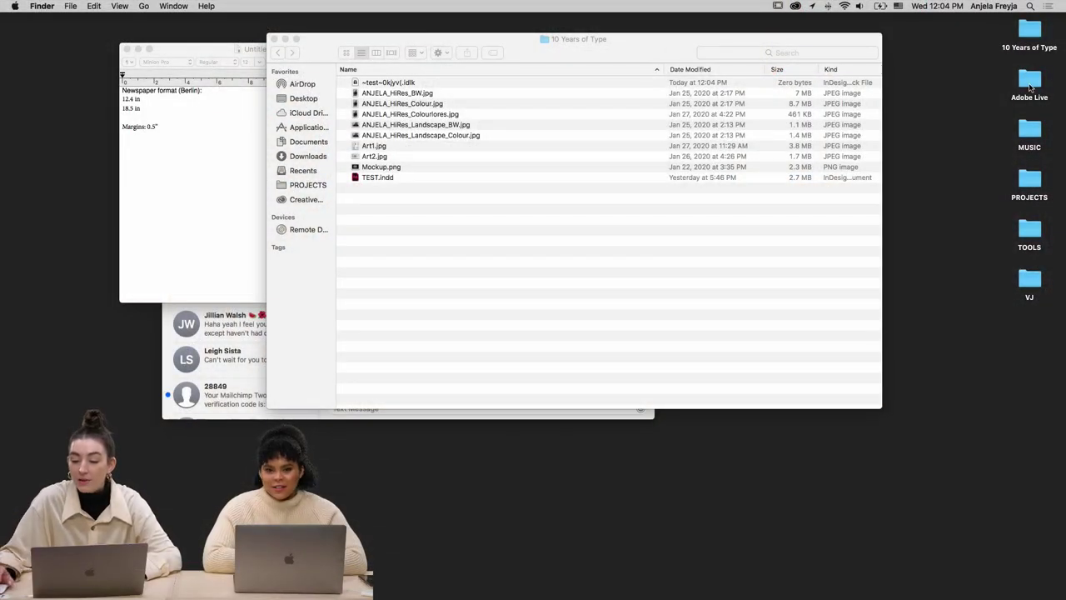
Open the Adobe Live folder and its BehindTheScenes.jpg collage in Preview
double_click(1028, 82)
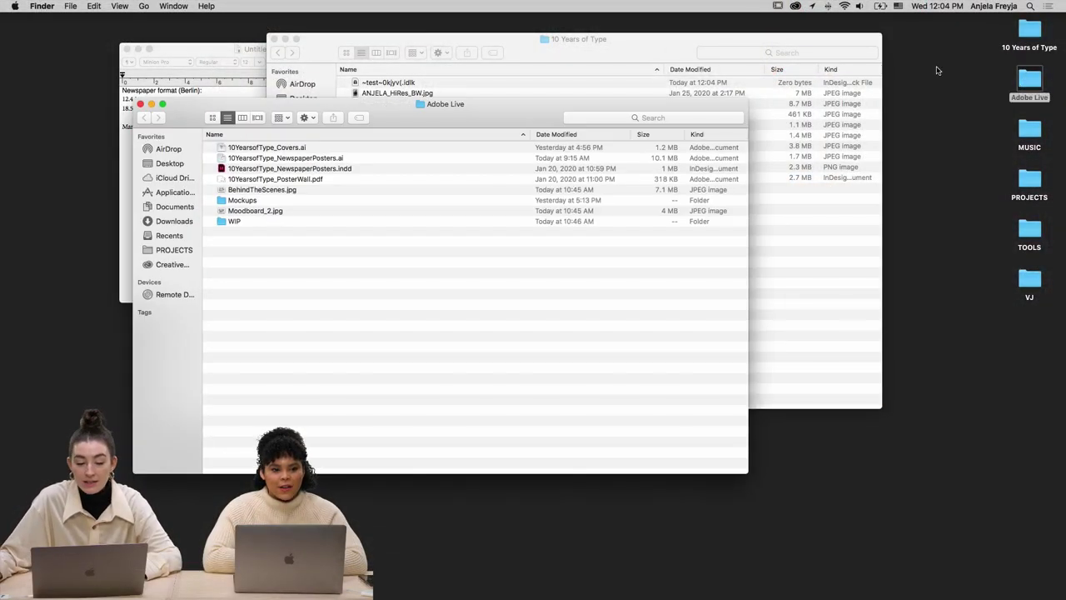
double_click(293, 191)
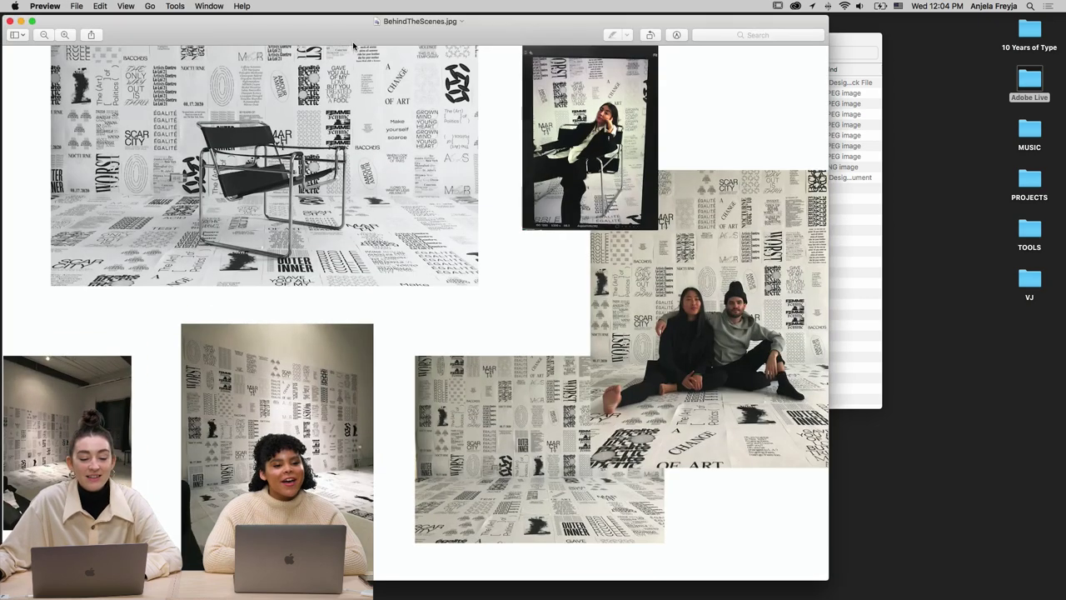
View the collage full screen and marquee the chair and couple photos
double_click(348, 29)
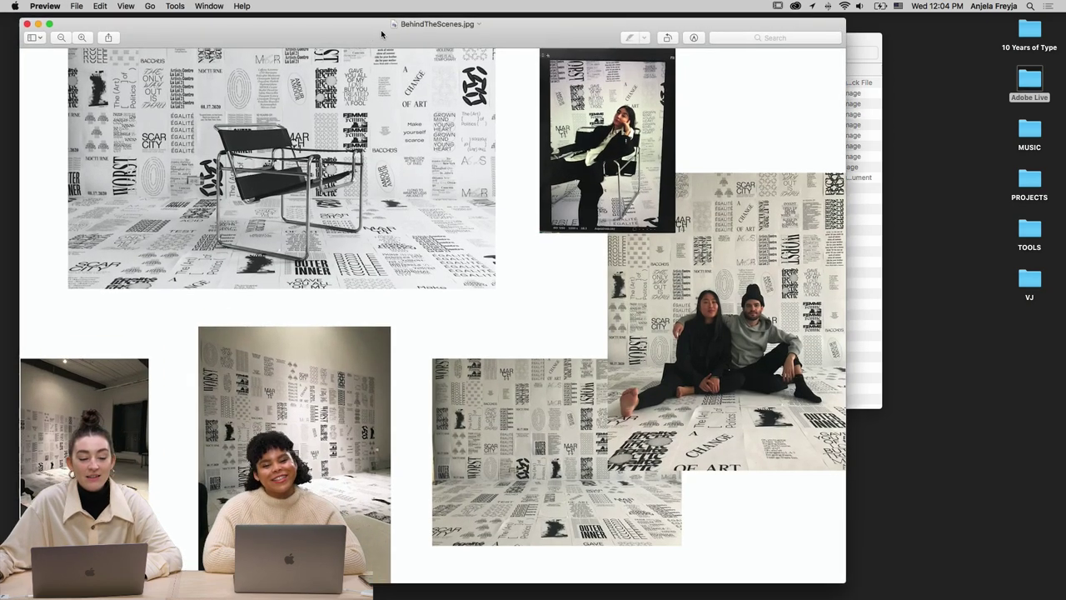
left_click(126, 6)
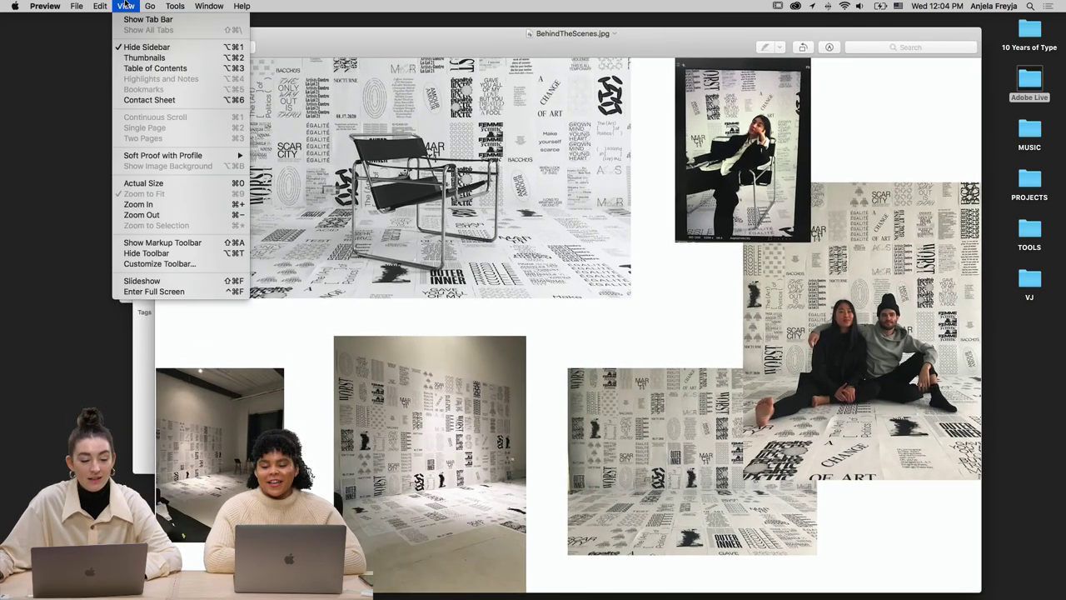
left_click(154, 292)
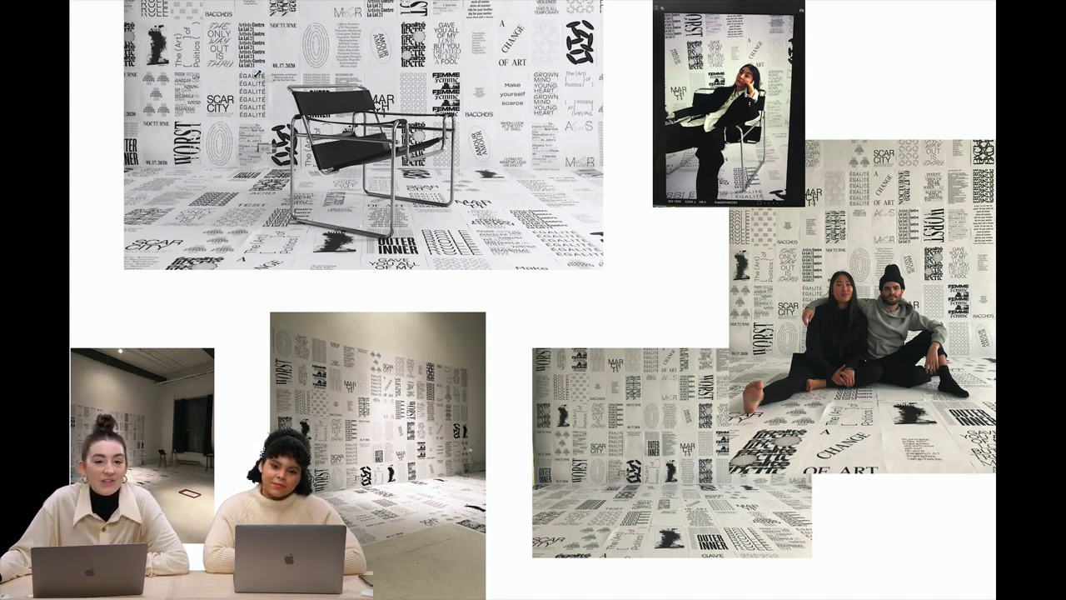
left_click(441, 200)
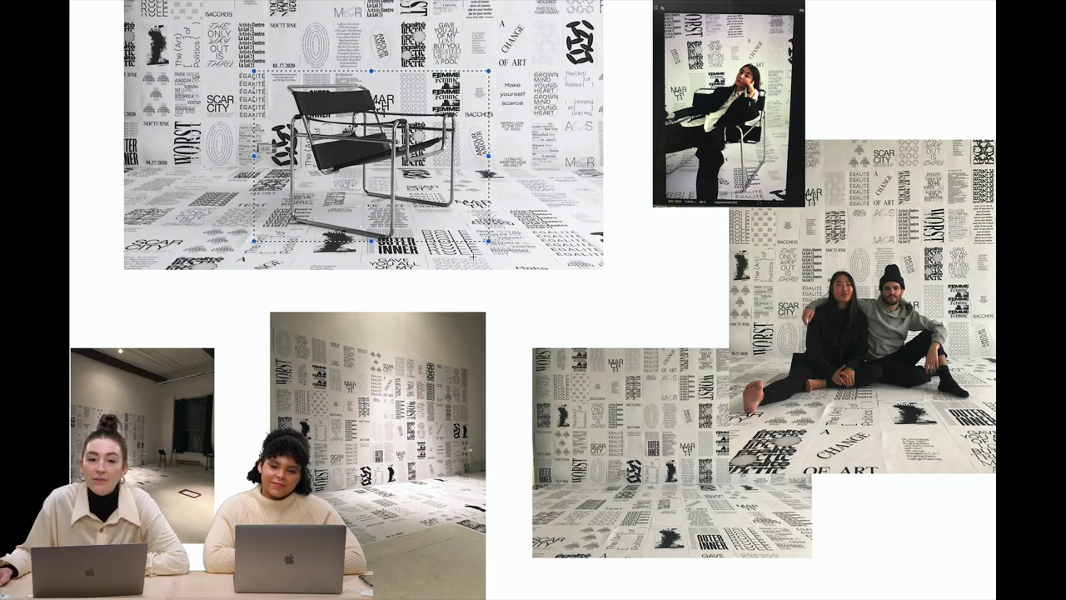
left_click_drag(917, 249, 756, 454)
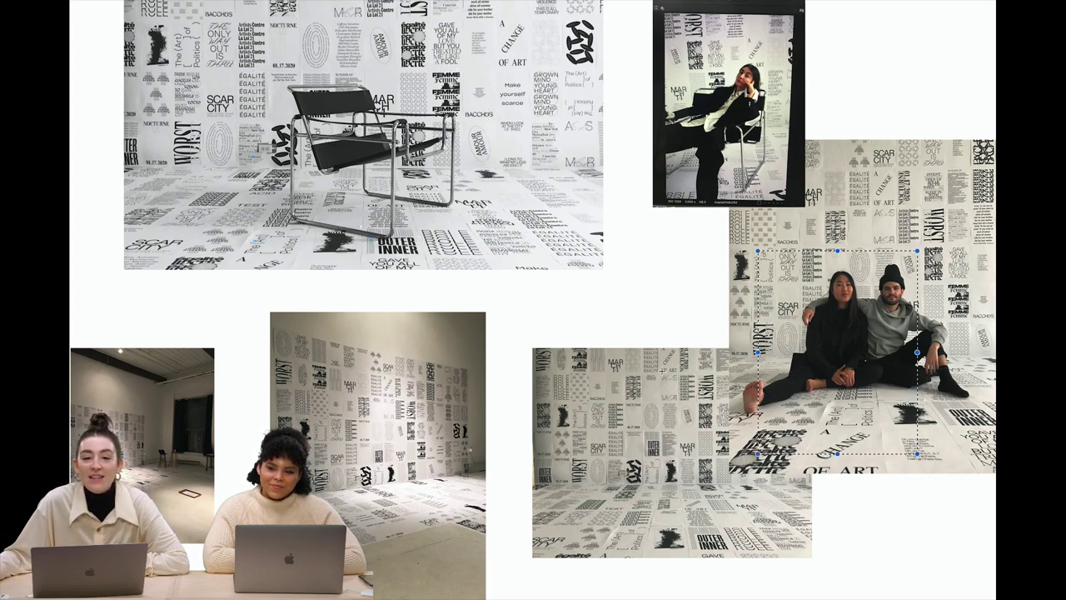
left_click(531, 364)
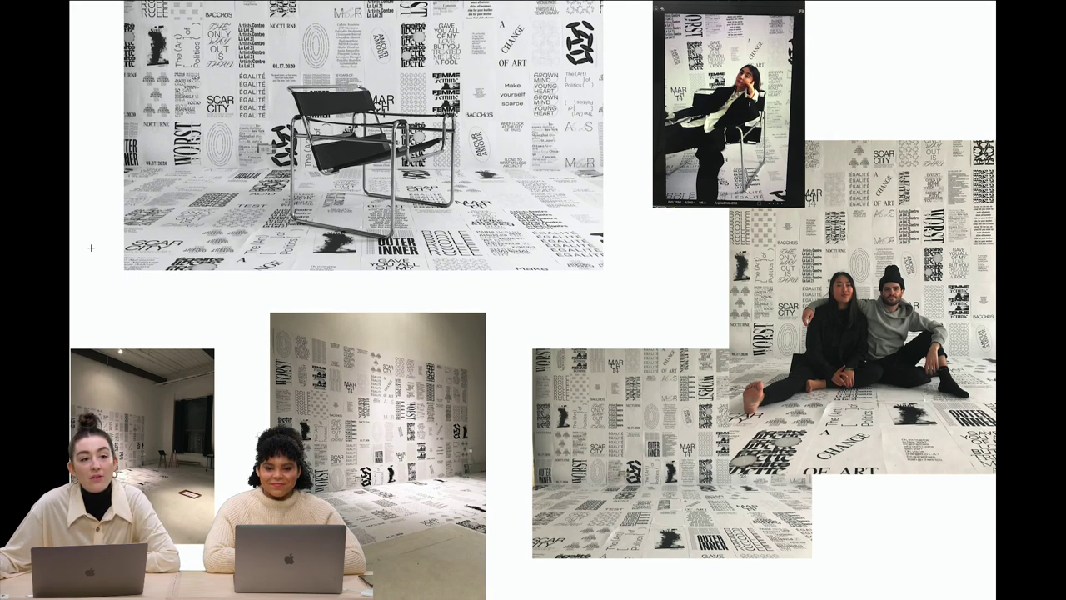
Reposition and shrink the image window, then close the collage
mouse_move(1, 247)
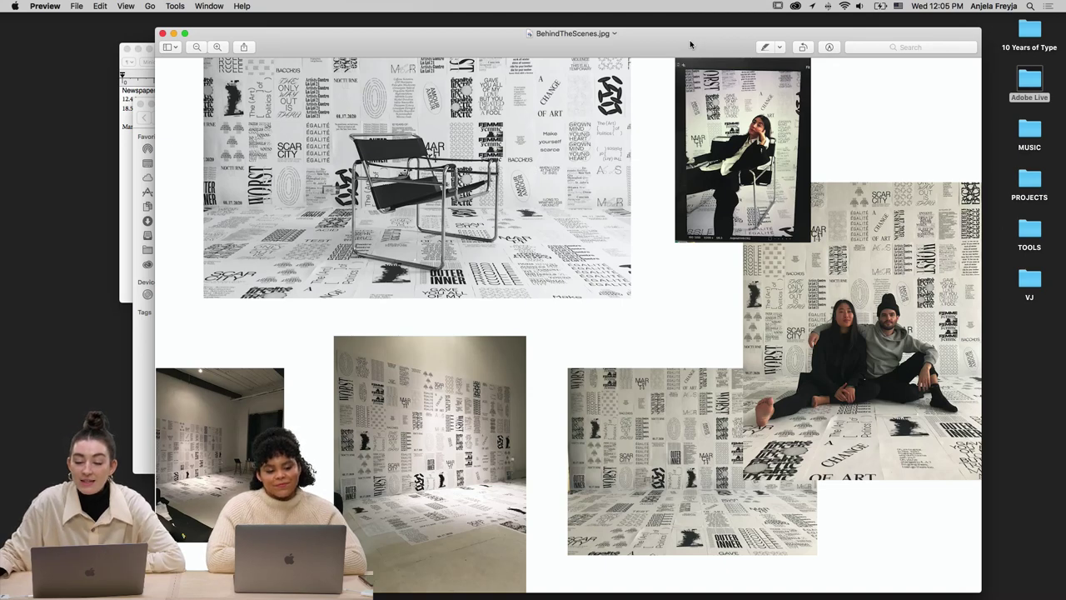
left_click_drag(690, 44, 595, 36)
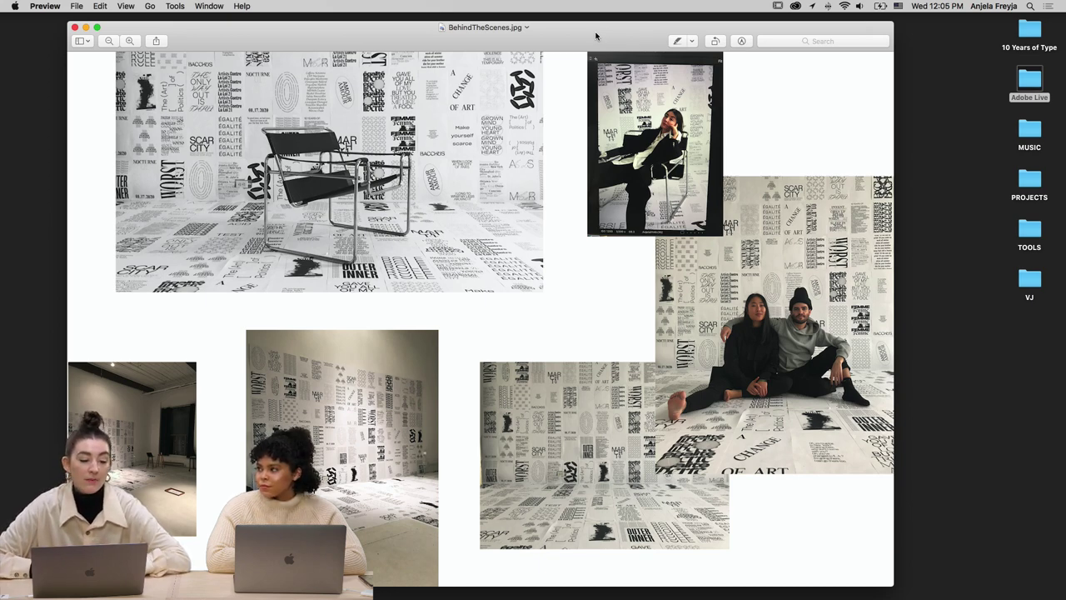
double_click(595, 34)
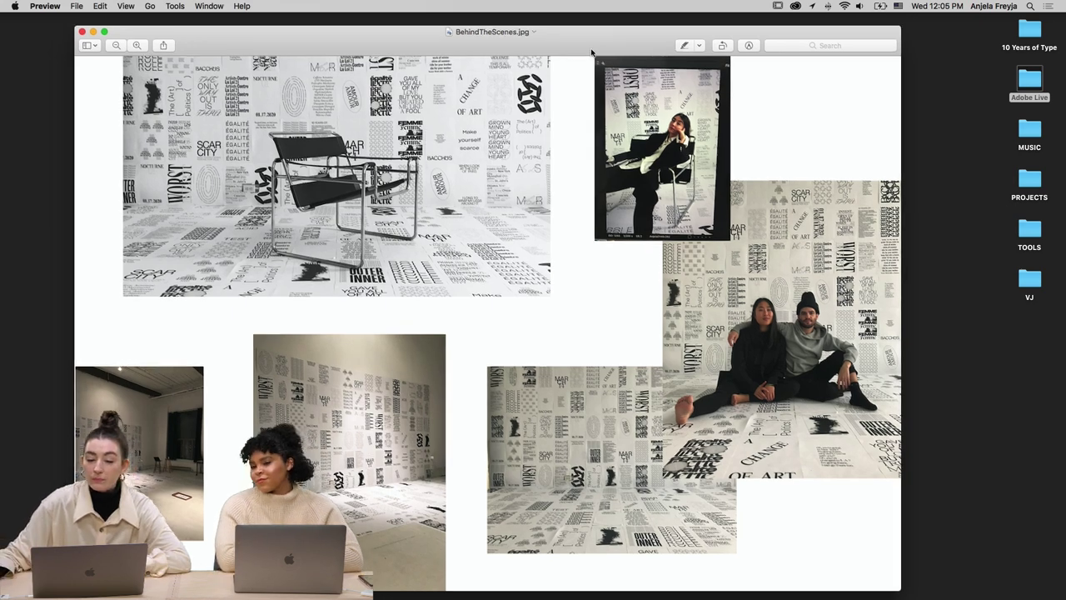
left_click_drag(494, 105, 421, 70)
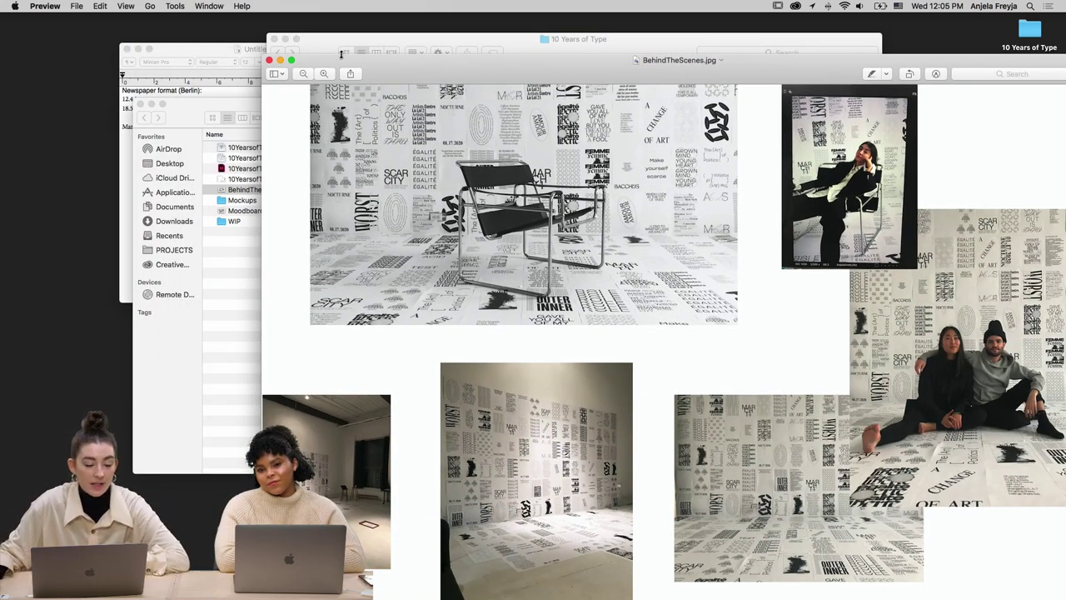
left_click(268, 60)
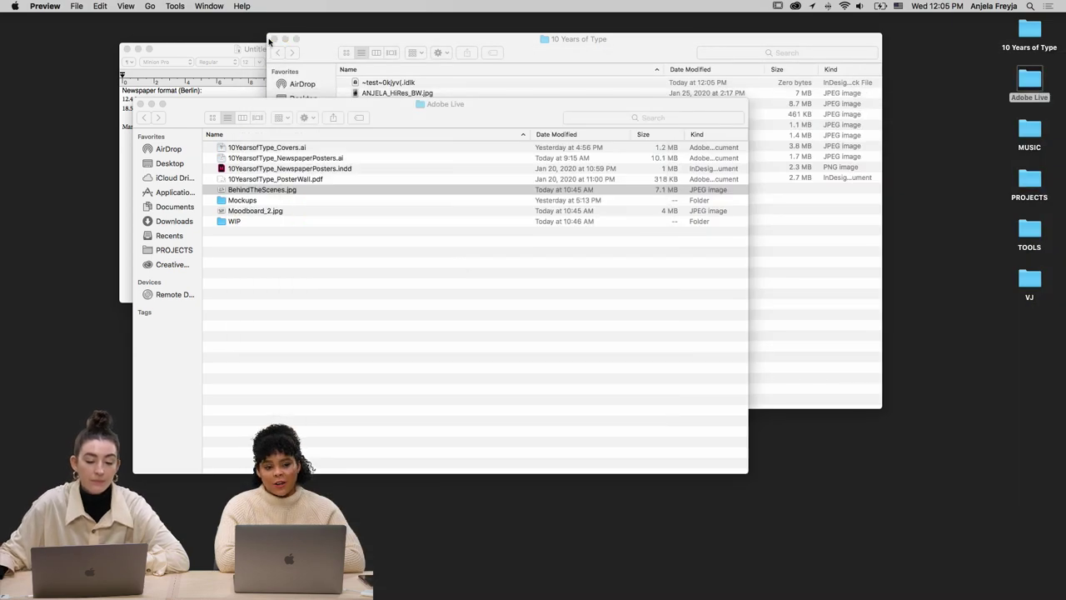
Move the Adobe Live window up and bring InDesign with TEST.indd forward
left_click_drag(381, 123, 386, 80)
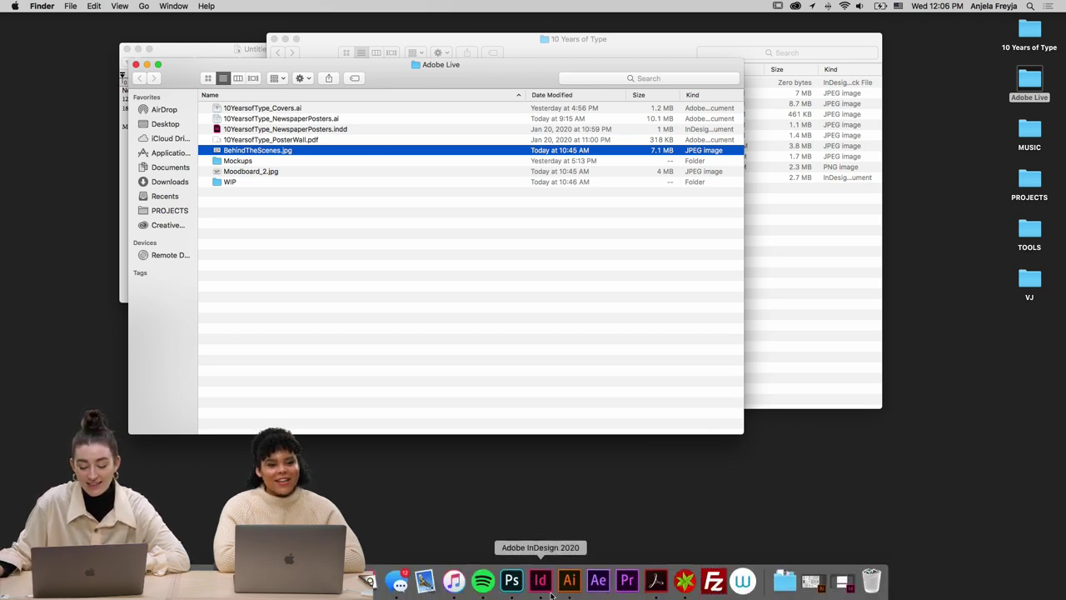
left_click(545, 585)
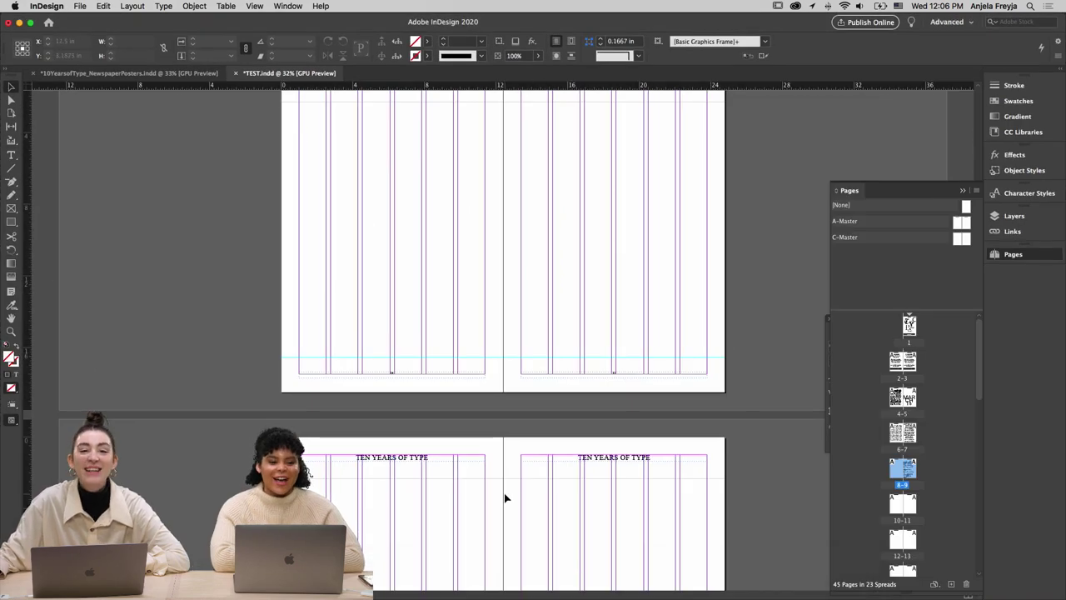
Close TEST.indd, discarding its unsaved changes
key("super+w")
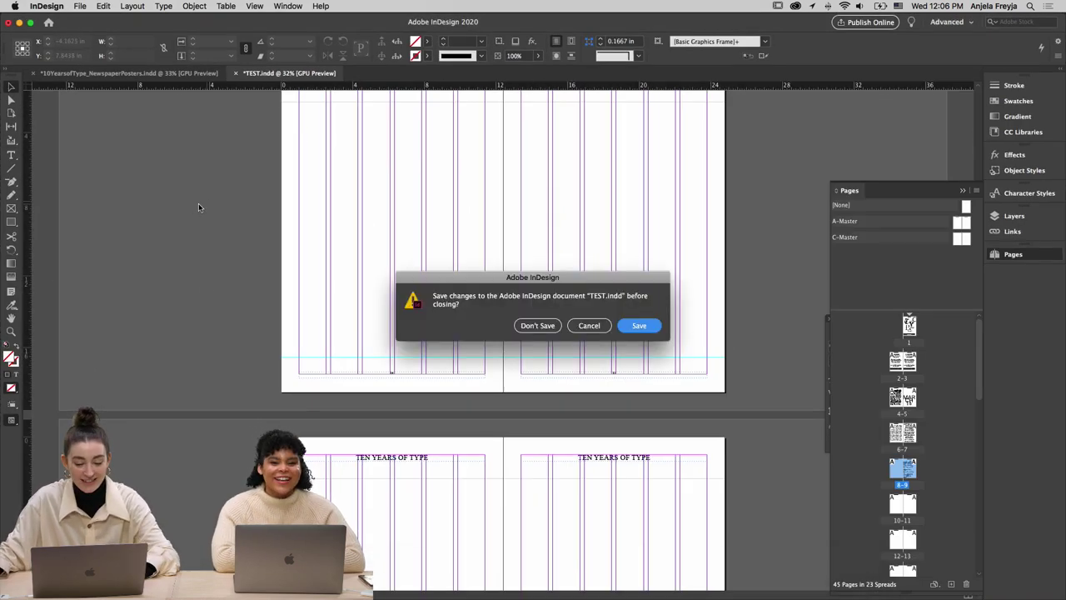
left_click(538, 326)
left_click(234, 309)
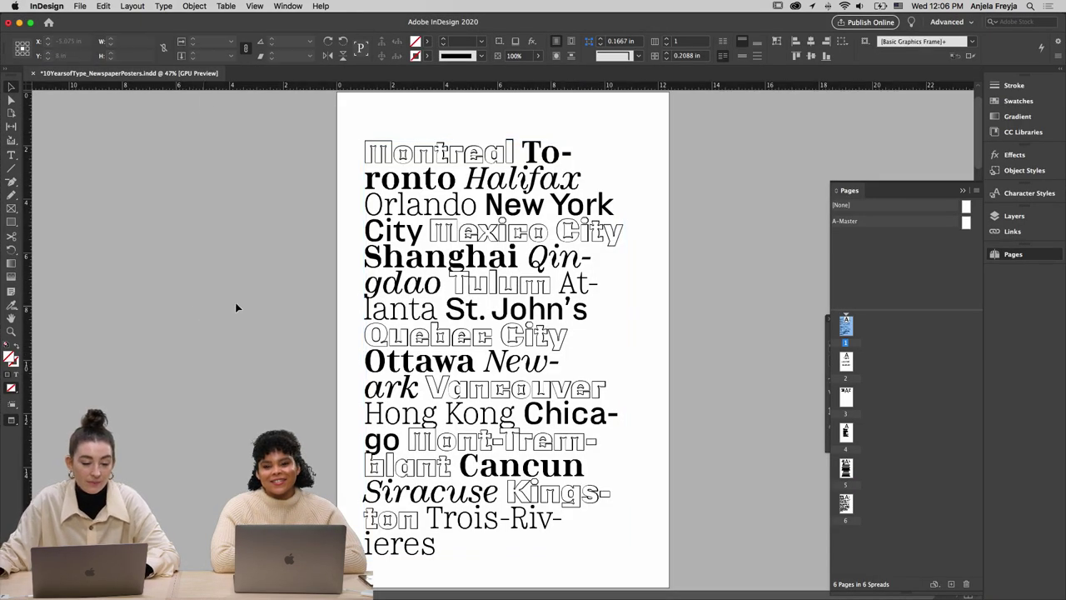
Start a new document beside the TextEdit notes giving 12.4 × 18.5 in, 0.5" margins
key("super+n")
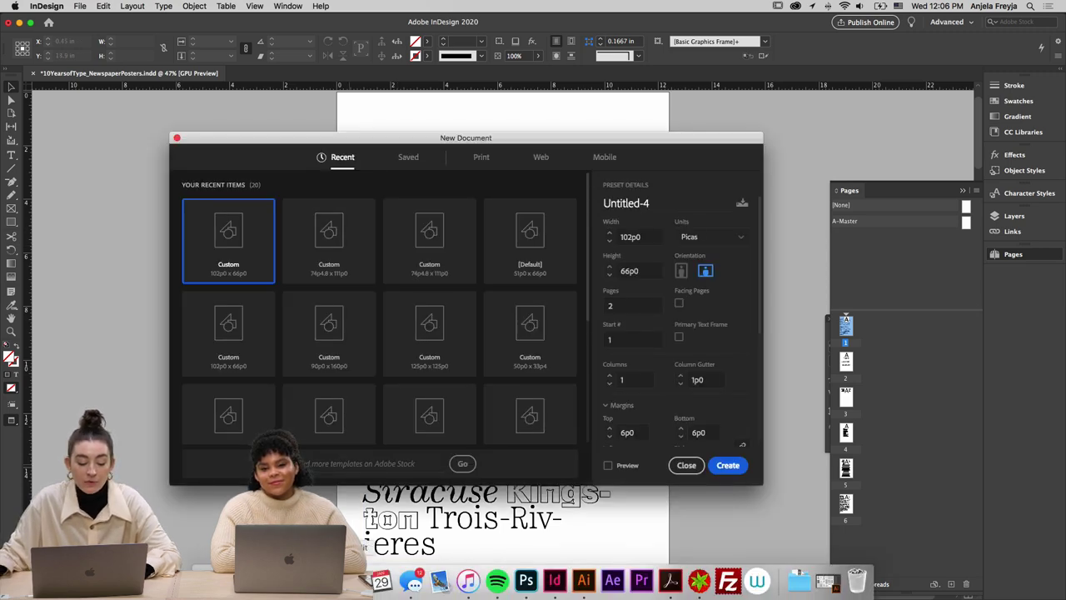
left_click(358, 583)
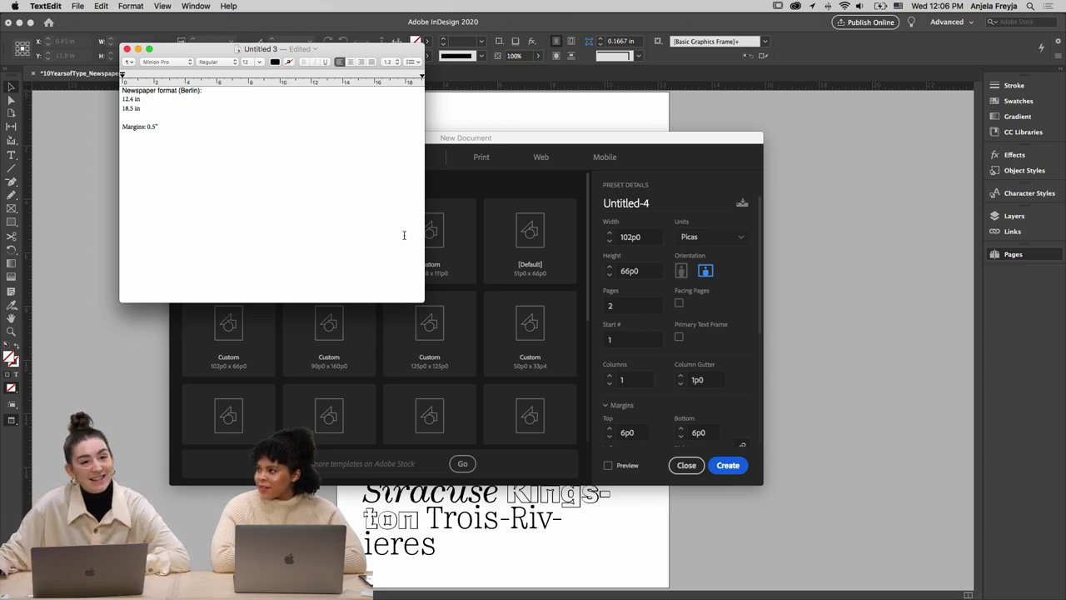
left_click_drag(376, 52, 274, 48)
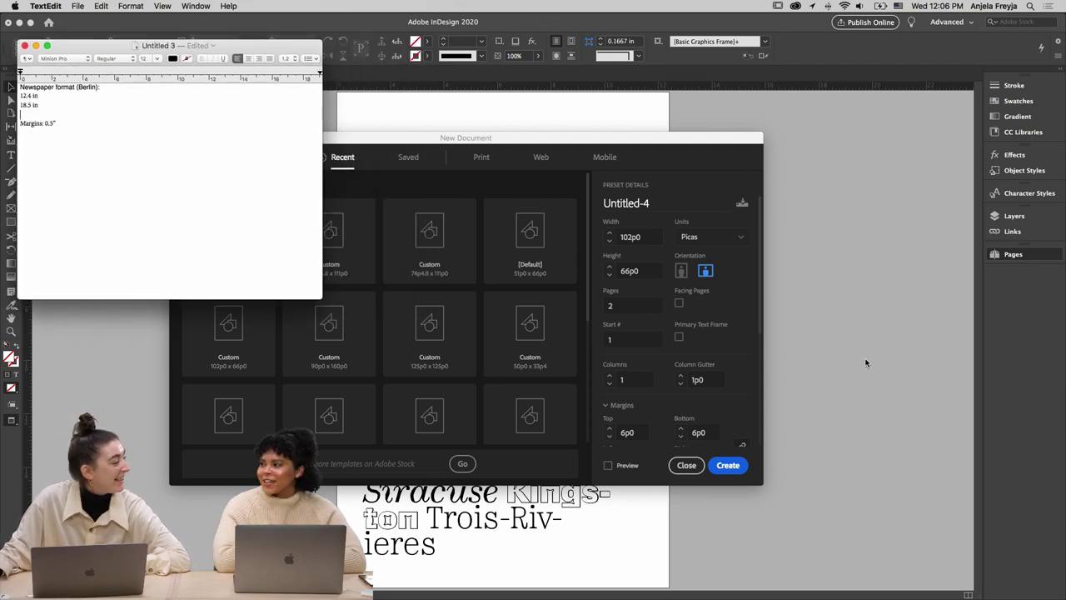
left_click(642, 167)
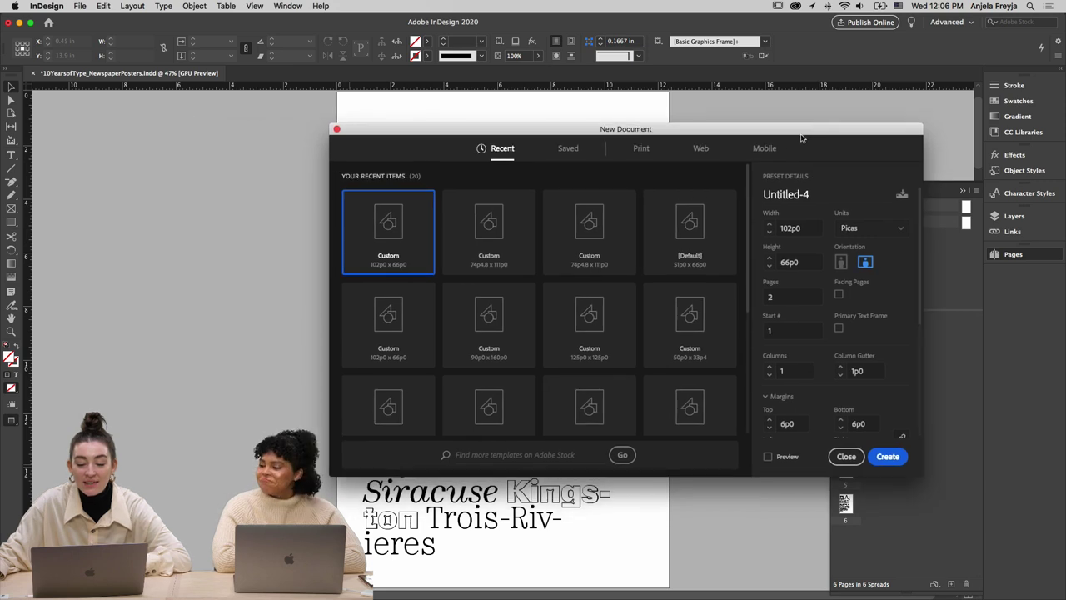
mouse_move(583, 598)
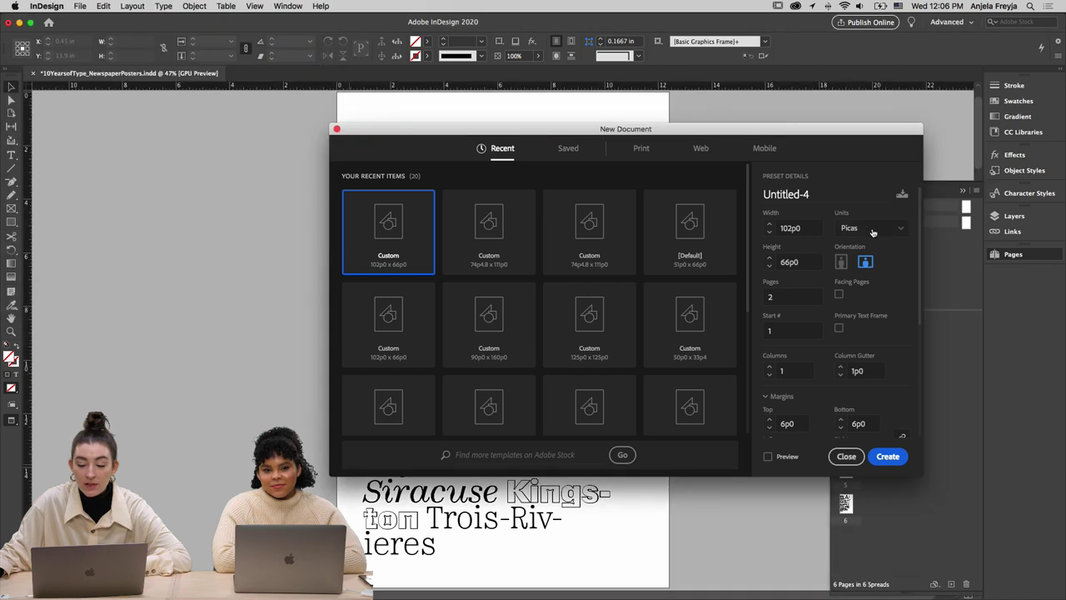
Switch the document units to inches and select the width, checking the format notes
left_click(873, 232)
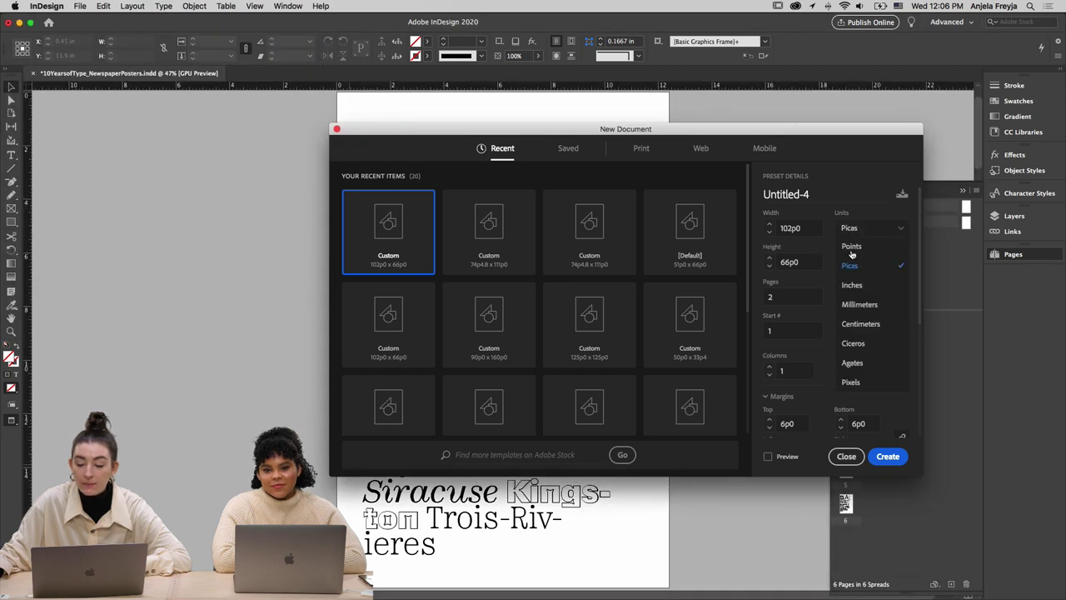
left_click(852, 285)
left_click(786, 223)
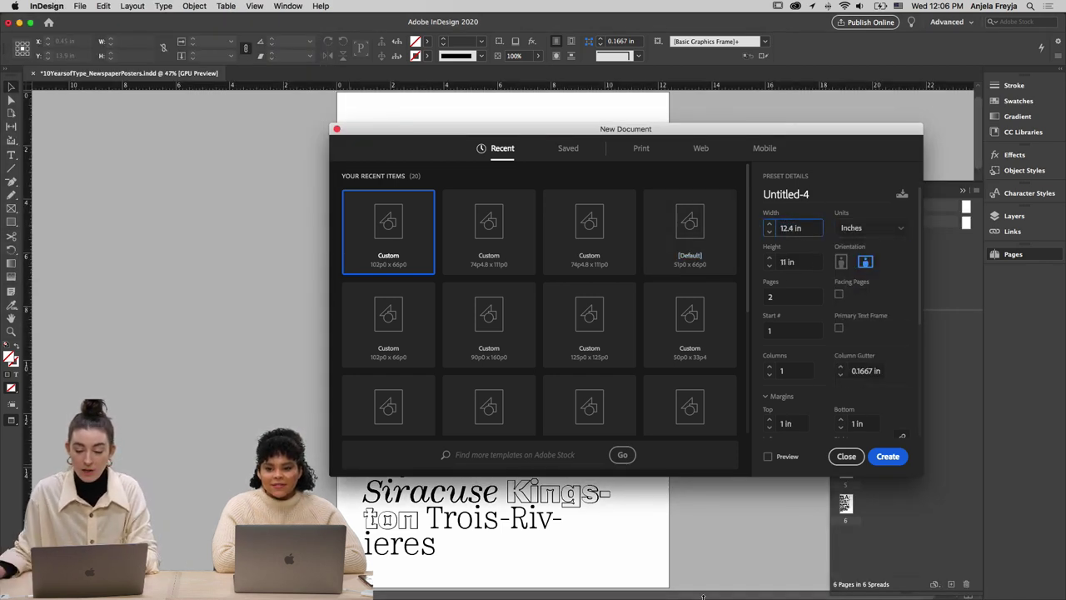
mouse_move(601, 596)
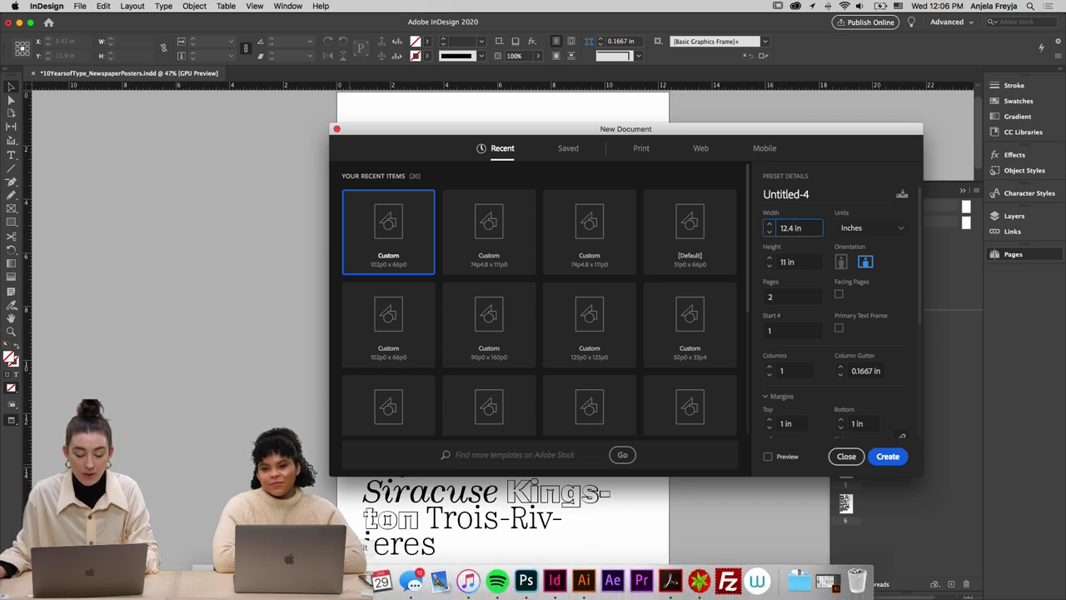
key("super+Tab")
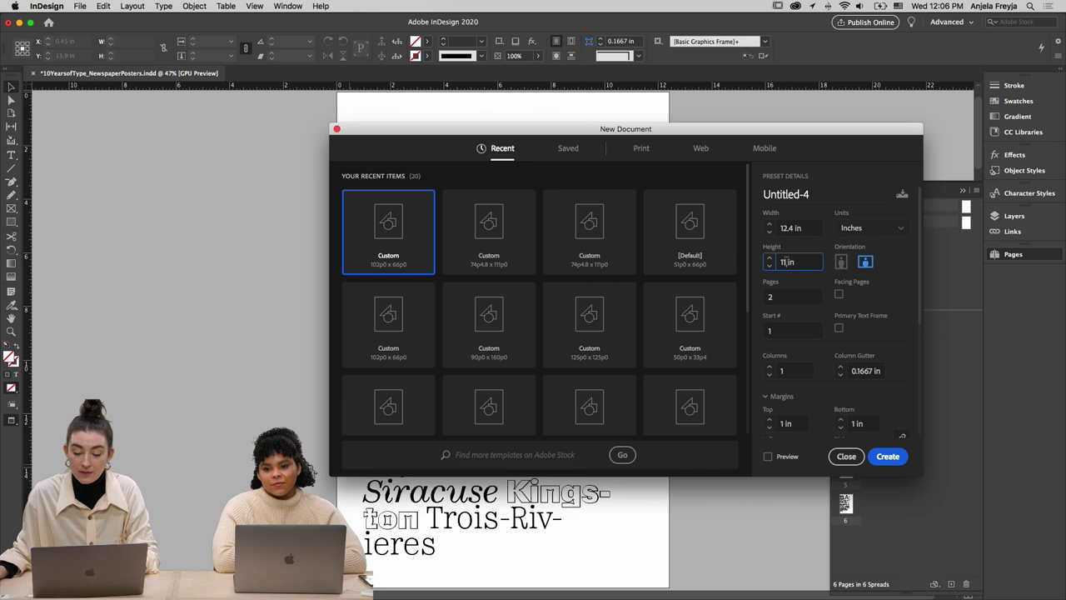
Set height 18.5 in and 46 facing pages, then review the margin and bleed settings
double_click(786, 262)
type("18.5")
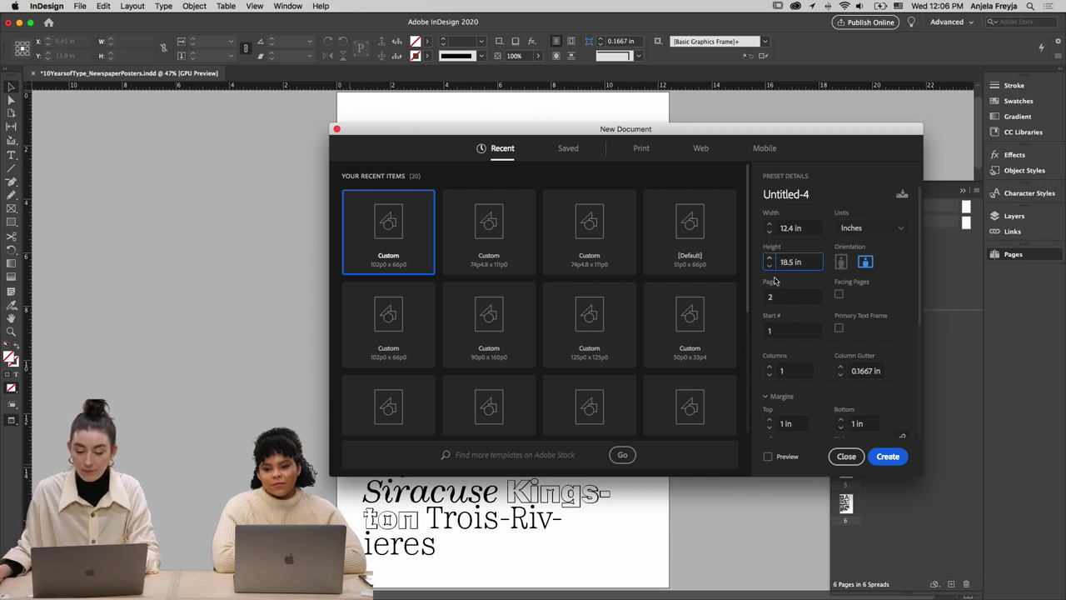
key("Tab")
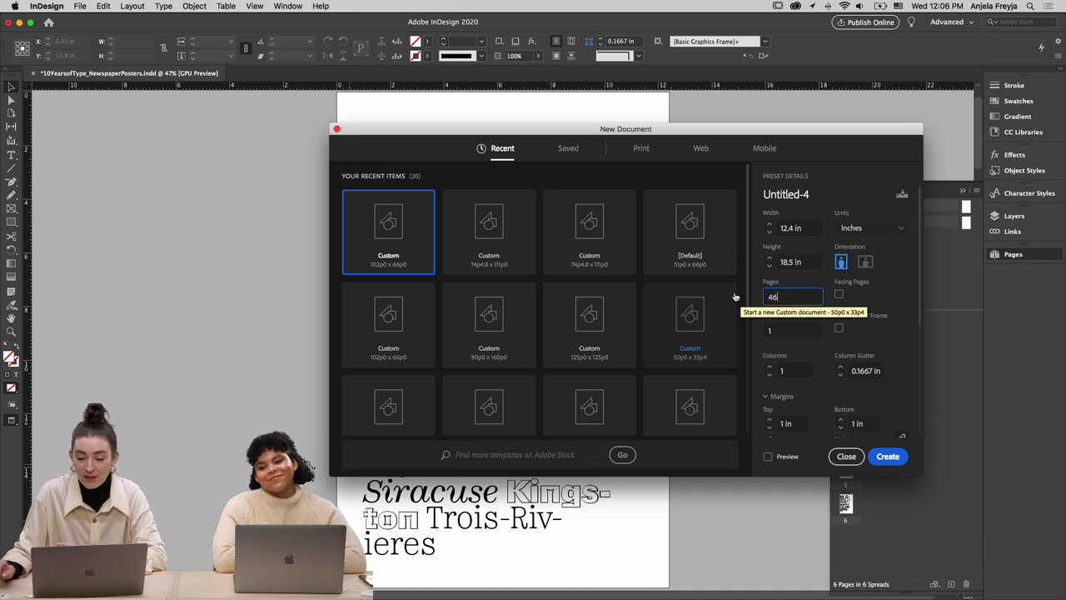
key("Tab")
key("space")
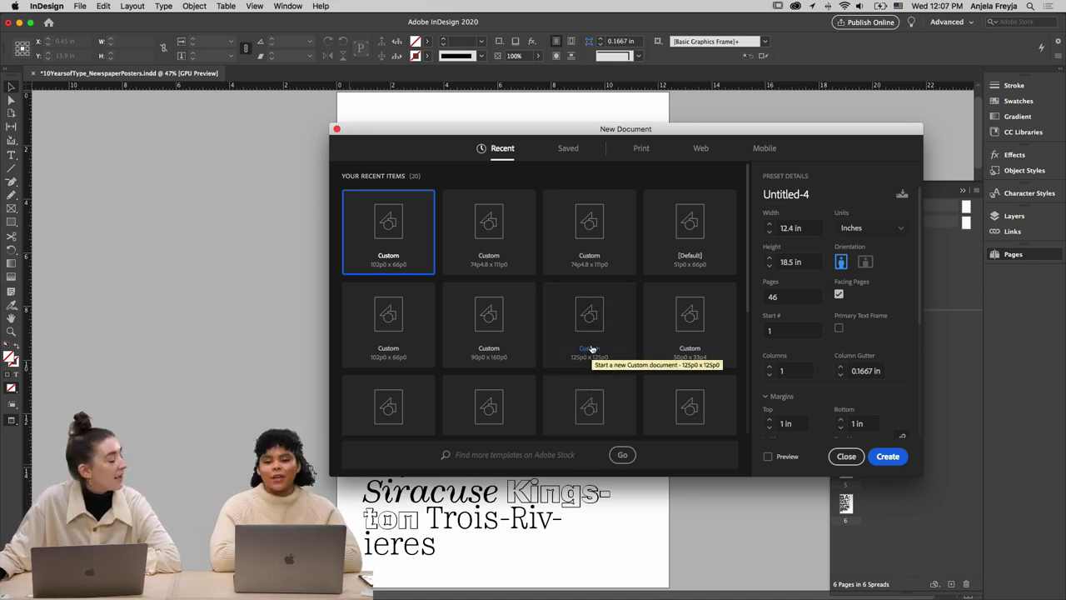
scroll(651, 359, "down", 3)
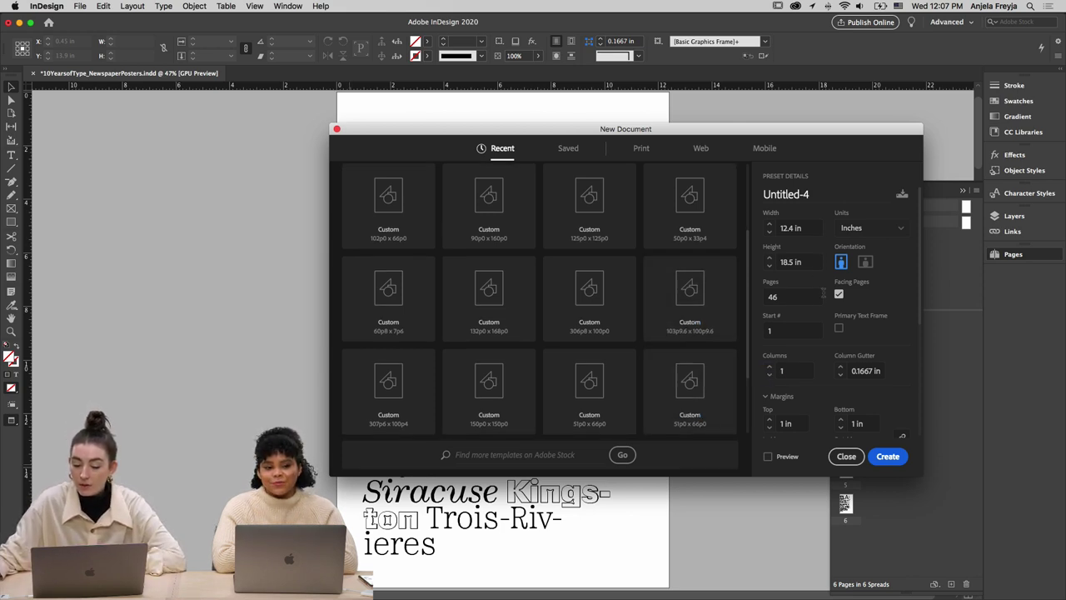
scroll(824, 291, "down", 2)
scroll(813, 308, "down", 2)
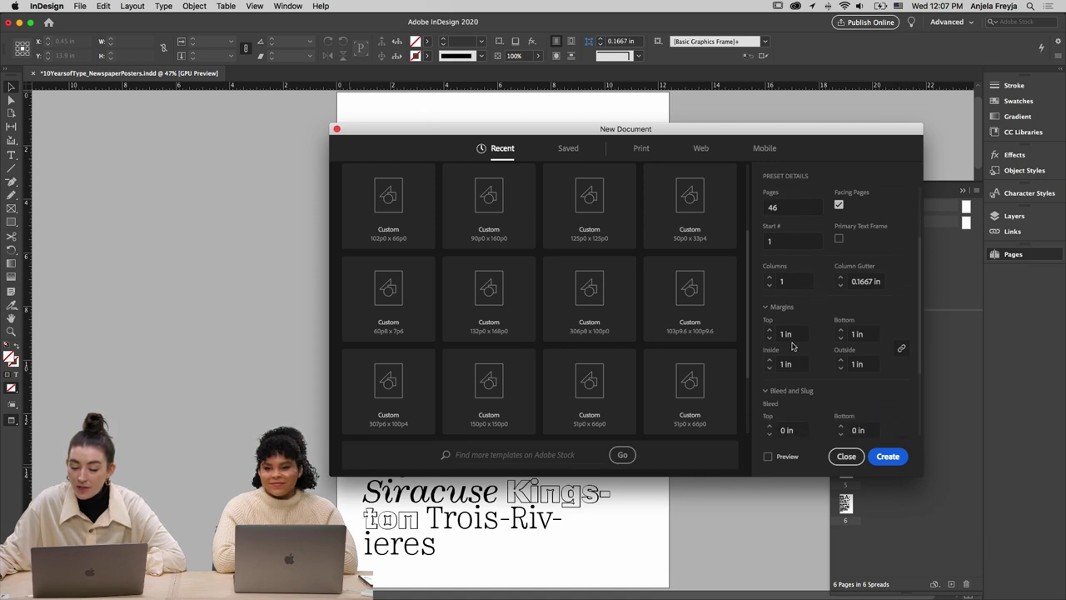
scroll(801, 336, "down", 4)
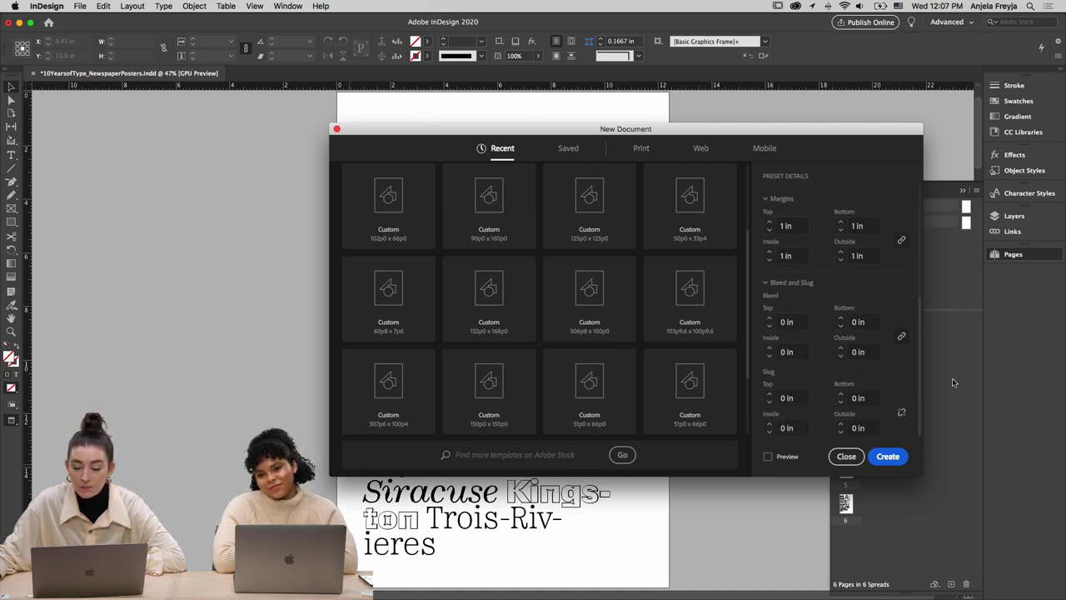
scroll(646, 309, "down", 2)
scroll(647, 309, "up", 5)
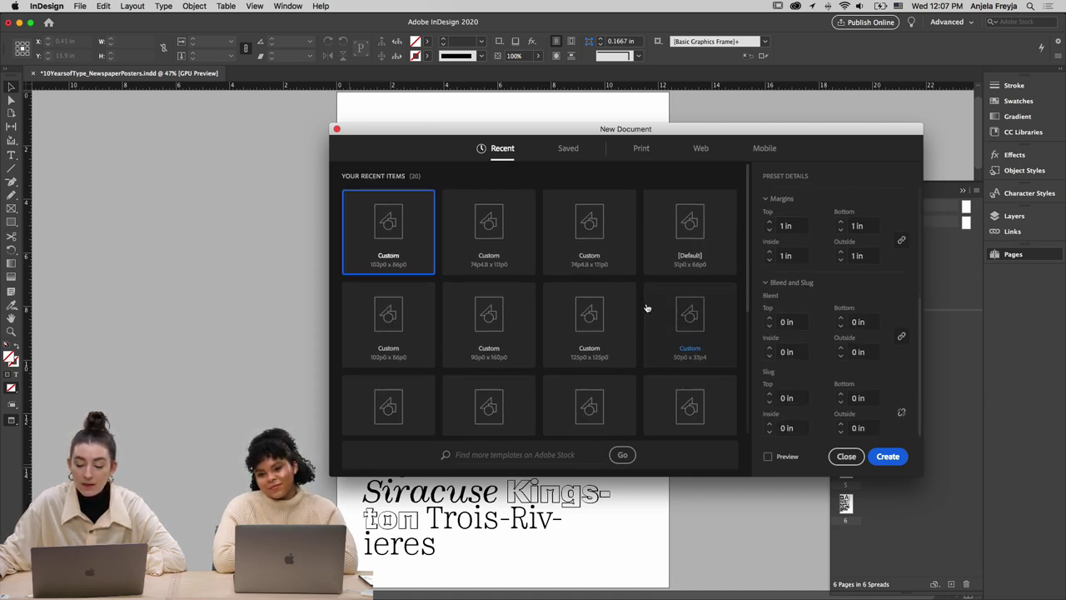
scroll(800, 375, "up", 4)
Create the document, open A-Master and zoom out to see the whole spread
left_click(886, 456)
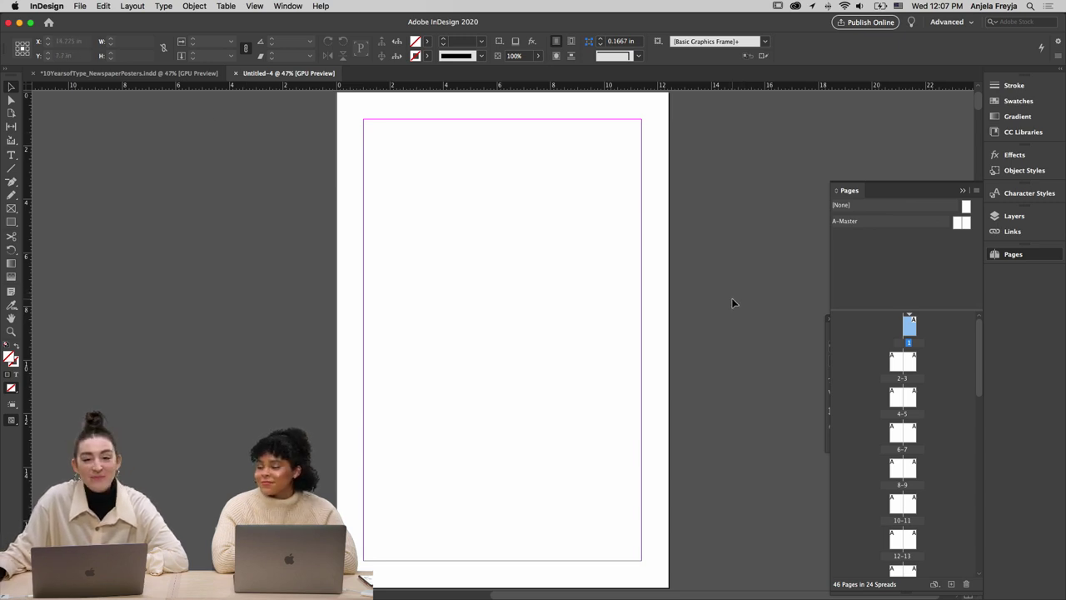
double_click(963, 225)
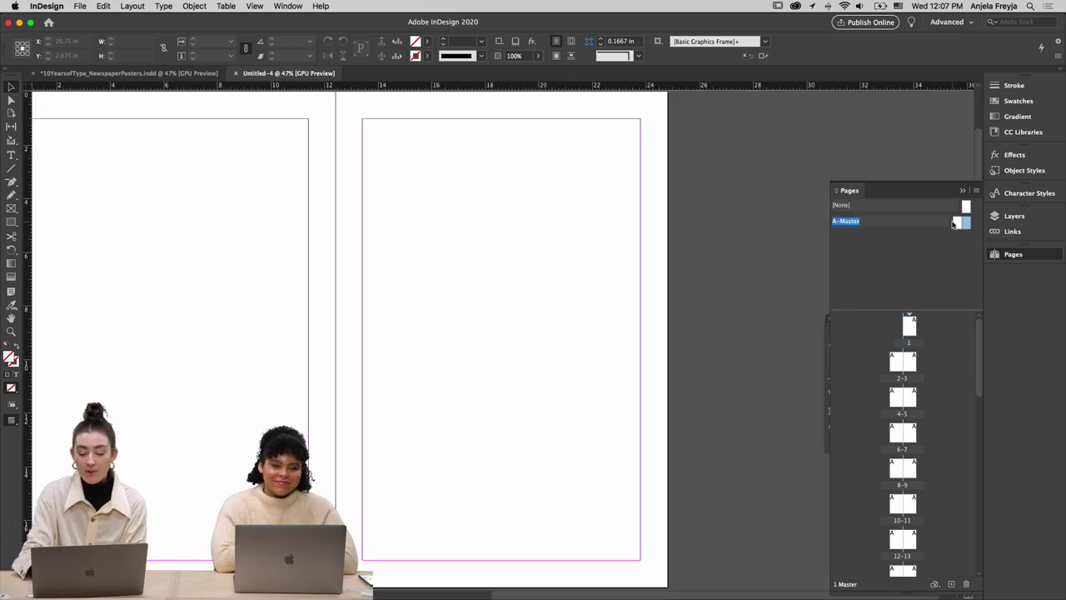
key("super+minus")
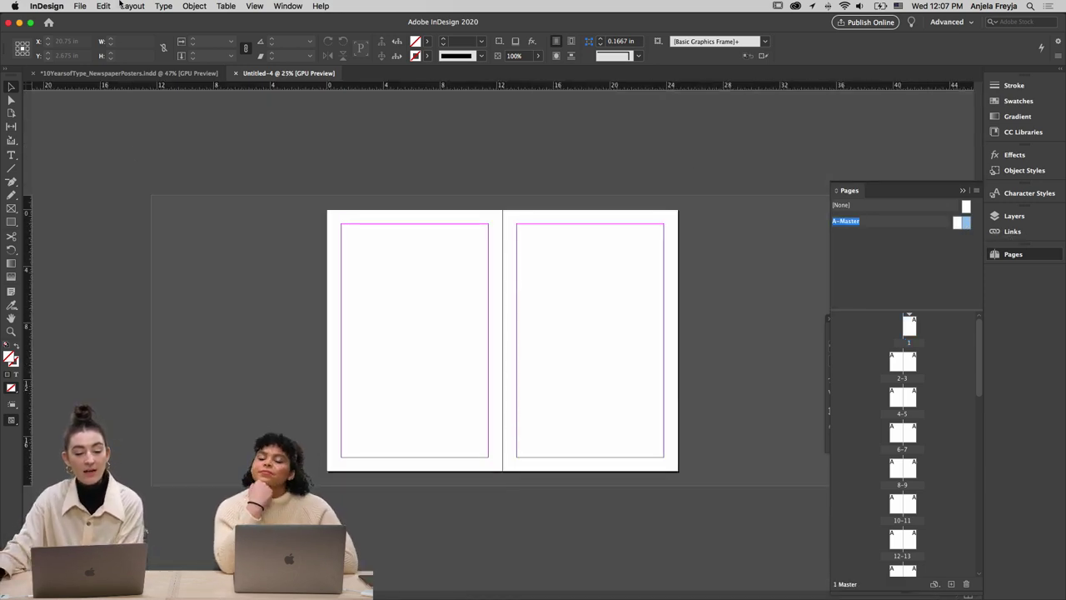
Add columns and widen the gutter on one A-Master page in Margins and Columns
left_click(164, 6)
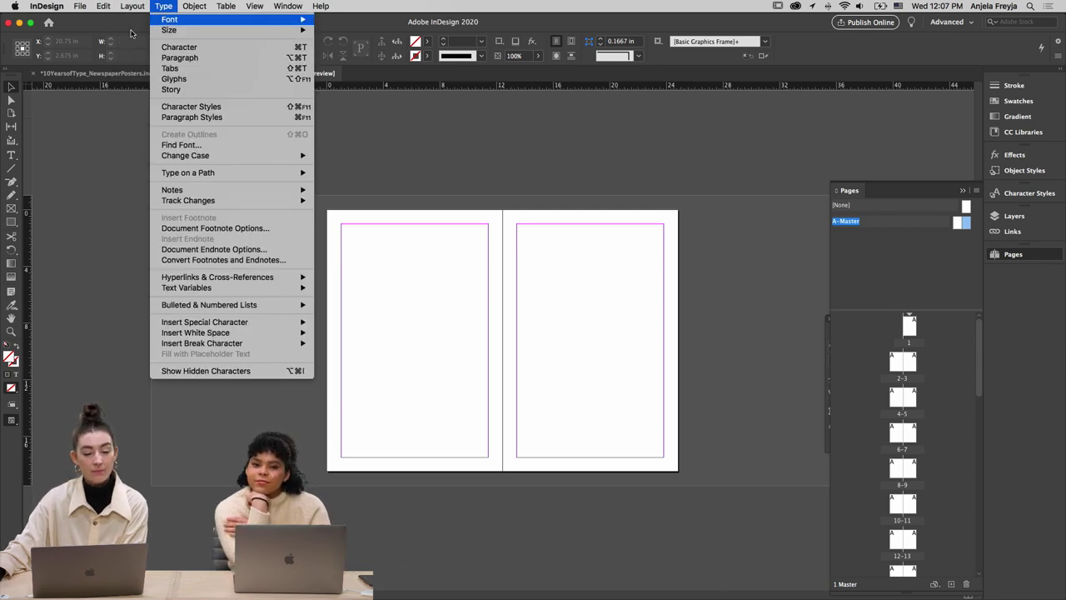
left_click(164, 6)
left_click(132, 5)
left_click(158, 32)
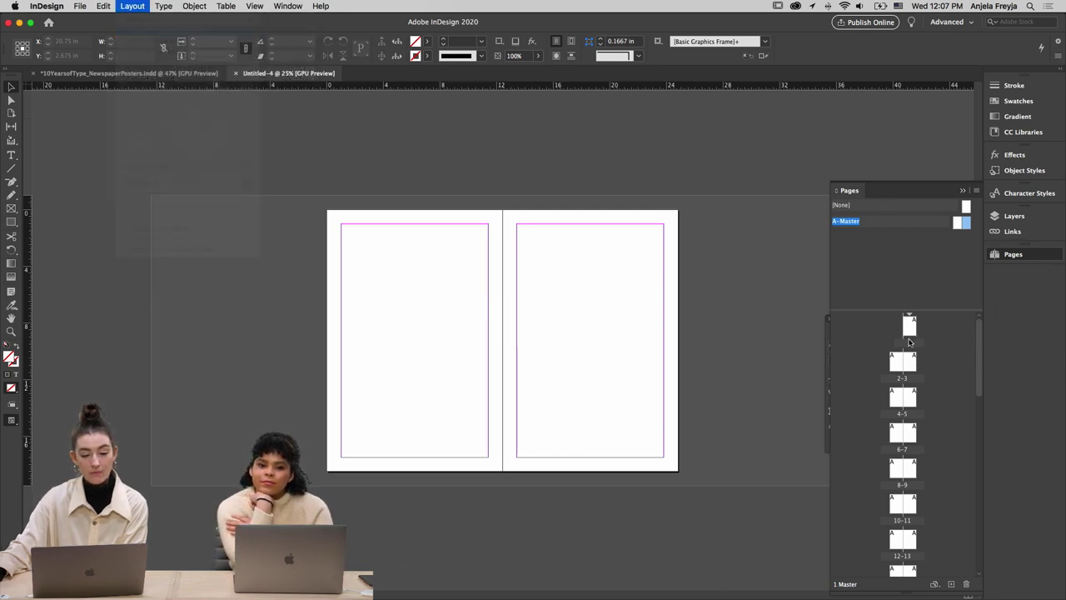
left_click_drag(464, 201, 672, 189)
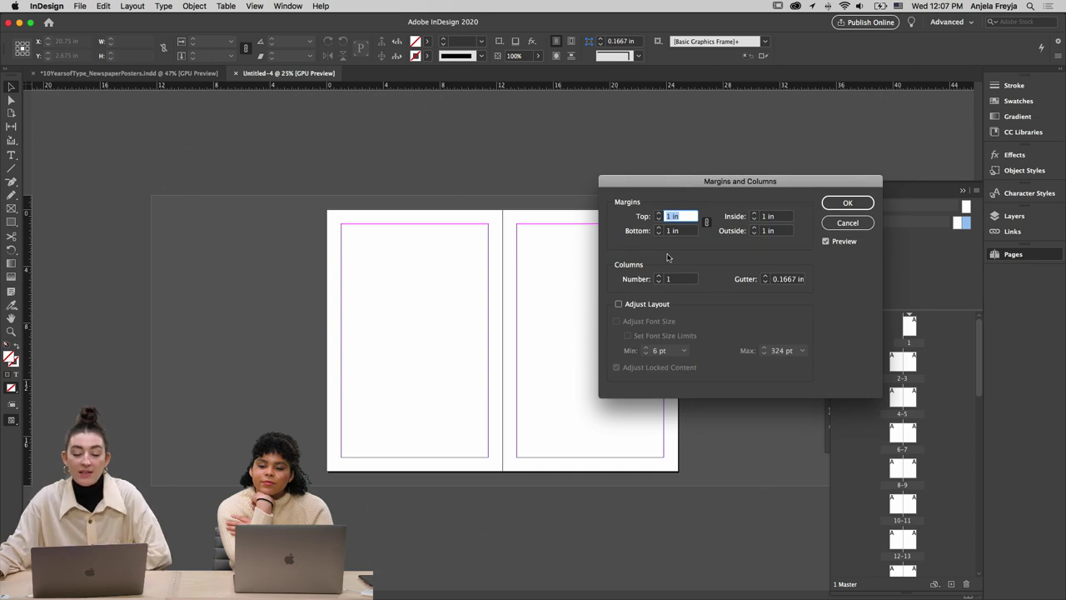
left_click(658, 277)
left_click(659, 276)
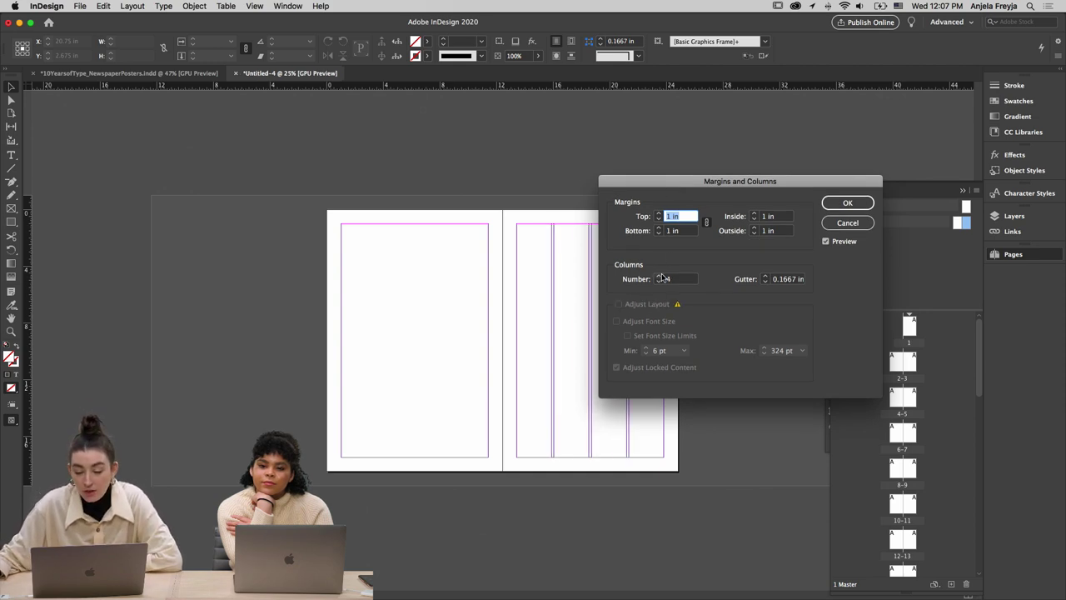
left_click(659, 277)
left_click(659, 277)
left_click(658, 277)
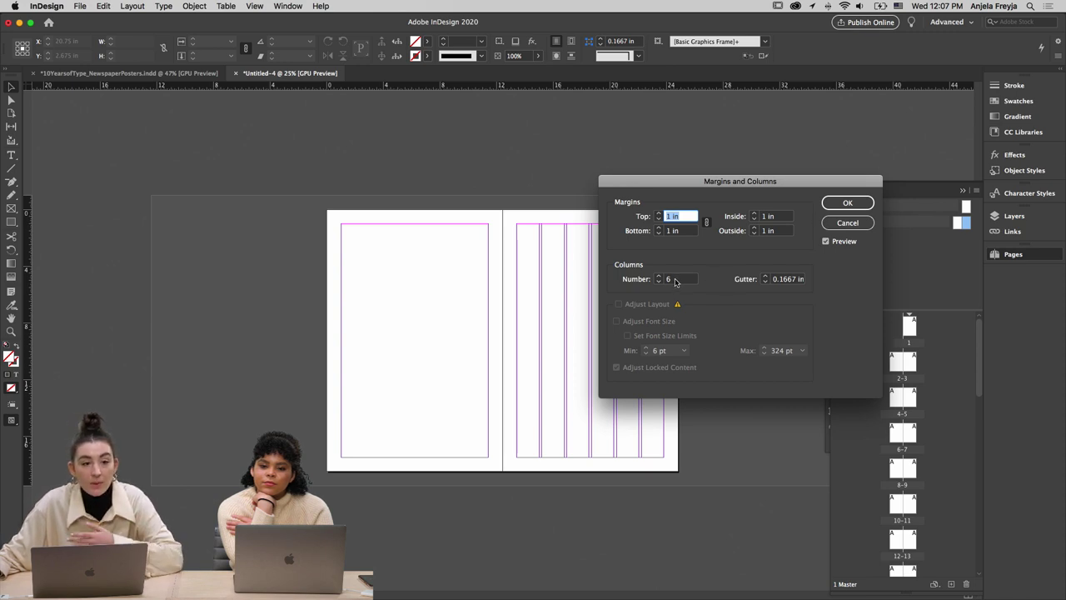
left_click(764, 276)
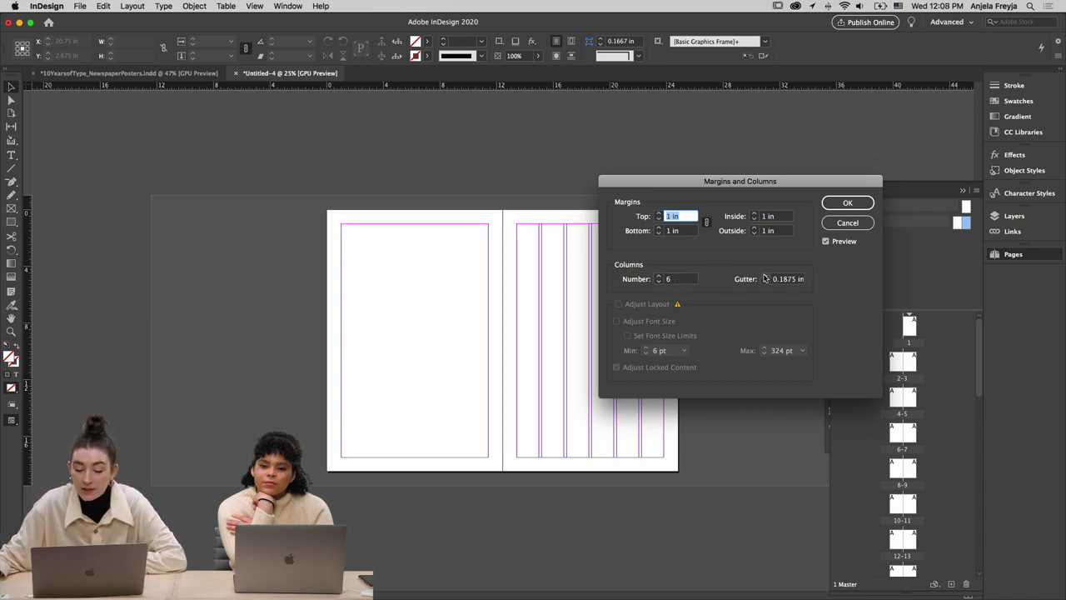
left_click(847, 203)
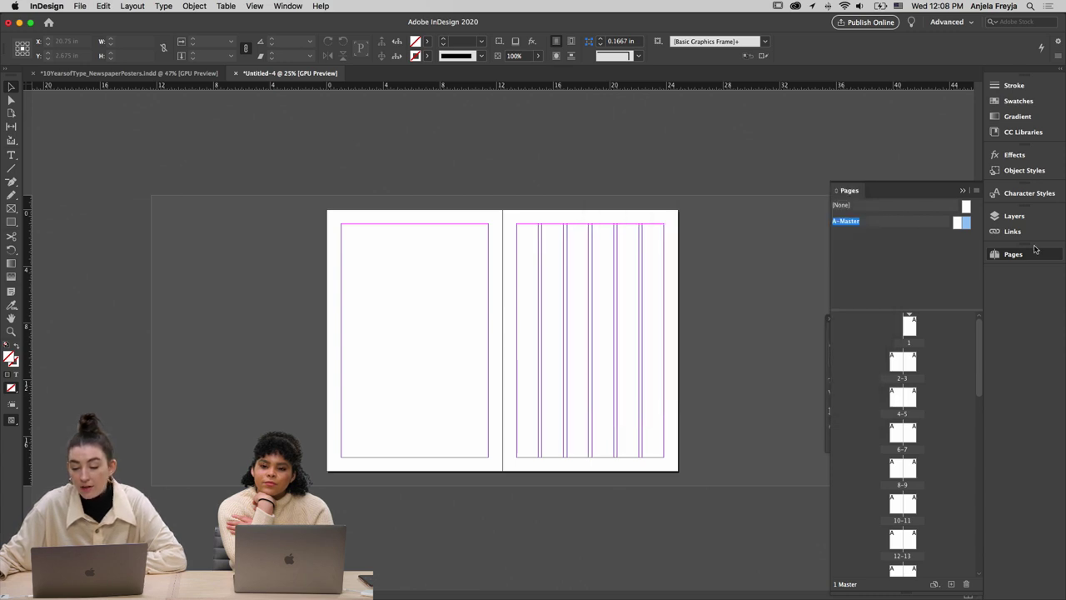
Give the other A-Master page six columns with 0.25 in gutters
left_click(957, 225)
left_click(129, 6)
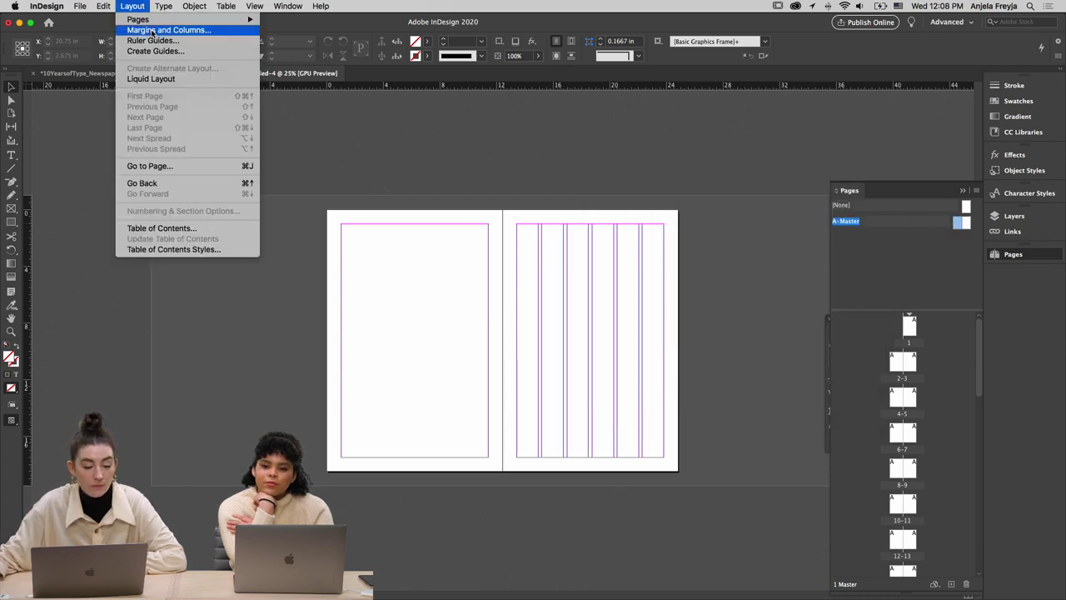
left_click(150, 29)
left_click(658, 275)
left_click(658, 276)
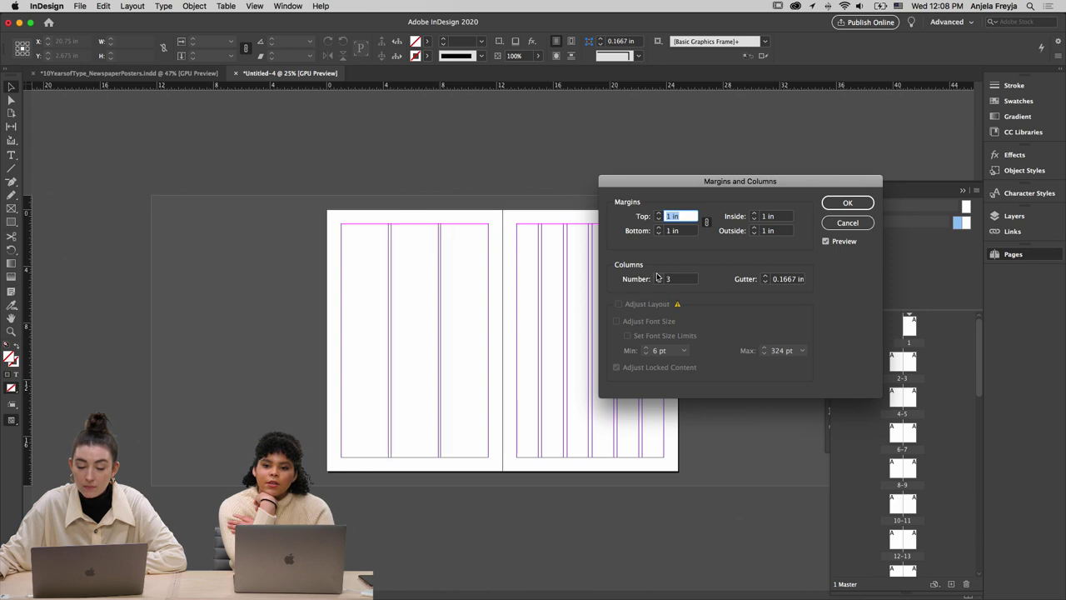
left_click(658, 276)
left_click(658, 276)
left_click(658, 275)
left_click(765, 275)
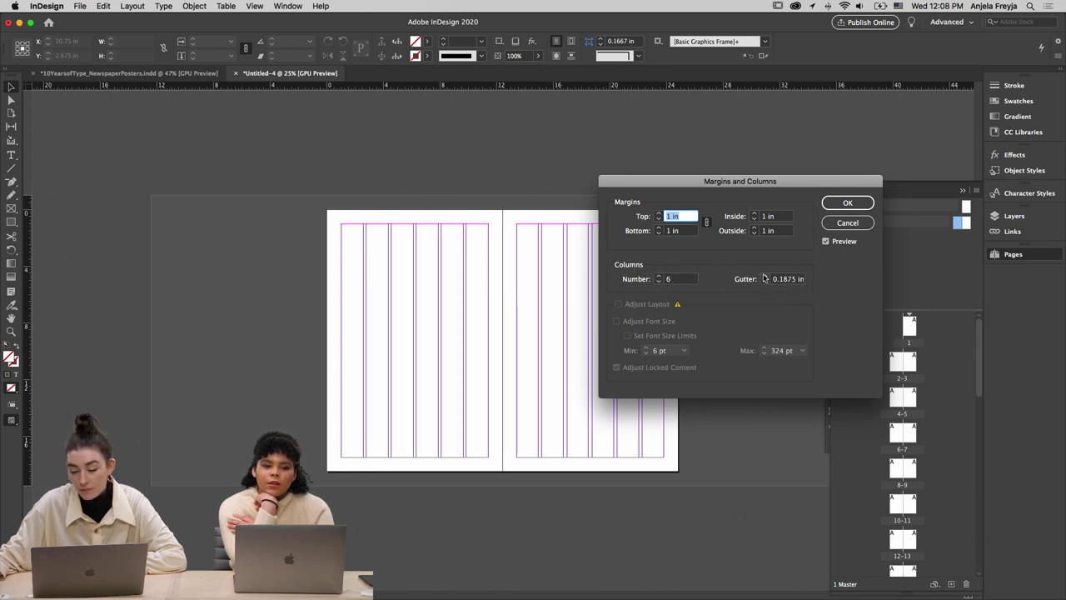
left_click(765, 276)
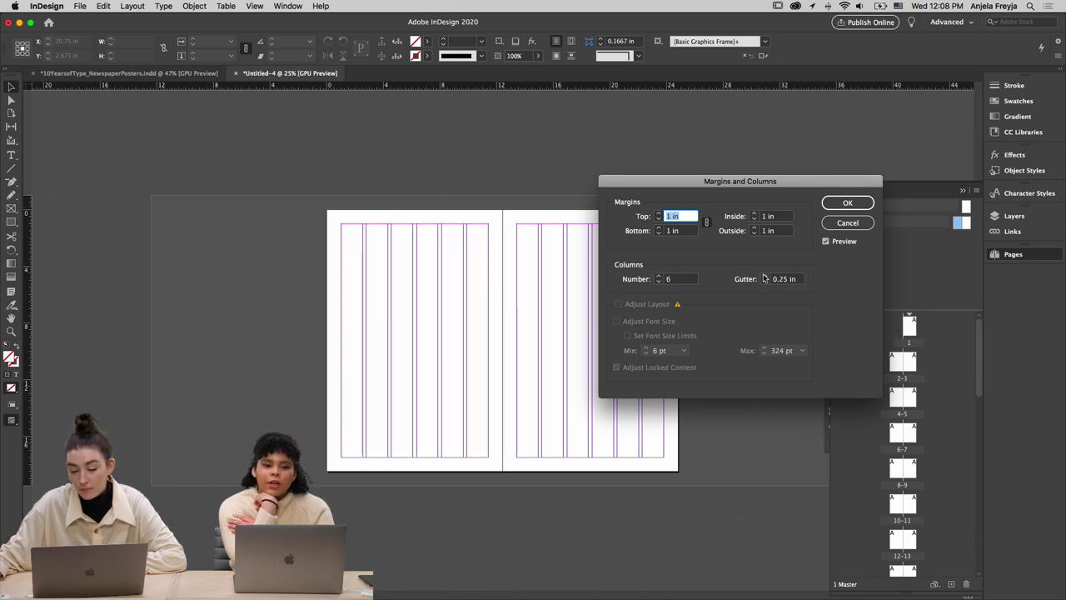
left_click(849, 203)
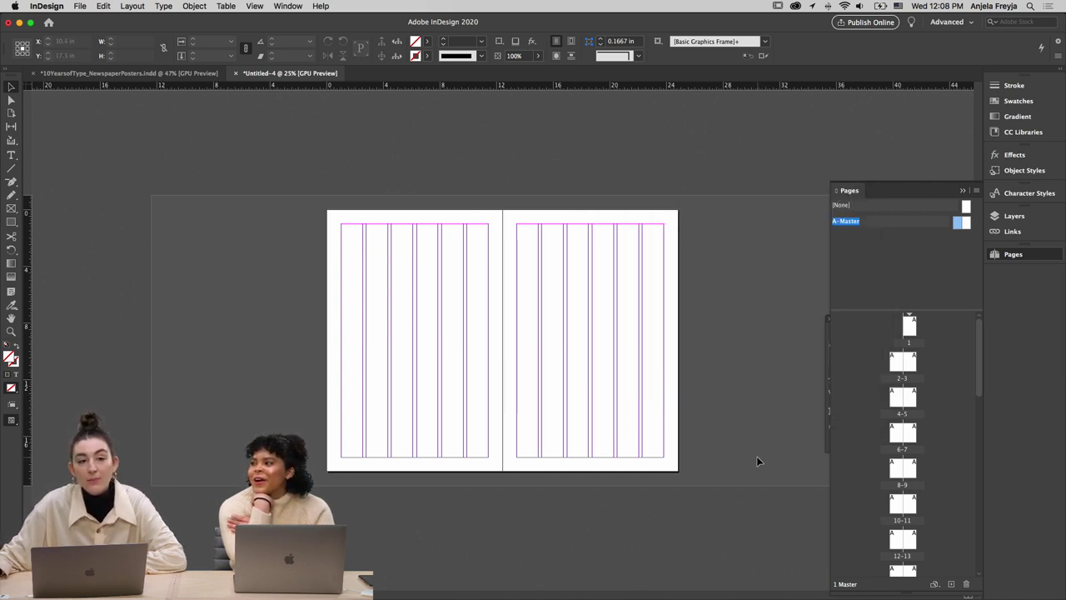
Move between page 1 and the pages 2–3 spread, ending with page 1 centred
double_click(912, 333)
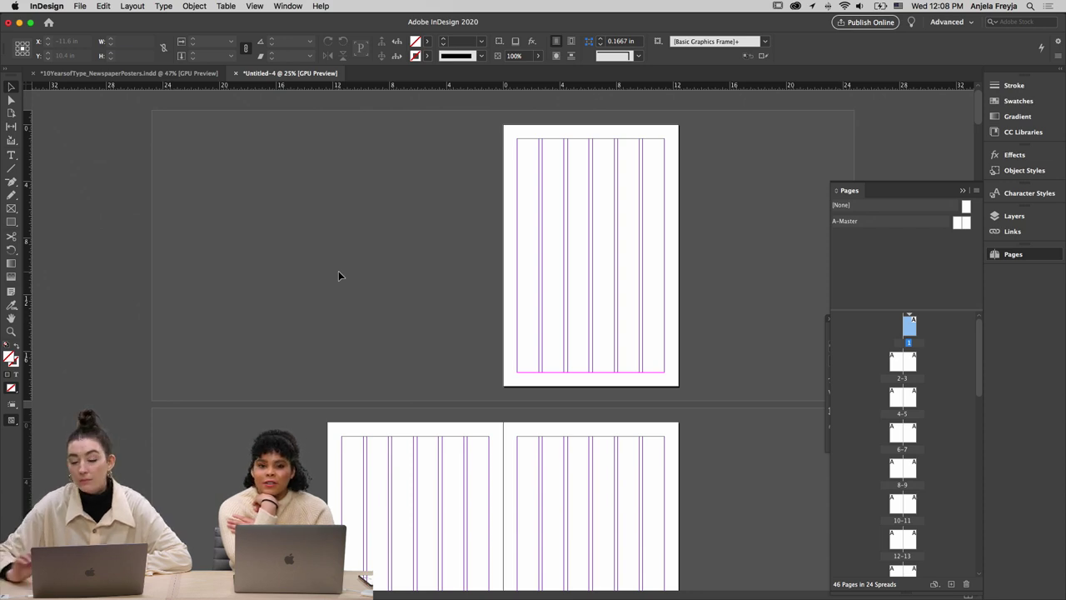
double_click(909, 331)
left_click(898, 368)
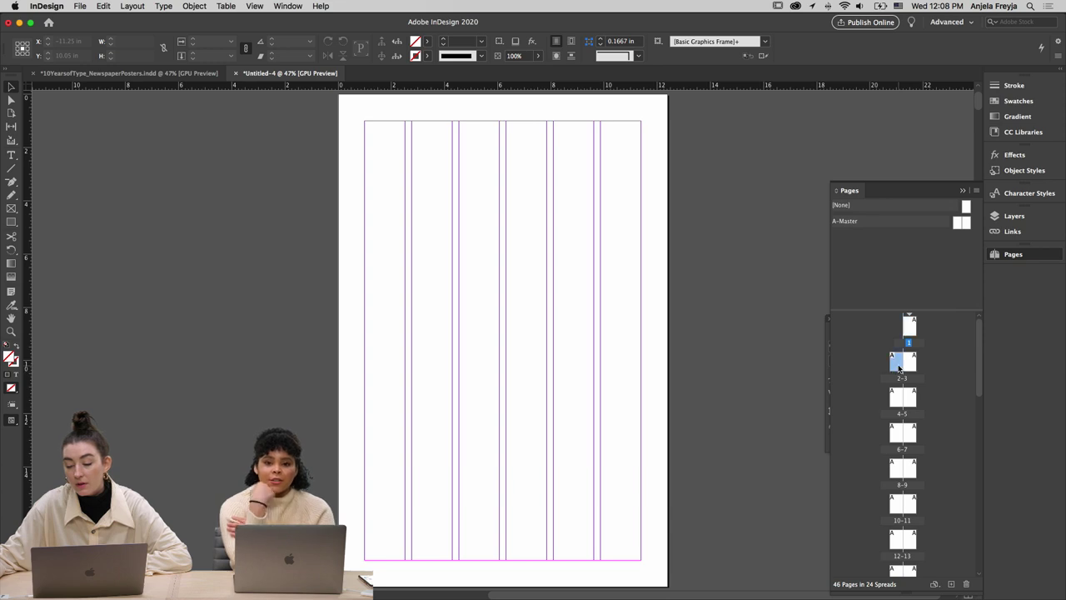
double_click(899, 368)
double_click(910, 325)
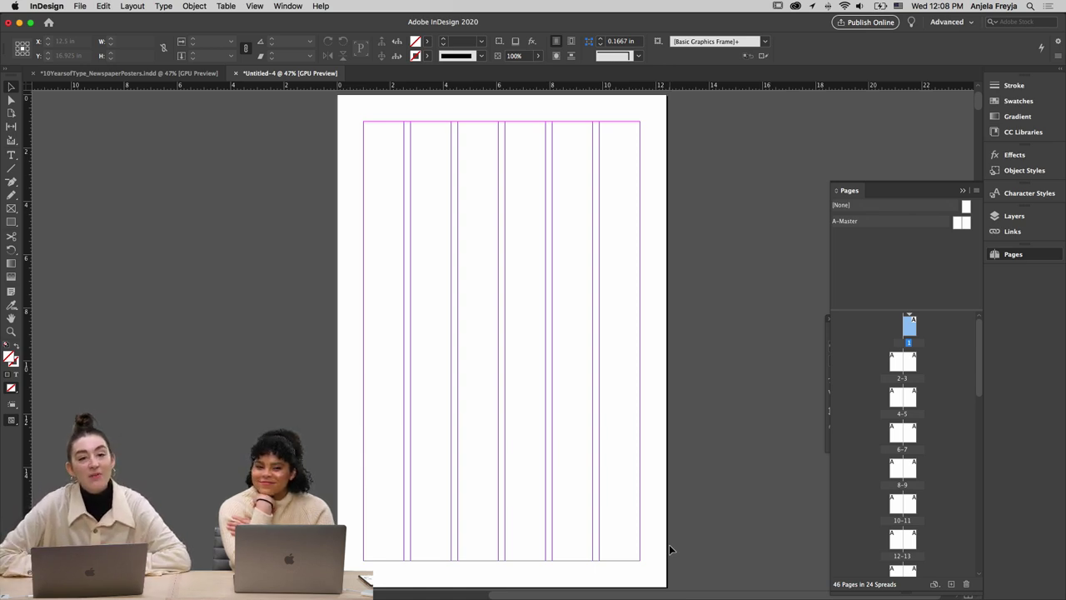
double_click(913, 327)
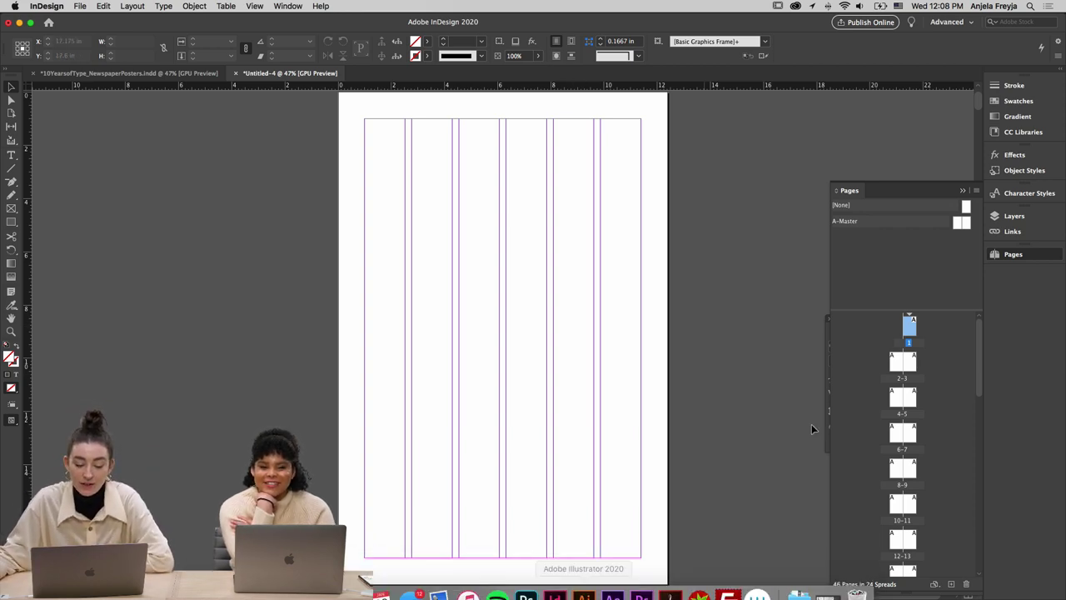
Switch to Illustrator and bring up the 10YearsofType_Covers.ai document
mouse_move(613, 596)
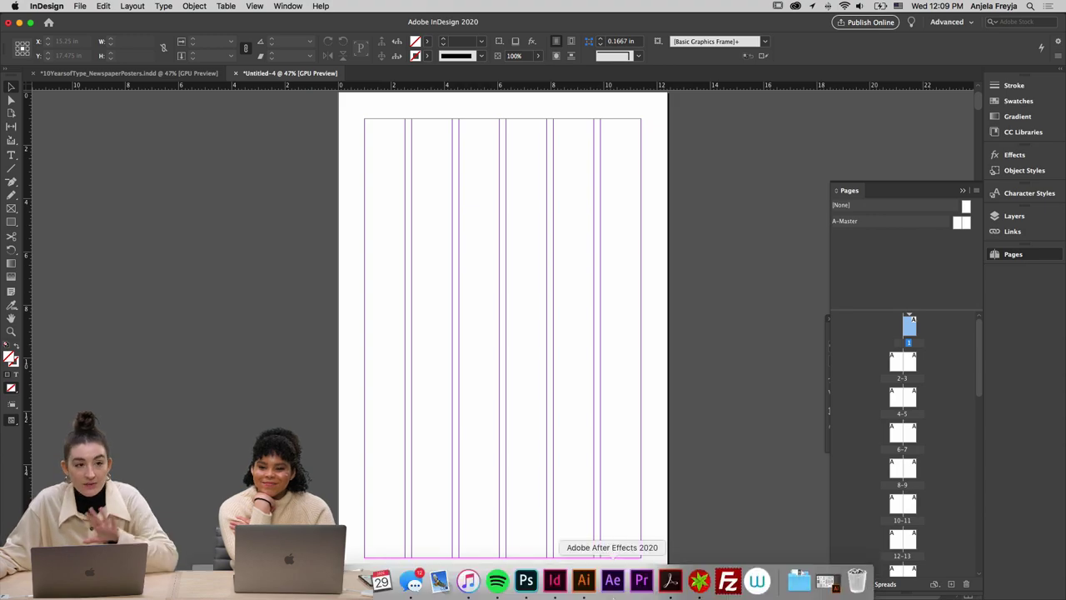
left_click(583, 580)
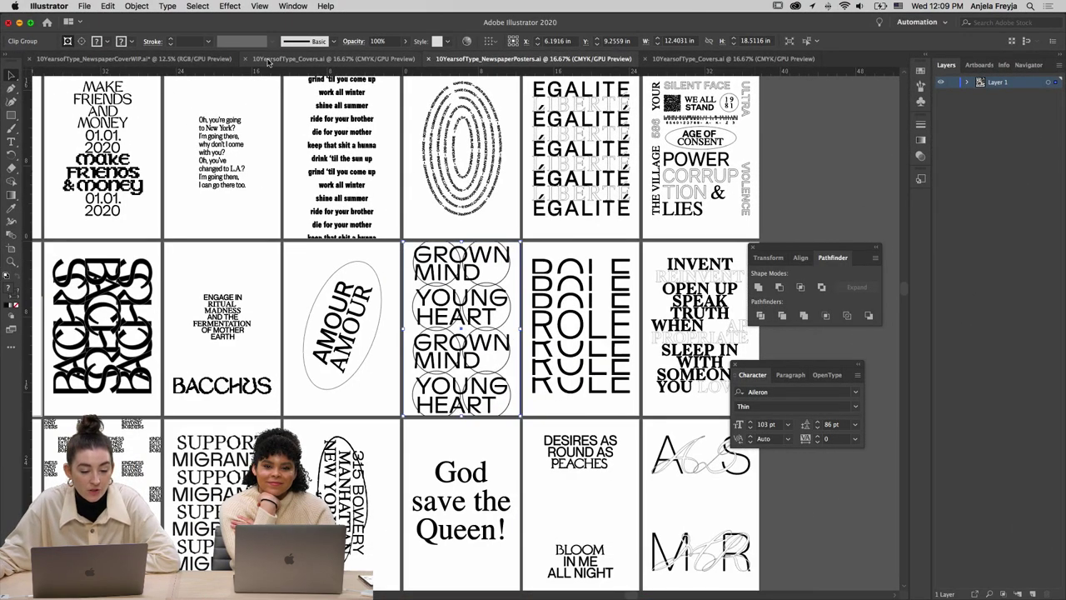
left_click(307, 60)
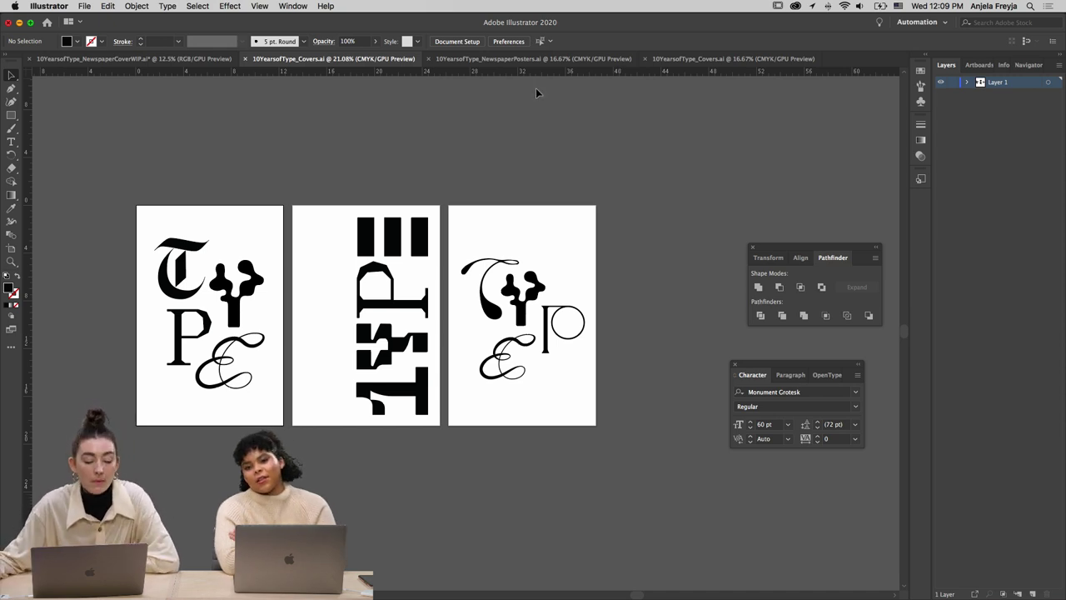
Nudge the script E on the third cover up slightly, then select the first cover's lettering
left_click(506, 369)
left_click_drag(514, 377, 513, 375)
left_click_drag(245, 403, 245, 403)
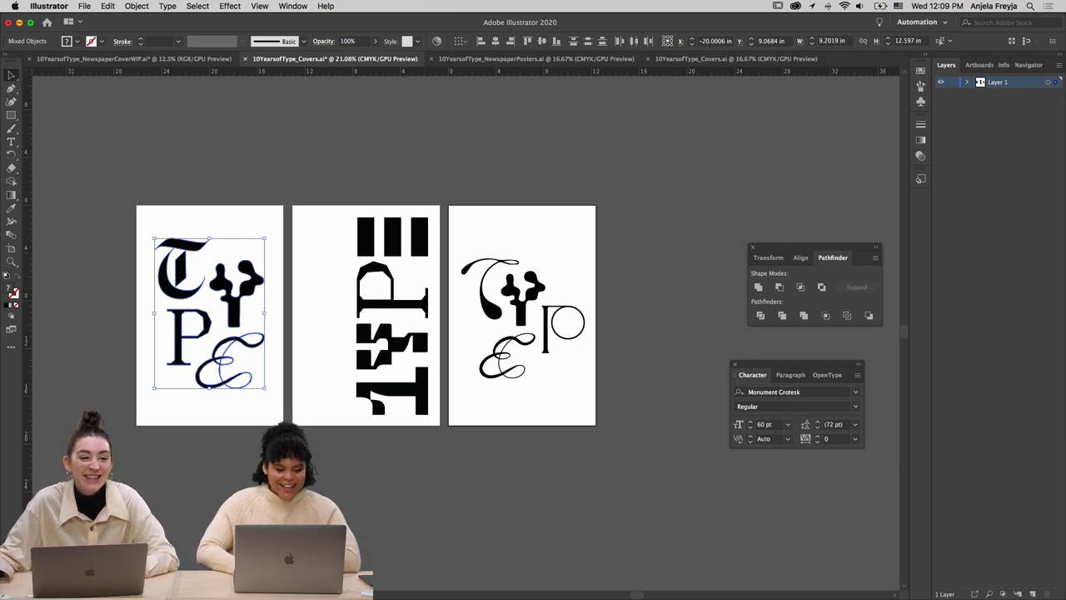
left_click(608, 550)
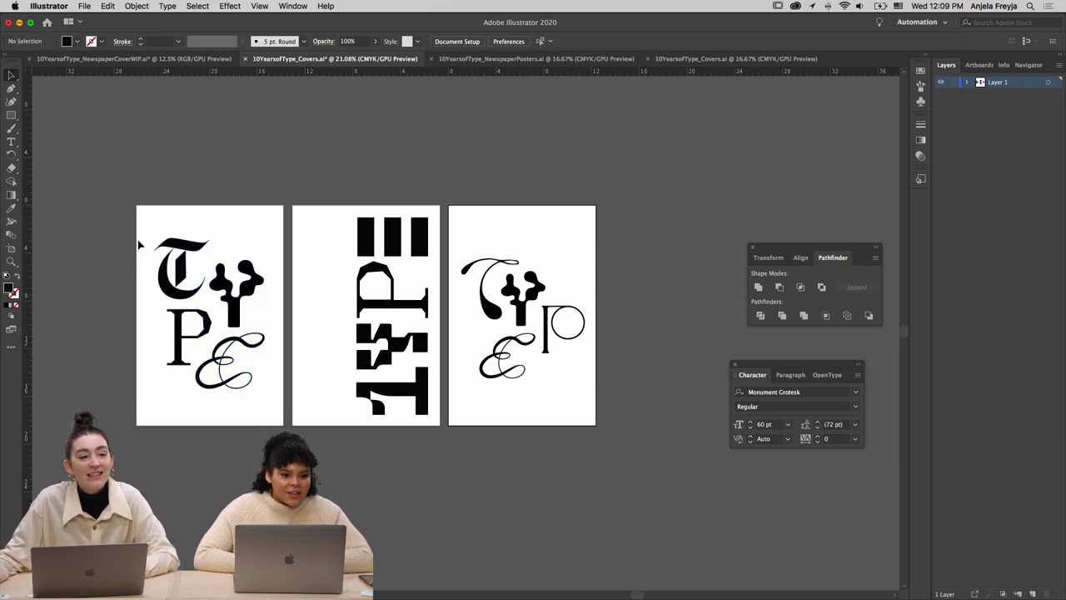
Select the blackletter T, then marquee-select all lettering on the third cover
left_click(199, 252)
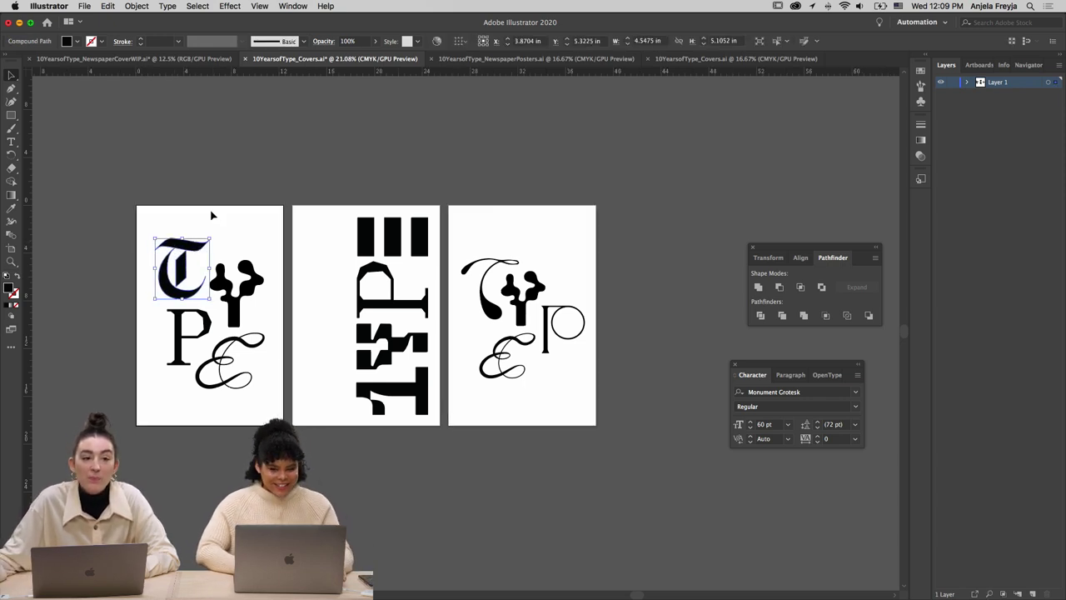
left_click(508, 228)
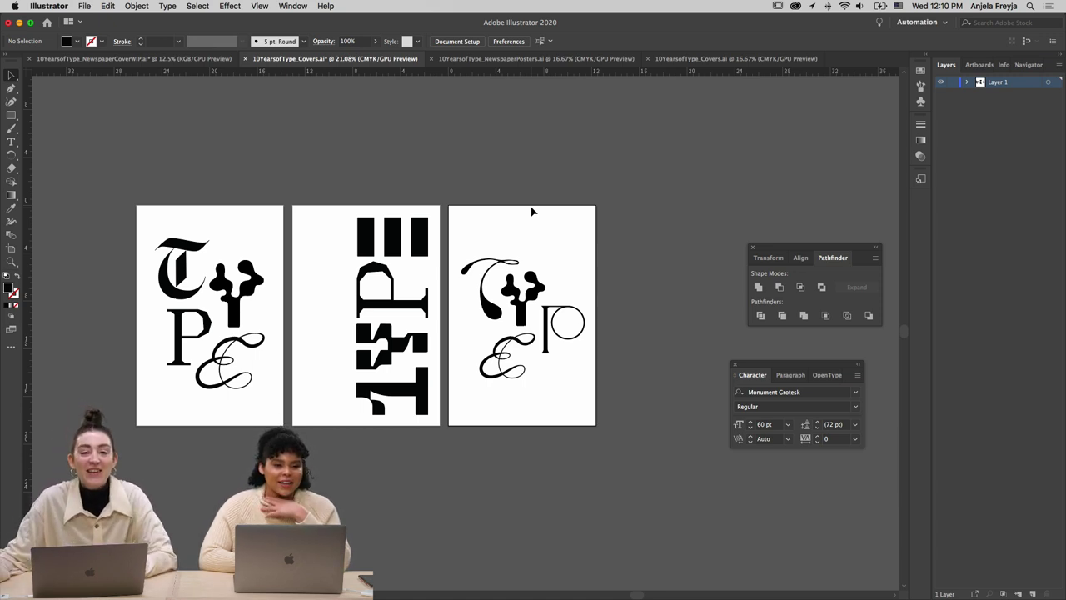
left_click_drag(467, 233, 593, 425)
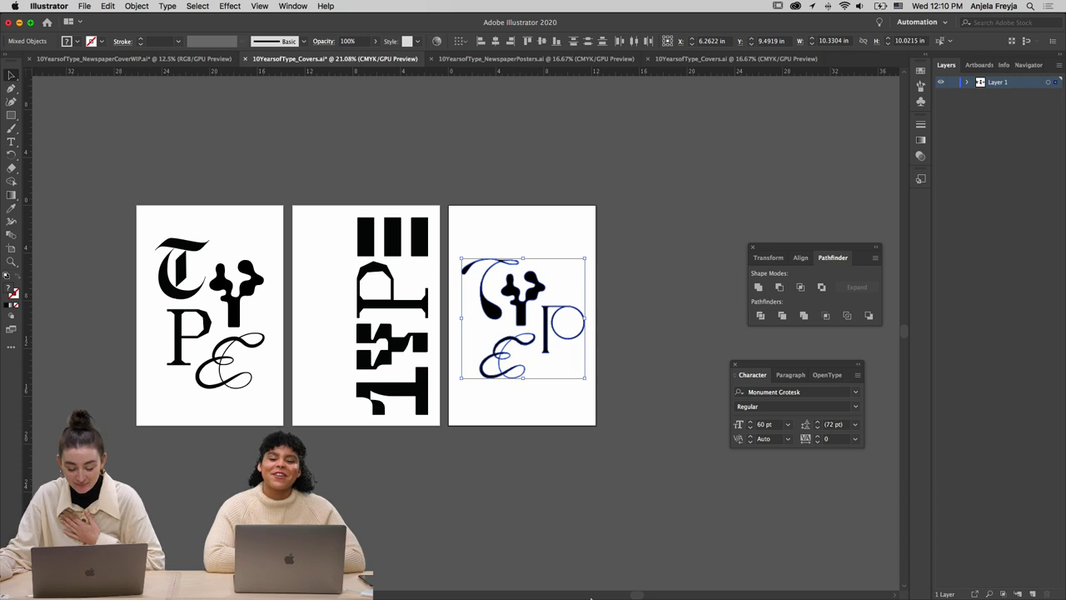
mouse_move(592, 597)
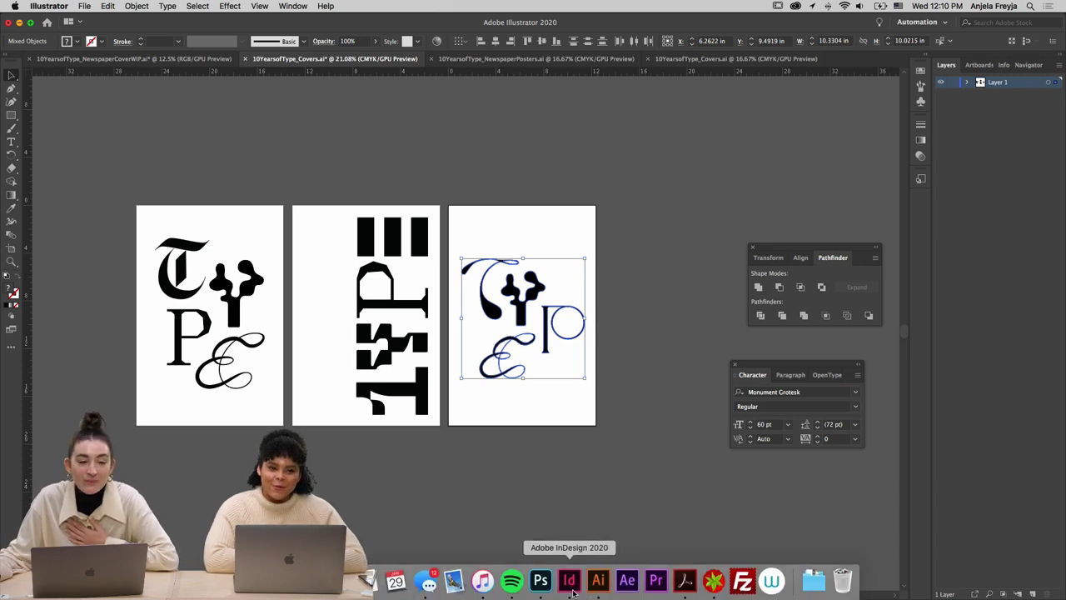
Paste the swash TYPE lettering from Illustrator onto page 1 and nudge it slightly higher
left_click(569, 580)
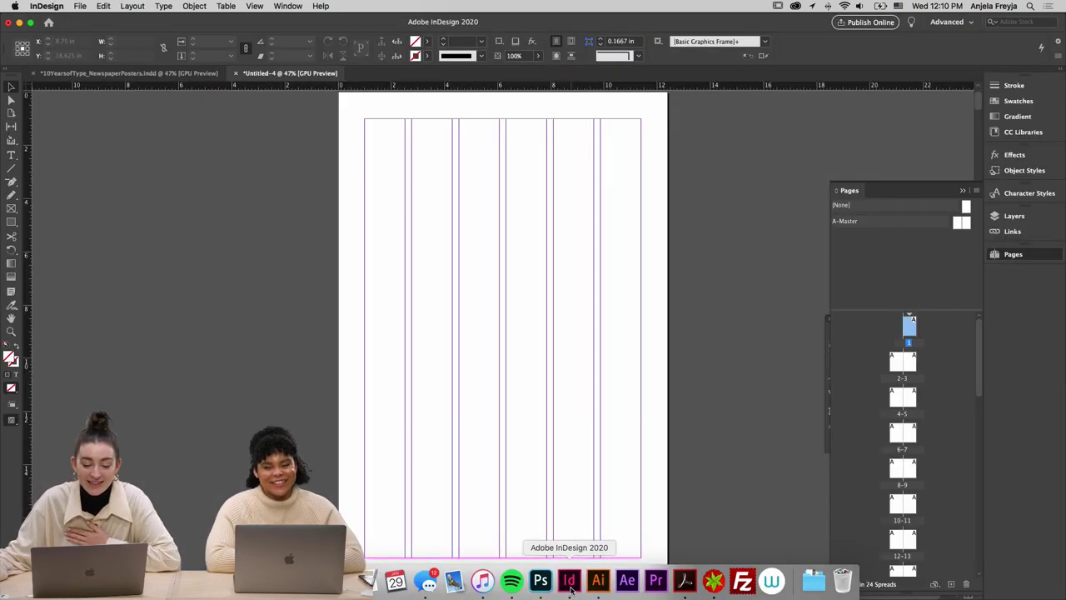
scroll(513, 373, "up", 2)
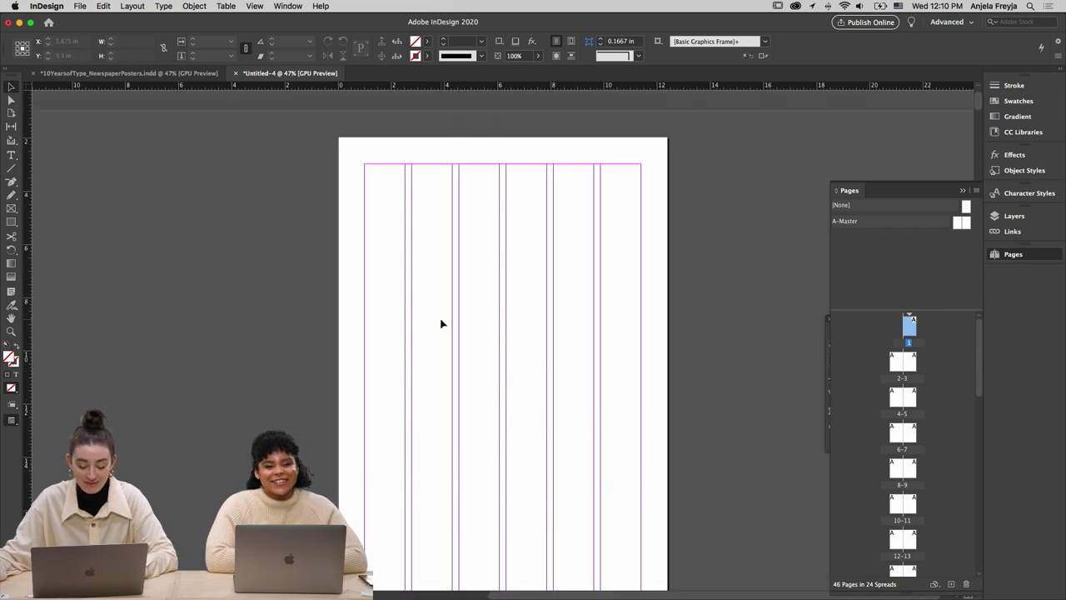
scroll(550, 451, "down", 2)
key("super+v")
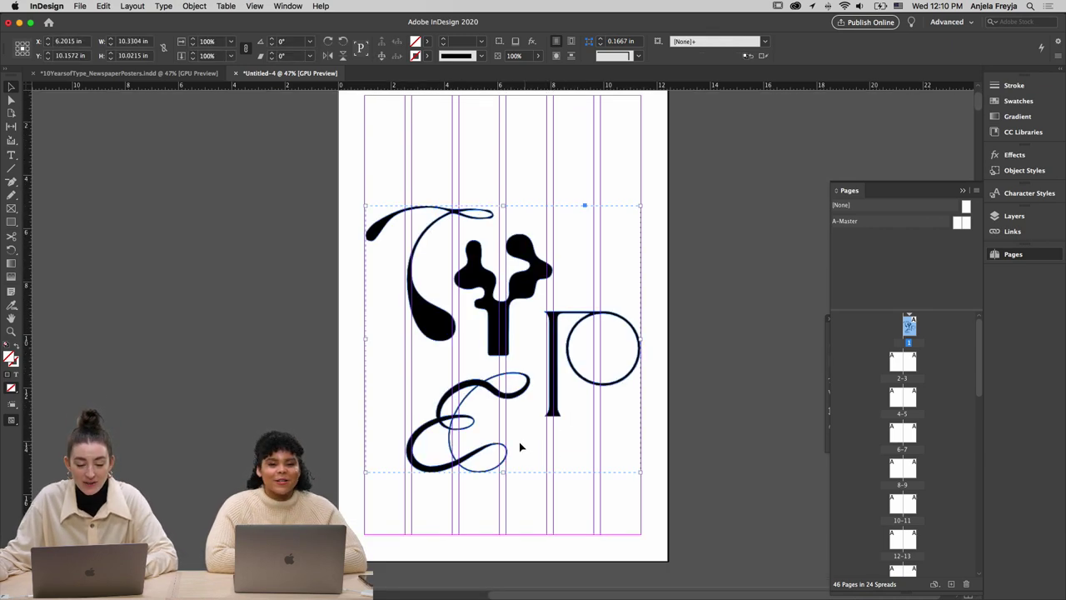
scroll(584, 399, "up", 2)
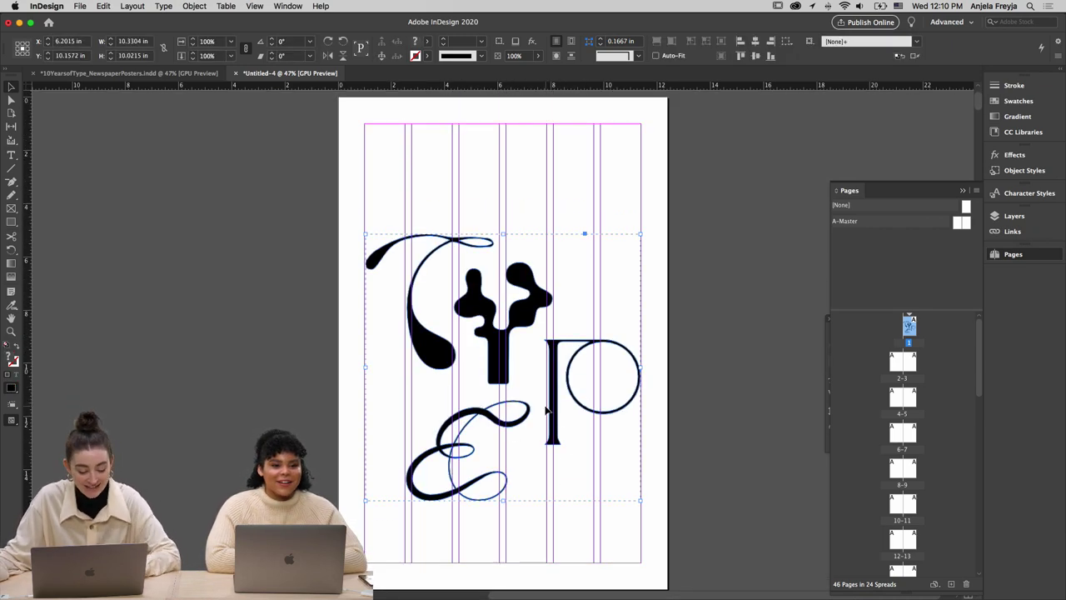
left_click_drag(554, 419, 557, 393)
left_click(535, 516)
scroll(416, 194, "up", 2)
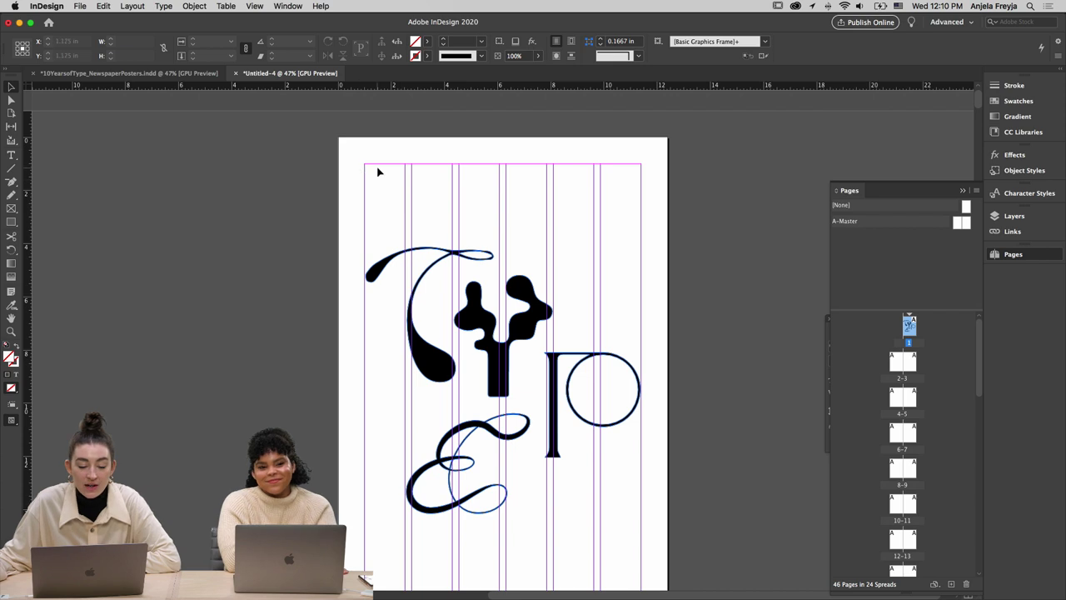
Add a top text frame for TEN YEARS OF, centred, in Times New Roman Regular 30 pt
key("t")
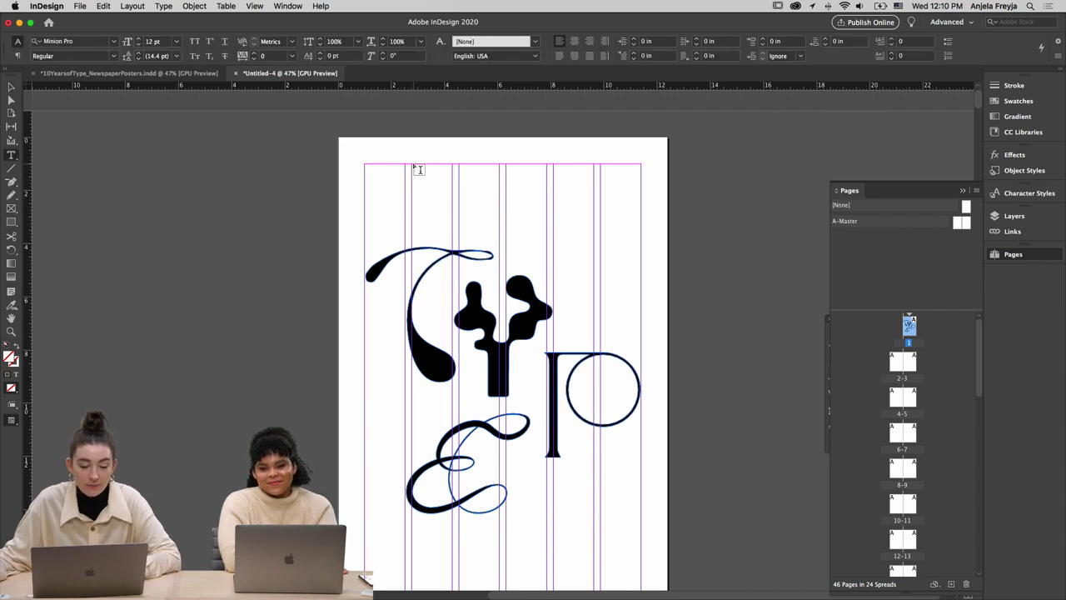
left_click_drag(412, 164, 594, 206)
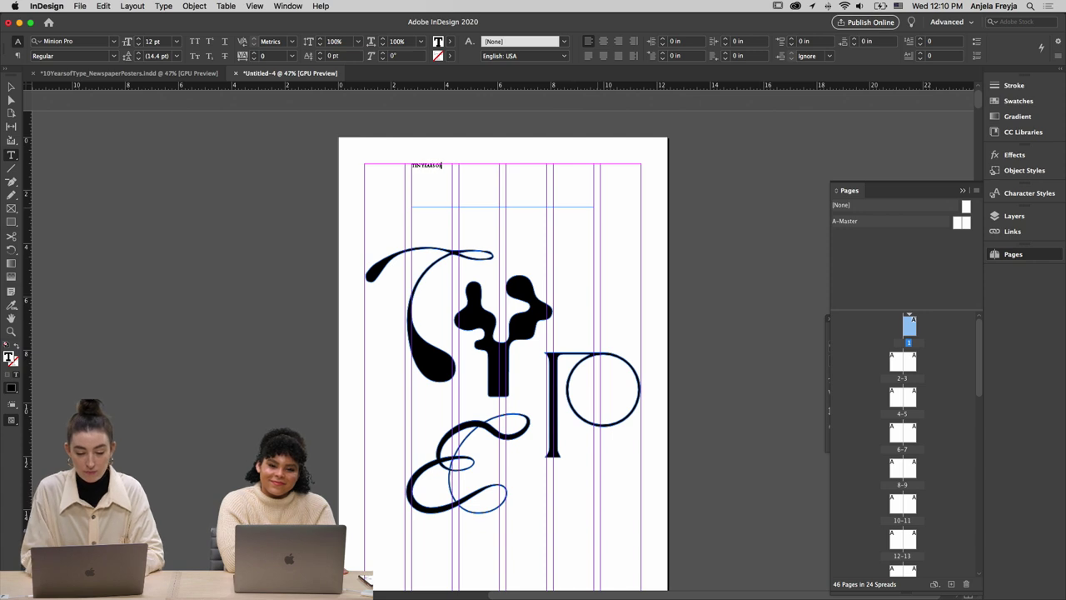
key("super+a")
left_click(603, 40)
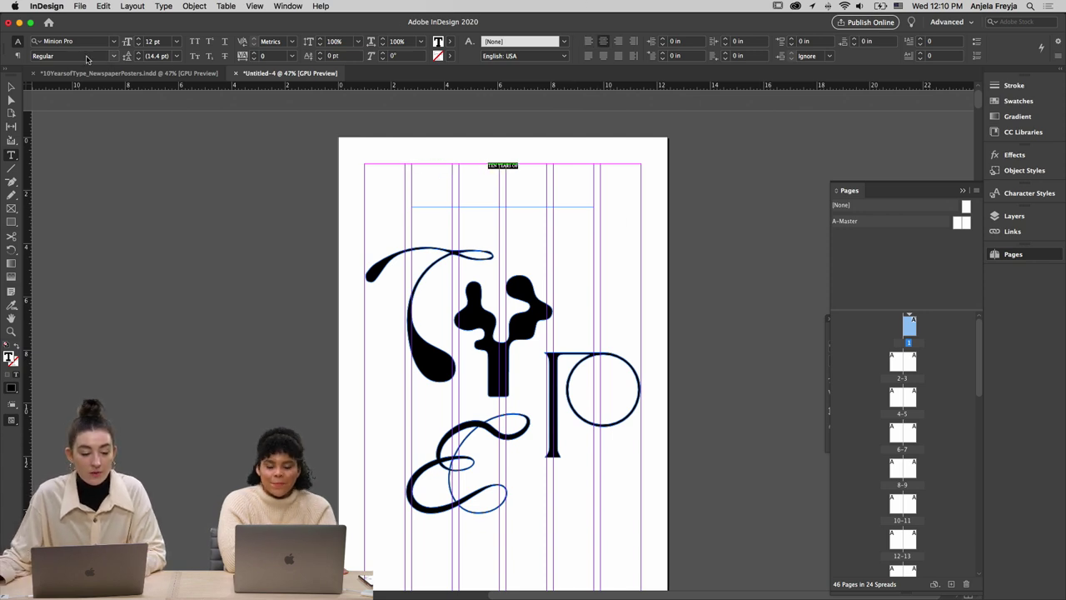
left_click(18, 44)
type("TIMES")
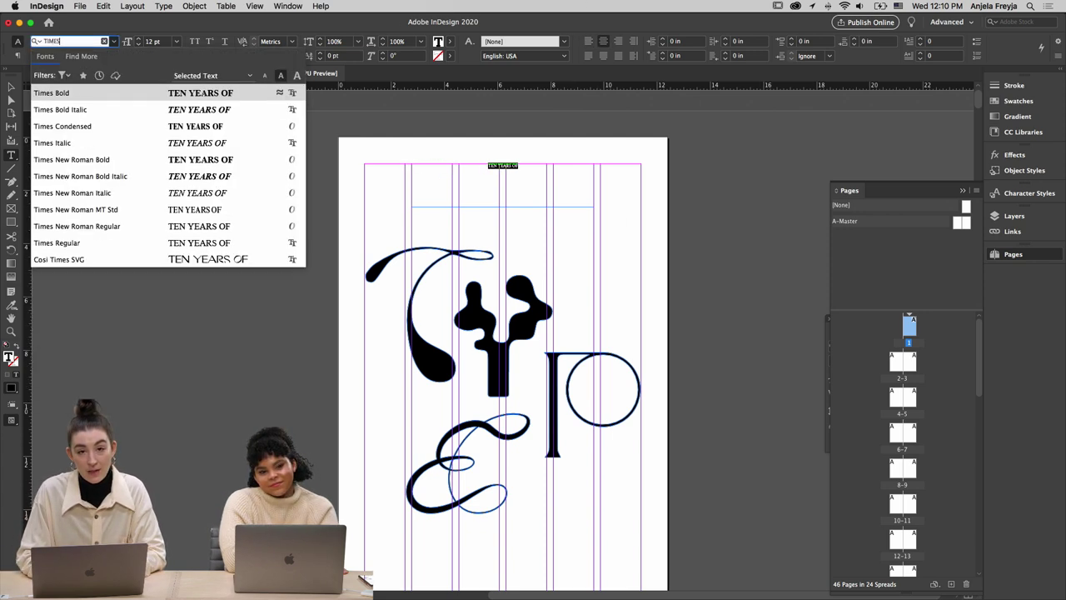
type(" NEW ROMA")
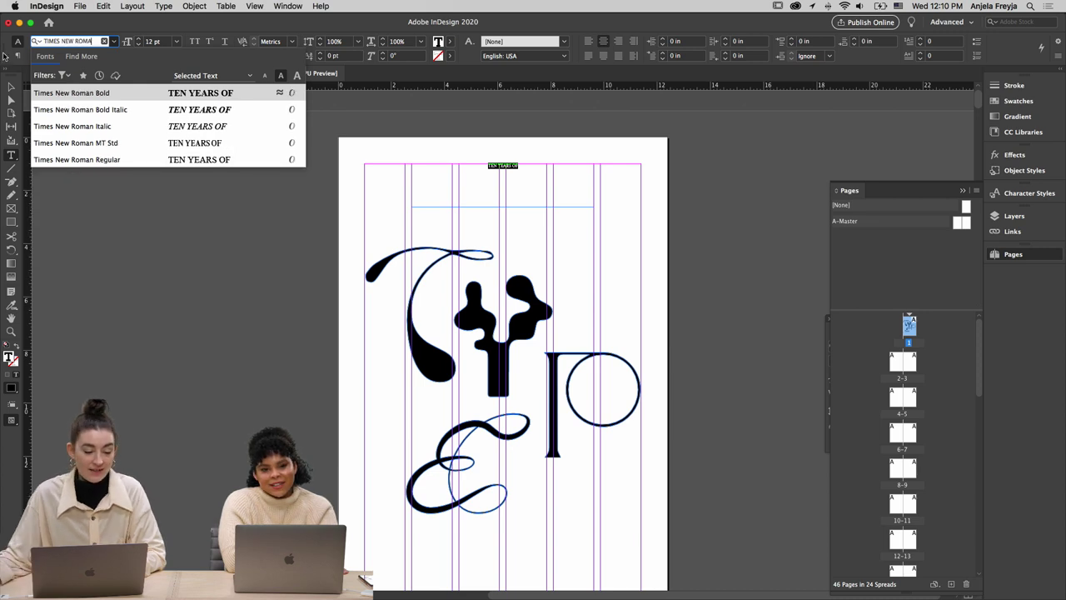
left_click(118, 157)
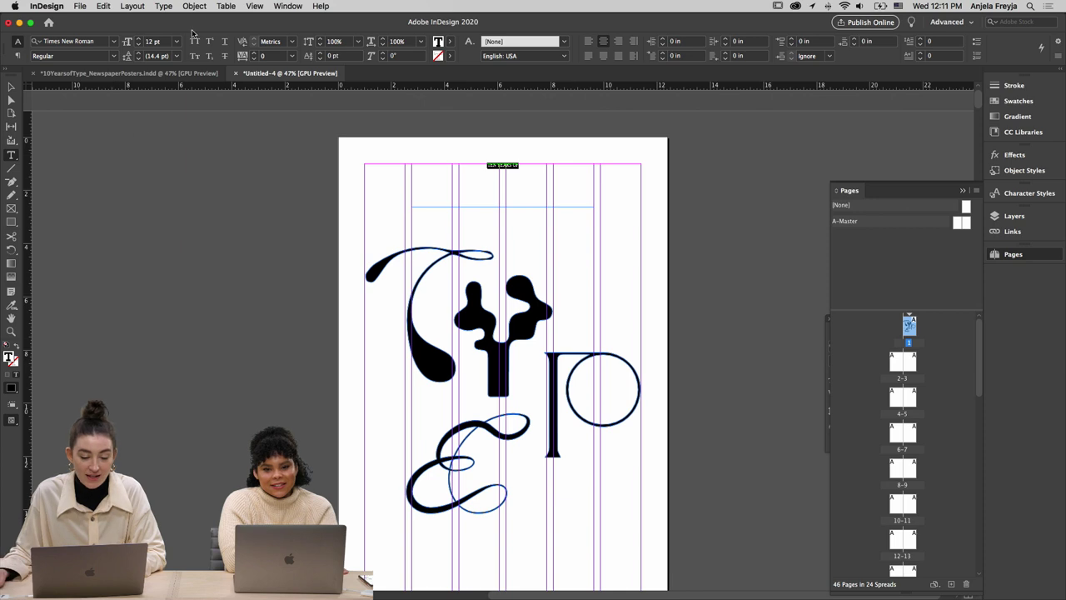
left_click(158, 40)
type("30")
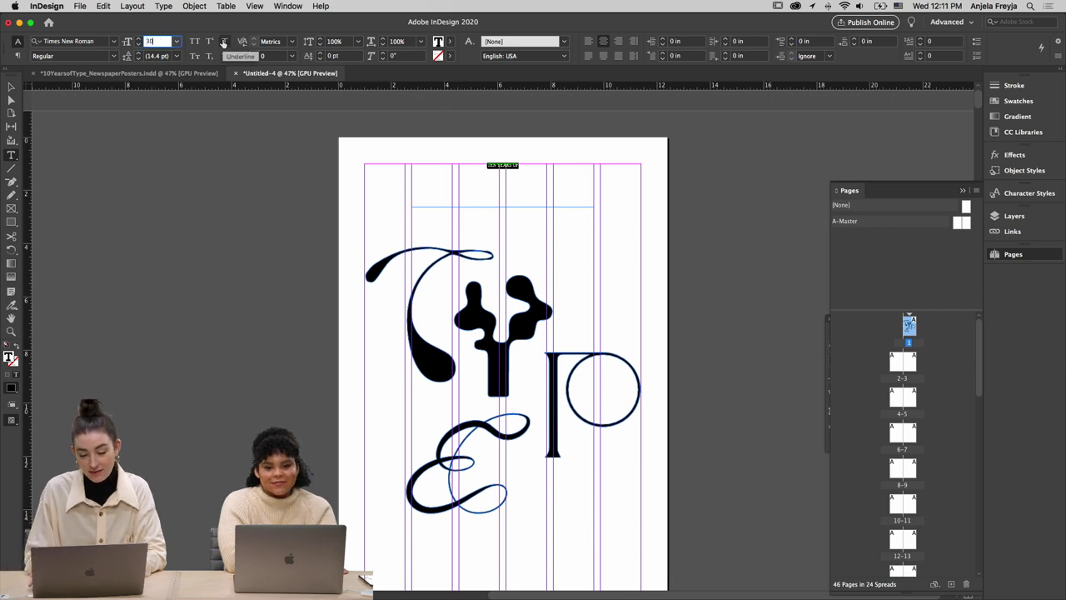
key("Return")
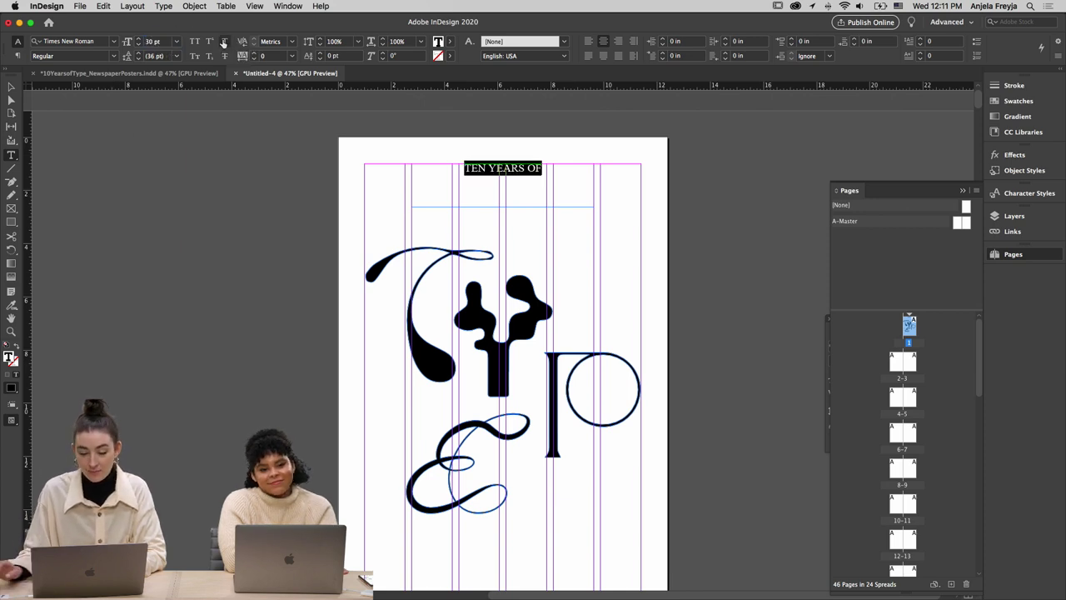
Check the header frame and the TYPE artwork group by selecting and deselecting them
left_click(10, 86)
double_click(514, 204)
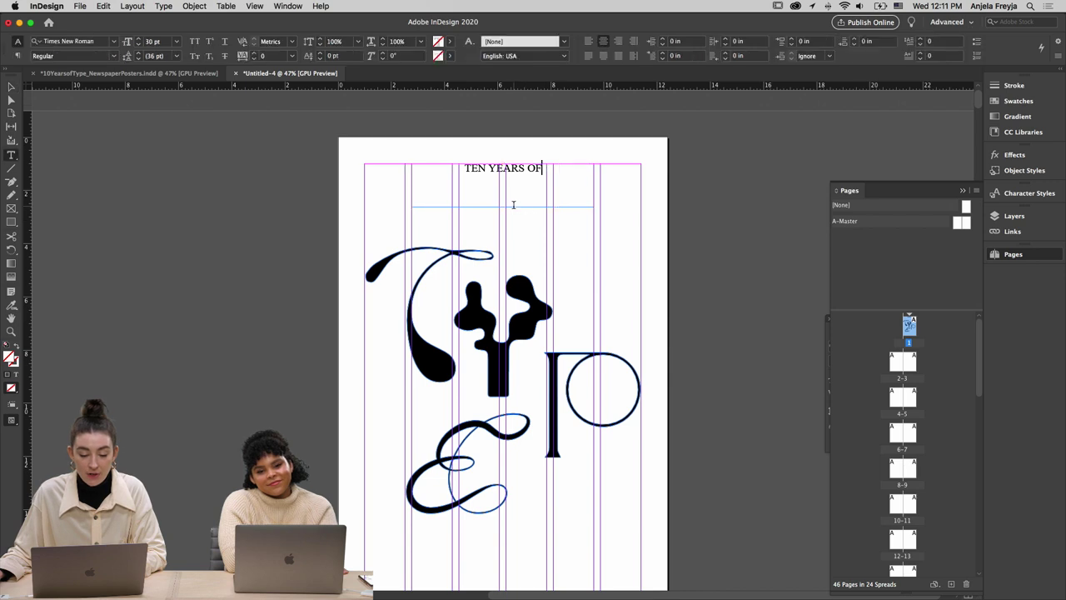
left_click(11, 86)
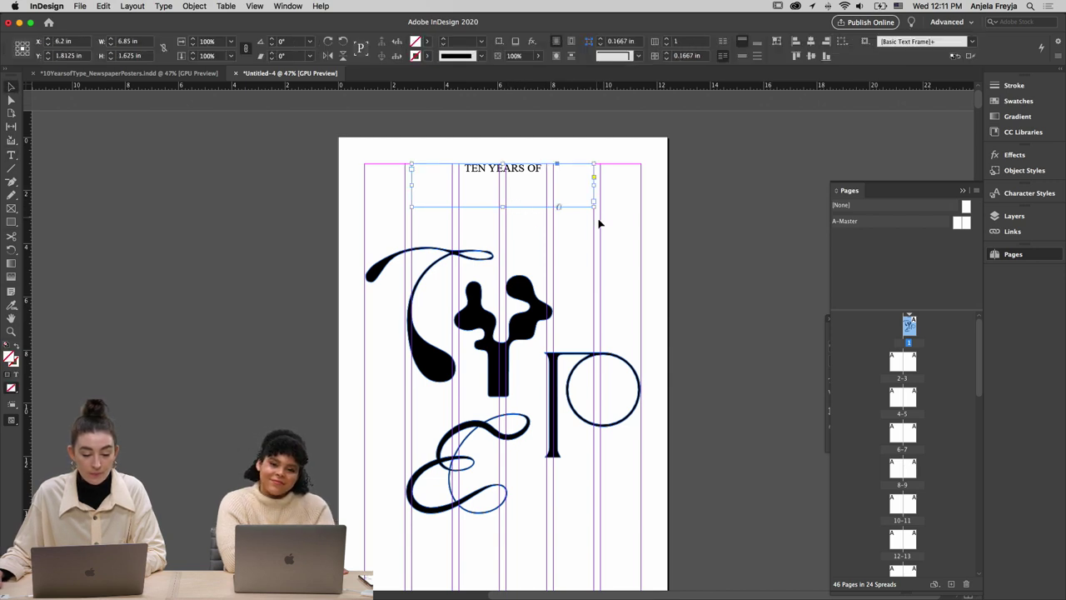
left_click(504, 209)
scroll(566, 219, "down", 3)
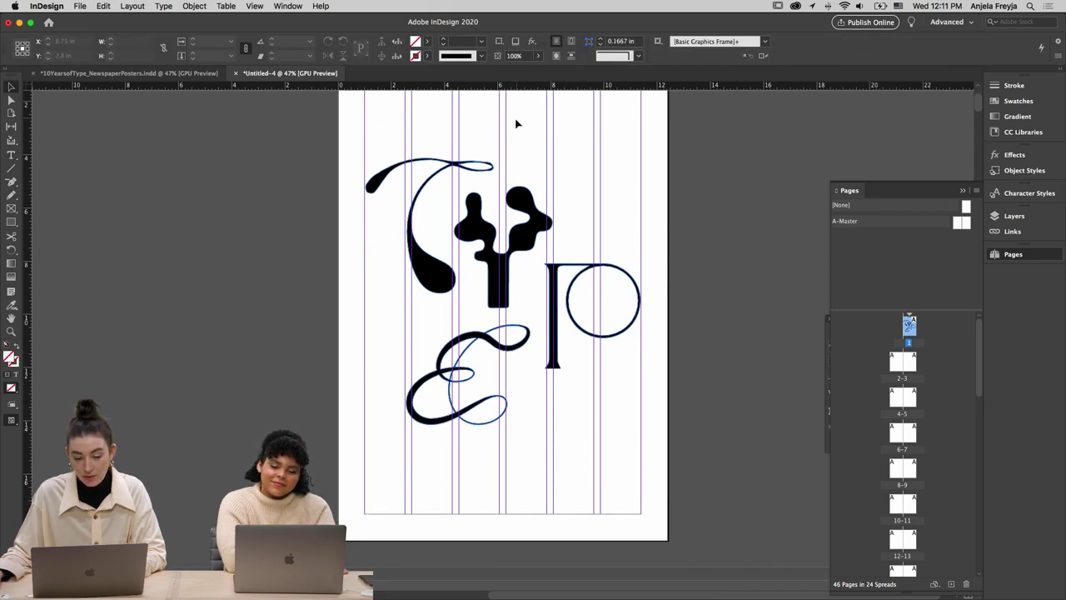
scroll(617, 296, "up", 2)
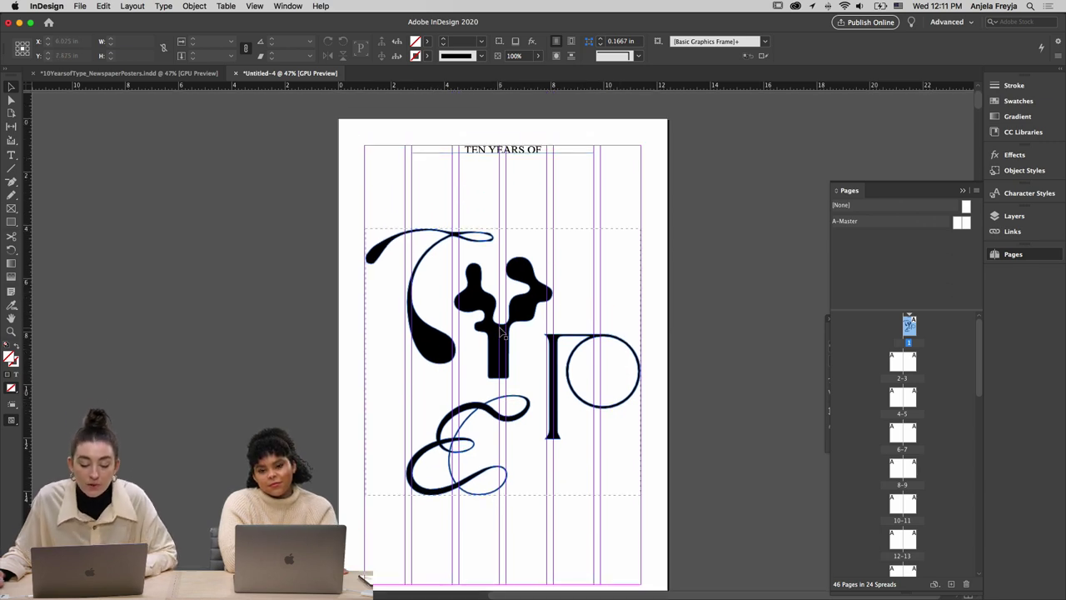
left_click(498, 348)
left_click(551, 202)
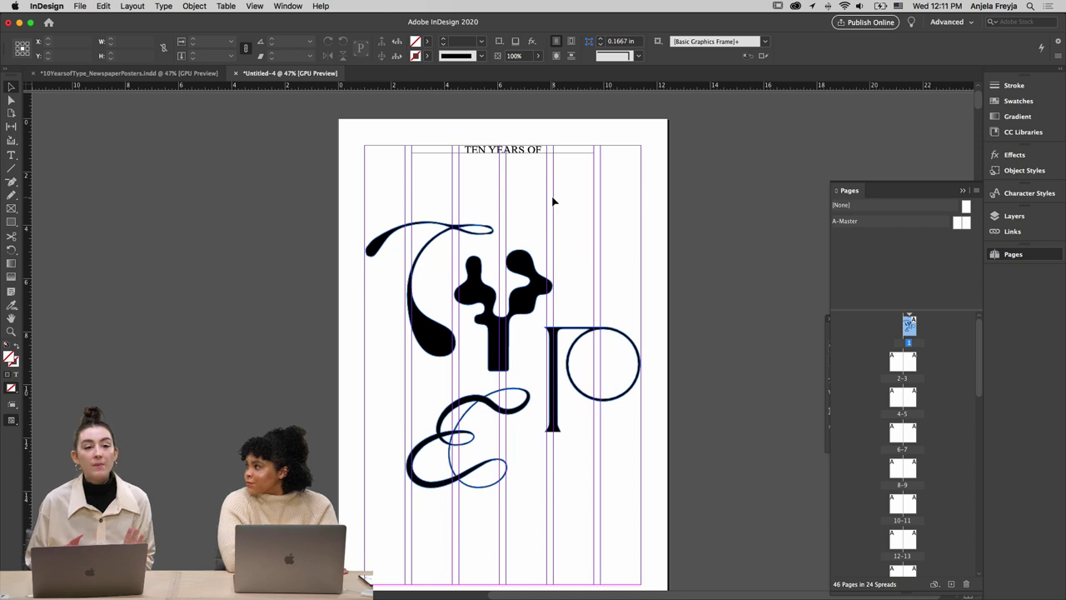
scroll(557, 250, "down", 3)
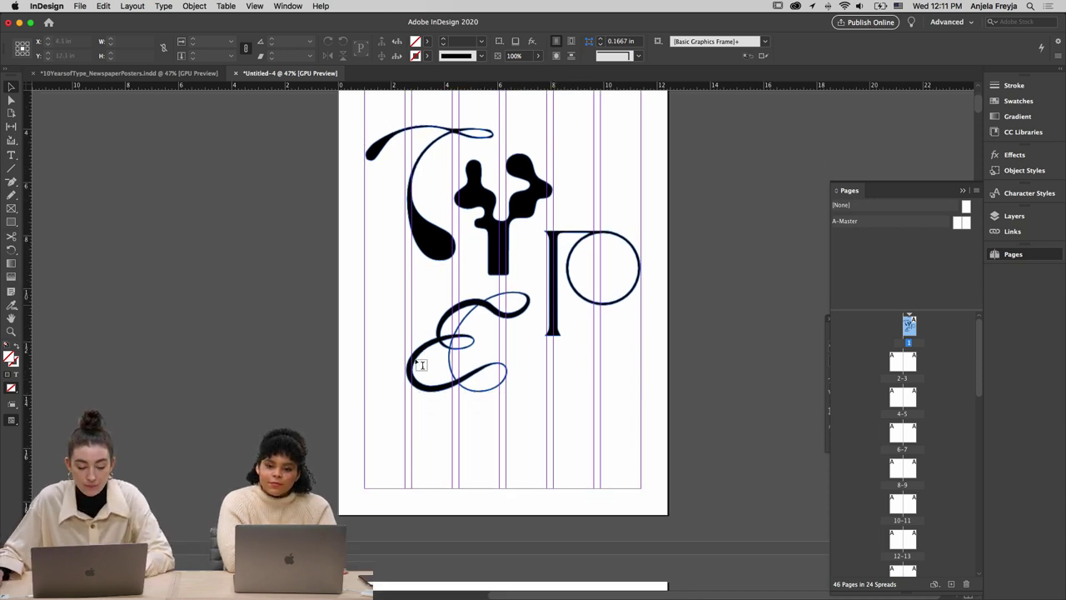
Draw a bottom text frame with 3 columns and a 0.25 in gutter
key("t")
left_click_drag(365, 412, 642, 489)
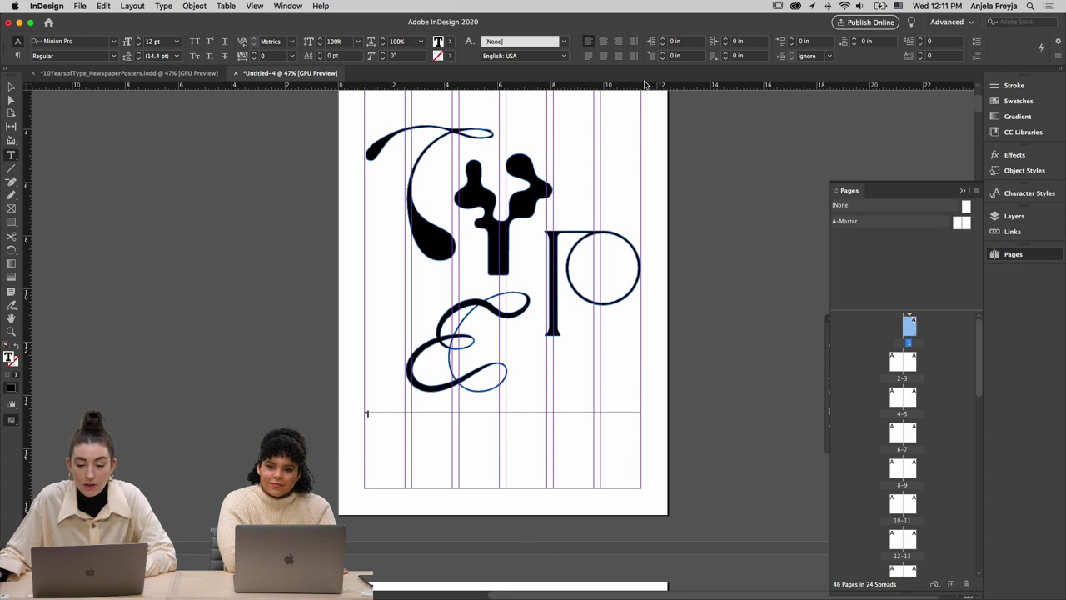
left_click(11, 88)
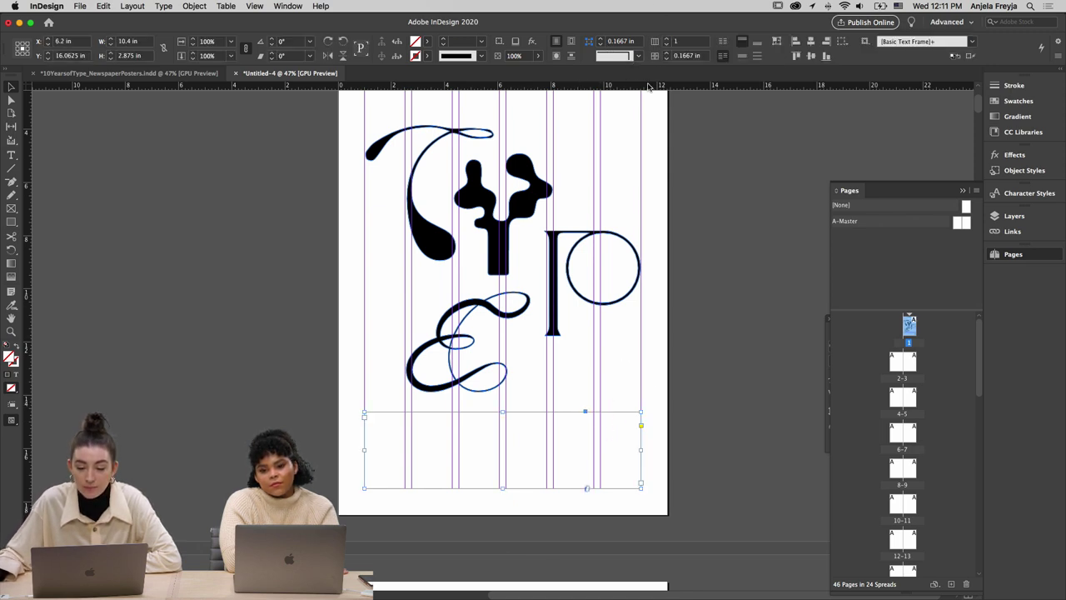
left_click(667, 39)
left_click(667, 40)
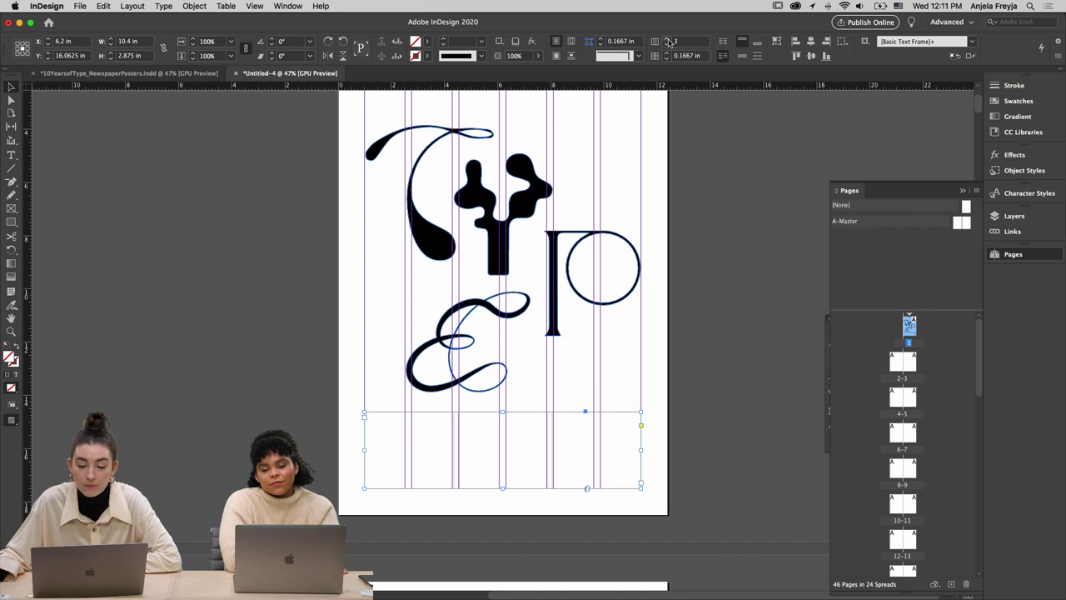
left_click(667, 53)
left_click(668, 53)
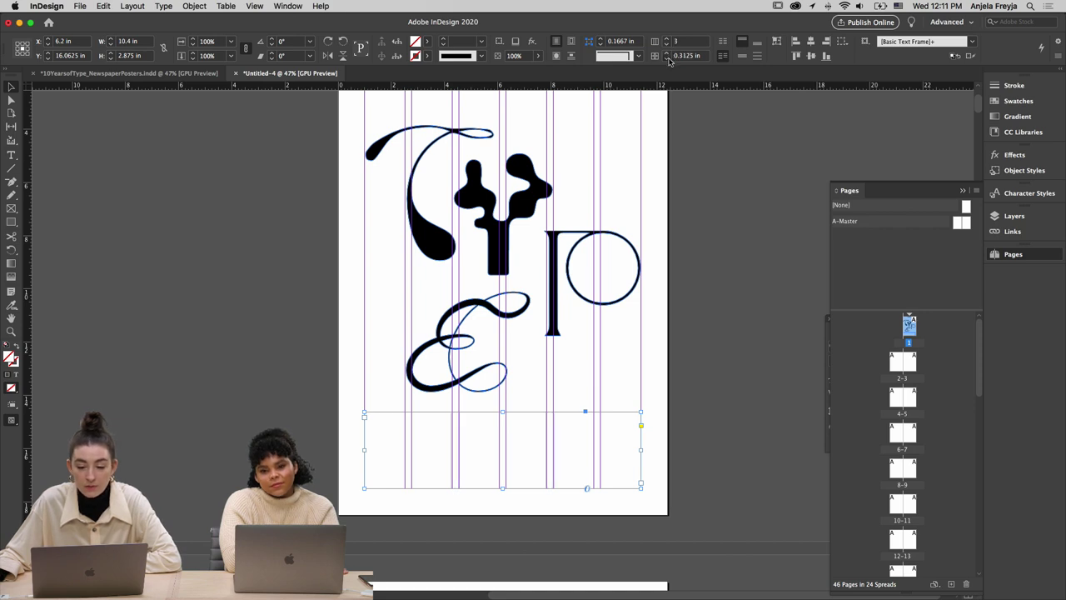
left_click(667, 58)
Fill the frame with justified placeholder text, then undo a trial middle-column break
key("Return")
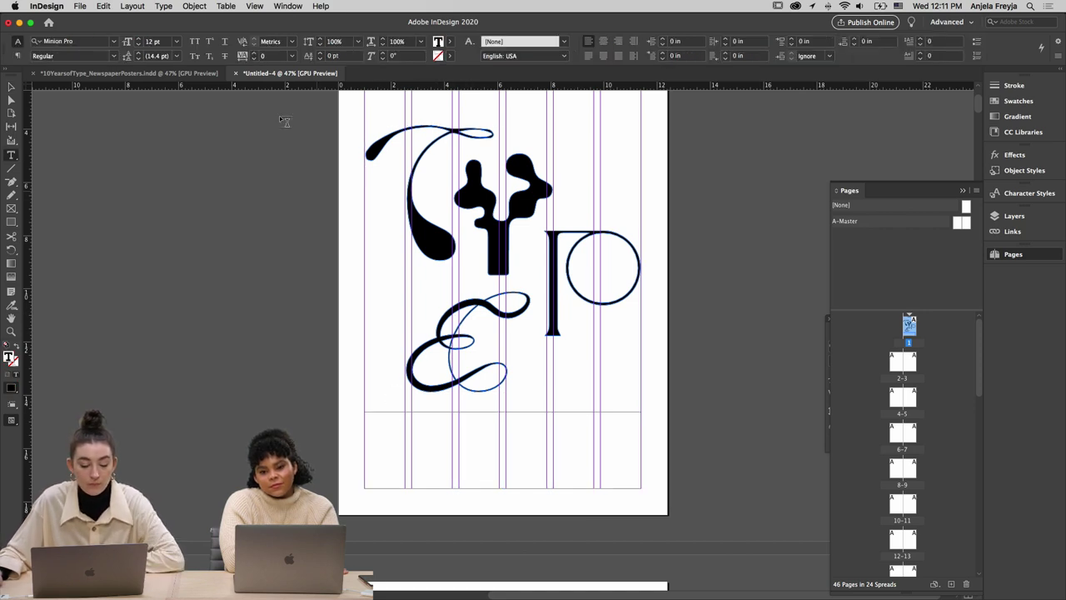
left_click(164, 7)
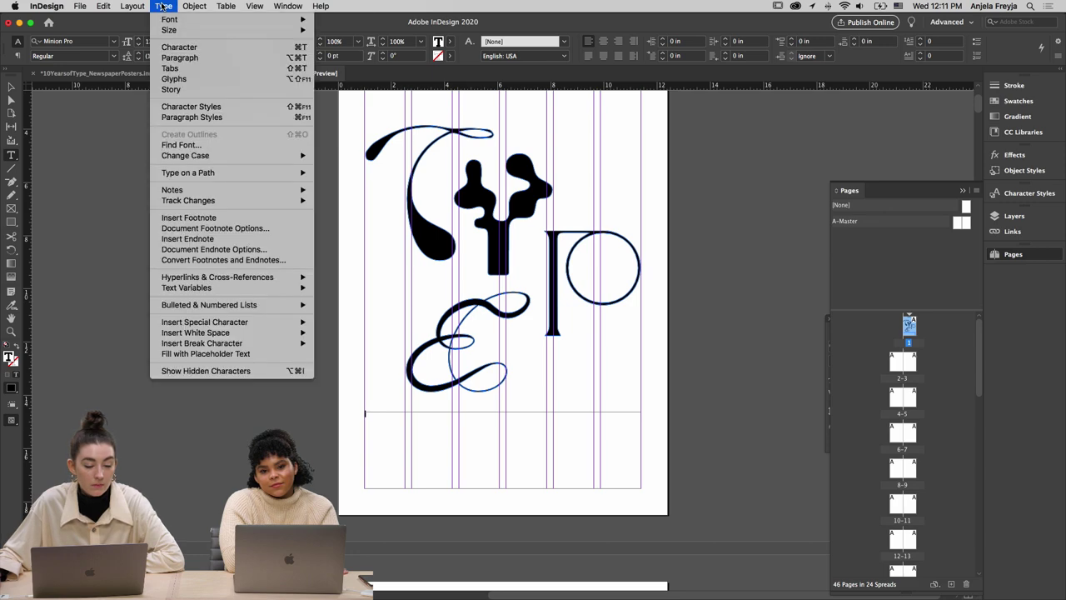
left_click(232, 353)
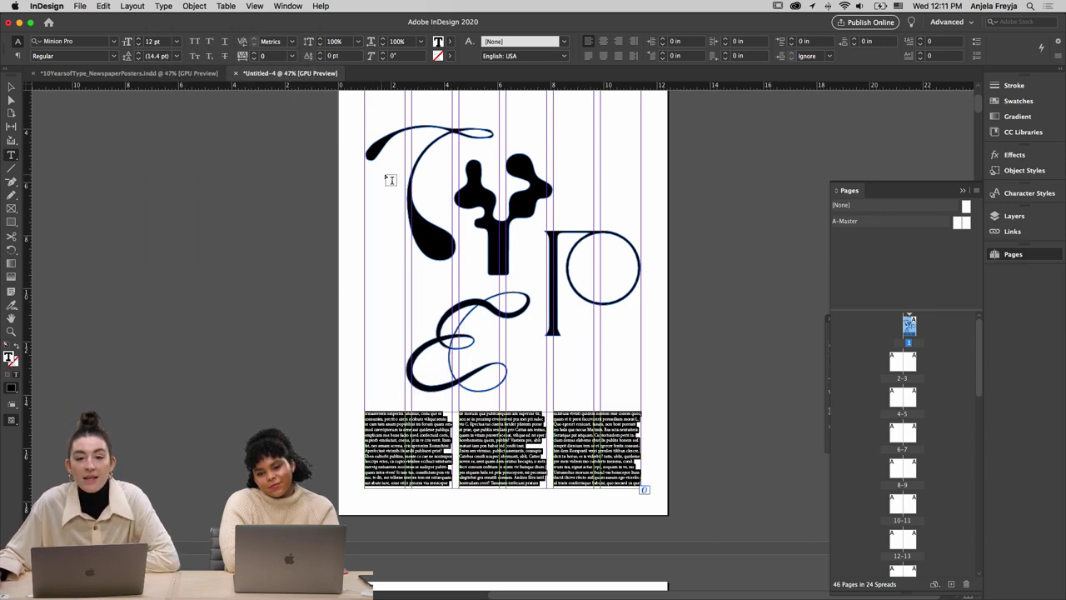
left_click(588, 55)
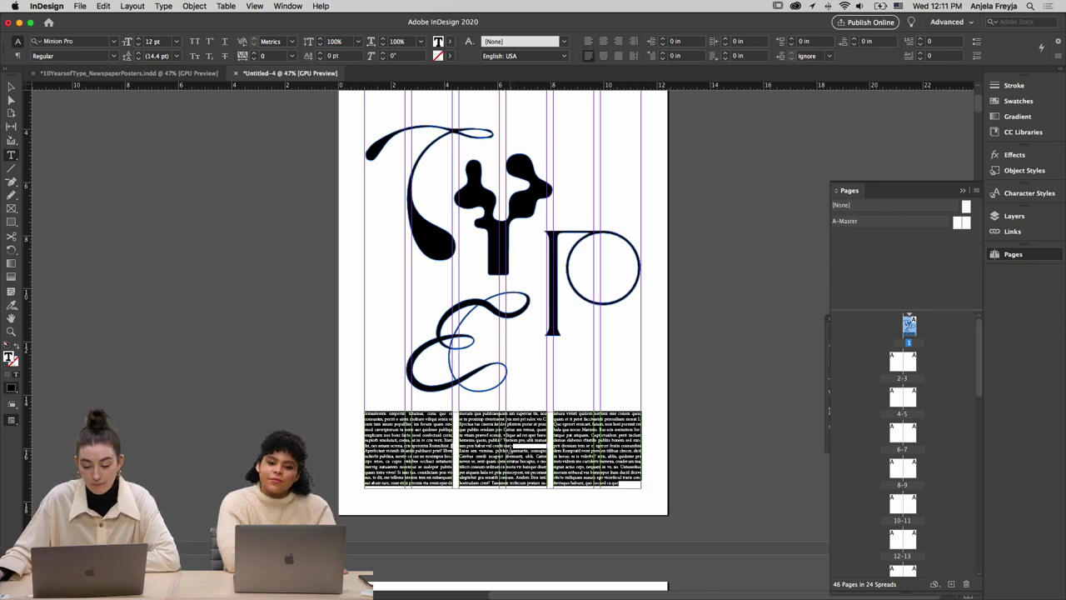
left_click(523, 446)
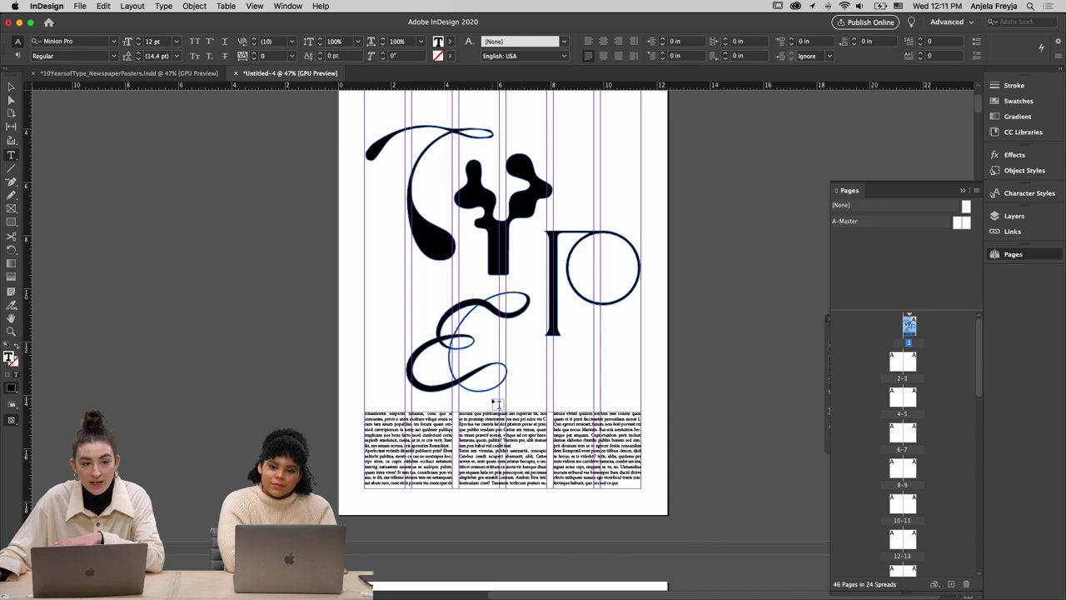
key("BackSpace")
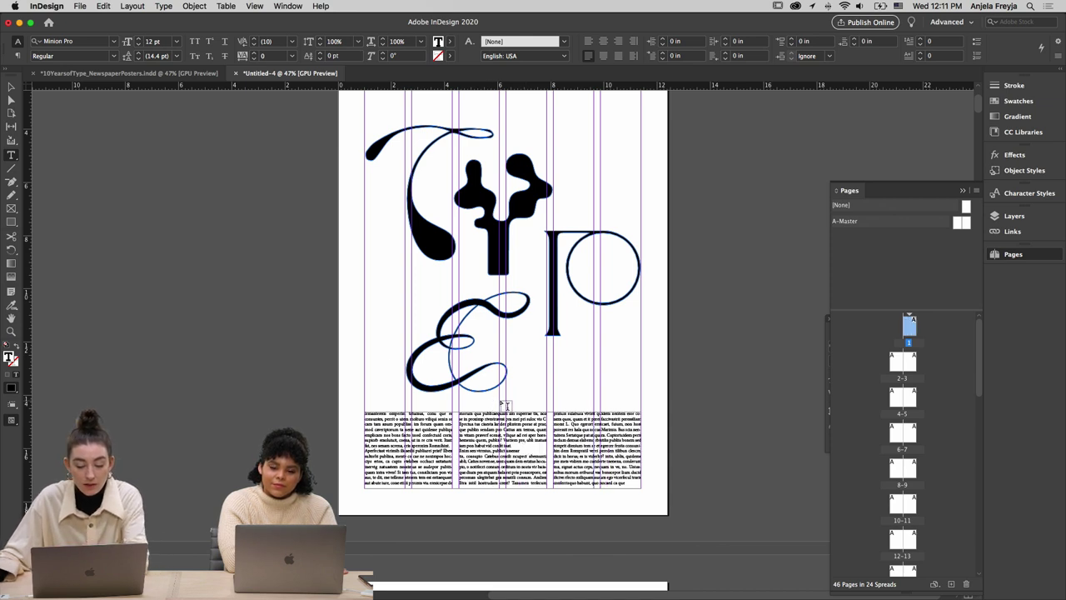
left_click(11, 88)
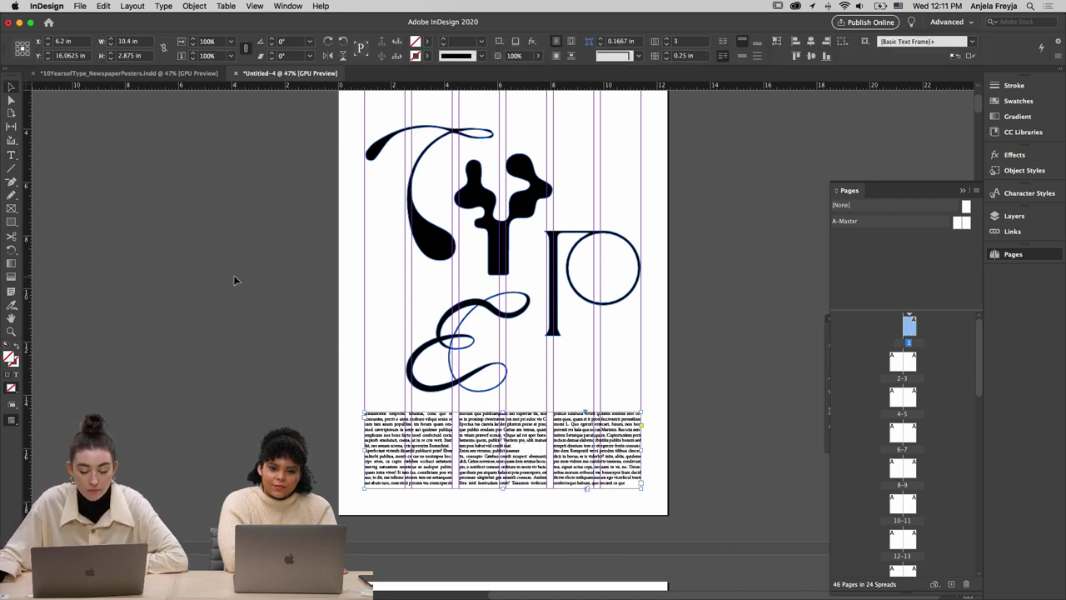
key("super+z")
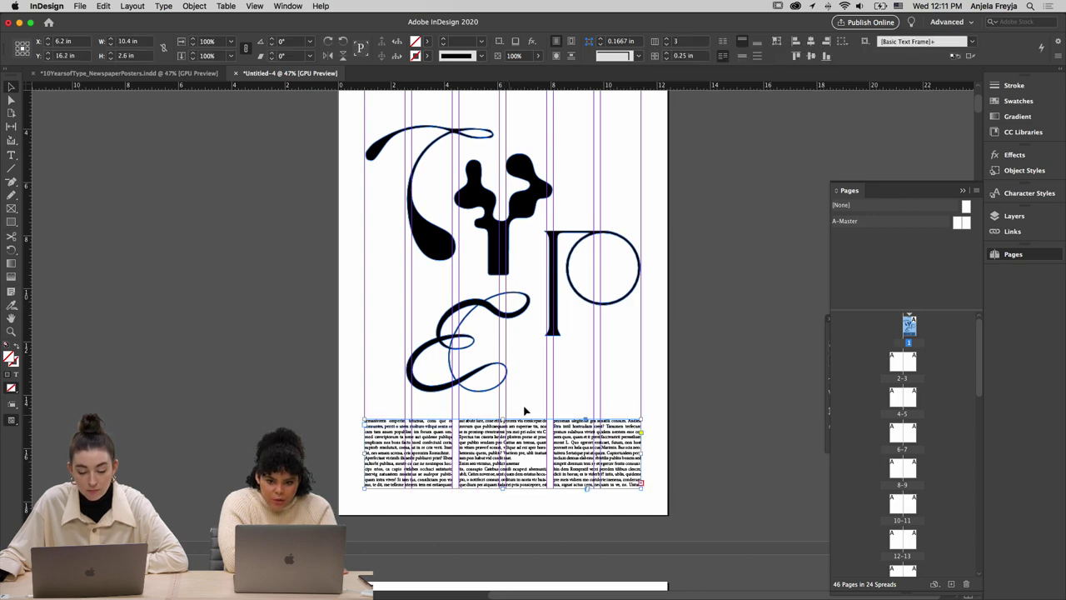
key("super+z")
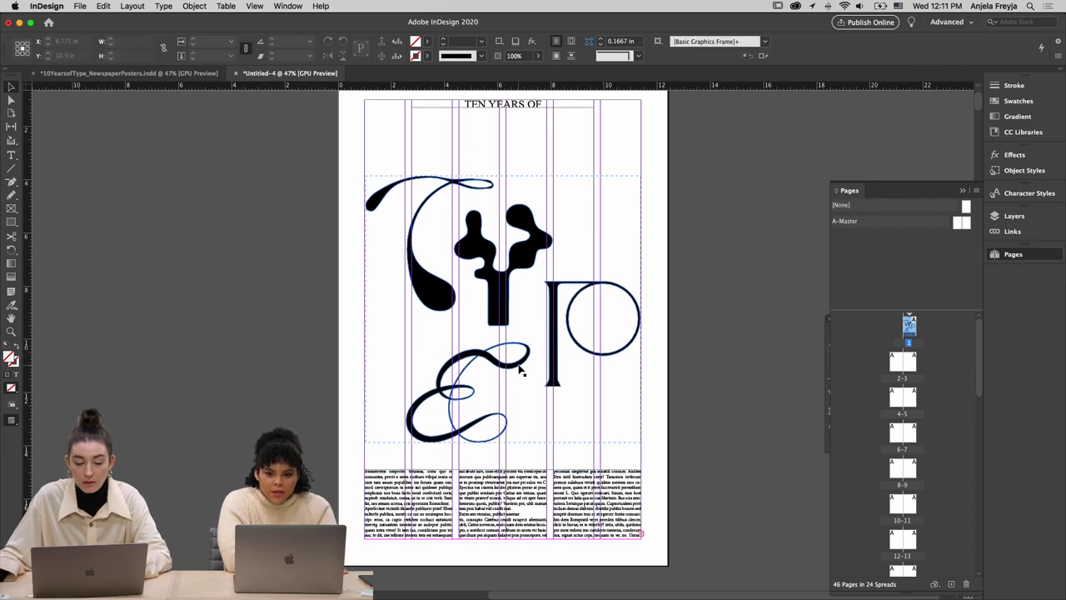
Move the copied TEN YEARS OF line to the page bottom and retype it as ANJELA FREYJA
key("super+z")
key("super+z")
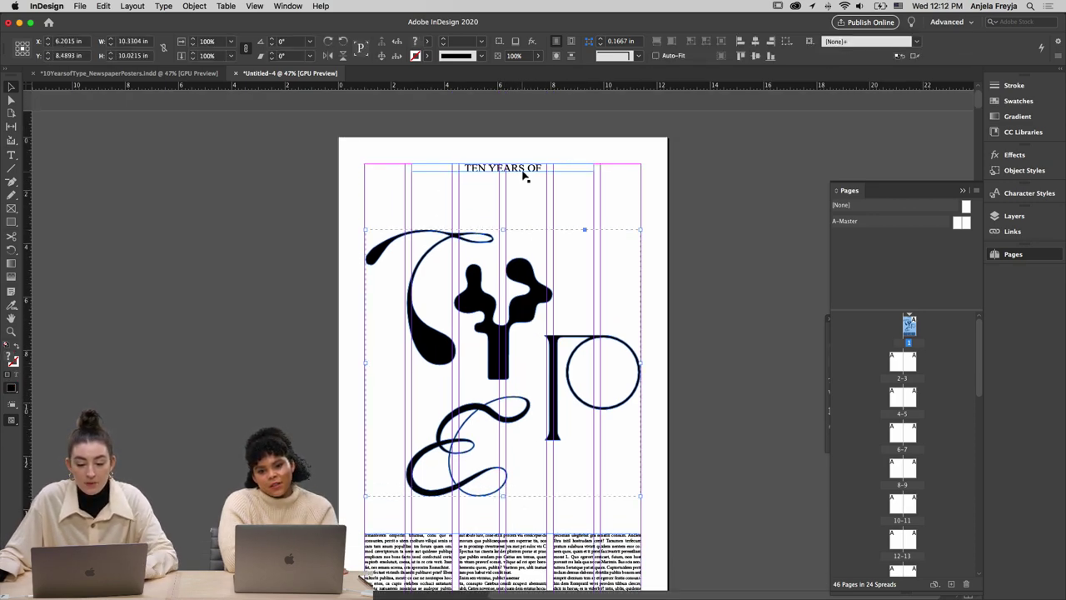
key("super+z")
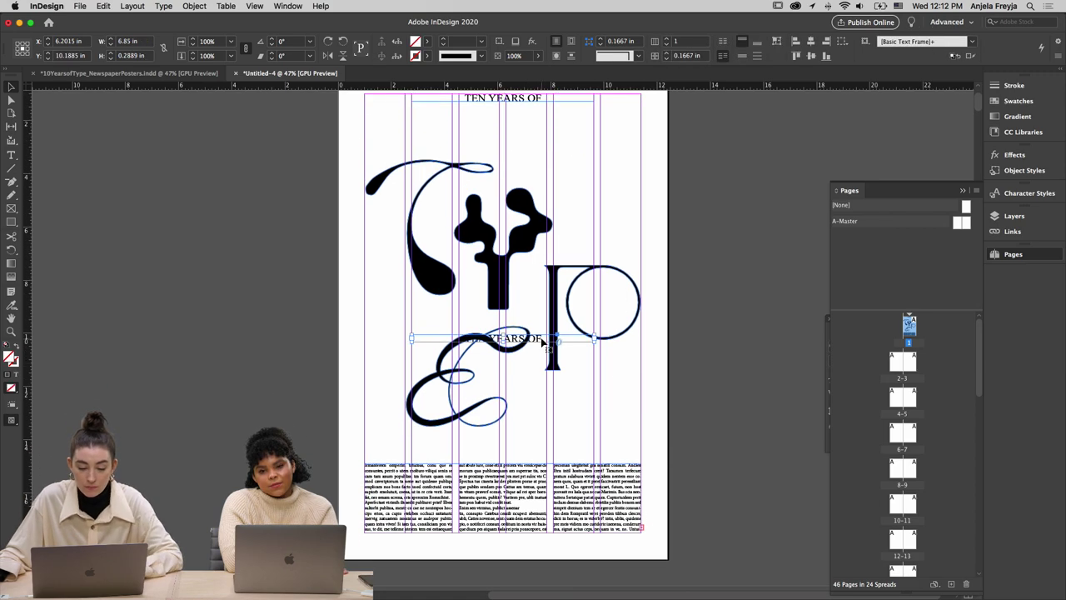
left_click_drag(541, 341, 543, 530)
double_click(543, 530)
key("super+a")
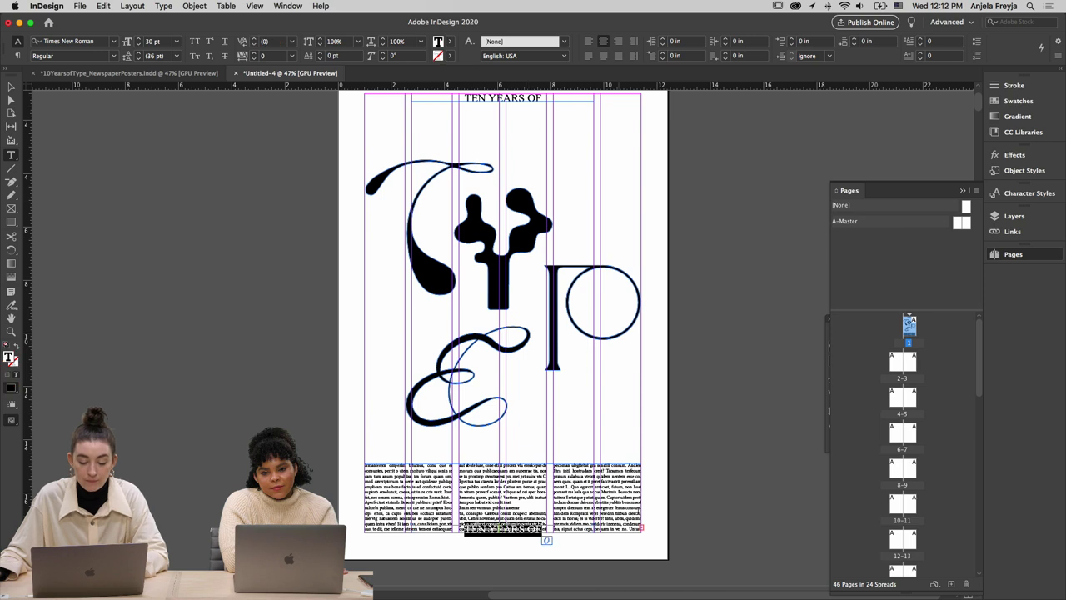
key("BackSpace")
type("ANJELA FREYJA")
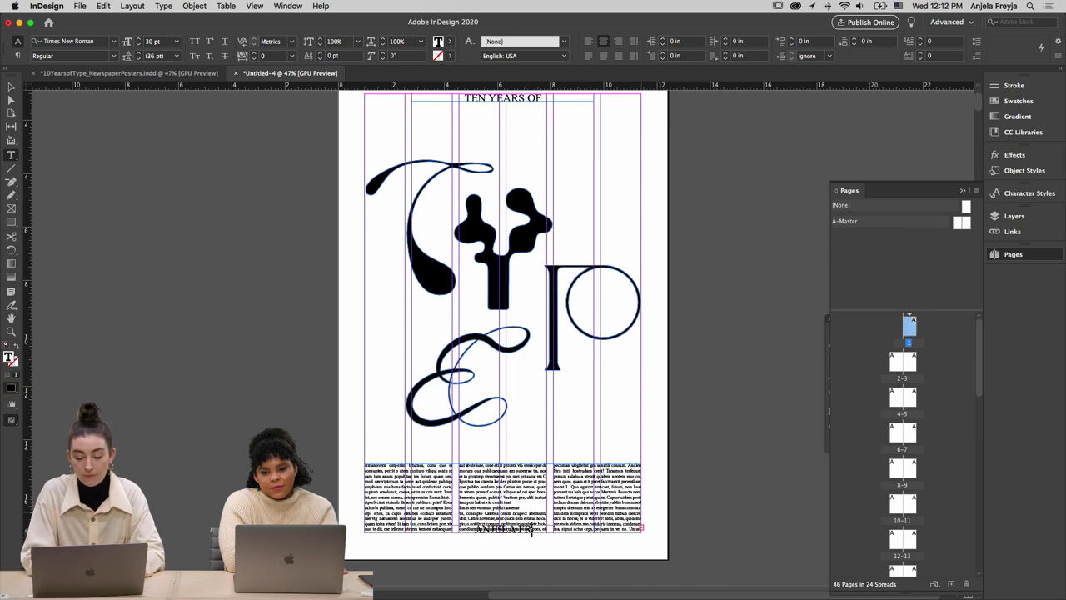
left_click(11, 86)
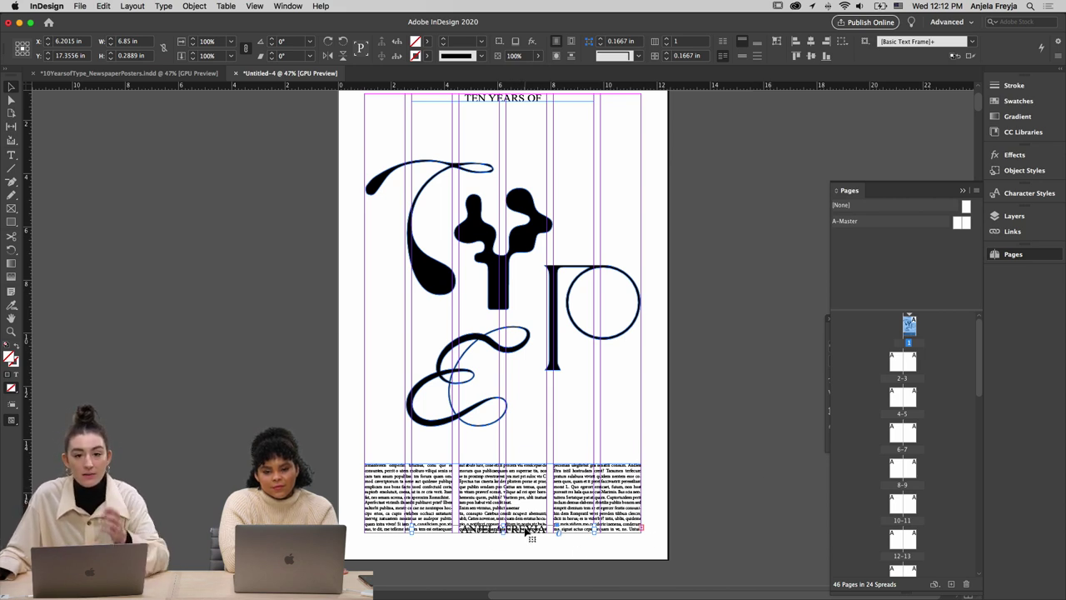
Nudge the name line up and apply text wrap so the body text clears it
key("Up")
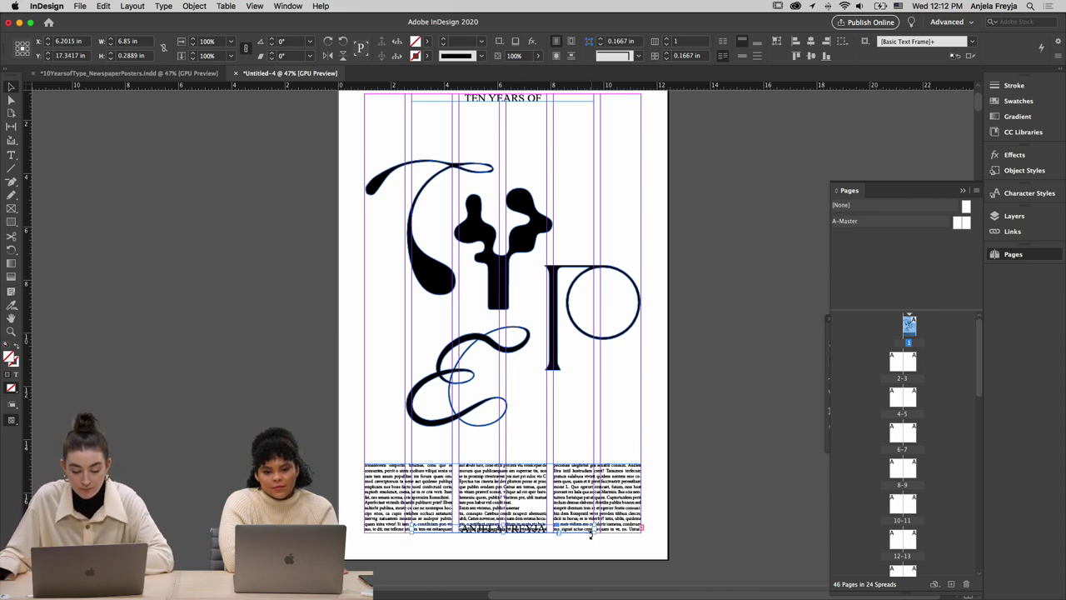
left_click_drag(421, 456, 607, 489)
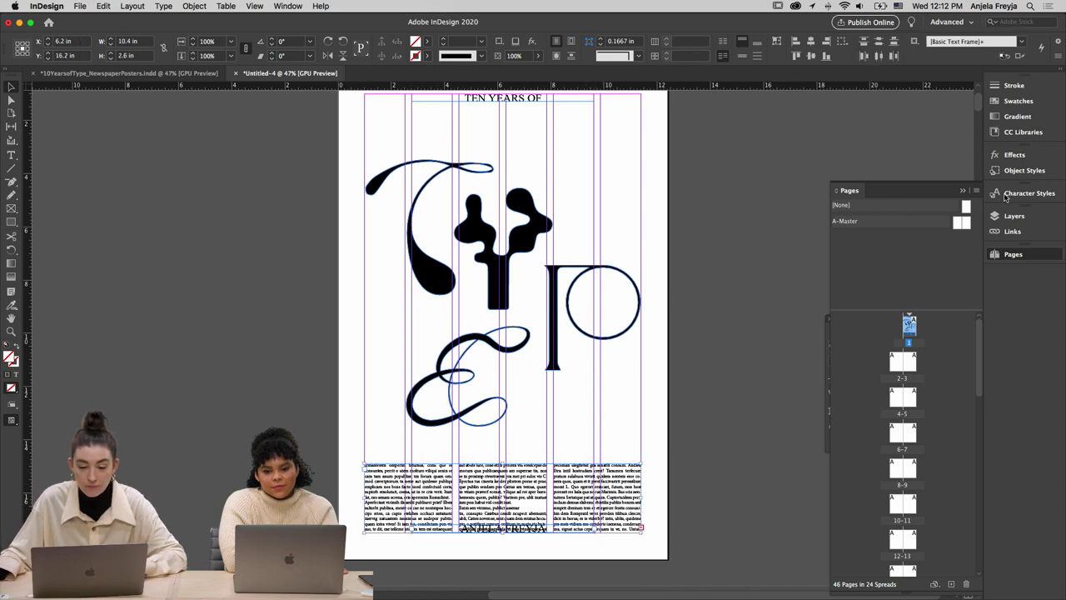
left_click(572, 43)
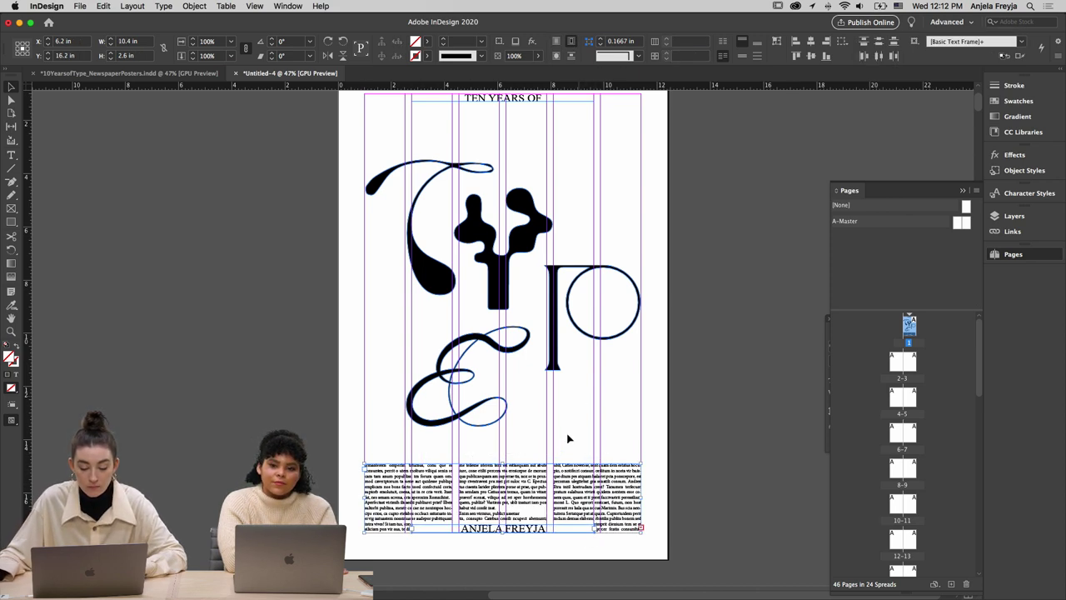
left_click(507, 557)
left_click(504, 533)
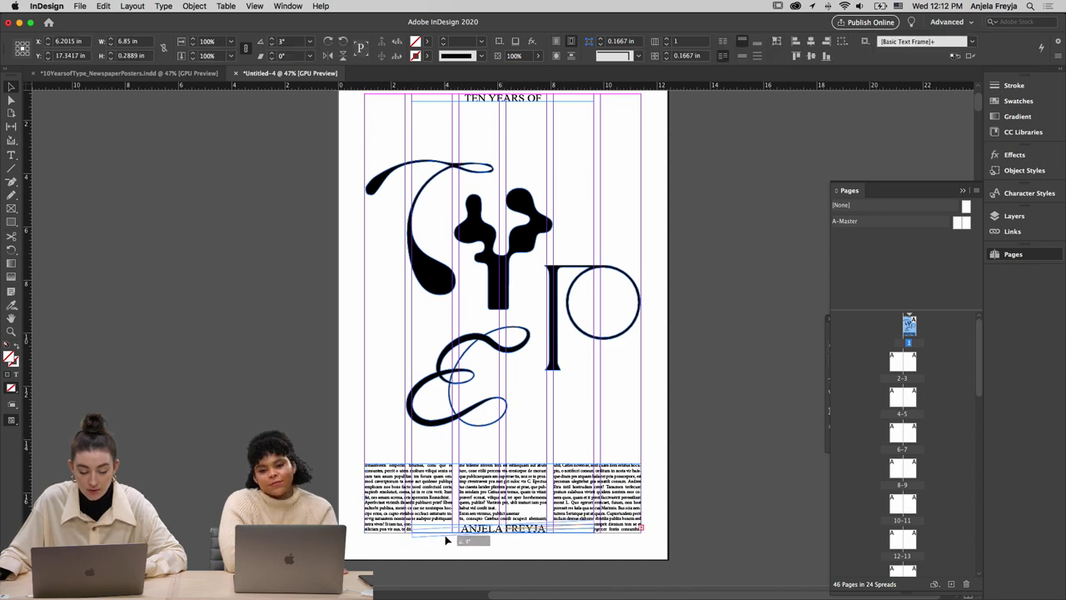
key("super+equal")
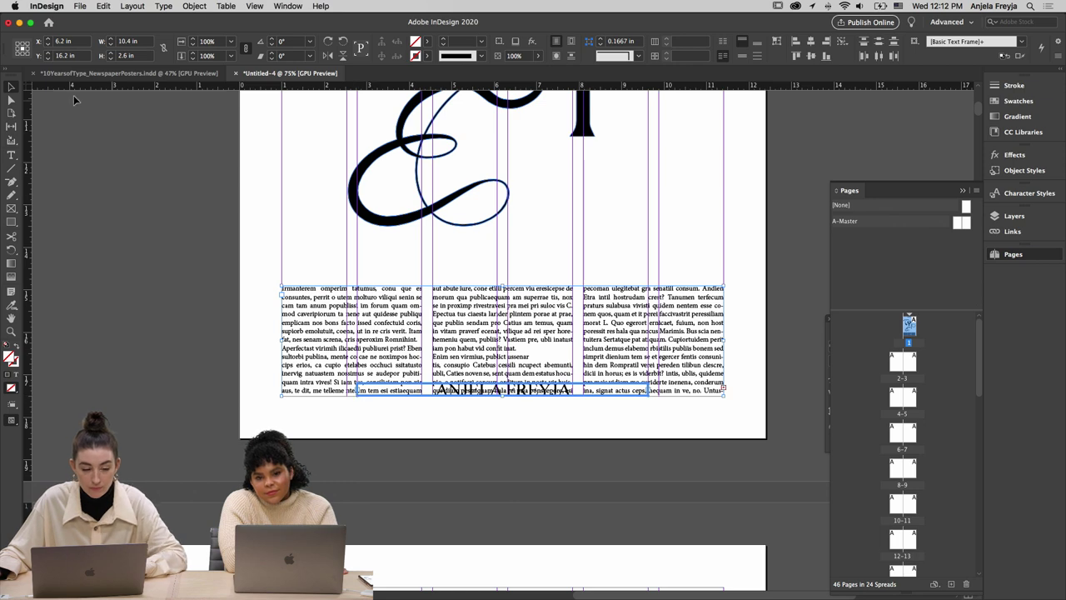
Narrow the ANJELA FREYJA frame from both sides to the middle column, W 3.55 in
left_click(358, 399)
left_click(523, 393)
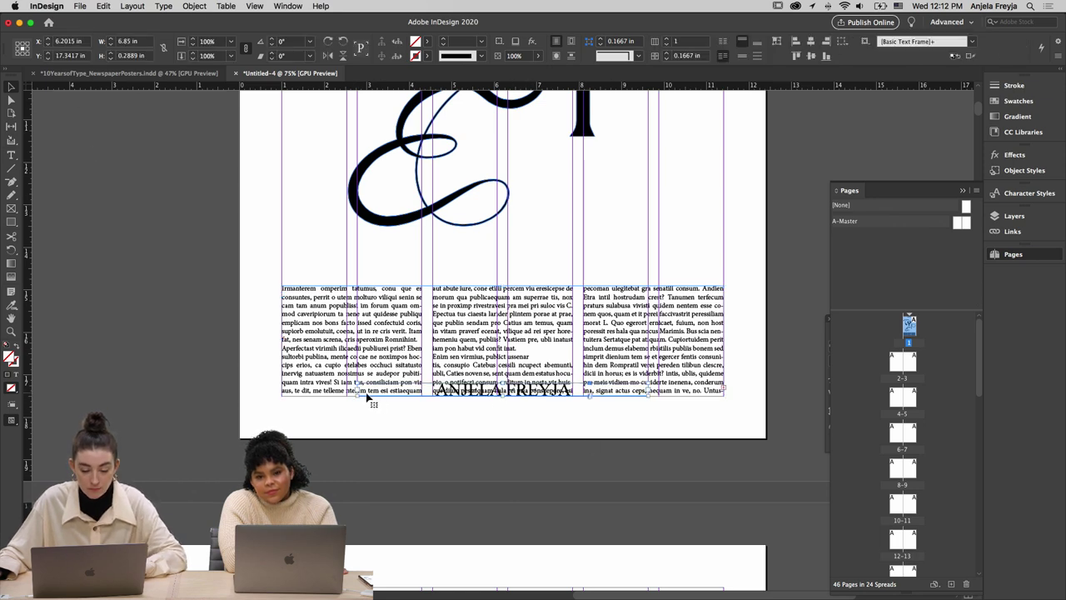
left_click_drag(358, 397, 421, 400)
left_click_drag(647, 402, 574, 400)
Apply Wrap Around Bounding Box so the middle column text clears the byline
left_click(512, 419)
left_click(623, 304)
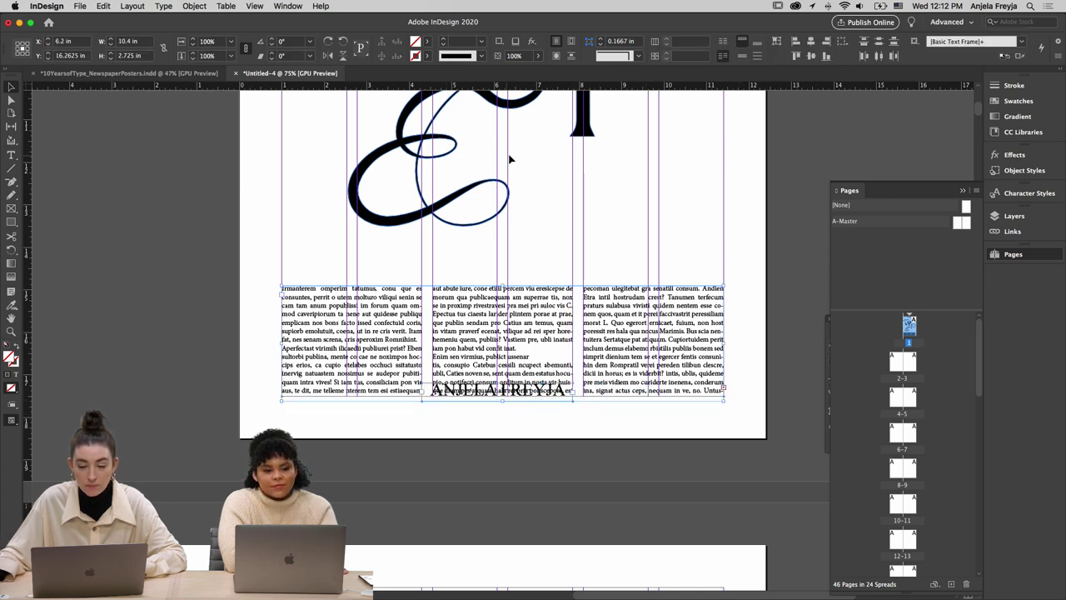
left_click(572, 44)
left_click(816, 224)
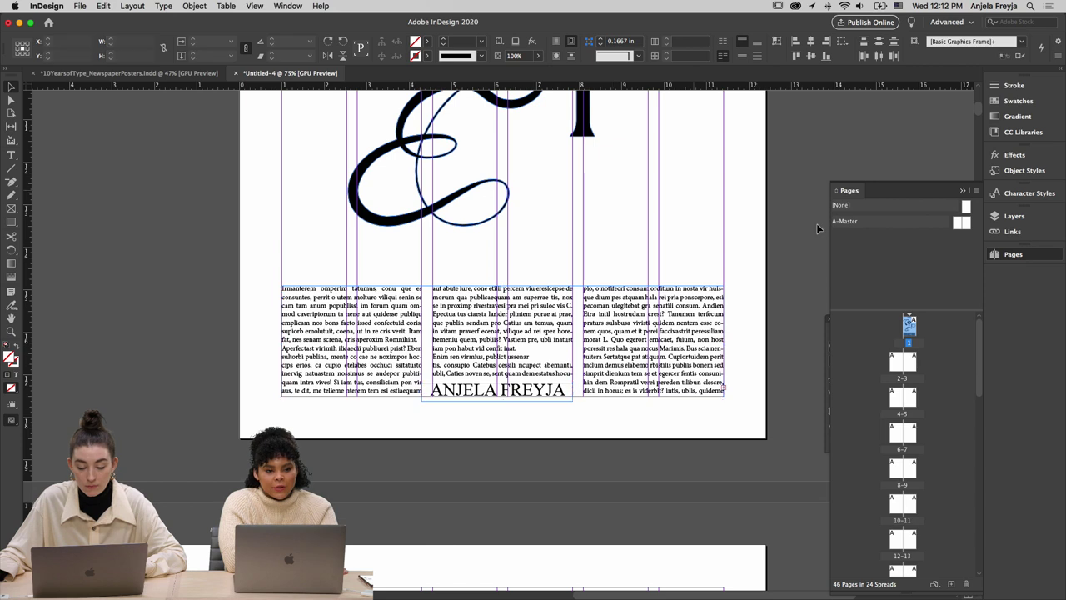
left_click(514, 391)
left_click(288, 6)
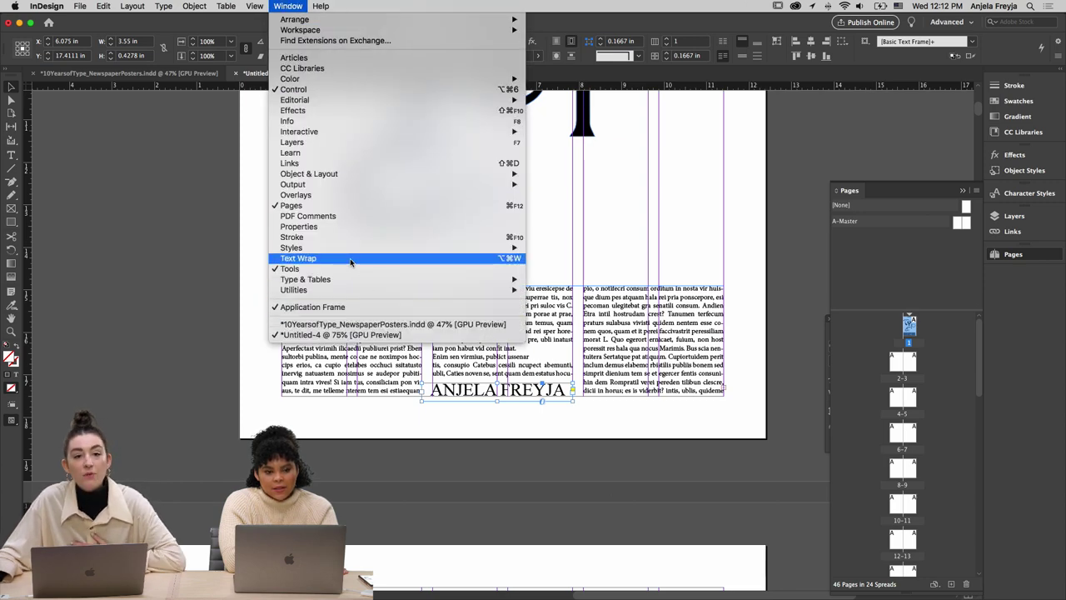
In the Text Wrap panel, raise the byline's top offset to 0.25 in, then zoom out
mouse_move(352, 249)
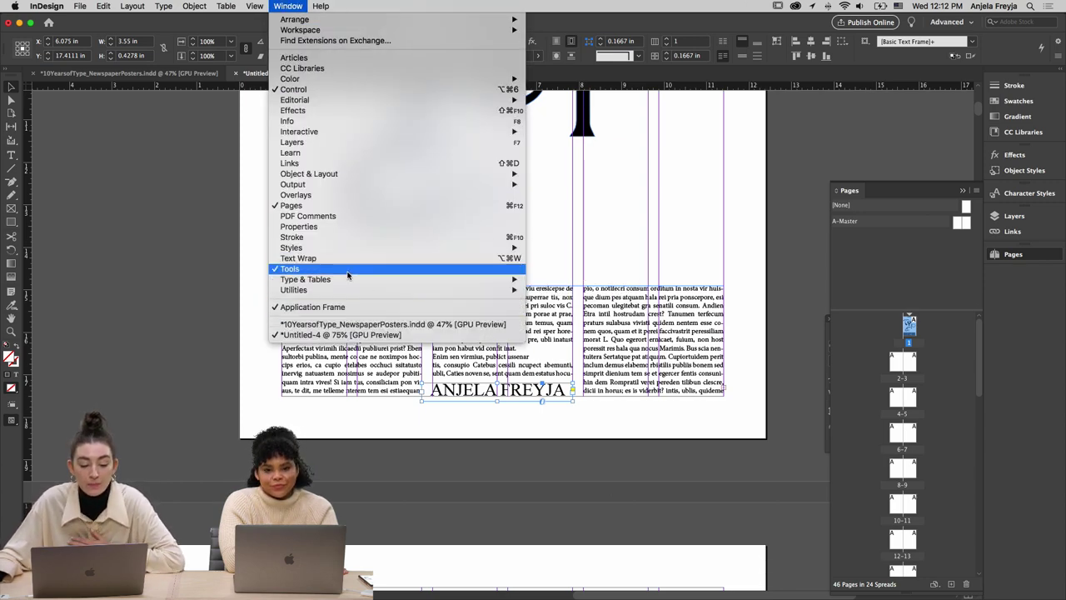
left_click(672, 413)
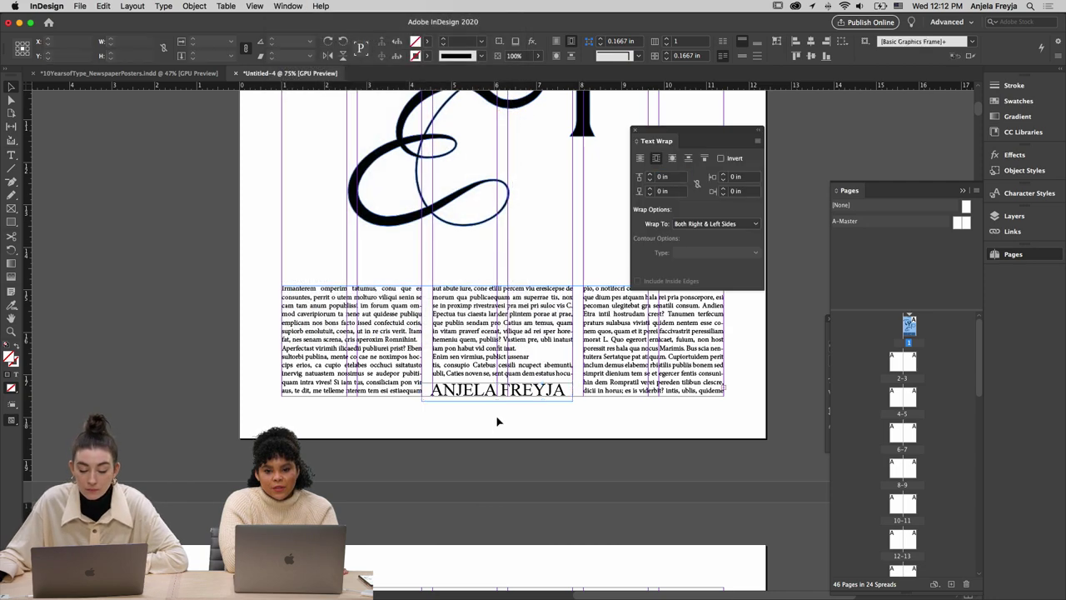
left_click(650, 174)
left_click(649, 175)
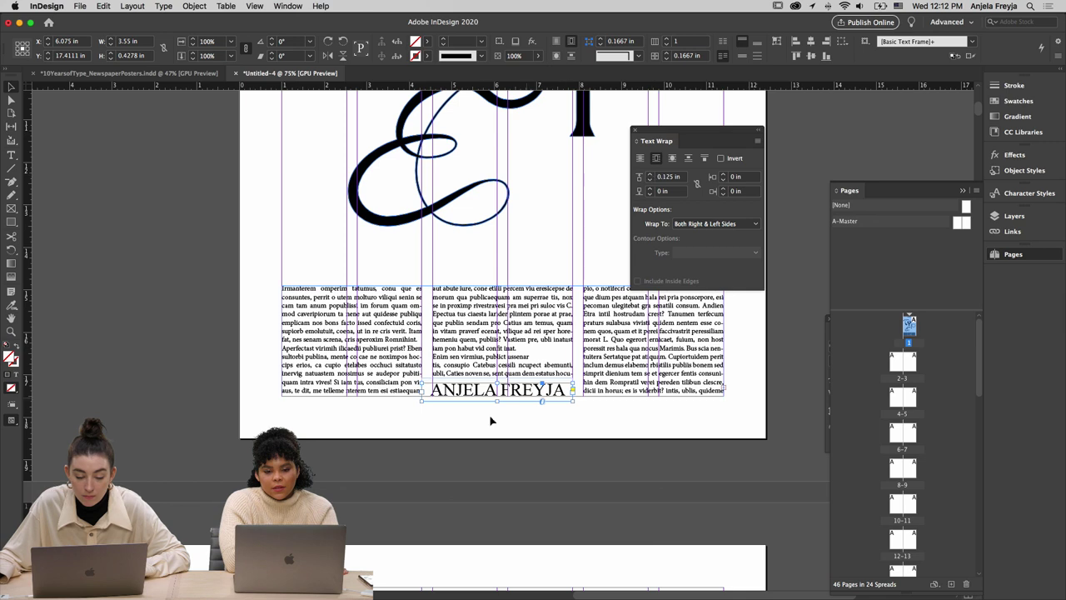
left_click(651, 175)
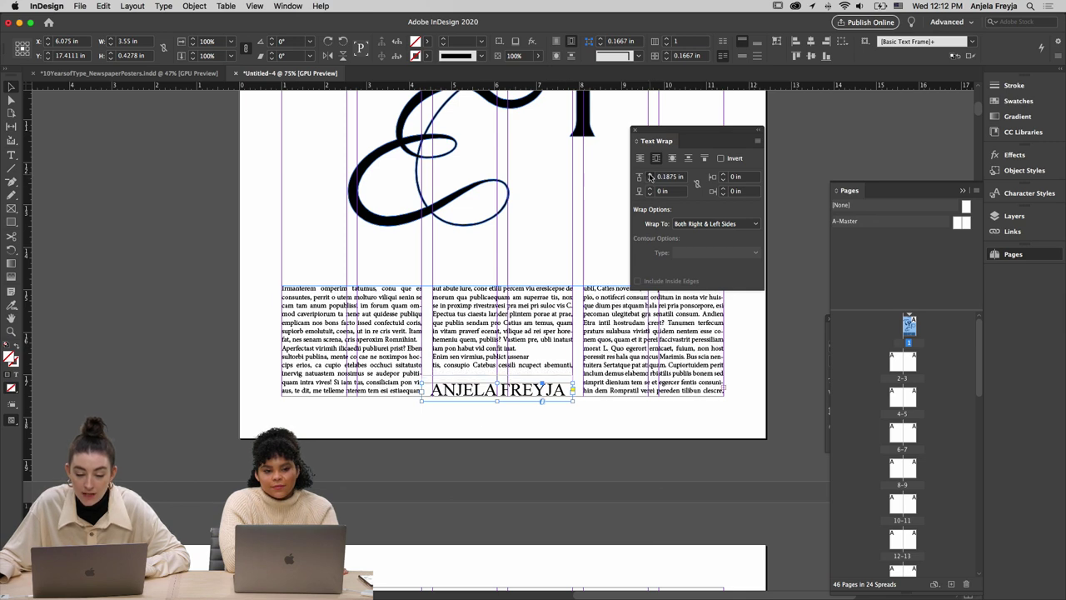
left_click(650, 175)
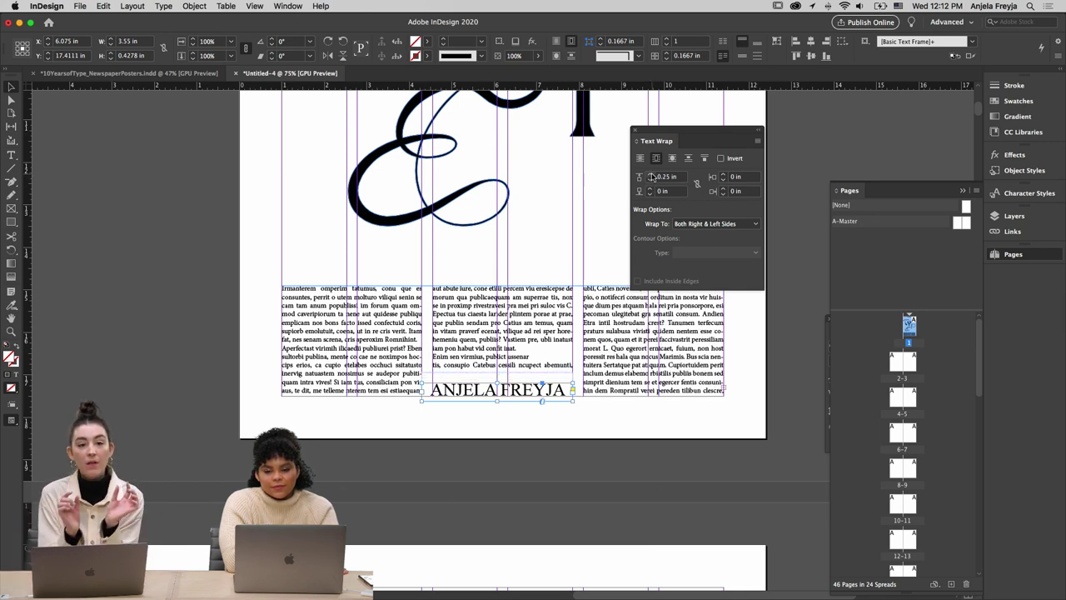
left_click(770, 107)
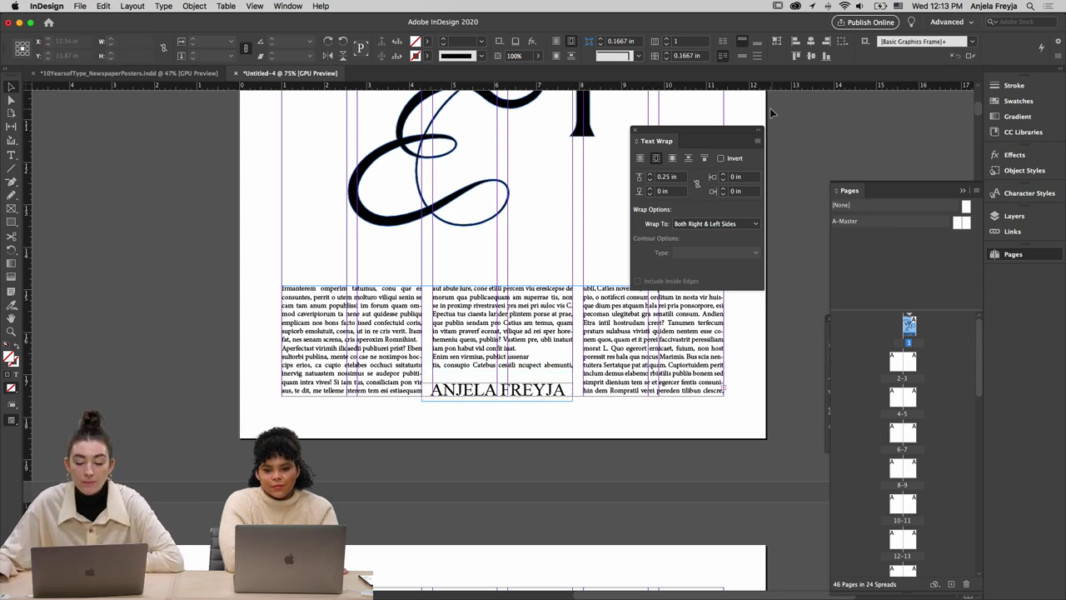
left_click(634, 131)
key("minus")
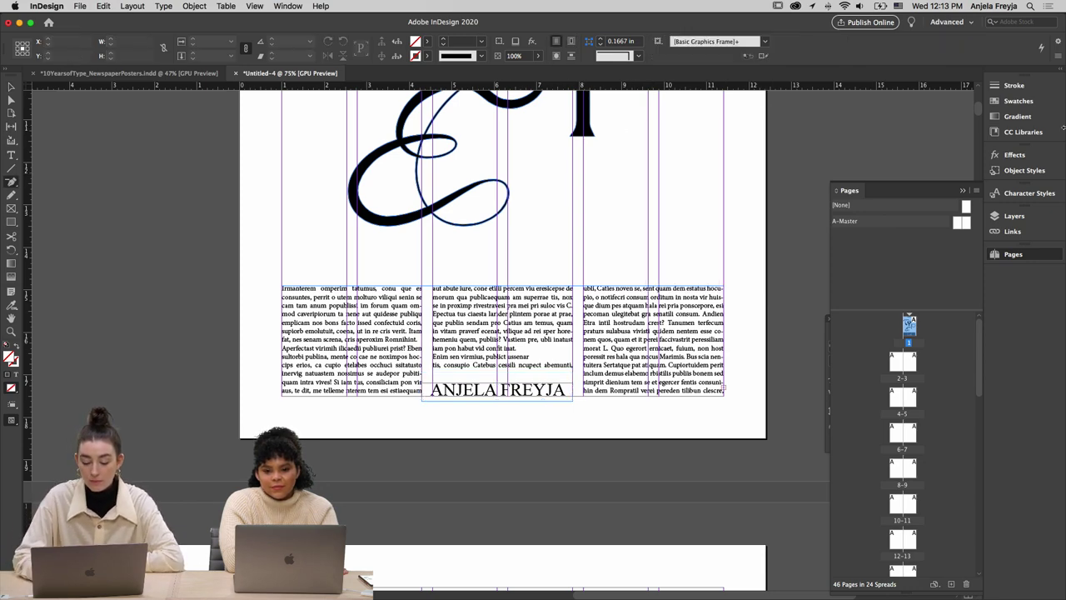
key("super+minus")
key("super+minus")
Switch to Preview mode without guides and zoom the page to 50%
key("f")
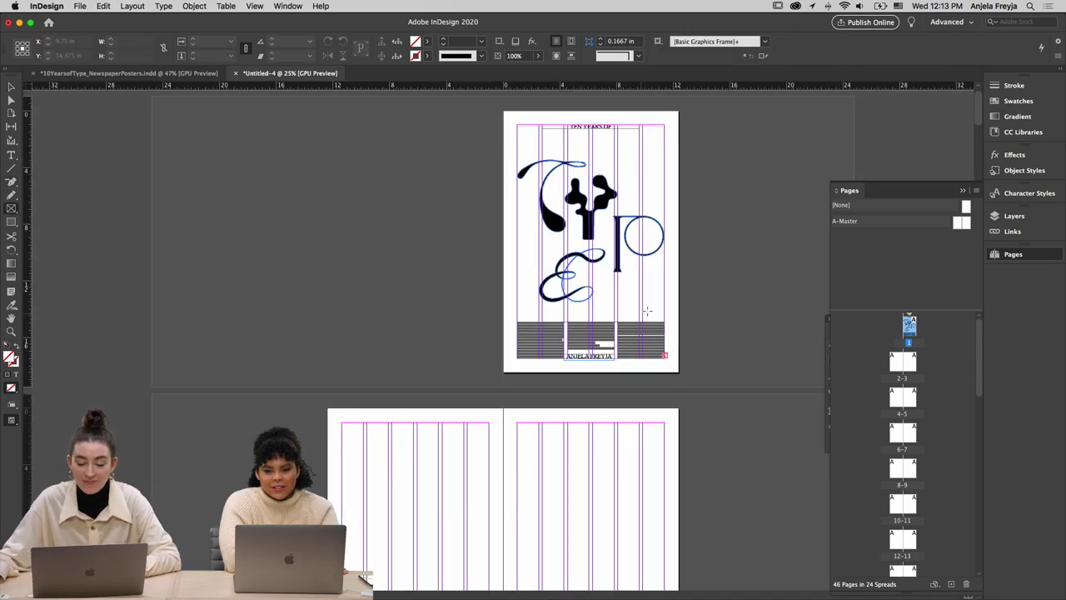
left_click(712, 297)
left_click(596, 315)
key("w")
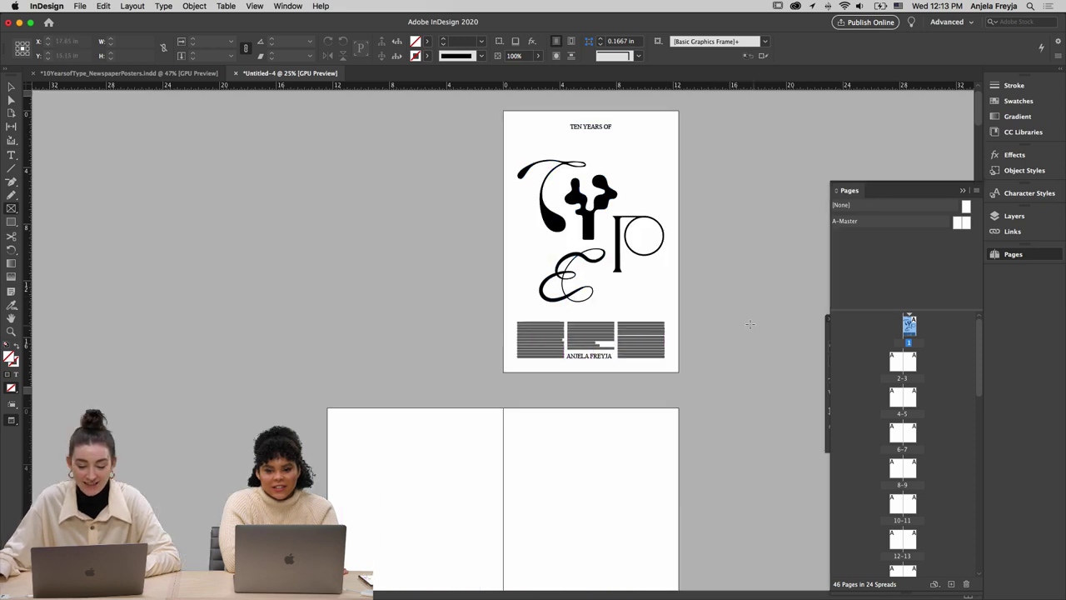
left_click(731, 324)
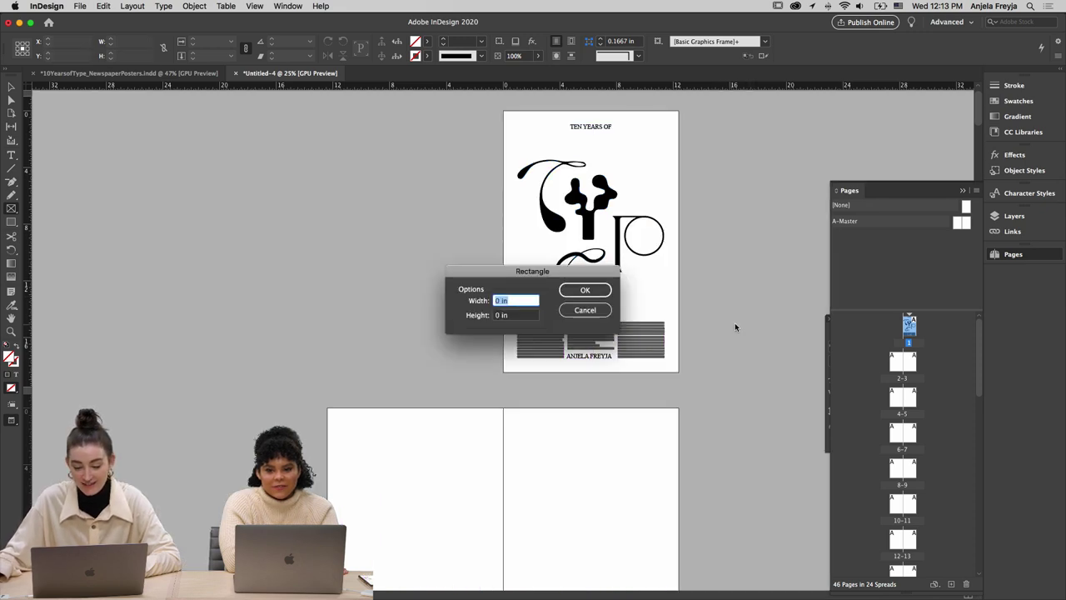
left_click(583, 313)
key("p")
key("super+equal")
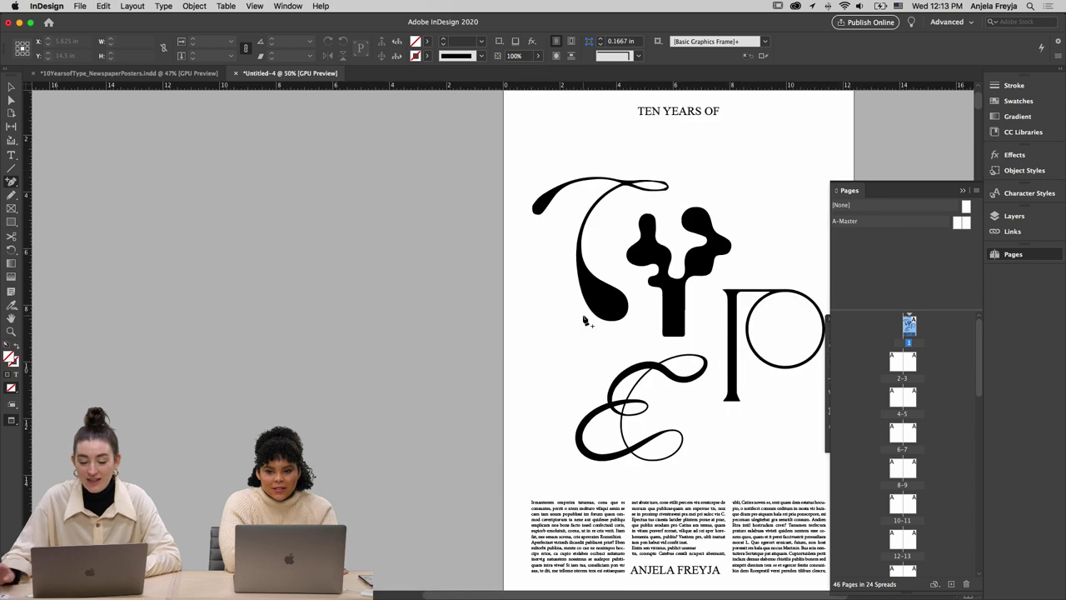
Nudge the TYPE artwork up slightly and deselect it
left_click_drag(500, 592, 589, 593)
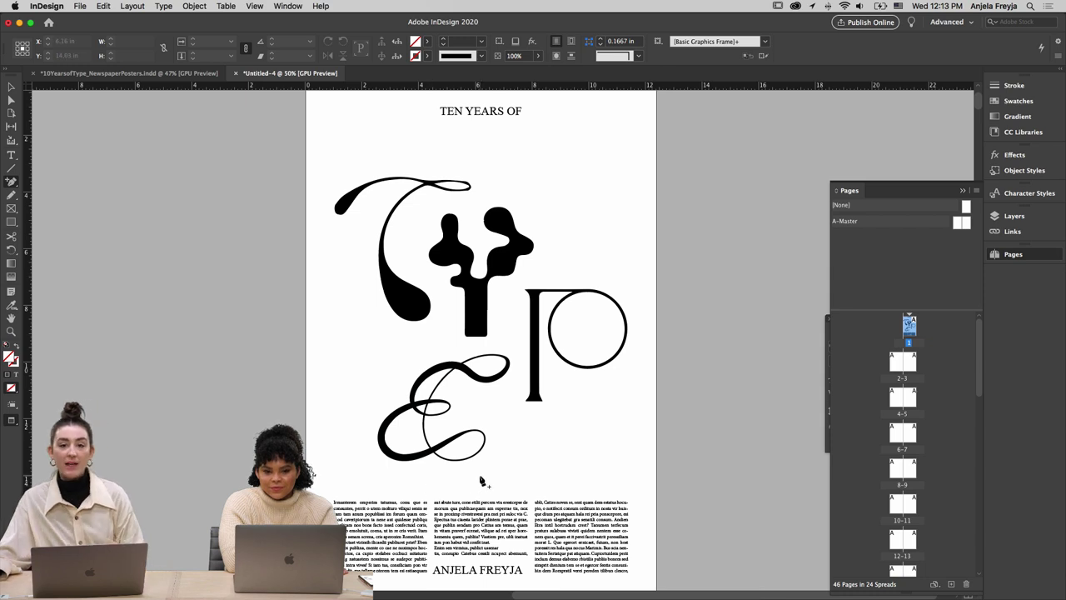
key("v")
left_click_drag(508, 266, 508, 255)
left_click(679, 290)
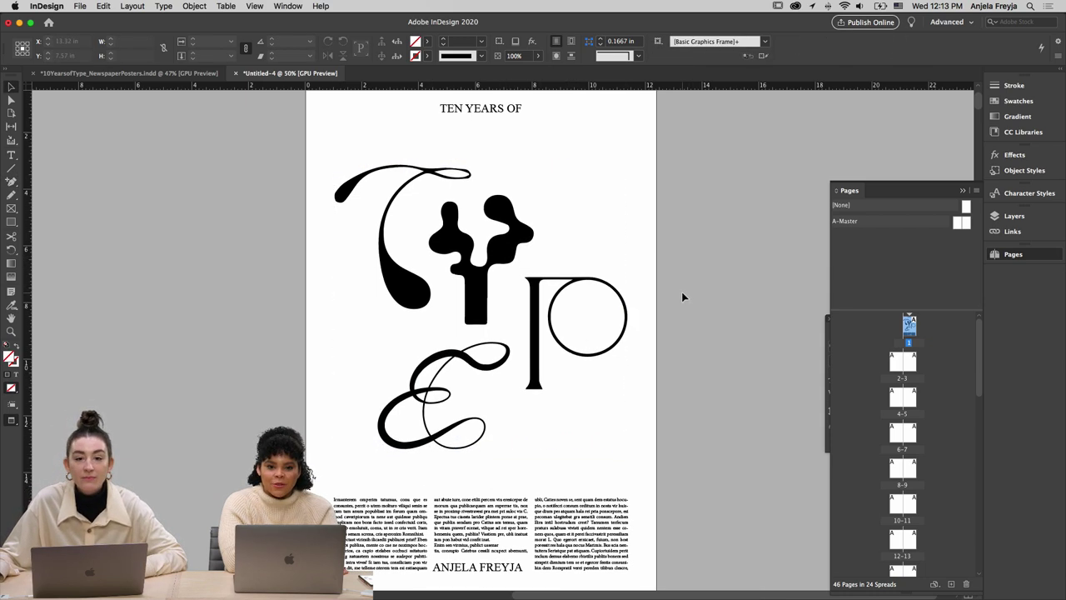
scroll(682, 294, "down", 2)
scroll(681, 293, "up", 3)
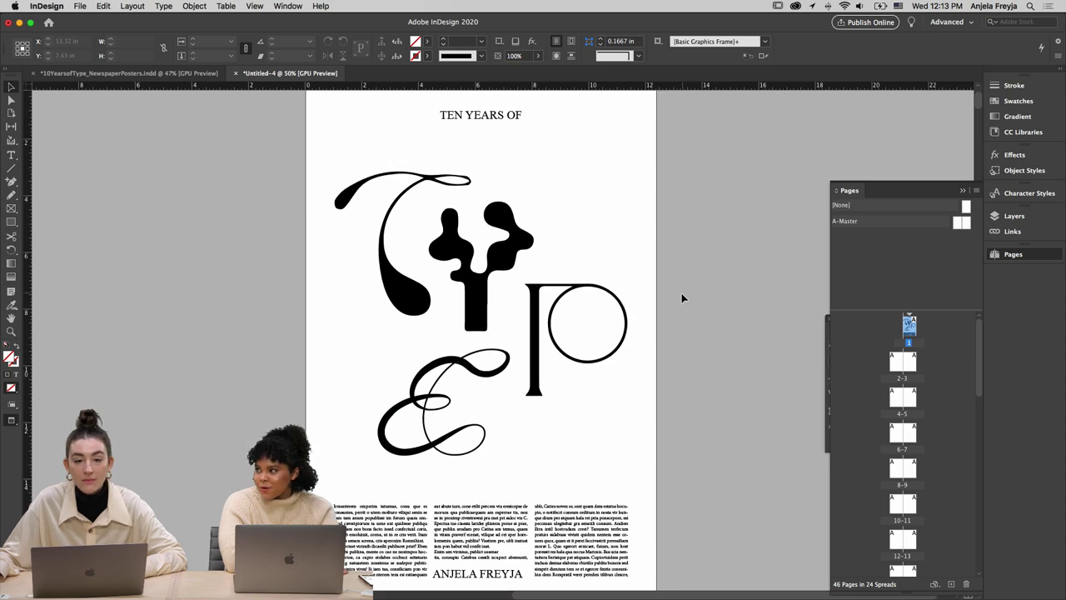
left_click(12, 420)
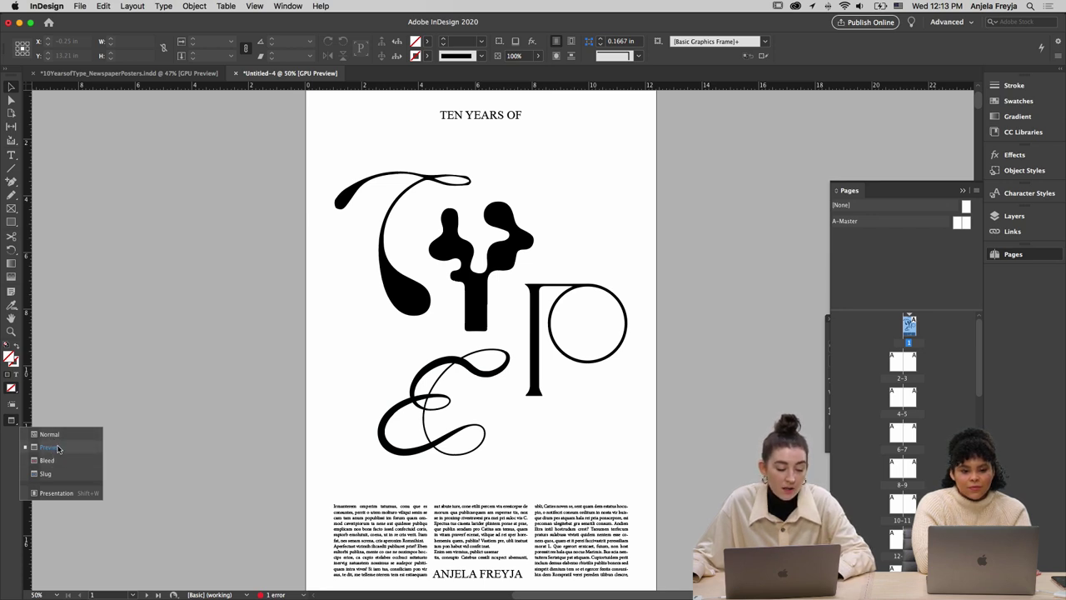
Compare Normal and Preview screen modes, ending in Preview without guides
left_click(60, 437)
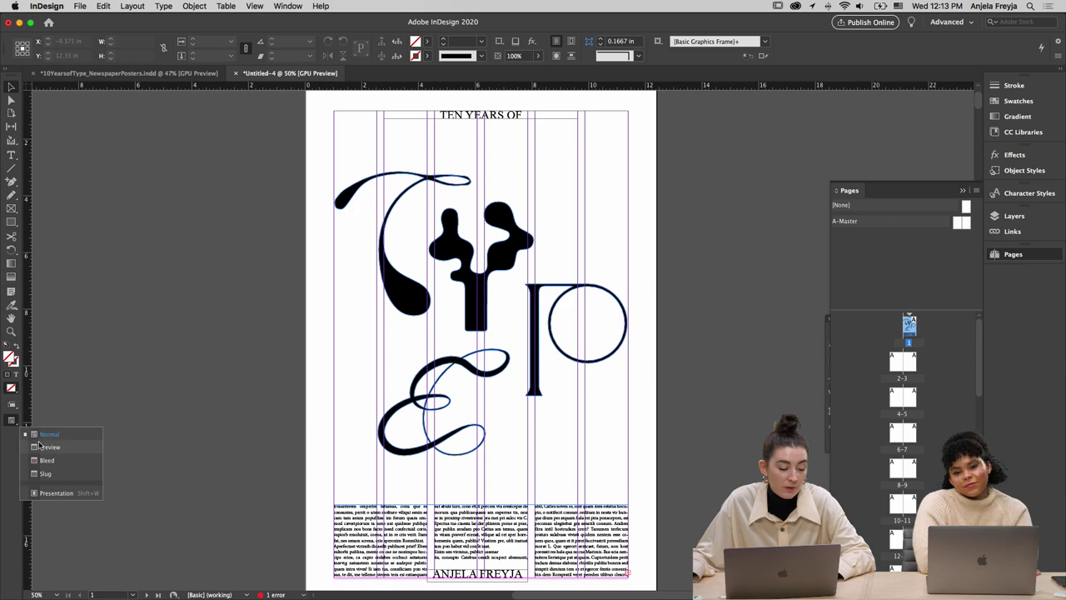
left_click(50, 447)
key("w")
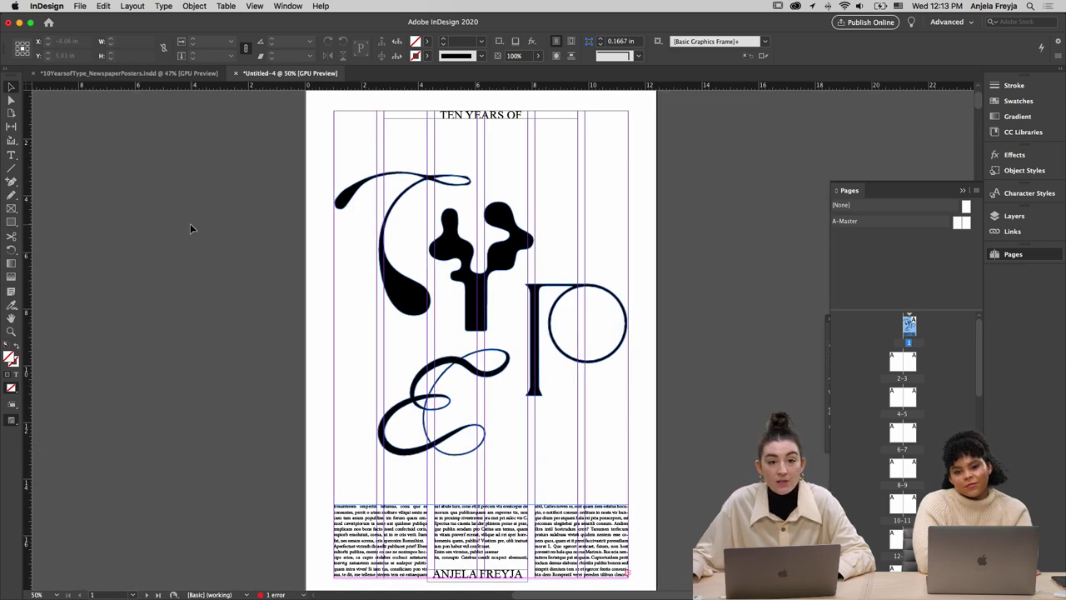
key("w")
key("w")
key("w")
key("w")
key("w")
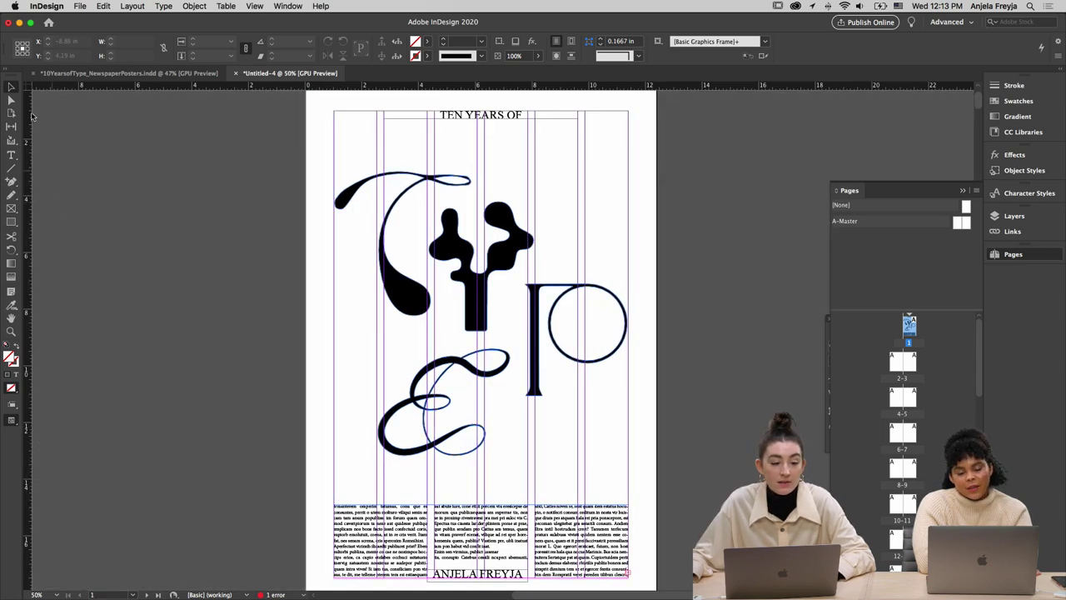
key("w")
key("w")
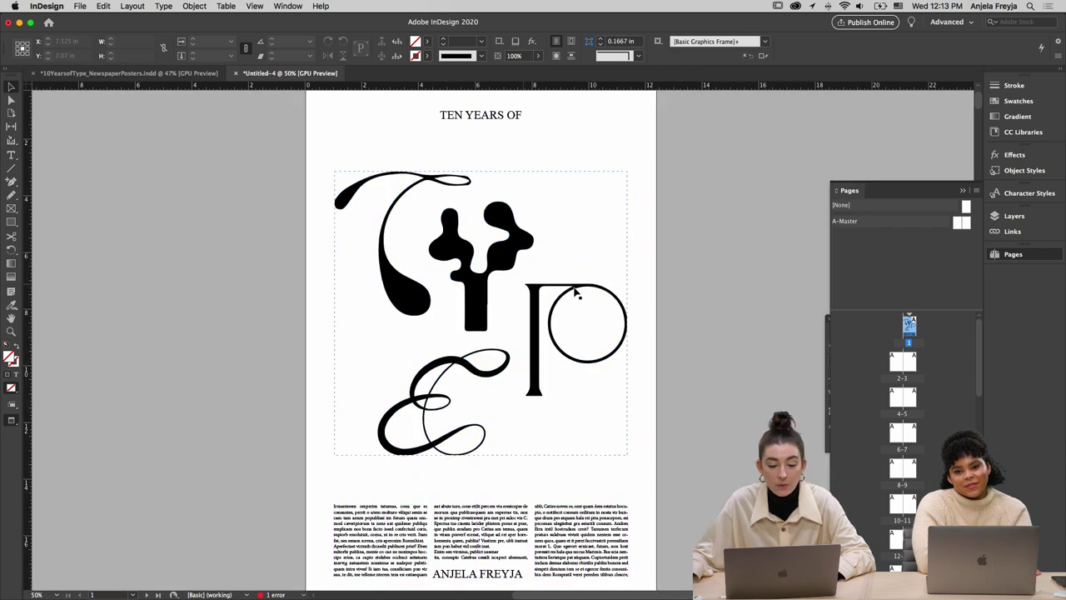
key("w")
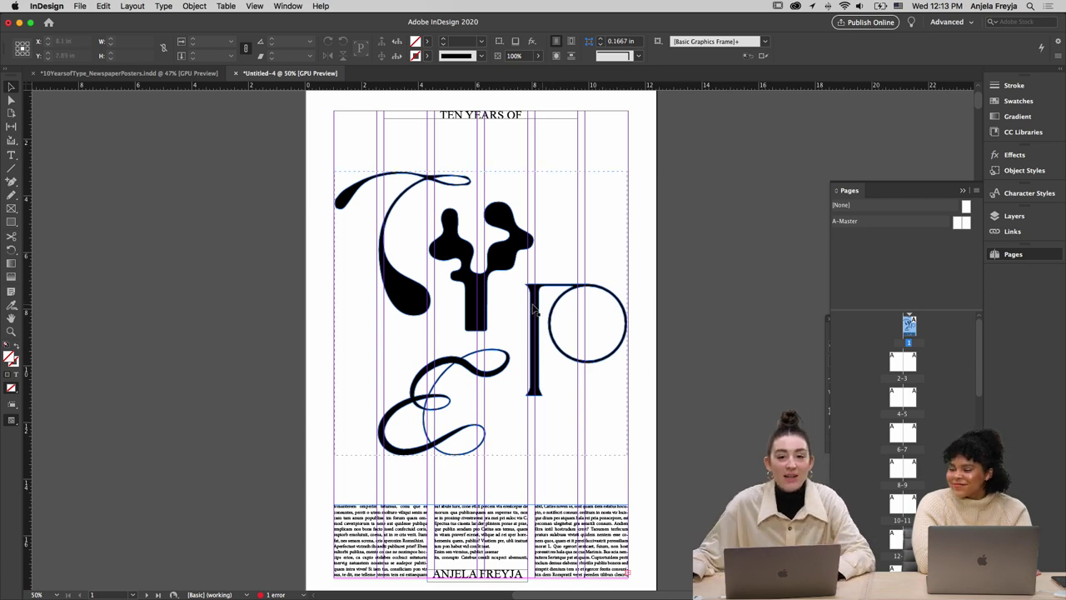
key("w")
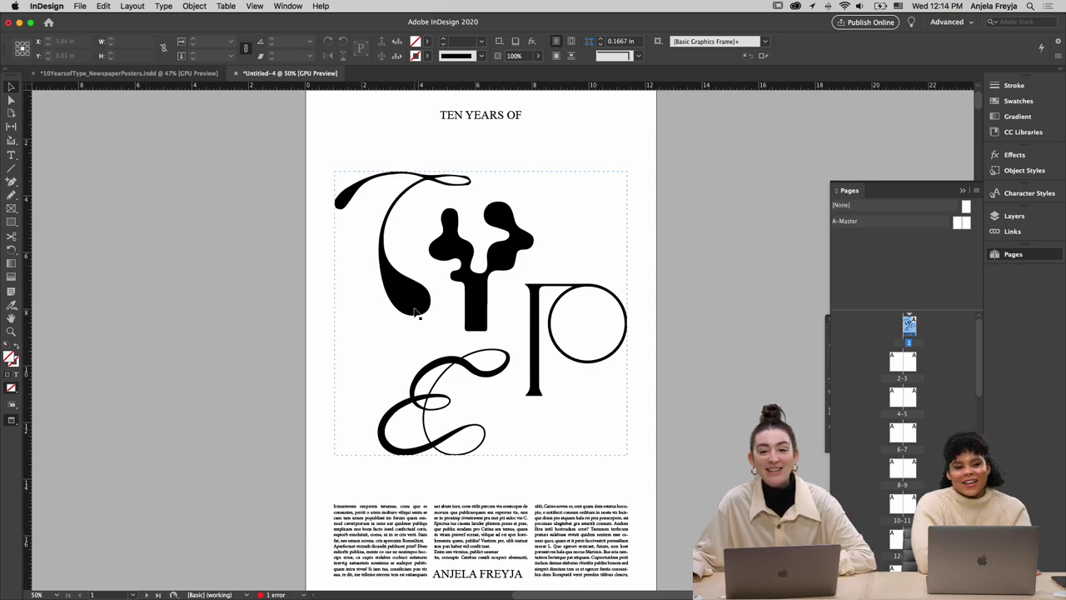
Cut the swirly TYPE artwork and select the blackletter TYPE on Illustrator's first artboard
left_click(479, 291)
key("ctrl+x")
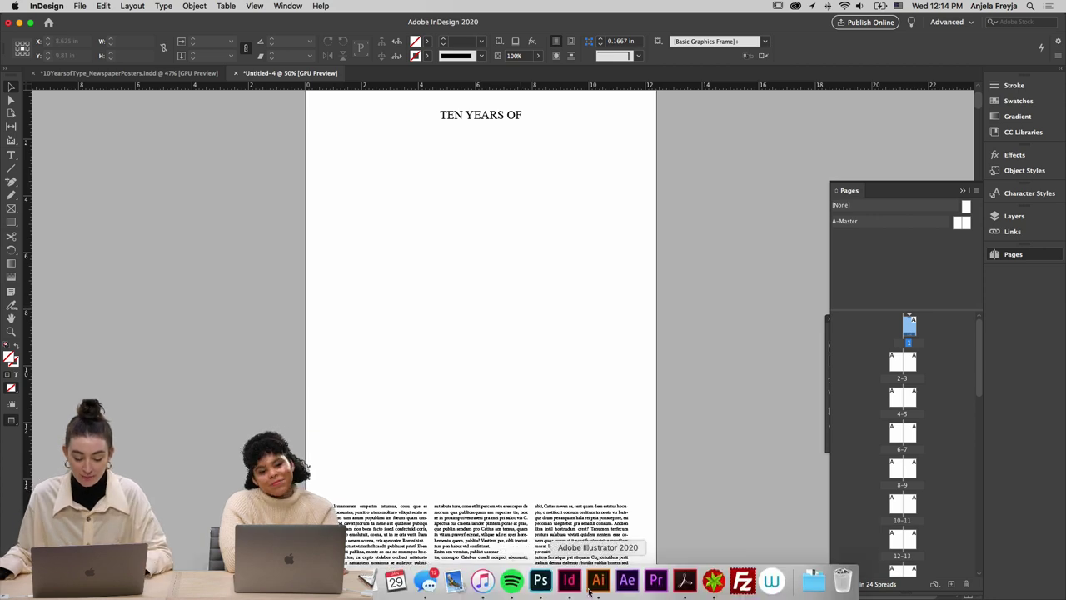
left_click(589, 583)
left_click(210, 312)
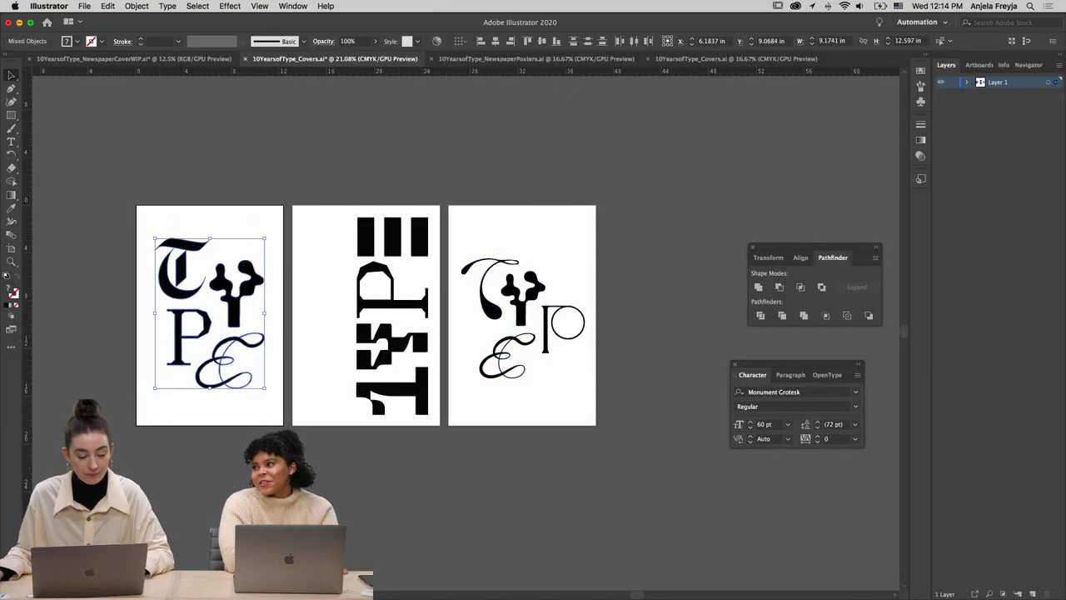
mouse_move(813, 588)
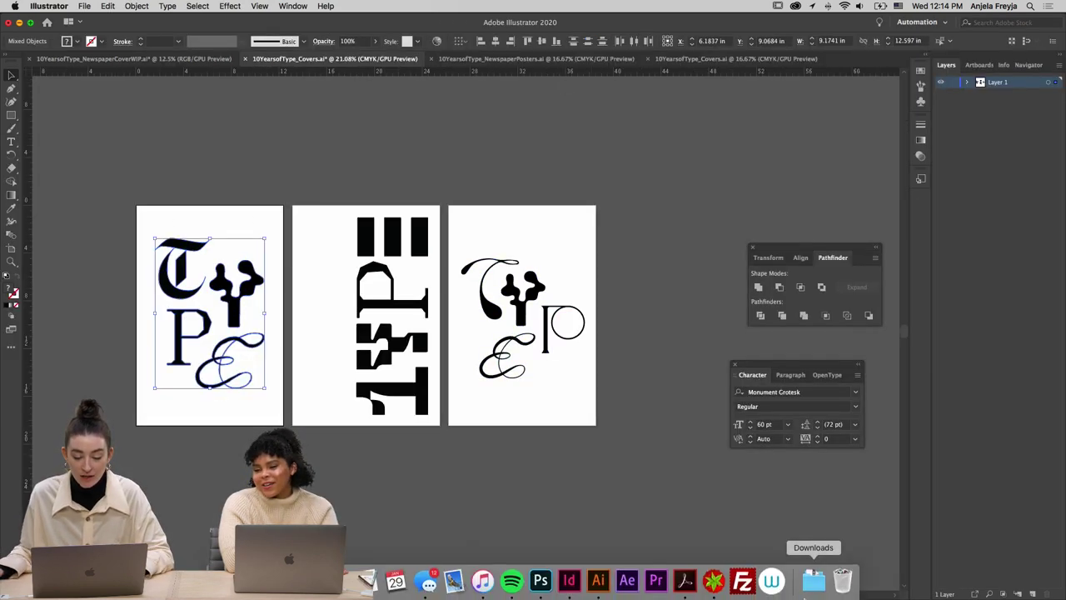
left_click(574, 586)
Paste the blackletter TYPE artwork onto page 1 and position it above the body text
key("ctrl+v")
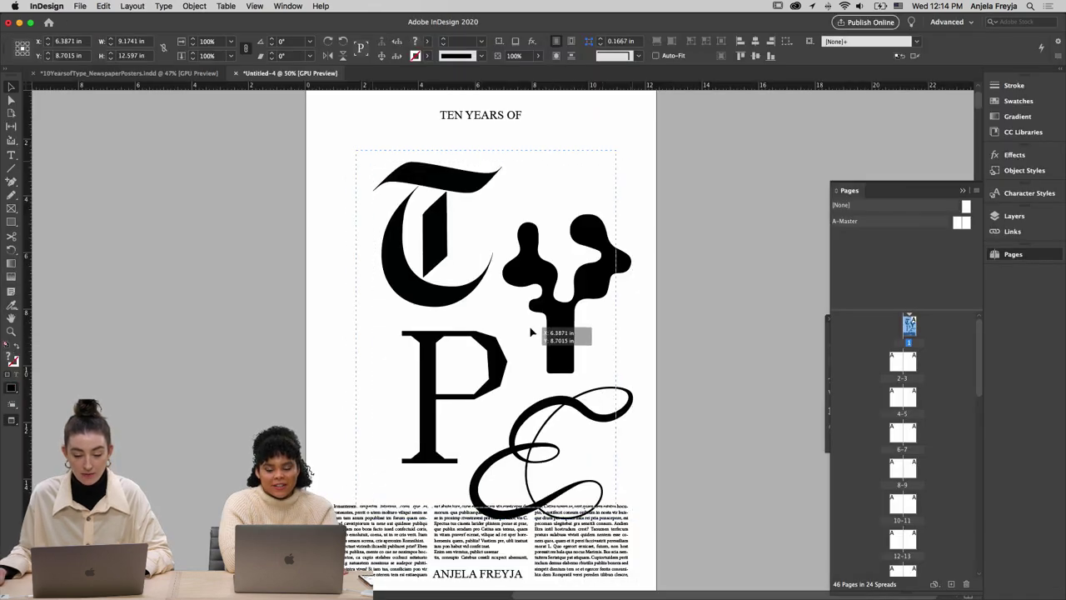
left_click_drag(531, 332, 502, 306)
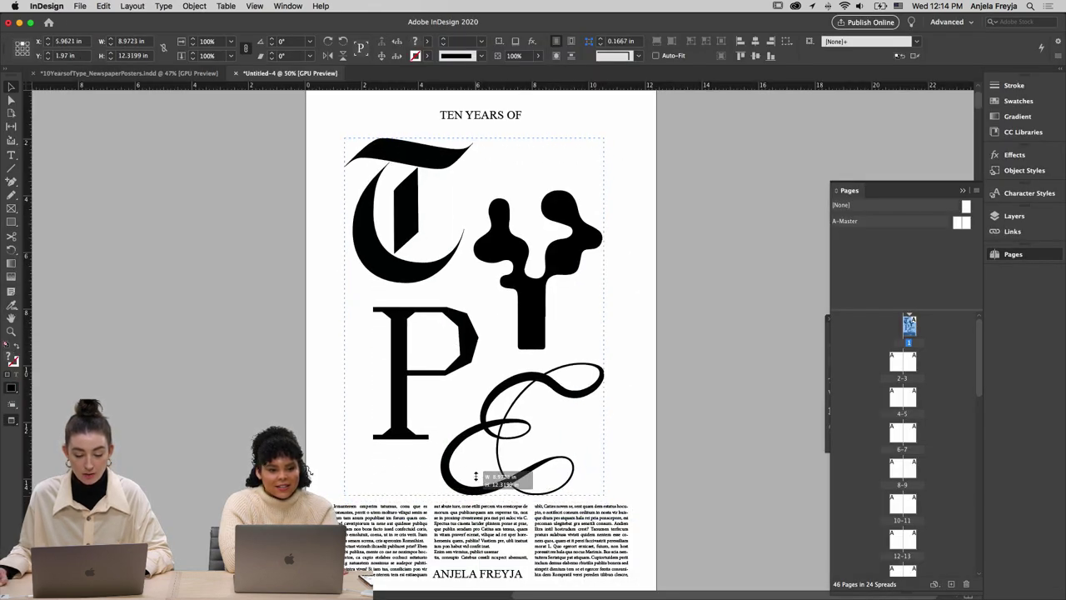
key("super+m")
left_click(868, 596)
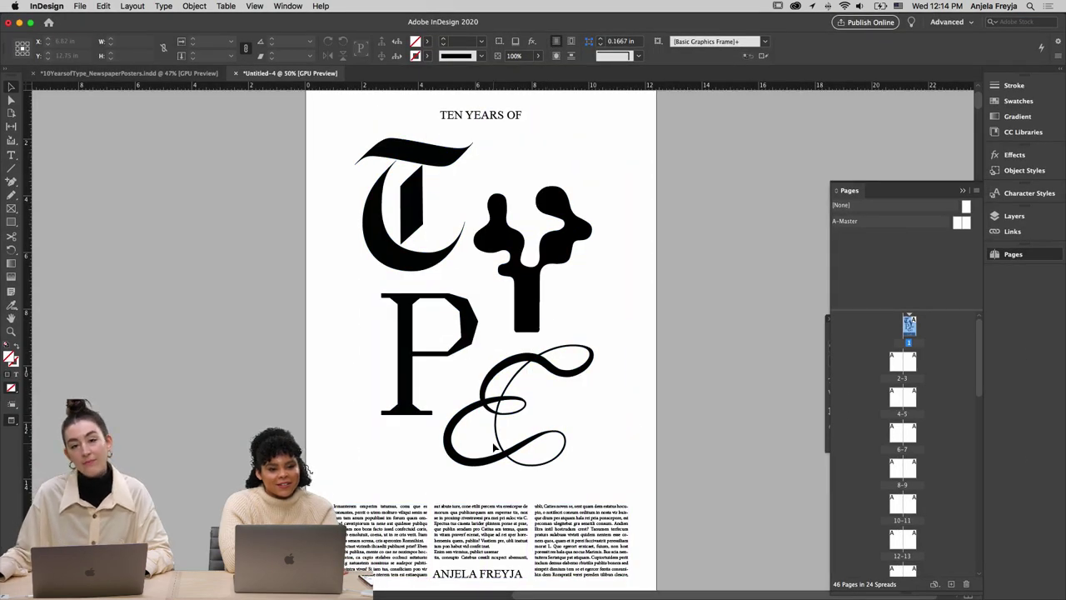
mouse_move(503, 463)
left_mouse_down()
mouse_move(506, 452)
mouse_move(509, 470)
left_mouse_up()
left_click(662, 444)
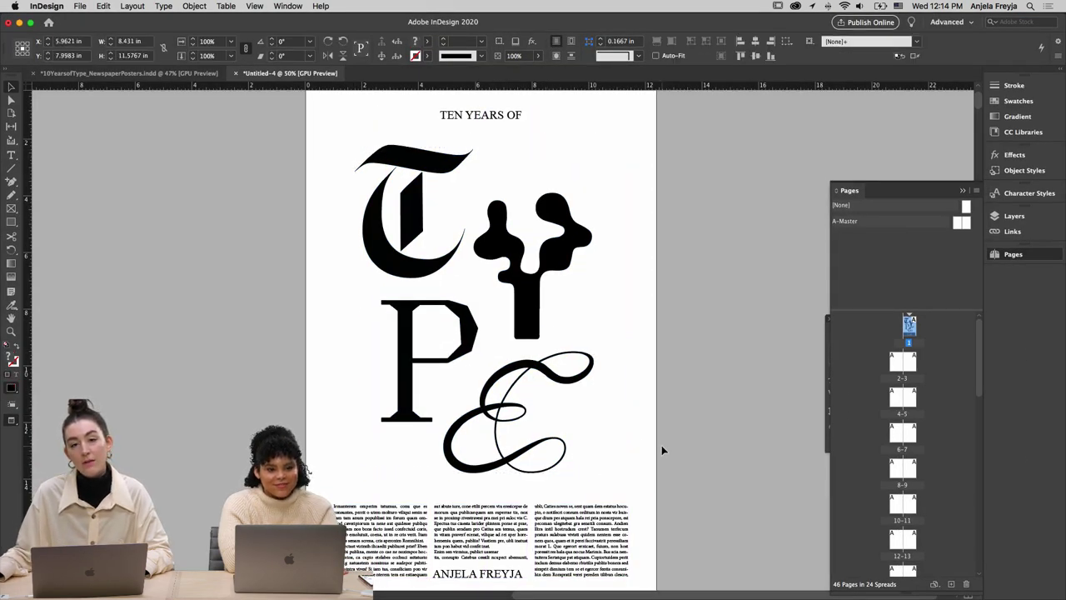
scroll(662, 433, "down", 3)
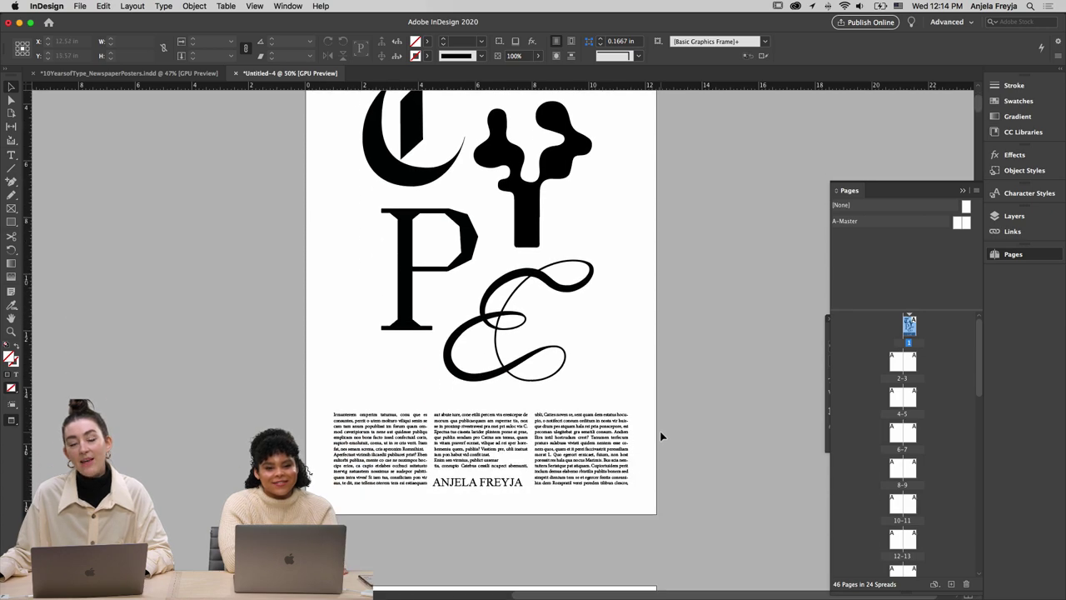
scroll(661, 434, "up", 2)
scroll(662, 436, "down", 2)
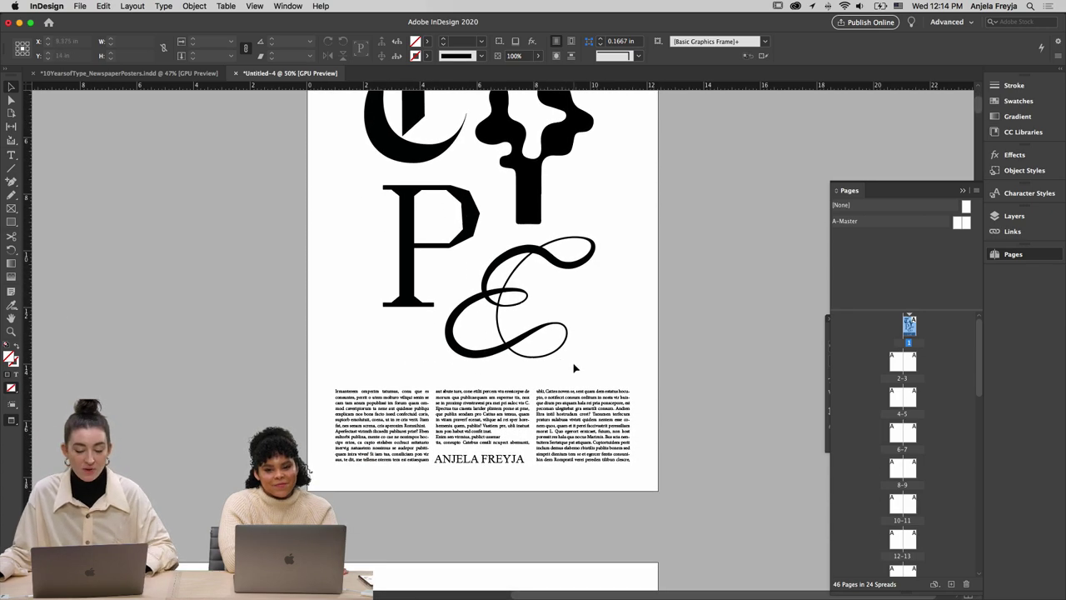
Undo back to the original swirly TYPE artwork
key("super+z")
key("super+z")
key("super+z")
key("super+z")
key("super+z")
key("super+z")
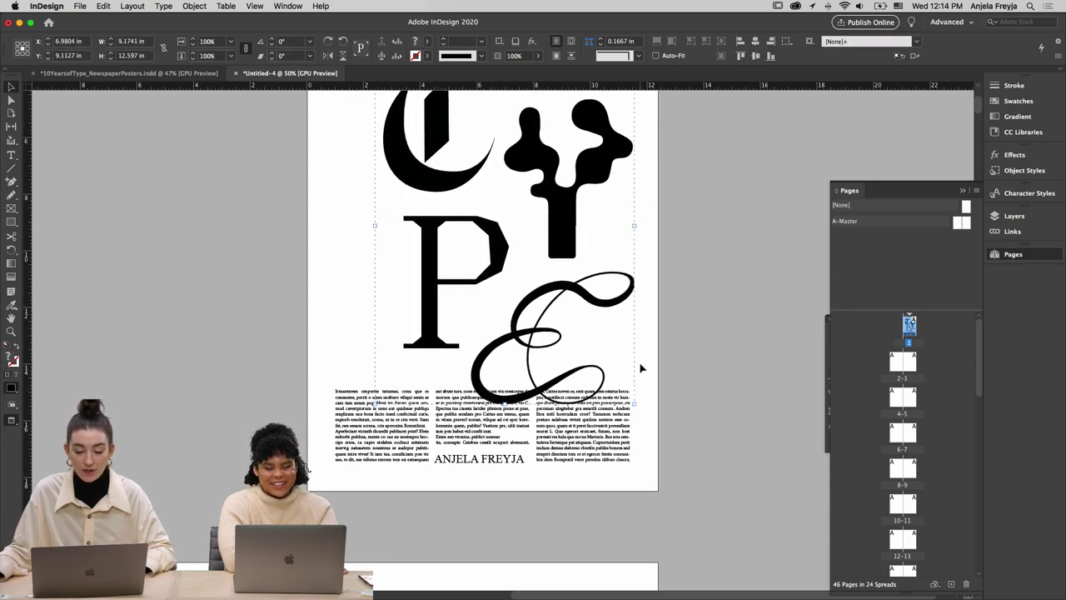
key("super+z")
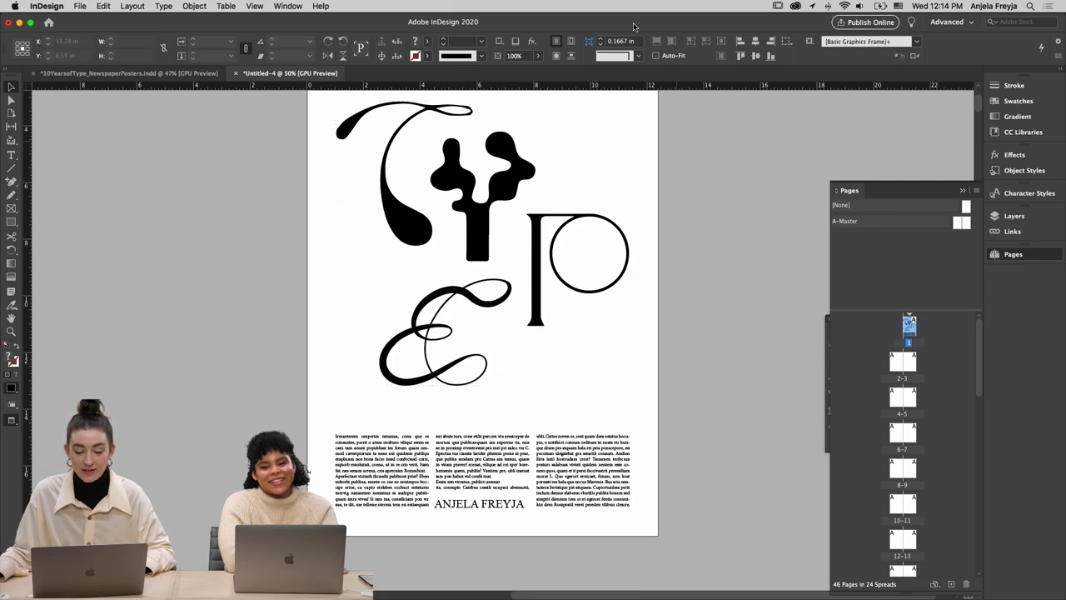
left_click(653, 339)
scroll(655, 339, "up", 3)
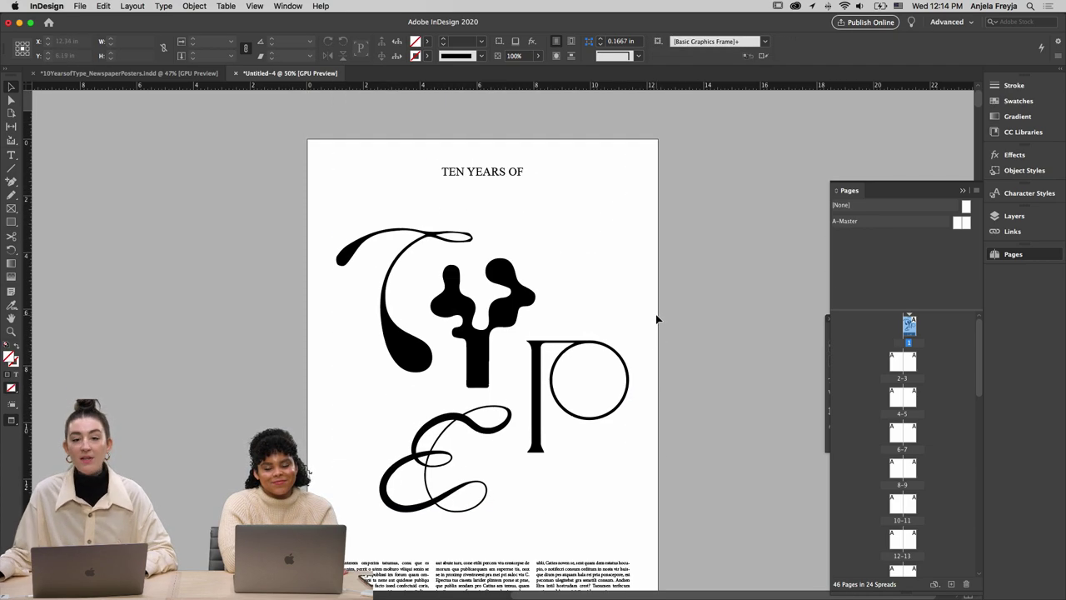
Set the leading of all threaded body text to 14 pt
scroll(656, 316, "down", 4)
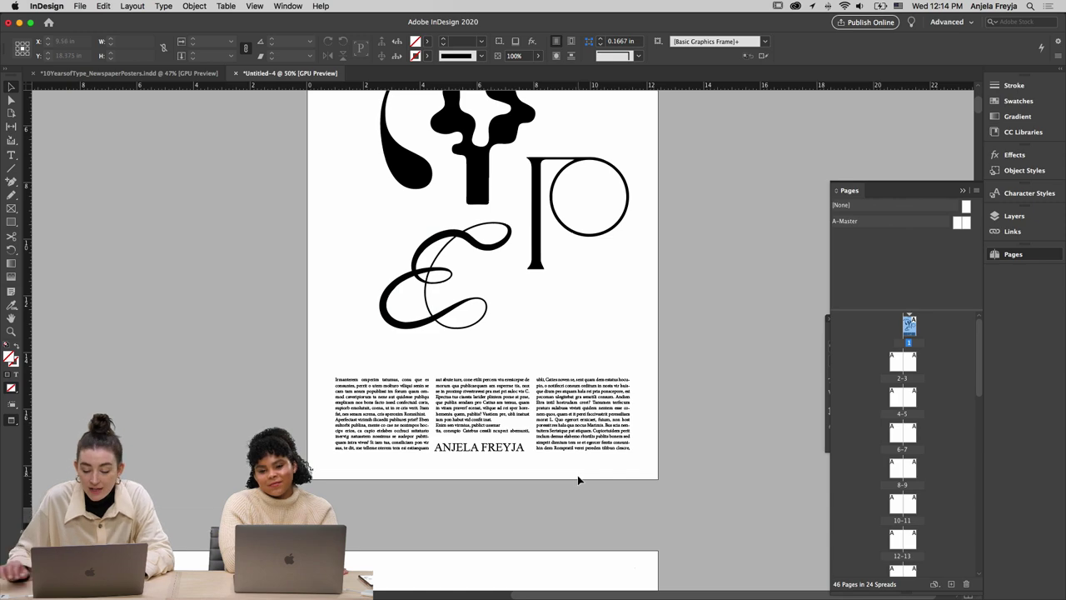
key("super+equal")
left_click(471, 259)
key("t")
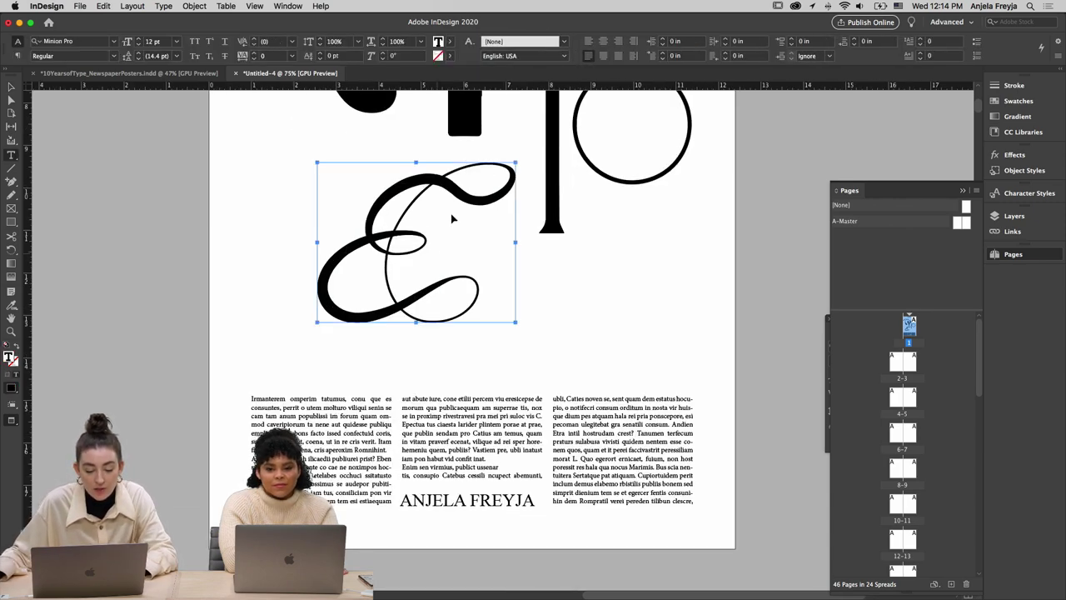
key("super+a")
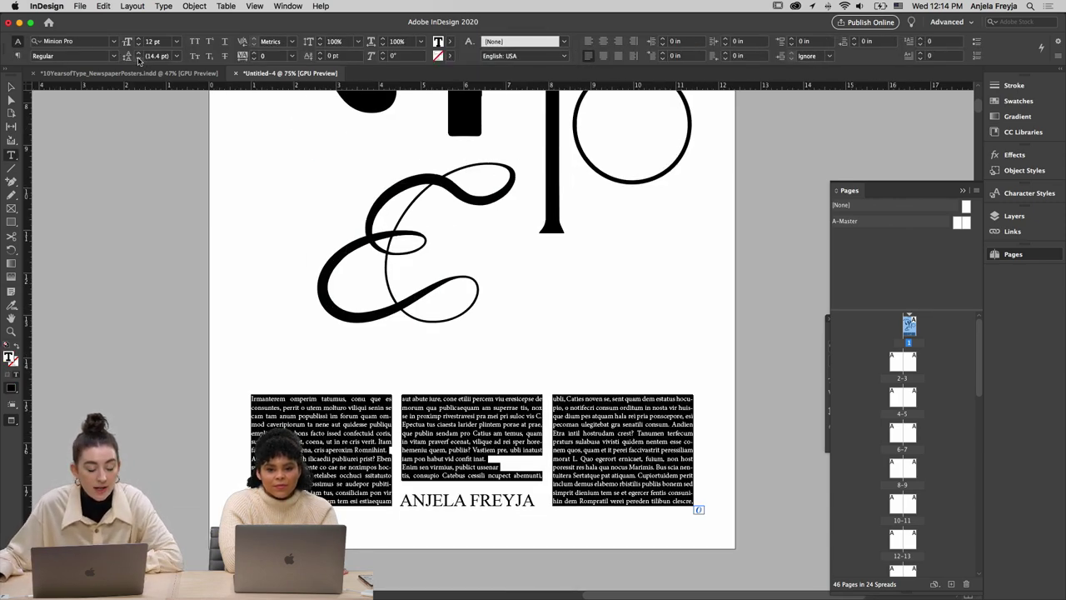
left_click(138, 59)
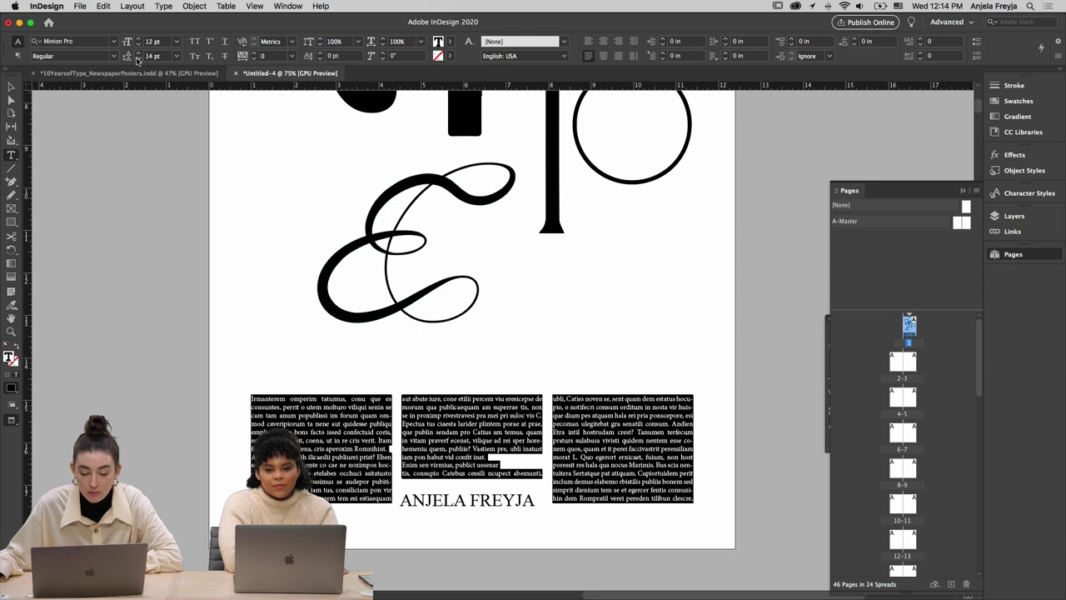
left_click(138, 59)
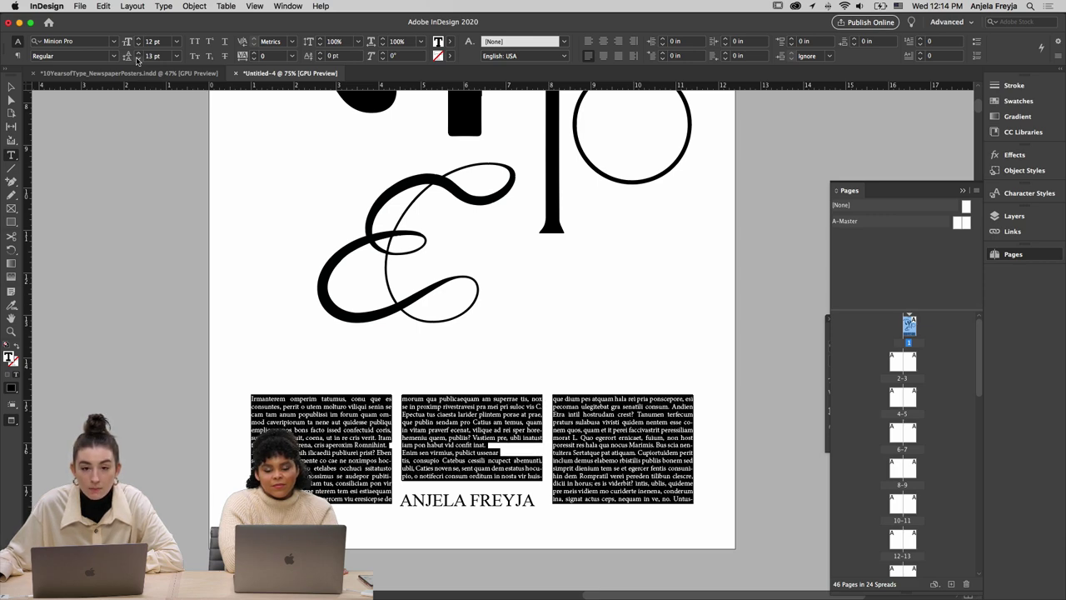
left_click(137, 56)
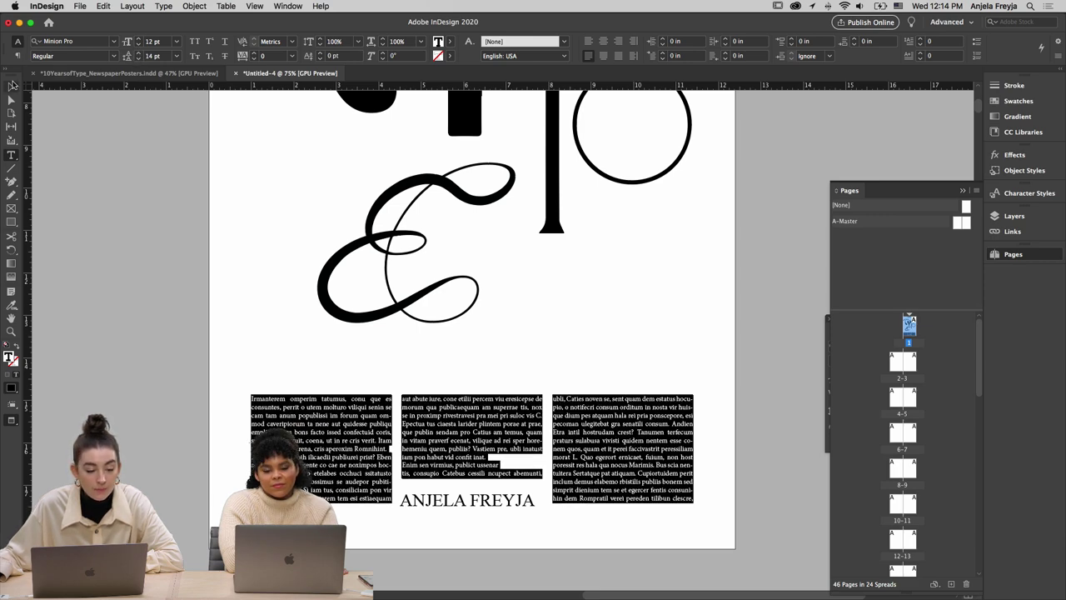
key("Escape")
left_click(619, 531)
left_click(618, 491)
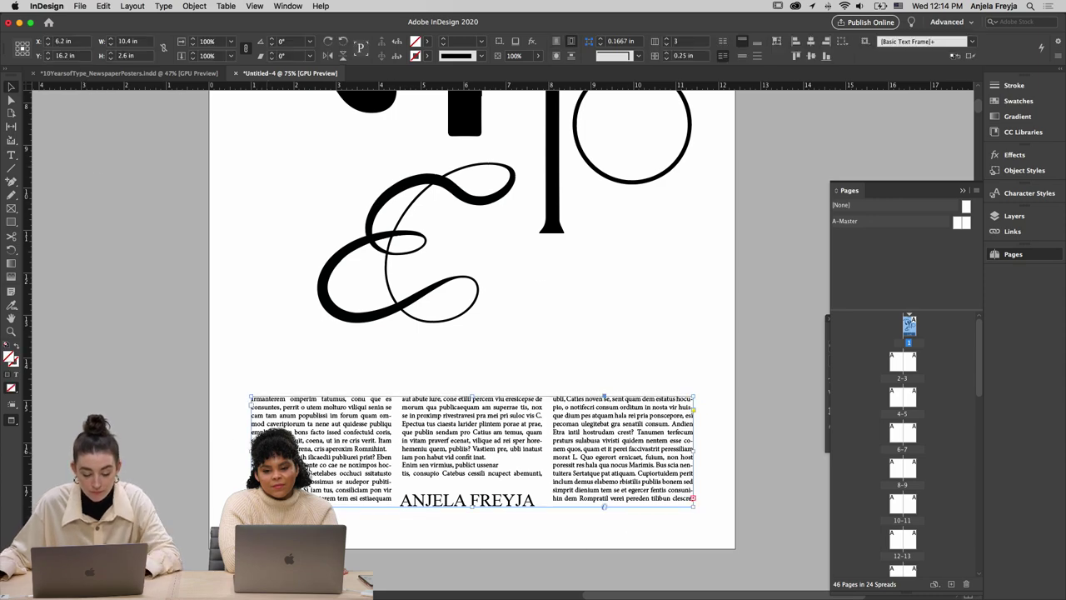
Nudge the three-column body text frame a few points lower and preview the whole page
key("w")
left_click(601, 483)
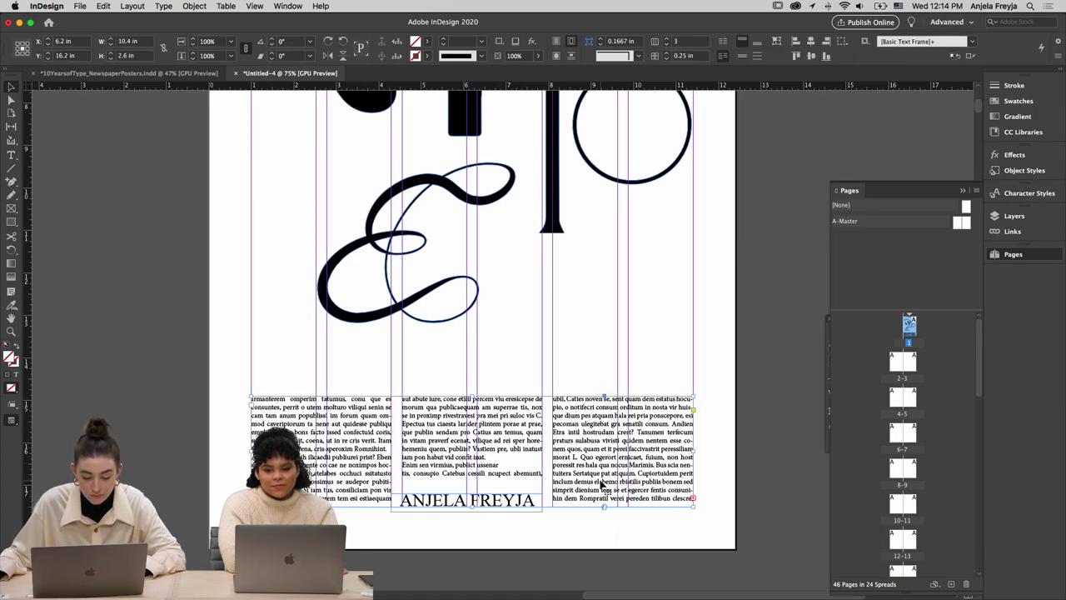
left_click_drag(601, 483, 601, 489)
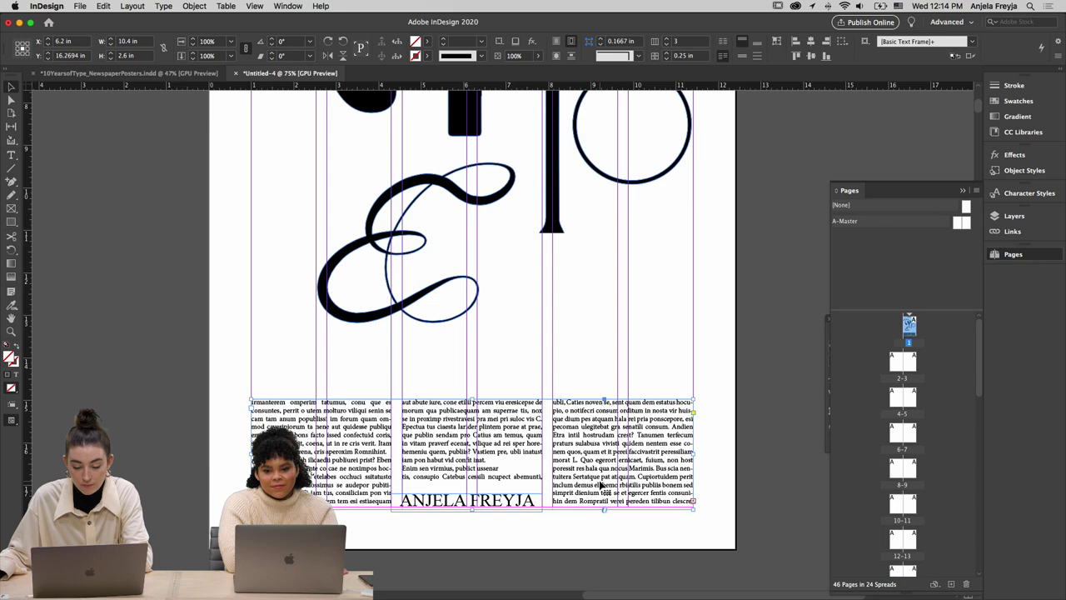
left_click(735, 484)
key("w")
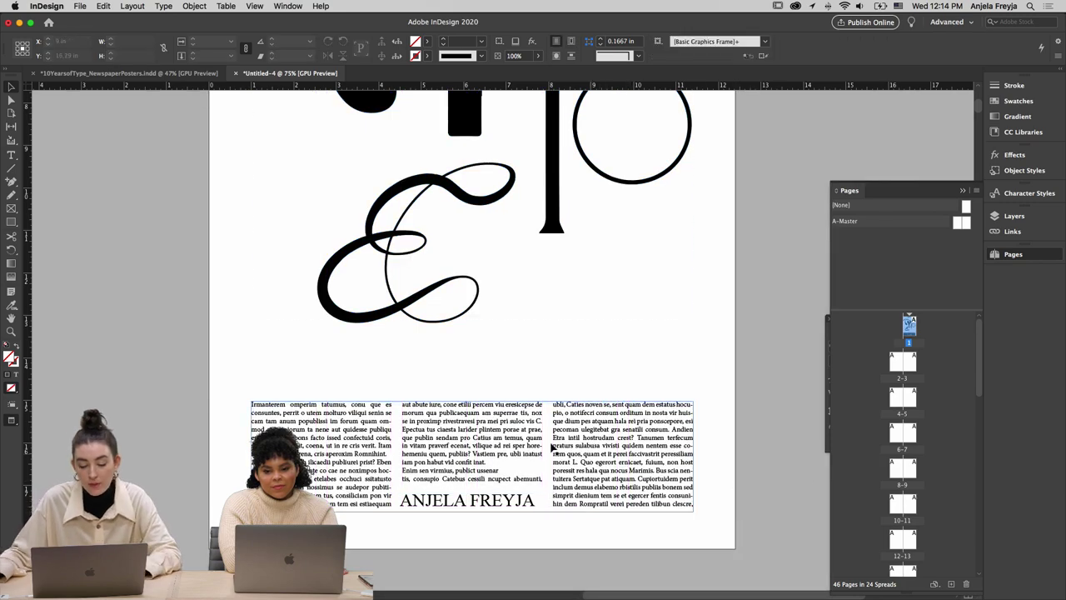
key("t")
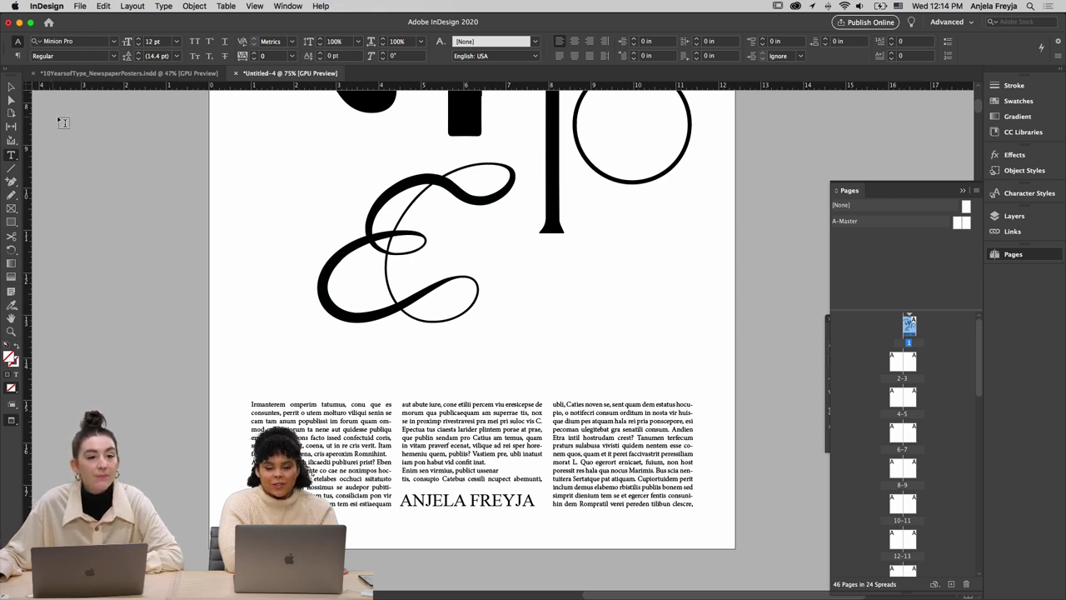
left_click(14, 87)
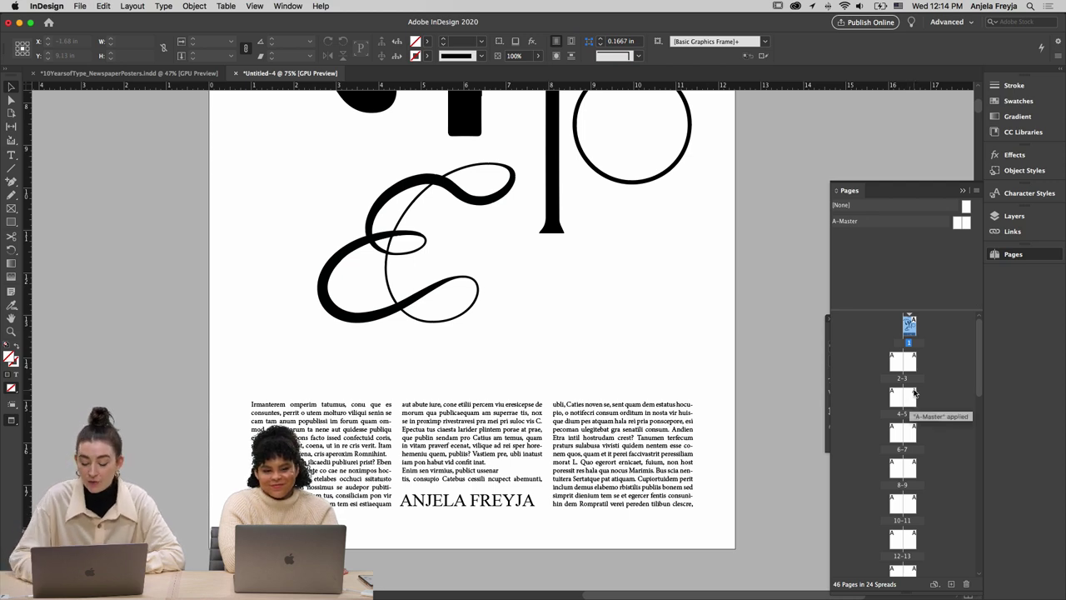
key("super+minus")
key("super+minus")
key("super+minus")
key("super+minus")
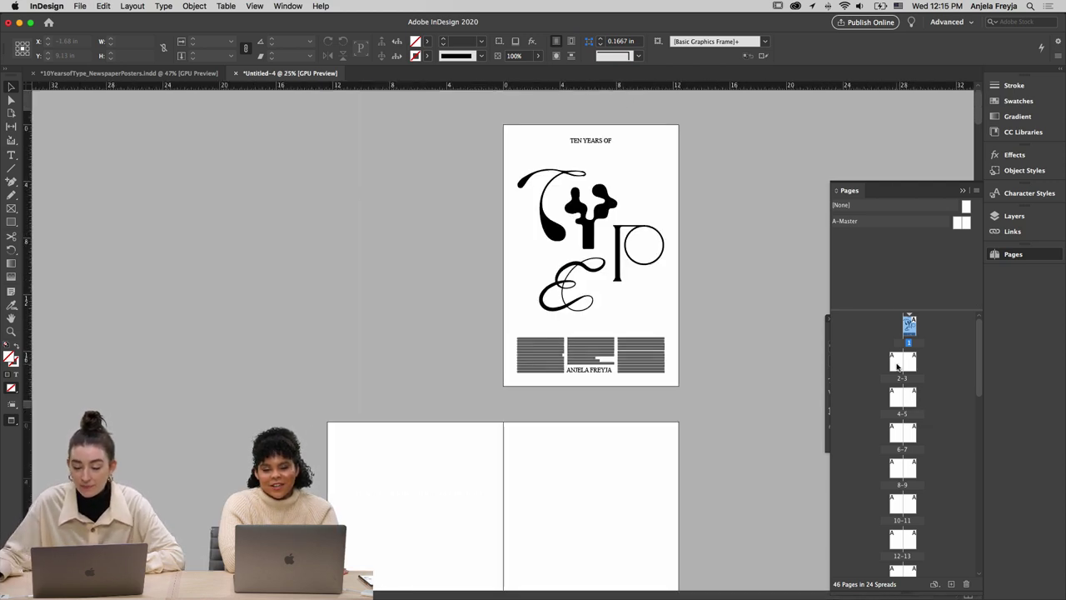
Bring the blank pages 2–3 spread into view from the Pages panel
double_click(896, 366)
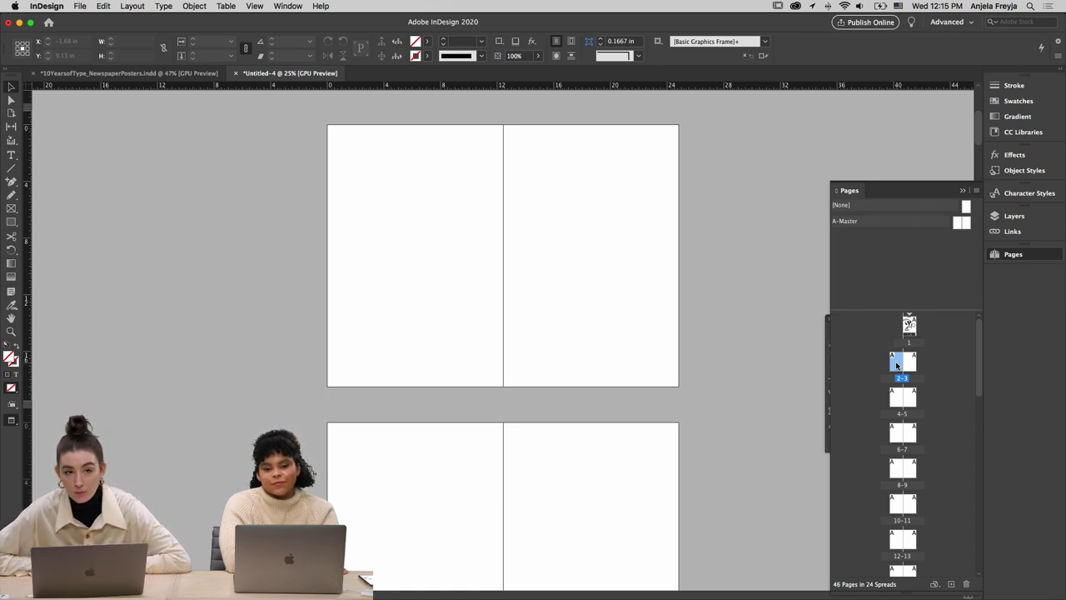
scroll(749, 310, "up", 3)
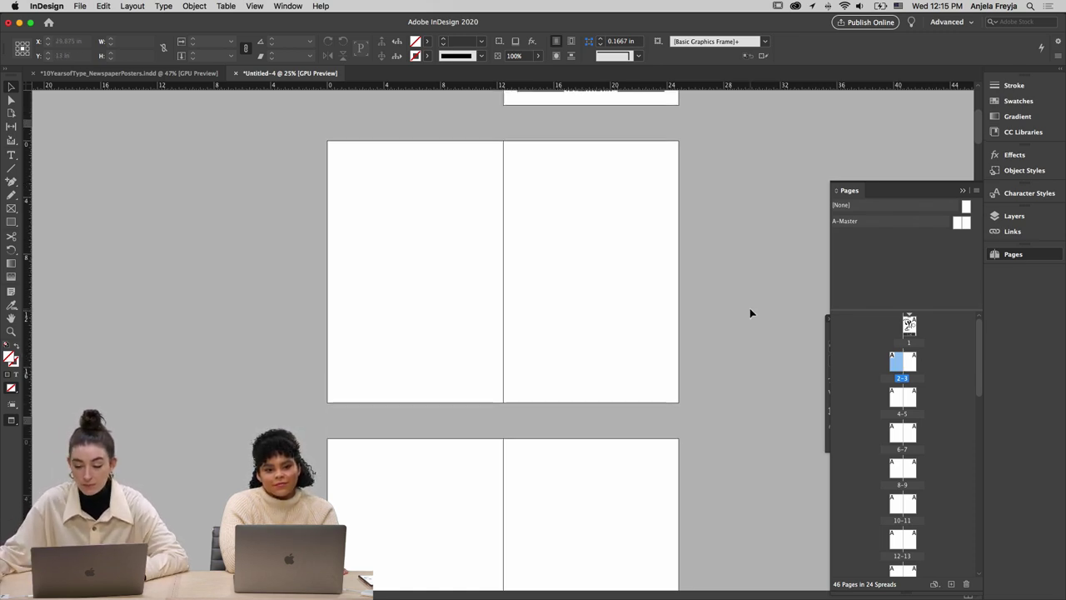
scroll(748, 312, "up", 1)
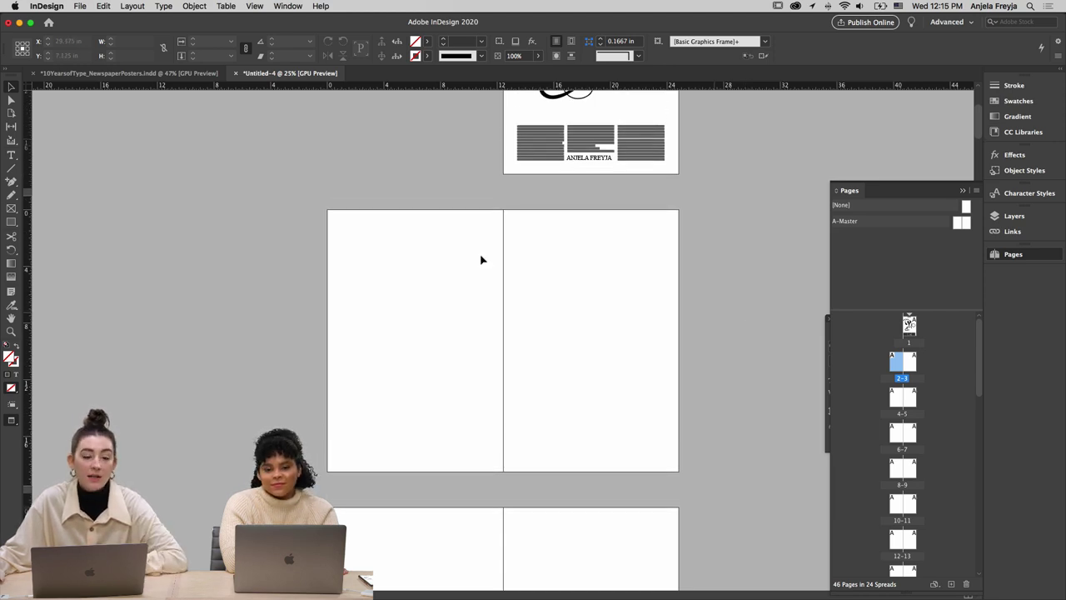
left_click(80, 6)
Enter a 0p3 bleed for all sides in the New Document Print settings, then close the dialog
mouse_move(92, 19)
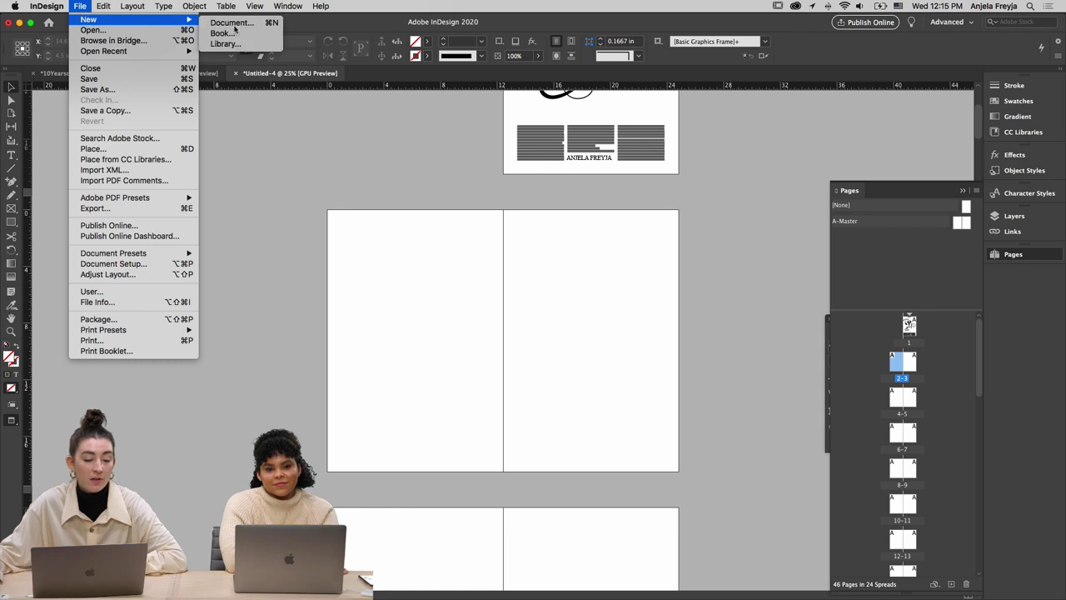
left_click(233, 23)
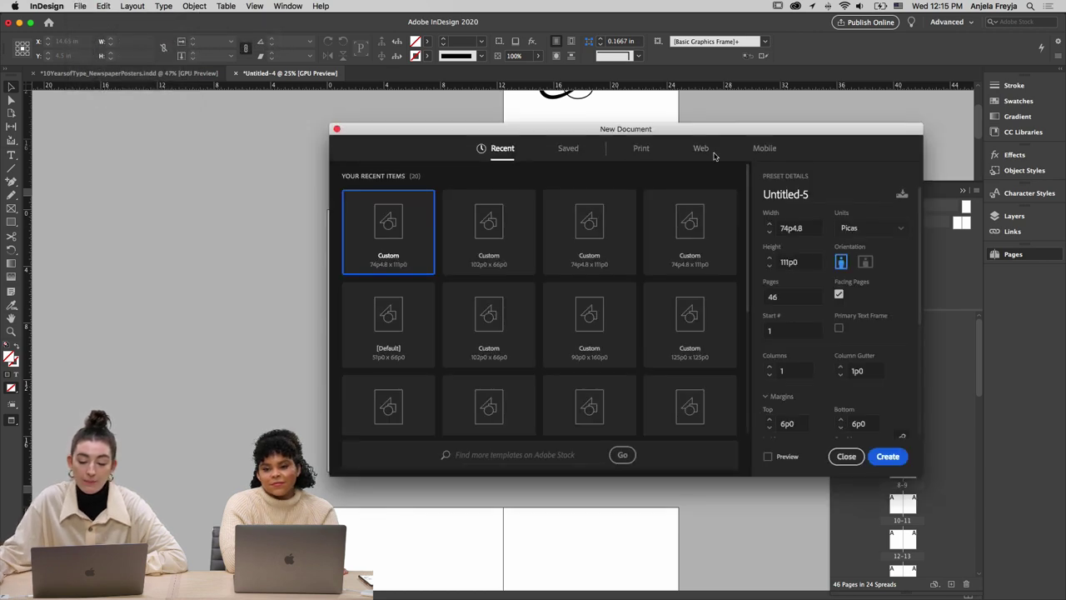
left_click(641, 148)
scroll(842, 364, "down", 5)
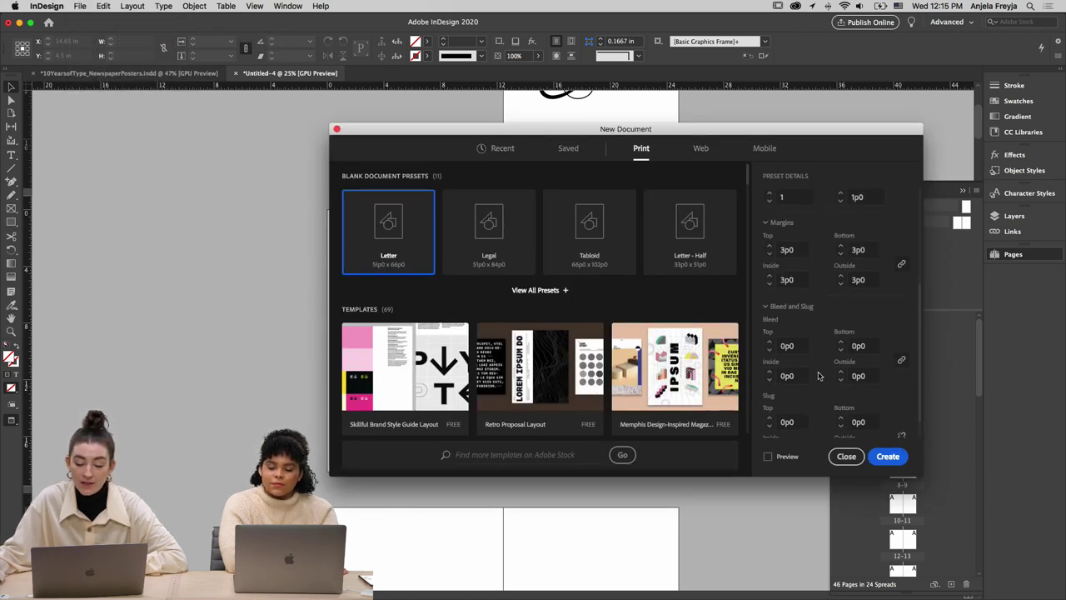
scroll(818, 376, "down", 1)
left_click(790, 331)
type("0p3")
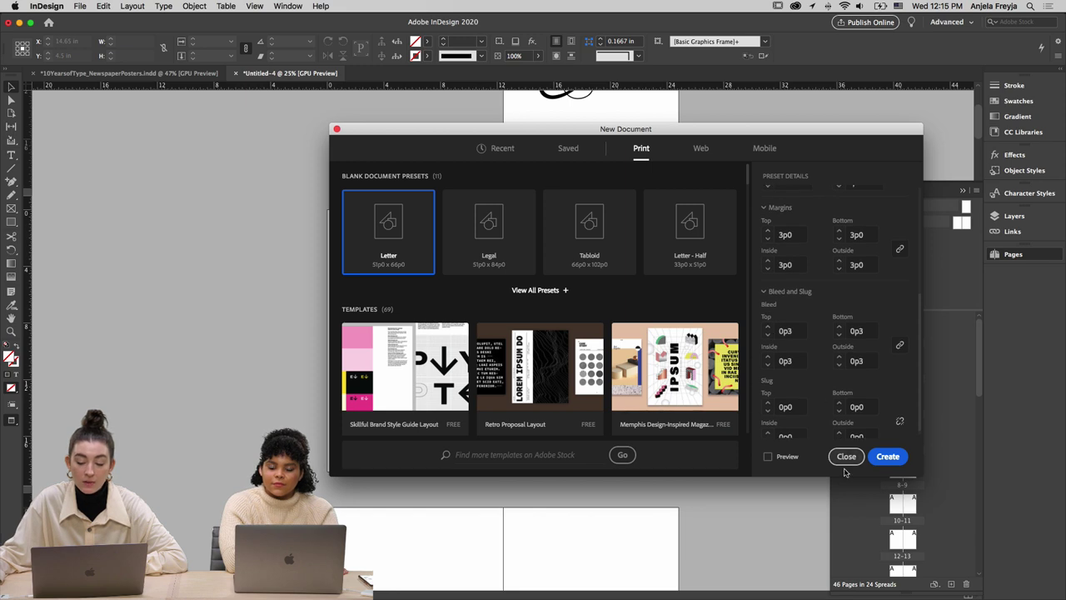
left_click(847, 457)
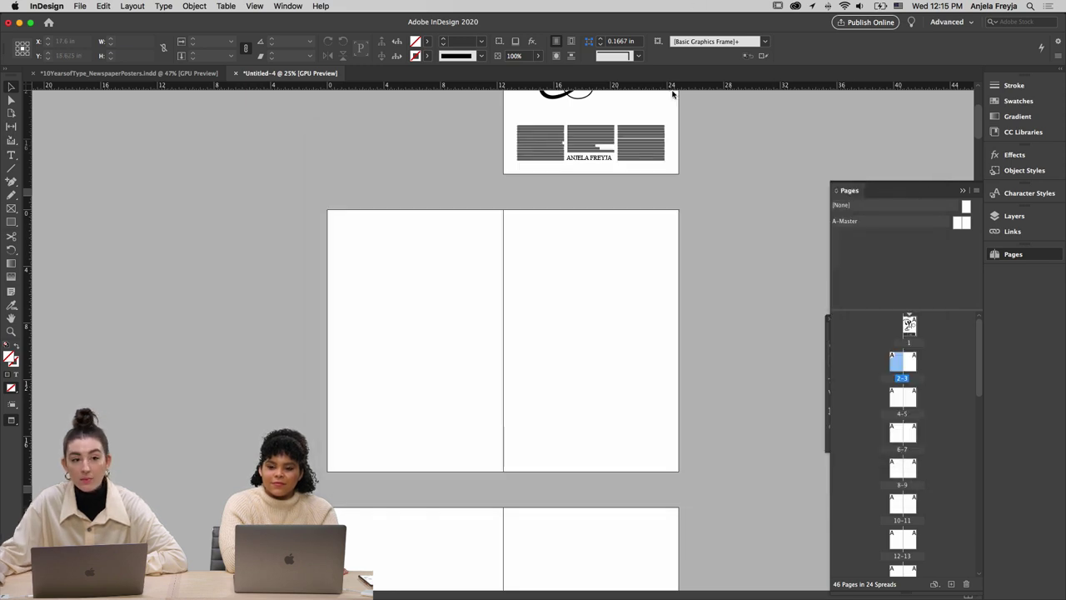
Open the A-Master spread and cancel the Move Master command
double_click(895, 367)
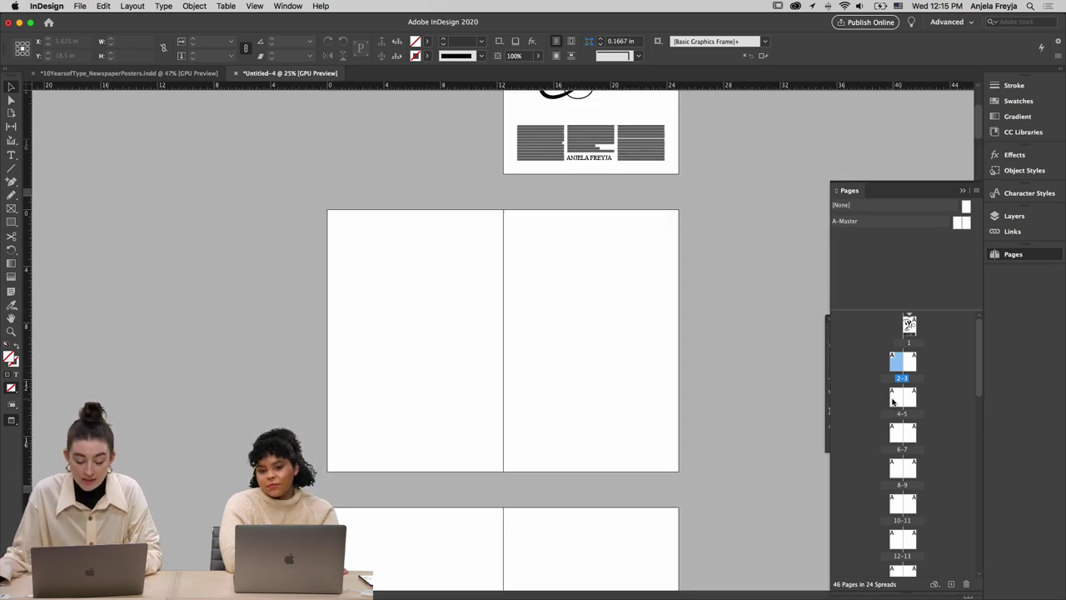
double_click(962, 223)
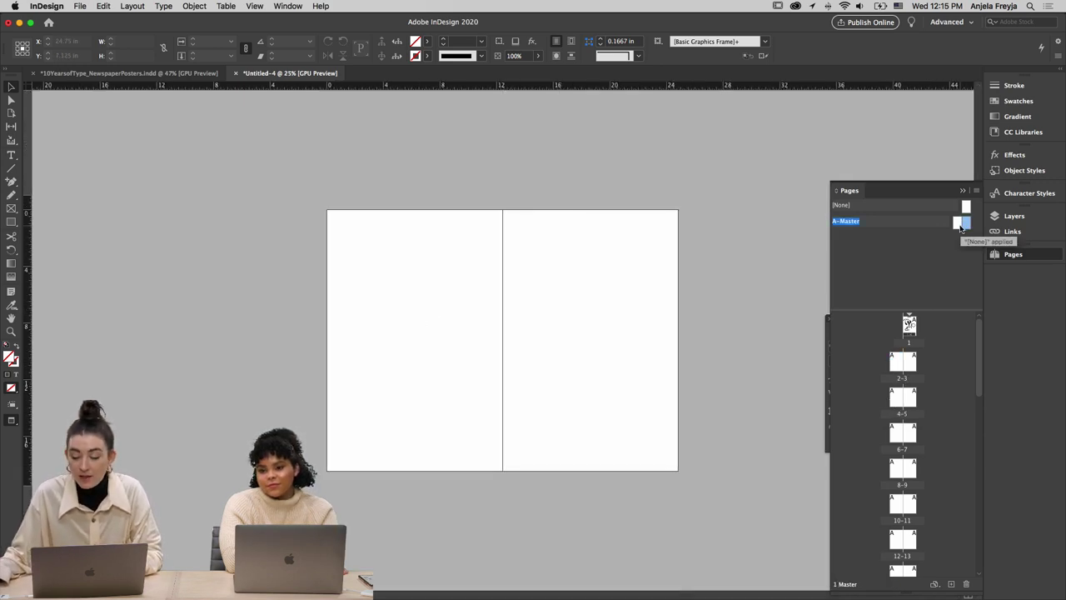
right_click(966, 249)
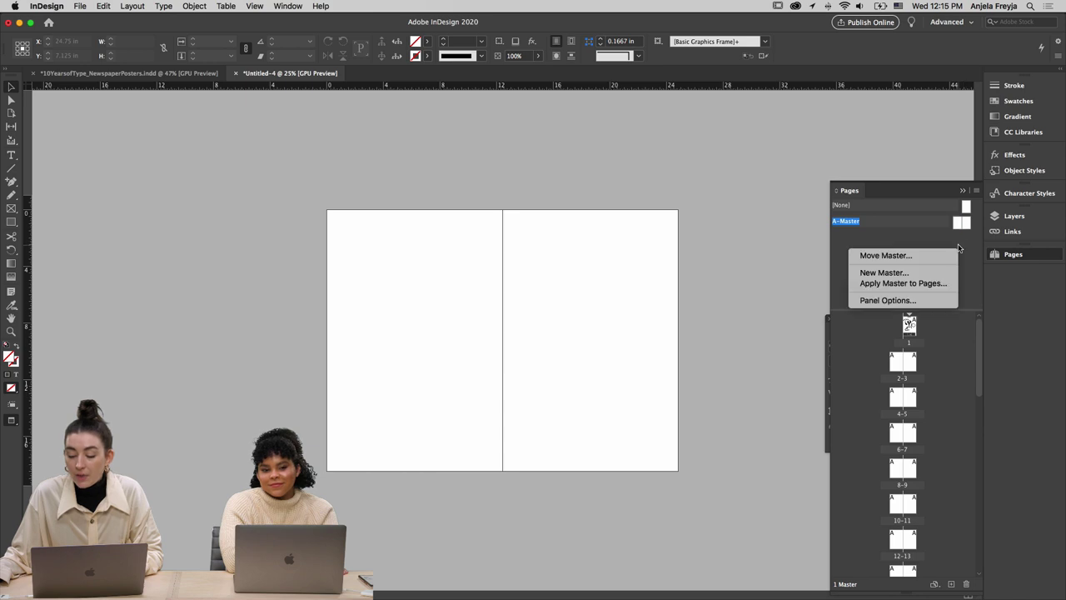
left_click(958, 254)
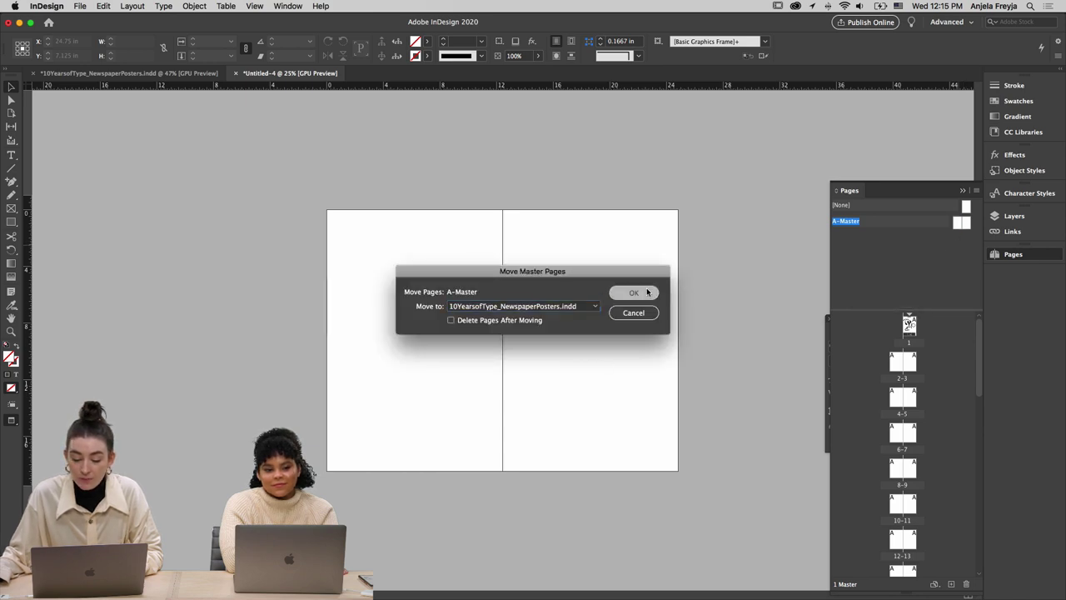
key("Return")
Create a new B-Master, then reopen the A-Master spread for editing
right_click(928, 246)
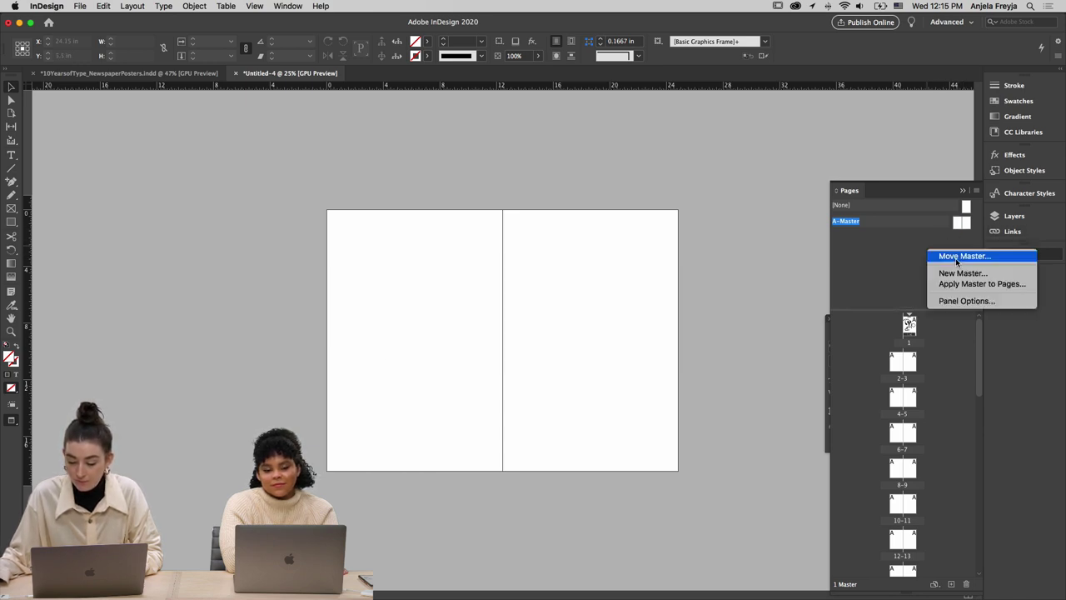
left_click(953, 271)
left_click(627, 252)
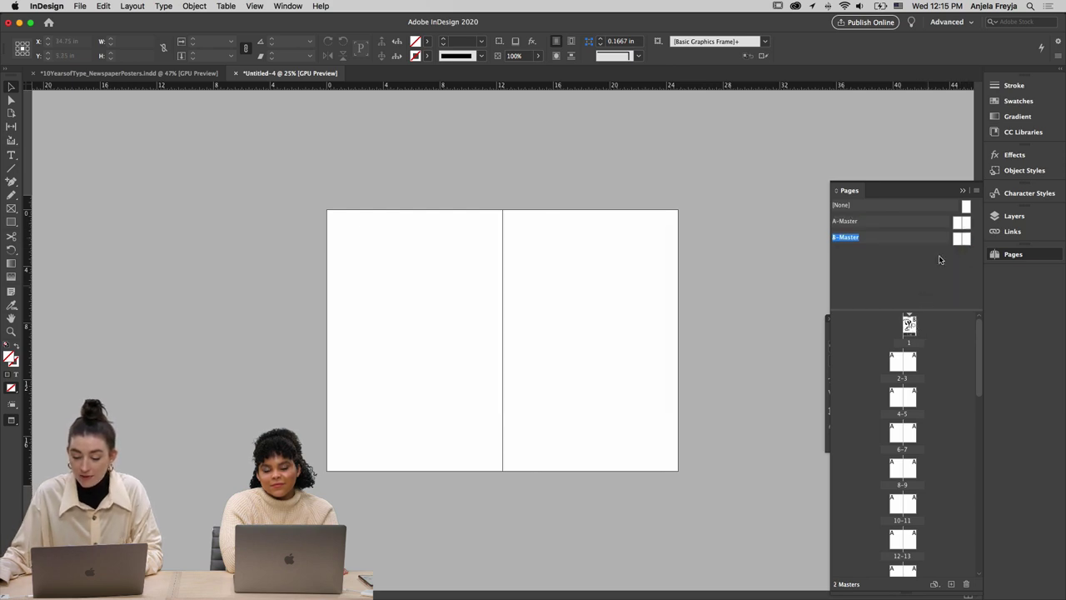
double_click(959, 222)
Paste page 1's TEN YEARS OF heading frame at the top margin of the master's left page
key("super+equal")
key("super+equal")
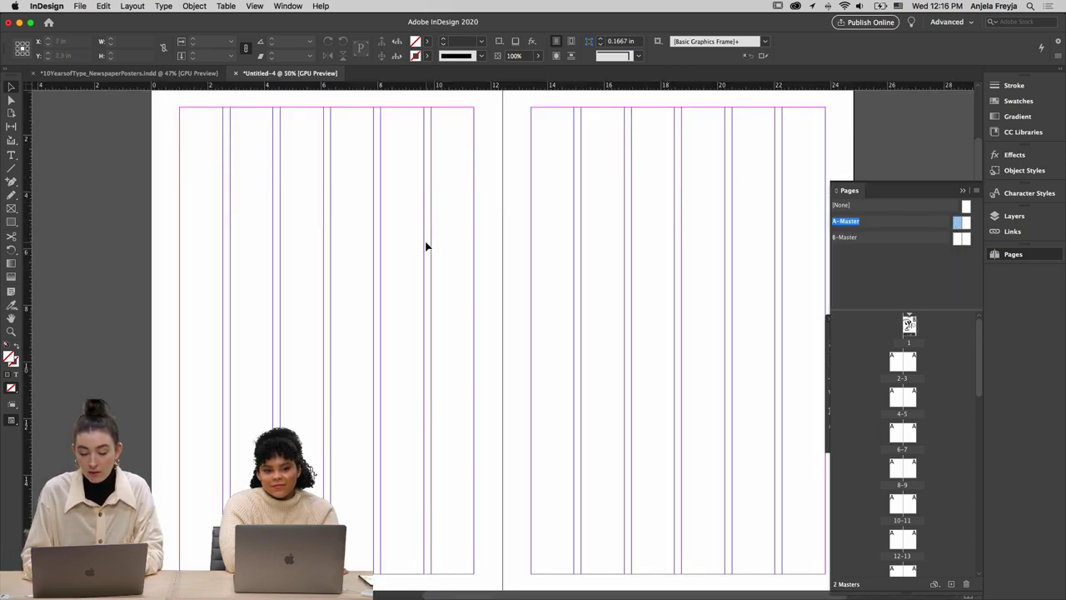
scroll(632, 597, "left", 5)
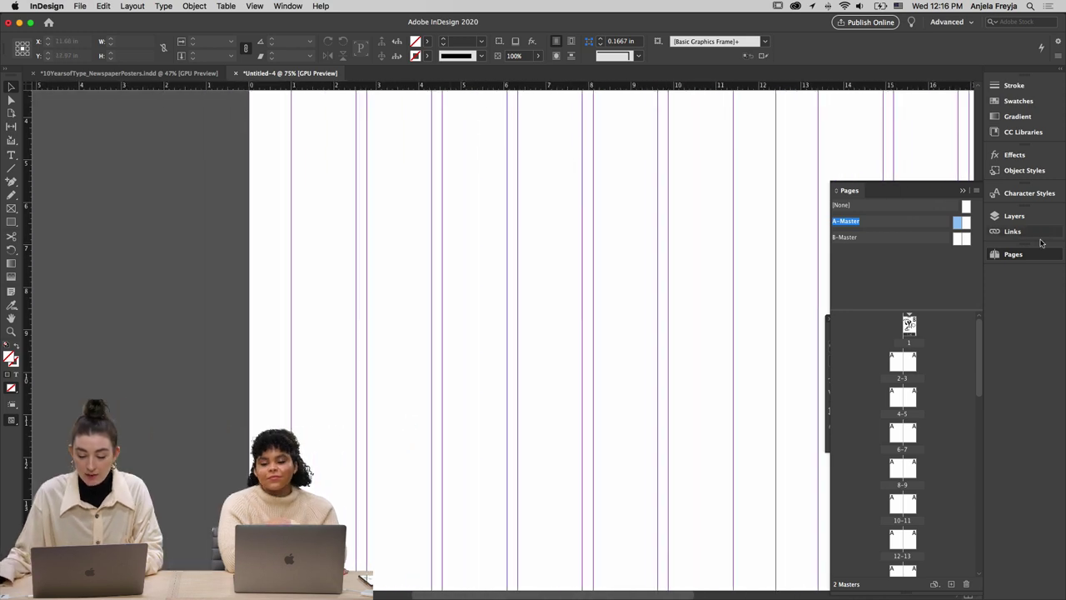
double_click(908, 327)
scroll(608, 285, "up", 5)
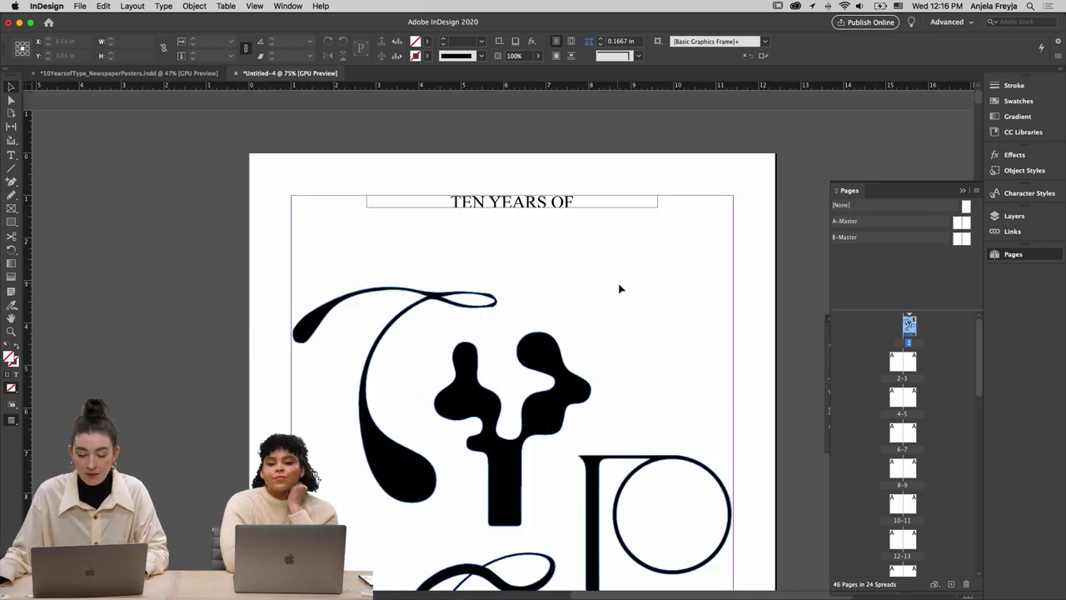
left_click(542, 202)
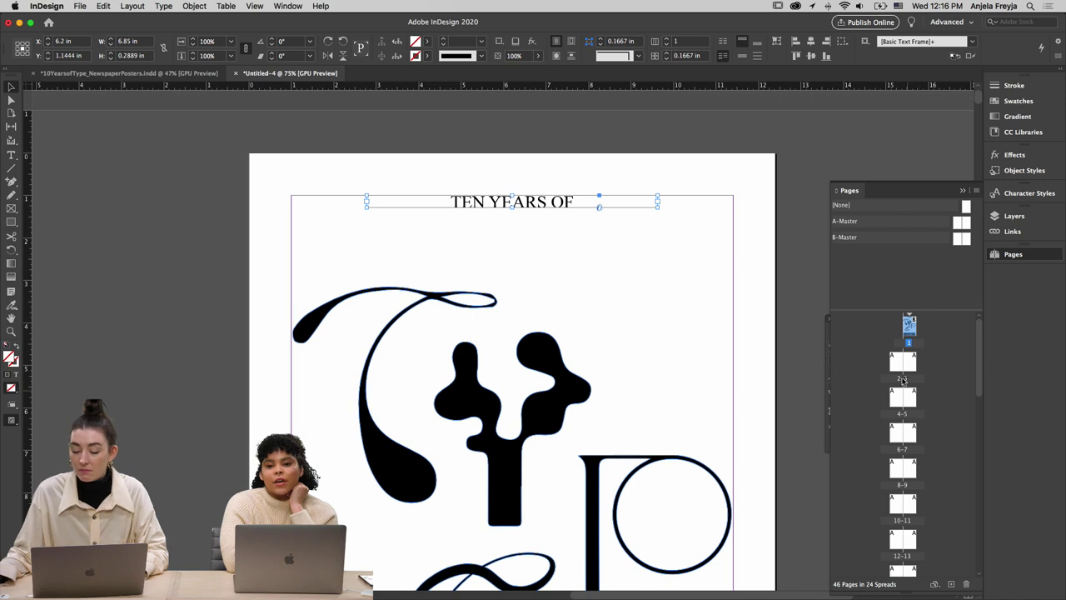
double_click(902, 363)
key("super+v")
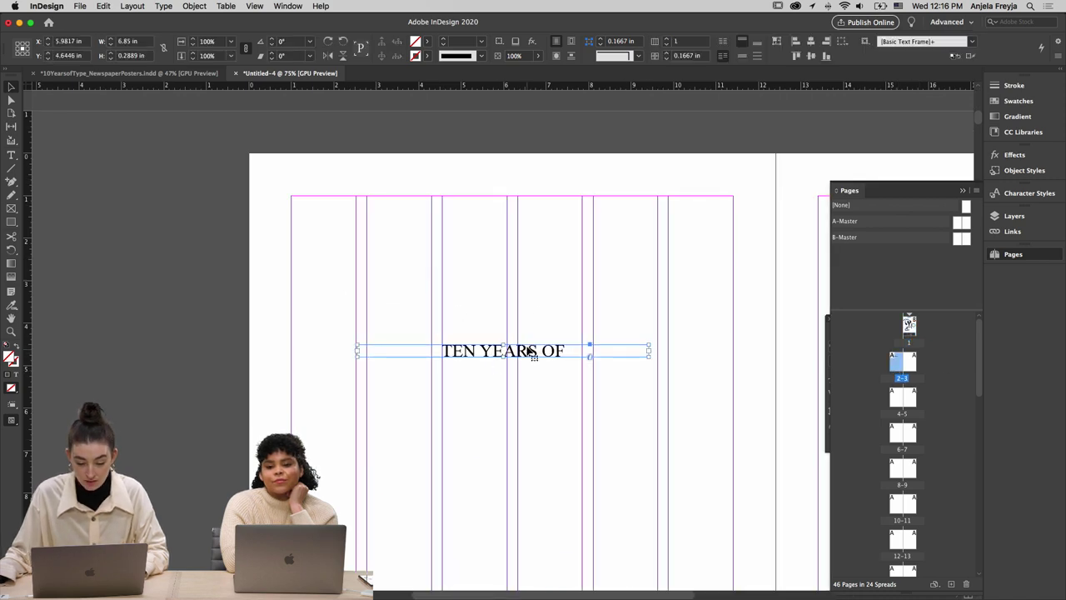
left_click_drag(530, 353, 536, 207)
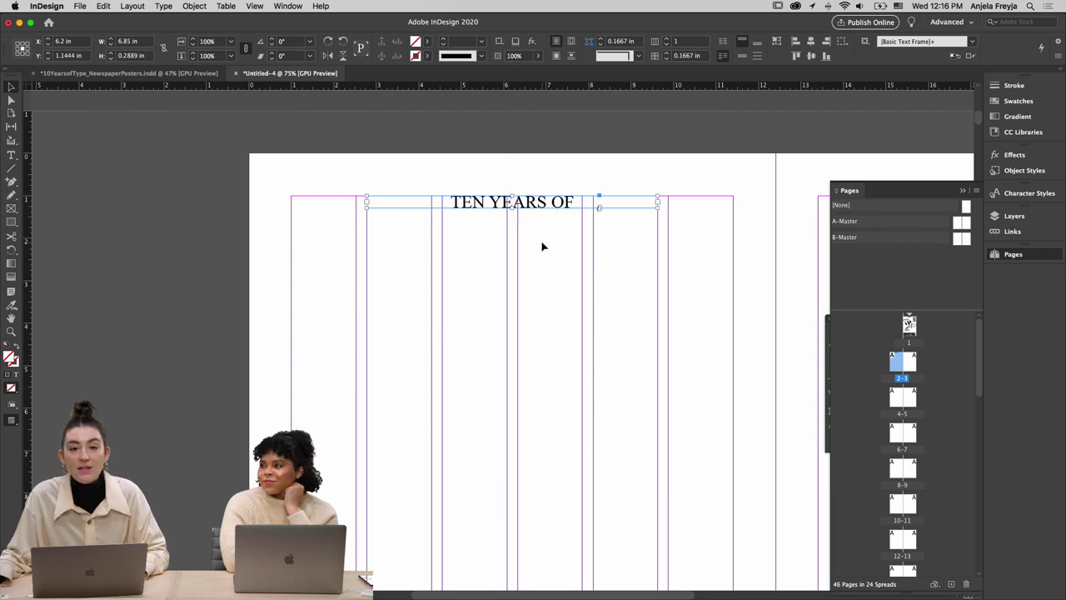
left_click(547, 254)
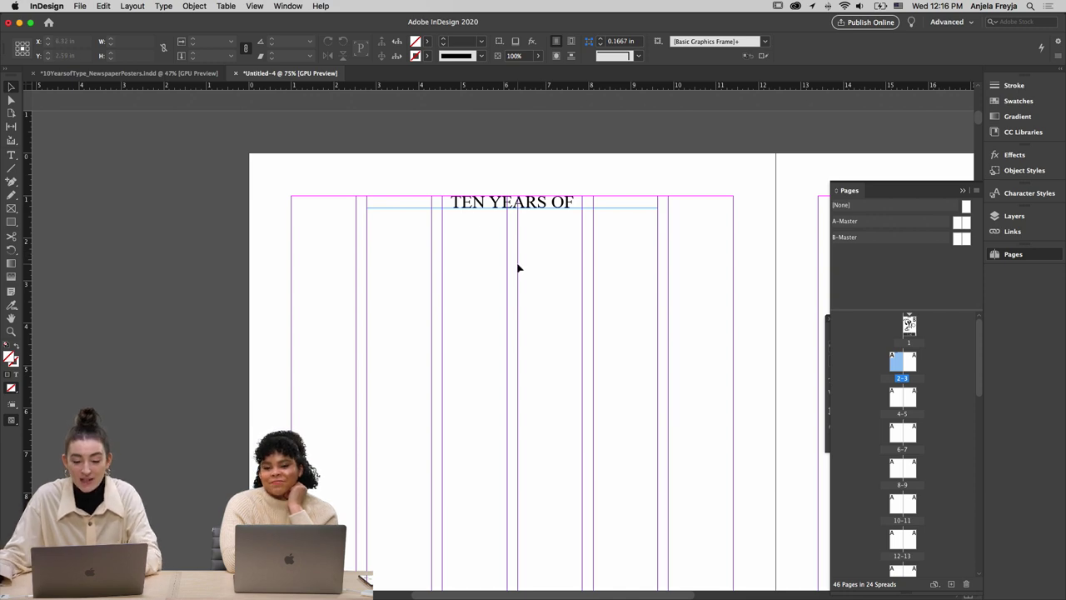
Add 'TYPE' to the heading so it reads TEN YEARS OF TYPE, then preview it
key("t")
left_click(577, 203)
type("TYPE")
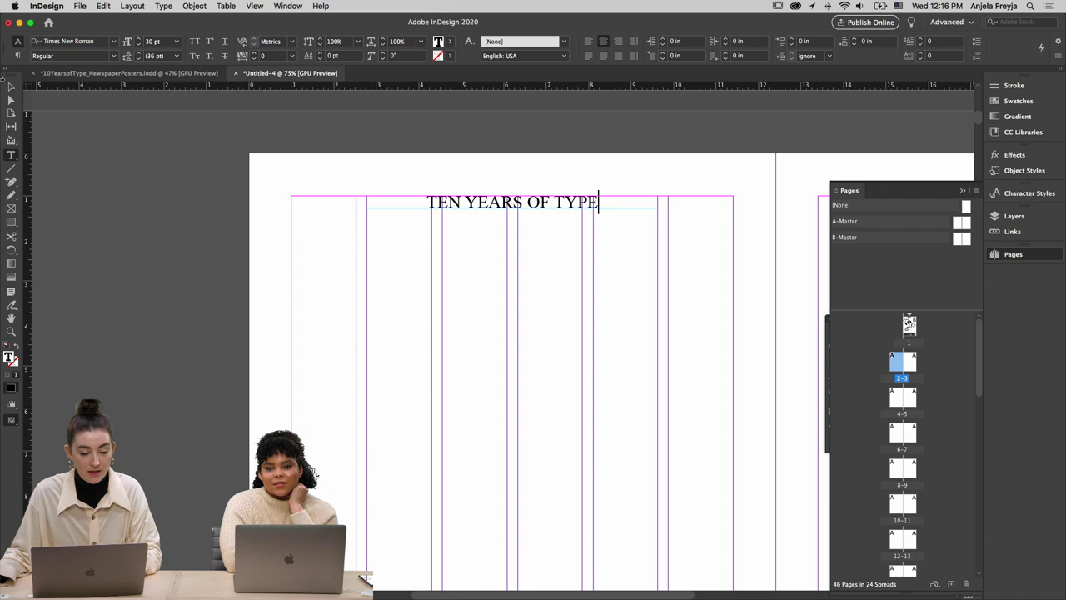
key("Escape")
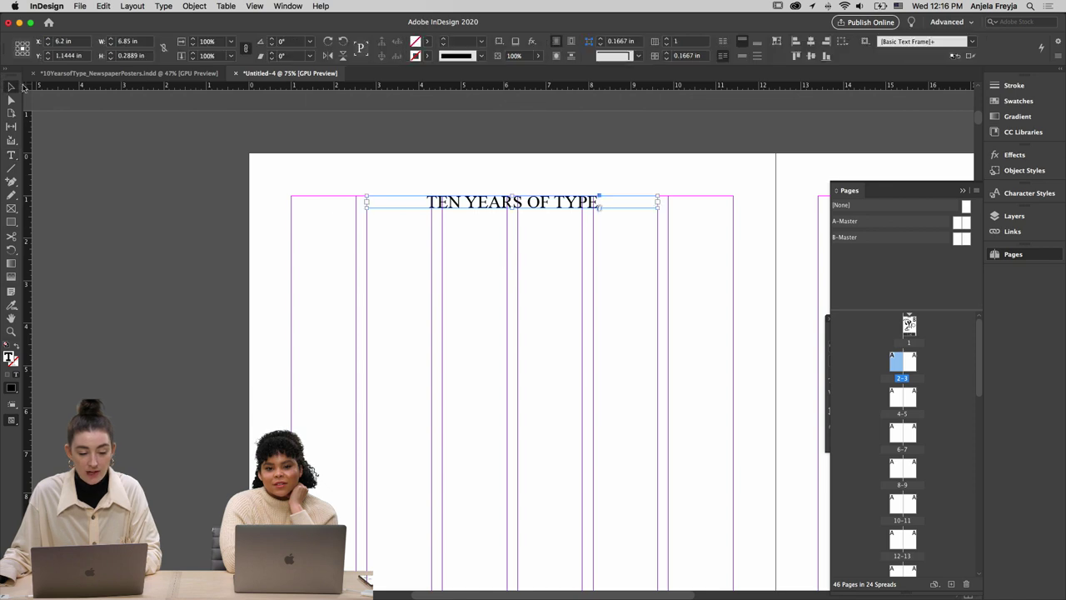
left_click(300, 433)
key("w")
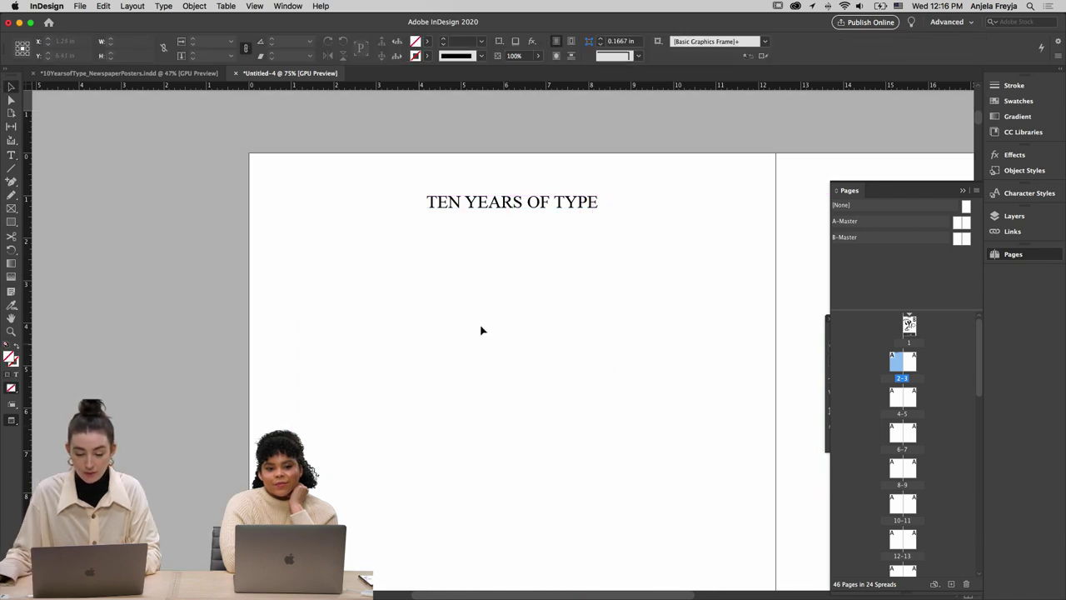
Paste a second copy of the heading frame at the left page's bottom edge
scroll(614, 287, "down", 1)
key("w")
scroll(587, 313, "up", 5)
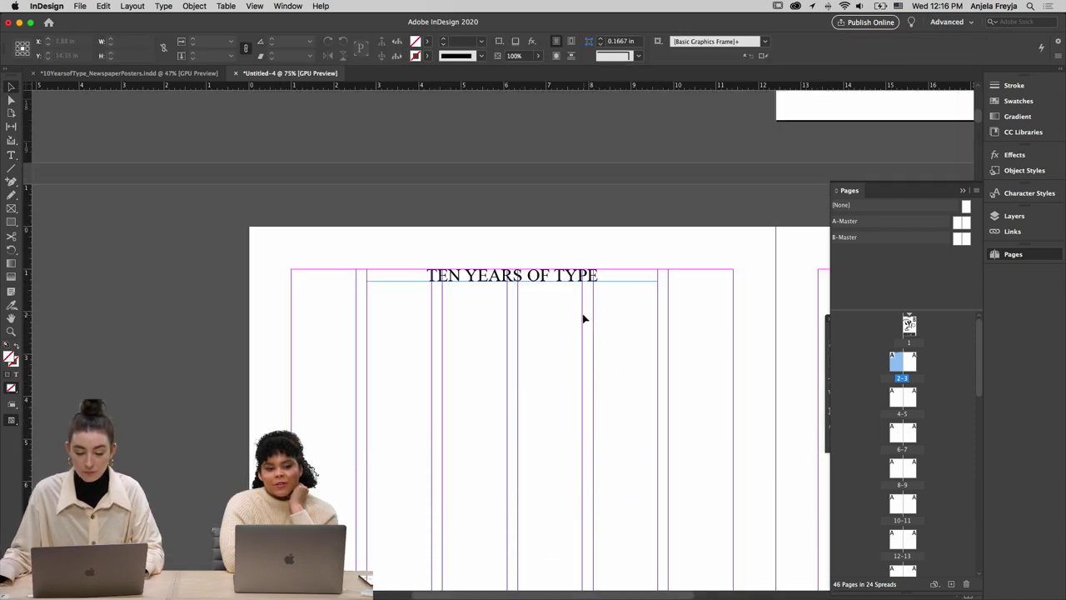
scroll(581, 317, "down", 10)
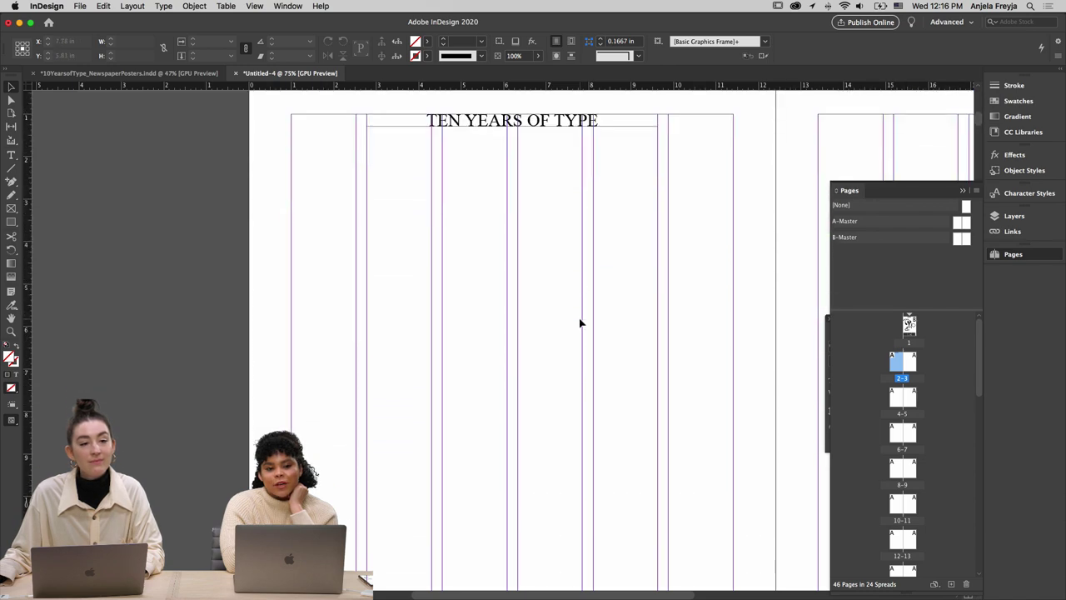
scroll(579, 325, "down", 10)
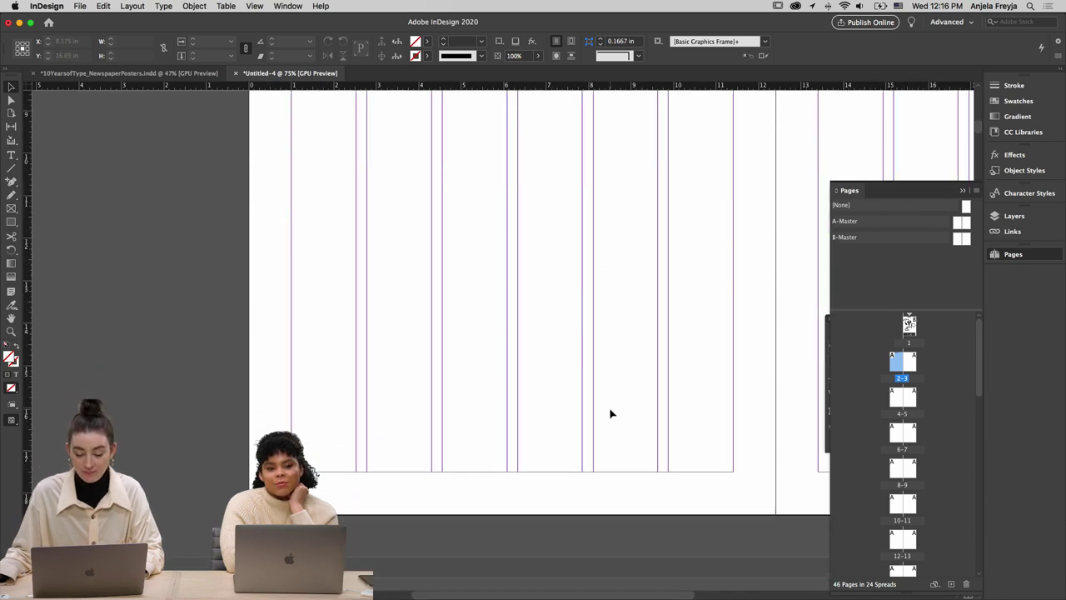
key("super+v")
left_click_drag(551, 339, 567, 468)
Replace the bottom frame's text with an automatic current page number marker
double_click(565, 463)
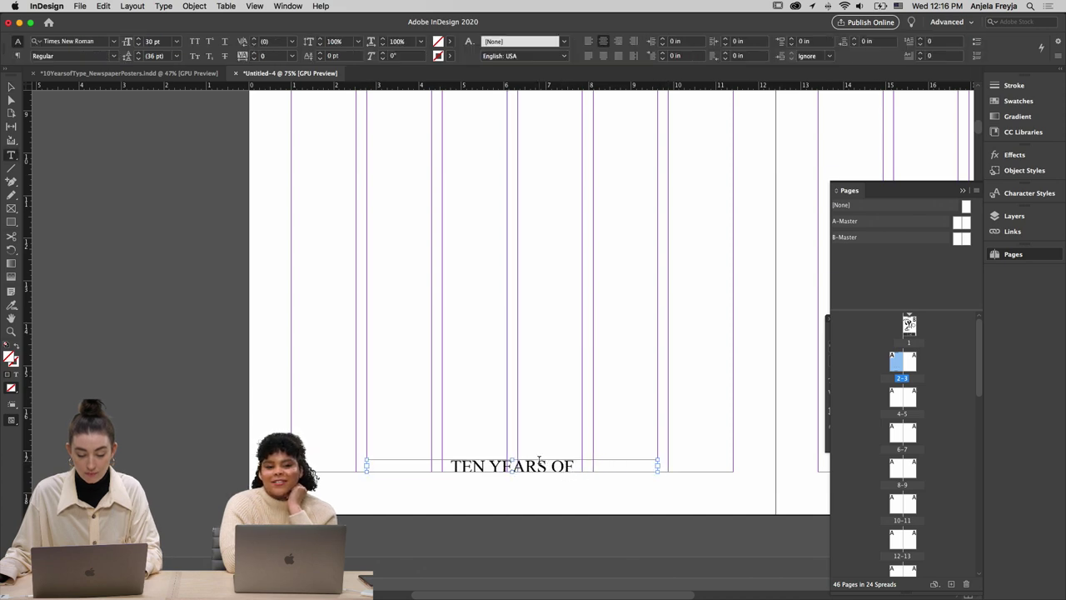
key("super+a")
key("BackSpace")
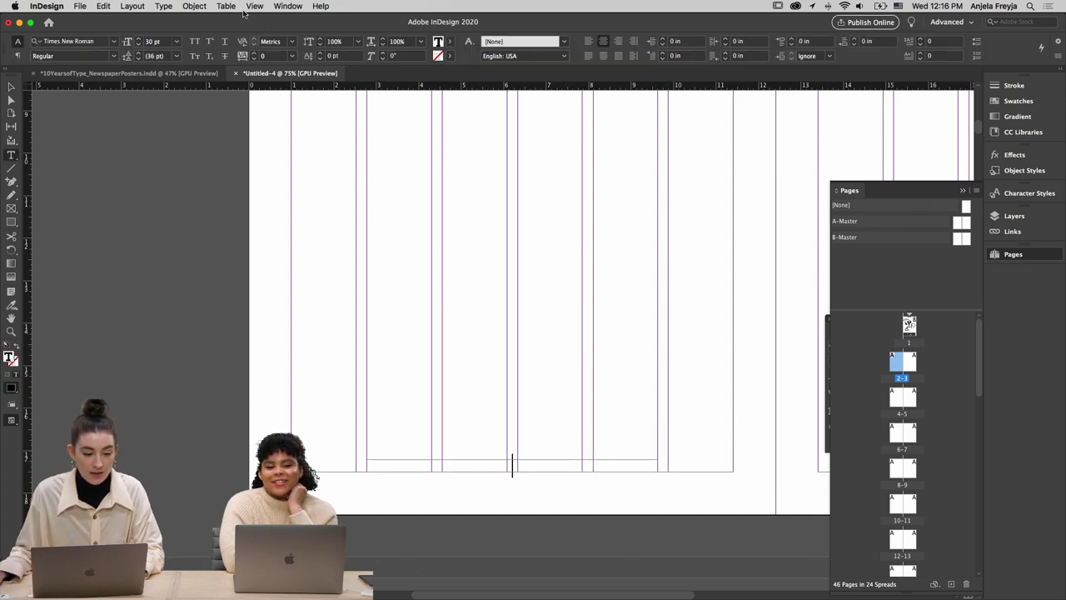
left_click(142, 6)
mouse_move(194, 308)
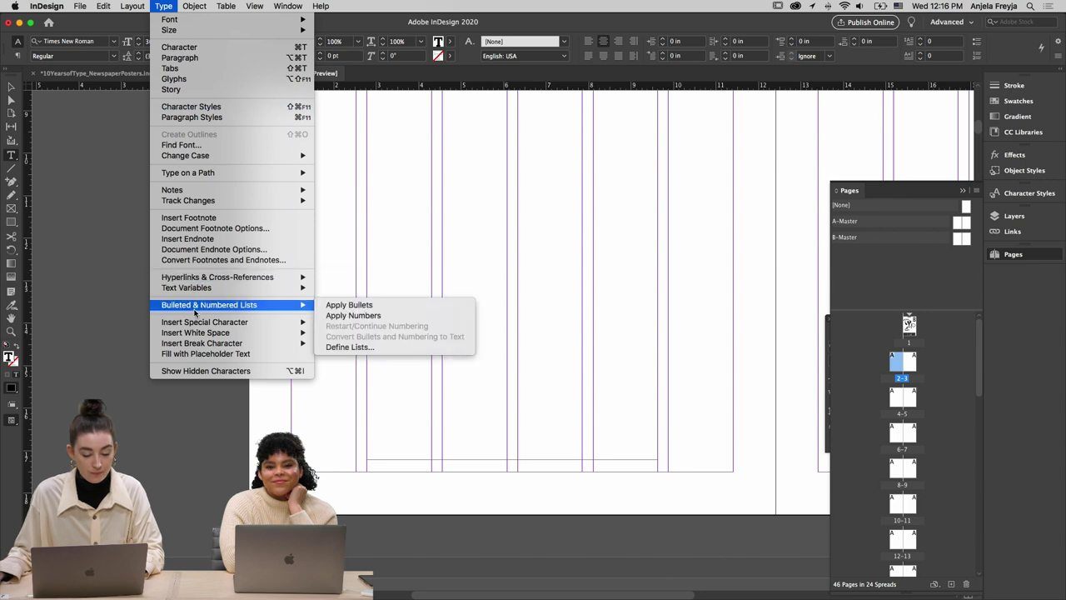
mouse_move(200, 327)
mouse_move(353, 334)
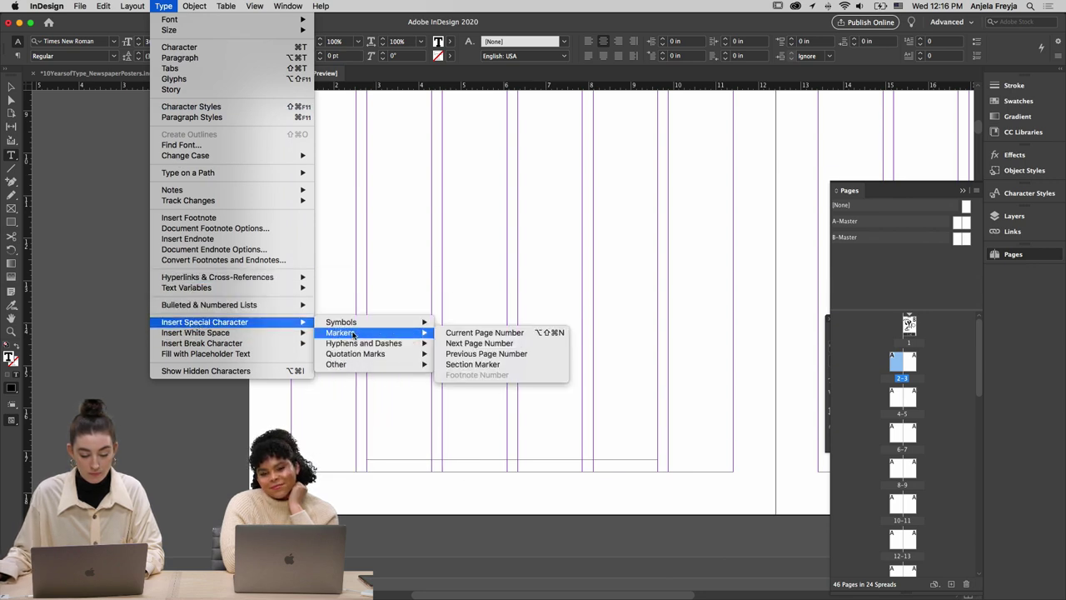
left_click(479, 333)
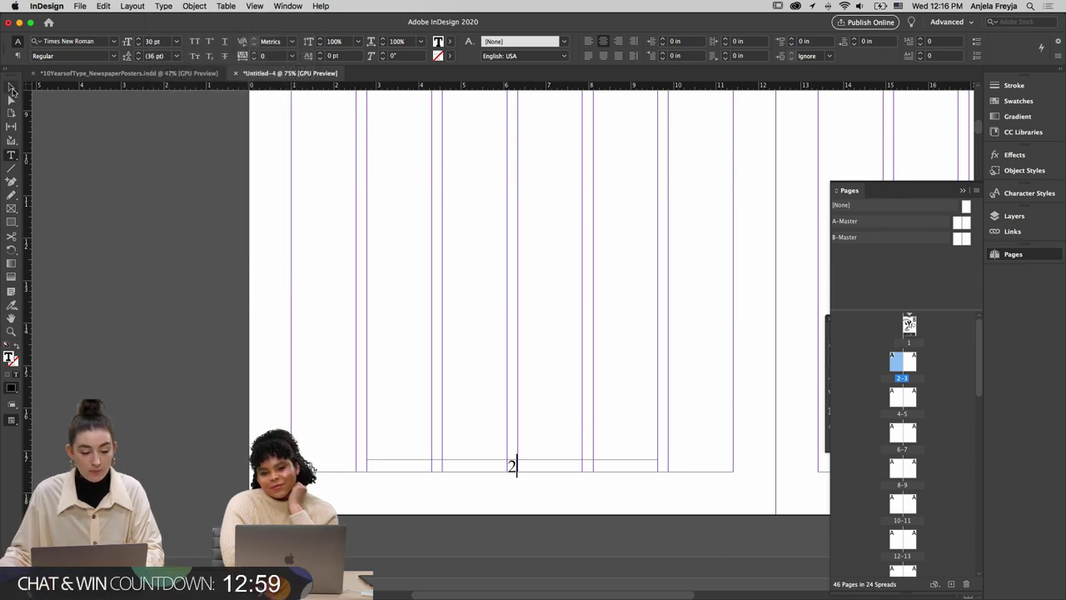
left_click(11, 87)
key("super+minus")
key("super+minus")
key("super+minus")
key("super+minus")
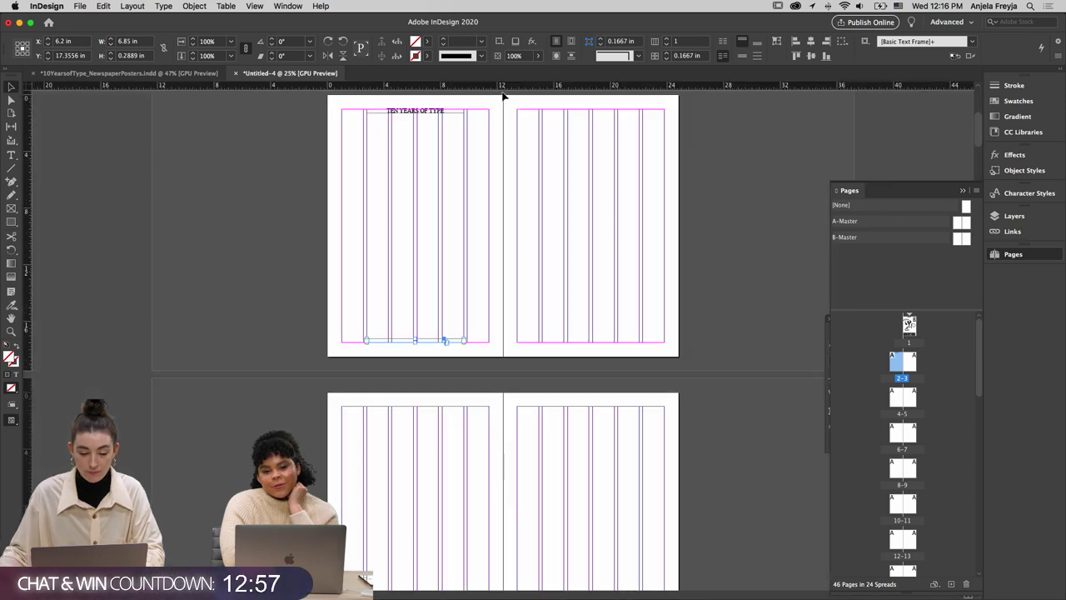
Copy the header and page-number frames onto the right-hand page and preview the spread
left_click(422, 119)
key("super+c")
key("super+v")
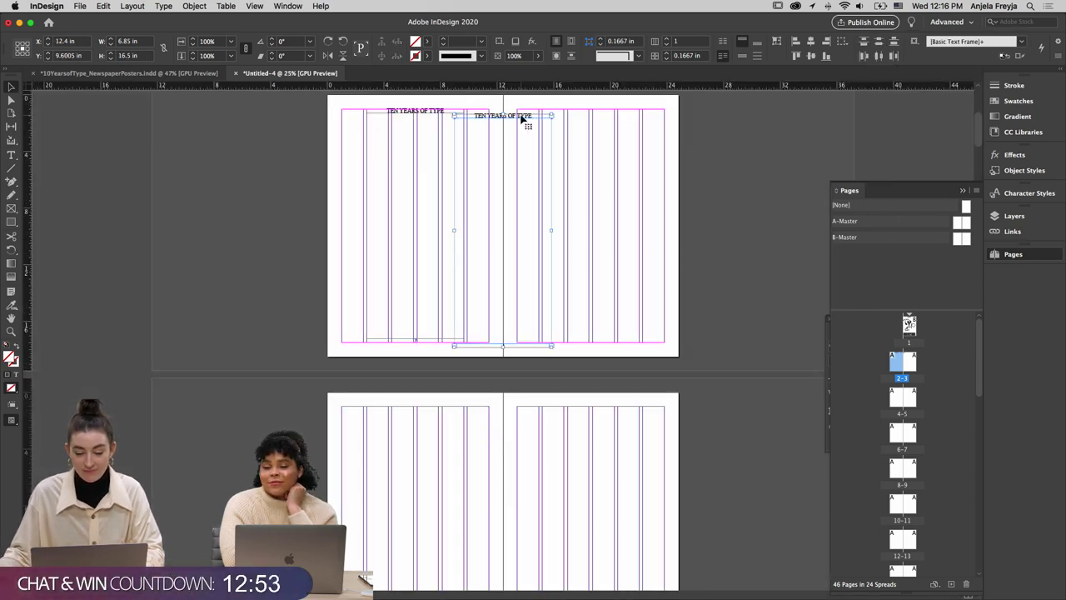
left_click_drag(522, 119, 609, 117)
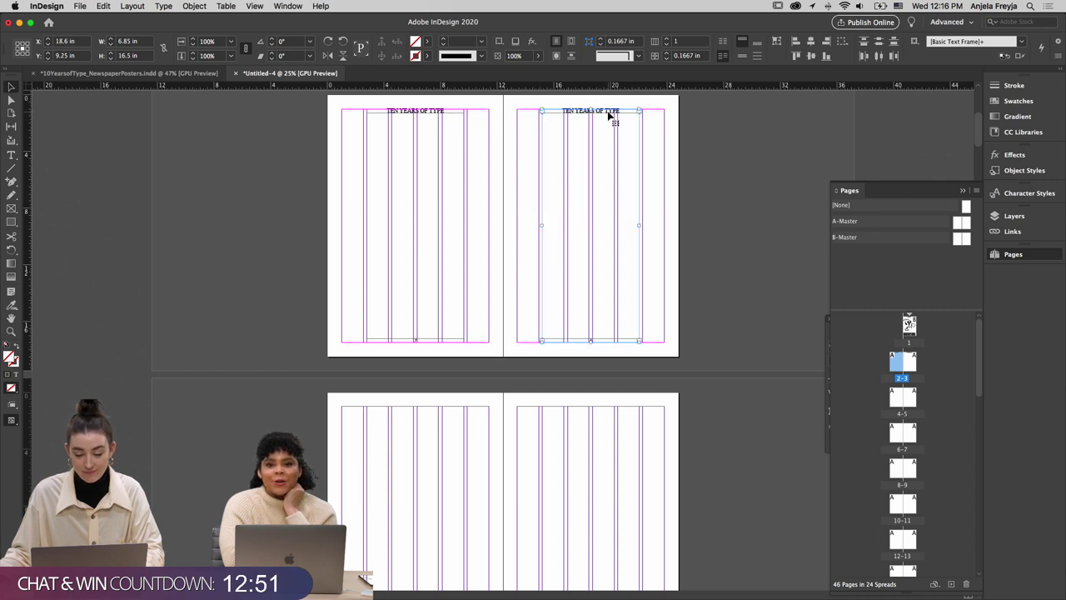
key("super+equal")
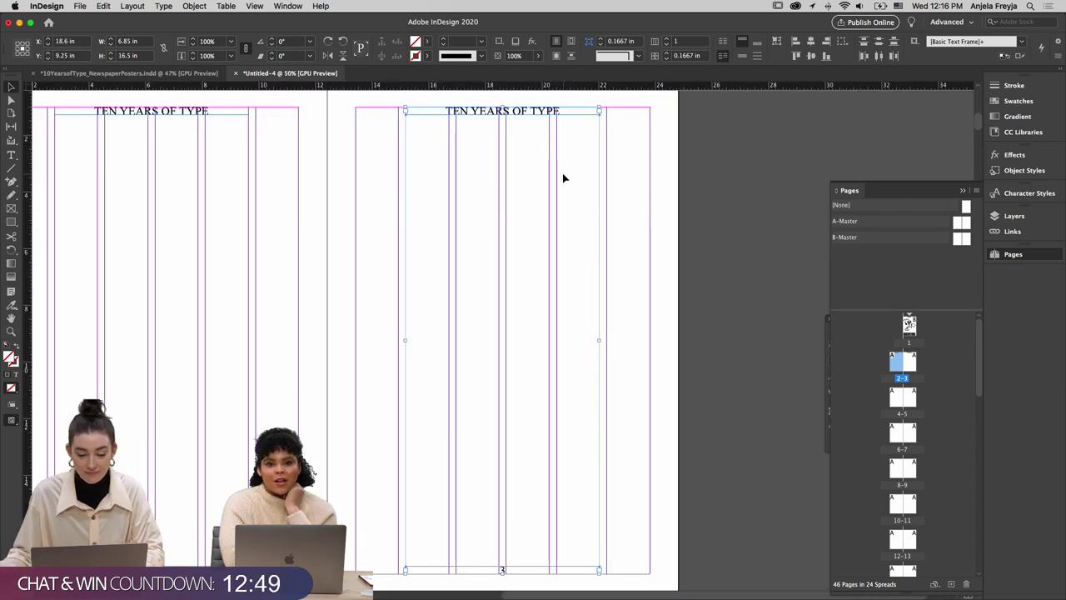
key("shift+super+a")
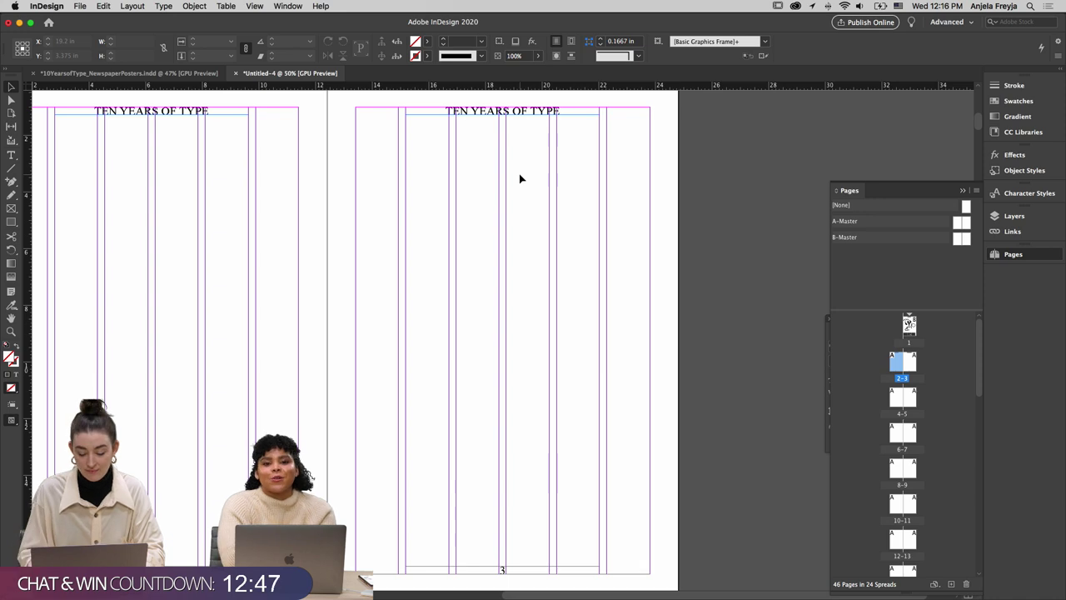
key("w")
key("super+minus")
Switch between page 1 and the 2–3 spread, briefly previewing it without guides
key("w")
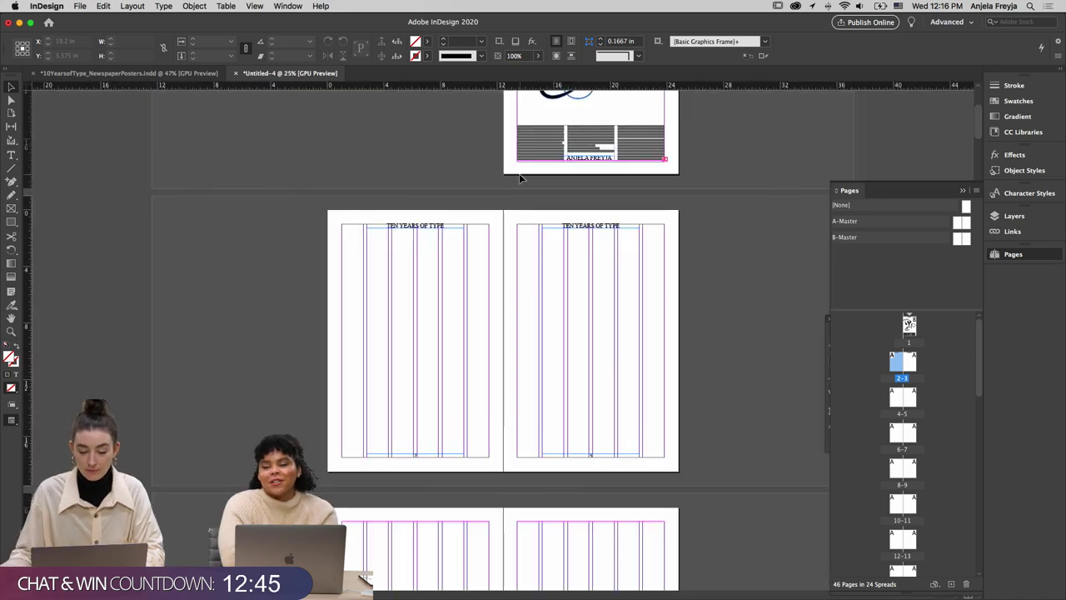
double_click(899, 360)
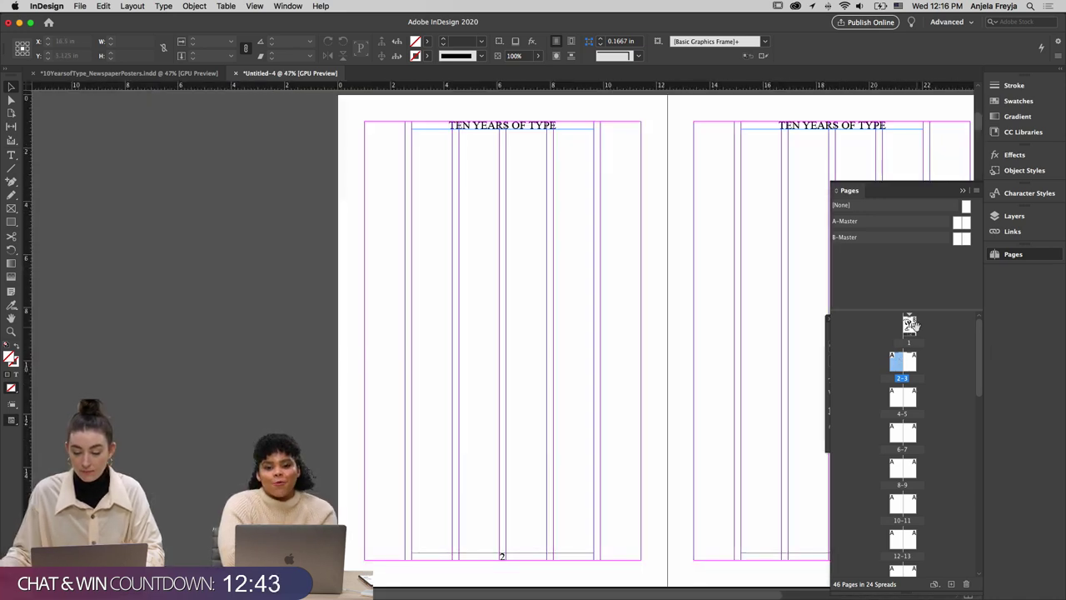
double_click(910, 329)
double_click(896, 364)
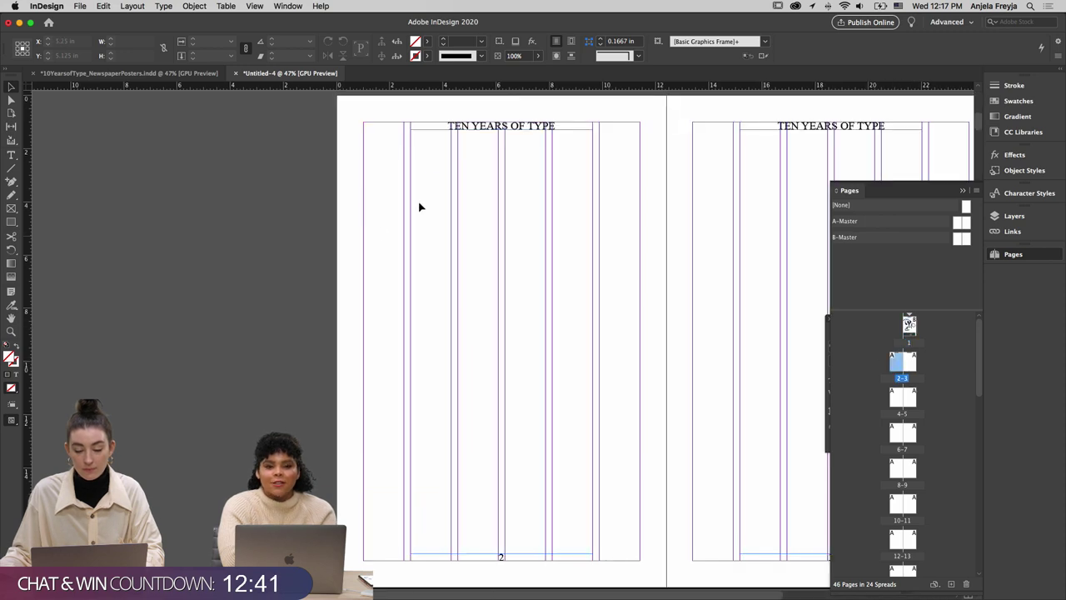
key("w")
key("w")
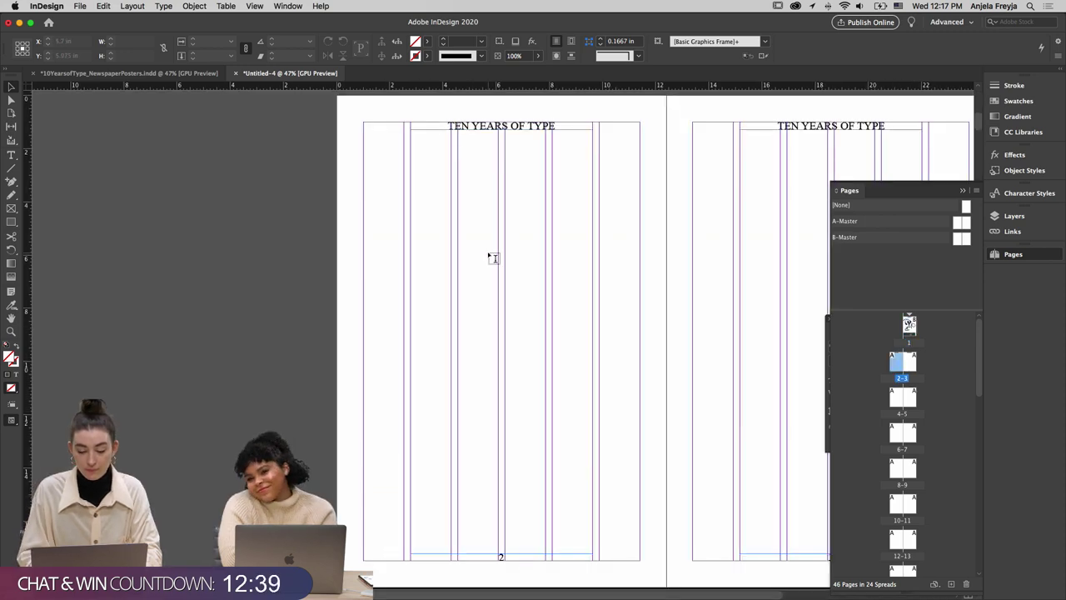
key("t")
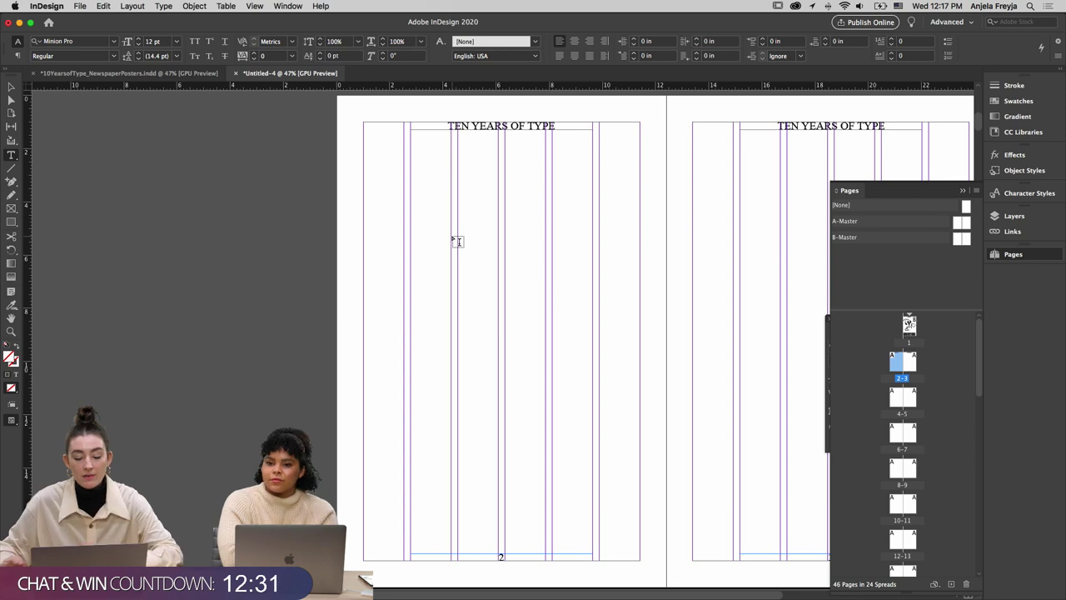
key("v")
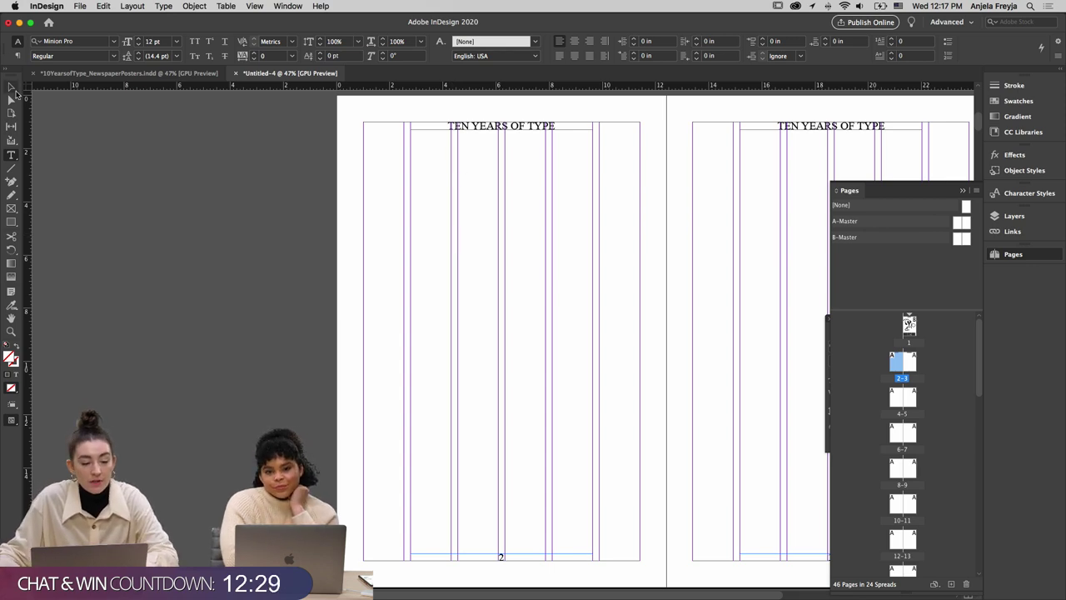
Paste page 1's three-column body text block at the bottom of page 2
double_click(916, 334)
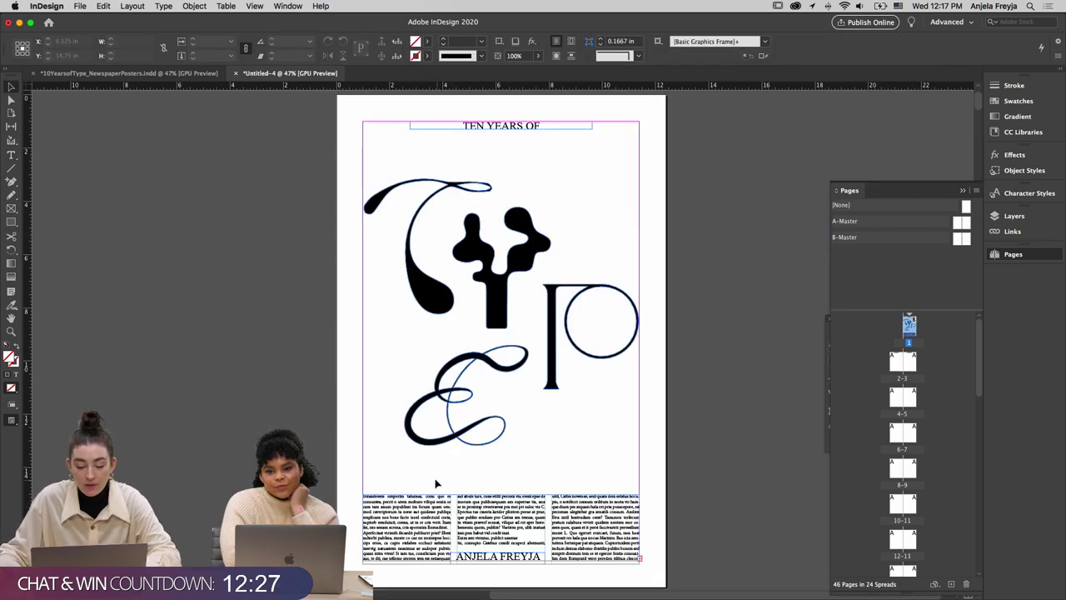
left_click(607, 504)
double_click(901, 365)
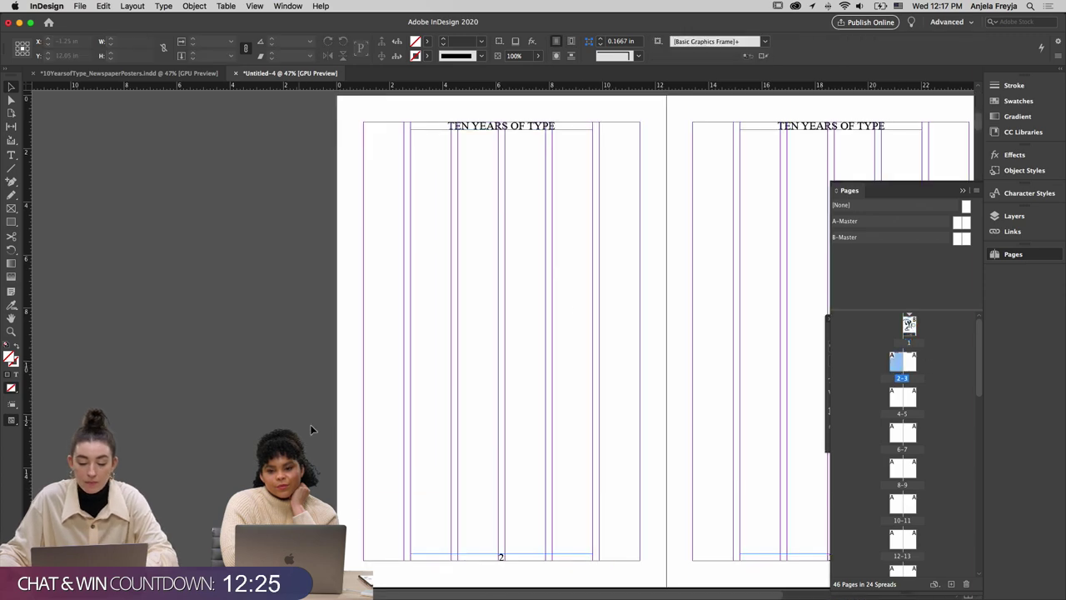
key("super+v")
left_click_drag(578, 366, 571, 525)
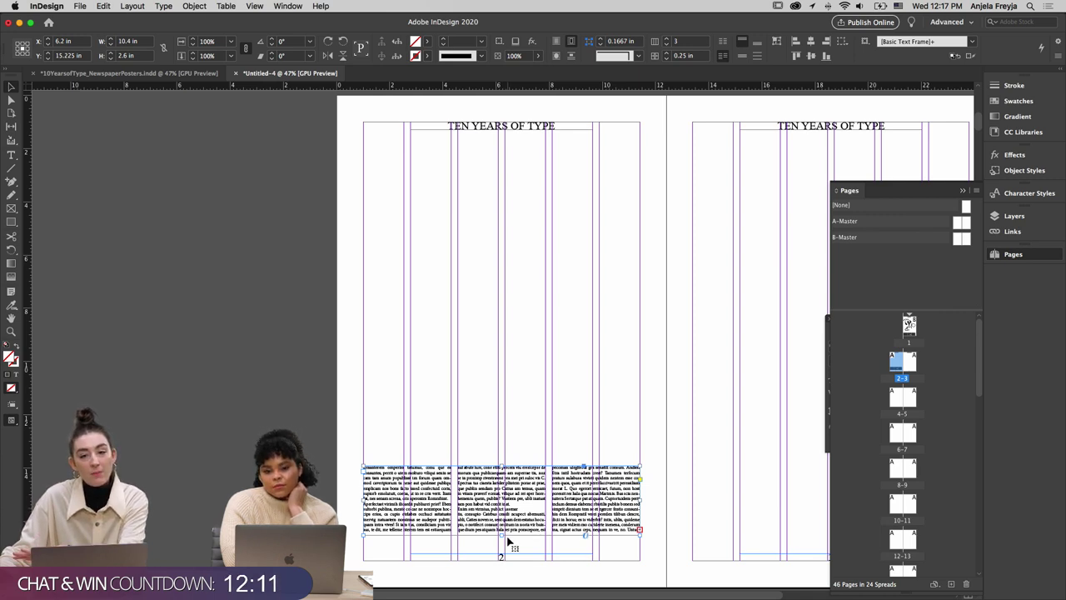
left_click(576, 396)
Draw a headline text frame across page 2 set to Times New Roman Regular, 90 pt
key("t")
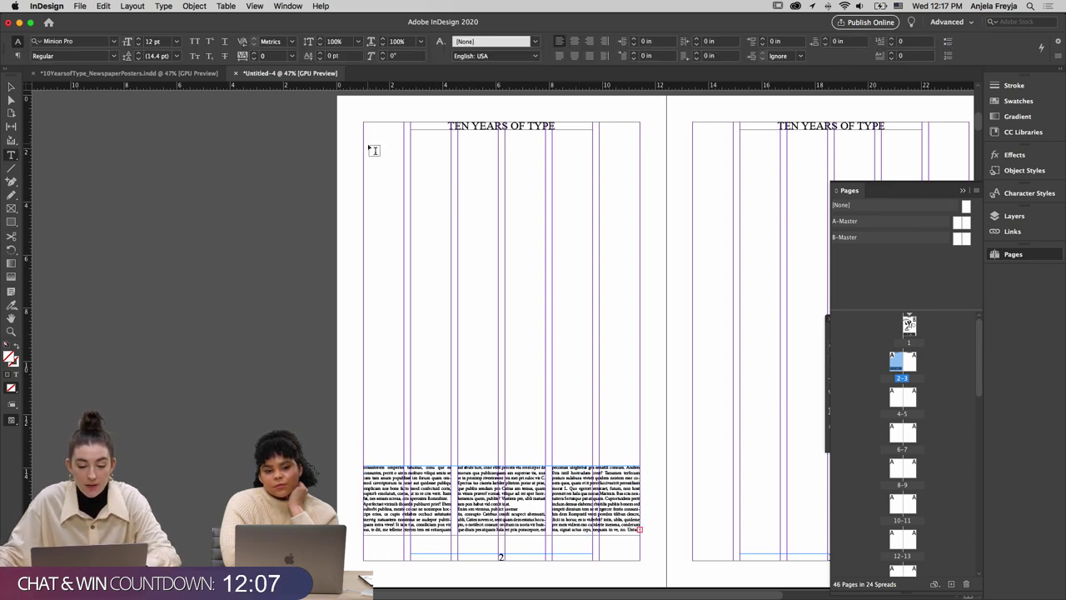
left_click_drag(370, 151, 642, 451)
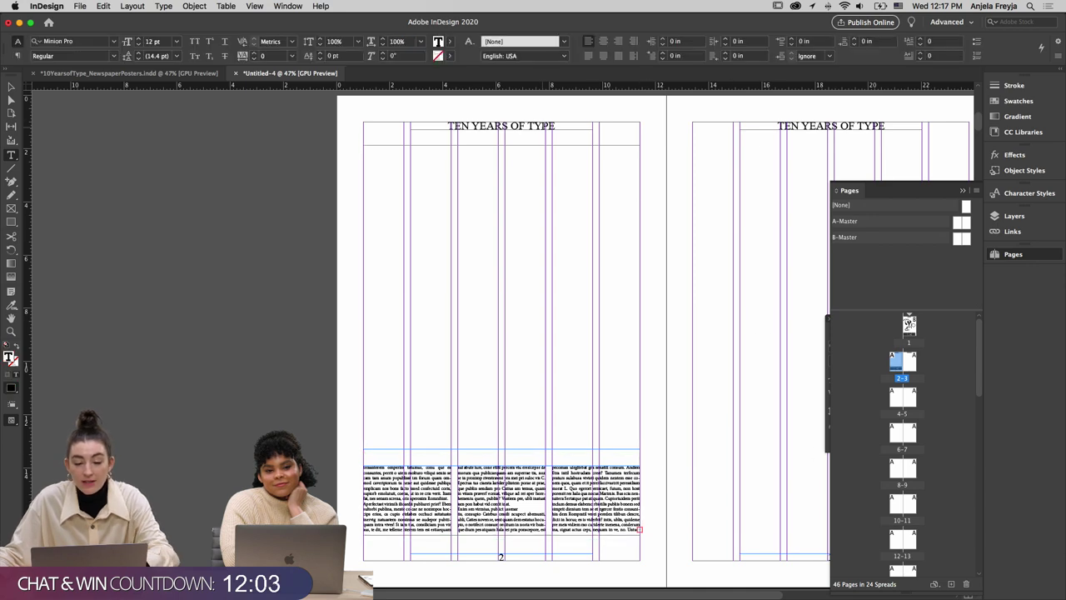
left_click(115, 41)
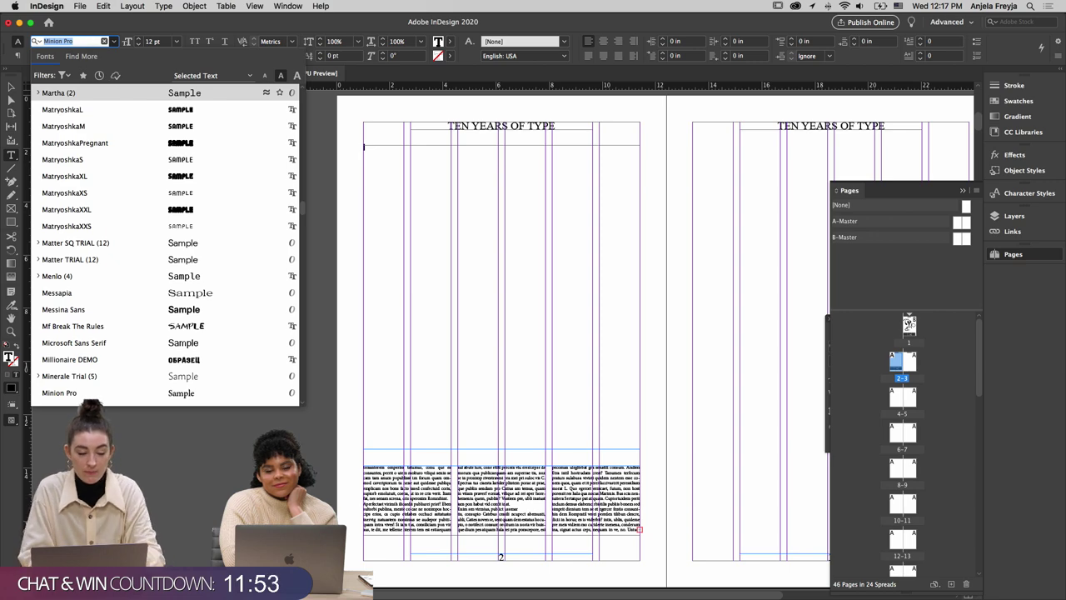
type("TIMES NEW")
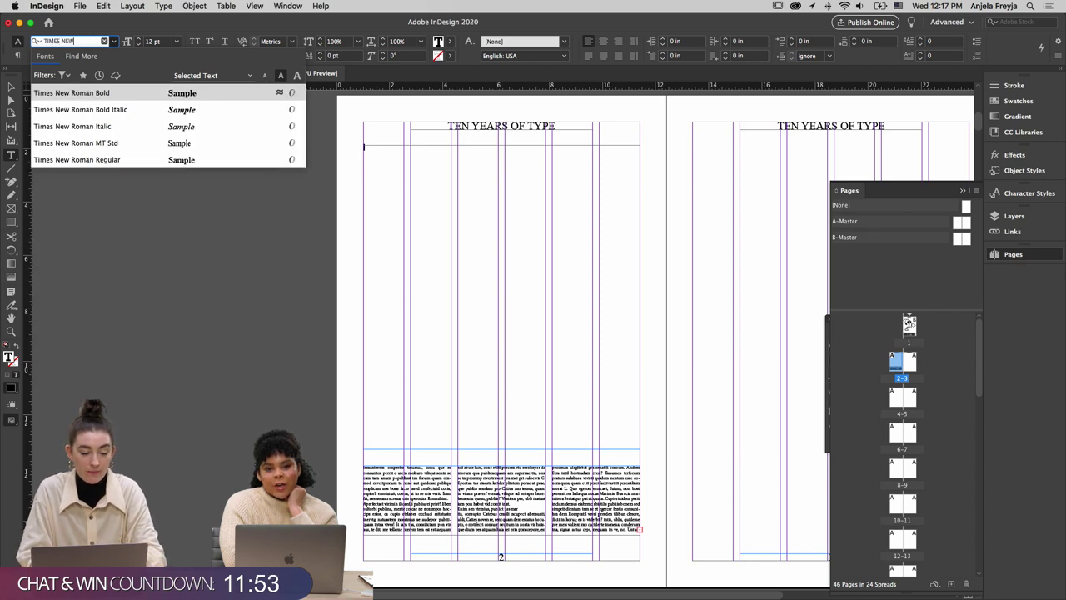
left_click(122, 161)
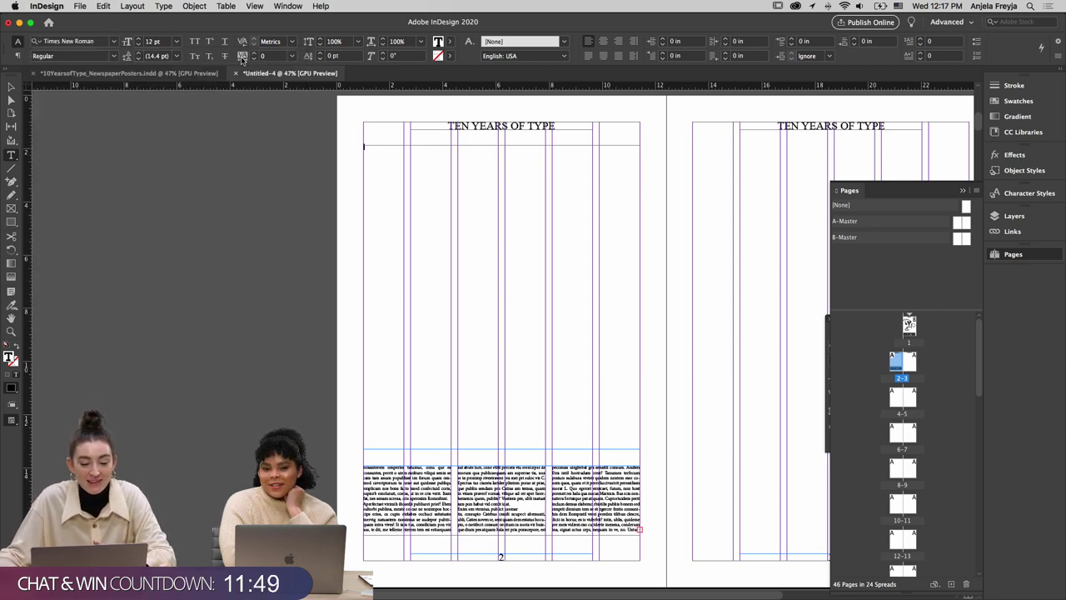
left_click(154, 41)
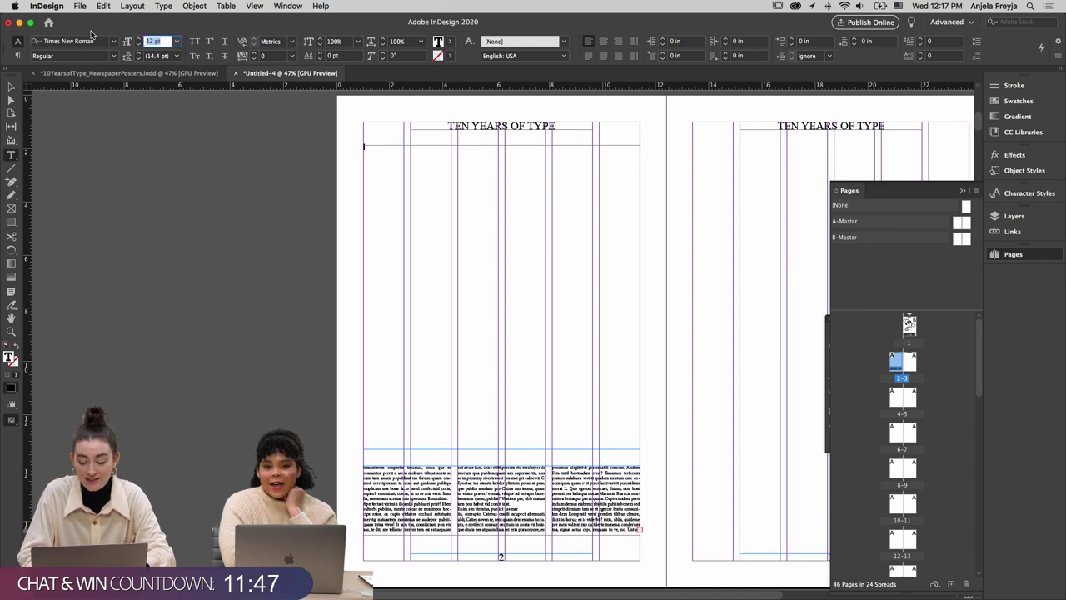
key("Return")
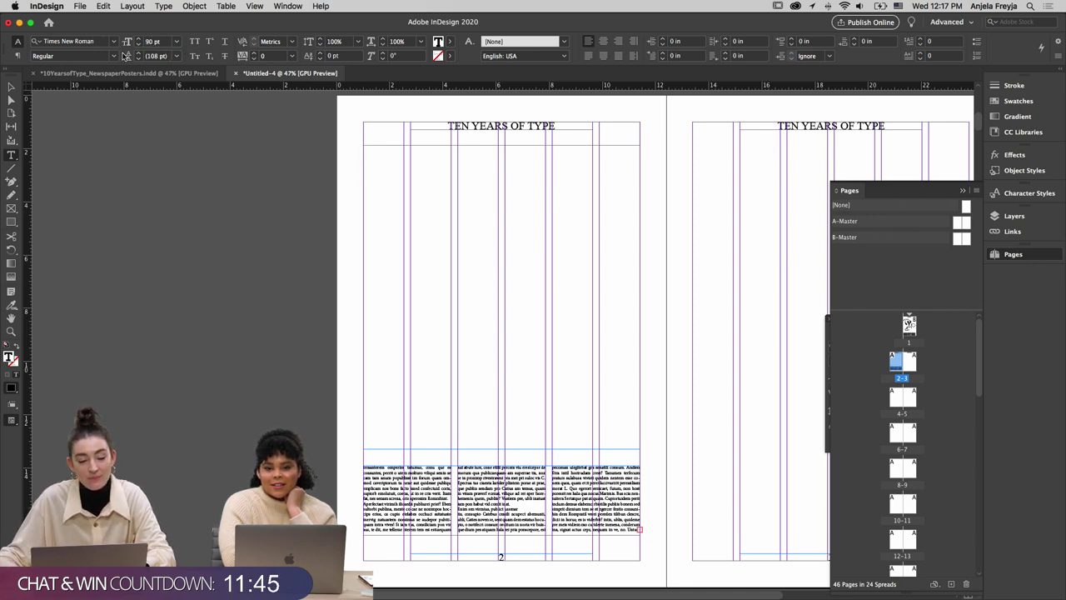
Fill the headline frame with placeholder text and centre-align it
left_click(161, 7)
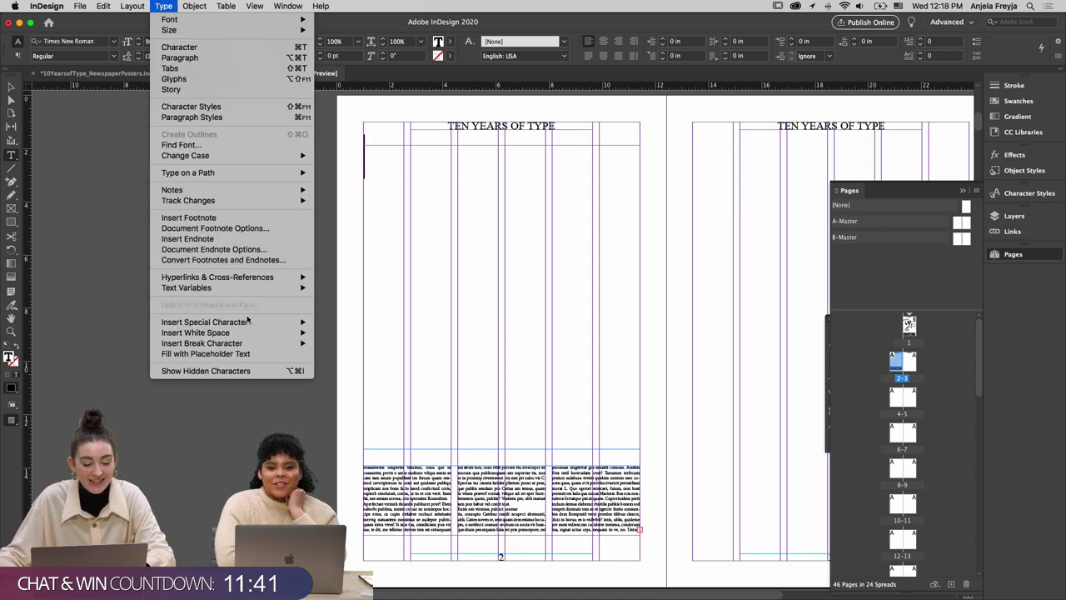
mouse_move(258, 322)
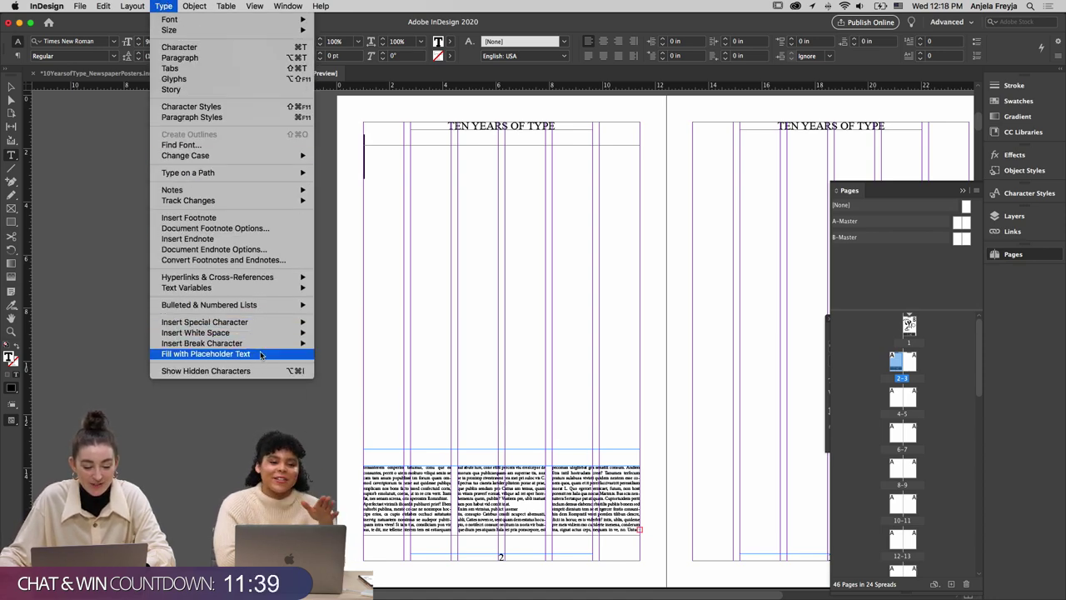
left_click(263, 354)
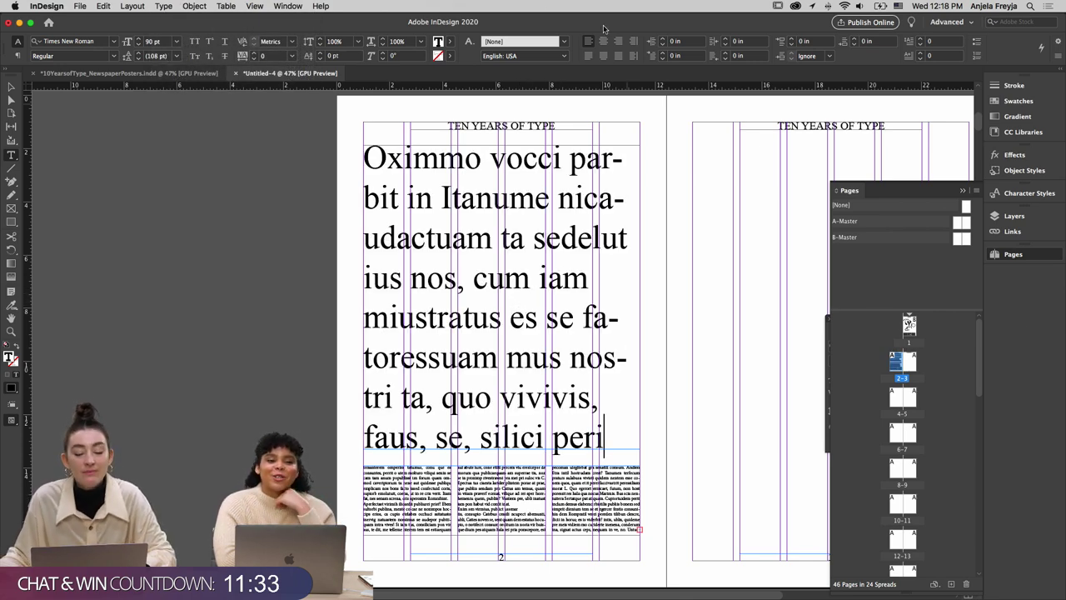
key("super+a")
key("super+shift+c")
Delete the commas after ta, faus and se, and change 'nos, cum' to 'nos. Cum'
left_click(450, 402)
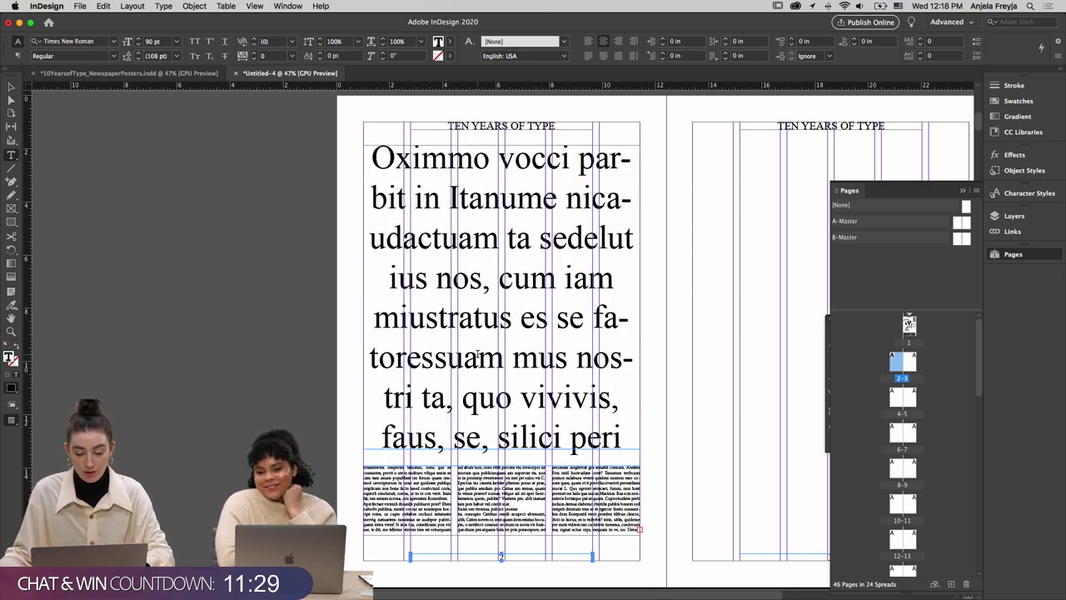
key("BackSpace")
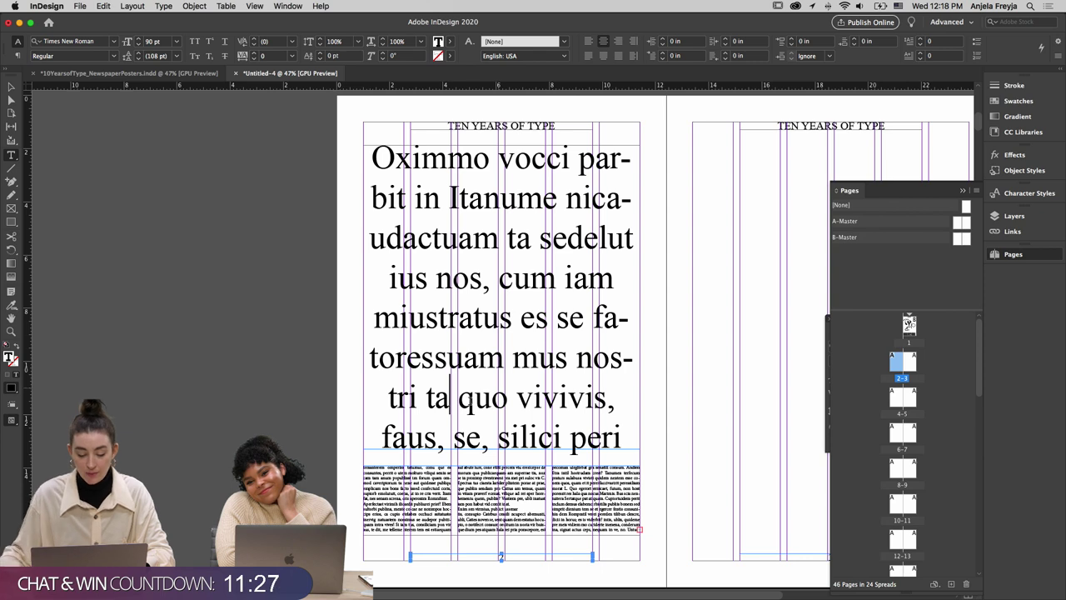
key("BackSpace")
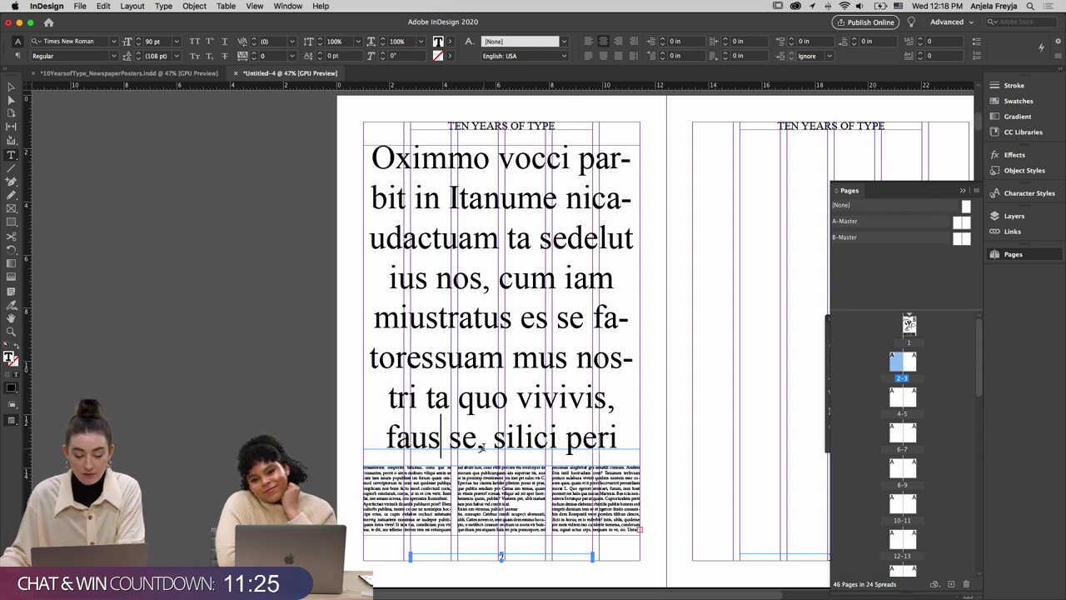
left_click(488, 448)
key("BackSpace")
double_click(487, 282)
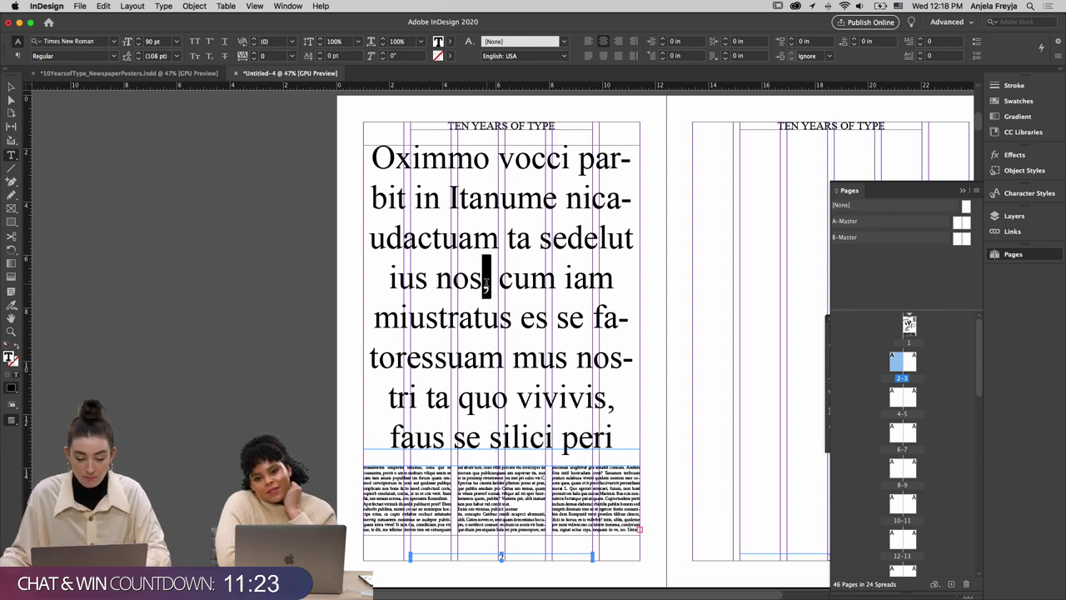
type(".")
left_click_drag(499, 278, 512, 278)
key("Right")
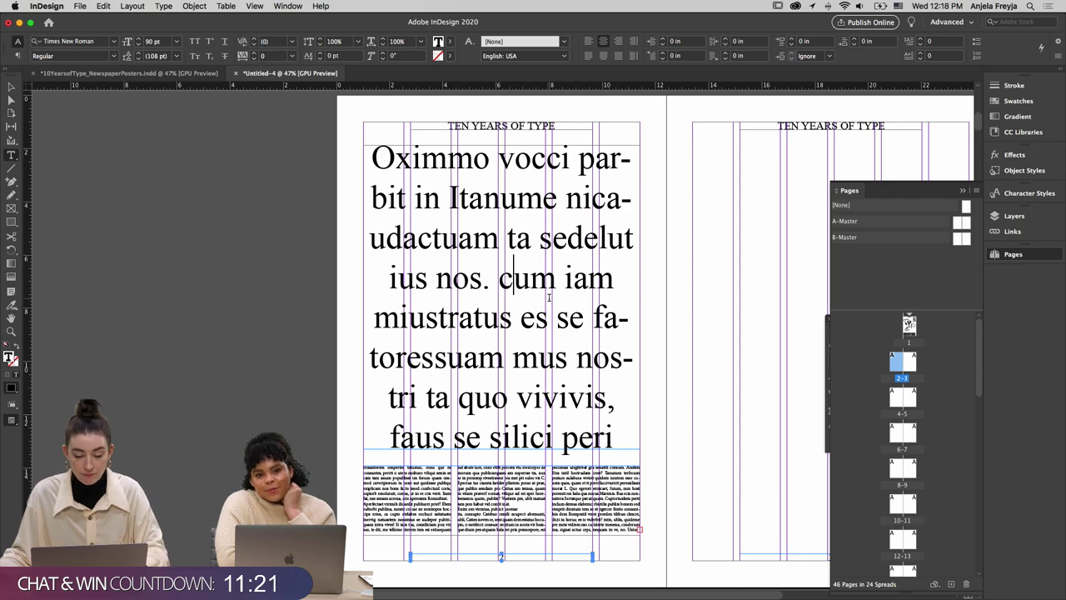
key("BackSpace")
type("C")
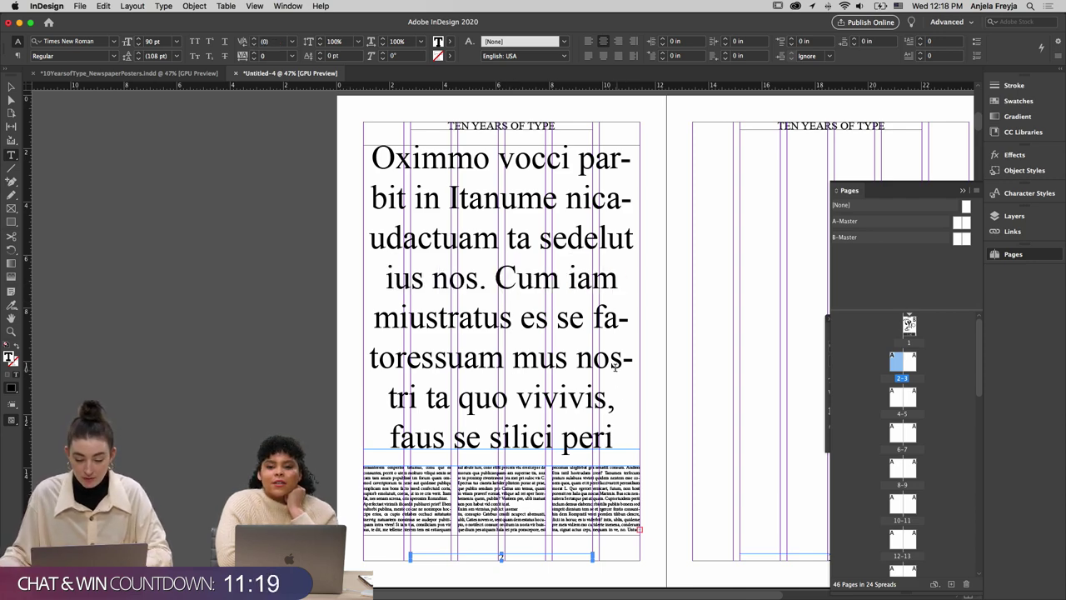
key("cmd+a")
Uncheck Hyphenate in the headline's Hyphenation settings, then select the headline frame
left_click(1059, 60)
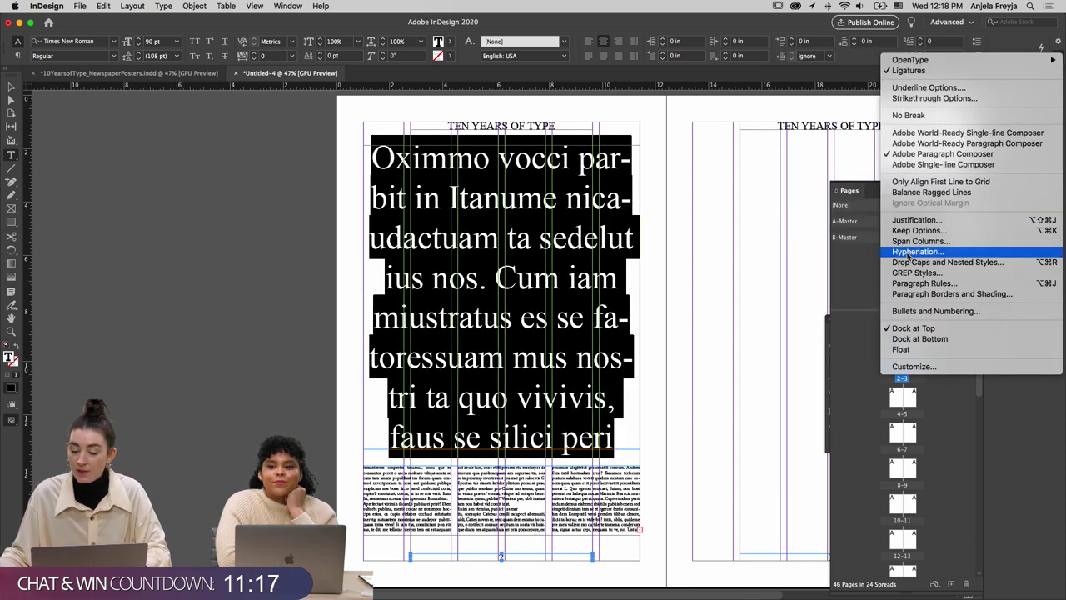
left_click(916, 251)
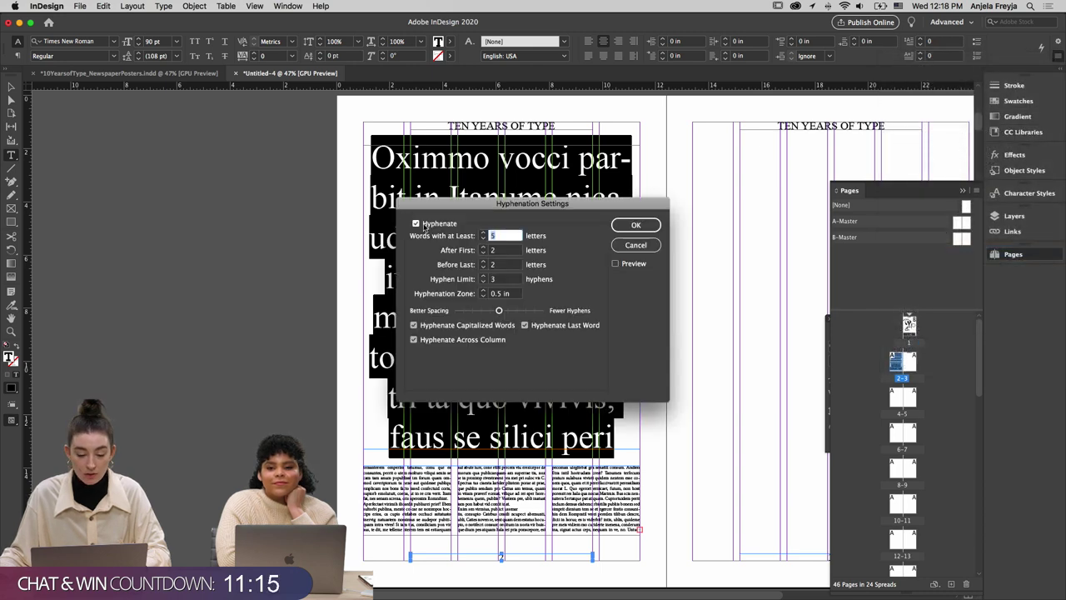
left_click(424, 226)
left_click(621, 225)
left_click(572, 169)
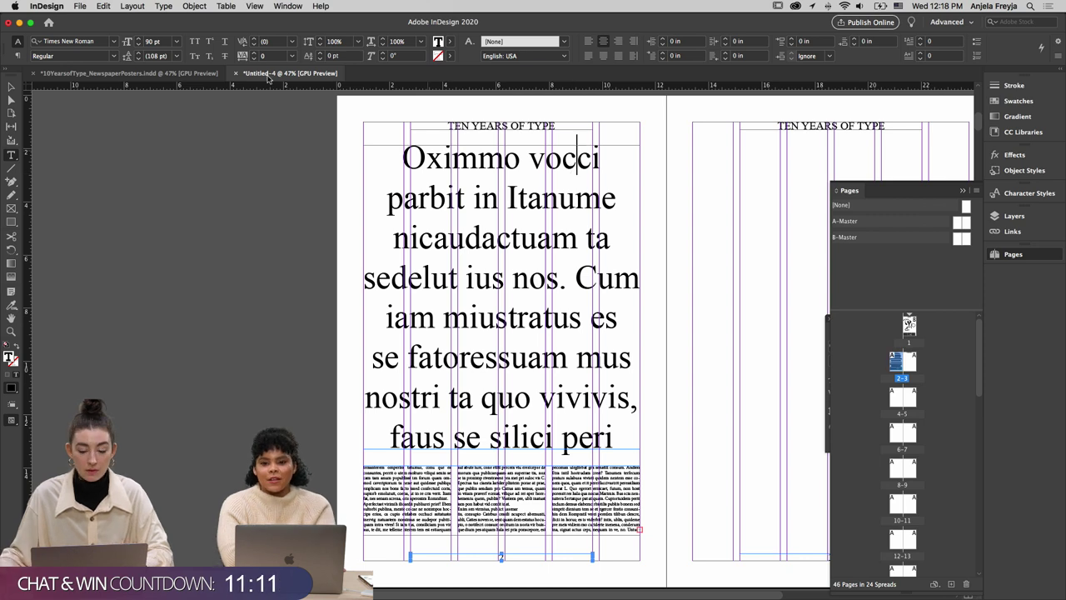
left_click(11, 86)
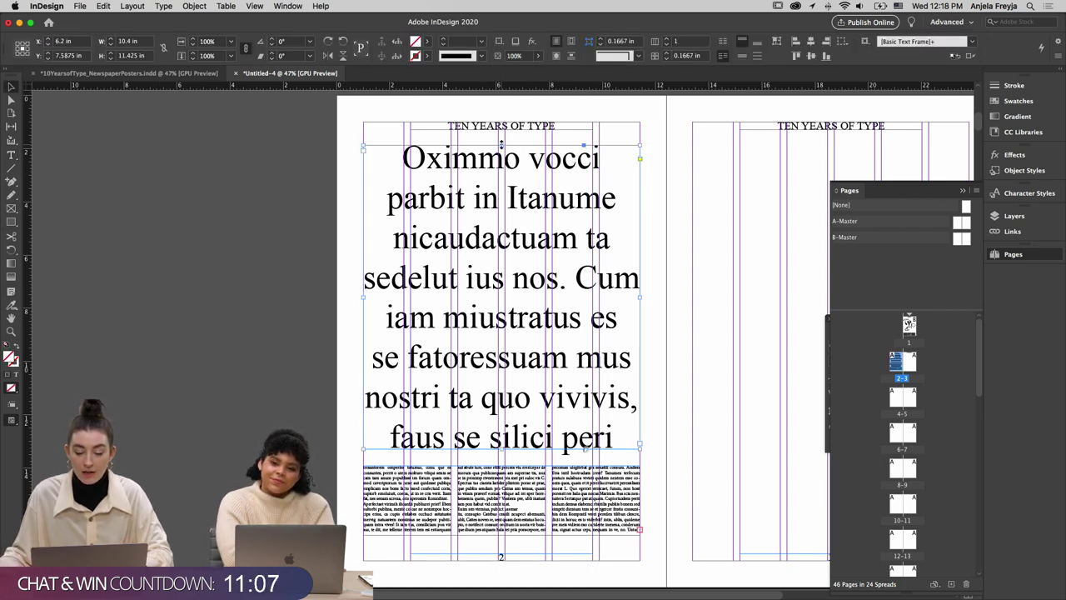
left_click_drag(503, 146, 501, 146)
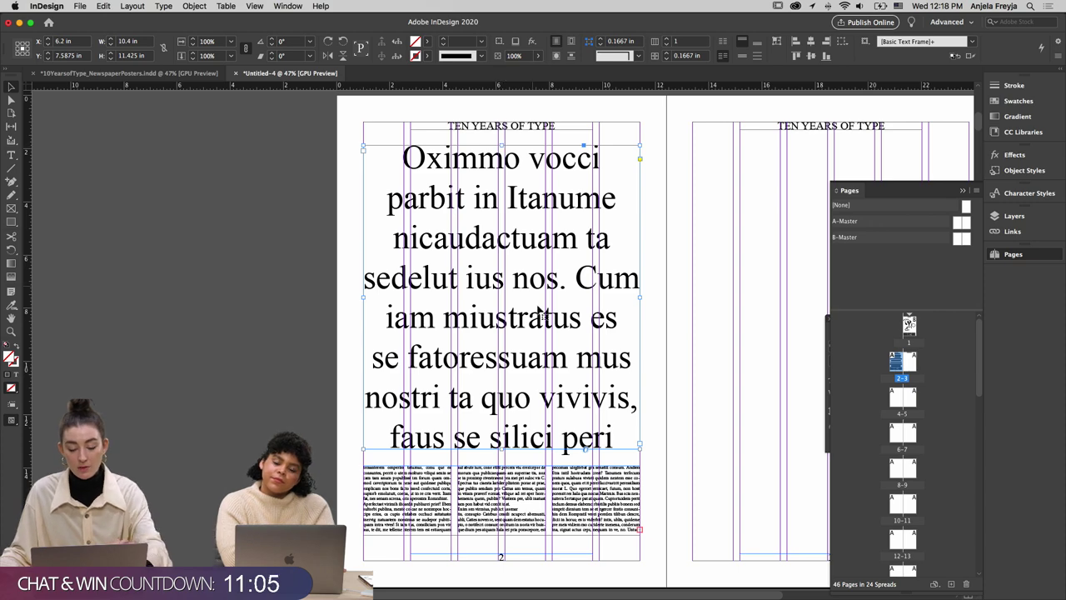
Try a [Black]-filled rectangle frame under the page 2 heading, then delete it
scroll(547, 309, "up", 3)
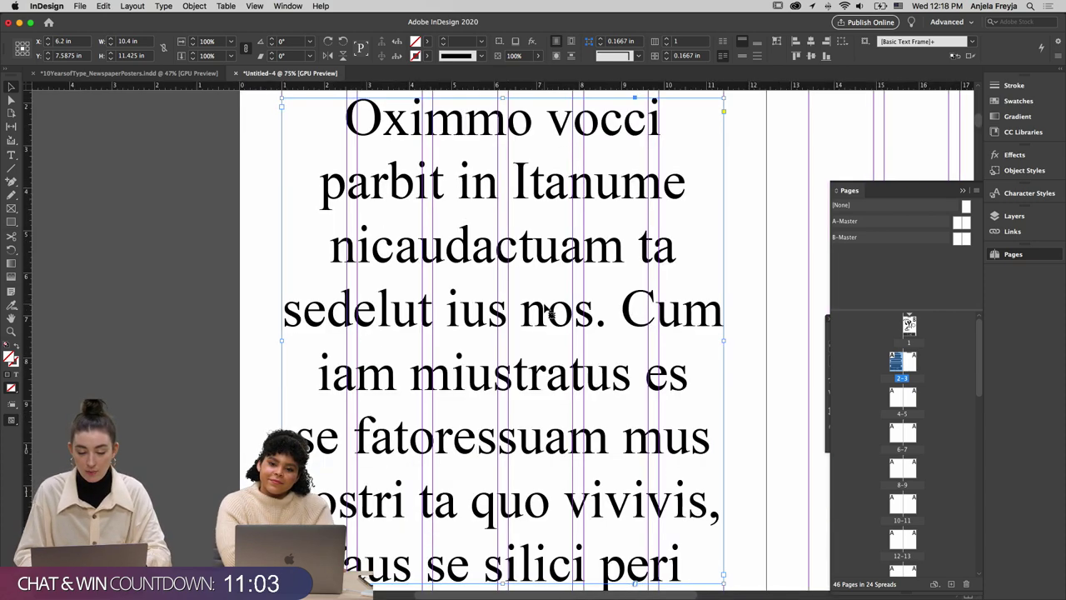
scroll(620, 353, "up", 10)
scroll(621, 354, "down", 6)
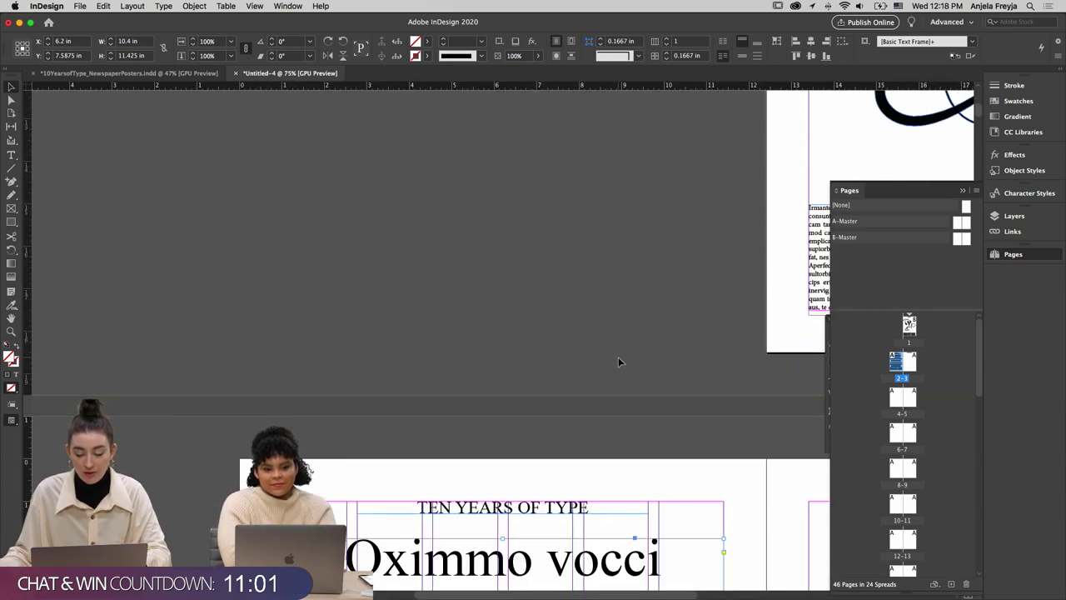
right_click(12, 208)
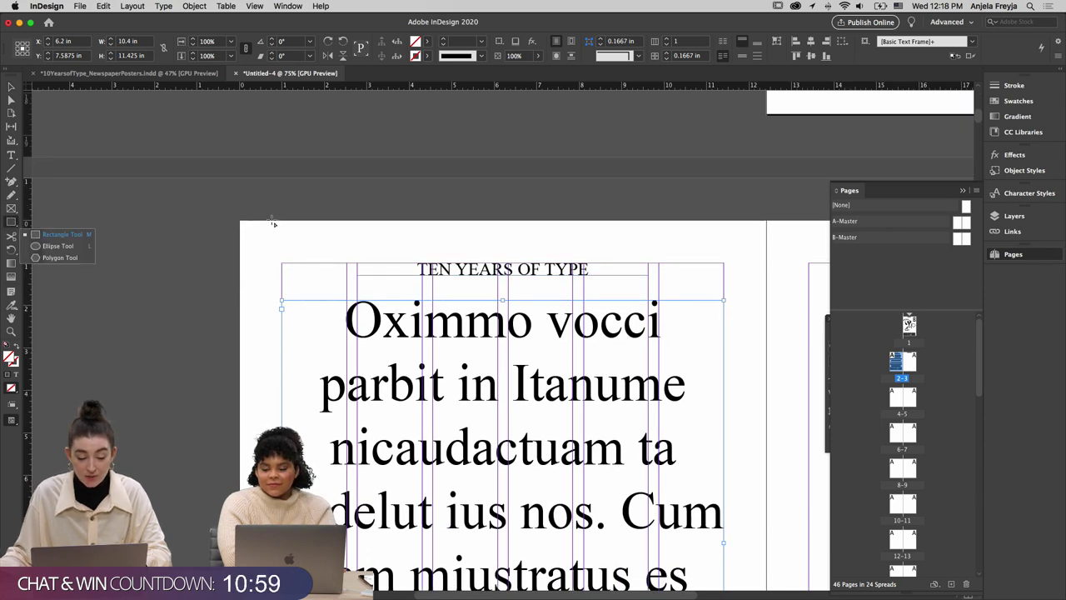
left_click(46, 233)
left_click_drag(271, 221, 395, 265)
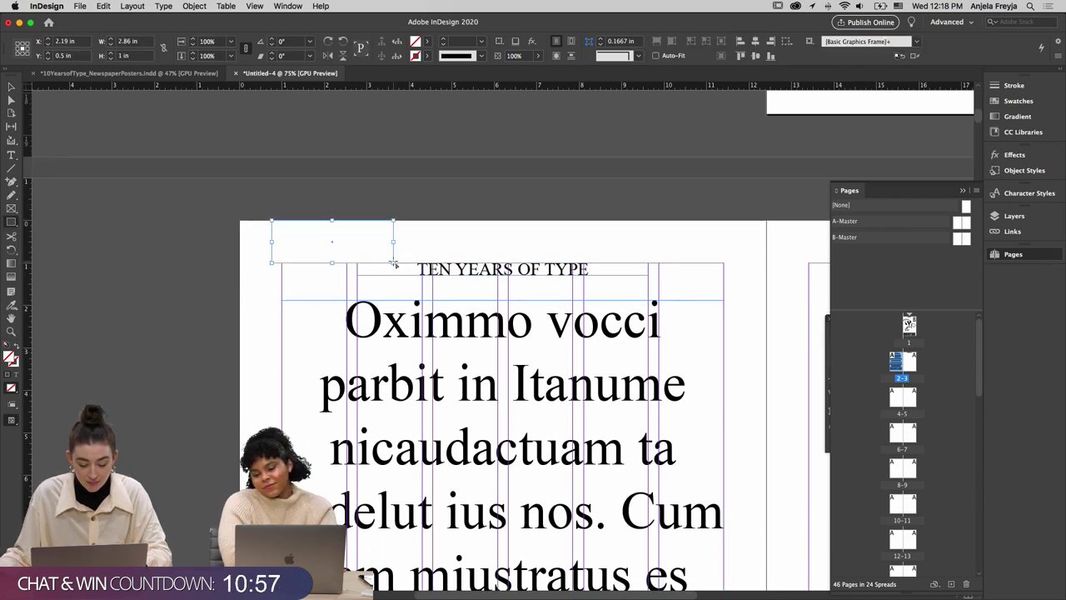
key("v")
left_click(427, 42)
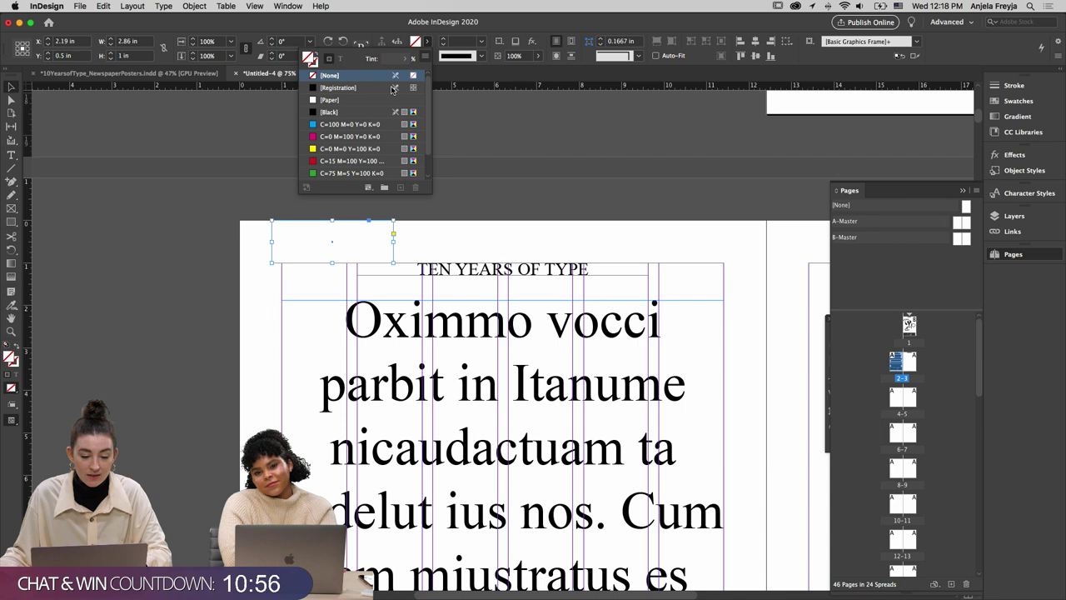
left_click(330, 112)
key("Escape")
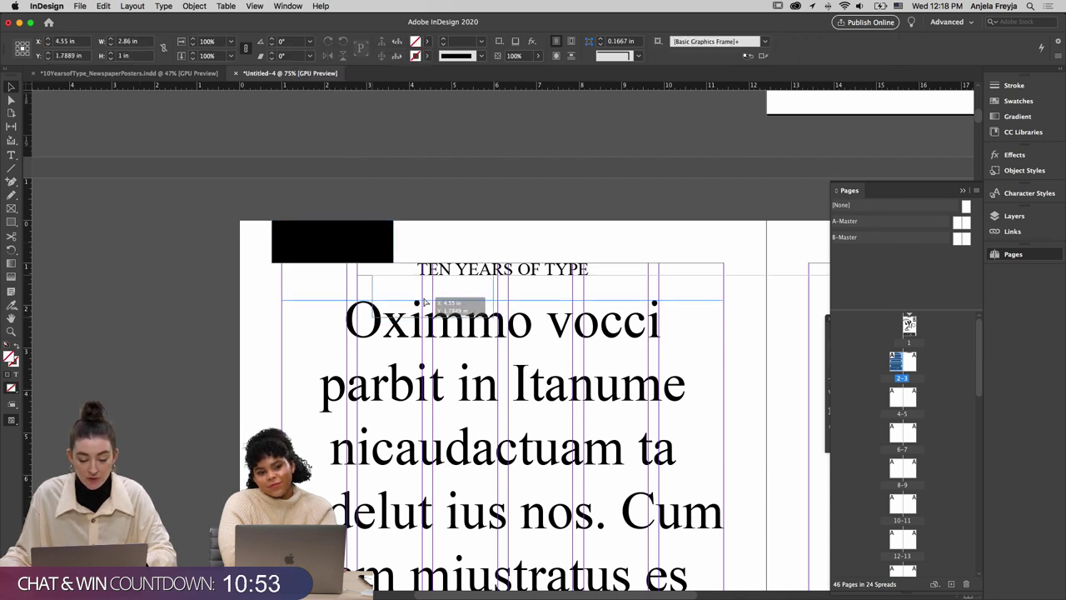
left_click_drag(425, 302, 434, 302)
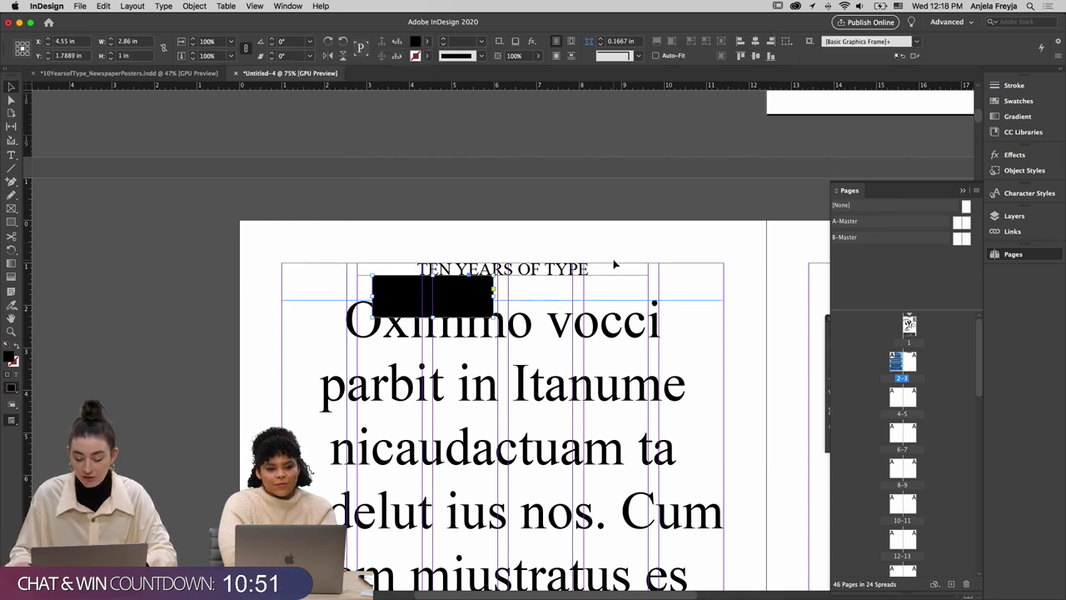
key("Delete")
Switch between the B-Master and A-Master spreads and zoom out to 50%
double_click(955, 239)
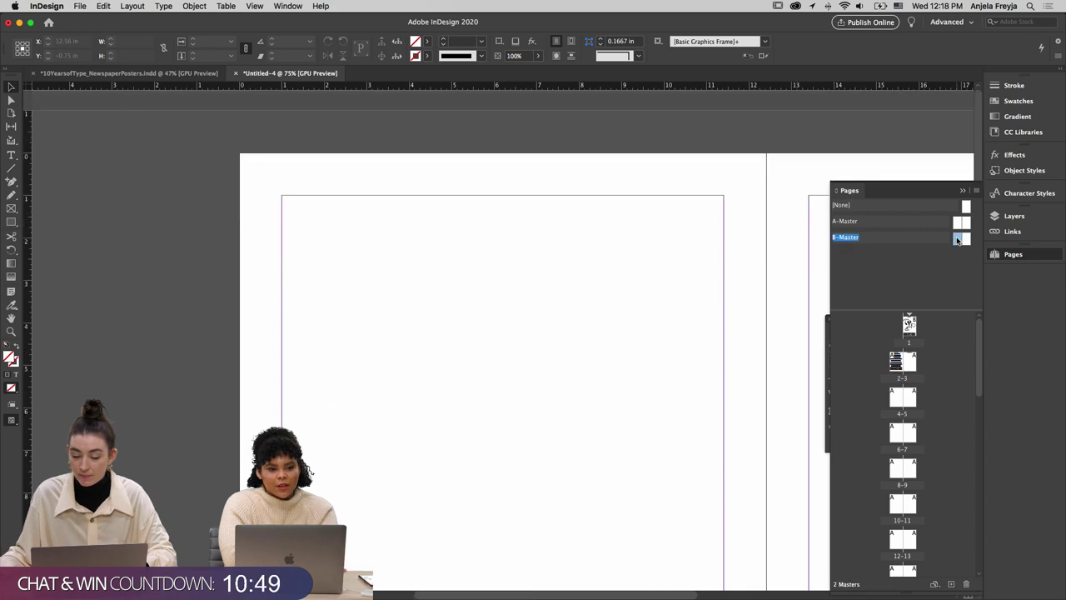
double_click(957, 223)
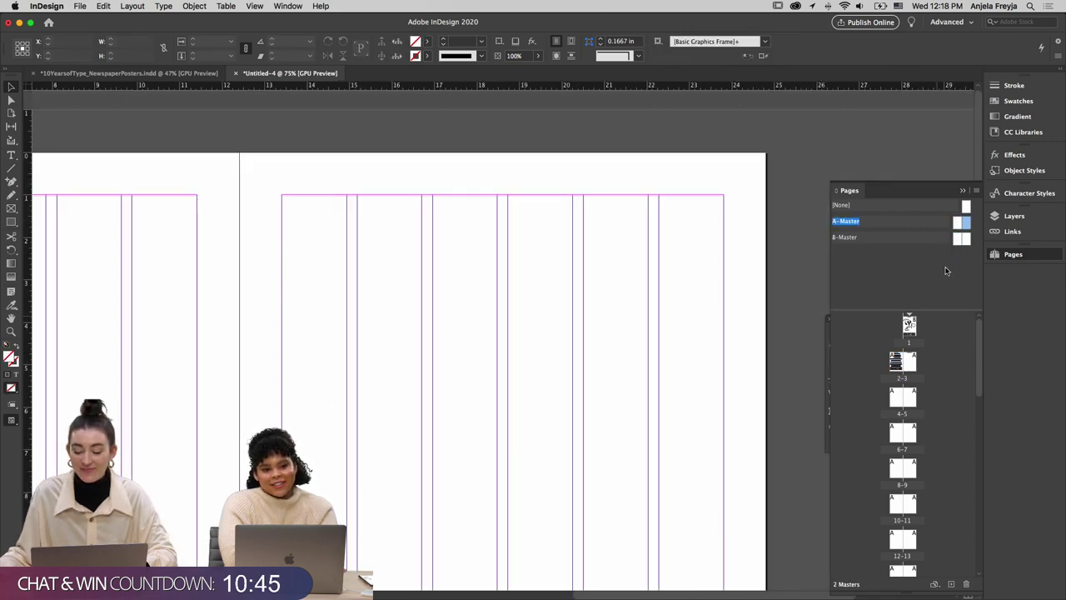
double_click(964, 241)
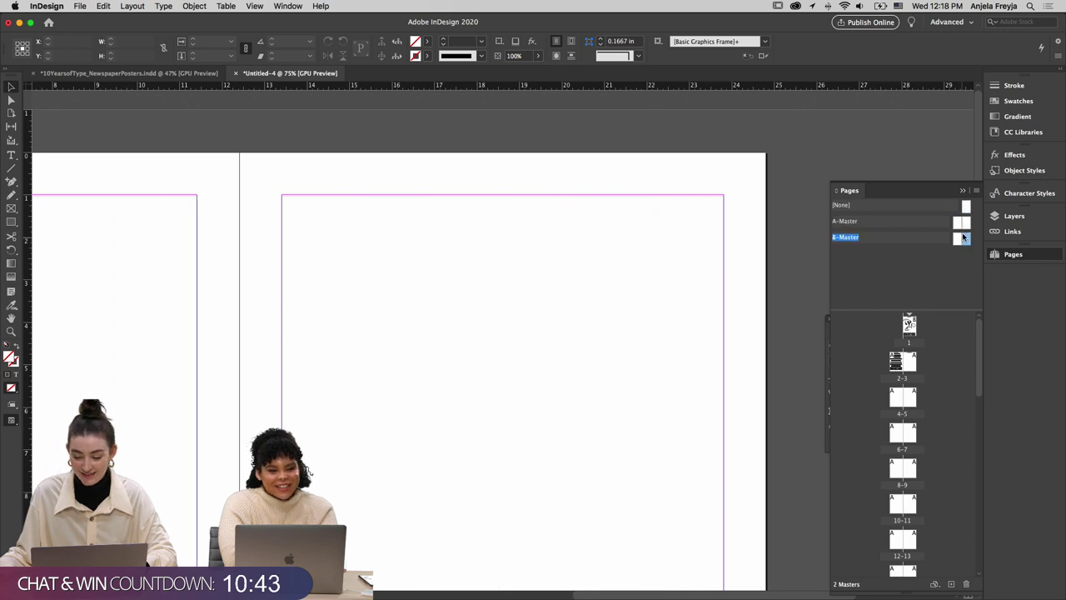
double_click(965, 225)
key("super+minus")
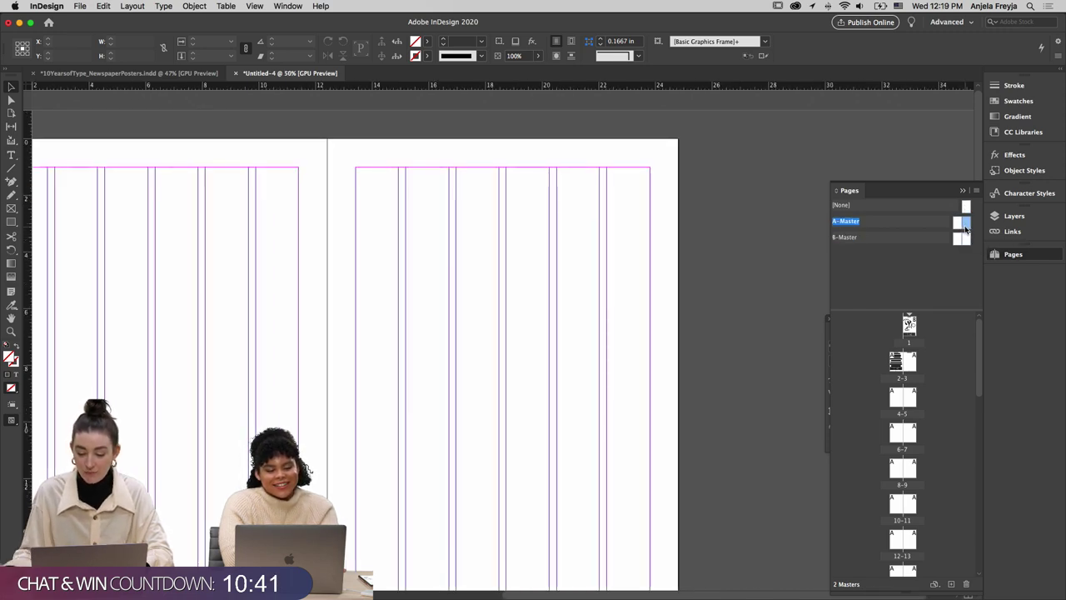
Go to the pages 2–3 spread and select both header frames, then all frames
double_click(900, 356)
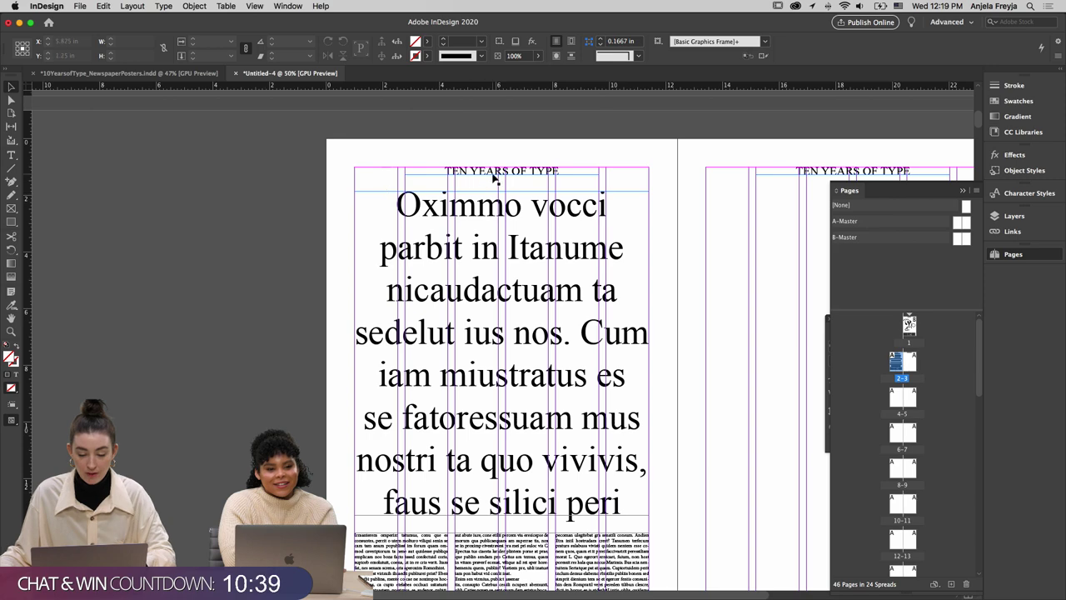
left_click(406, 171)
left_click(850, 175, "shift")
scroll(731, 452, "down", 3)
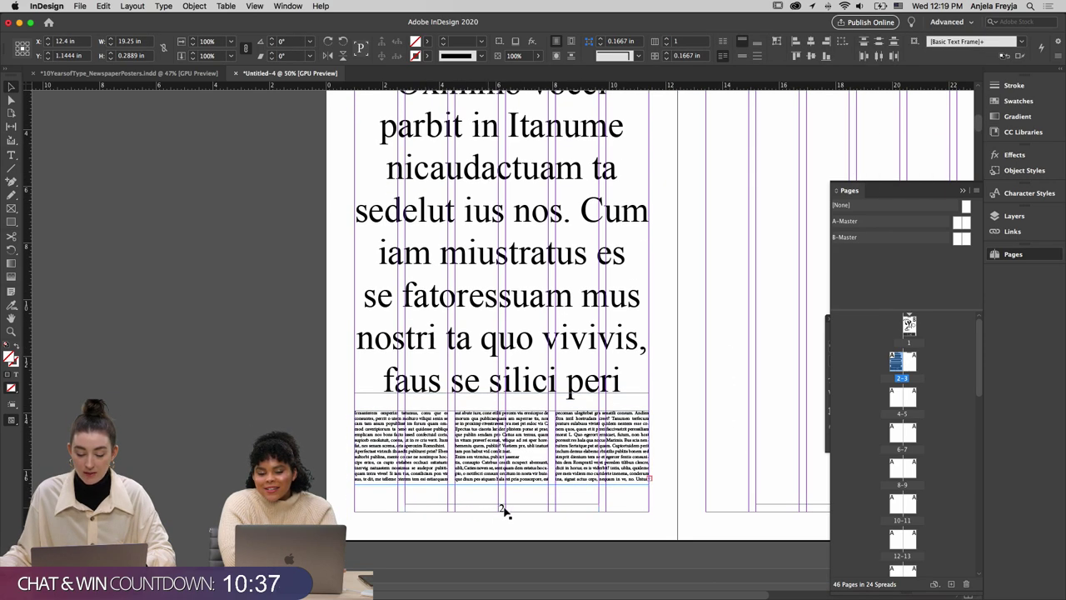
key("super+a")
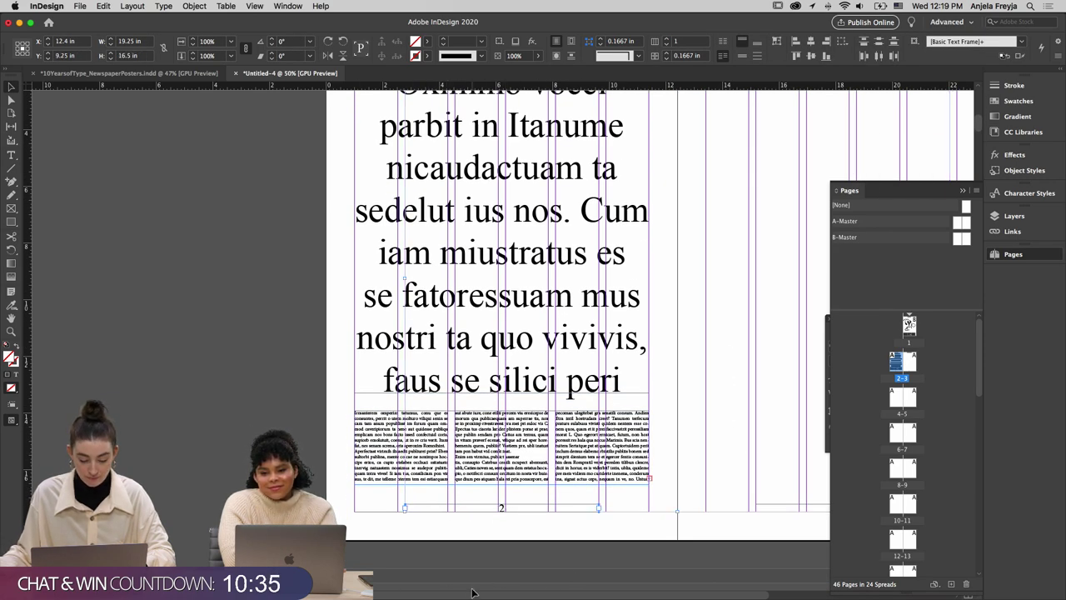
On A-Master, move the header and page-number frames up the page
scroll(472, 593, "right", 5)
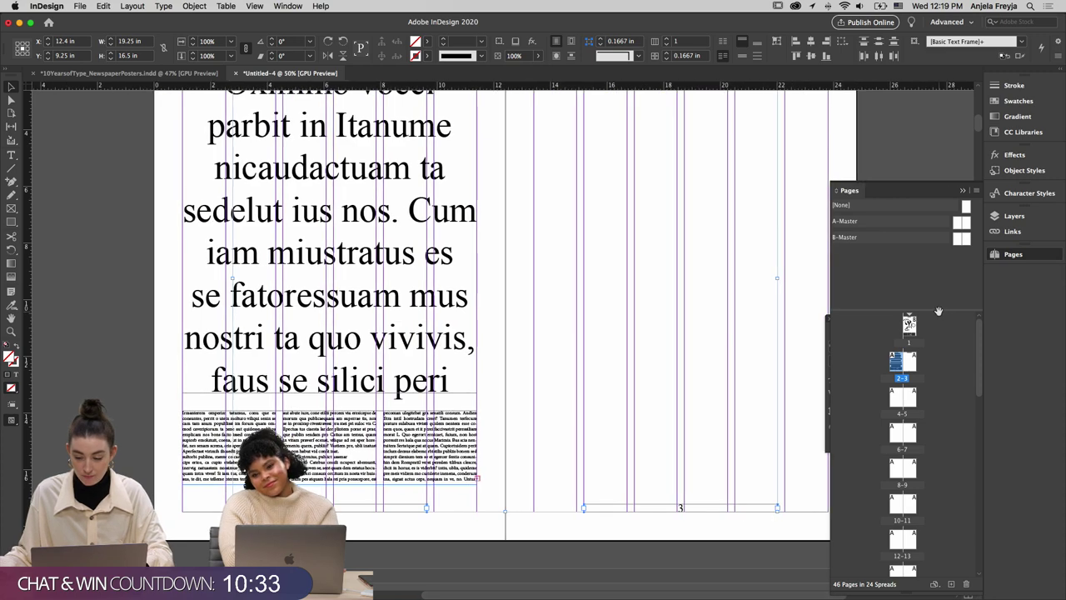
double_click(970, 227)
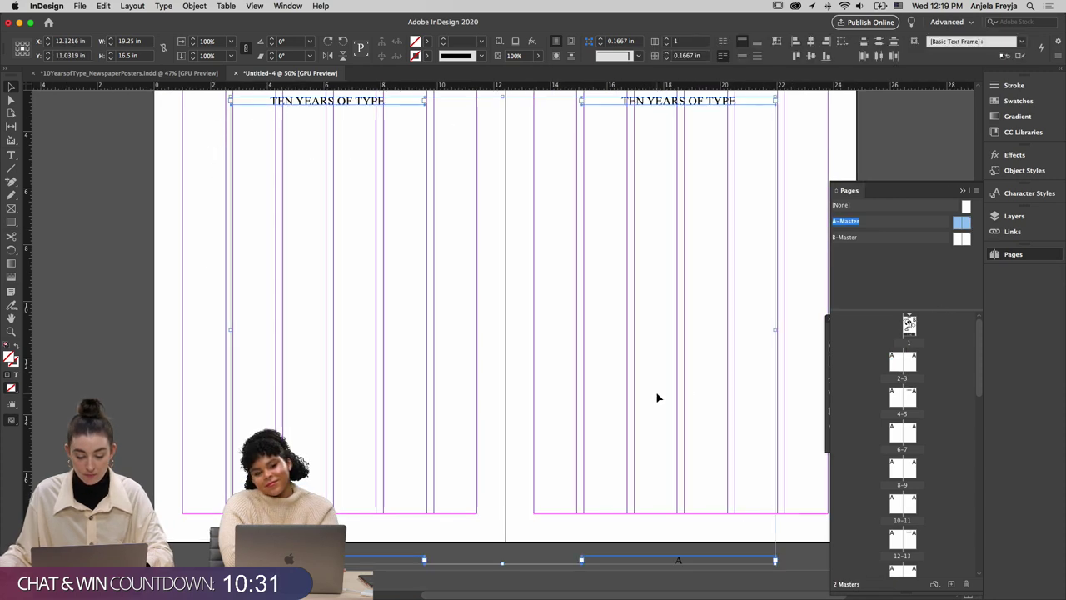
scroll(517, 275, "up", 3)
left_click_drag(343, 195, 362, 146)
left_click(588, 130)
key("super+minus")
key("super+minus")
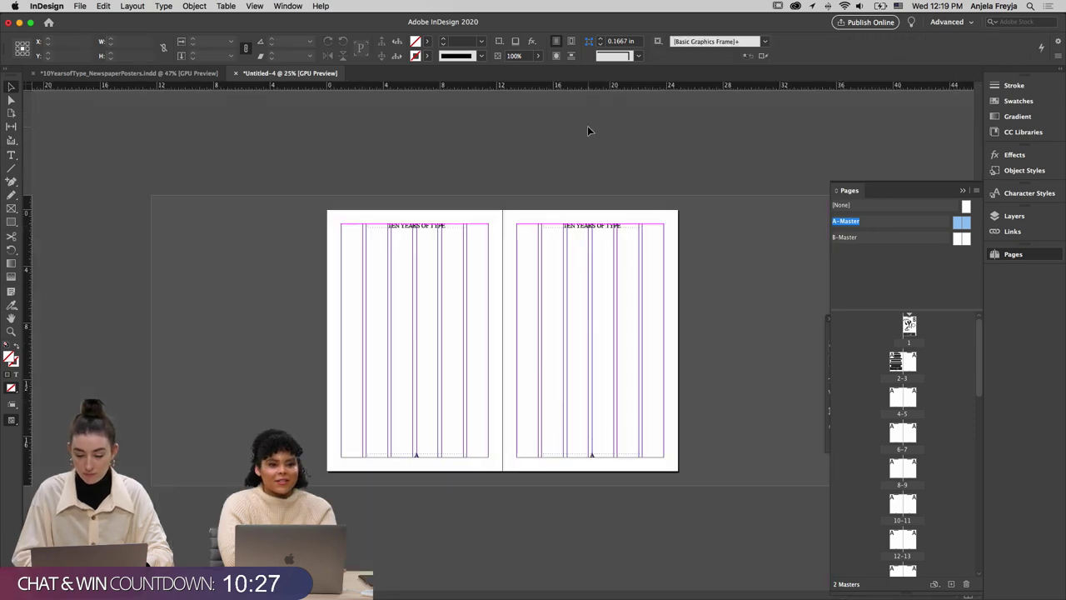
Select the frames on both master pages and set the left text frame on the bottom margin
left_click_drag(584, 171, 660, 487)
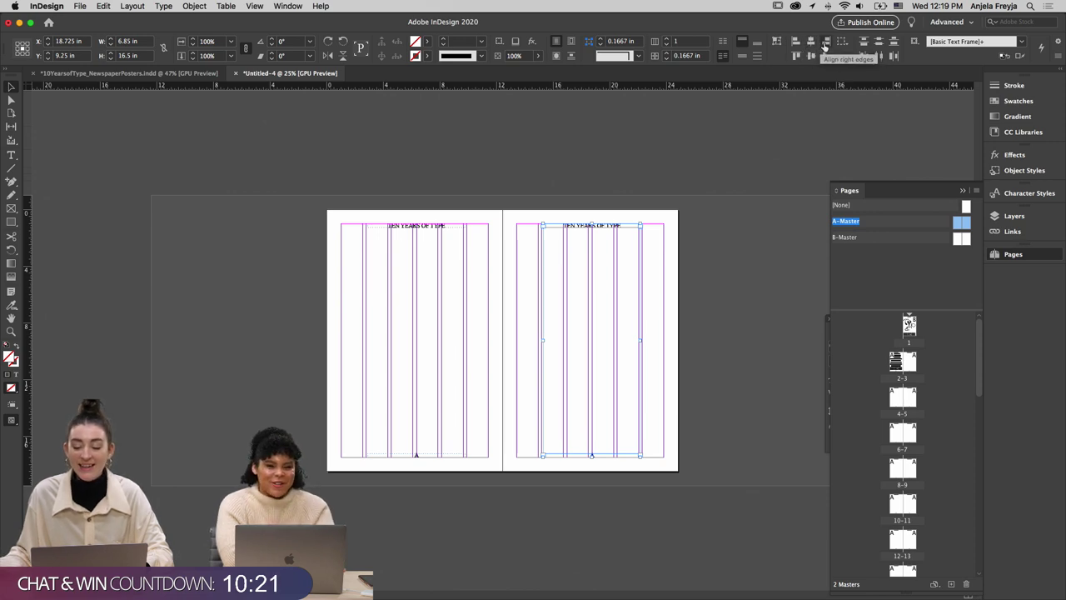
left_click_drag(388, 196, 428, 537)
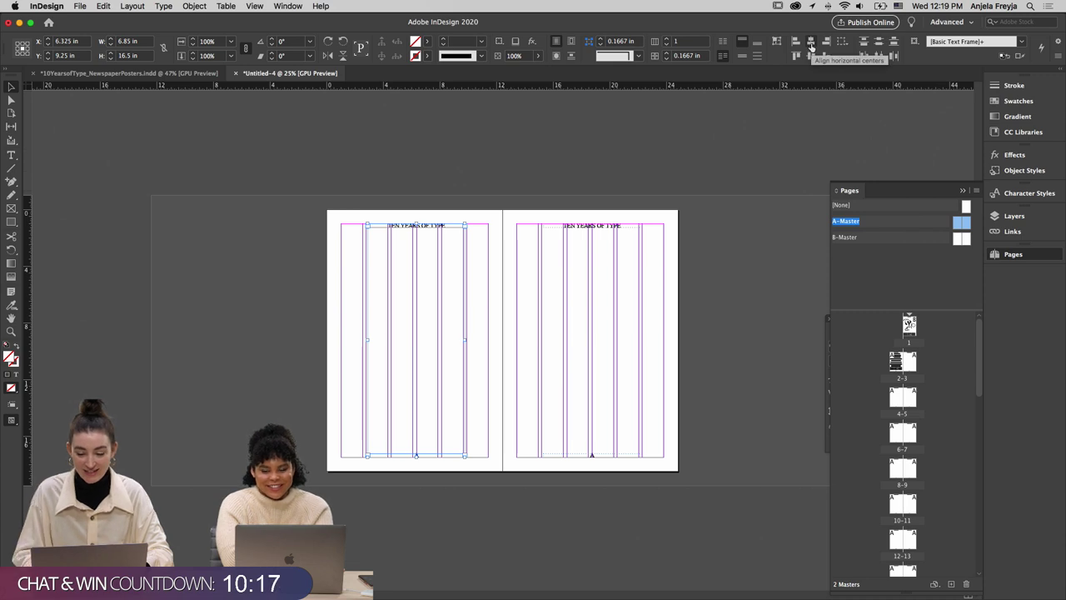
key("super+equal")
key("super+equal")
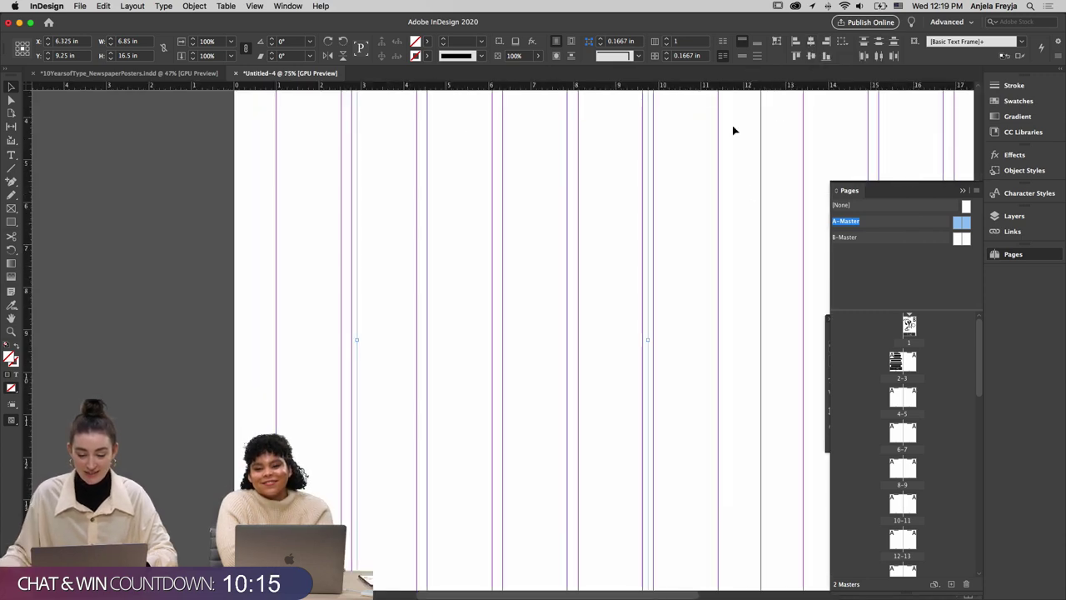
scroll(733, 130, "up", 5)
left_click_drag(540, 202, 537, 203)
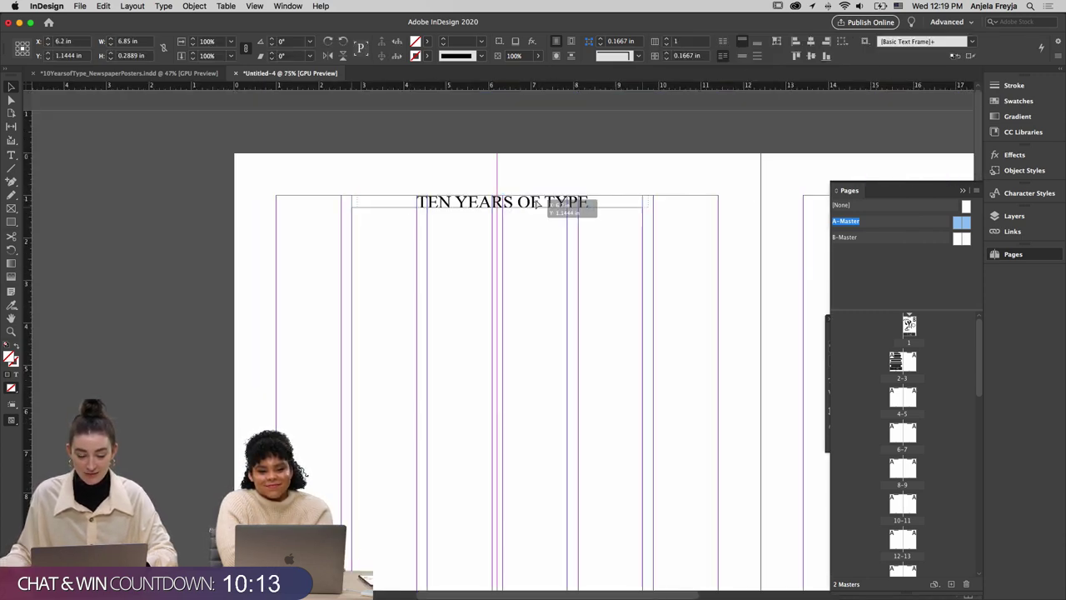
scroll(550, 278, "down", 5)
mouse_move(506, 479)
left_mouse_down()
mouse_move(519, 483)
mouse_move(500, 479)
left_mouse_up()
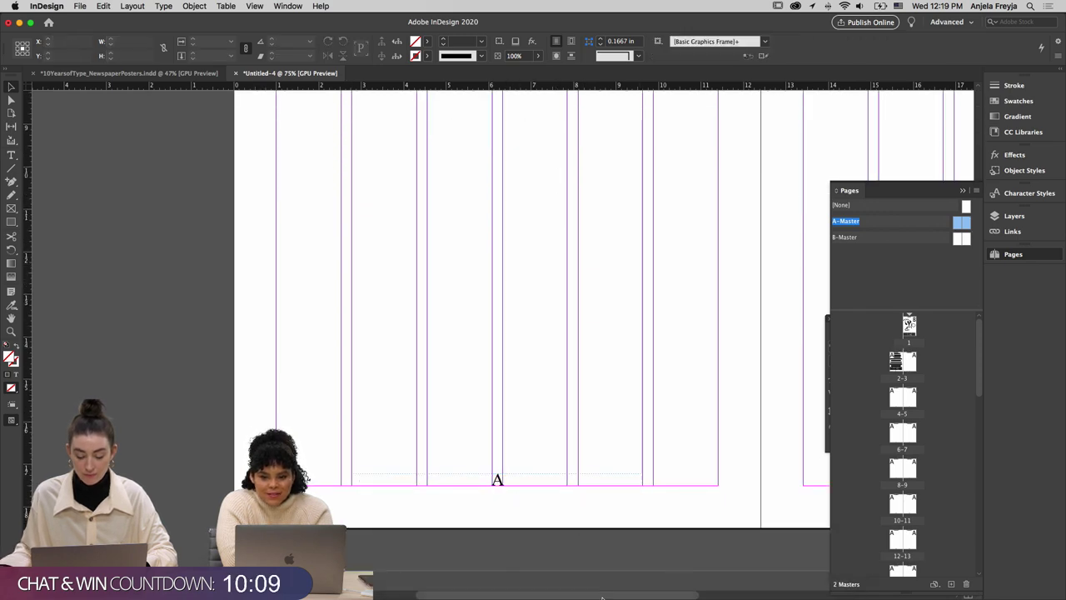
left_click(583, 527)
Nudge the right page's page-number and header frames left to centre them, then return to spread 2–3
scroll(633, 500, "right", 8)
left_click_drag(696, 486, 693, 488)
scroll(714, 322, "up", 10)
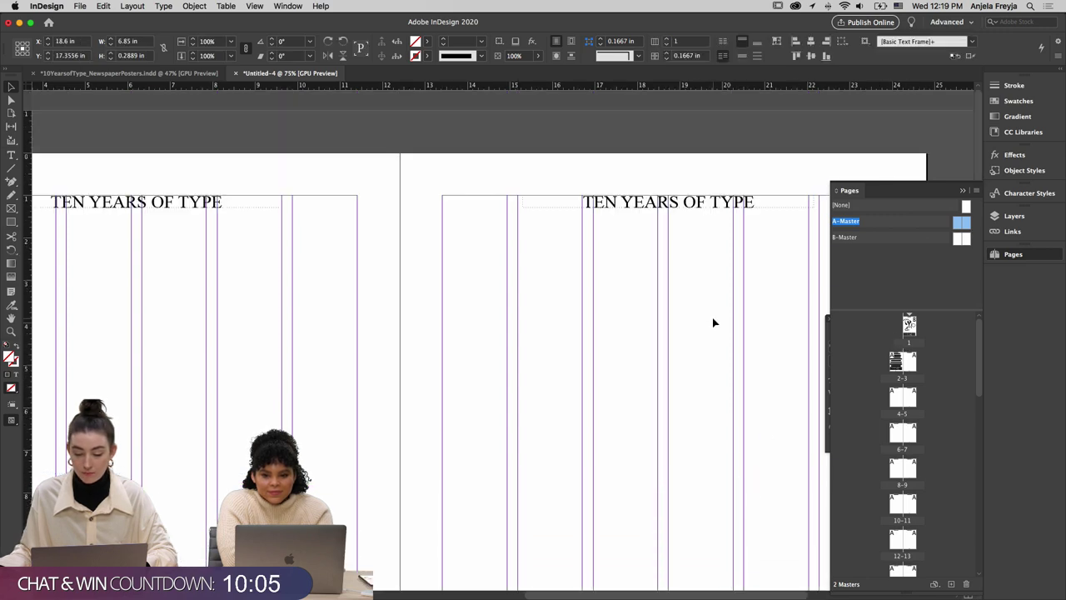
left_click(727, 208)
left_click_drag(727, 207, 722, 208)
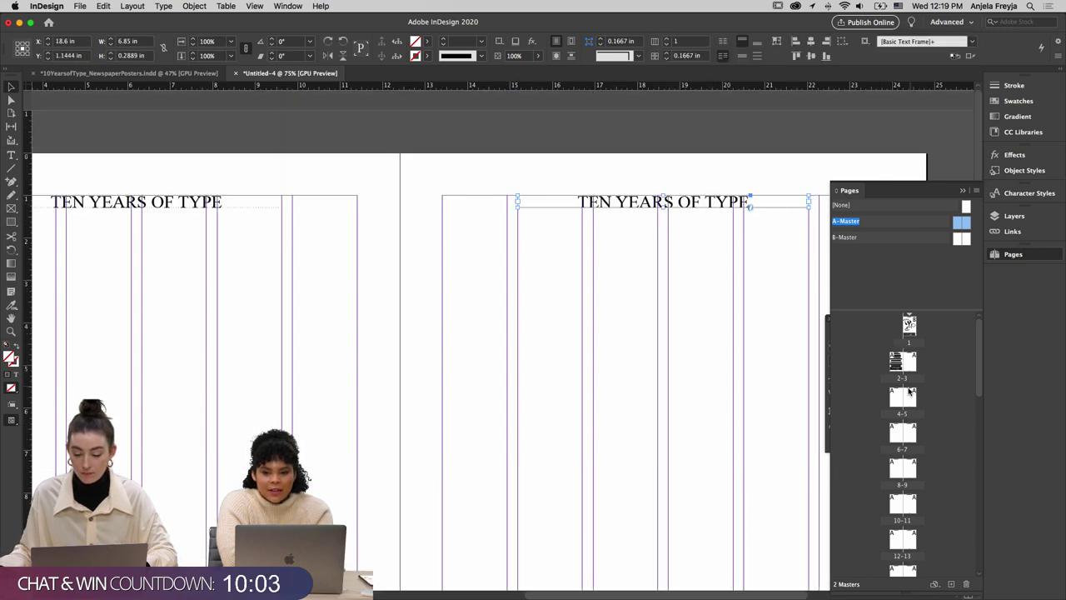
double_click(895, 362)
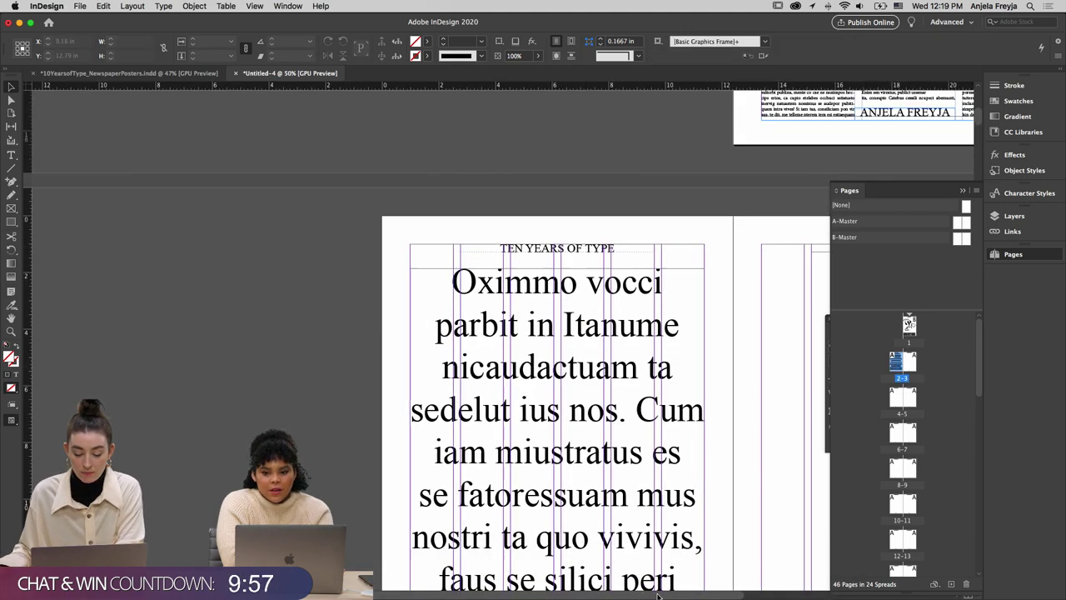
On A-Master, draw a black-filled rectangle and move it down the left page
scroll(765, 237, "right", 5)
scroll(705, 324, "down", 5)
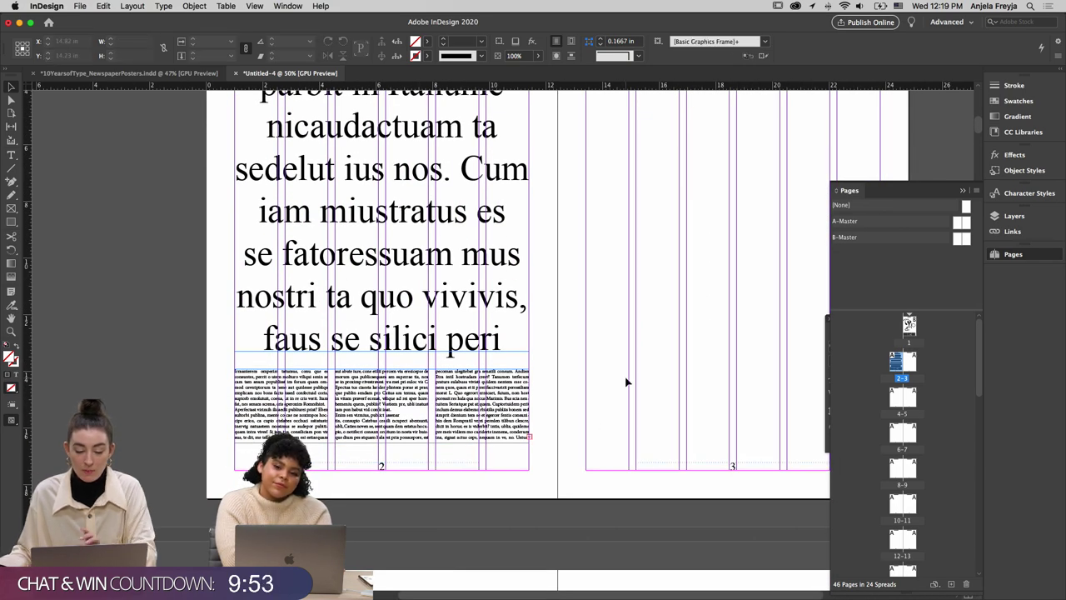
scroll(647, 393, "up", 1)
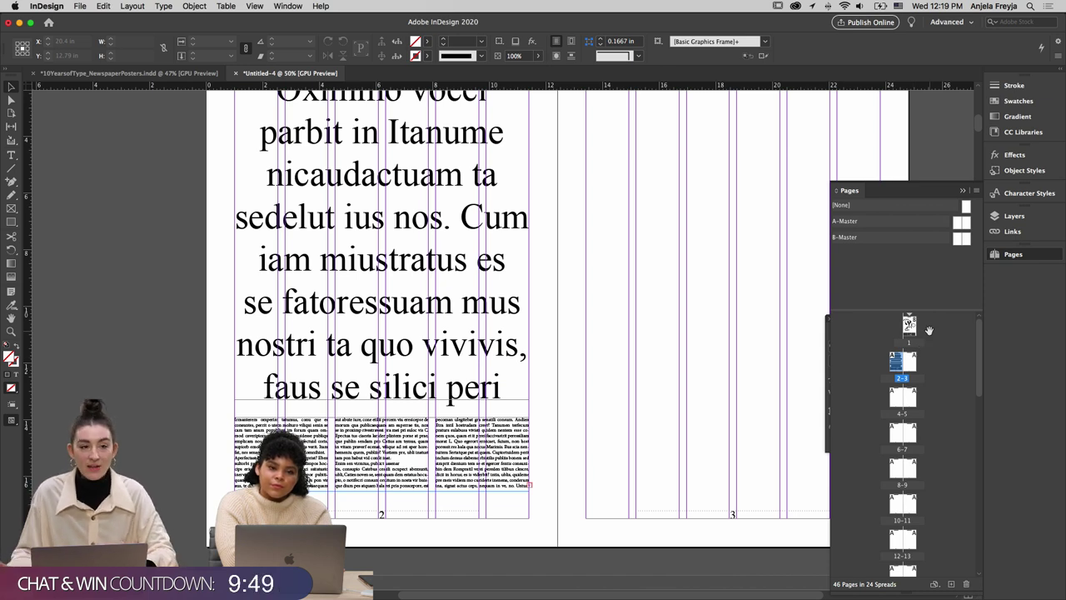
double_click(958, 231)
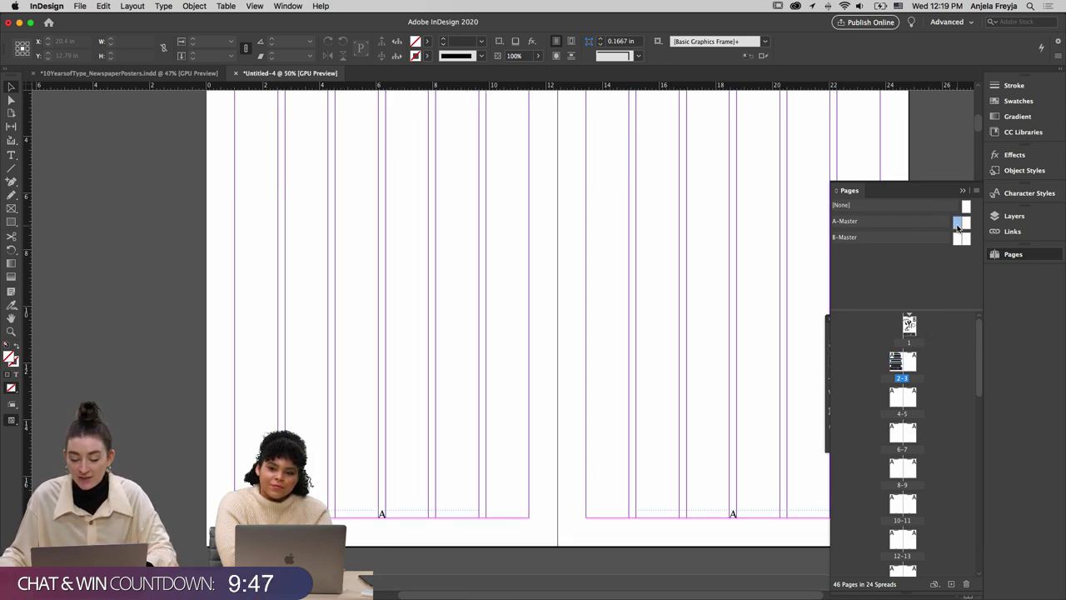
left_click(12, 222)
left_click_drag(285, 140, 425, 169)
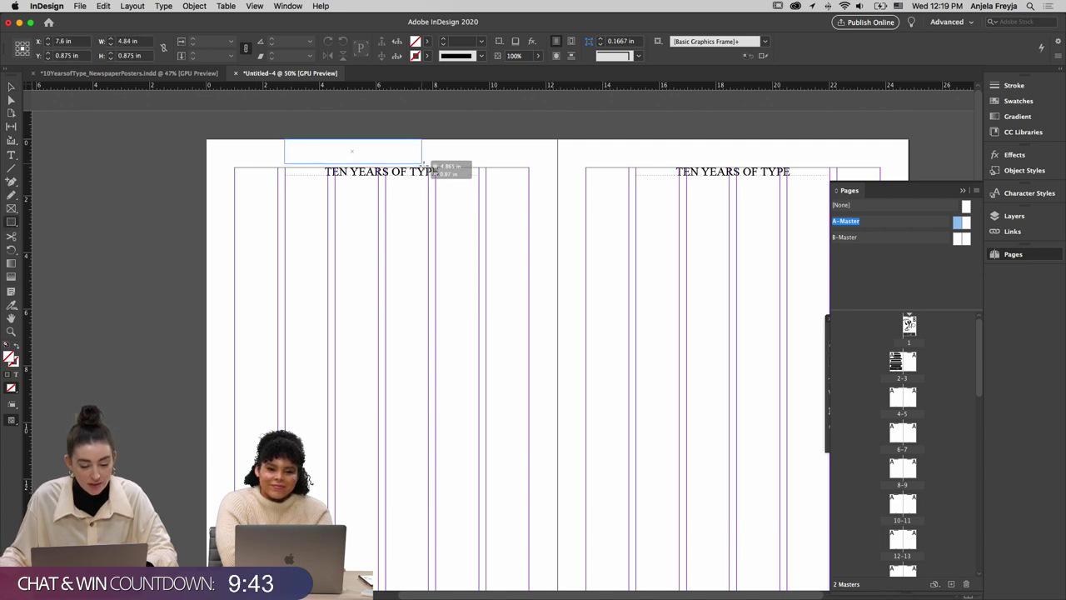
left_click(429, 43)
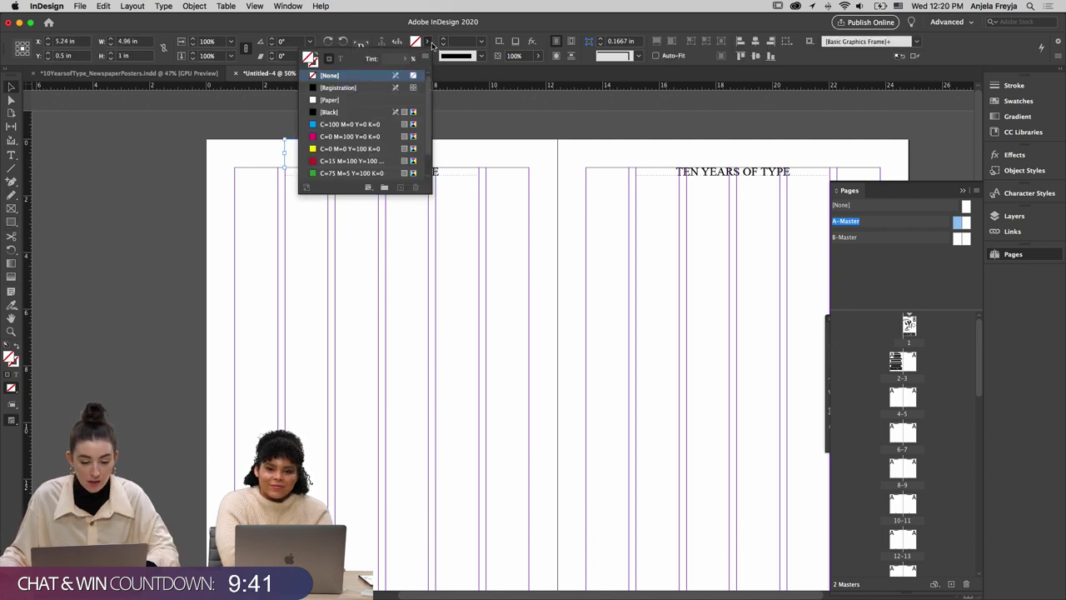
left_click(333, 111)
left_click_drag(303, 163, 303, 198)
Add horizontal guides at the rectangle's top on both pages, about an inch above the bottom margin
left_click_drag(424, 91, 445, 203)
left_click_drag(339, 191, 567, 488)
scroll(566, 490, "down", 3)
left_click_drag(635, 342, 405, 481)
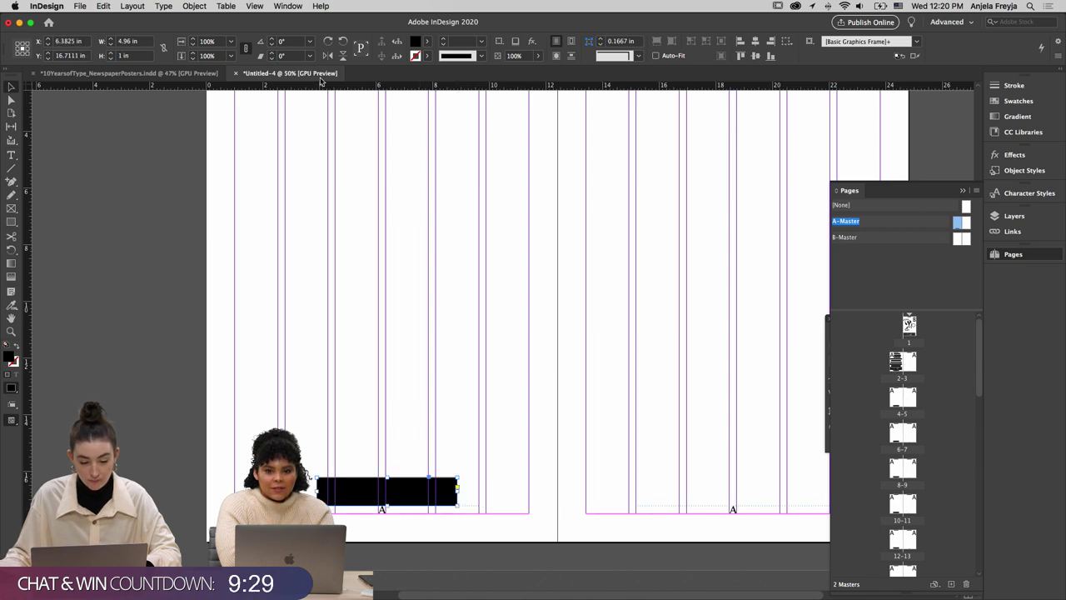
left_click_drag(321, 89, 728, 499)
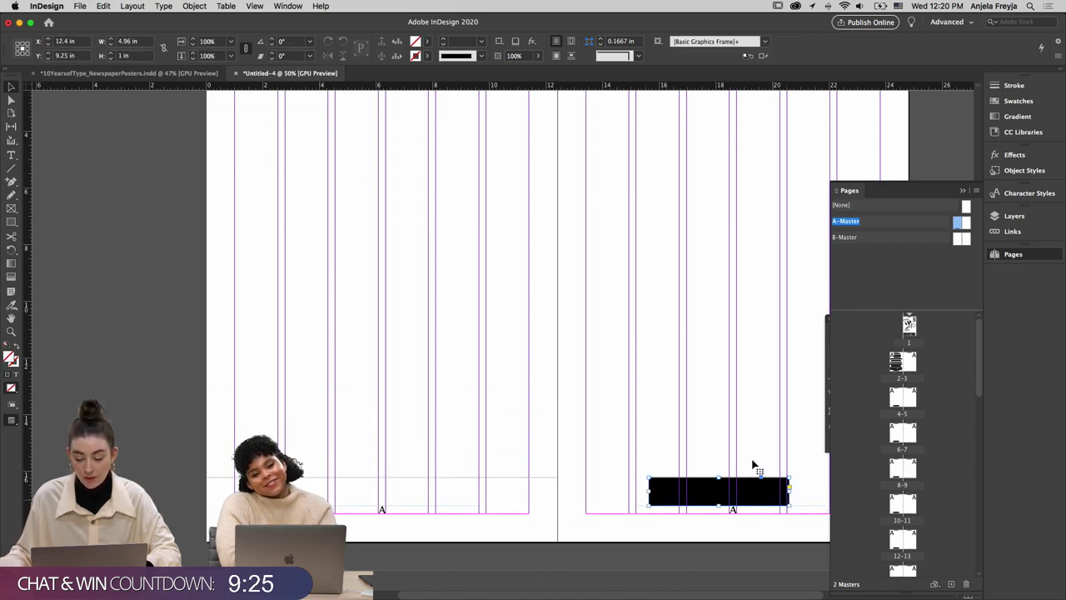
left_click_drag(640, 87, 724, 466)
Delete the black rectangle and return to the pages 2–3 spread
left_click(597, 233)
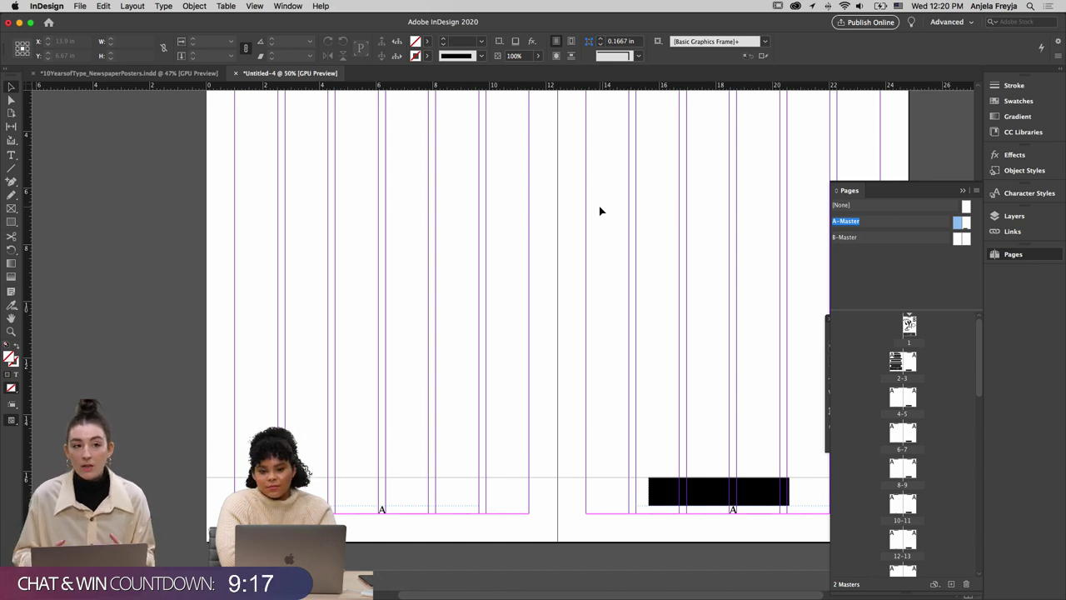
left_click(718, 496)
key("BackSpace")
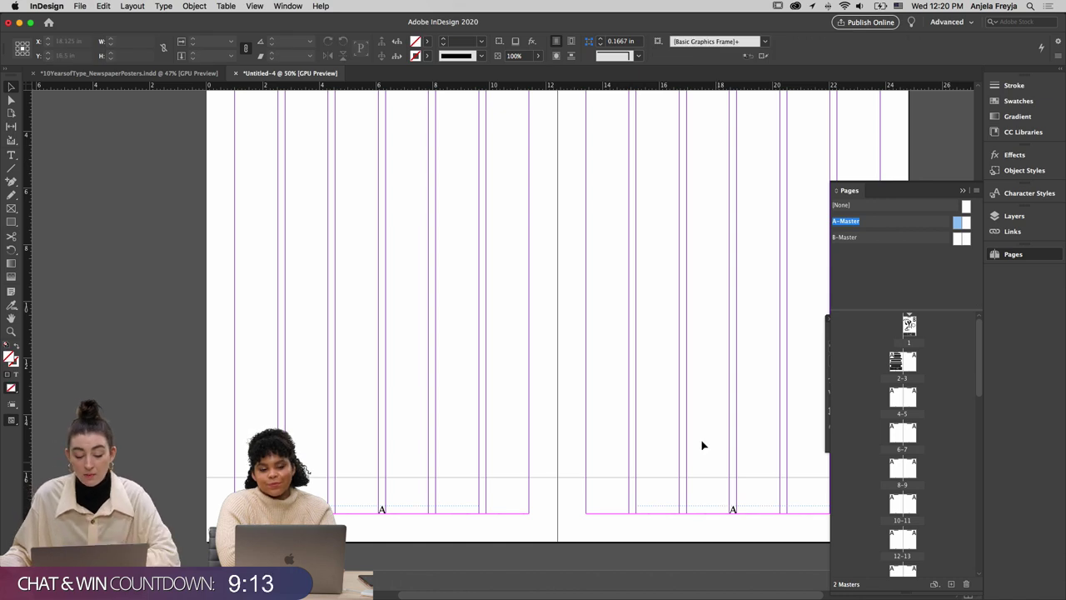
double_click(900, 363)
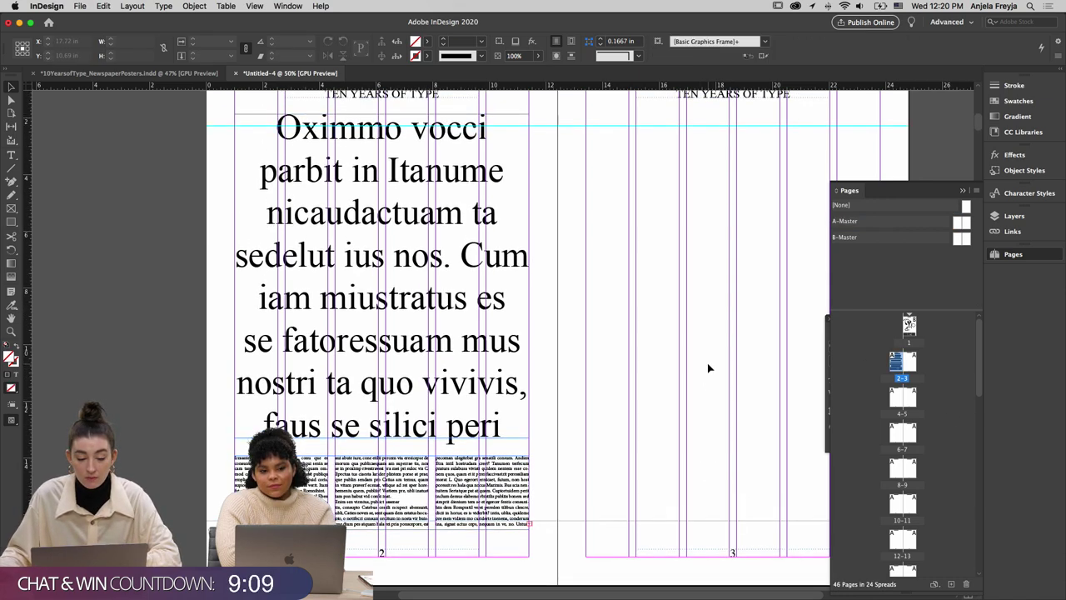
Set the page 2 headline's leading to 94 pt
scroll(709, 316, "down", 2)
key("t")
scroll(700, 268, "up", 1)
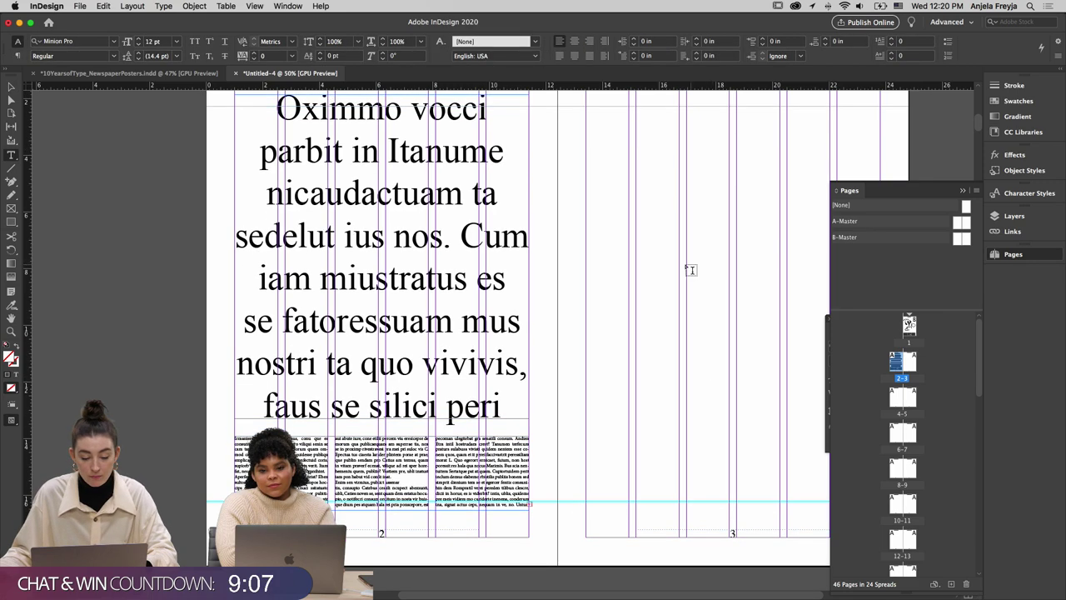
key("w")
scroll(685, 269, "up", 3)
left_click(491, 251)
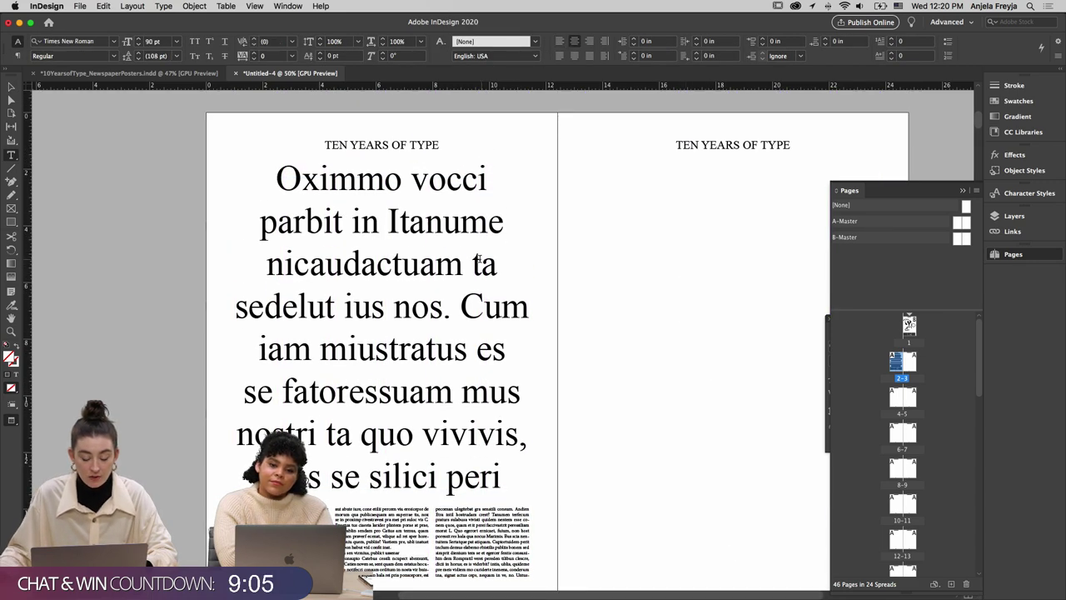
key("super+a")
left_click(139, 59)
left_click(139, 59)
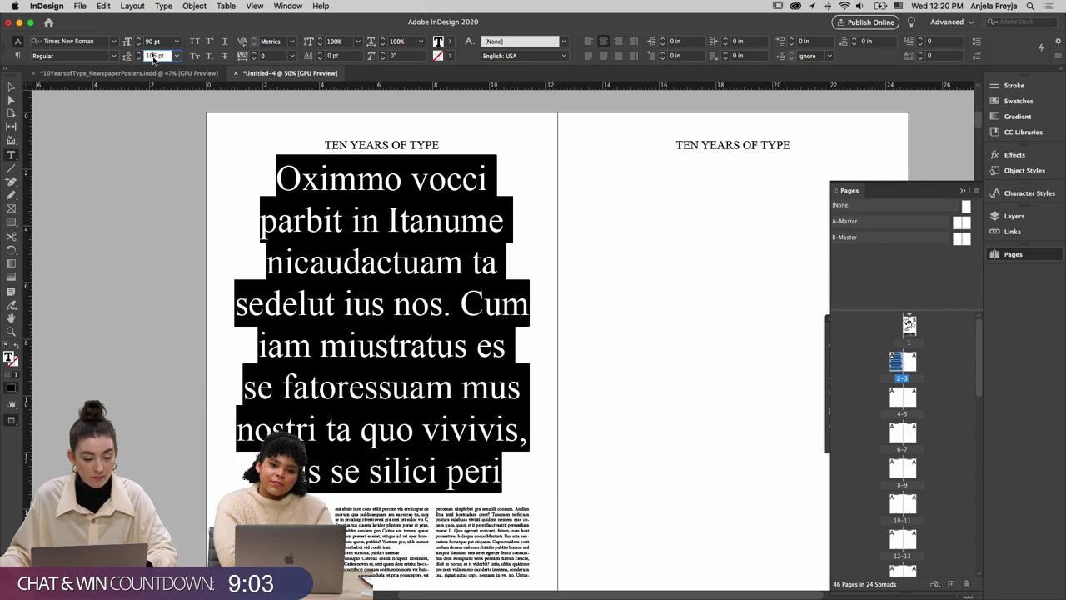
left_click(167, 56)
type("94")
key("Return")
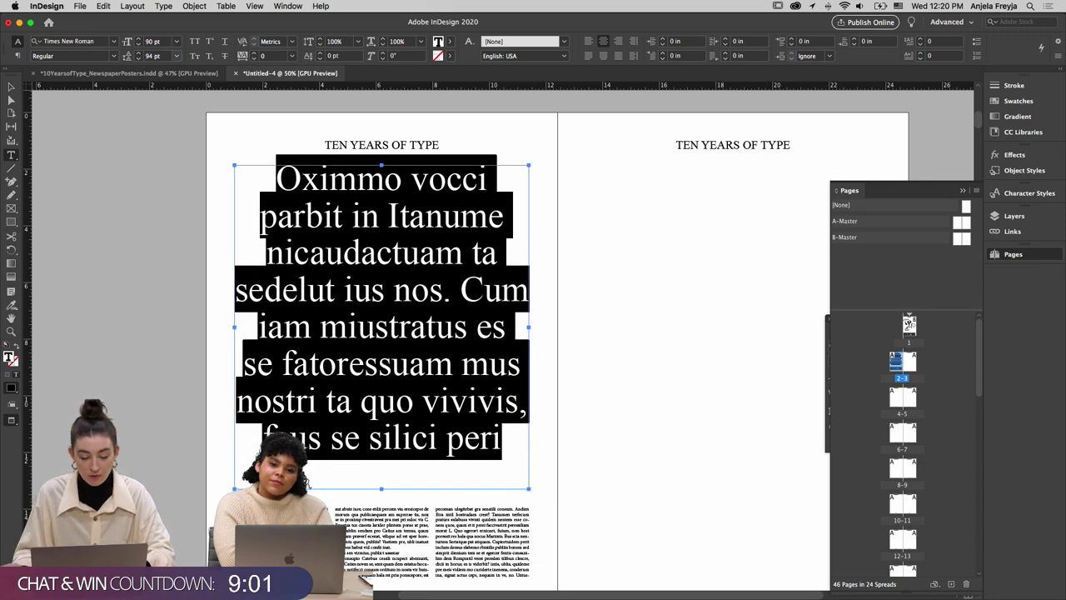
Move the headline frame slightly lower on page 2
left_click(11, 87)
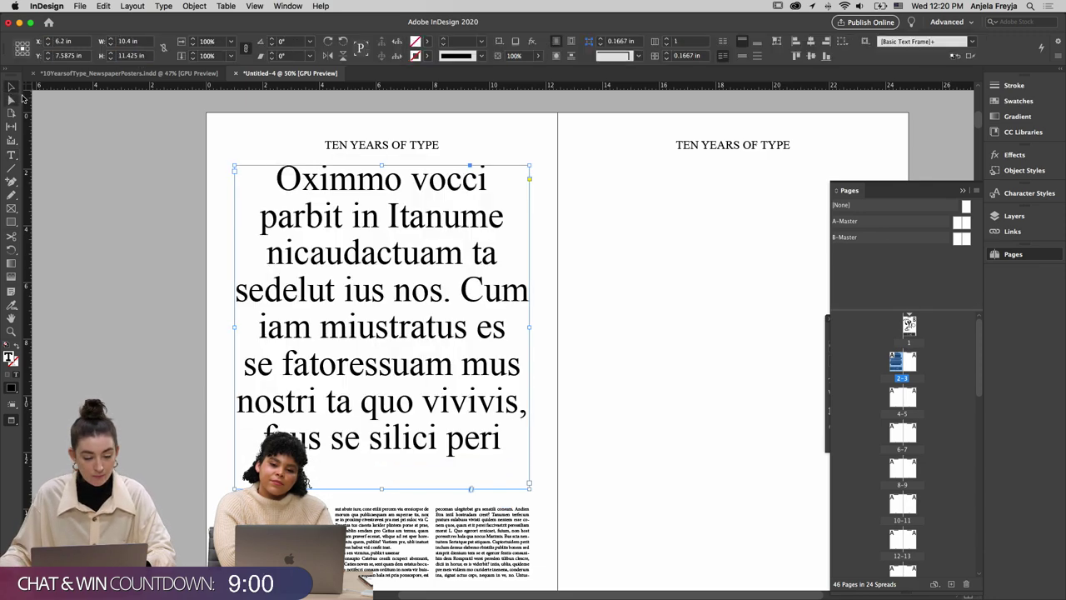
left_click(100, 235)
key("w")
left_click_drag(433, 261, 406, 273)
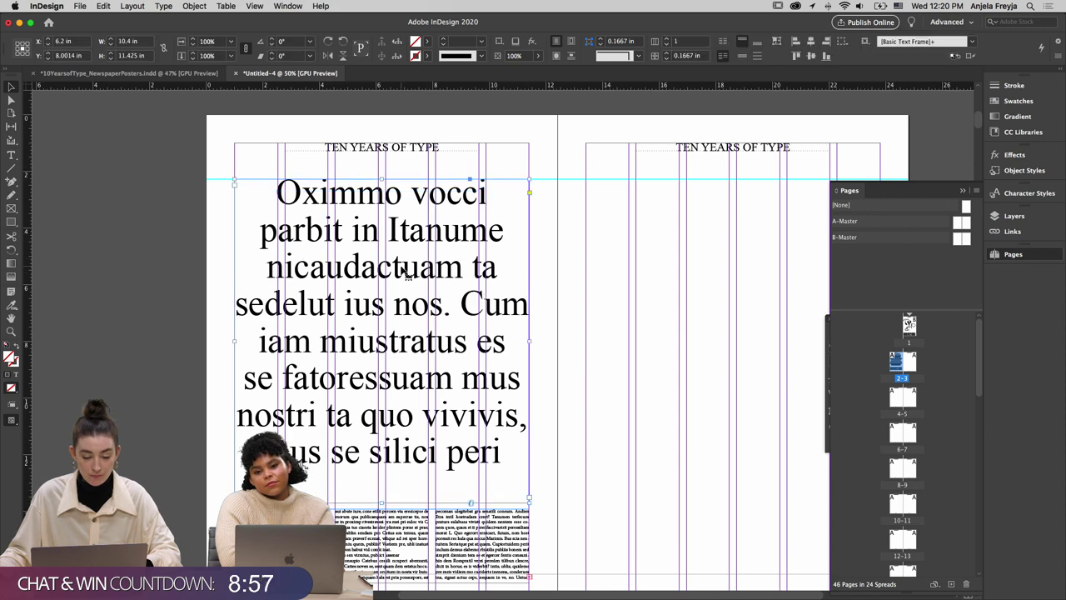
left_click(674, 274)
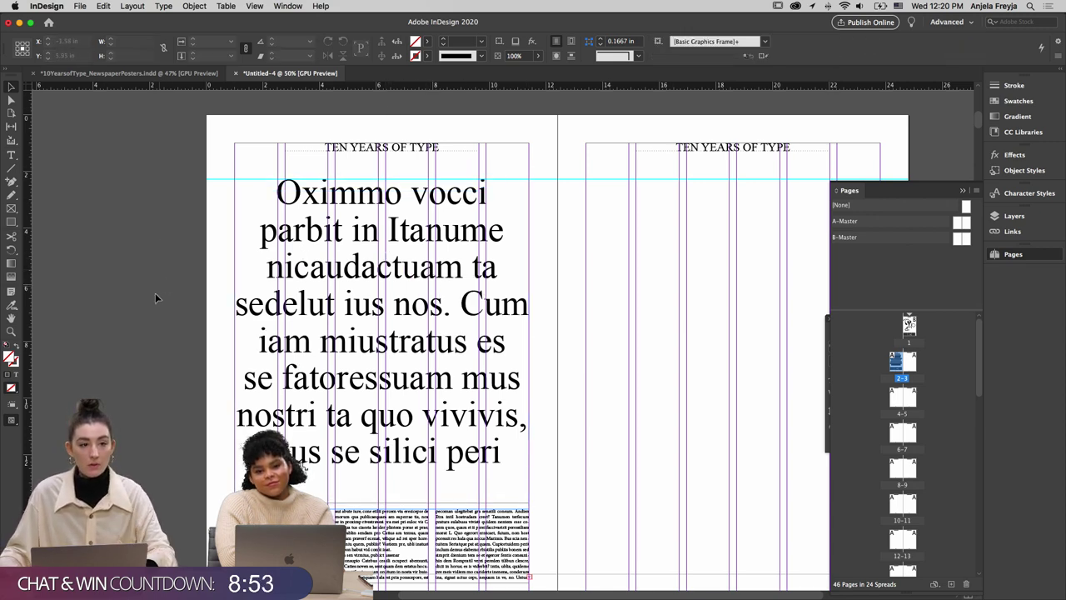
key("w")
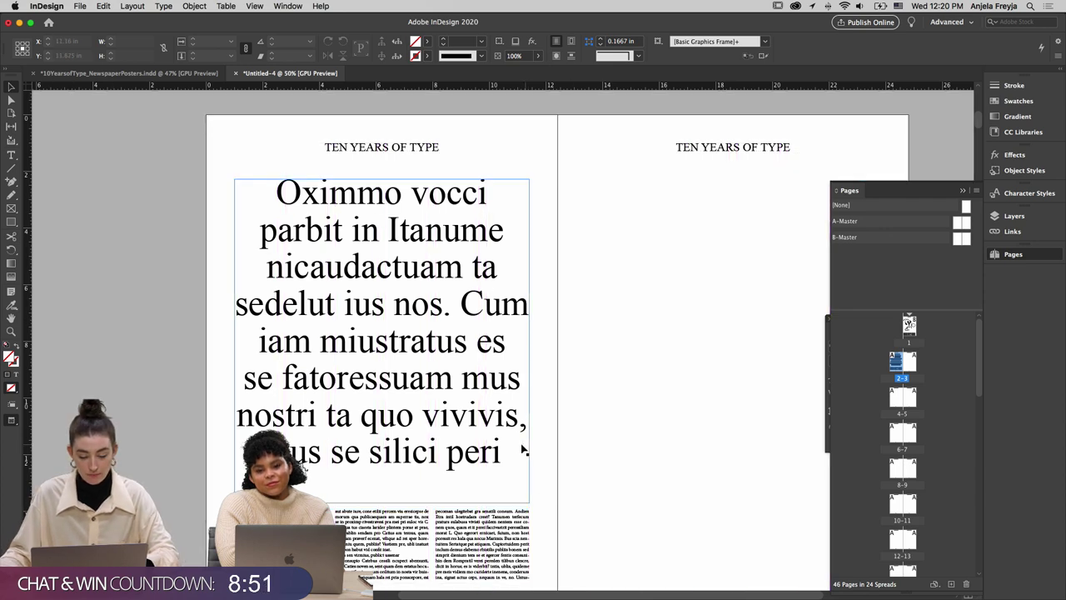
Break the headline before 'Cum' and replace the trailing 'se silici peri' with a period
key("t")
left_click(462, 303)
key("Return")
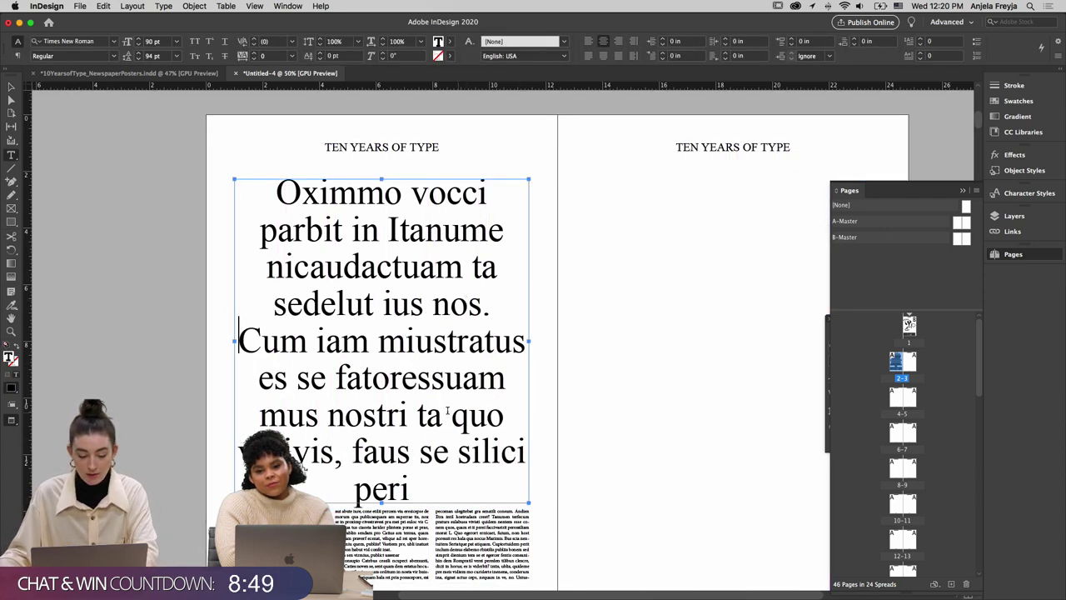
left_click_drag(526, 454, 412, 500)
key("BackSpace")
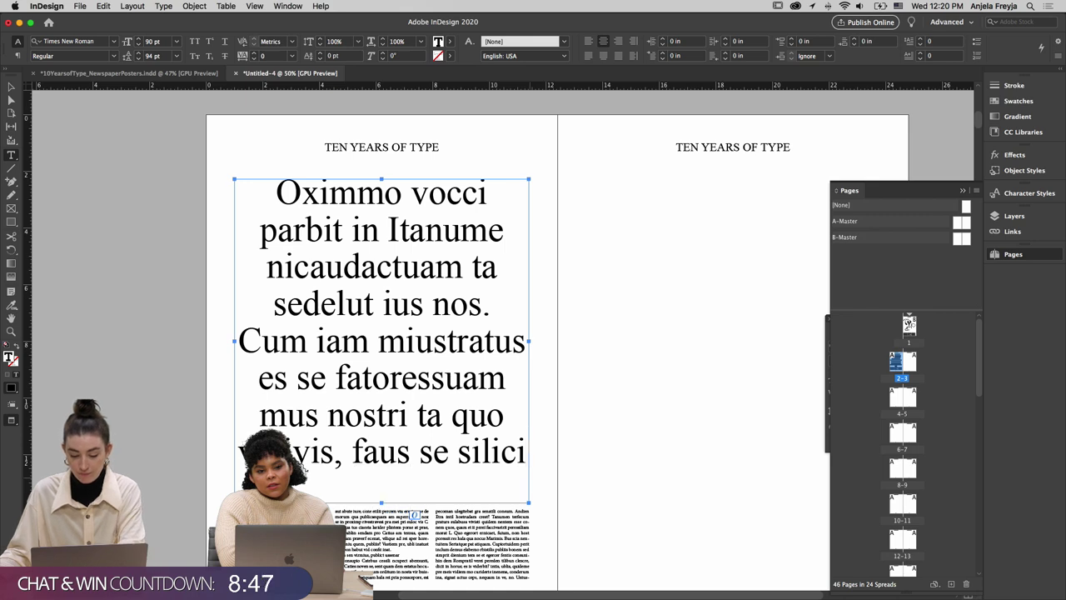
left_click_drag(410, 456, 614, 452)
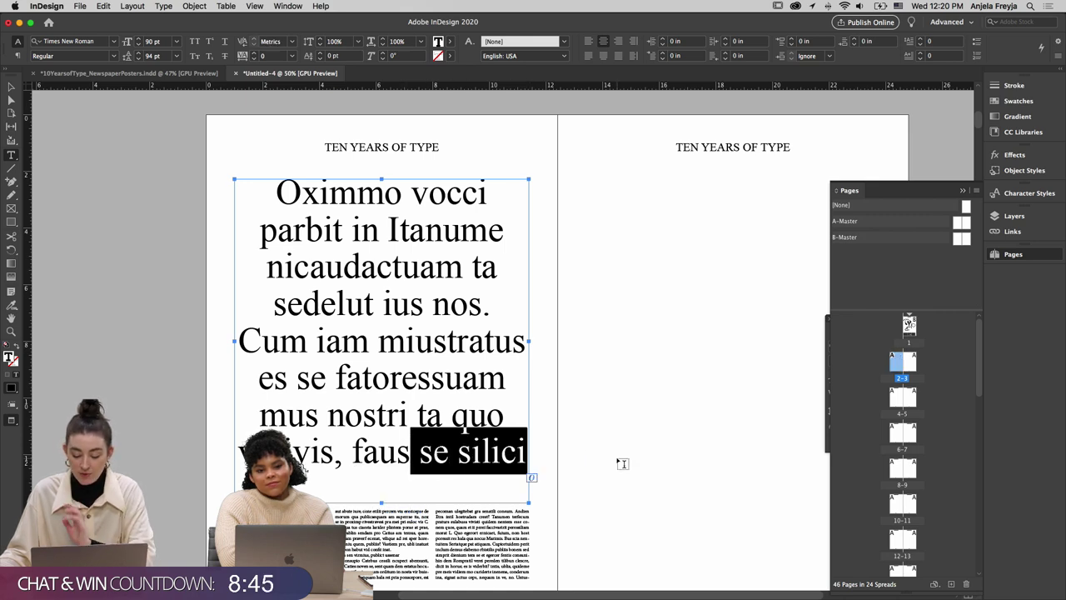
type(".")
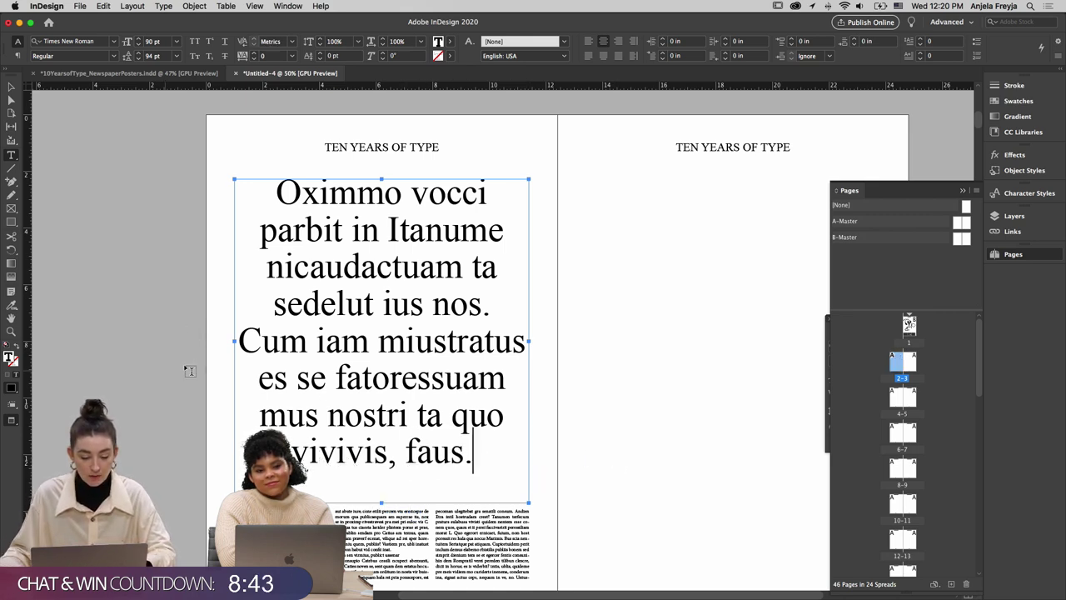
left_click(11, 86)
left_click(159, 283)
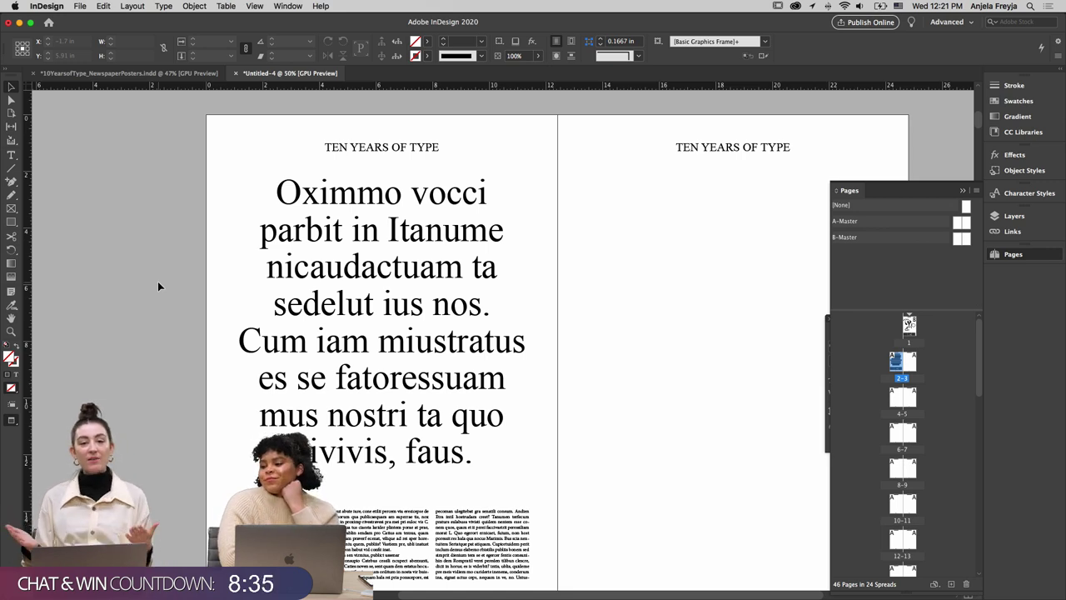
left_click(367, 450)
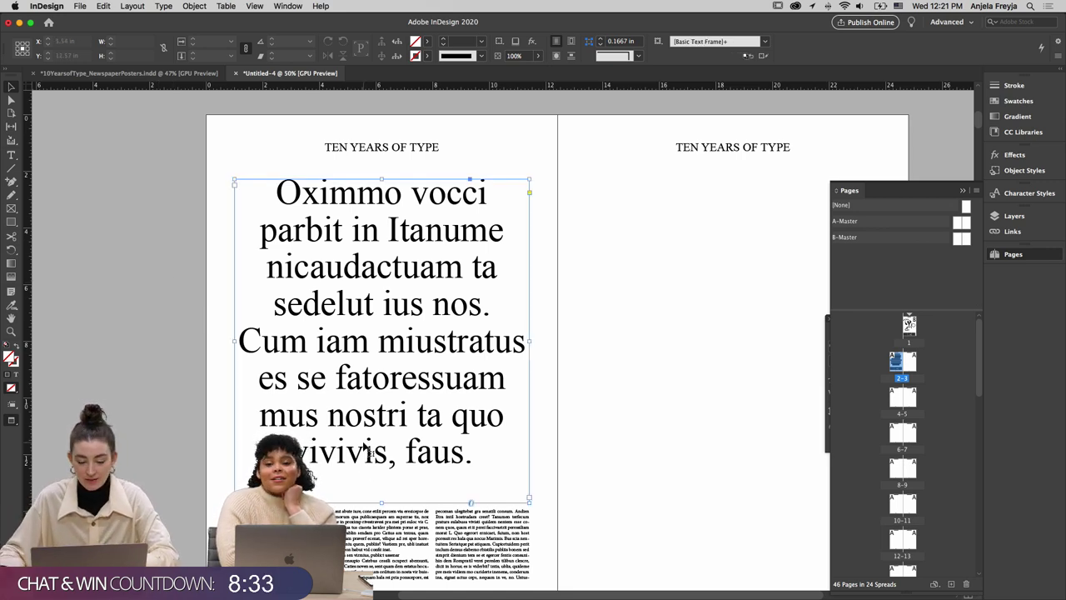
Shorten the page 2 body text frame by pulling its top edge down
key("w")
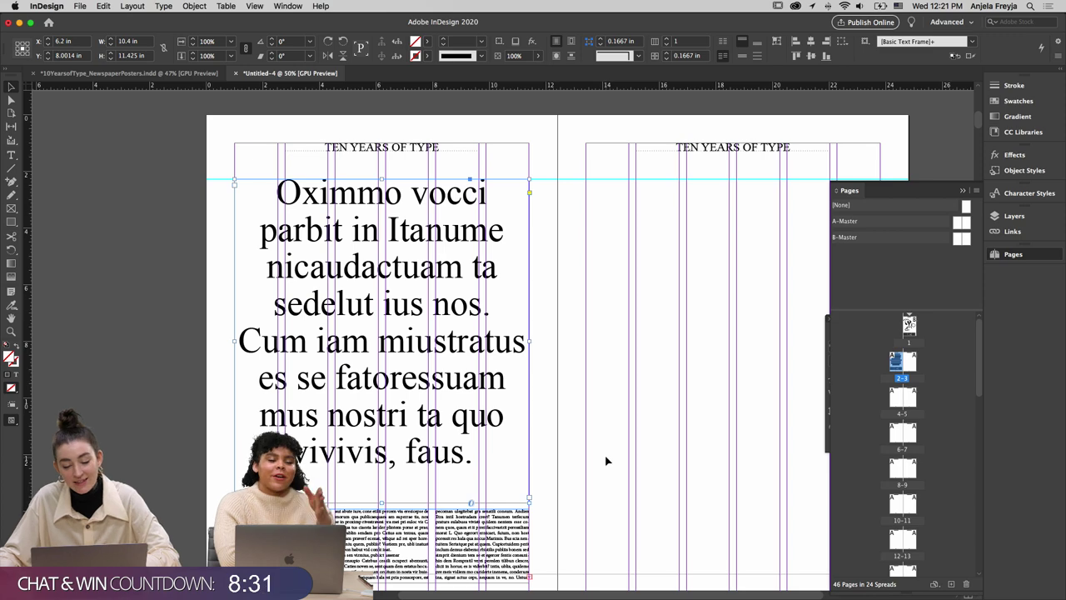
left_click(605, 459)
scroll(575, 350, "down", 1)
left_click_drag(593, 329, 210, 524)
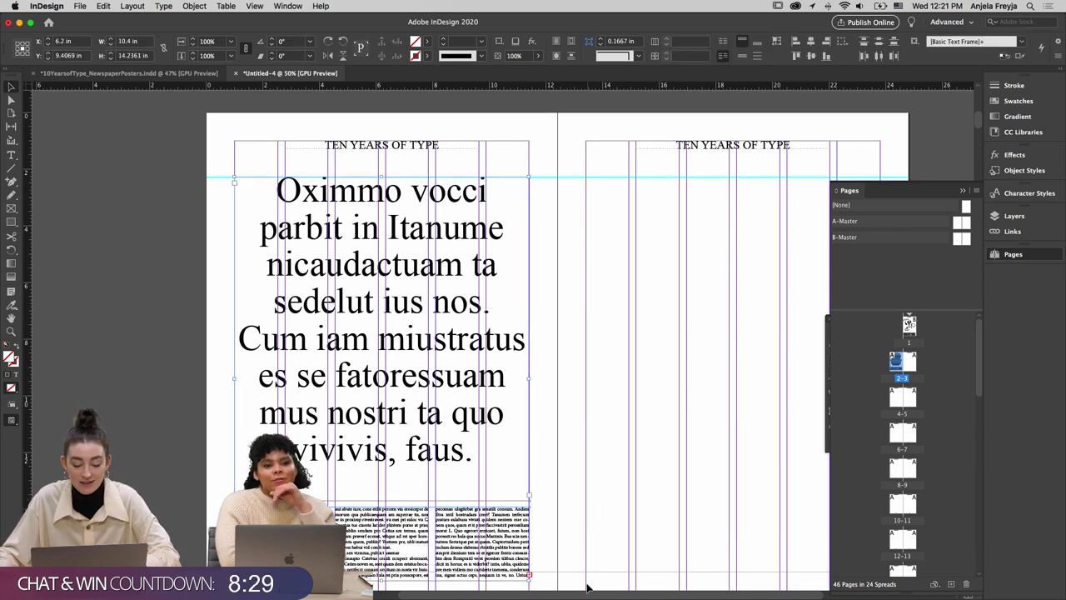
scroll(596, 569, "right", 2)
scroll(596, 569, "down", 1)
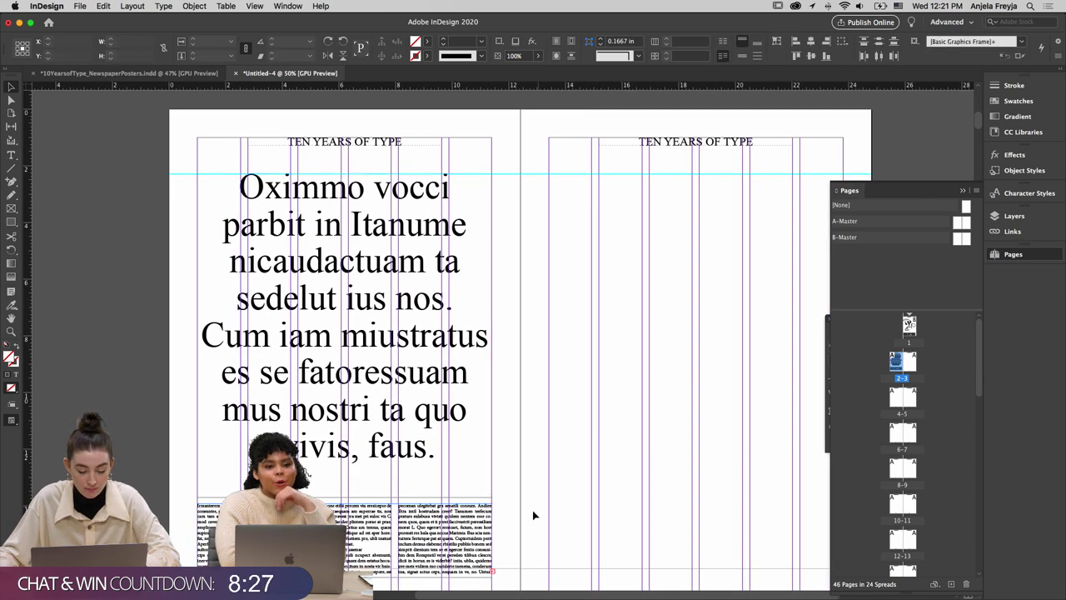
left_click(487, 518)
mouse_move(391, 573)
left_mouse_down()
mouse_move(379, 576)
mouse_move(400, 564)
left_mouse_up()
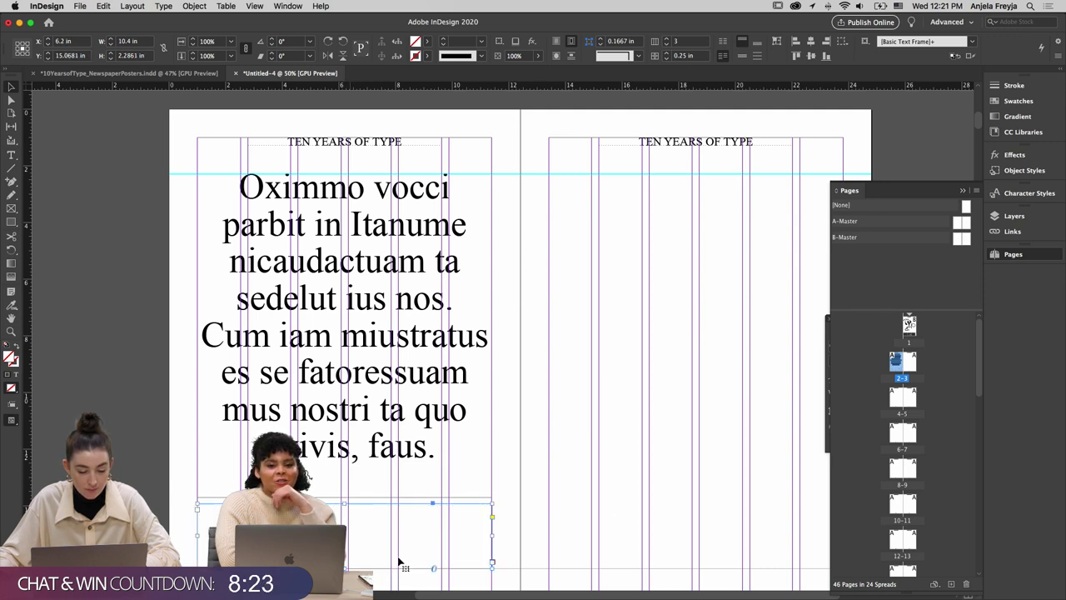
left_click(648, 464)
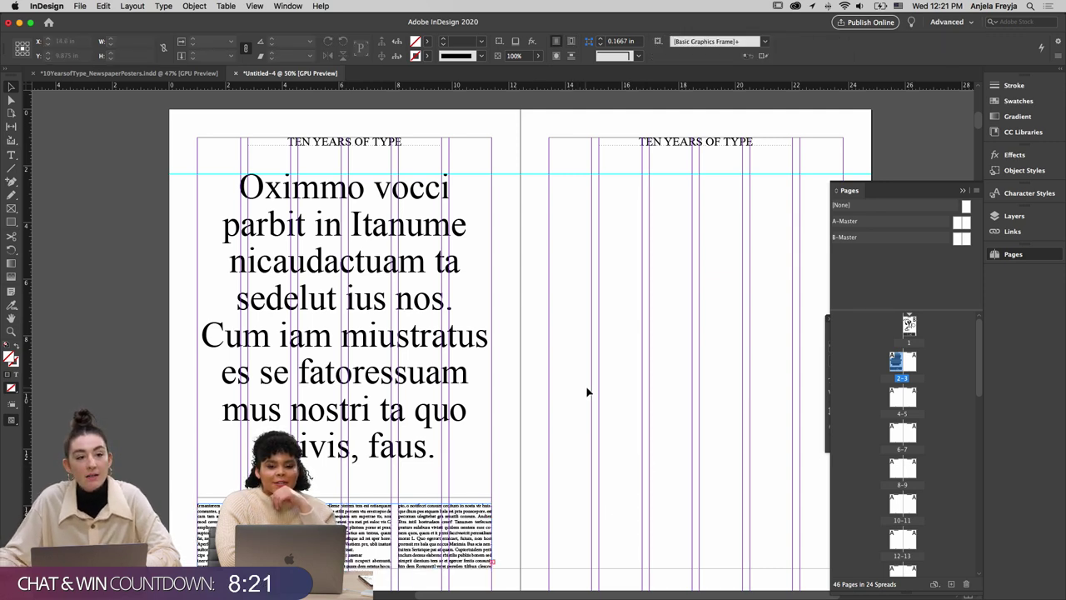
Duplicate page 2's headline and body text frames onto page 3
key("w")
key("w")
left_click_drag(564, 247, 200, 525)
left_click_drag(593, 594, 618, 594)
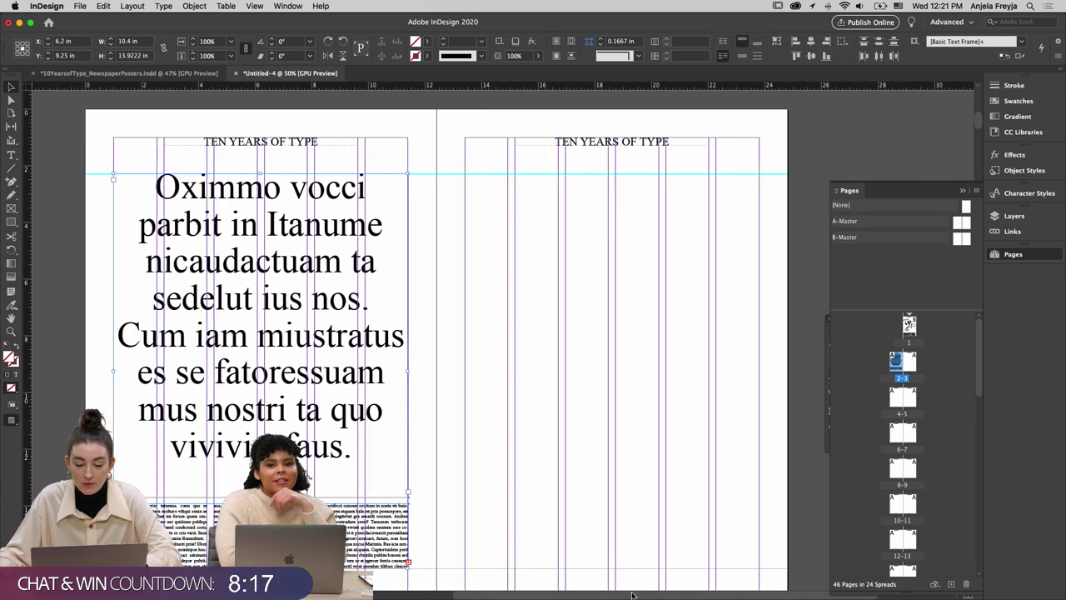
left_click_drag(267, 337, 618, 337)
left_click(793, 155)
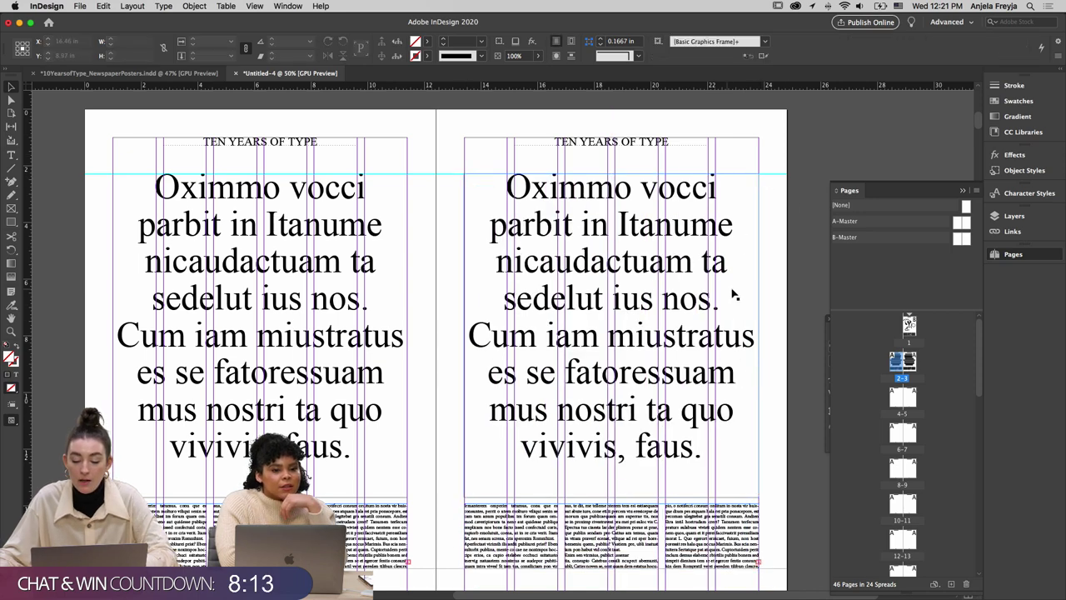
key("t")
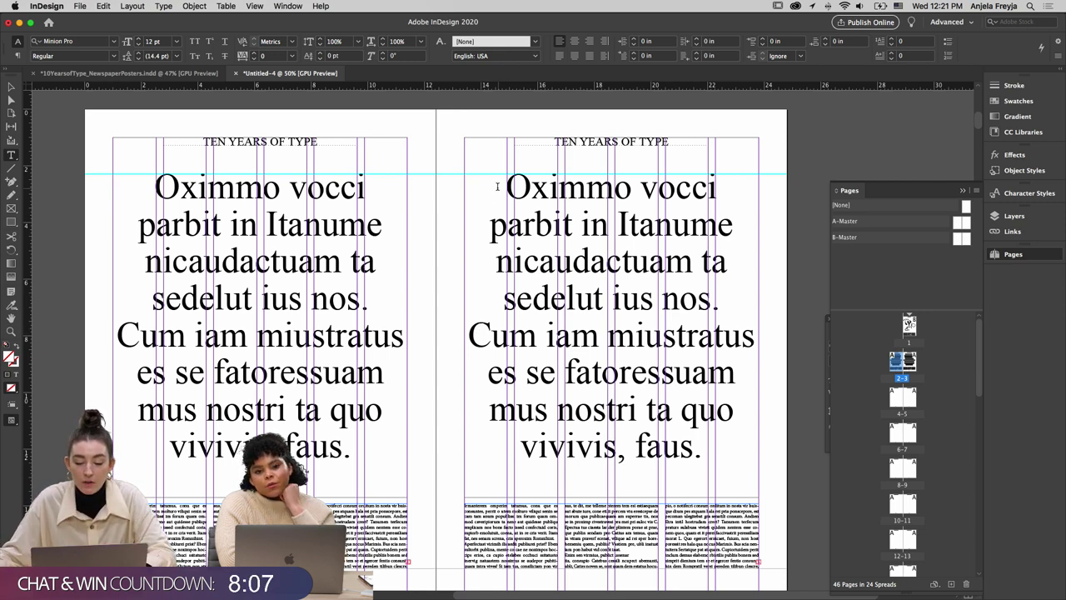
Select page 3's first four headline lines and type 'editor' into the font field to find Editorial New
left_click_drag(498, 180, 721, 303)
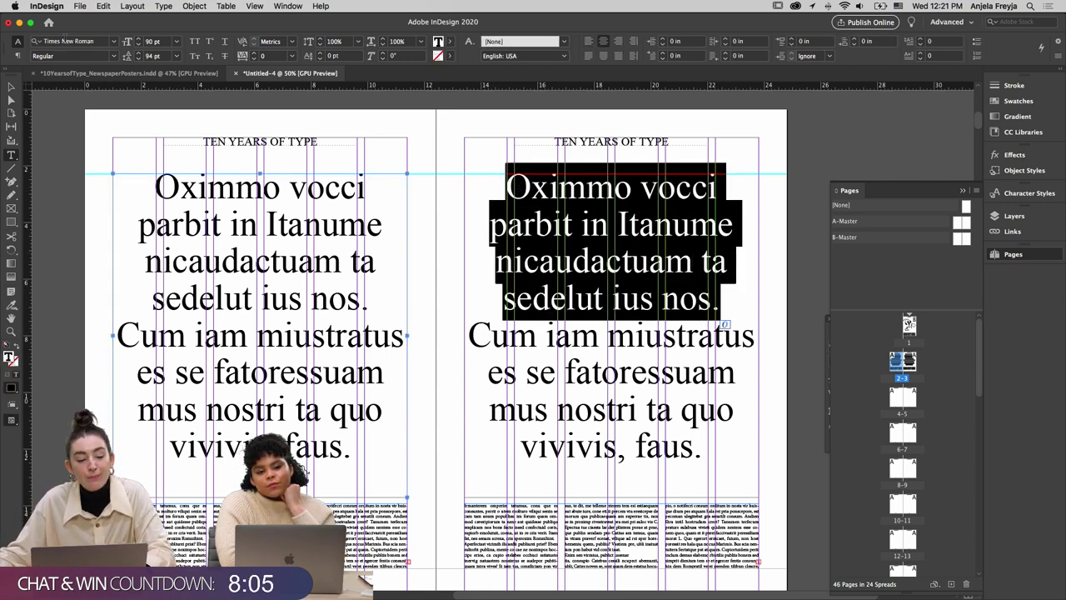
left_click(64, 41)
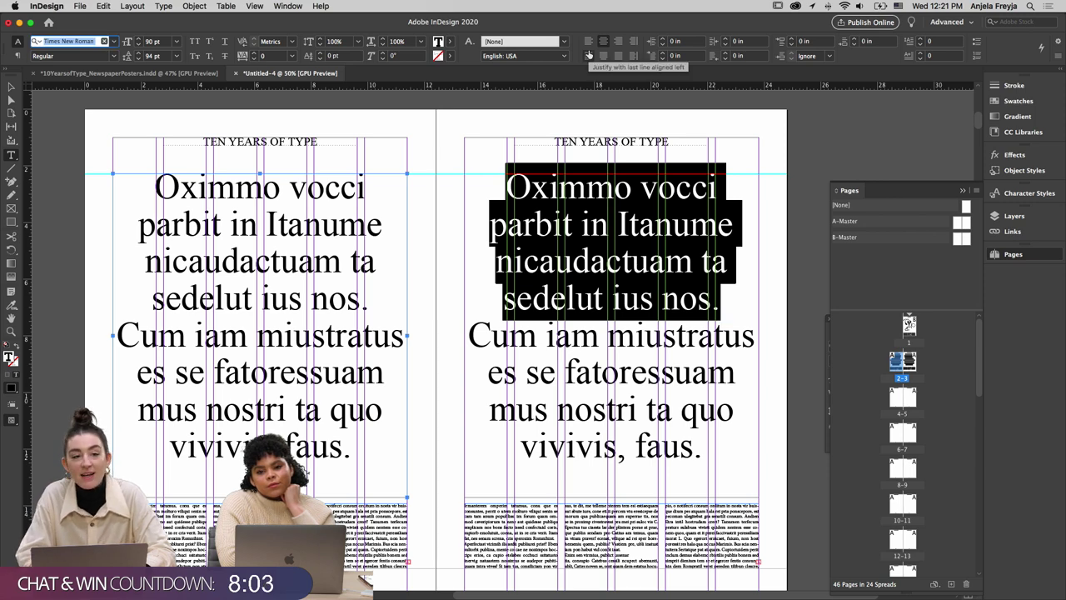
type("editor")
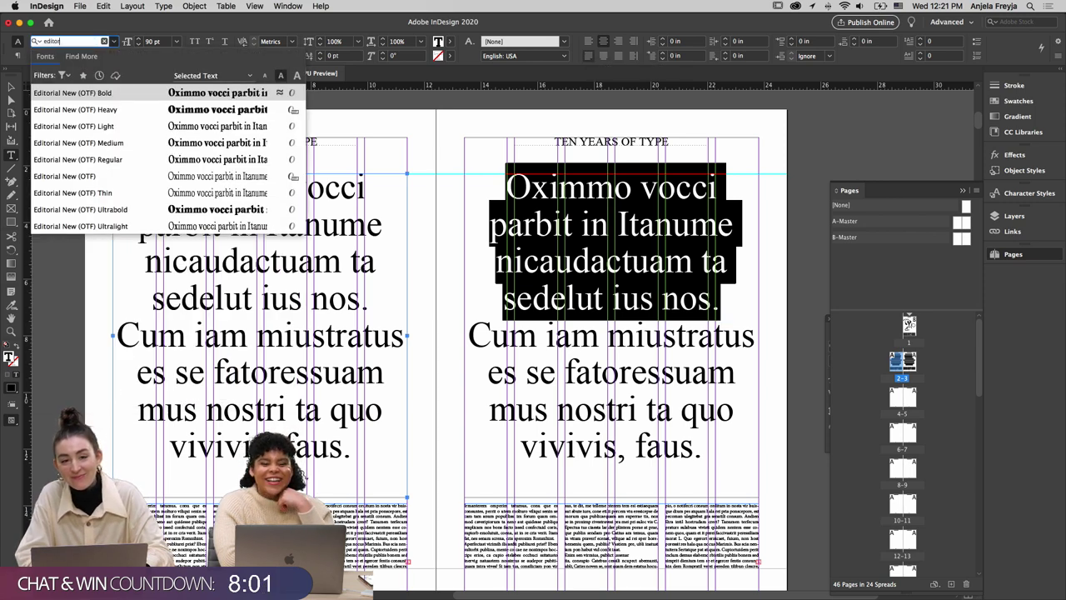
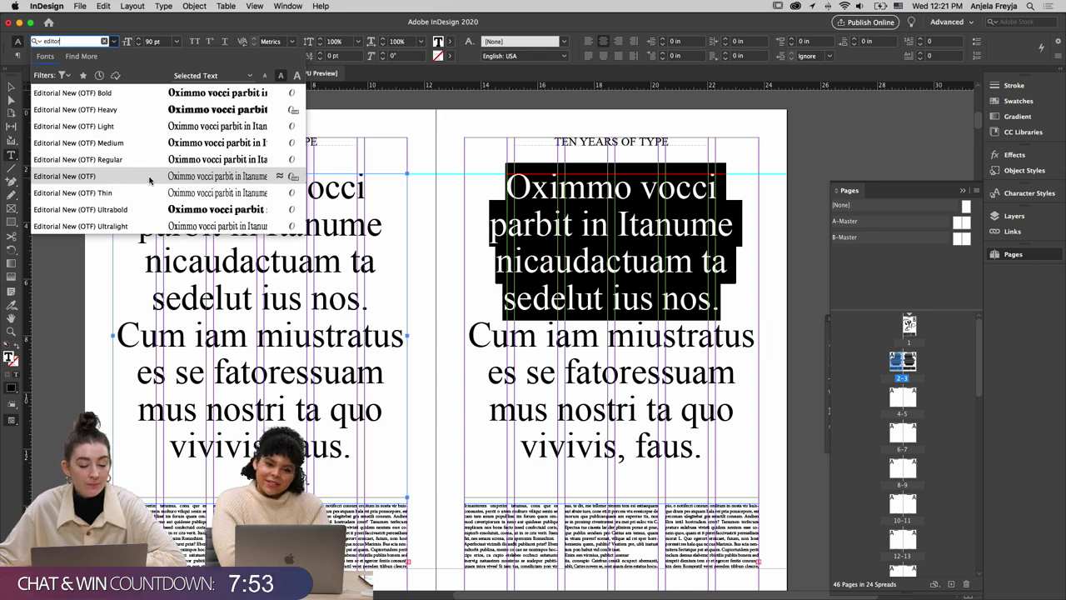
Change the right-page headline from Editorial New Heavy to Editorial New Light, then reselect all its text
key("Return")
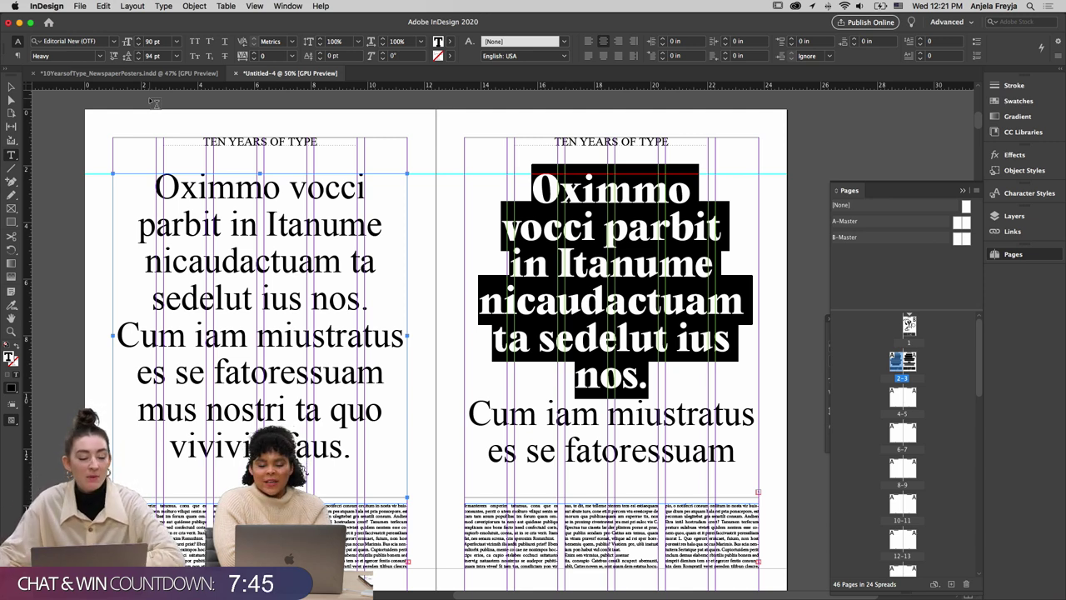
left_click(99, 55)
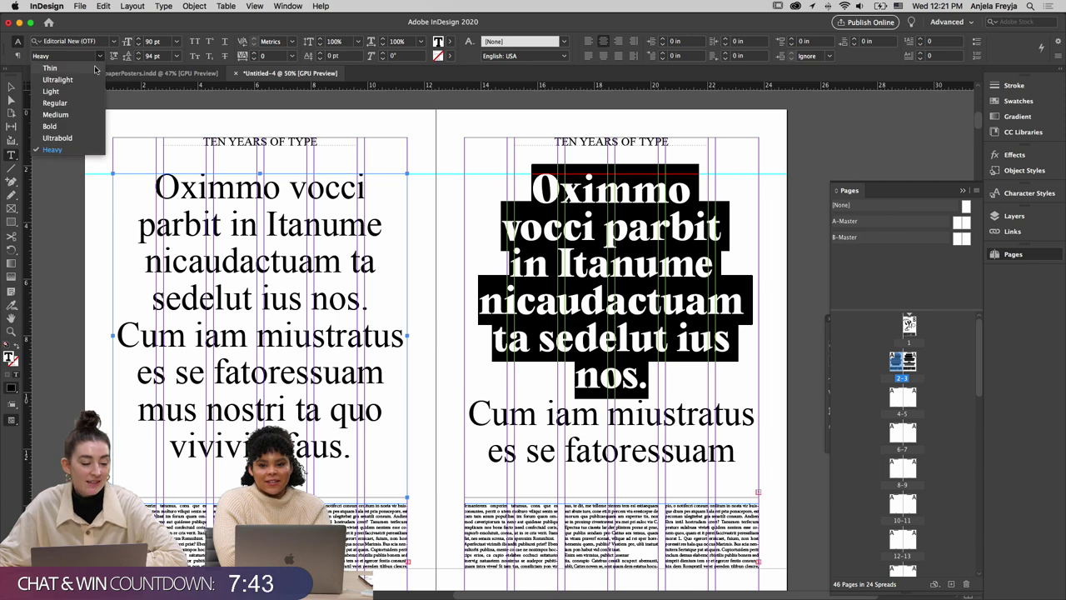
left_click(87, 91)
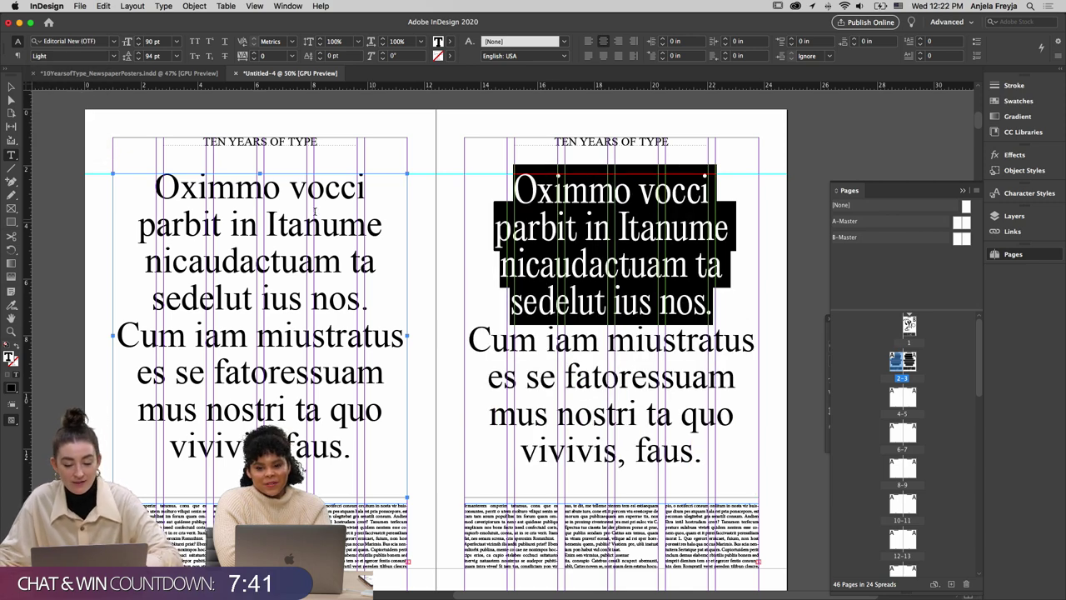
left_click(11, 87)
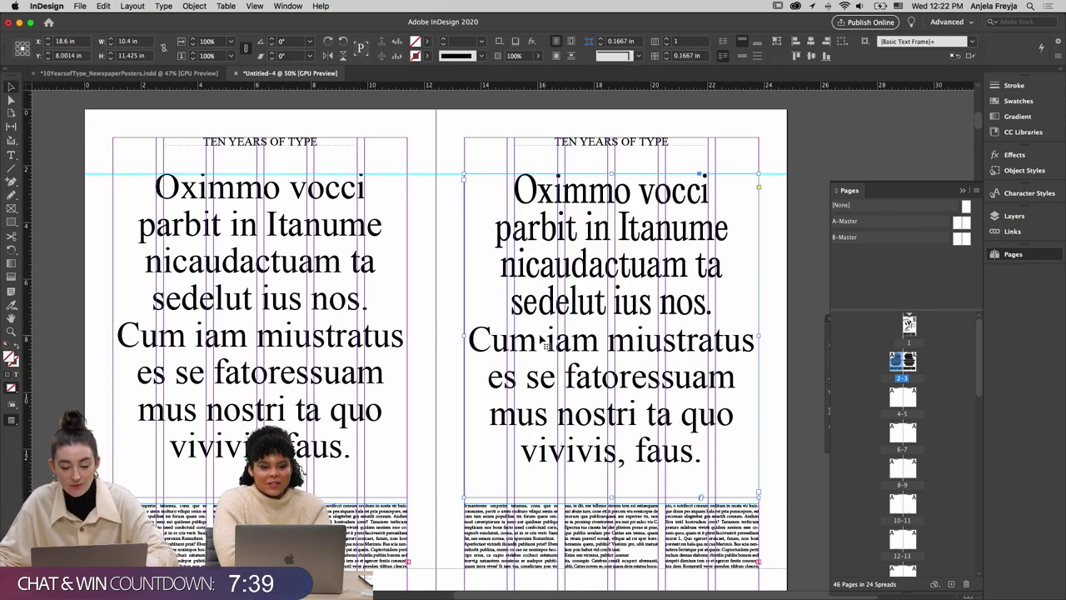
double_click(521, 186)
key("super+a")
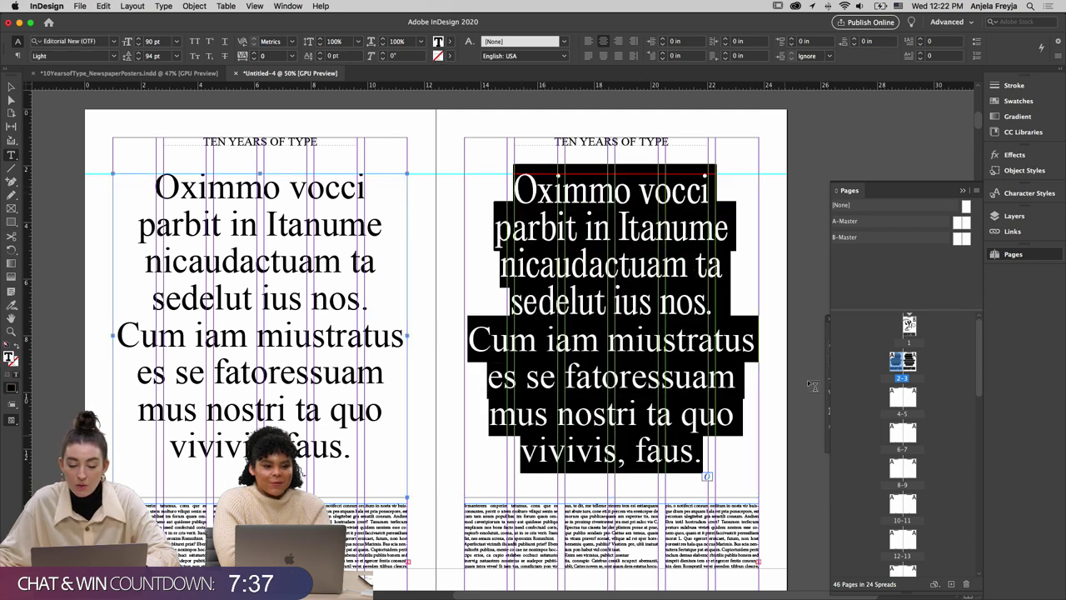
Set the right-page text to 60 pt size with 60 pt leading
left_click(163, 41)
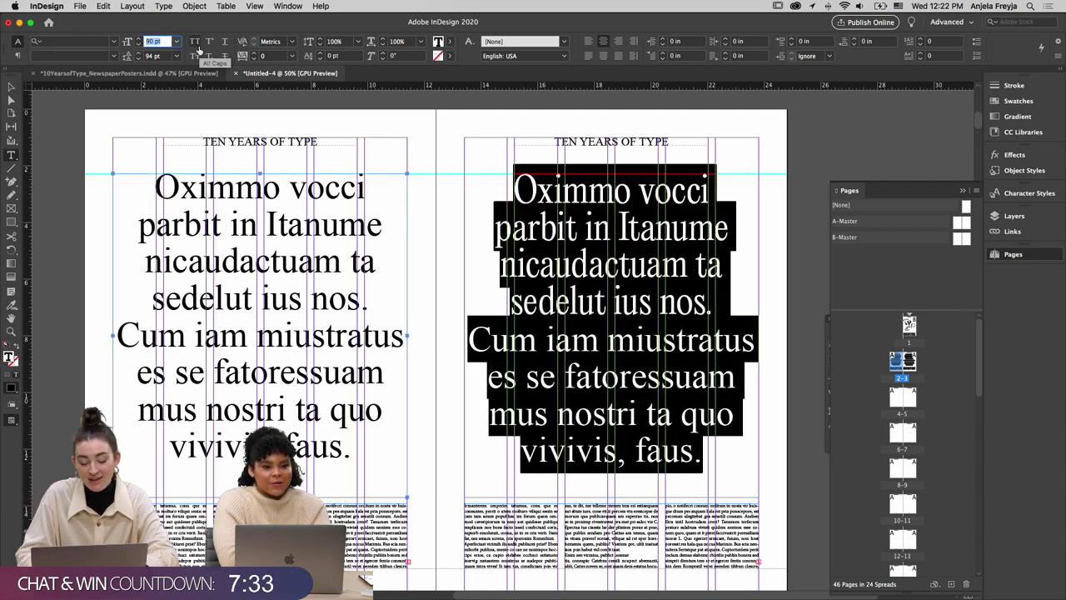
type("45")
key("Return")
key("super+z")
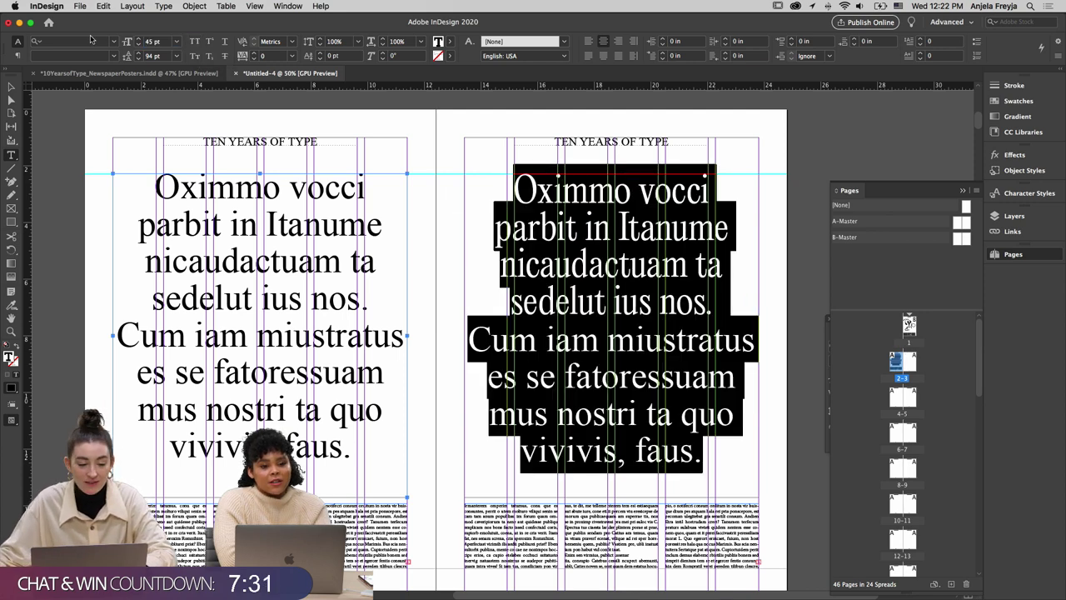
left_click(162, 41)
type("60")
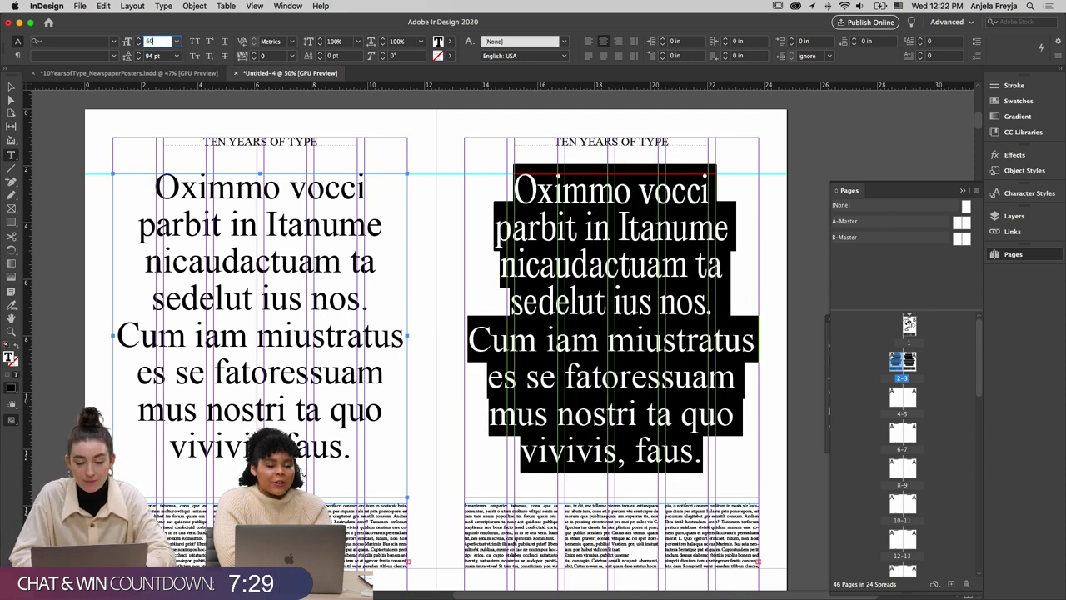
key("Return")
left_click(152, 56)
double_click(152, 56)
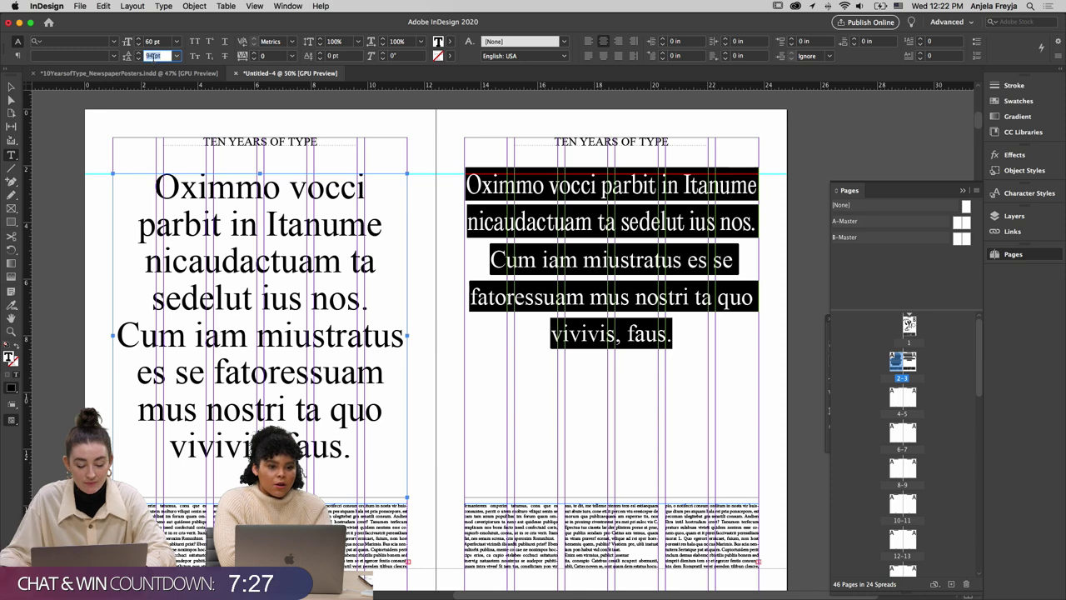
type("60")
key("Return")
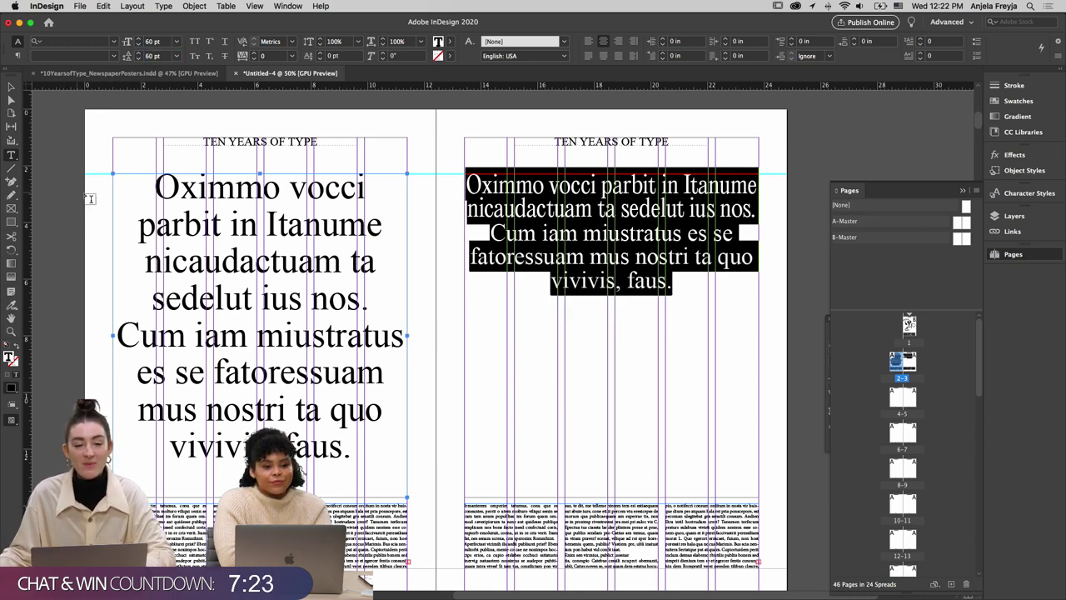
Add a line break before the second paragraph and paste a duplicate of it below
left_click(483, 234)
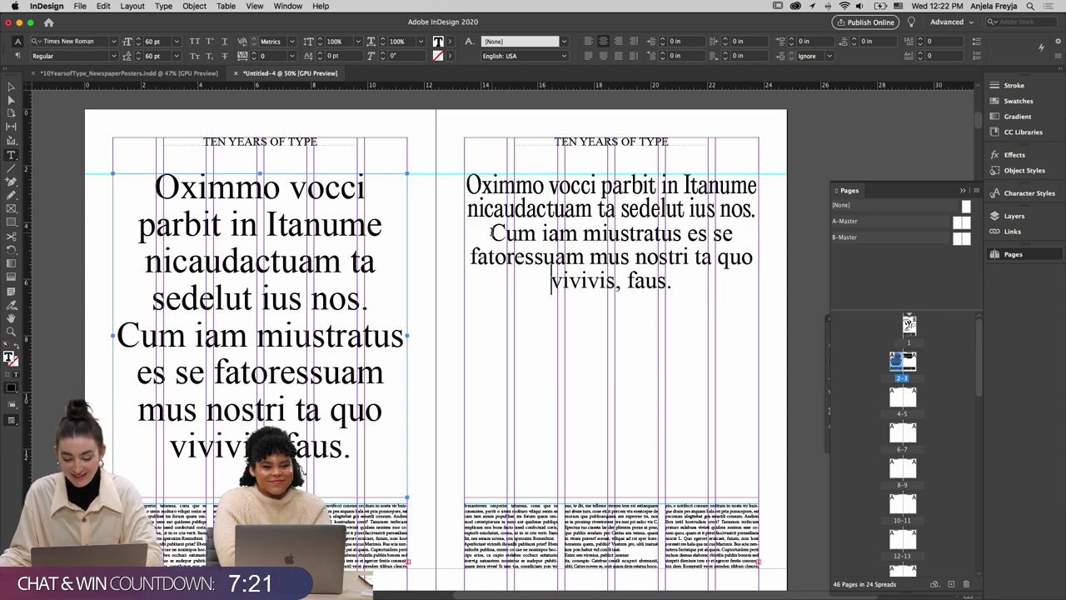
left_click(491, 233)
key("Return")
key("Return")
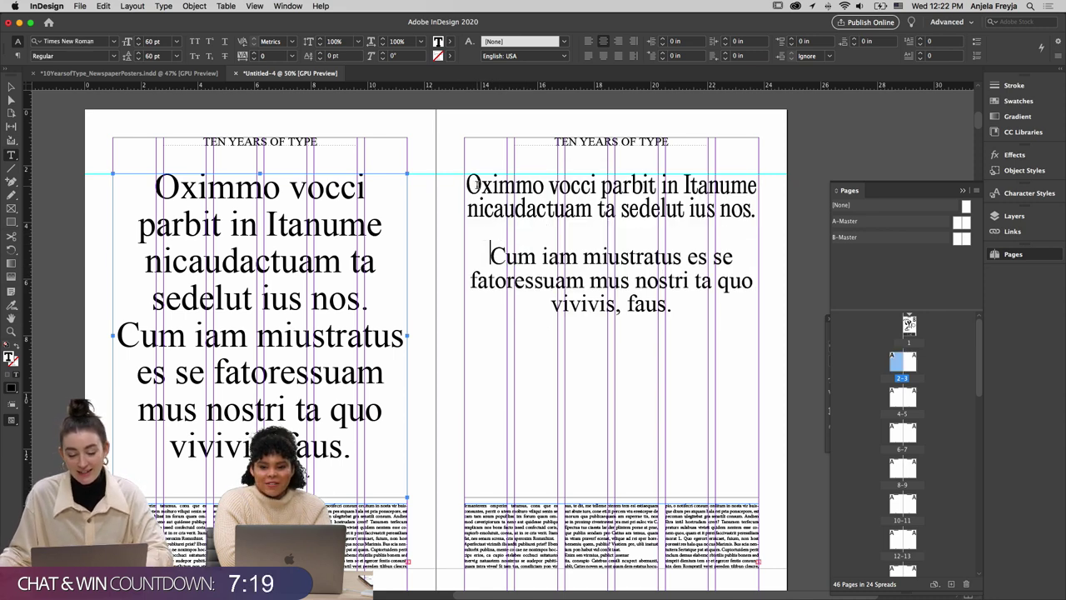
left_click_drag(466, 179, 609, 187)
left_click(486, 255)
left_click_drag(486, 254, 675, 308)
key("ctrl+c")
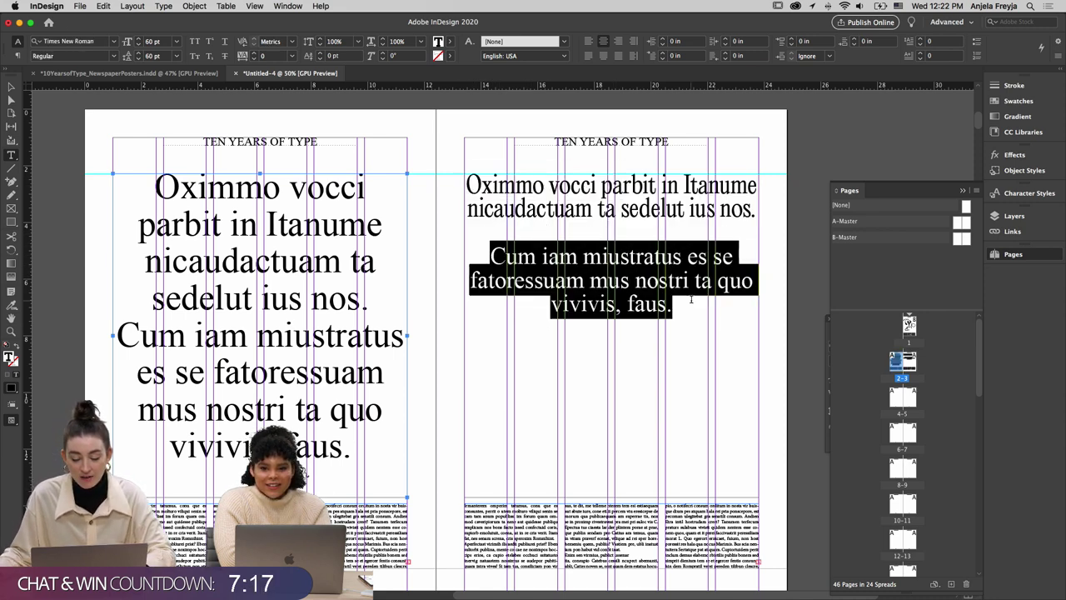
left_click(677, 322)
key("ctrl+v")
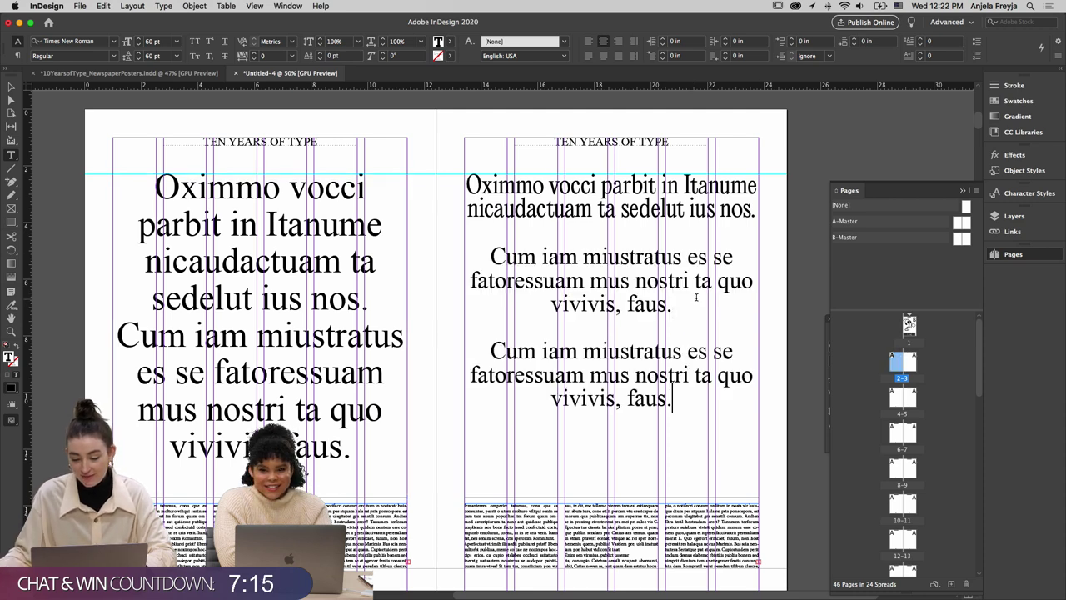
Search the font list for Monument and Neue, leaving the font unchanged
key("super+alt+shift+m")
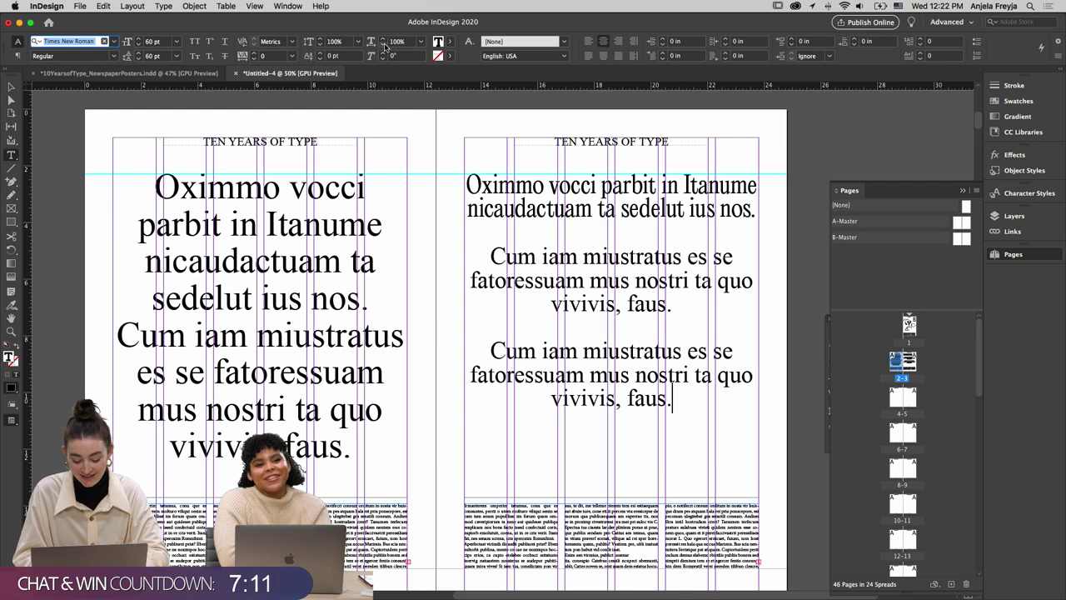
type("monum")
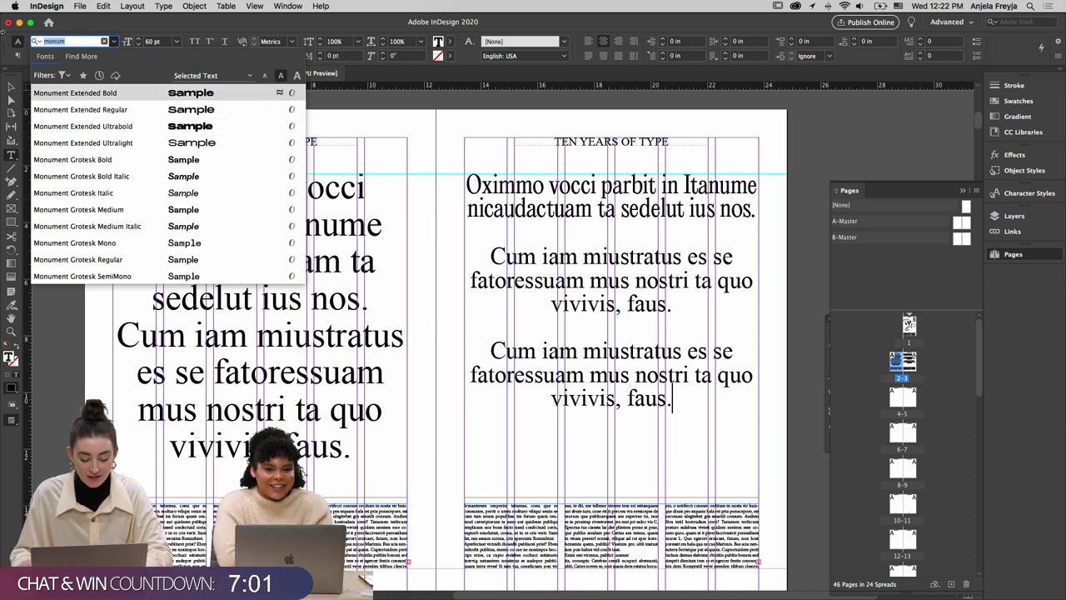
type("neue")
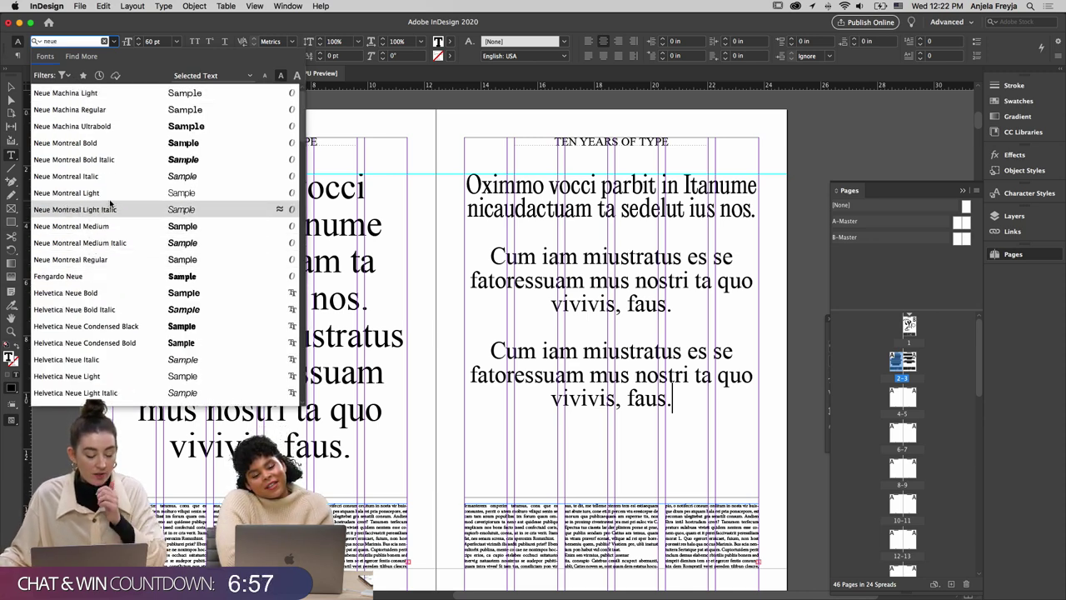
left_click(679, 406)
Set the third paragraph in Helvetica Light
left_click_drag(673, 402, 463, 360)
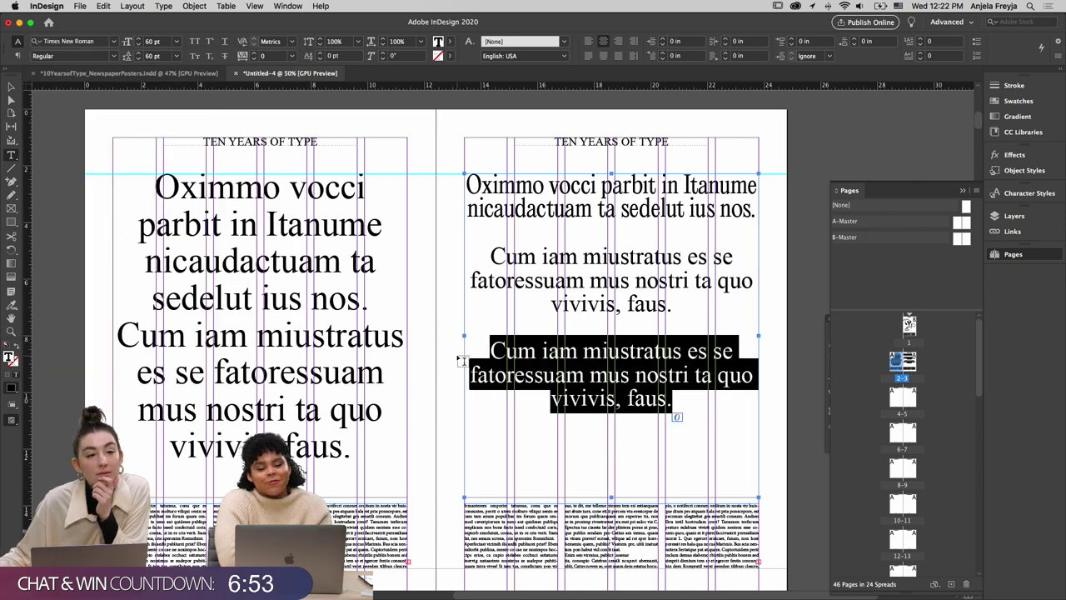
left_click(79, 44)
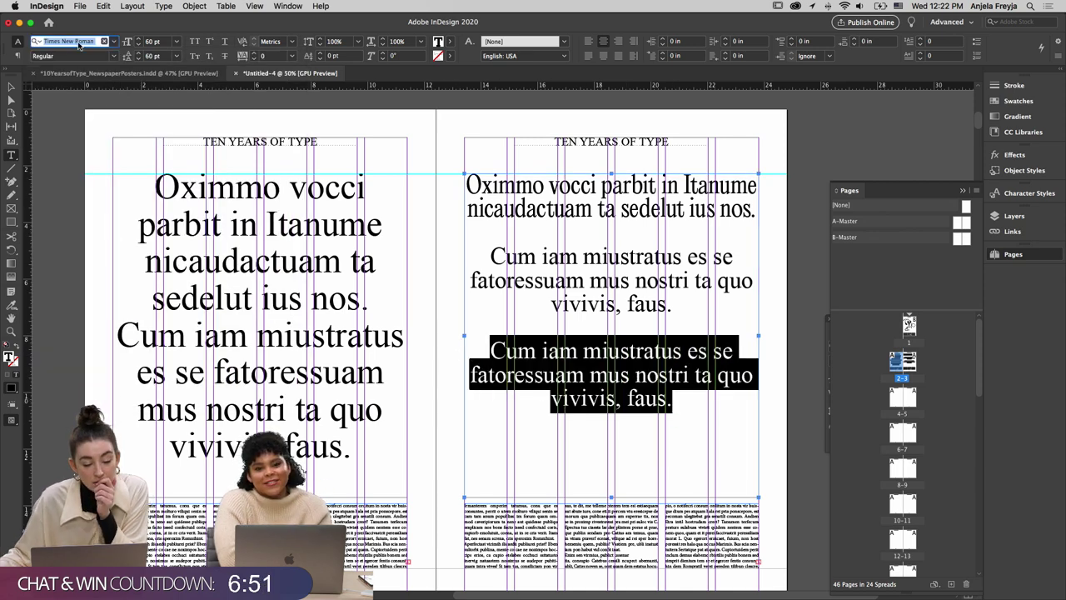
type("helvel")
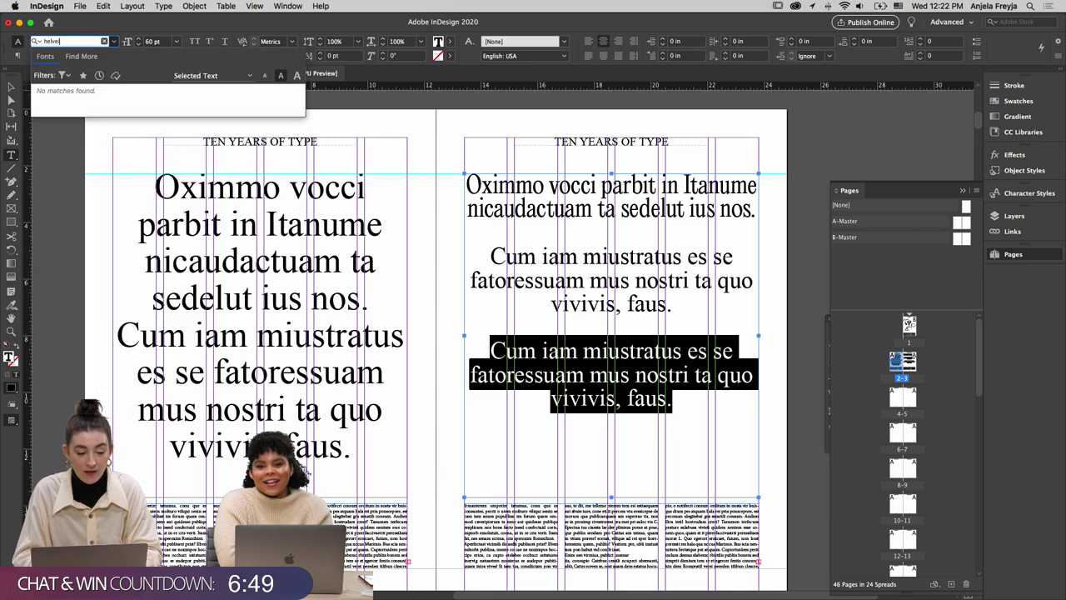
key("BackSpace")
type("t")
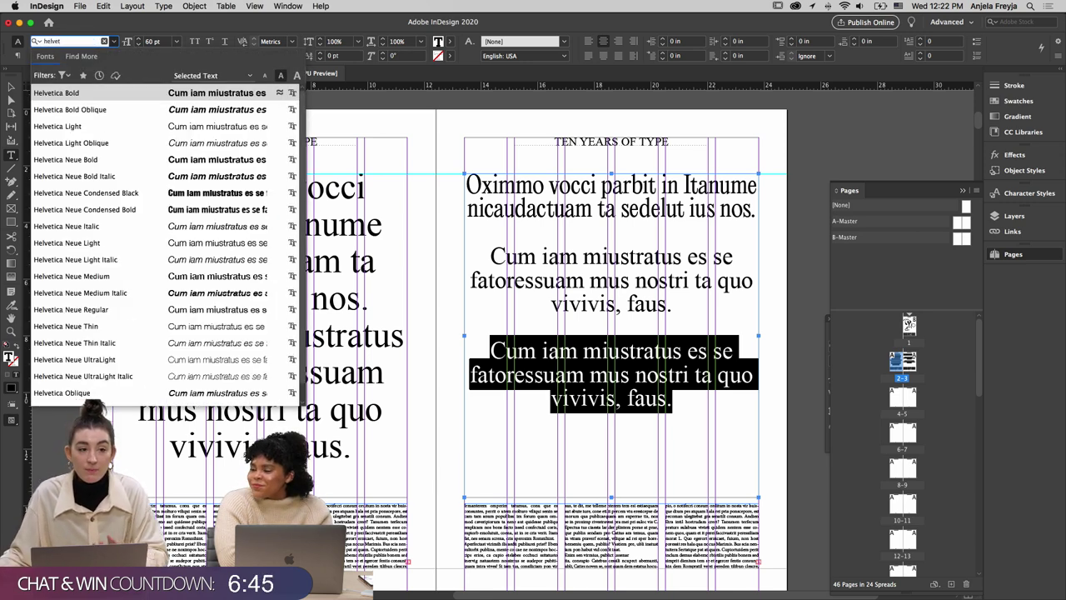
left_click(116, 131)
left_click(648, 398)
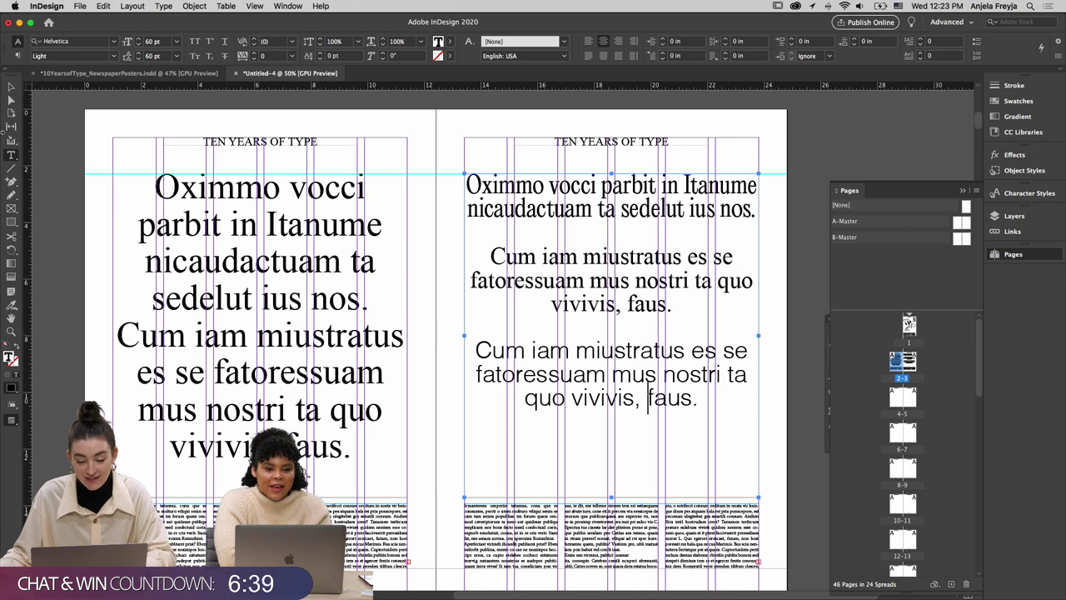
left_click_drag(489, 252, 673, 306)
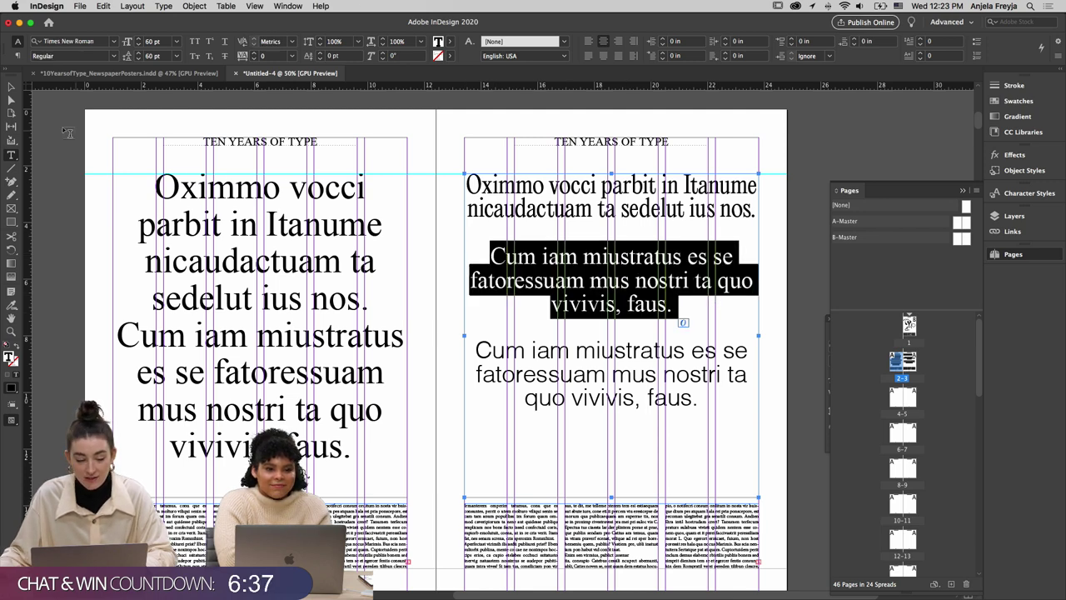
left_click(16, 94)
Make the right-page text frame narrower and shift it slightly right
key("w")
left_click(715, 375)
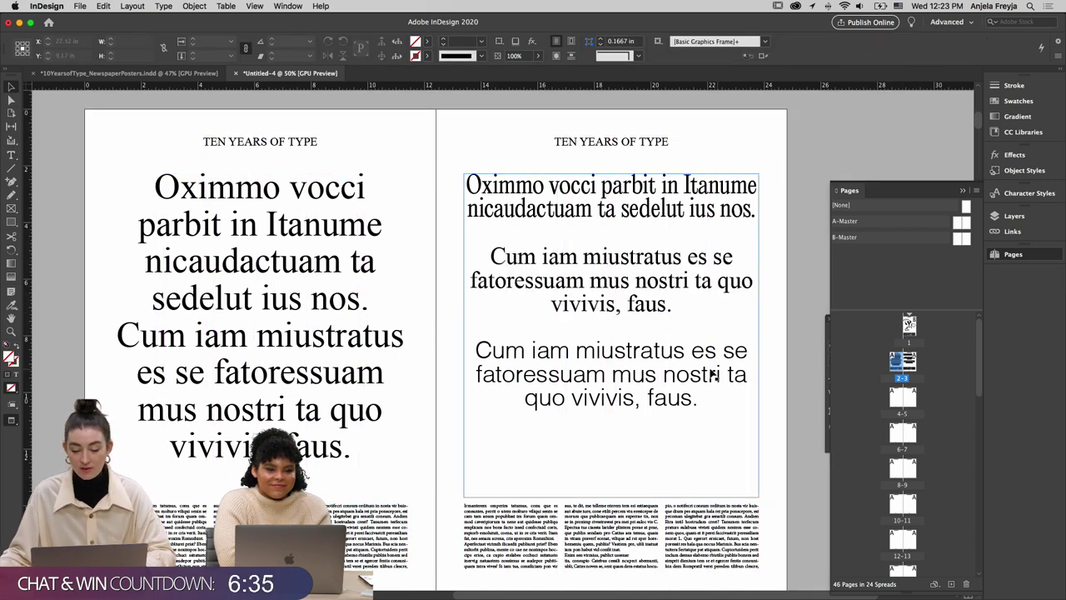
key("w")
left_click_drag(759, 337, 713, 349)
left_click(759, 317)
key("w")
Delete ', faus' from the last paragraph and reduce it to 56 pt
key("t")
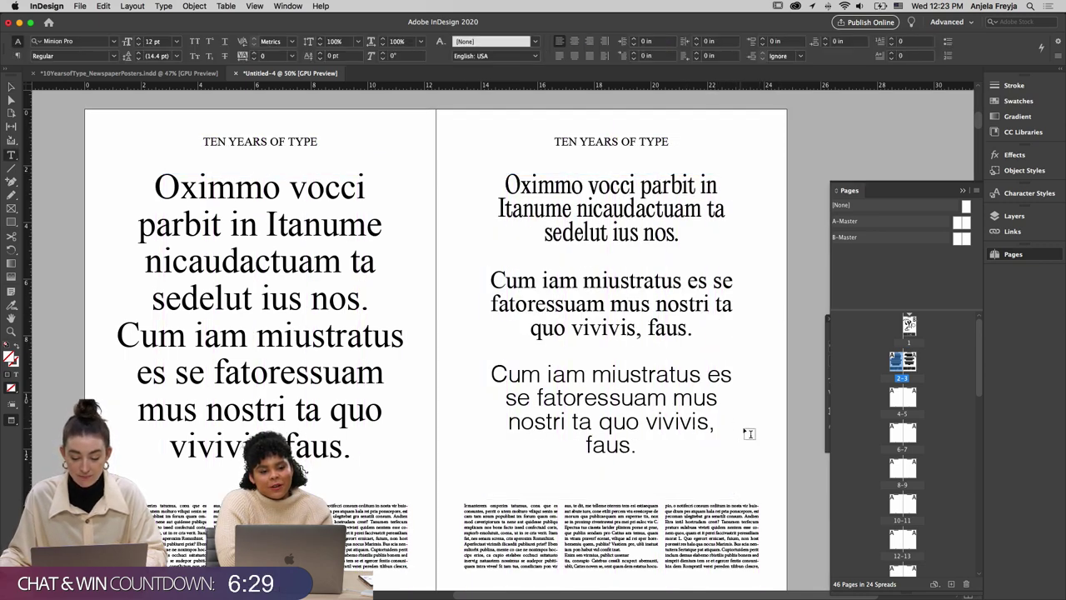
left_click_drag(710, 425, 630, 445)
key("BackSpace")
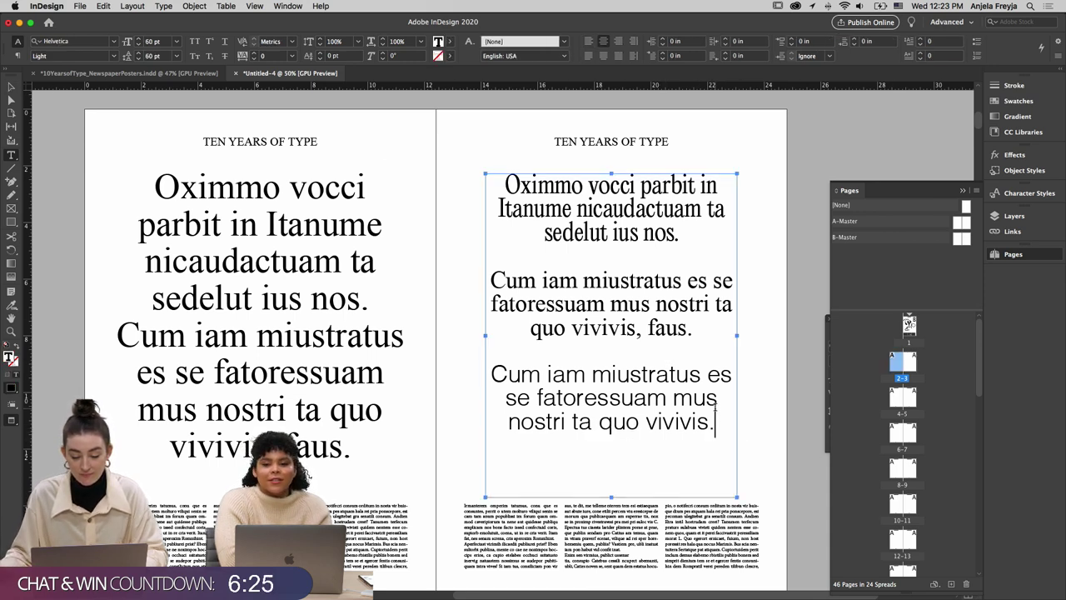
left_click_drag(714, 423, 451, 386)
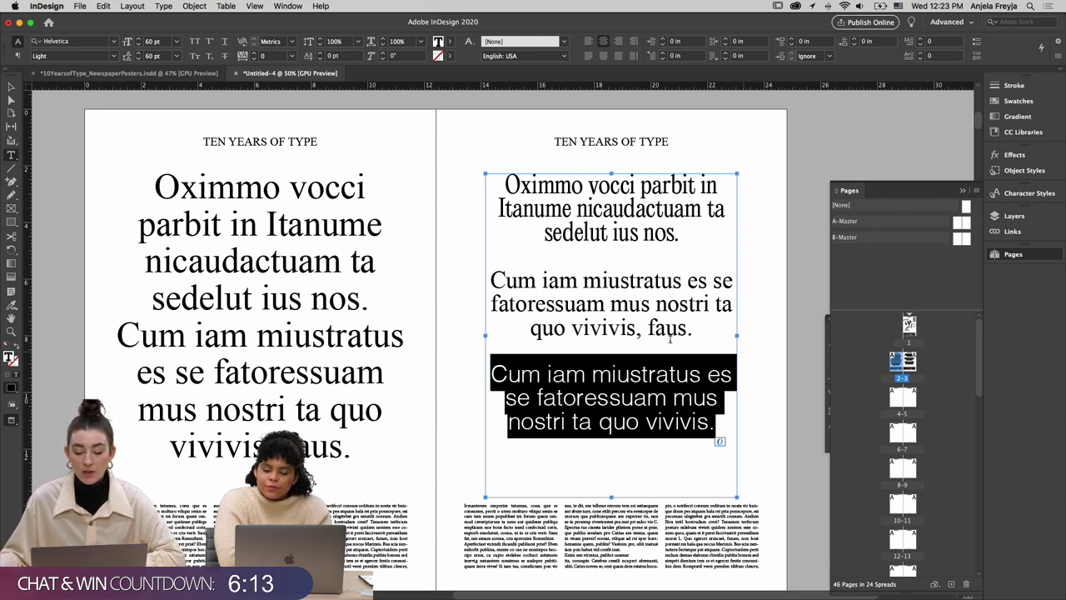
left_click(138, 45)
left_click(138, 45)
left_click(138, 45)
left_click(138, 45)
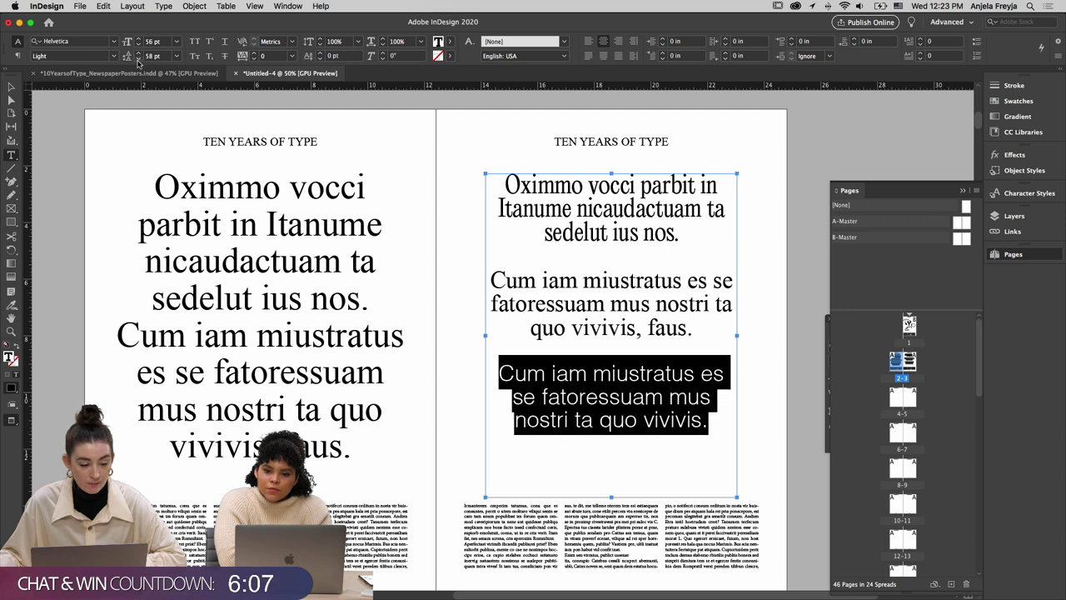
Shorten the text frame from the bottom and move it lower on the page
key("Escape")
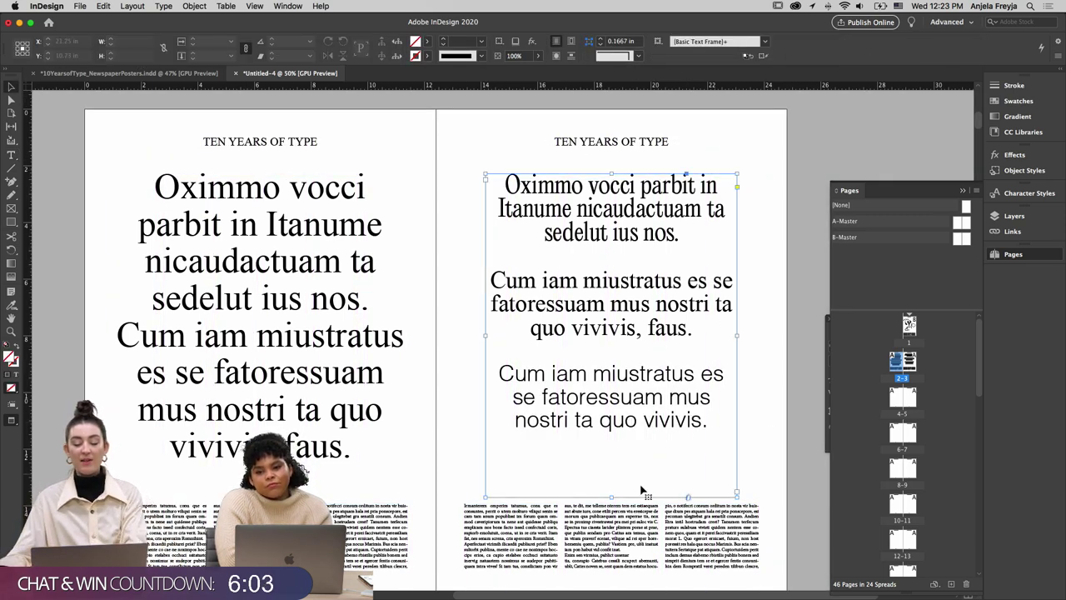
left_click_drag(609, 496, 609, 442)
left_click_drag(550, 422, 568, 449)
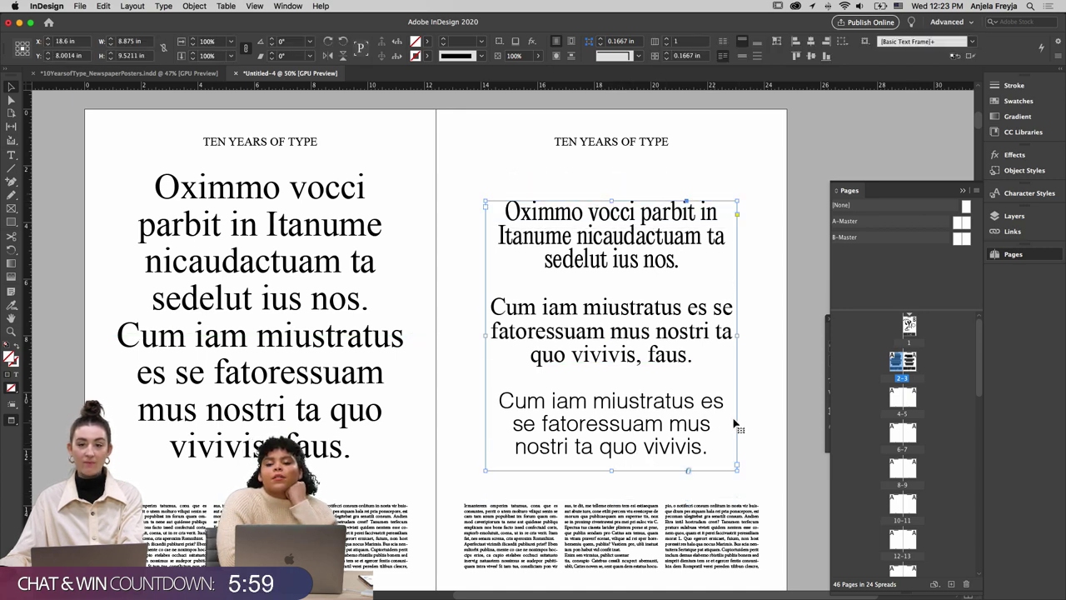
left_click(762, 421)
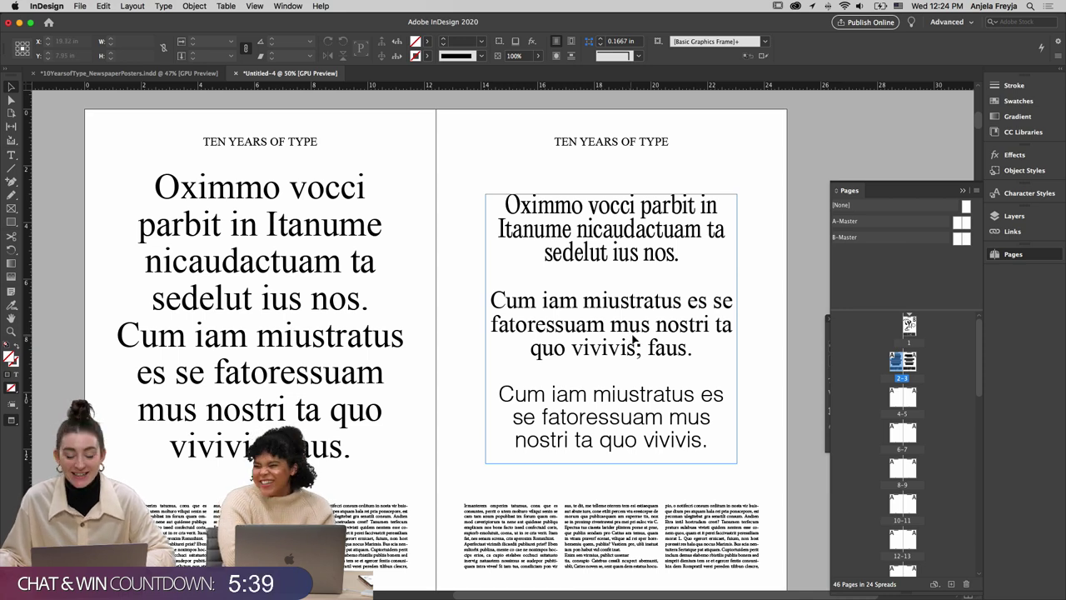
Move the right-page text frame up to the guide, trying and undoing an enlargement
left_click_drag(640, 330, 647, 290)
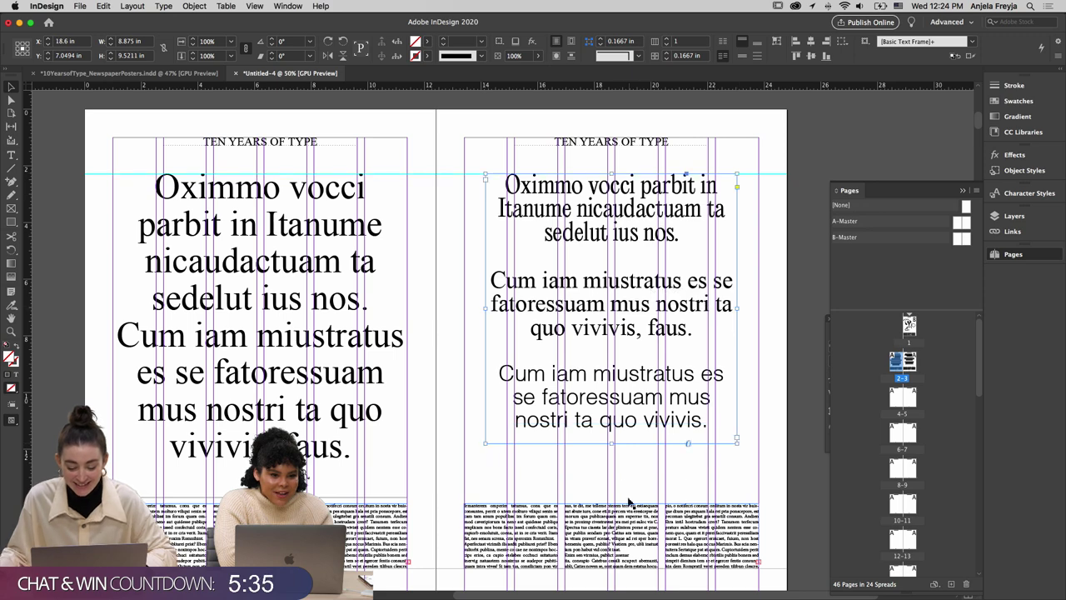
left_click_drag(614, 447, 611, 492)
key("w")
left_click(784, 227)
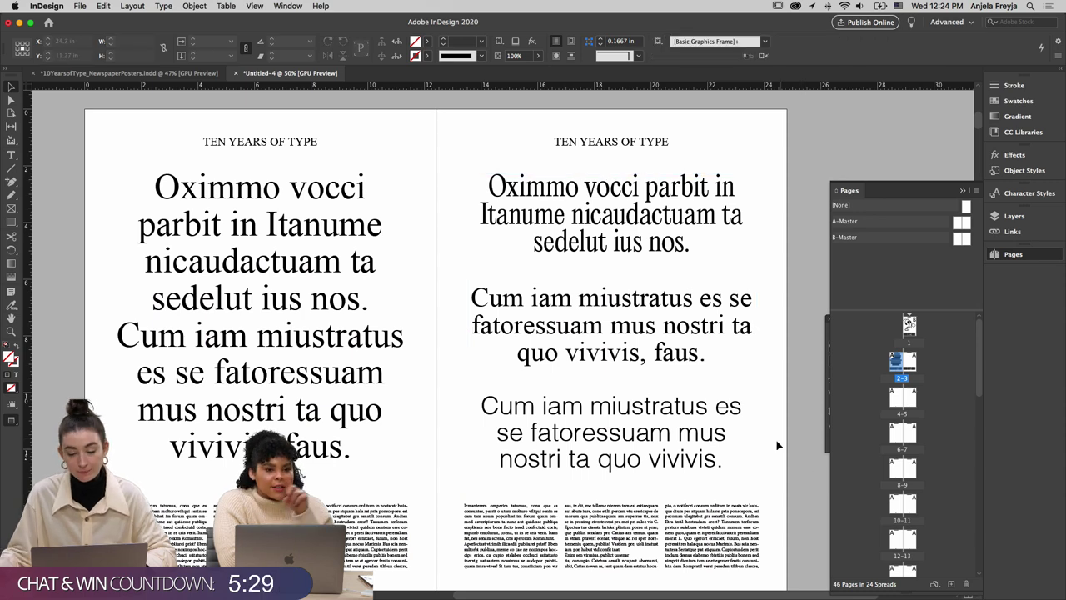
key("super+z")
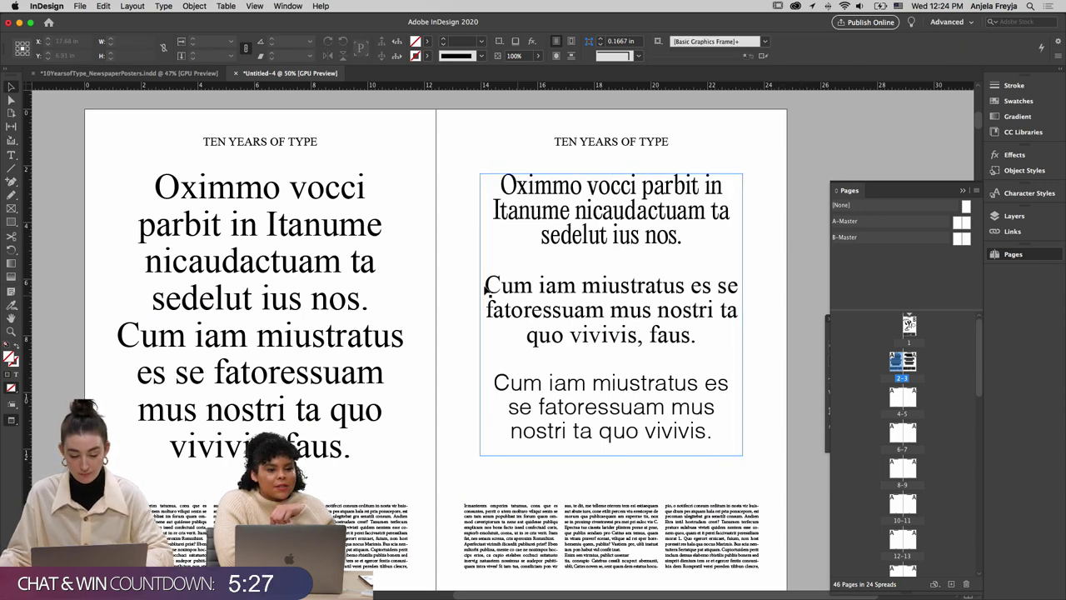
key("t")
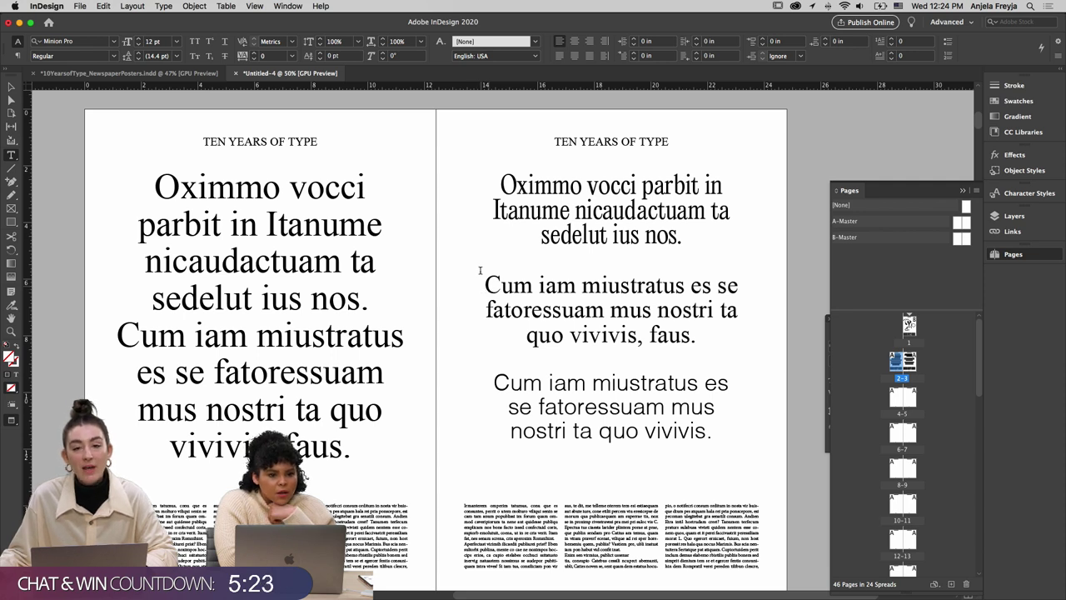
Delete the right page's three-paragraph text frame and select the left page's large frame
left_click(11, 87)
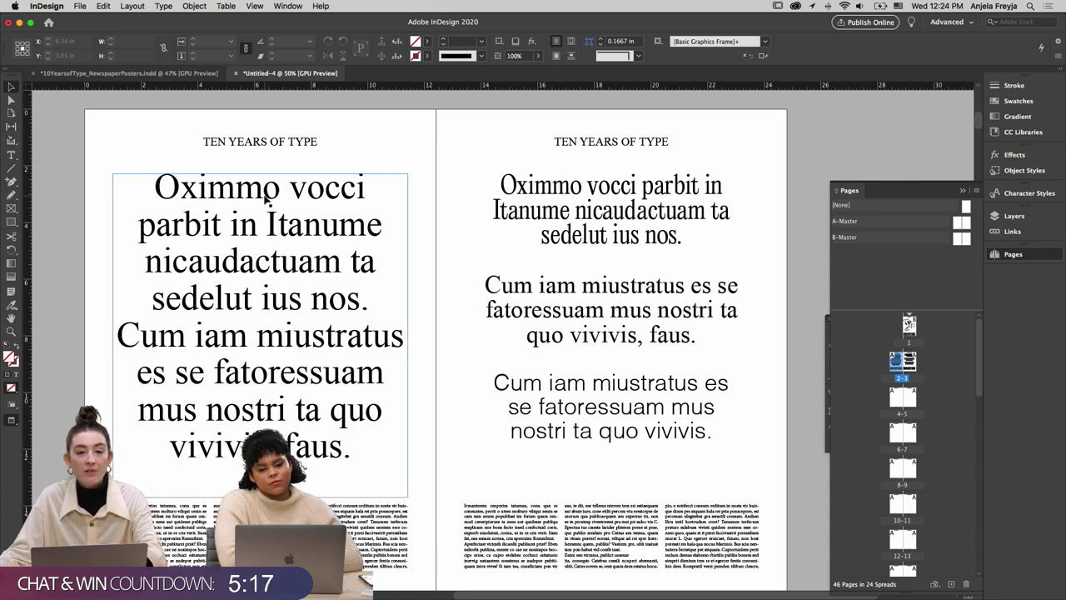
left_click(569, 283)
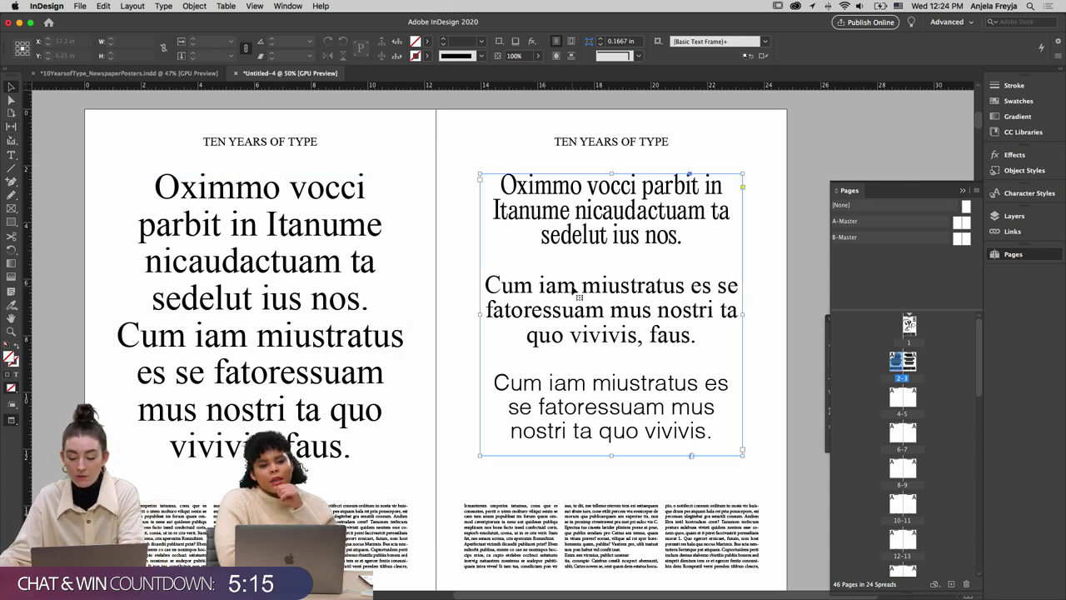
key("Delete")
left_click(320, 320)
Paste a copy of the left page's text frame onto the right page
key("w")
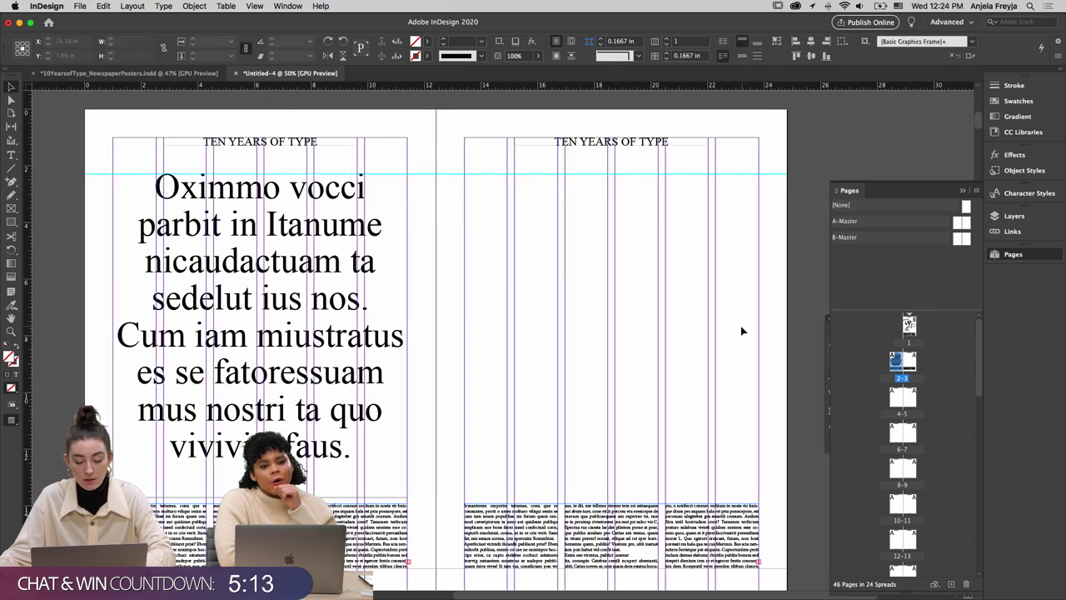
key("ctrl+c")
key("ctrl+v")
left_click_drag(568, 370, 664, 368)
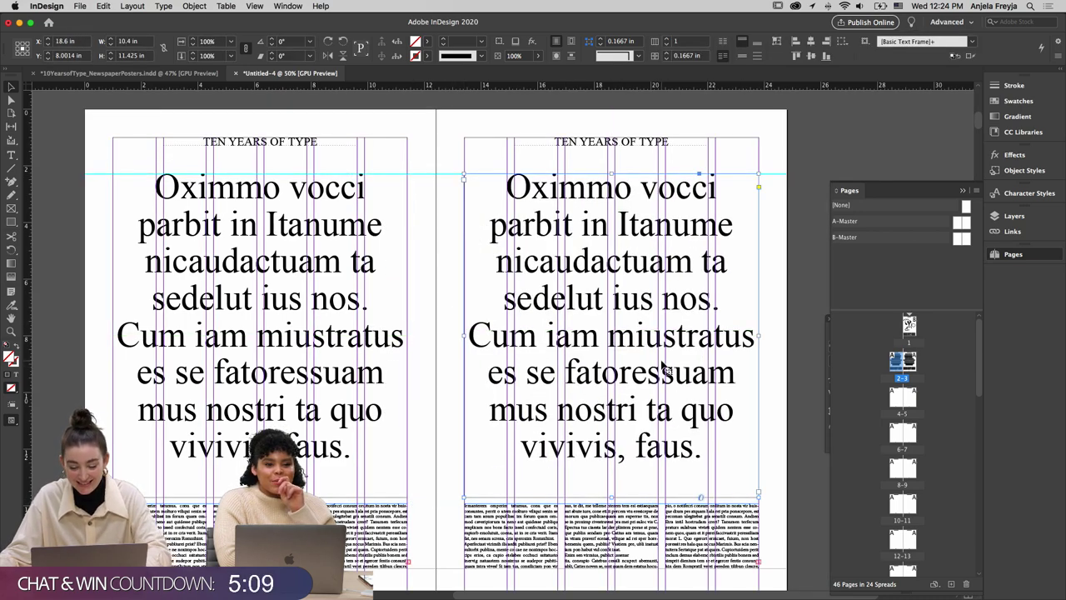
Replace the text from 'fatoressuam' onward with 'Hello Adobe Live! :) ;)'
key("t")
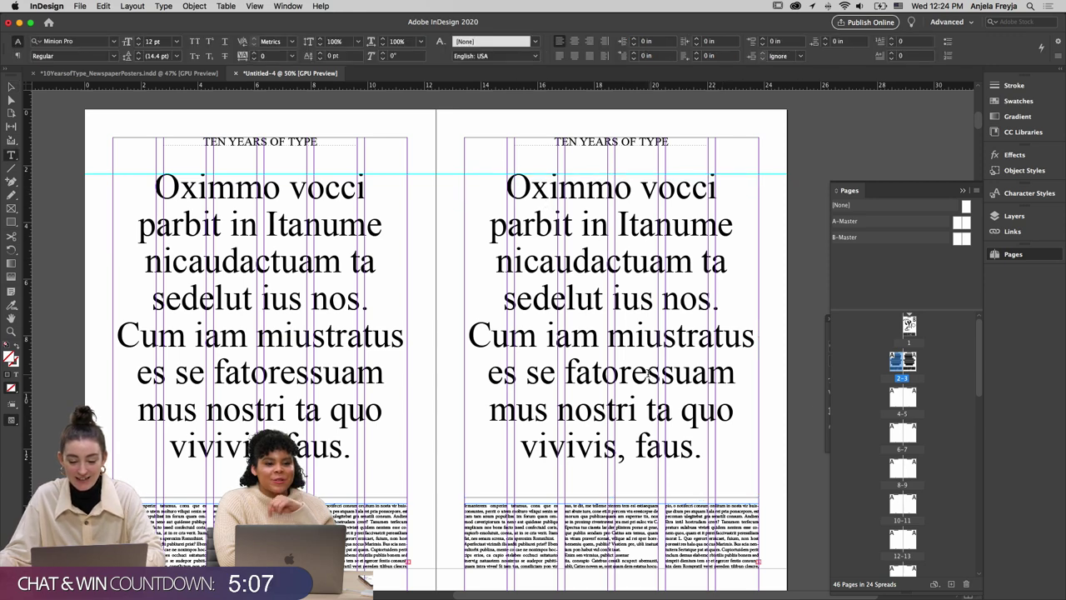
left_click_drag(691, 444, 552, 358)
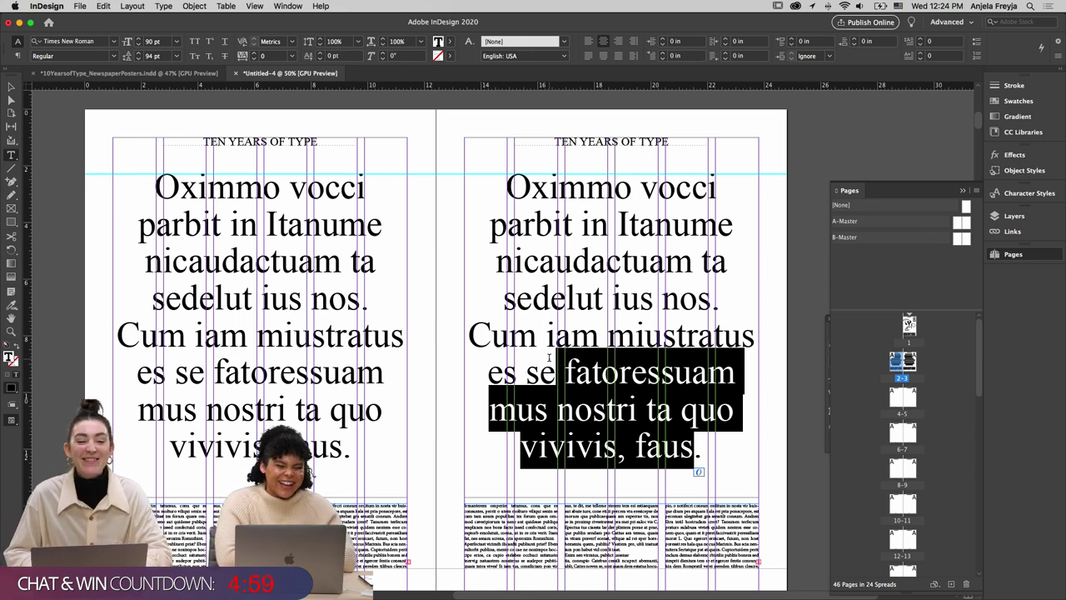
type(". ")
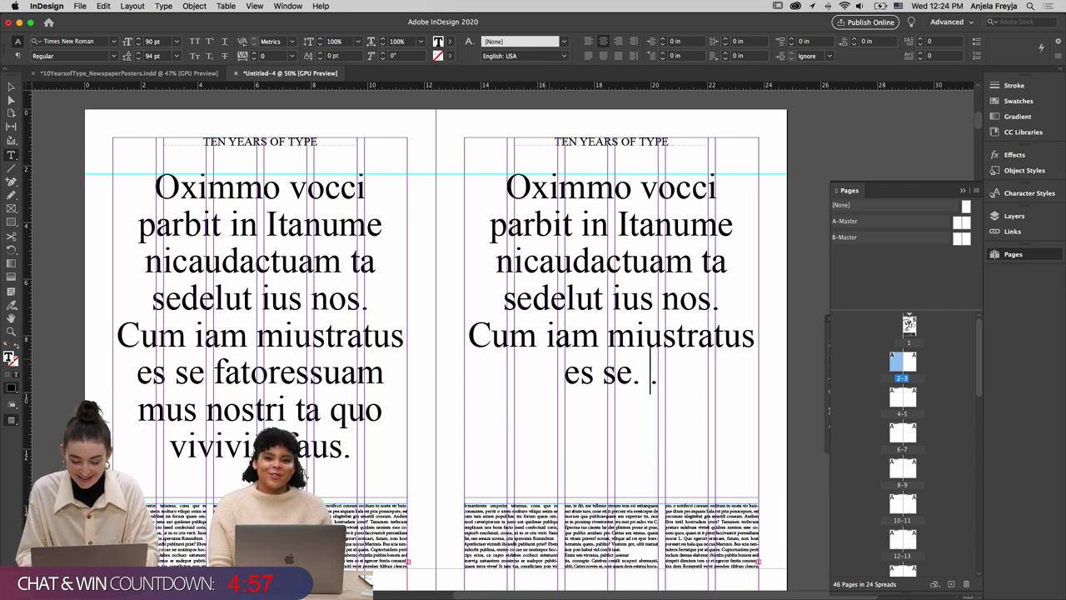
type("Hello Adobe")
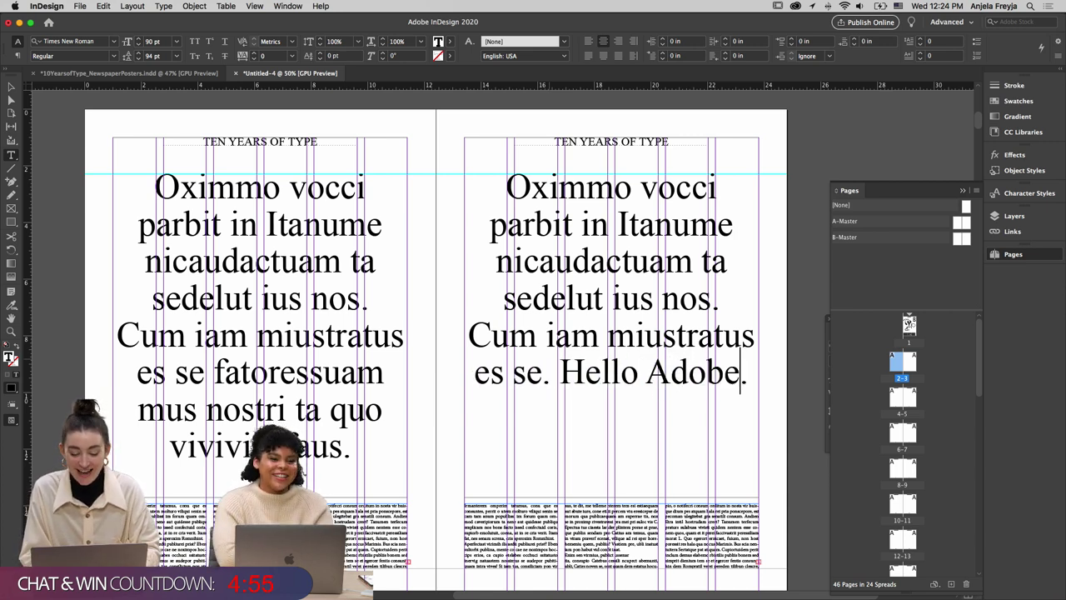
type(" Live!")
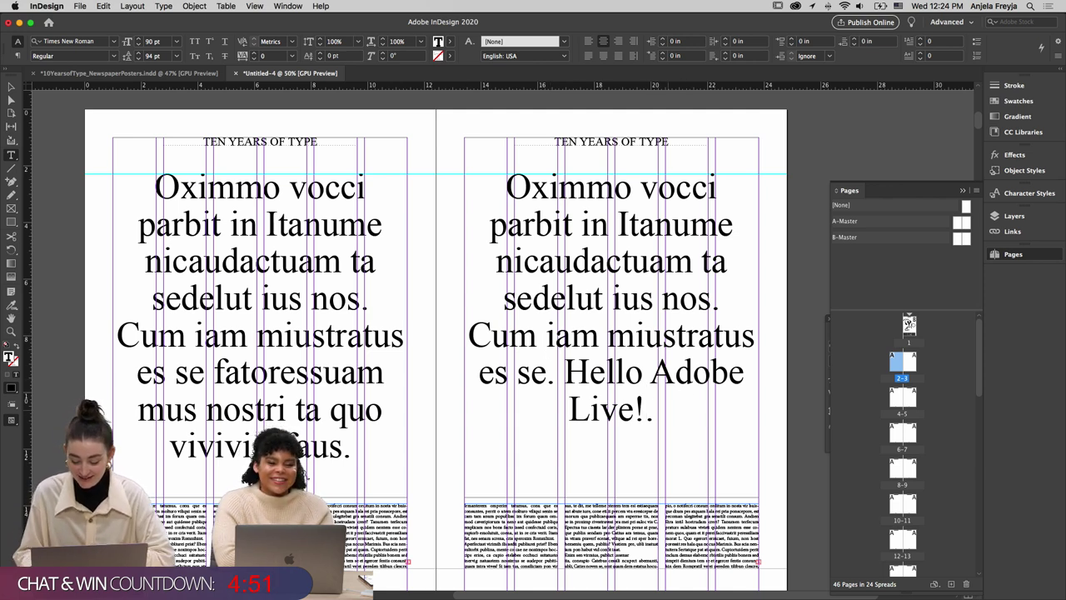
key("Delete")
type(":) ;)")
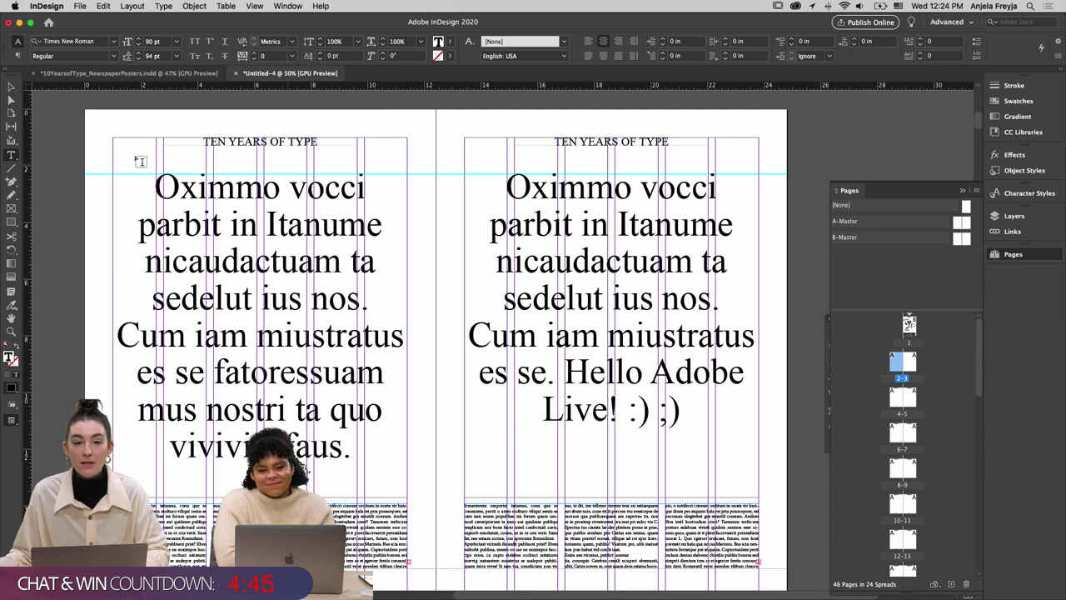
left_click(12, 88)
key("w")
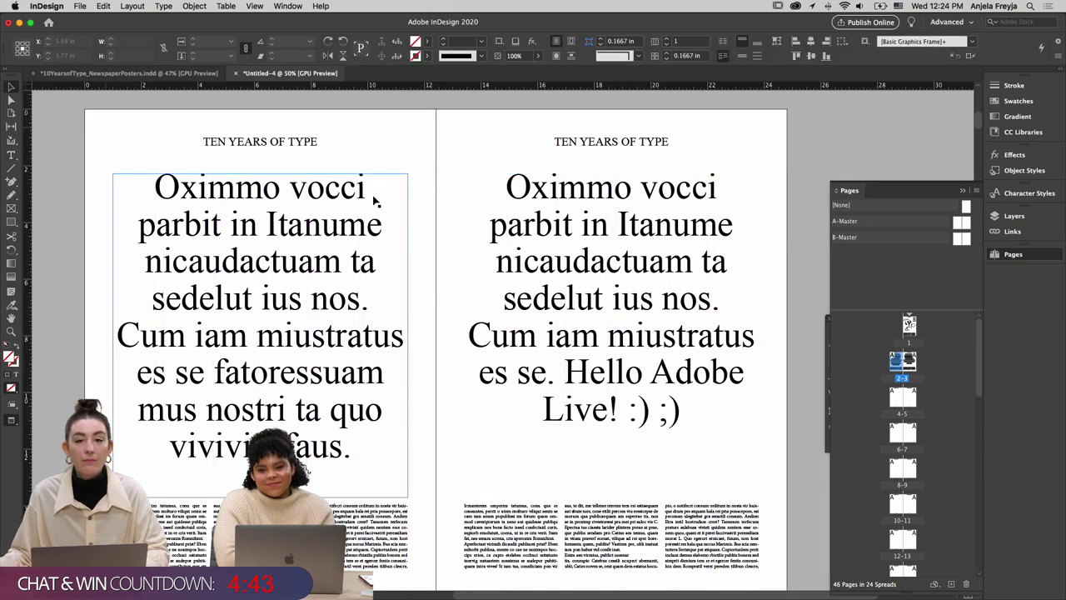
left_click(420, 224)
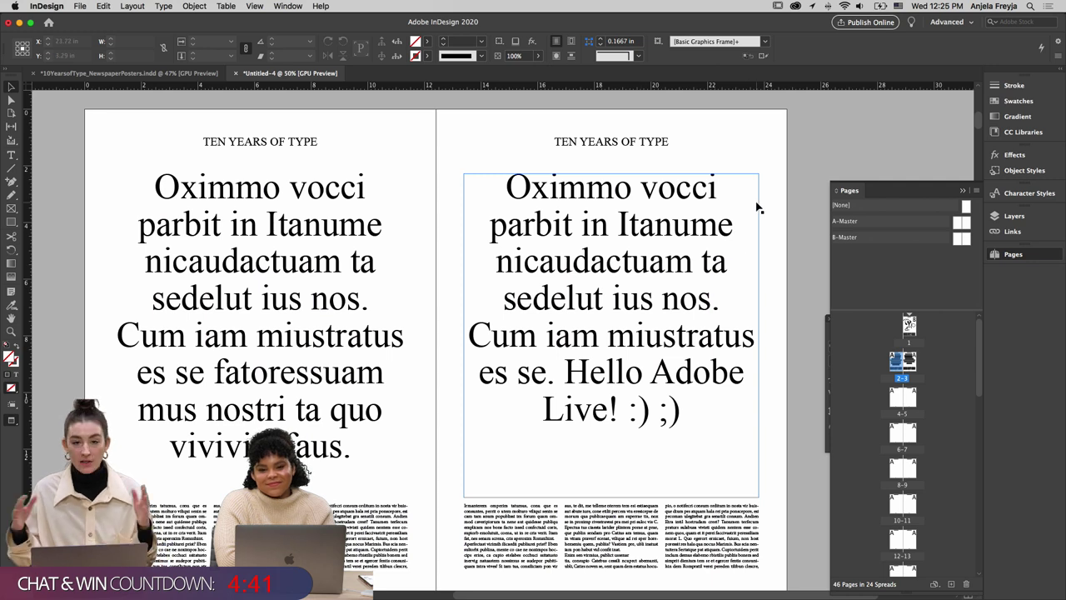
left_click(693, 370)
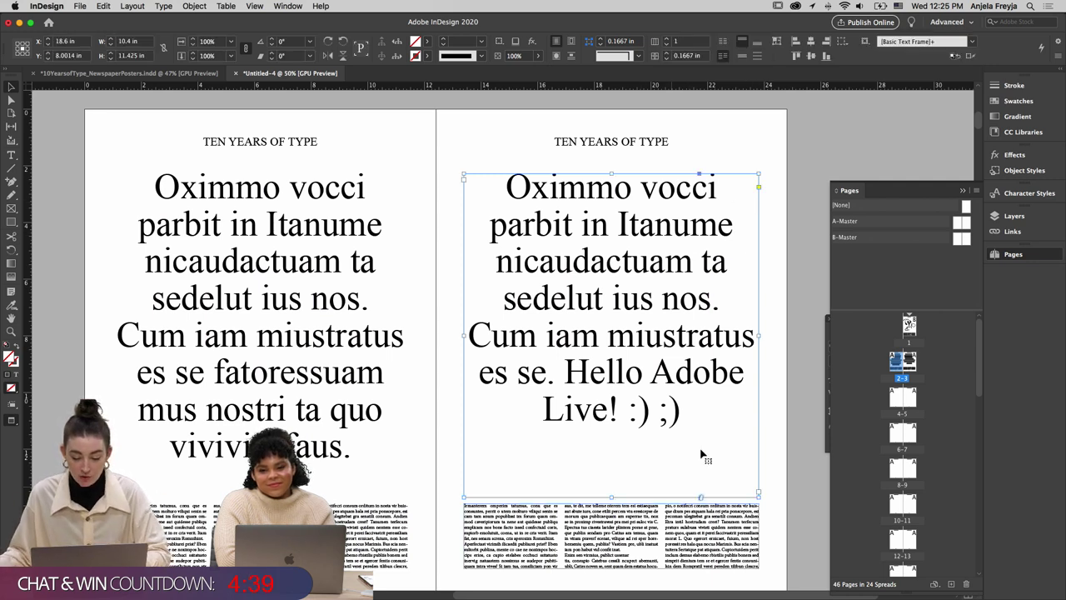
left_click(801, 422)
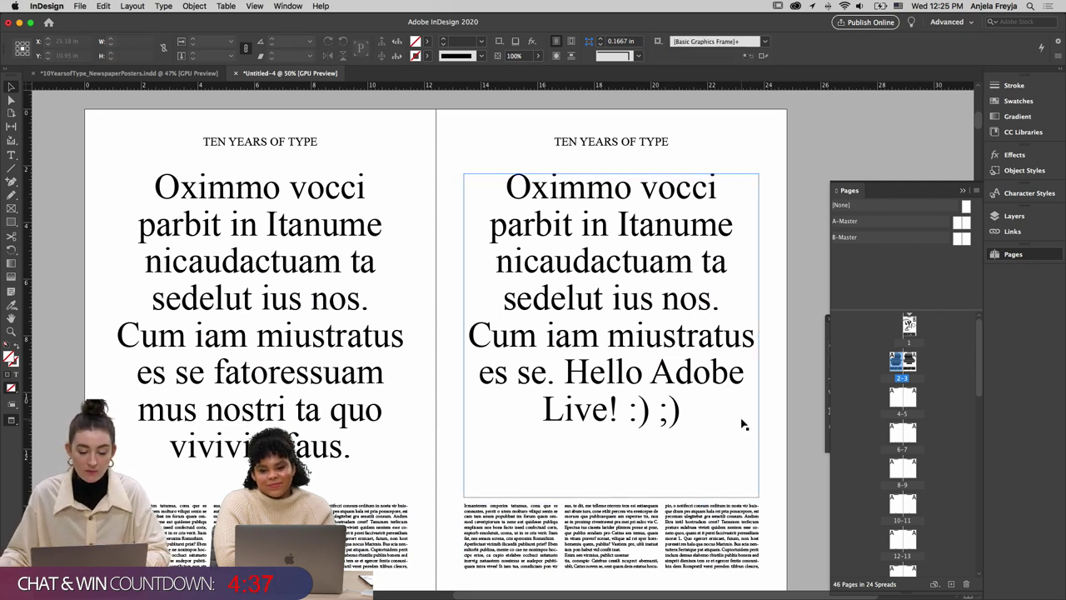
Append 'Itanume nicaudactuam.' after the smileys
key("t")
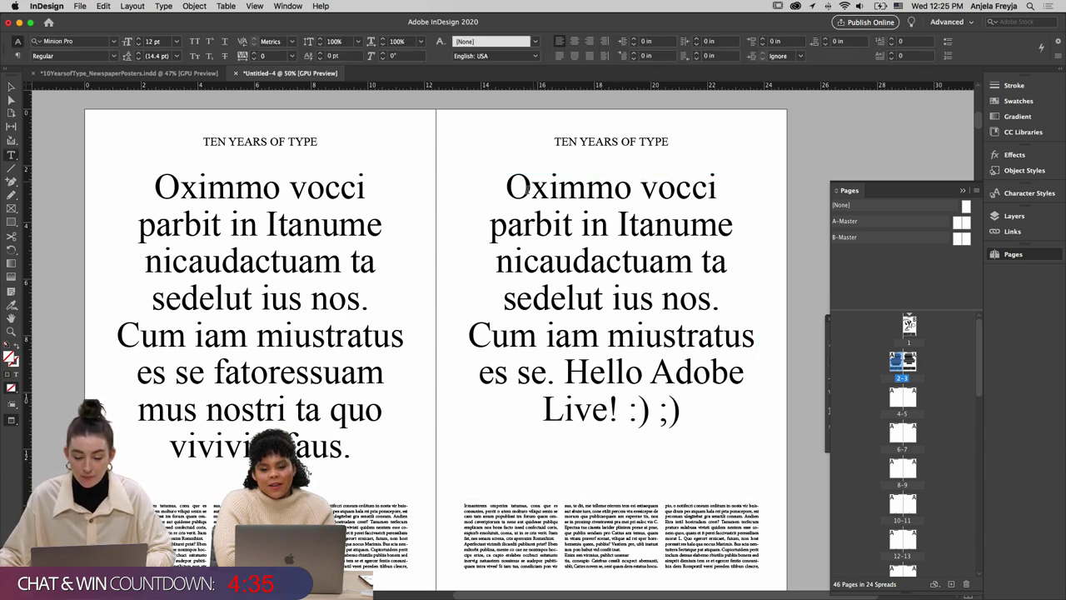
left_click_drag(621, 225, 692, 262)
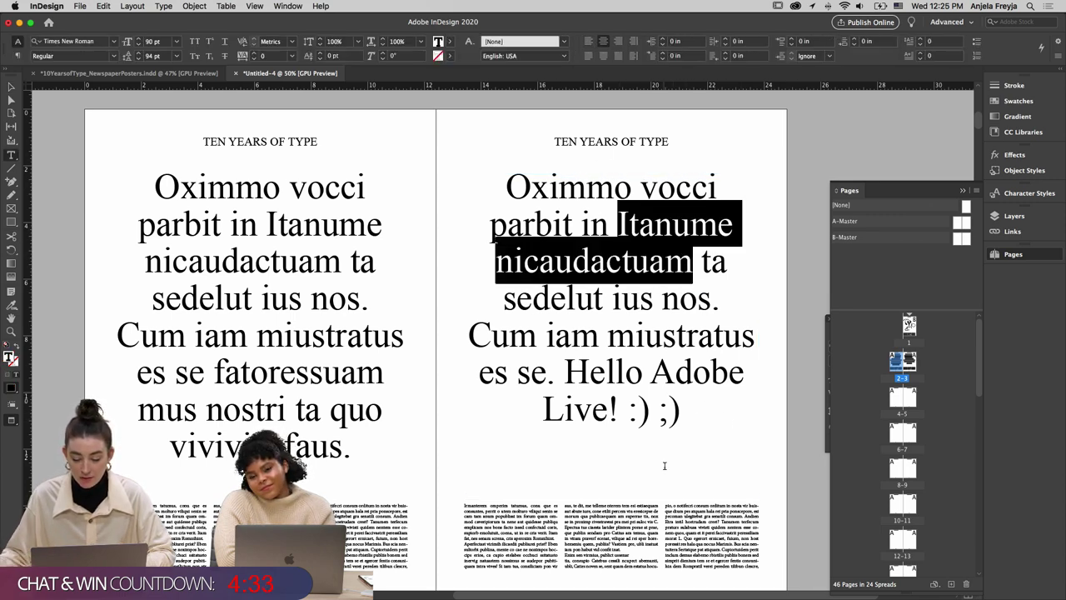
left_click(681, 419)
key("cmd+v")
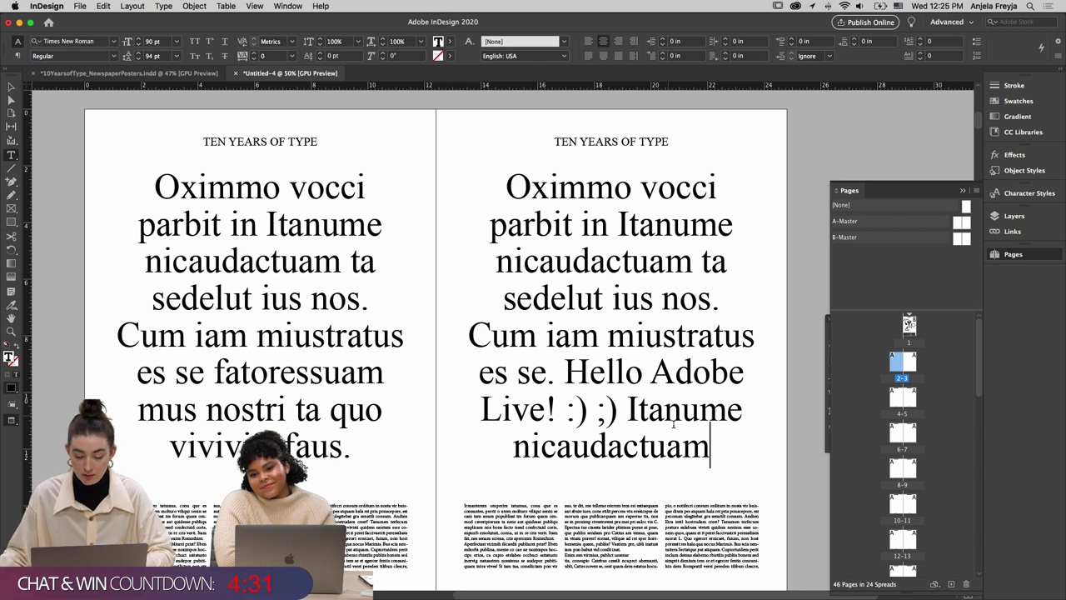
type(".")
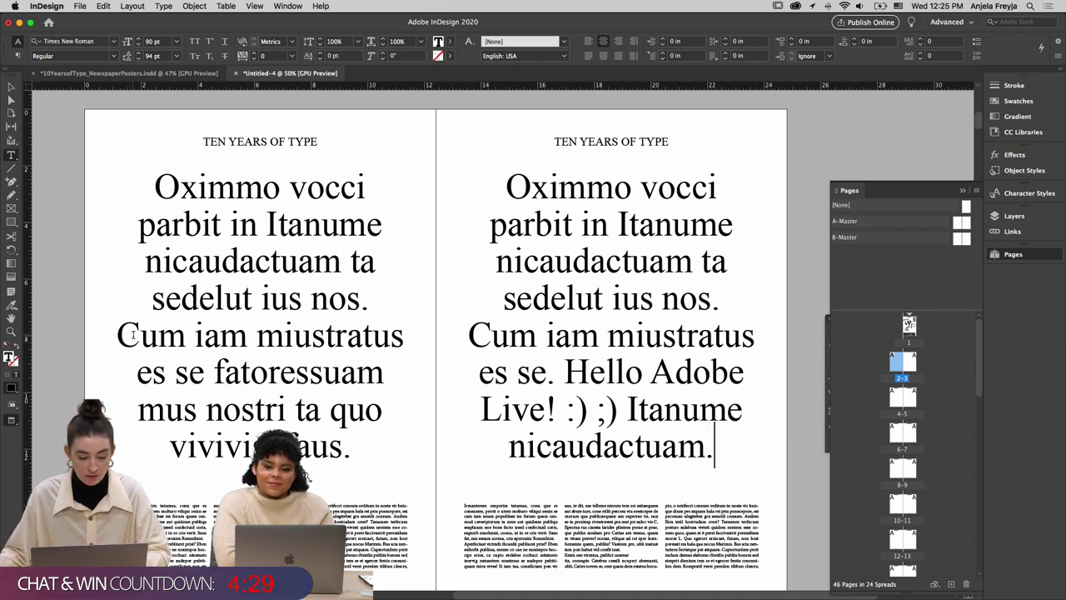
Exit text editing, clear the selection and review the finished spread
left_click(11, 86)
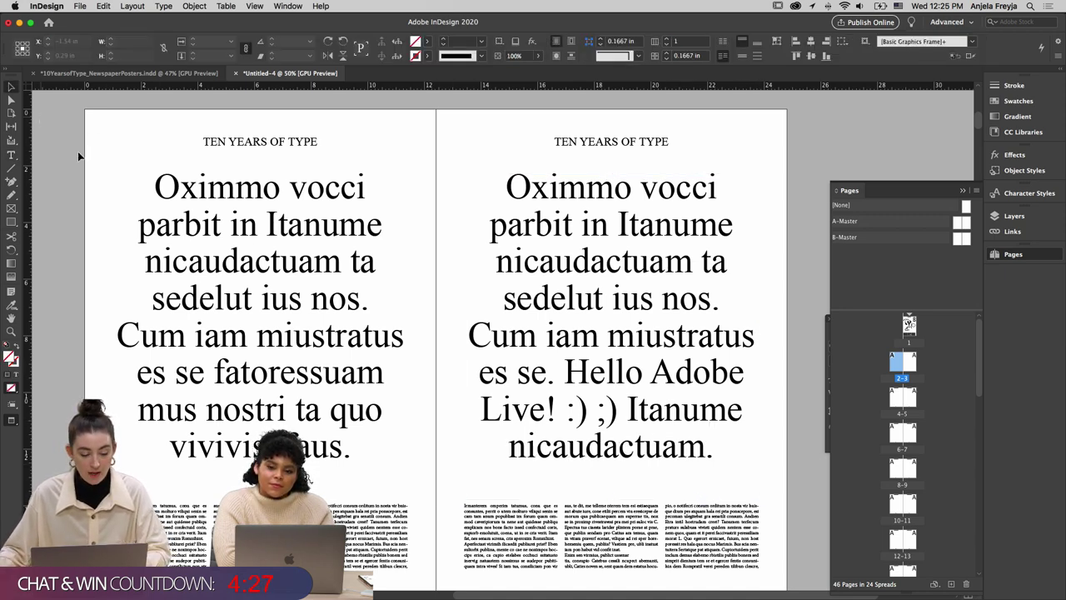
left_click(78, 150)
scroll(83, 293, "down", 3)
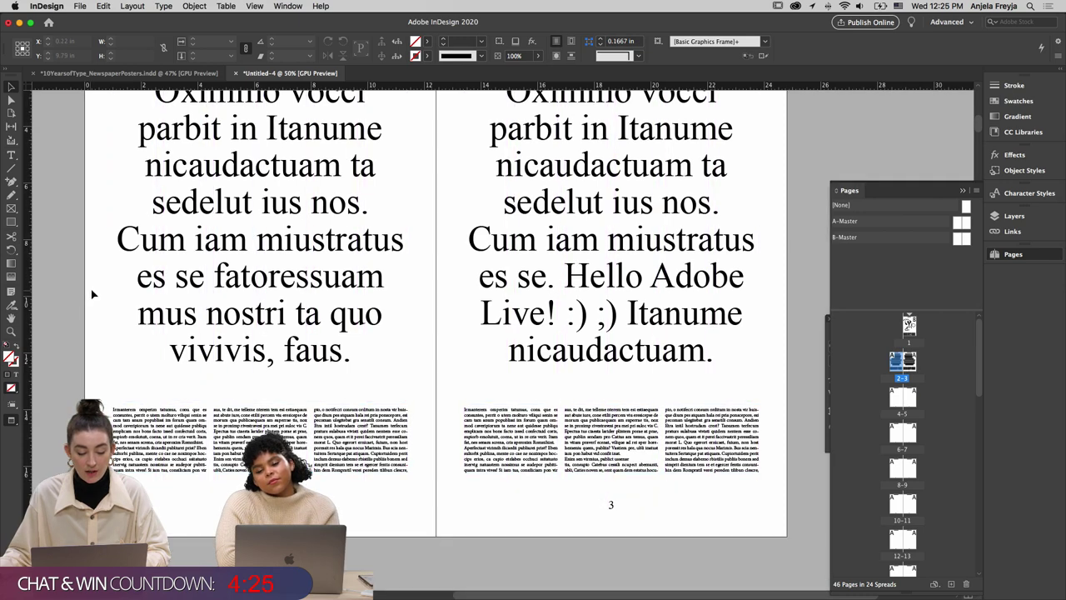
scroll(208, 296, "up", 2)
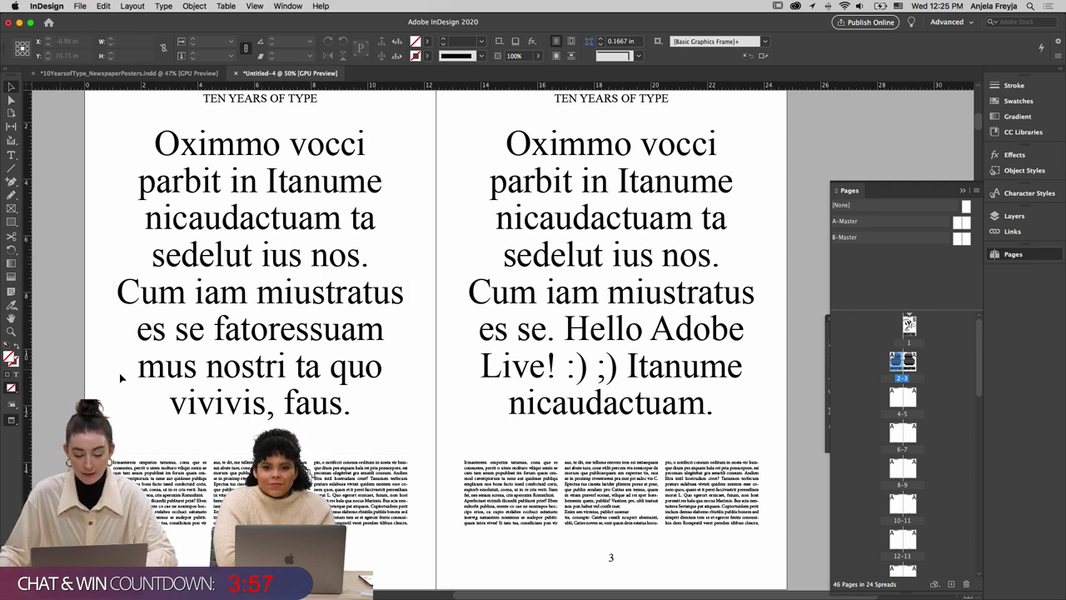
Navigate to the empty pages 4–5 spread, then bring Illustrator to the front
double_click(896, 401)
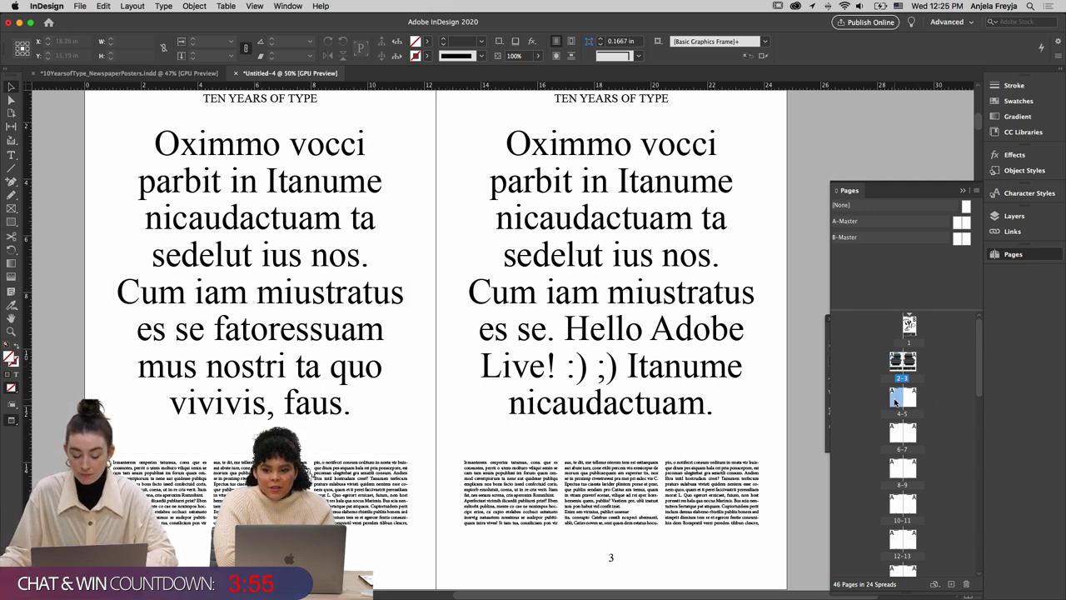
key("super+minus")
key("super+minus")
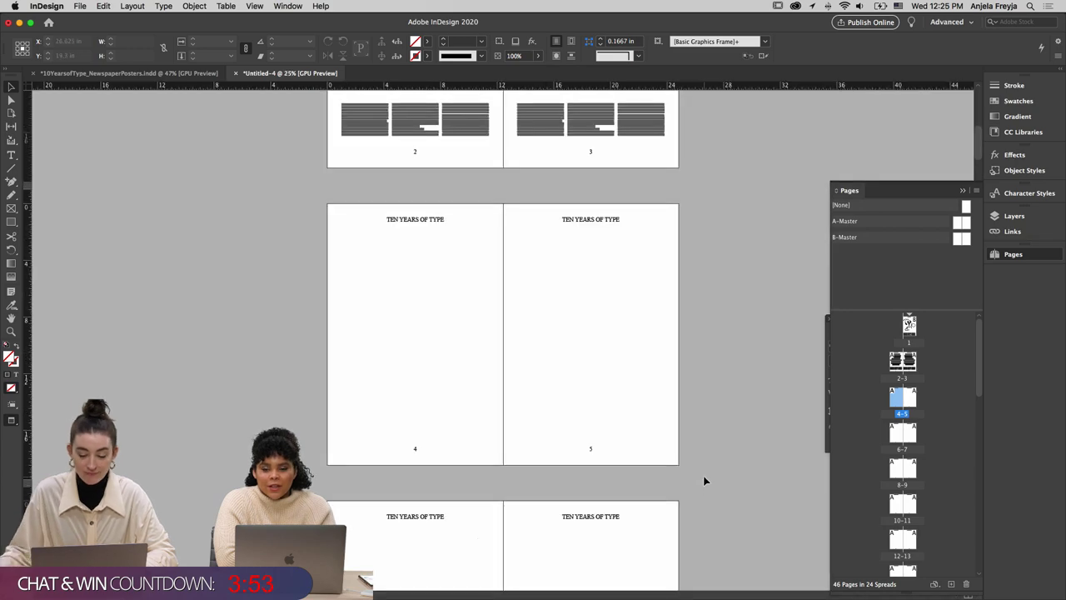
key("w")
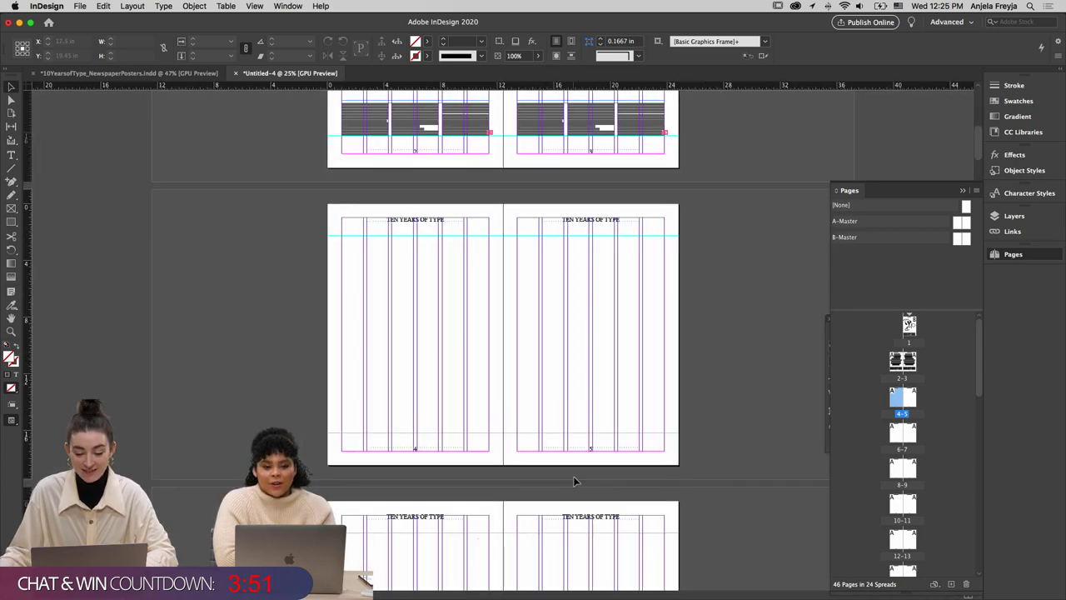
scroll(638, 458, "up", 3)
scroll(638, 457, "up", 7)
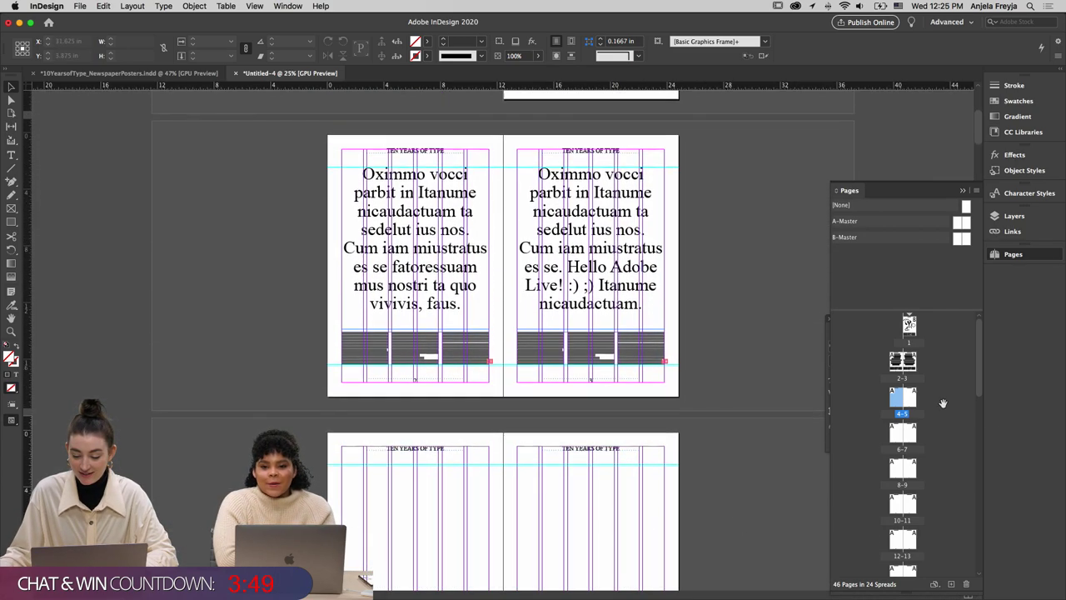
double_click(893, 402)
double_click(893, 402)
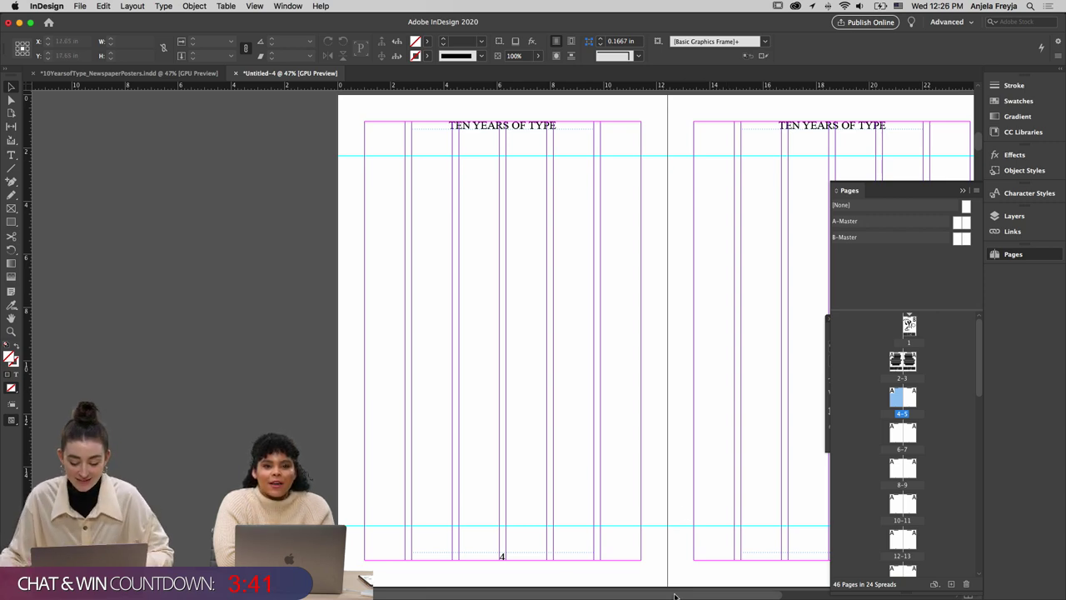
scroll(641, 499, "right", 3)
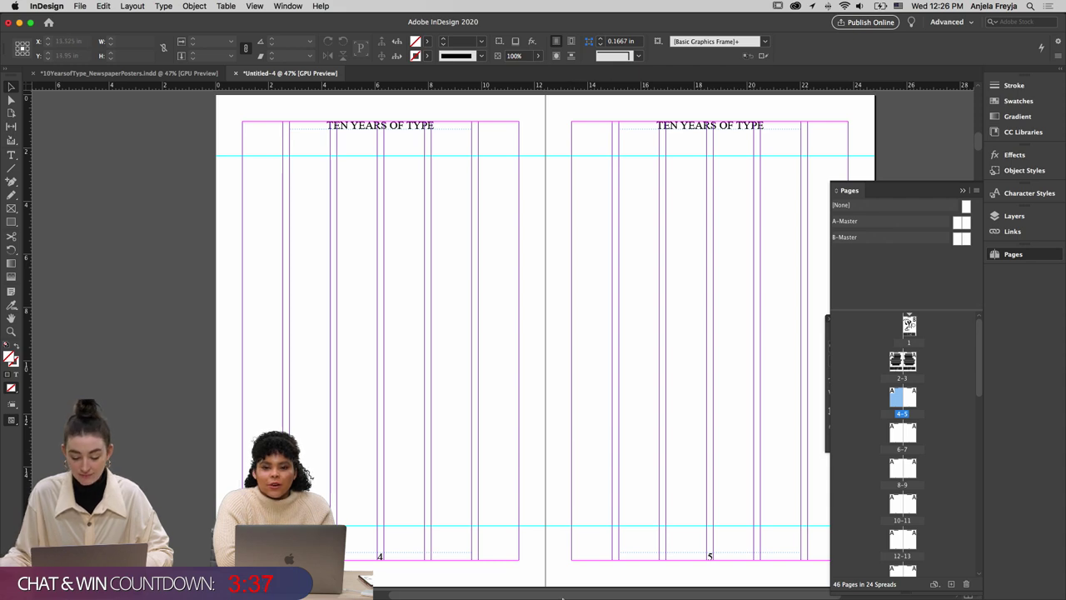
left_click(592, 583)
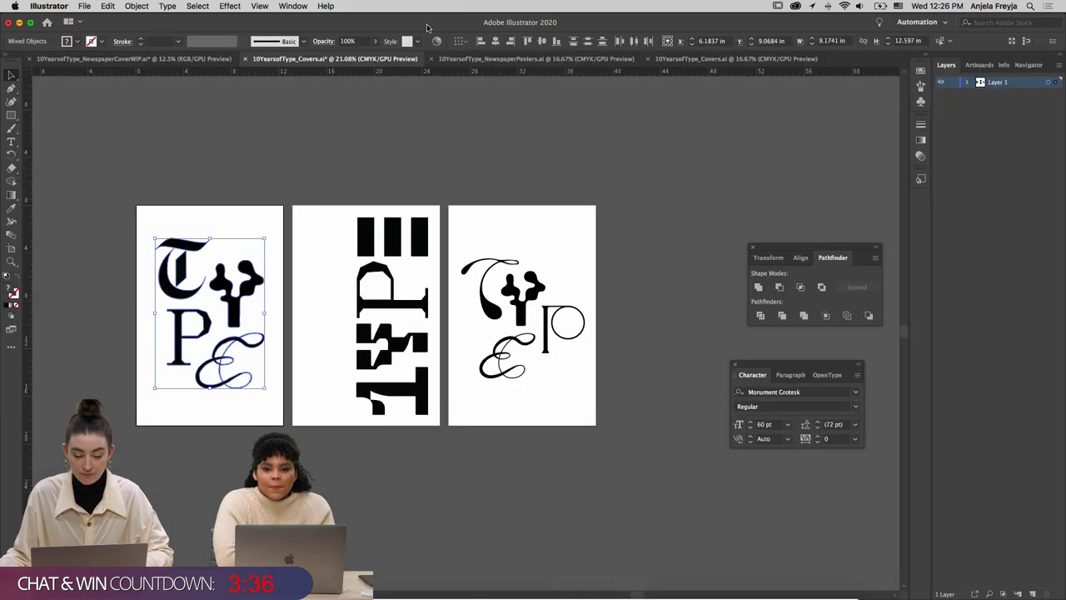
Switch to 10YearsofType_NewspaperPosters.ai, zoom out to the whole poster grid and show guides
left_click(337, 99)
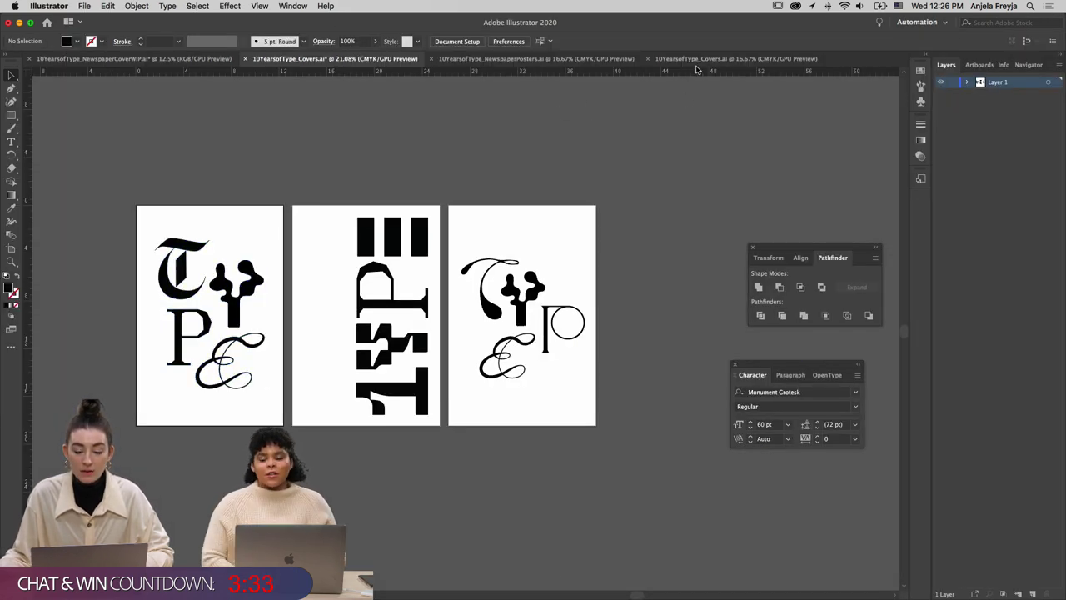
left_click(548, 59)
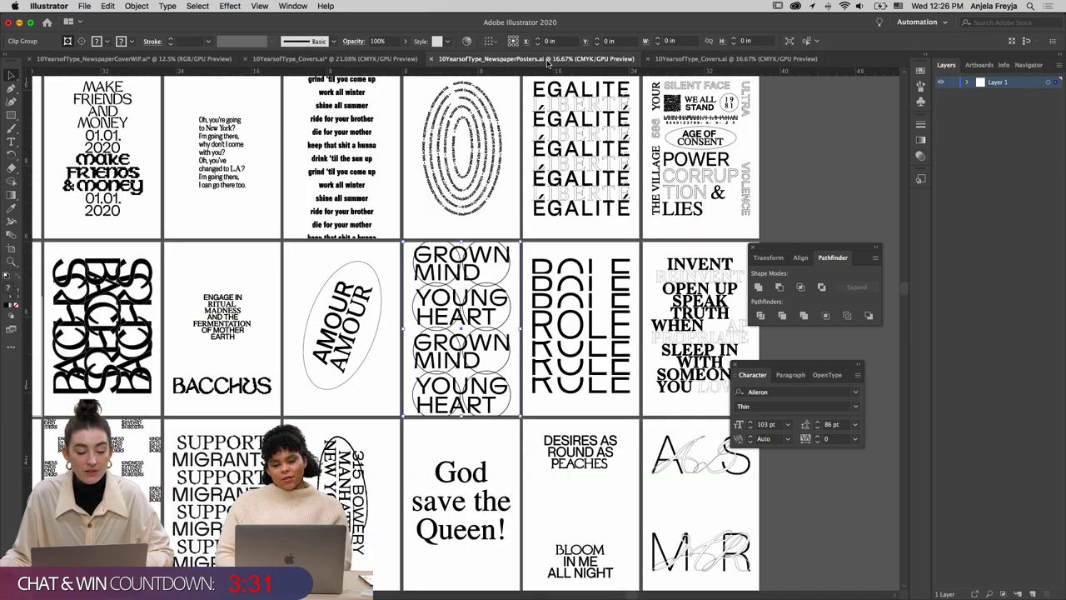
key("super+minus")
key("super+minus")
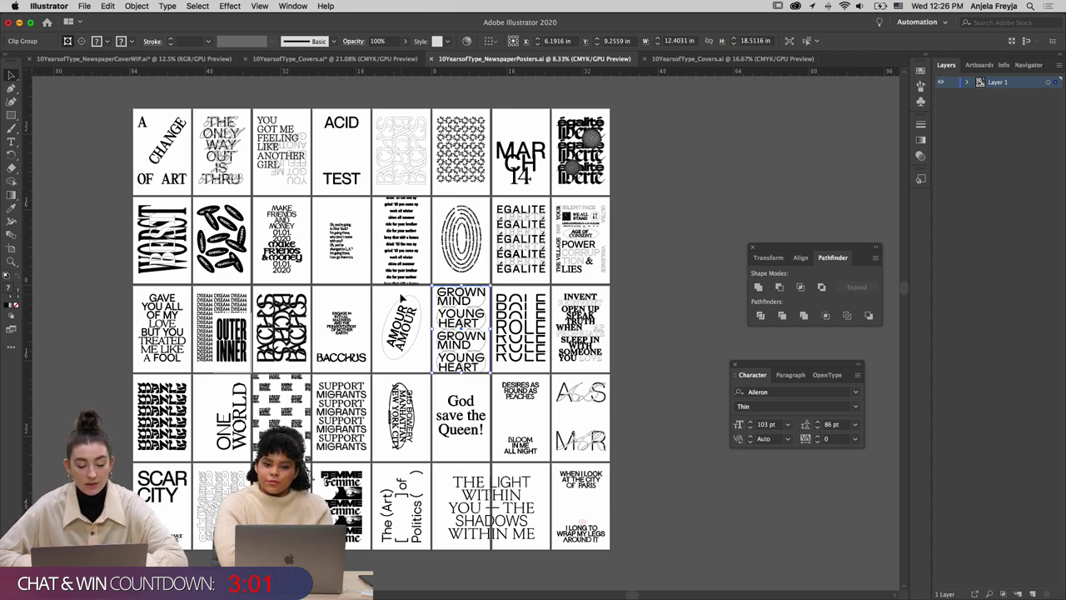
left_click(715, 508)
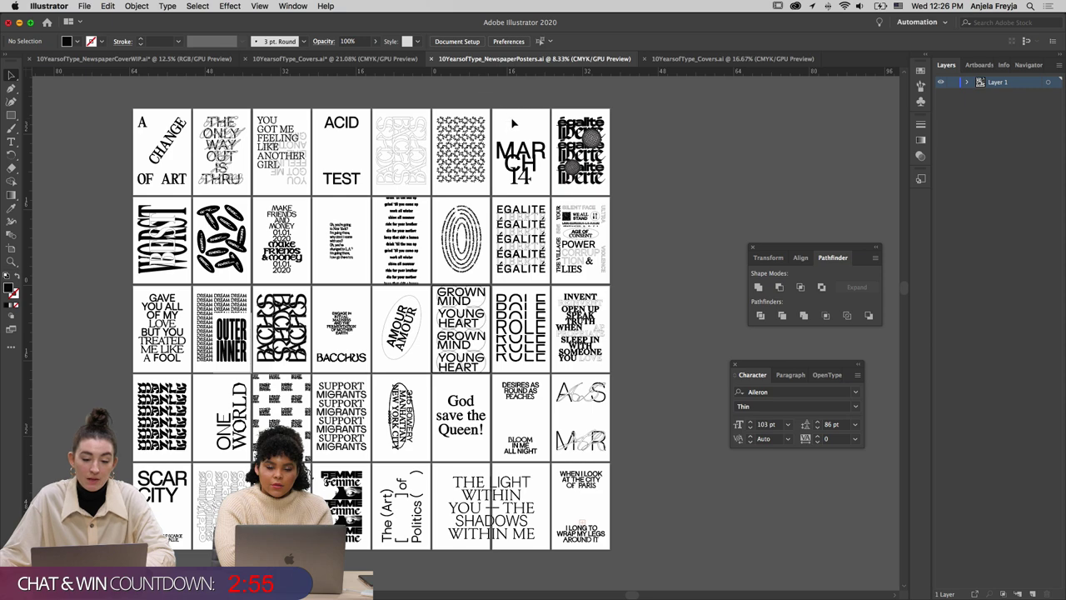
left_click(526, 165)
left_click(472, 106)
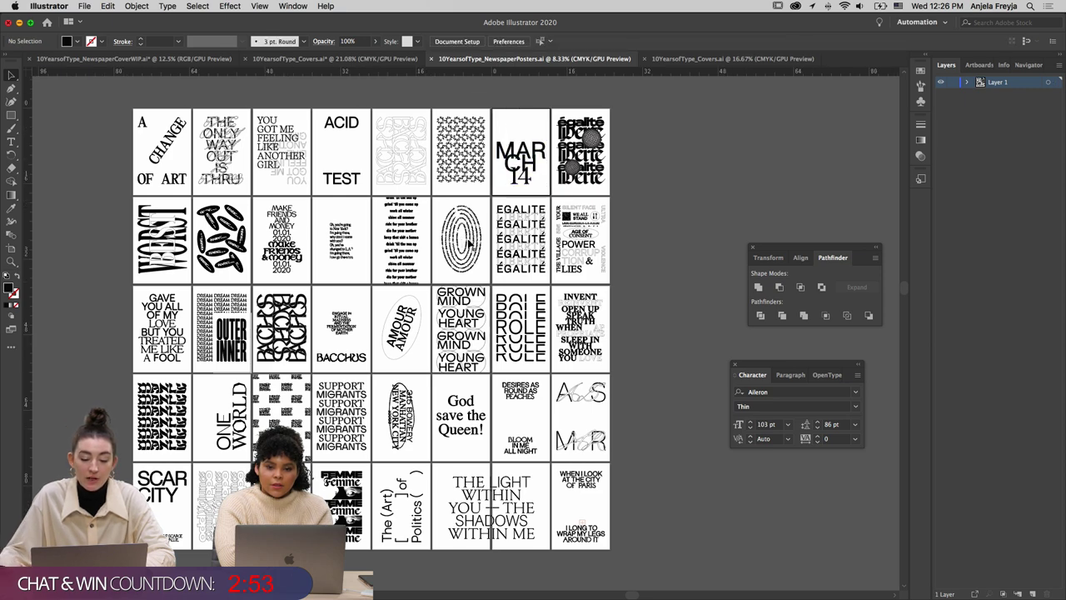
key("super+semicolon")
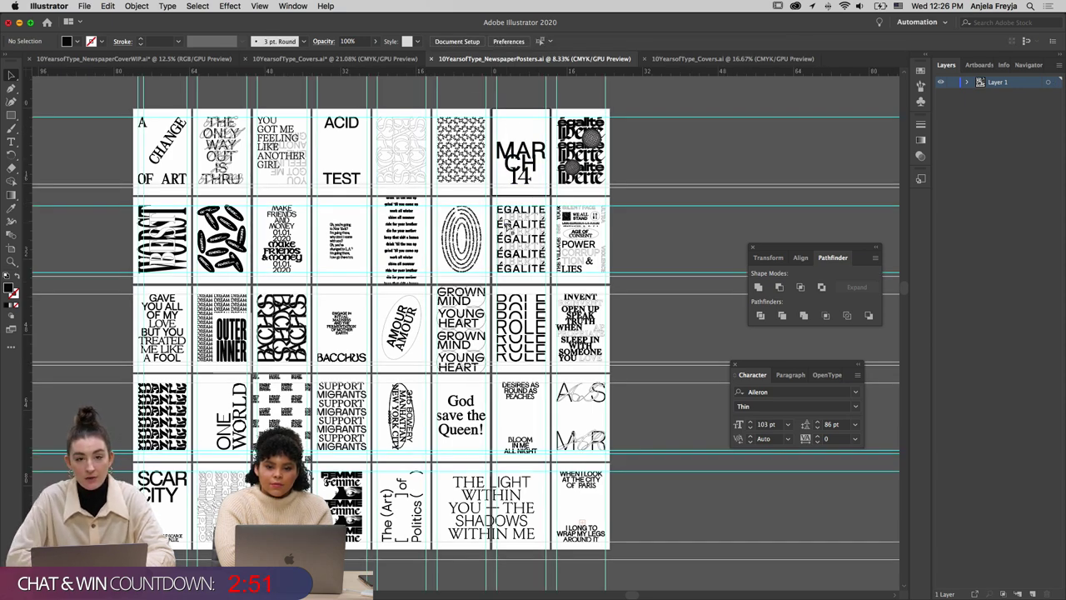
Toggle guides, check the Window menu, and select the KINDNESS EXTENDS BEYOND BORDERS poster
key("super+semicolon")
key("super+semicolon")
key("super+semicolon")
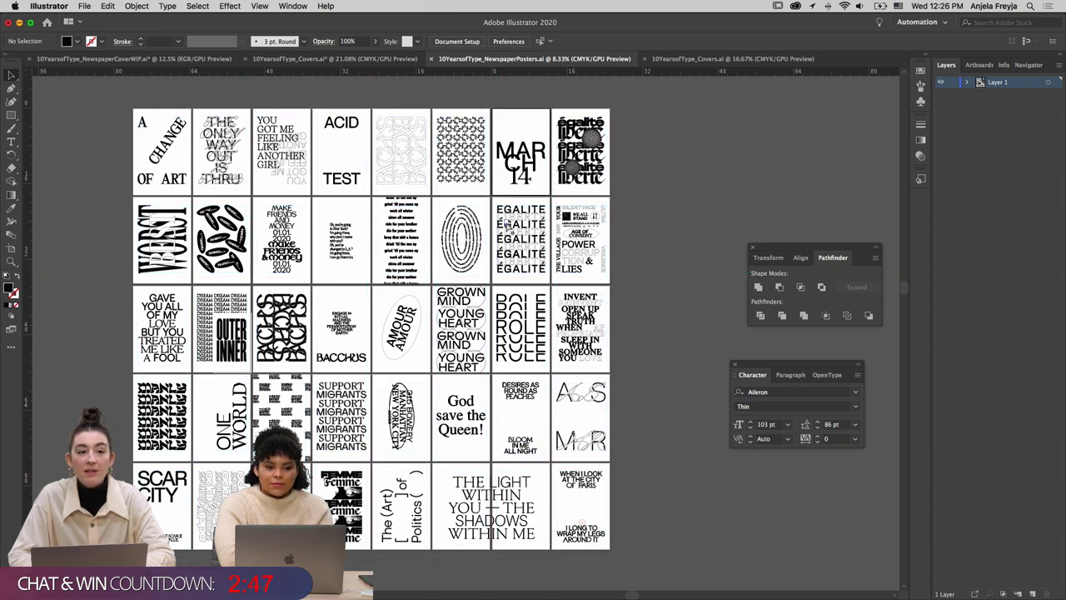
key("super+semicolon")
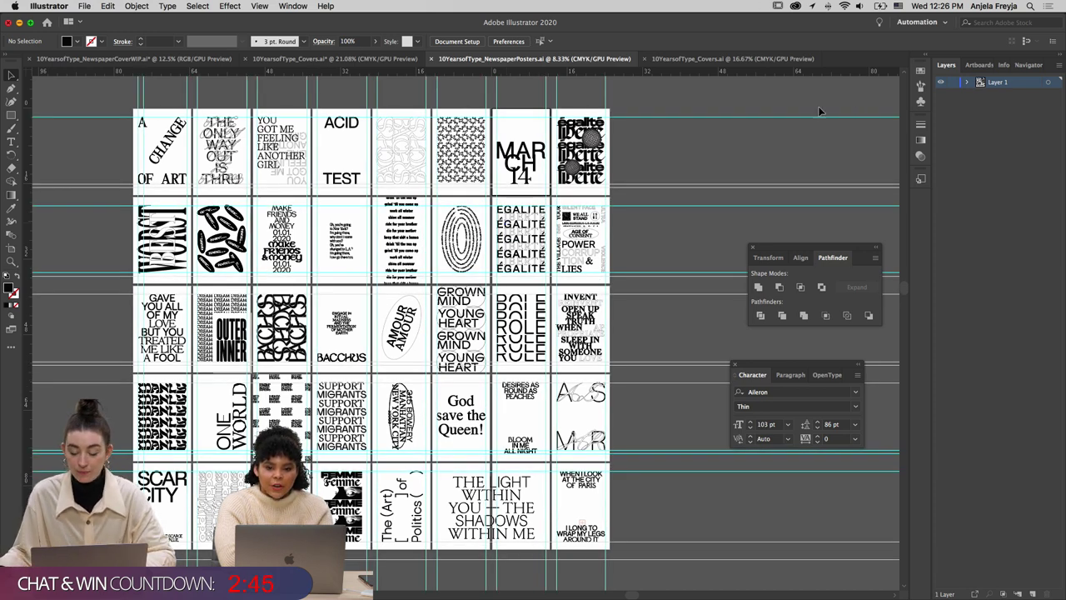
left_click(283, 5)
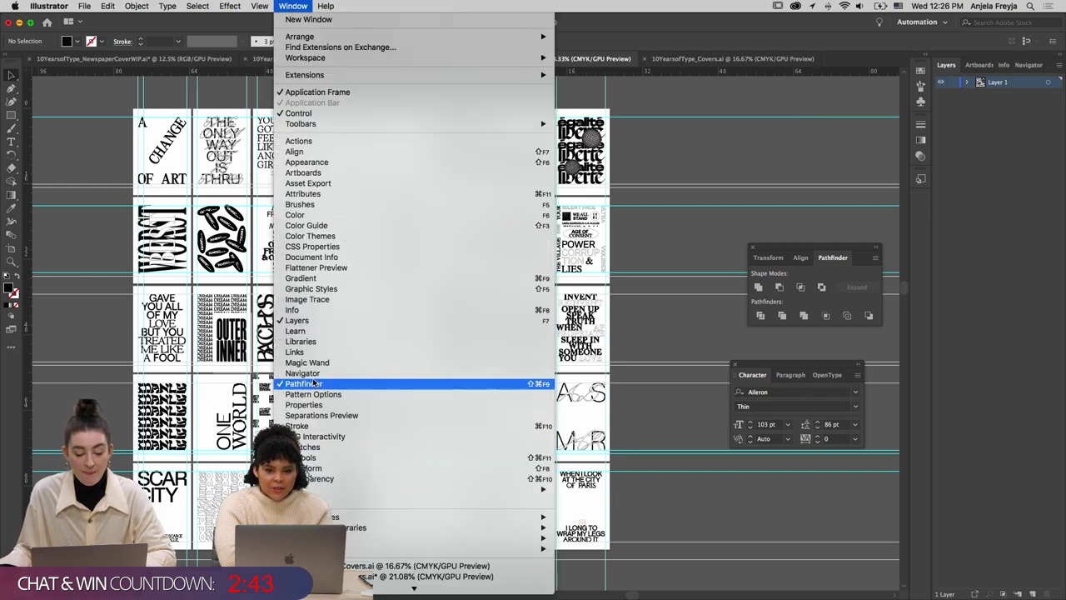
left_click(639, 289)
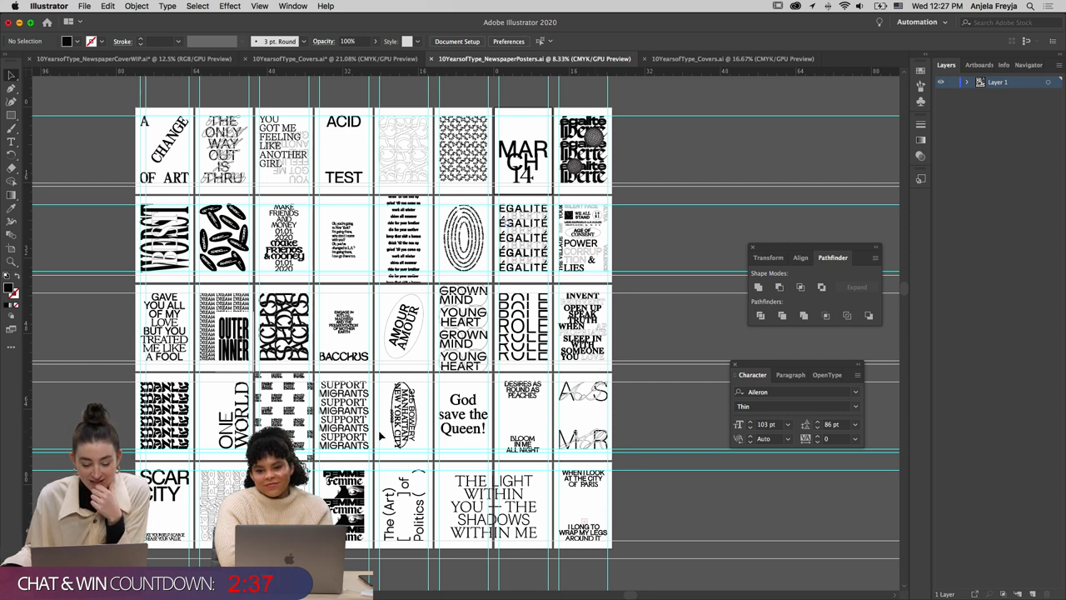
left_click(338, 429)
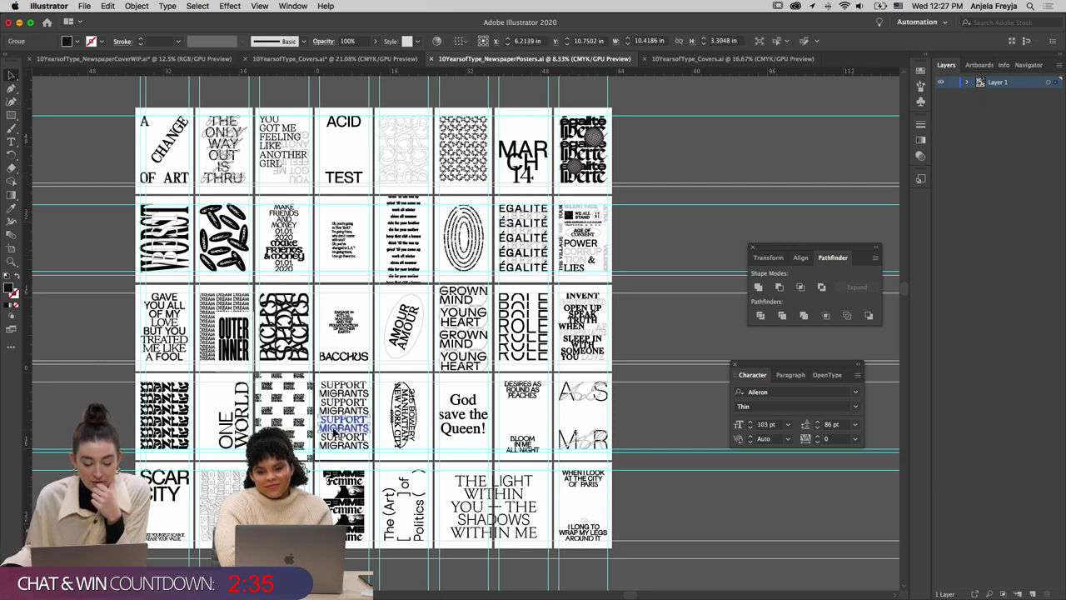
left_click(283, 393)
Zoom in to read the KINDNESS pattern text, then zoom back out
key("super+equal")
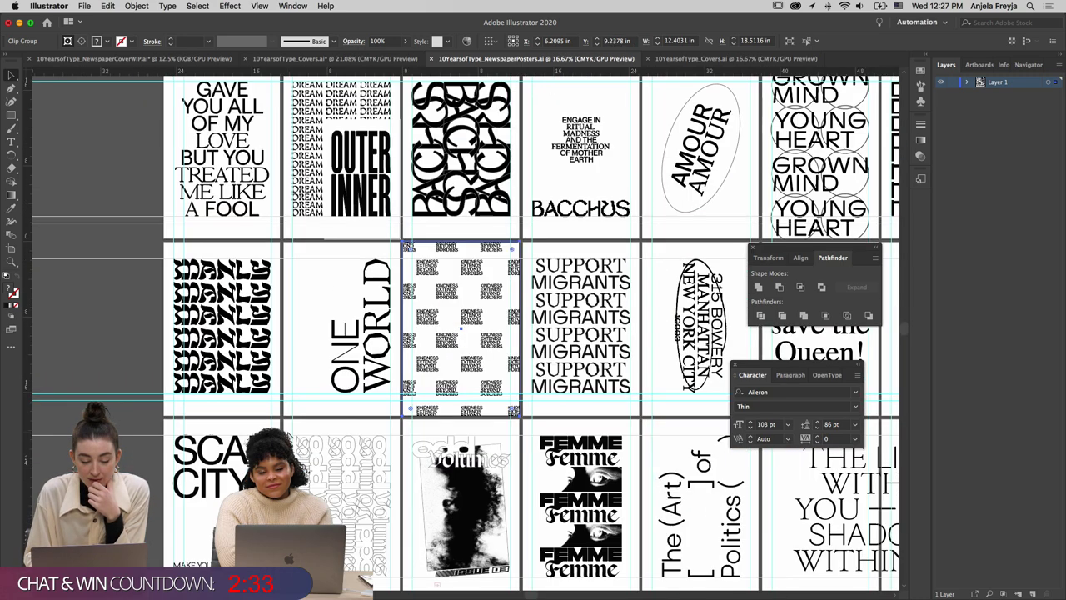
key("super+equal")
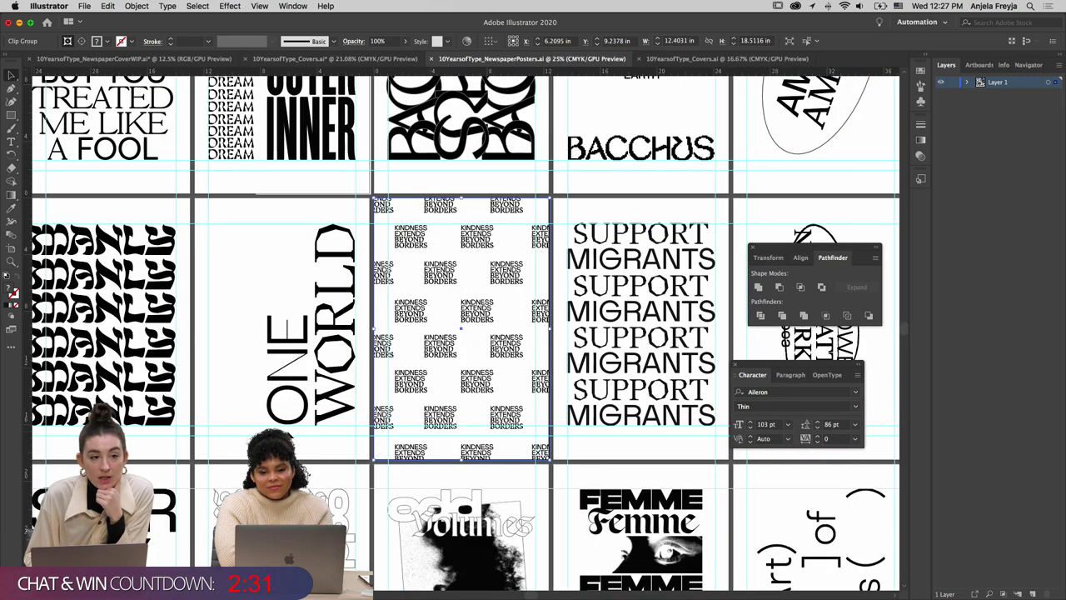
key("super+equal")
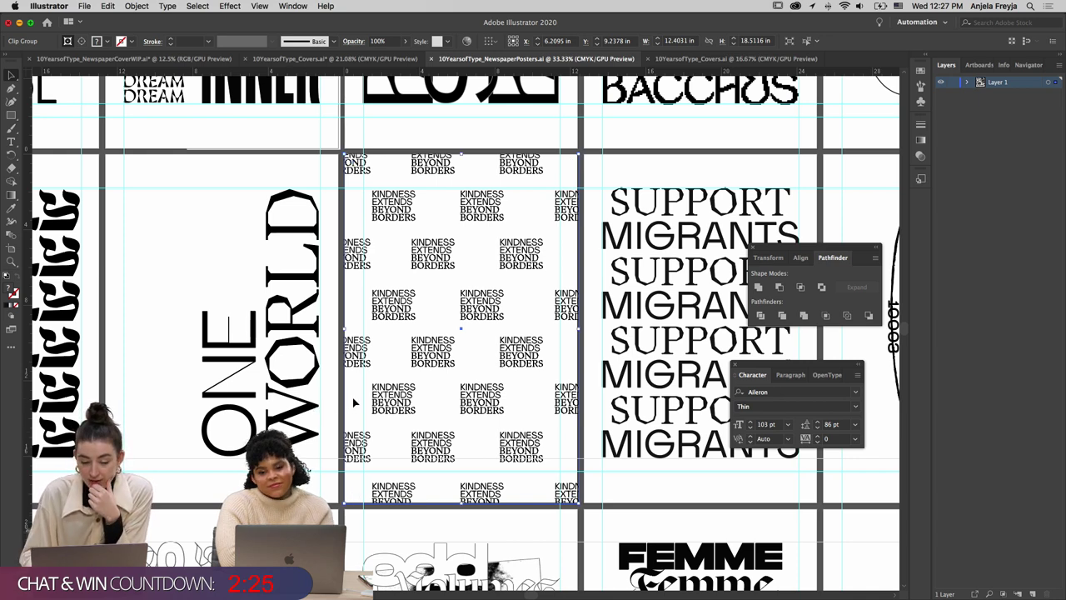
key("super+minus")
key("super+minus")
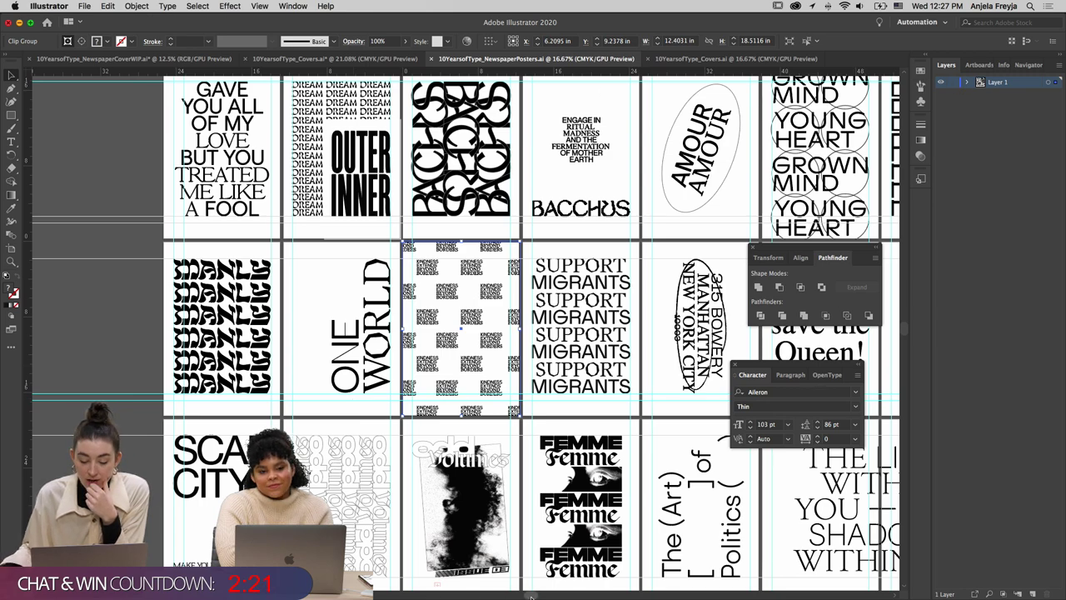
Browse the grid including the FEMME poster, then open a new 12.4 × 18.5 in document
left_click_drag(530, 596, 630, 597)
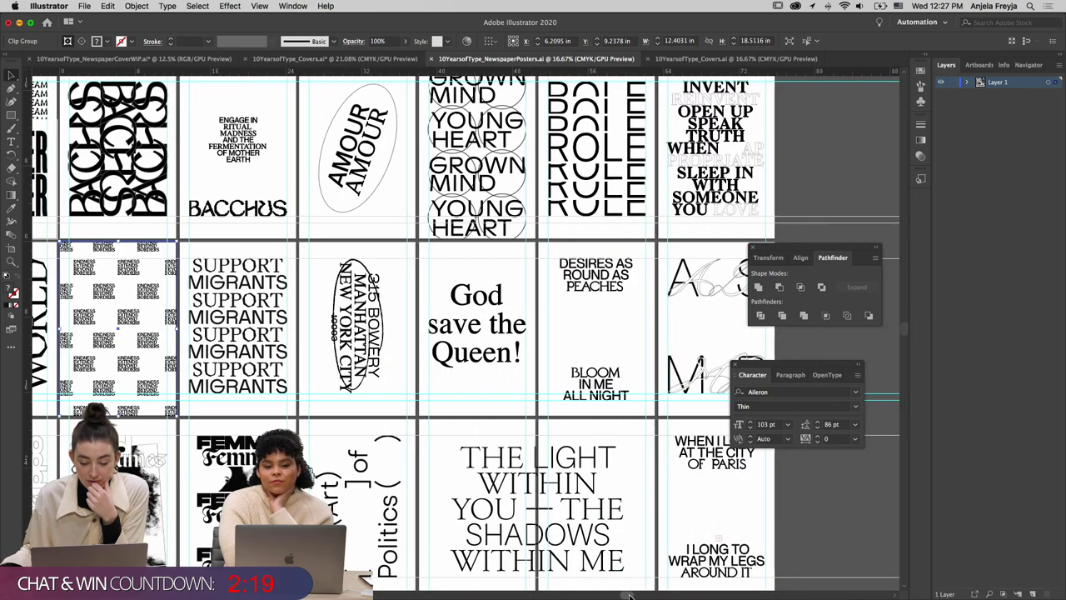
scroll(630, 596, "down", 3)
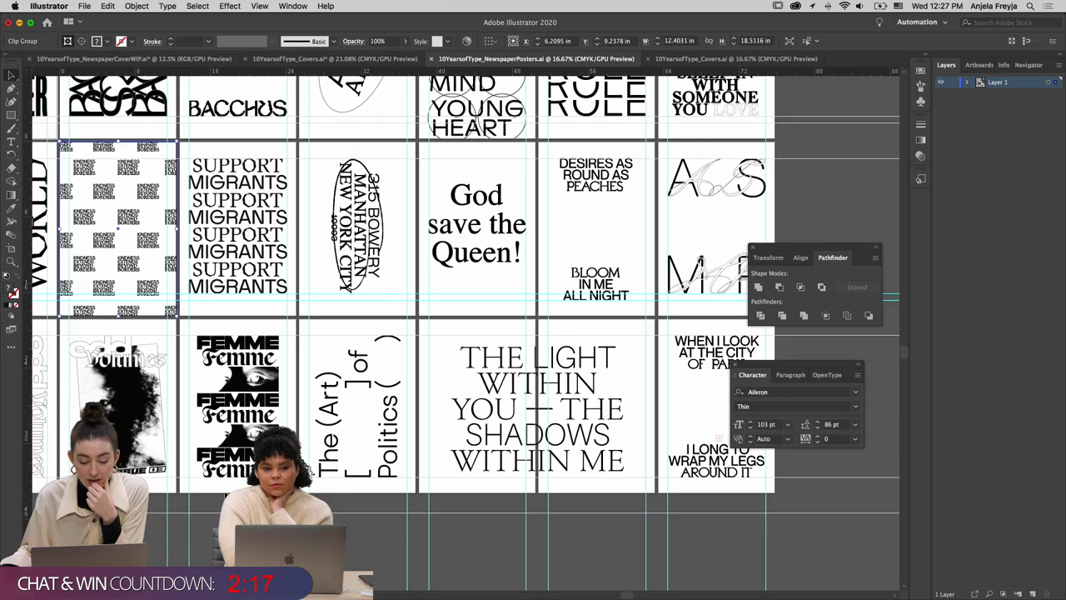
left_click_drag(185, 433, 287, 334)
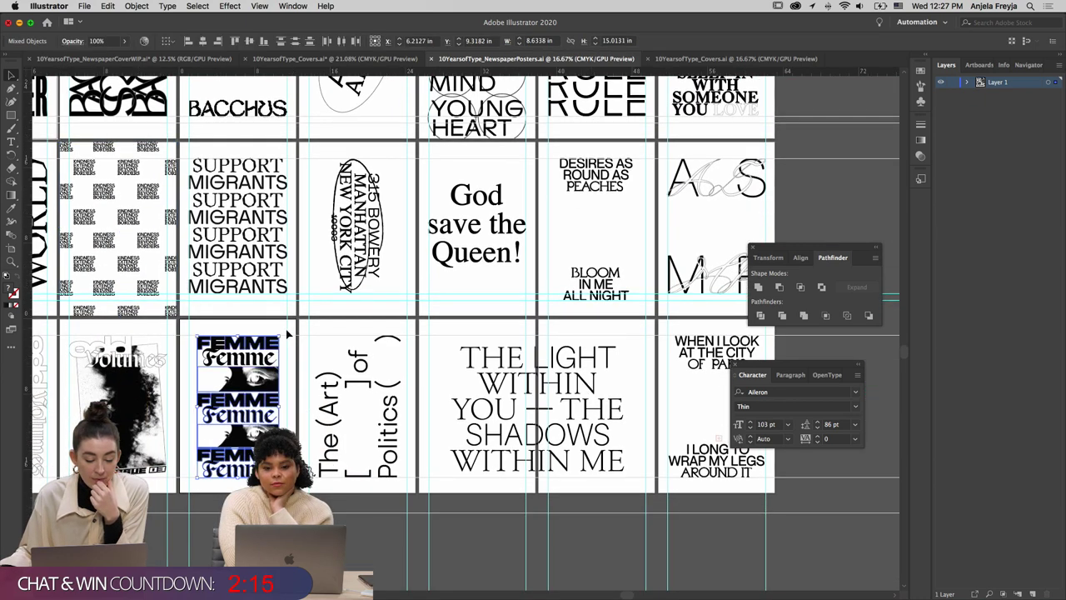
left_click(289, 336)
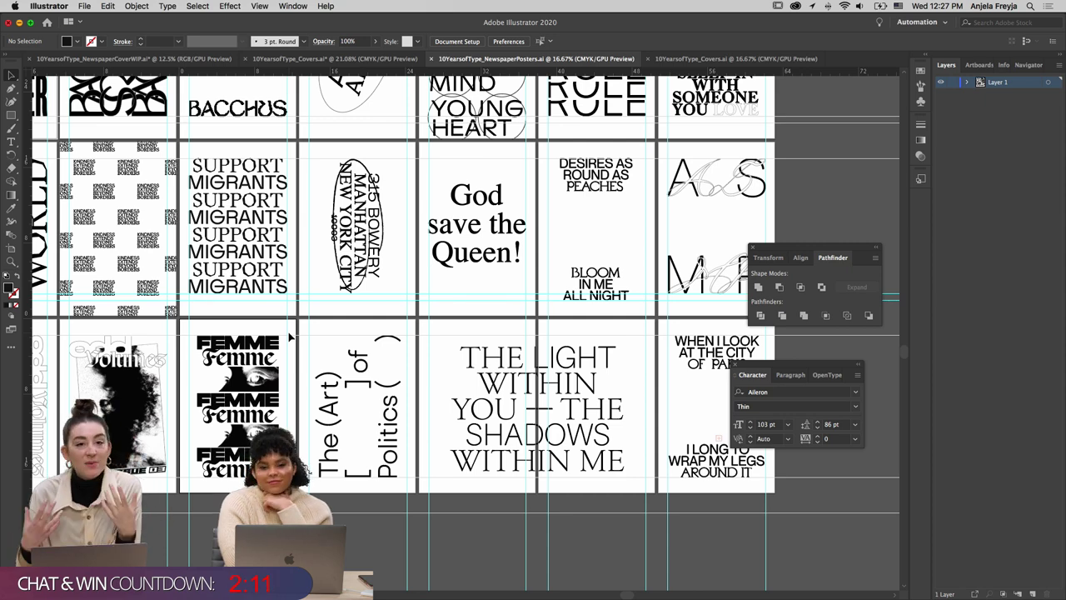
scroll(309, 327, "up", 5)
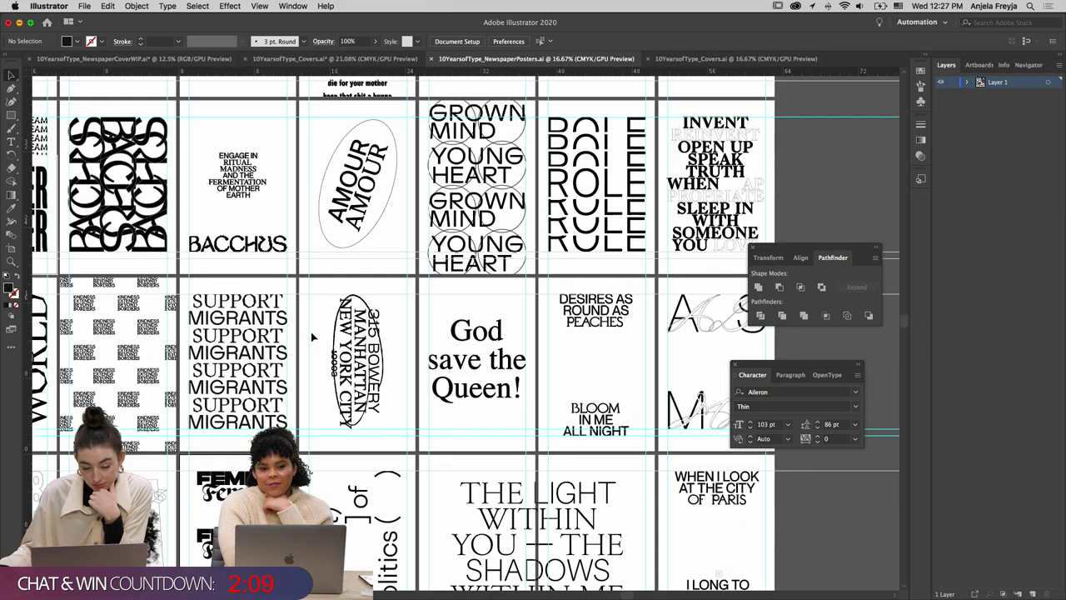
scroll(313, 337, "up", 4)
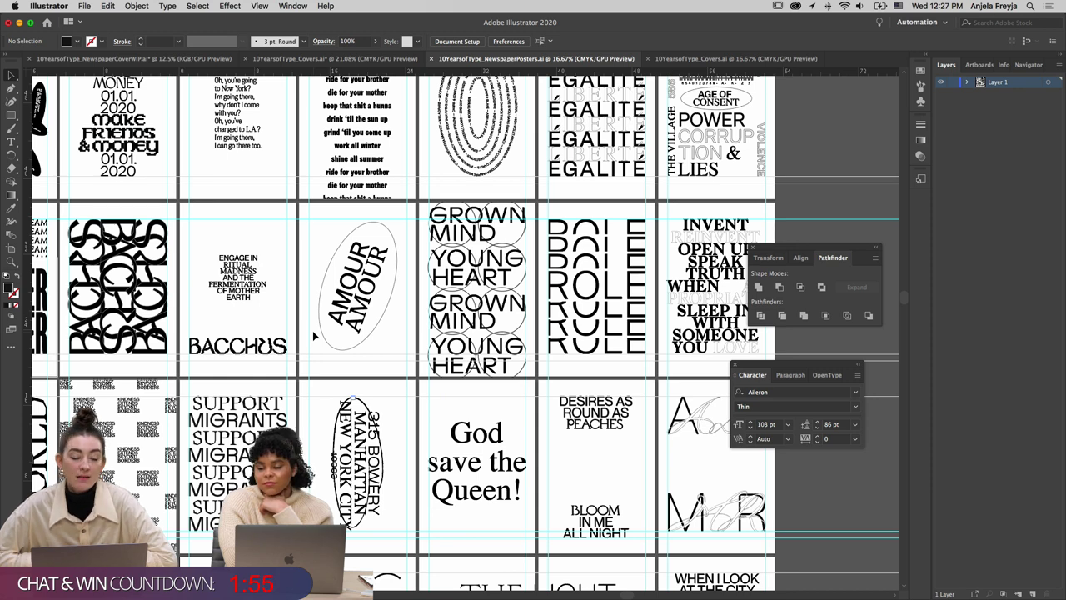
key("super+n")
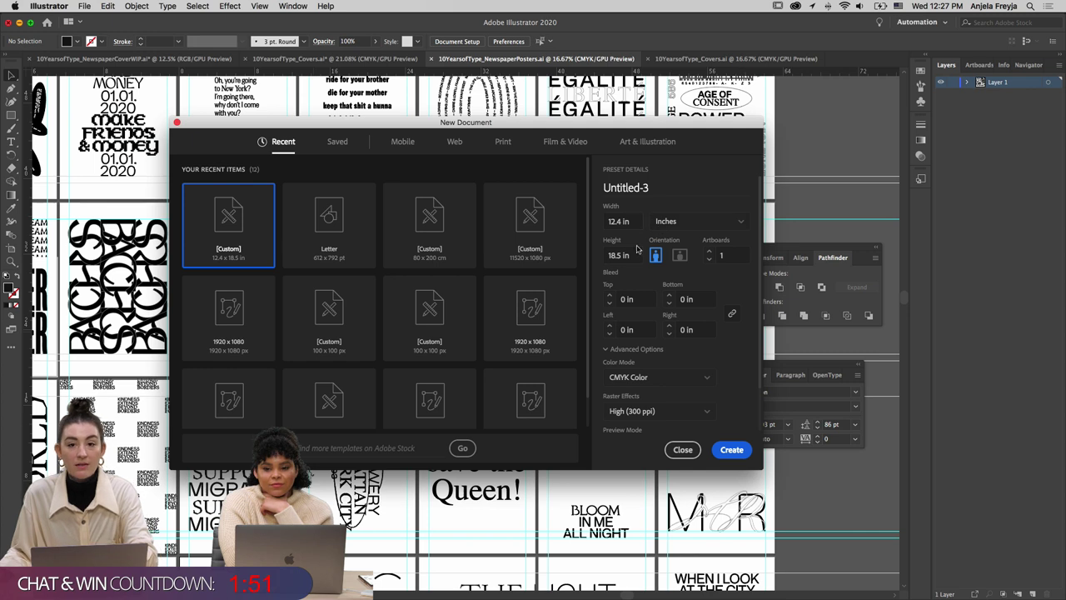
Create a 12.4 × 18.5 in Illustrator document with 30 artboards, then close Untitled-3
scroll(680, 330, "down", 2)
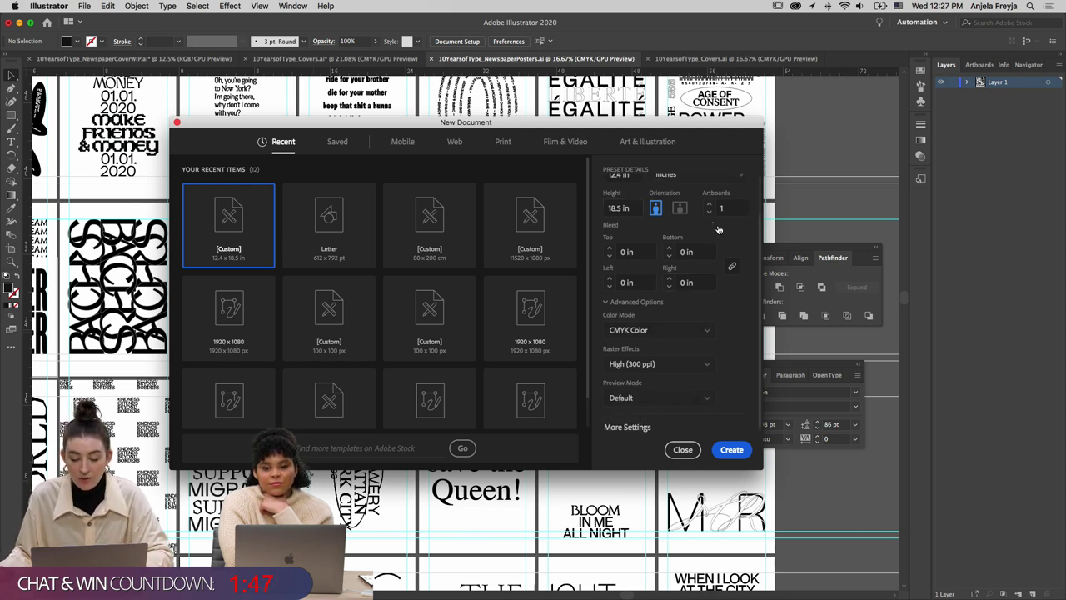
scroll(714, 226, "up", 2)
left_click(720, 257)
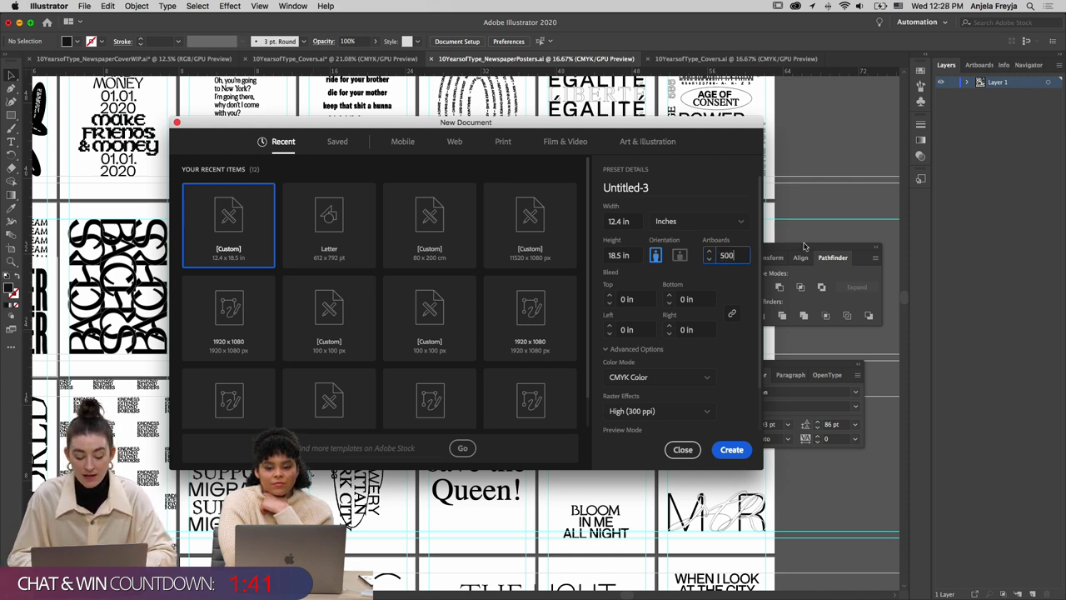
key("super+a")
type("30")
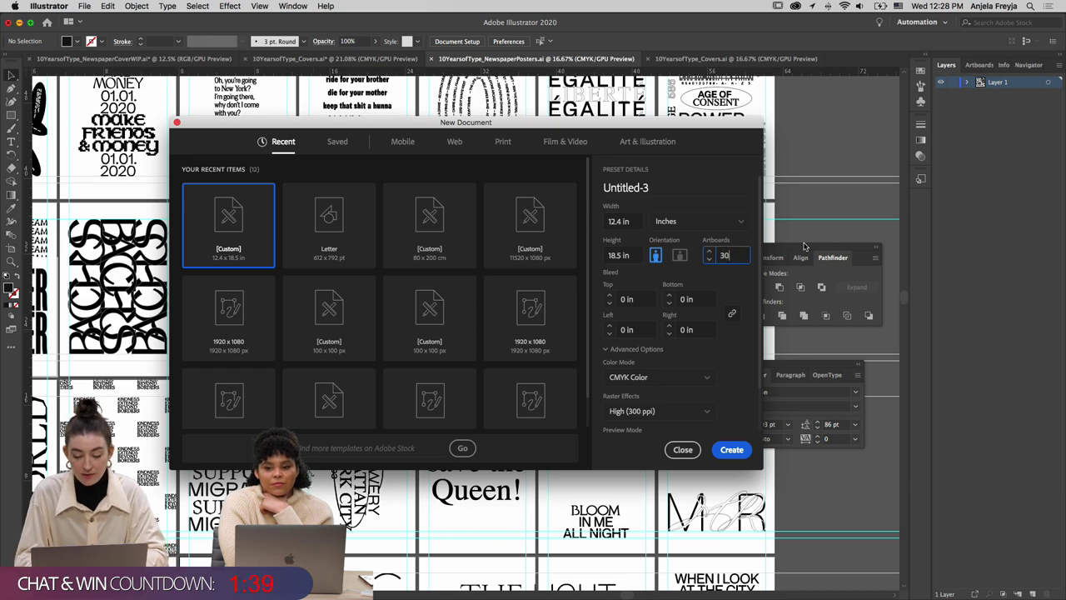
key("Return")
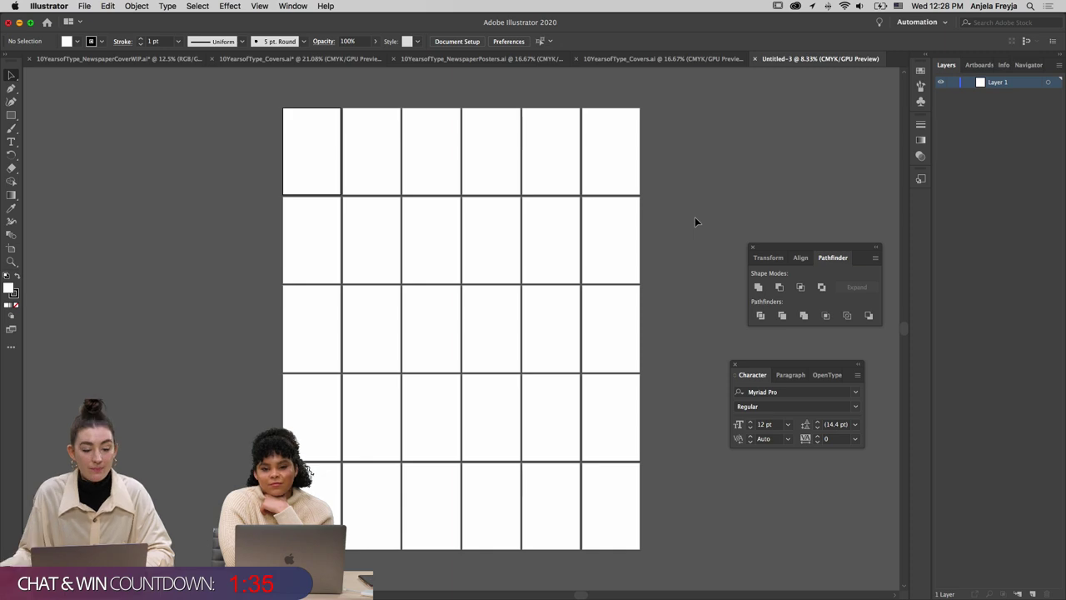
key("super+w")
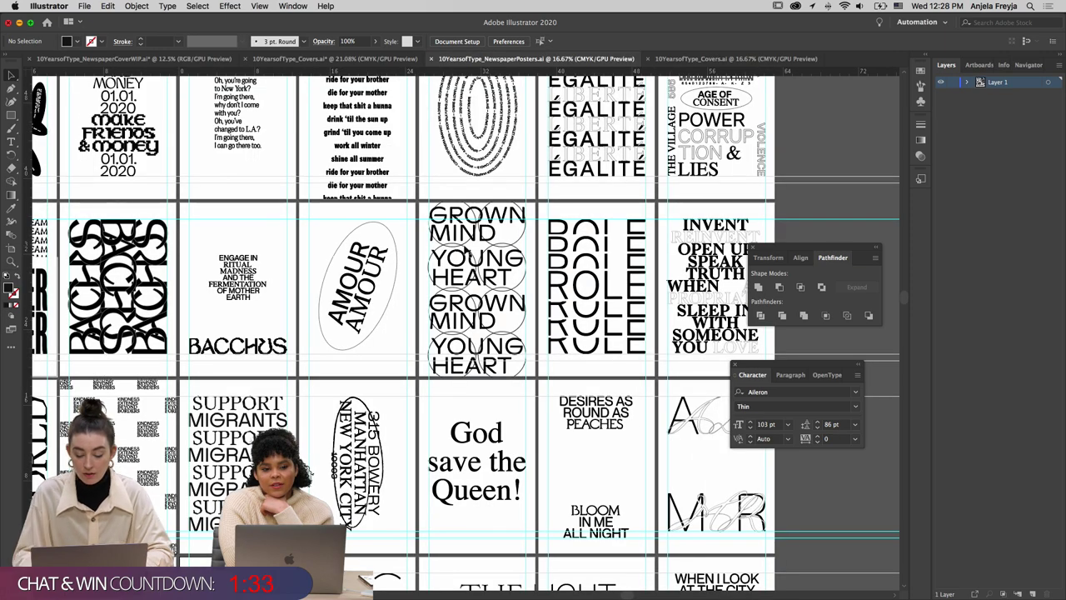
Open the Navigator panel and zoom the poster artboards to 25%
key("super+minus")
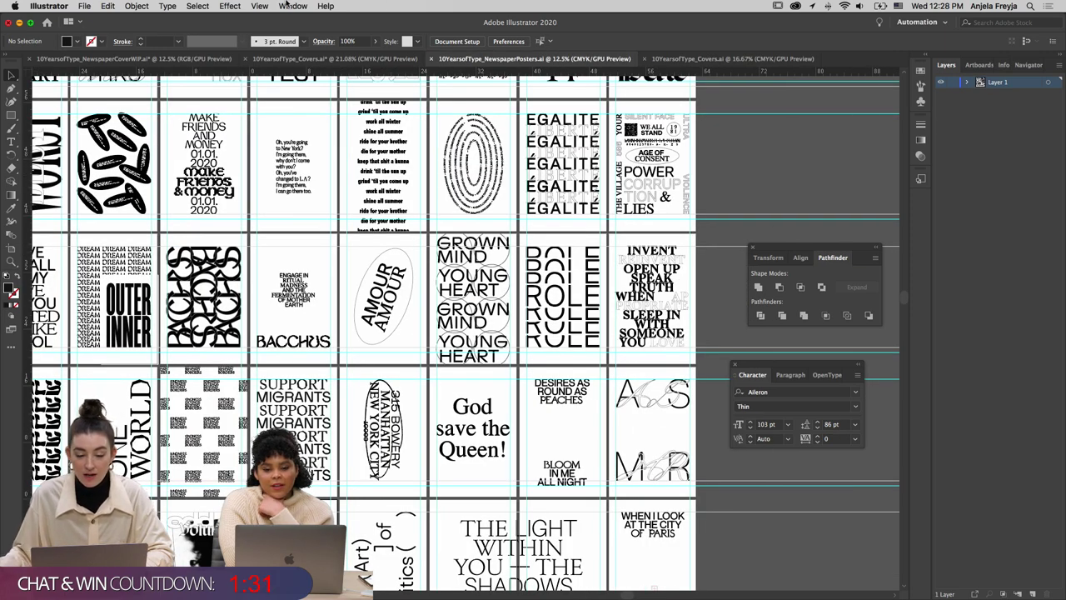
left_click(284, 6)
left_click(294, 374)
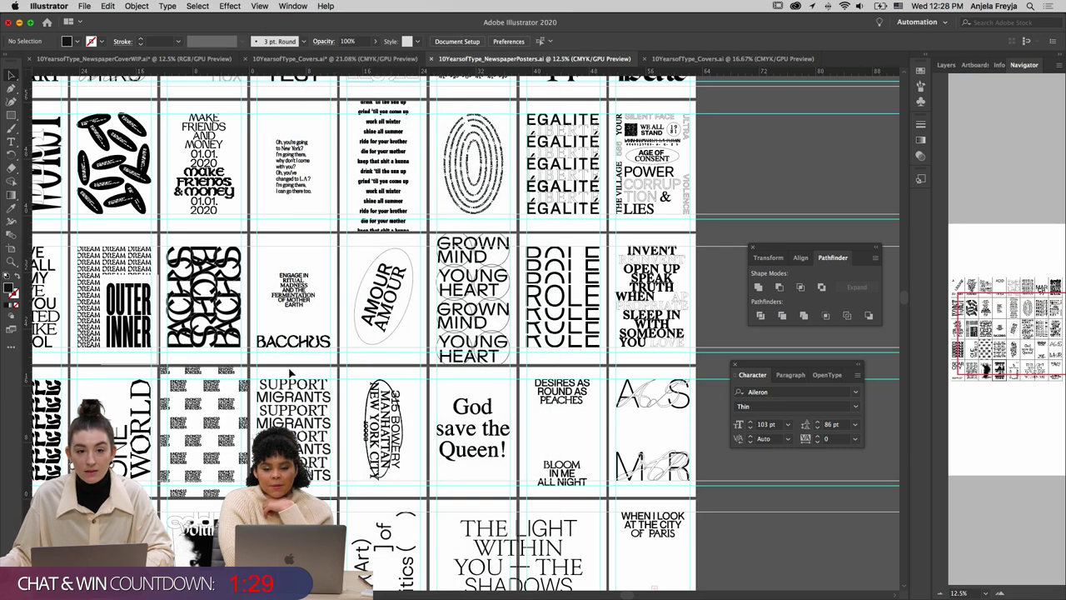
left_click_drag(1010, 348, 1003, 365)
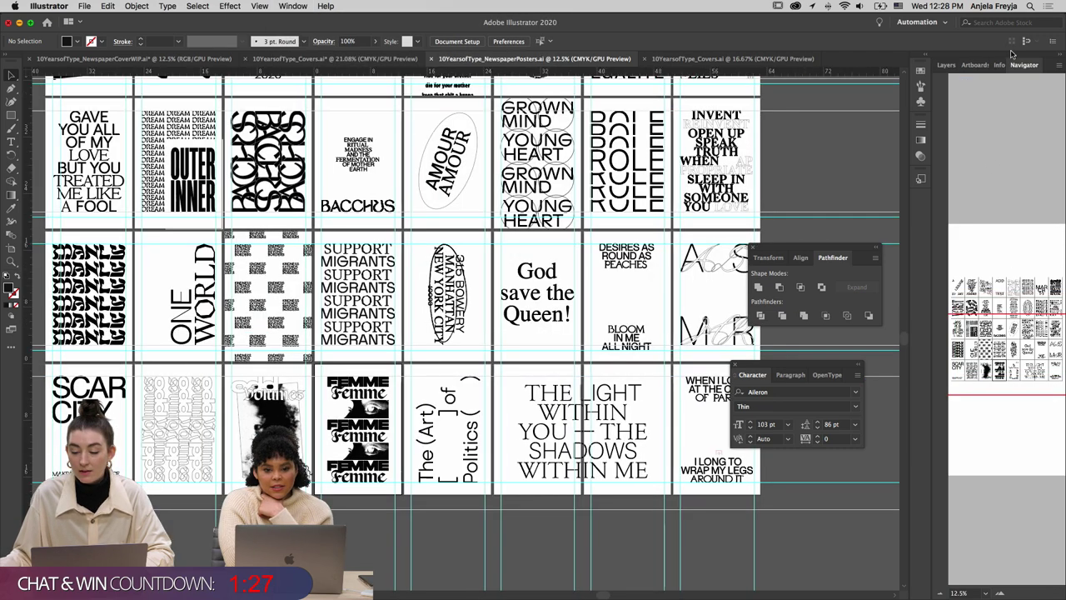
left_click_drag(1012, 55, 801, 83)
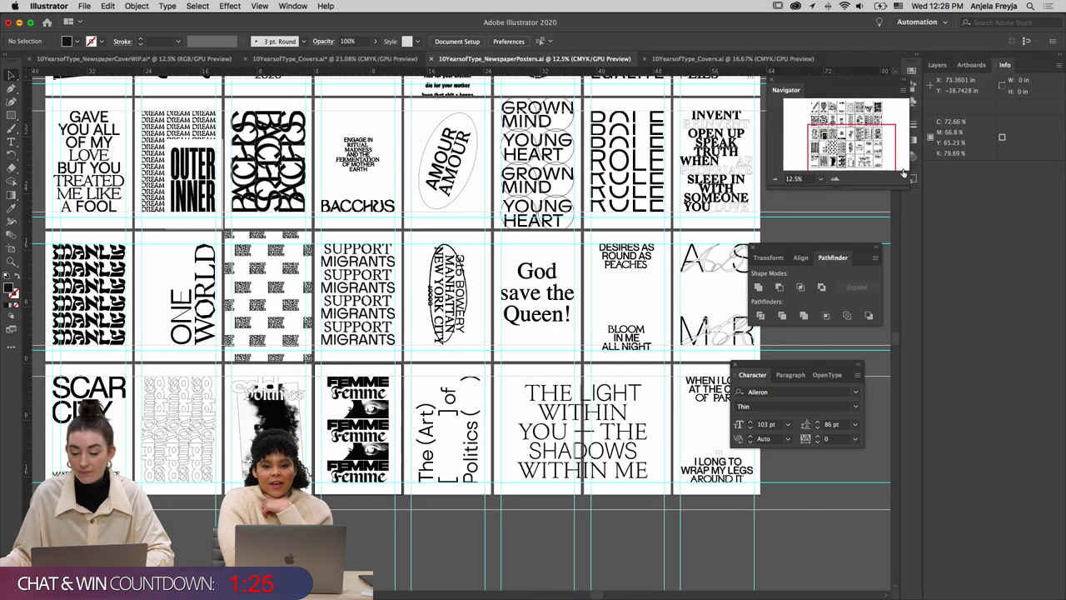
left_click_drag(845, 145, 844, 126)
left_click(835, 178)
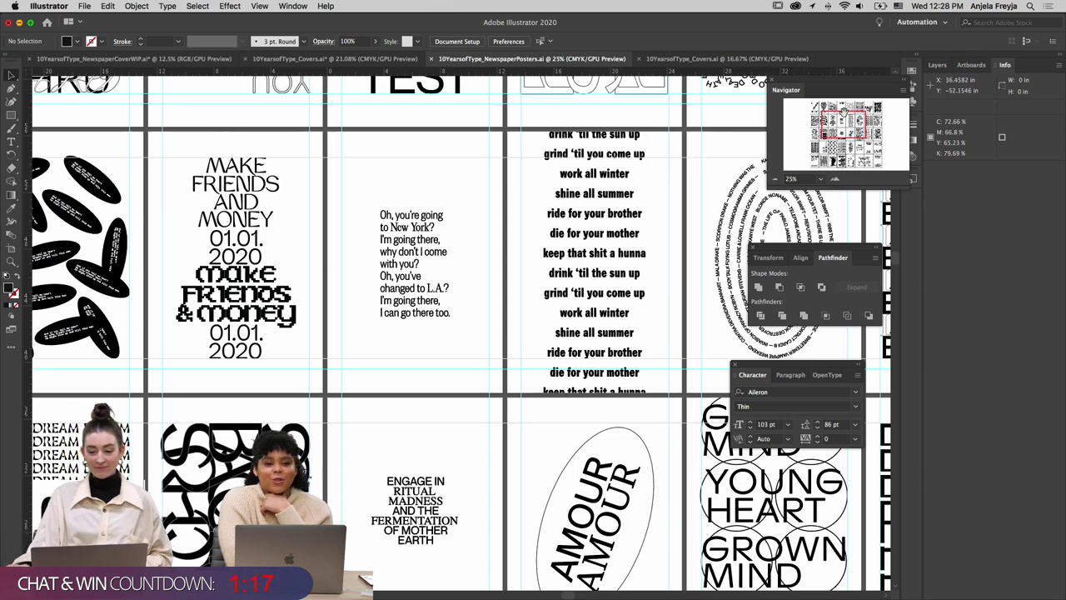
left_click_drag(844, 113, 831, 105)
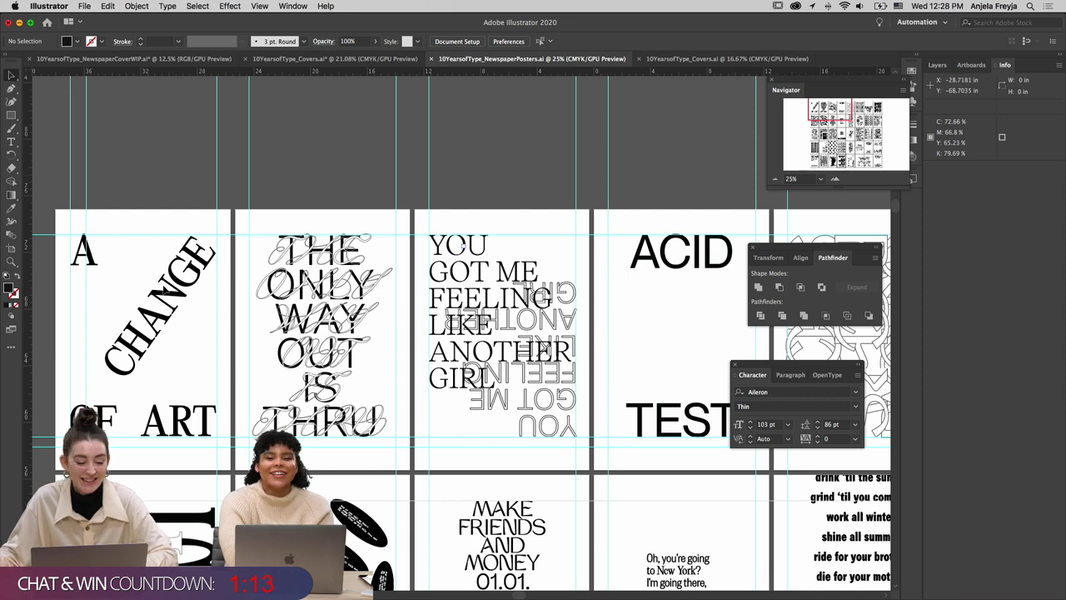
Select the A CHANGE OF ART lettering group and bring InDesign to the front
left_click(208, 420)
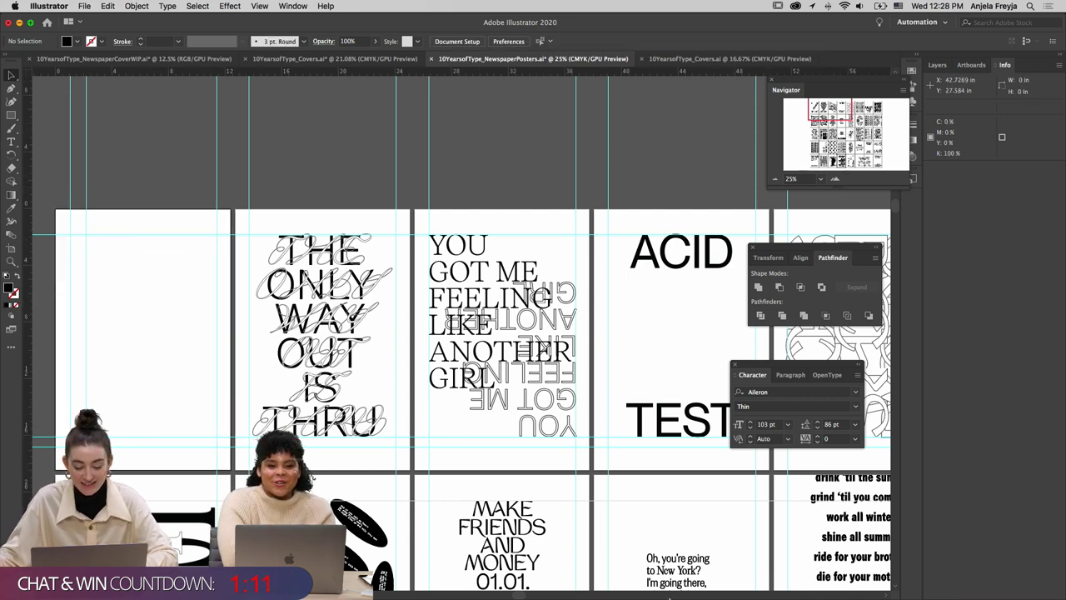
mouse_move(514, 592)
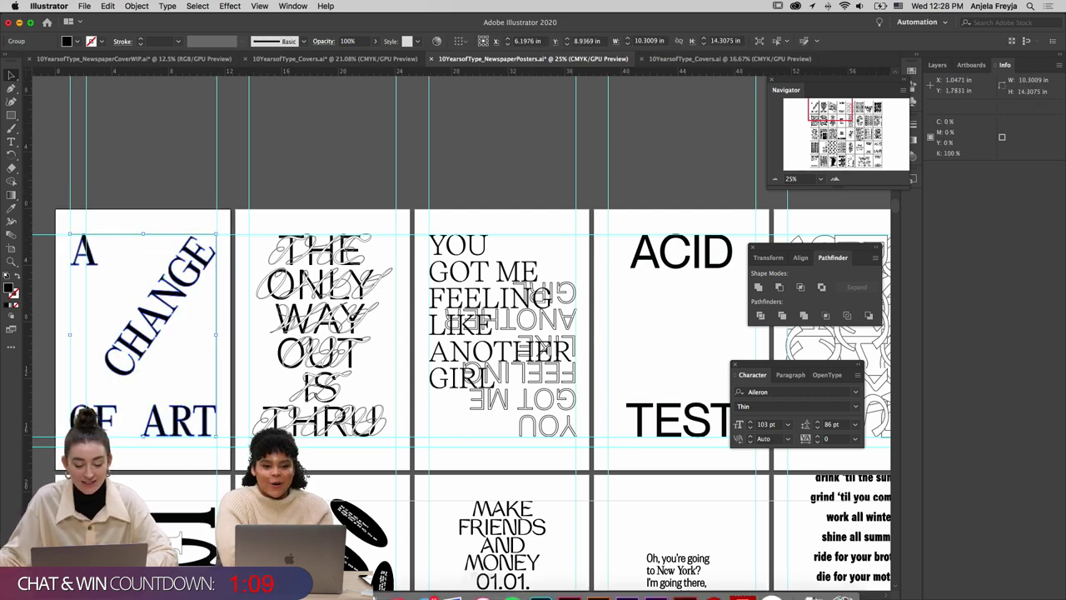
left_click(569, 580)
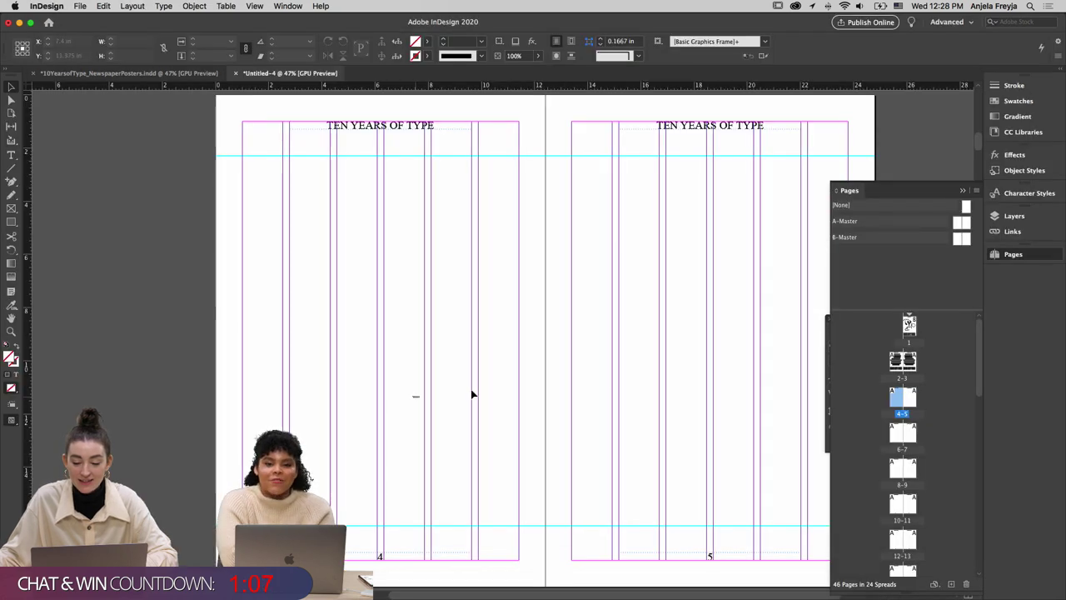
Paste the A CHANGE OF ART lettering onto page 4, fitted between header and page number, then start Save As
scroll(798, 406, "left", 3)
key("super+v")
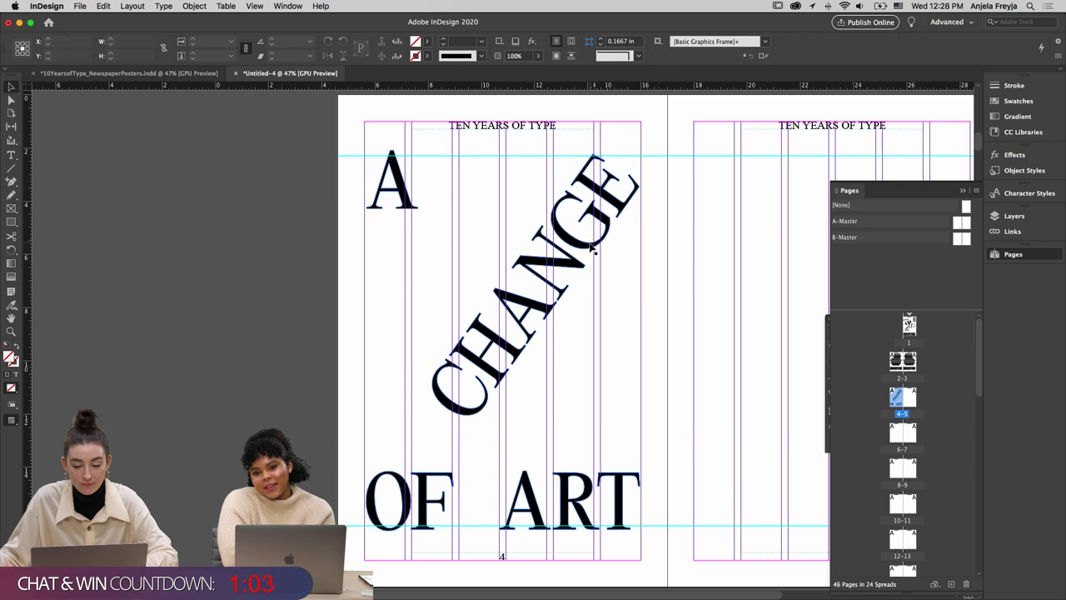
left_click_drag(588, 246, 587, 252)
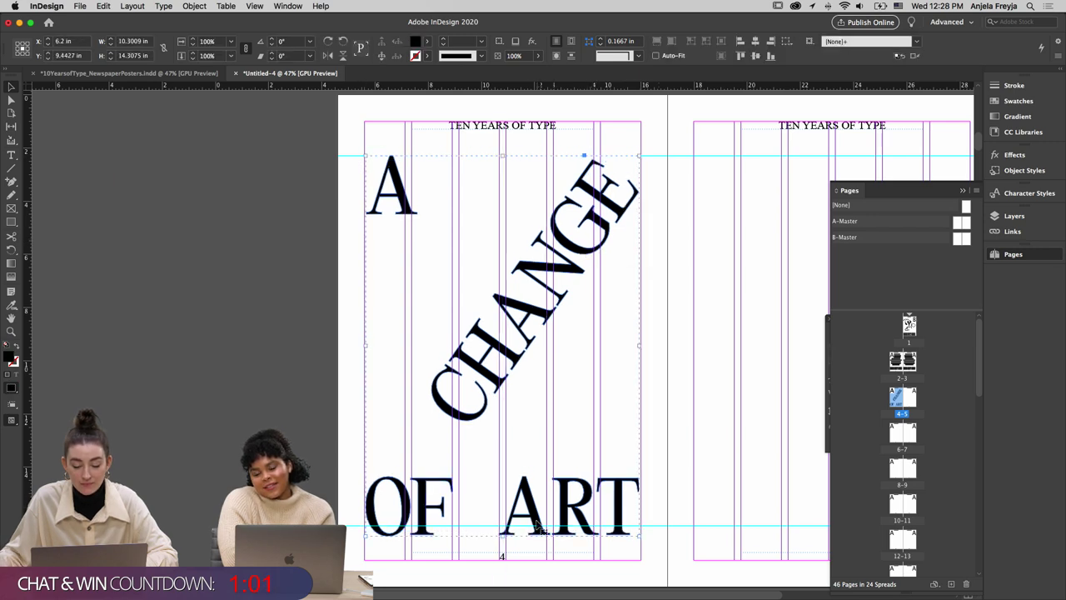
left_click_drag(502, 533, 502, 525)
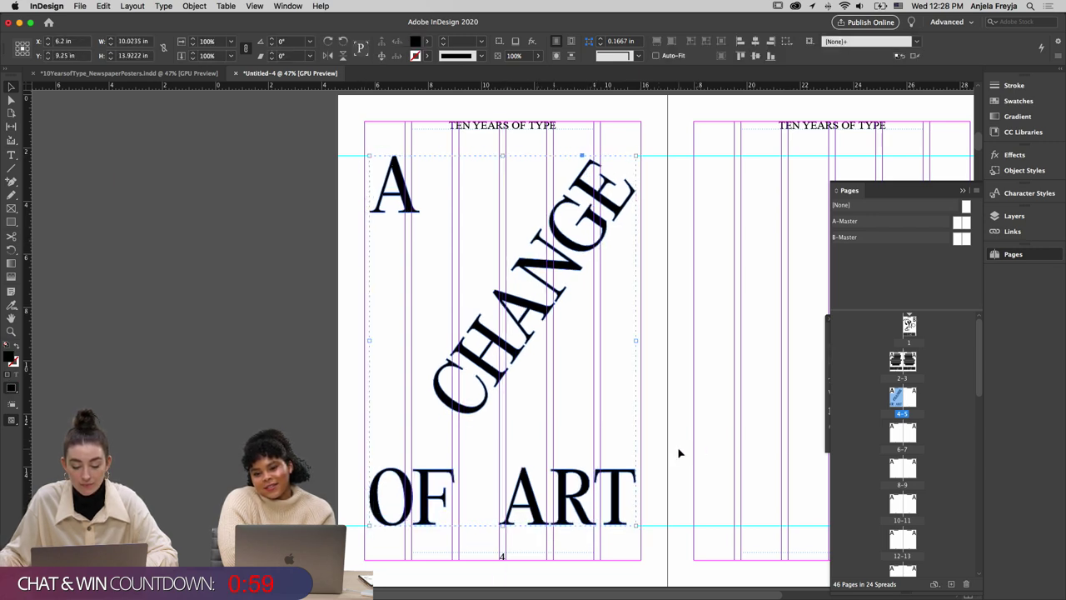
left_click(678, 453)
key("w")
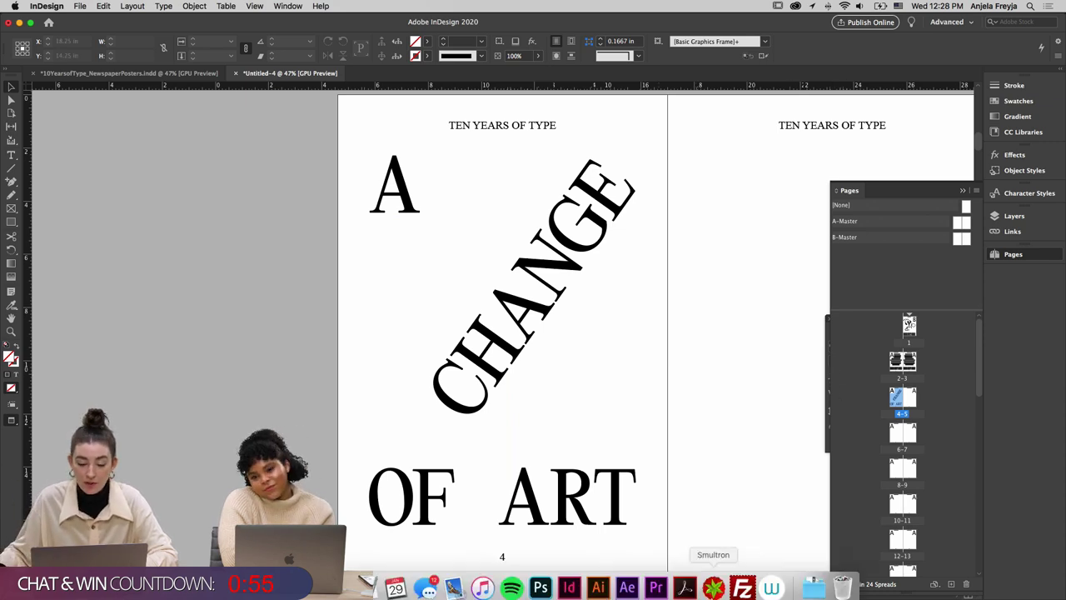
left_click(134, 75)
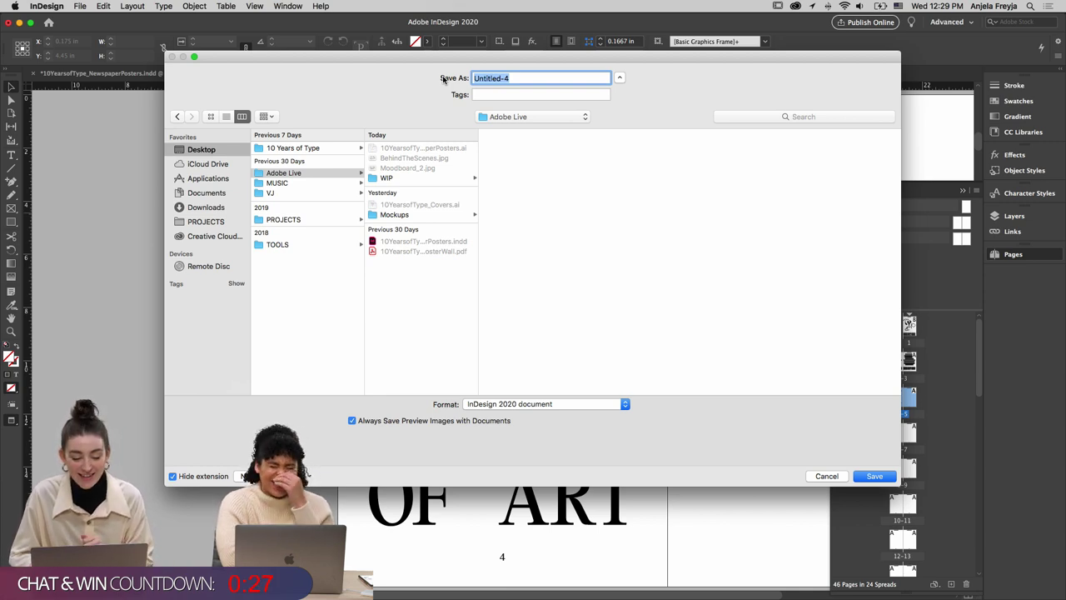
Name the file 10YearsofType_AdobeLive in the Save As dialog and confirm
type("10YearsofType")
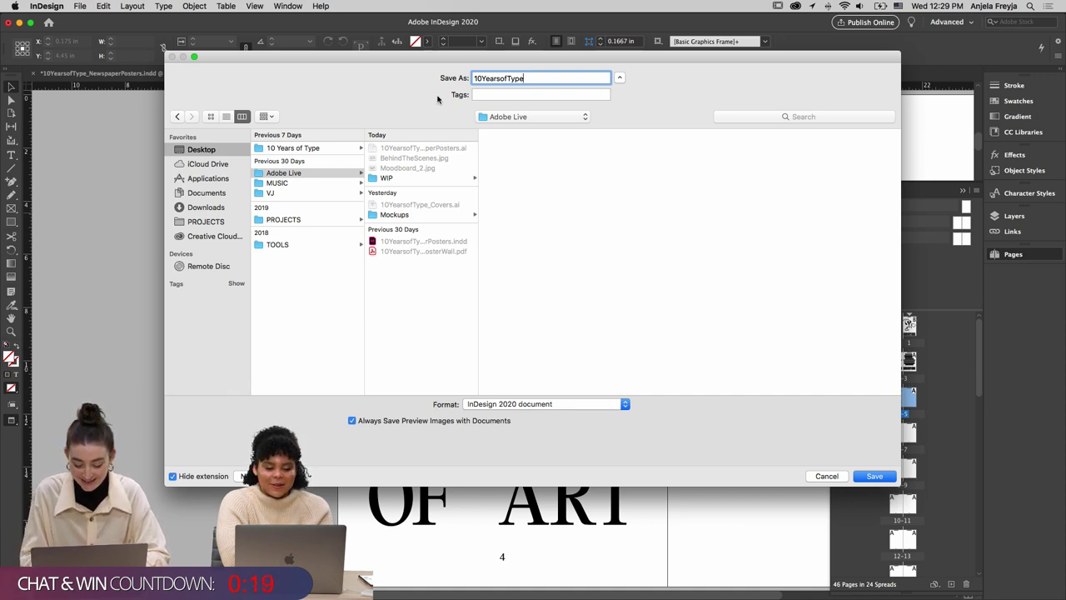
type("_AdobeLive")
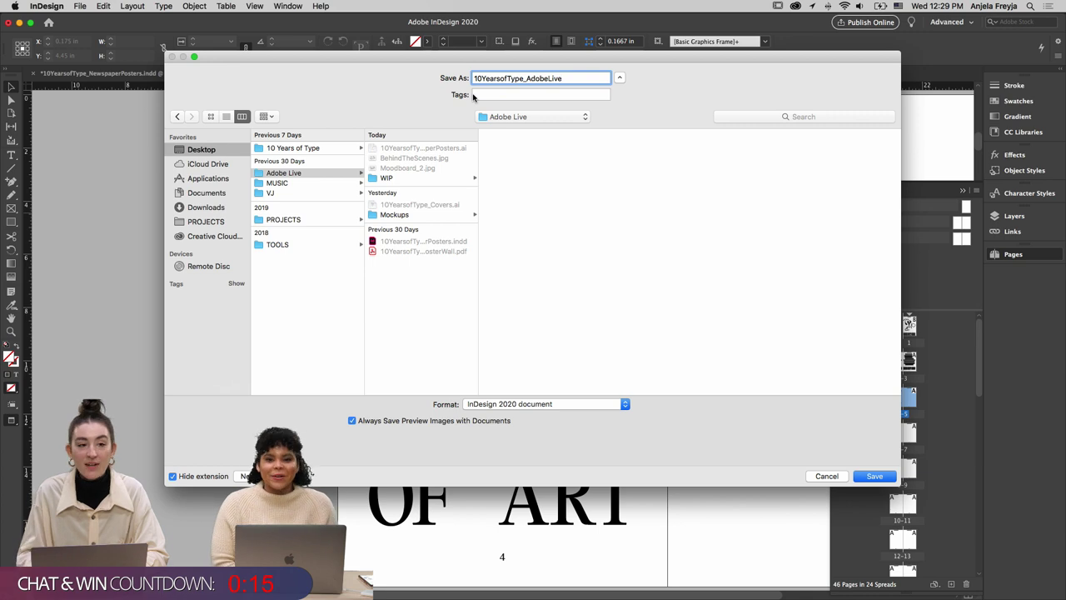
key("Return")
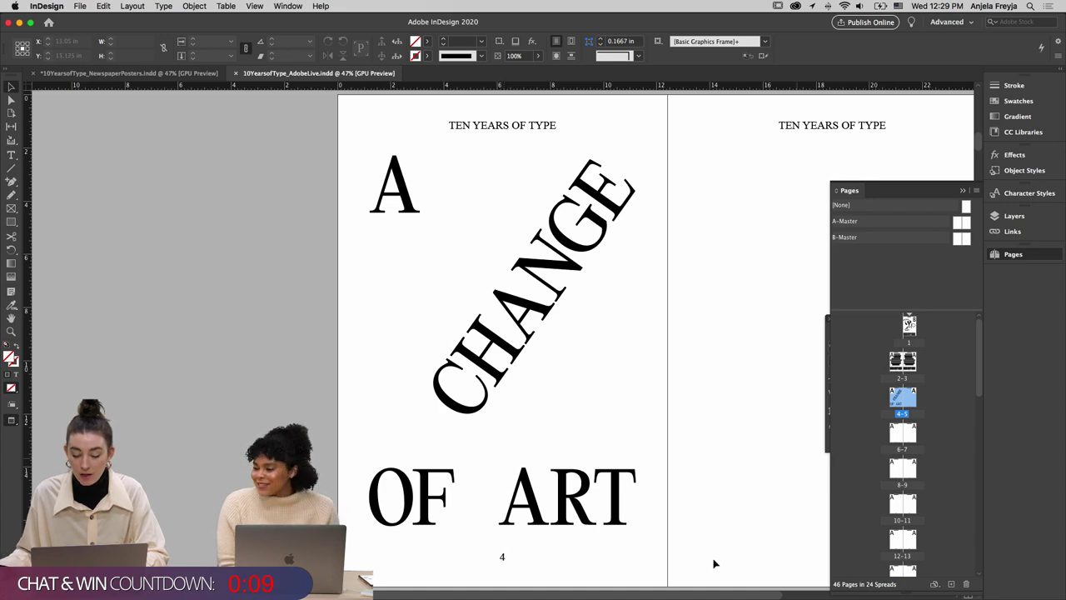
In Illustrator, marquee-select the YOU GOT ME FEELING LIKE ANOTHER GIRL artwork and return to InDesign
scroll(654, 595, "right", 3)
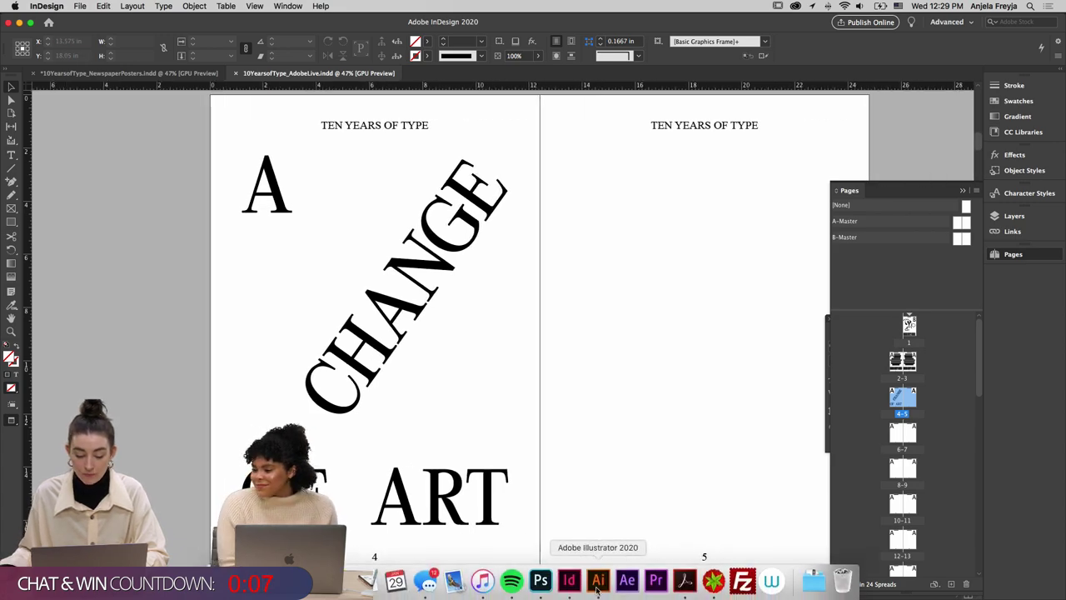
left_click(598, 582)
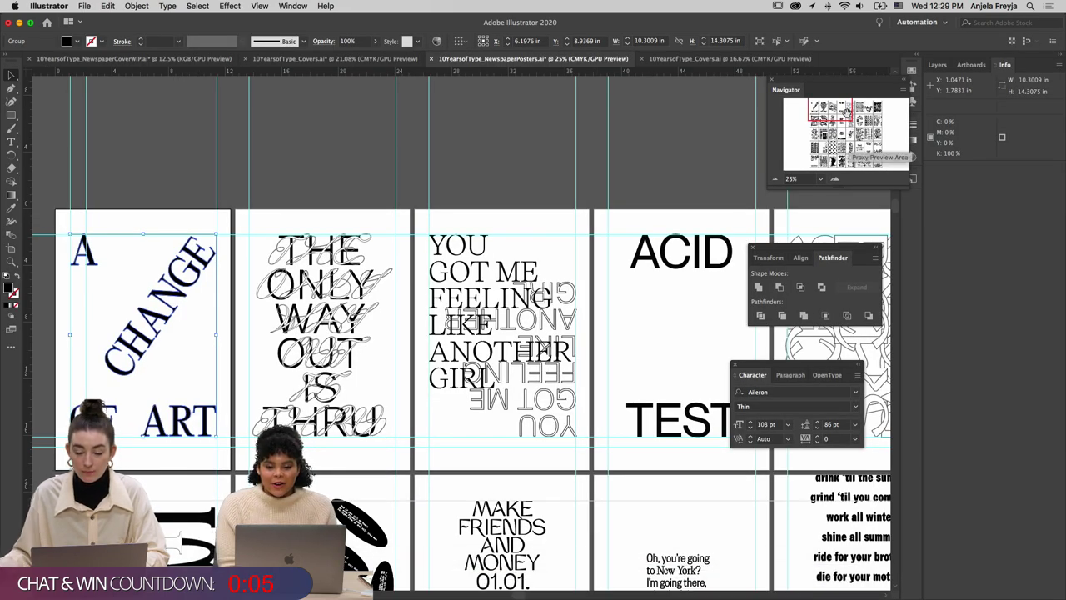
scroll(281, 136, "down", 3)
scroll(280, 136, "right", 5)
left_click_drag(281, 135, 398, 359)
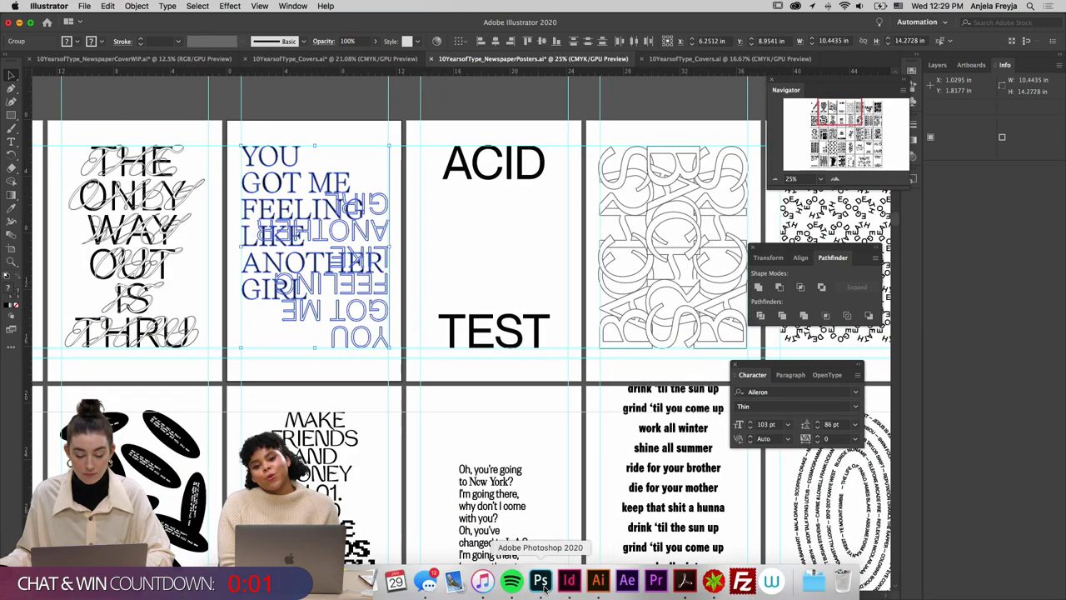
left_click(547, 590)
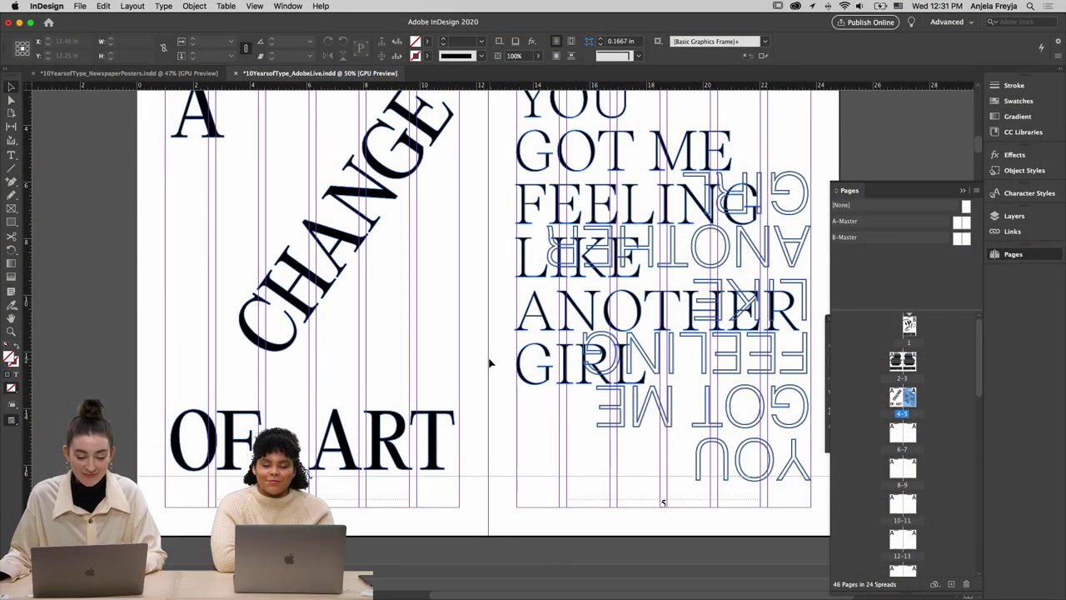
Nudge both poster letterings onto the guides of spread 4–5, then go to spread 6–7
scroll(490, 363, "up", 3)
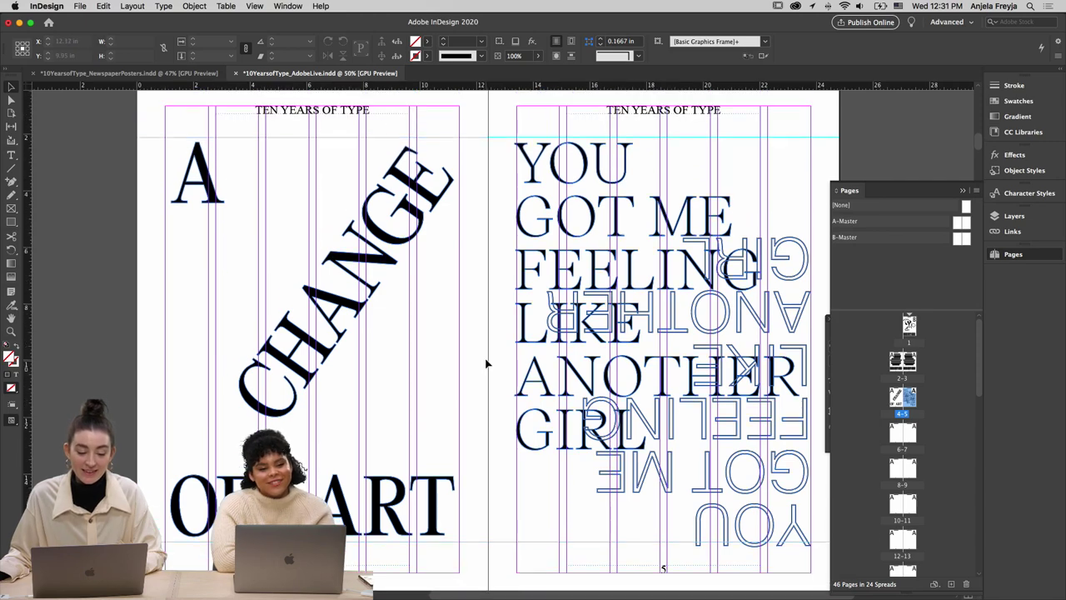
left_click(420, 223)
scroll(469, 269, "down", 4)
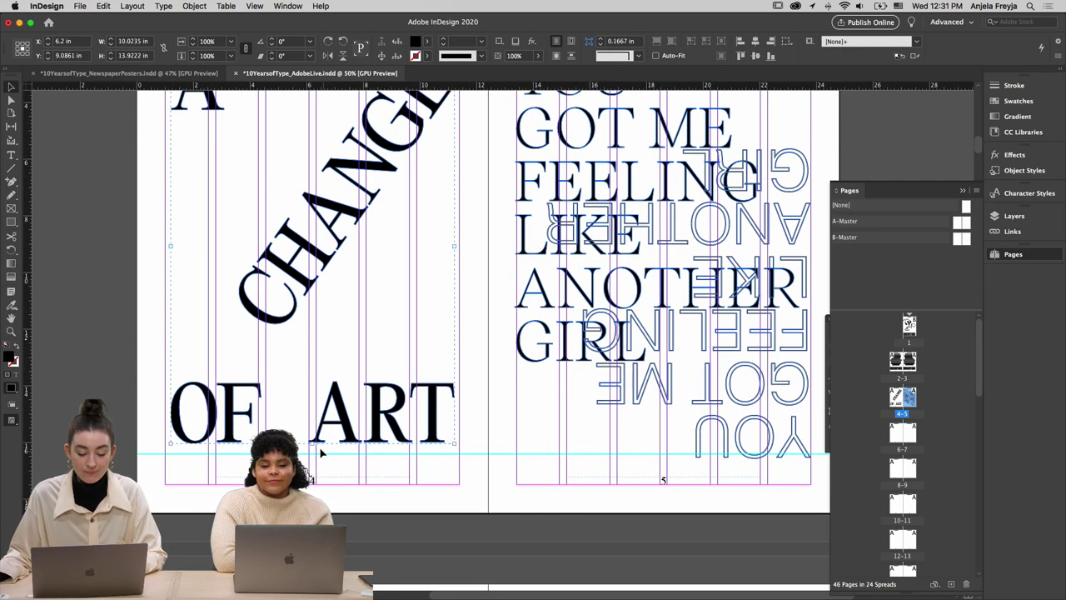
left_click_drag(314, 445, 315, 456)
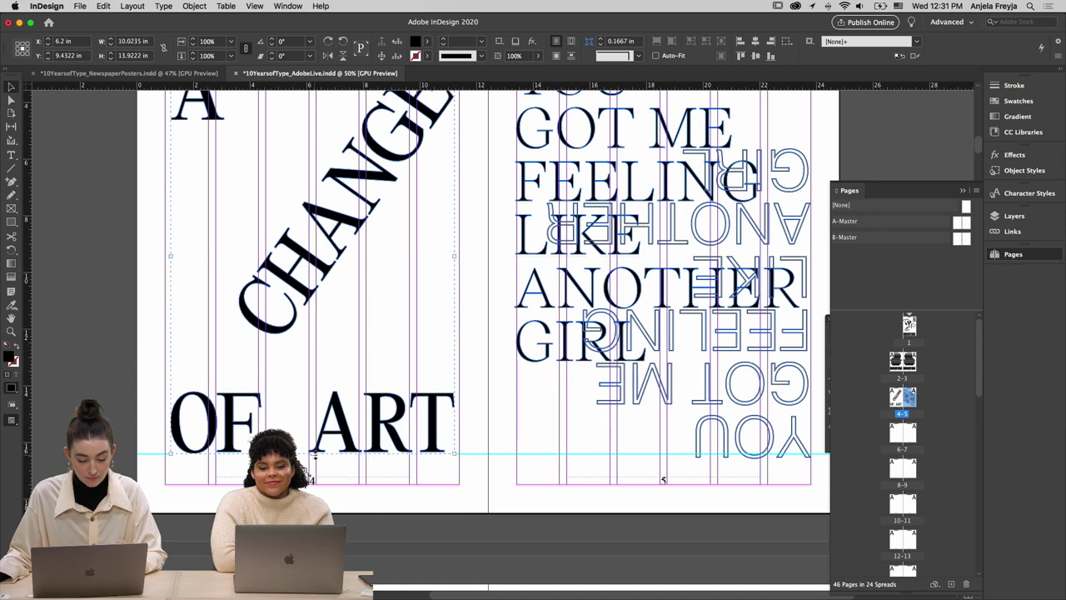
left_click_drag(727, 438, 725, 395)
scroll(725, 395, "up", 7)
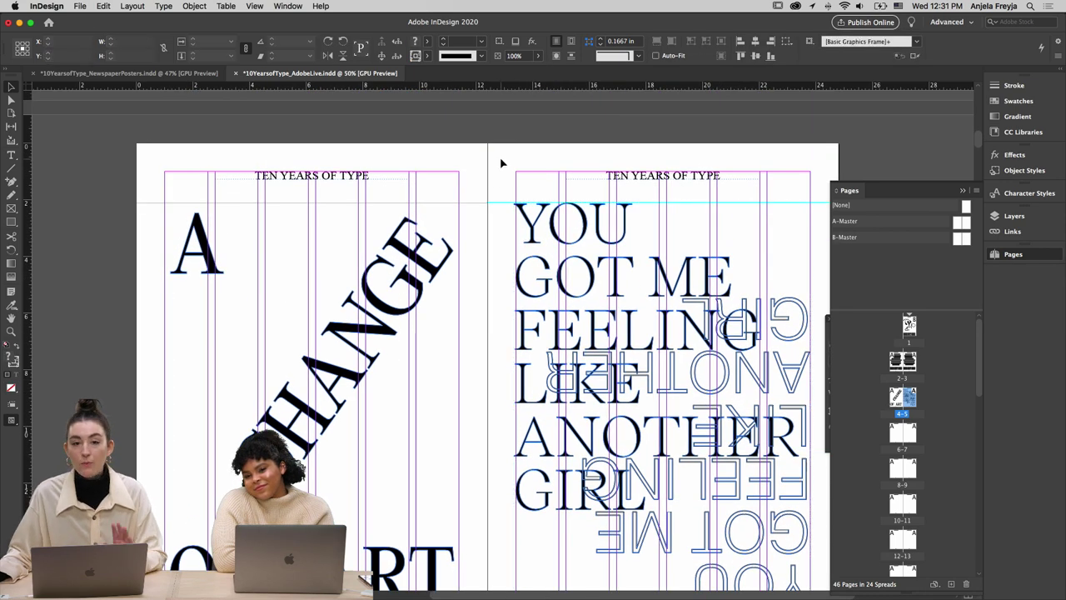
left_click(500, 162)
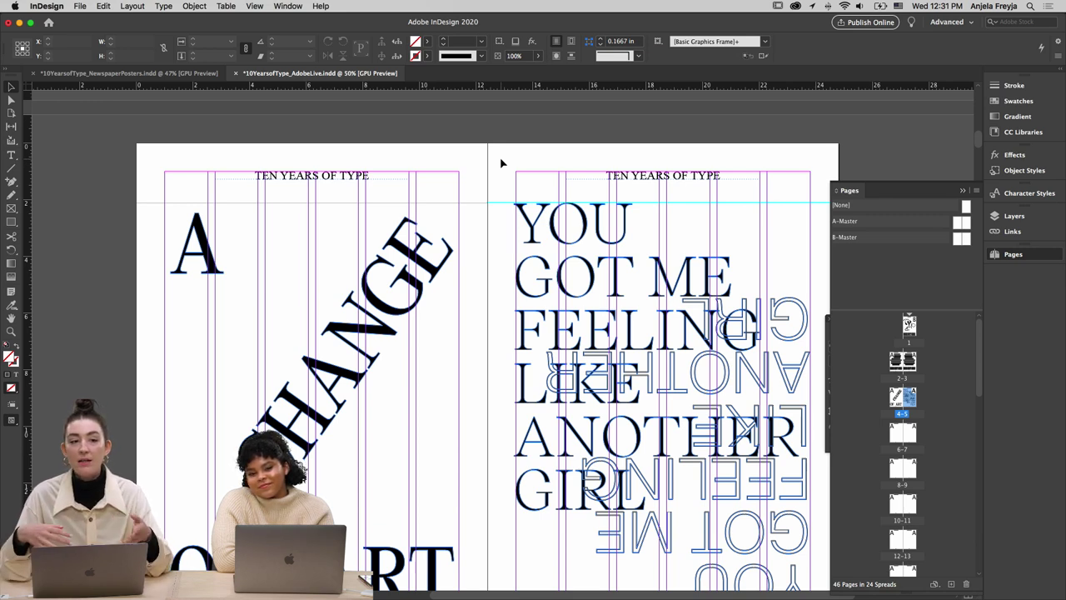
double_click(898, 439)
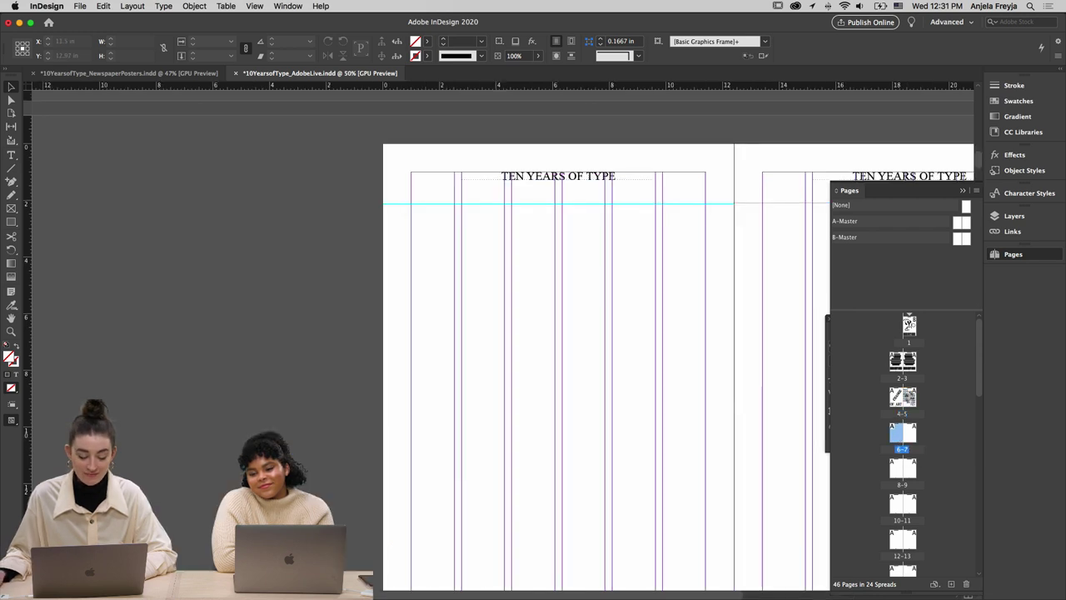
In Illustrator, select the ACID TEST poster artwork and return to InDesign
mouse_move(367, 580)
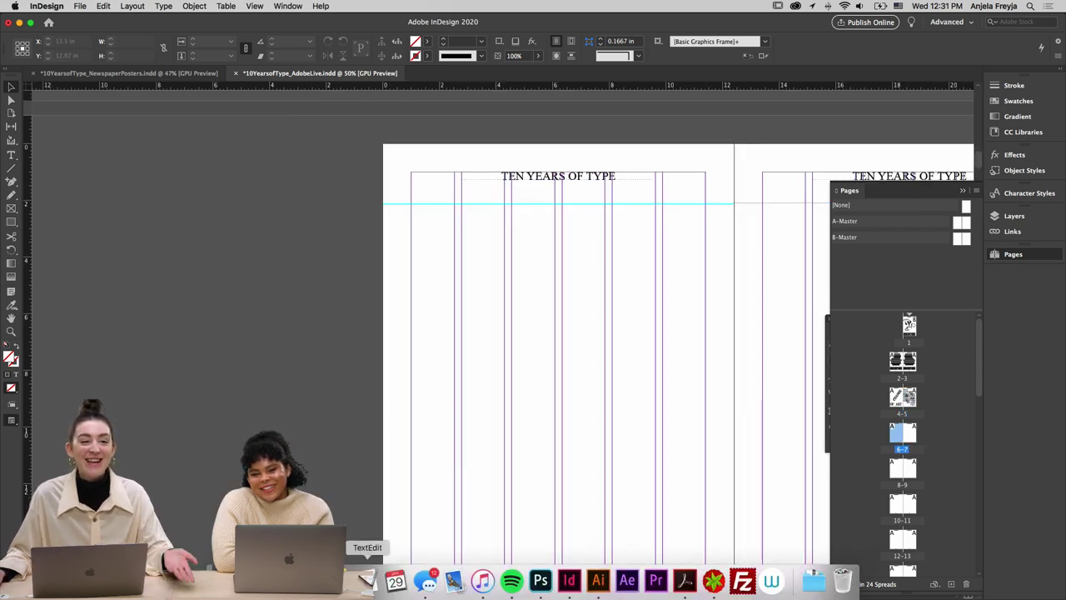
left_click(598, 581)
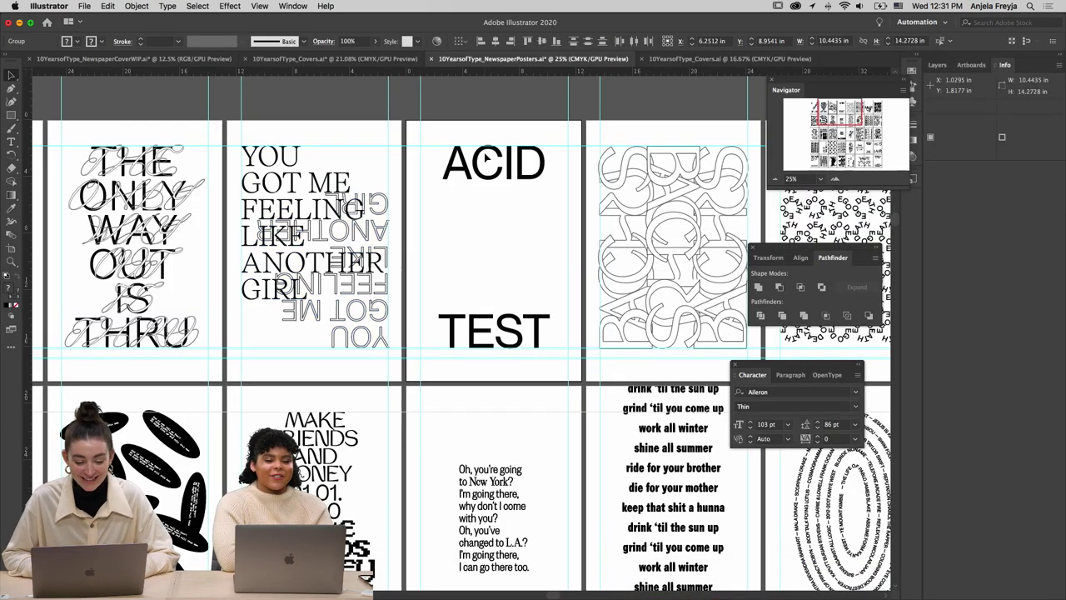
left_click(476, 147)
left_click(493, 331)
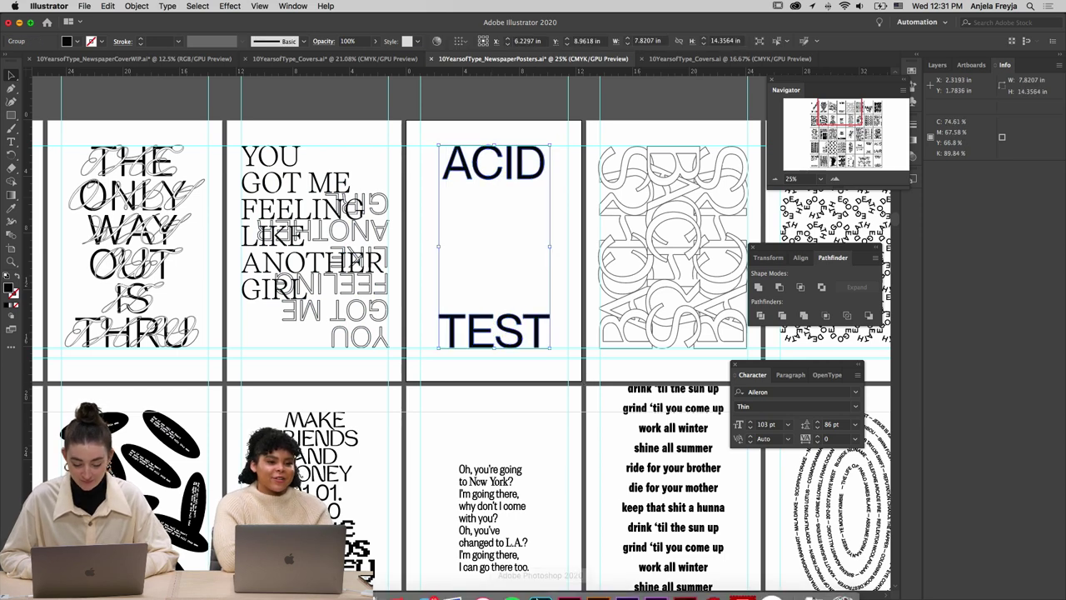
left_click(575, 583)
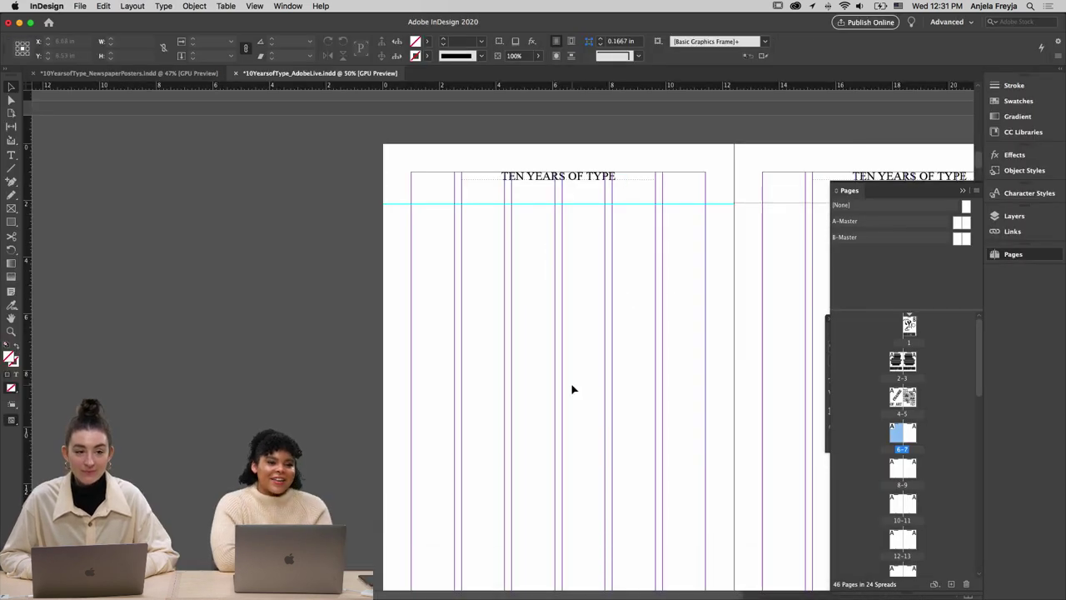
Paste the ACID TEST poster and drag it onto page 6
scroll(573, 389, "down", 2)
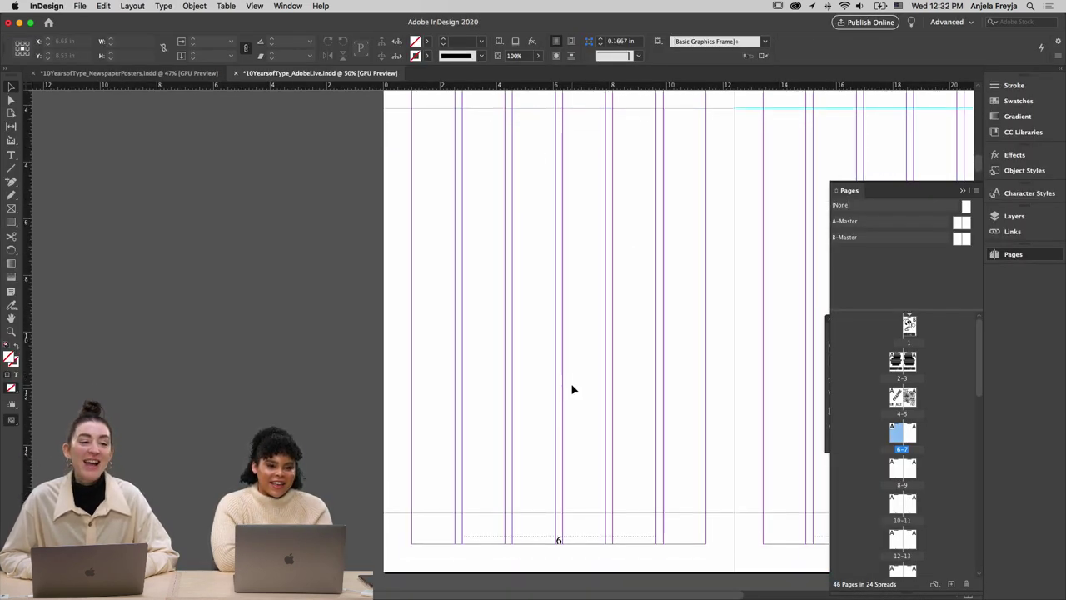
scroll(500, 415, "up", 5)
scroll(500, 415, "left", 3)
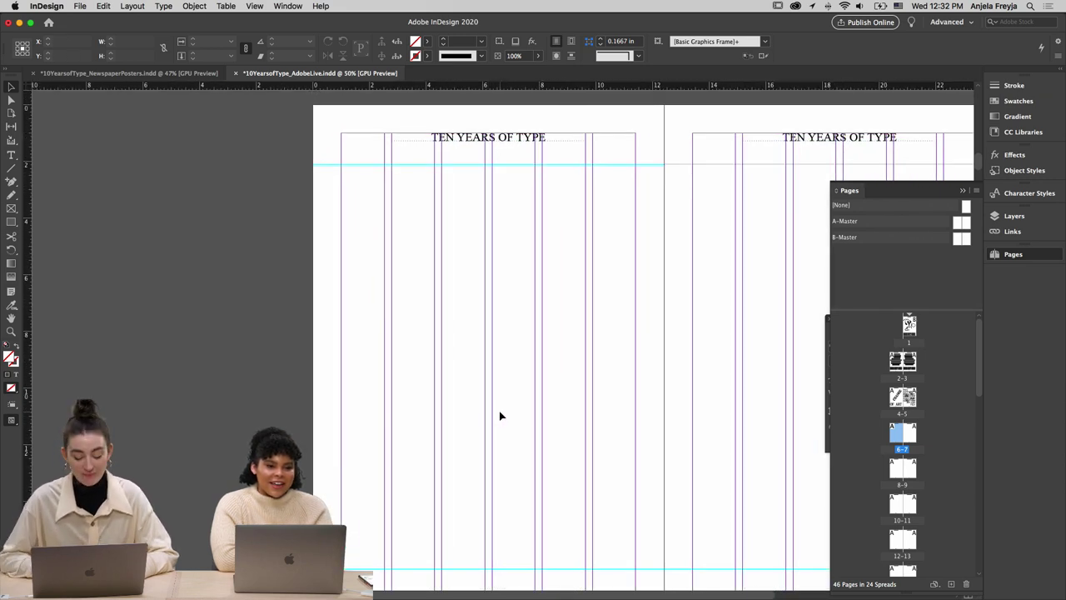
key("super+minus")
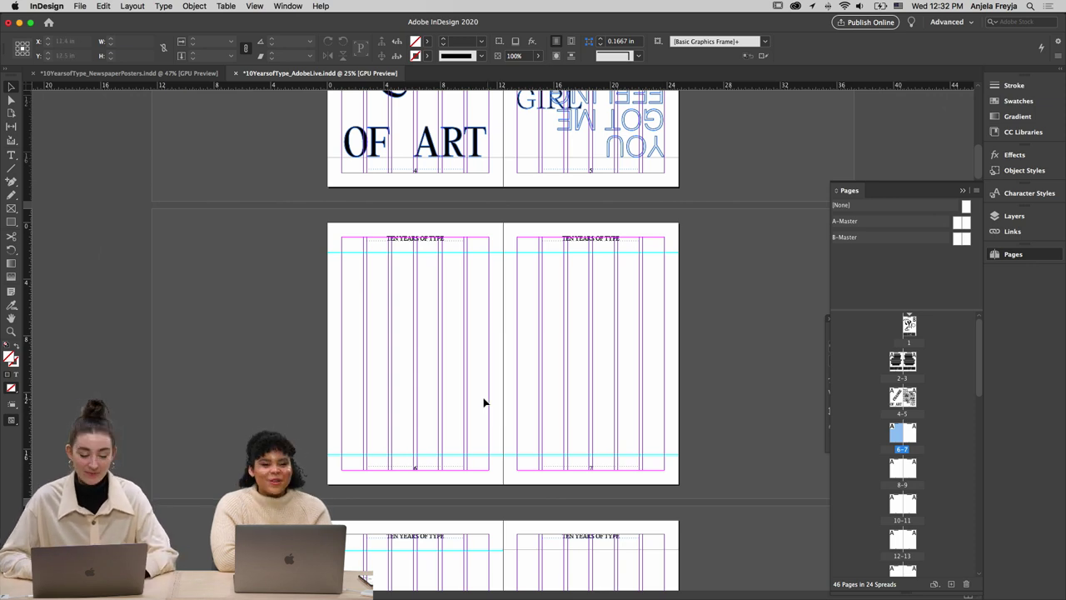
key("super+v")
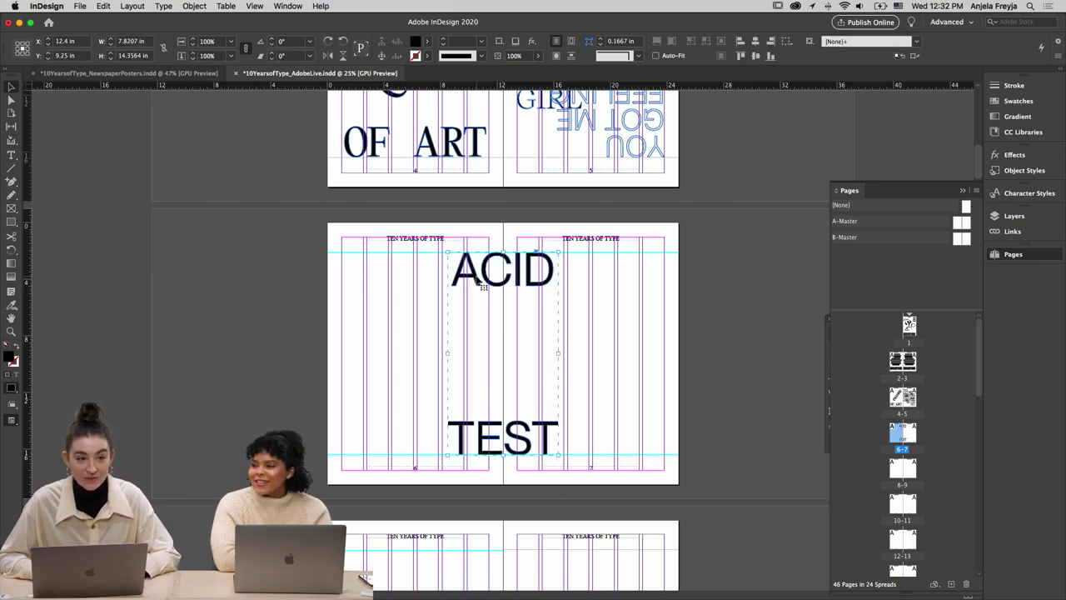
left_click_drag(513, 284, 426, 286)
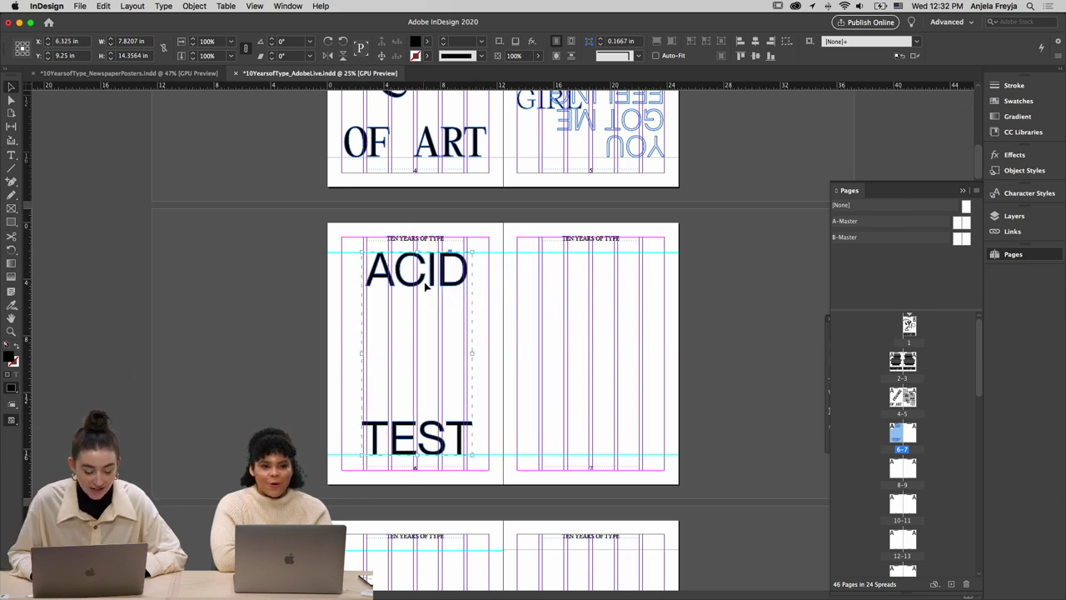
key("Left")
key("Left")
key("Left")
key("Left")
key("Left")
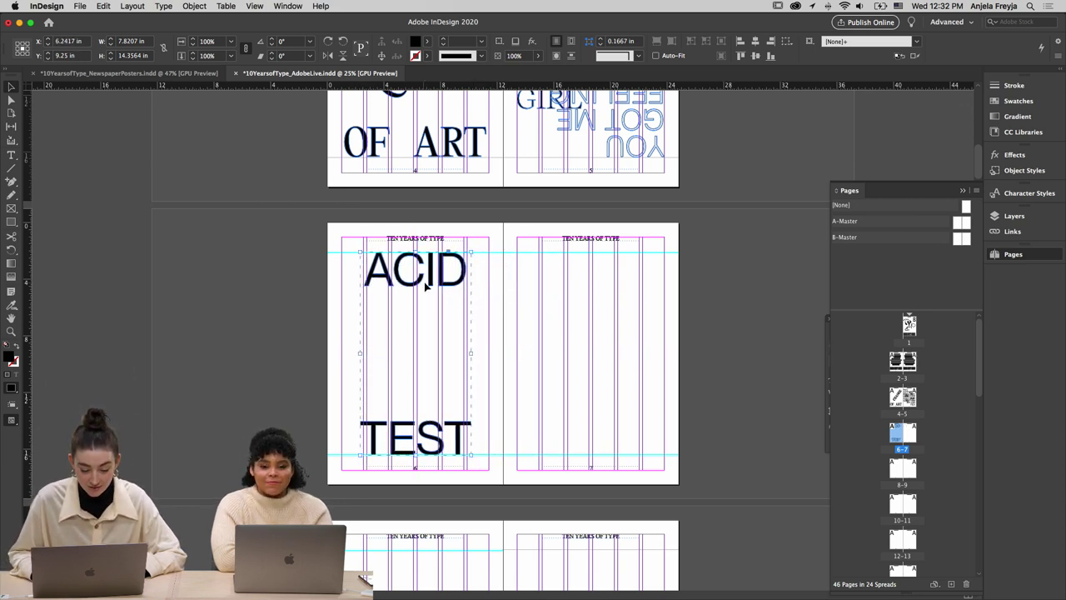
Nudge ACID TEST left into alignment on page 6 and preview the spread
key("super+equal")
key("Left")
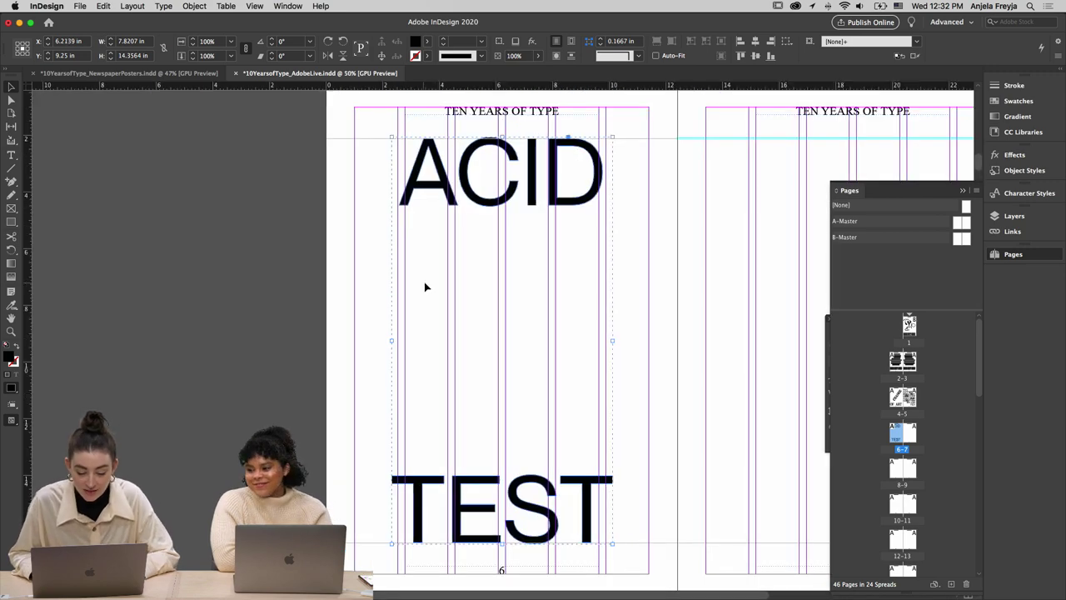
left_click(307, 292)
key("super+minus")
key("w")
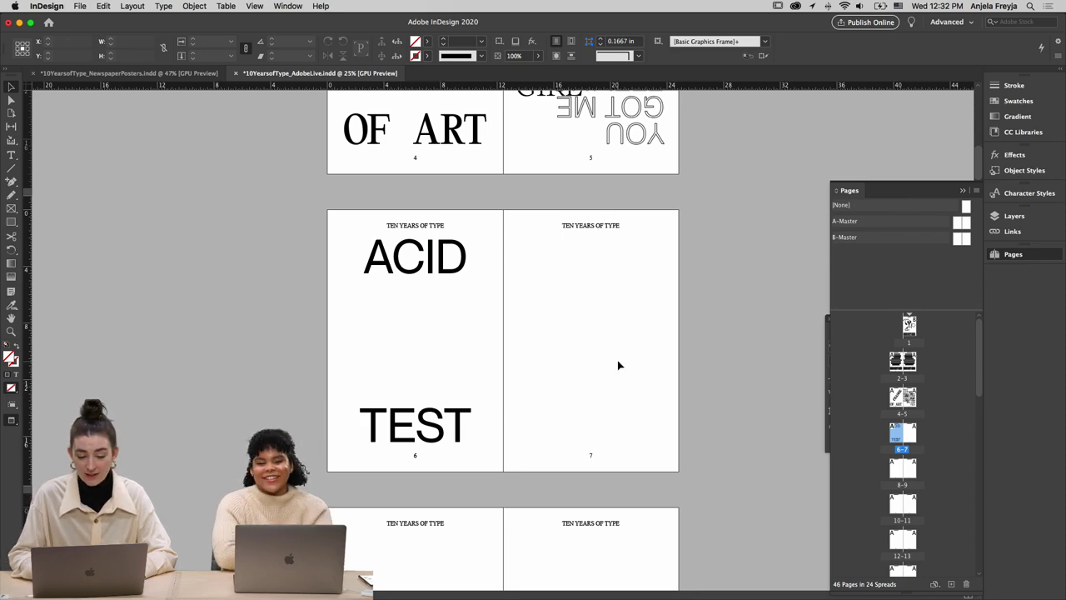
key("super+equal")
key("super+minus")
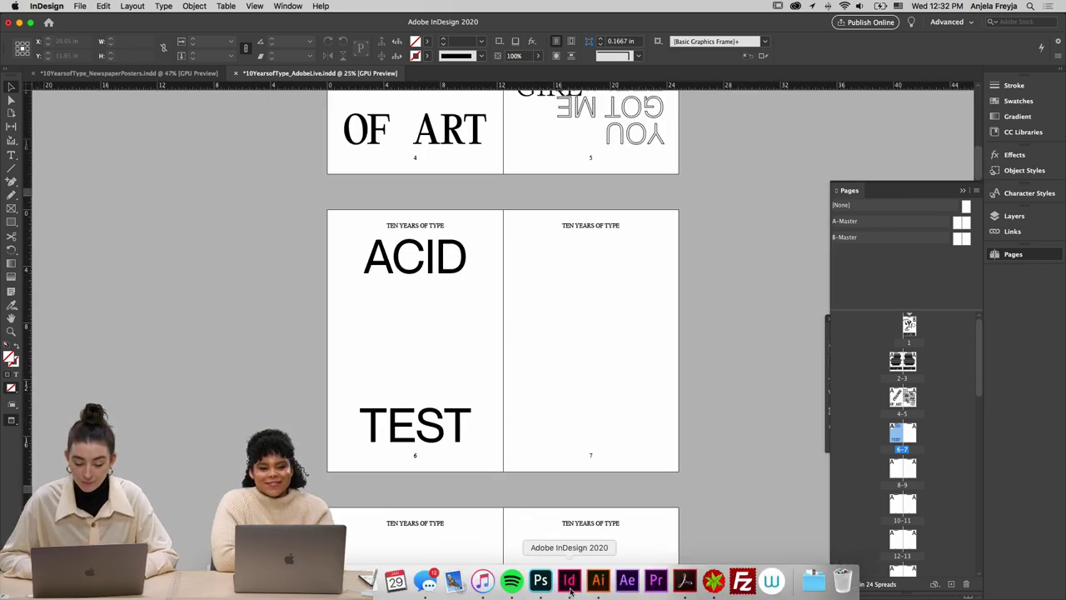
left_click(598, 580)
Select the EGO DEATH pattern artwork in Illustrator and switch back to InDesign
scroll(417, 100, "right", 5)
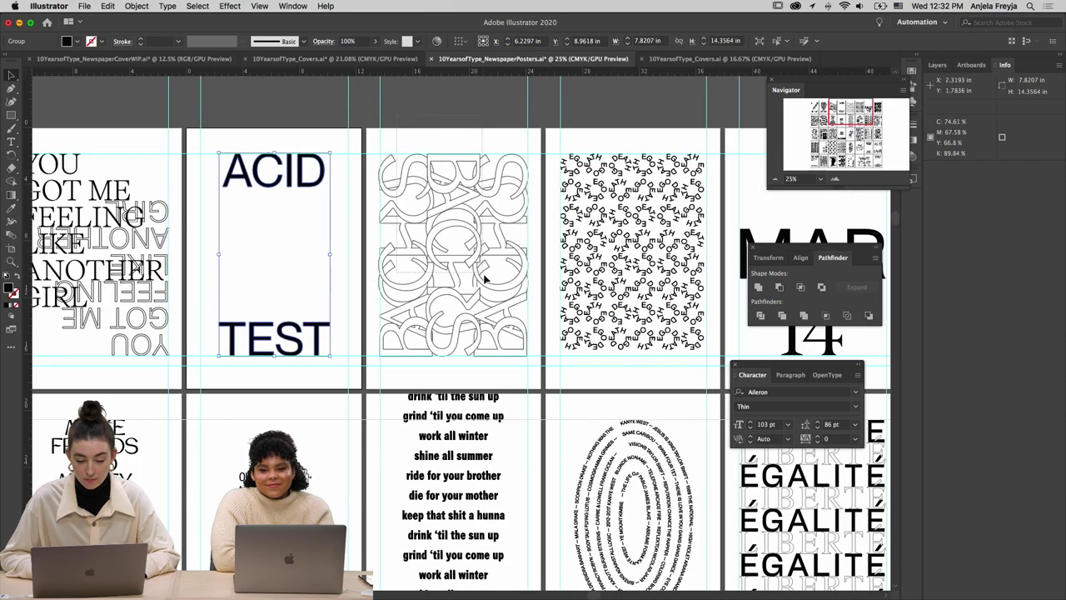
left_click(485, 280)
scroll(494, 403, "down", 2)
scroll(494, 403, "right", 3)
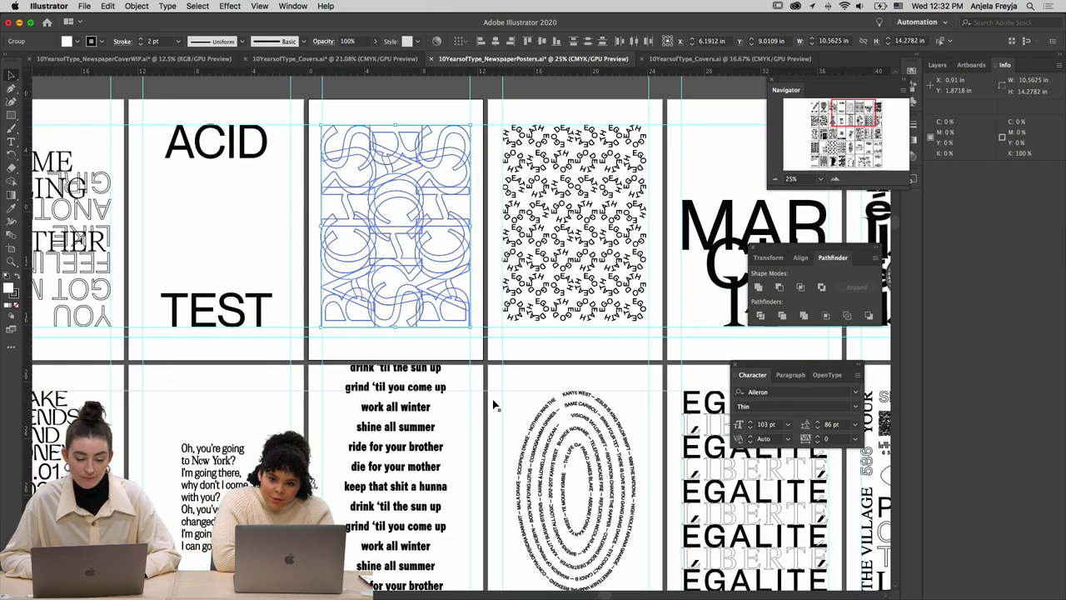
left_click(489, 119)
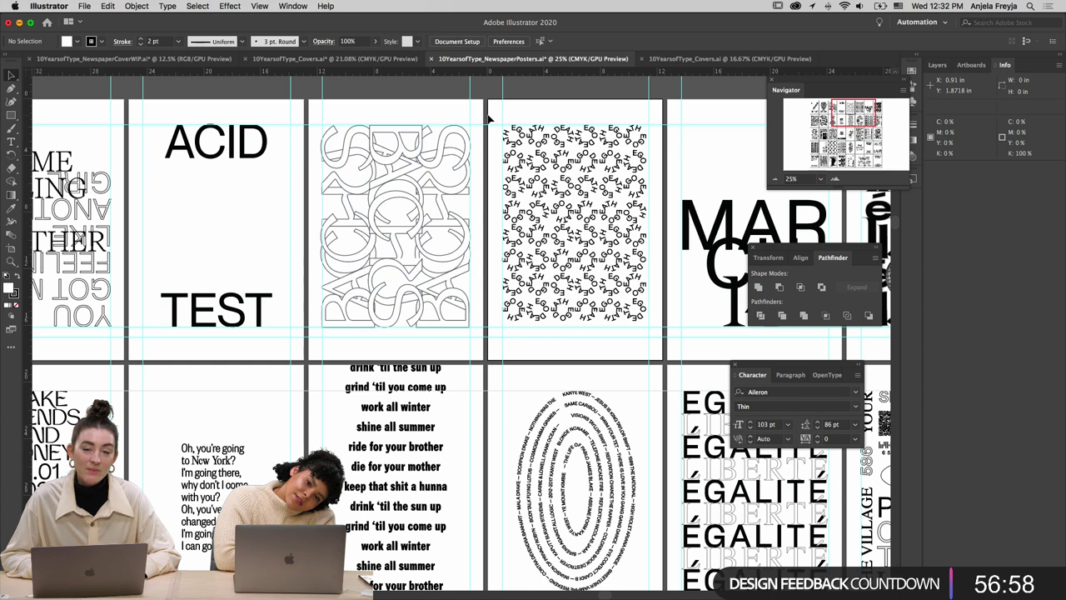
left_click(648, 338)
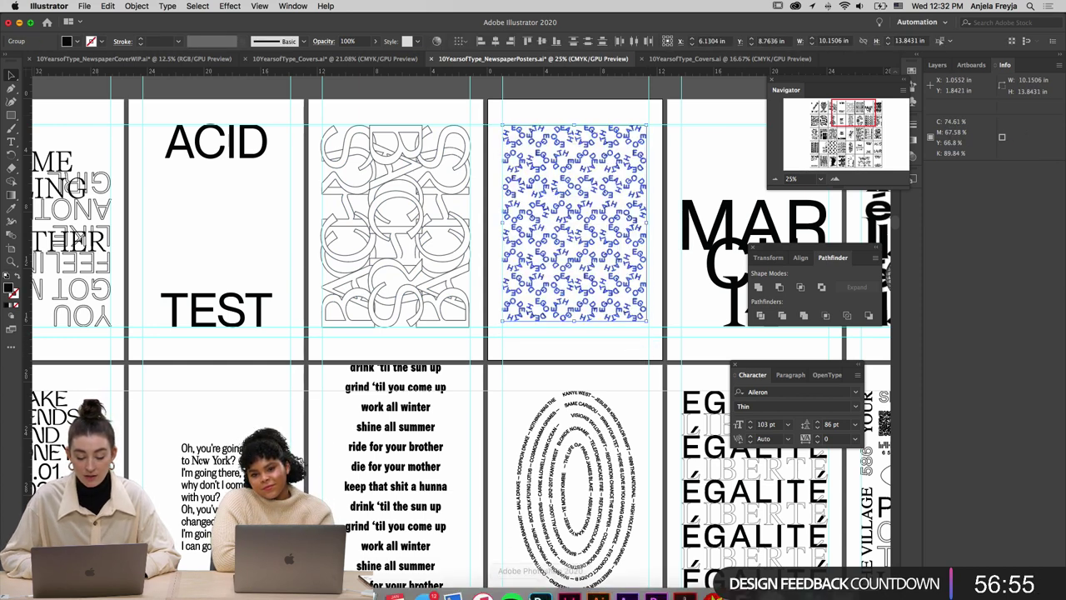
left_click(568, 580)
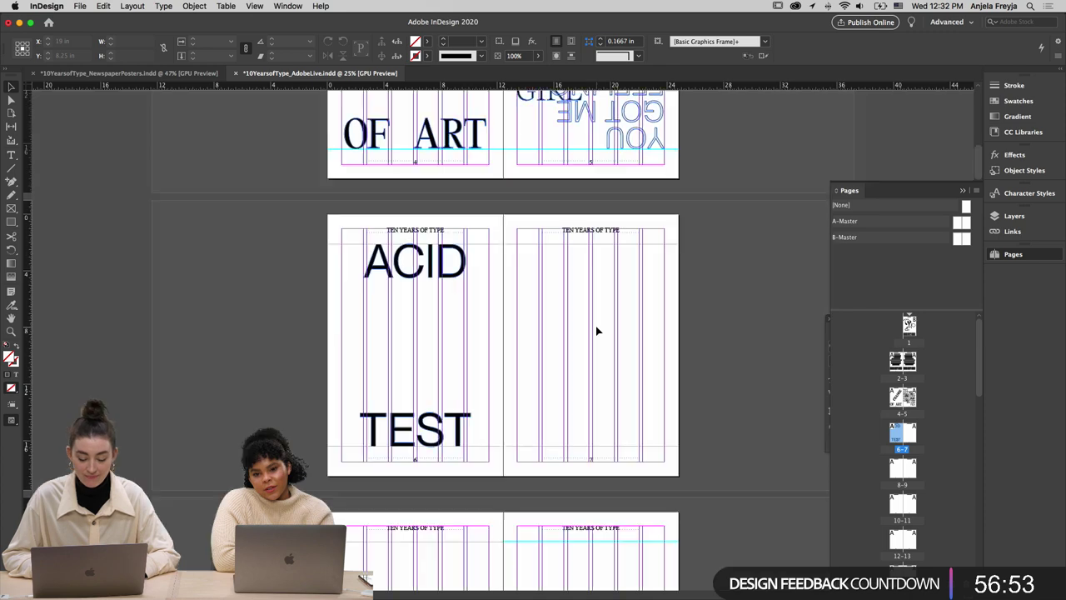
Paste the EGO DEATH pattern onto page 7, scale it to 102% and set Y to 9.25 in
key("super+v")
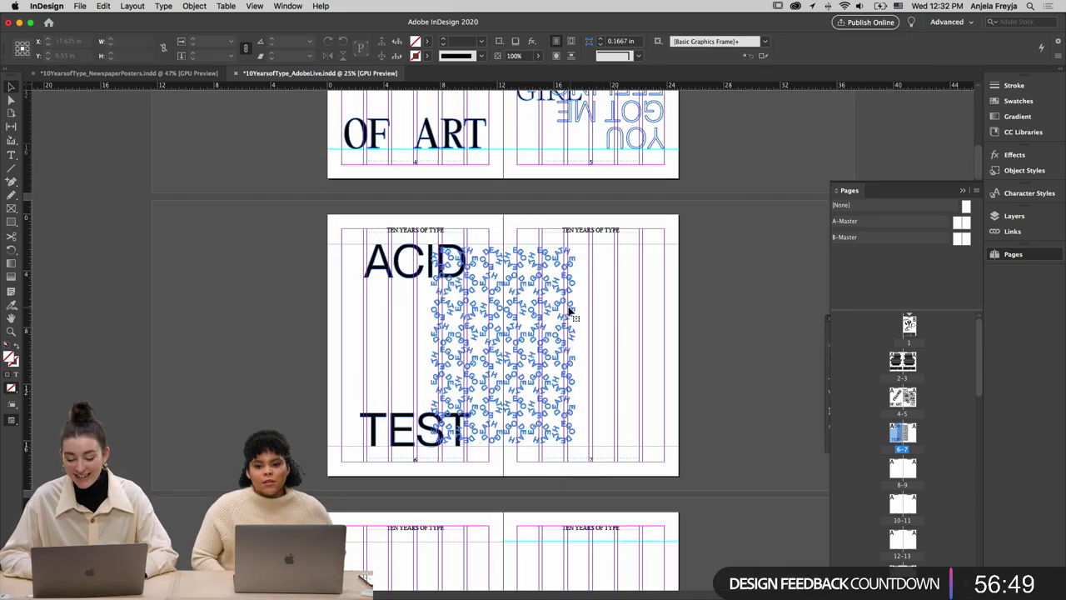
left_click_drag(567, 321, 654, 323)
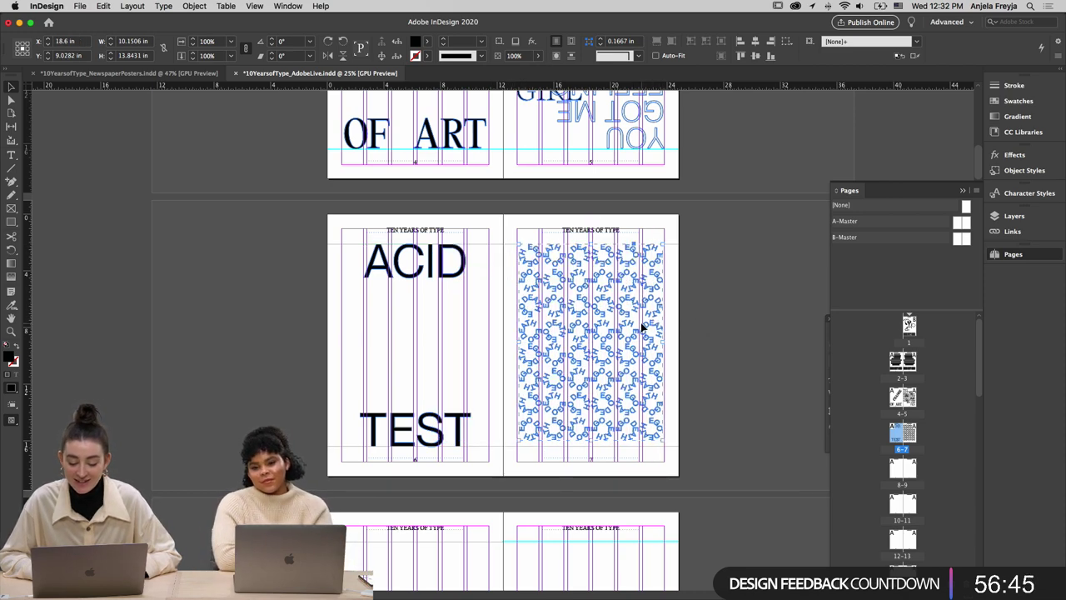
key("super+equal")
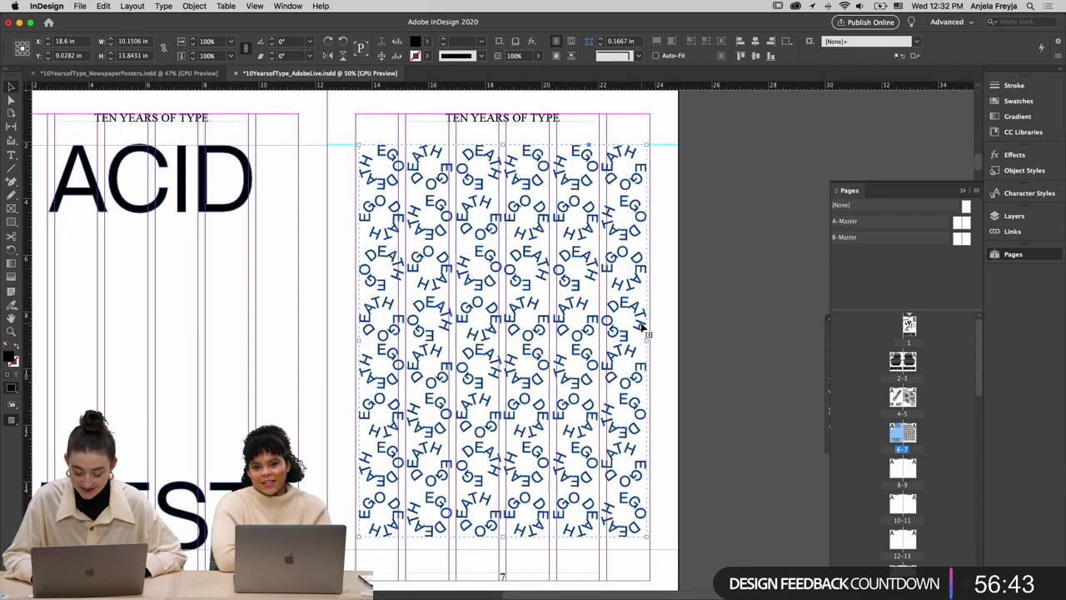
key("Right")
key("Right")
key("Right")
key("Right")
key("Right")
key("Right")
key("Right")
key("Right")
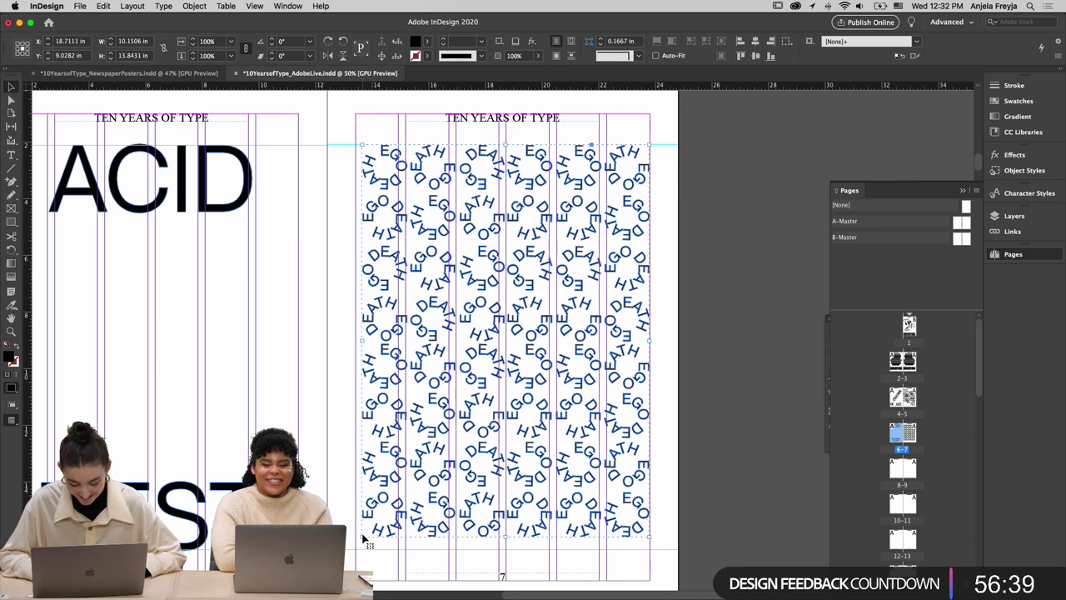
left_click_drag(361, 537, 338, 516)
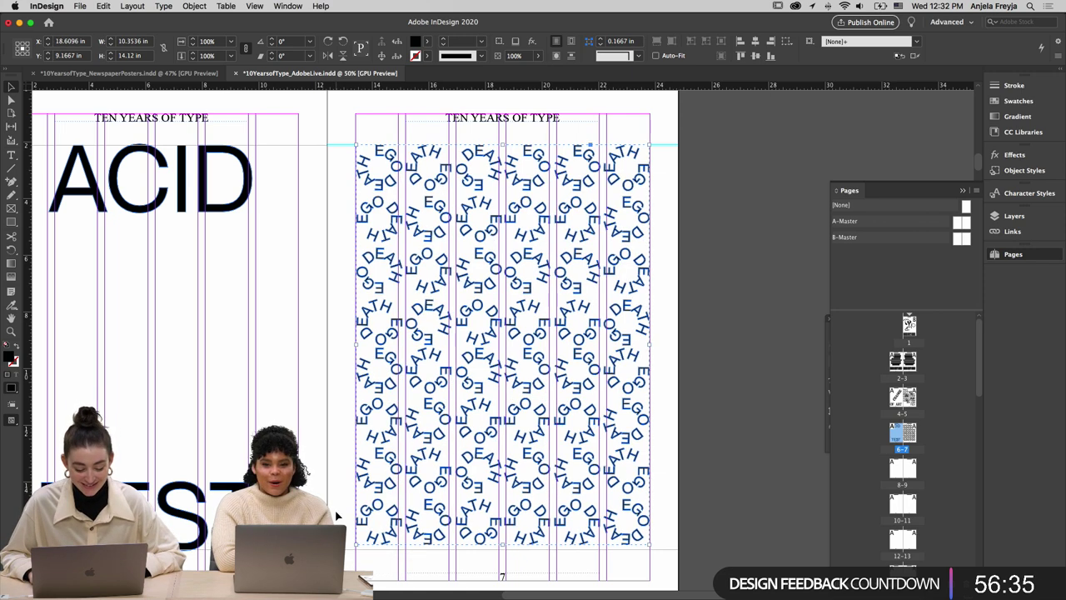
key("Down")
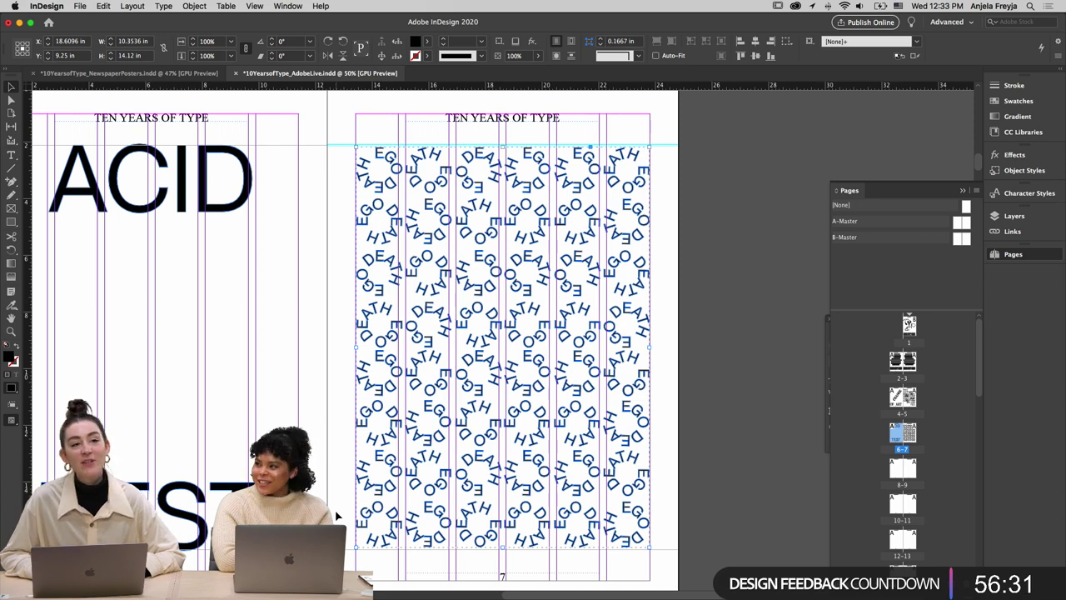
Preview spread 6–7 without guides, then scroll down to the blank 8–9 spread
left_click(320, 491)
key("w")
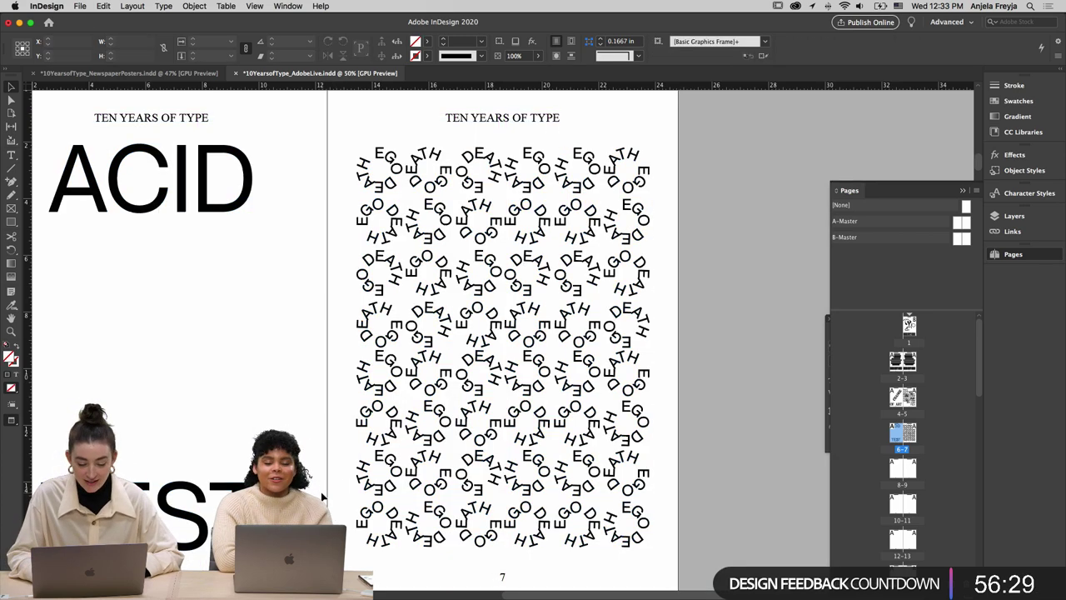
key("super+minus")
key("super+equal")
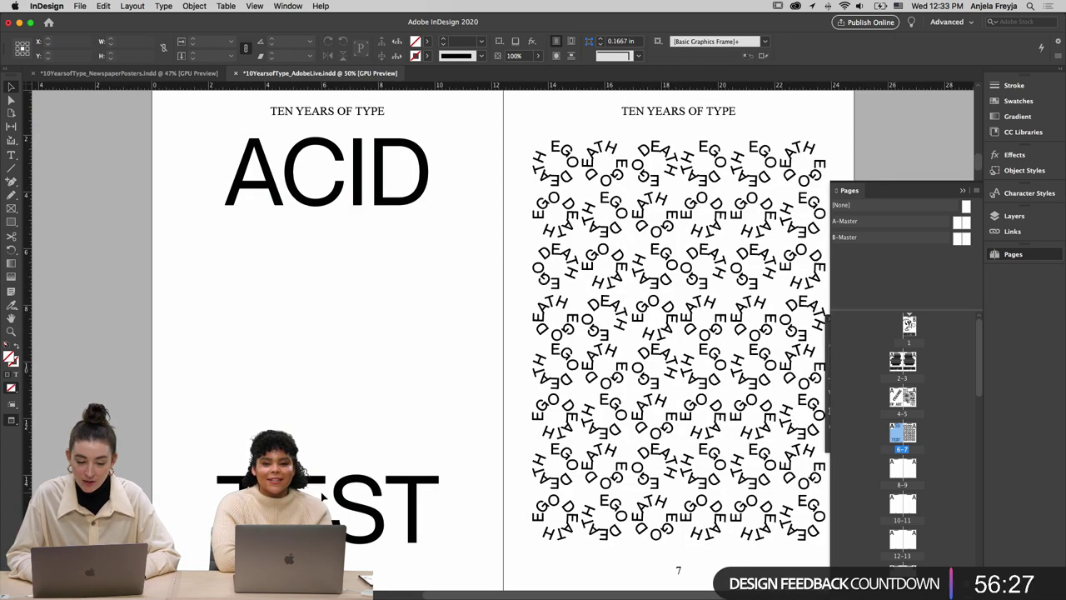
scroll(323, 498, "down", 5)
scroll(323, 497, "up", 6)
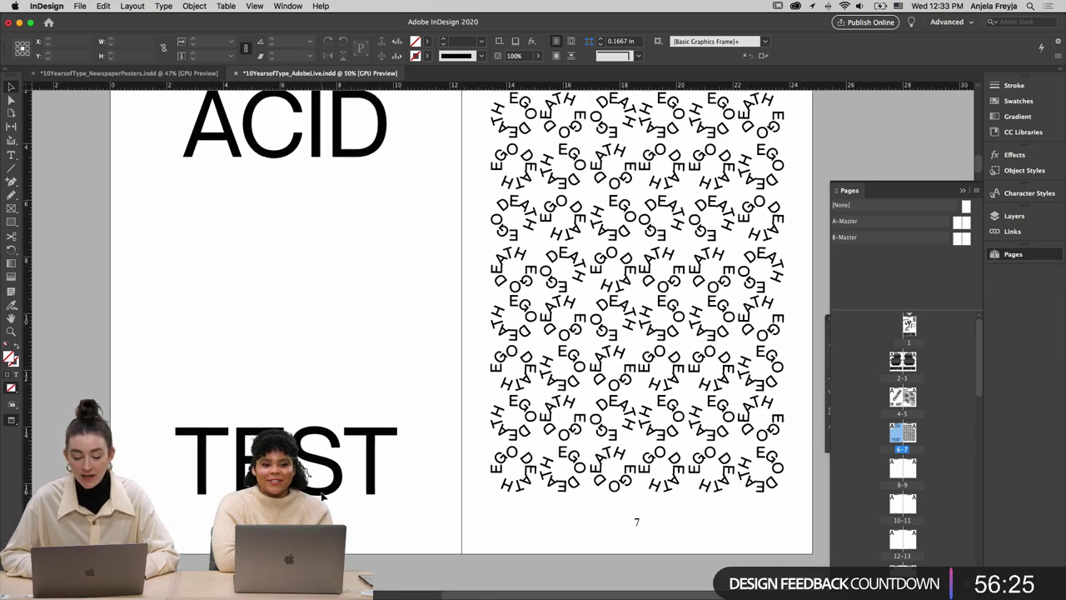
scroll(321, 492, "down", 3)
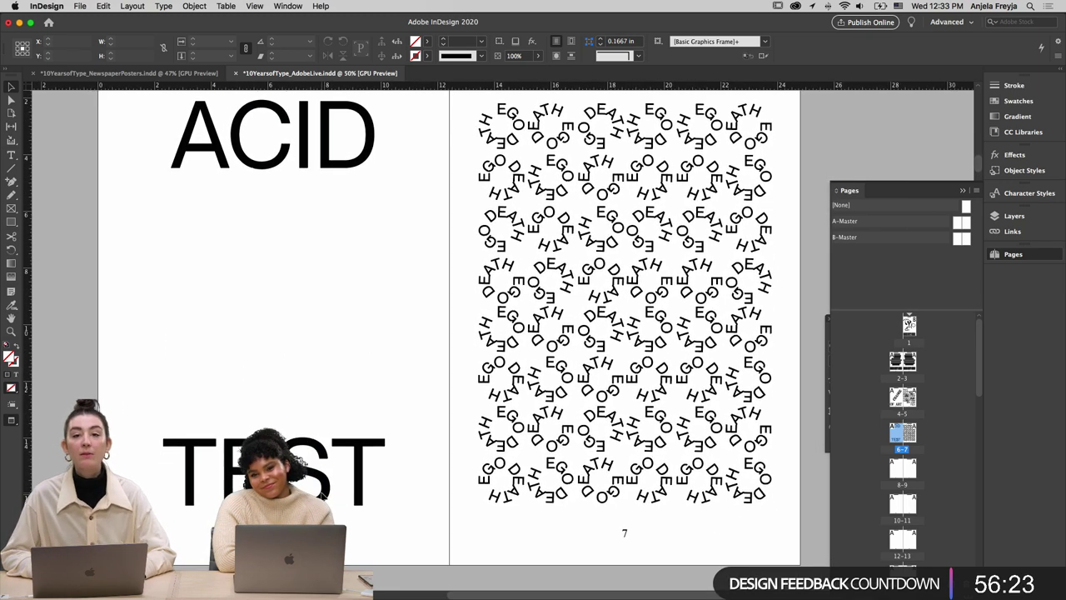
scroll(322, 495, "down", 1)
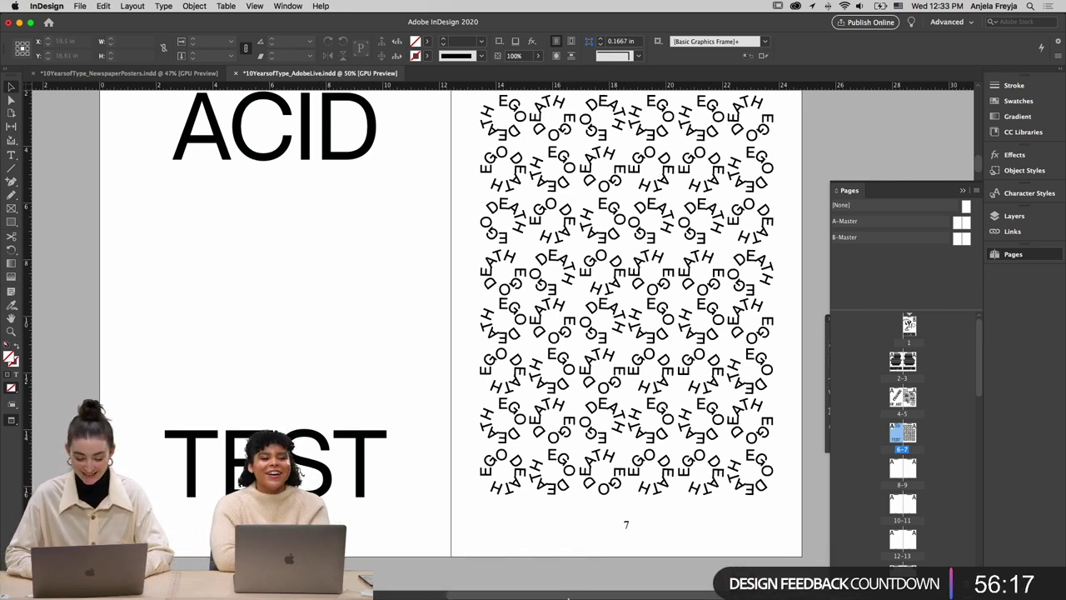
In Illustrator, select the MARCH 14 artwork and return to InDesign
left_click(598, 581)
scroll(625, 330, "right", 5)
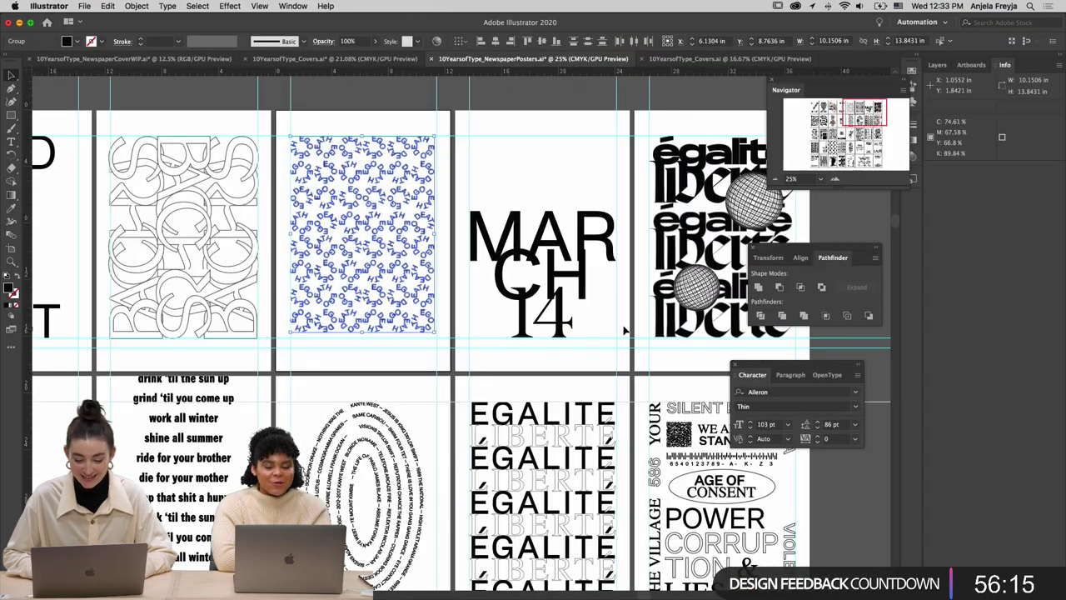
scroll(625, 330, "down", 2)
scroll(625, 331, "right", 2)
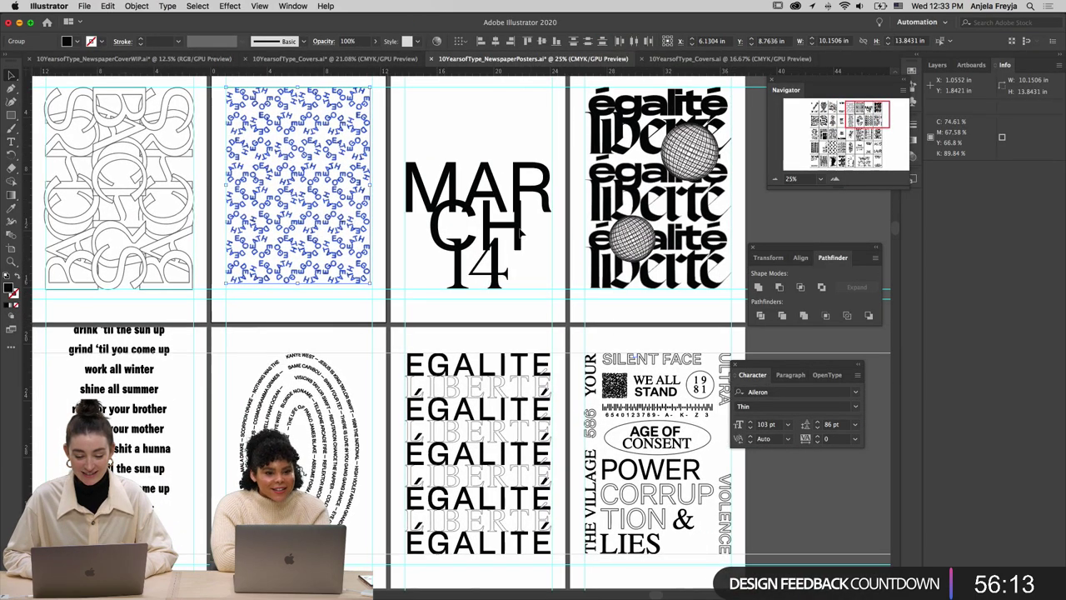
left_click(521, 235)
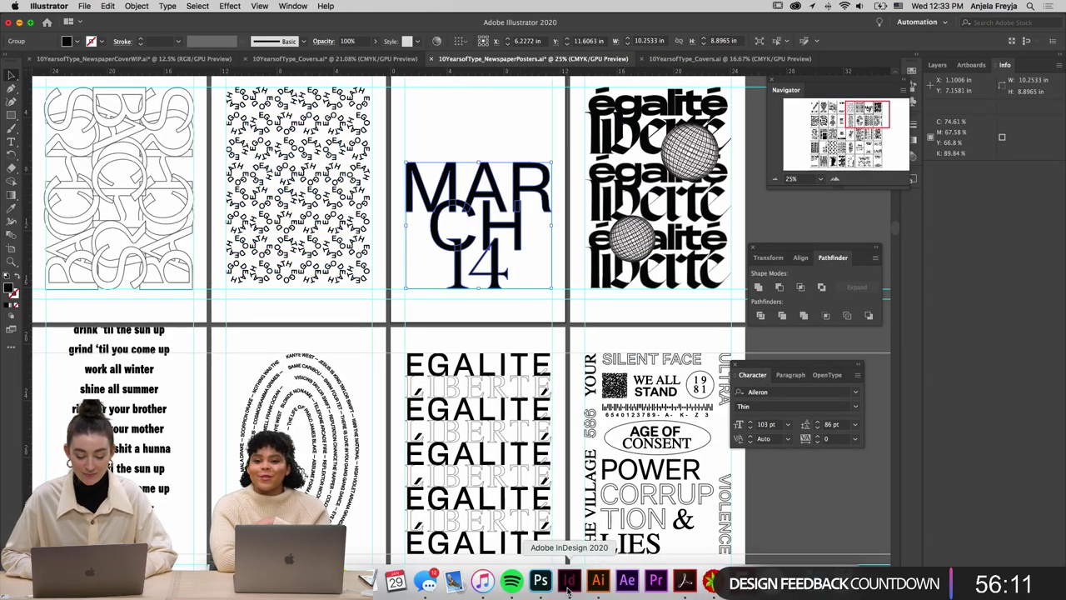
left_click(575, 580)
scroll(528, 282, "down", 10)
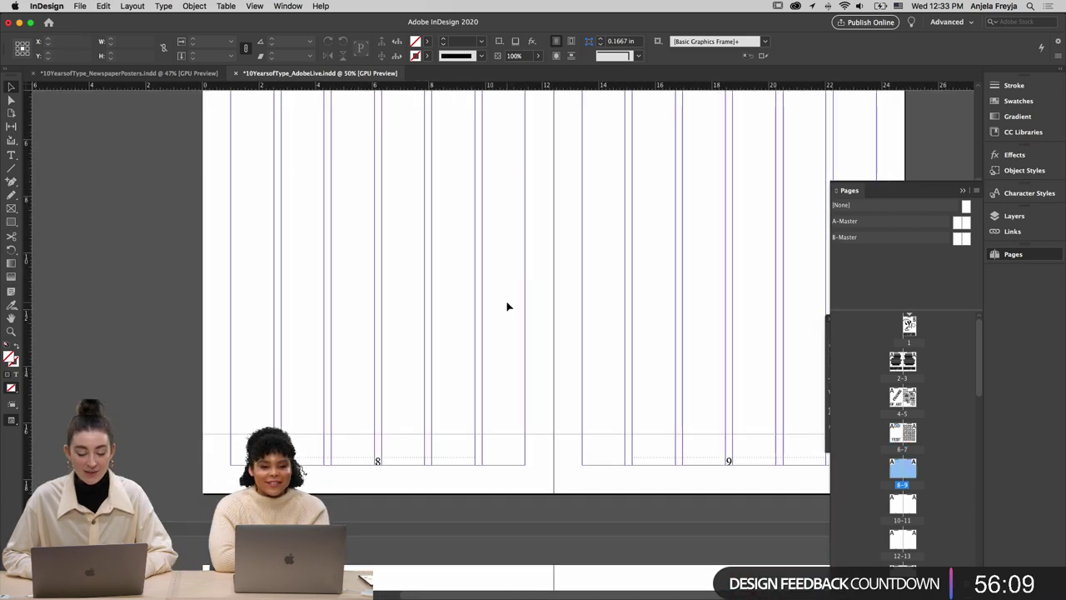
Paste the MARCH 14 artwork onto page 8, preview it and zoom out to 25%
key("super+v")
scroll(507, 306, "up", 2)
left_click_drag(507, 306, 406, 313)
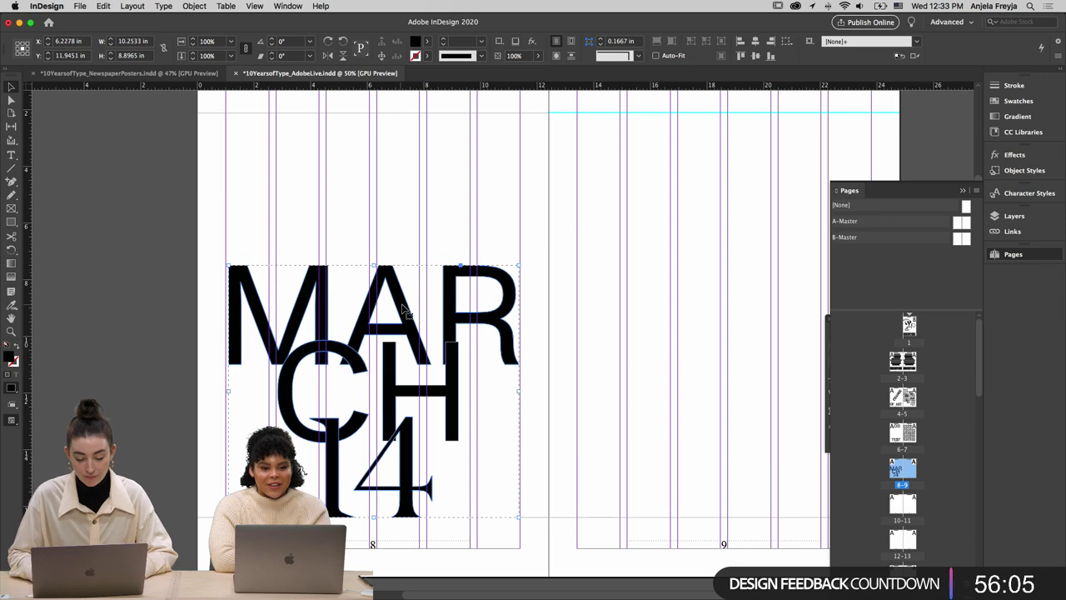
key("w")
left_click(436, 224)
key("super+minus")
key("super+minus")
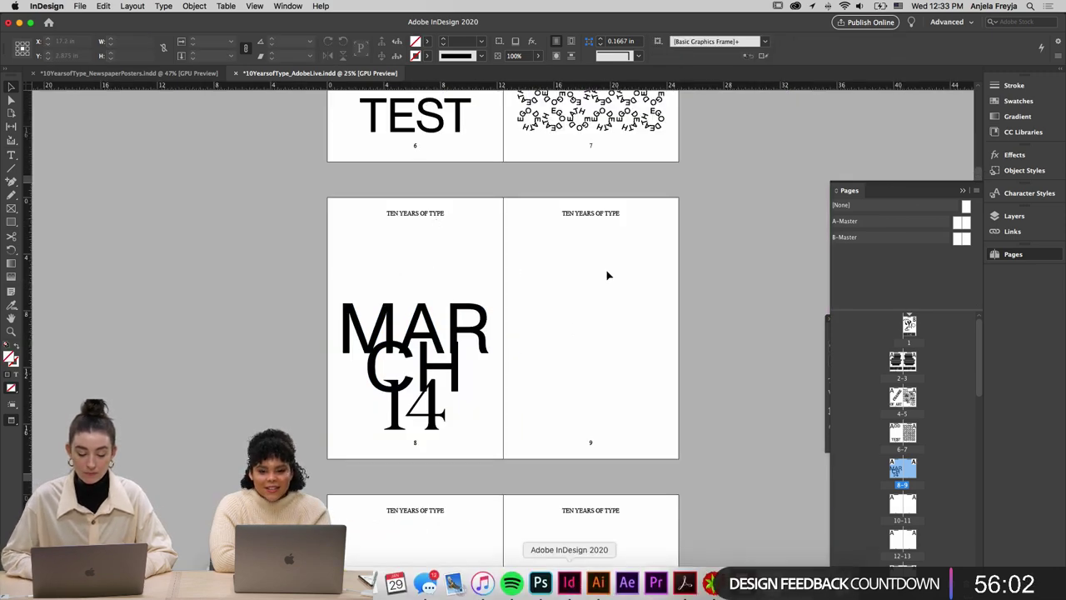
left_click(598, 582)
In Illustrator, pick out the ÉGALITÉ/LIBERTÉ poster group, then bring InDesign back to the front
scroll(671, 124, "right", 3)
scroll(671, 124, "up", 1)
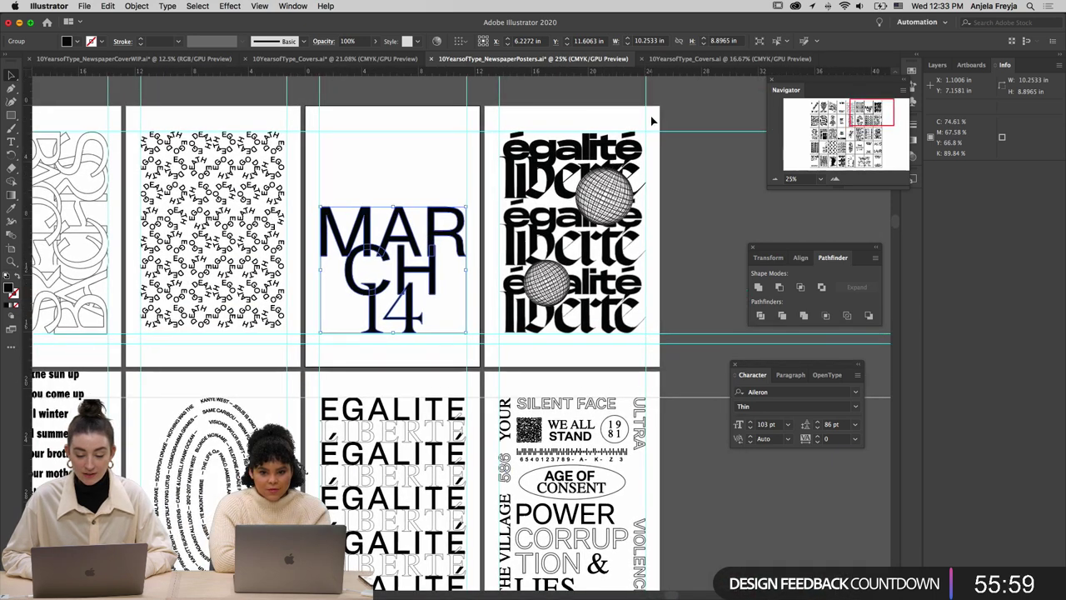
left_click(672, 123)
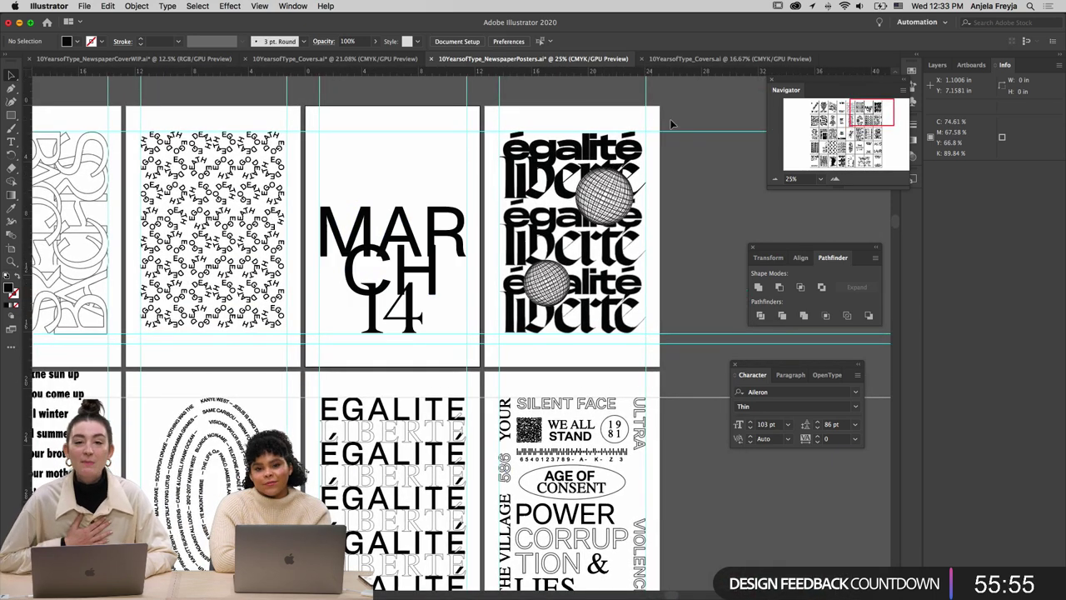
scroll(670, 124, "down", 1)
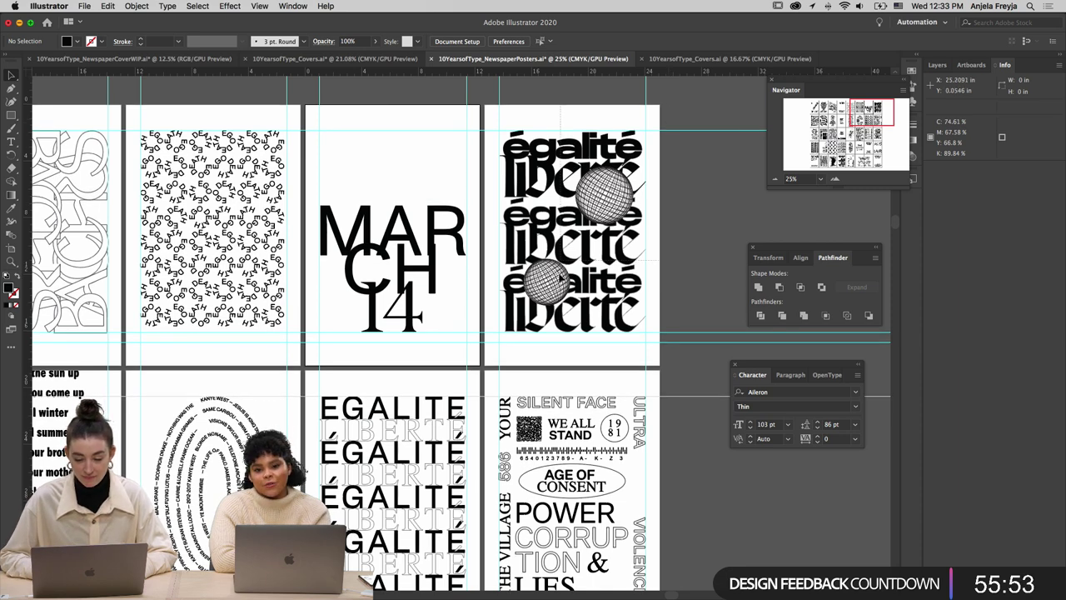
key("super+z")
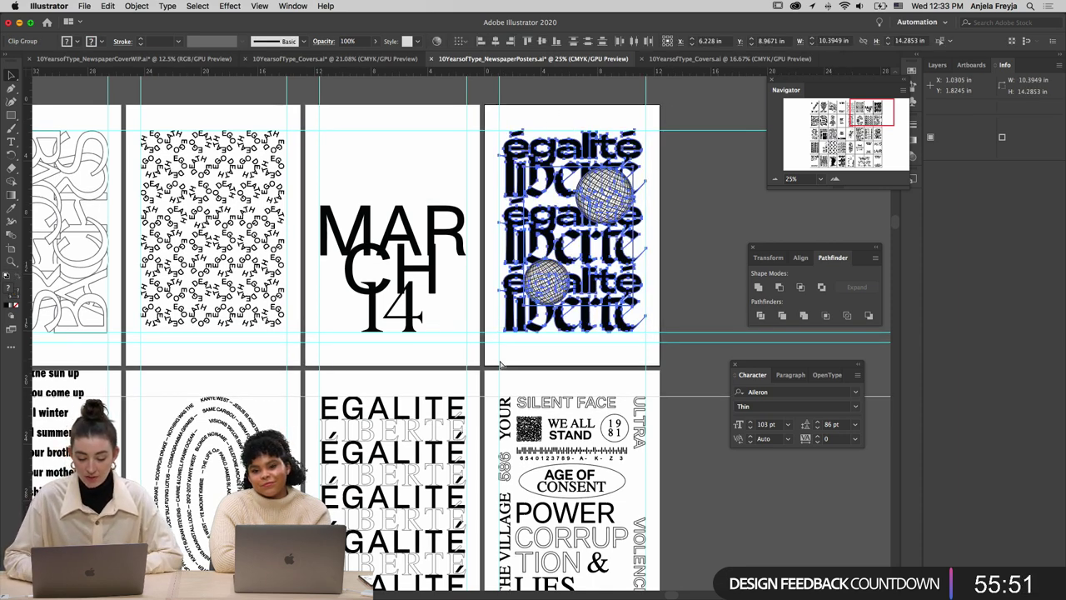
key("super+minus")
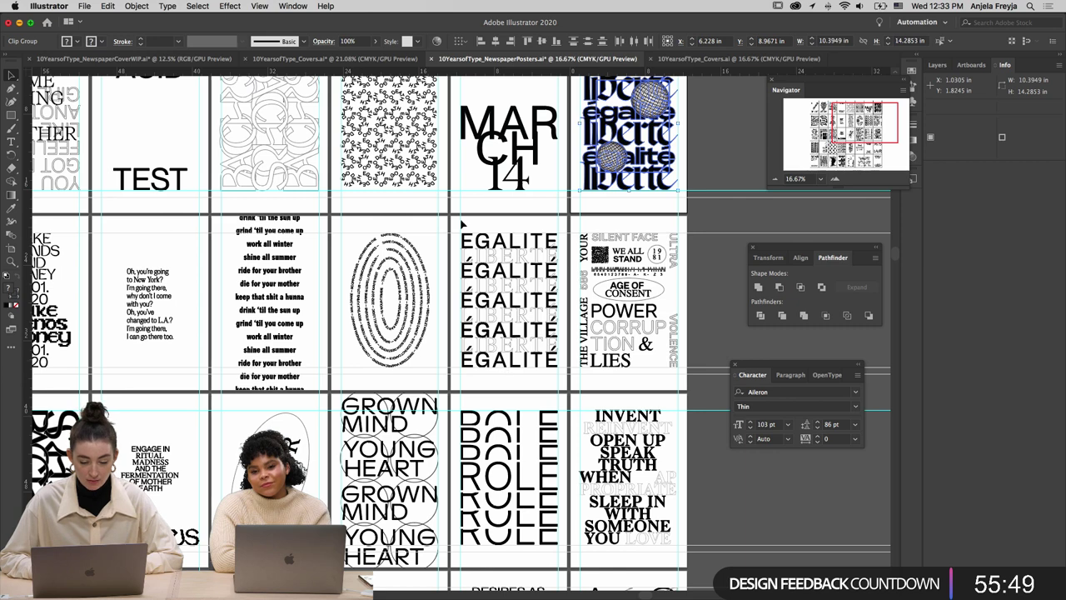
left_click(462, 223)
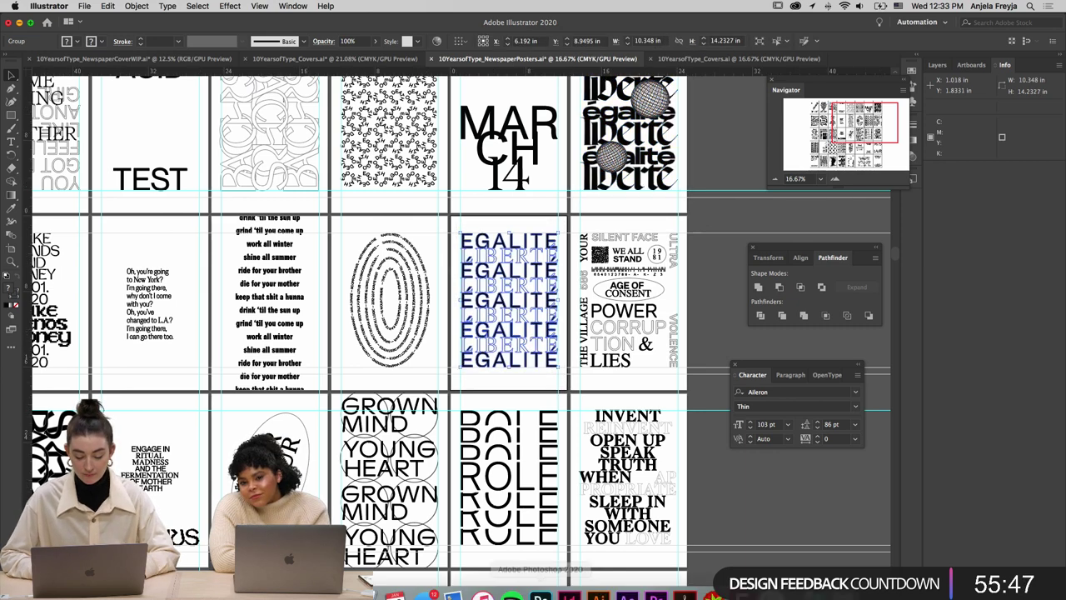
left_click(569, 593)
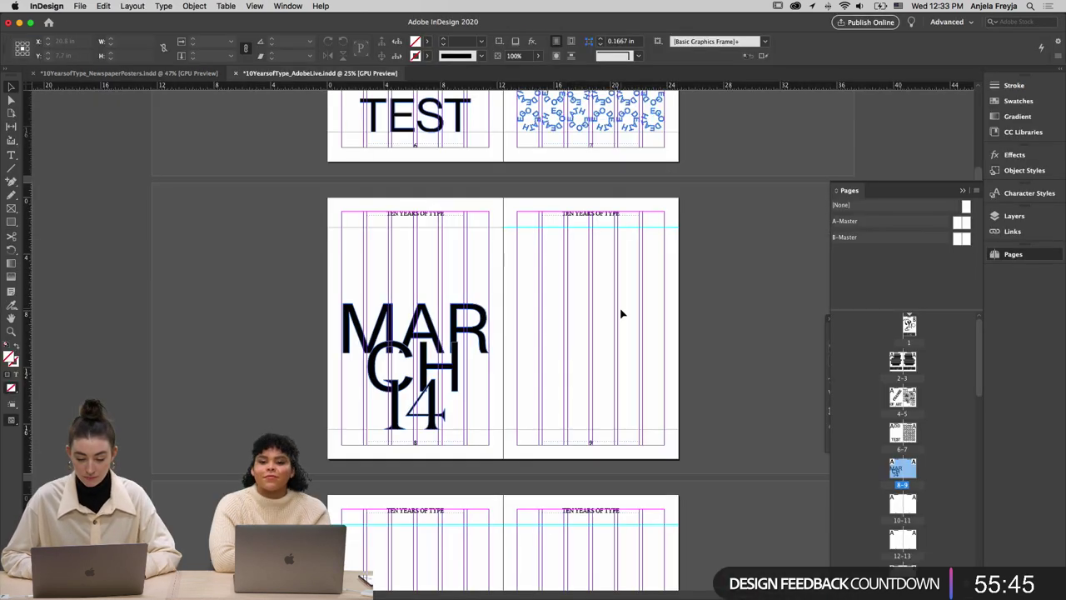
Paste the ÉGALITÉ/LIBERTÉ poster and nudge it into position on page 9
key("super+v")
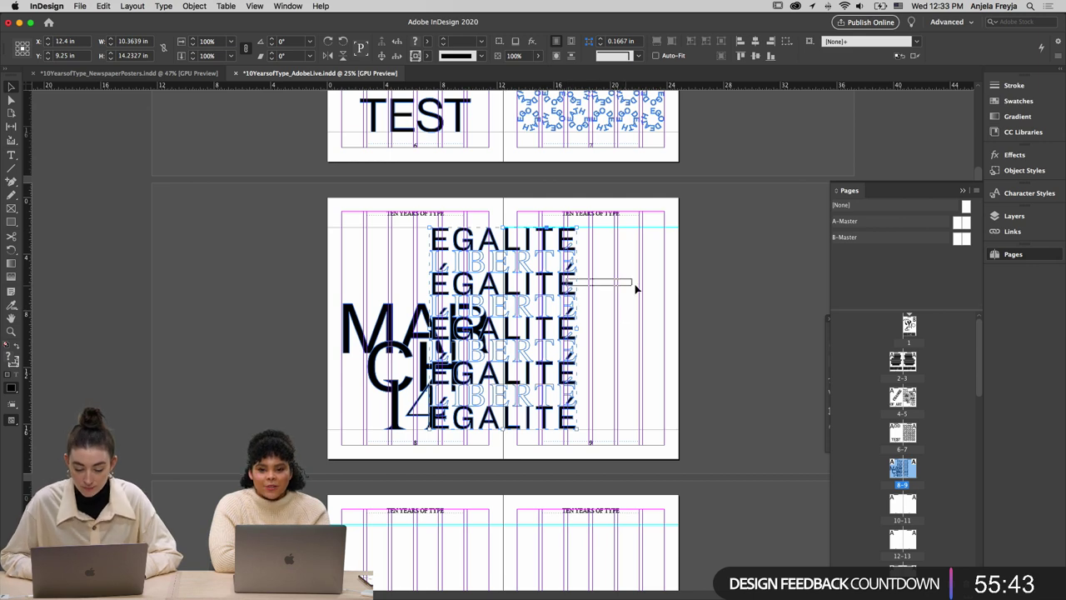
left_click_drag(581, 338, 651, 343)
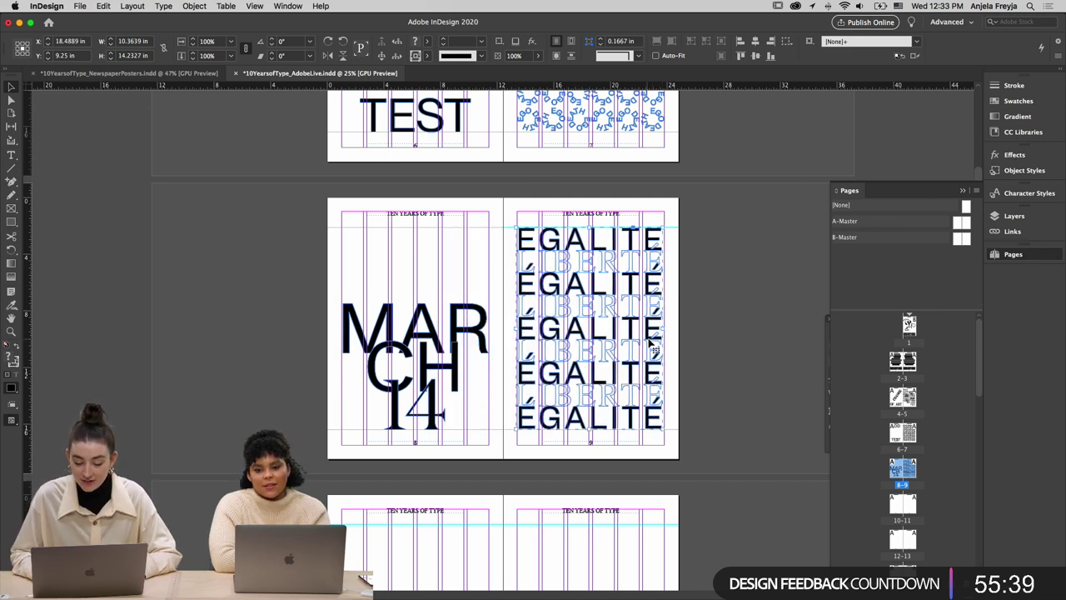
key("Right")
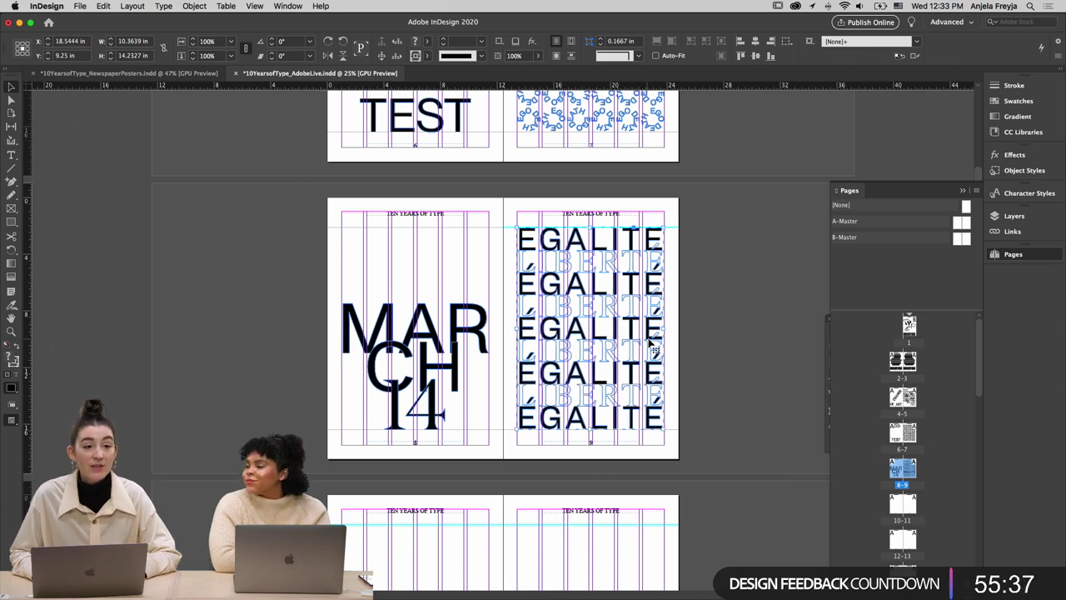
scroll(652, 342, "up", 2)
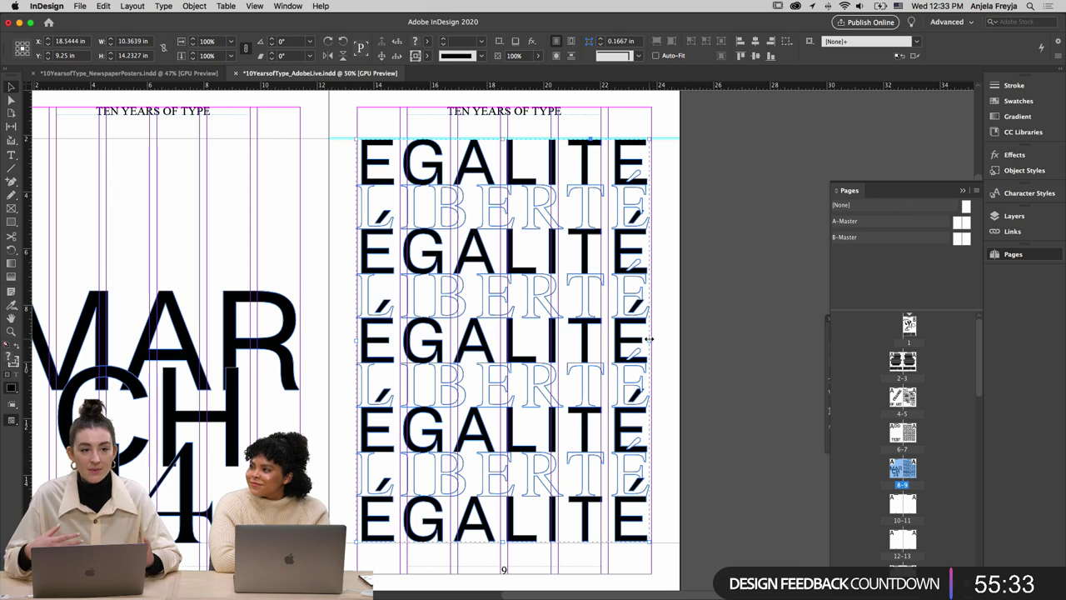
key("Right")
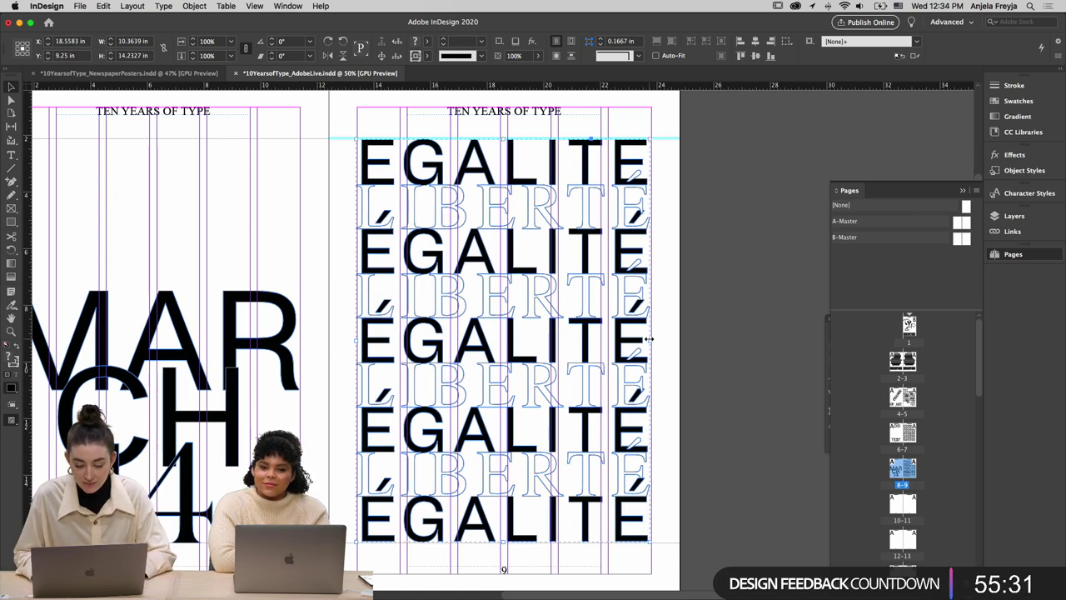
key("Right")
key("Right")
key("Right")
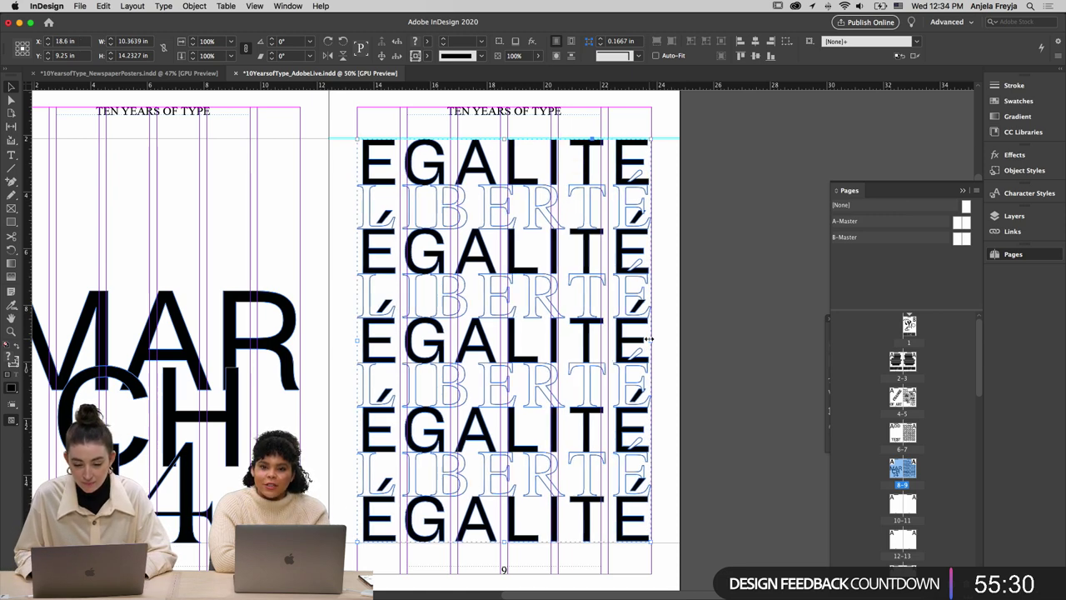
Preview spread 8–9 without guides, then move on to blank spread 10–11
key("w")
left_click(712, 280)
key("super+minus")
key("super+minus")
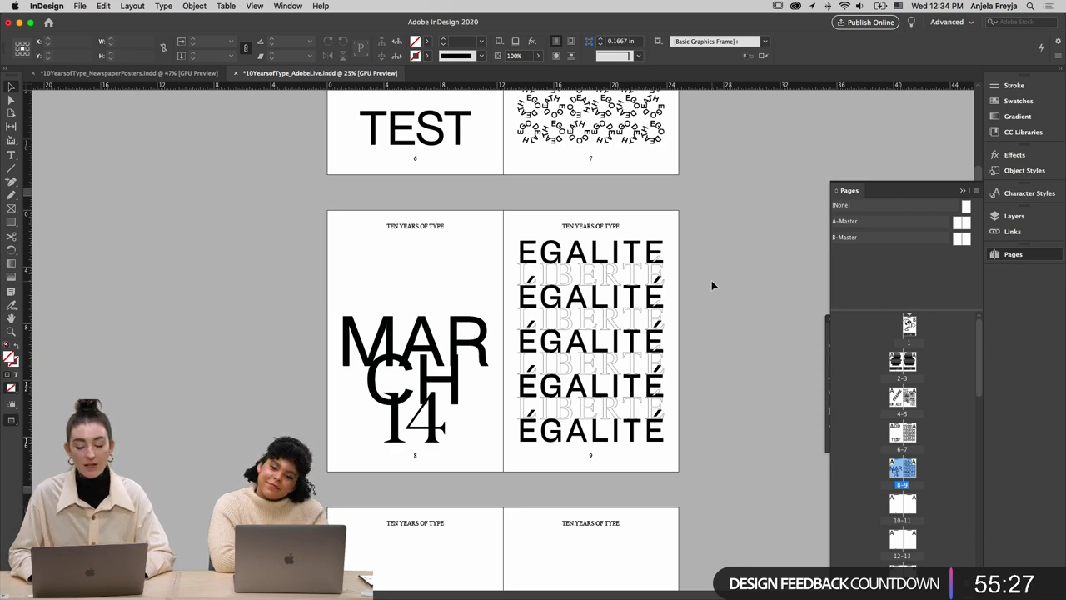
scroll(712, 285, "up", 5)
scroll(712, 285, "down", 10)
scroll(712, 285, "down", 1)
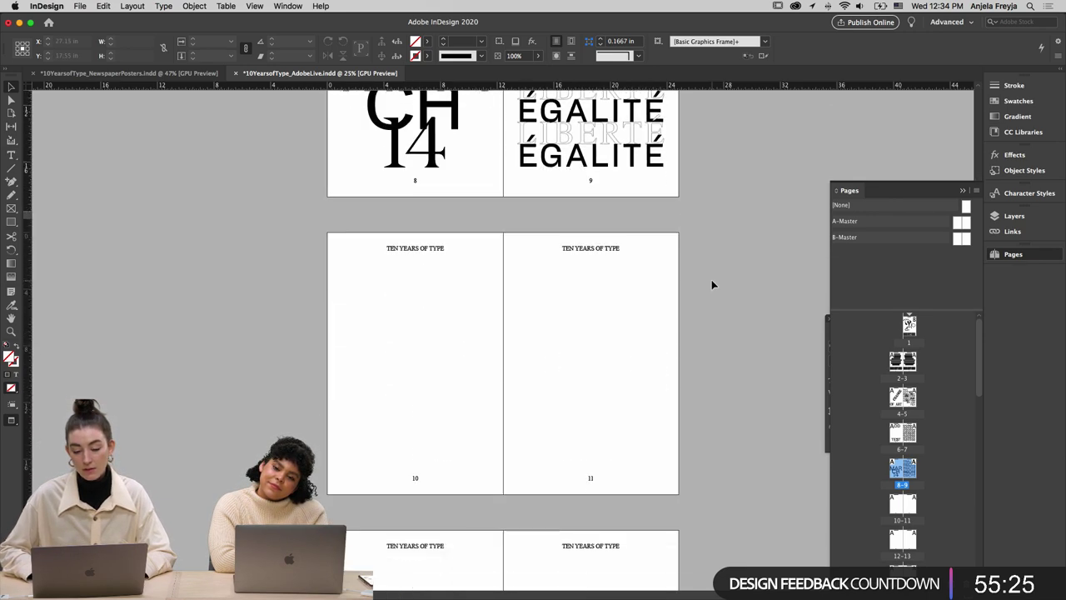
scroll(712, 285, "up", 4)
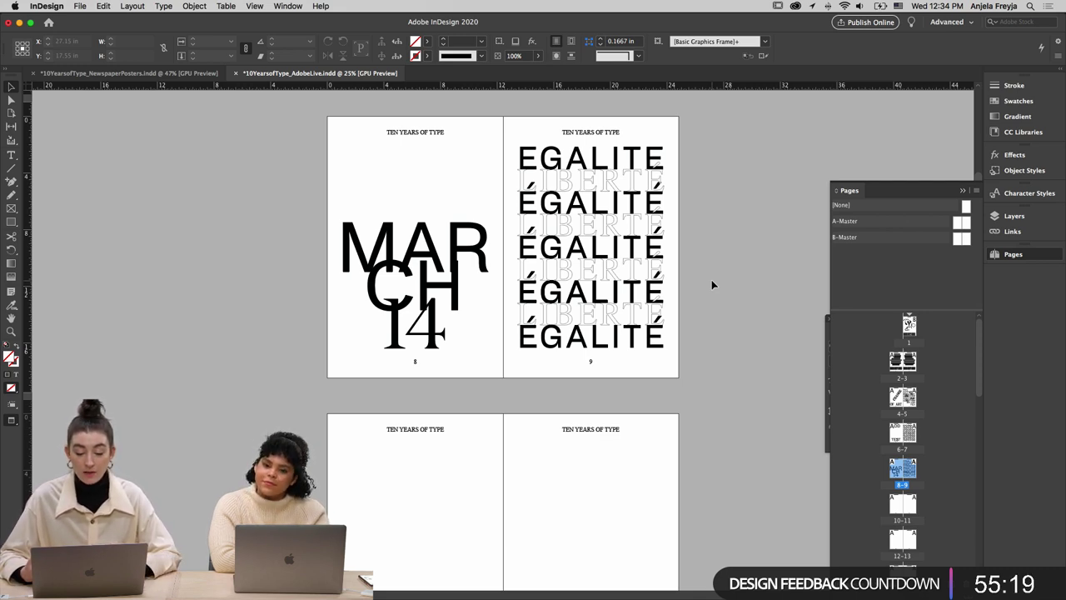
scroll(713, 285, "down", 4)
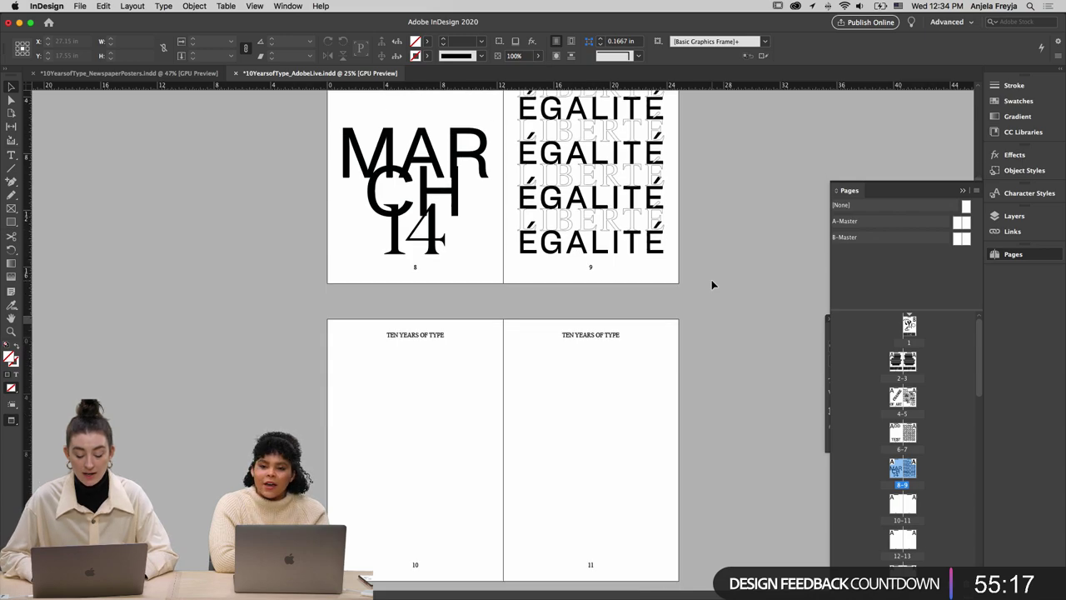
Restore guides, then select The (Art) of Politics poster in Illustrator and return to InDesign
key("w")
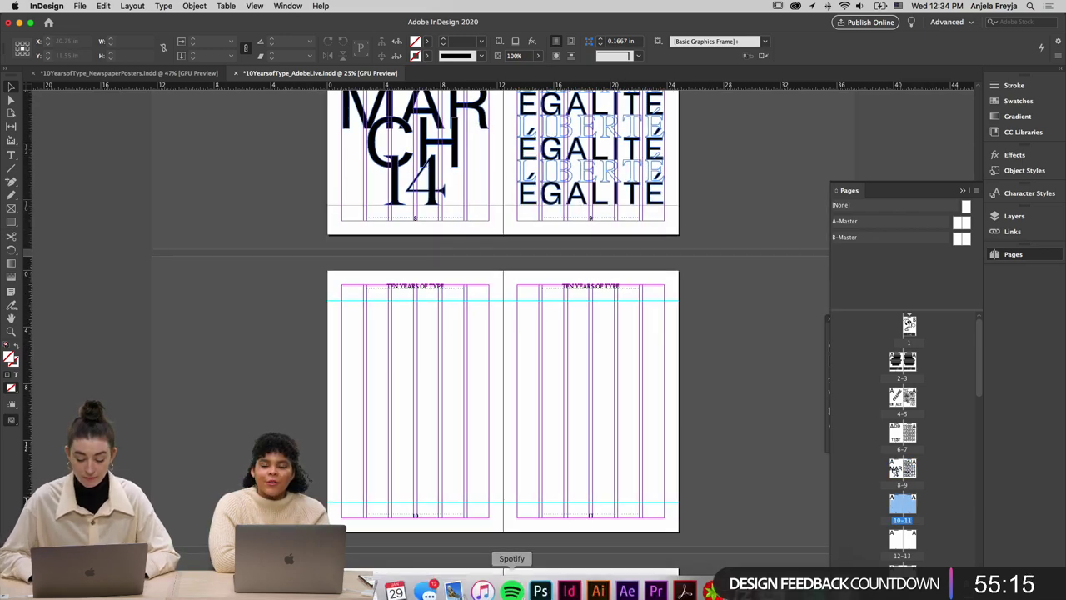
left_click(583, 588)
scroll(632, 383, "down", 4)
scroll(633, 383, "left", 10)
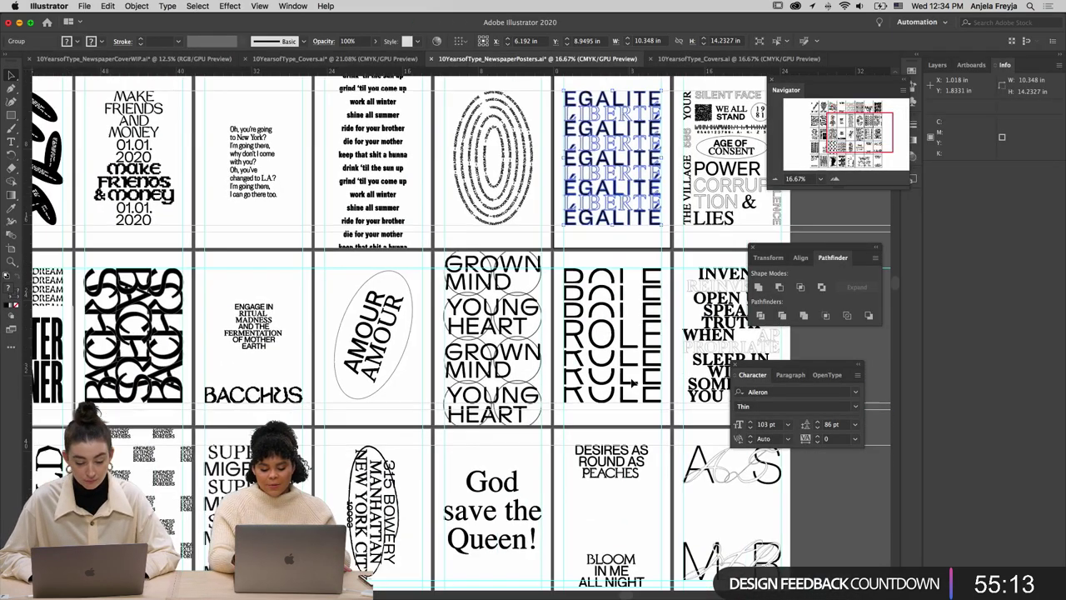
scroll(632, 383, "down", 6)
scroll(632, 383, "right", 6)
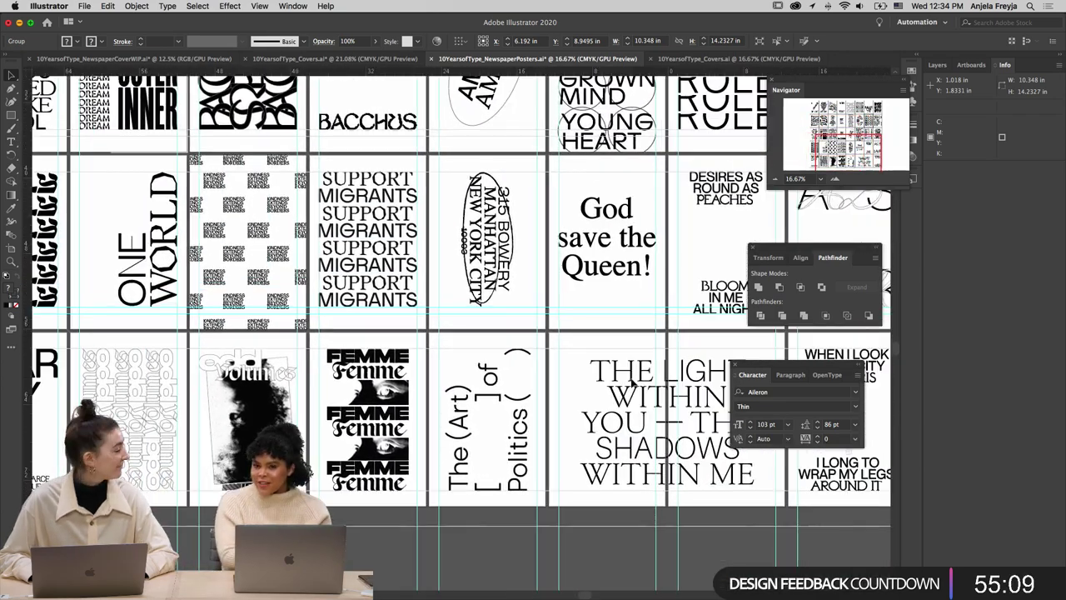
scroll(632, 384, "right", 3)
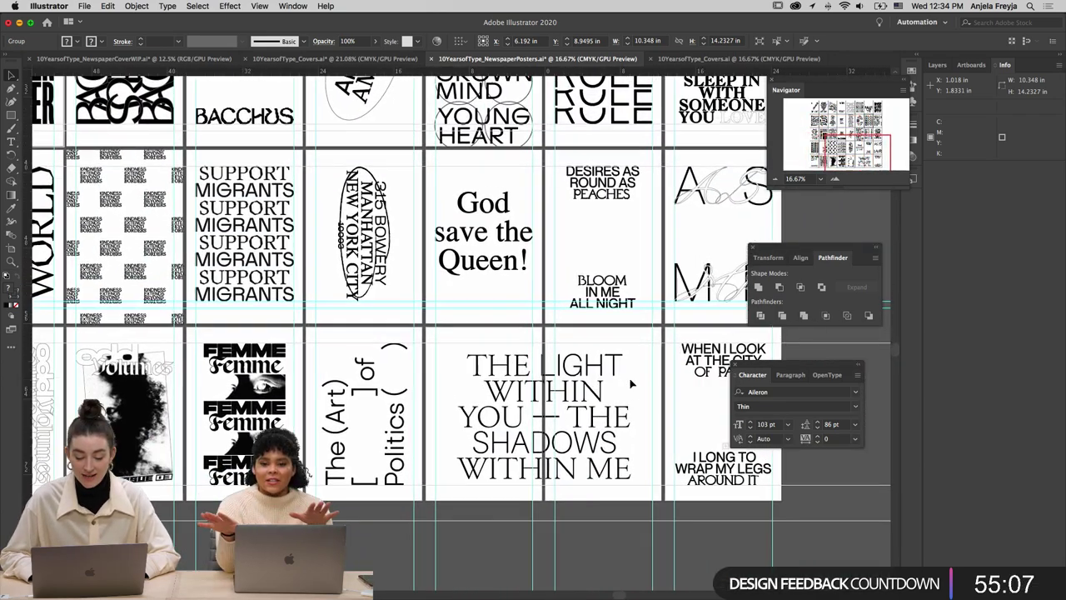
left_click(390, 450)
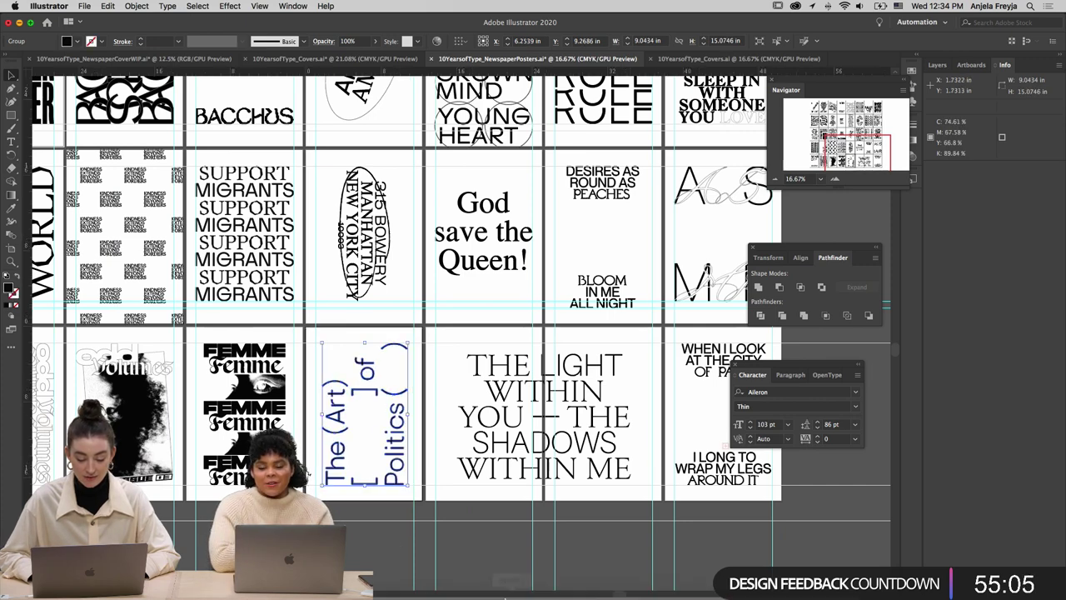
left_click(550, 580)
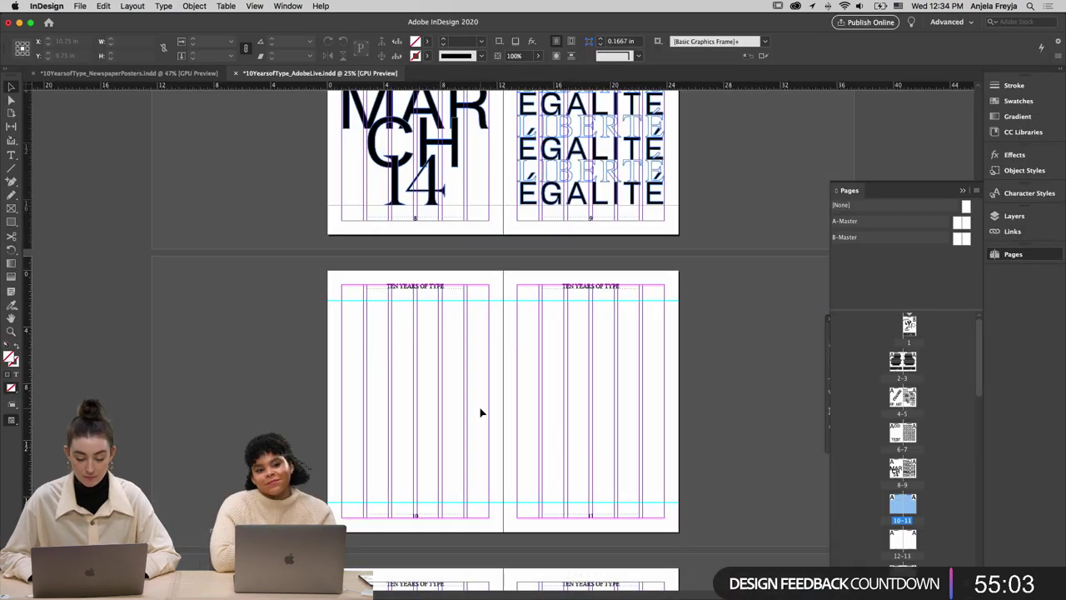
Paste The (Art) of Politics poster, shift it into place on page 10, and preview the spread
key("super+v")
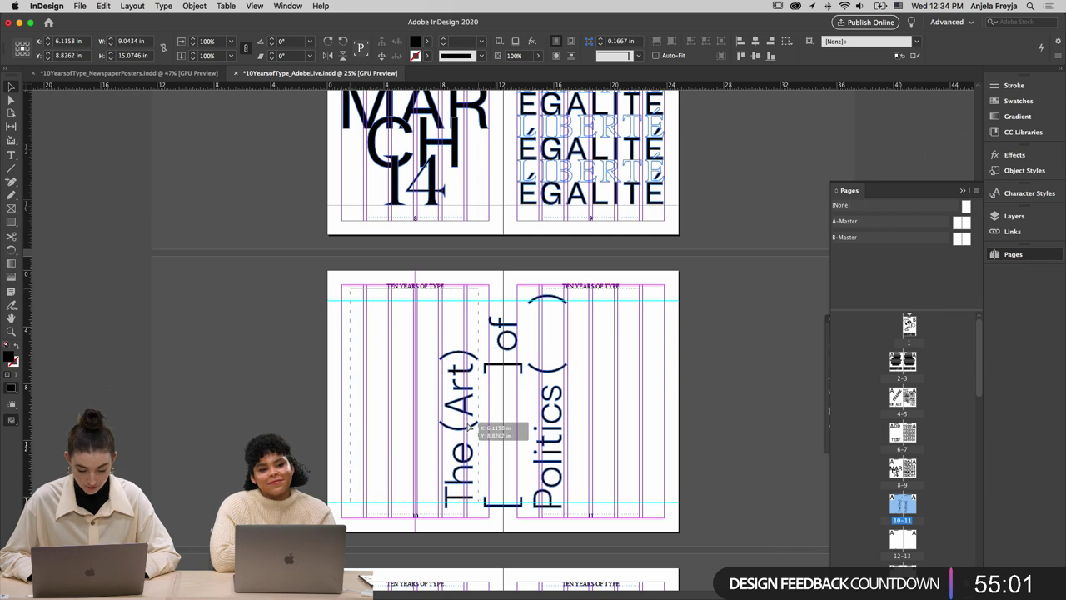
left_click_drag(508, 300, 416, 300)
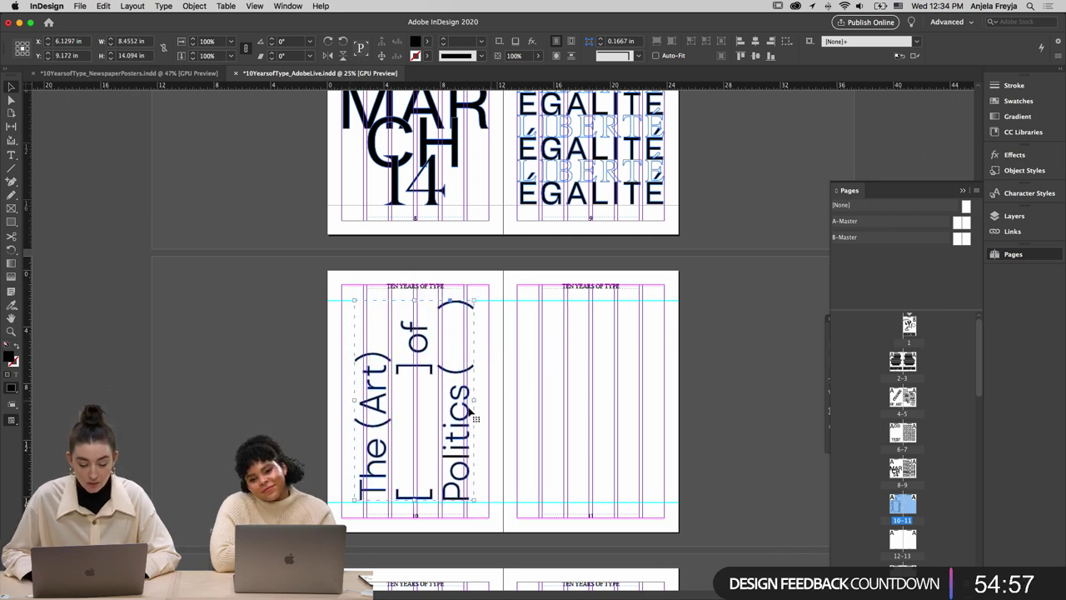
key("shift+super+a")
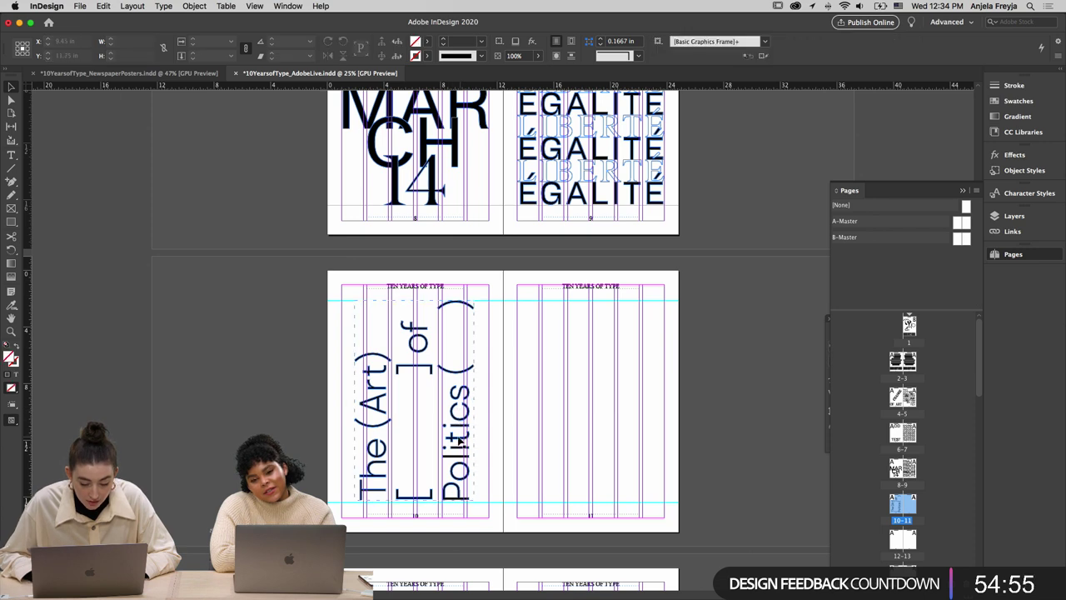
left_click_drag(463, 440, 450, 442)
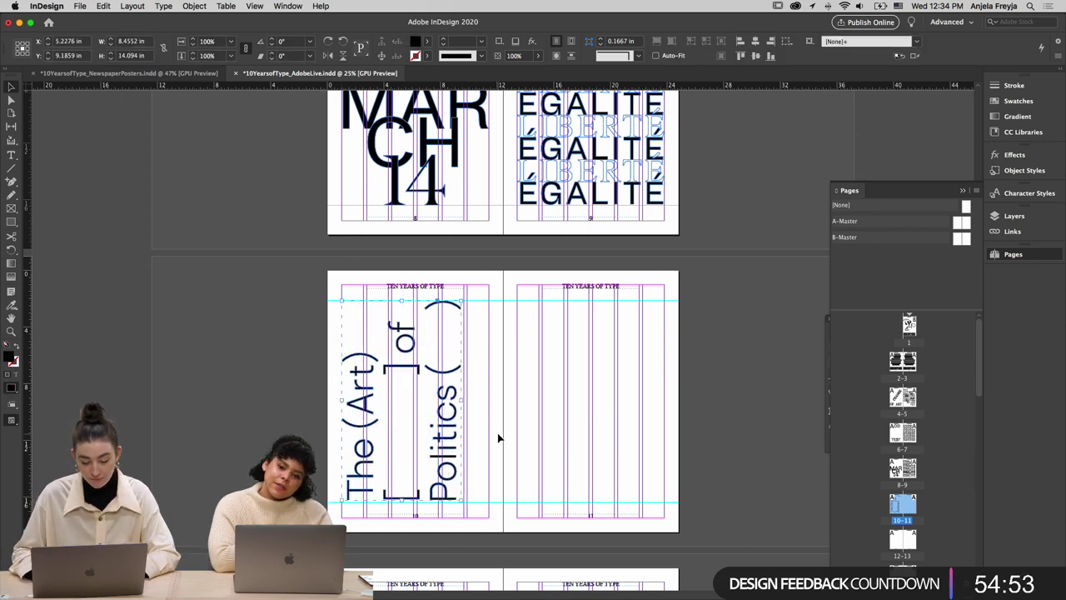
key("shift+super+a")
key("w")
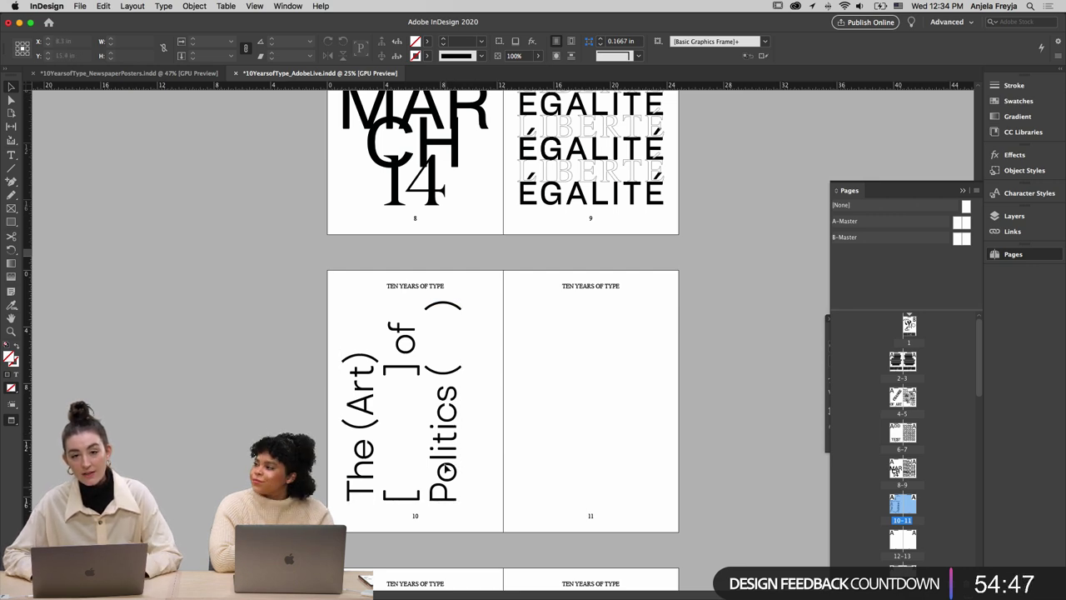
scroll(446, 471, "up", 3)
scroll(444, 466, "up", 3)
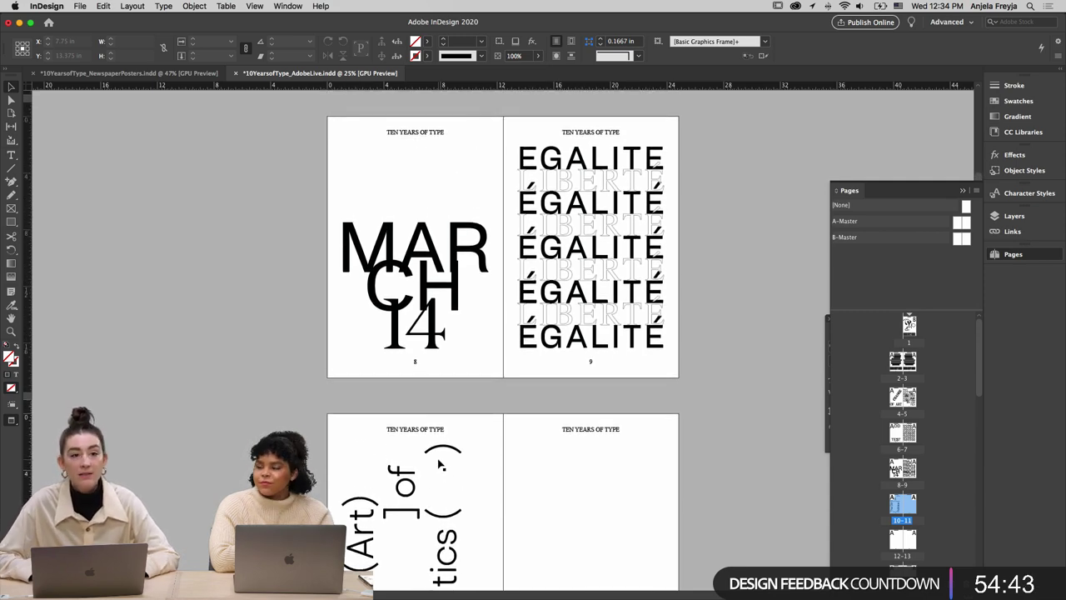
scroll(416, 316, "up", 10)
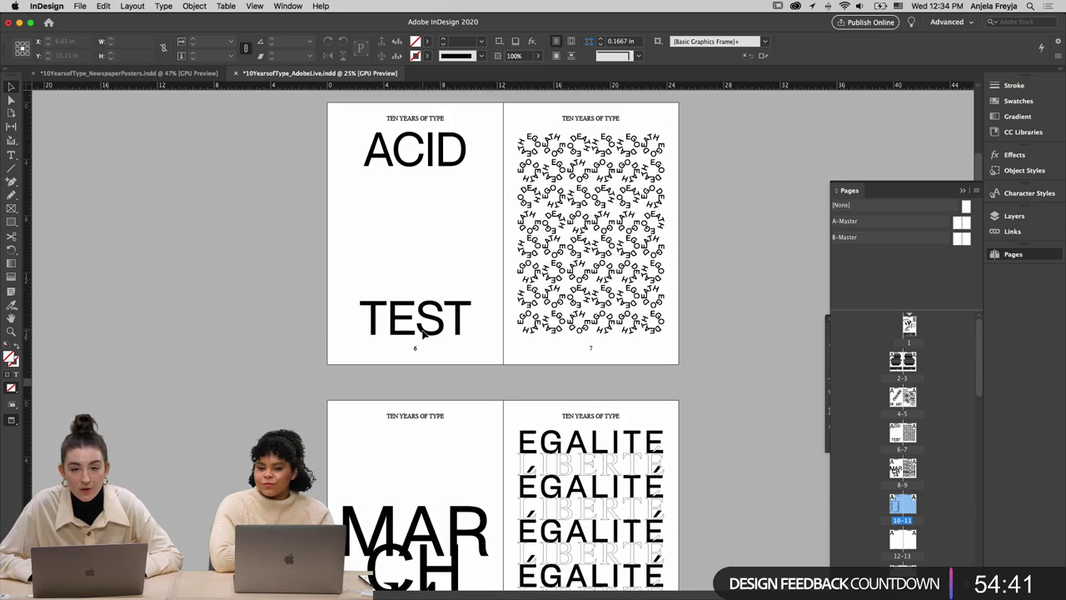
Switch from the NewspaperPosters document to 10YearsofType_AdobeLive.indd and view spread 10–11
left_click(198, 72)
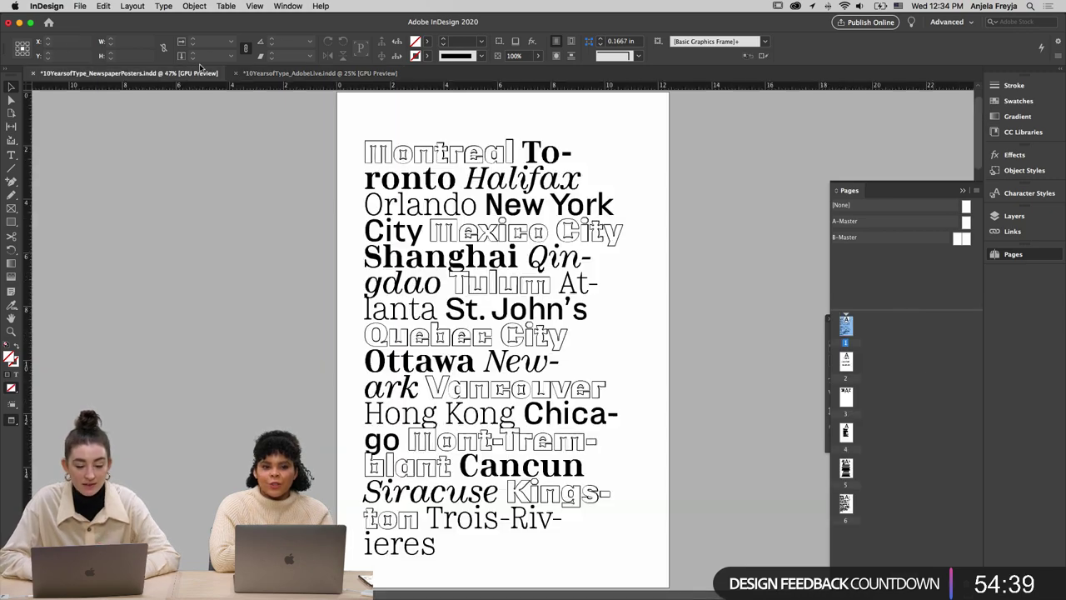
scroll(500, 254, "up", 15)
scroll(501, 256, "down", 10)
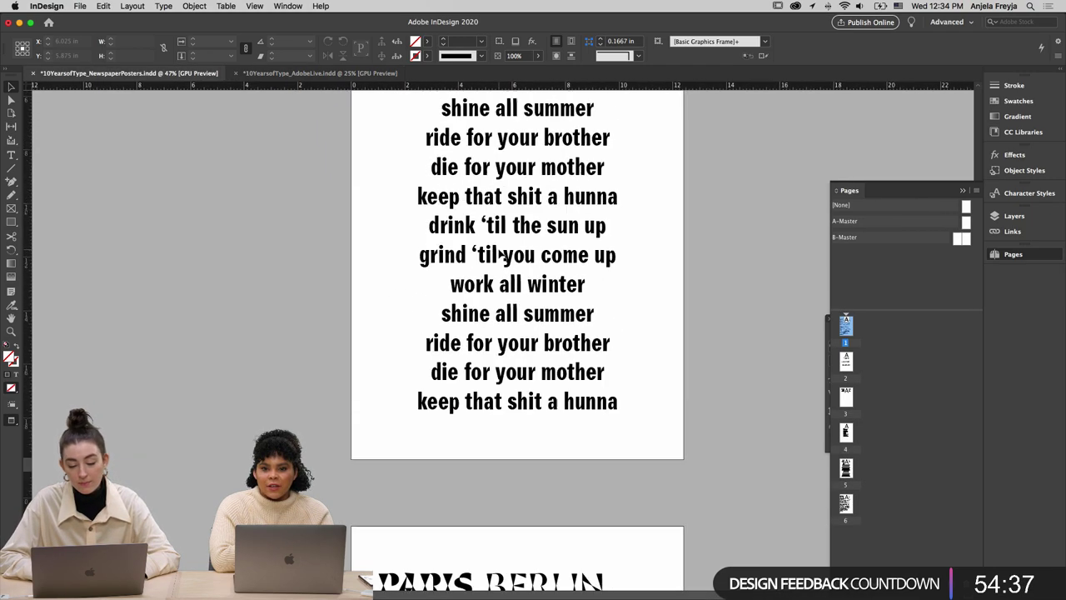
scroll(501, 257, "up", 15)
scroll(500, 254, "down", 15)
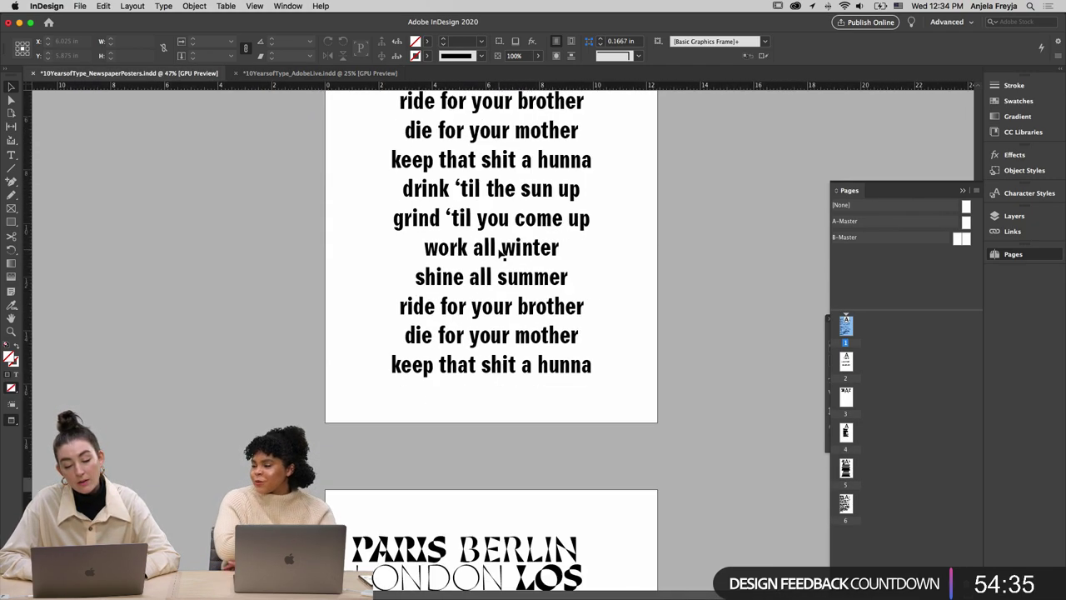
left_click(321, 73)
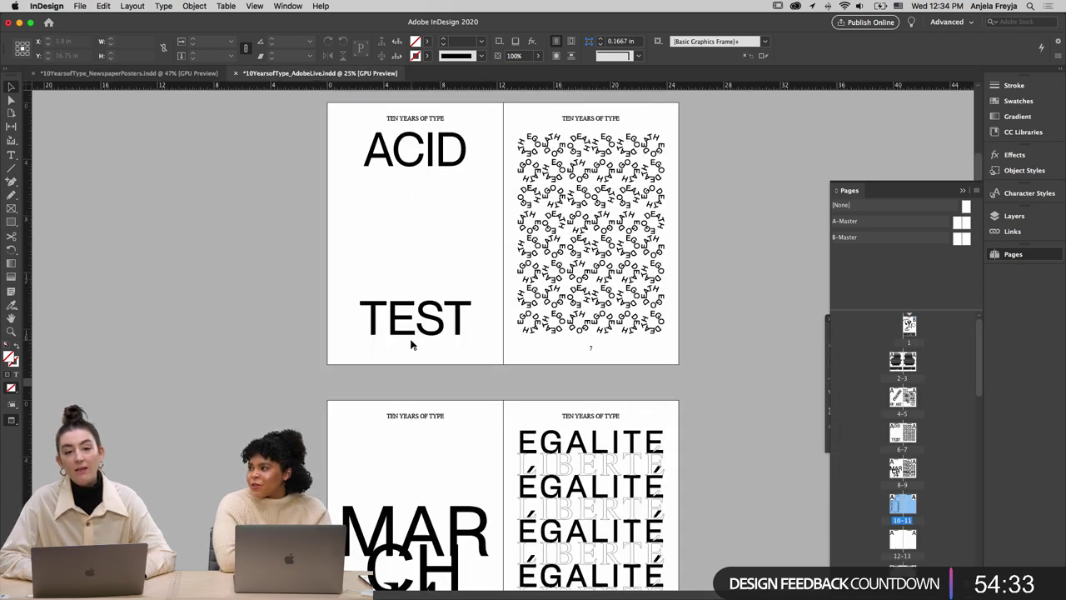
scroll(411, 344, "down", 15)
scroll(410, 344, "up", 4)
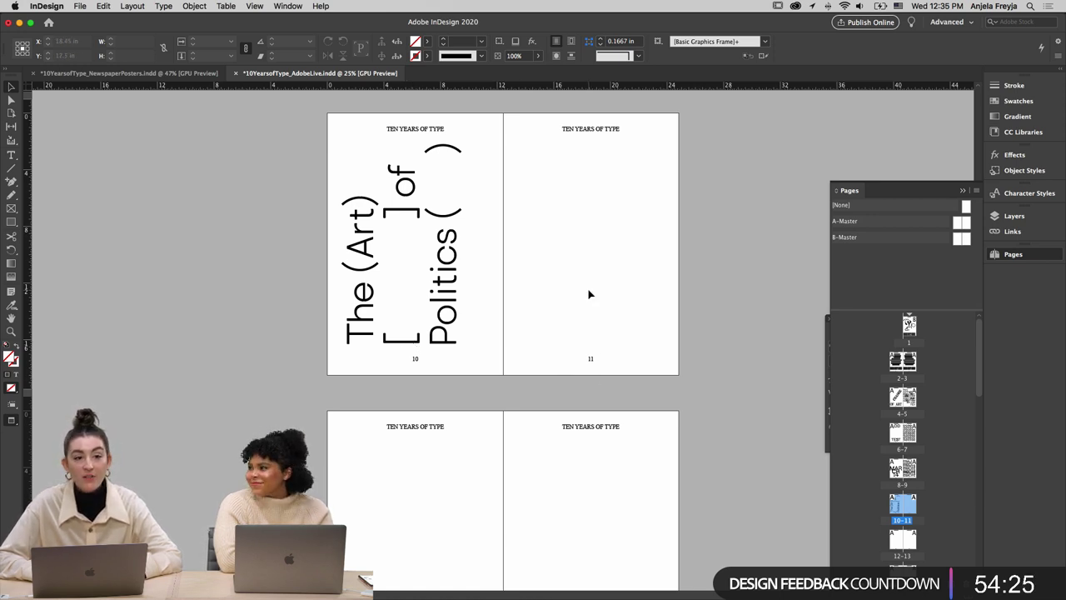
In Illustrator, select the 'drink 'til the sun up' lyrics poster, then return to InDesign
mouse_move(427, 580)
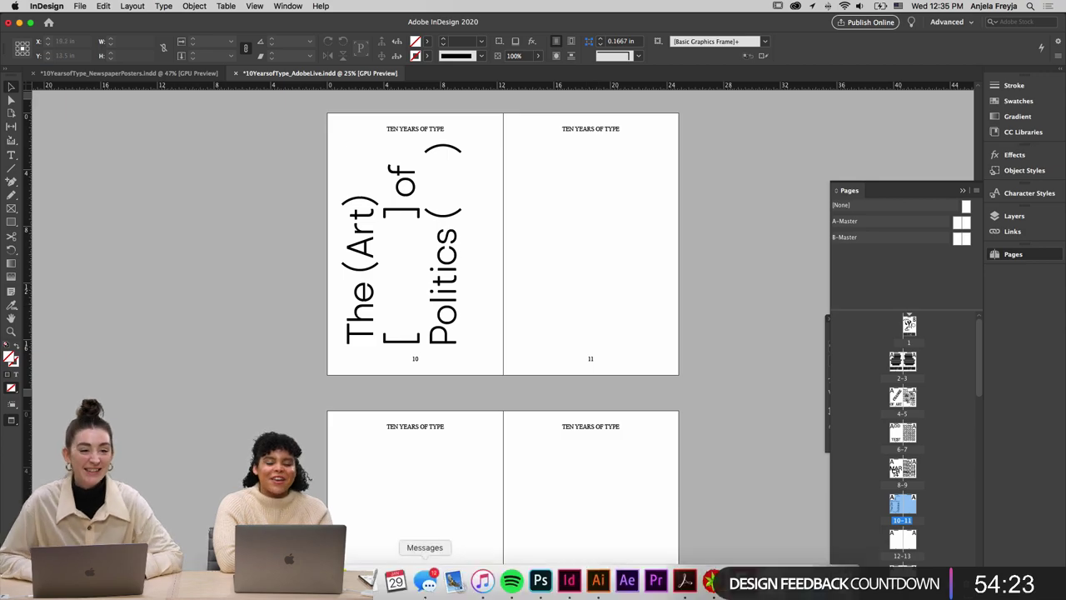
left_click(597, 581)
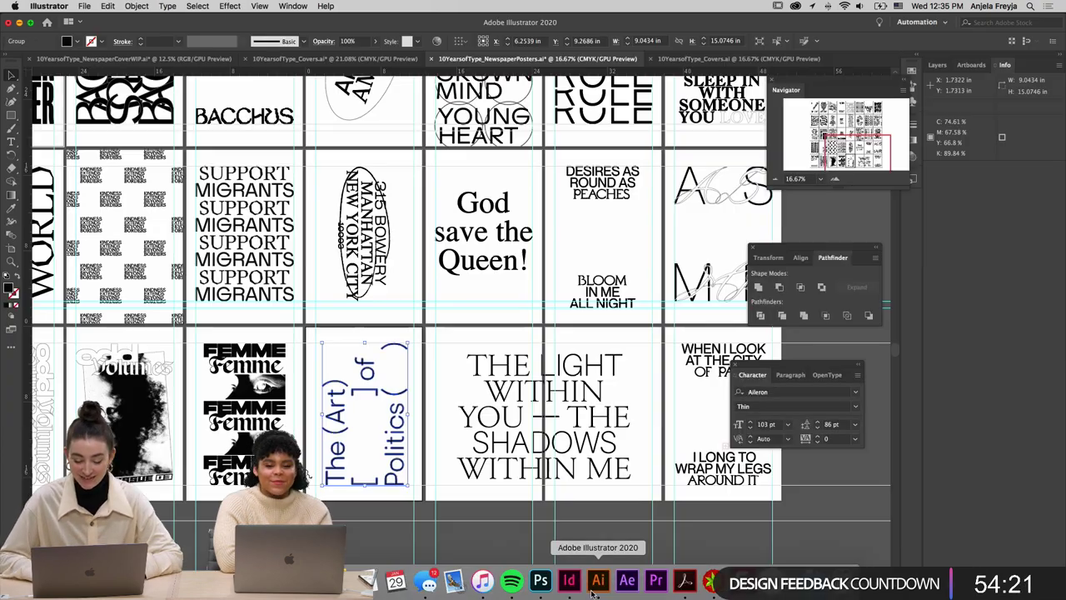
scroll(618, 331, "up", 10)
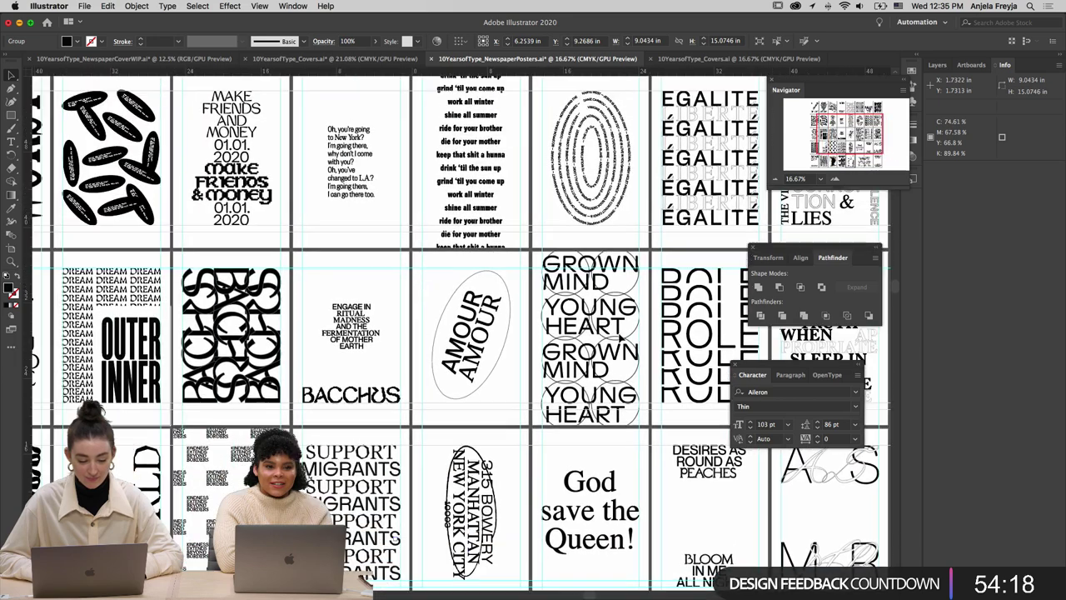
scroll(618, 331, "up", 4)
left_click(477, 283)
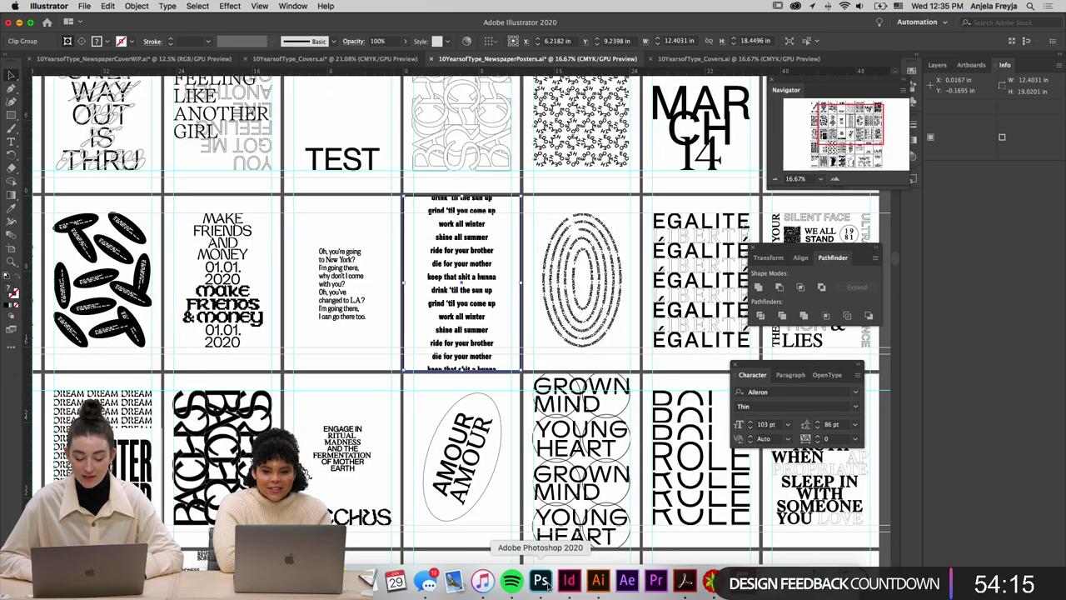
left_click(568, 587)
Paste the lyrics poster and move it onto page 11, nudging it slightly right
scroll(576, 335, "up", 1)
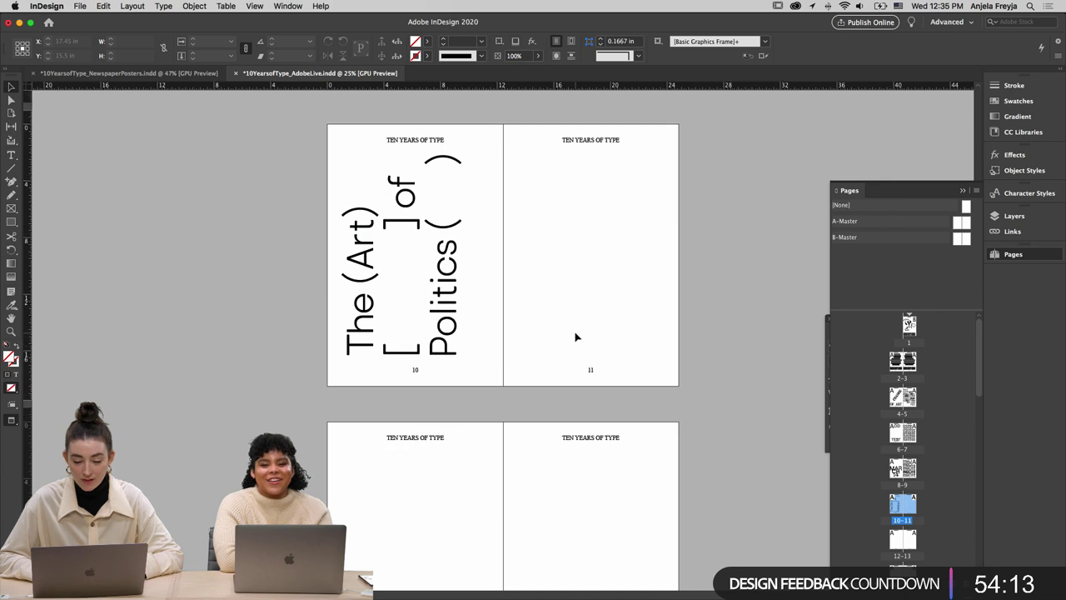
key("cmd+v")
left_click_drag(533, 381, 621, 384)
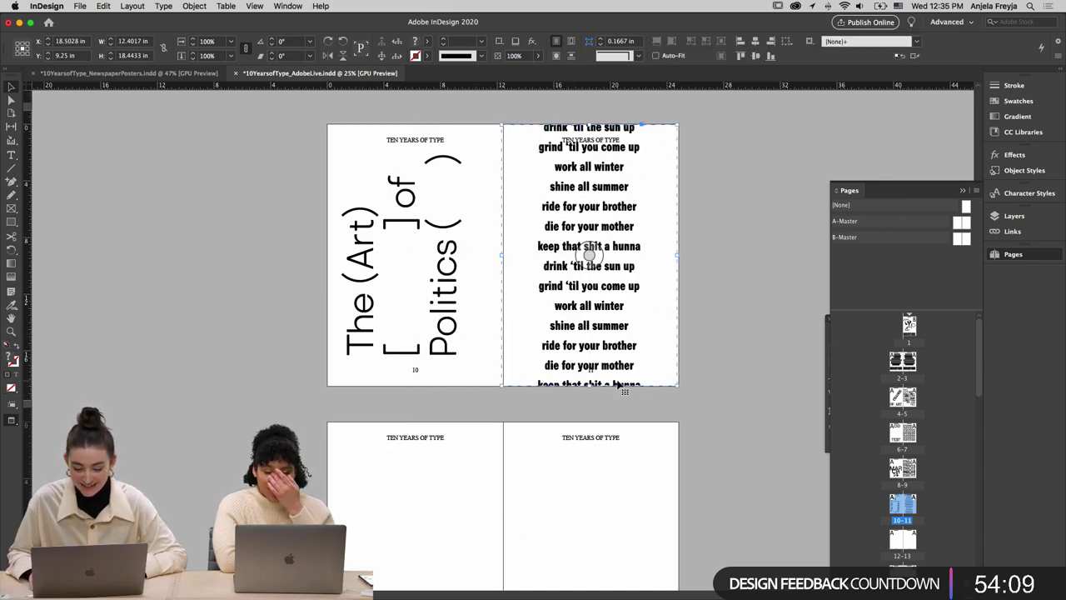
key("Right")
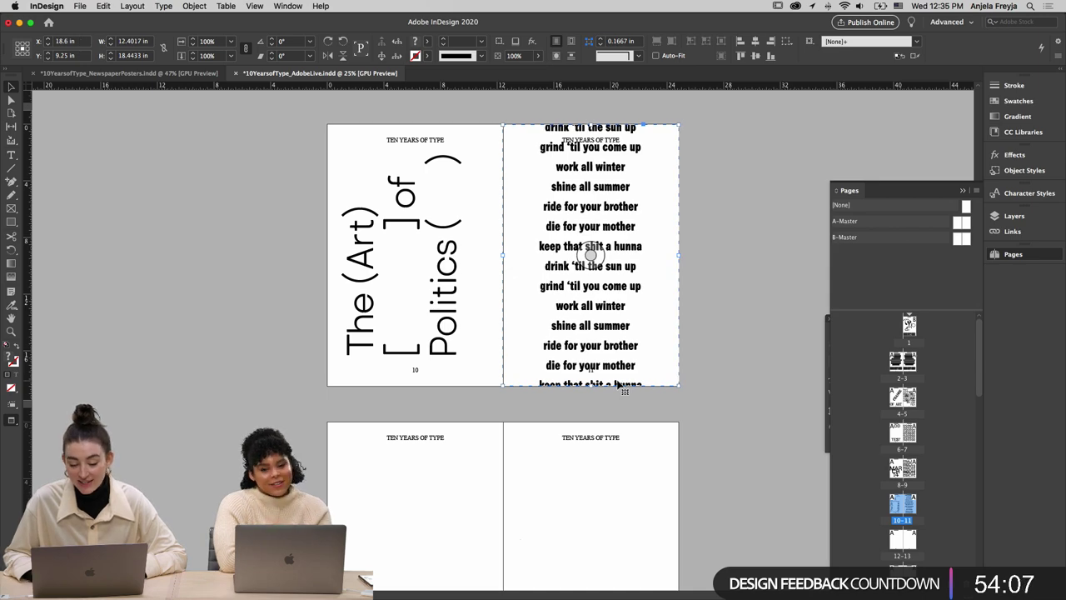
key("super+equal")
key("super+equal")
scroll(620, 387, "up", 5)
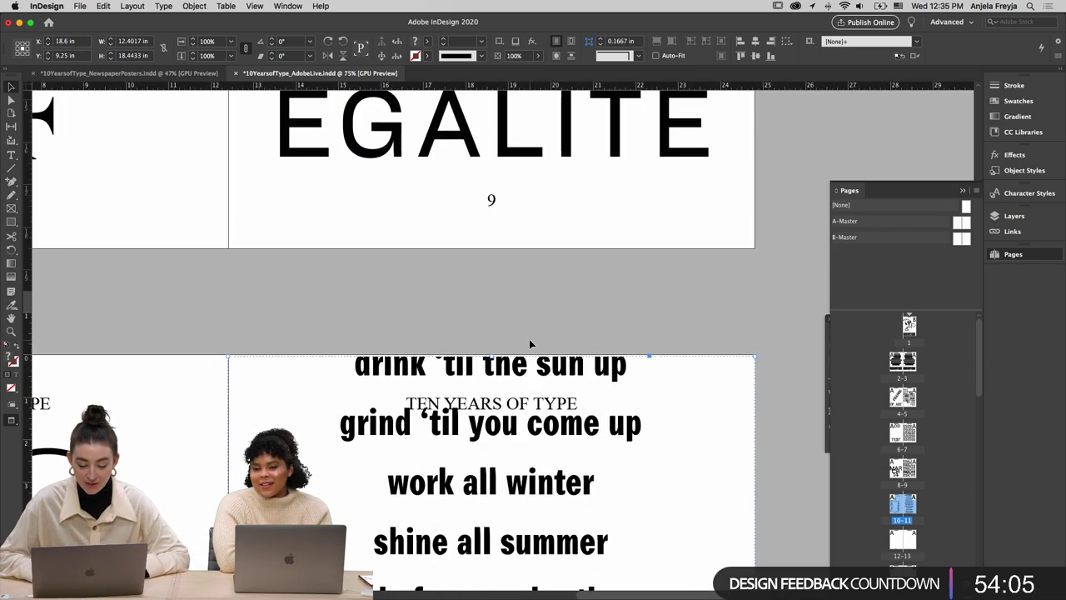
scroll(530, 343, "down", 10)
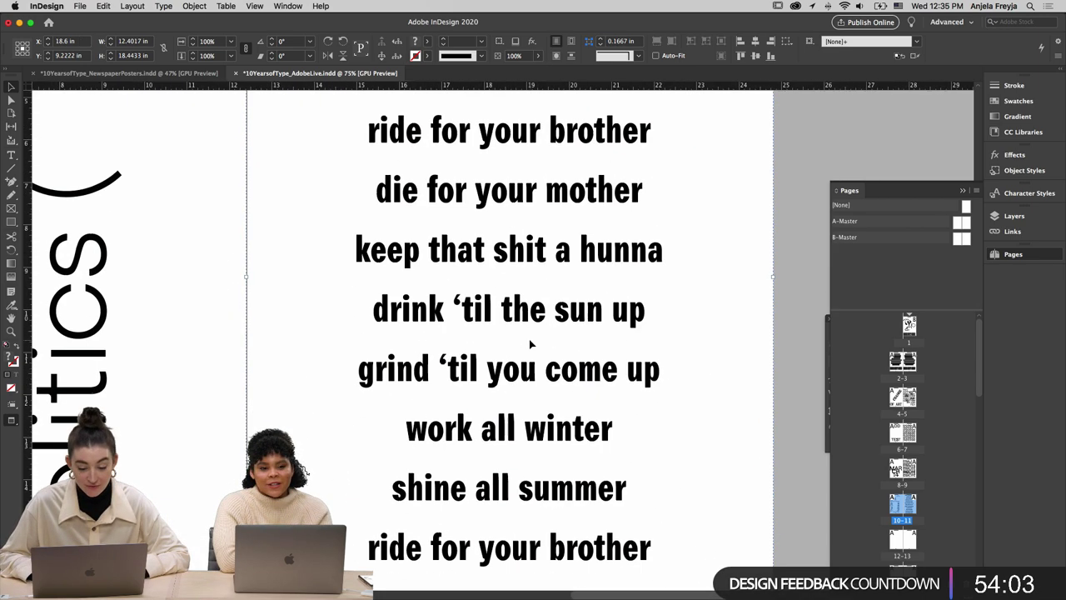
scroll(534, 420, "down", 2)
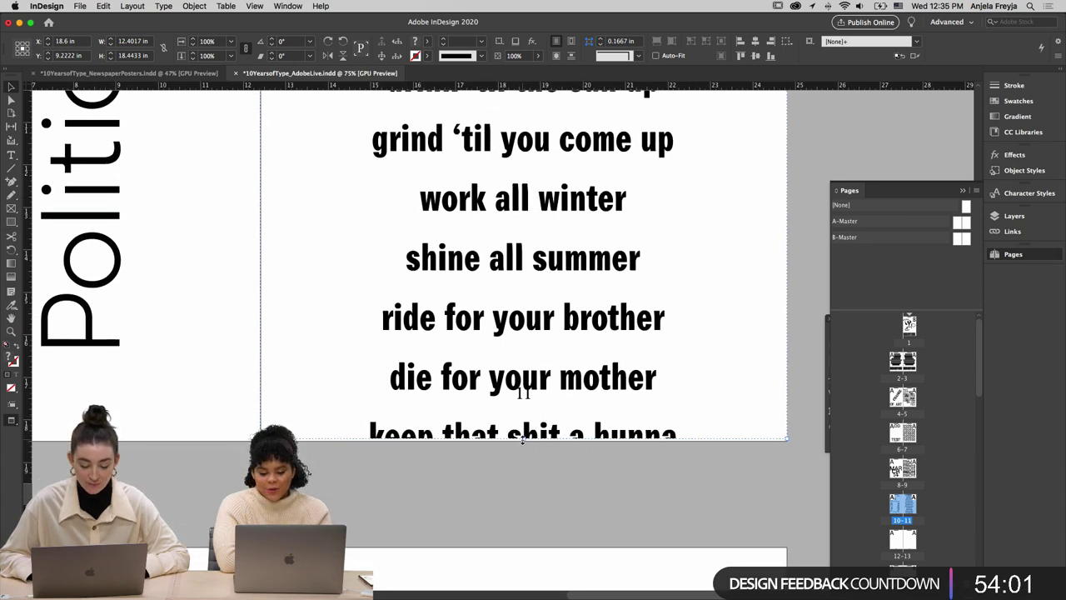
Stretch the lyrics poster down to the bottom of page 11 and check its edge
left_click_drag(523, 439, 524, 443)
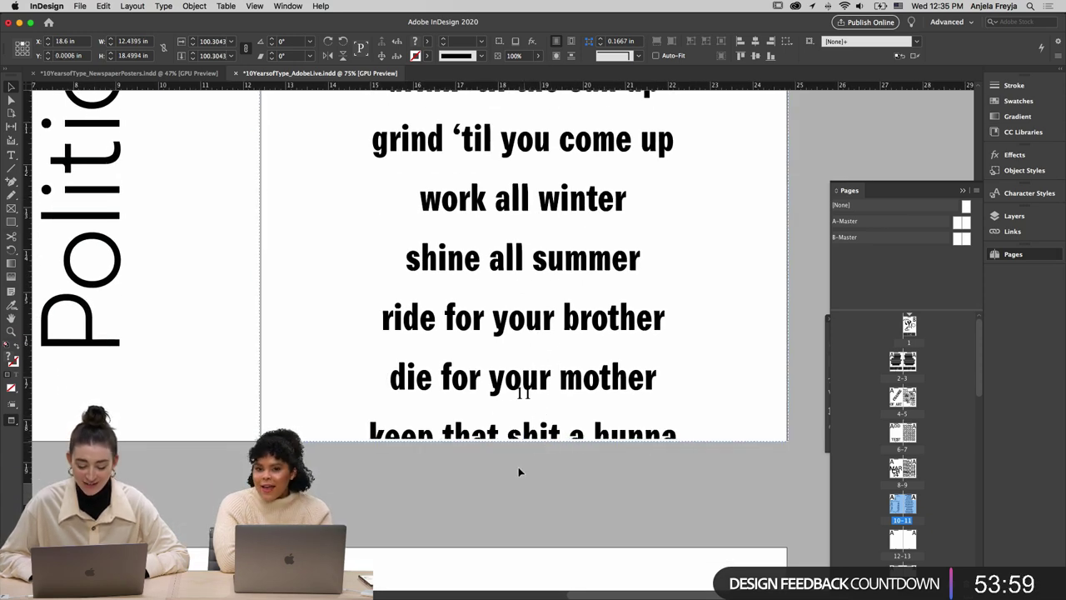
left_click(518, 473)
key("super+equal")
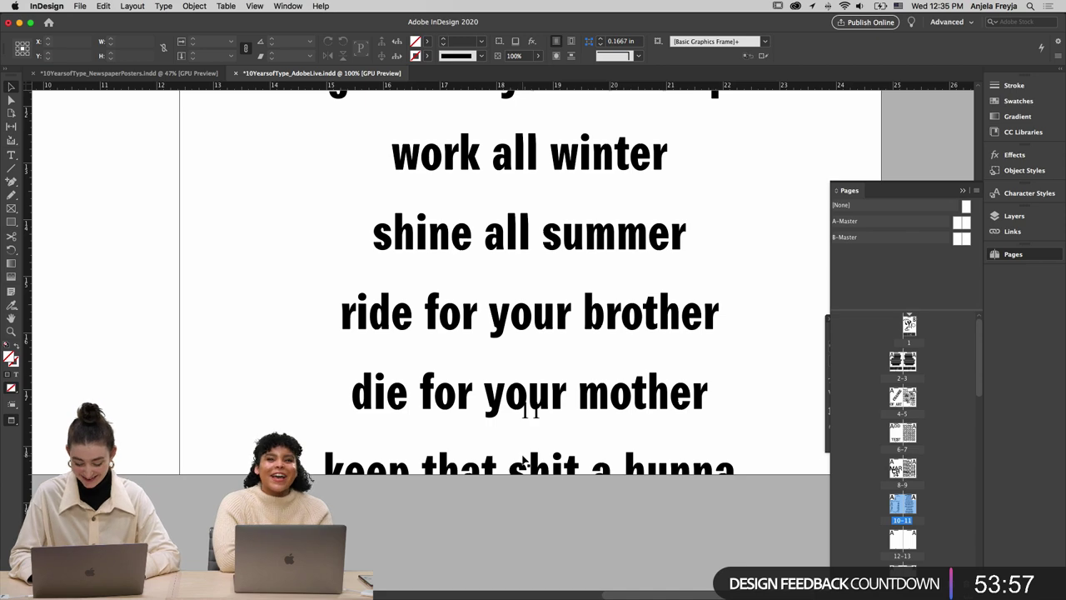
key("m")
key("super+minus")
key("super+minus")
key("super+minus")
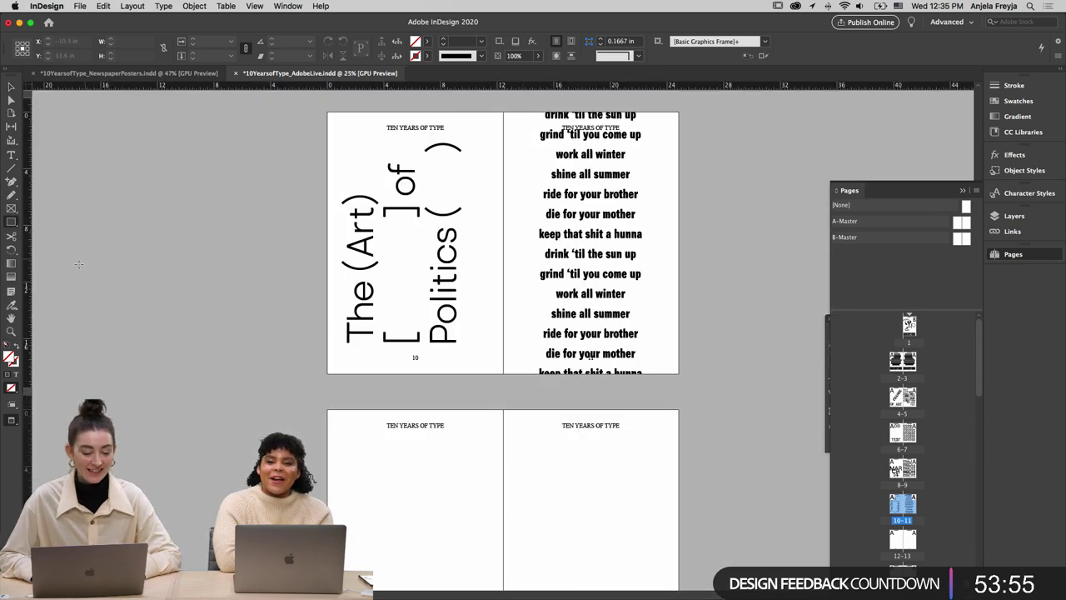
Draw a Paper-filled box over page 11's running header and send it behind the lyrics
left_click(423, 42)
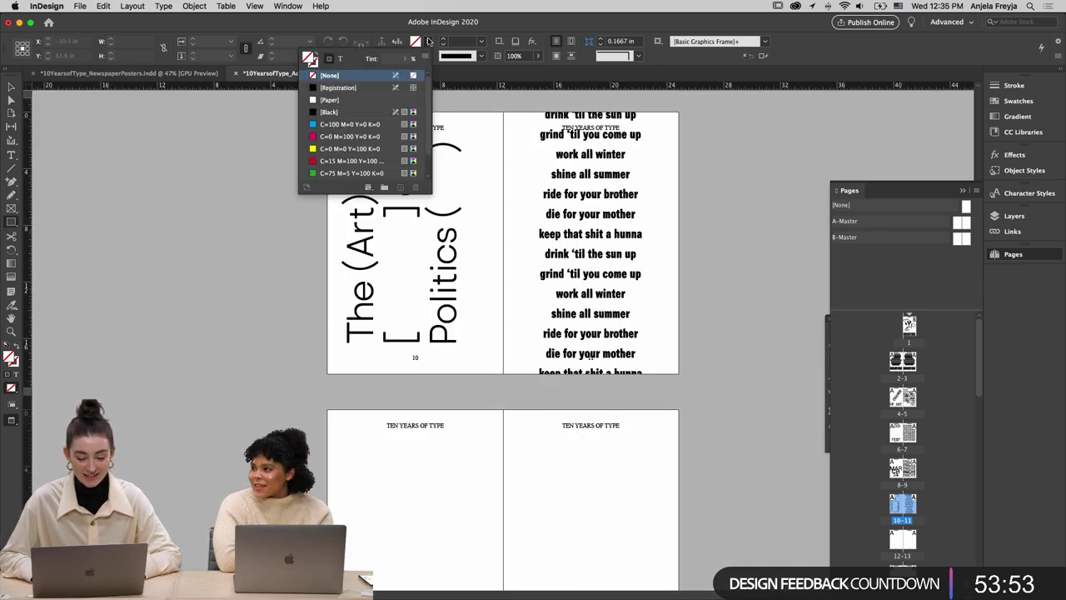
left_click(392, 101)
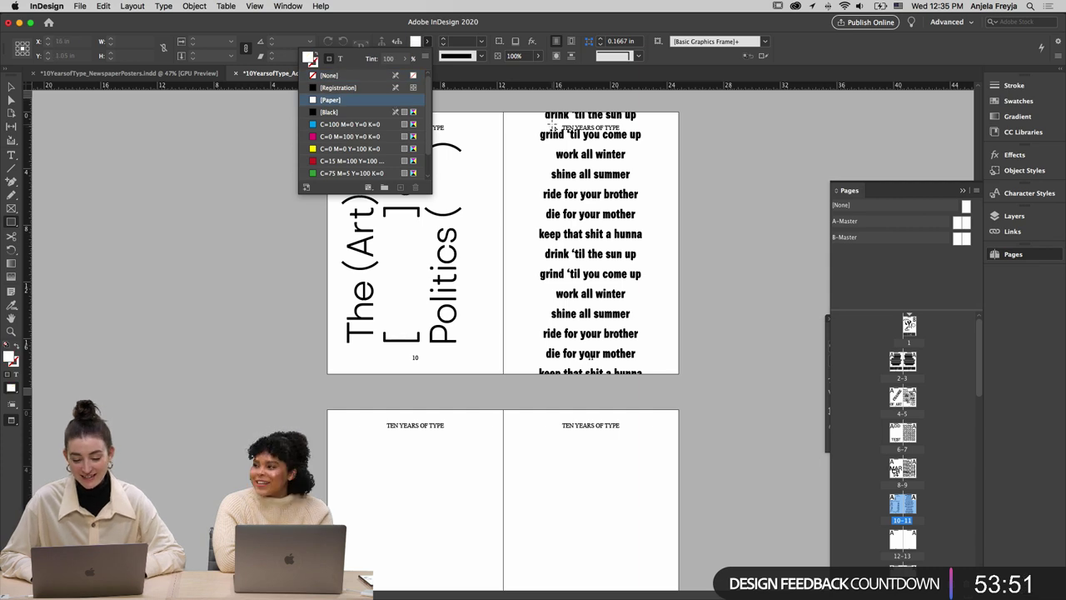
mouse_move(549, 123)
left_mouse_down()
mouse_move(683, 139)
mouse_move(629, 133)
left_mouse_up()
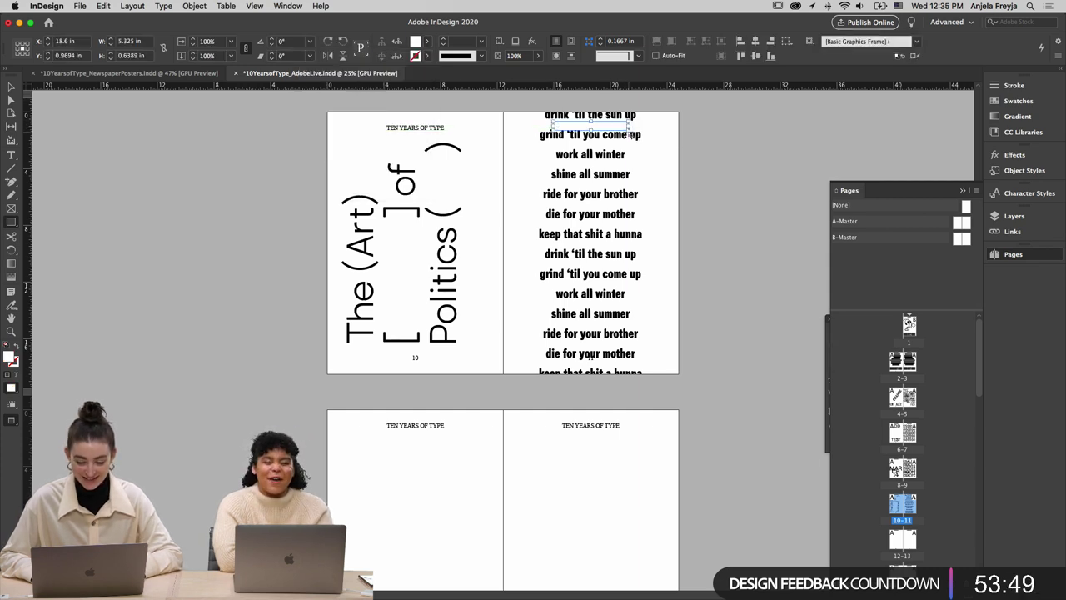
right_click(614, 130)
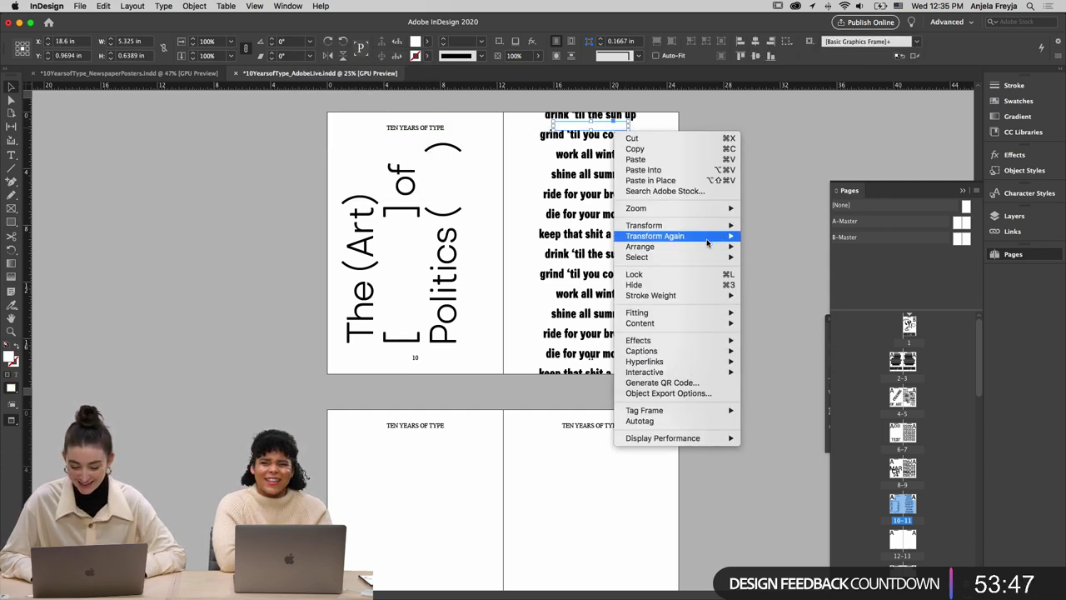
mouse_move(710, 248)
left_click(764, 258)
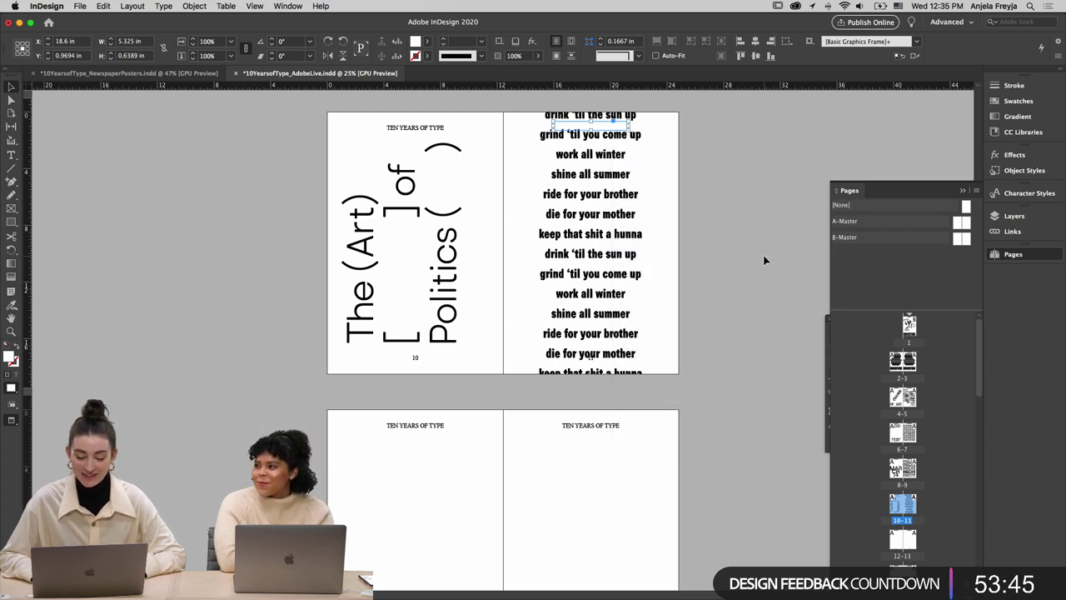
Move a paper box over page 11's page number and send it to the back
left_click_drag(622, 130, 626, 359)
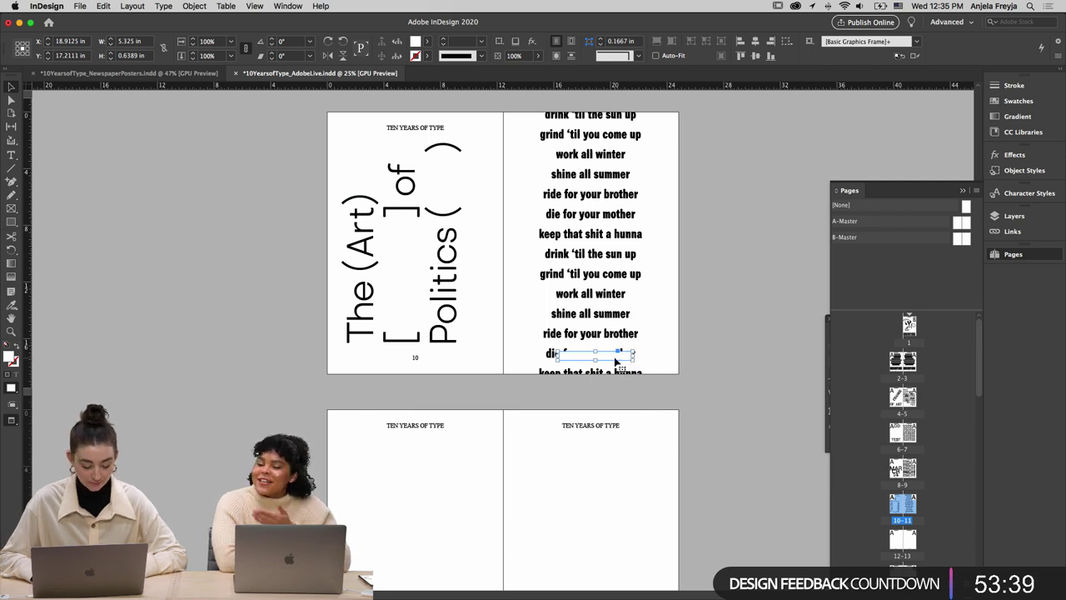
right_click(614, 356)
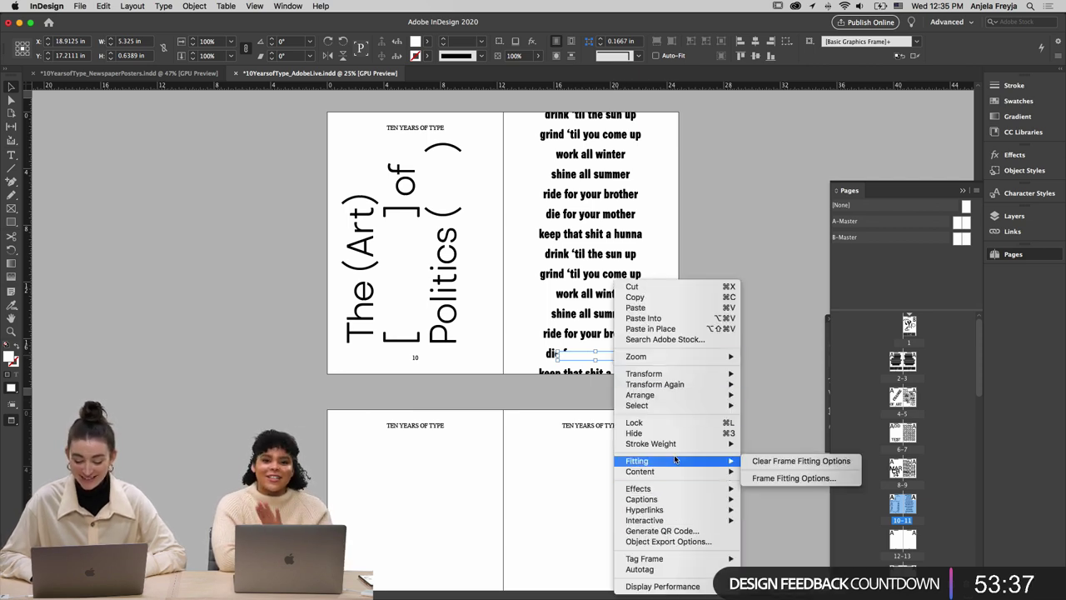
mouse_move(693, 400)
left_click(754, 404)
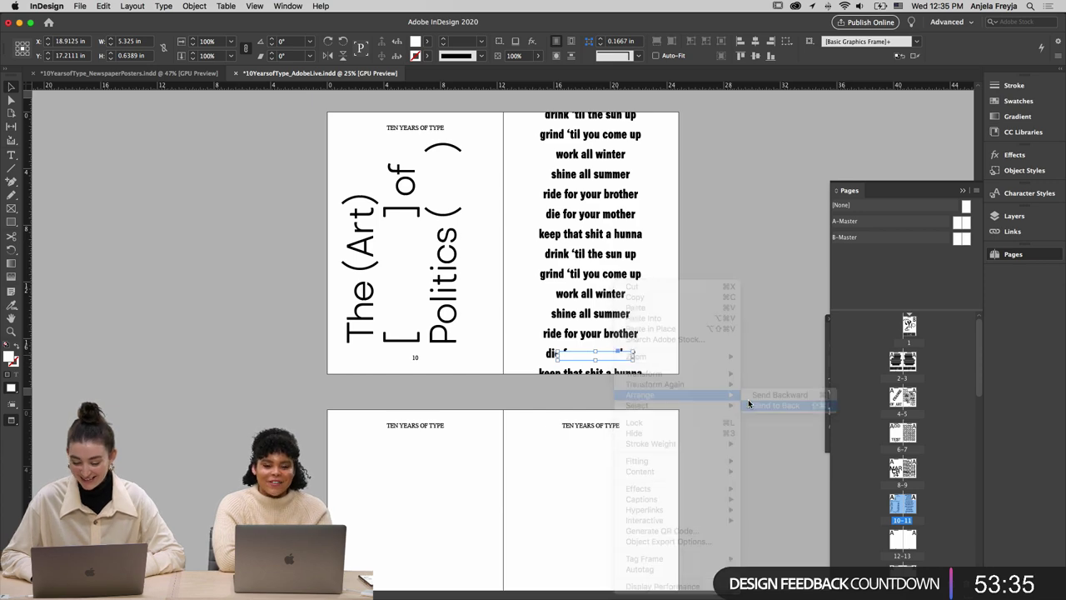
scroll(749, 379, "up", 2)
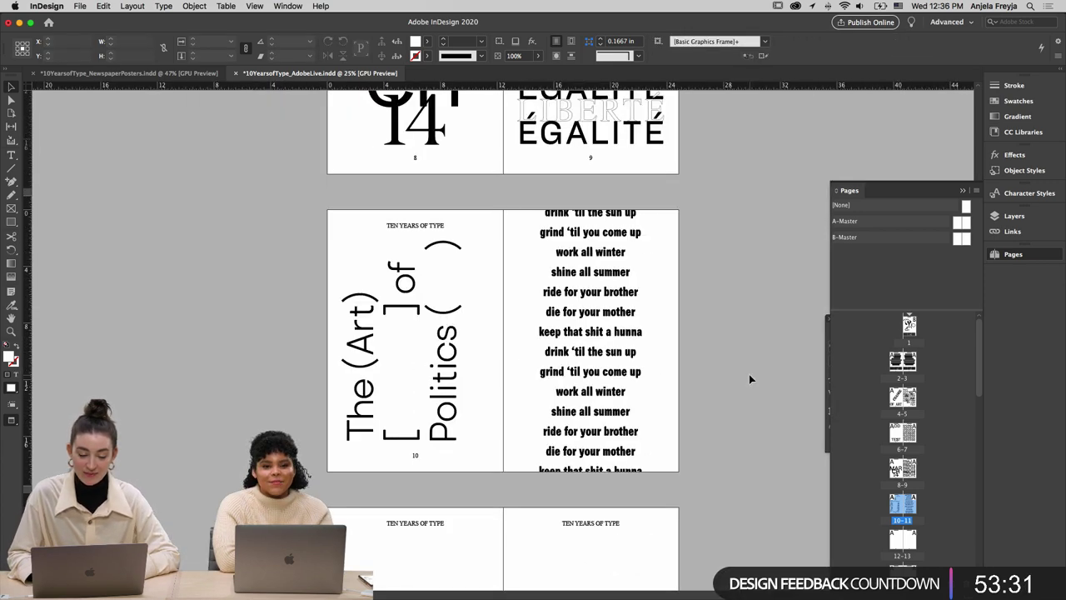
scroll(749, 379, "down", 1)
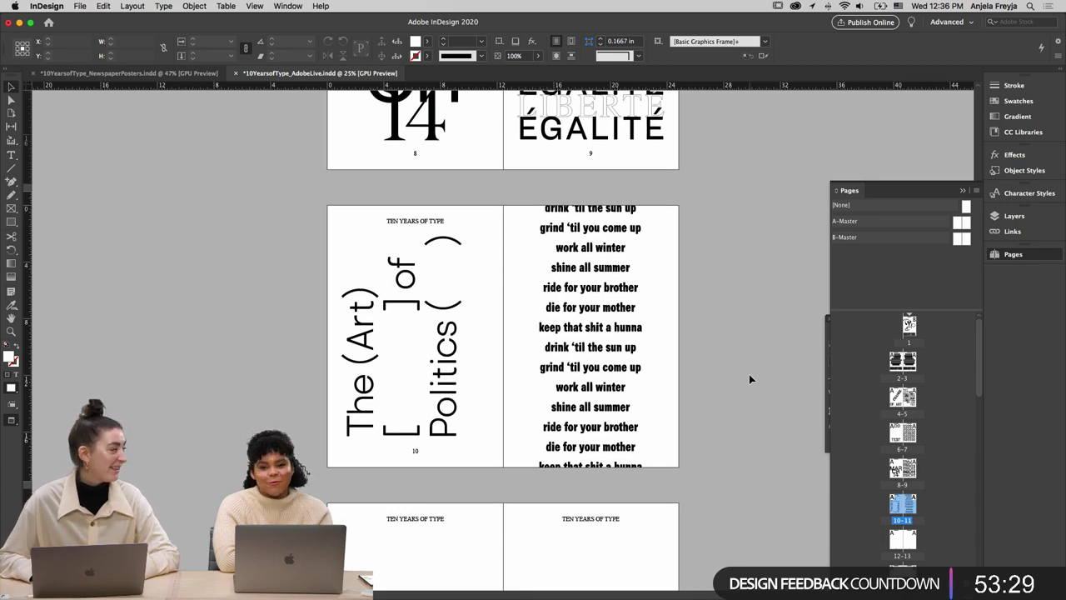
scroll(748, 379, "down", 7)
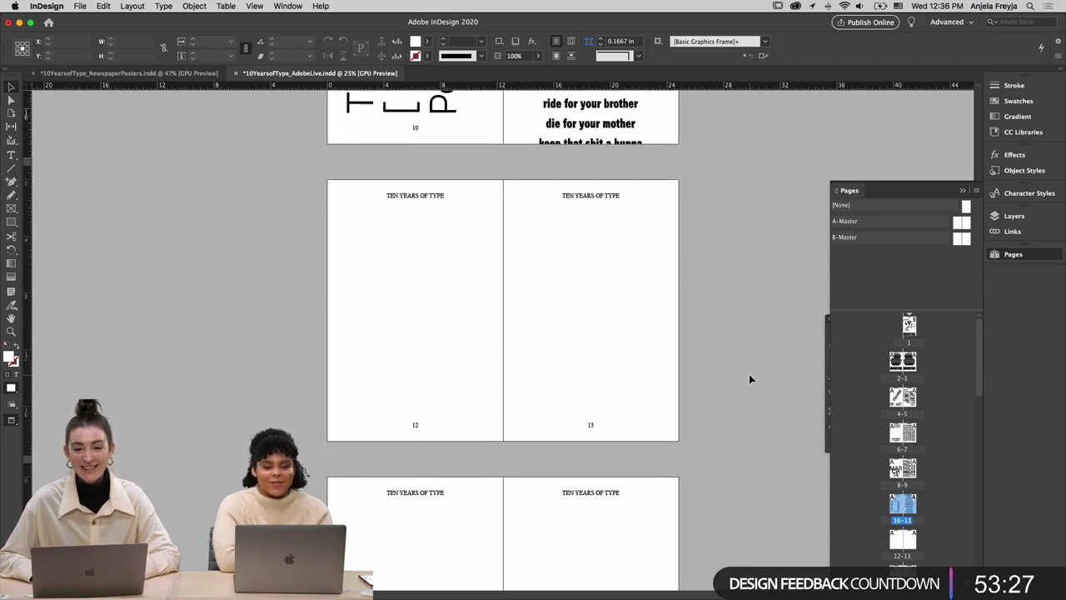
In Illustrator, select the A&S and M&R monogram poster, then return to InDesign
left_click(597, 583)
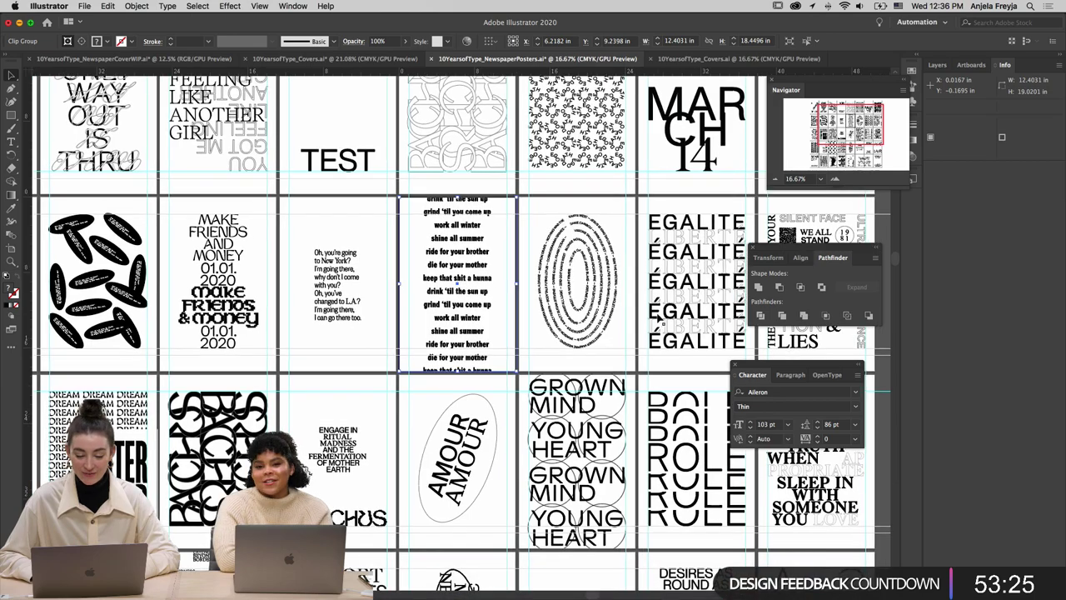
scroll(658, 318, "down", 8)
scroll(658, 318, "right", 2)
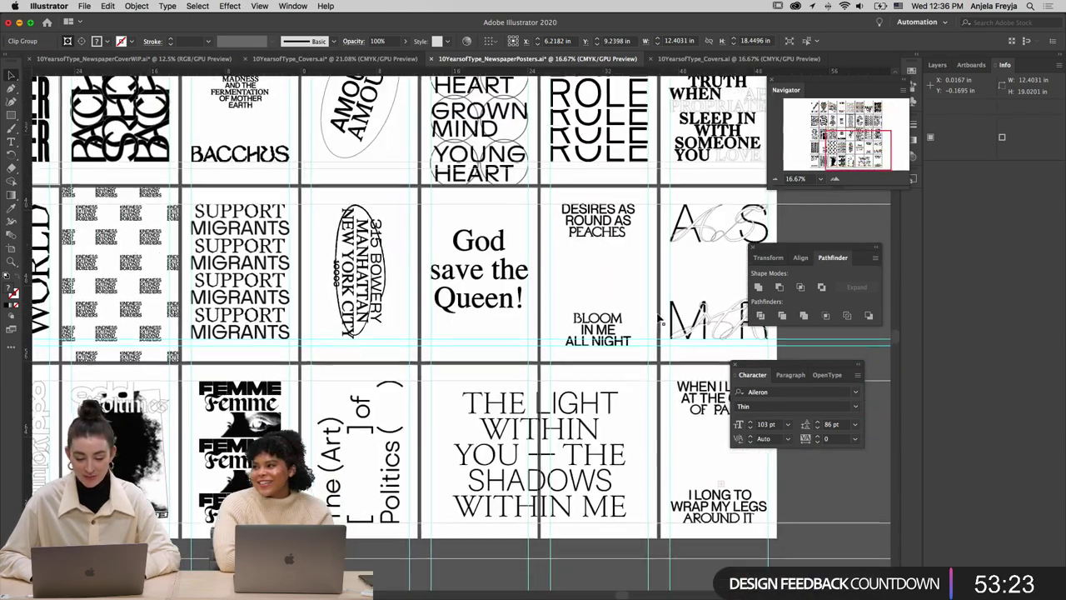
scroll(664, 319, "right", 2)
scroll(664, 320, "down", 2)
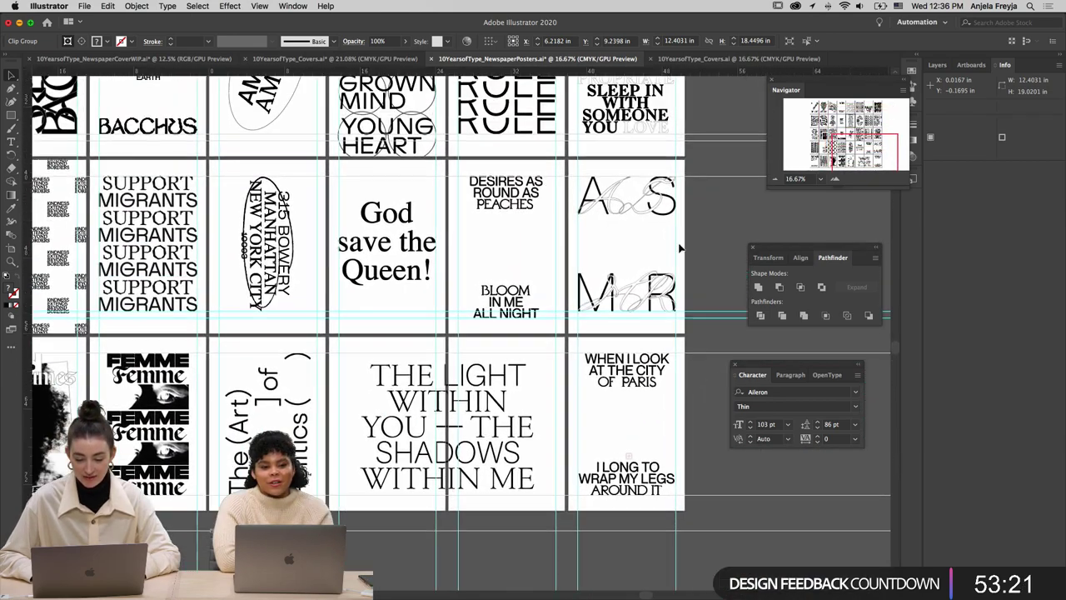
left_click(634, 273)
mouse_move(511, 583)
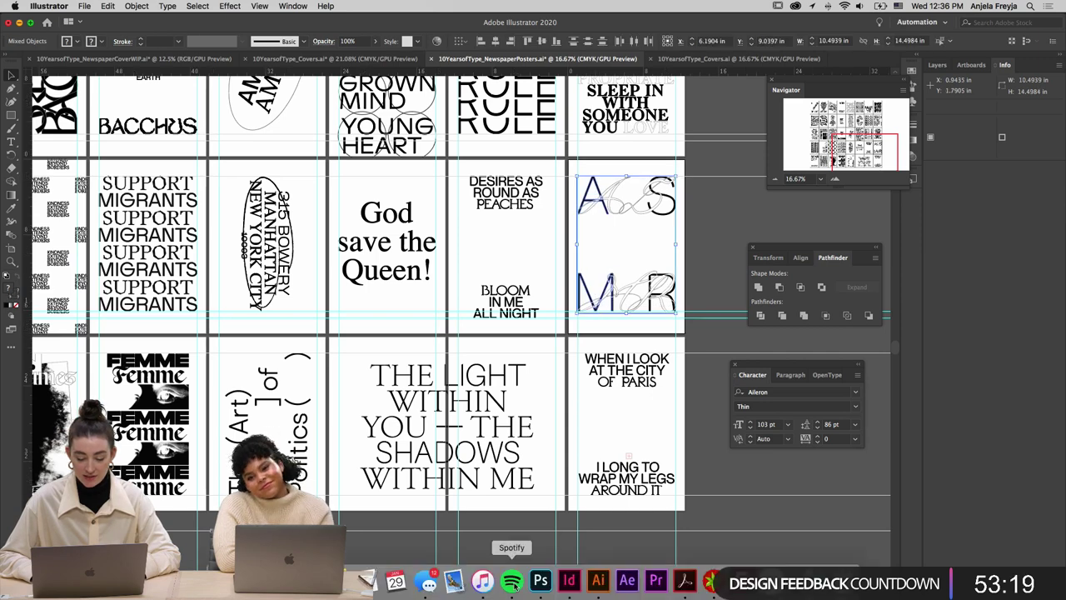
left_click(561, 583)
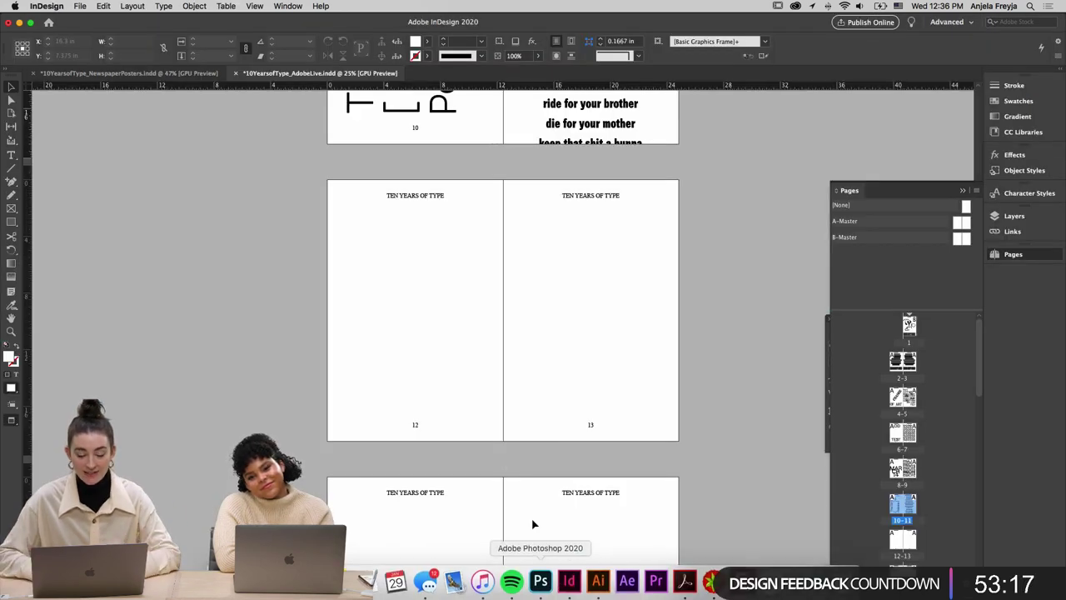
Paste the A&S and M&R monogram poster onto page 12 and preview it without guides
key("w")
key("super+v")
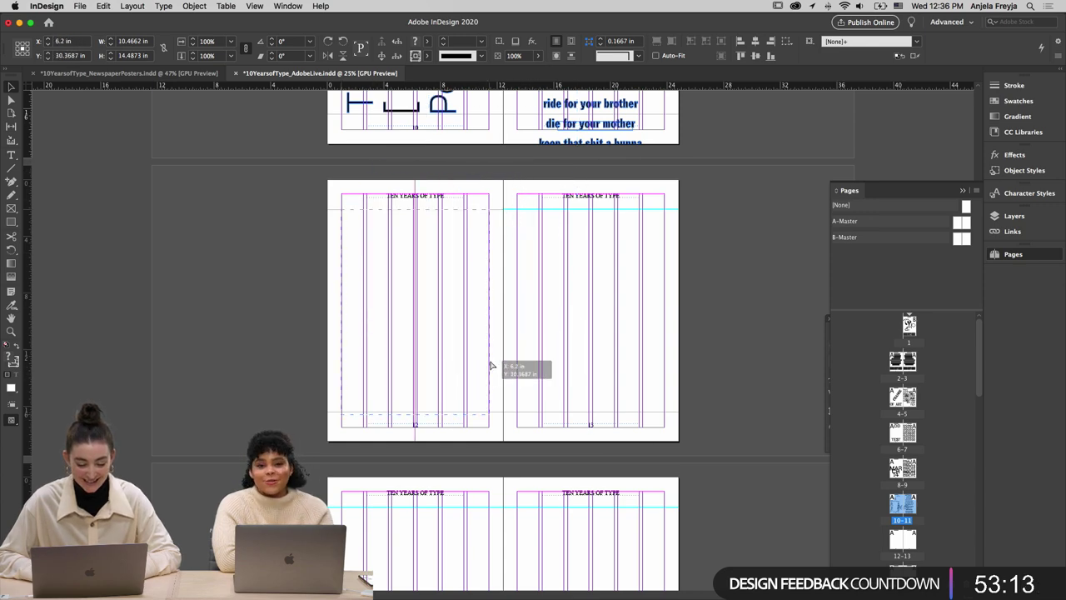
left_click(549, 357)
key("w")
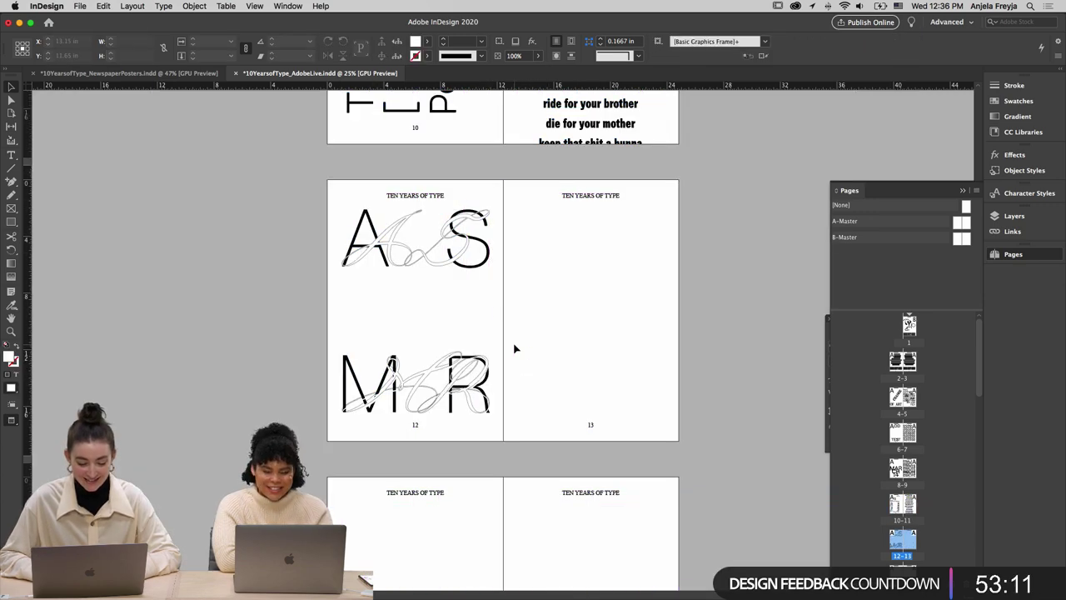
key("w")
In Illustrator, select the God save the Queen! poster, then return to InDesign
mouse_move(565, 588)
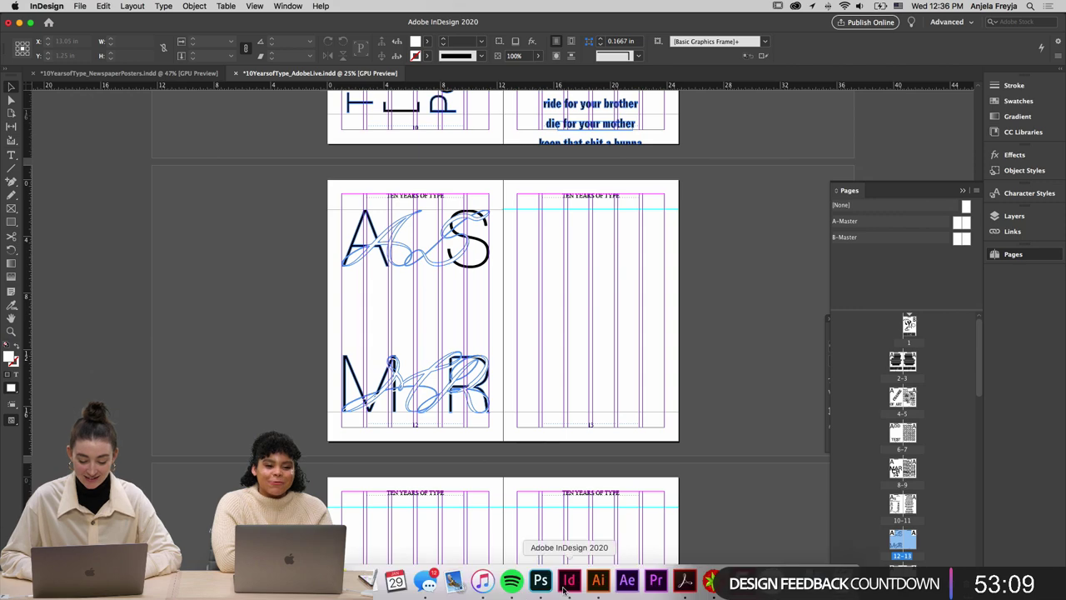
left_click(598, 587)
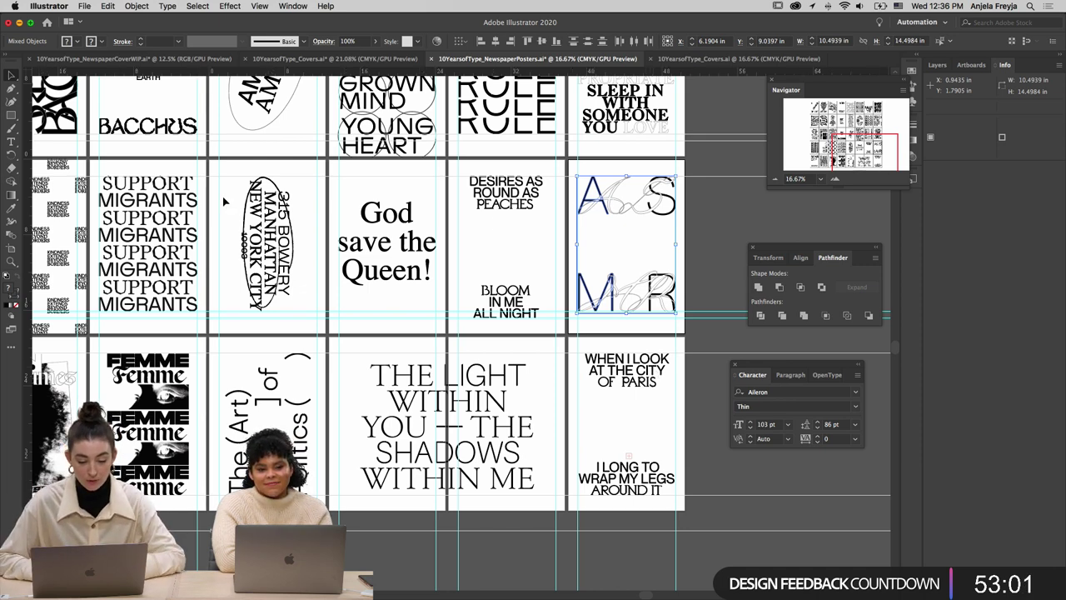
left_click(370, 289)
left_click(379, 284)
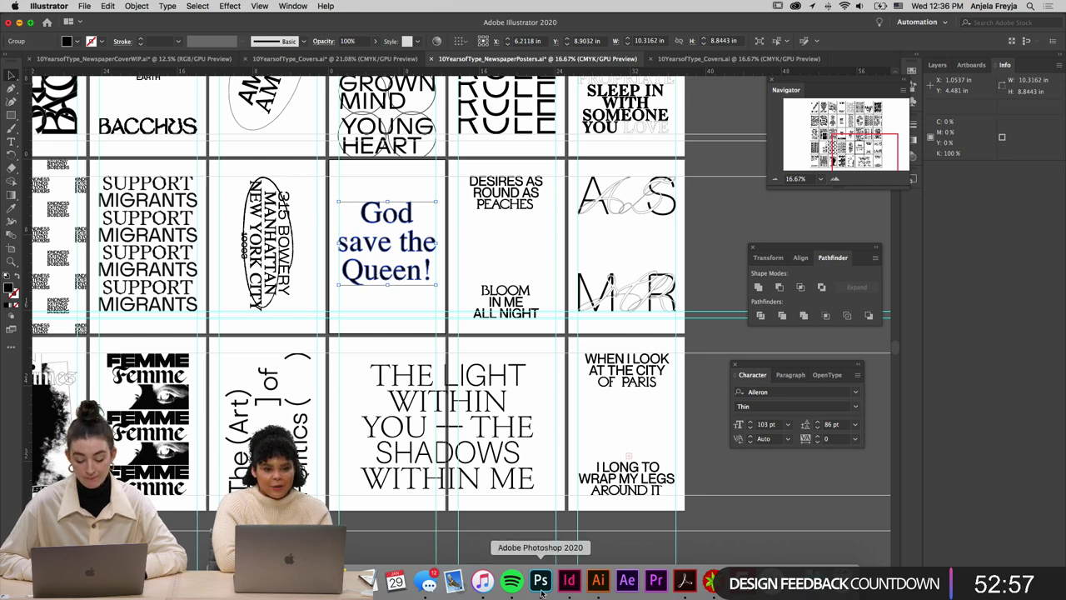
left_click(569, 580)
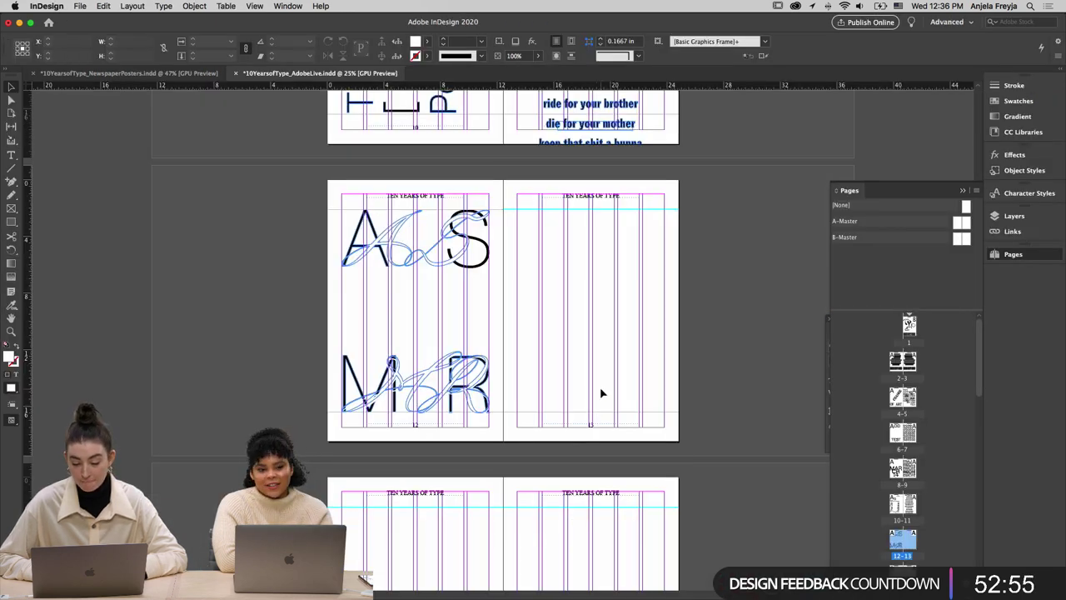
Paste the God save the Queen! poster onto page 13, then glance at Chrome's FONTS bookmarks
key("super+v")
left_click_drag(568, 357, 643, 356)
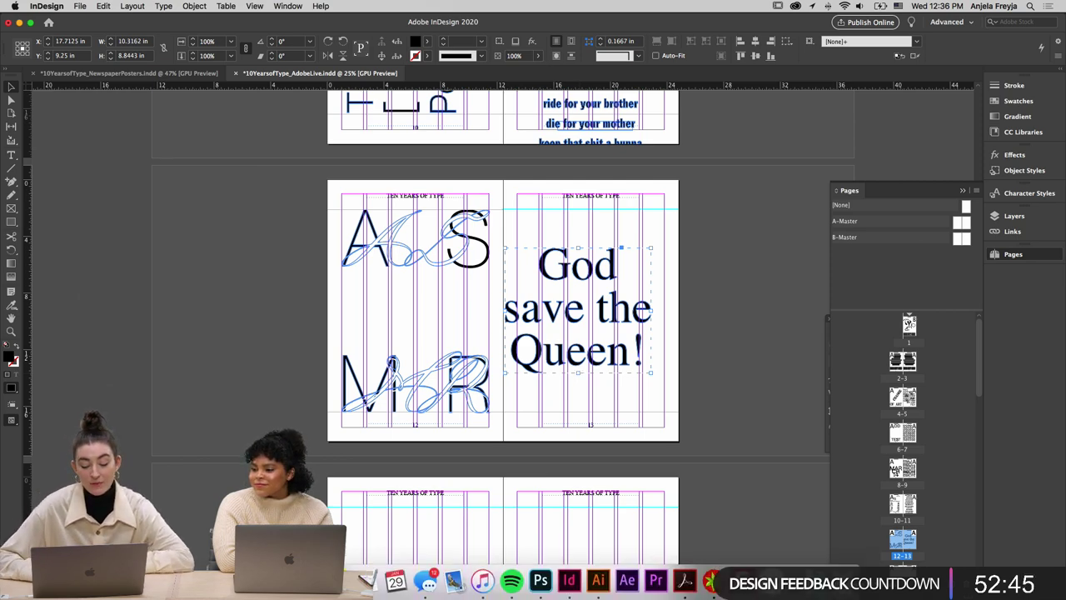
left_click(366, 579)
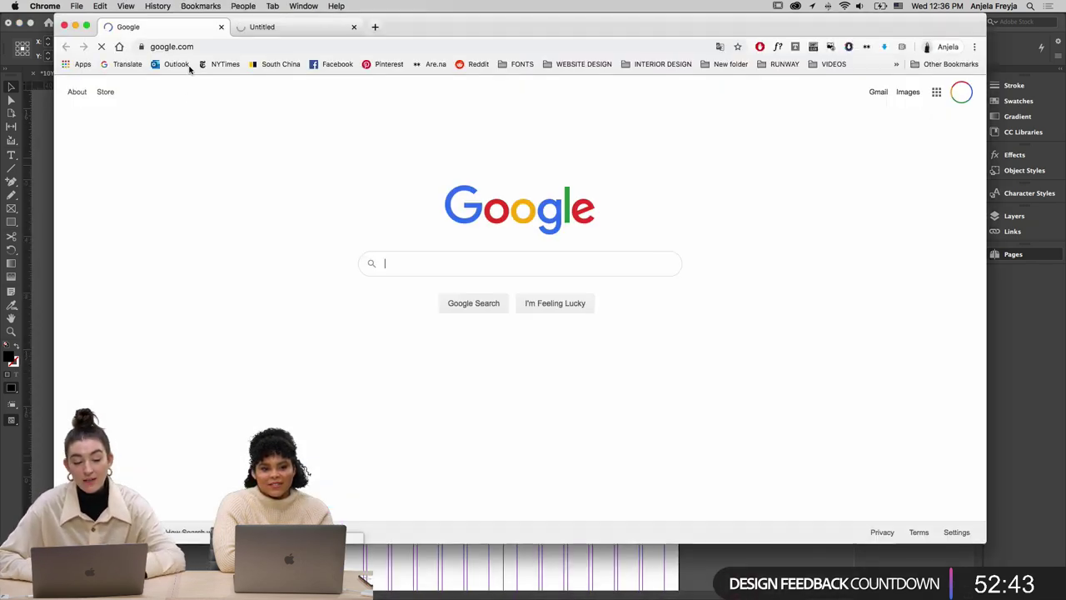
left_click(200, 6)
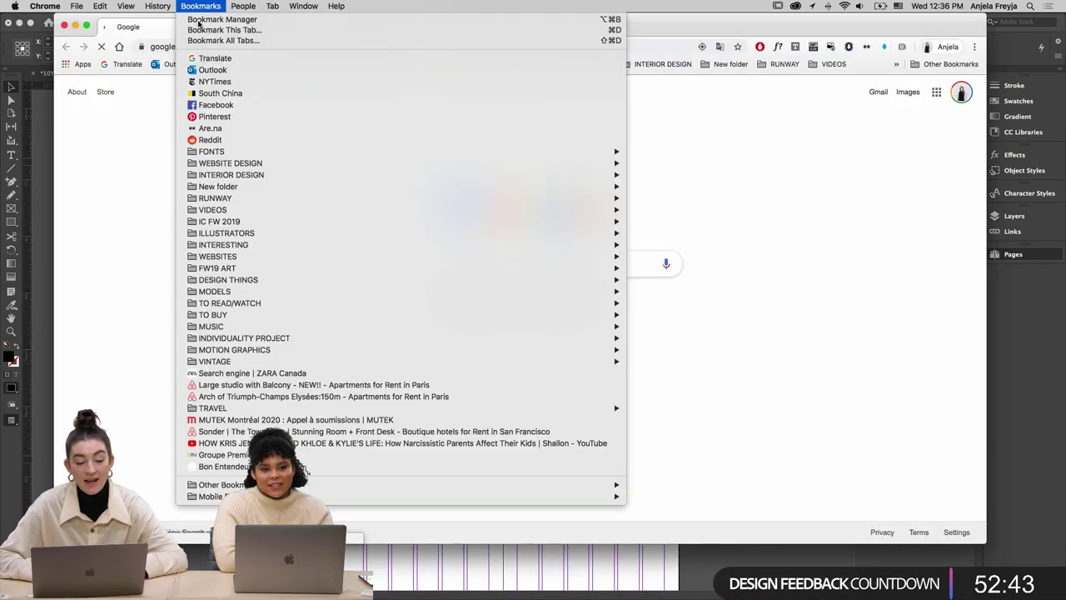
mouse_move(217, 151)
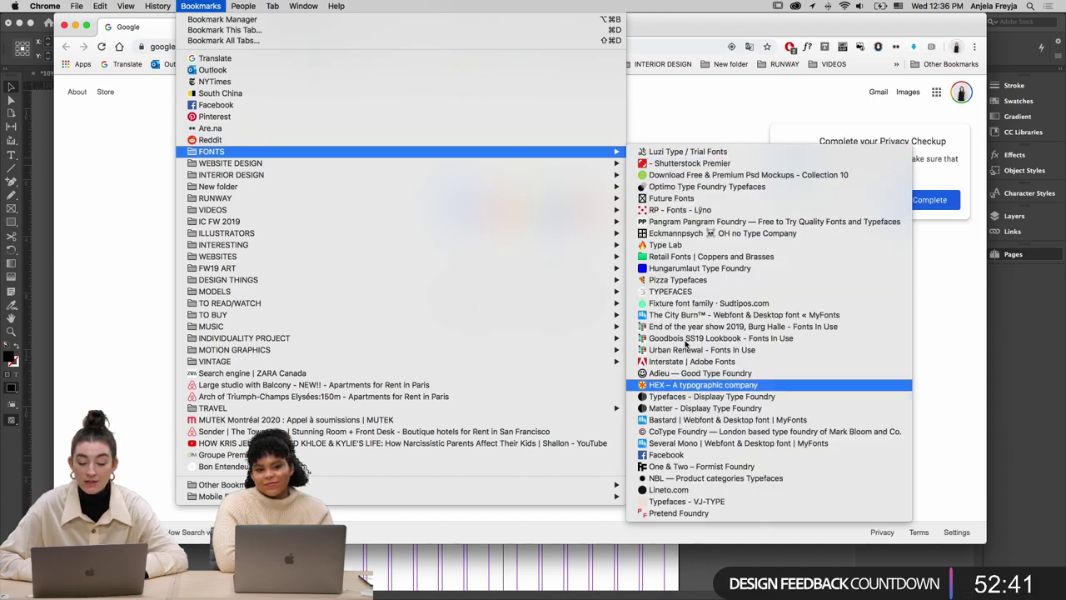
key("Escape")
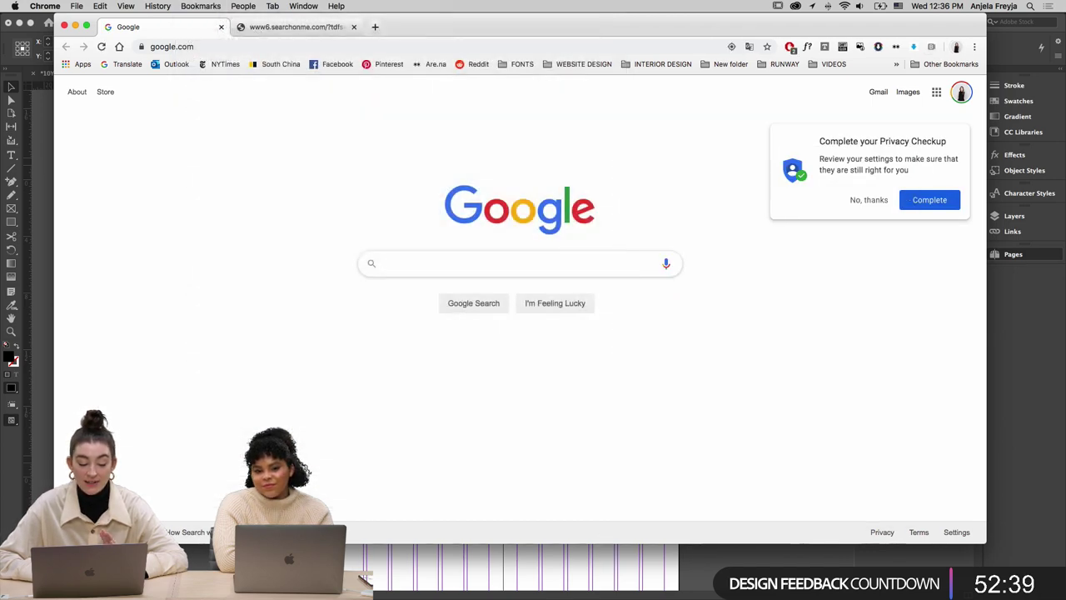
left_click(365, 577)
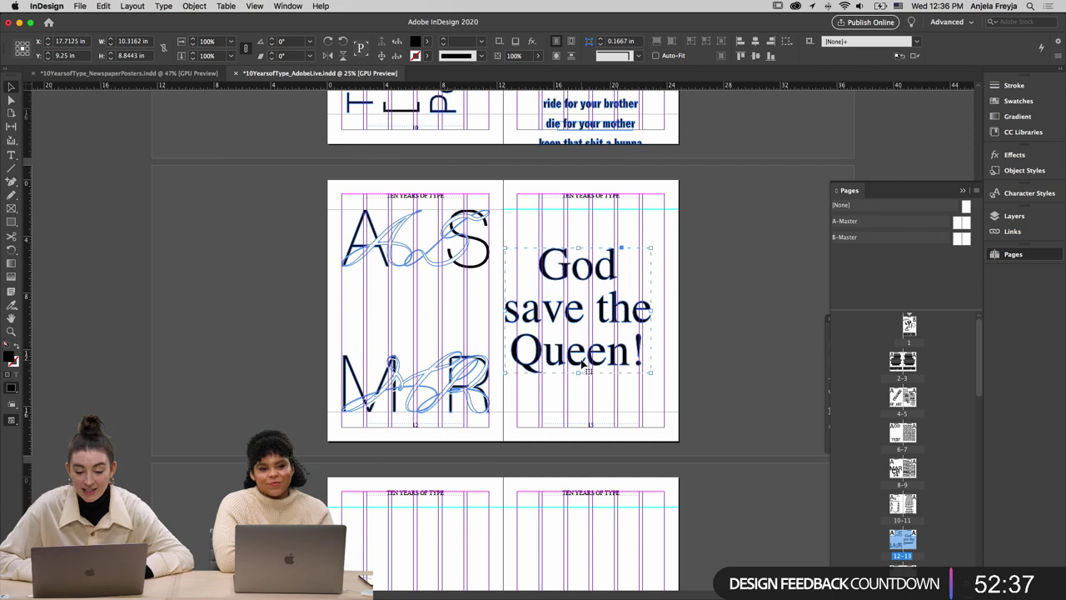
Shift the God save the Queen! poster right, scale it down, and nudge it two steps left
left_click_drag(583, 363, 598, 364)
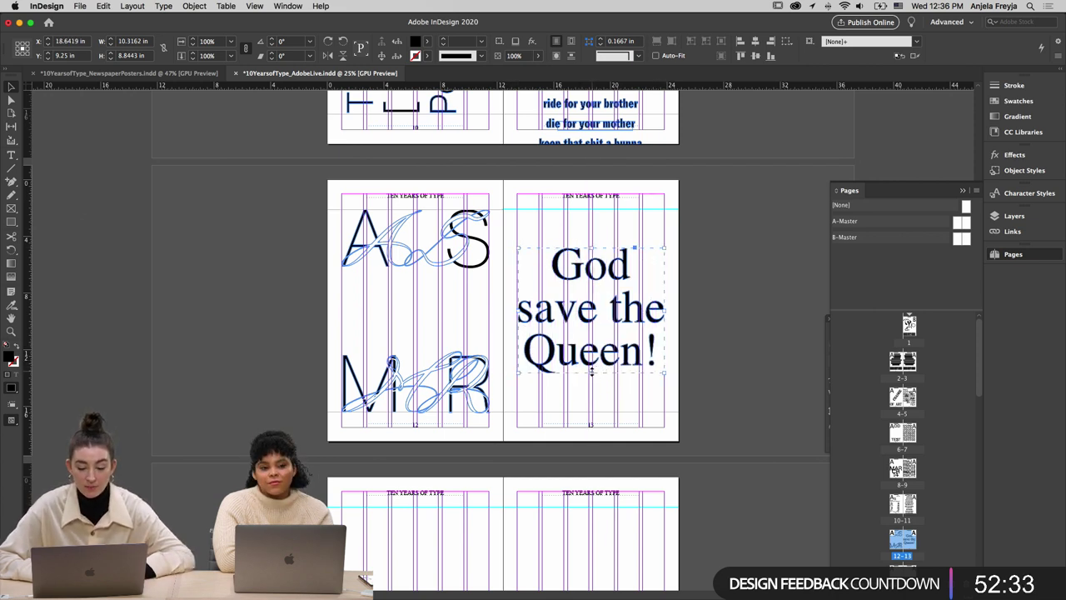
left_click_drag(590, 372, 606, 351)
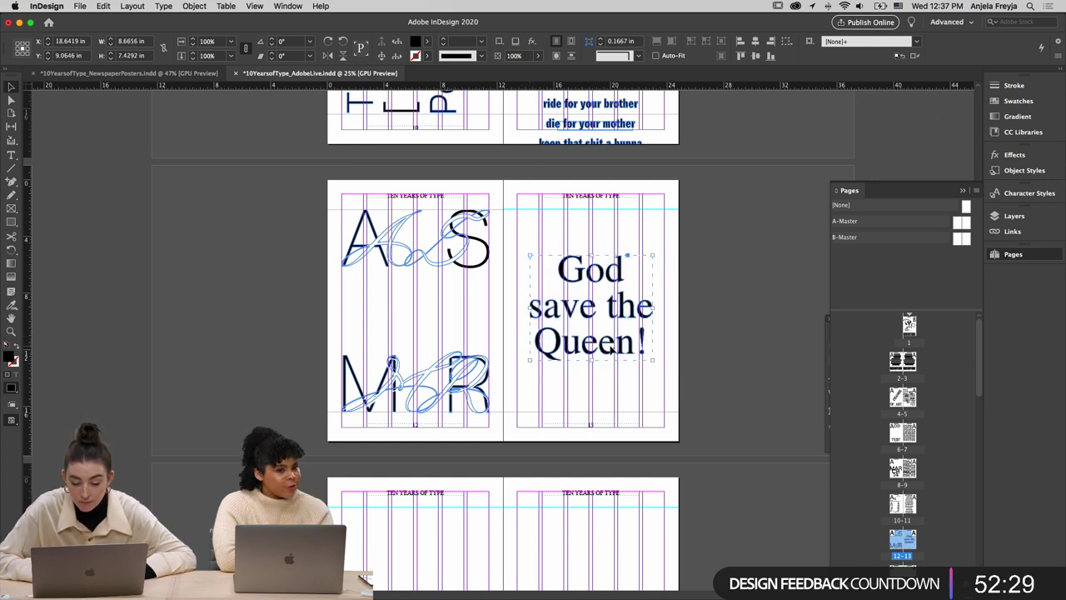
key("Left")
key("Left")
key("Left")
key("Left")
key("Left")
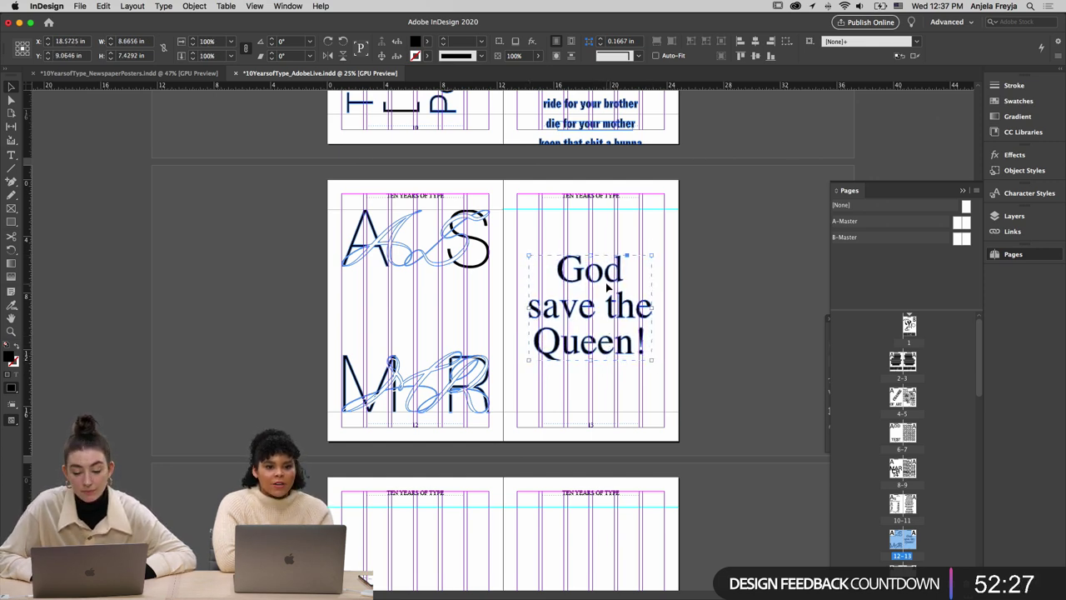
key("Left")
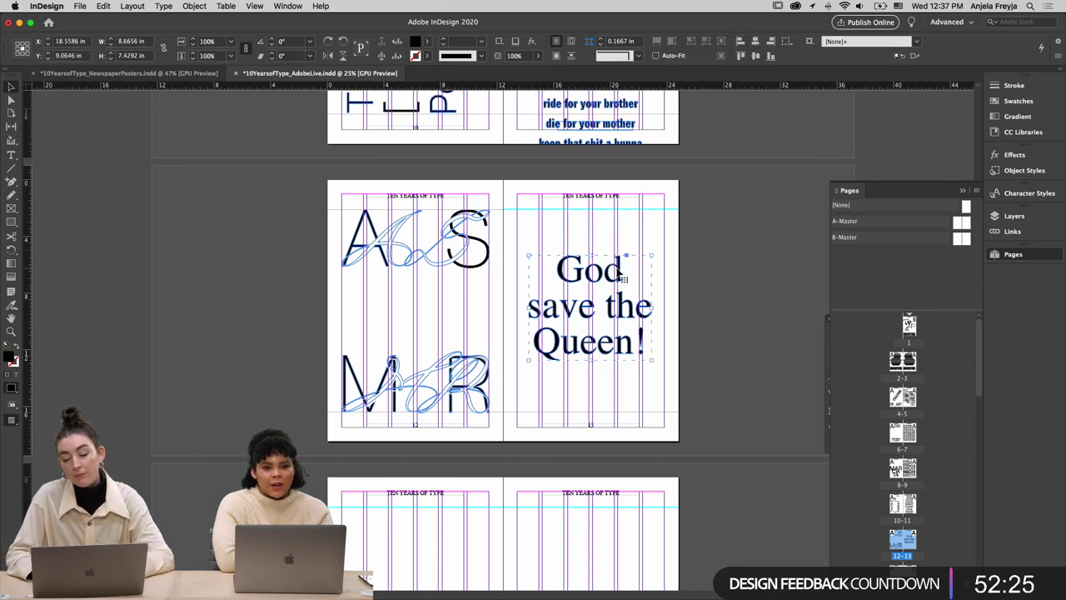
Check the poster in Preview mode, shrink it to about 8.19 × 7.02 in, and restore Normal view
key("w")
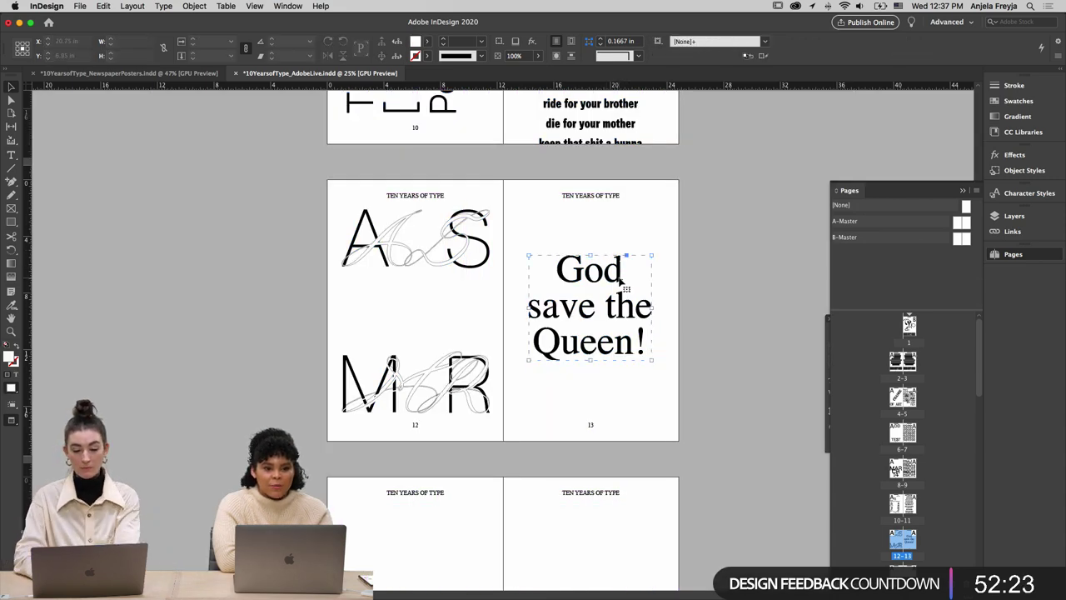
key("super+equal")
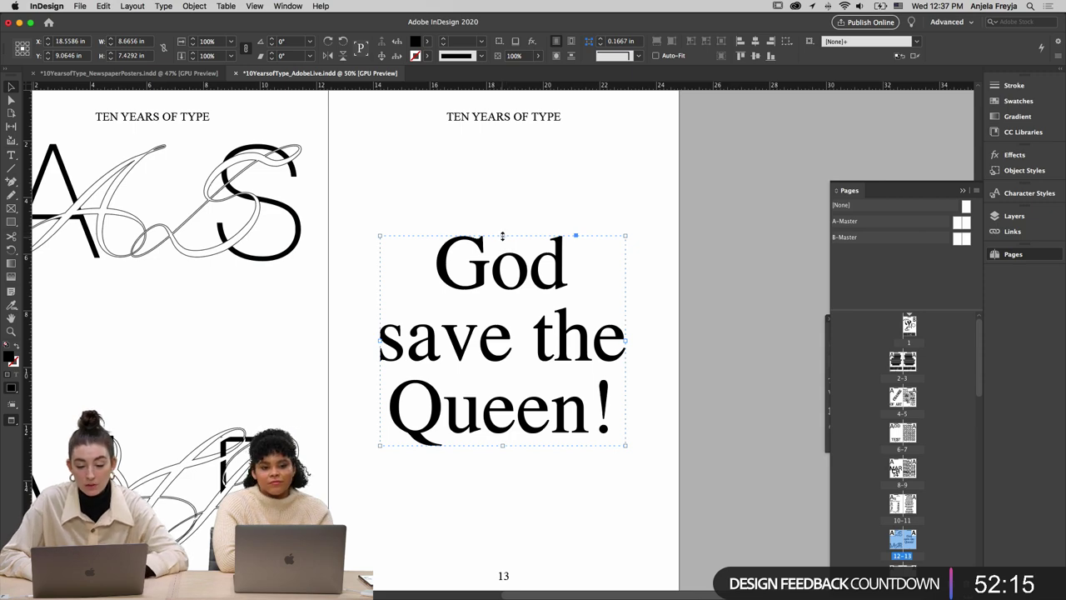
left_click_drag(502, 236, 504, 240)
key("w")
key("super+shift+a")
Select the 'No good times, no bad times' New York Times quote in NewspaperPosters
key("super+minus")
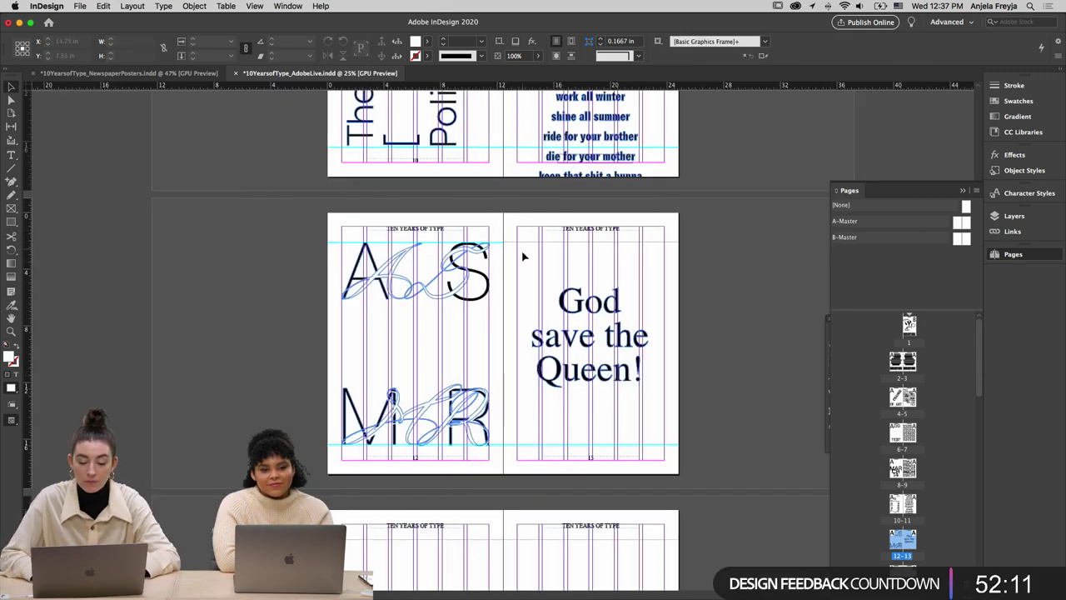
scroll(502, 333, "down", 3)
scroll(497, 336, "up", 2)
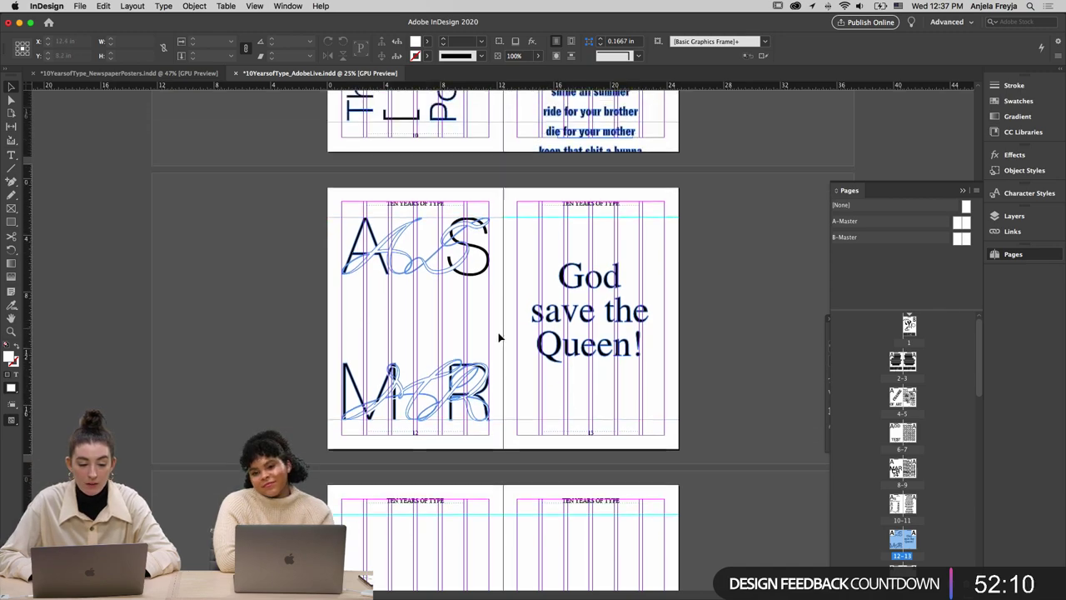
left_click(114, 73)
scroll(374, 178, "down", 10)
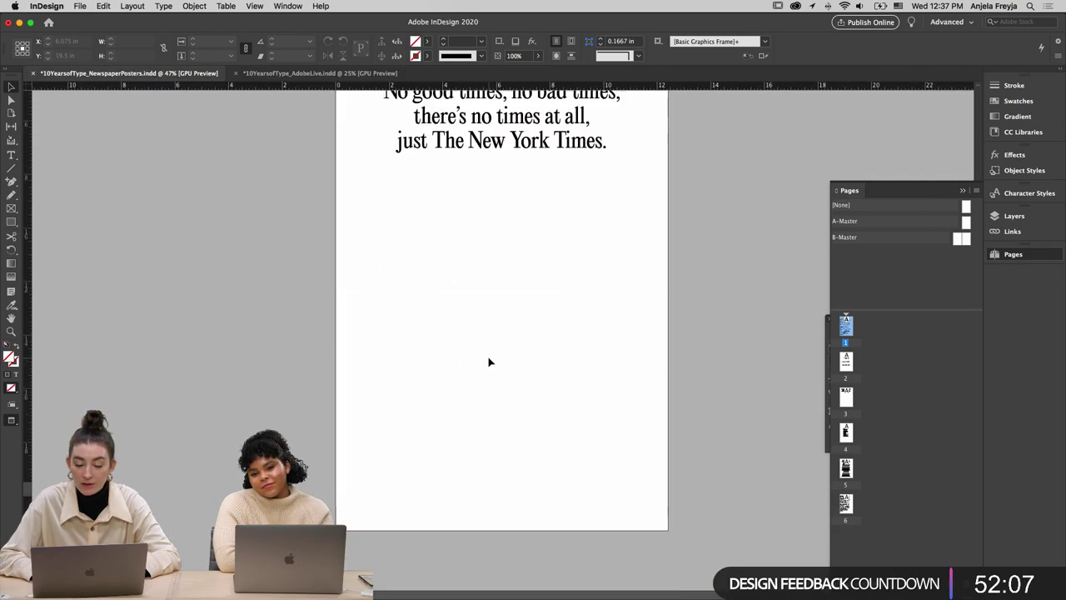
scroll(489, 362, "up", 5)
scroll(488, 361, "down", 1)
left_click(488, 366)
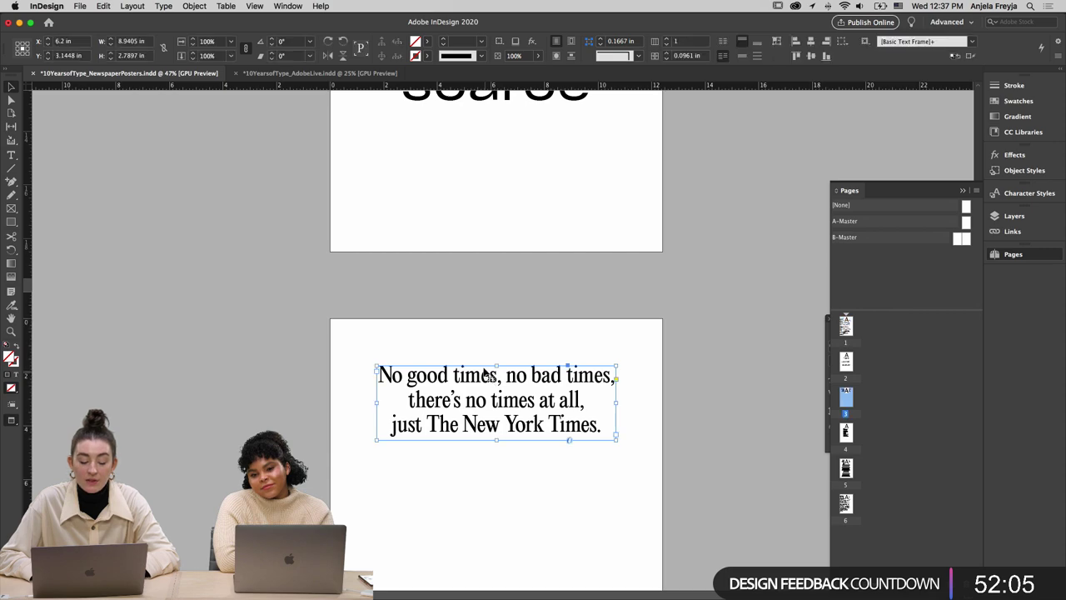
Paste the quote into AdobeLive and position it at the top of page 14, nudged slightly left
left_click(319, 73)
scroll(776, 436, "down", 5)
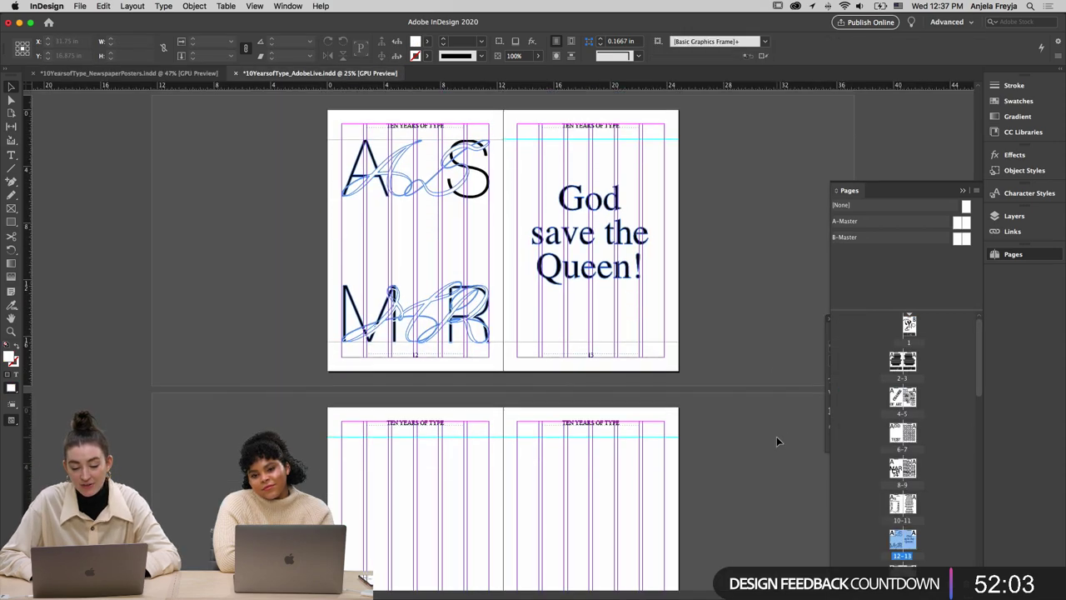
scroll(776, 442, "down", 1)
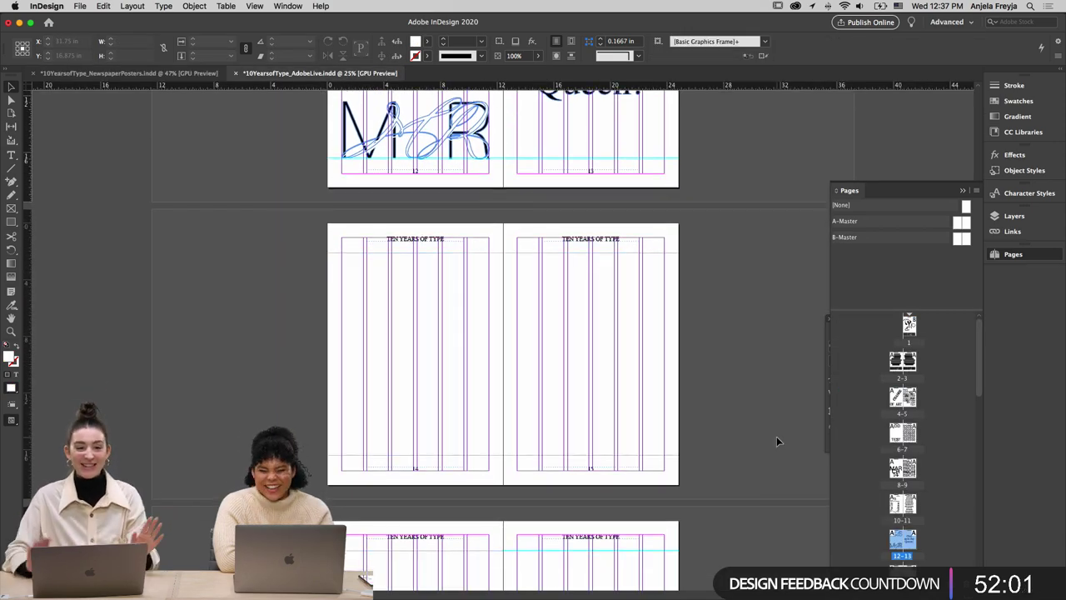
key("super+v")
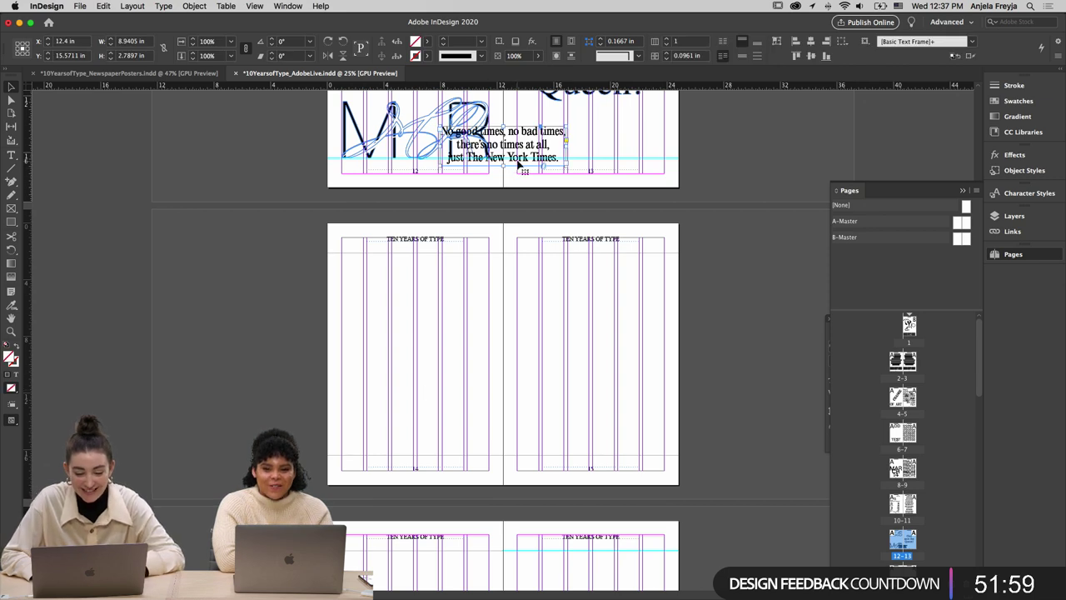
left_click_drag(518, 164, 438, 289)
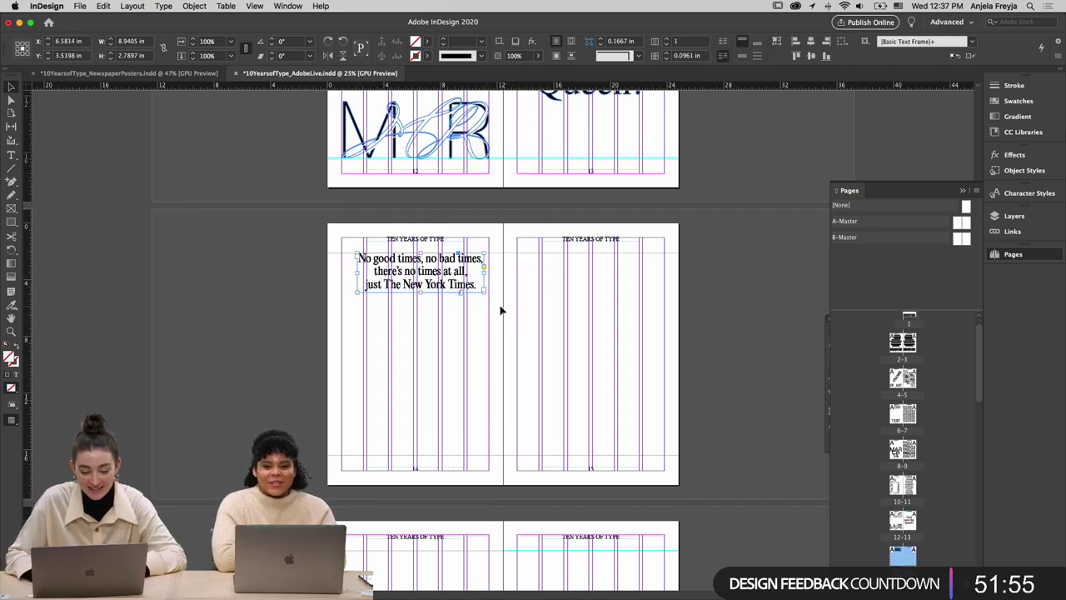
key("Left")
key("Left")
key("Left")
key("Left")
key("Left")
key("Left")
key("Left")
key("Left")
key("Left")
key("Left")
key("Left")
key("Left")
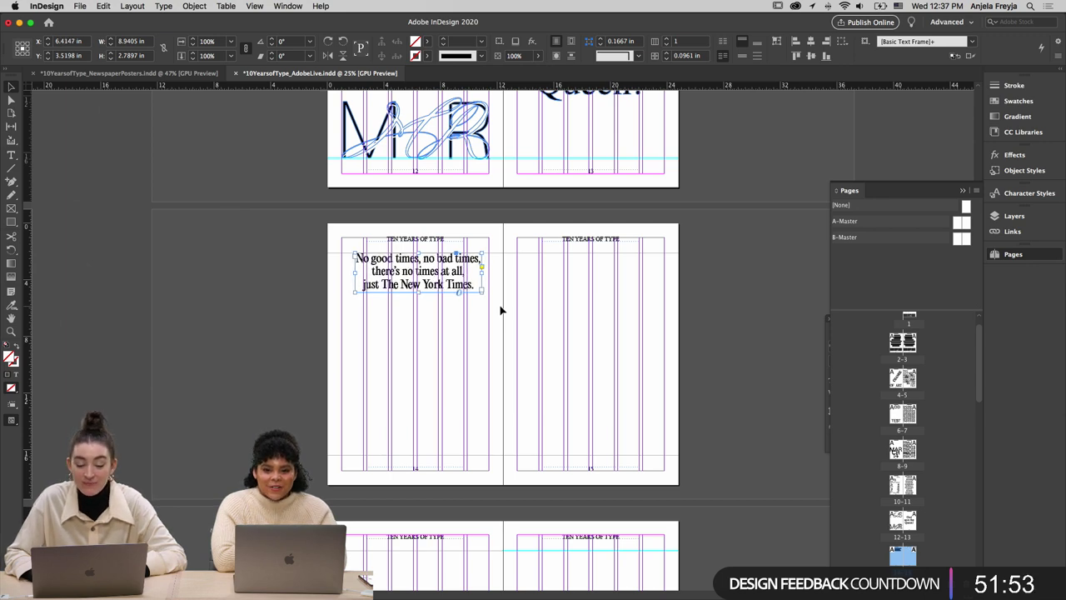
key("Left")
key("Left")
key("Left")
key("Left")
key("Left")
key("Left")
key("Left")
key("Left")
key("Left")
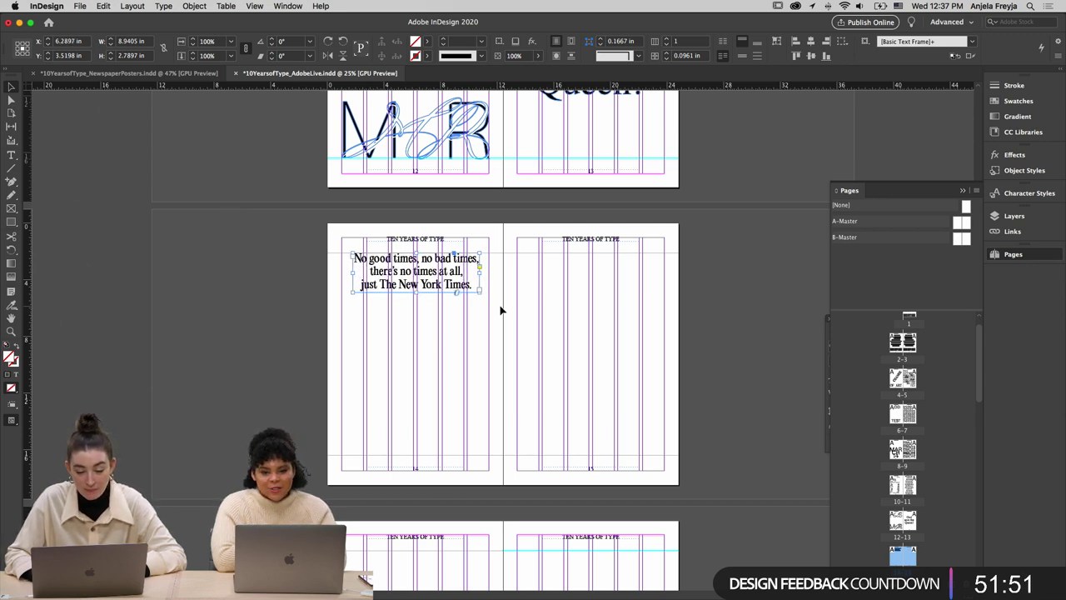
key("Left")
key("Left")
key("Left")
key("Left")
key("Left")
key("Left")
key("Left")
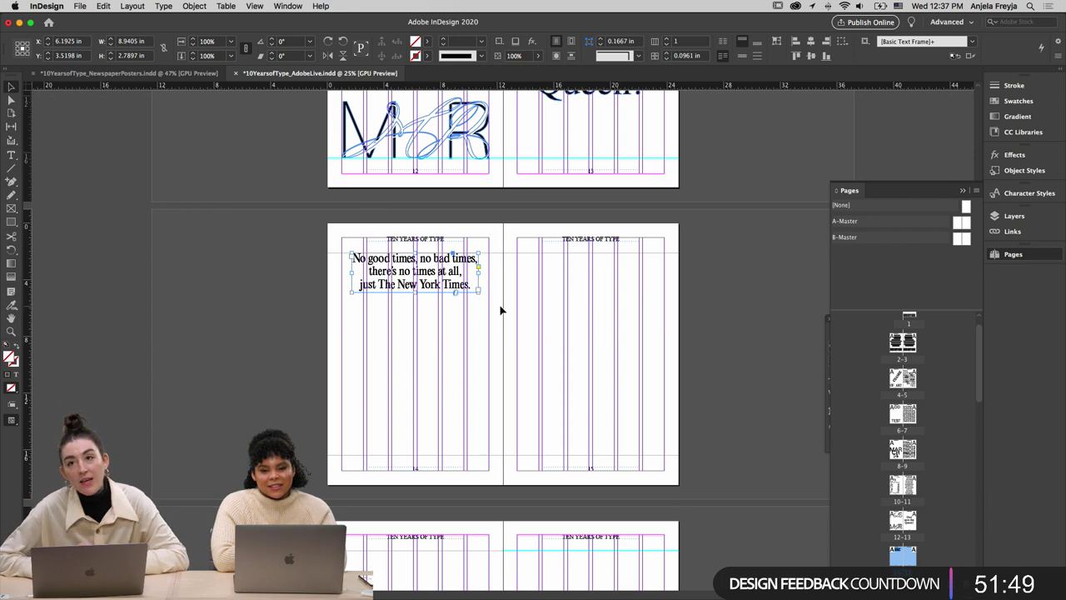
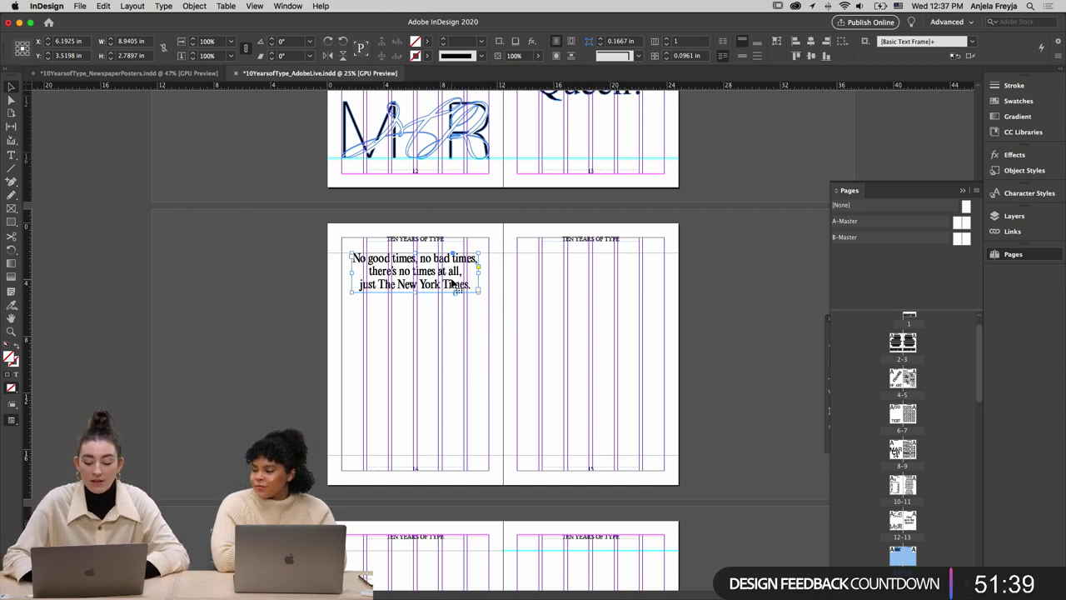
Zoom in and preview spread 14–15 without guides, then restore the guides
key("super+equal")
scroll(453, 283, "down", 2)
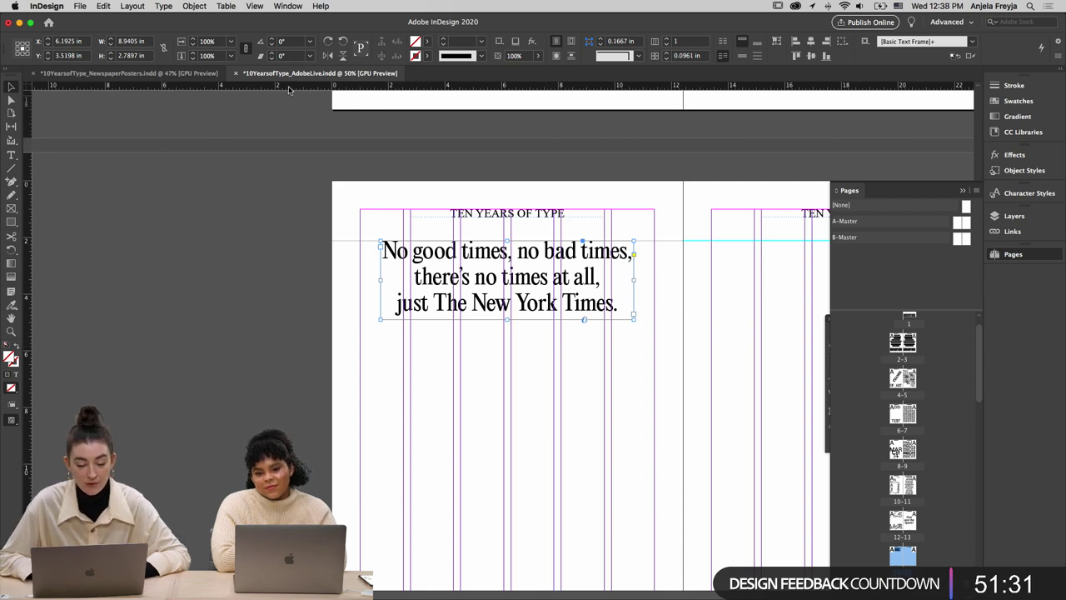
key("w")
left_click(237, 234)
key("super+minus")
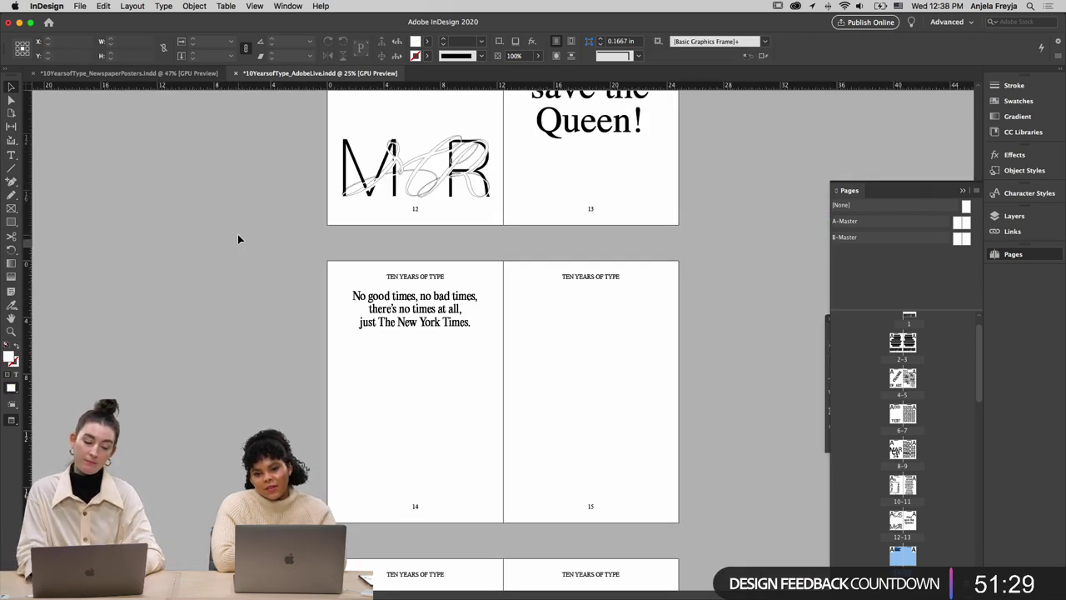
key("super+equal")
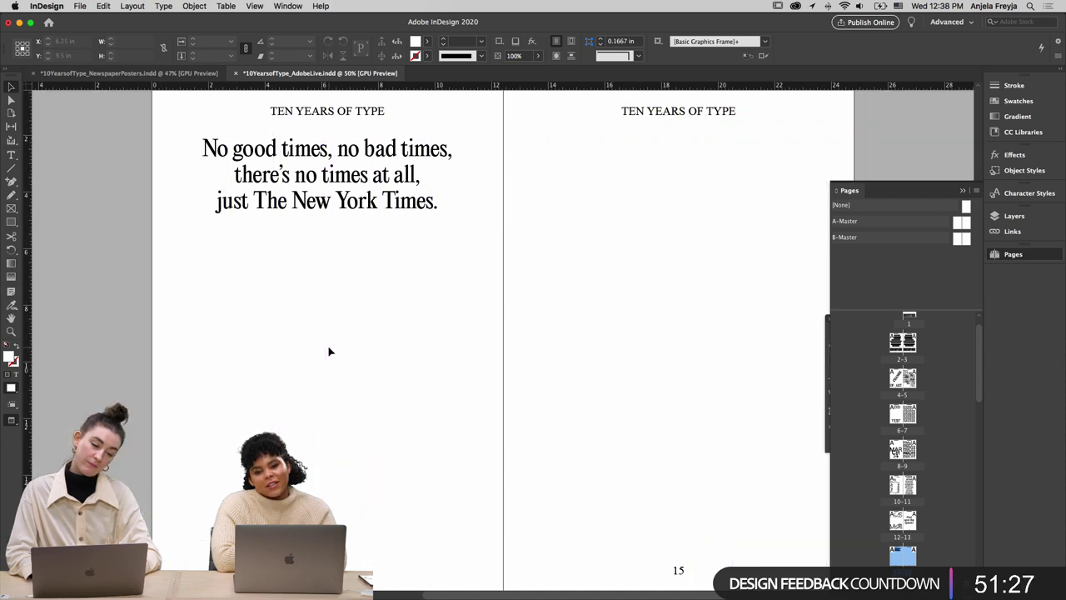
key("w")
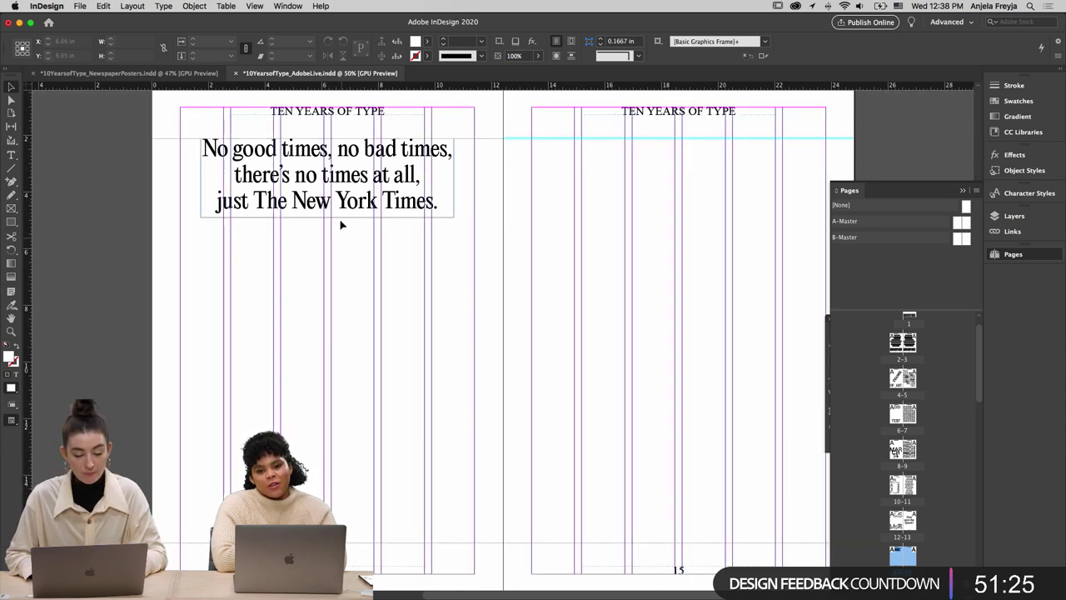
Scale the New York Times quote frame up five steps to about 10.48 in wide
left_click(340, 195)
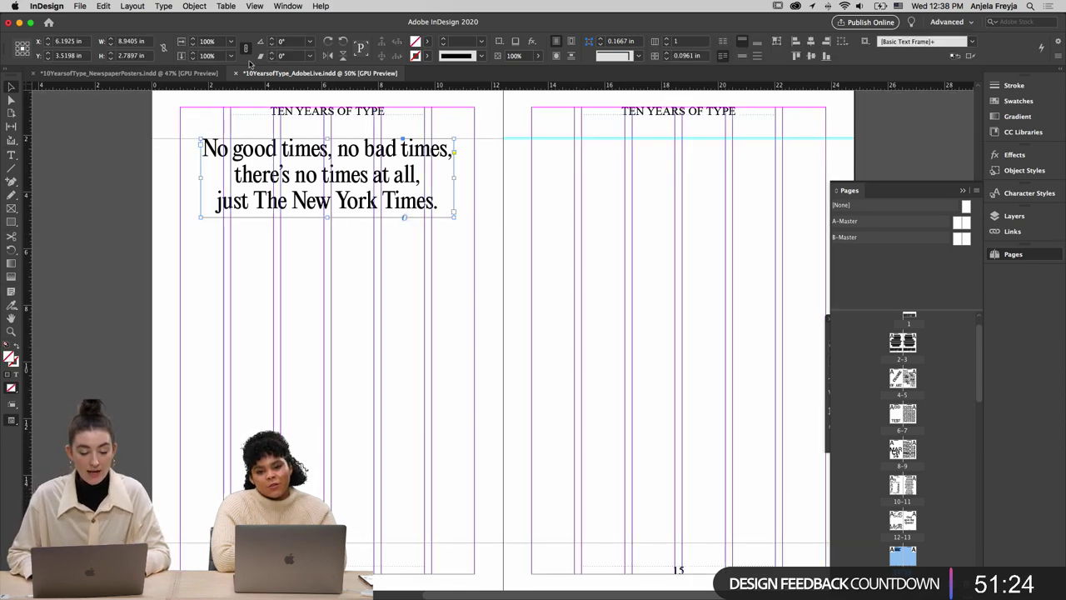
left_click(194, 55)
left_click(194, 55)
left_click(194, 55)
left_click(194, 55)
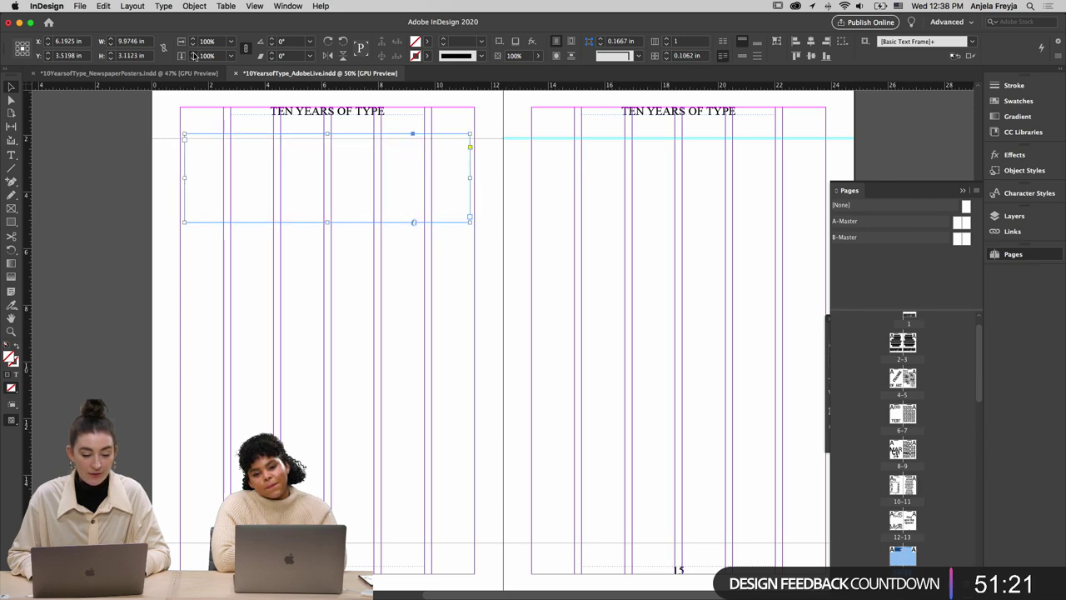
left_click(194, 55)
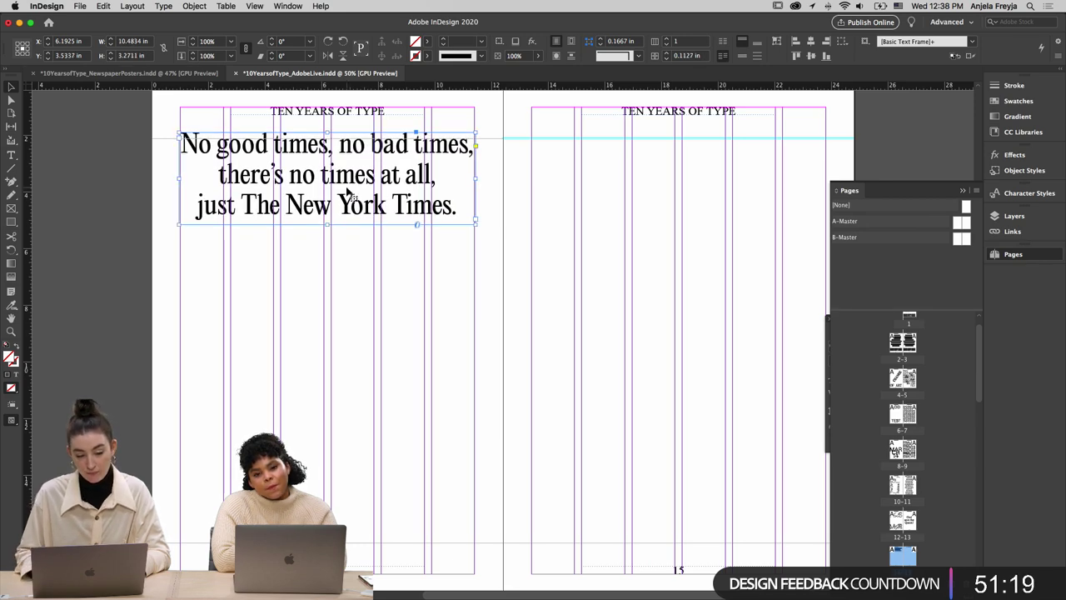
Preview the enlarged quote on spread 14–15, then switch to the NewspaperPosters document
key("w")
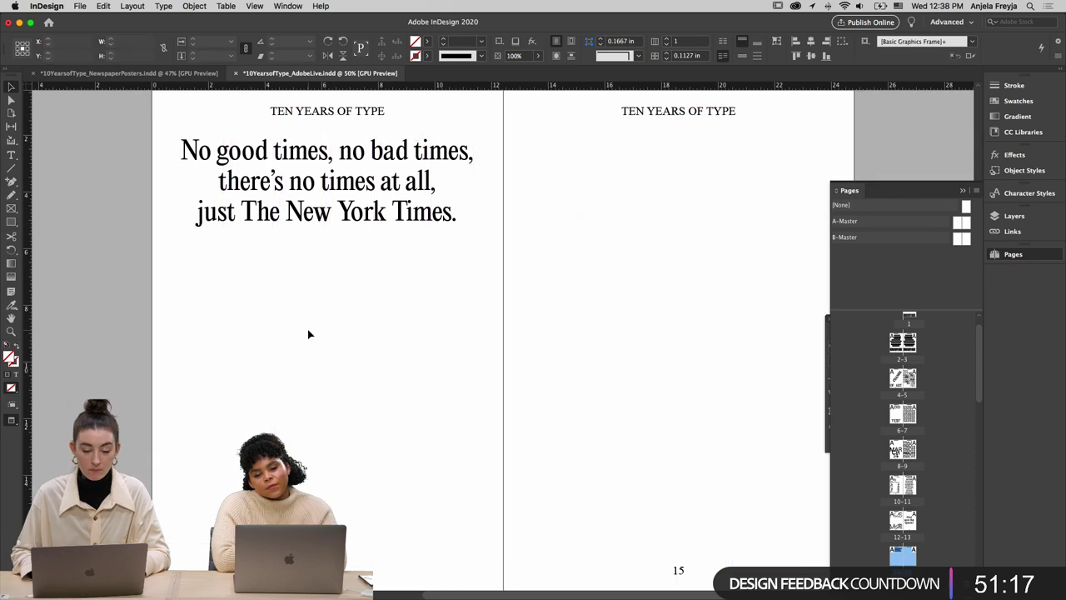
left_click(309, 333)
key("super+minus")
key("super+equal")
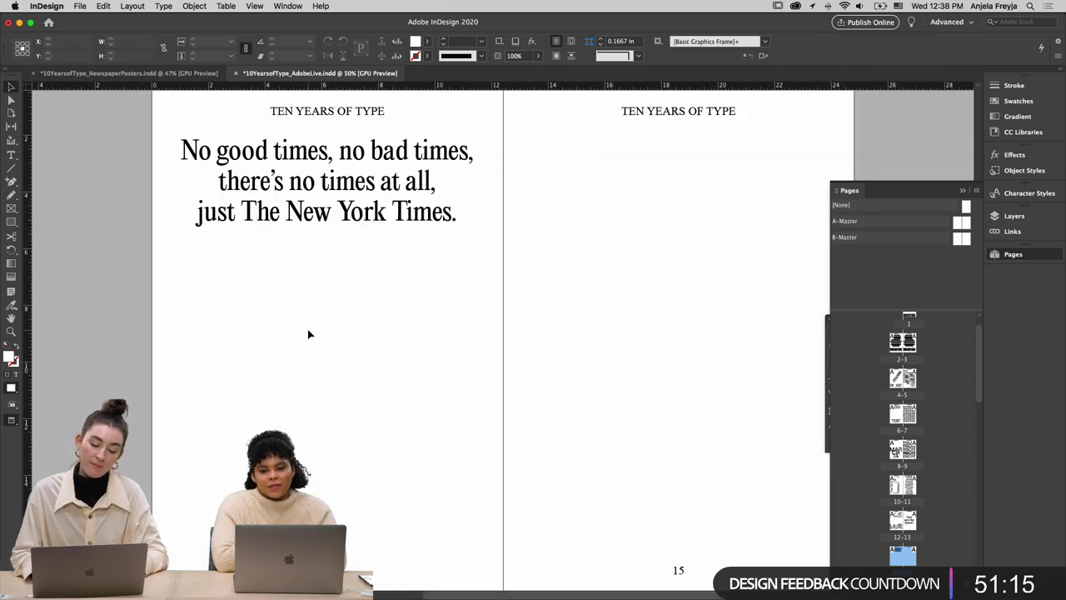
left_click(125, 73)
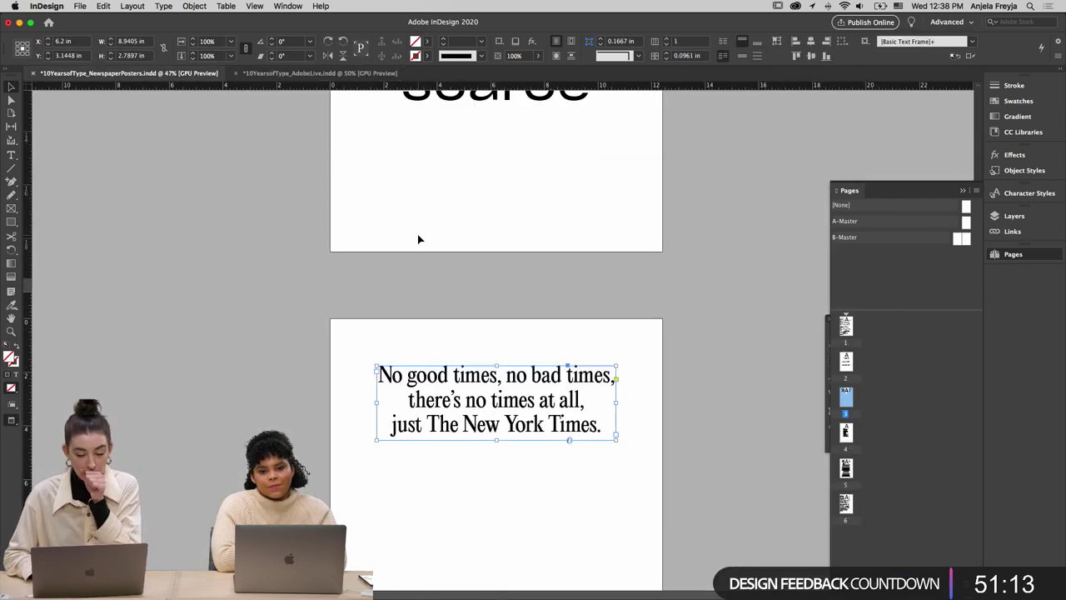
Select the cities poster text frame in NewspaperPosters and return to the magazine's pages 14–15
scroll(416, 238, "up", 15)
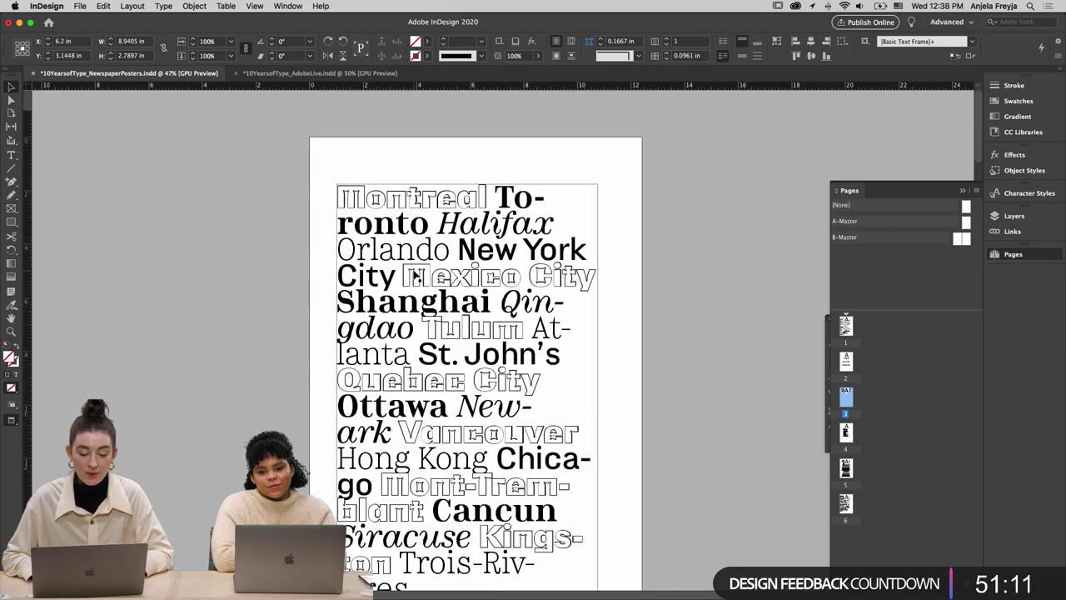
left_click(417, 276)
scroll(414, 277, "down", 5)
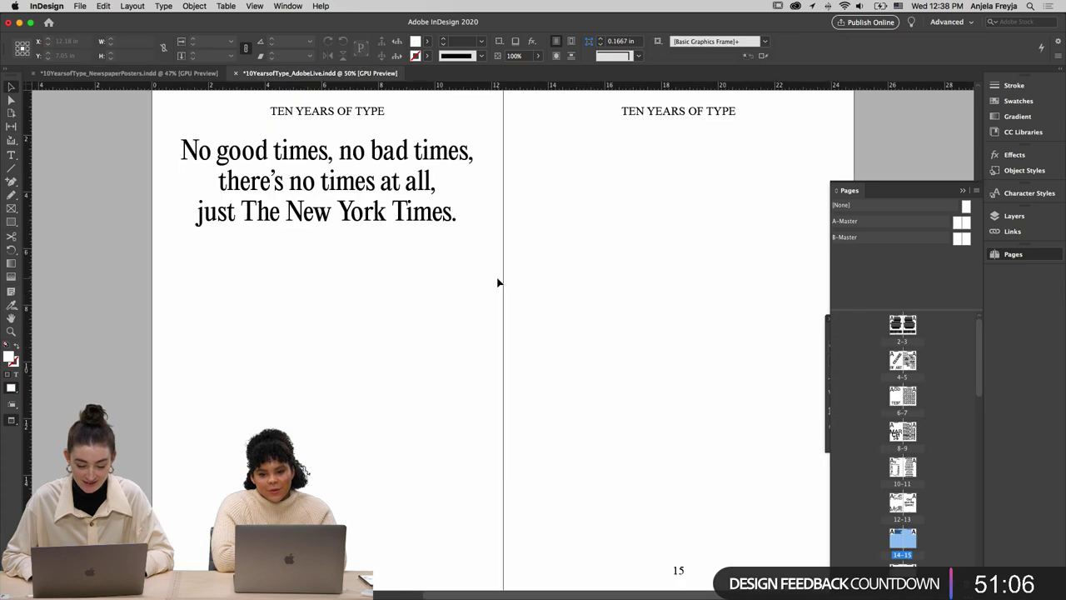
left_click(319, 74)
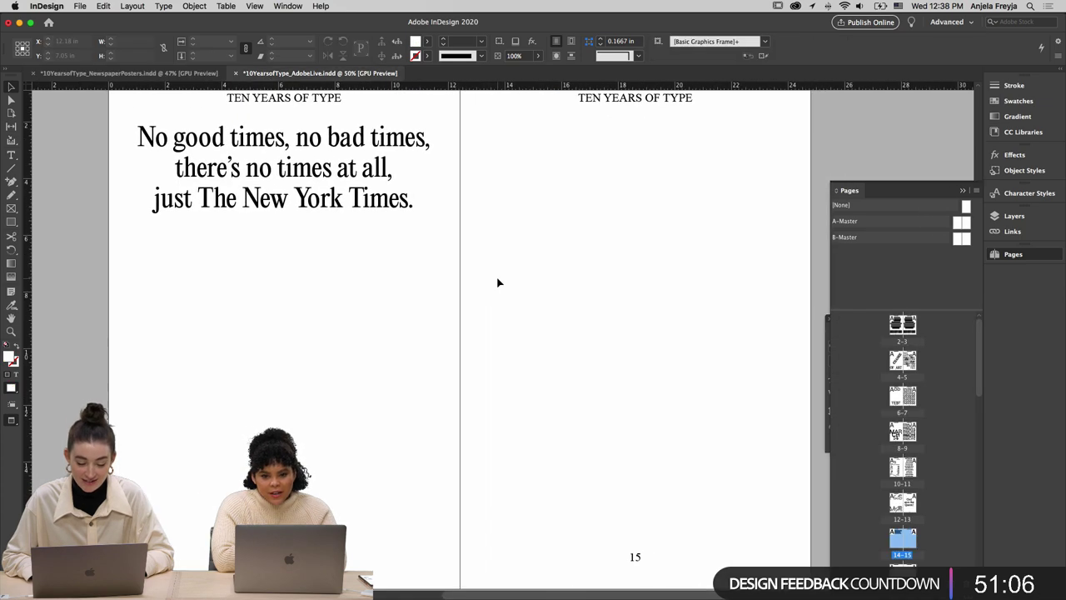
left_click(186, 72)
scroll(408, 422, "up", 5)
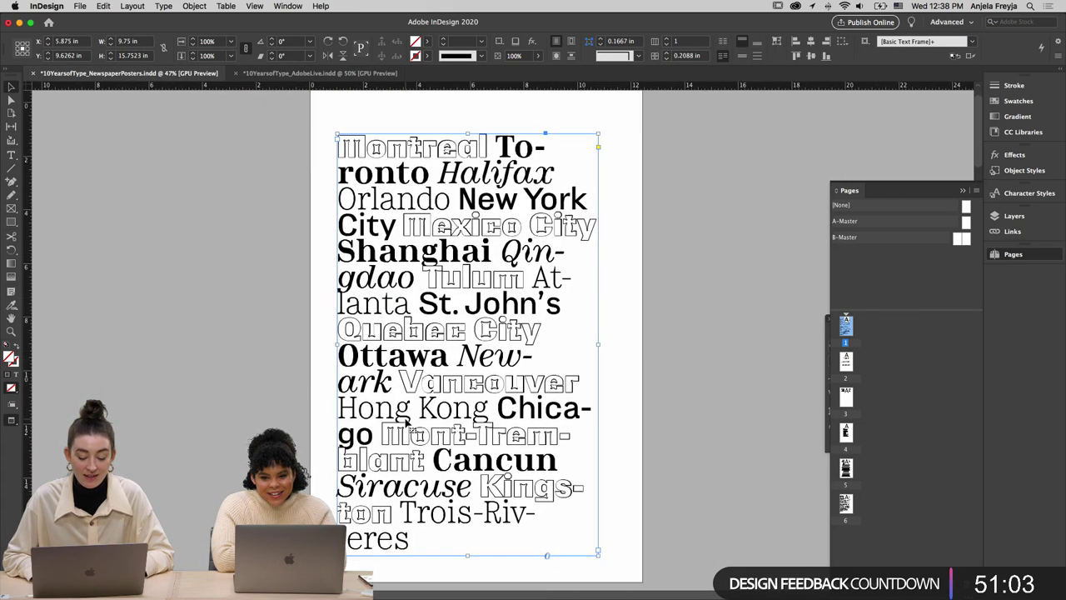
left_click(367, 75)
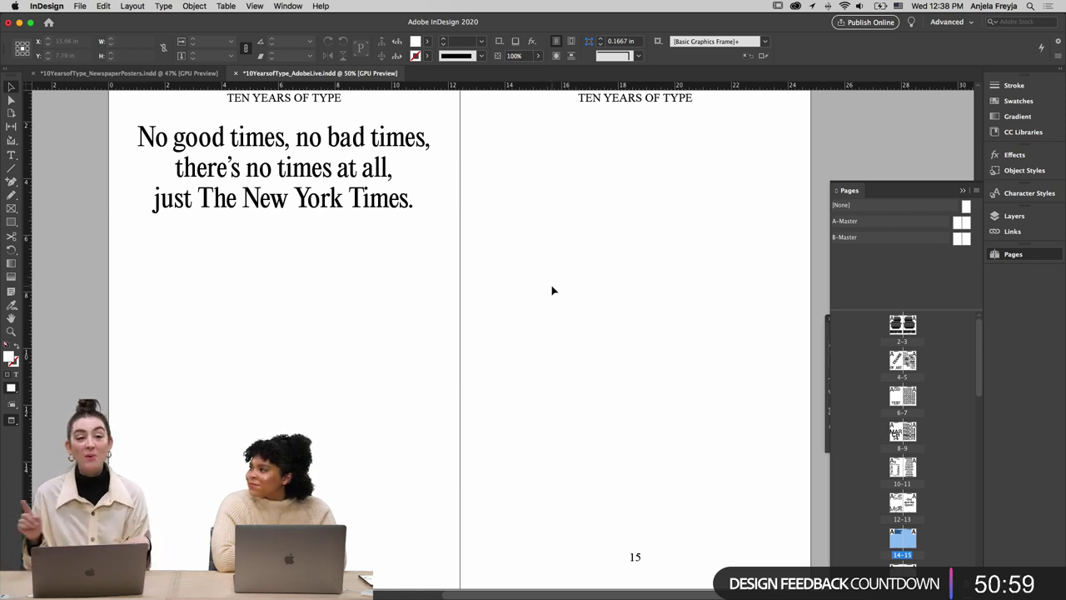
Paste the city-names frame onto page 15 and nudge it into position
key("w")
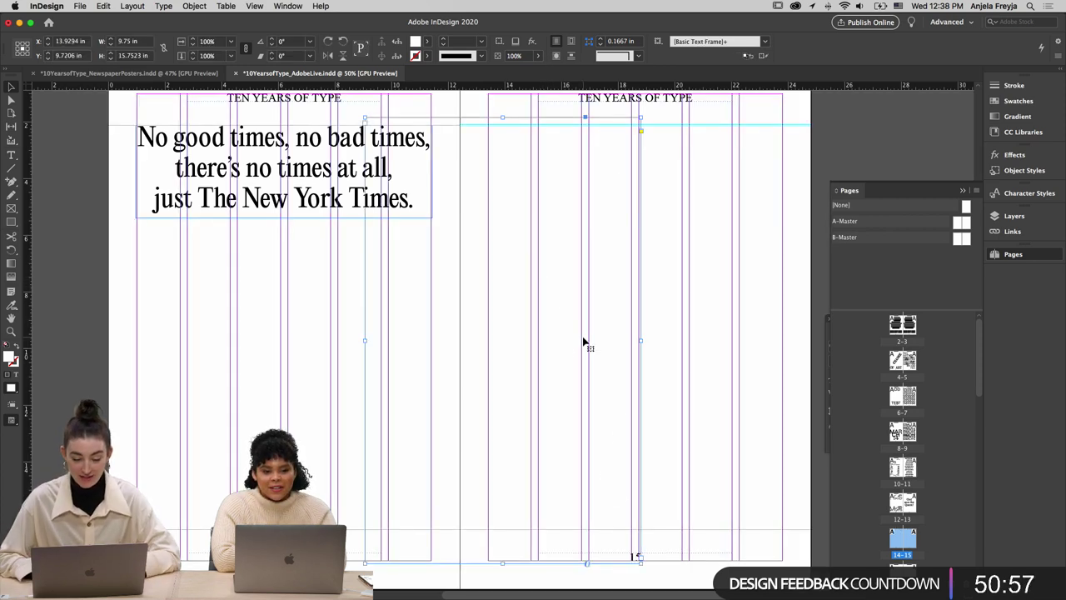
key("super+v")
left_click_drag(626, 305, 715, 309)
key("Right")
Nudge the city-names frame up and inspect the styling of Montreal, Toronto and Halifax
key("Up")
key("Up")
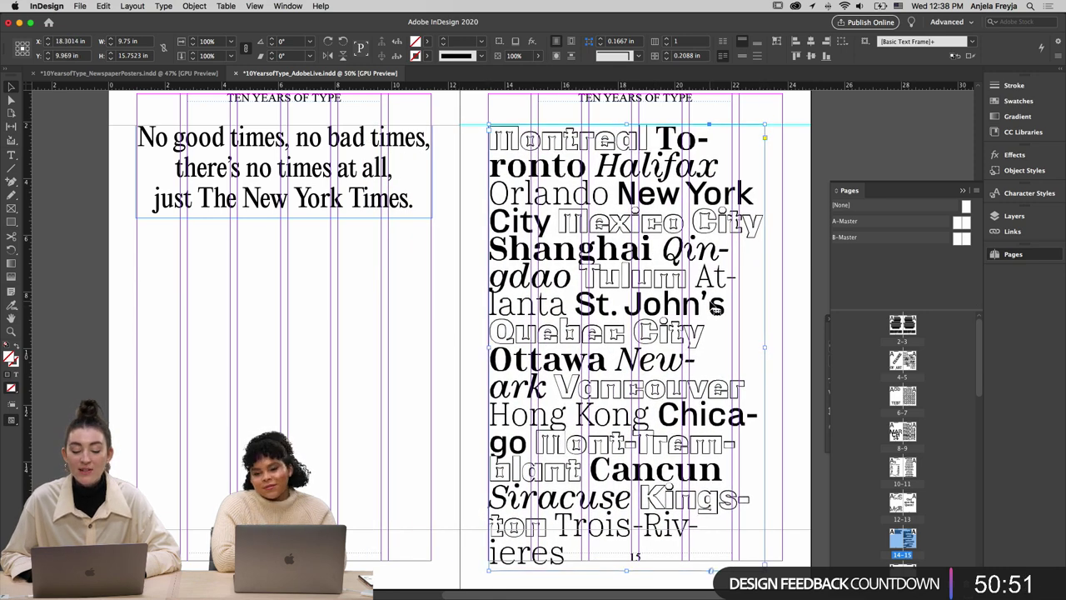
double_click(633, 138)
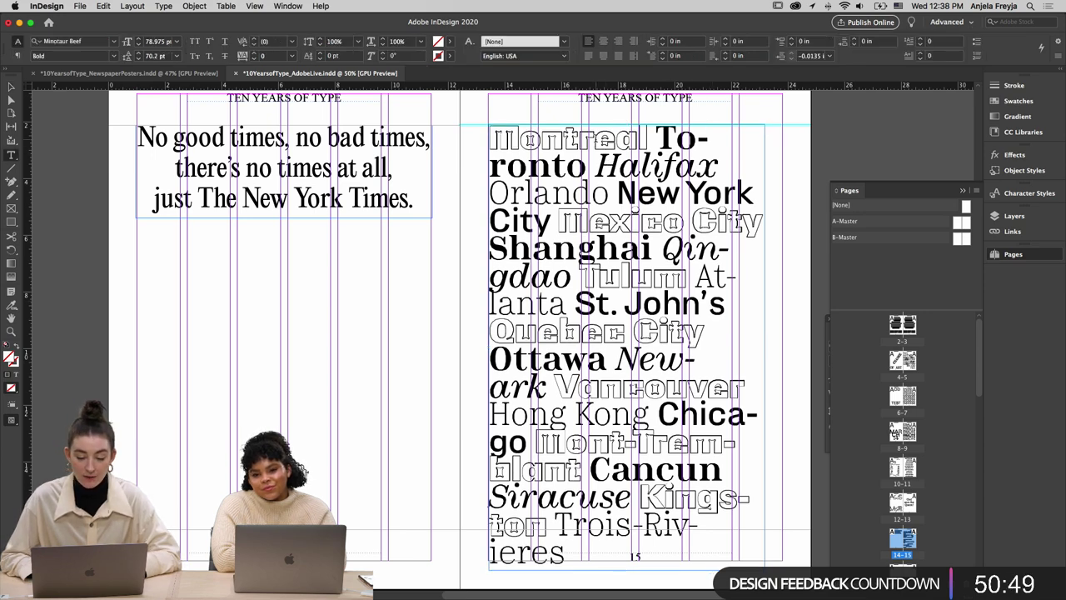
left_click_drag(639, 135, 579, 137)
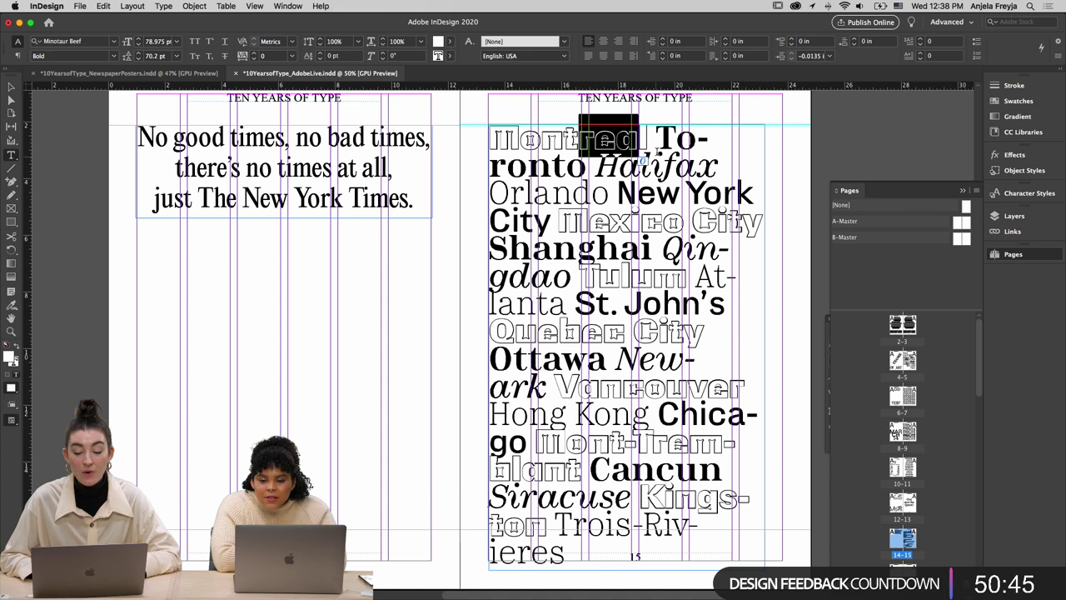
left_click_drag(656, 137, 588, 168)
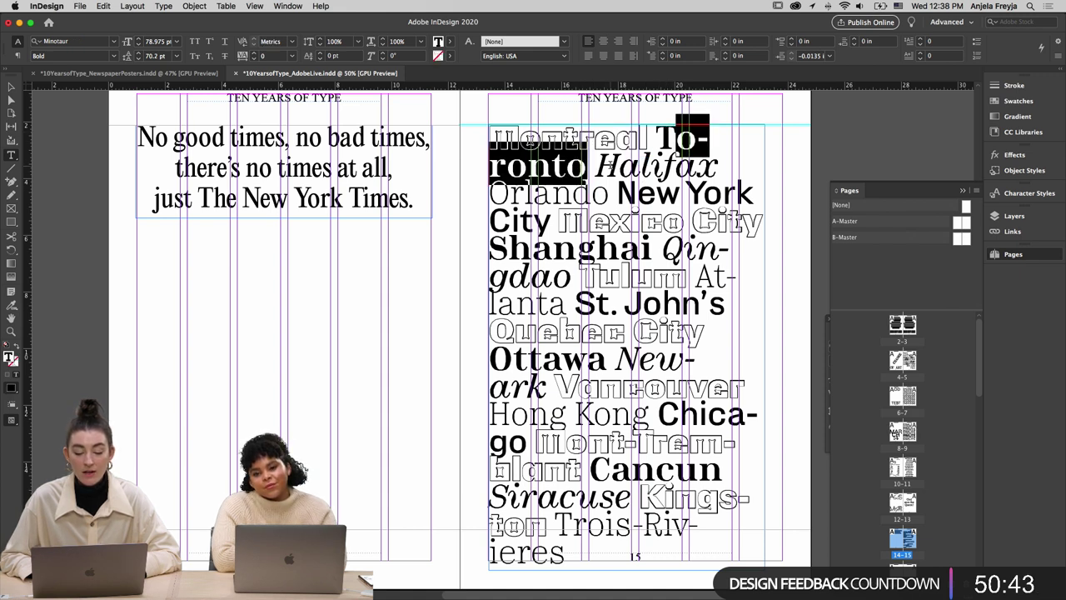
left_click(618, 167)
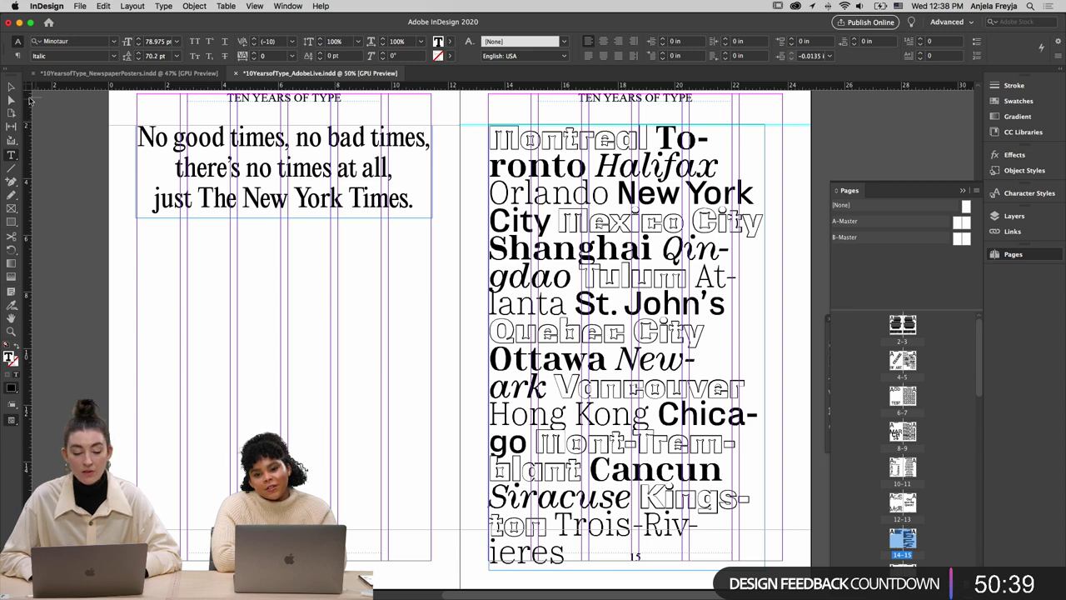
left_click(11, 86)
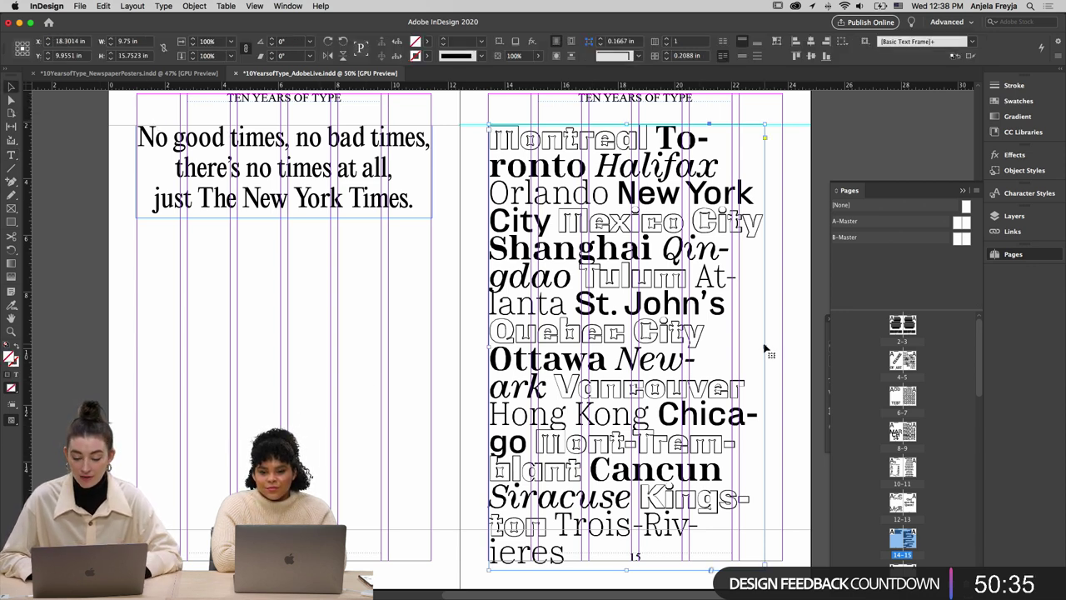
Widen the city-names frame so the names reflow, and shorten its bottom to fit
left_click_drag(765, 346, 783, 347)
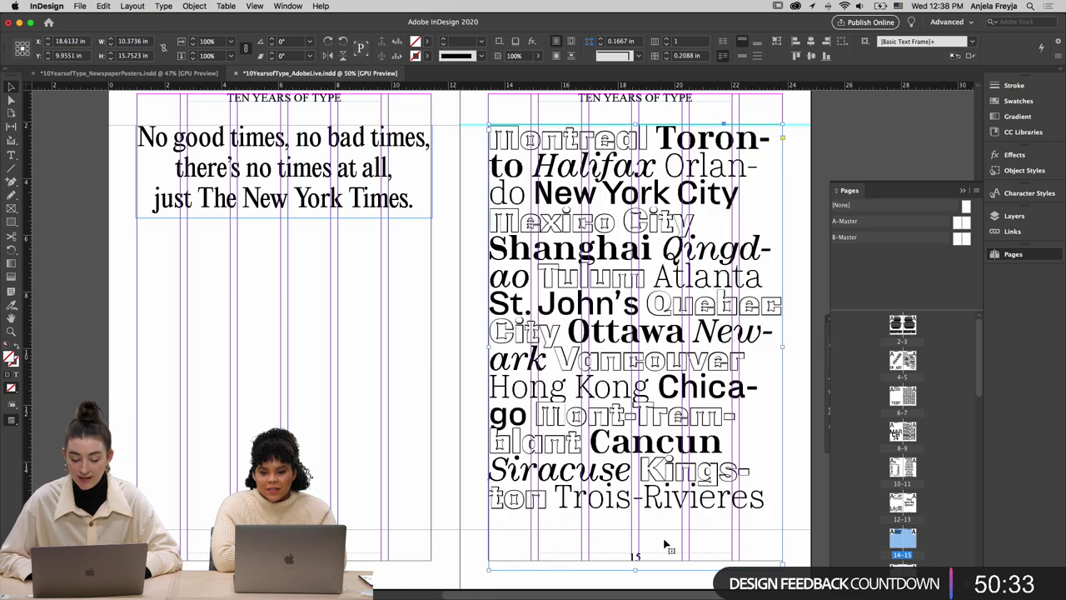
left_click(454, 467)
left_click(643, 471)
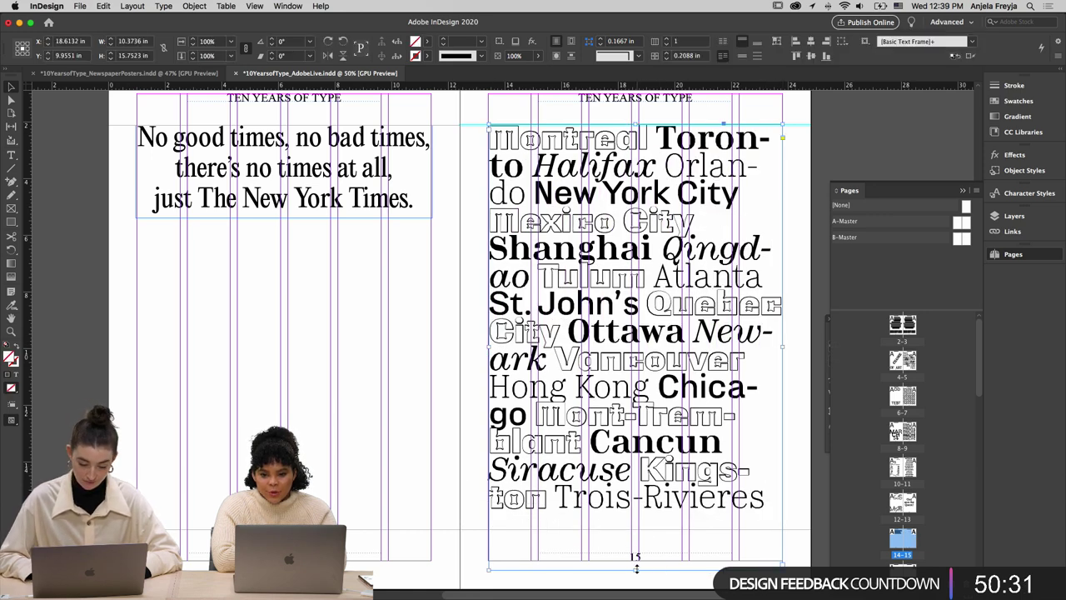
left_click_drag(638, 570, 639, 530)
Select all the city-names text and raise its leading to 74 pt
double_click(640, 517)
key("super+a")
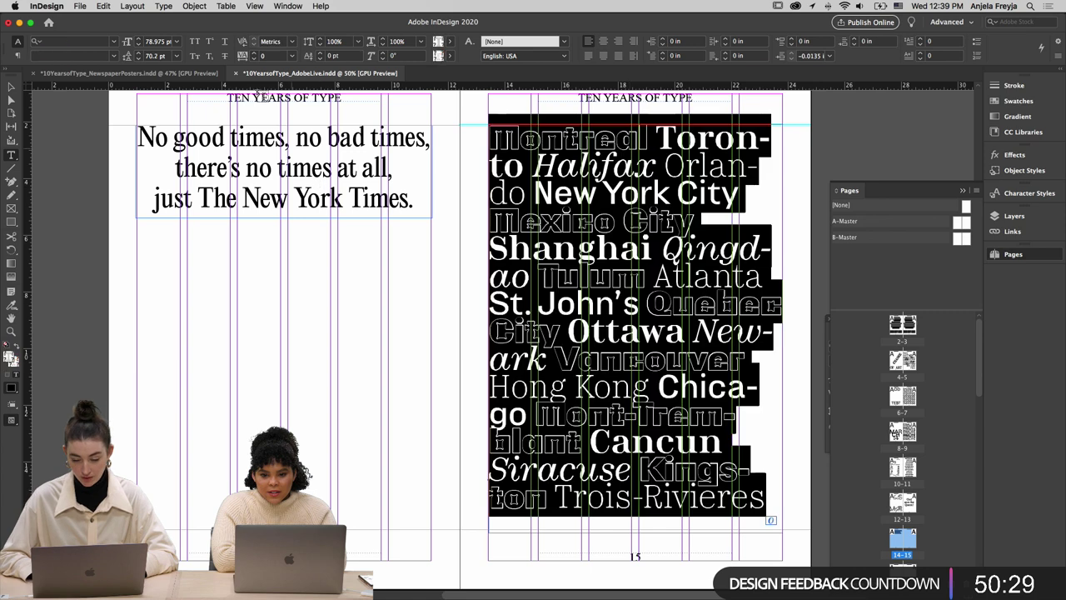
left_click(139, 54)
left_click(139, 53)
left_click(139, 54)
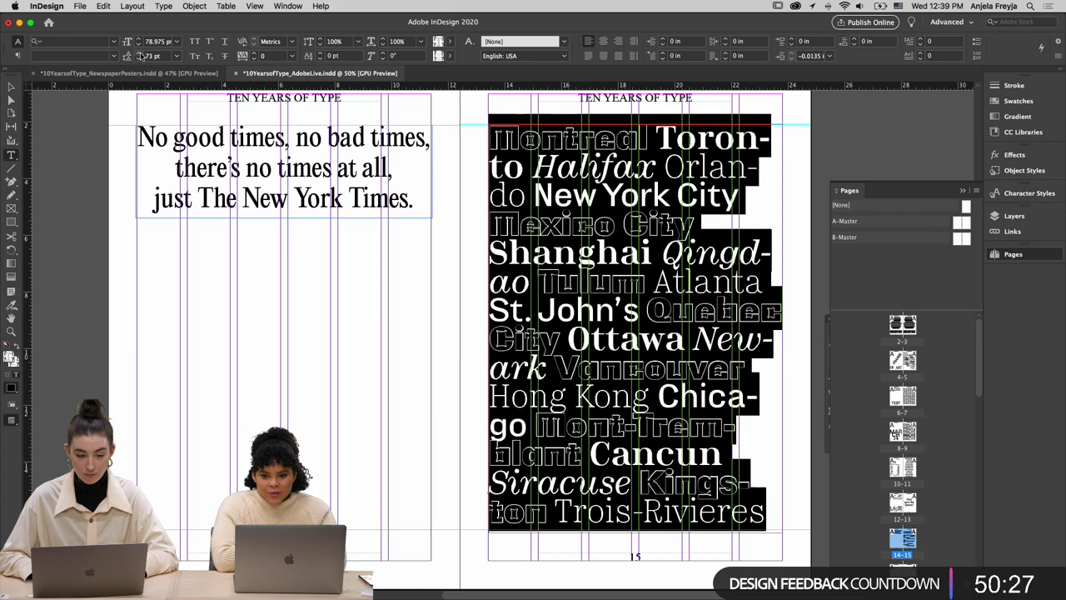
left_click(139, 53)
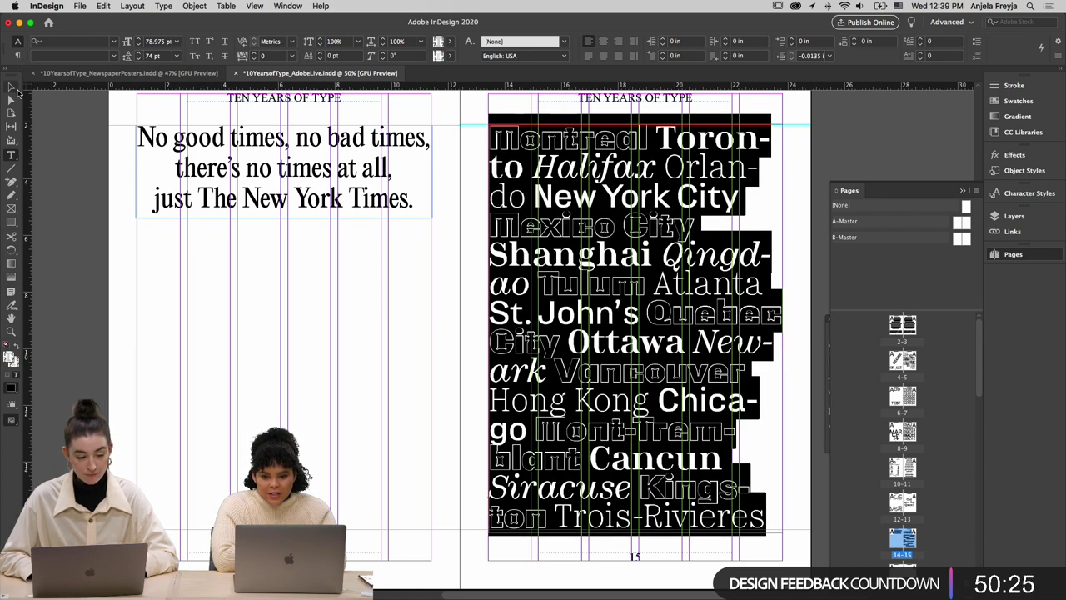
left_click(11, 87)
left_click(63, 138)
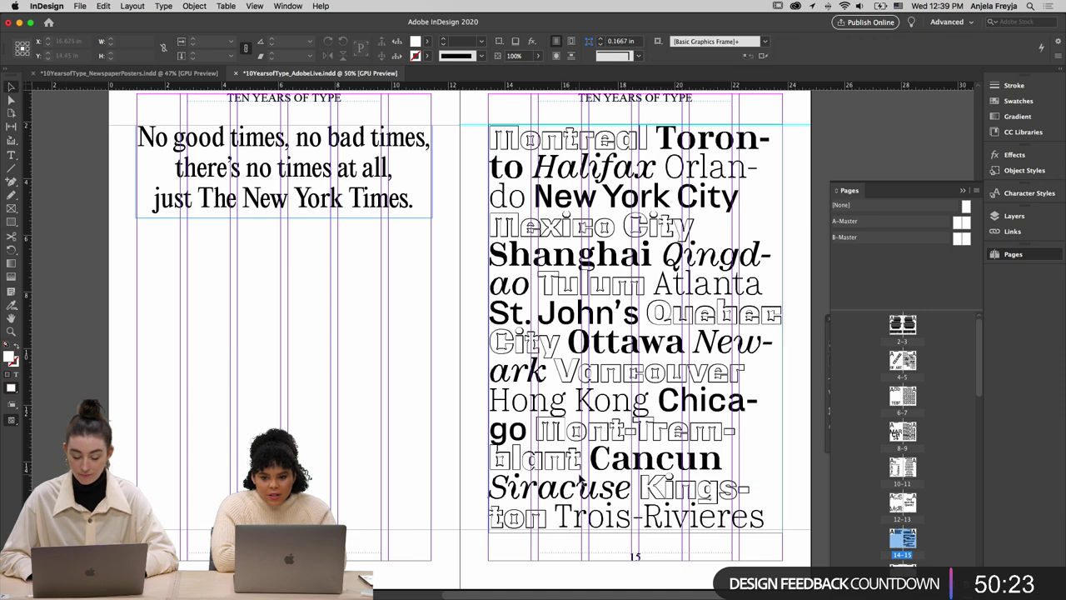
Preview the city-names spread and zoom out to view whole spreads
key("w")
scroll(454, 498, "up", 1)
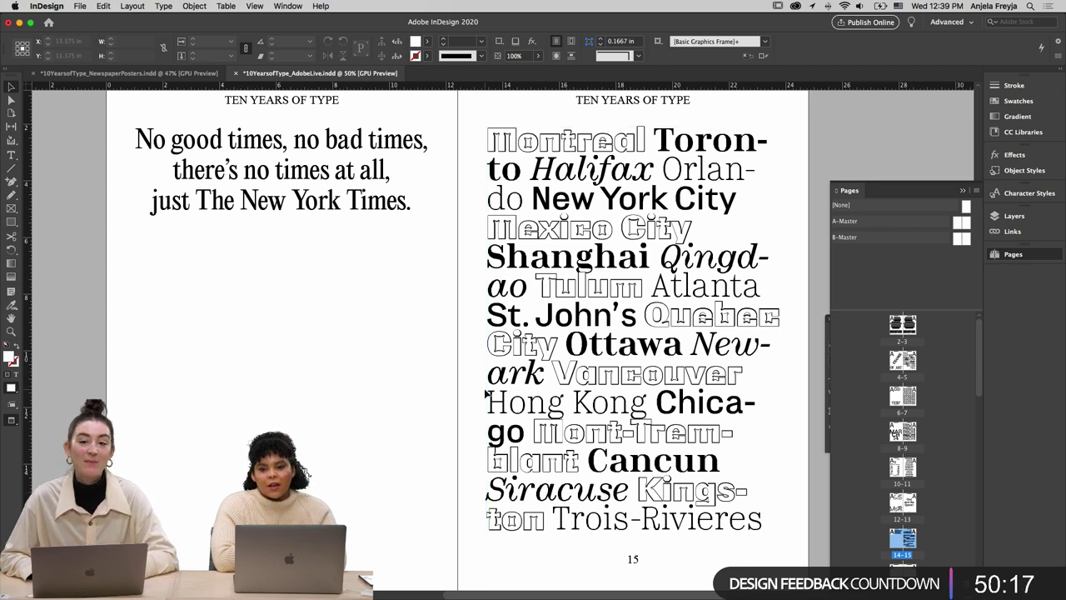
scroll(492, 398, "down", 2)
scroll(484, 393, "down", 5)
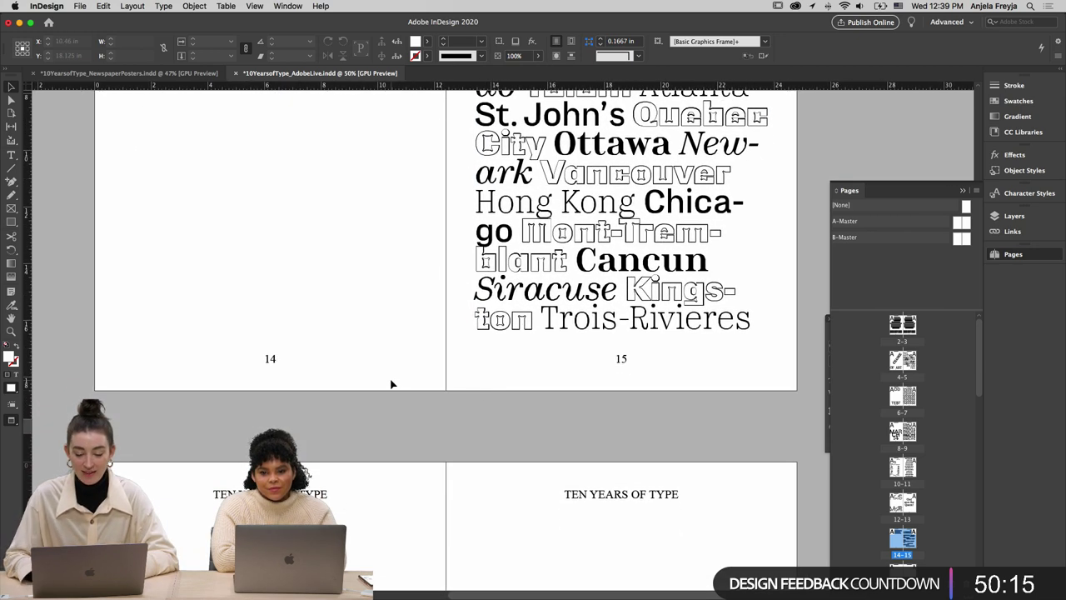
key("super+minus")
scroll(391, 384, "down", 2)
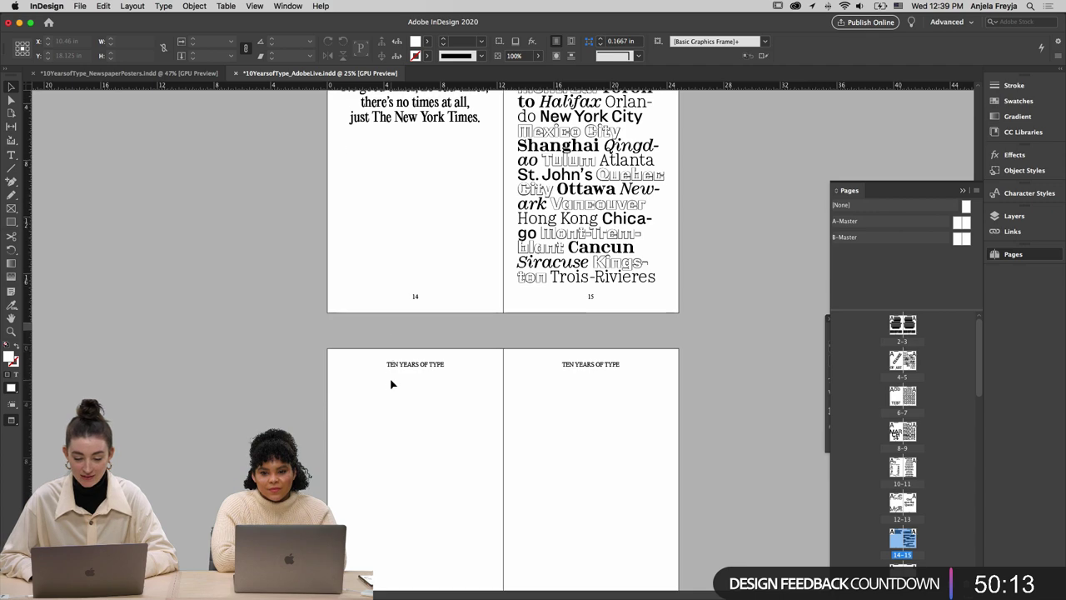
scroll(392, 384, "up", 5)
Check poster page 6 in NewspaperPosters, then return to spread 16–17 with guides showing
left_click(190, 74)
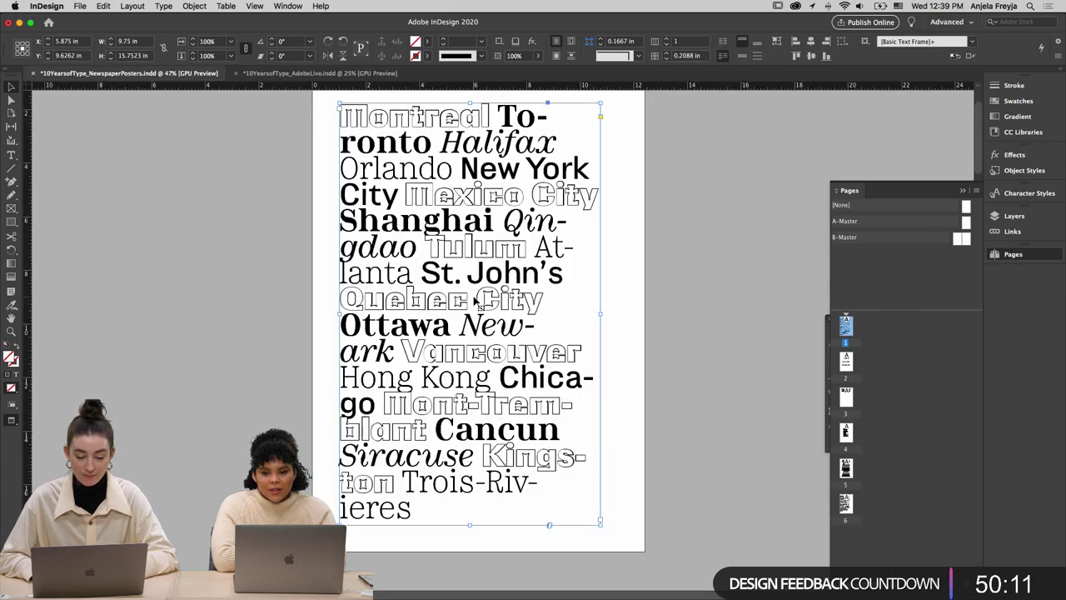
double_click(845, 502)
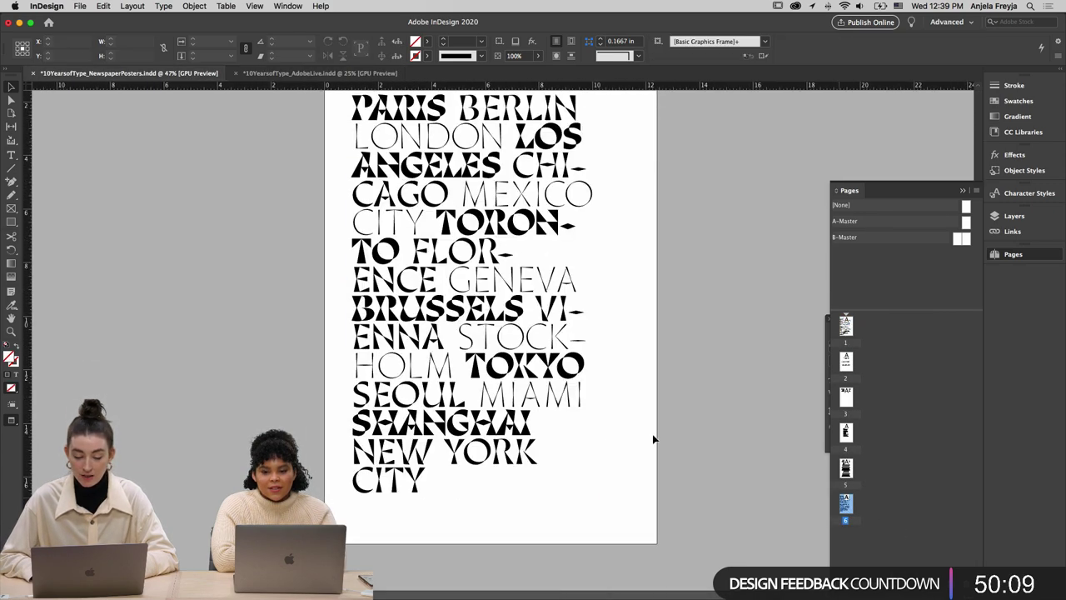
left_click(265, 73)
scroll(302, 330, "down", 5)
scroll(302, 330, "up", 2)
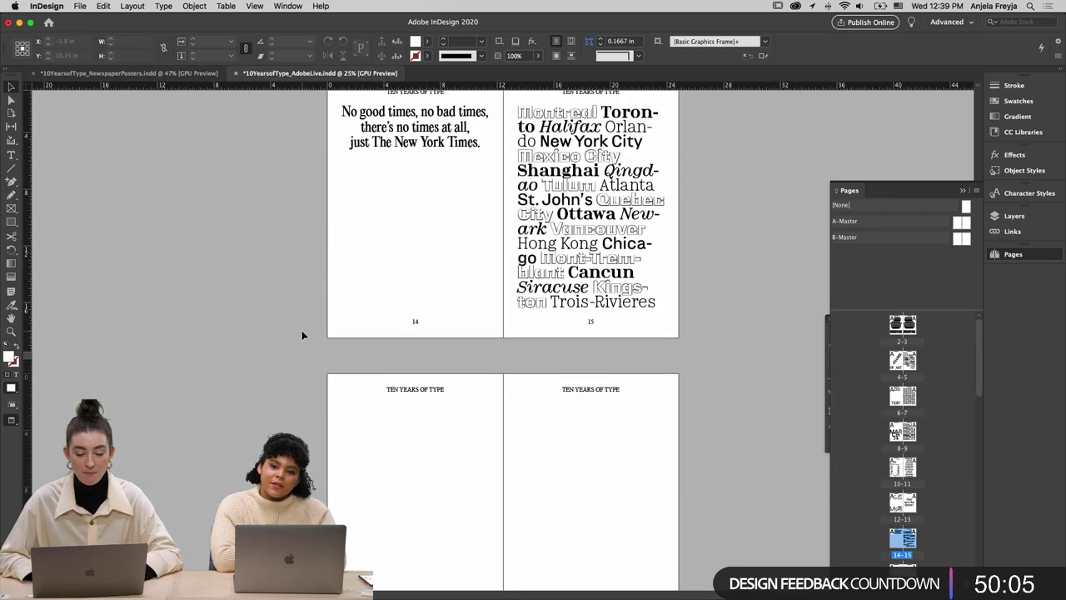
key("w")
scroll(301, 330, "down", 3)
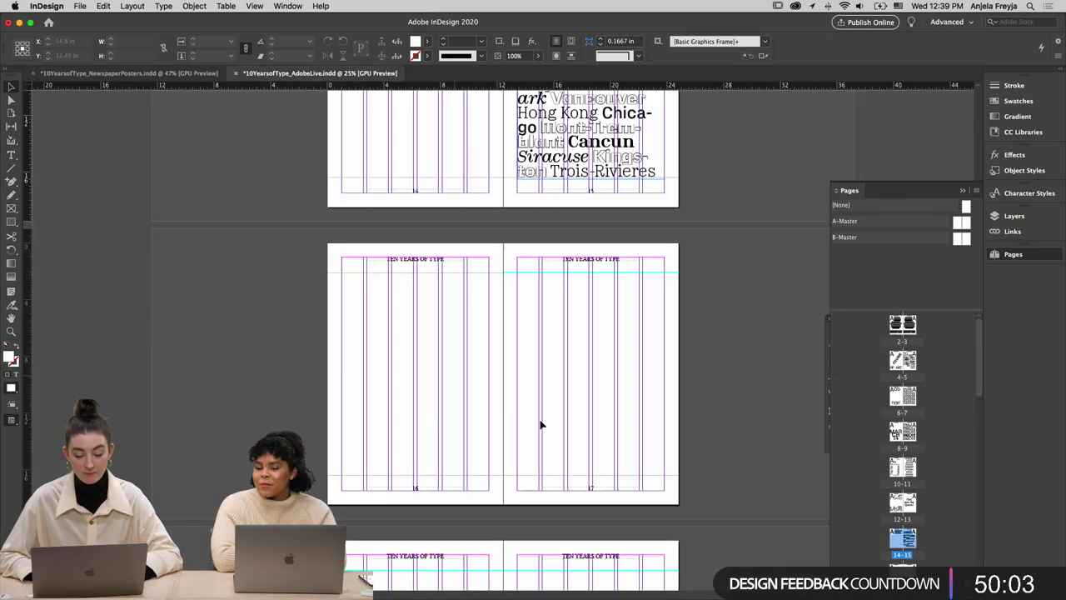
Move the PARIS BERLIN frame onto page 17 and shorten it from the bottom
left_click(525, 373)
left_click_drag(524, 372, 605, 382)
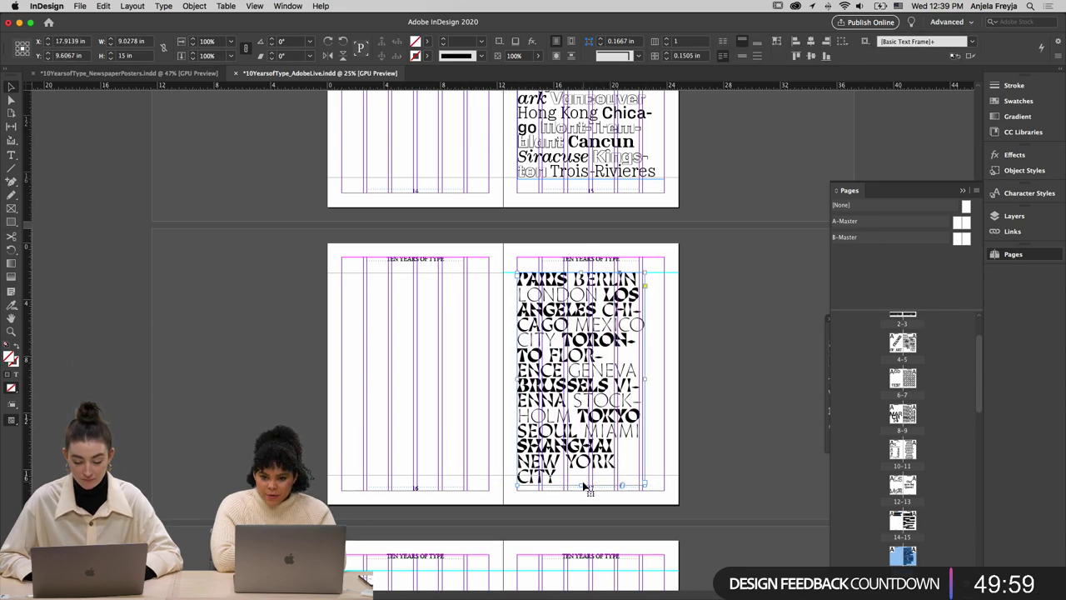
left_click_drag(582, 484, 583, 473)
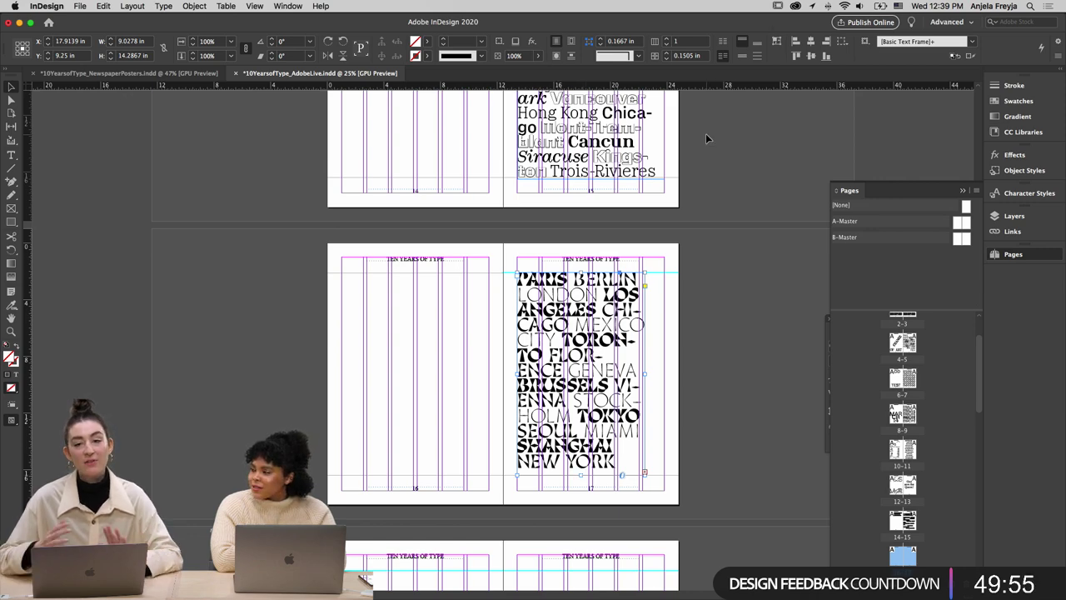
Widen the PARIS BERLIN frame to 10.4 in and move the Montreal city list onto page 16
scroll(706, 133, "up", 2)
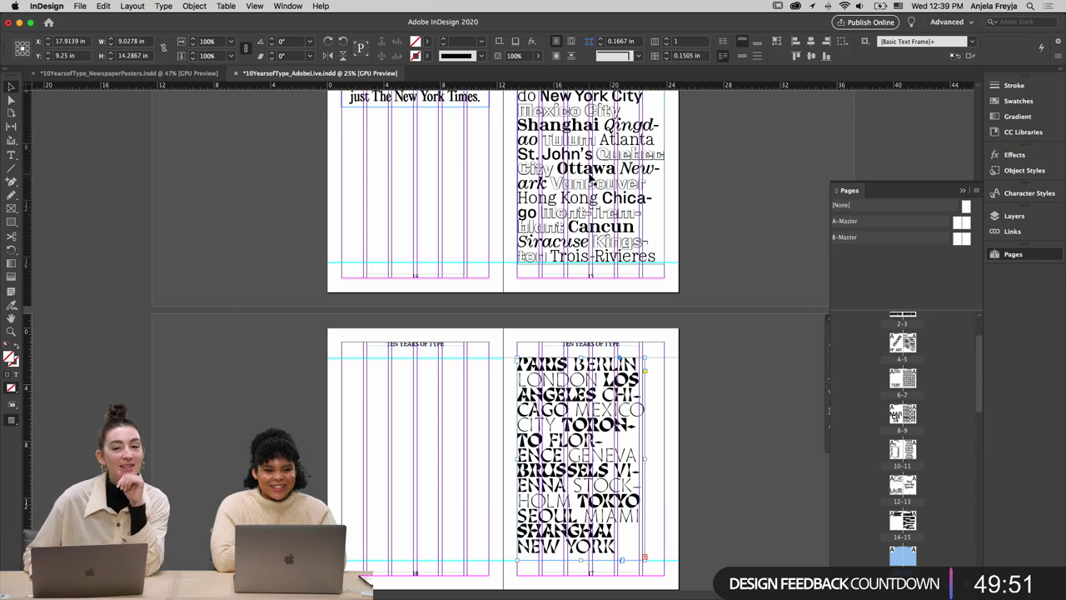
left_click(590, 179)
scroll(625, 333, "down", 2)
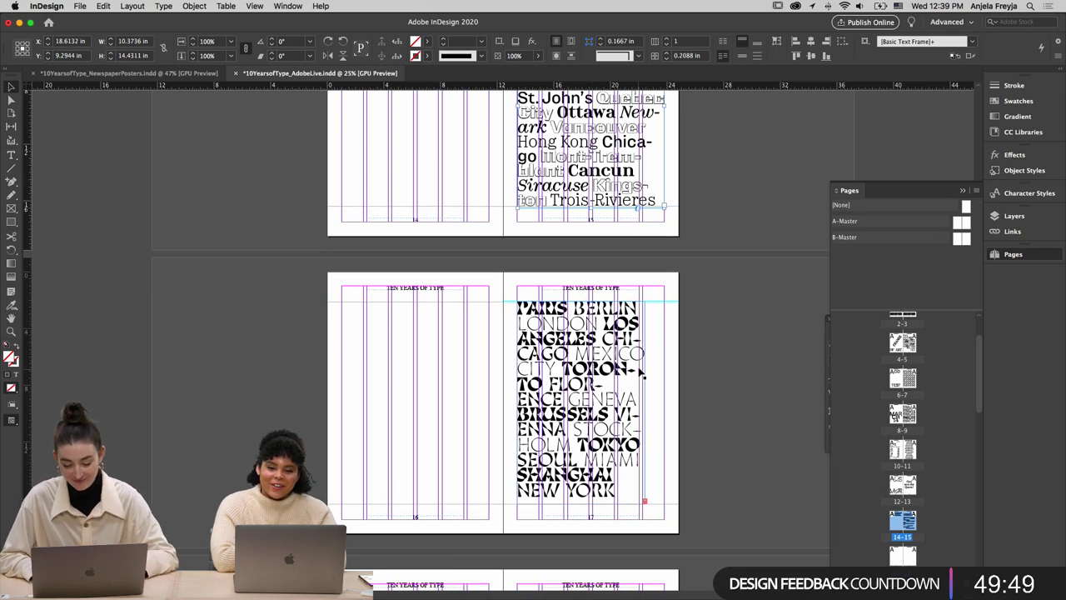
left_click(620, 398)
mouse_move(644, 402)
left_mouse_down()
mouse_move(683, 400)
mouse_move(664, 403)
left_mouse_up()
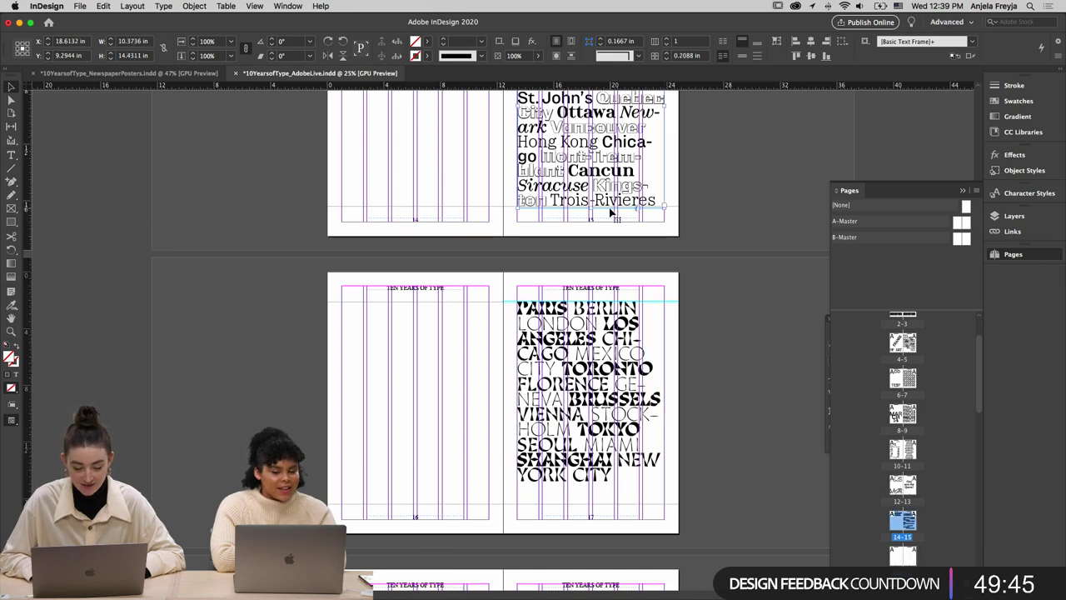
left_click_drag(613, 132, 439, 426)
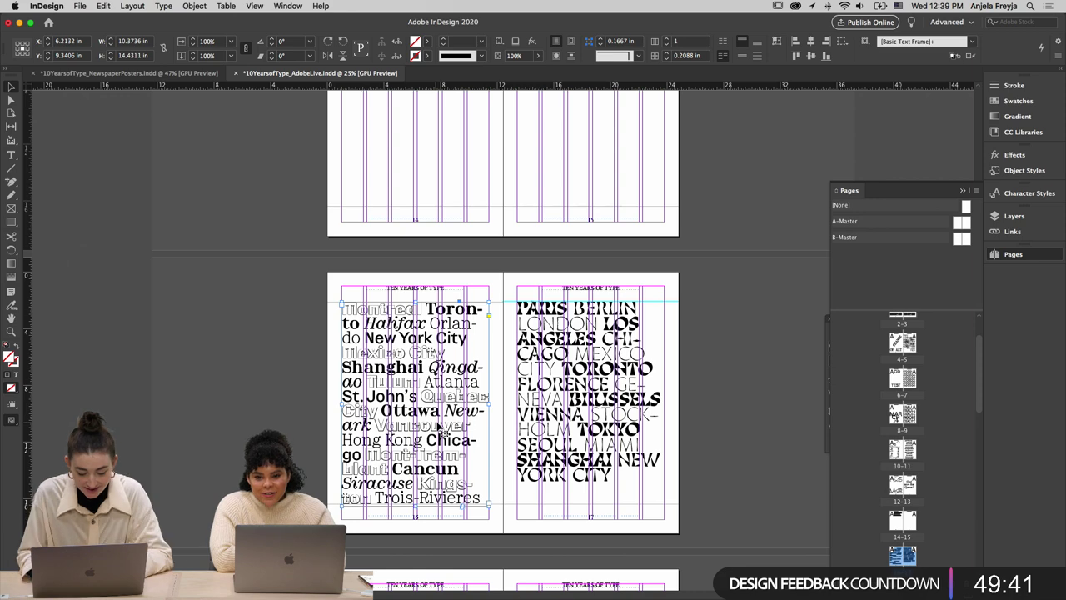
Zoom in on the page 16 city list and lengthen its frame at the bottom
key("super+equal")
key("t")
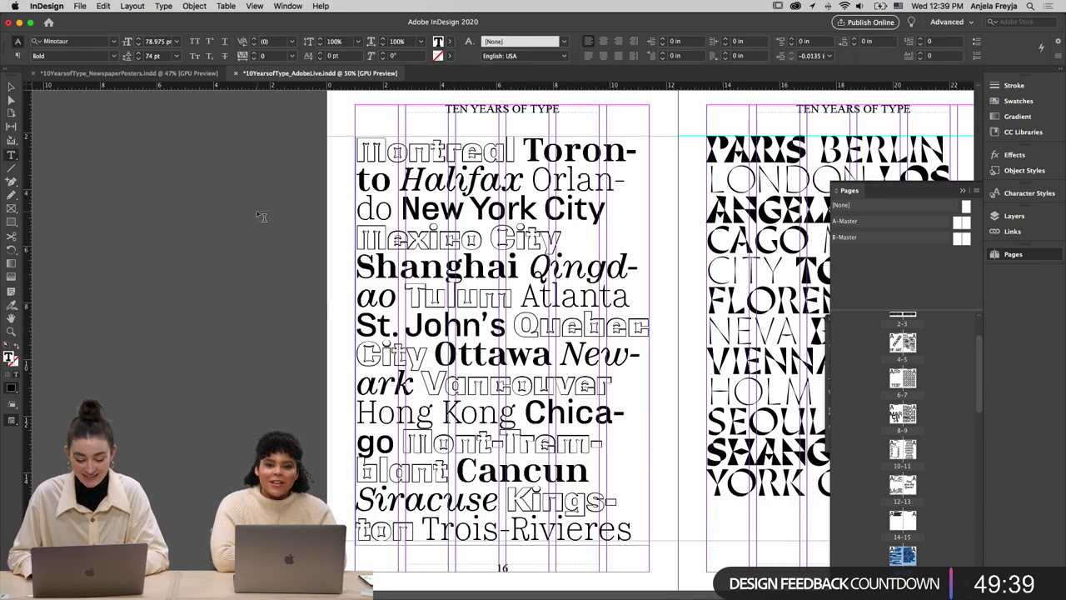
key("v")
scroll(538, 415, "down", 4)
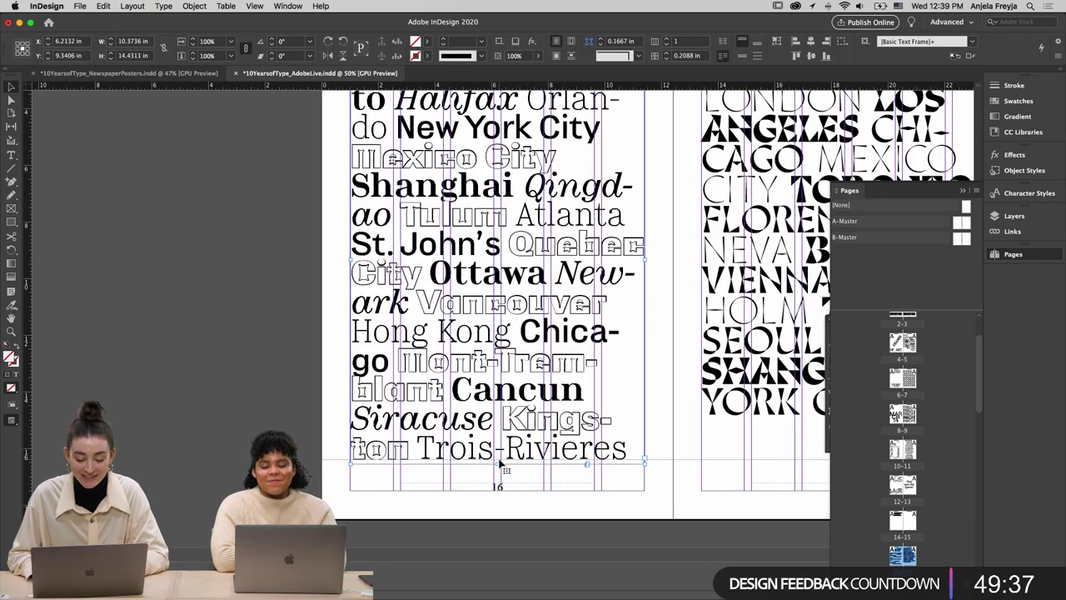
left_click_drag(497, 469, 498, 499)
Add San Francisco as a new last line after Trois-Rivieres
double_click(624, 450)
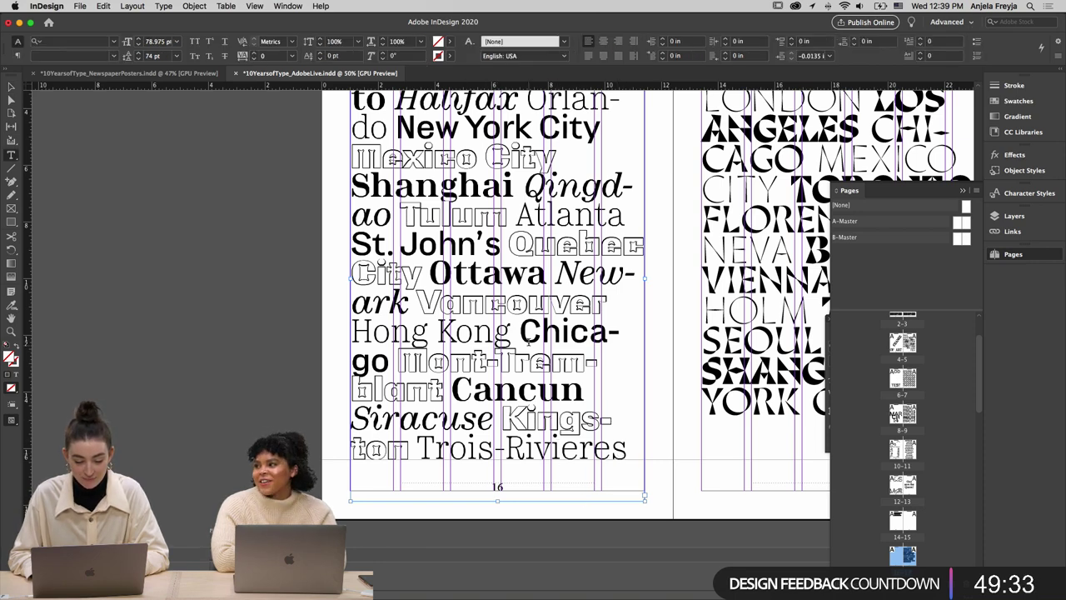
left_click_drag(525, 337, 393, 367)
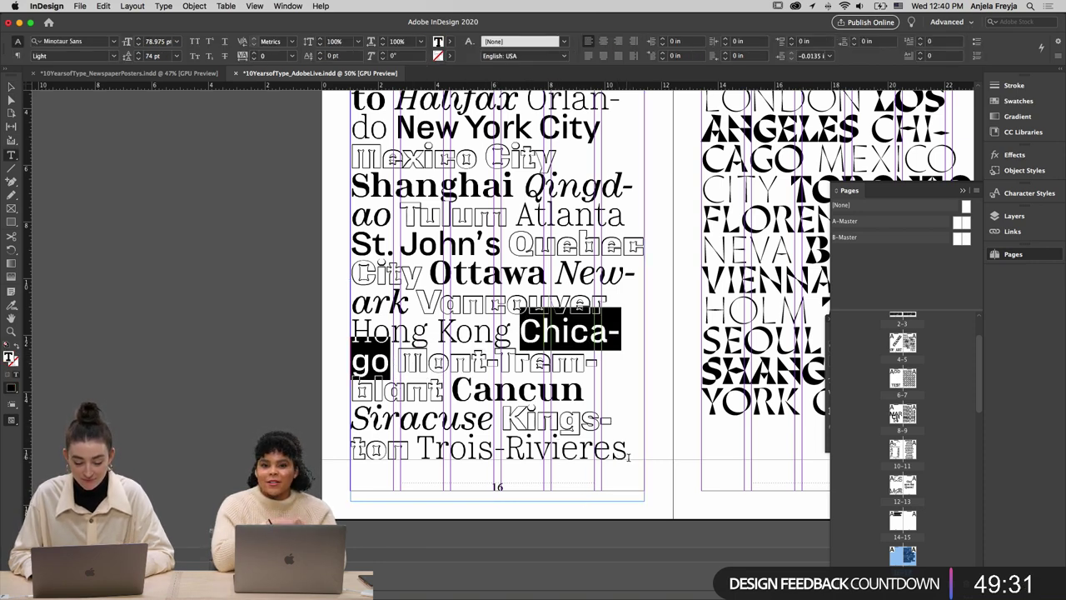
left_click(629, 456)
key("Return")
type("Chicago")
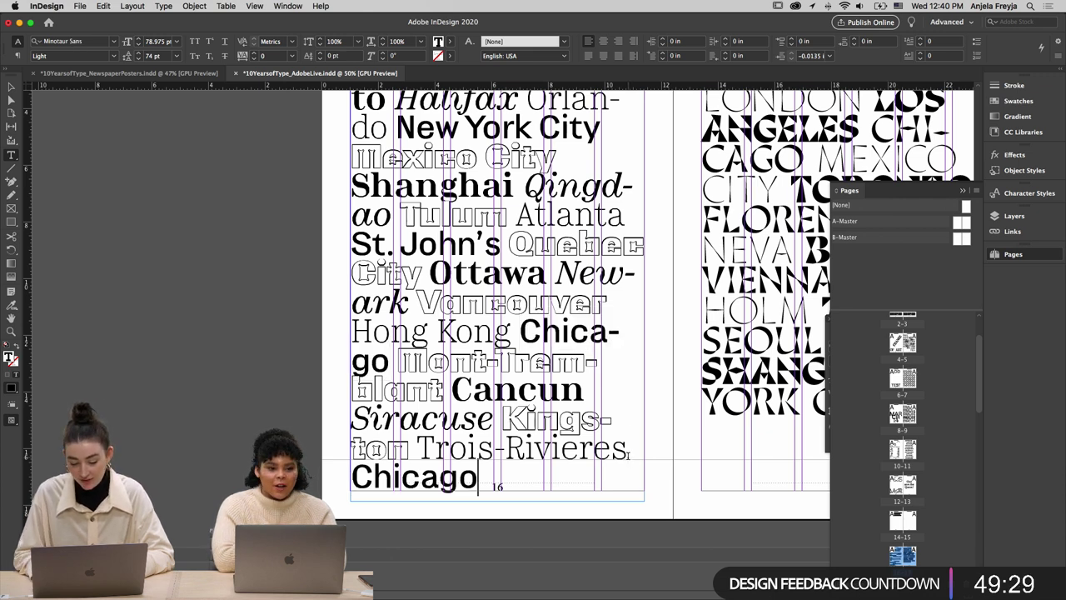
key("shift+Left")
key("shift+Left")
key("shift+Left")
key("shift+Left")
key("shift+Left")
key("shift+Left")
key("shift+Left")
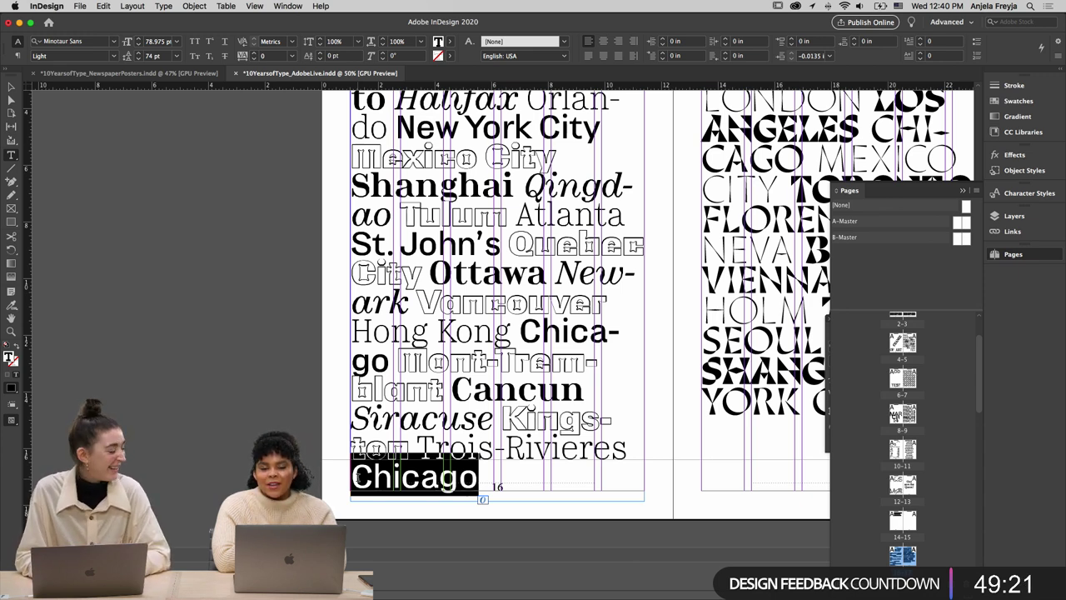
type("San Francisco")
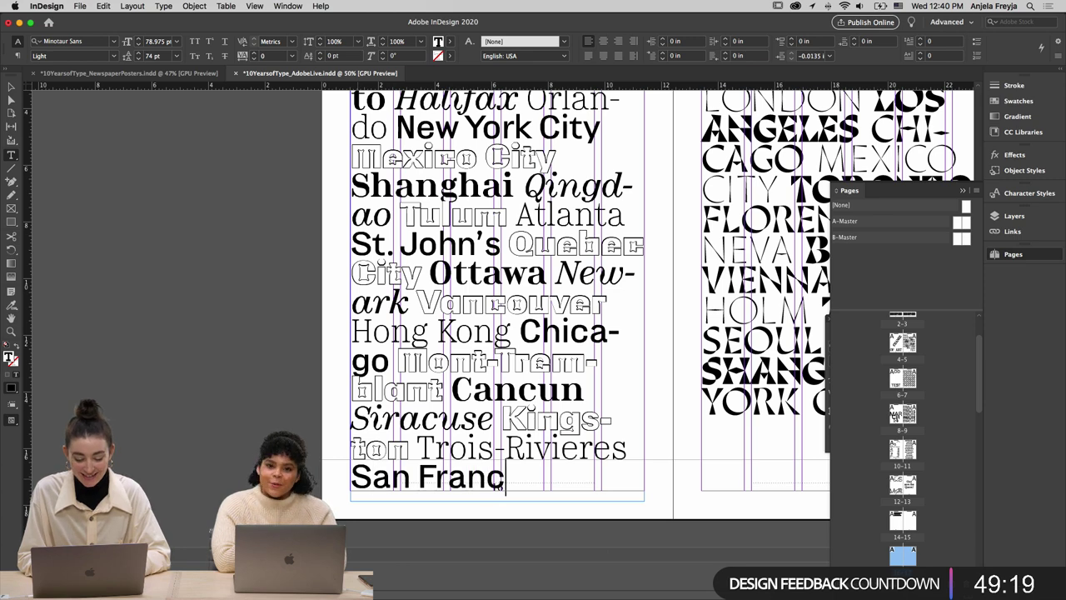
Select all the city-list text and reduce its font size to 73 pt
left_click(11, 87)
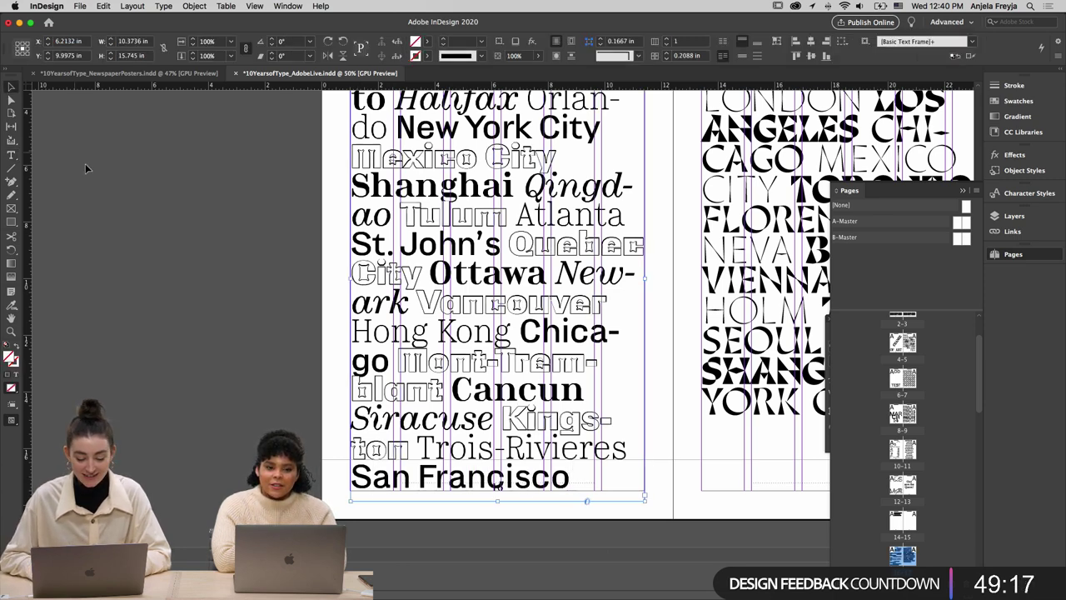
left_click(86, 167)
left_click(388, 278)
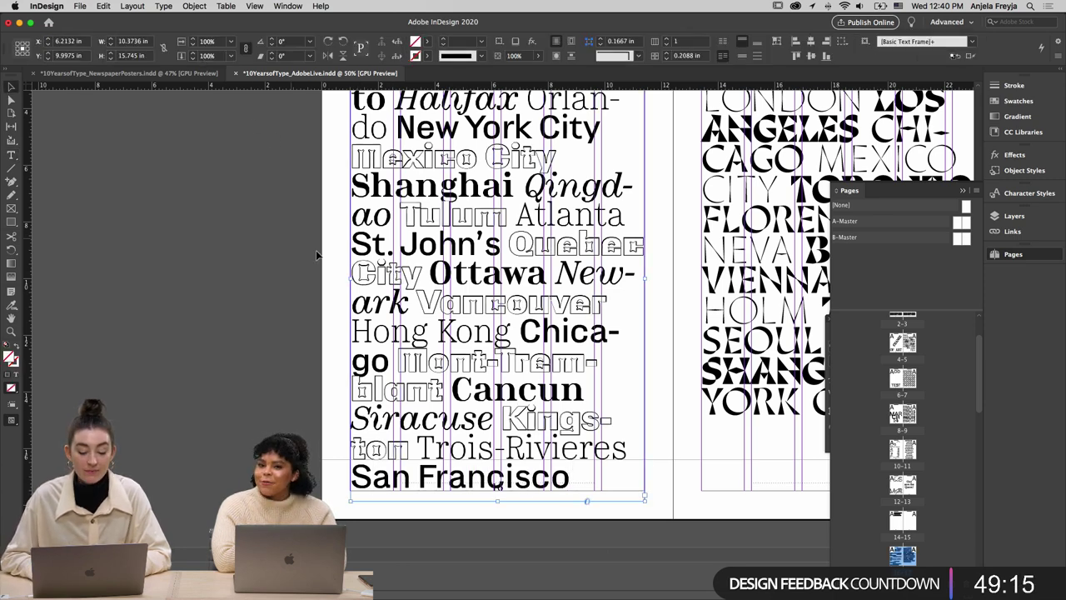
double_click(446, 433)
key("super+a")
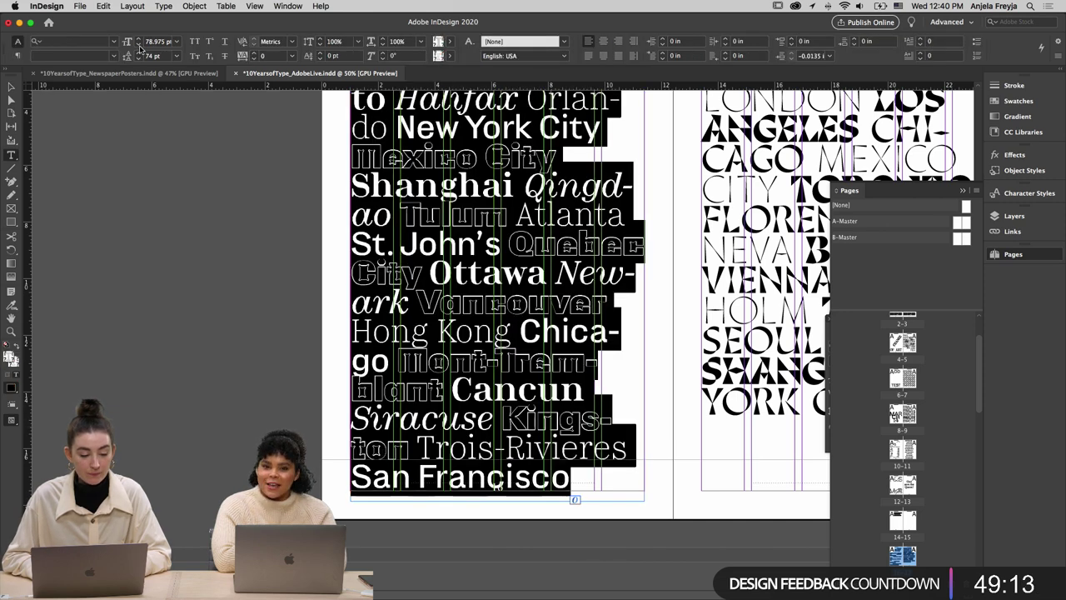
left_click(138, 45)
left_click(138, 45)
left_click(138, 45)
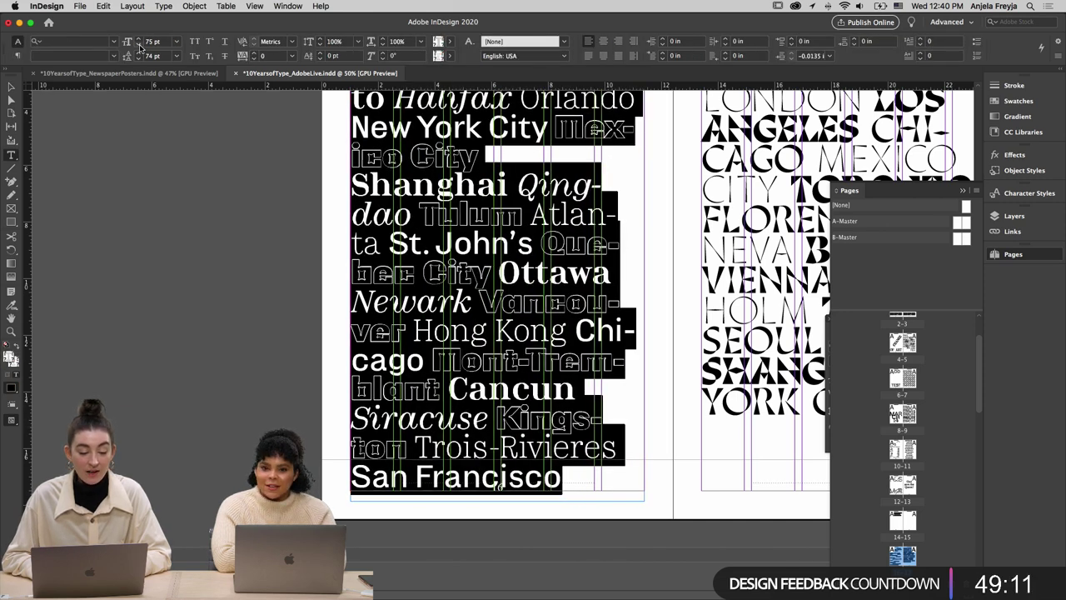
left_click(138, 45)
left_click(138, 45)
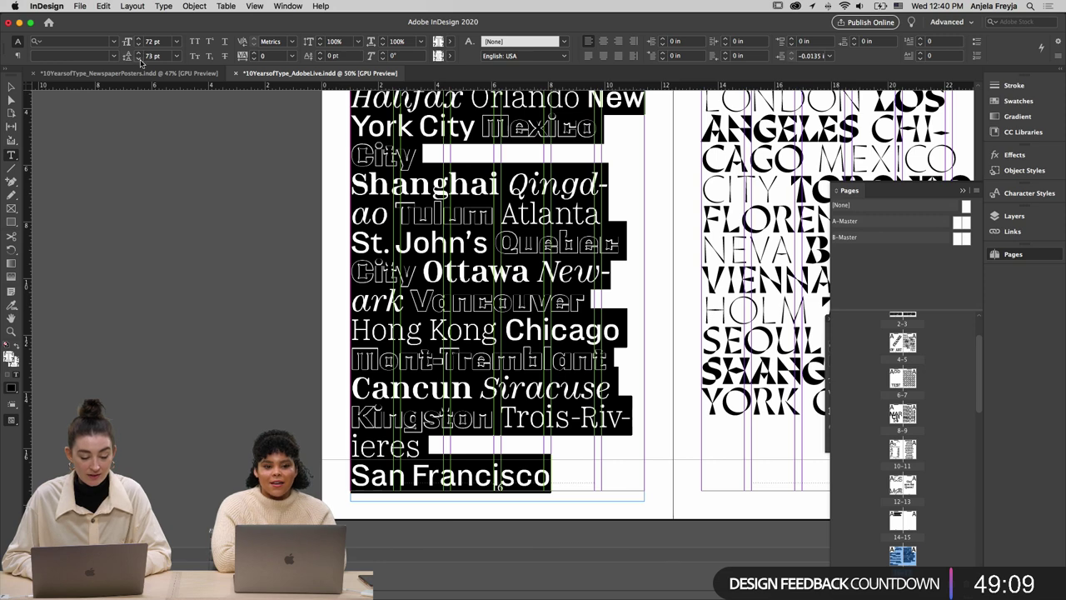
Tighten the leading to 71 pt and pull San Francisco up onto the previous line
left_click(138, 59)
left_click(139, 60)
left_click(351, 462)
key("BackSpace")
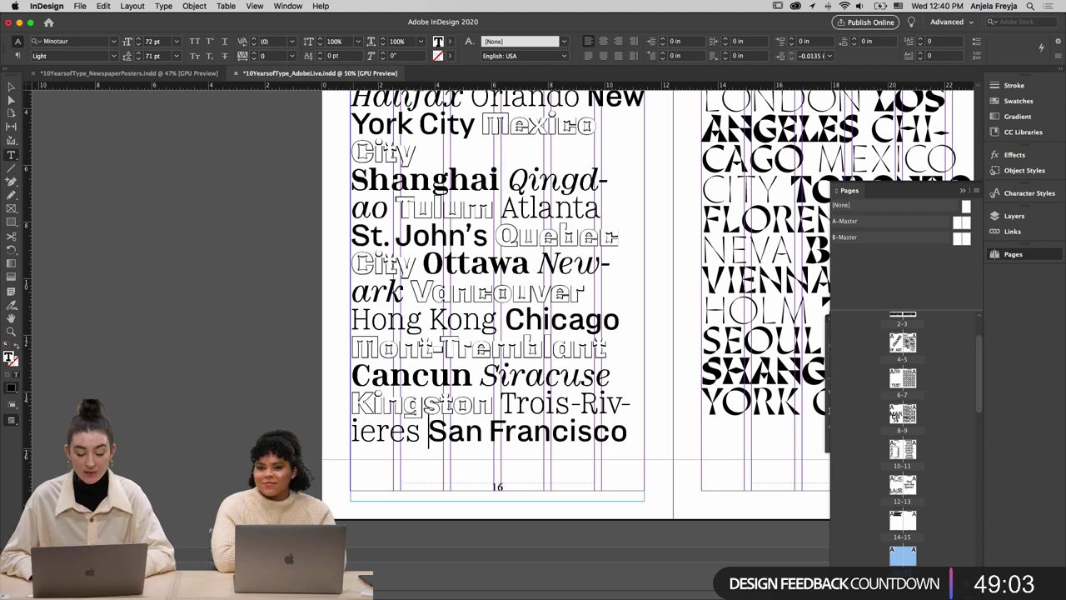
Set the whole list to 75 pt type, loosen its leading, and deselect the frame
key("super+a")
left_click(138, 39)
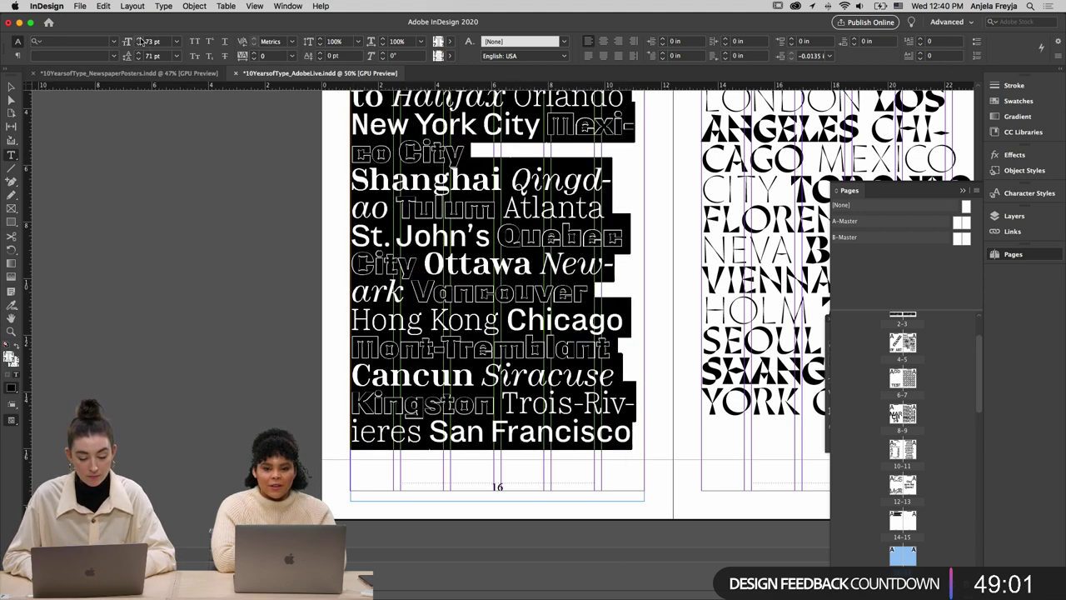
left_click(138, 38)
left_click(138, 38)
left_click(139, 38)
left_click(139, 38)
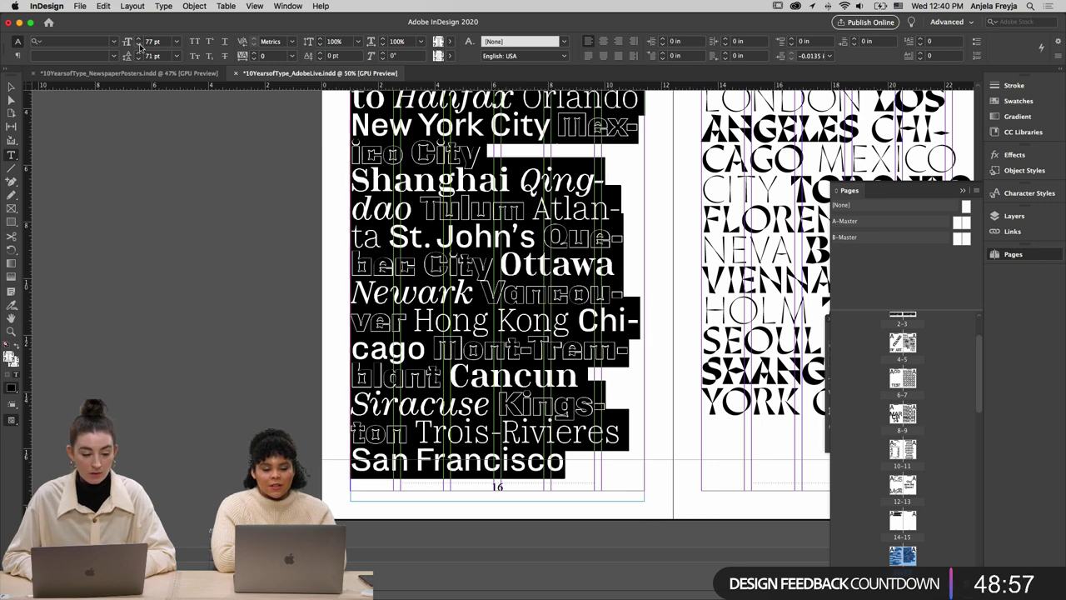
left_click(138, 44)
left_click(139, 44)
left_click(139, 53)
left_click(139, 53)
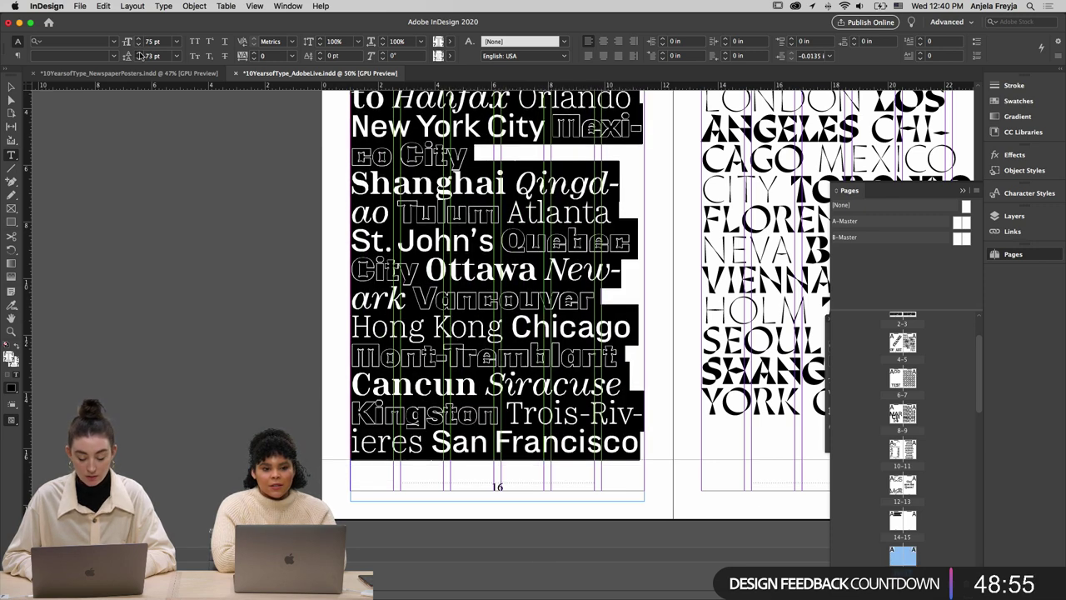
left_click(139, 53)
key("Escape")
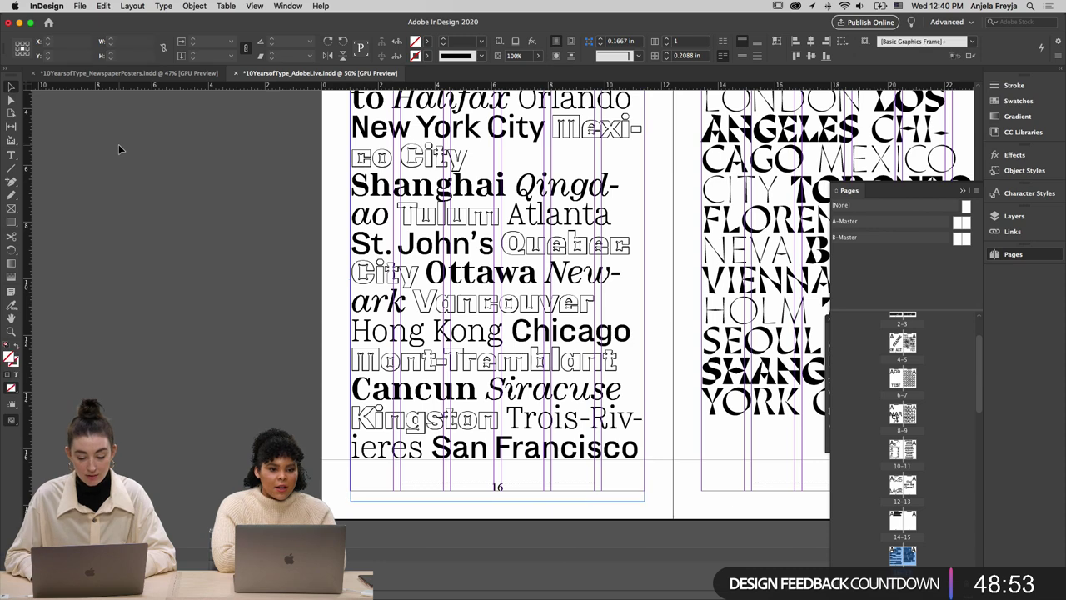
left_click(119, 150)
Preview the spreads zoomed out, scroll up to spread 4–5, then switch to Illustrator
key("w")
key("super+minus")
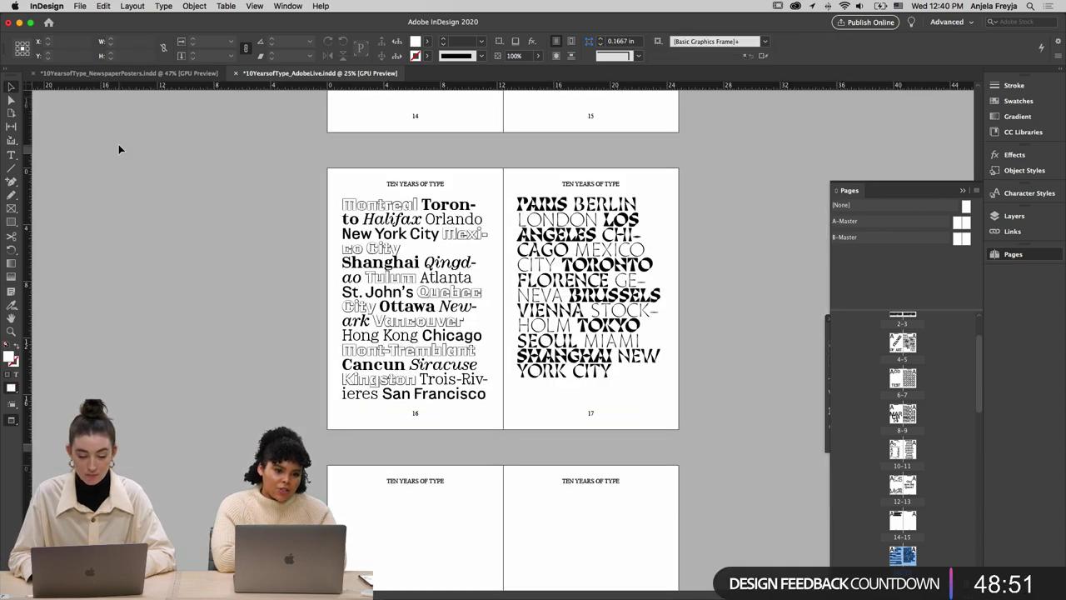
left_click(520, 271)
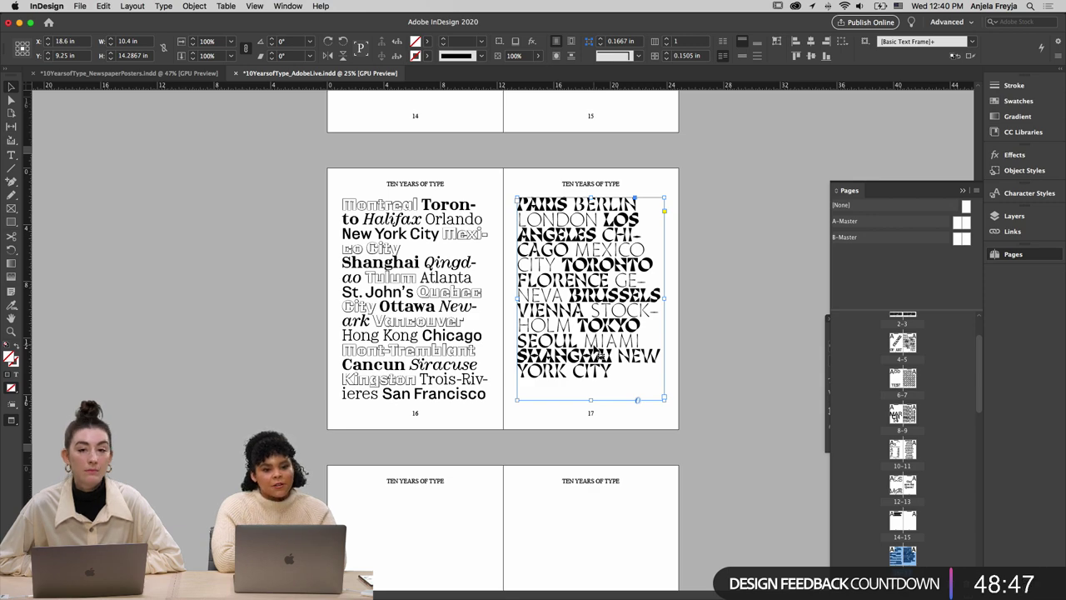
scroll(600, 354, "up", 12)
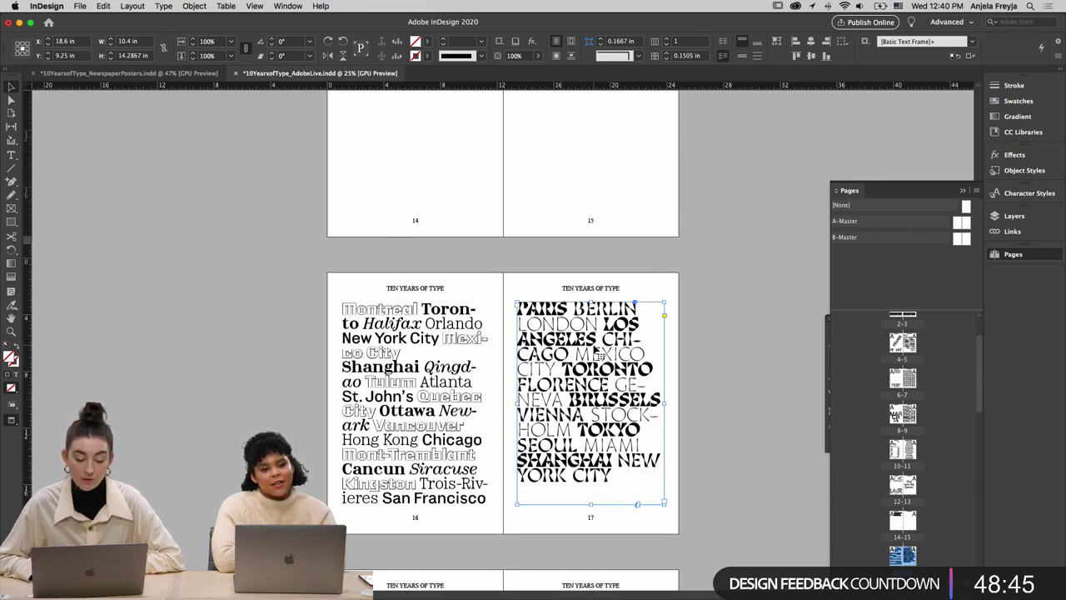
scroll(595, 351, "up", 15)
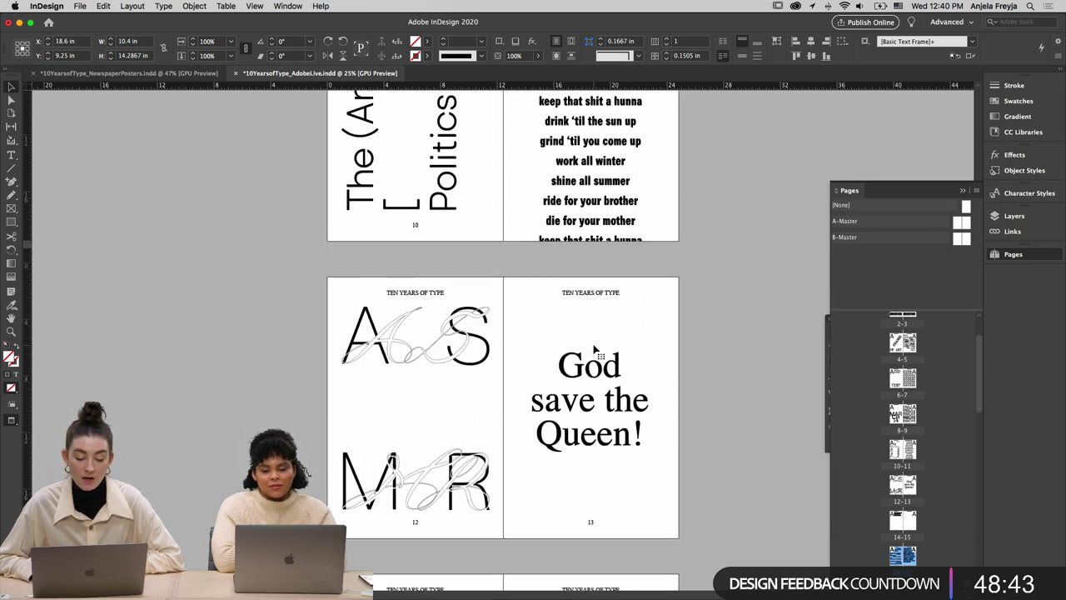
scroll(596, 350, "up", 5)
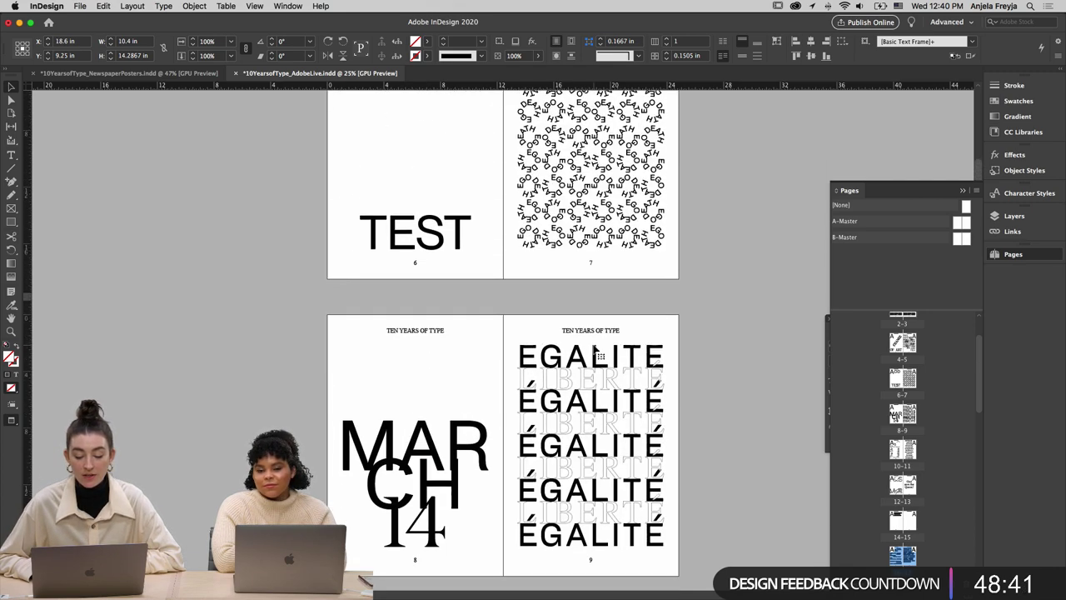
scroll(596, 350, "up", 9)
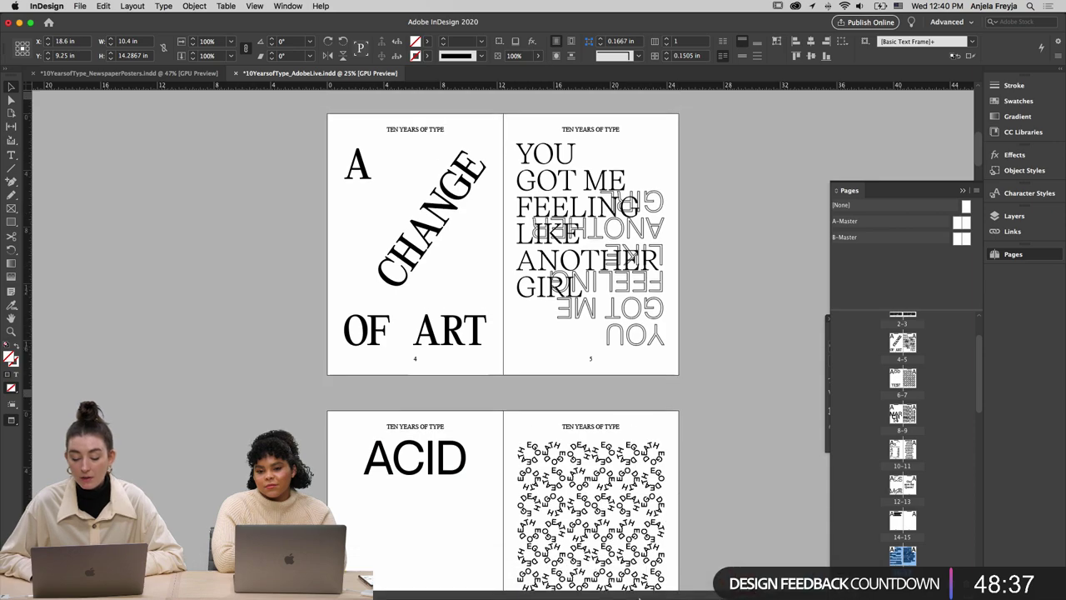
left_click(603, 588)
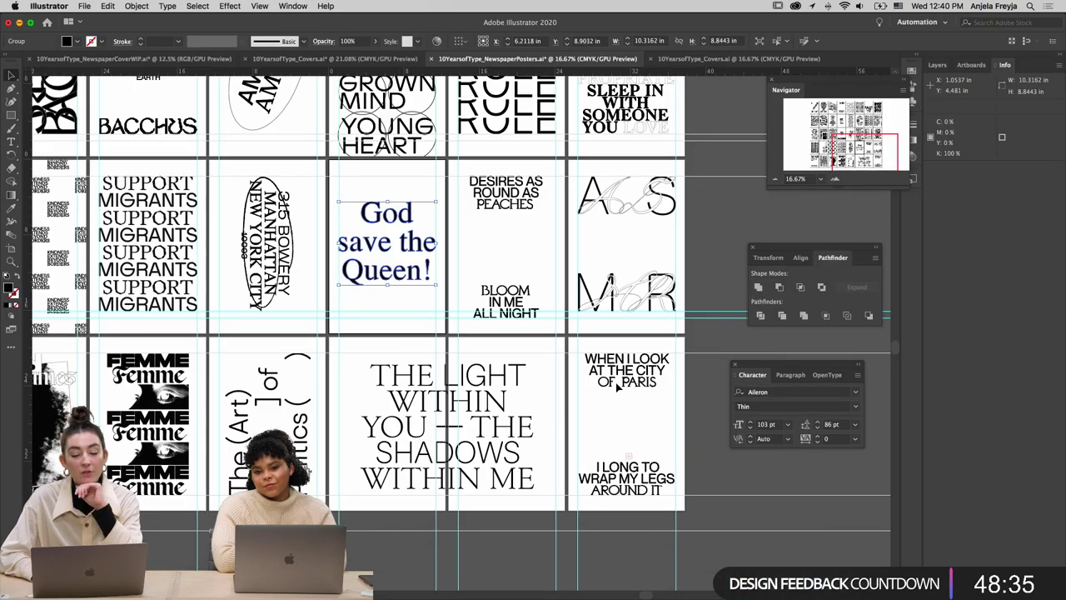
Scroll to the BACCHUS poster and briefly select its central SEX lettering
scroll(617, 385, "left", 10)
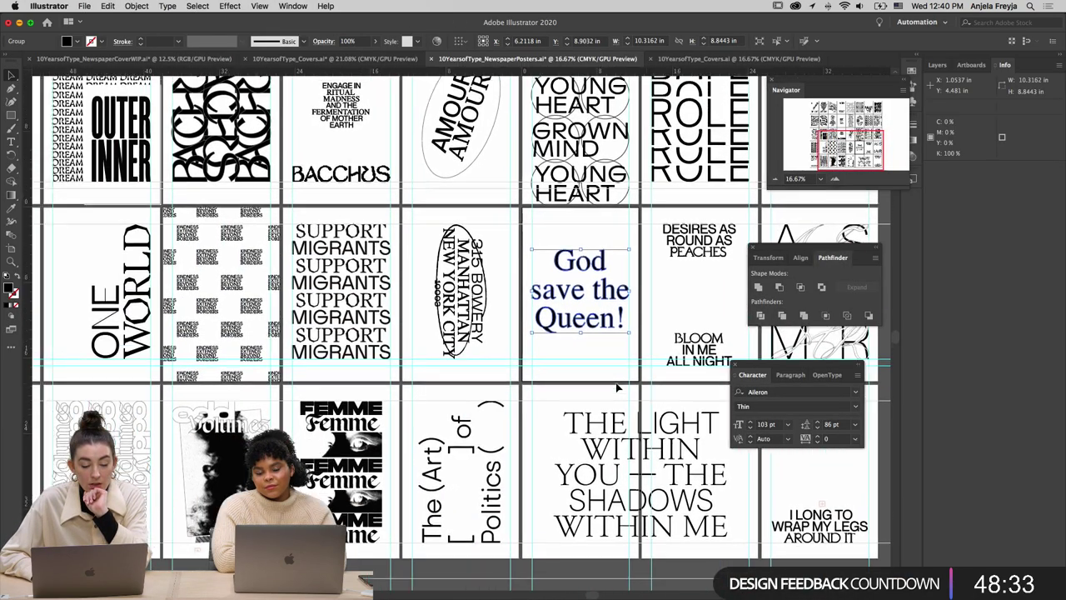
scroll(617, 384, "left", 5)
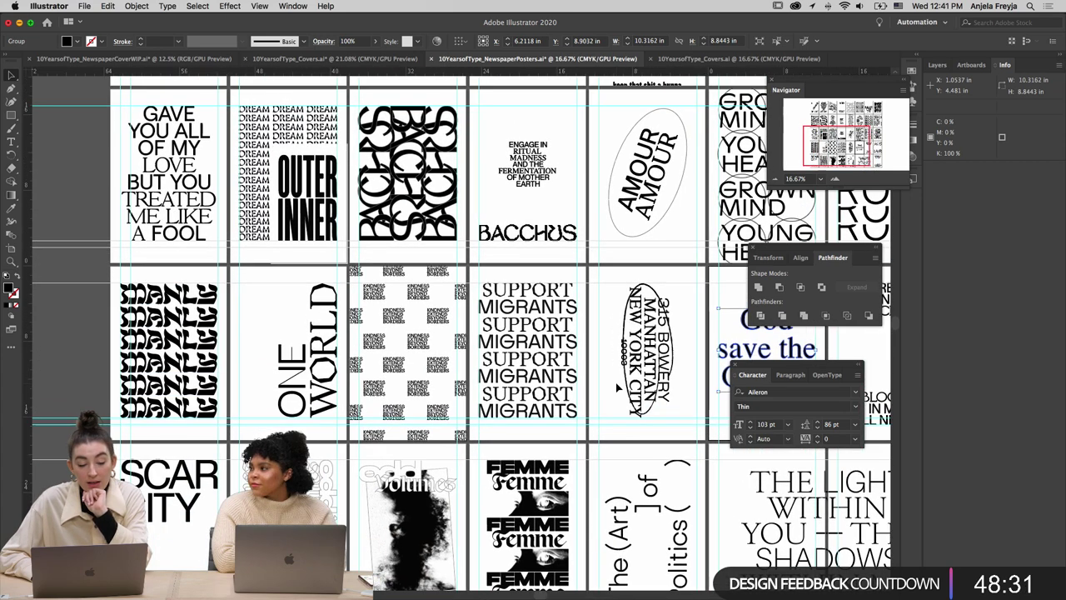
scroll(618, 387, "up", 5)
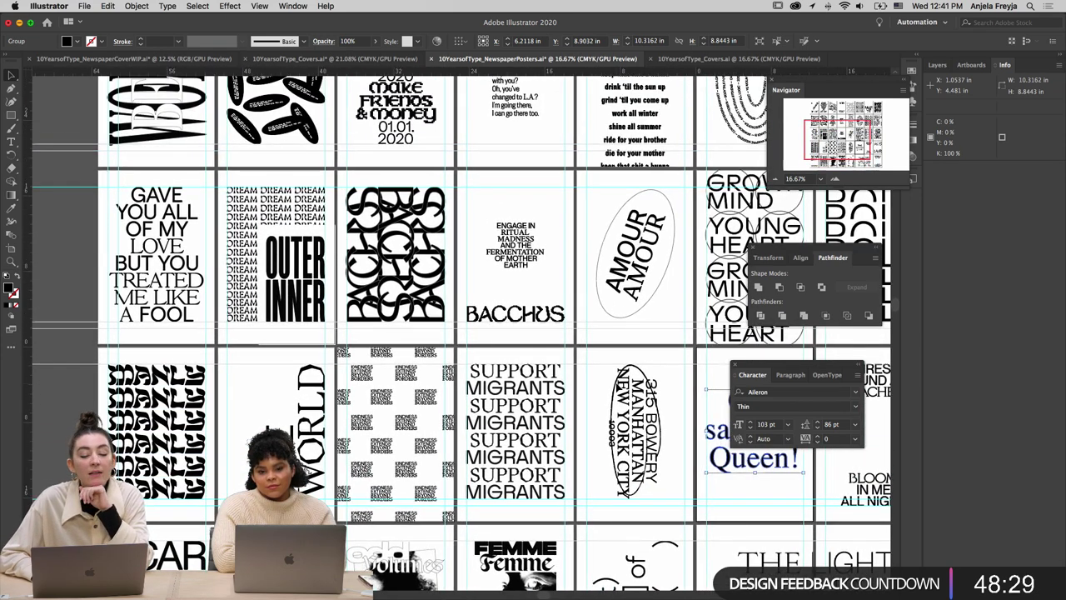
left_click(408, 243)
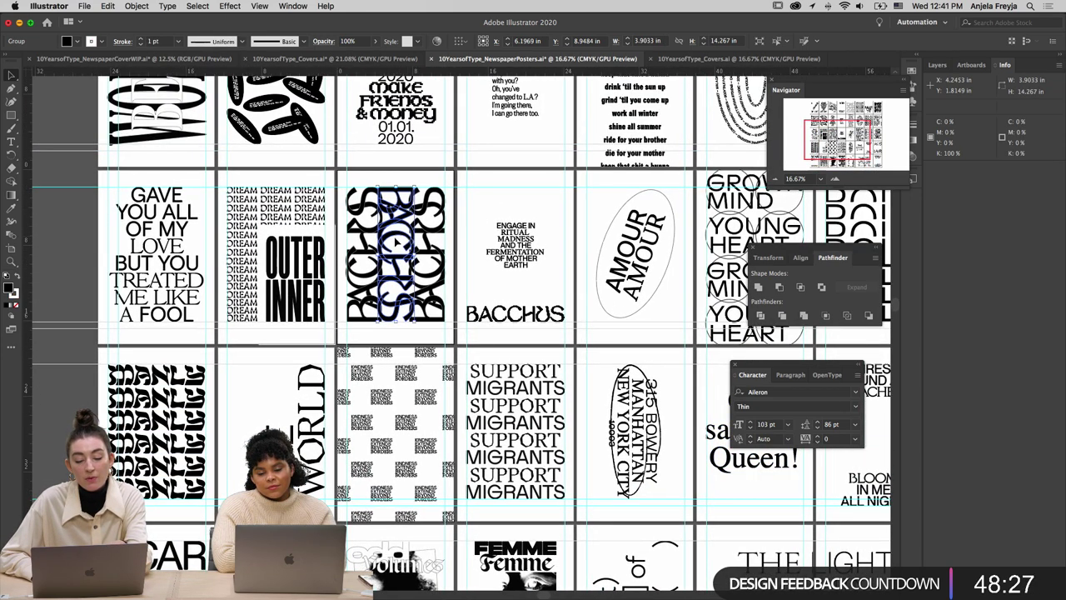
left_click(390, 337)
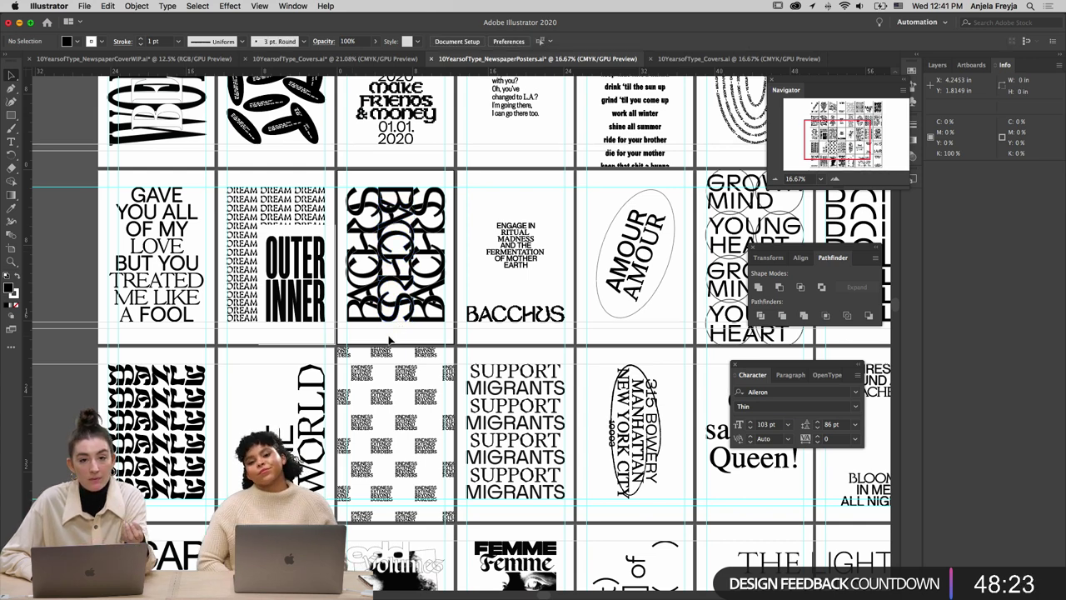
Scroll across the artboards to the ROLE poster and inspect one of its letter paths
scroll(390, 338, "left", 2)
scroll(390, 337, "up", 5)
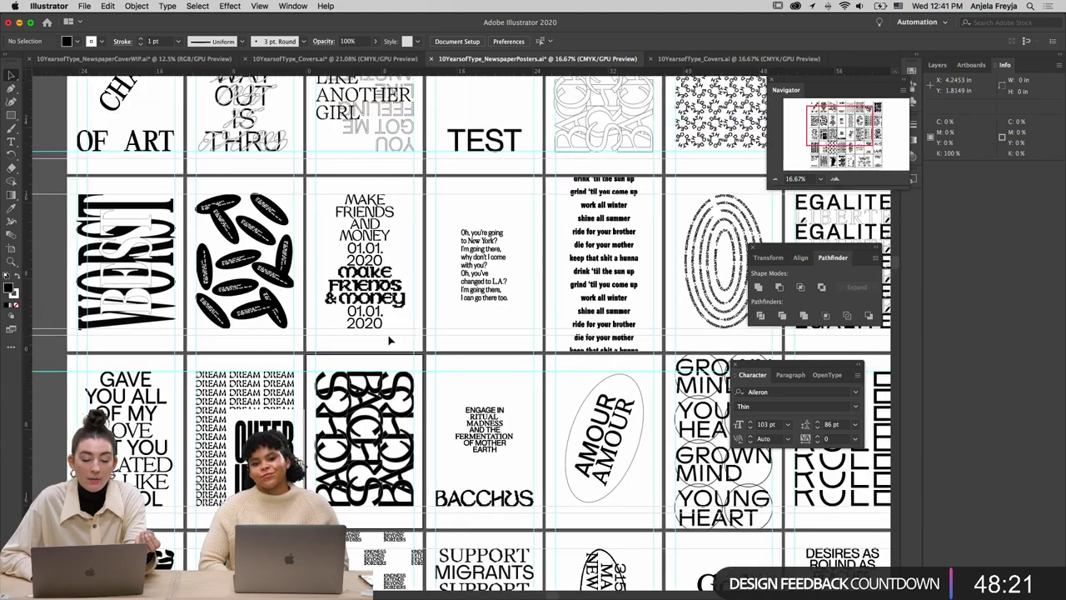
scroll(390, 338, "up", 2)
scroll(390, 337, "right", 4)
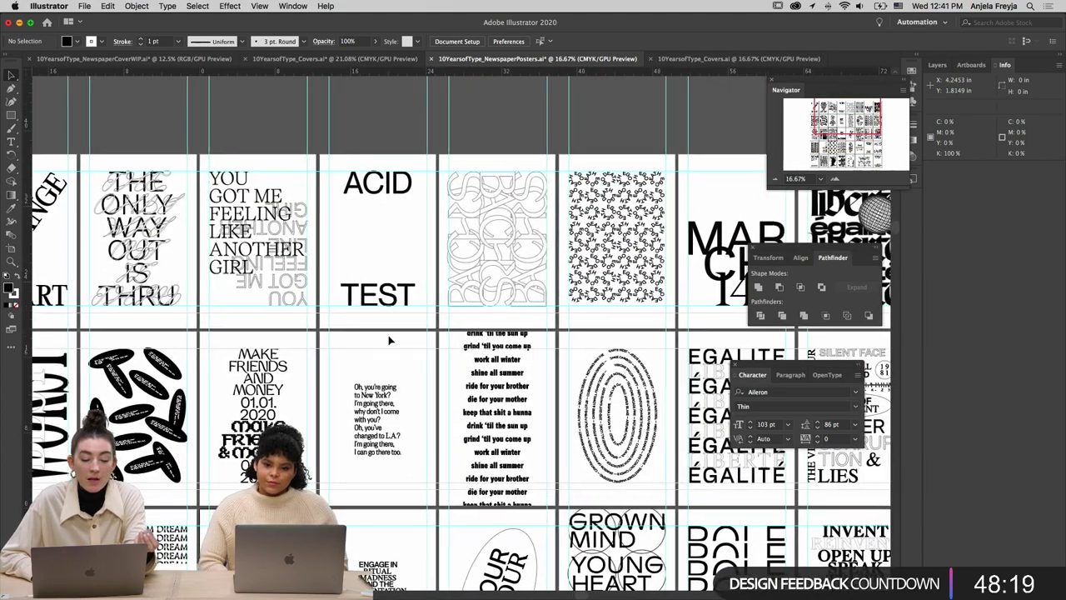
scroll(389, 337, "down", 4)
scroll(390, 338, "right", 2)
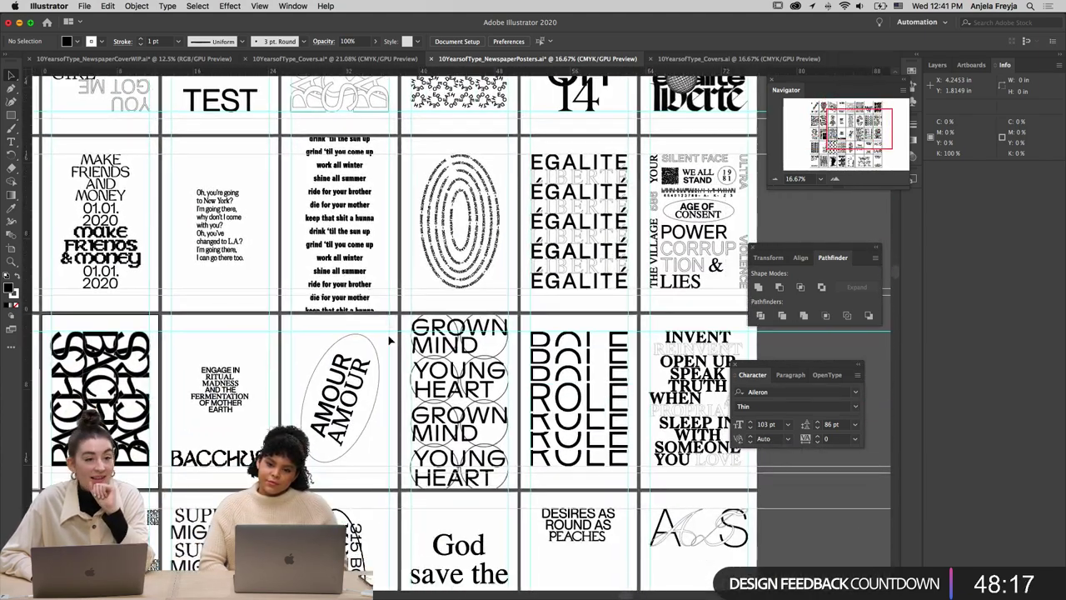
scroll(390, 340, "down", 3)
scroll(390, 340, "right", 1)
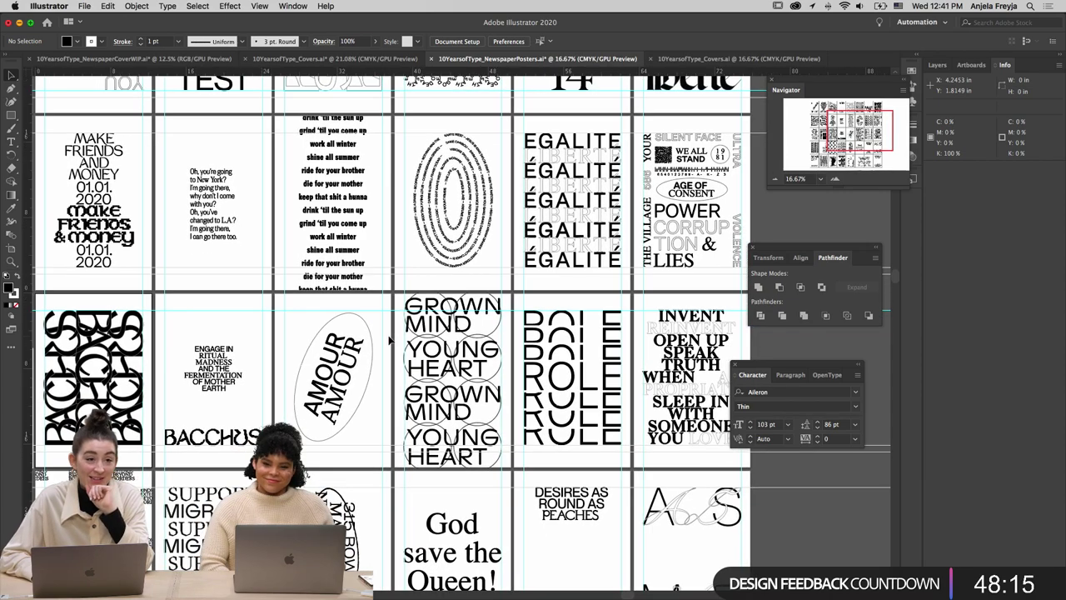
scroll(390, 340, "down", 10)
scroll(390, 339, "right", 1)
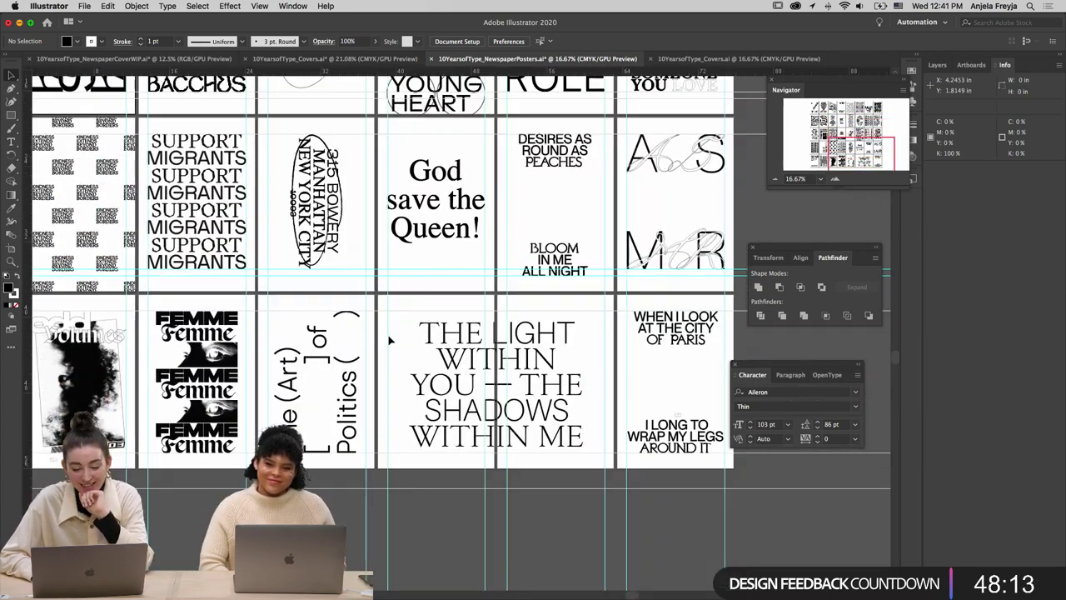
scroll(390, 340, "up", 8)
scroll(390, 340, "right", 3)
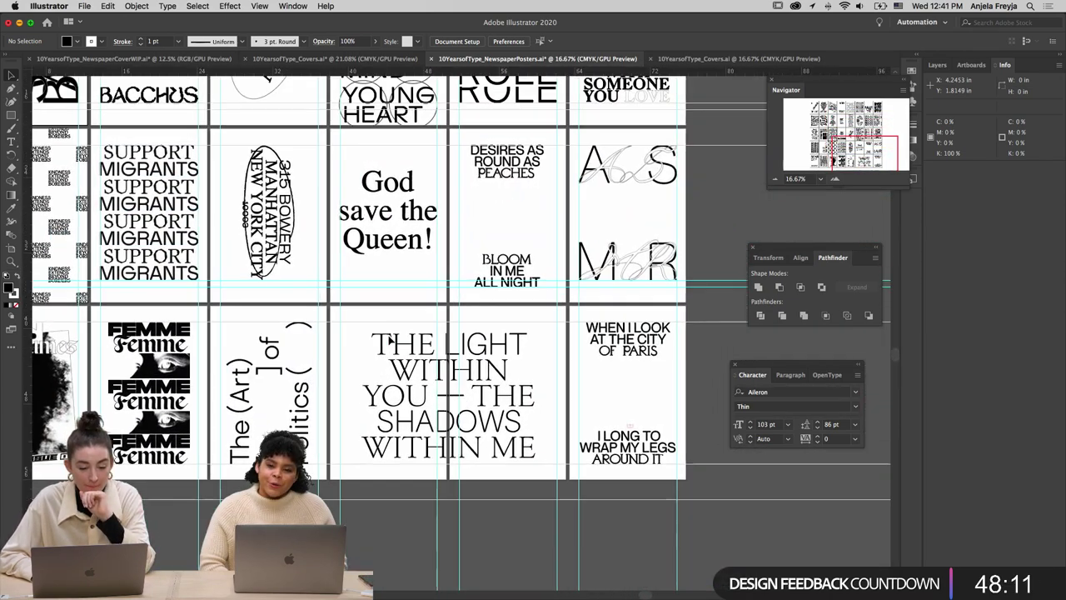
left_click(450, 270)
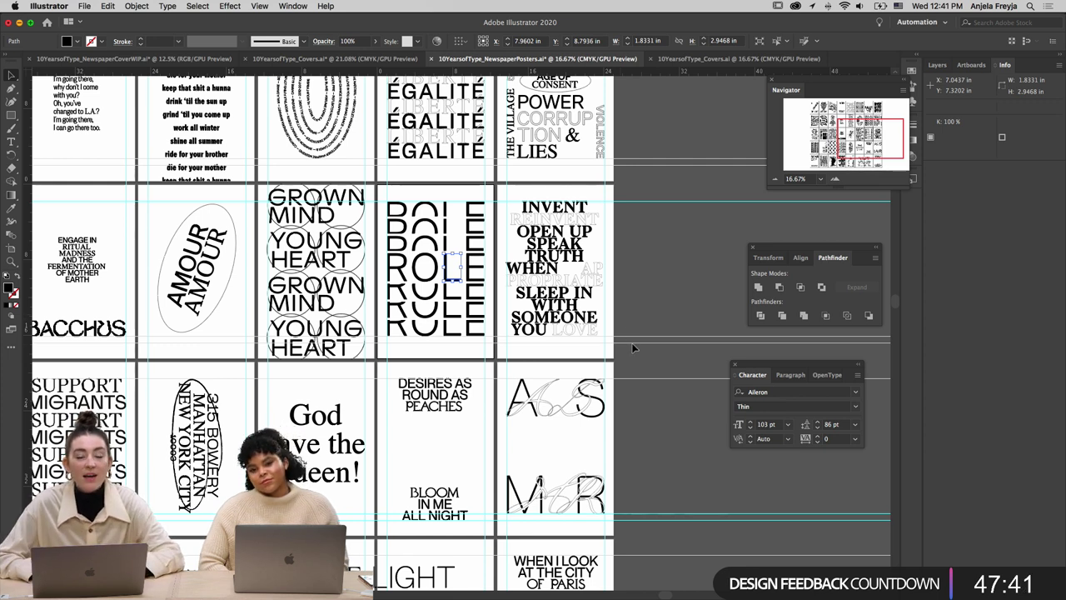
left_click(427, 273)
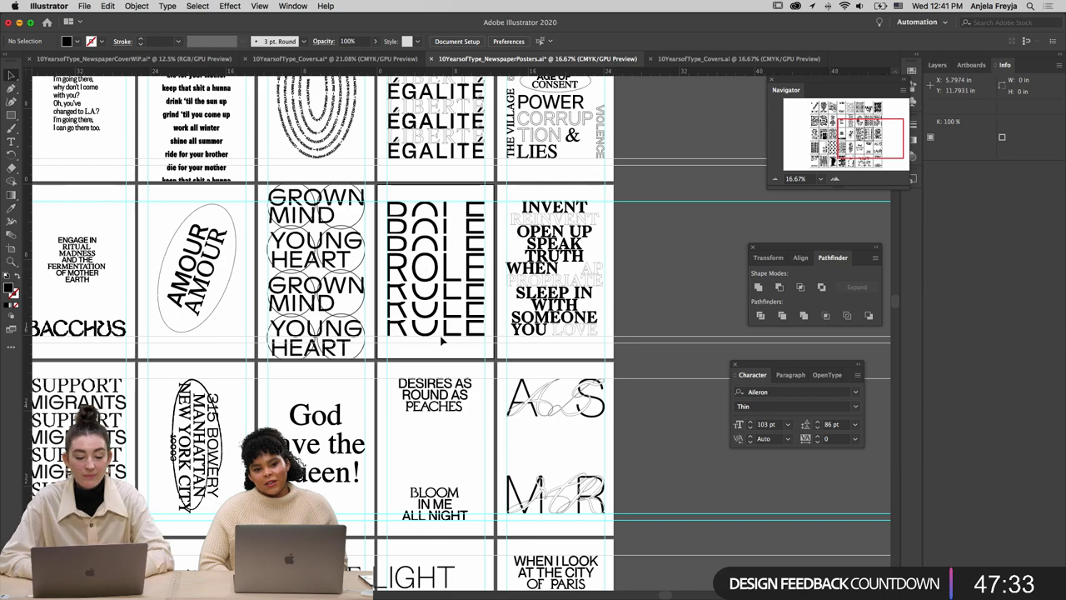
scroll(443, 340, "down", 3)
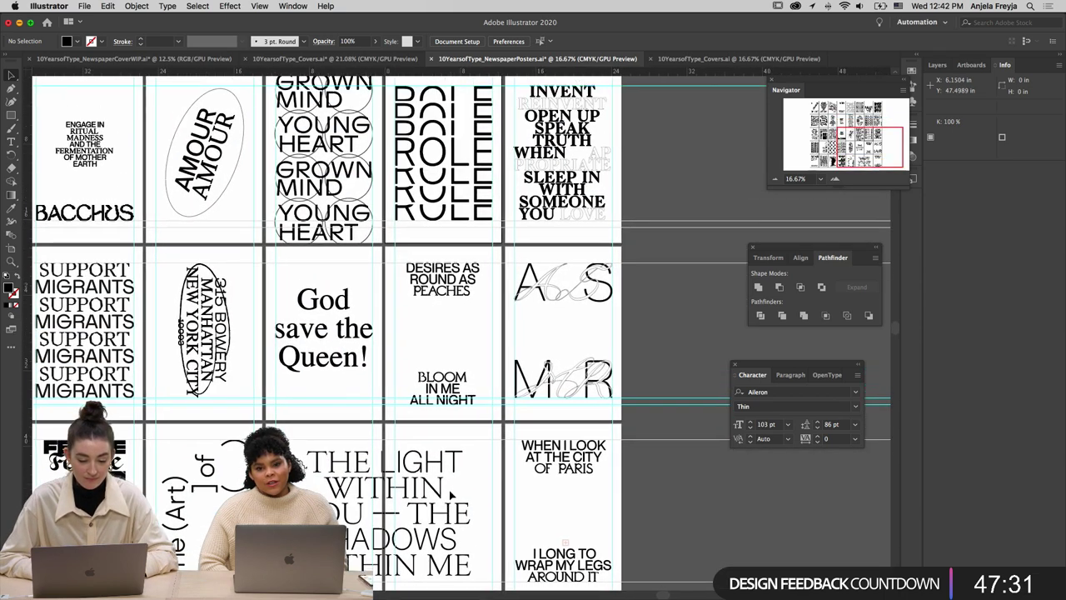
Return to the InDesign magazine, scroll down to page 17 and show guides and frame edges
left_click(572, 585)
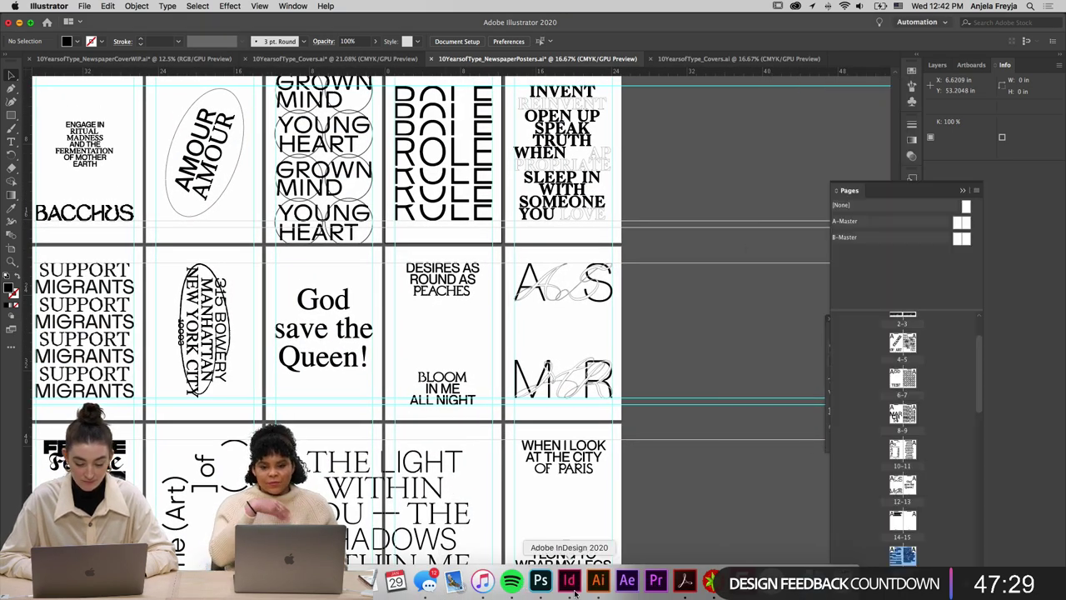
scroll(537, 311, "down", 10)
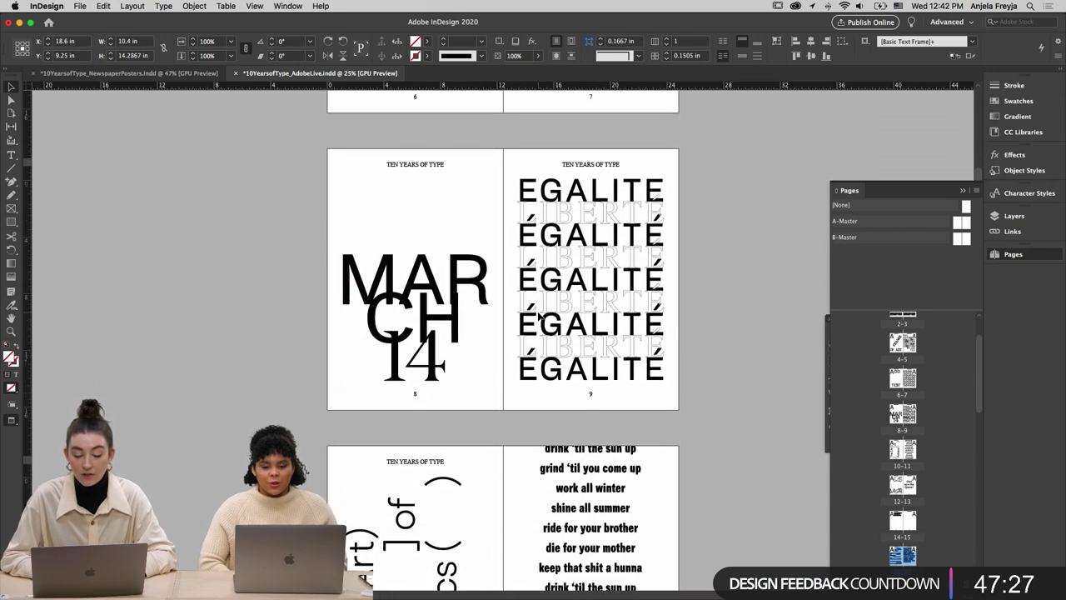
scroll(539, 315, "down", 10)
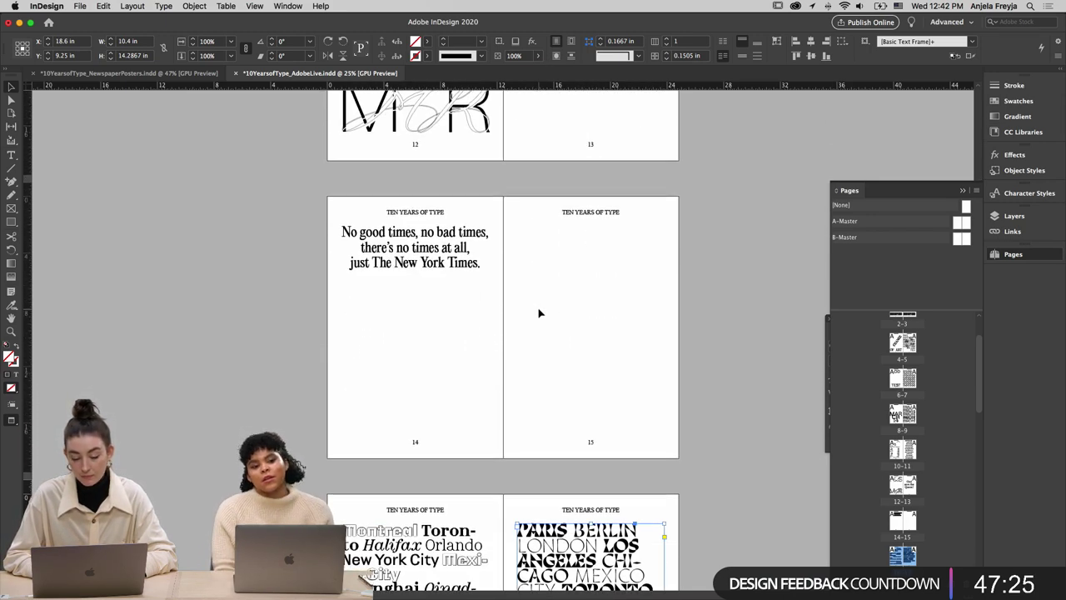
scroll(539, 313, "down", 4)
key("t")
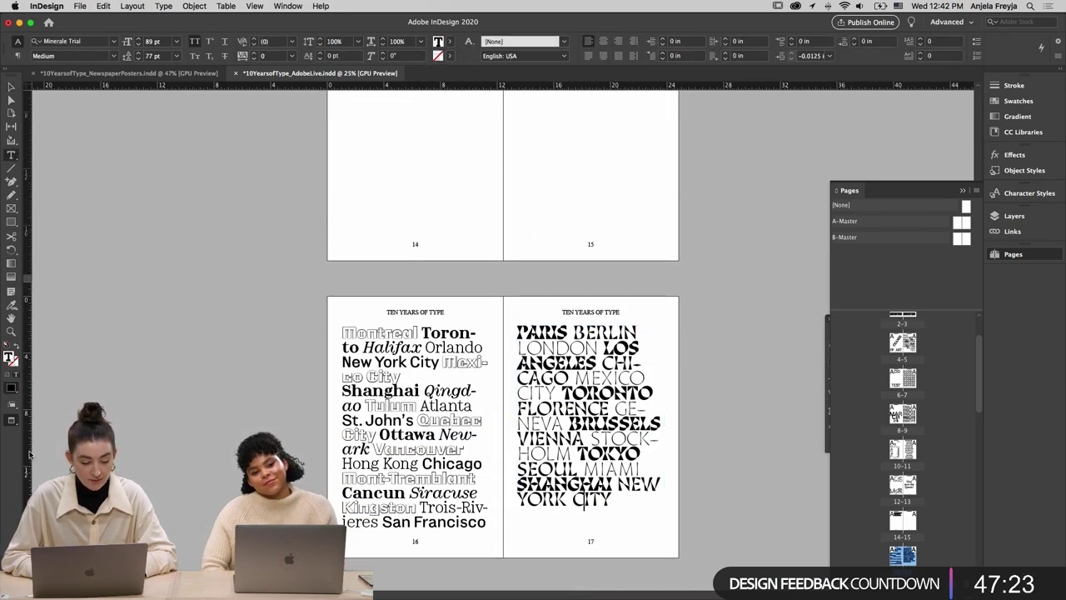
left_click(50, 434)
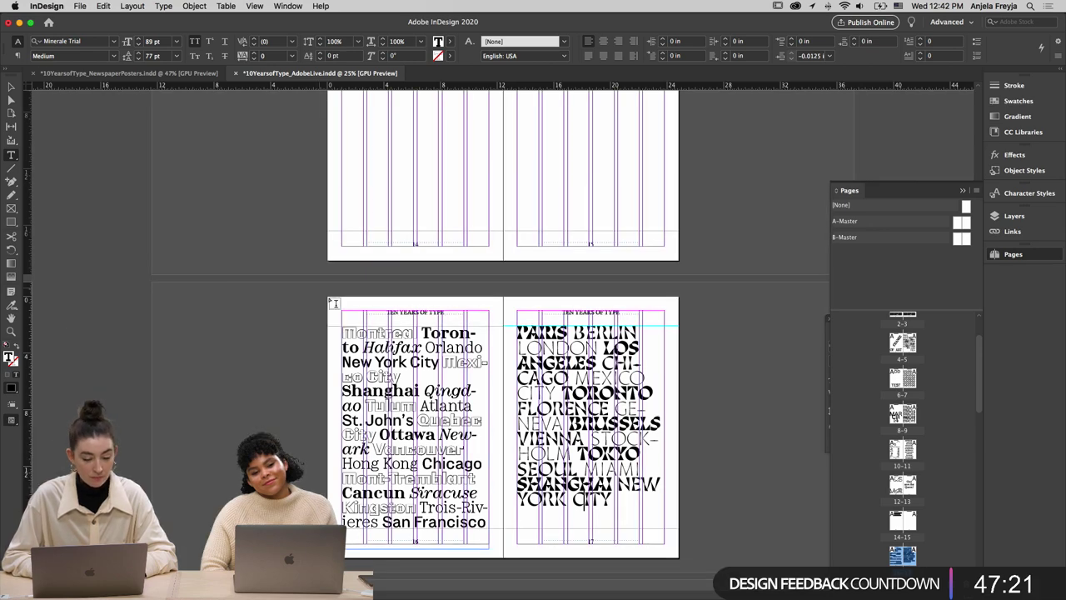
Set all page 17 city names to 94 pt type on 79 pt leading, then deselect
key("super+a")
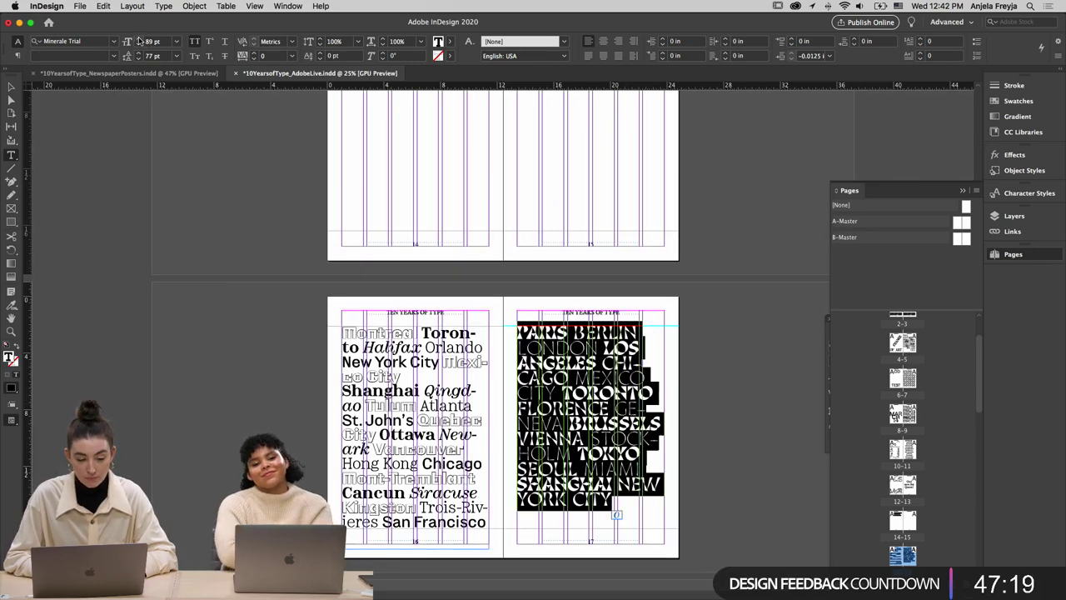
left_click(138, 38)
left_click(138, 39)
left_click(138, 38)
left_click(138, 38)
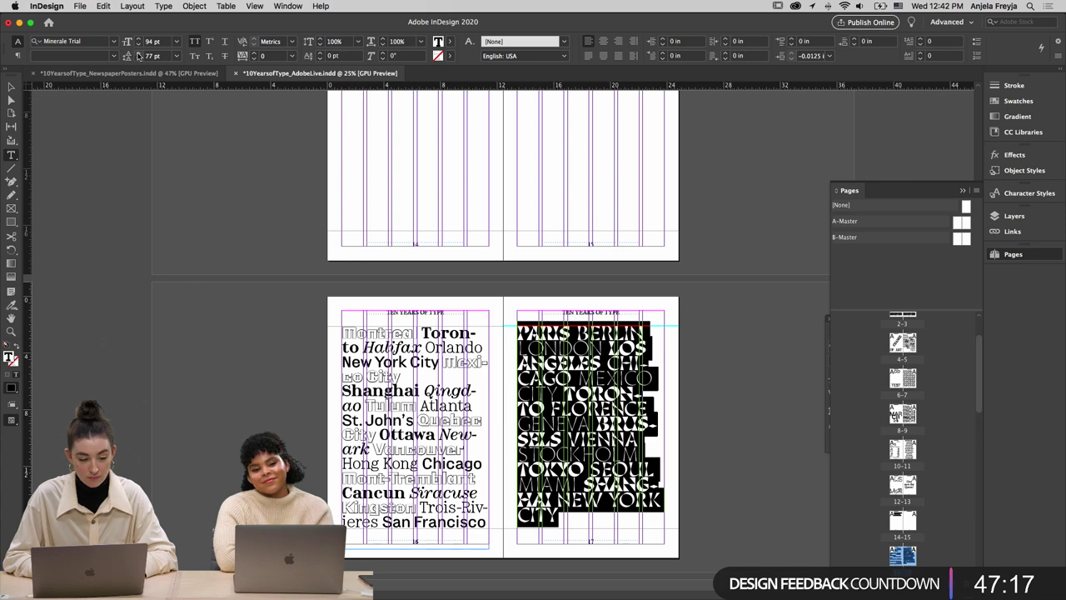
left_click(138, 54)
left_click(138, 53)
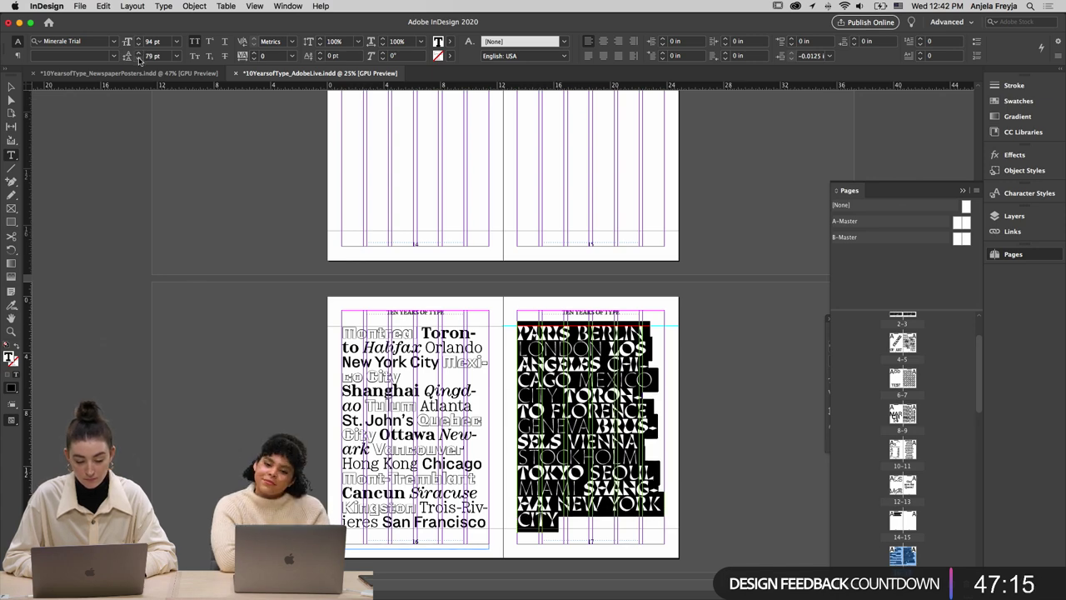
left_click(10, 87)
left_click(177, 155)
Preview spreads 12–15 in Preview mode without guides or frame edges
key("w")
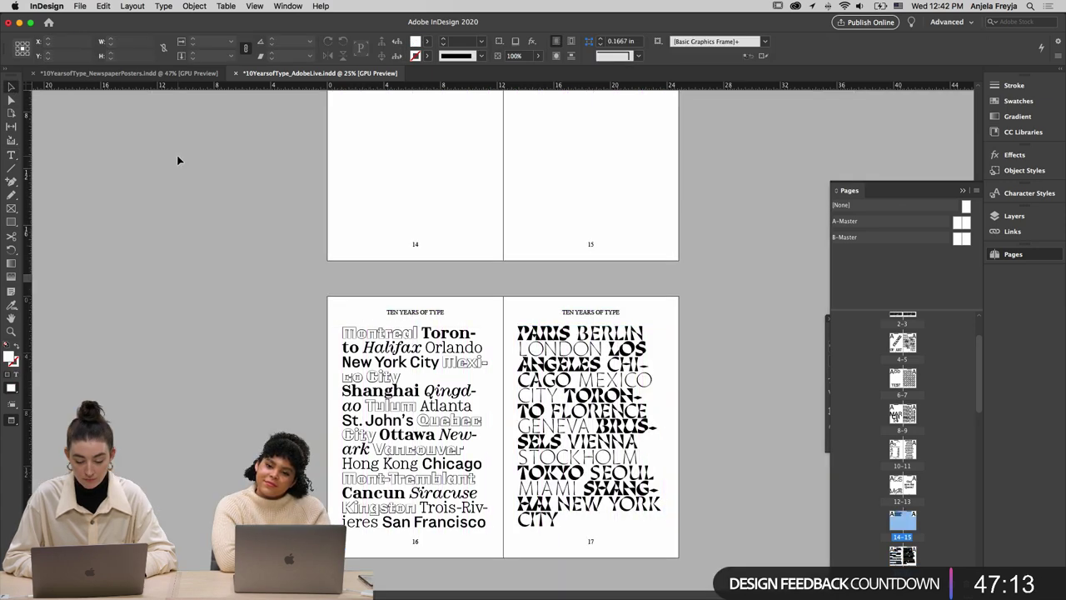
scroll(290, 393, "down", 2)
scroll(290, 394, "up", 6)
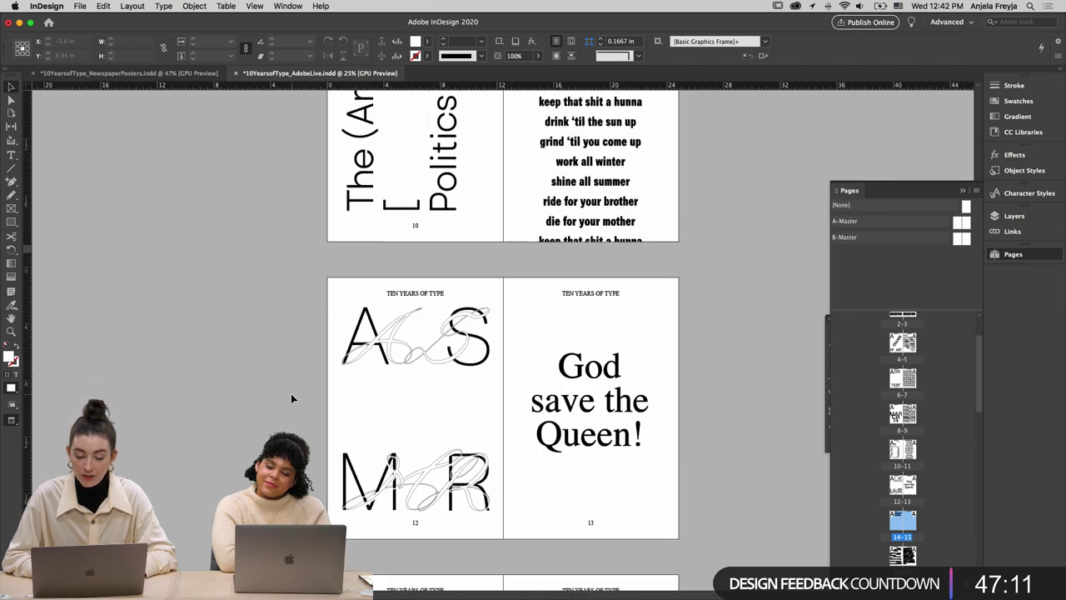
scroll(514, 531, "down", 3)
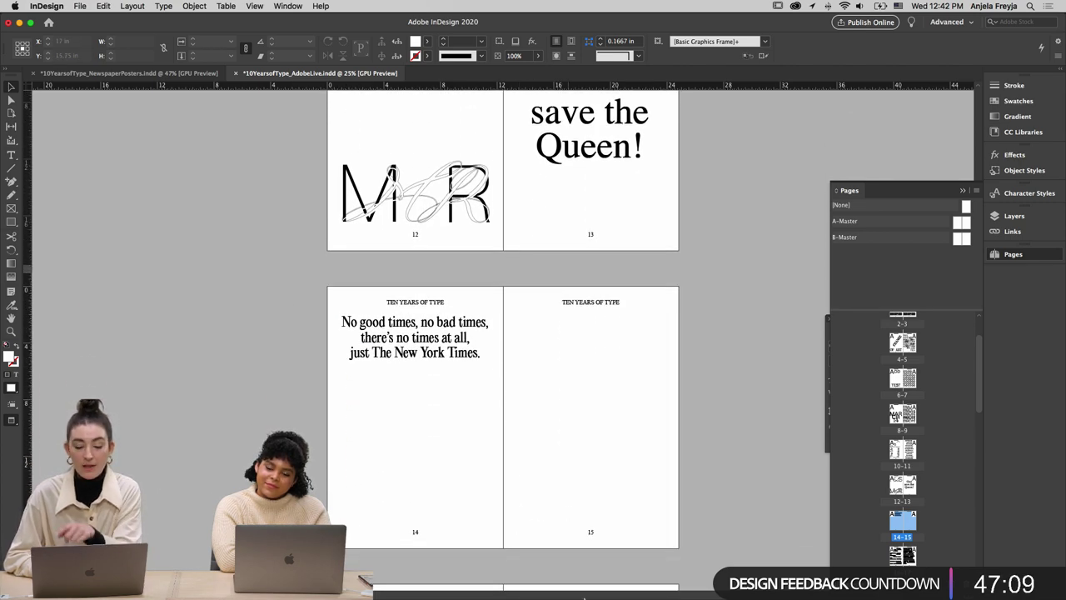
left_click(594, 583)
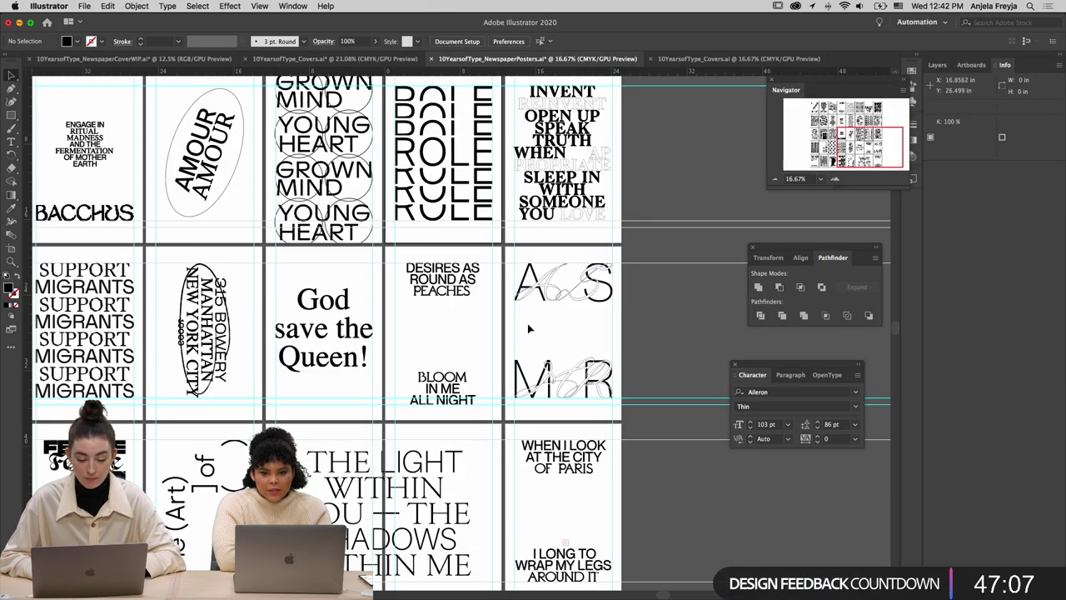
Select the KINDNESS EXTENDS BEYOND BORDERS clip group on the Illustrator artboards, then return to InDesign's spread 14–15
scroll(527, 323, "down", 2)
scroll(528, 323, "up", 2)
scroll(525, 329, "up", 2)
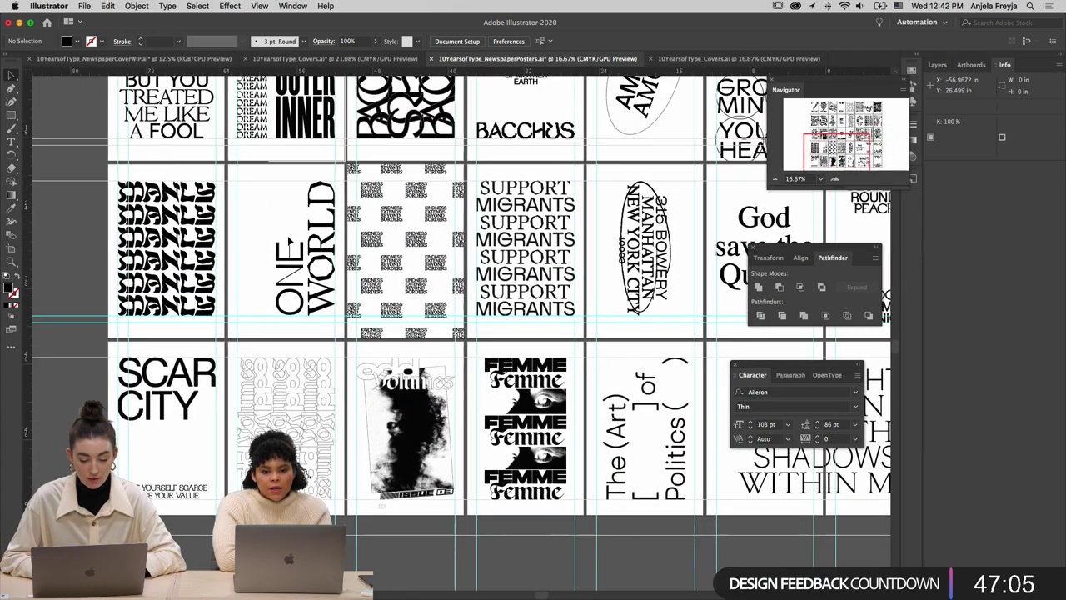
left_click(410, 250)
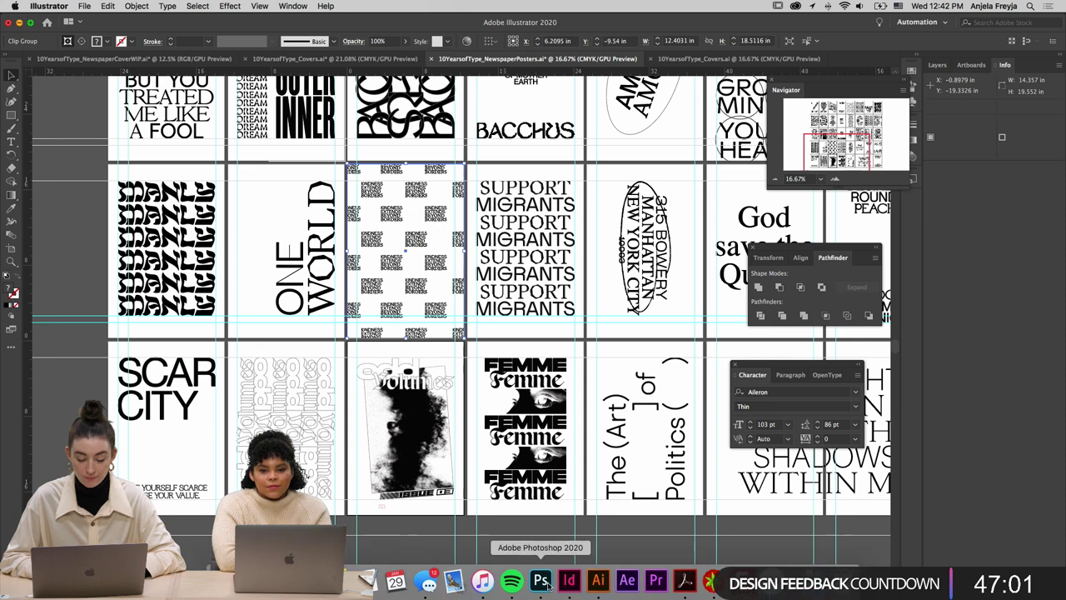
left_click(569, 583)
scroll(621, 412, "down", 2)
Paste the KINDNESS poster, dismiss the embedded EPS warning and move the poster onto page 15
key("super+v")
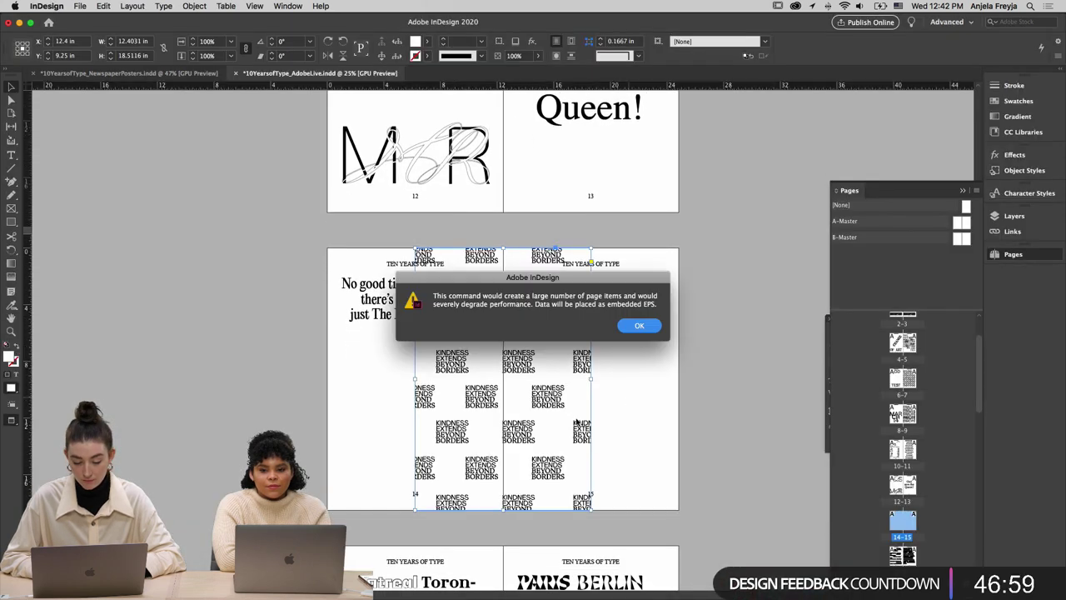
left_click(640, 325)
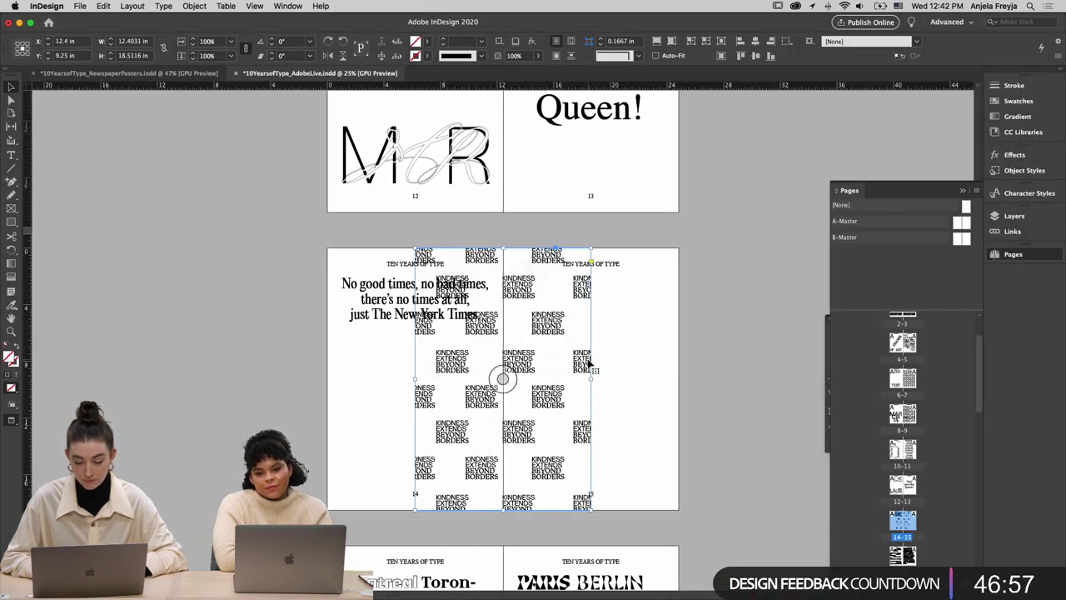
left_click_drag(502, 376, 681, 369)
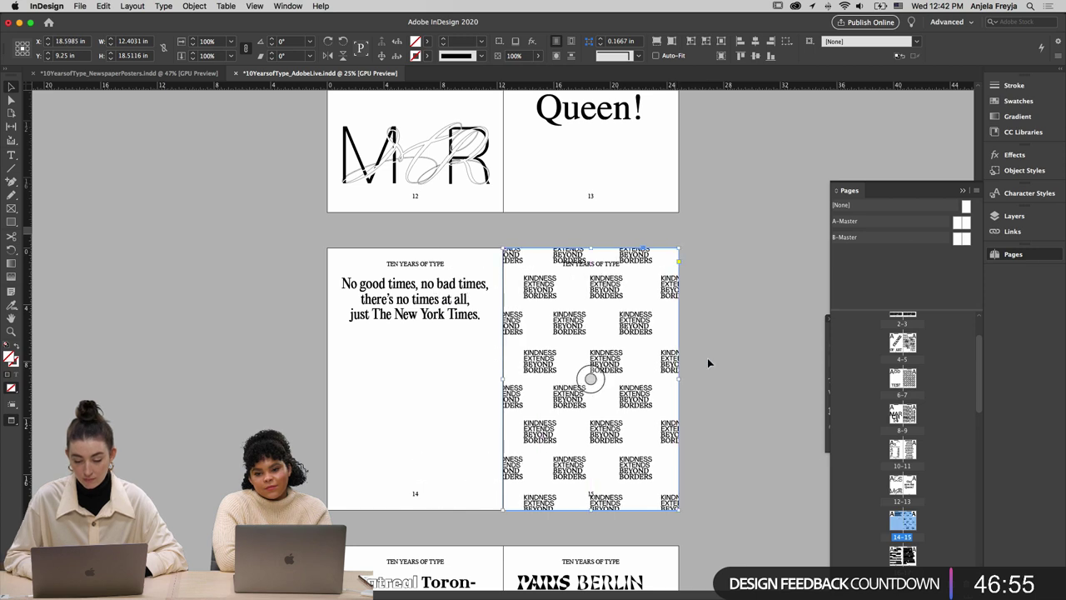
left_click(716, 364)
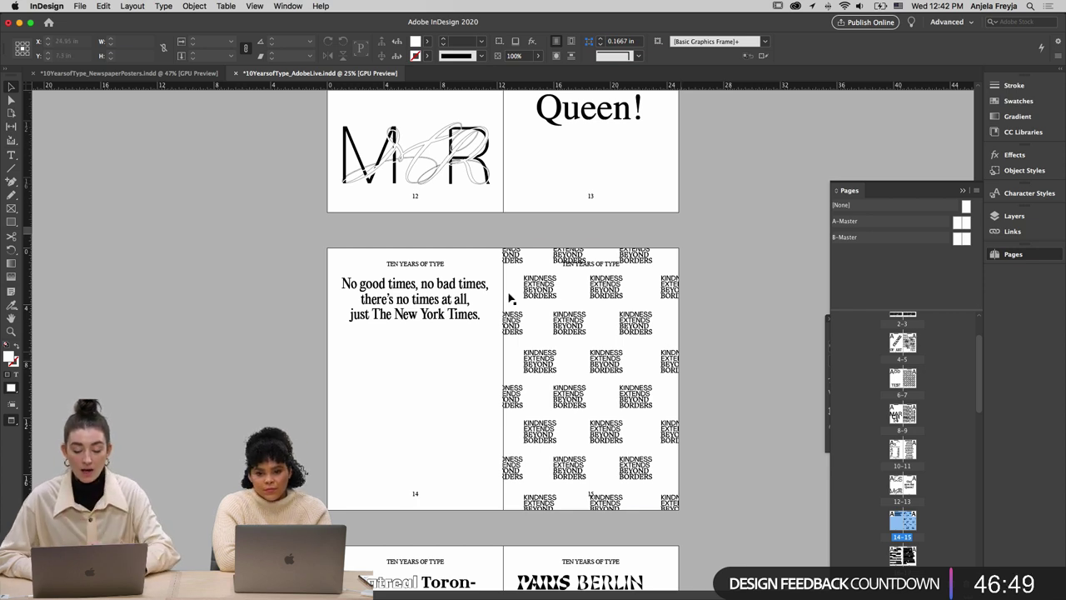
Draw two rectangle frames on page 15, top and near the bottom, each sent to back
left_click(13, 222)
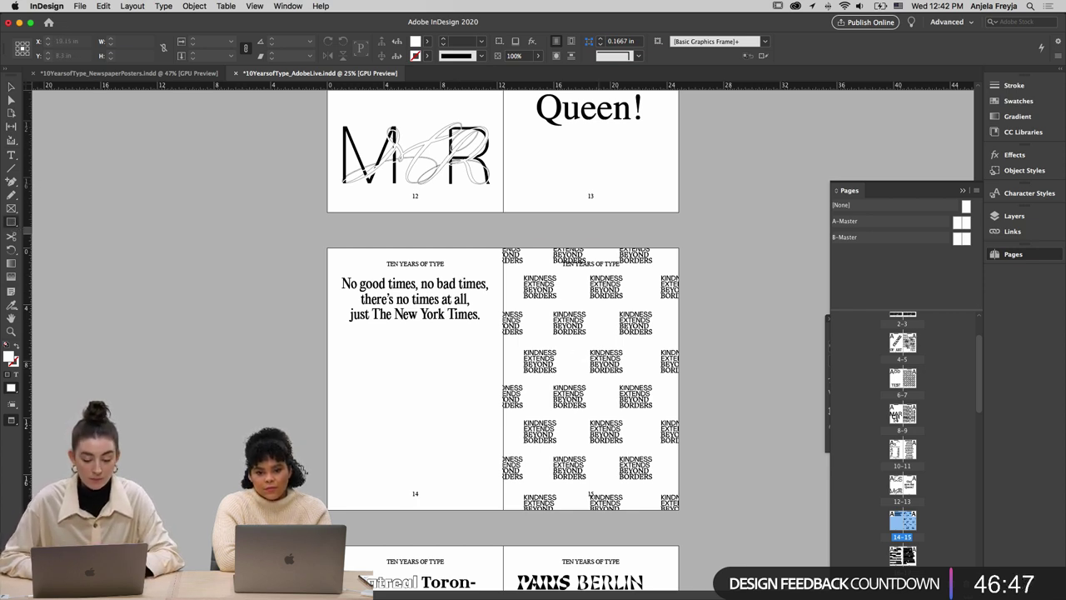
left_click_drag(553, 255, 635, 271)
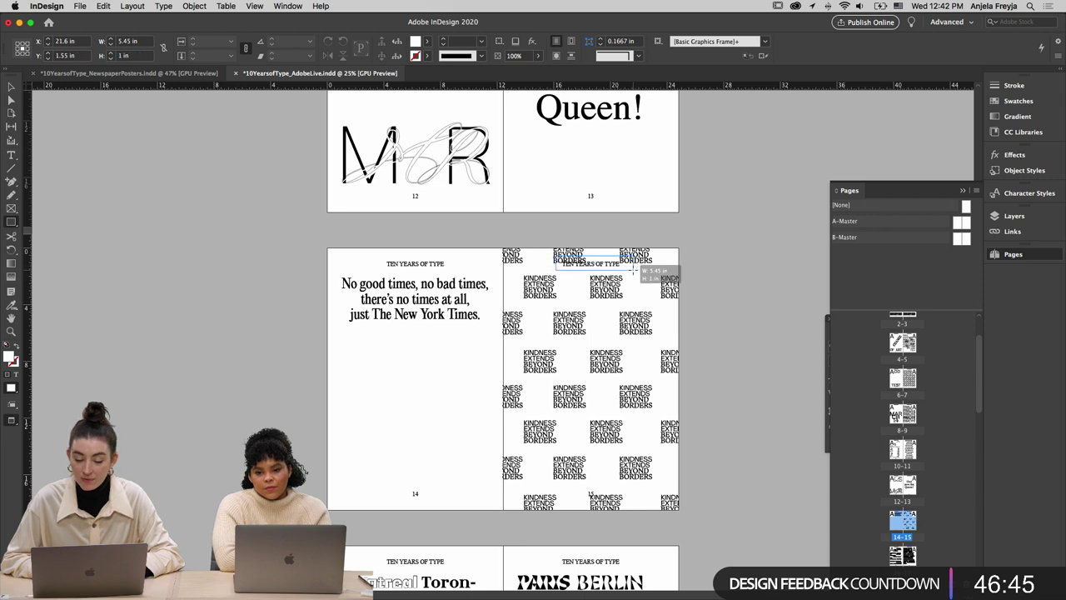
right_click(613, 268)
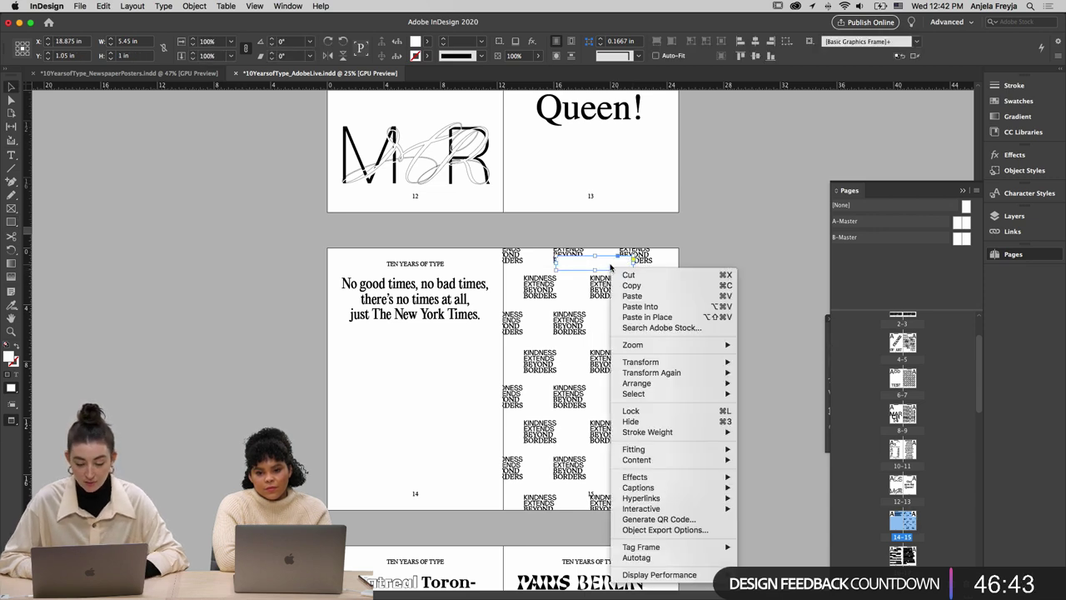
mouse_move(698, 377)
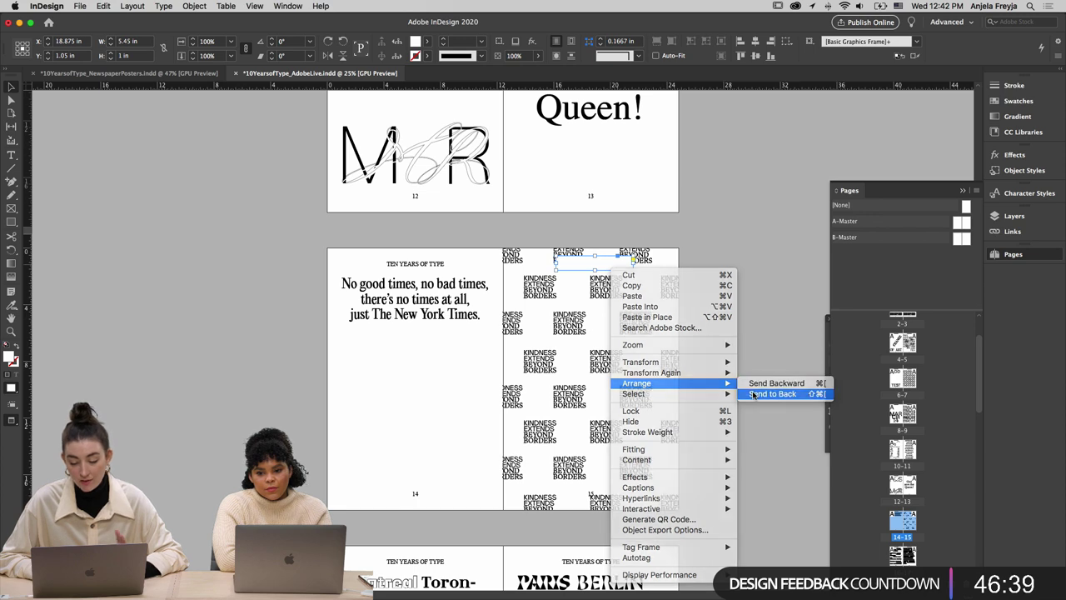
left_click(754, 393)
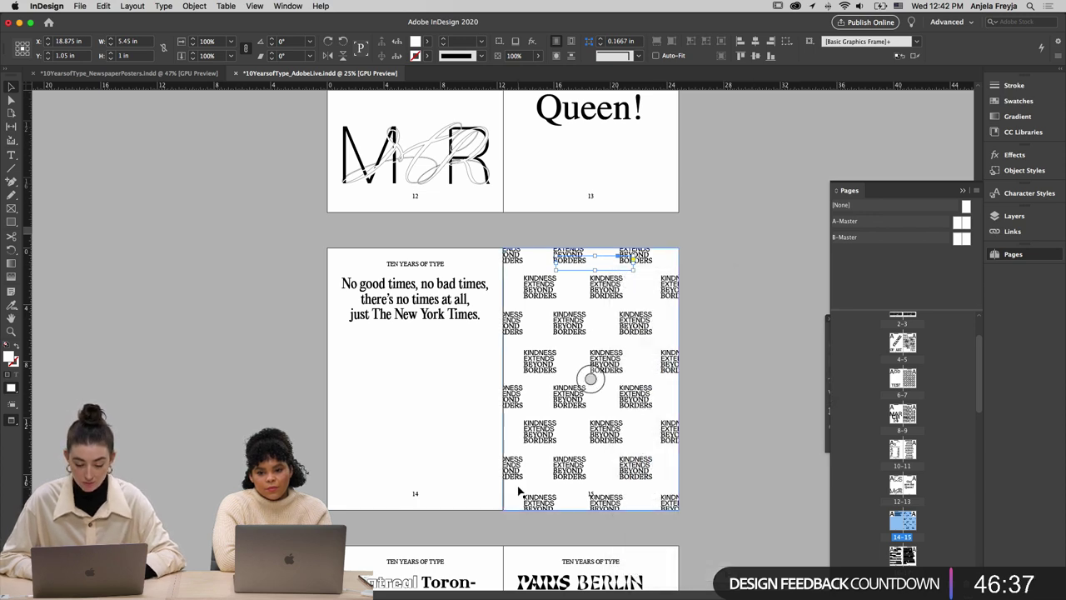
left_click(181, 374)
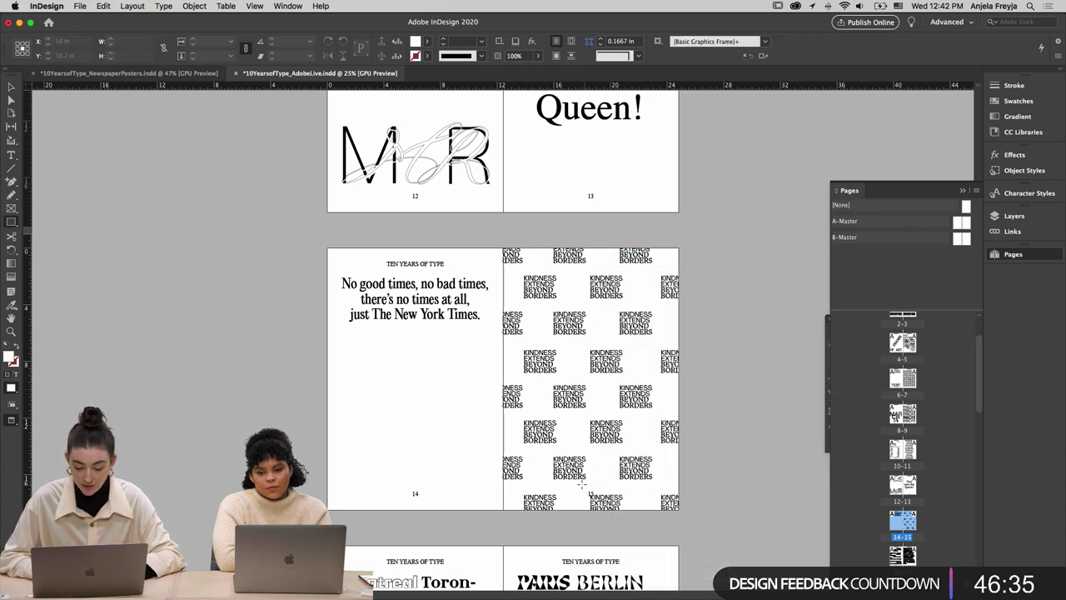
left_click_drag(577, 486, 612, 501)
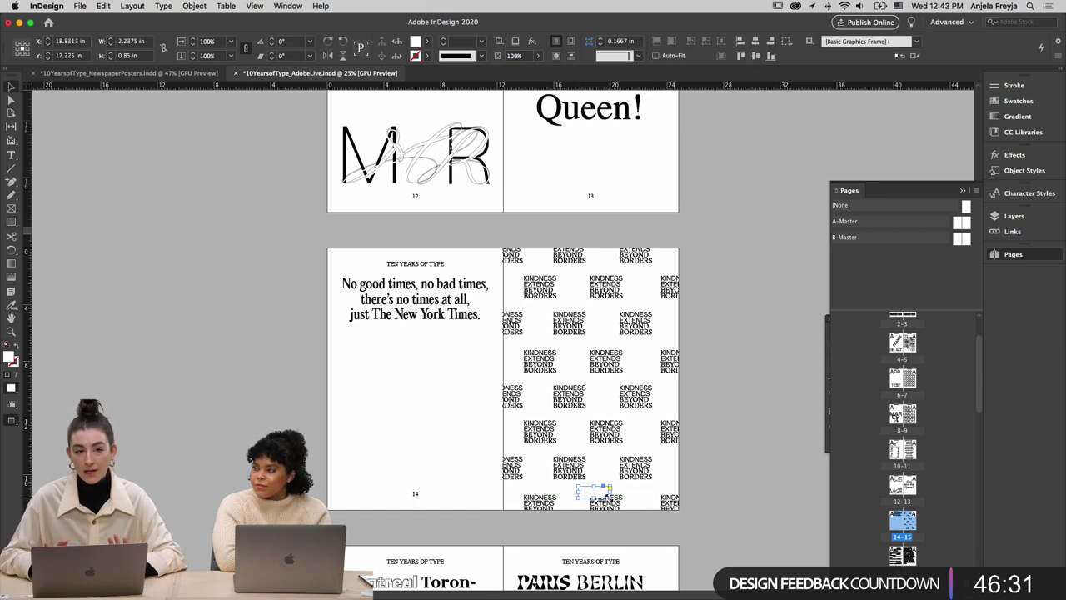
right_click(585, 491)
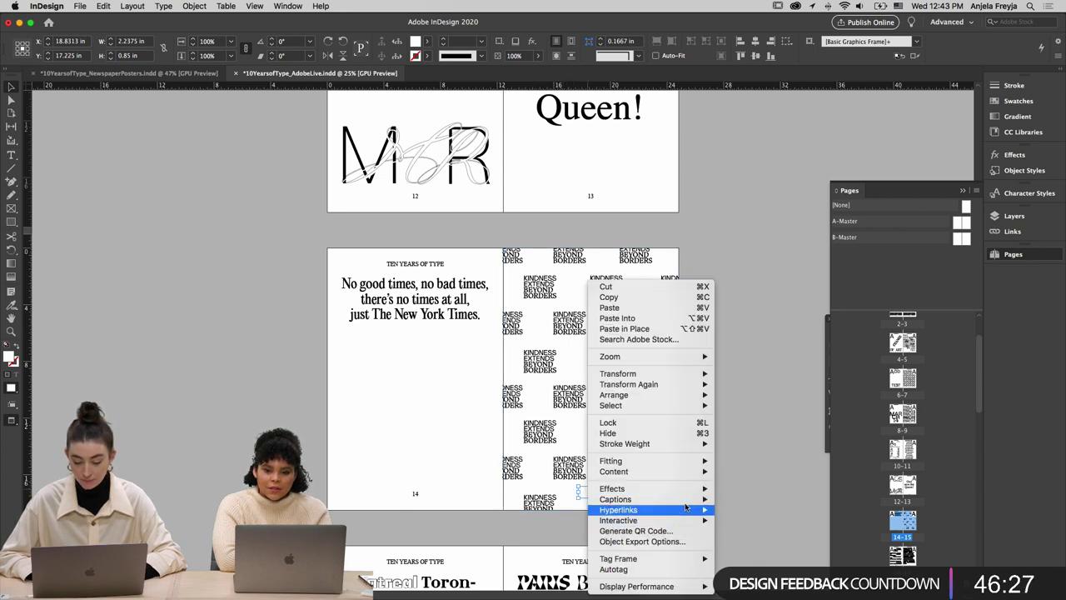
mouse_move(691, 394)
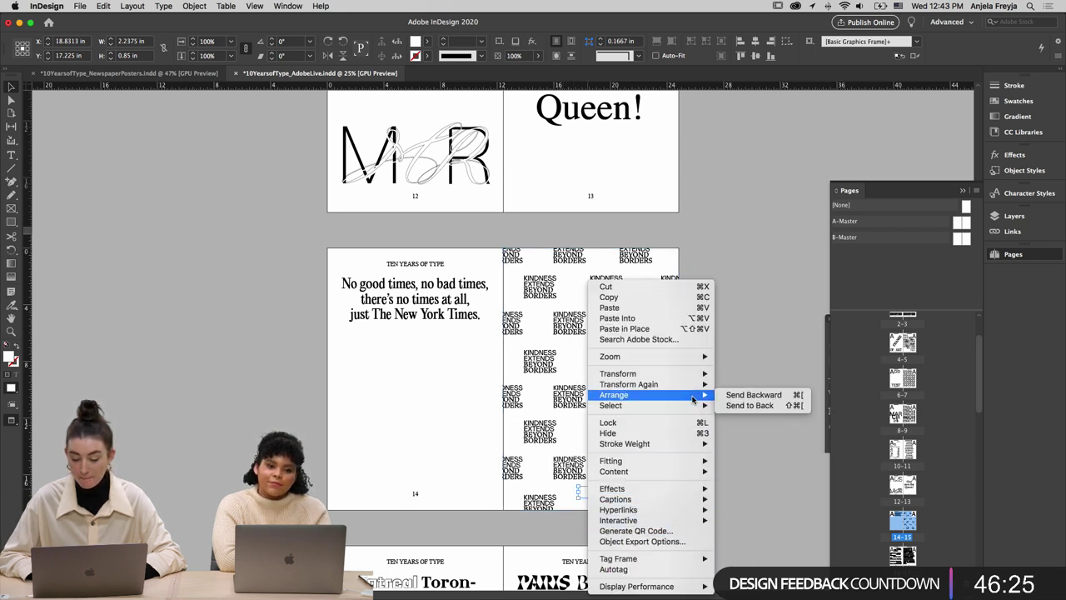
left_click(752, 405)
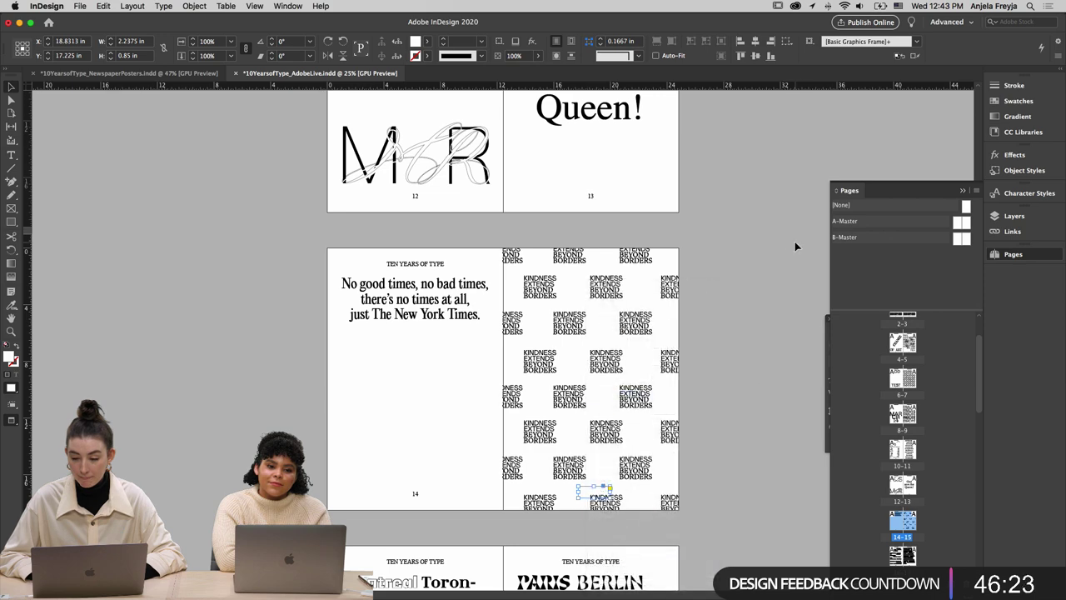
left_click(754, 311)
Check the Illustrator posters, then return to InDesign at spread 18–19
scroll(753, 311, "down", 10)
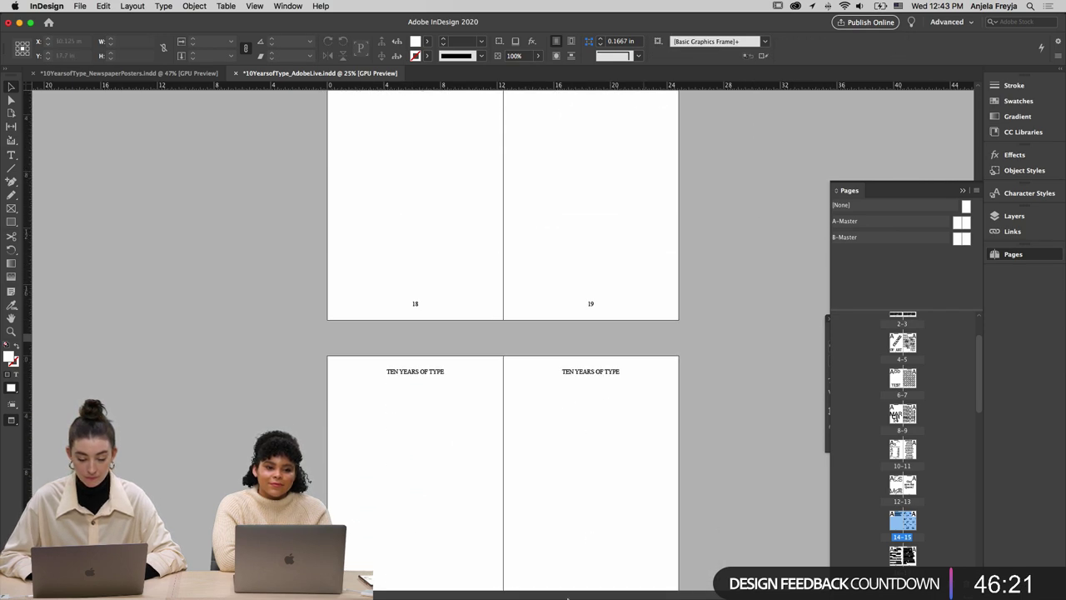
left_click(593, 587)
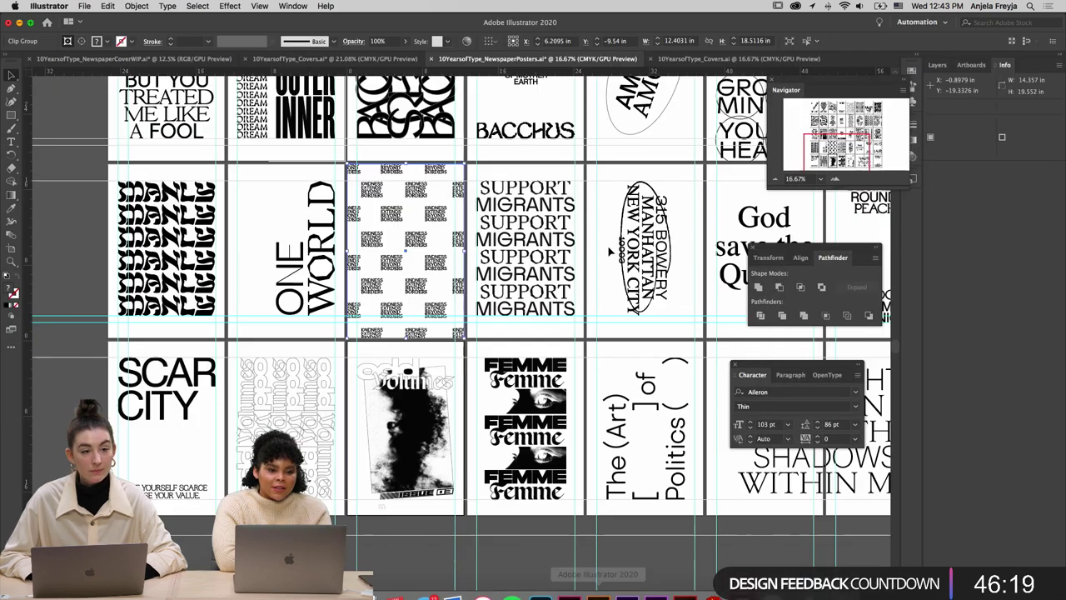
scroll(681, 308, "right", 2)
scroll(682, 308, "down", 1)
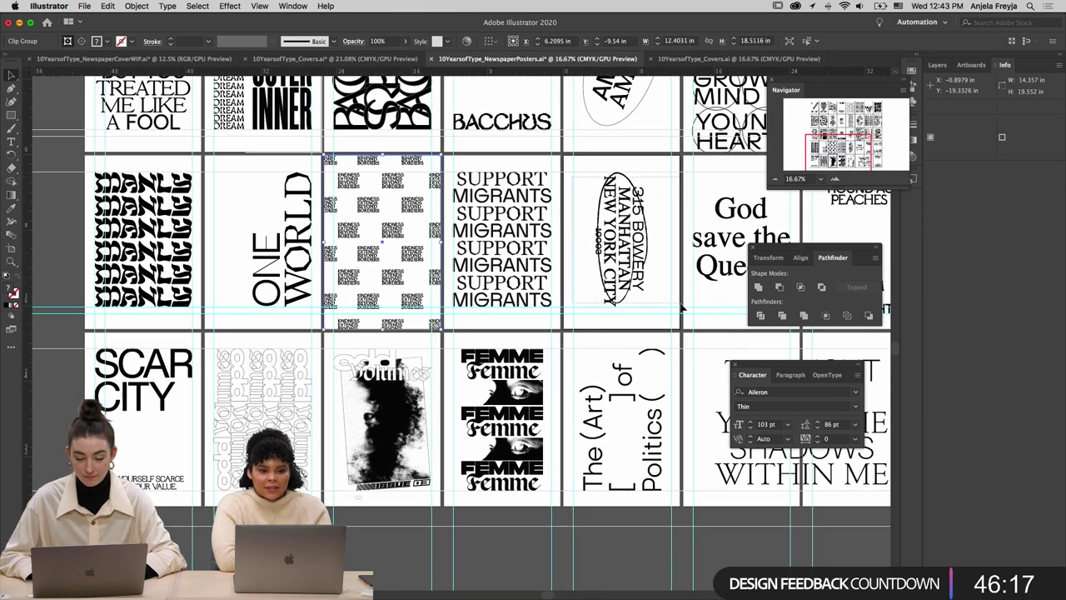
left_click(568, 587)
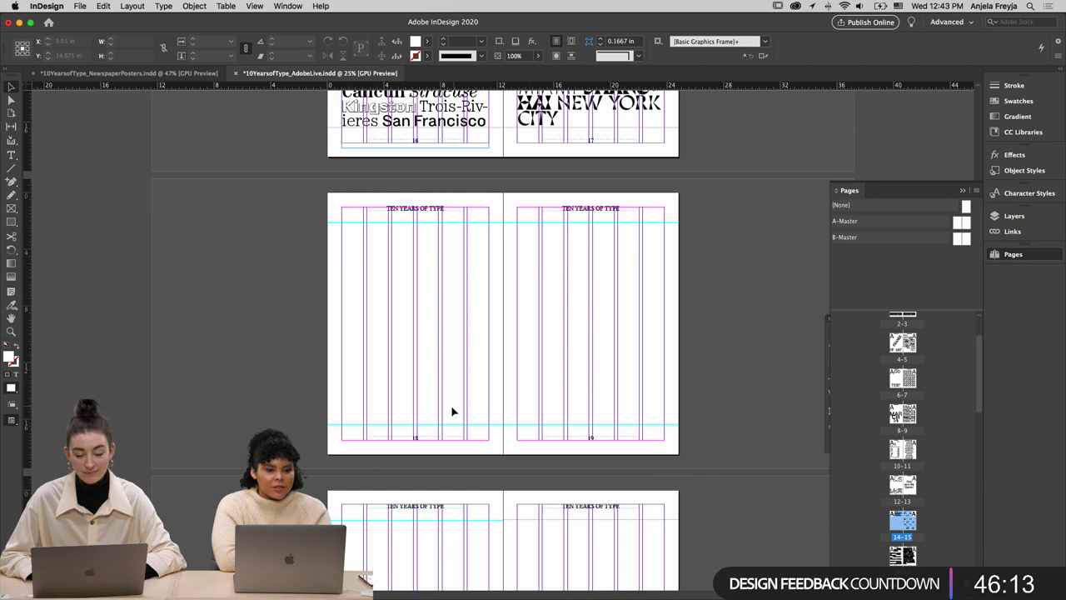
Paste the 315 BOWERY oval poster onto page 18, scale it to about 97% and nudge it into place
key("super+v")
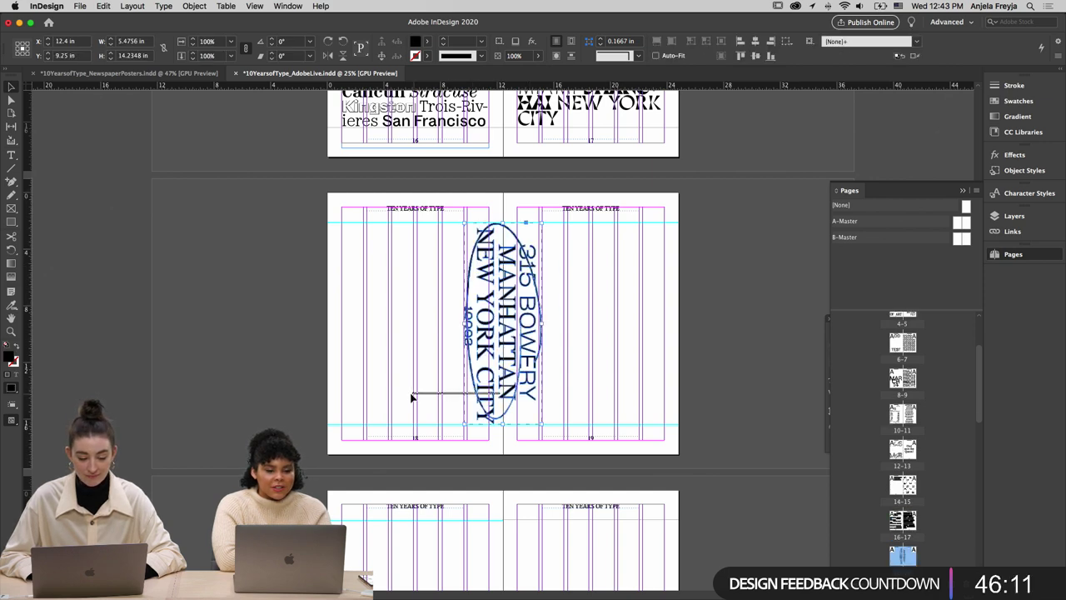
left_click(566, 381)
left_click_drag(540, 364, 452, 364)
key("Right")
key("Right")
key("Right")
key("Right")
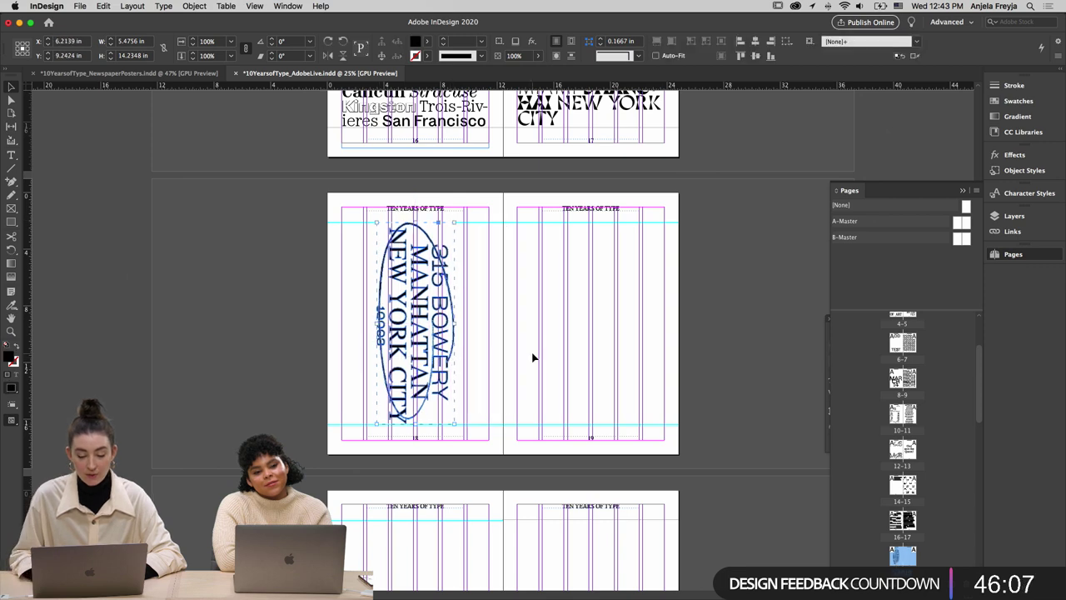
key("Left")
key("Left")
key("Left")
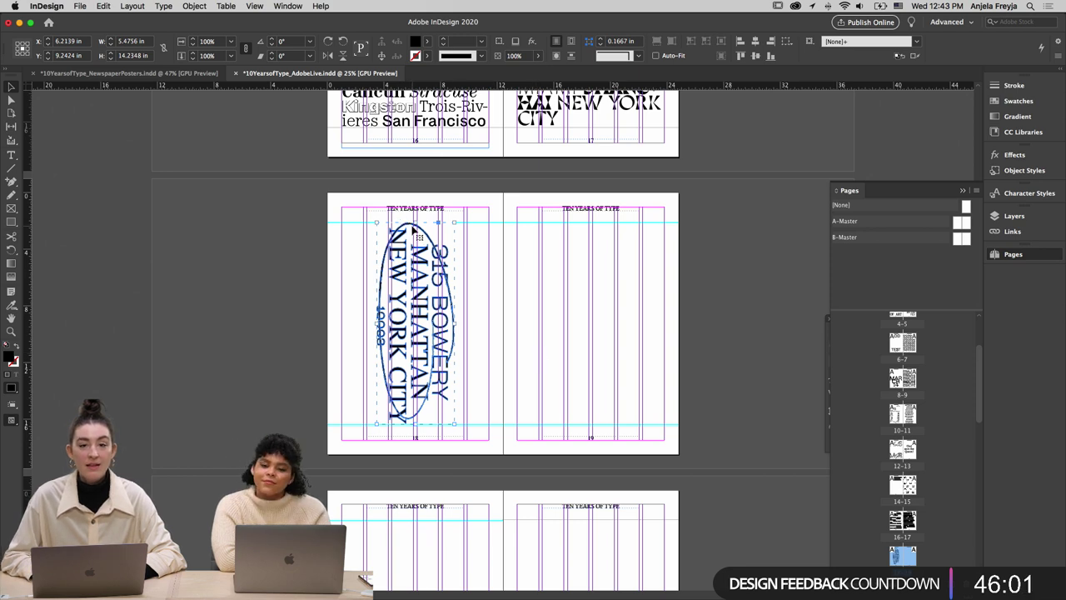
left_click_drag(414, 226, 414, 234)
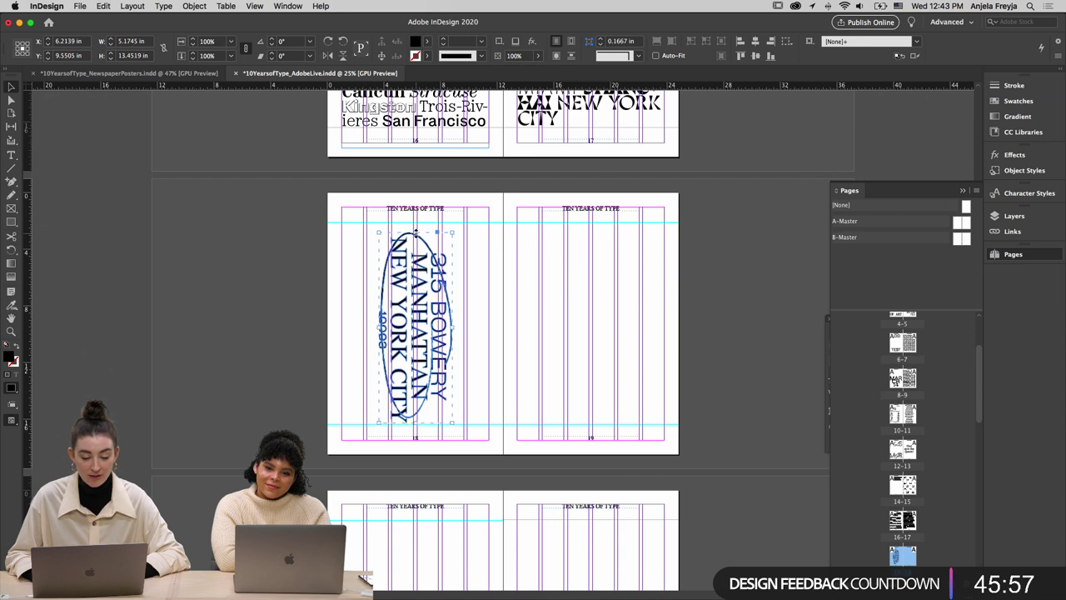
key("Up")
key("Up")
key("Up")
key("Up")
key("Up")
key("Up")
key("Up")
key("Up")
key("Up")
key("Up")
key("Up")
key("Up")
key("Up")
key("Up")
key("Up")
key("Up")
key("Up")
key("Up")
key("Up")
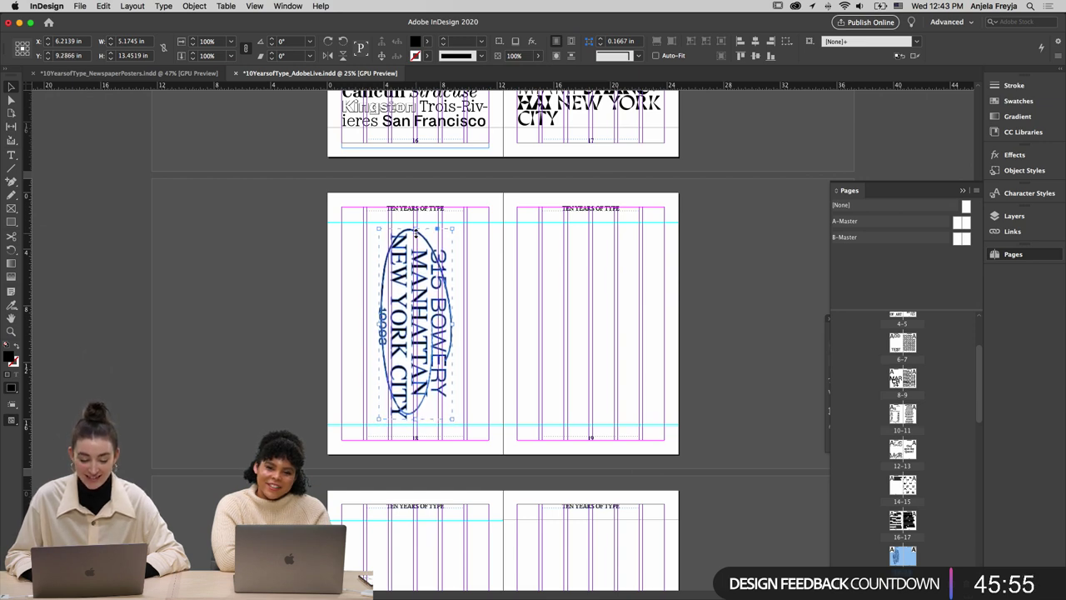
left_click(574, 271)
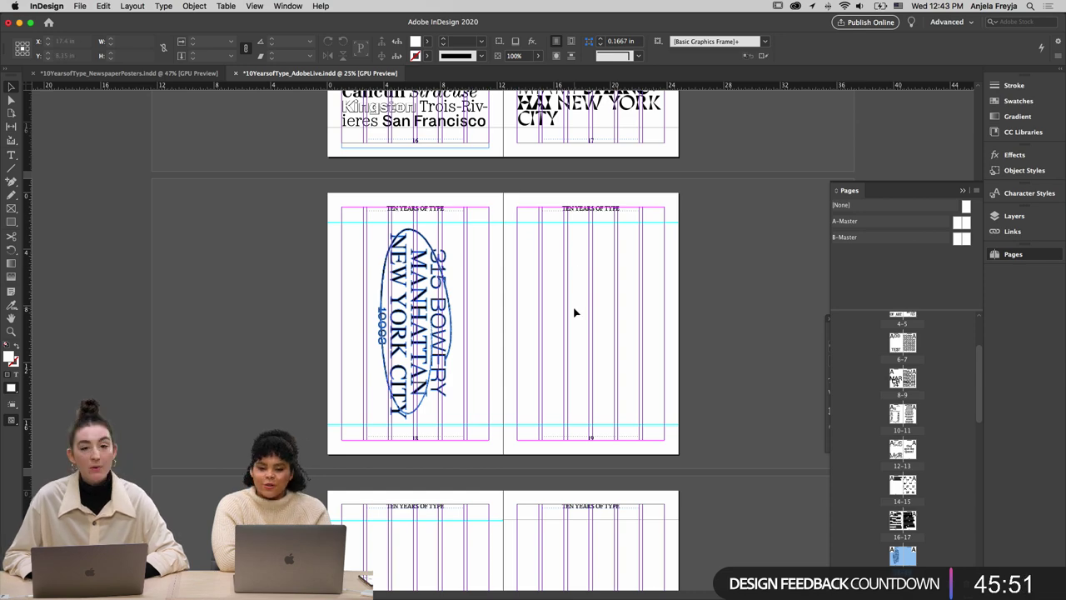
In Illustrator at 16.67% zoom, select the DESIRES AS ROUND AS PEACHES poster group and return to InDesign
mouse_move(453, 587)
left_click(597, 581)
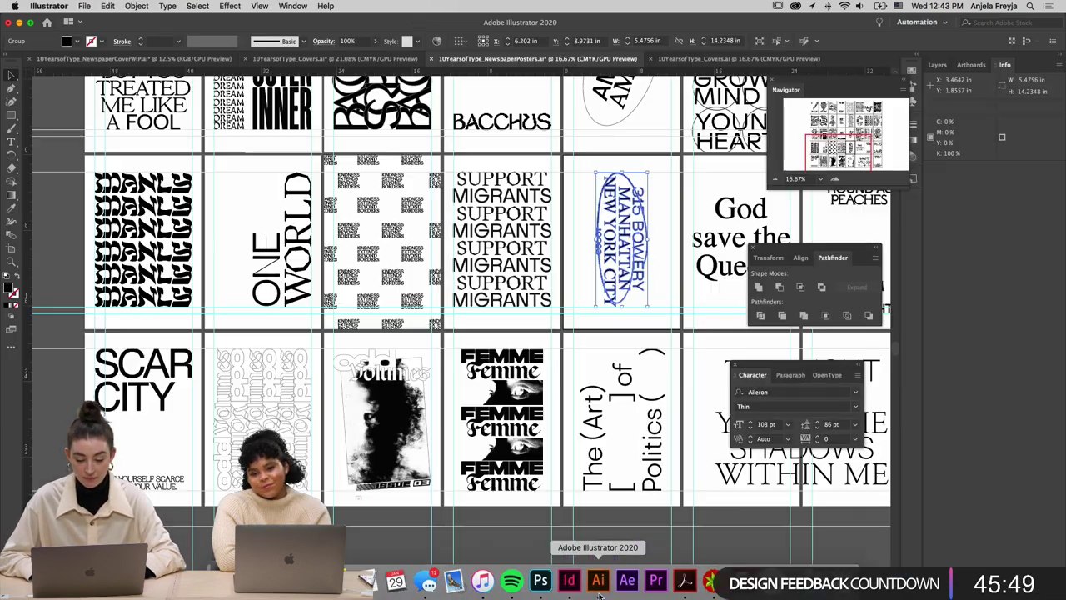
key("super+equal")
key("super+equal")
scroll(692, 271, "right", 5)
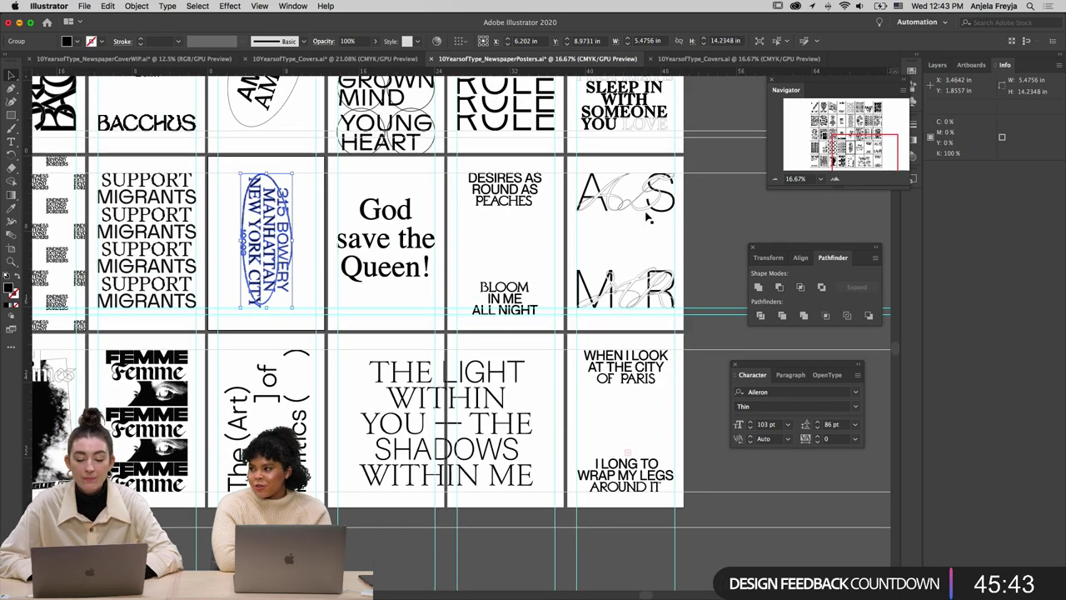
scroll(550, 266, "down", 3)
scroll(550, 267, "left", 2)
left_click(543, 236)
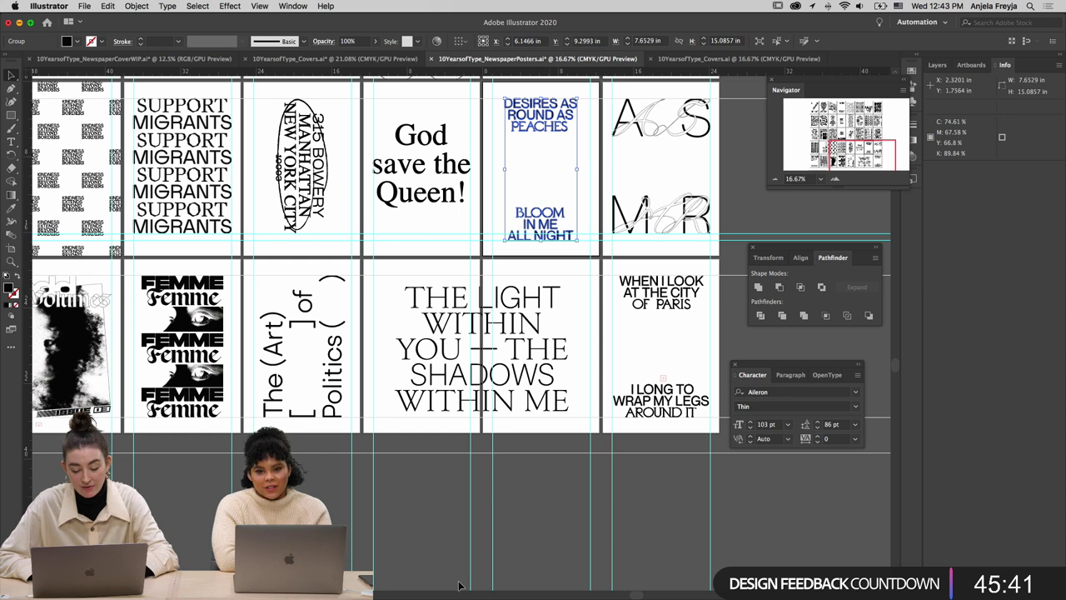
mouse_move(540, 593)
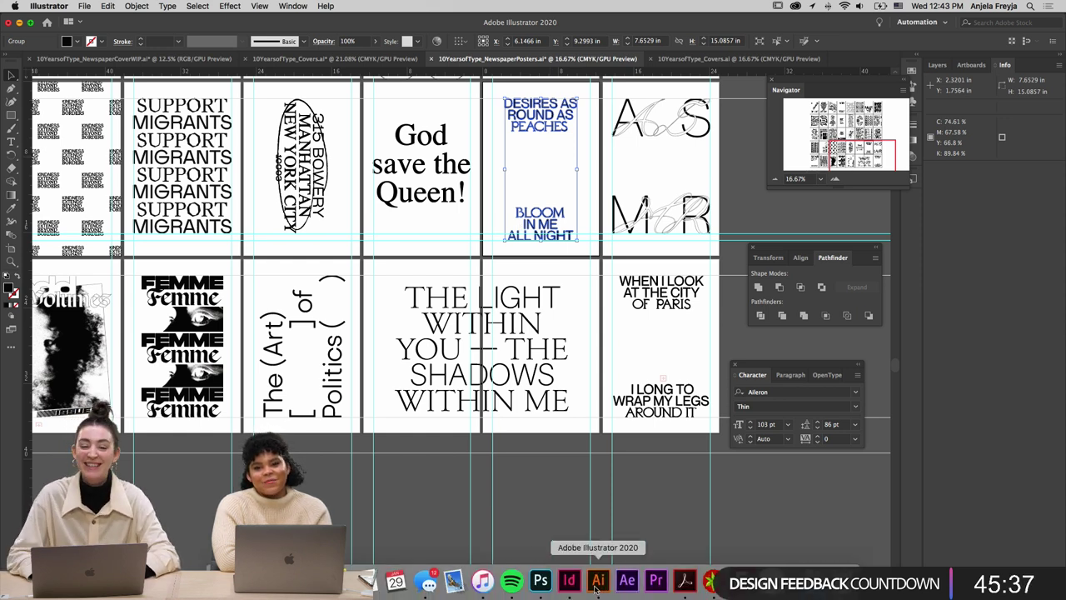
left_click(569, 581)
Paste the DESIRES poster, move it onto page 19 and scale it down to fit the margins
key("super+v")
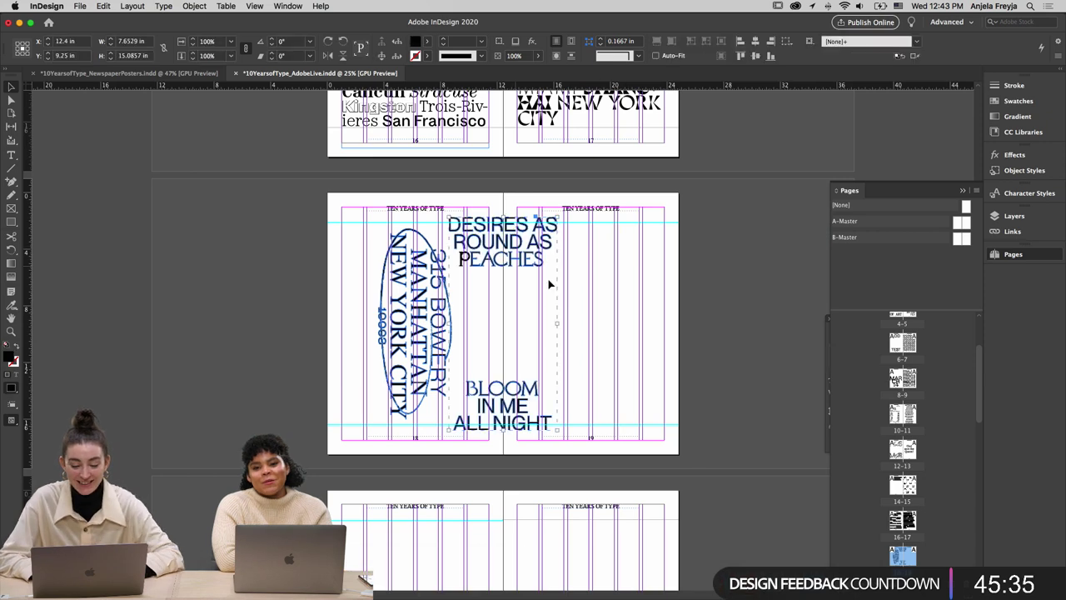
left_click_drag(589, 256, 614, 254)
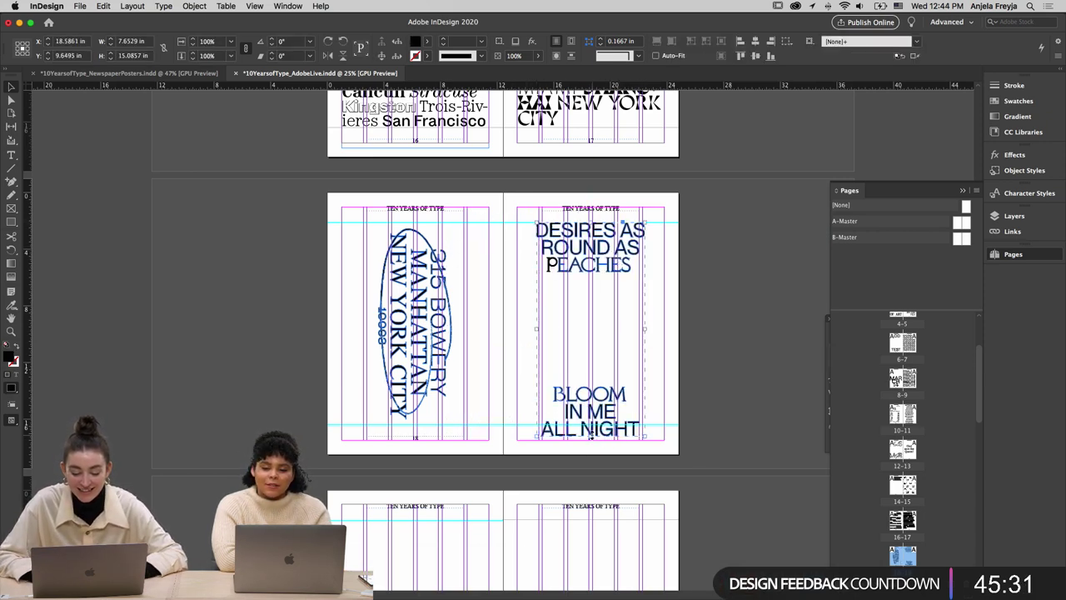
left_click_drag(591, 436, 651, 430)
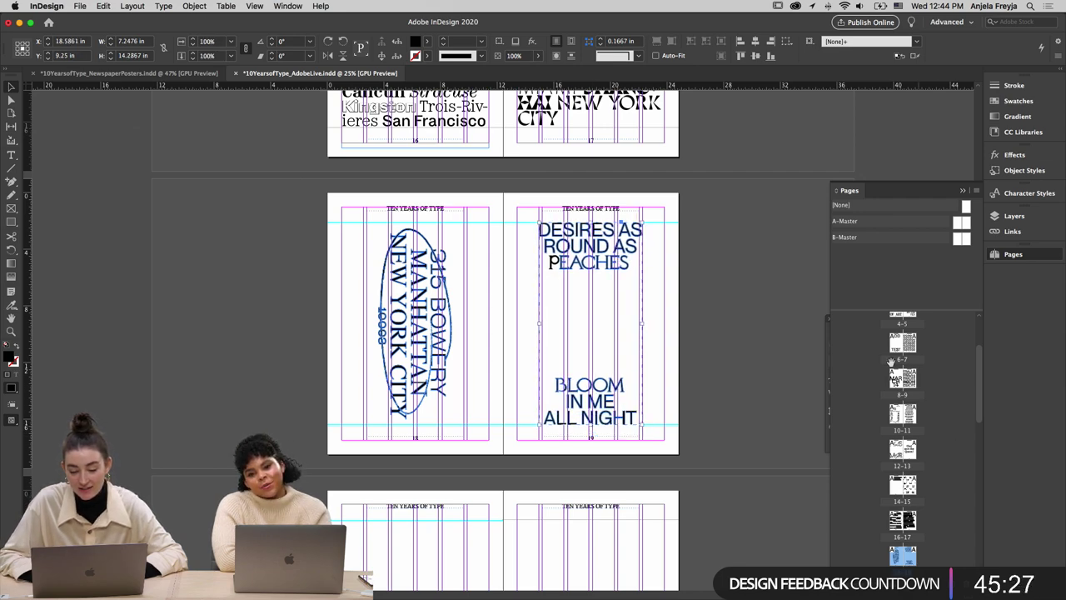
left_click(738, 454)
Scroll through the magazine spreads to review the placed posters
scroll(720, 233, "down", 2)
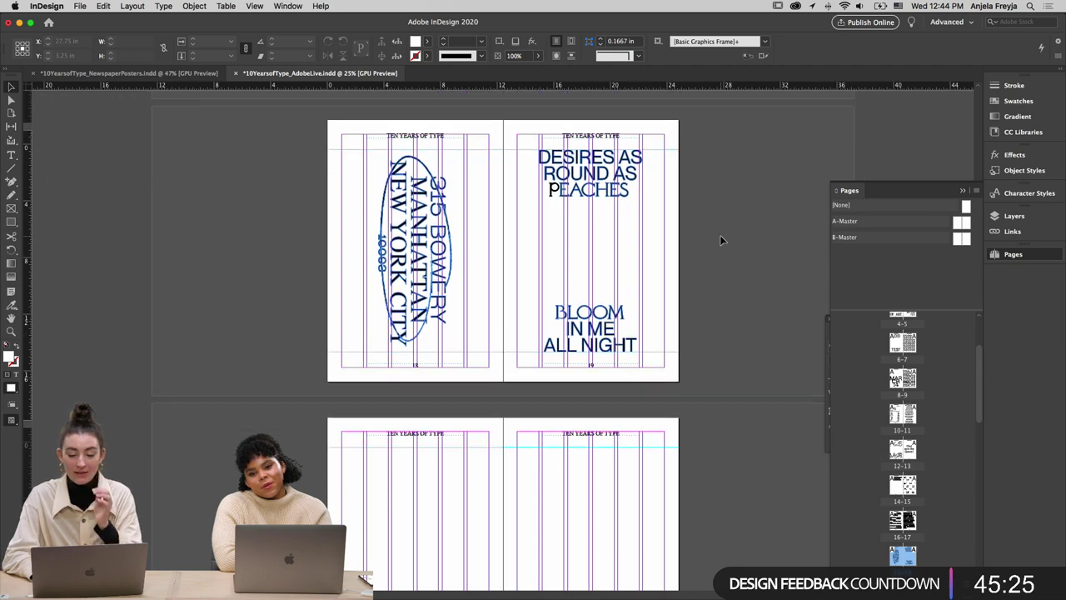
scroll(721, 237, "down", 4)
scroll(722, 237, "up", 2)
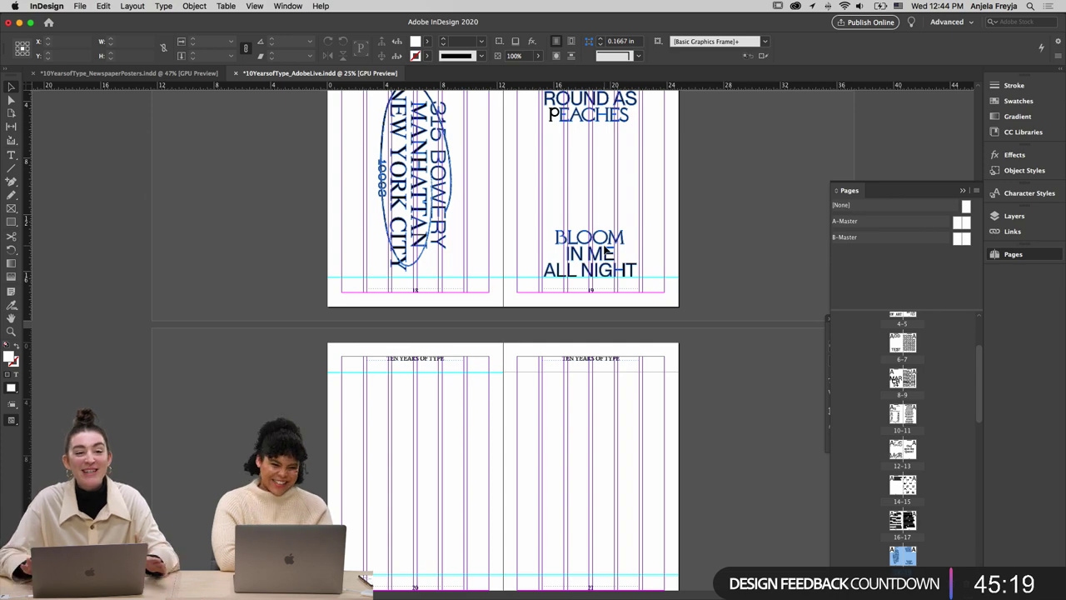
scroll(595, 292, "down", 3)
scroll(571, 364, "up", 5)
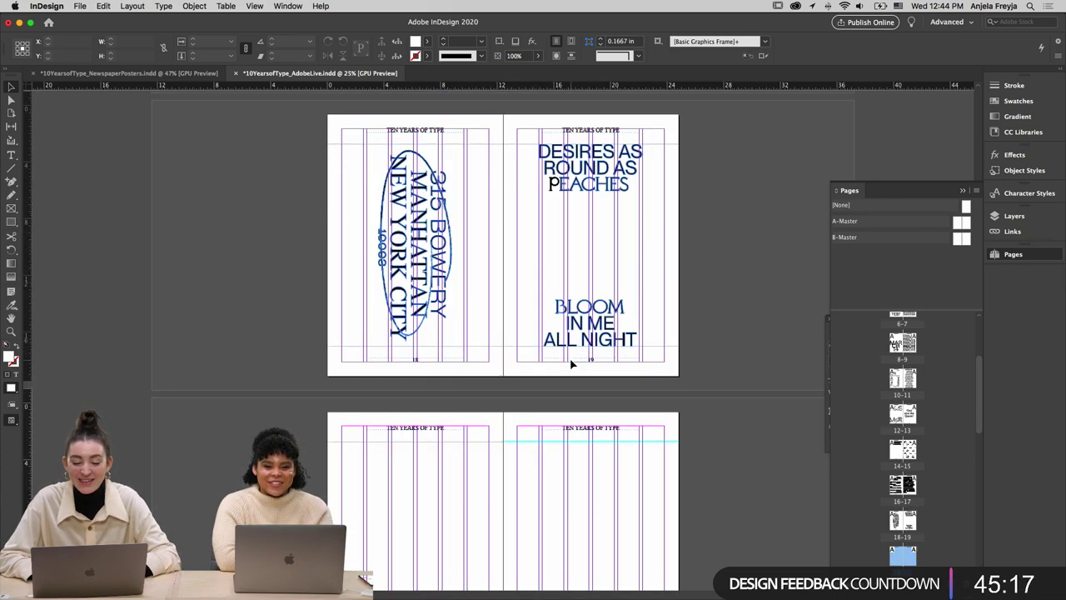
scroll(571, 364, "down", 4)
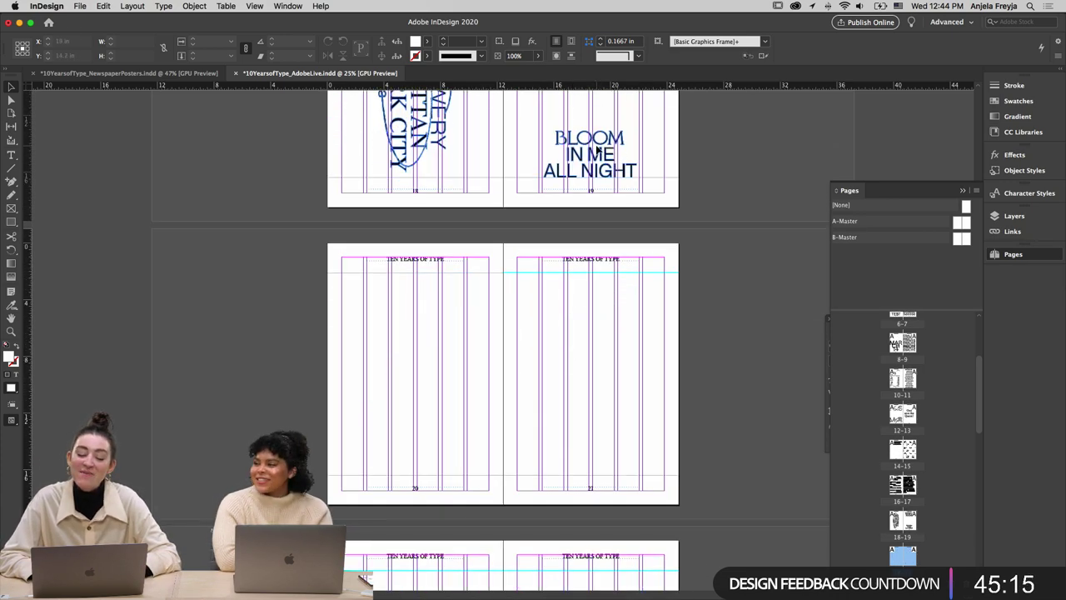
scroll(597, 148, "up", 3)
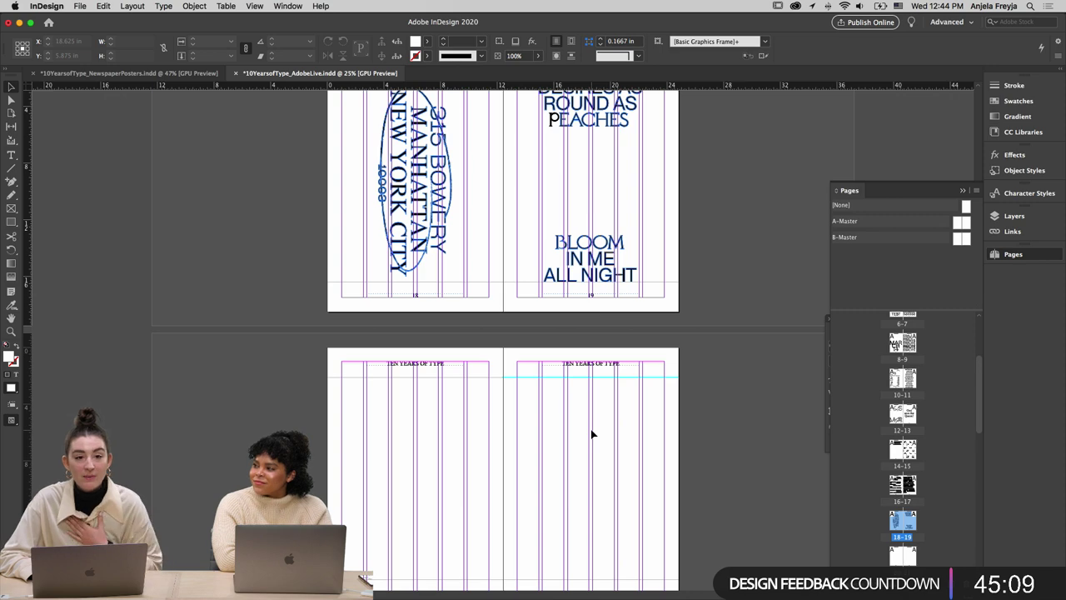
scroll(588, 420, "down", 5)
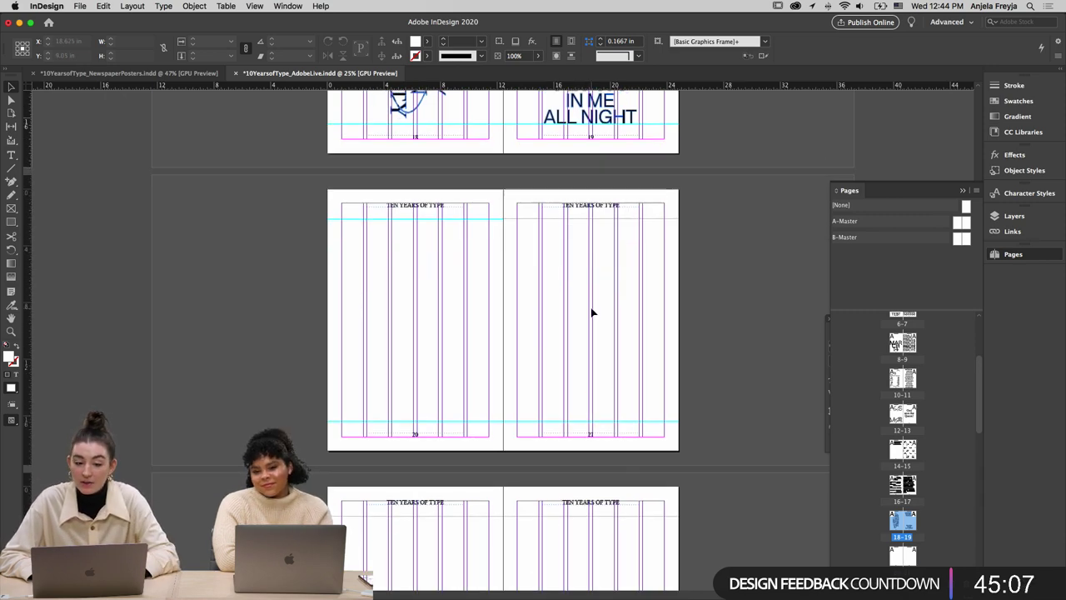
mouse_move(512, 588)
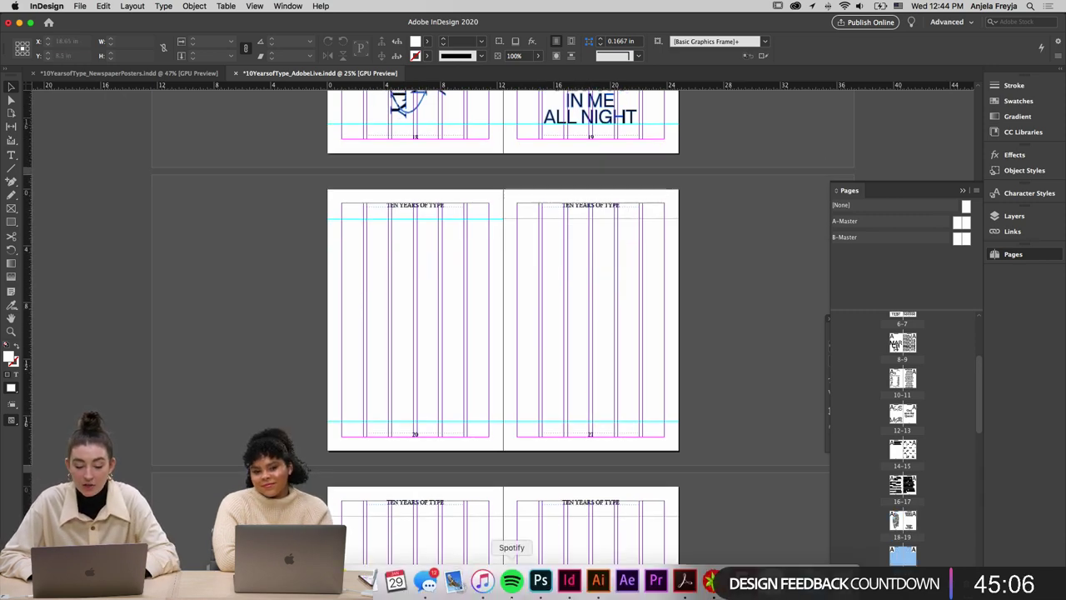
left_click(597, 582)
Locate and select the égalité / liberté poster artwork in Illustrator, then return to InDesign
scroll(578, 256, "up", 10)
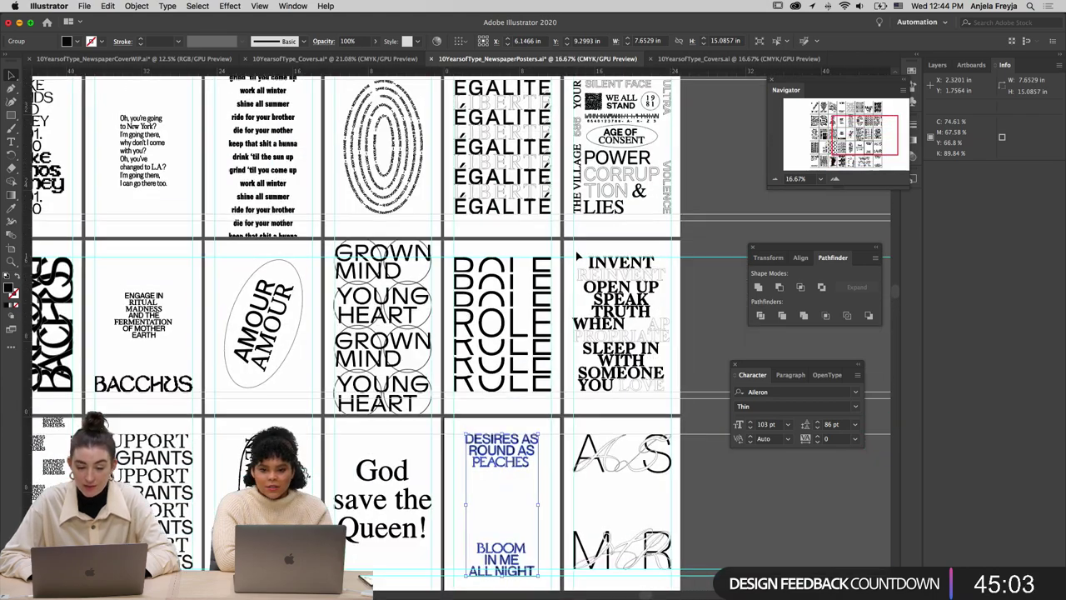
scroll(577, 256, "up", 1)
scroll(578, 256, "up", 10)
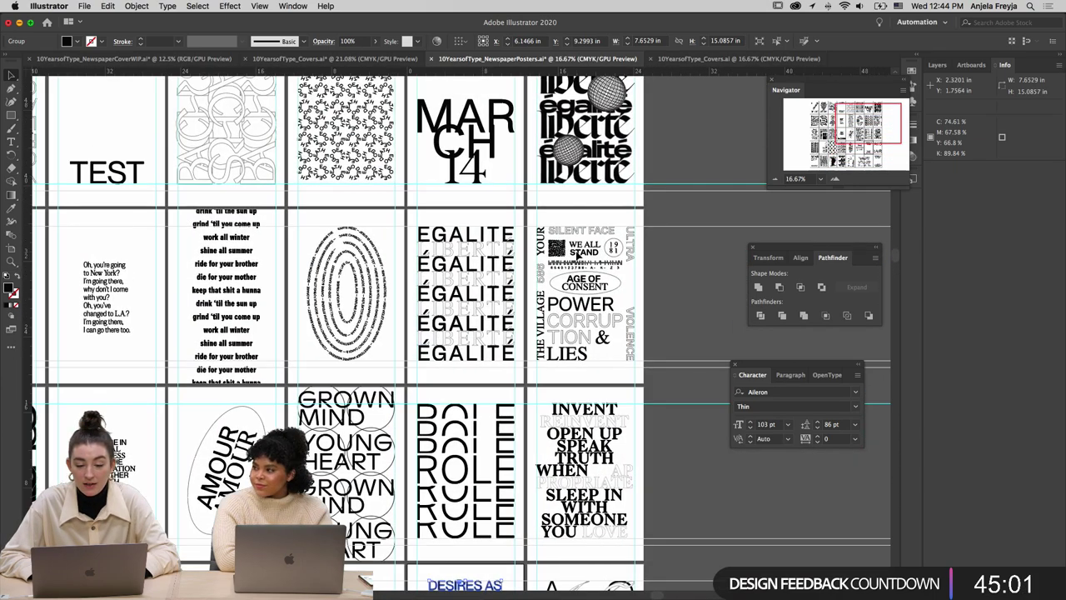
scroll(583, 250, "right", 2)
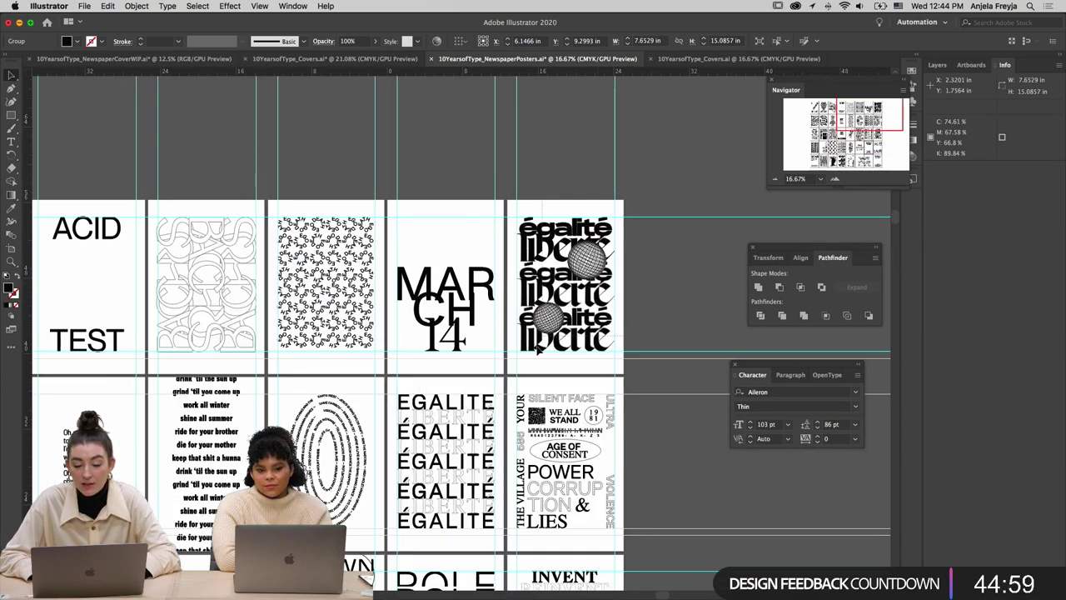
left_click(519, 370)
scroll(508, 265, "left", 5)
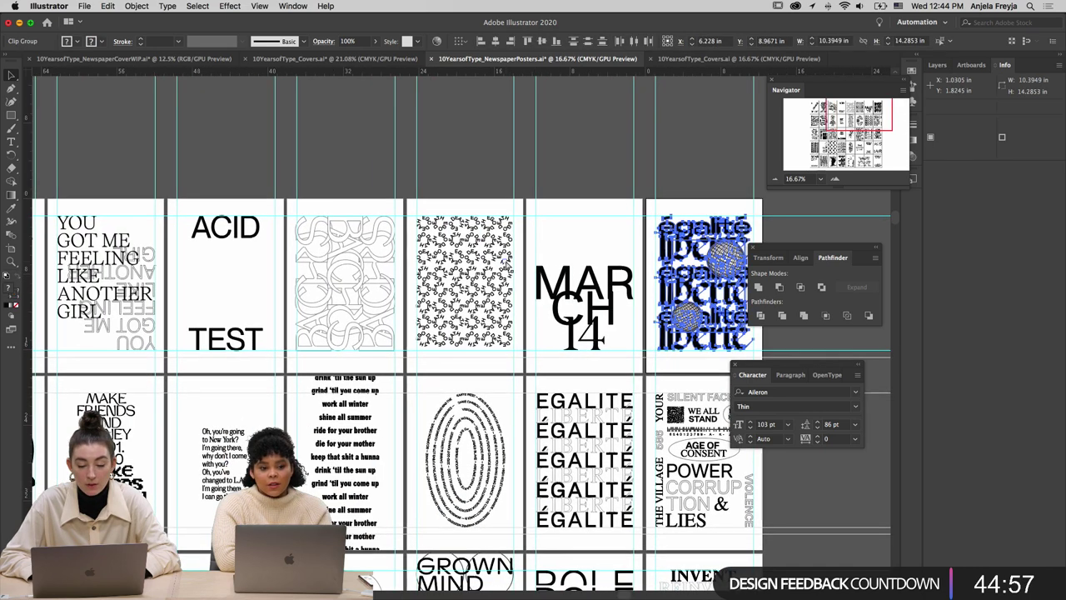
left_click(569, 580)
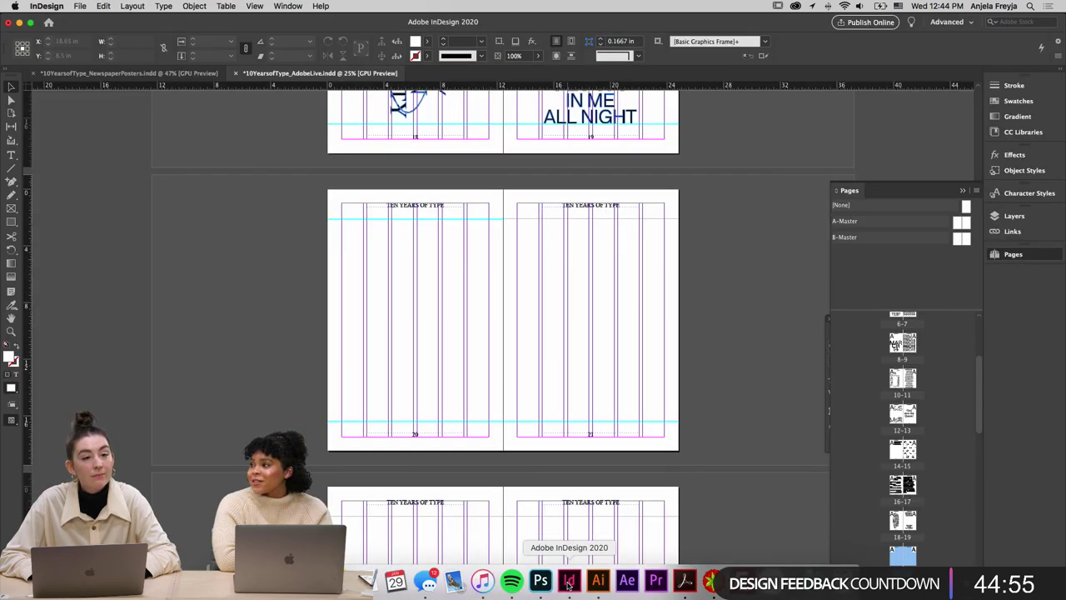
Paste the égalité / liberté artwork onto page 20 and nudge it slightly left and up
scroll(535, 308, "up", 10)
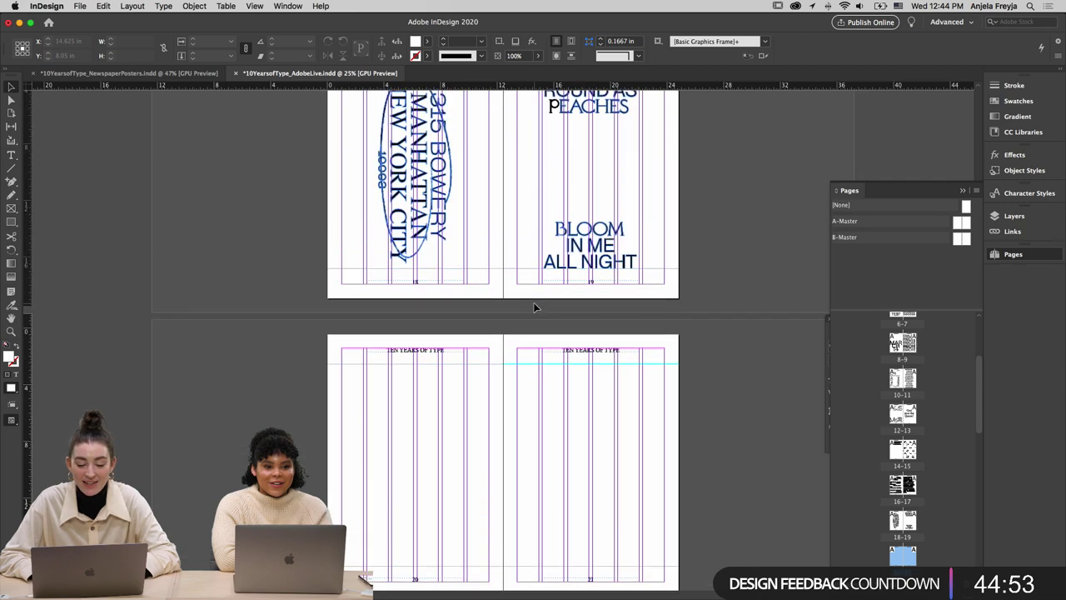
scroll(535, 307, "down", 4)
scroll(516, 342, "down", 2)
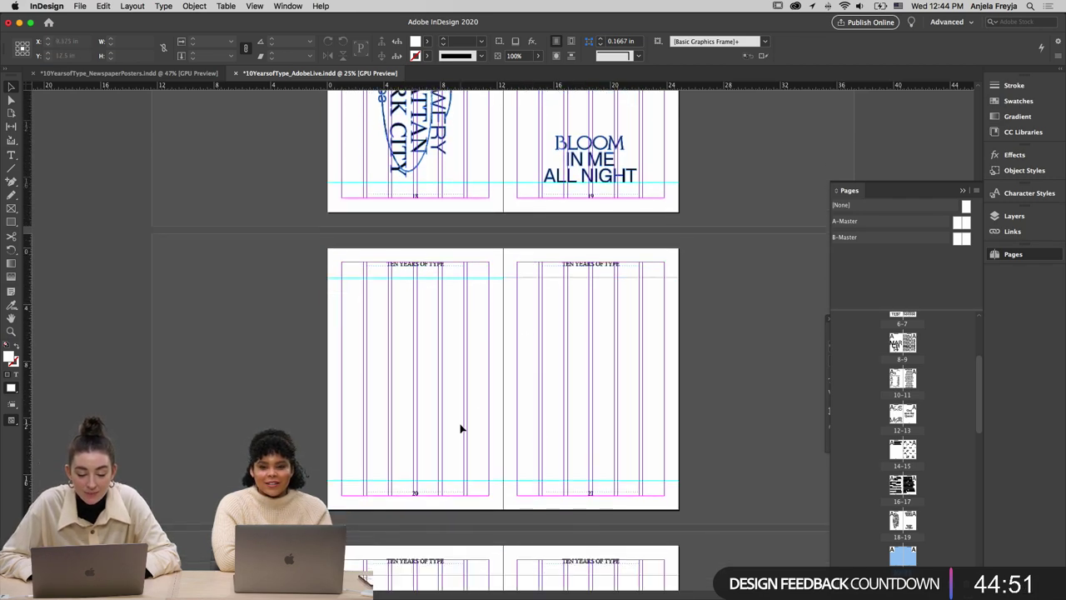
key("super+v")
left_click_drag(527, 367, 388, 360)
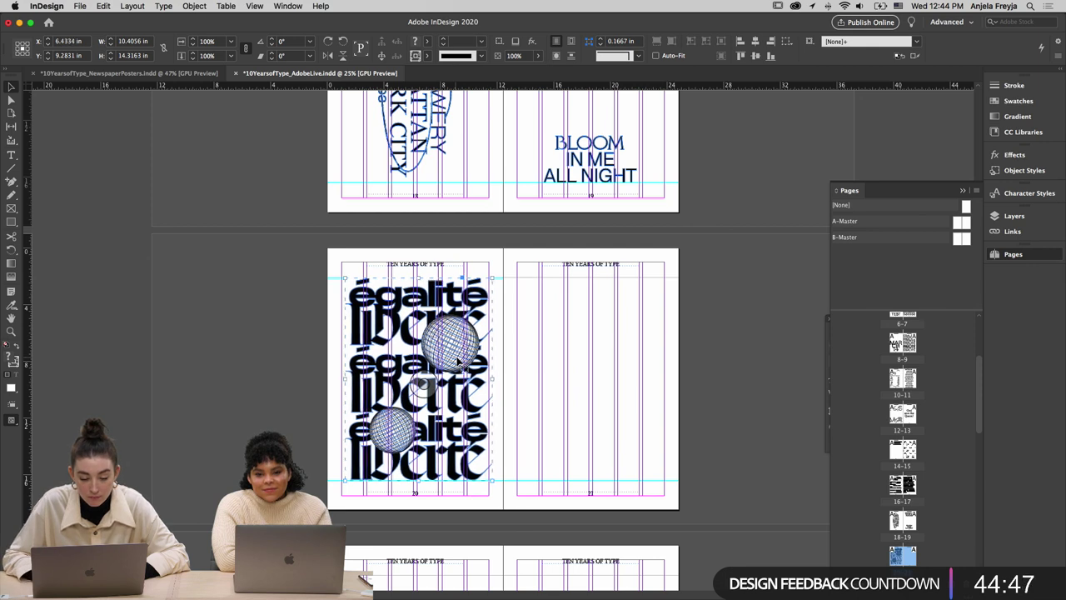
key("shift+Left")
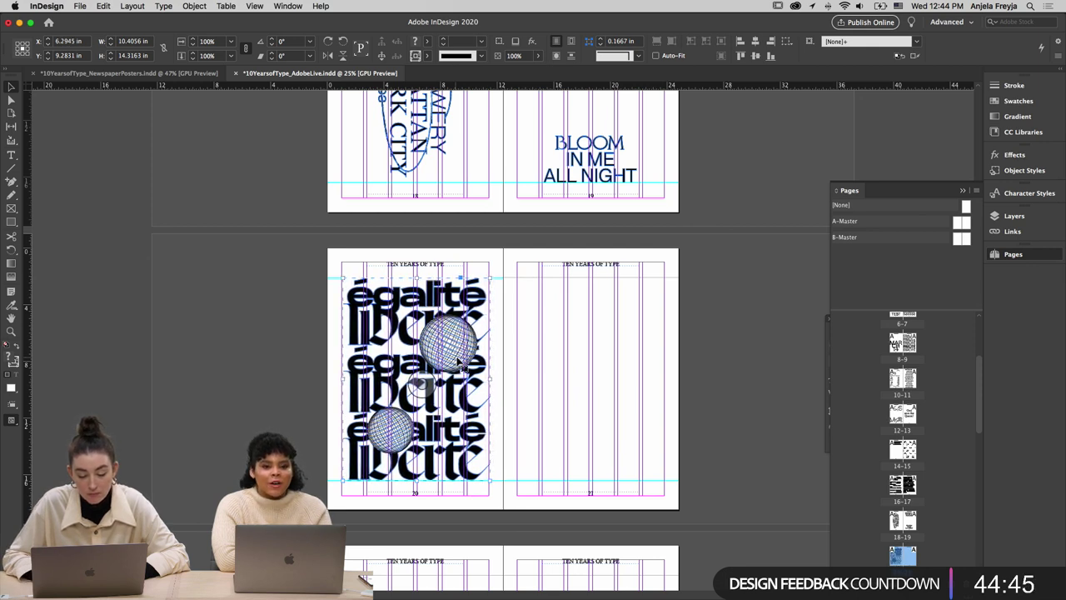
key("Left")
key("Left")
key("Left")
key("Left")
key("Left")
key("Up")
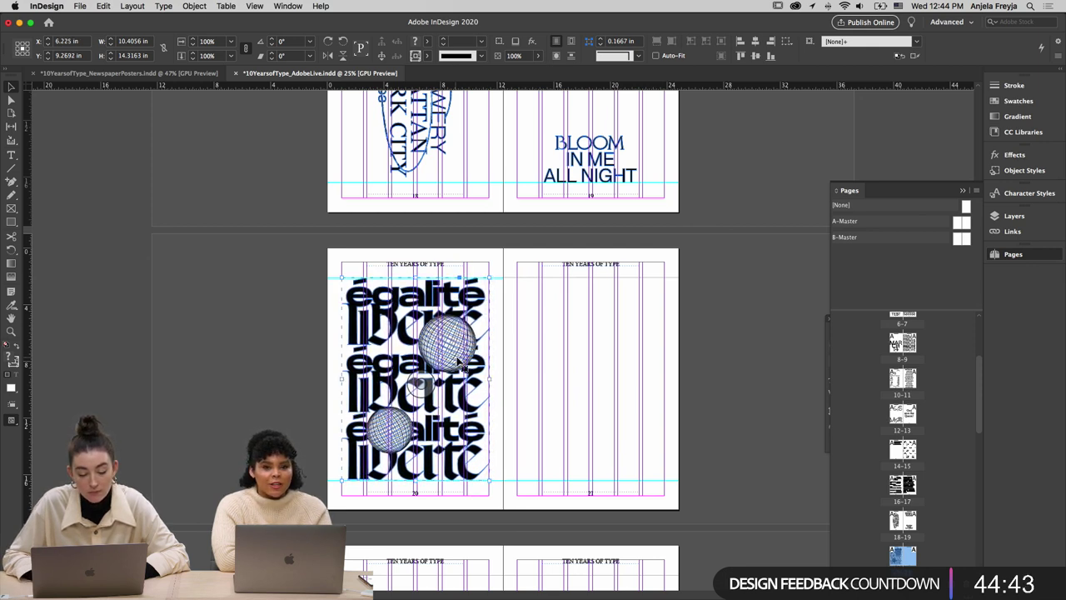
left_click(608, 356)
Preview the spreads in Preview mode without guides or frame edges
scroll(608, 357, "down", 3)
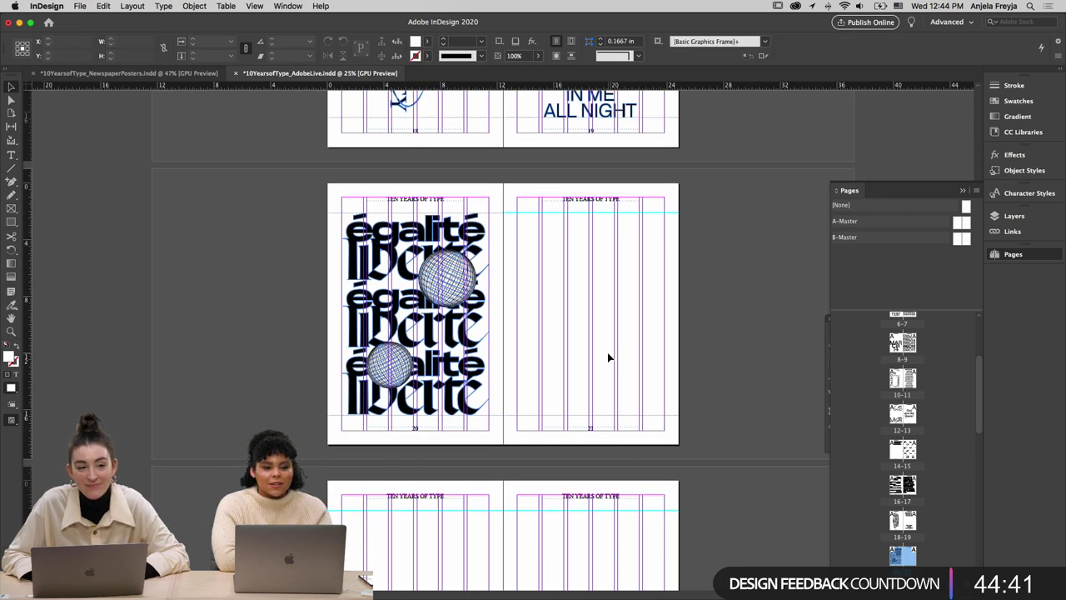
key("w")
scroll(608, 357, "up", 1)
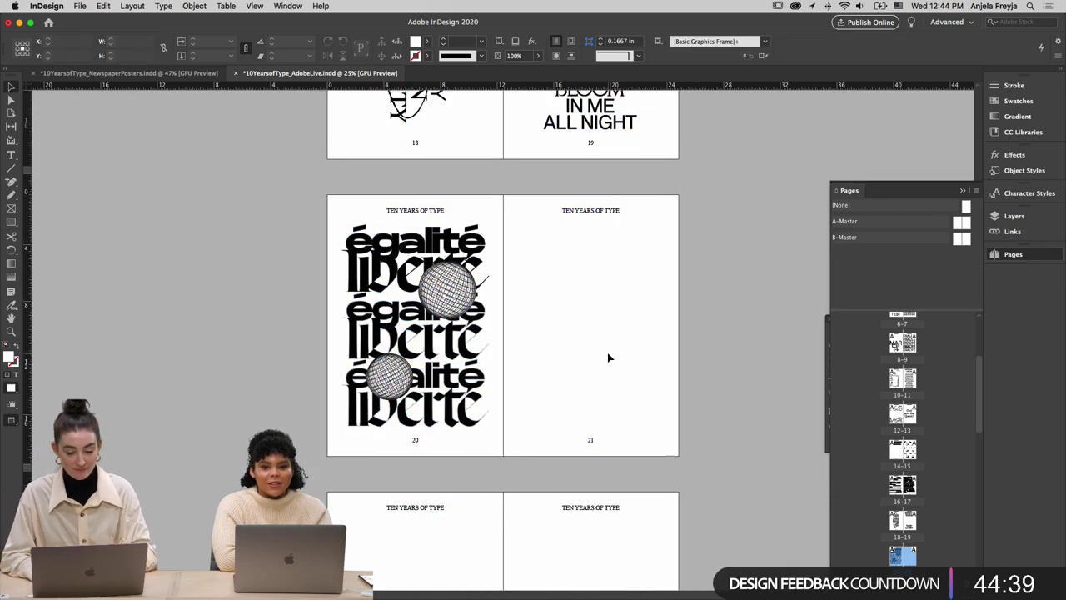
scroll(608, 357, "up", 8)
scroll(603, 488, "down", 5)
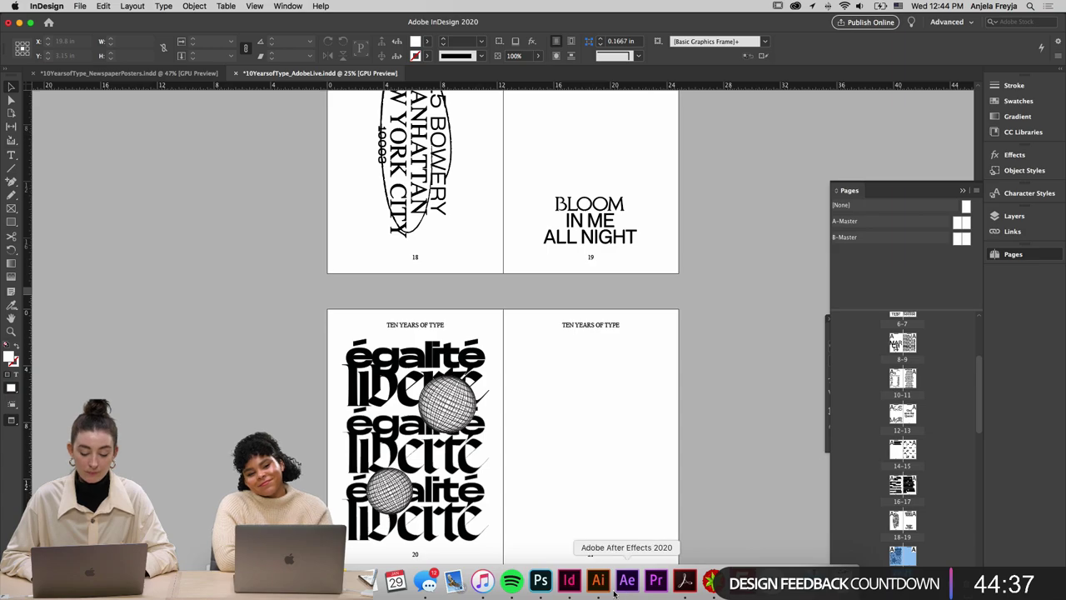
left_click(598, 581)
Scroll the Illustrator poster grid to the outlined volumes poster, select its whole group and return to InDesign
key("super+equal")
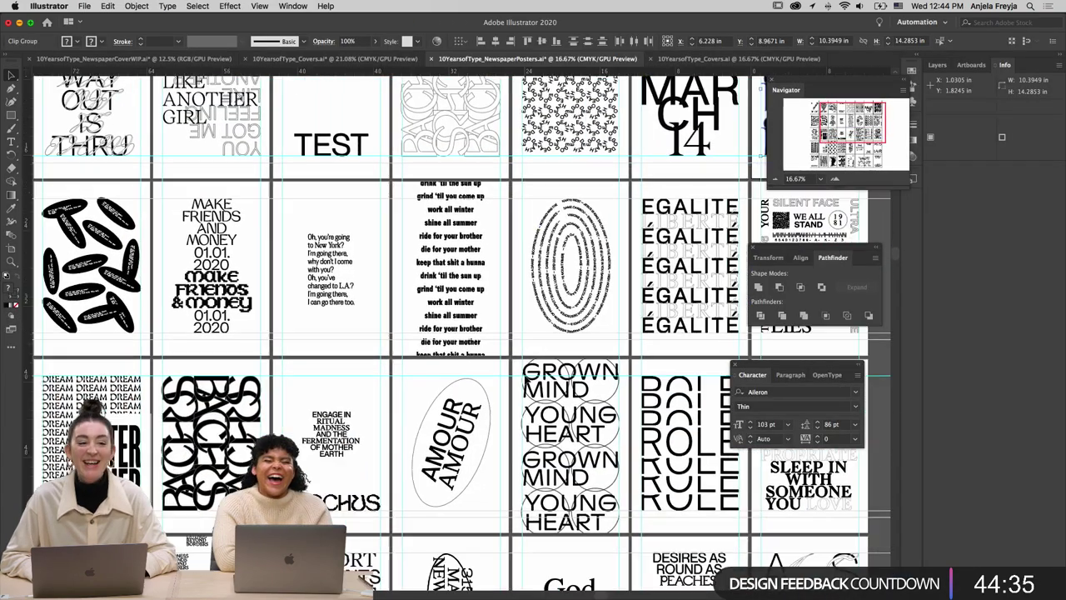
scroll(434, 345, "down", 5)
scroll(434, 345, "left", 5)
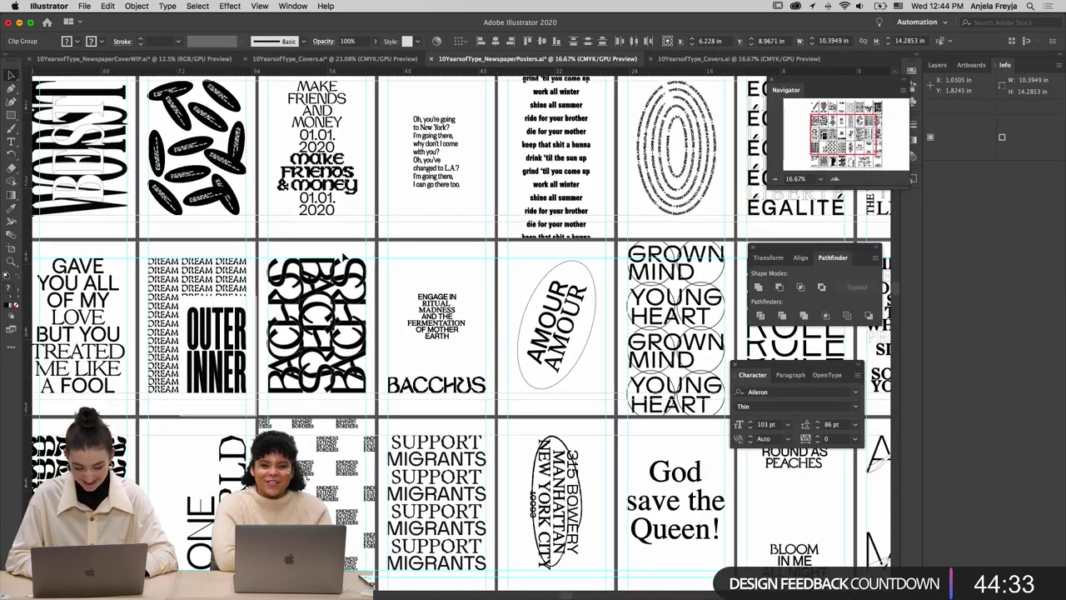
scroll(344, 257, "down", 5)
scroll(344, 257, "left", 4)
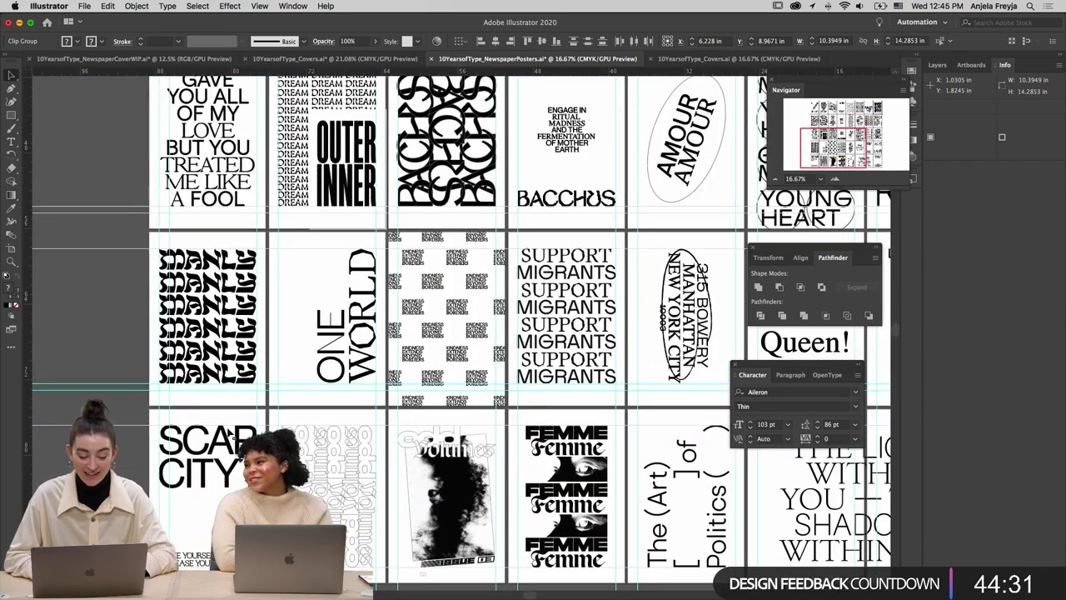
scroll(230, 432, "down", 3)
scroll(230, 432, "right", 1)
left_click(333, 469)
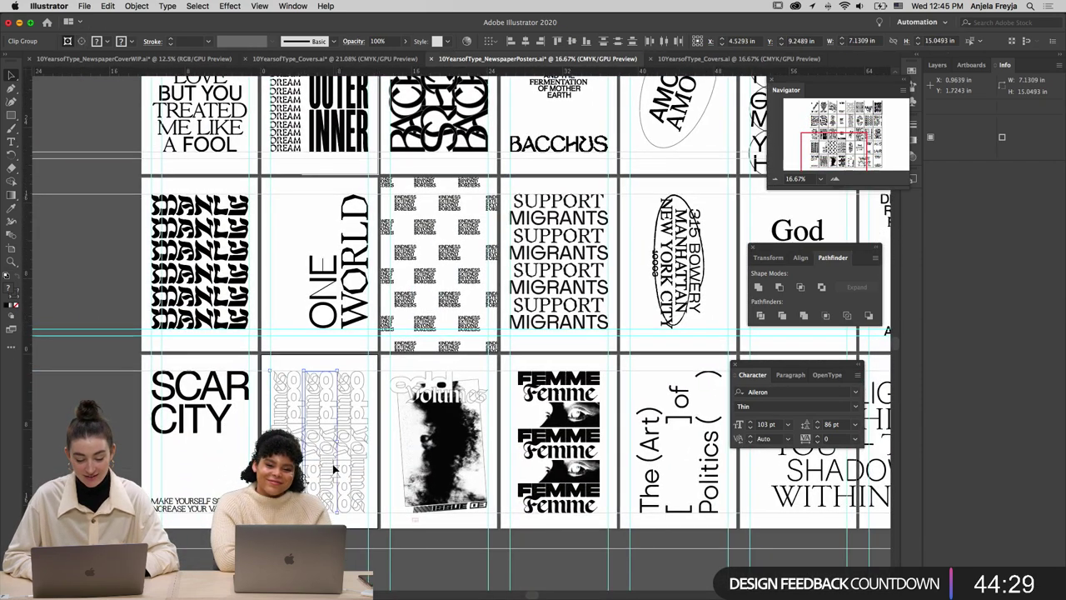
left_click(434, 583)
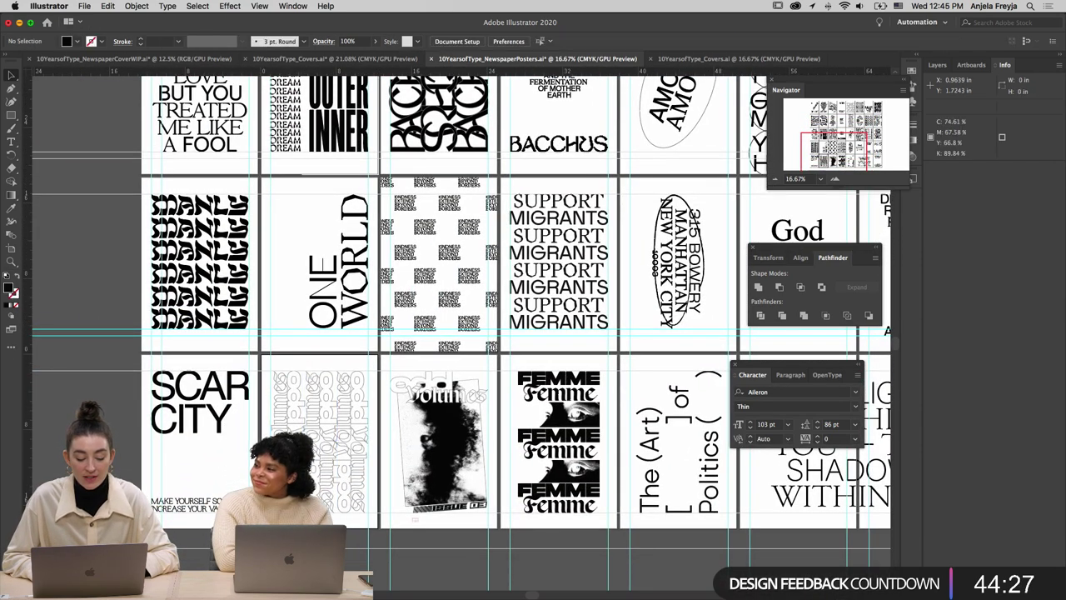
left_click(361, 372)
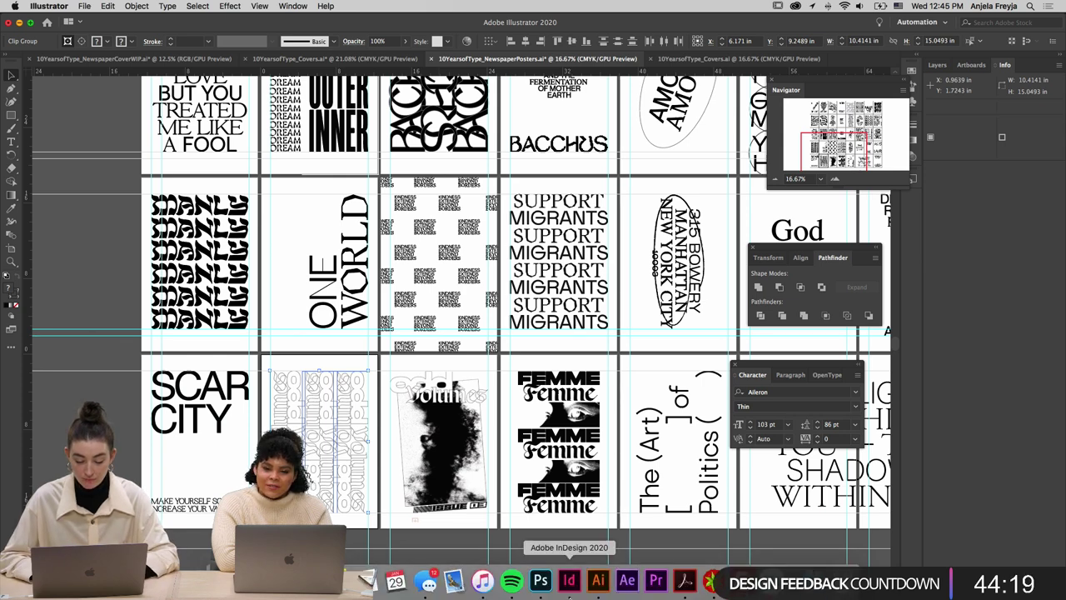
left_click(568, 581)
Paste the volumes artwork onto page 21, then shrink, trim its top edge and nudge it to fit
key("w")
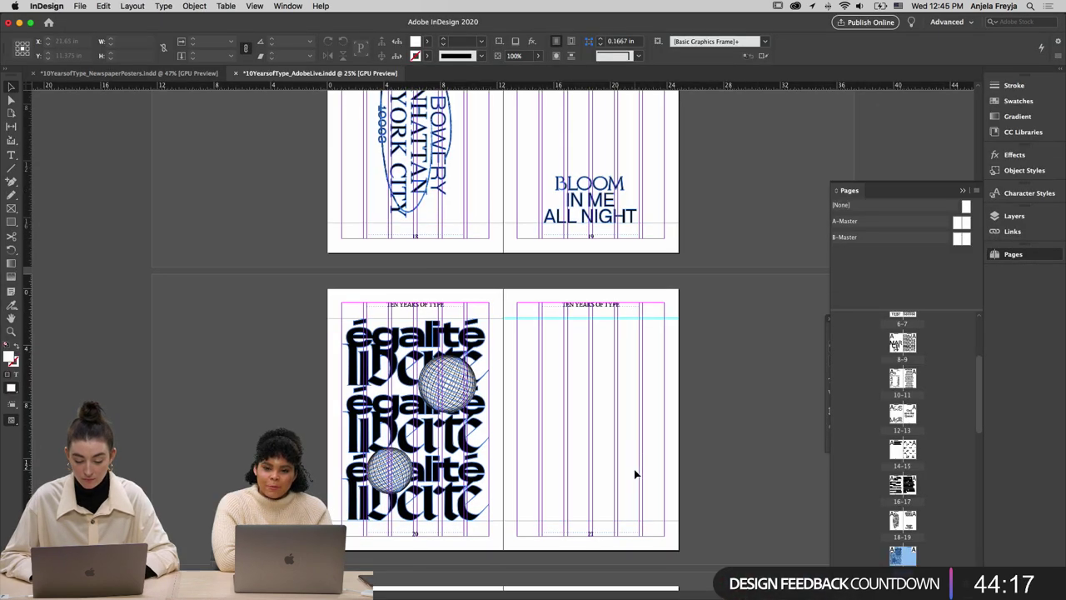
key("super+v")
left_click_drag(647, 499, 675, 503)
left_click_drag(590, 530, 588, 504)
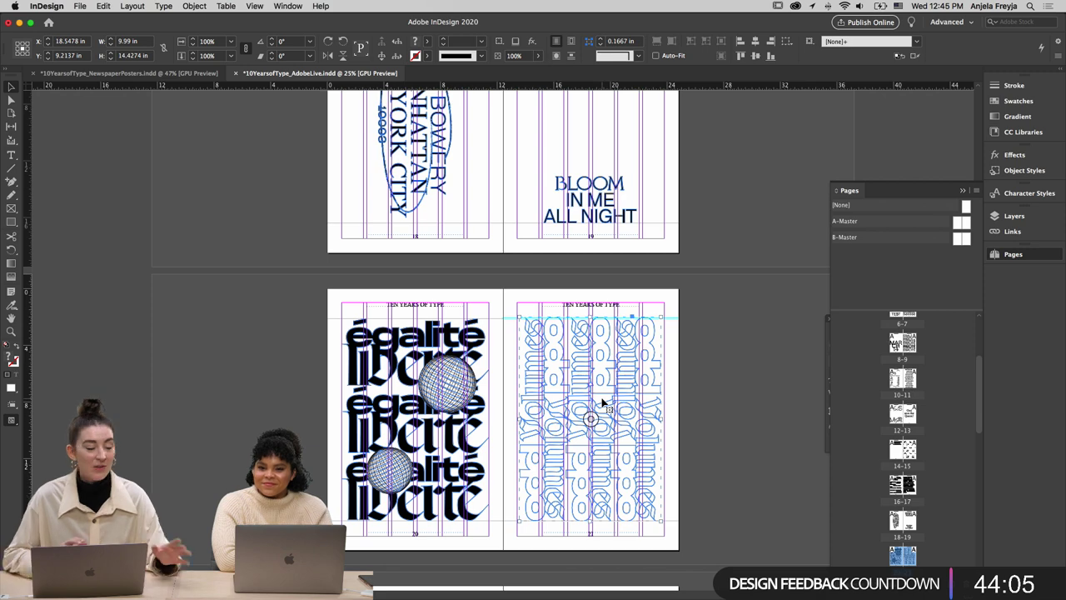
key("super+equal")
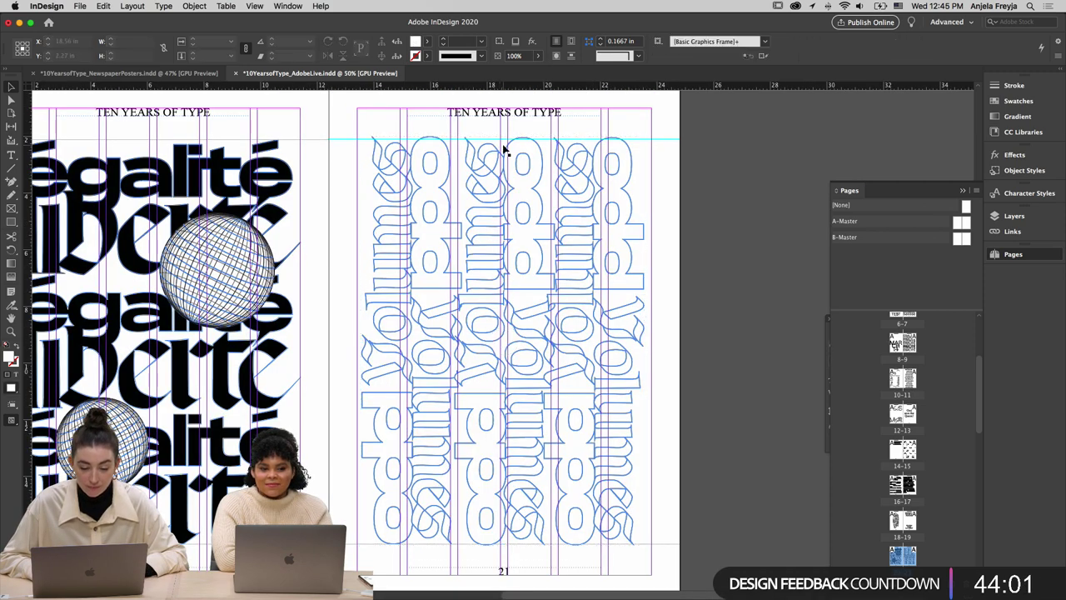
left_click_drag(503, 135, 503, 140)
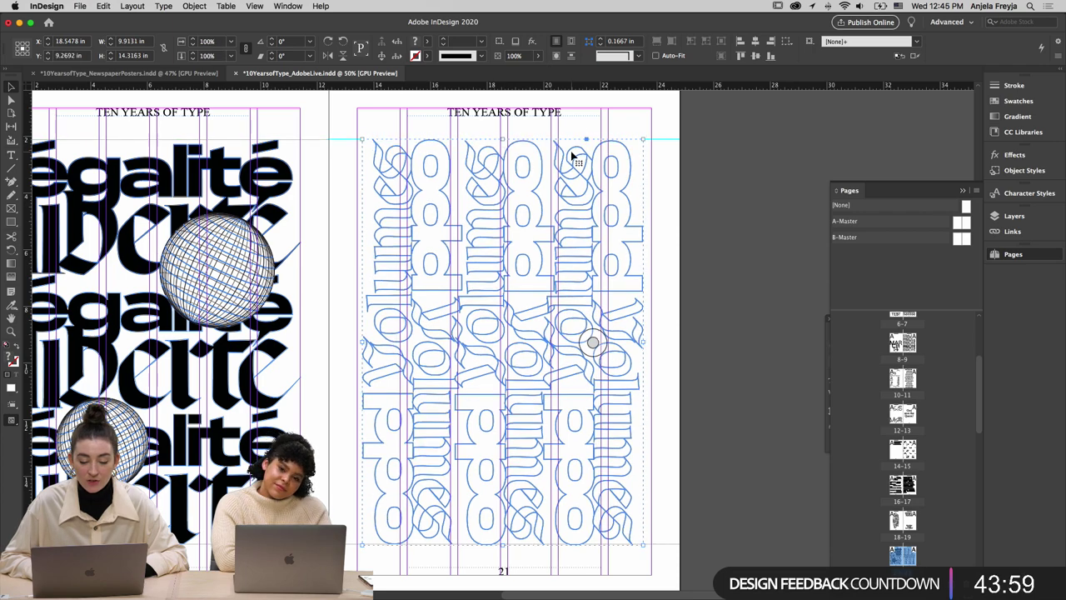
key("Right")
key("Right")
key("Right")
key("Right")
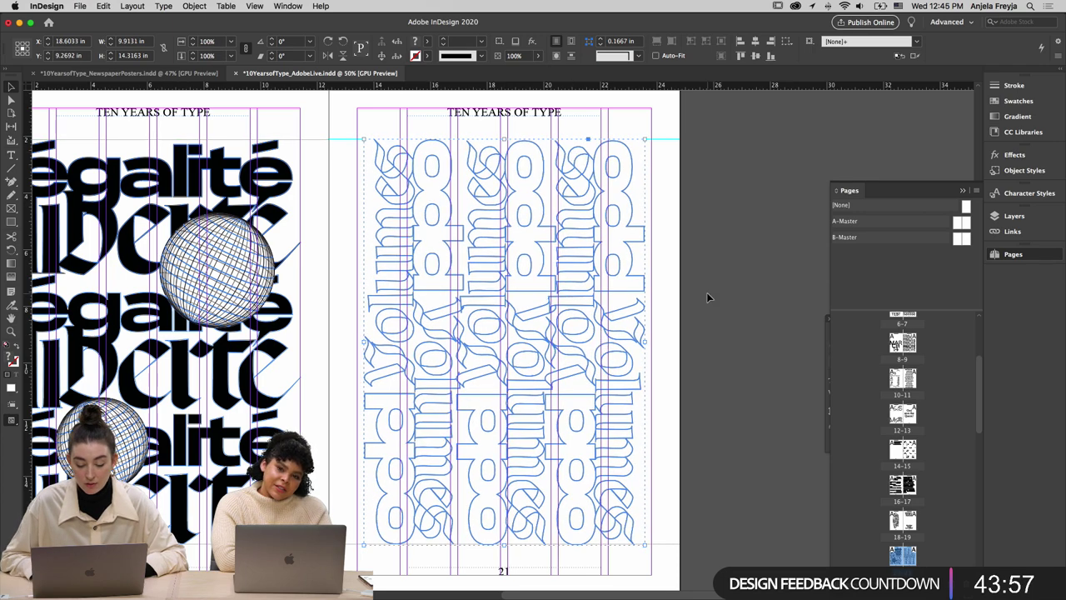
left_click(717, 292)
Zoom out and scroll through the spreads down to pages 22–23
key("super+minus")
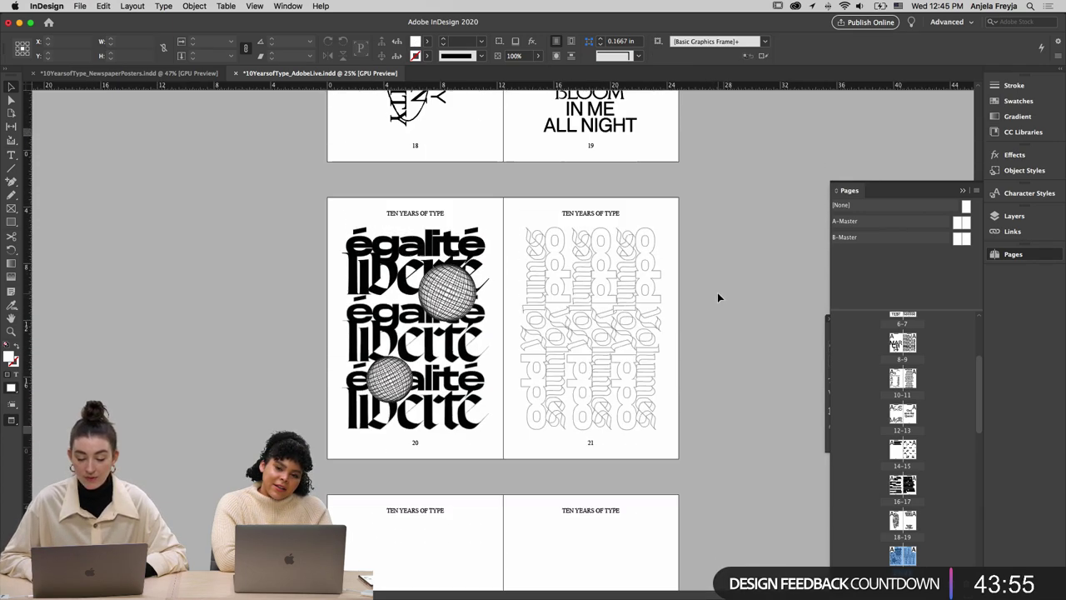
scroll(717, 292, "up", 5)
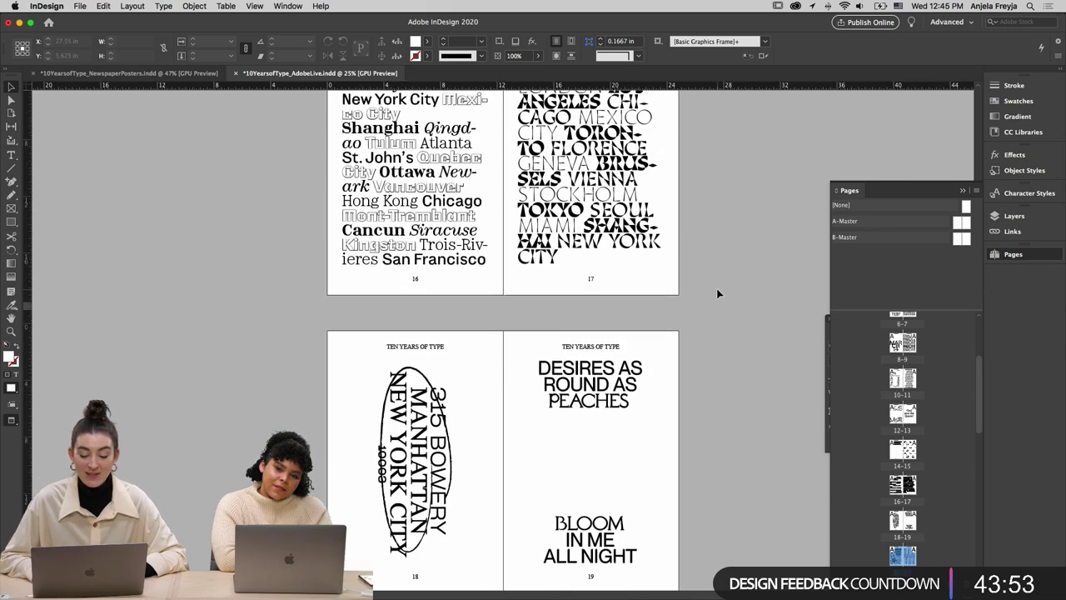
scroll(718, 293, "up", 6)
scroll(704, 286, "down", 3)
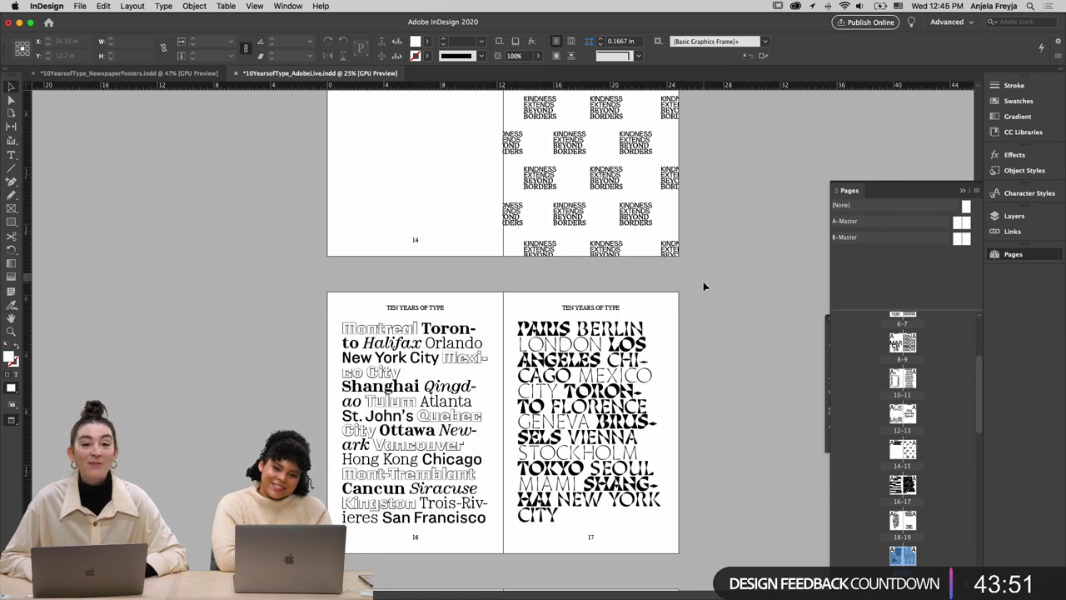
scroll(704, 286, "down", 1)
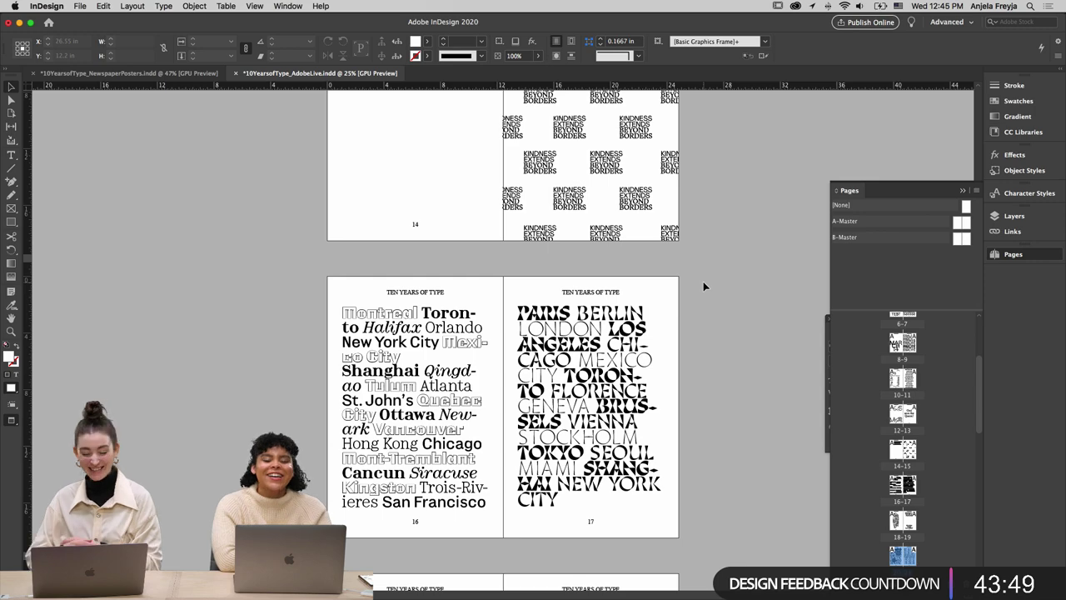
scroll(704, 287, "down", 7)
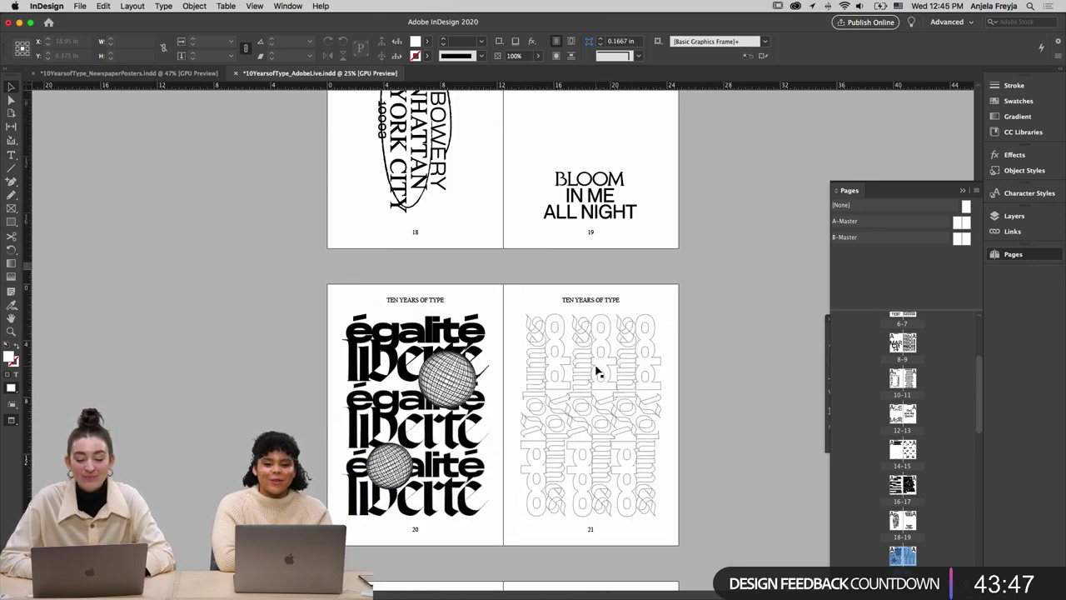
scroll(597, 372, "down", 6)
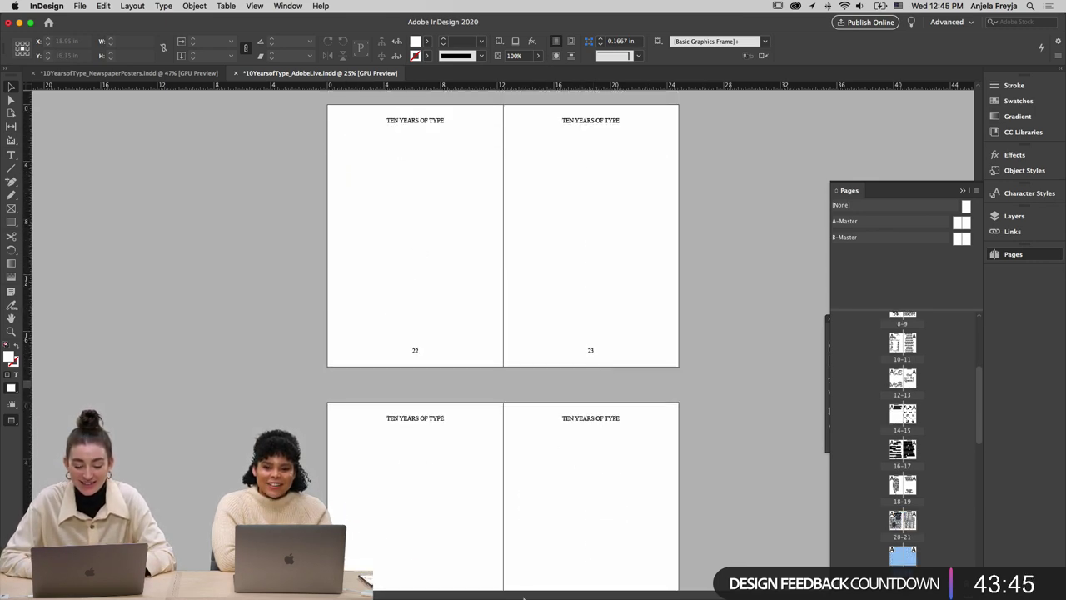
In Illustrator, select the THE LIGHT WITHIN YOU — THE SHADOWS WITHIN ME text group, then return to InDesign
mouse_move(524, 597)
left_click(599, 578)
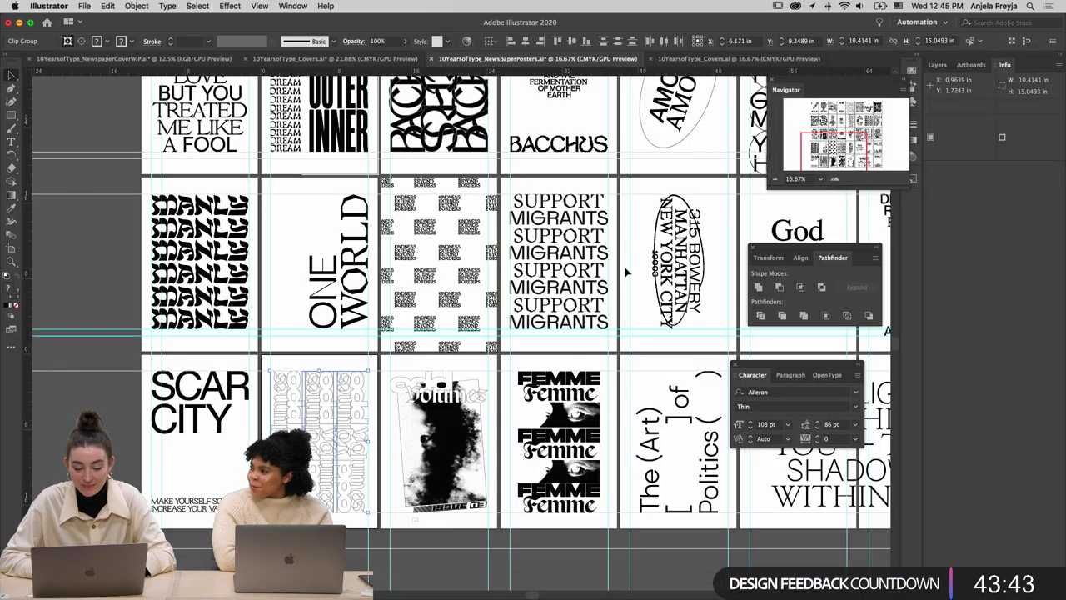
scroll(626, 271, "right", 8)
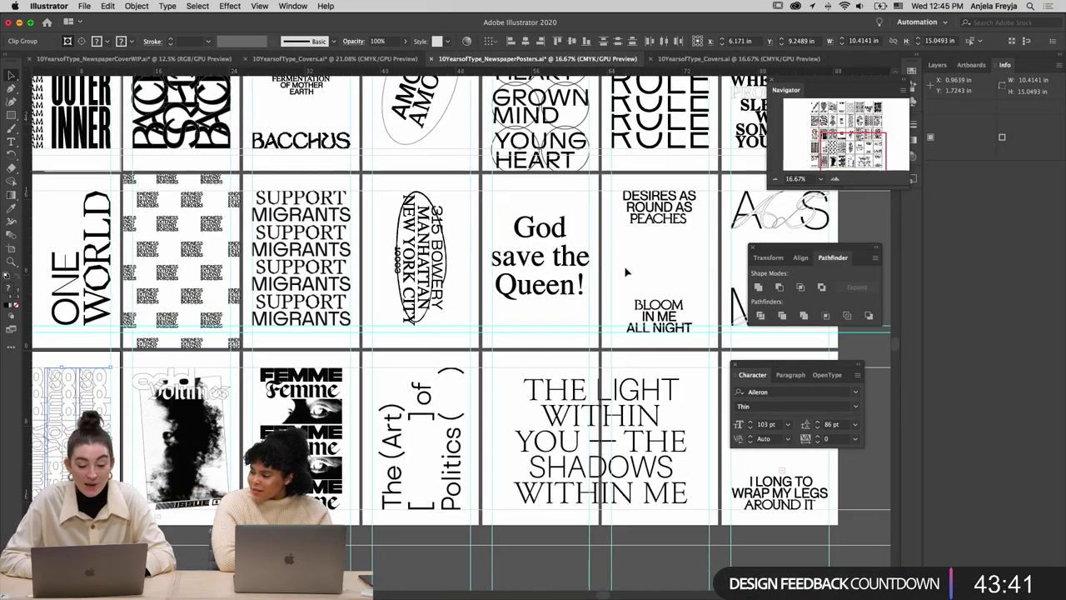
scroll(626, 272, "right", 5)
scroll(626, 272, "down", 1)
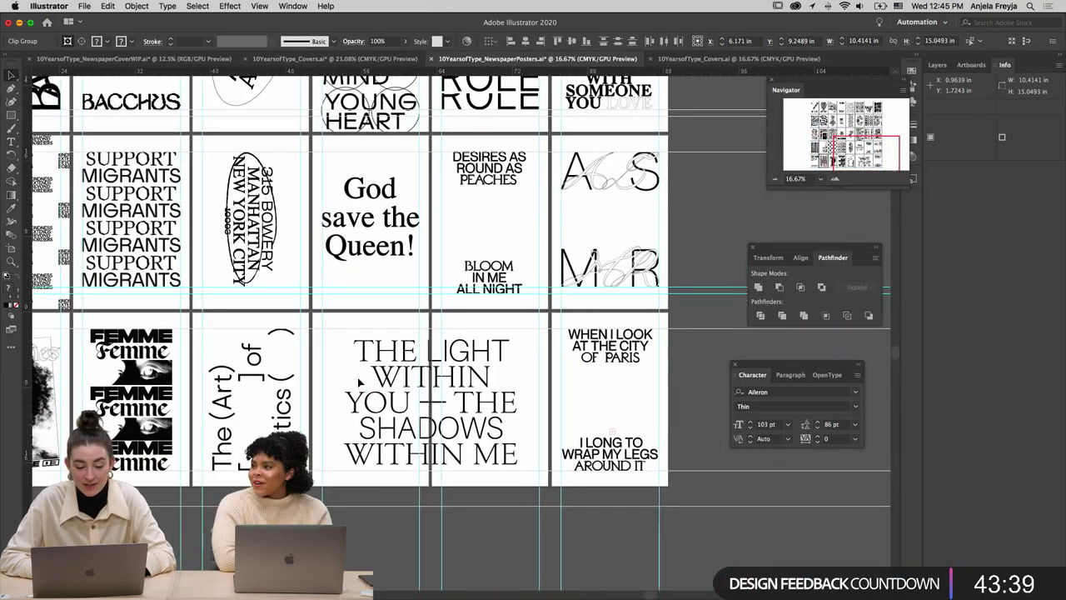
left_click(441, 425)
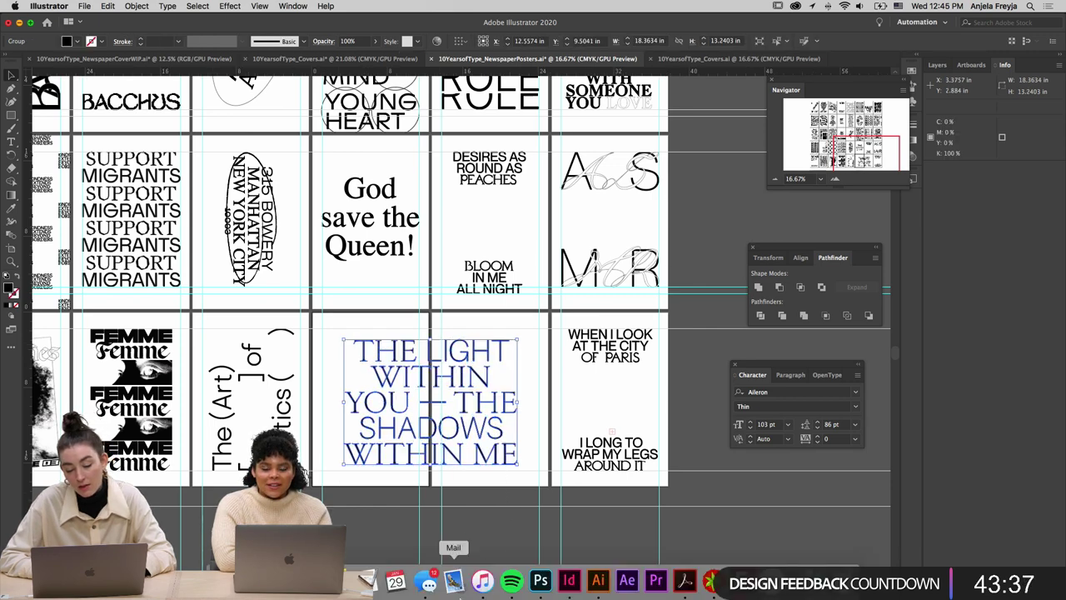
left_click(549, 580)
scroll(603, 326, "down", 2)
Paste the poster text across spread 22–23 and preview it with guides hidden
scroll(603, 327, "down", 2)
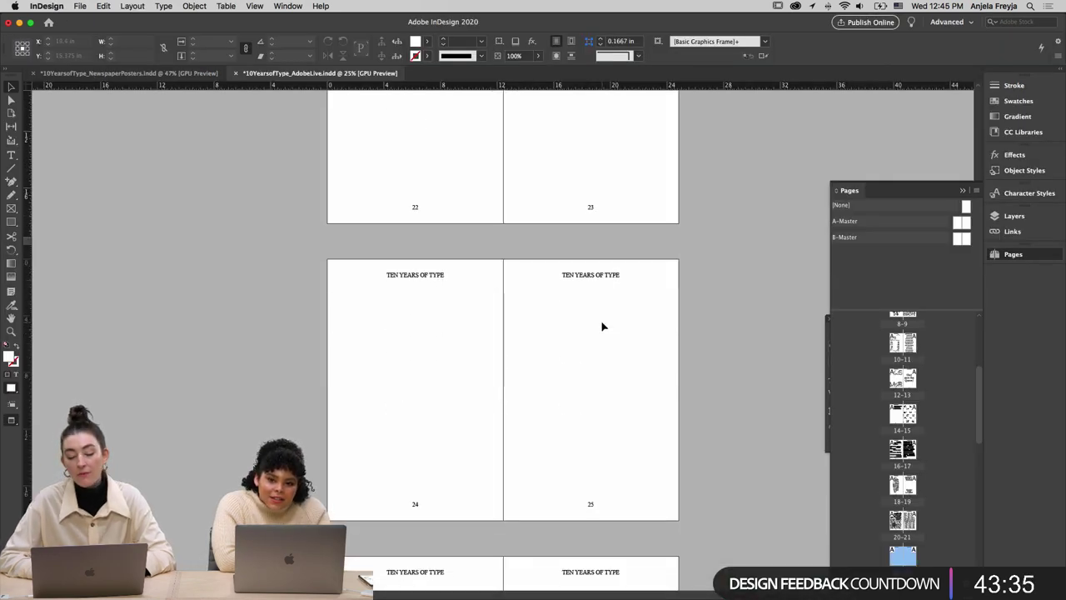
key("w")
key("w")
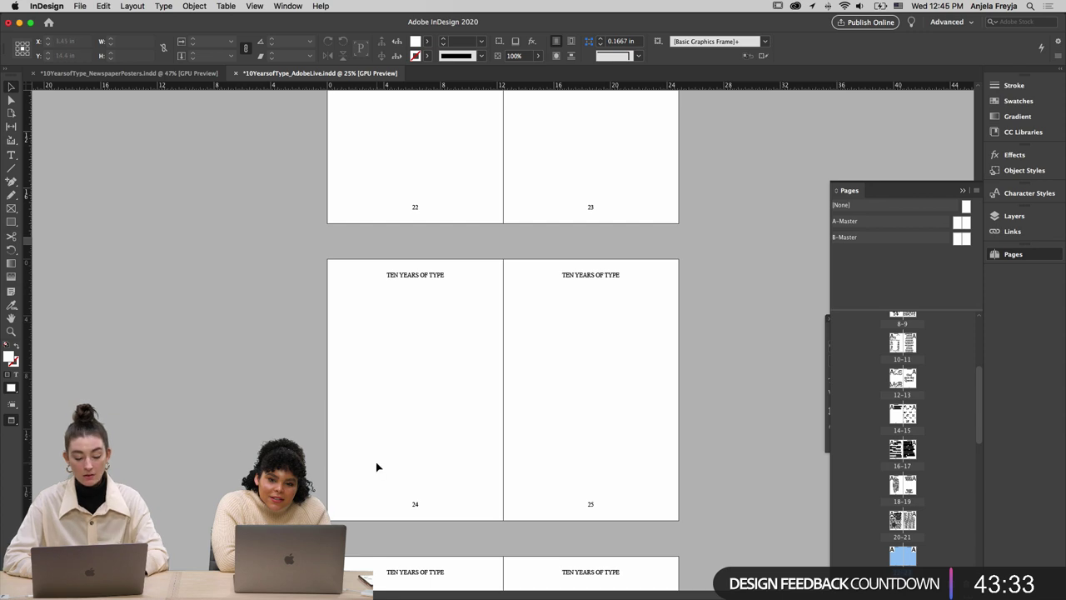
scroll(216, 433, "down", 3)
scroll(216, 433, "up", 12)
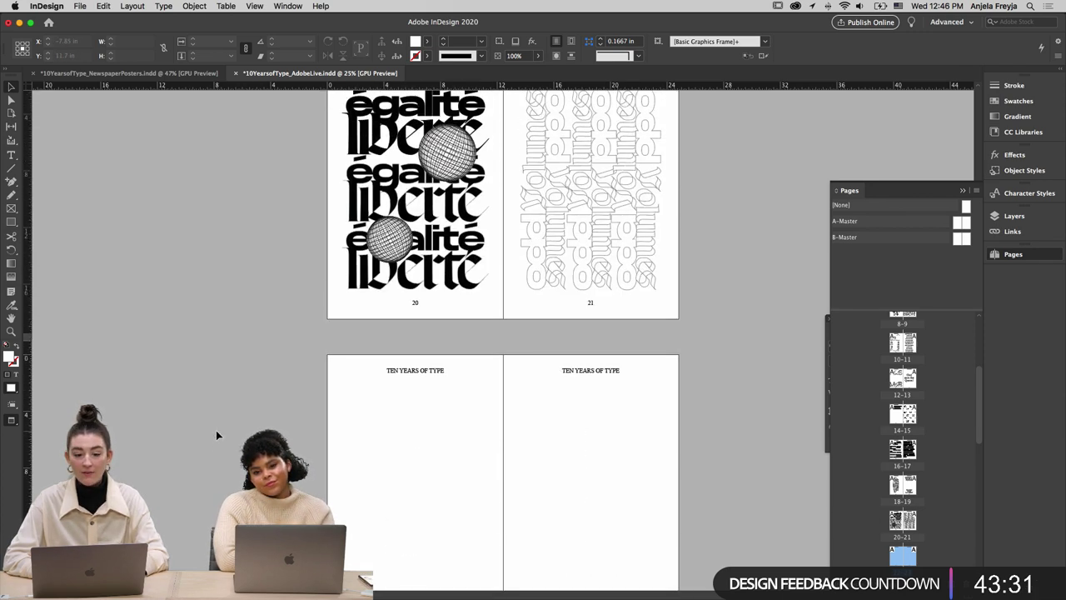
scroll(215, 430, "down", 2)
key("w")
key("super+v")
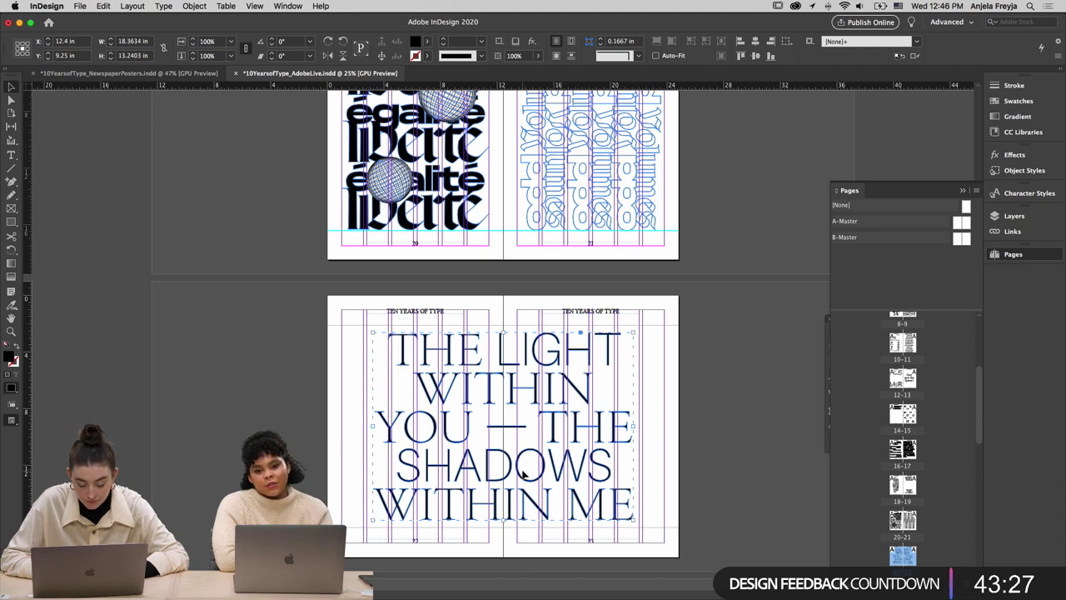
key("w")
left_click(673, 459)
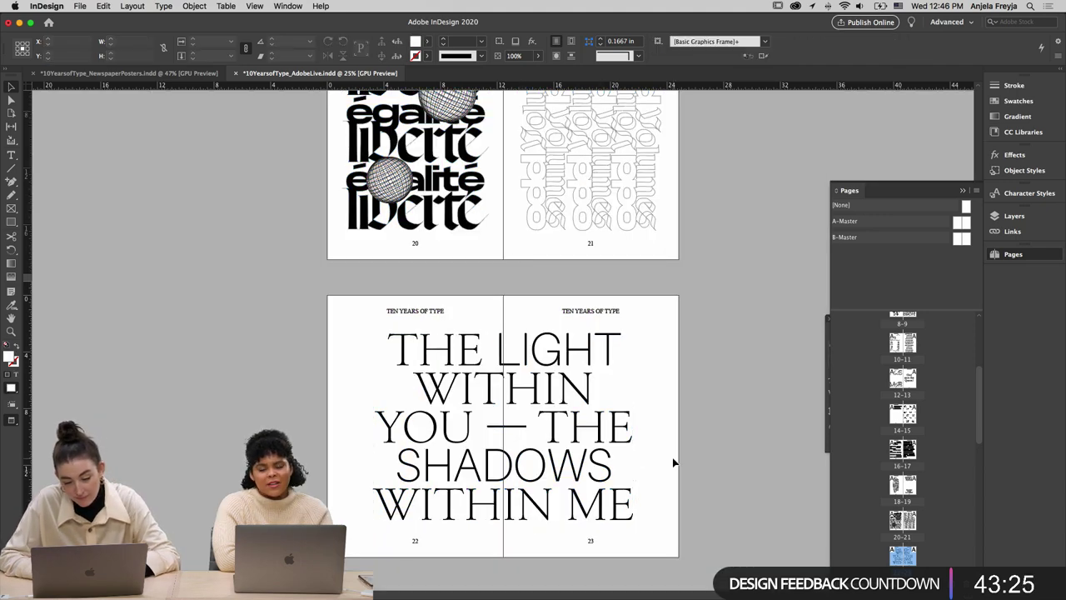
scroll(673, 459, "up", 3)
scroll(673, 459, "down", 5)
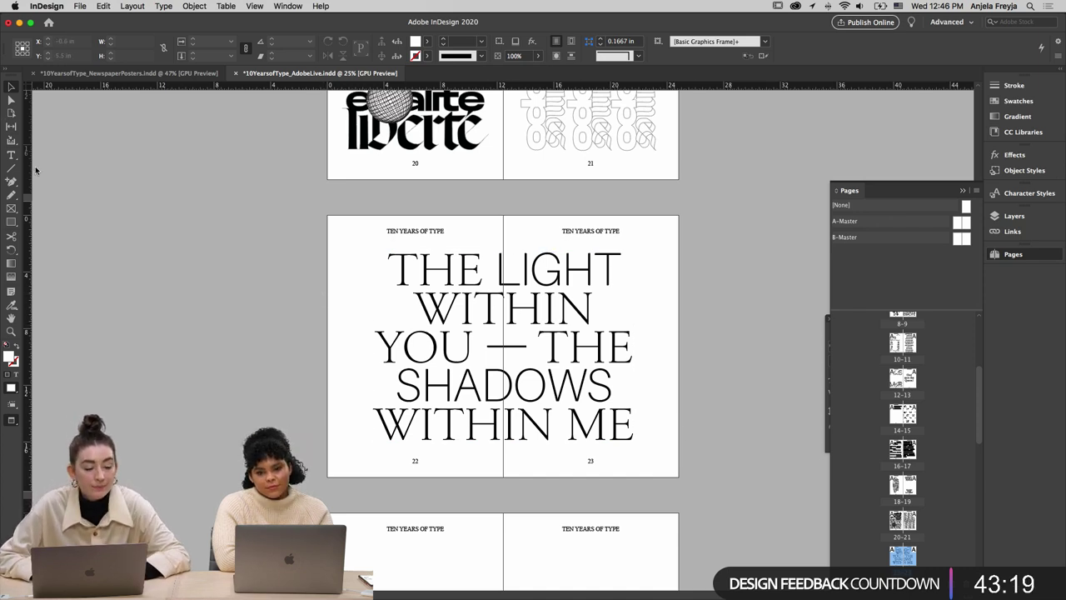
Draw a wide thin frame across pages 22–23 and move it to the spread's bottom
left_click_drag(377, 225, 628, 236)
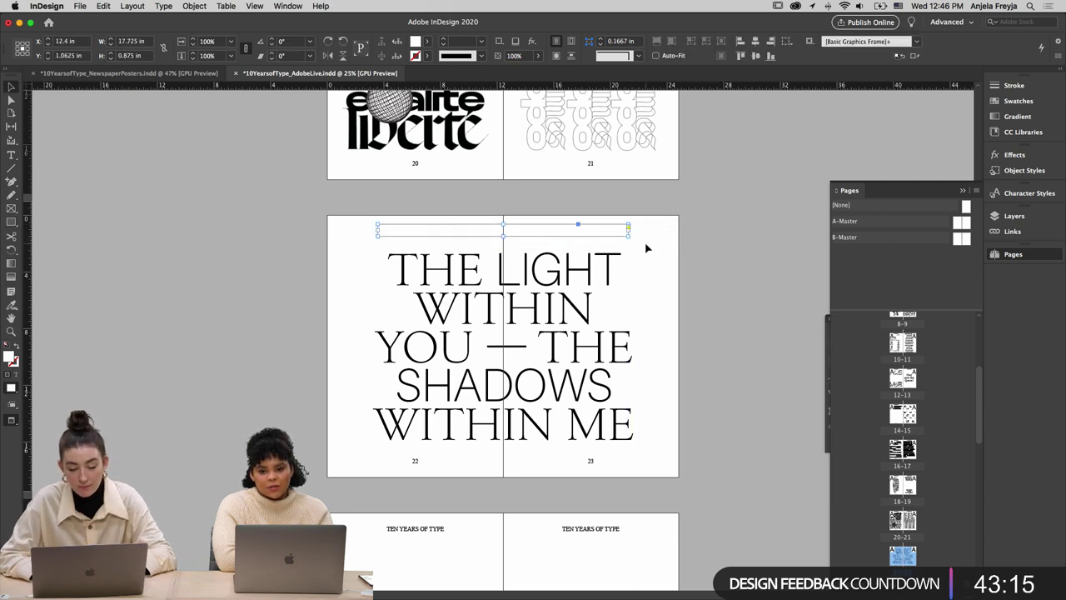
left_click(644, 242)
left_click(575, 239)
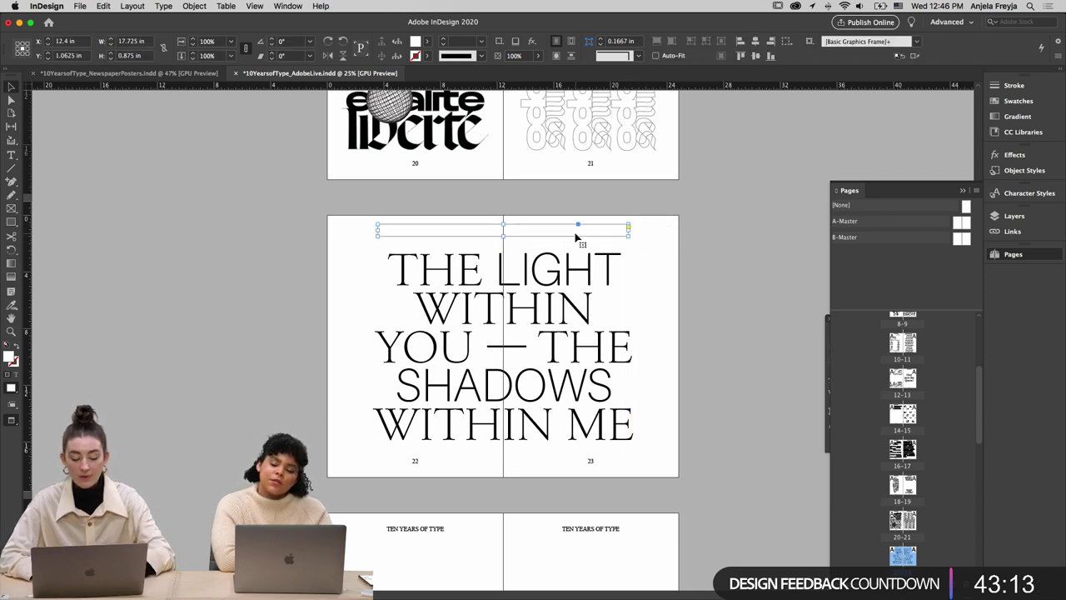
left_click_drag(542, 354, 543, 469)
left_click(540, 472)
scroll(539, 477, "down", 8)
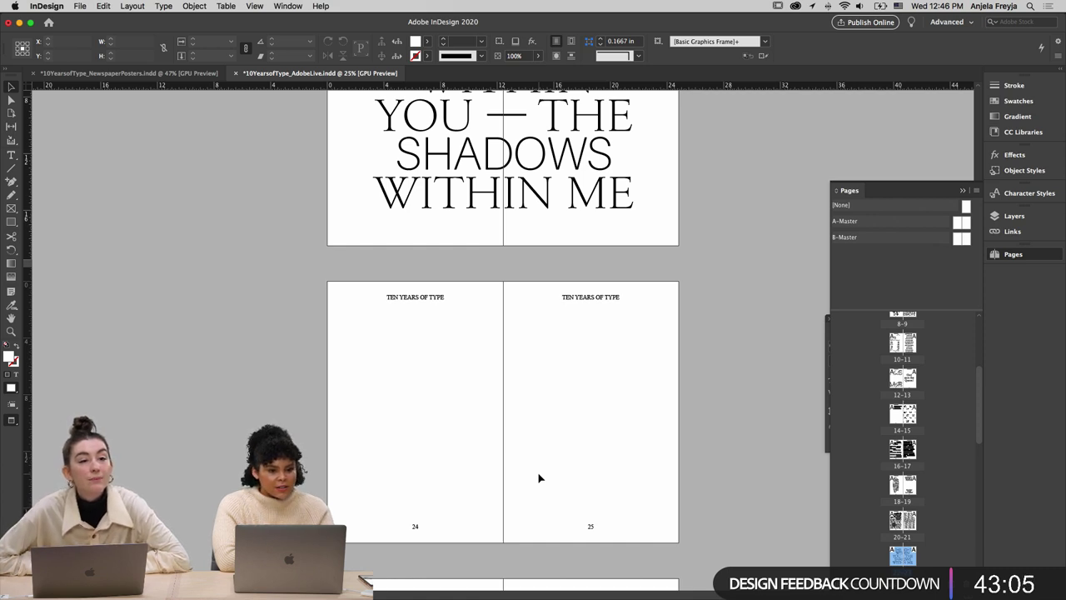
scroll(539, 477, "down", 4)
scroll(539, 477, "up", 2)
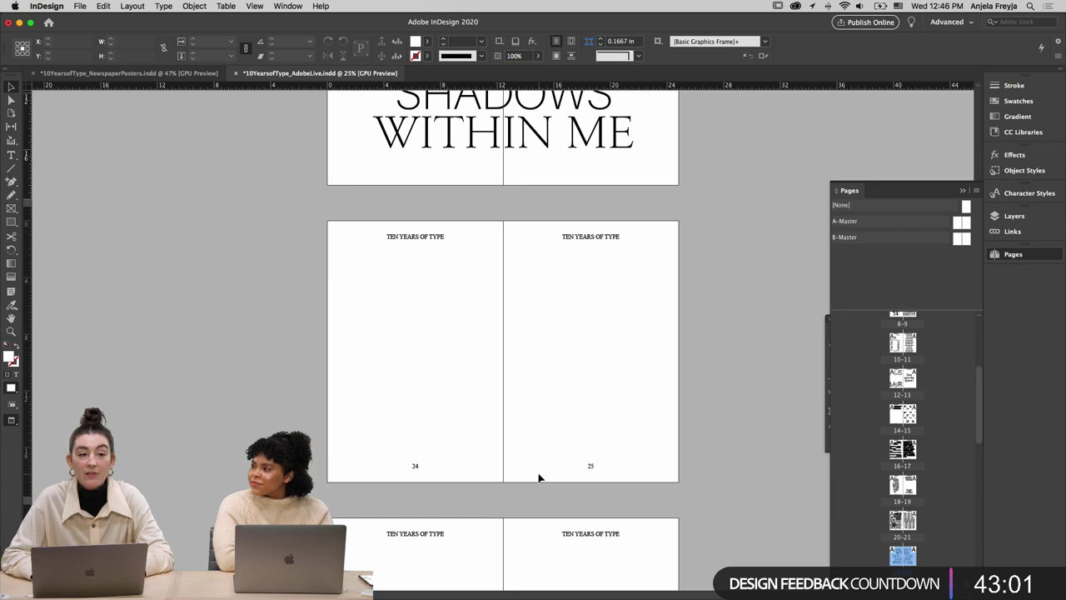
In Illustrator, scroll the artboards to the AMOUR poster and select its ellipse artwork
mouse_move(568, 593)
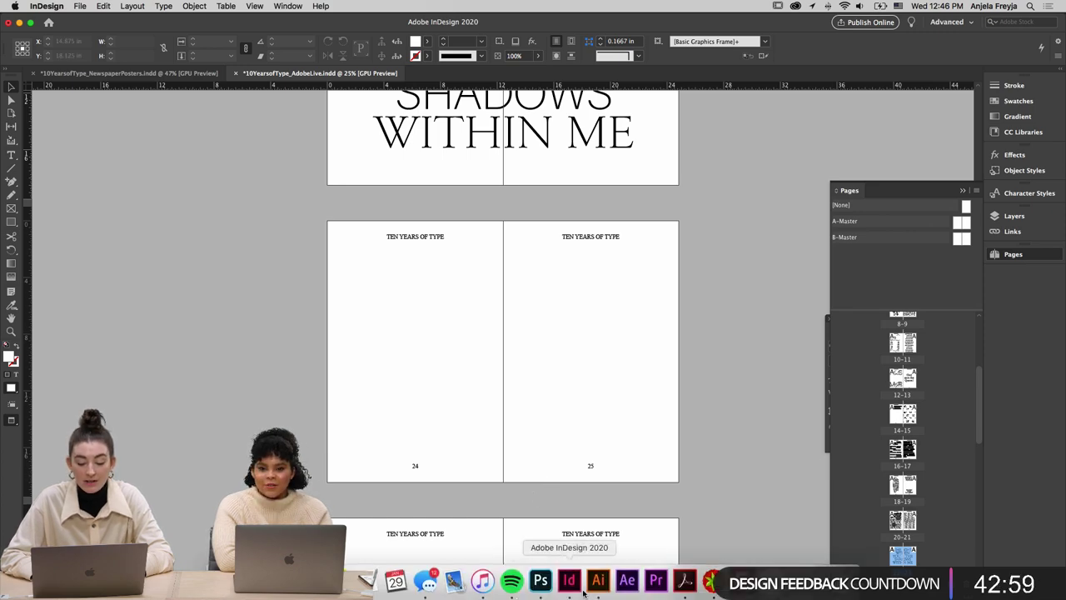
left_click(598, 581)
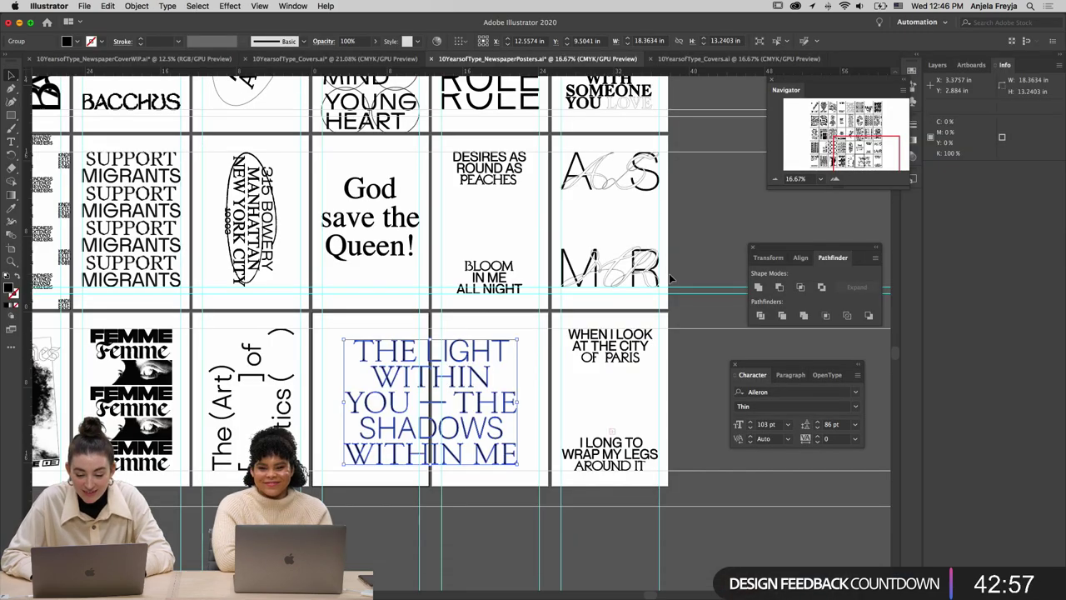
scroll(576, 241, "up", 1)
scroll(576, 236, "up", 10)
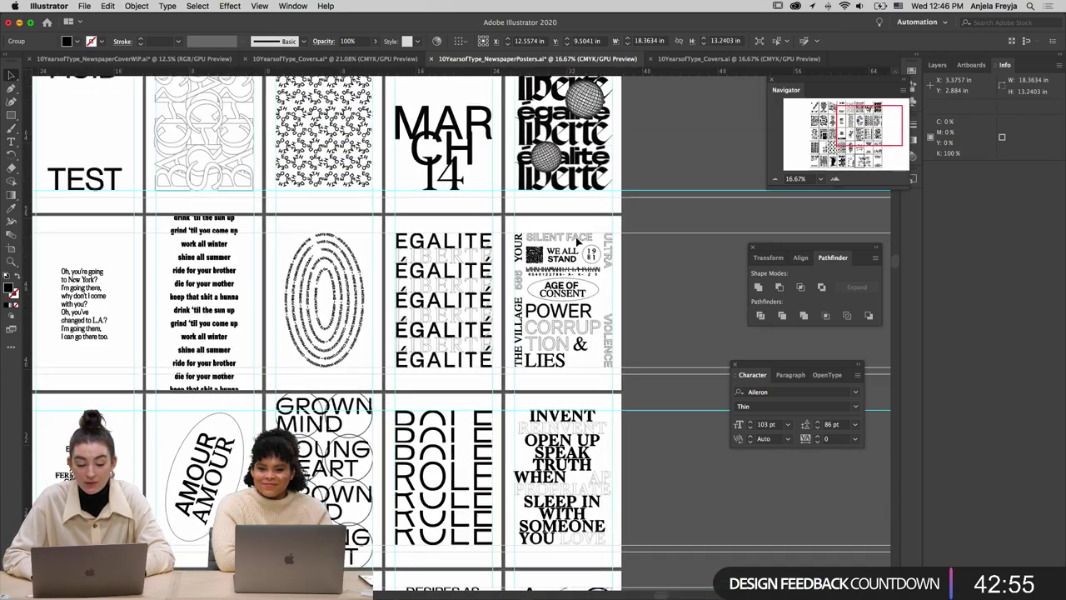
scroll(576, 237, "up", 2)
scroll(576, 237, "left", 5)
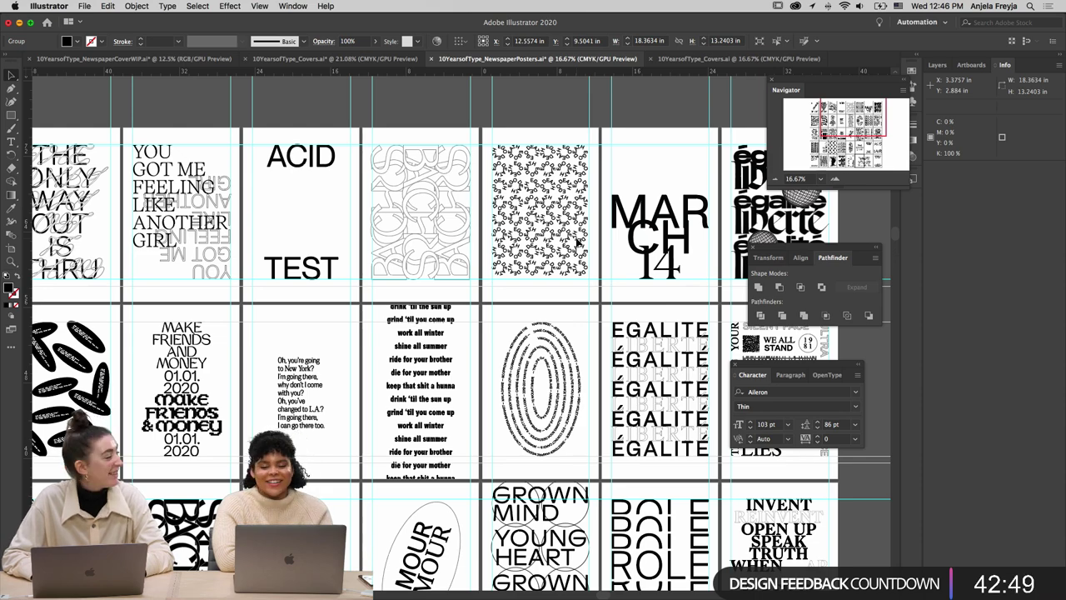
scroll(578, 240, "down", 3)
scroll(578, 241, "left", 3)
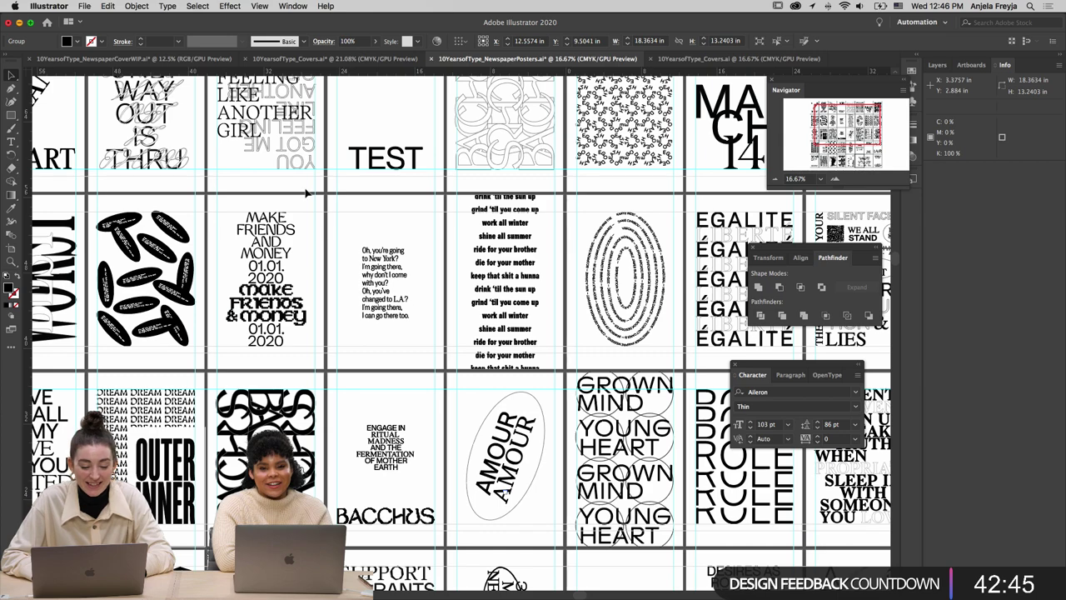
scroll(314, 258, "down", 5)
scroll(313, 258, "right", 1)
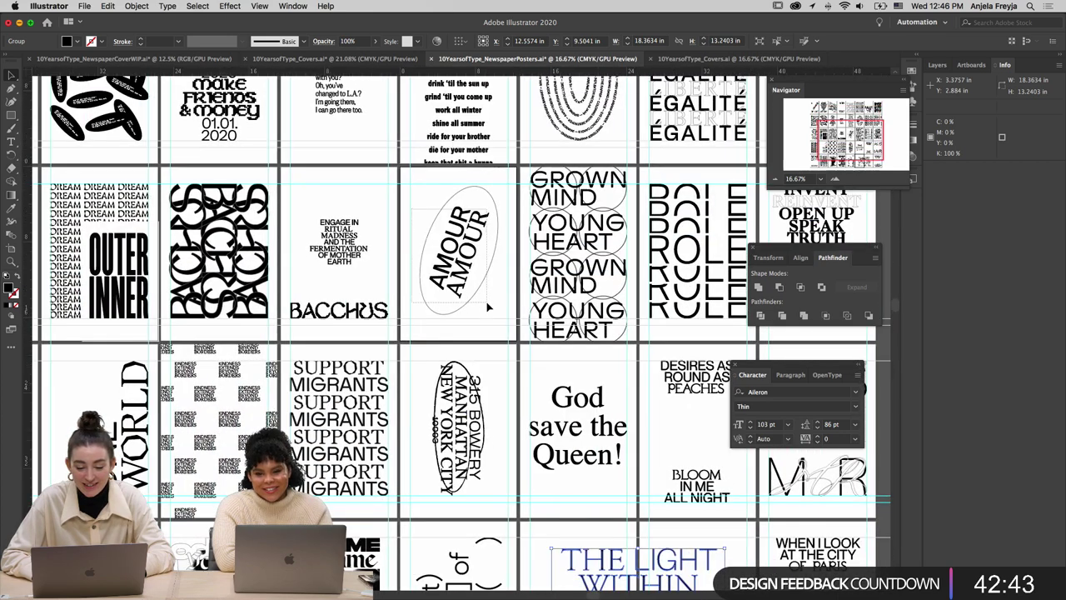
left_click(489, 307)
Paste the AMOUR ellipse artwork onto spread 24–25 and move it onto page 24
left_click(554, 580)
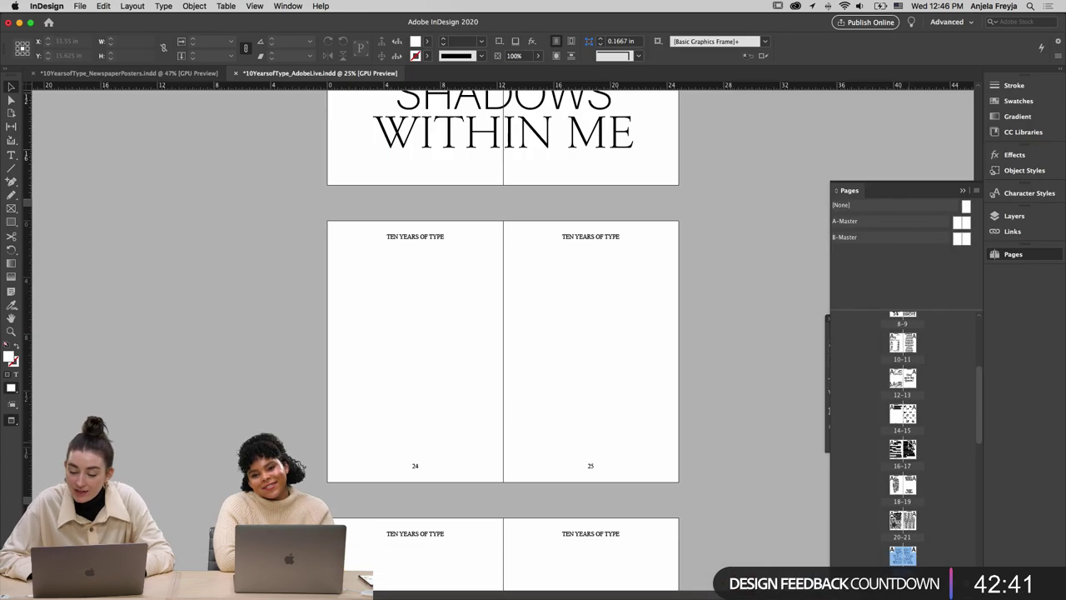
scroll(903, 433, "down", 5)
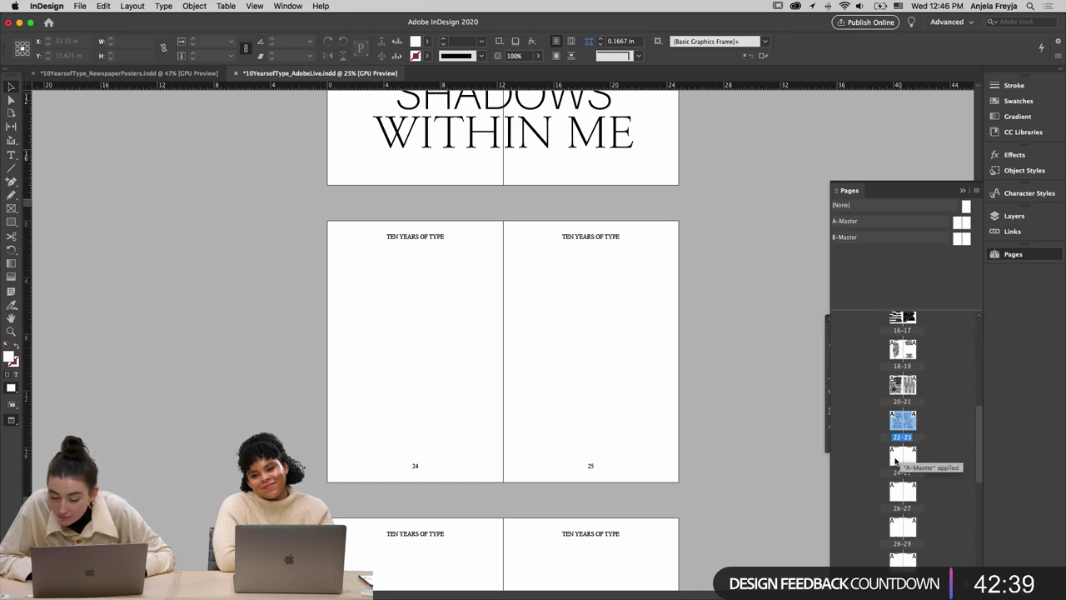
left_click(897, 461)
key("super+v")
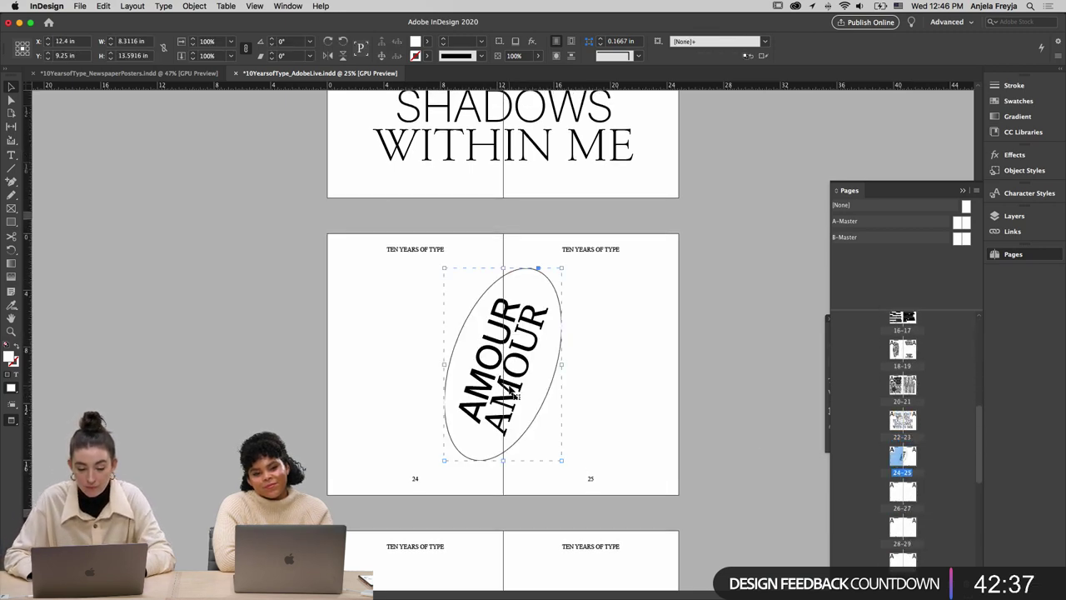
key("w")
left_click_drag(509, 414, 424, 413)
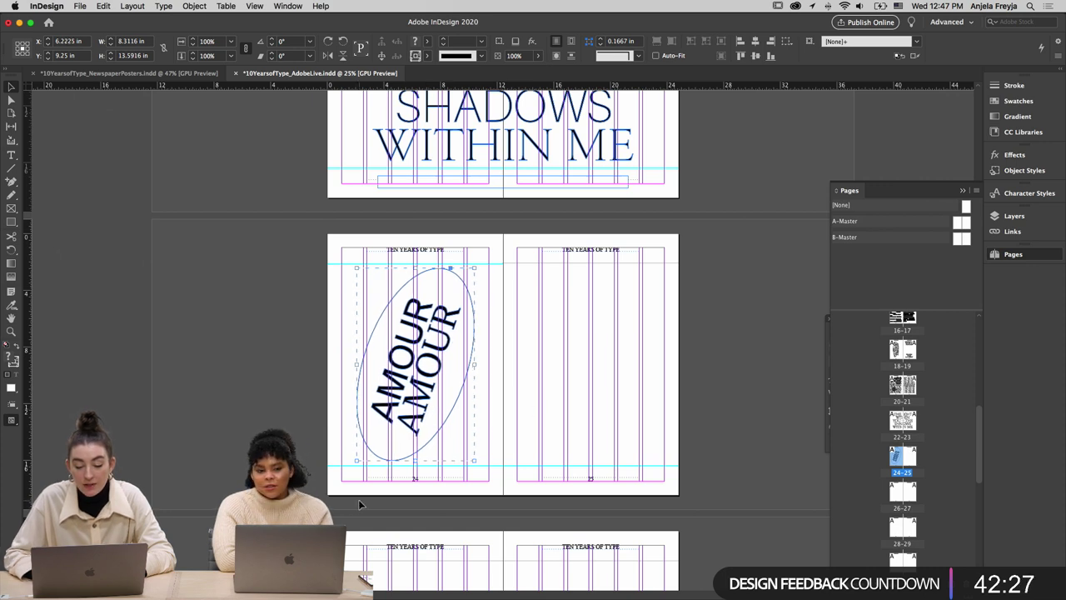
Shrink the ellipse from top and bottom to fit page 24's margins, then nudge it down slightly
left_click_drag(415, 461, 415, 452)
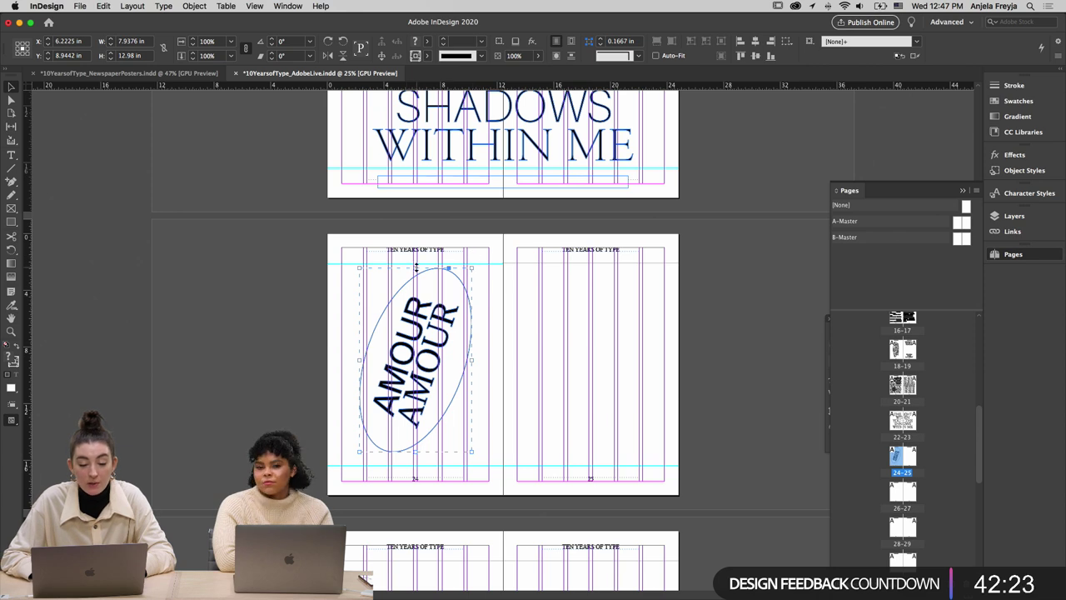
left_click_drag(415, 265, 417, 272)
left_click(557, 382)
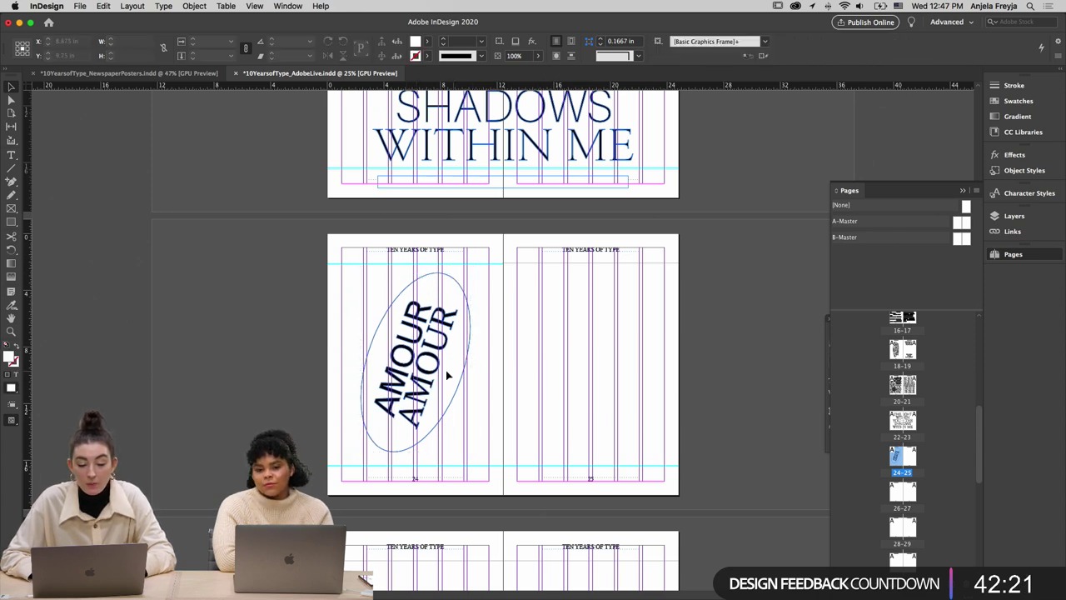
left_click(434, 376)
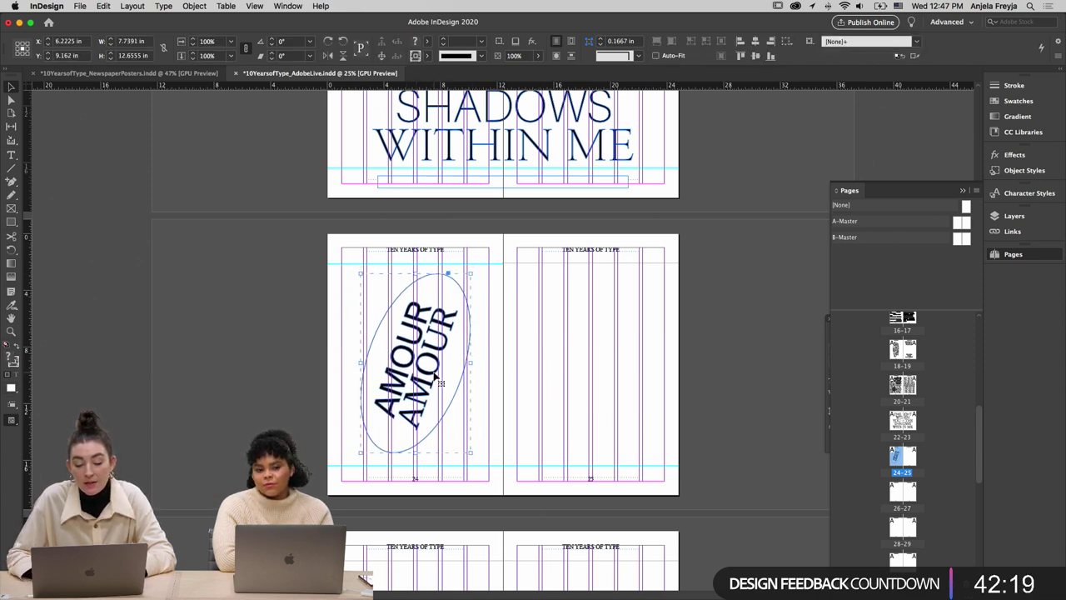
left_click_drag(434, 376, 434, 378)
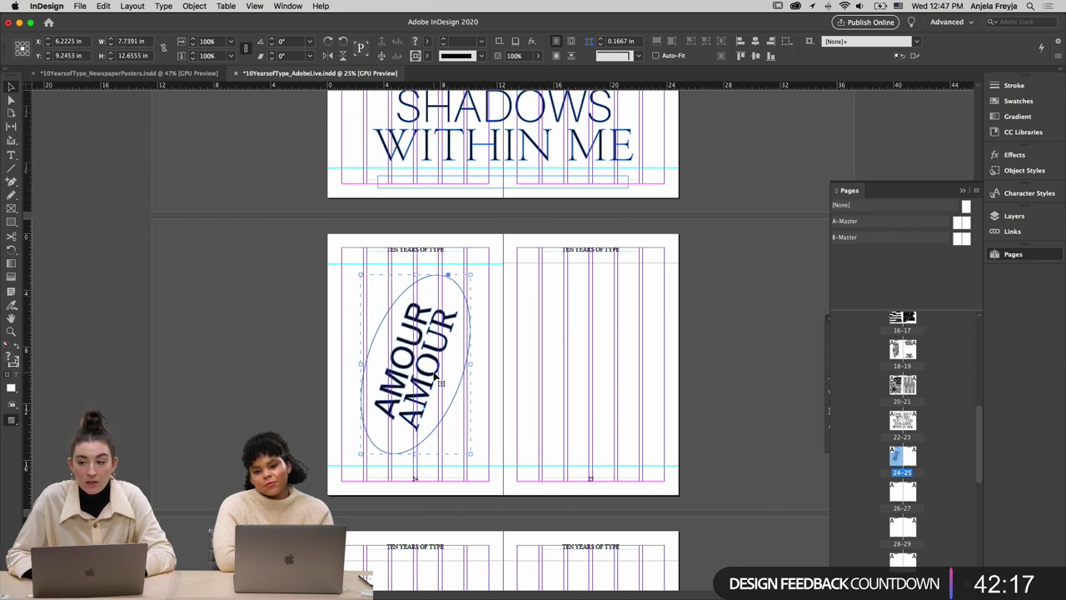
left_click(539, 379)
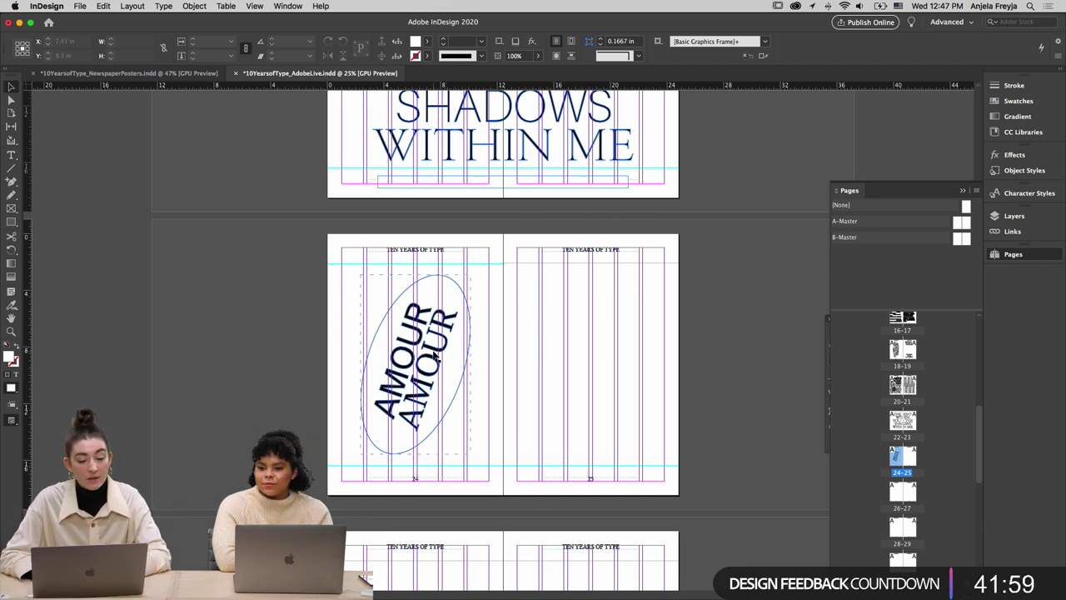
left_click(434, 357)
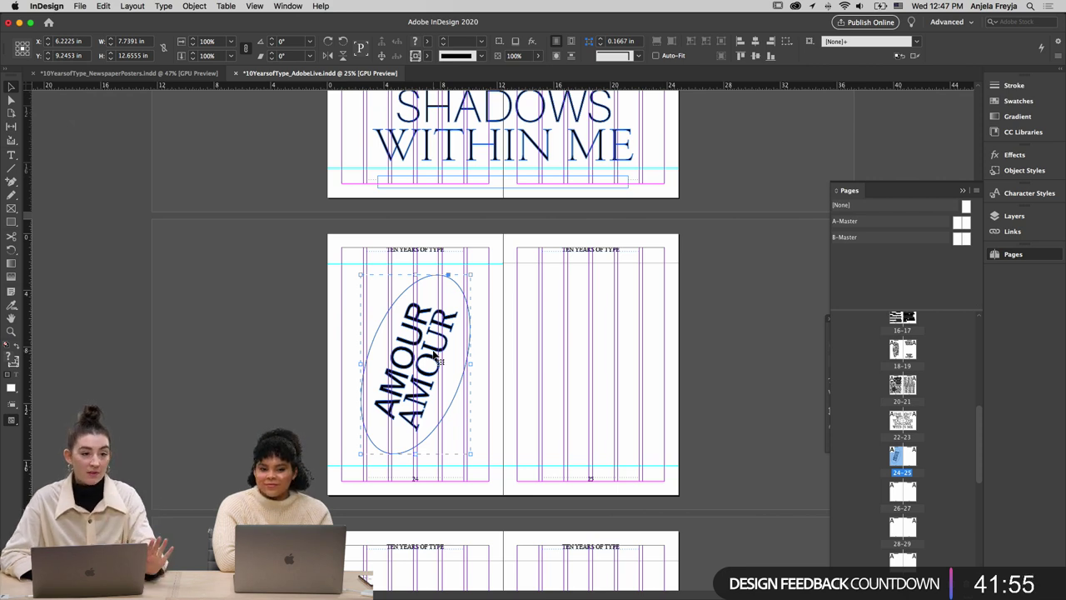
left_click(490, 367)
key("w")
key("w")
scroll(491, 367, "down", 2)
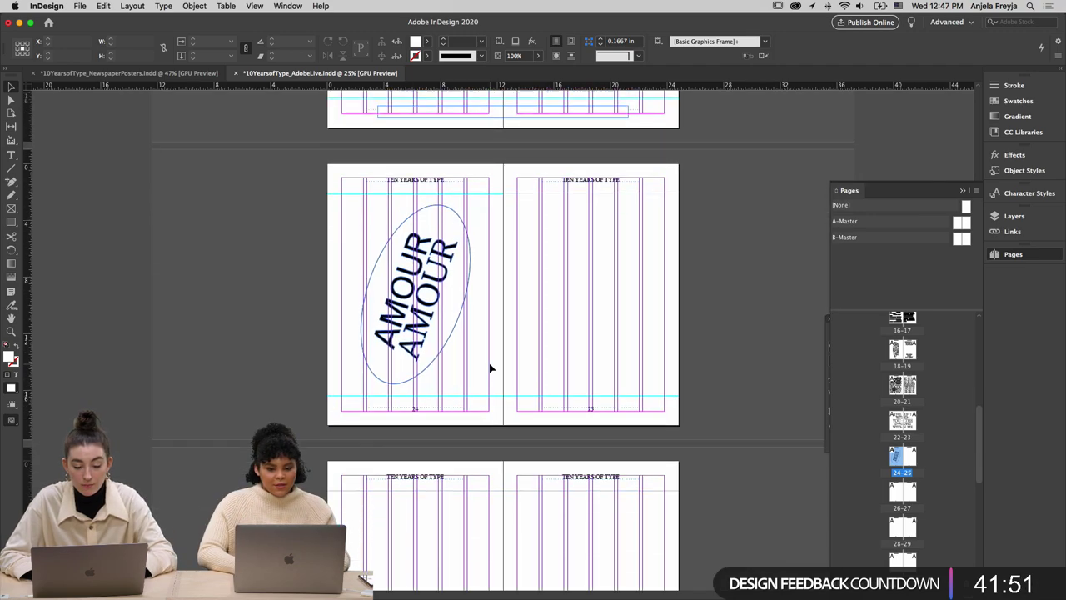
left_click(603, 581)
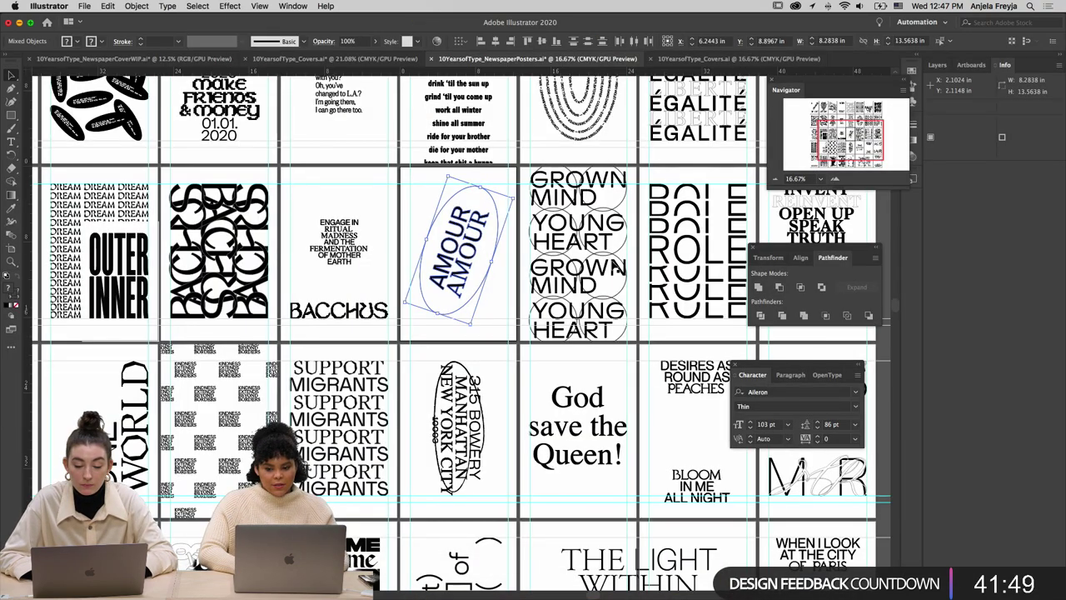
scroll(583, 334, "down", 2)
scroll(581, 333, "left", 6)
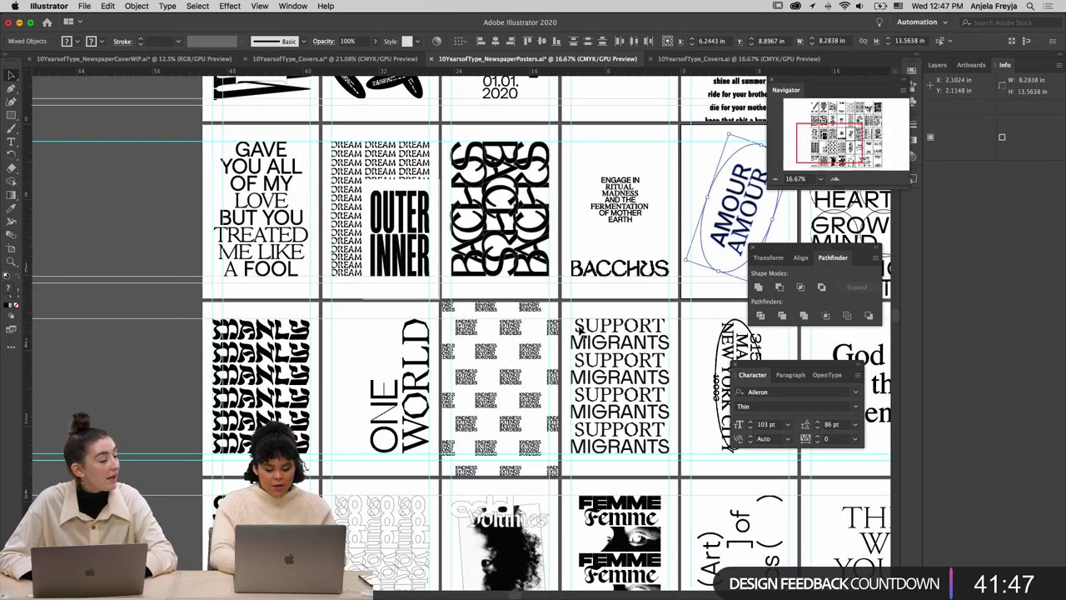
scroll(348, 353, "up", 2)
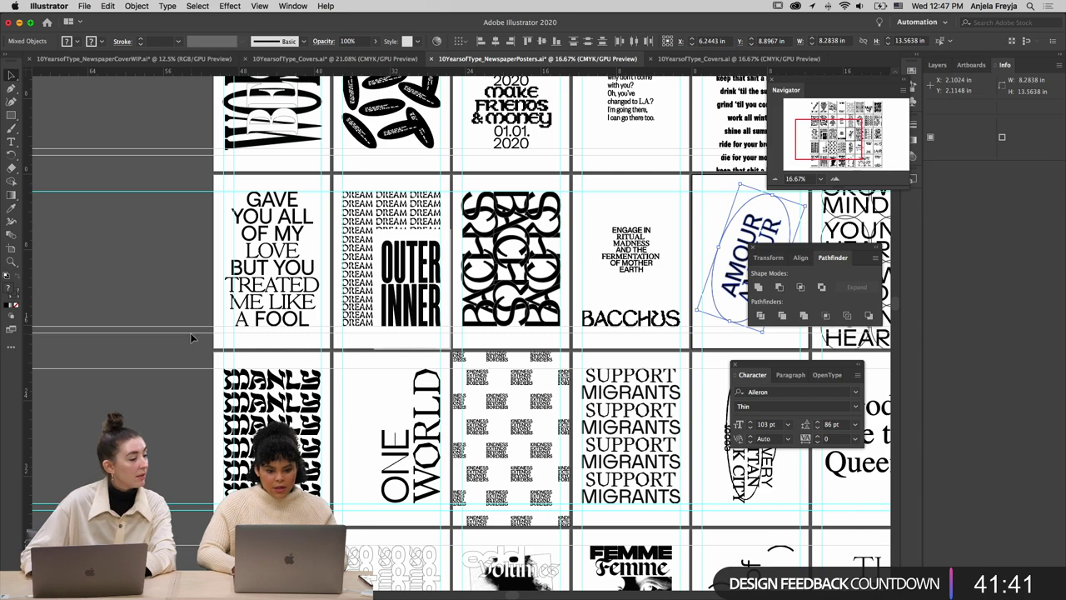
scroll(175, 286, "down", 5)
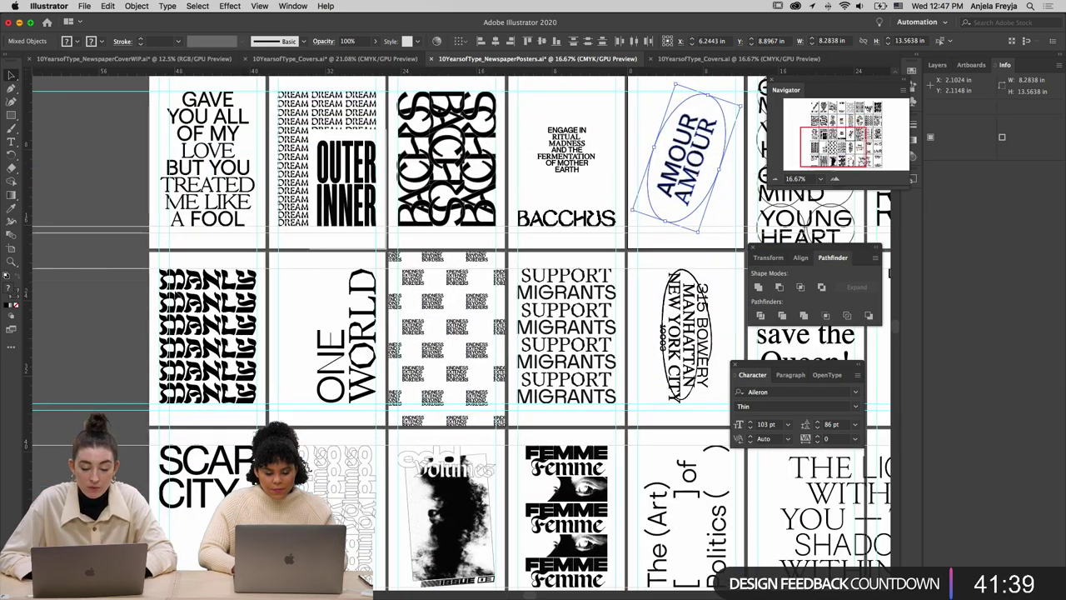
scroll(174, 289, "right", 10)
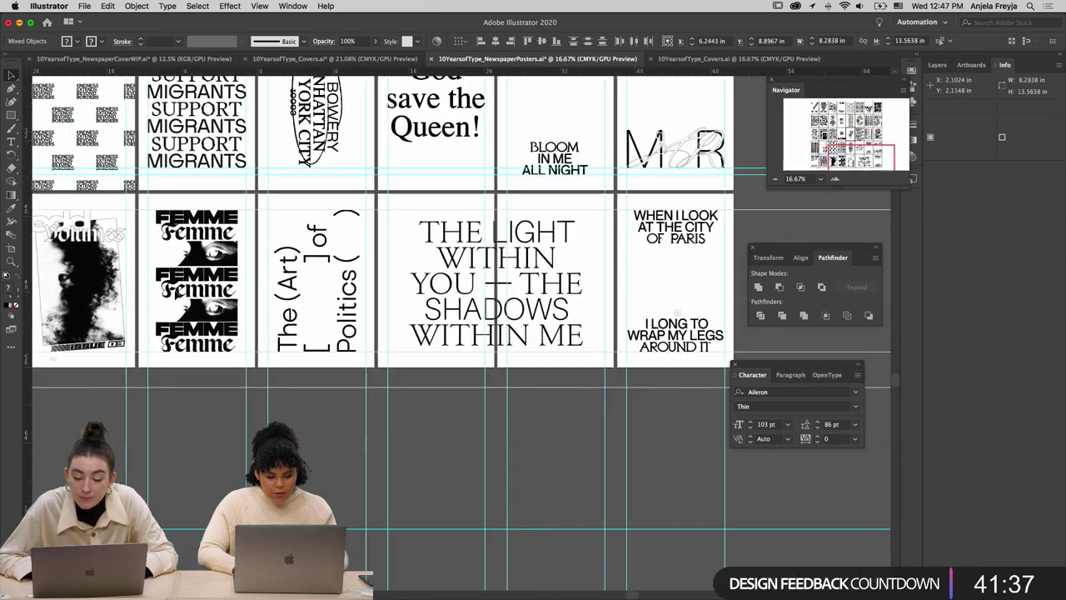
scroll(602, 281, "up", 5)
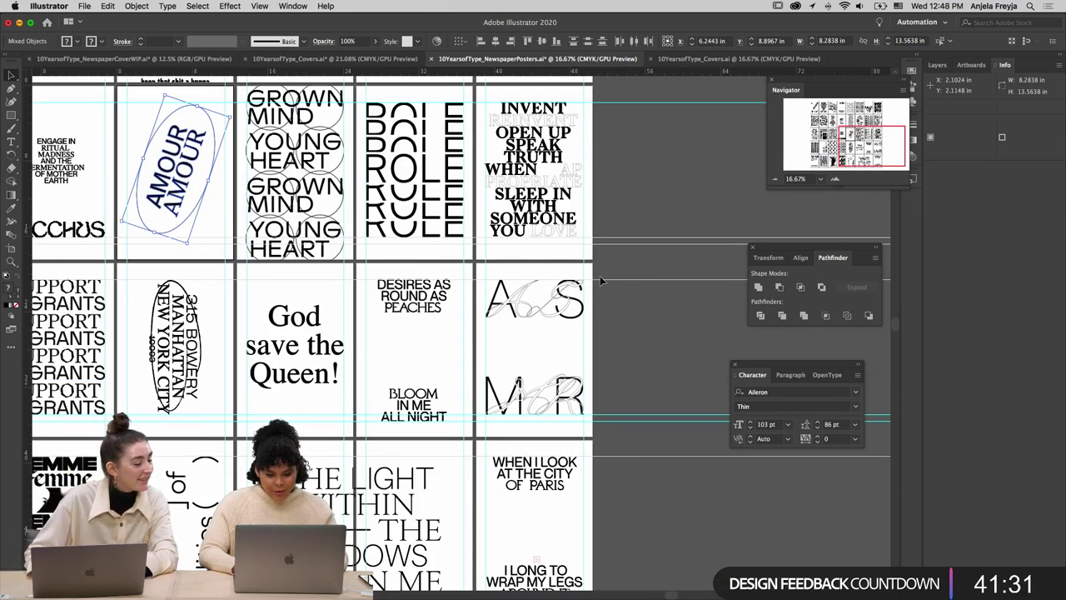
scroll(602, 281, "up", 2)
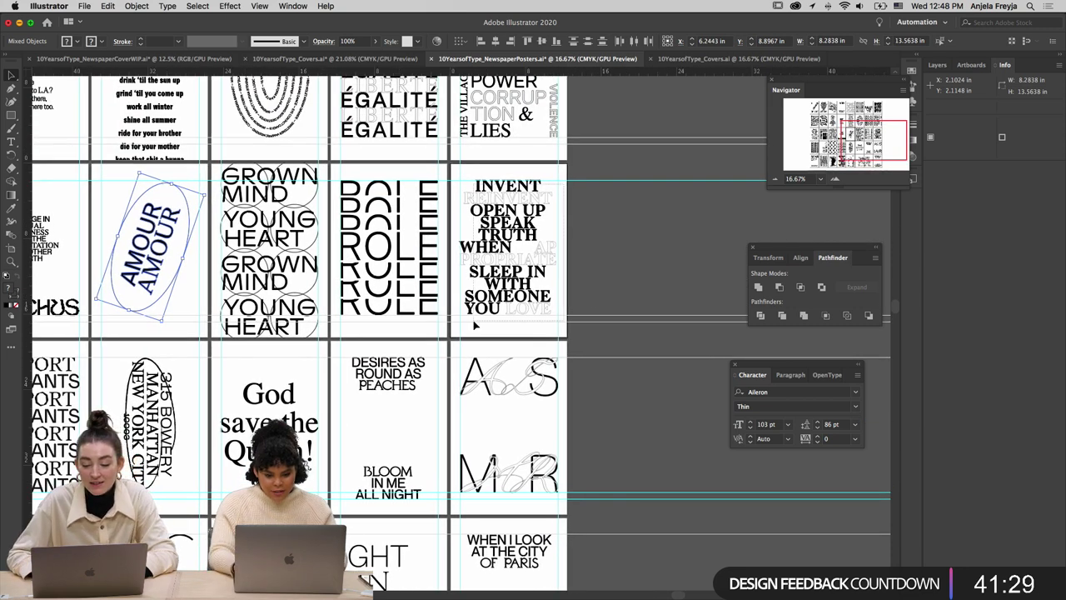
left_click(569, 594)
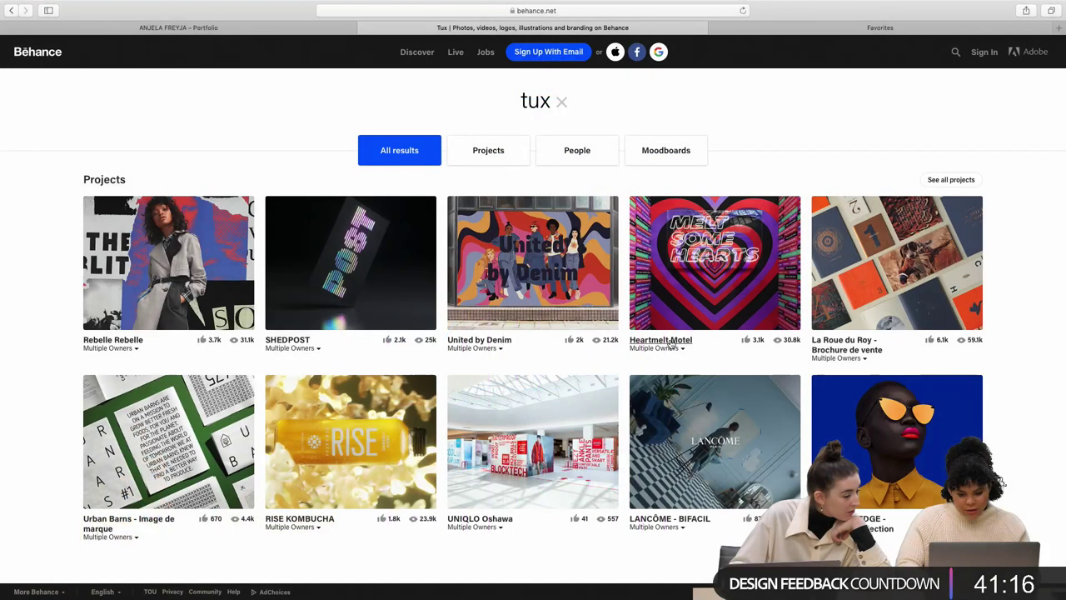
mouse_move(671, 353)
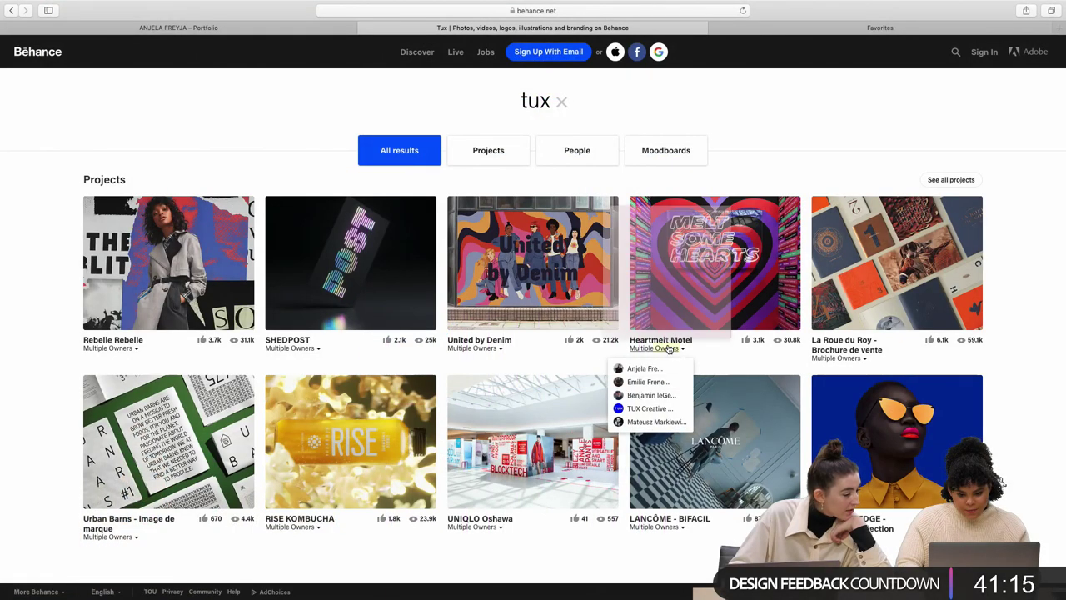
Open the TUX Creative Co. profile, browse its Work grid, and return to the top
left_click(657, 411)
left_click(657, 411)
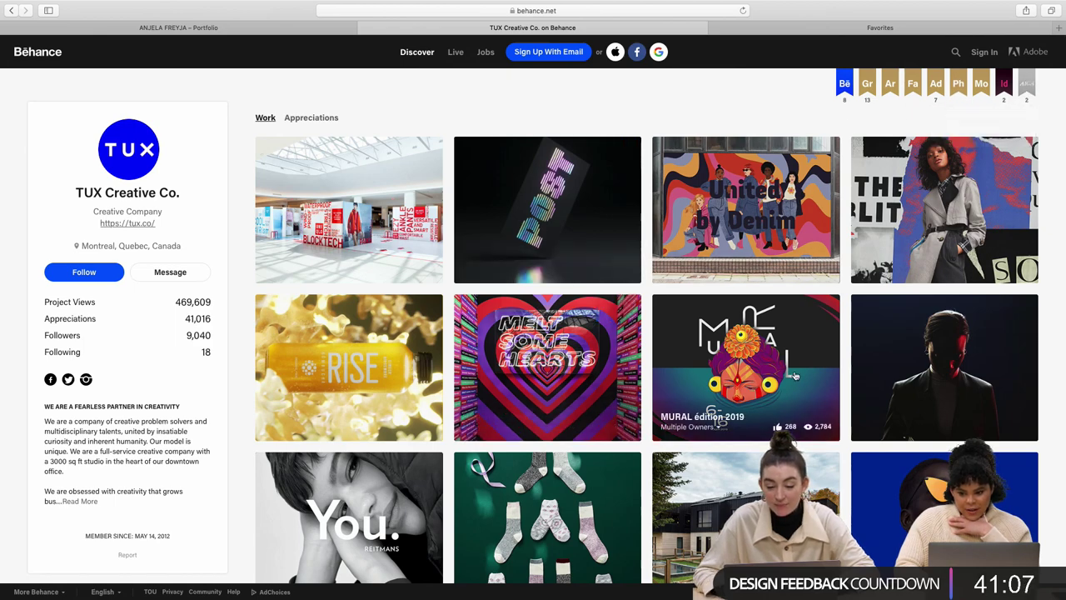
scroll(405, 308, "down", 1)
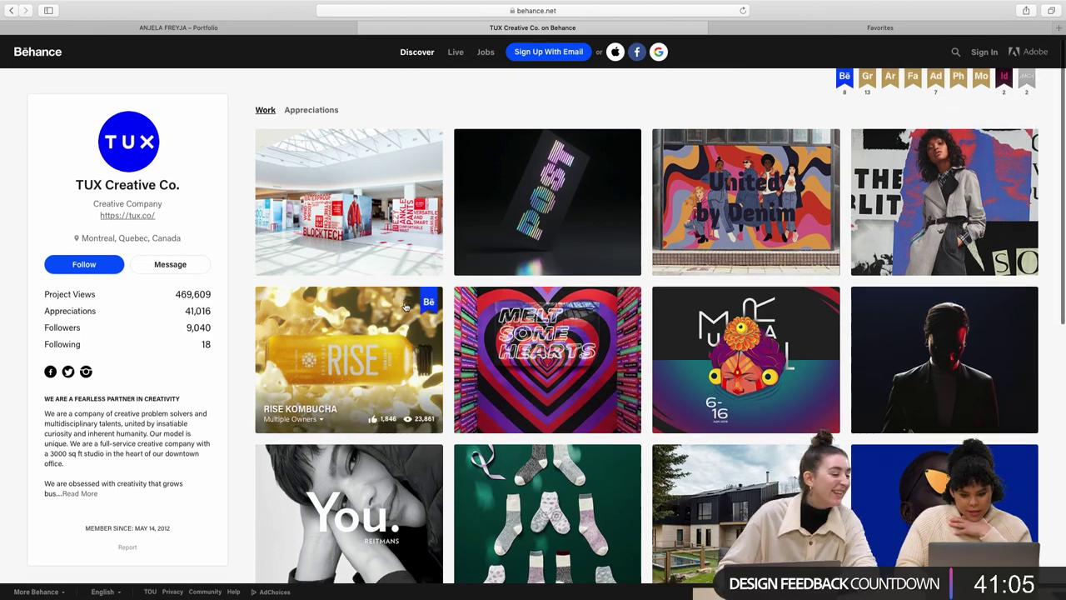
scroll(405, 308, "down", 4)
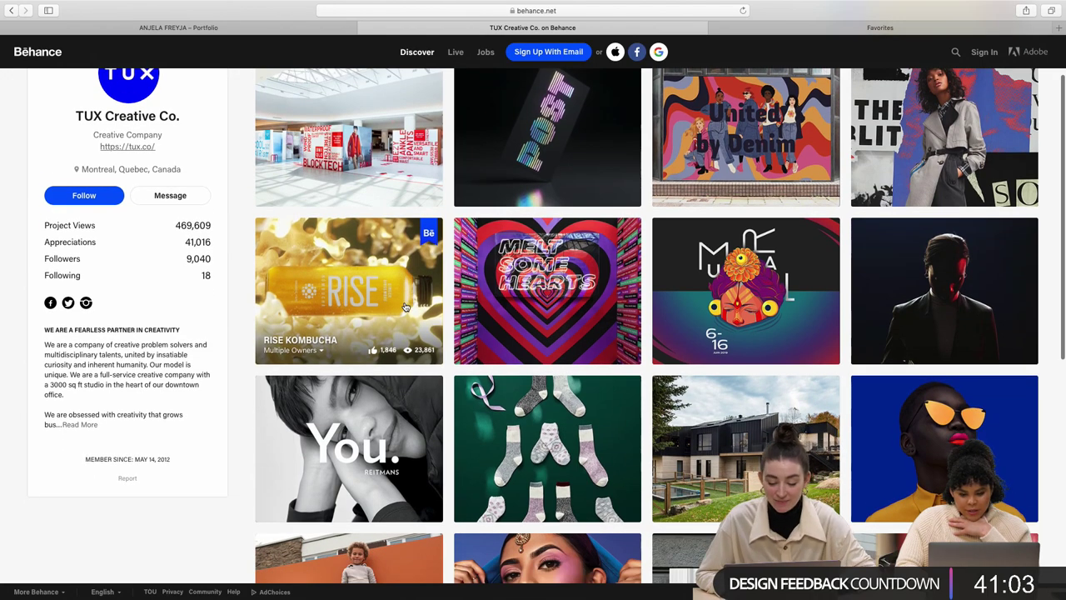
scroll(416, 317, "down", 2)
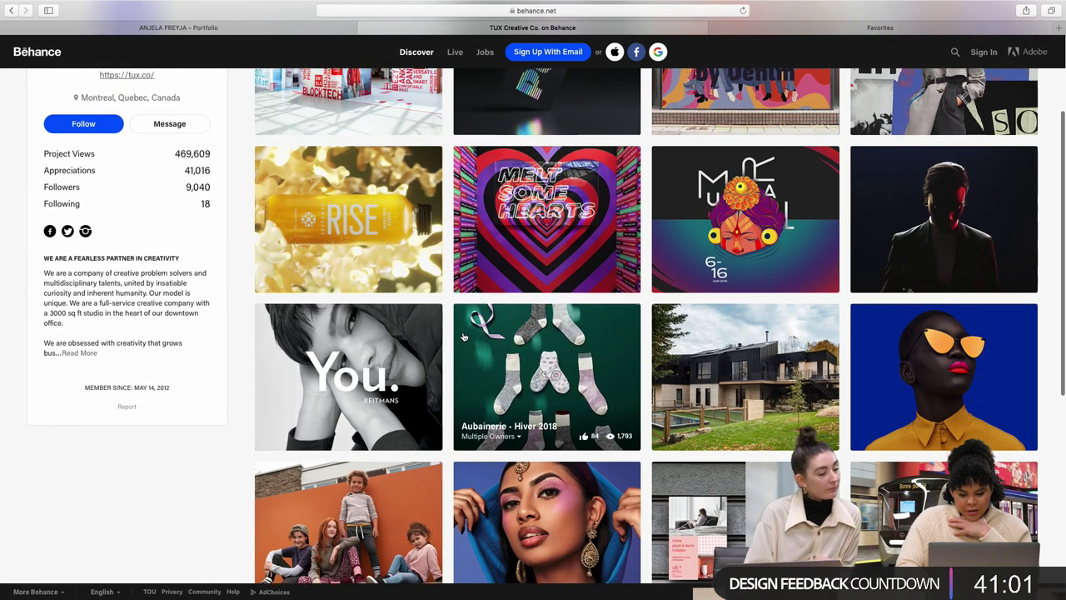
scroll(464, 336, "down", 6)
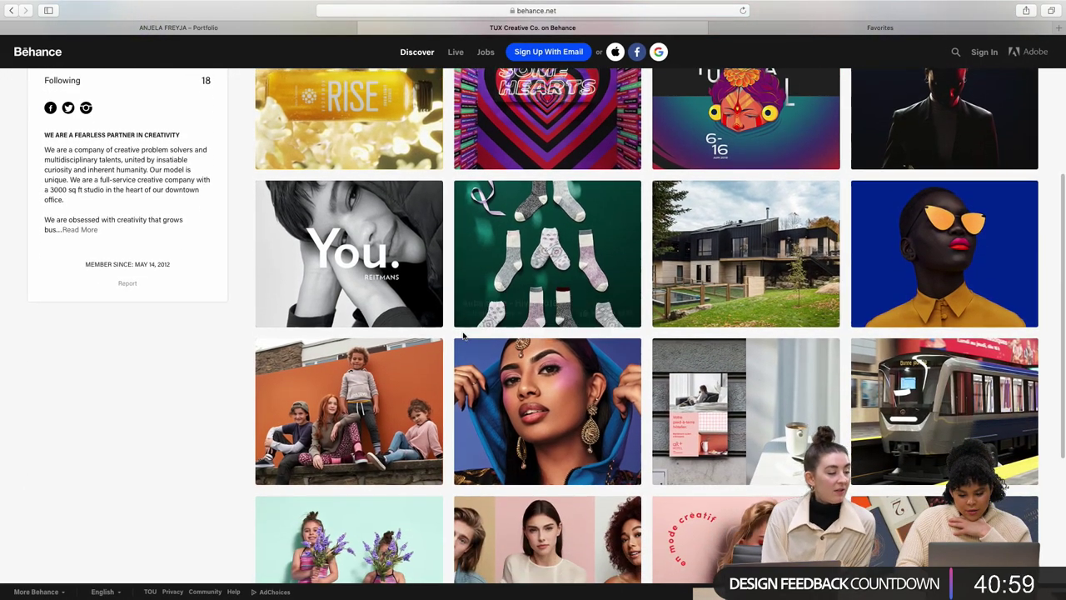
scroll(464, 336, "down", 4)
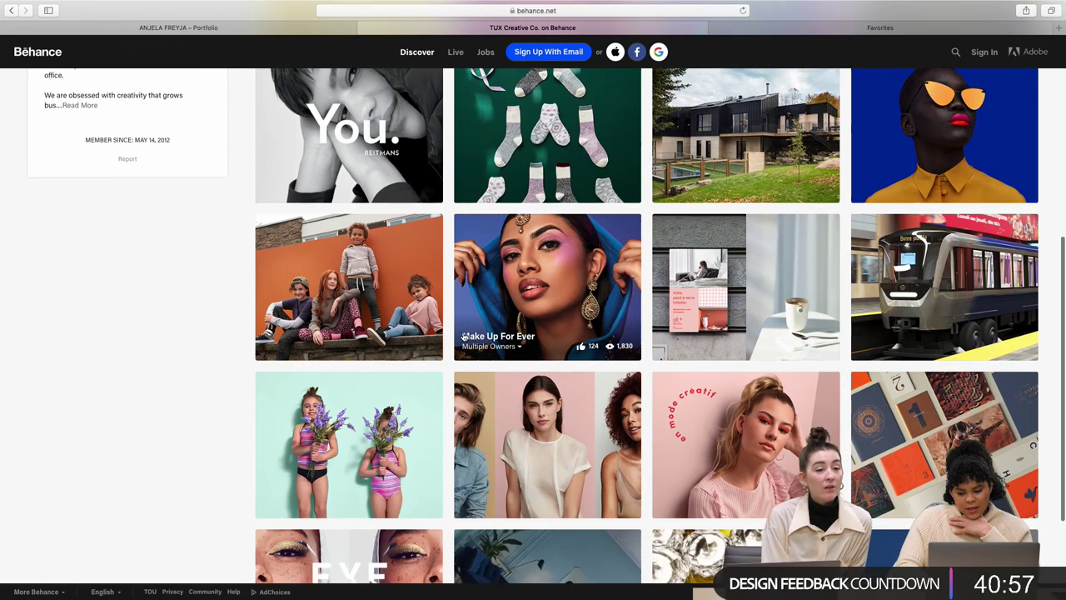
scroll(464, 336, "down", 3)
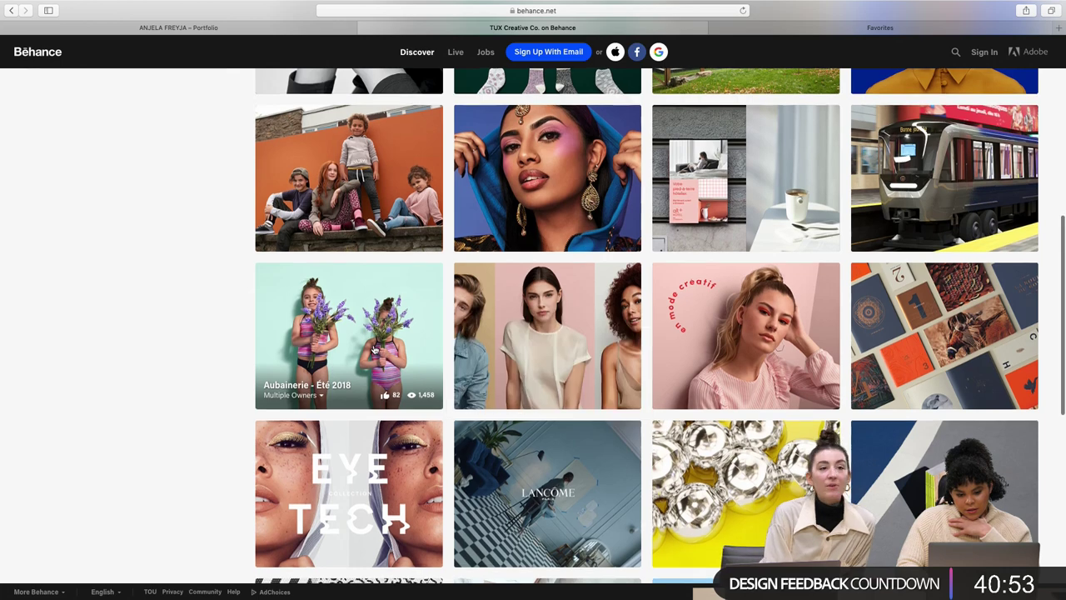
scroll(373, 350, "down", 1)
scroll(376, 349, "down", 1)
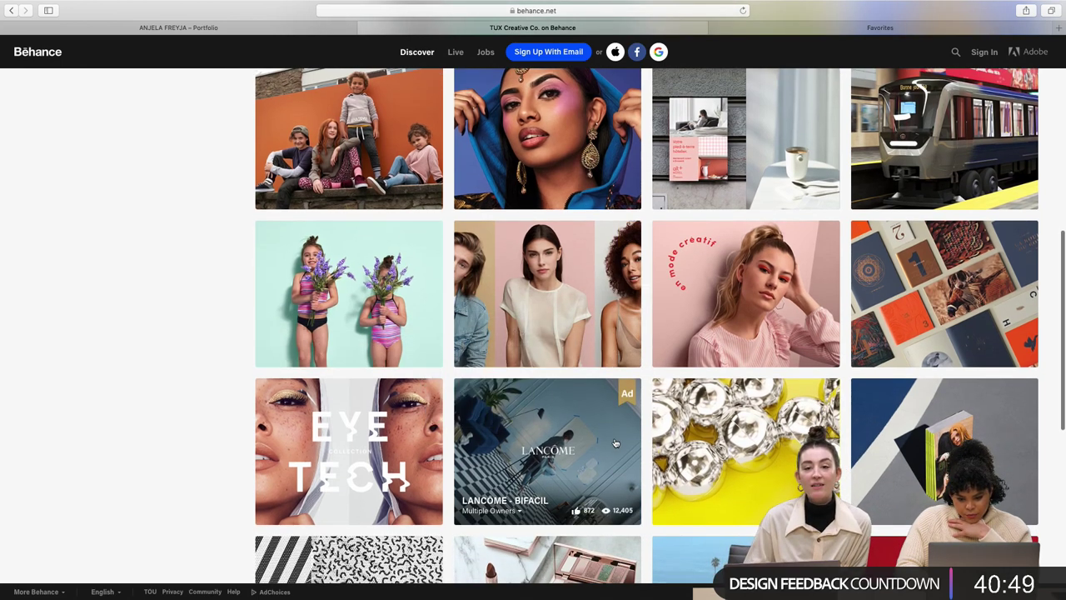
scroll(617, 443, "down", 4)
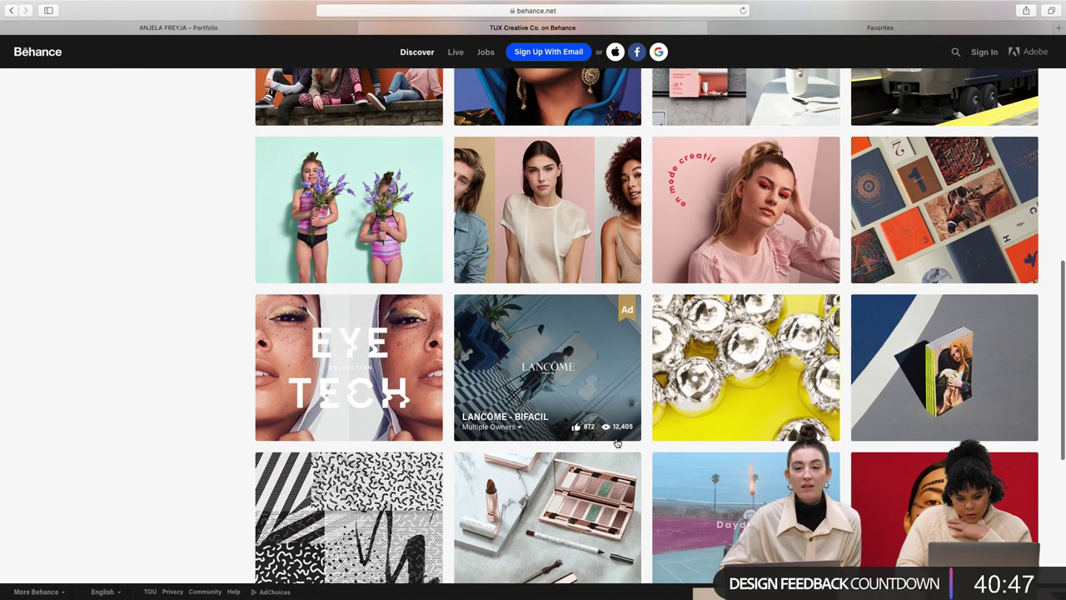
scroll(617, 444, "down", 3)
key("Home")
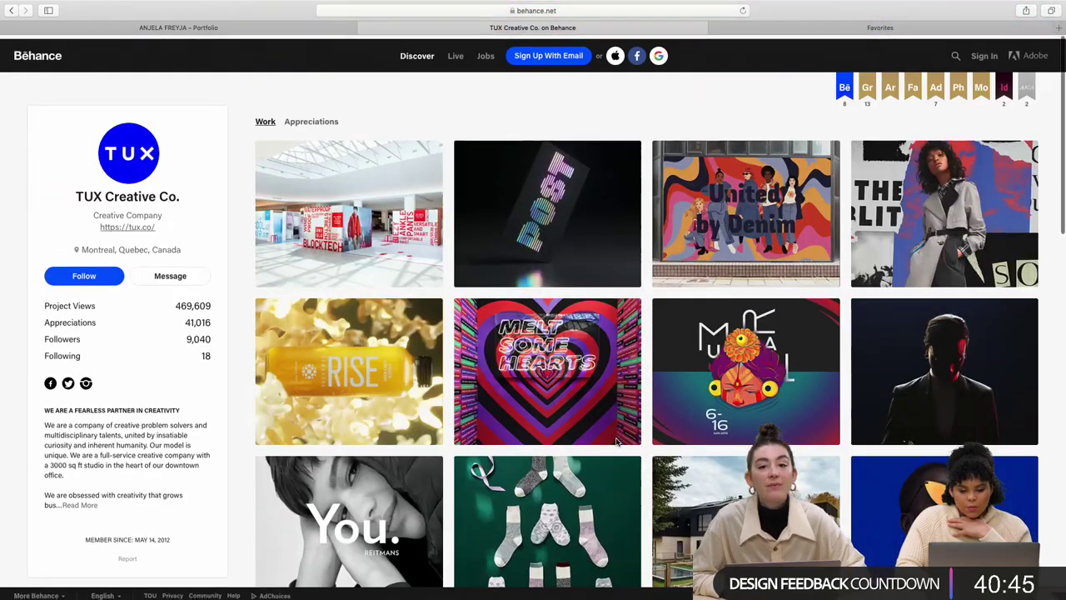
Open the Heartmelt Motel project and scroll through its neon sign images
left_click(563, 364)
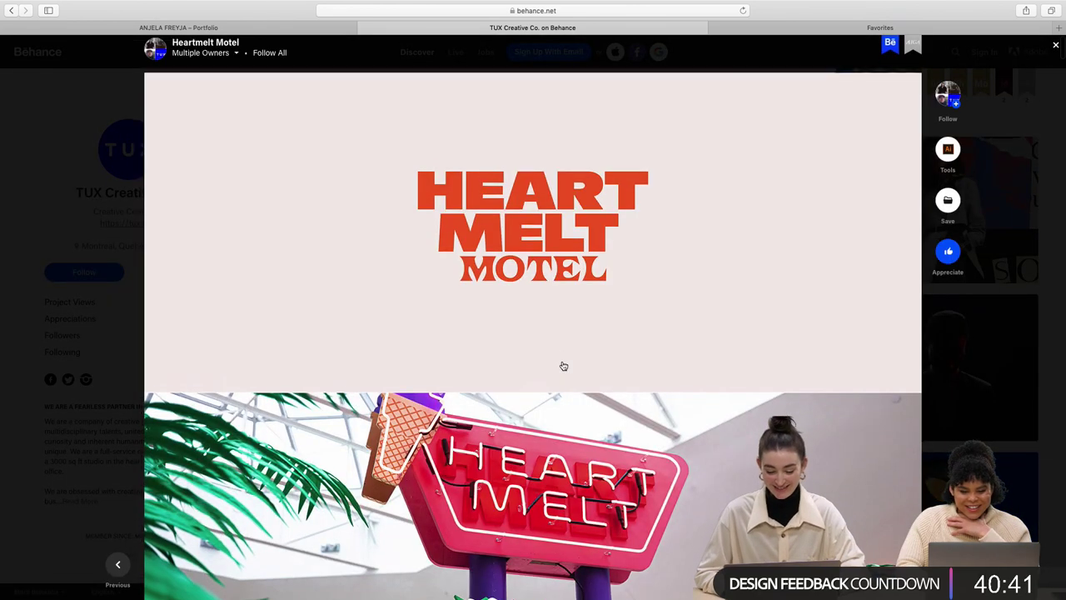
scroll(563, 366, "down", 3)
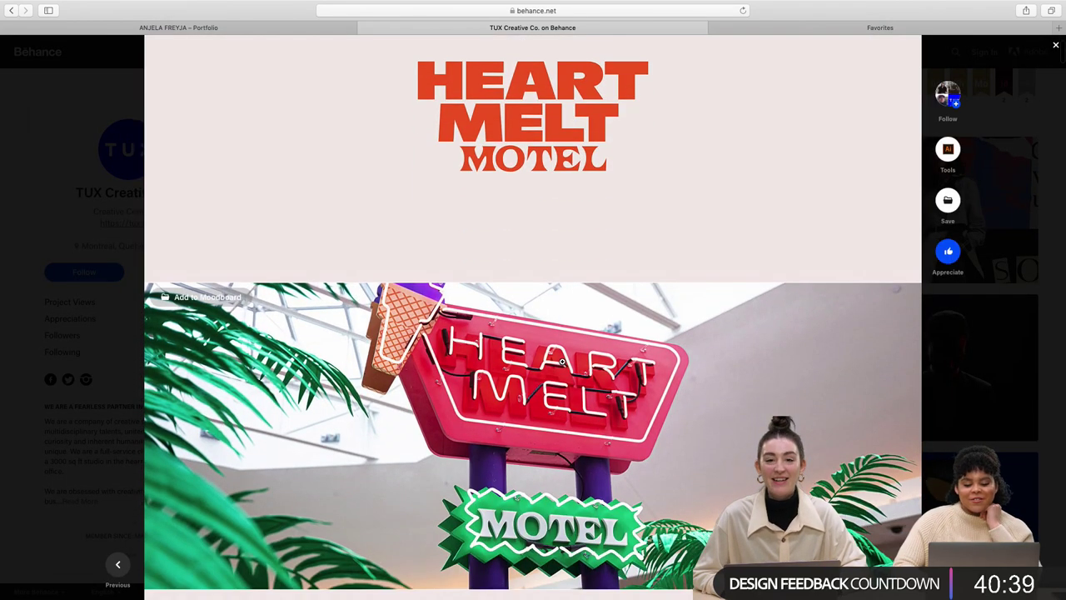
scroll(563, 363, "down", 2)
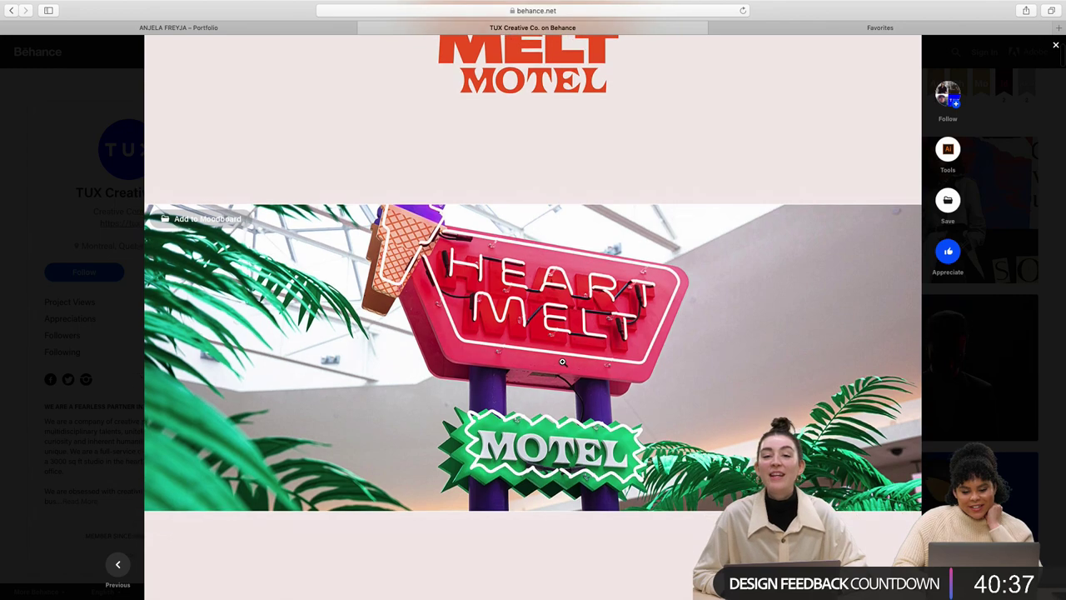
scroll(563, 361, "down", 2)
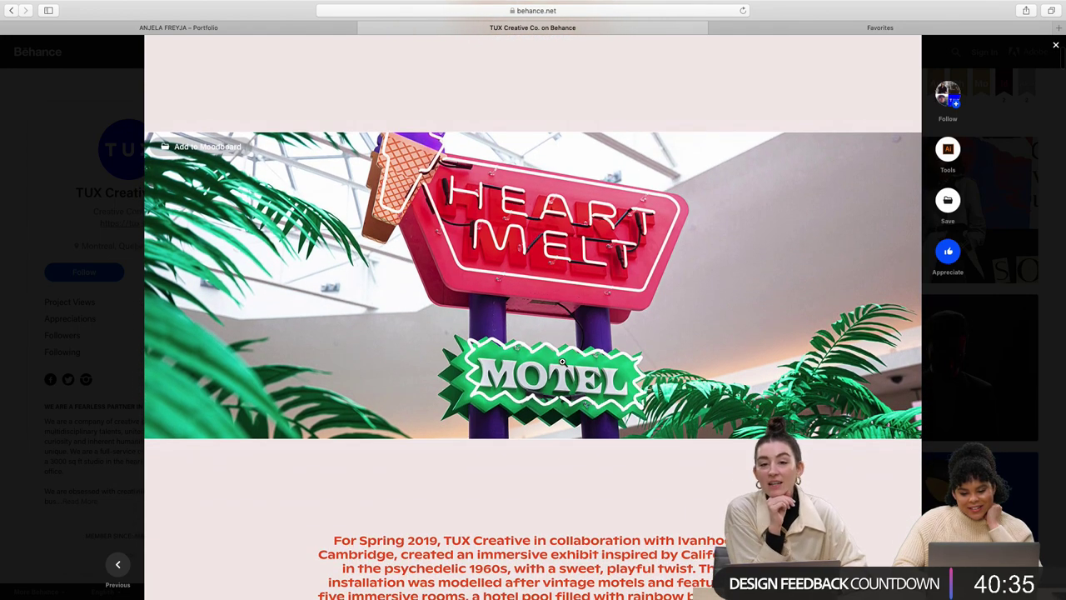
scroll(562, 361, "down", 1)
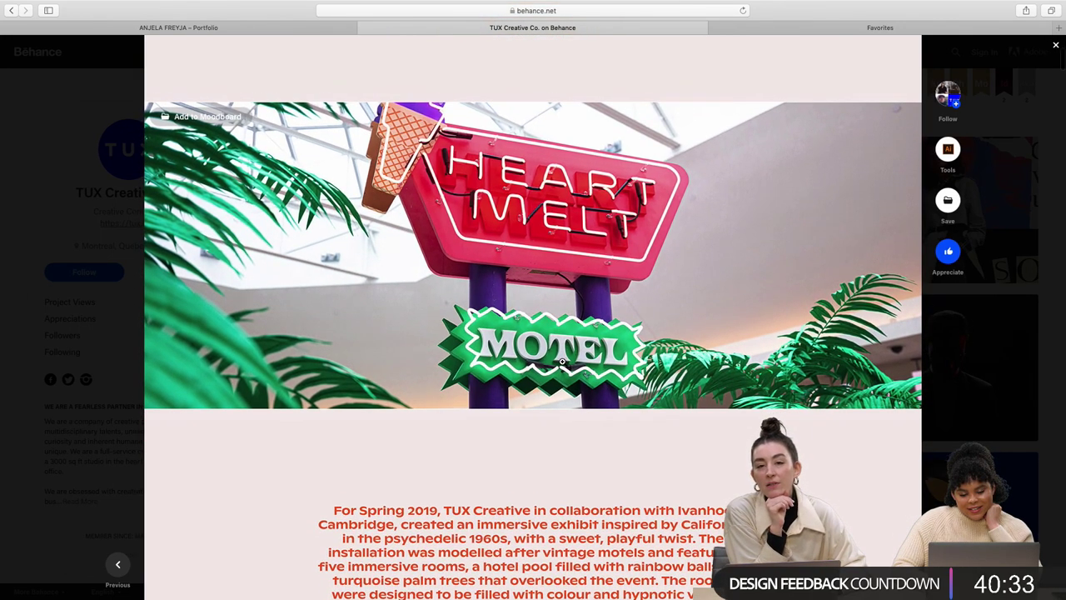
scroll(562, 362, "down", 1)
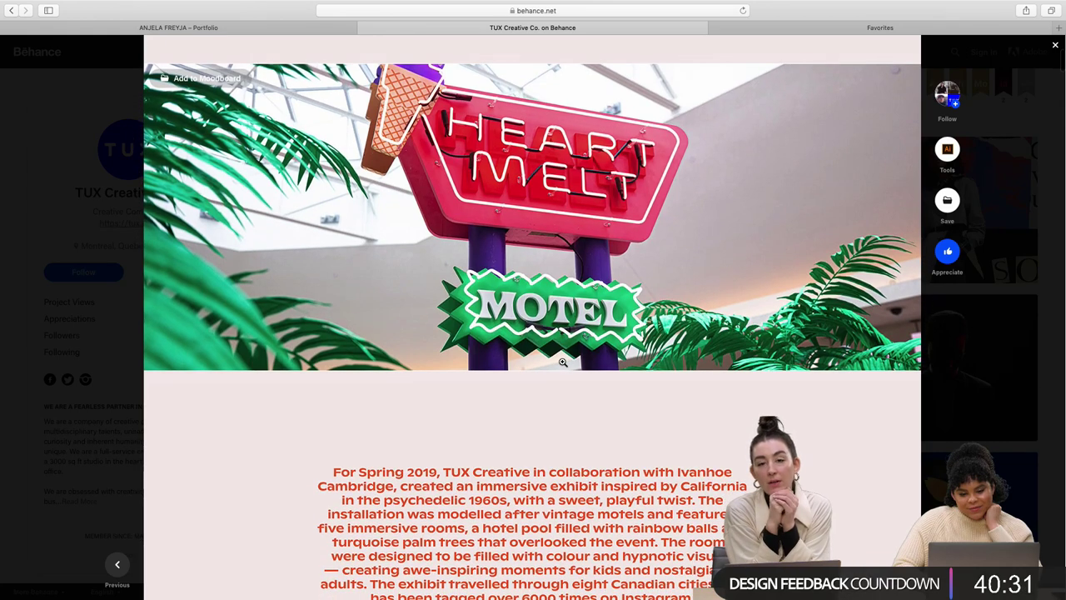
scroll(563, 361, "down", 2)
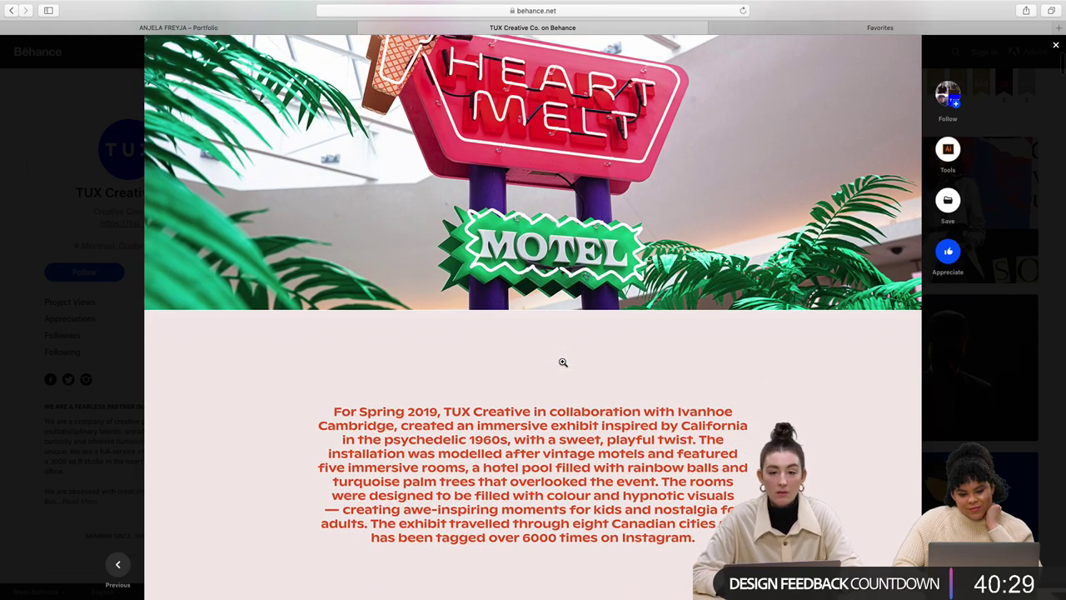
scroll(562, 361, "down", 3)
scroll(563, 361, "up", 6)
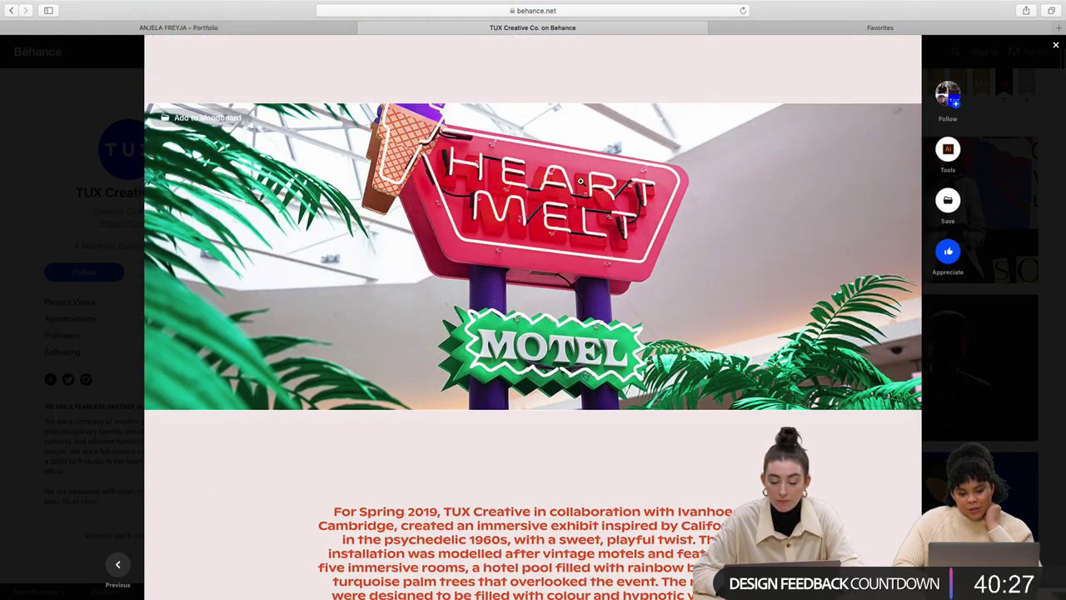
Scroll on to the Spring 2019 exhibit description and the mall installation photo
scroll(558, 291, "down", 1)
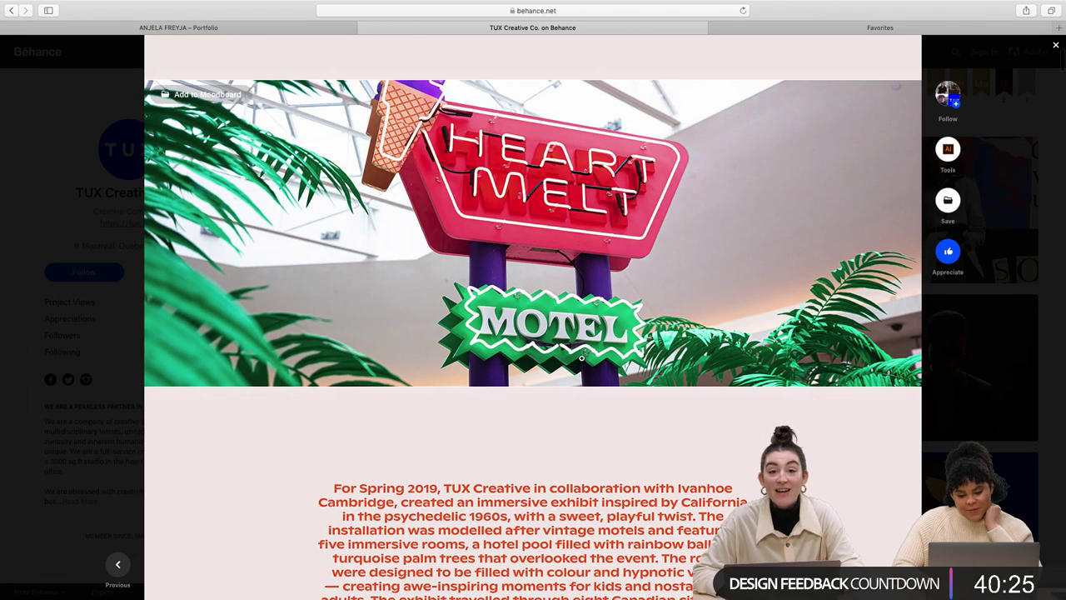
scroll(582, 358, "down", 7)
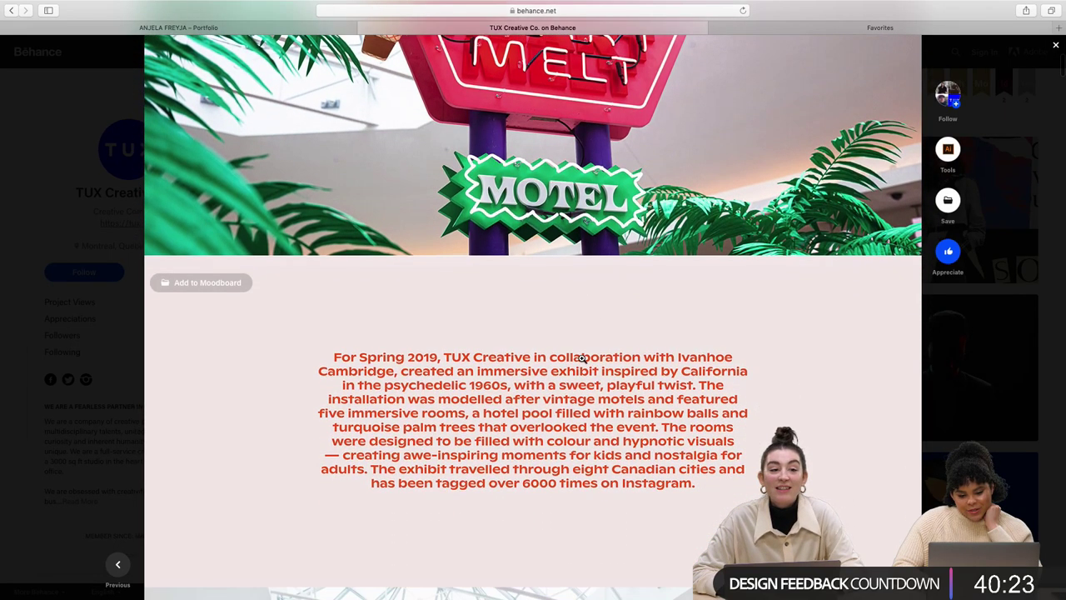
scroll(582, 358, "down", 7)
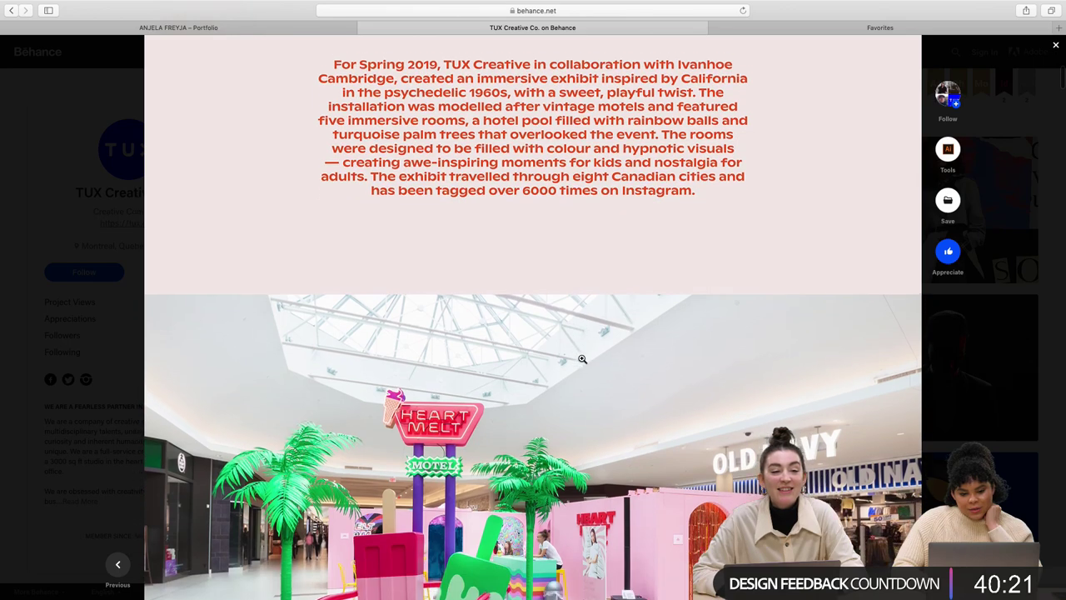
scroll(582, 358, "down", 4)
scroll(582, 358, "up", 5)
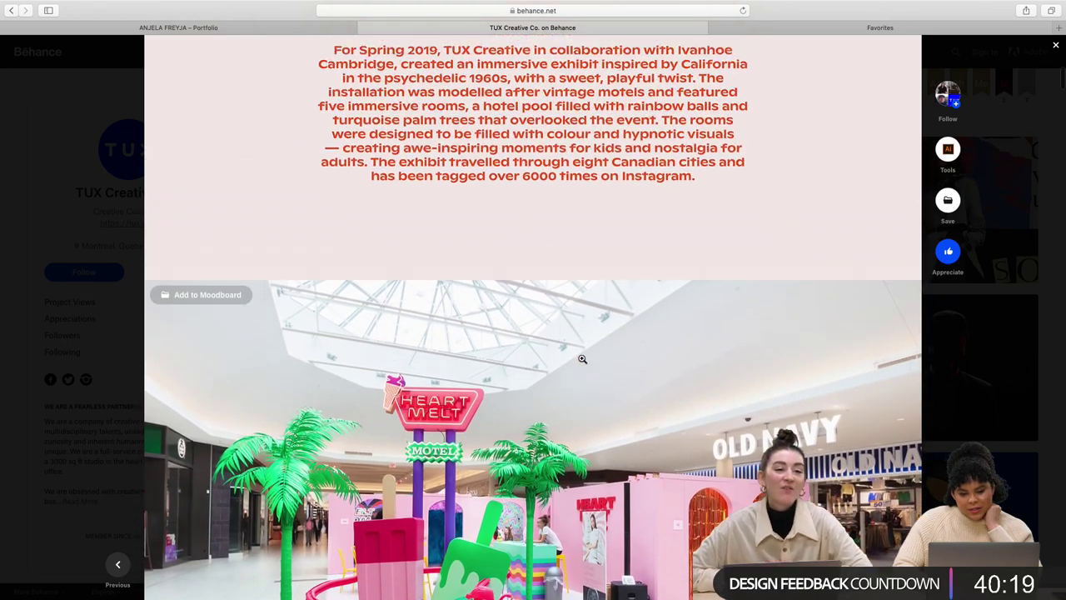
scroll(582, 358, "down", 4)
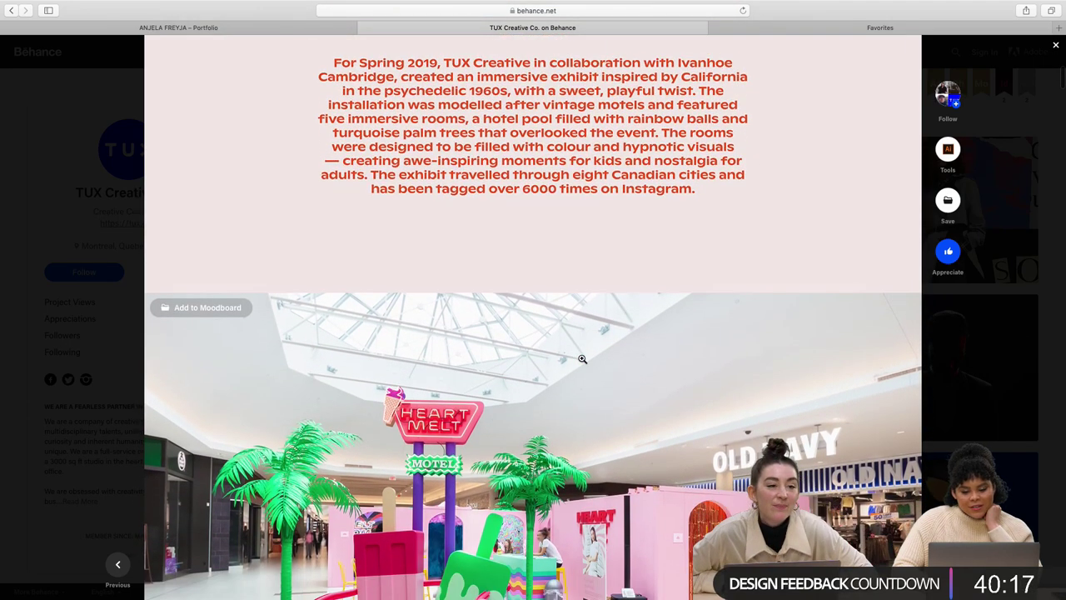
scroll(582, 358, "down", 5)
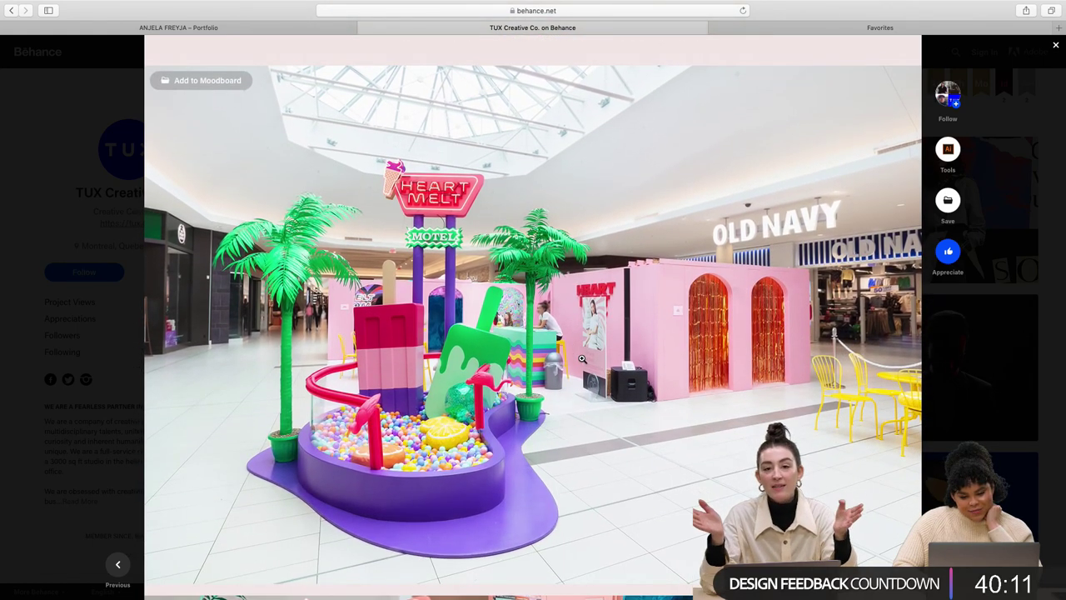
scroll(582, 358, "down", 1)
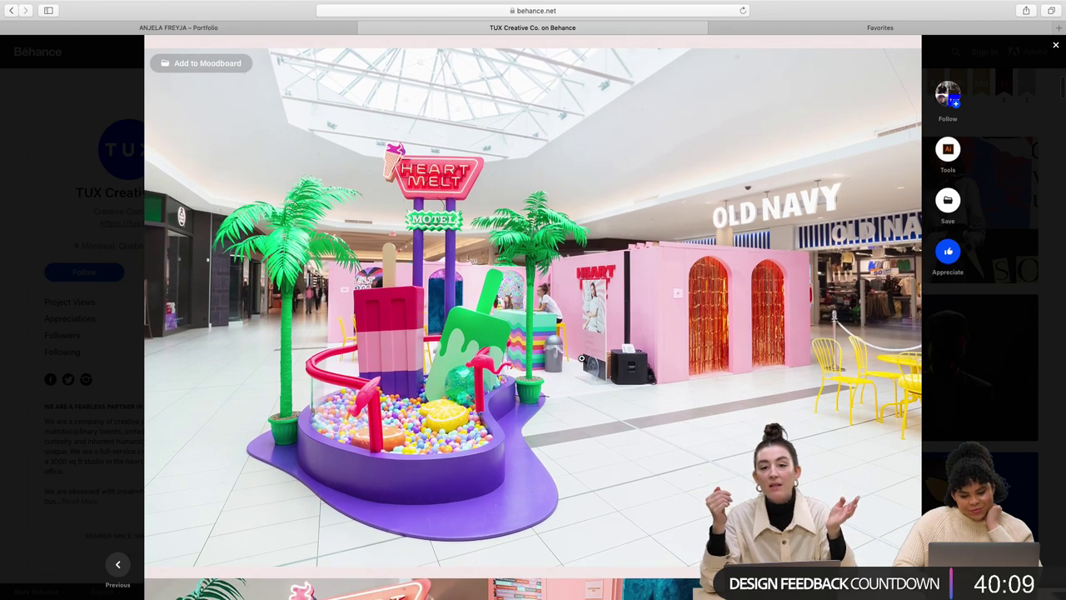
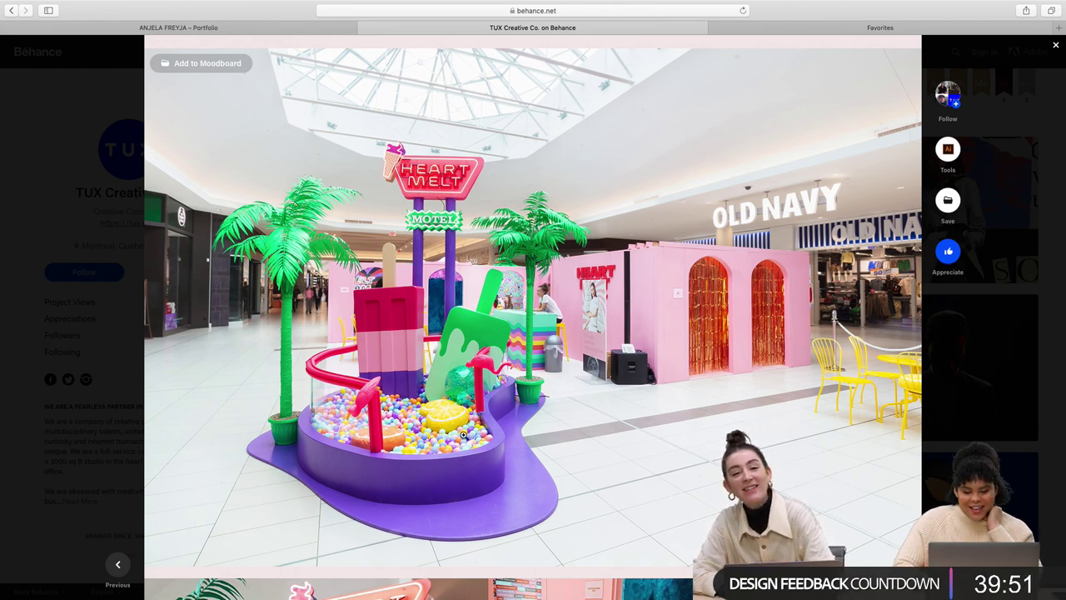
Scroll through the remaining rooms of the Heartmelt Motel project
scroll(463, 434, "down", 10)
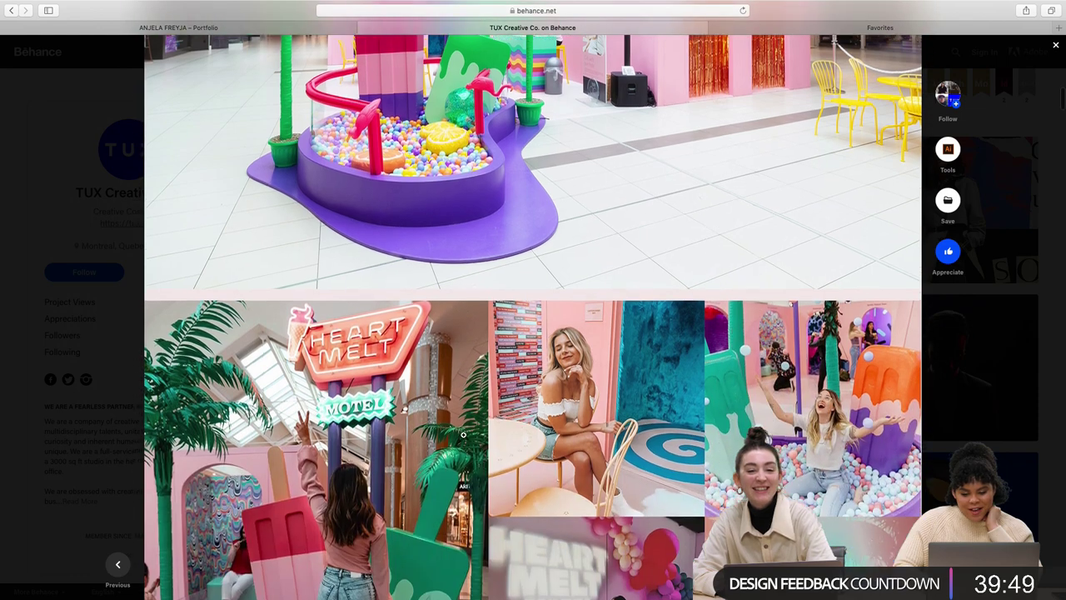
scroll(463, 434, "down", 1)
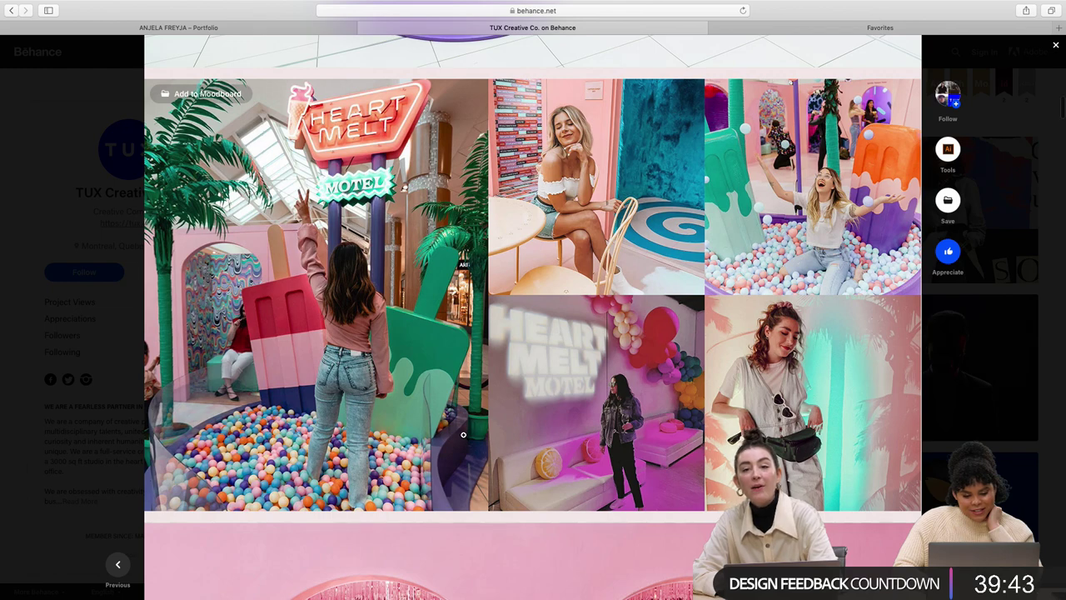
scroll(463, 434, "down", 1)
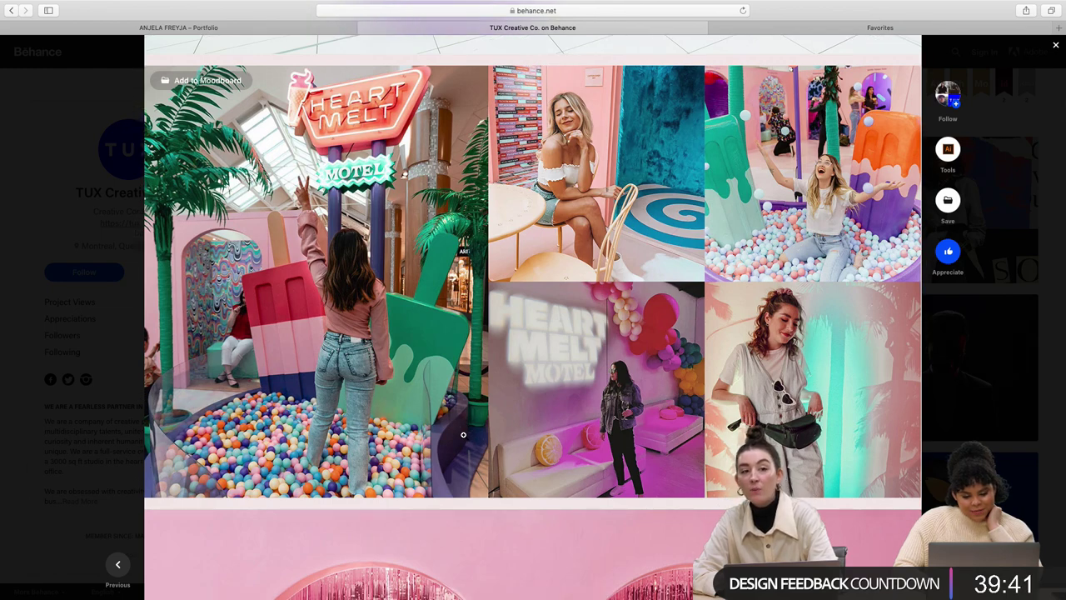
scroll(463, 434, "down", 7)
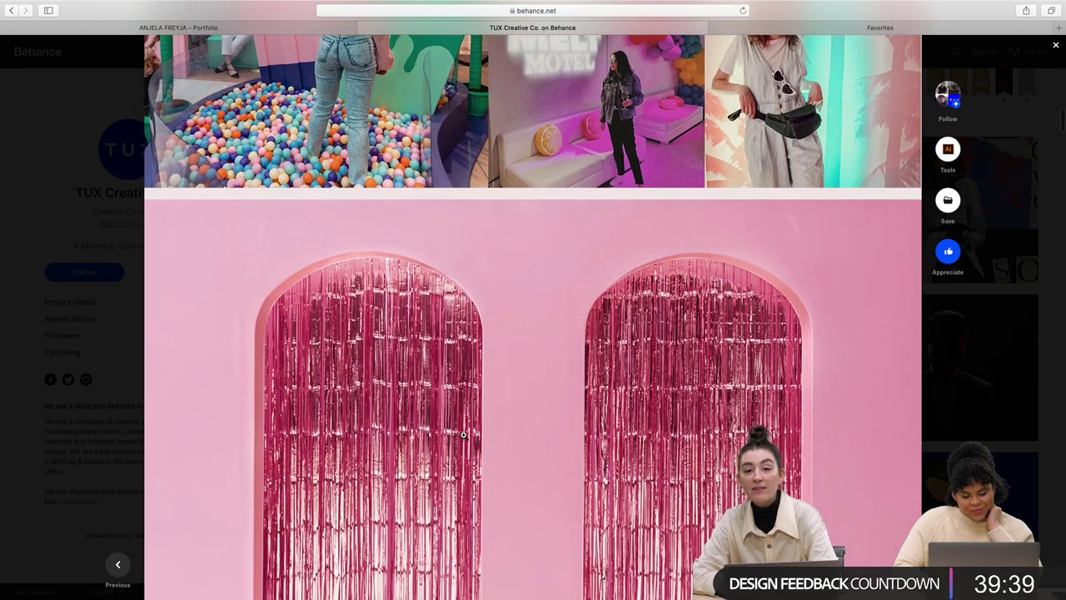
scroll(463, 434, "down", 13)
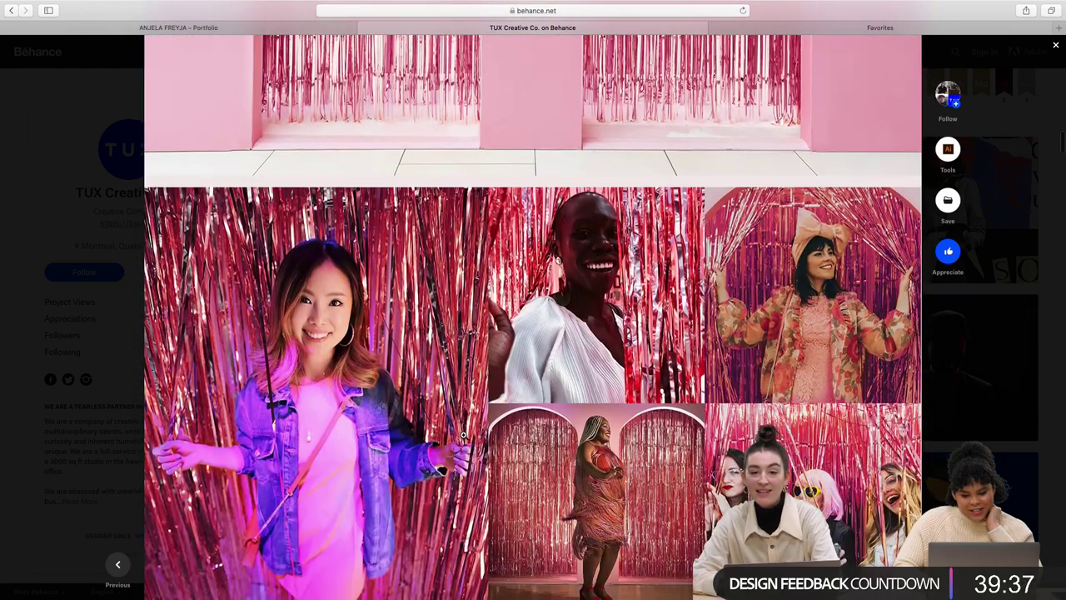
scroll(463, 434, "down", 4)
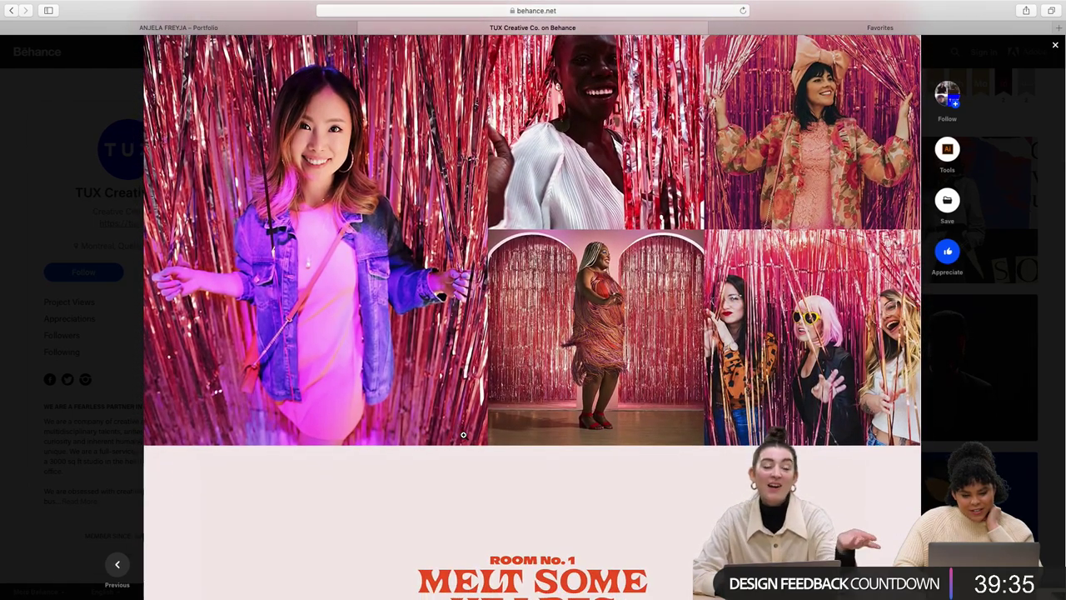
scroll(463, 434, "down", 2)
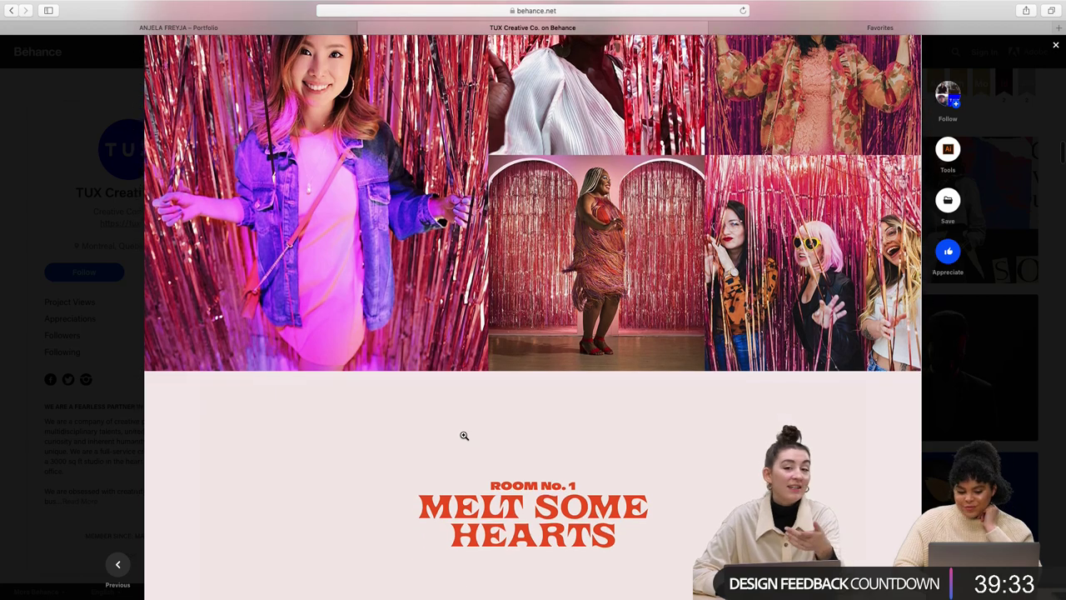
scroll(464, 435, "down", 4)
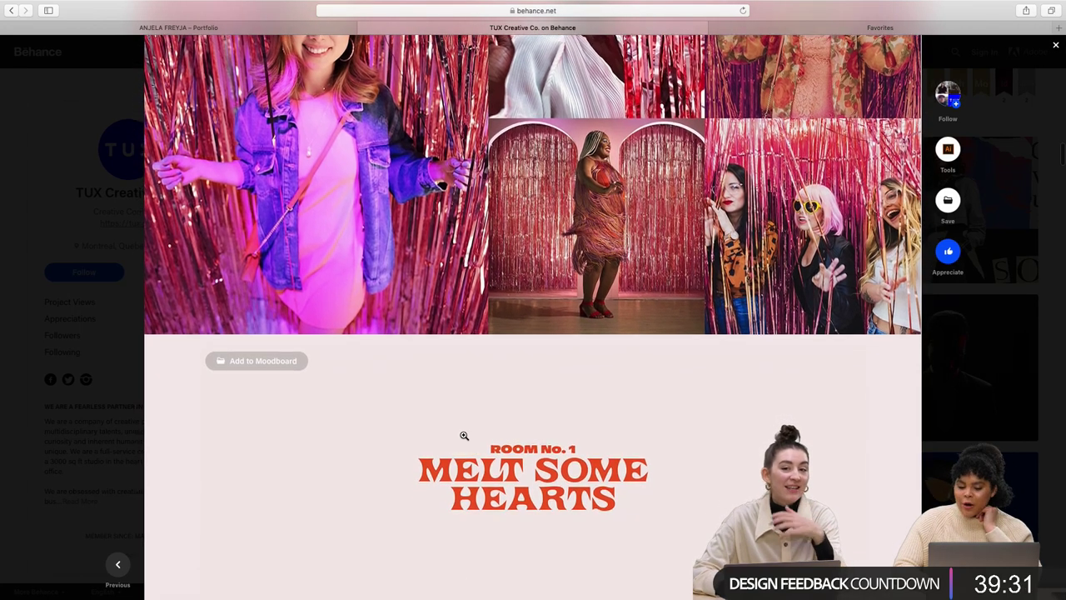
scroll(464, 435, "down", 7)
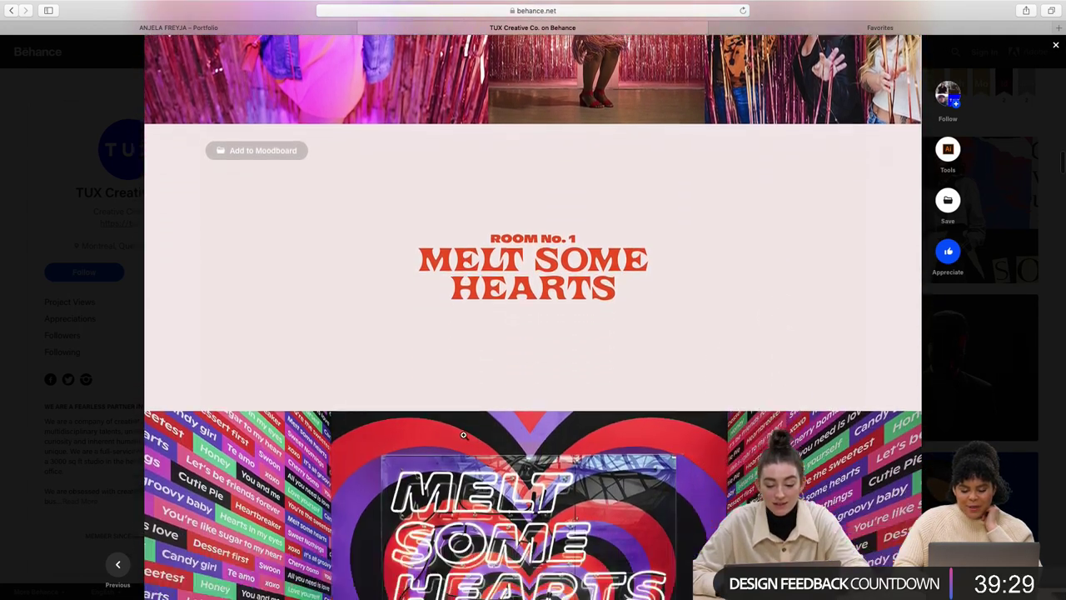
scroll(463, 434, "up", 1)
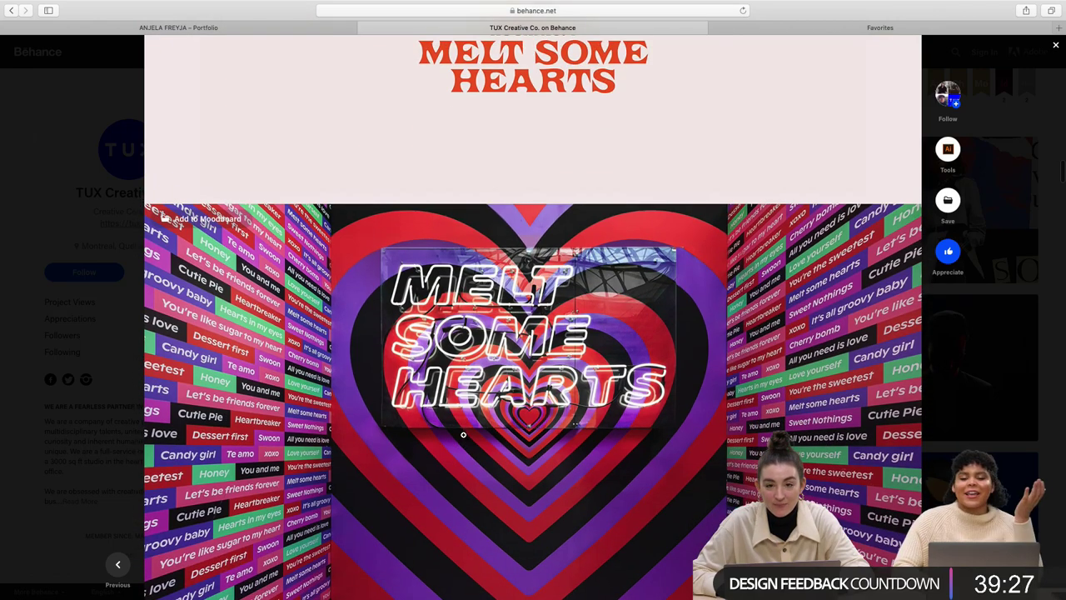
scroll(463, 434, "down", 4)
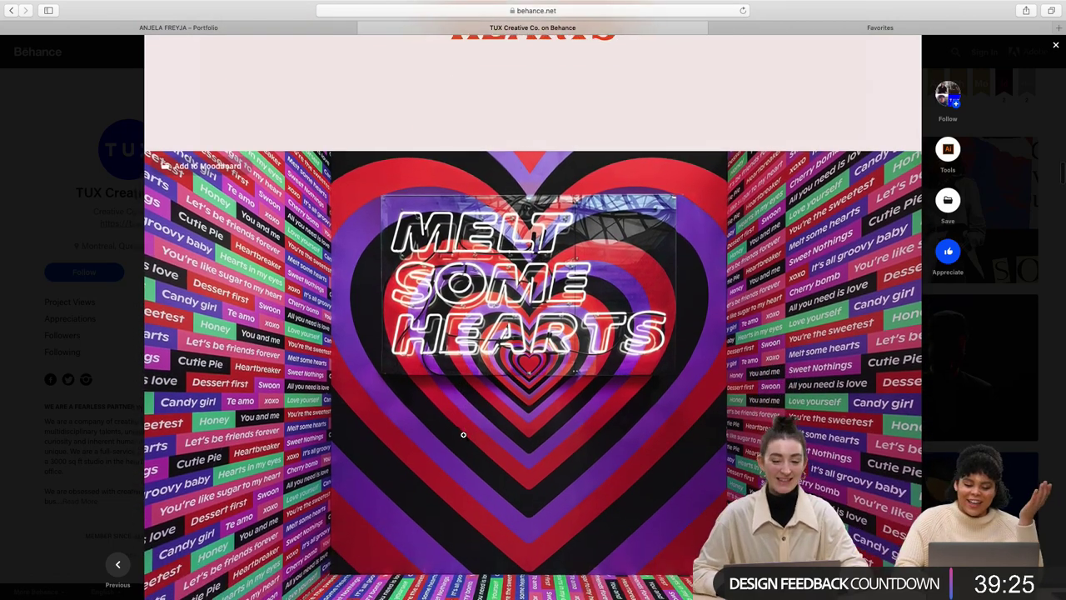
scroll(463, 434, "down", 4)
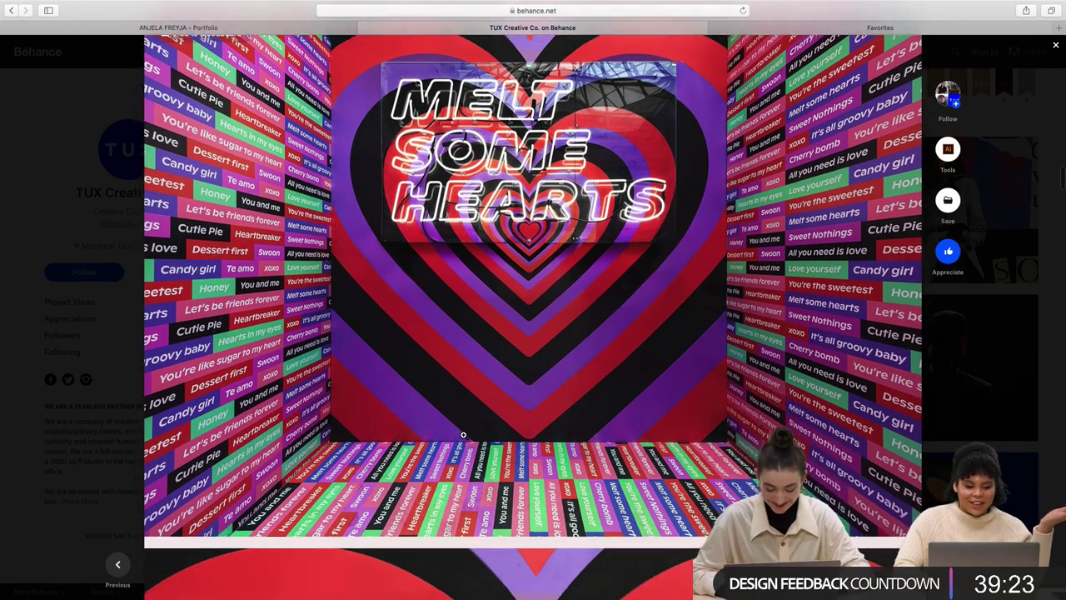
scroll(463, 434, "down", 5)
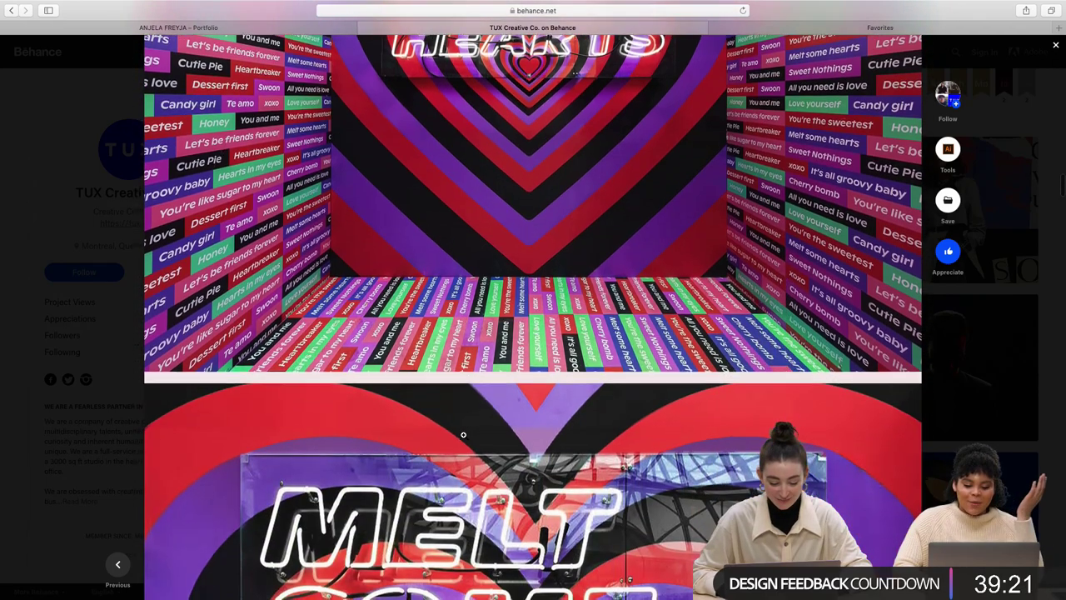
scroll(463, 434, "up", 3)
scroll(463, 434, "down", 10)
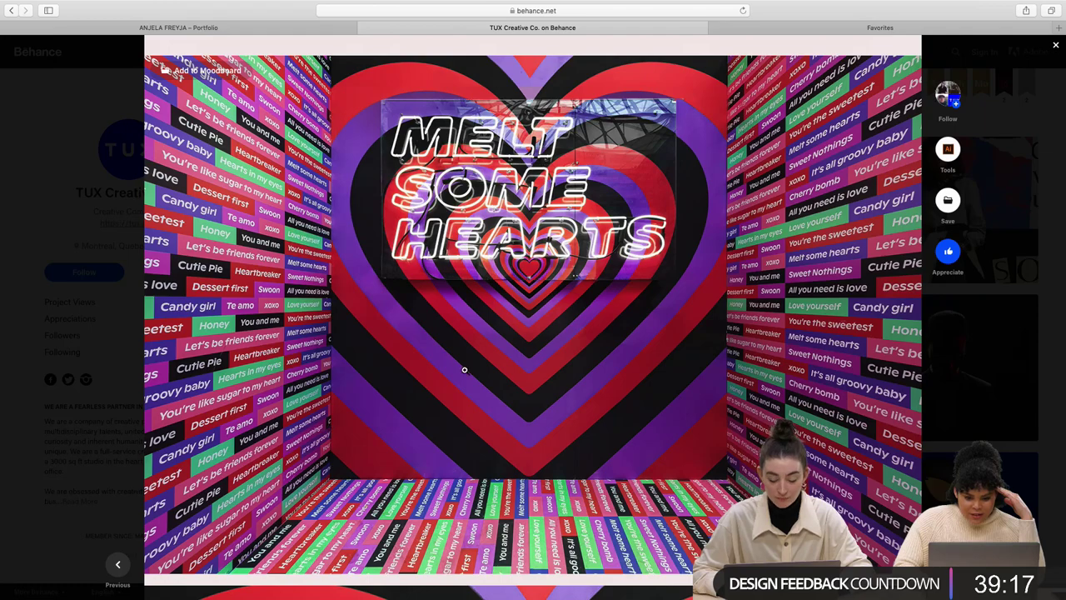
scroll(526, 265, "down", 6)
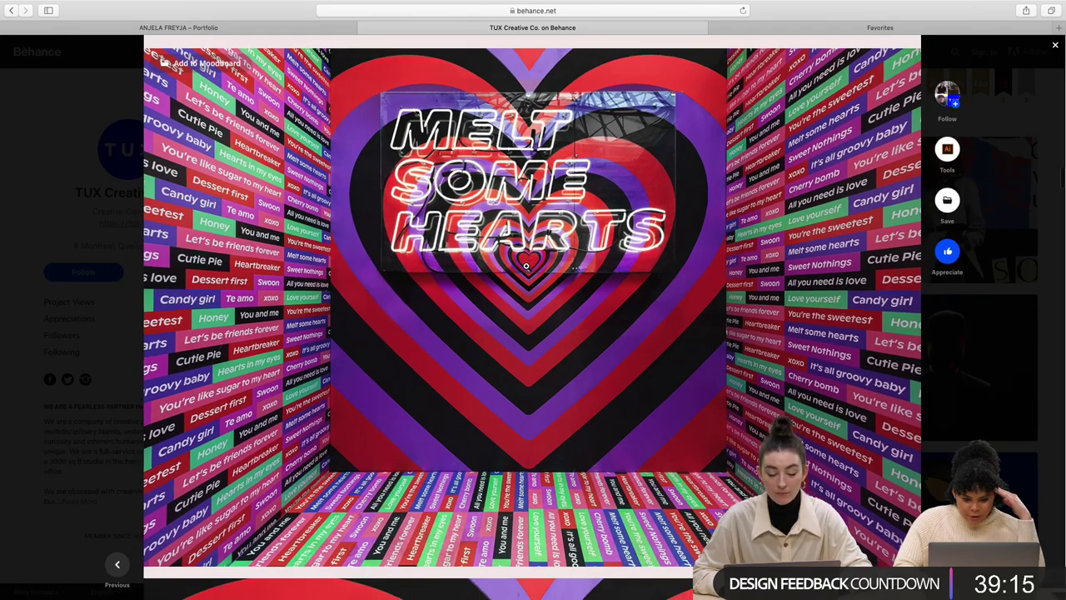
scroll(498, 287, "down", 15)
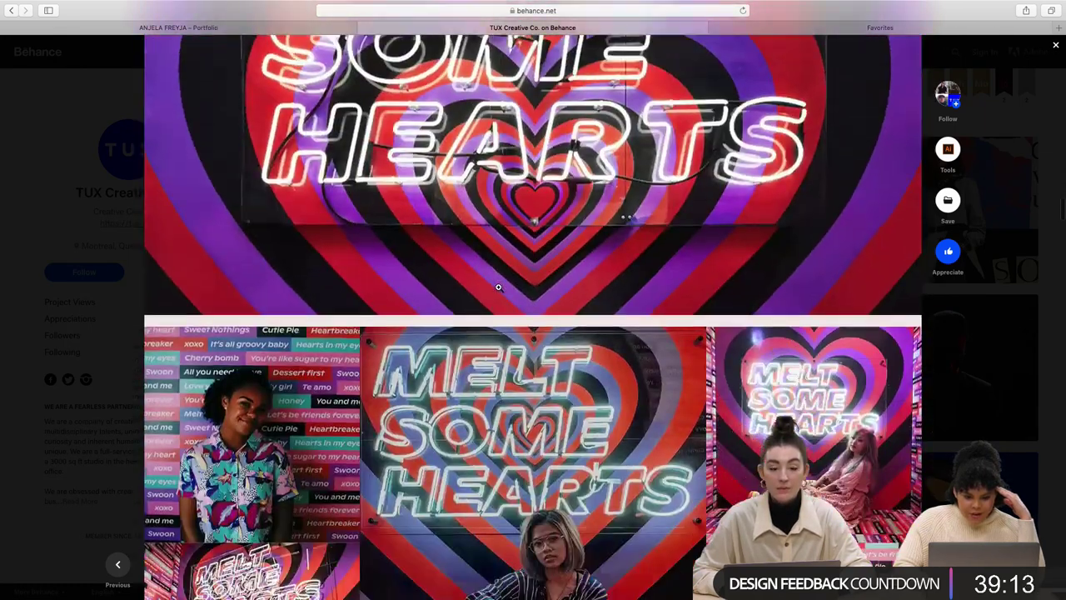
scroll(498, 287, "down", 3)
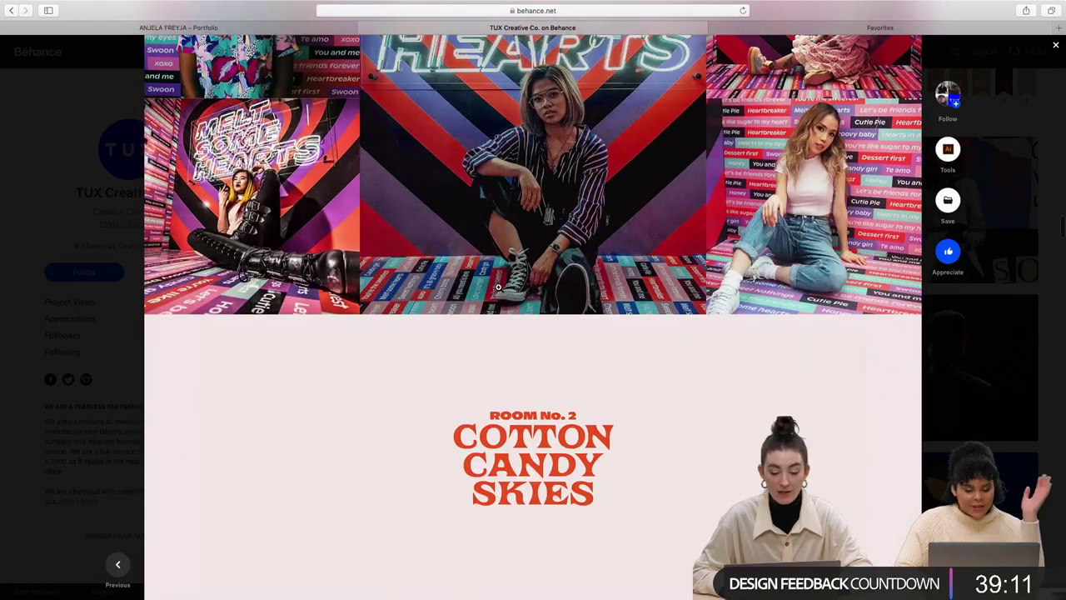
scroll(498, 288, "down", 6)
scroll(498, 288, "down", 10)
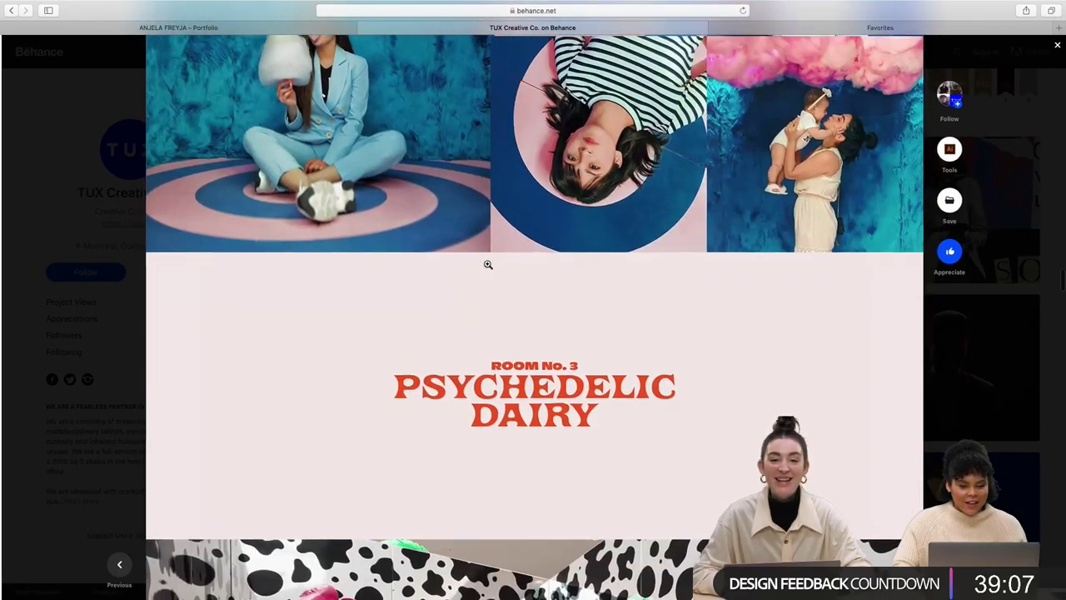
scroll(488, 264, "up", 5)
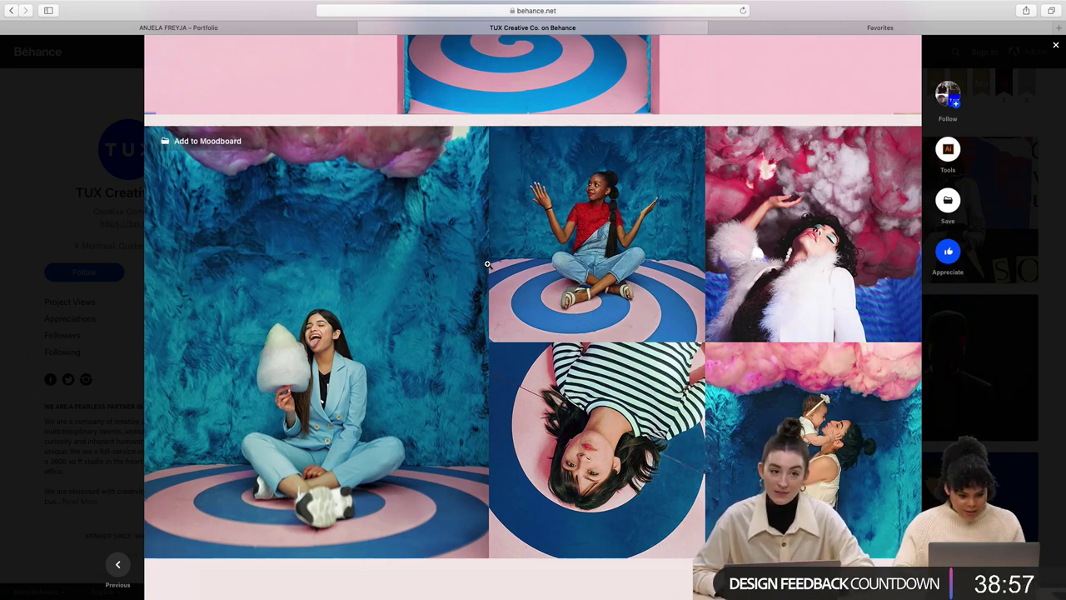
scroll(487, 265, "down", 15)
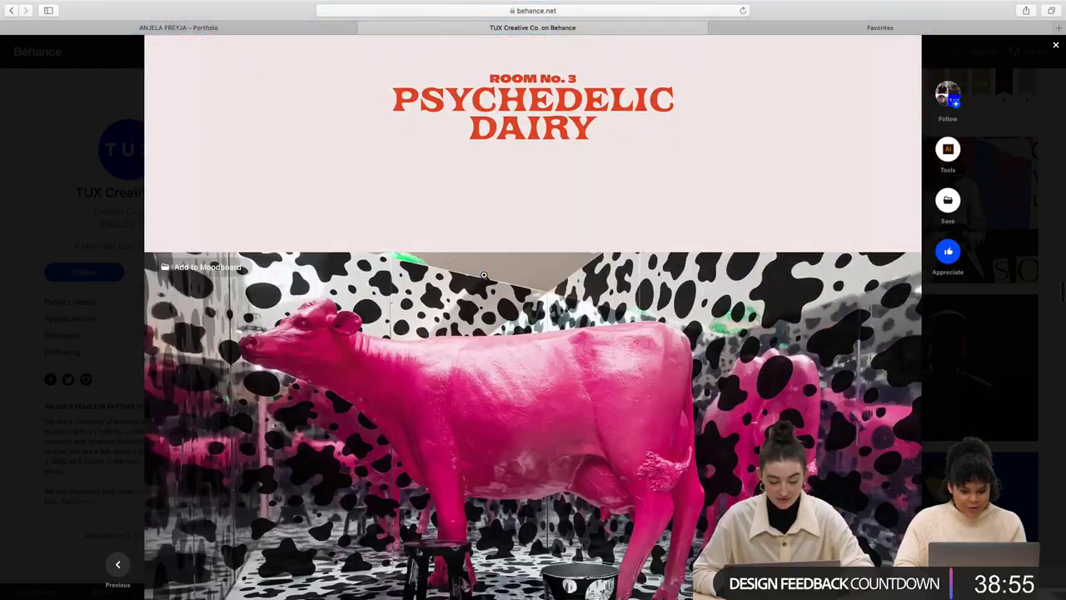
Jump back to the top and close the project to return to the TUX Creative Co. profile
key("Right")
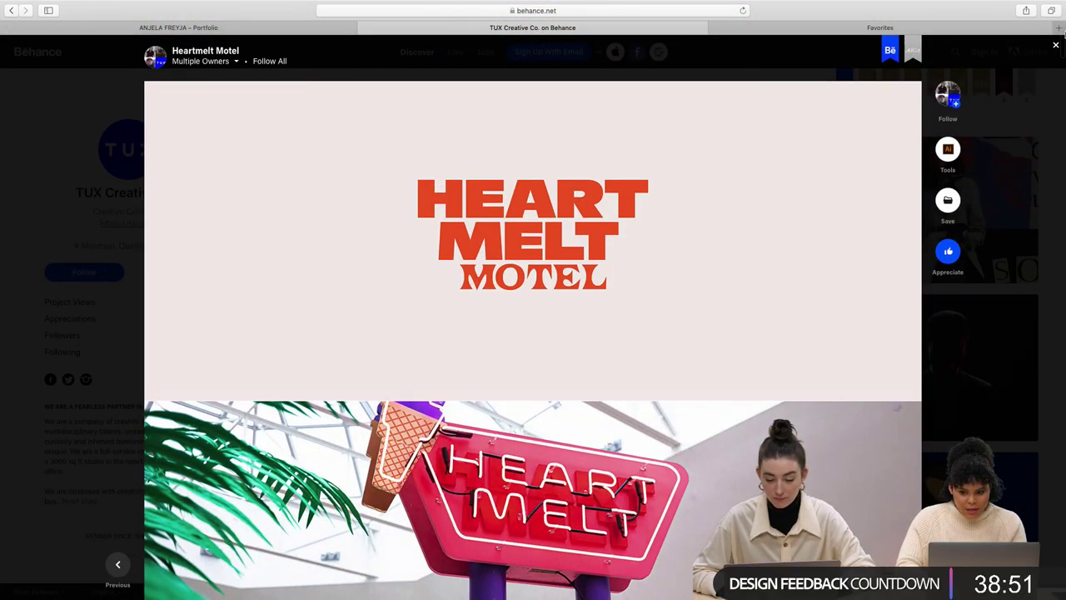
key("Escape")
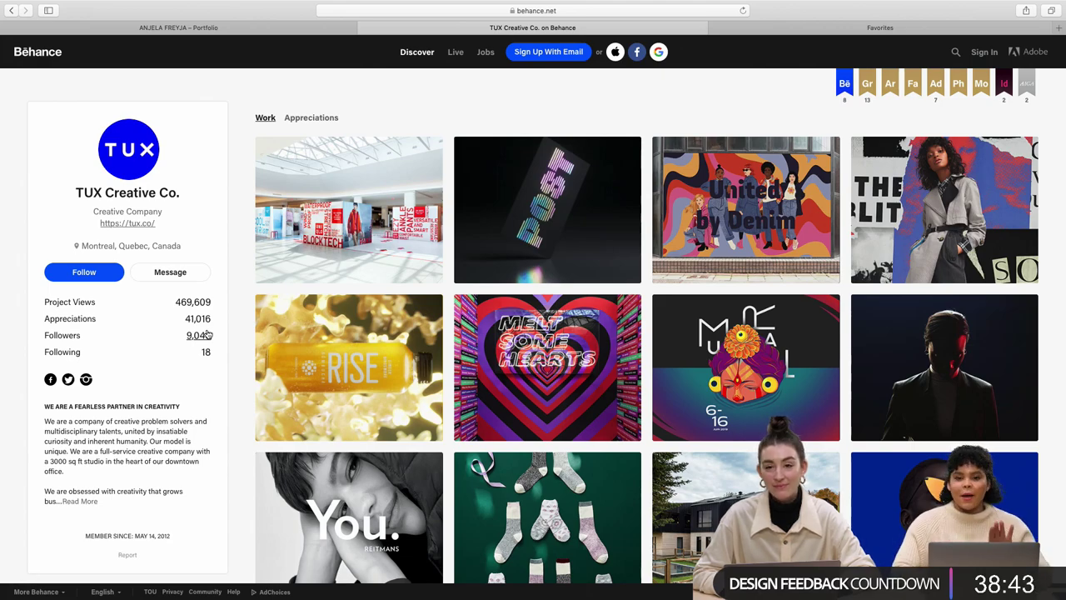
scroll(685, 329, "down", 5)
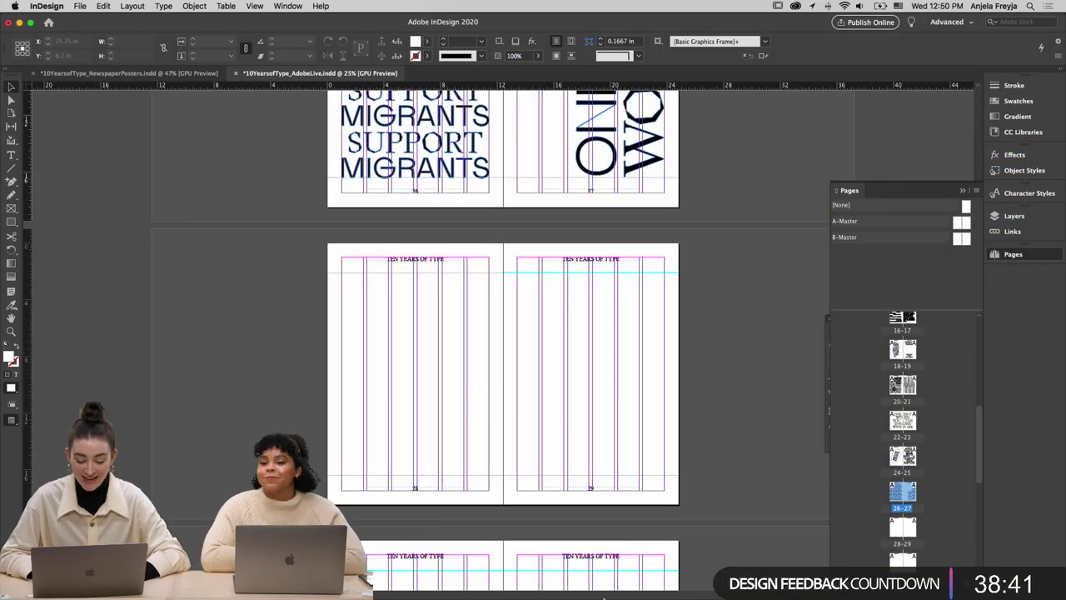
In Illustrator, clear the ONE WORLD selection and marquee-select all of the MANLE poster artwork
left_click(607, 593)
scroll(207, 392, "down", 2)
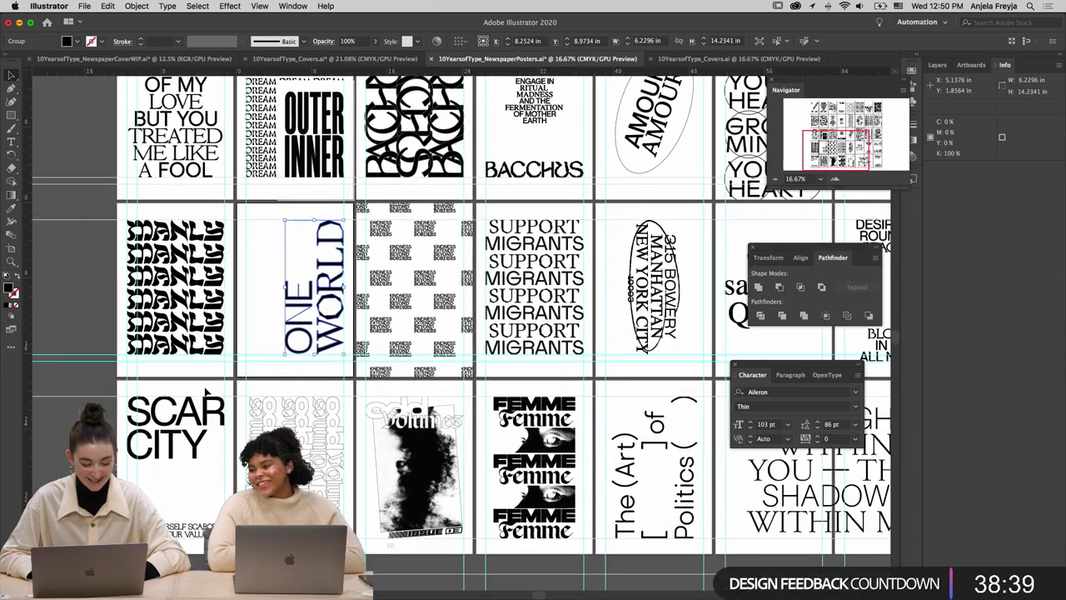
left_click(200, 354)
left_click_drag(138, 357, 226, 371)
Paste the MANLE artwork into the InDesign book and move it onto page 28
mouse_move(454, 587)
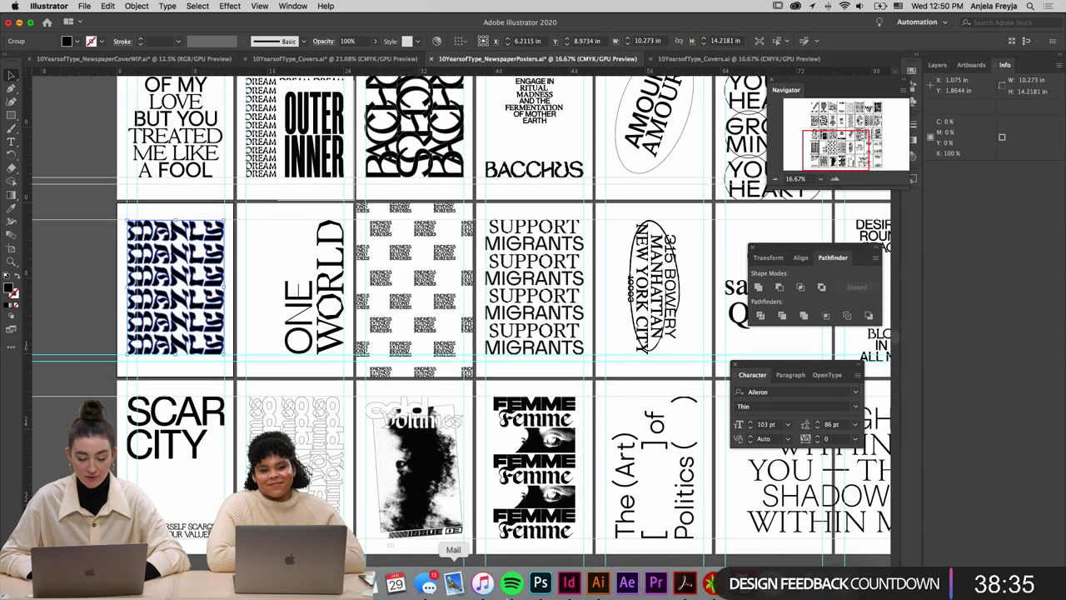
left_click(567, 581)
scroll(369, 294, "up", 1)
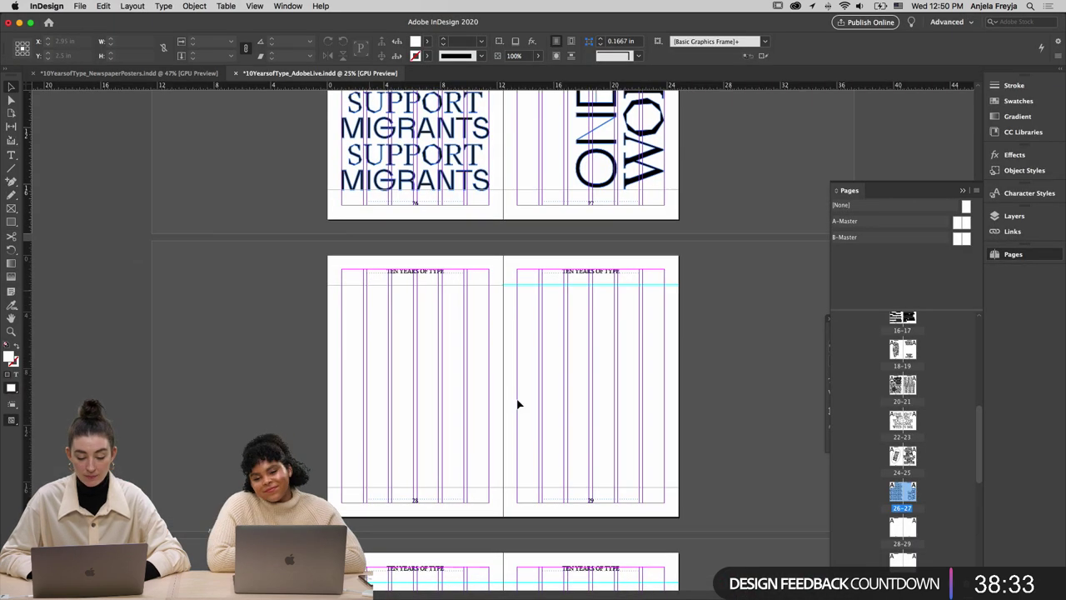
key("cmd+v")
left_click_drag(523, 227, 450, 453)
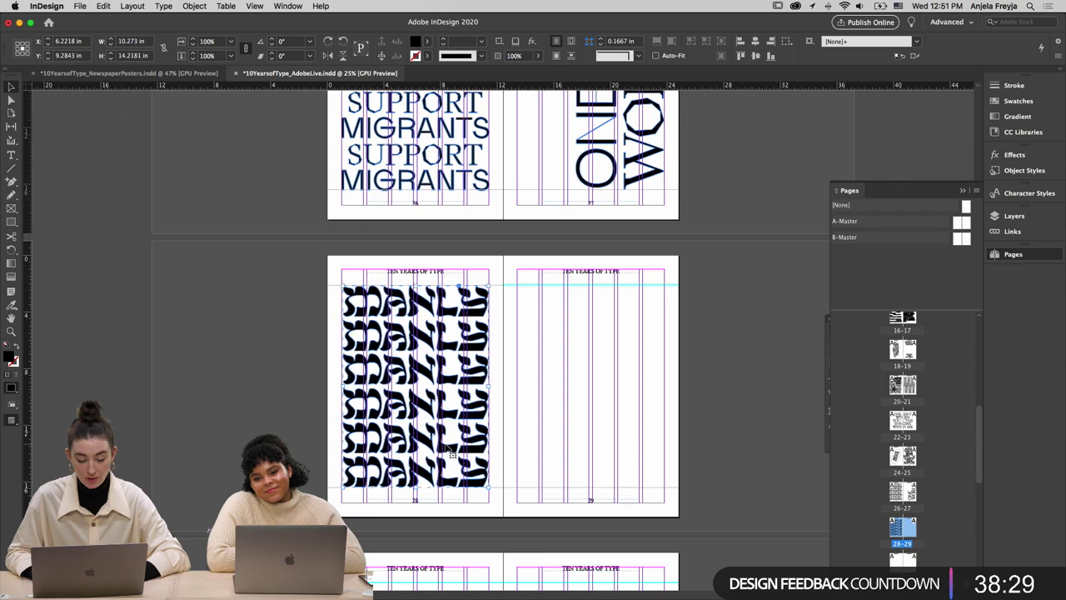
left_click(562, 409)
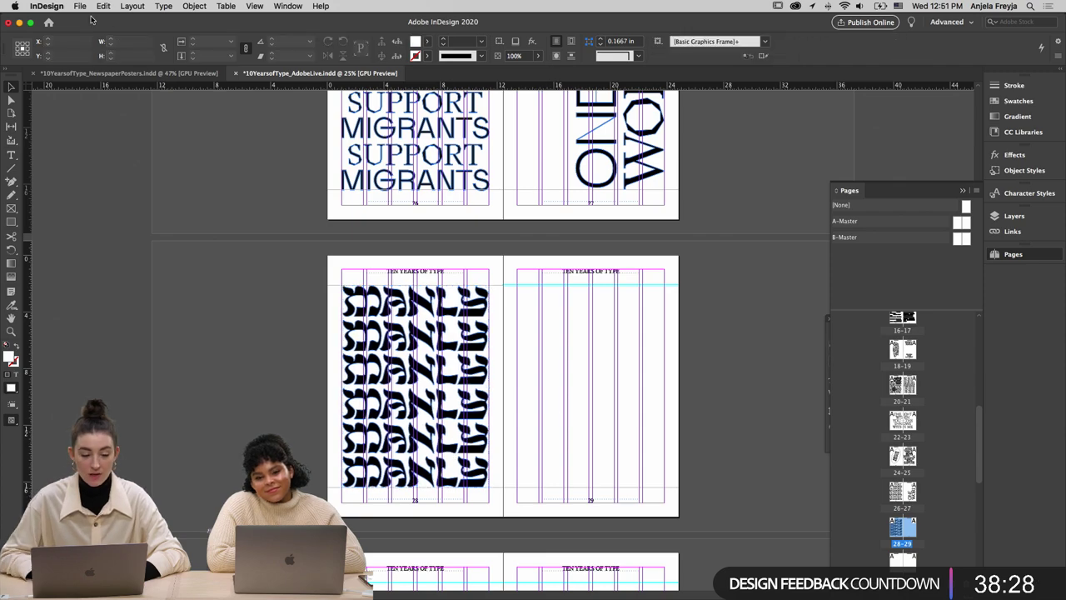
Select the 'Make yourself scarce' text frame in NewspaperPosters.indd
left_click(108, 73)
scroll(698, 285, "down", 10)
scroll(698, 285, "up", 6)
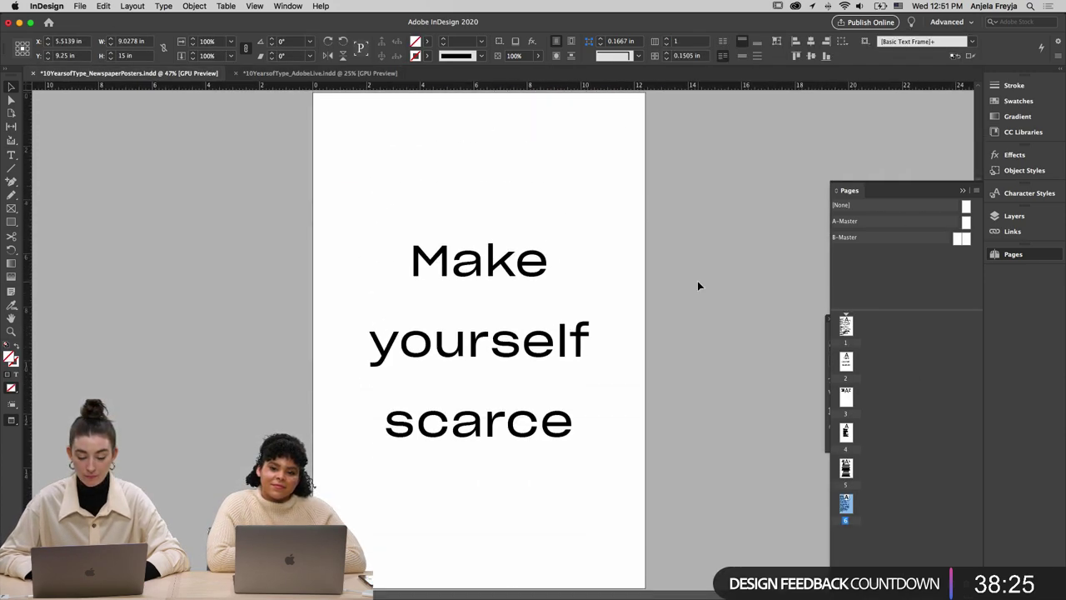
scroll(698, 286, "down", 4)
left_click(590, 324)
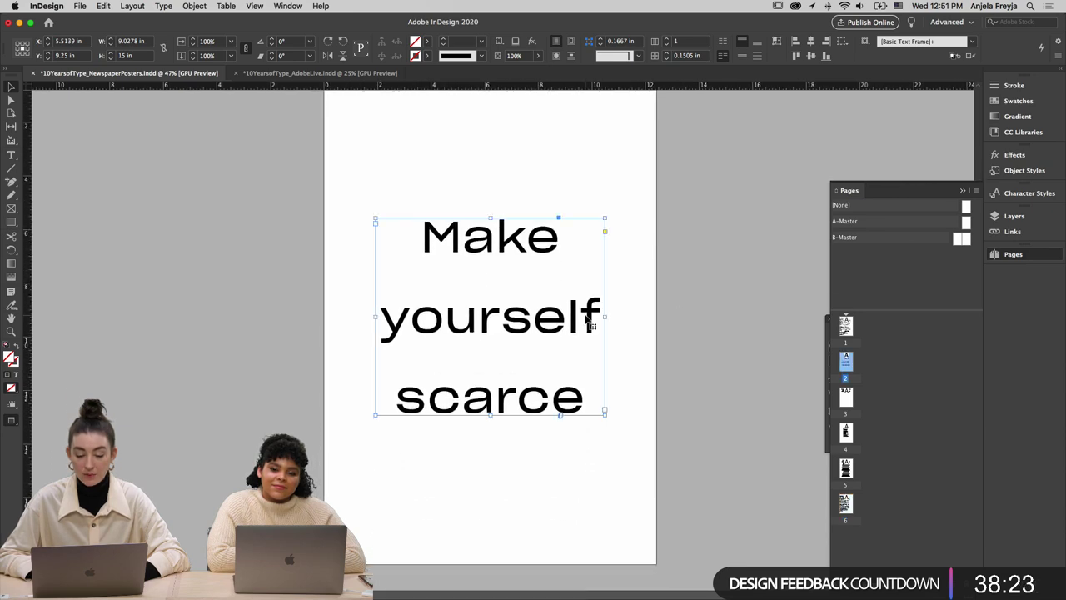
Paste the text onto page 29 of the book, widen the frame and nudge it up
left_click(316, 74)
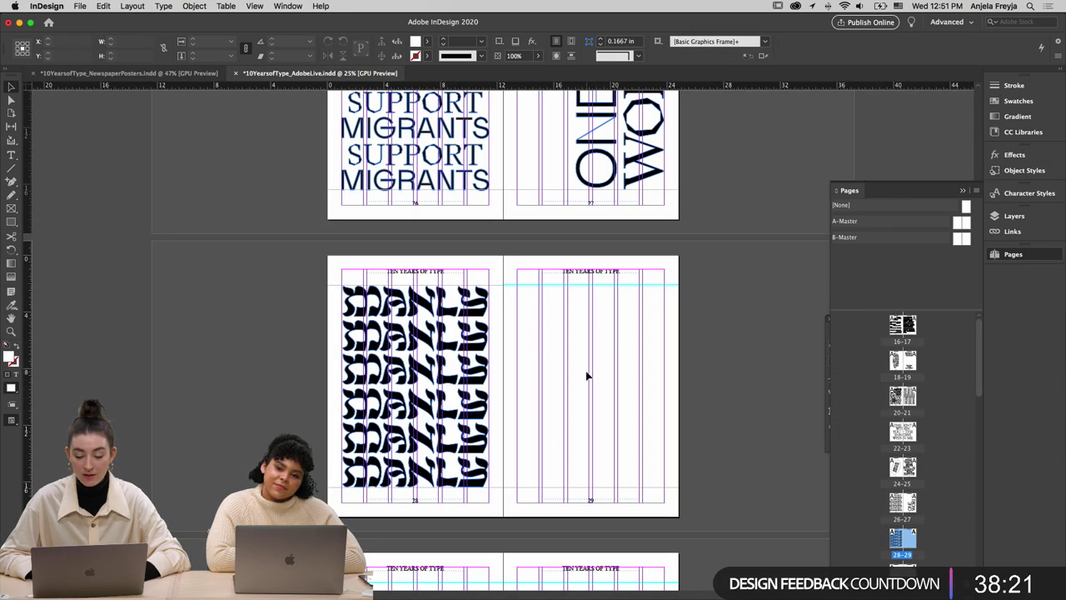
key("super+v")
left_click_drag(566, 387, 644, 395)
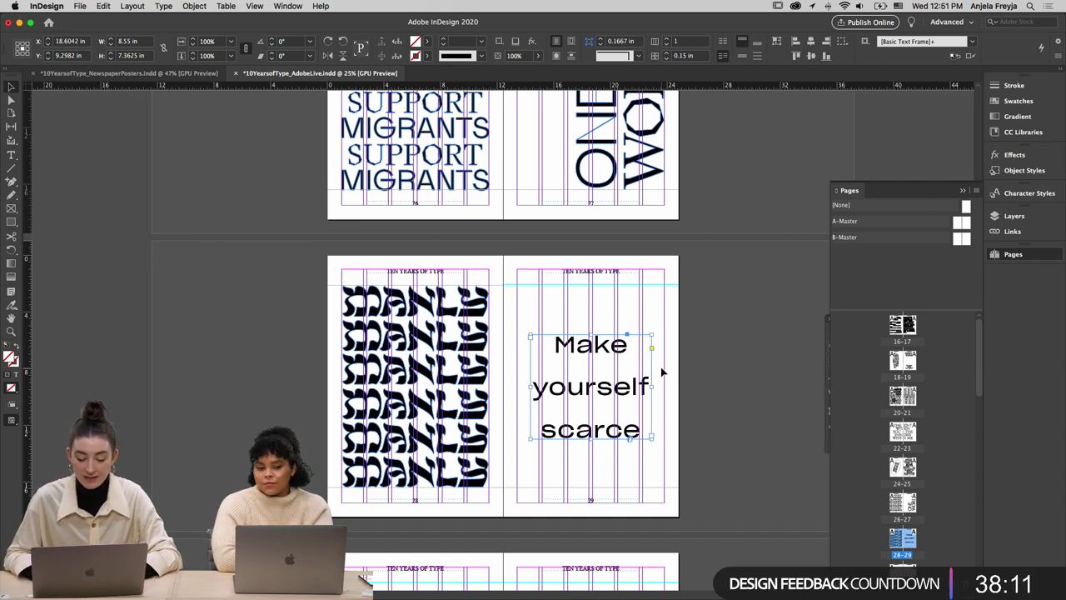
key("Up")
key("Up")
key("Up")
key("Up")
key("Up")
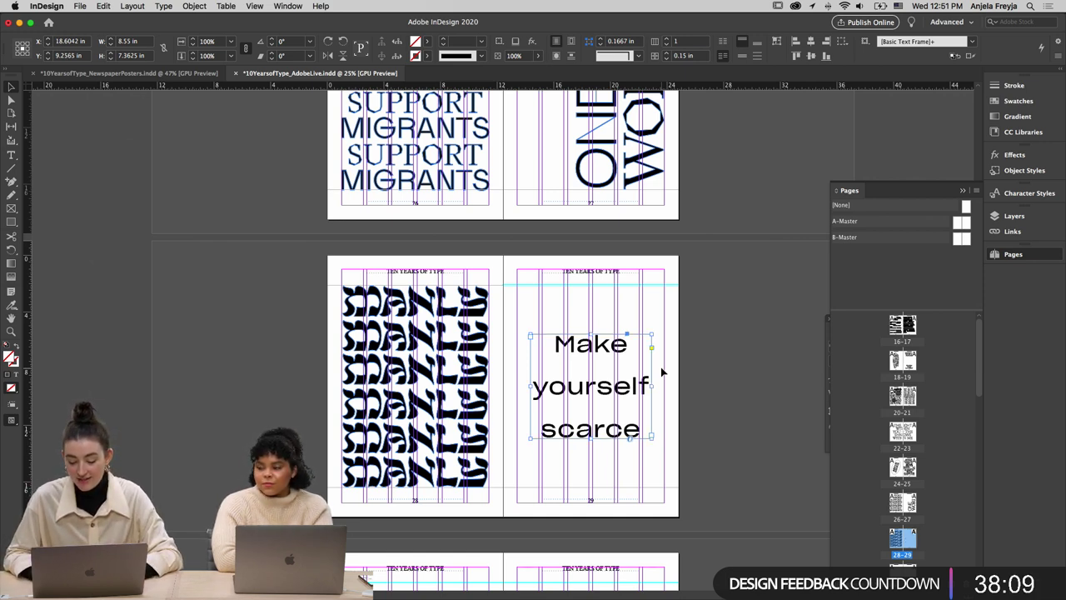
left_click(667, 373)
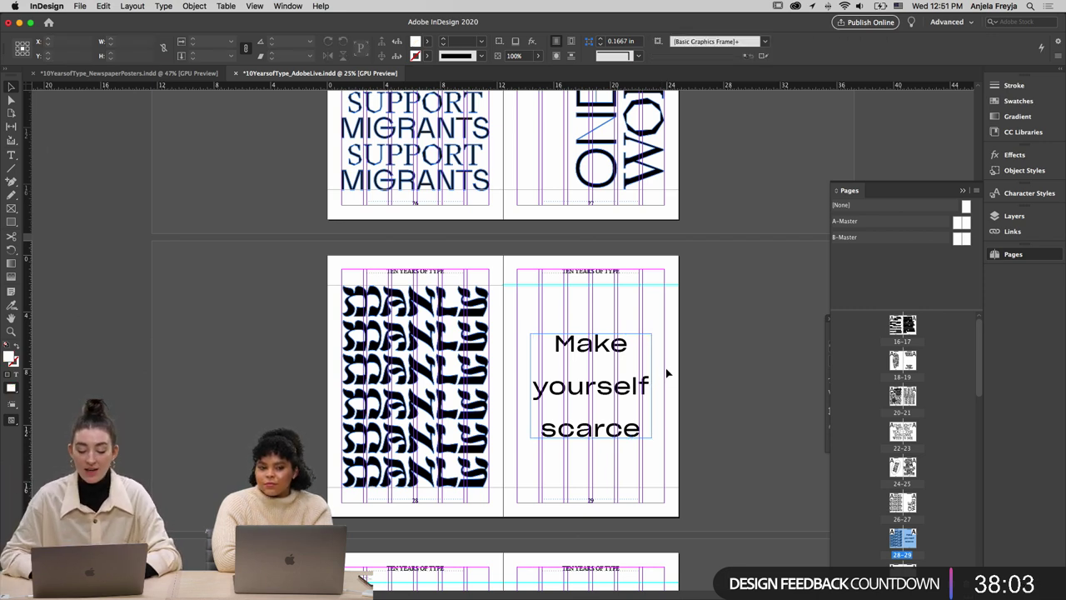
Preview the spreads without guides and frame edges, then restore them
key("w")
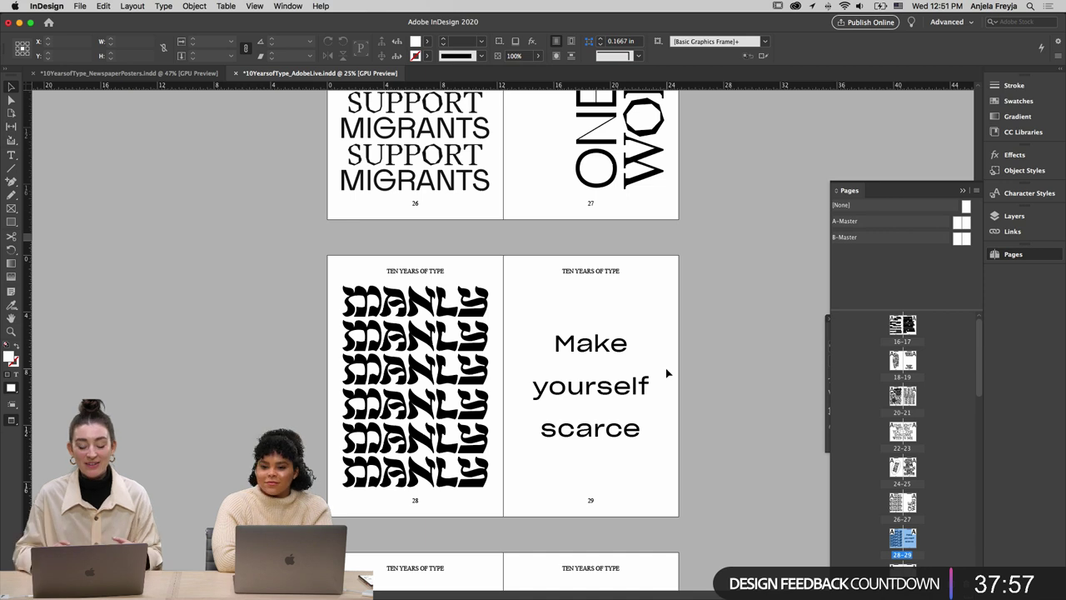
scroll(666, 373, "down", 5)
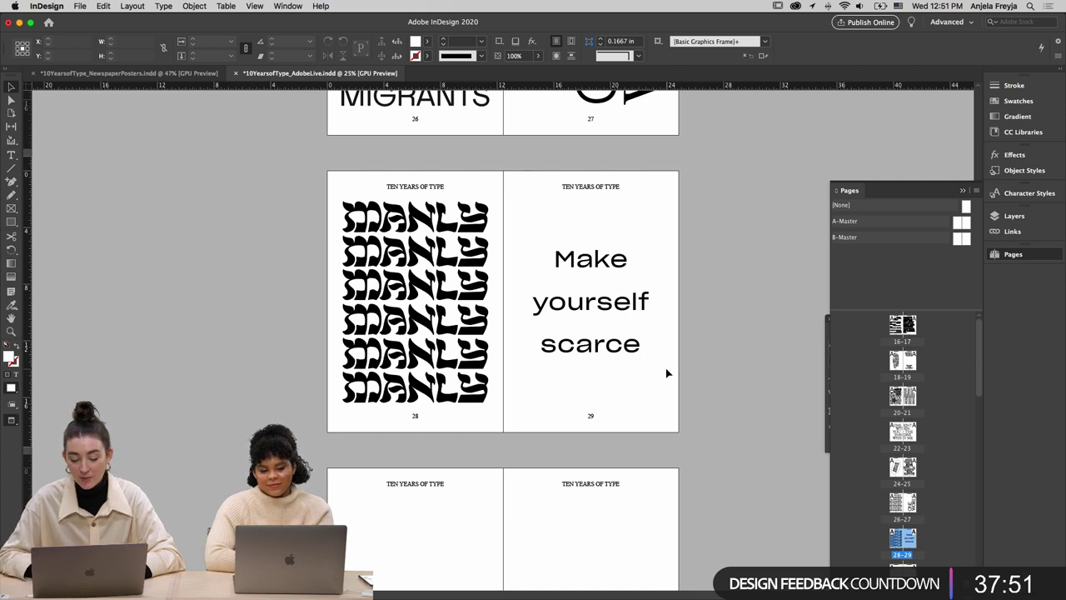
scroll(666, 374, "down", 10)
scroll(646, 390, "down", 1)
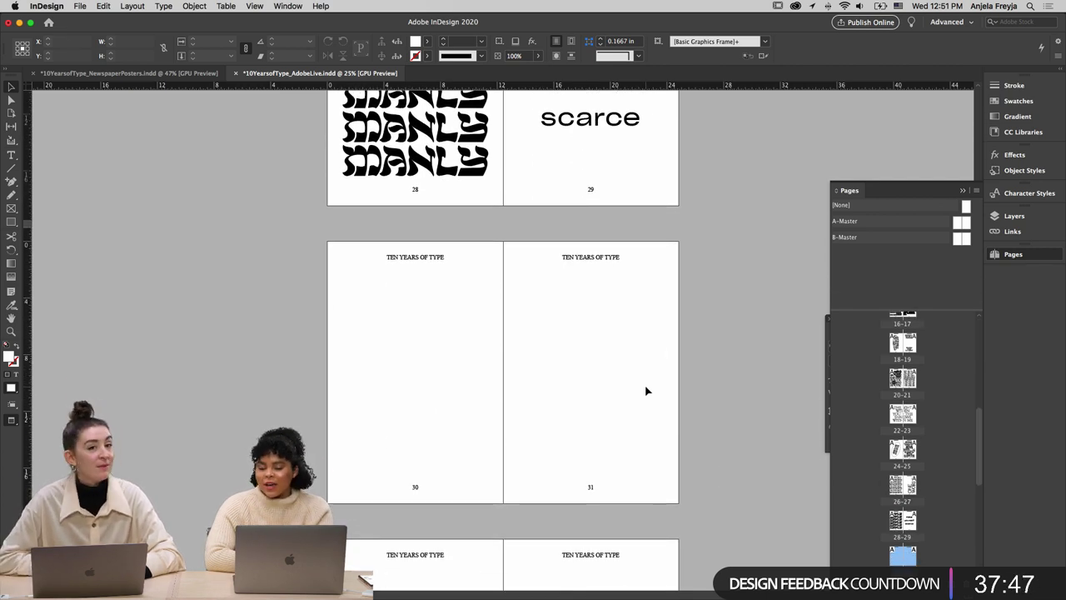
scroll(646, 390, "down", 3)
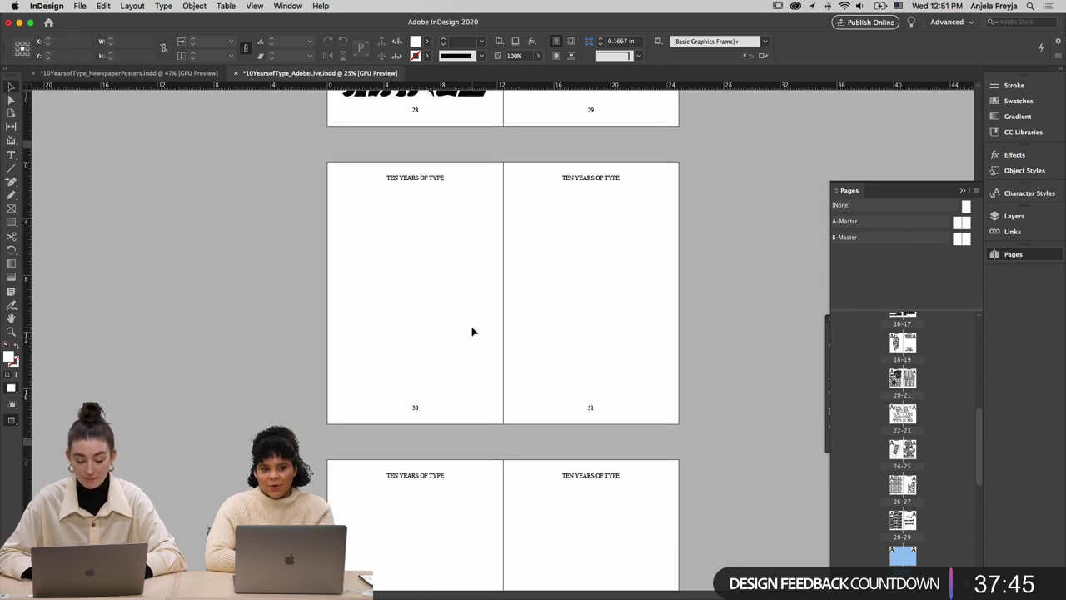
key("w")
left_click(579, 583)
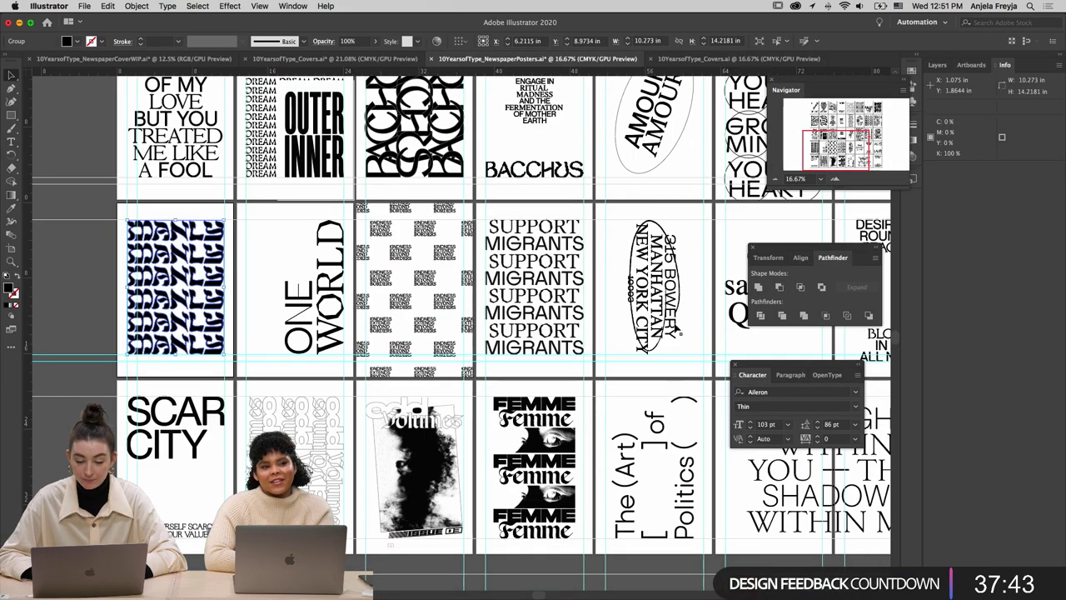
Select the whole ROLE poster in Illustrator and bring it back to the InDesign book
scroll(426, 431, "right", 3)
scroll(425, 431, "down", 1)
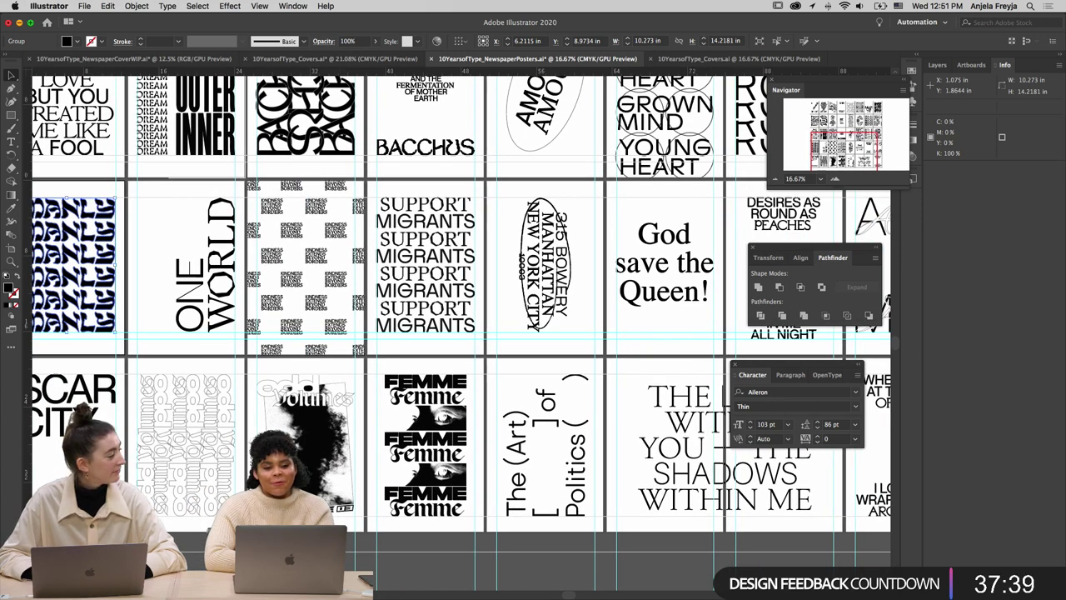
left_click(327, 511)
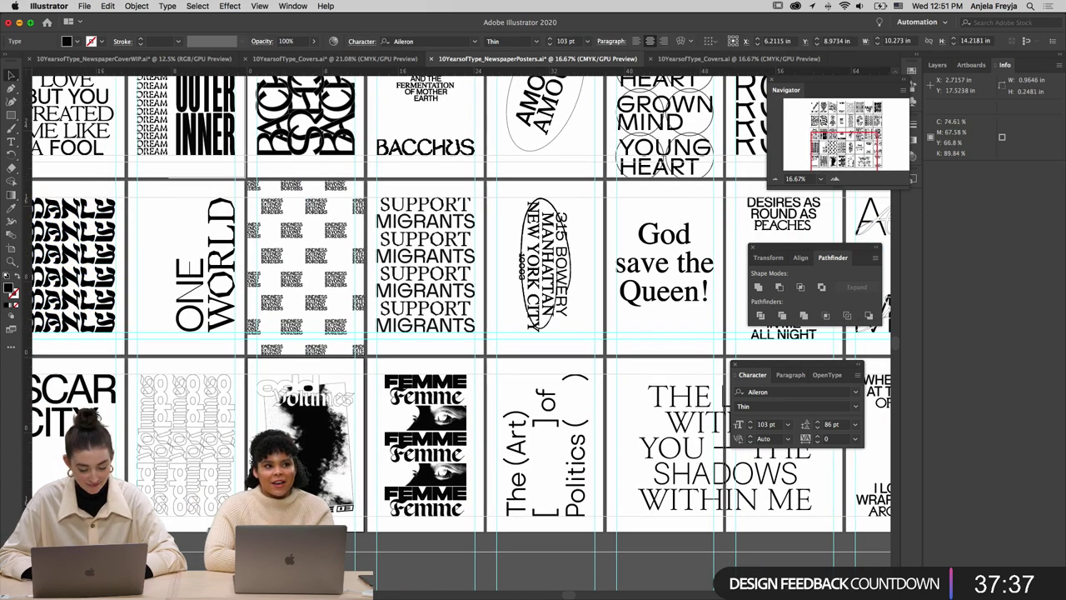
left_click(404, 534)
scroll(404, 533, "right", 10)
scroll(404, 534, "up", 3)
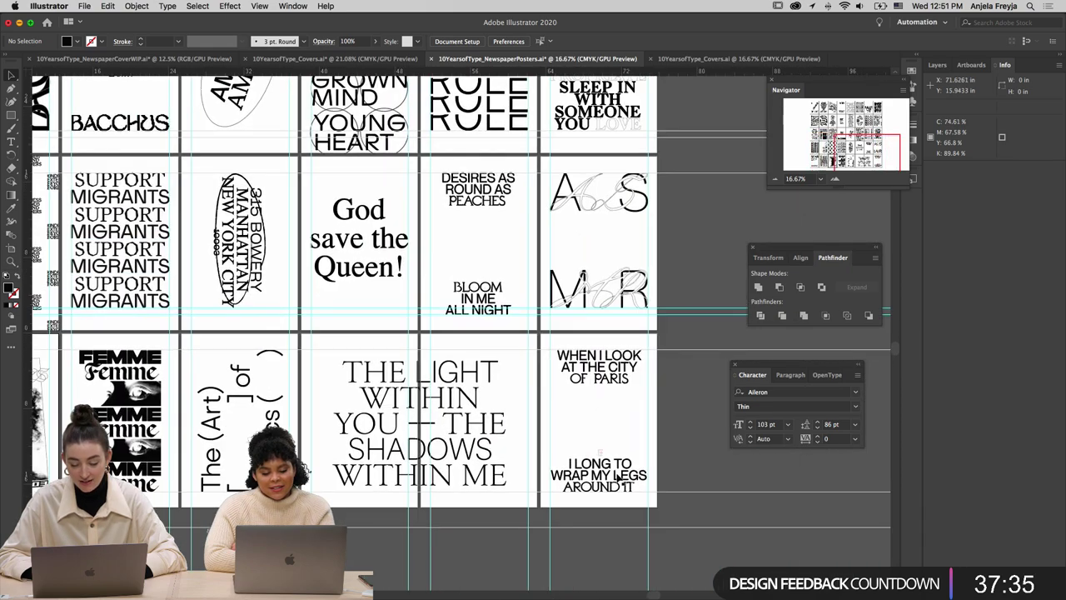
scroll(621, 369, "up", 4)
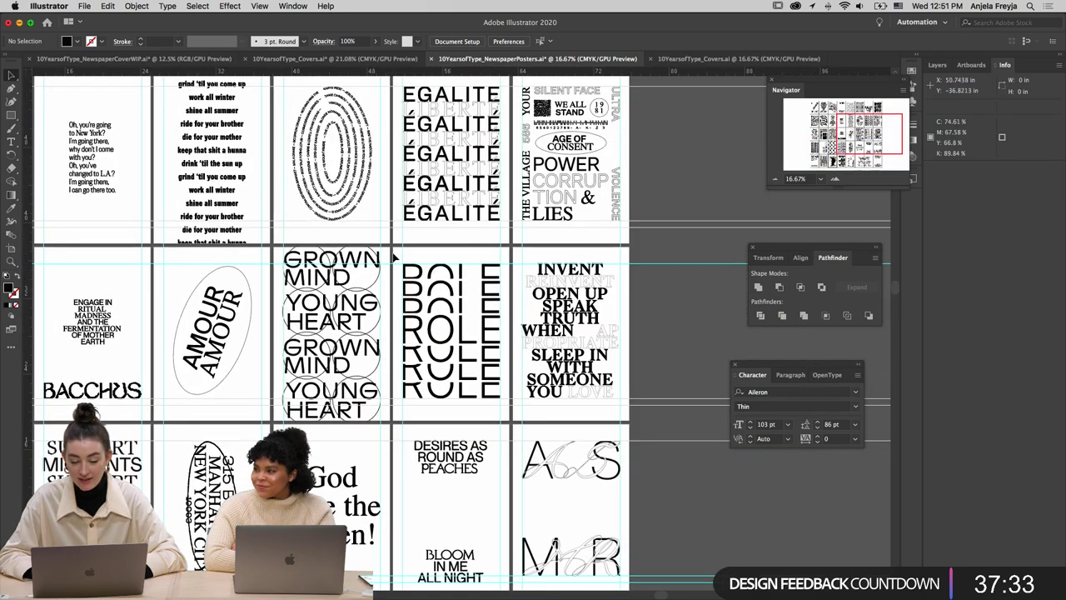
left_click(491, 416)
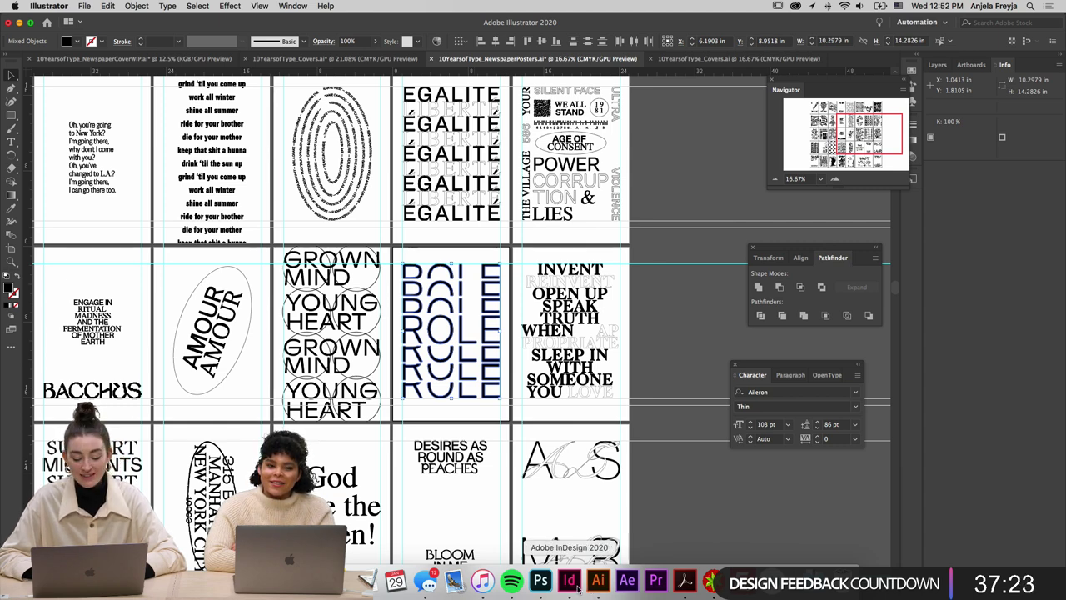
left_click(569, 583)
Paste the ROLE poster onto spread 30–31, move it onto page 31, and deselect it
scroll(656, 367, "up", 5)
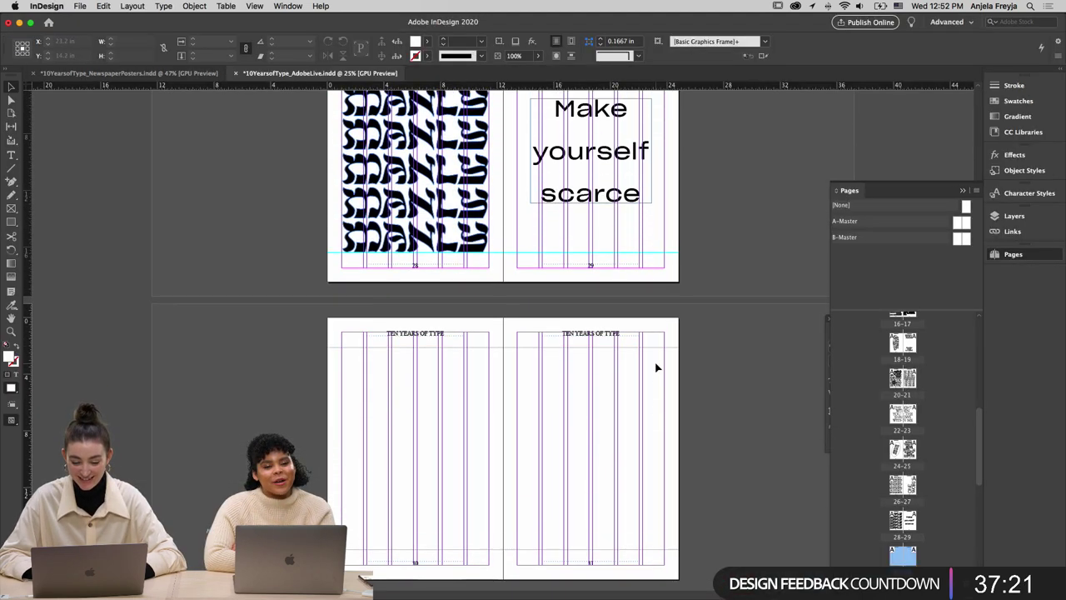
scroll(655, 367, "down", 4)
key("super+v")
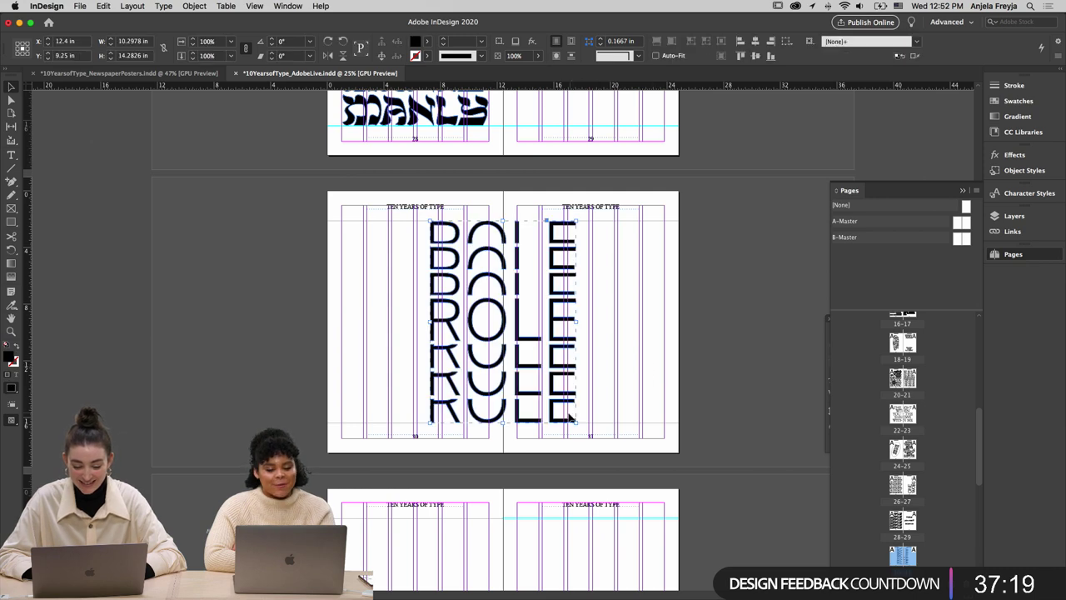
left_click_drag(554, 423, 643, 425)
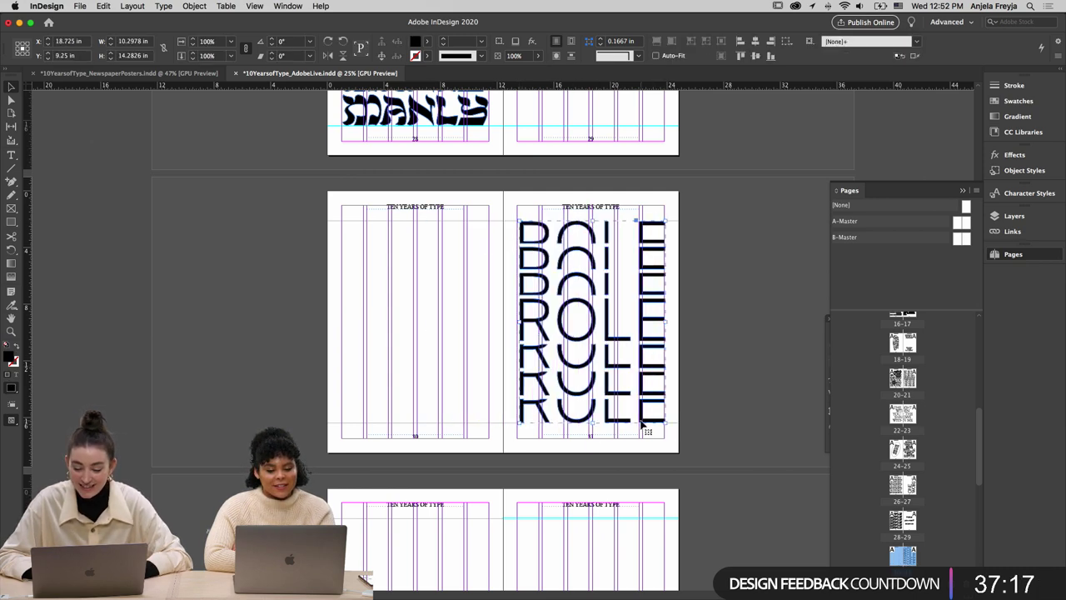
left_click(684, 423)
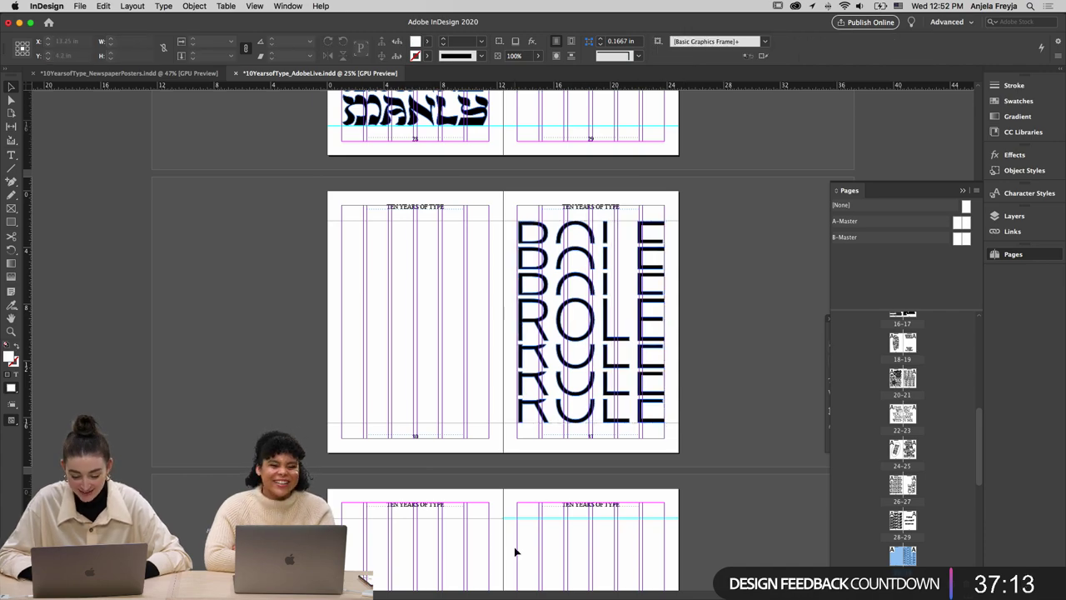
left_click(598, 583)
scroll(485, 344, "left", 10)
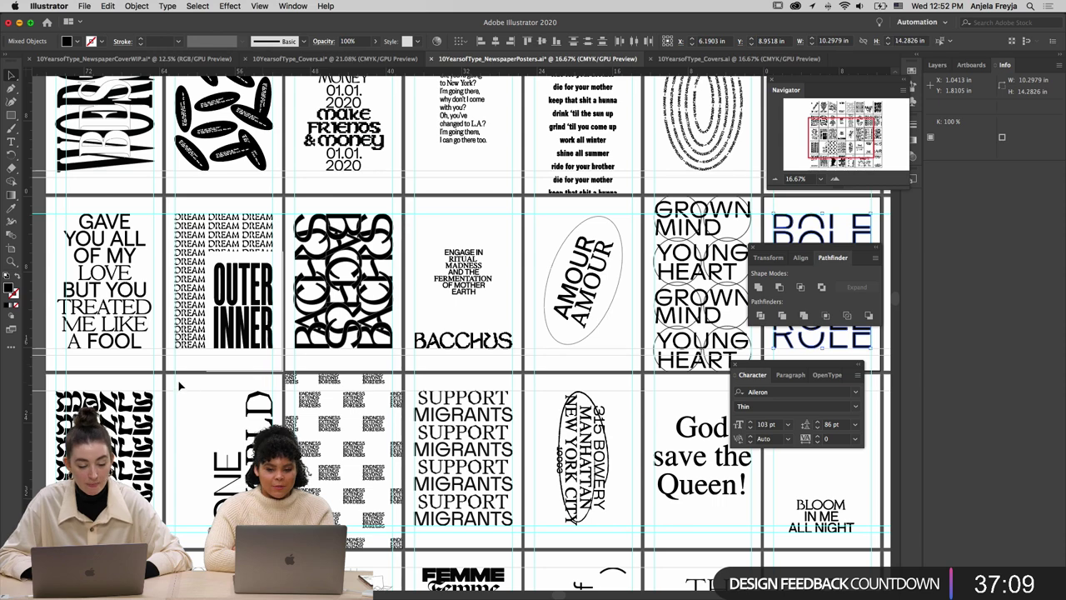
Inspect the OUTER INNER poster, then select the Volumes cover poster and return to InDesign
left_click(179, 385)
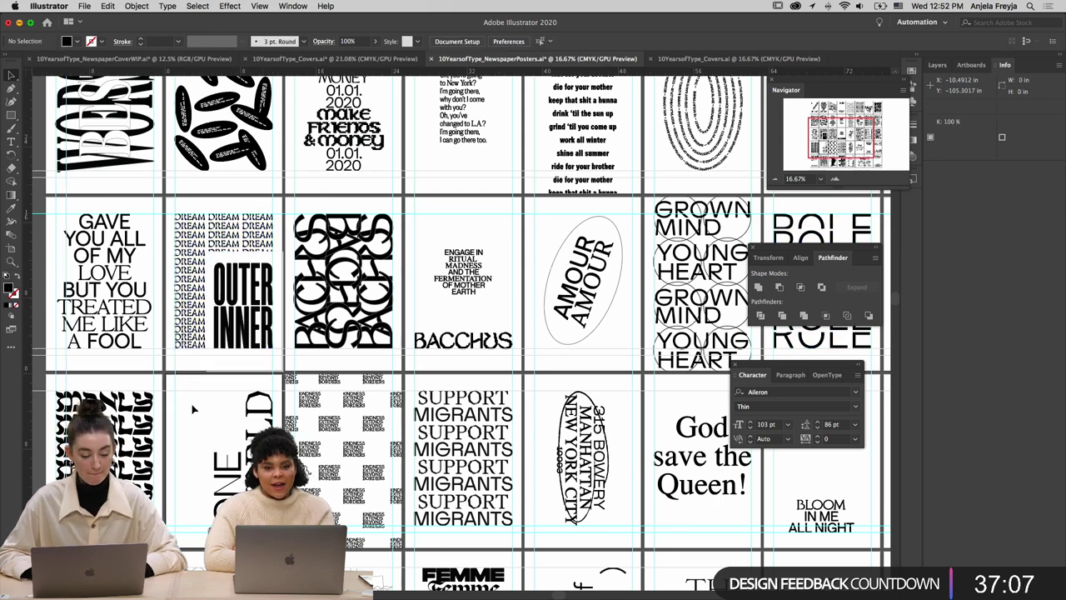
left_click_drag(172, 365, 272, 219)
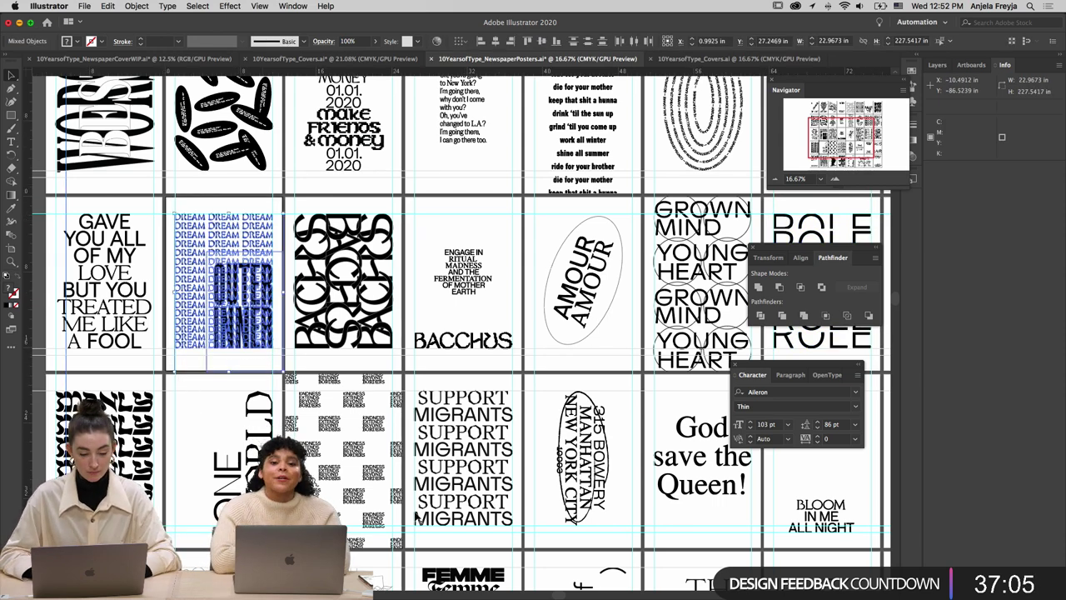
scroll(147, 296, "left", 5)
left_click(147, 296)
scroll(145, 293, "down", 3)
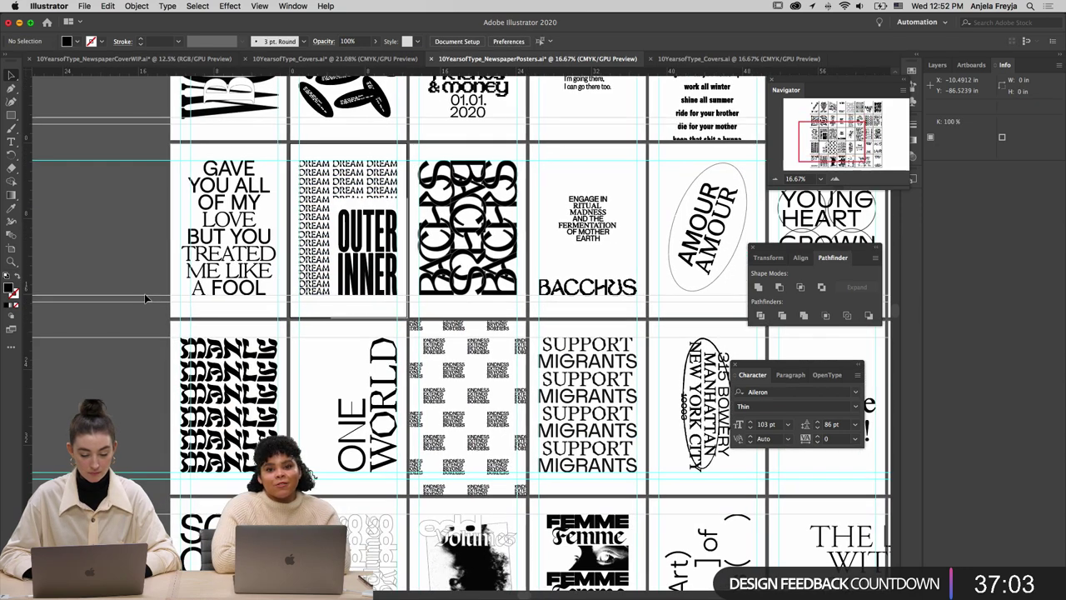
scroll(145, 293, "down", 3)
scroll(144, 293, "down", 3)
scroll(144, 294, "right", 3)
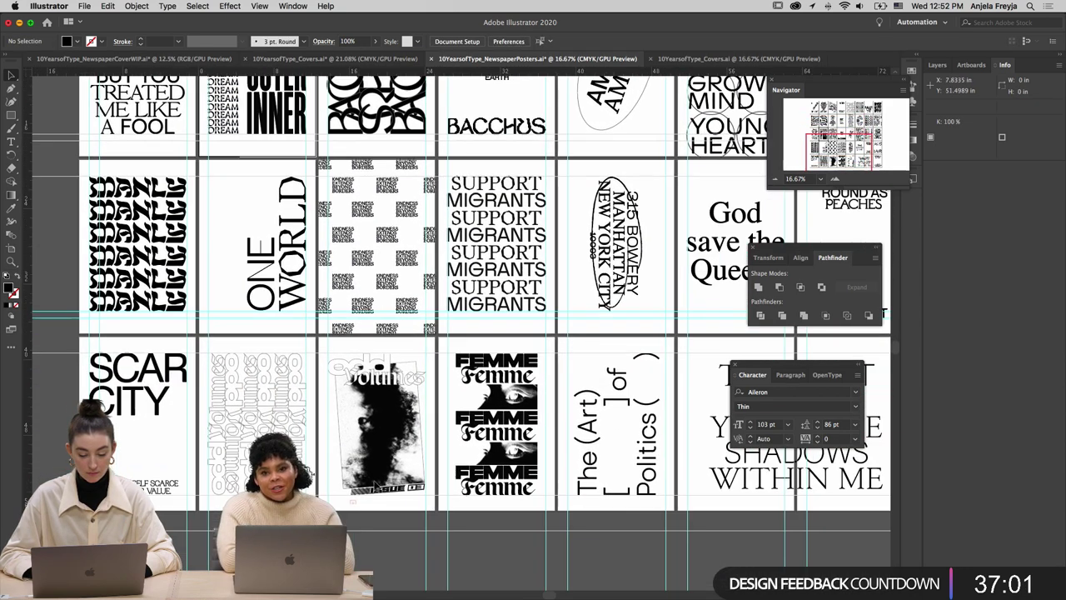
left_click(381, 406)
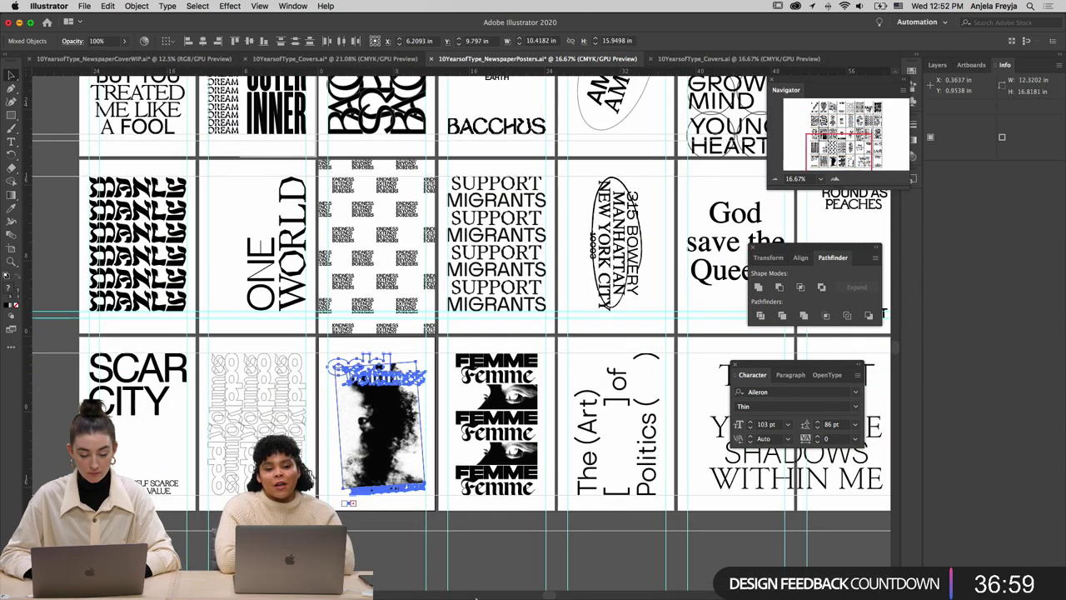
mouse_move(500, 593)
left_click(568, 580)
Place the Volumes cover onto spread 30–31 and drag it toward page 30
scroll(610, 286, "up", 10)
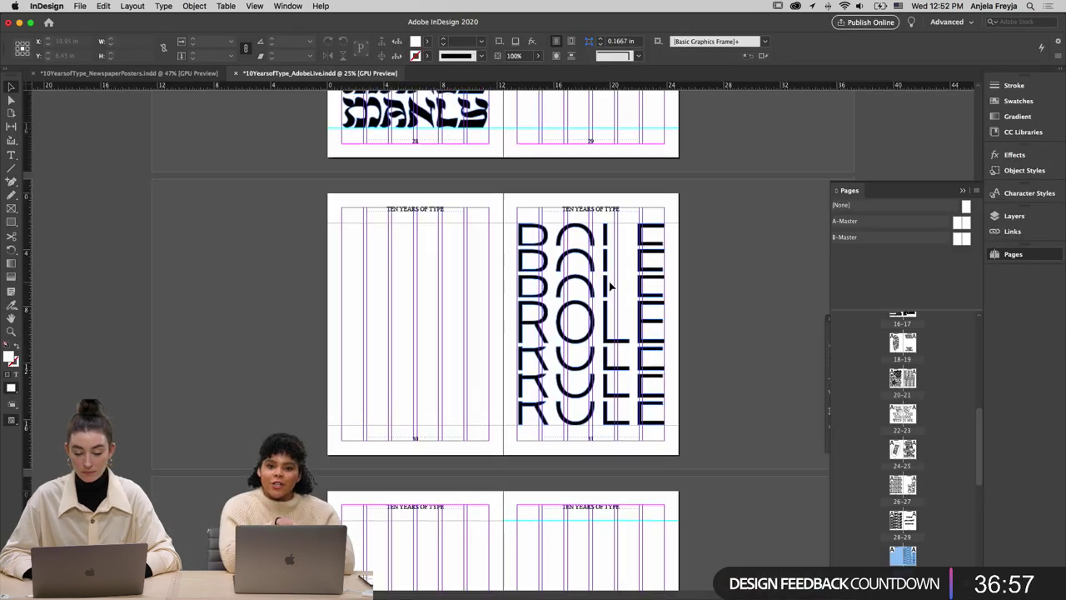
scroll(610, 285, "down", 15)
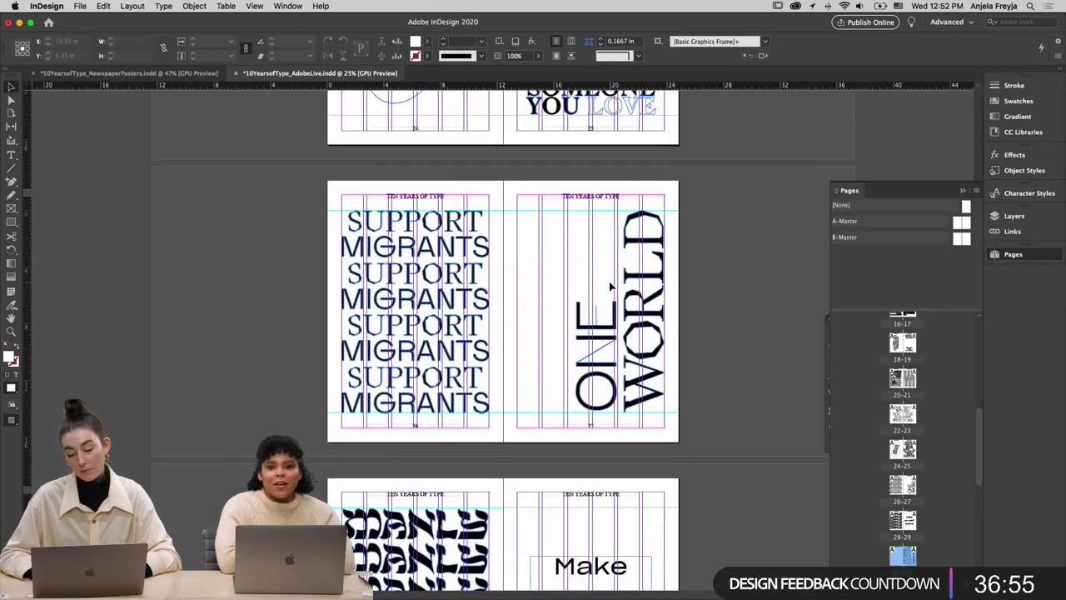
scroll(611, 286, "up", 1)
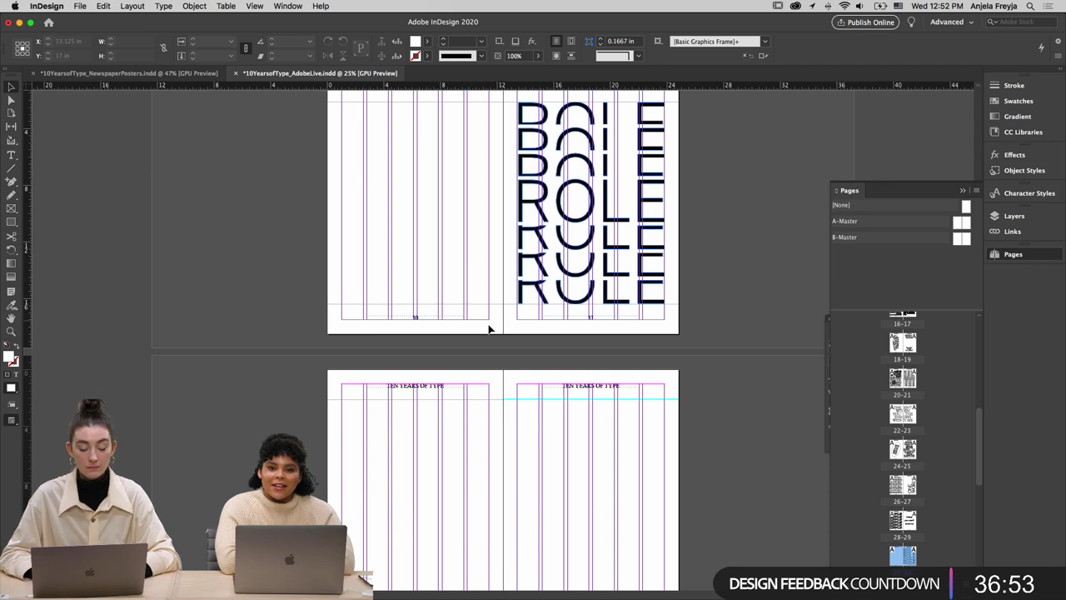
scroll(451, 291, "up", 2)
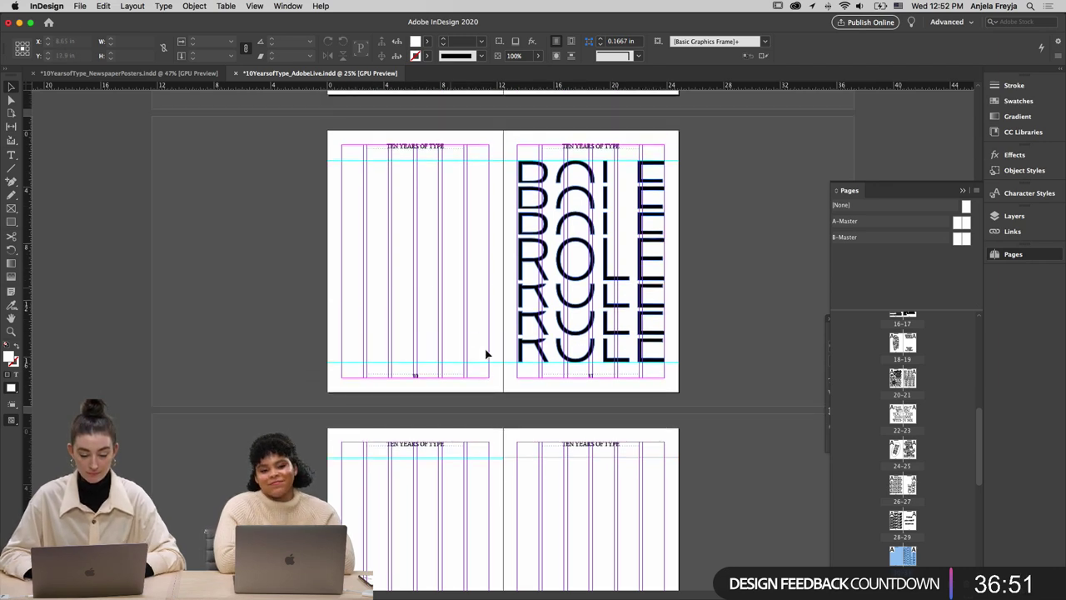
left_click_drag(569, 597, 450, 360)
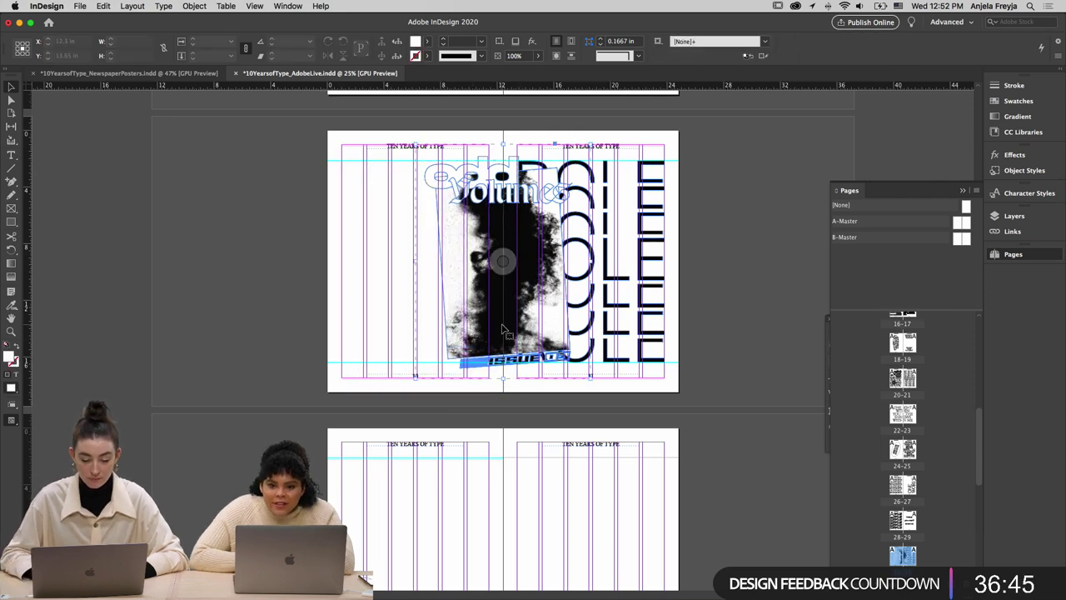
left_click_drag(471, 331, 422, 337)
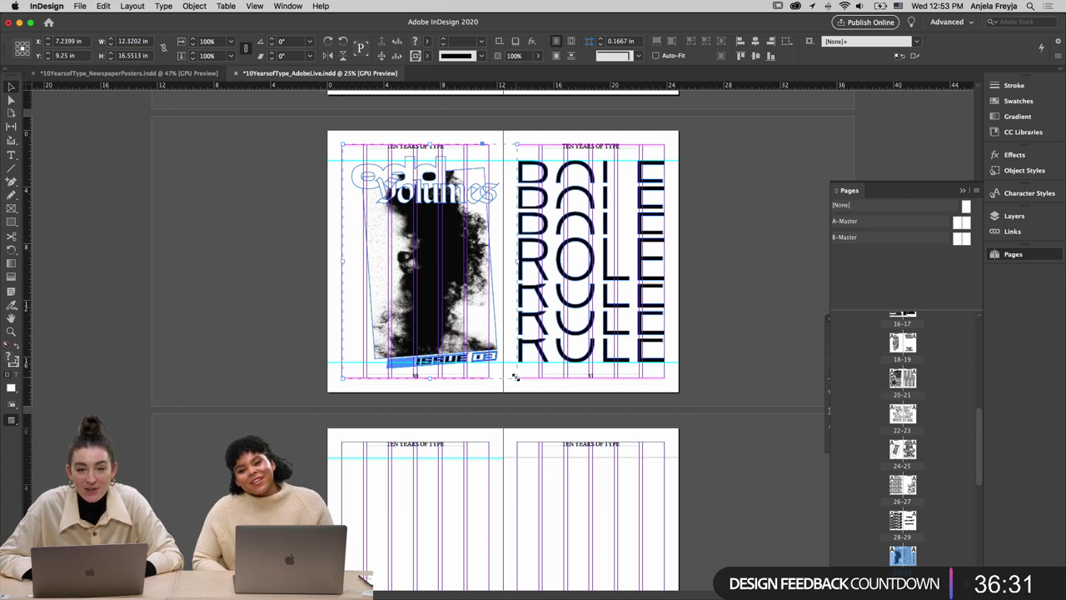
Shrink the Volumes poster slightly, nudge it three steps left and three down, then deselect
left_click_drag(515, 378, 504, 368)
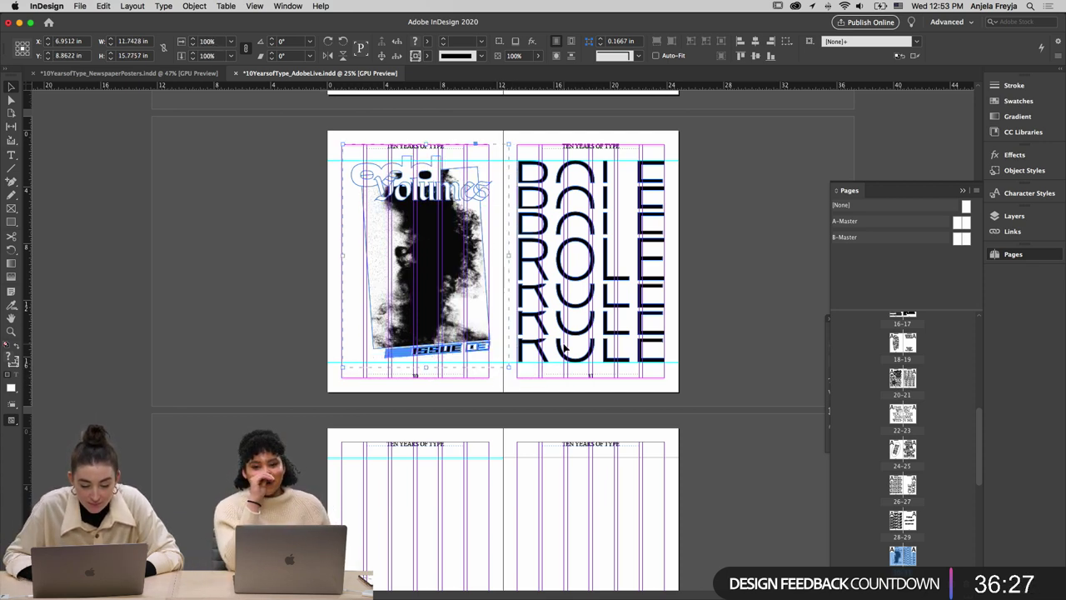
key("Left")
key("Left")
key("Left")
key("Left")
key("Left")
key("Left")
key("Left")
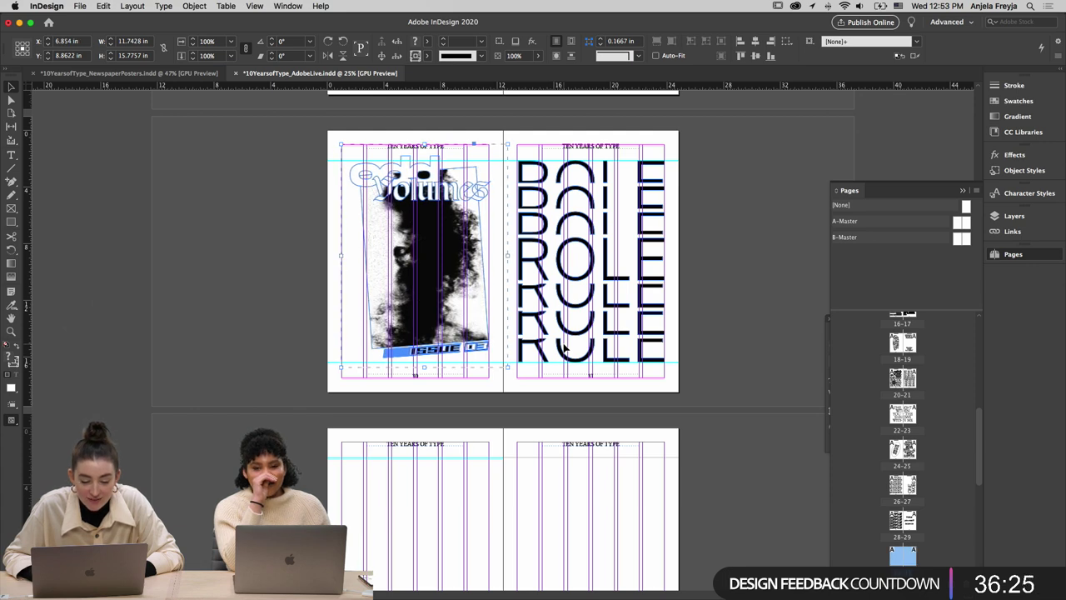
key("Left")
key("Left")
key("Left")
key("Left")
key("Left")
key("Left")
key("Left")
key("Left")
key("Left")
key("Left")
key("Left")
key("Left")
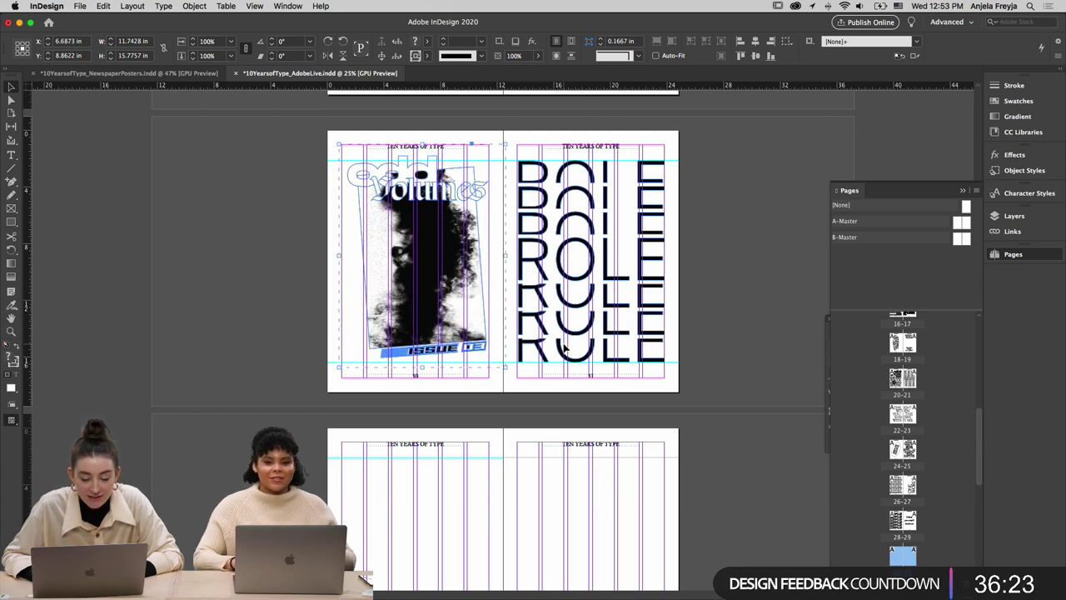
key("Left")
key("Left")
key("Left")
key("Left")
key("Left")
key("Left")
key("Down")
key("Down")
key("Down")
key("Down")
key("Down")
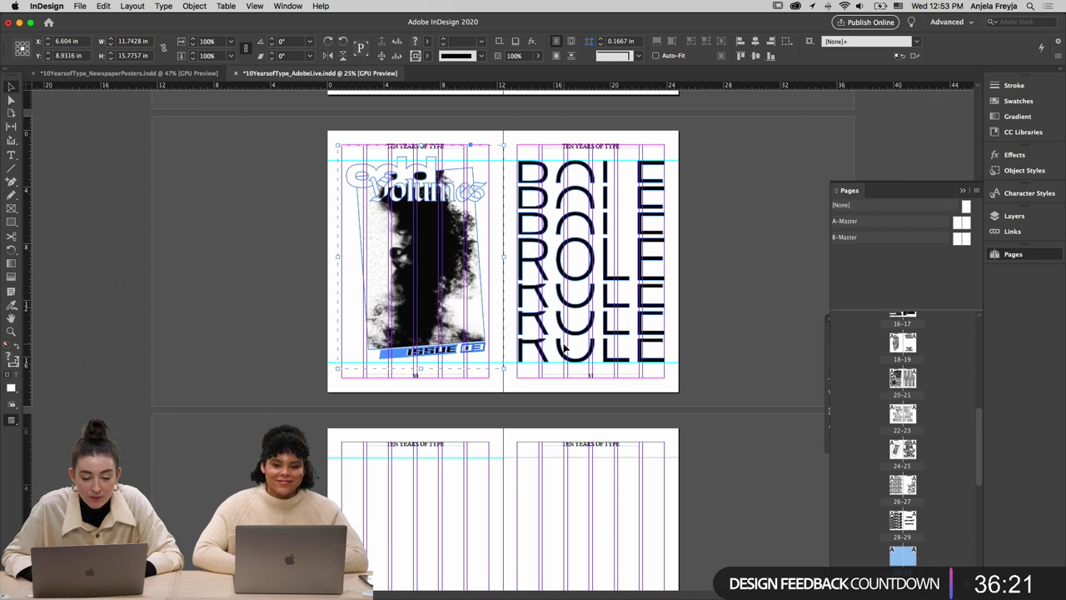
key("Down")
key("Down")
key("Down")
key("Down")
key("Down")
key("Down")
key("Down")
key("Down")
key("Down")
key("Down")
key("Down")
key("Down")
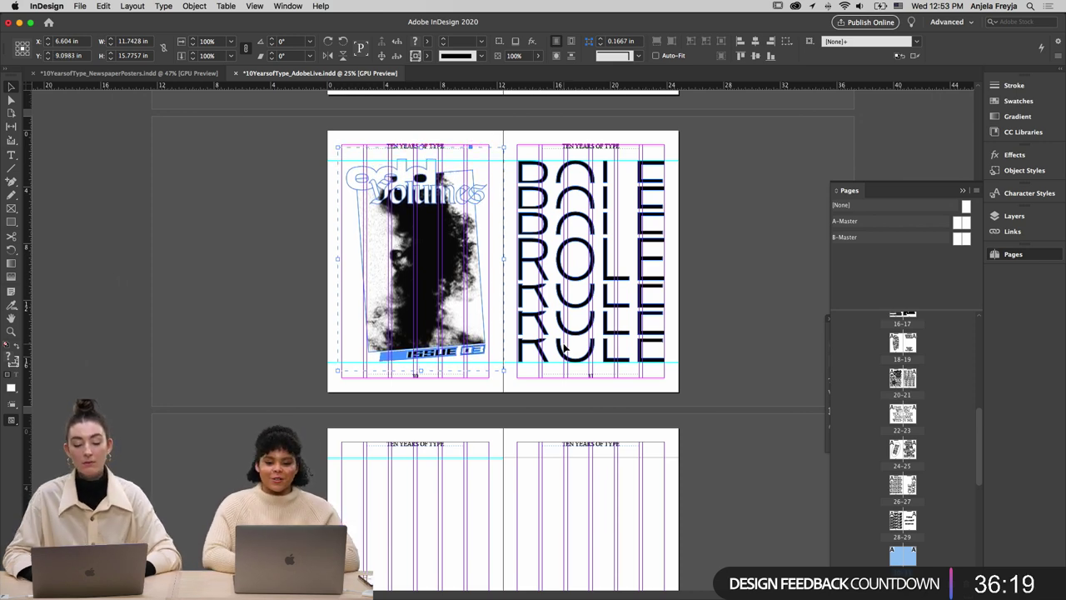
key("Down")
key("Down")
key("Down")
key("Down")
key("Down")
key("Down")
key("Down")
key("Down")
key("Down")
key("Down")
key("Down")
key("Down")
key("super+shift+a")
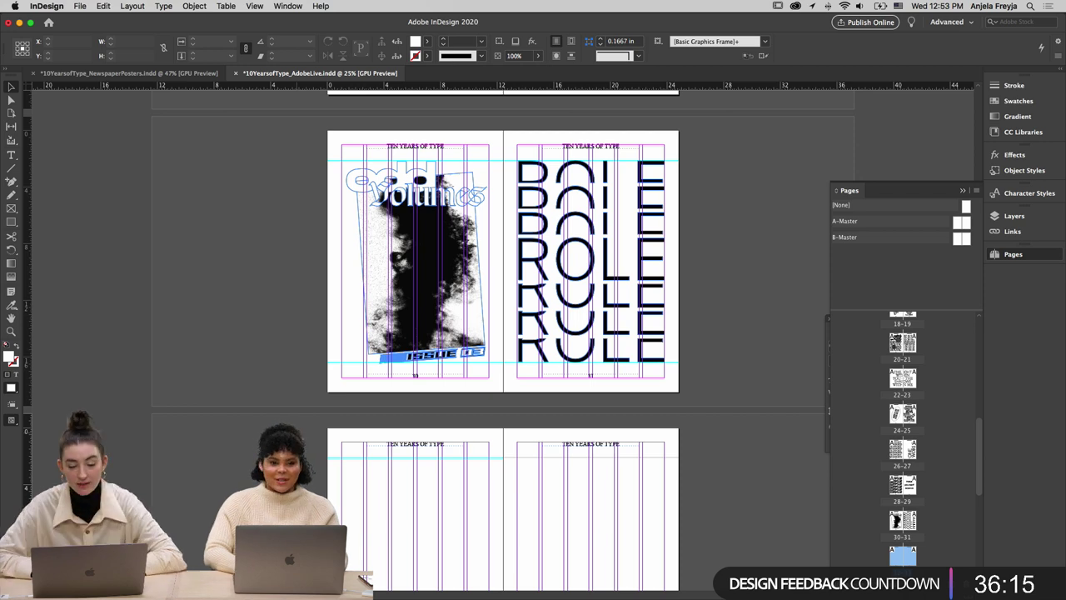
mouse_move(499, 594)
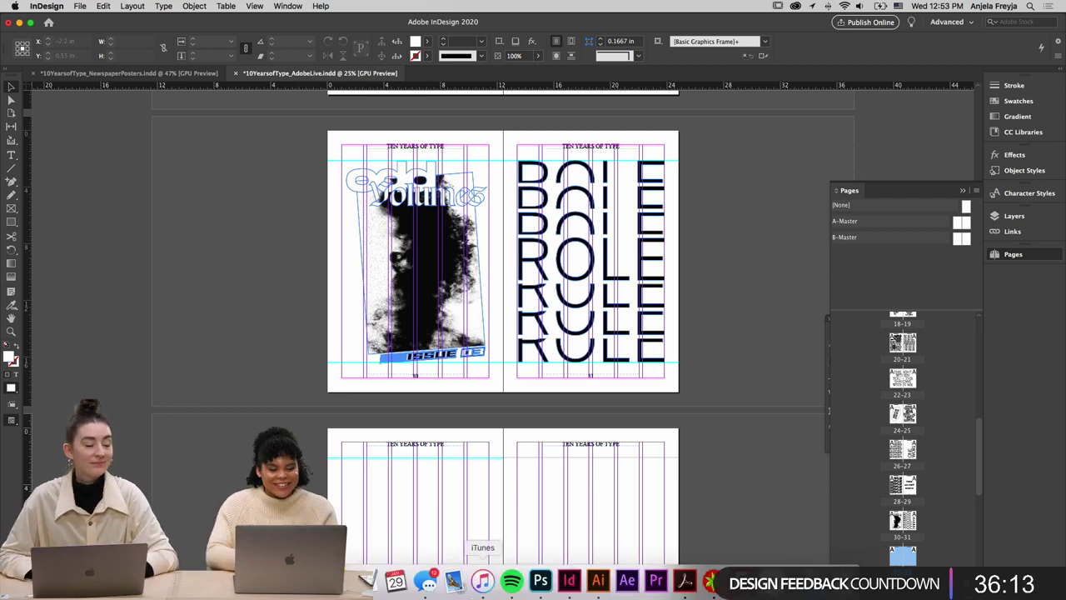
In Illustrator, select the blue POWER CORRUPTION & LIES poster artwork
left_click(598, 581)
left_click(427, 555)
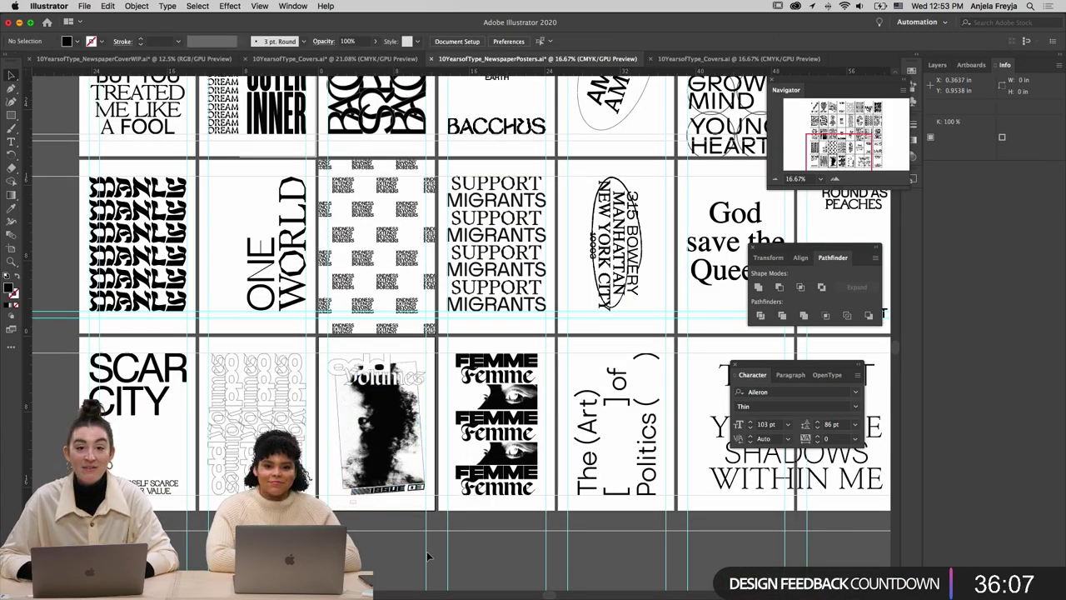
scroll(427, 554, "right", 10)
scroll(427, 554, "up", 3)
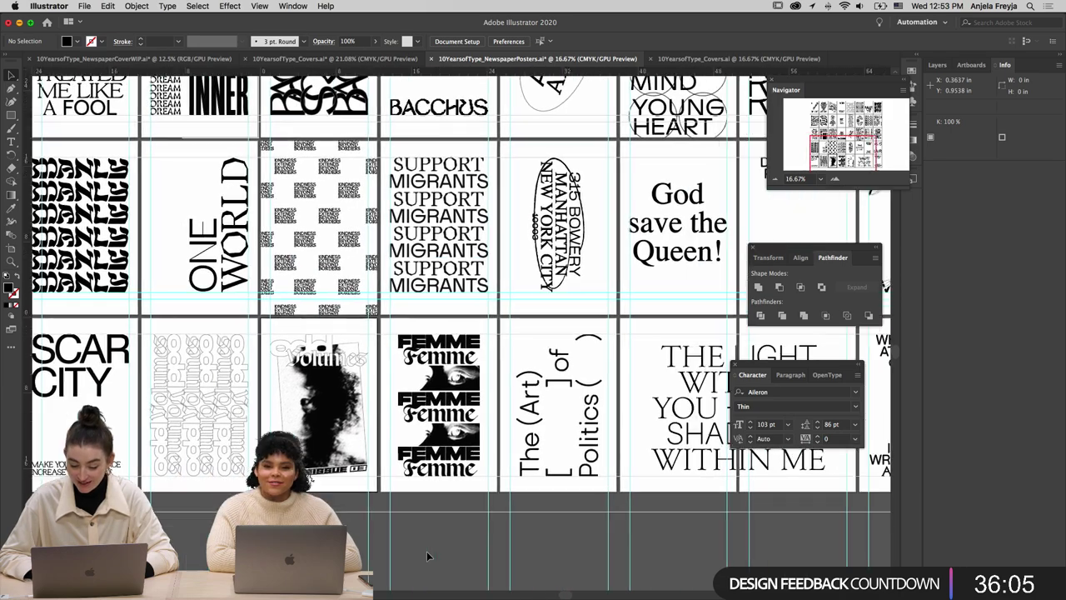
scroll(506, 372, "up", 8)
scroll(506, 372, "right", 2)
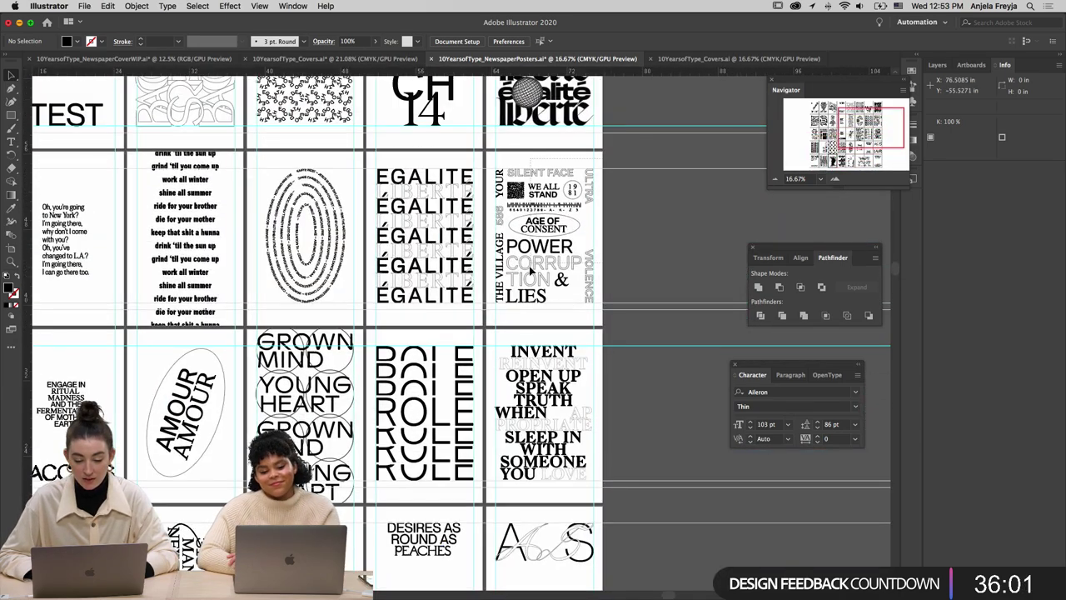
left_click(529, 269)
Paste the poster onto the blank InDesign spread and move it onto left page 32
mouse_move(605, 579)
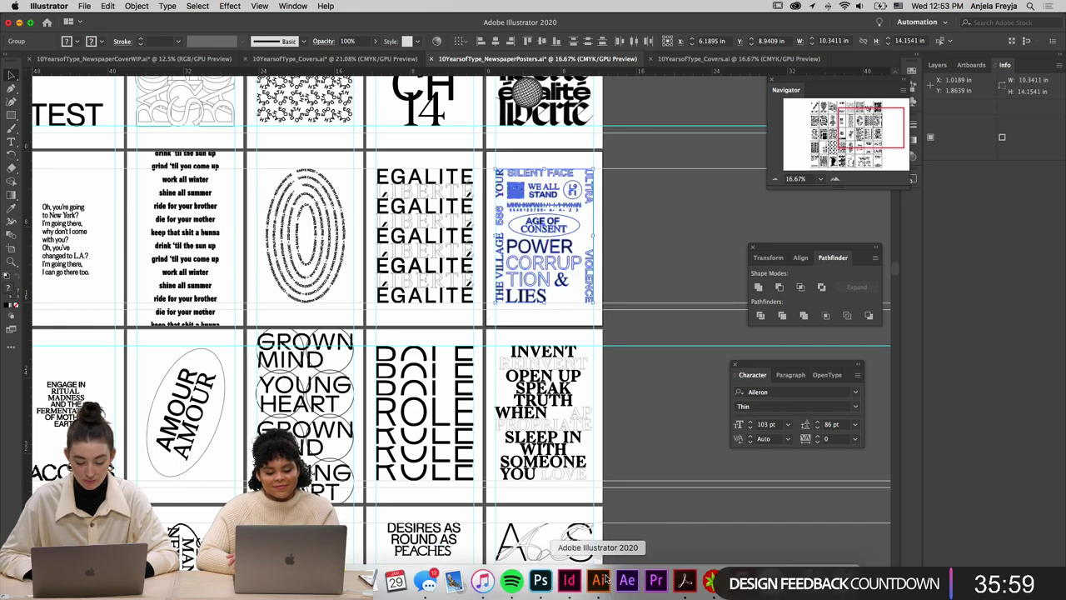
left_click(568, 580)
scroll(624, 276, "down", 6)
key("cmd+v")
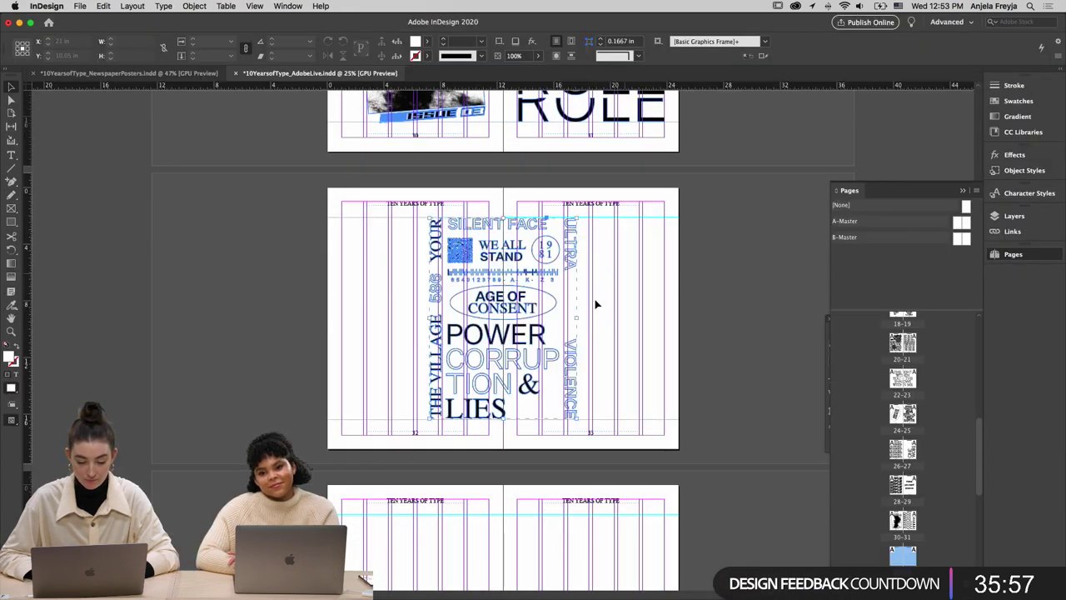
left_click_drag(492, 312, 429, 313)
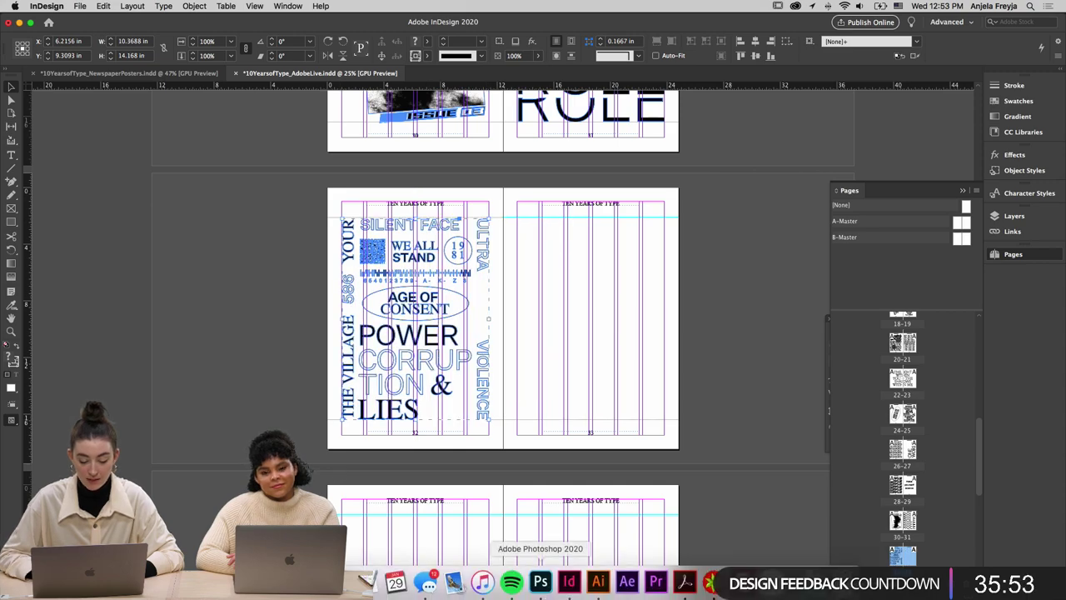
left_click(595, 579)
scroll(624, 178, "up", 4)
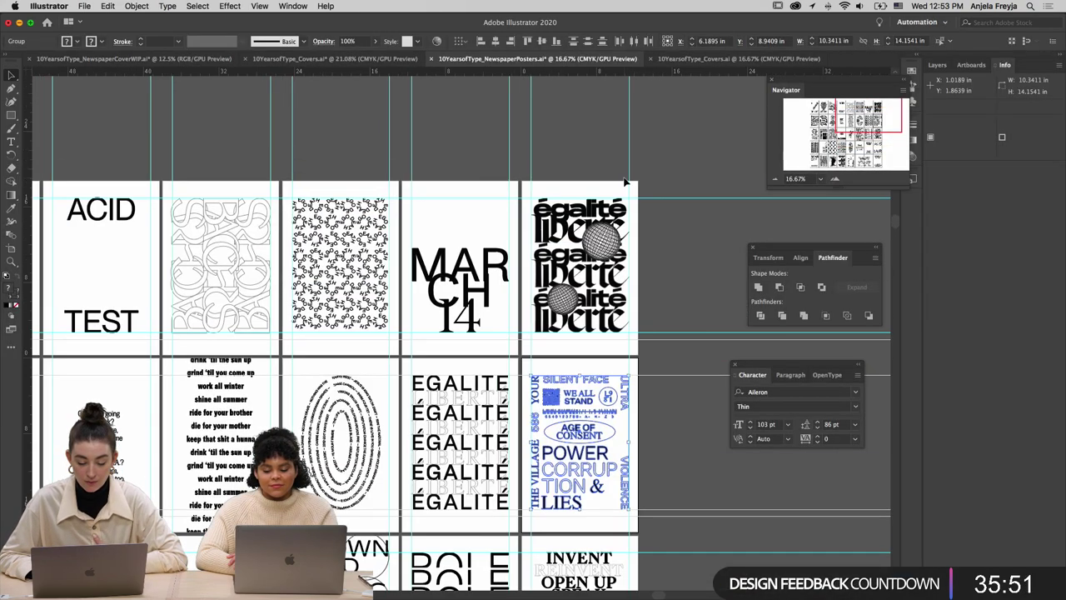
Select the black-ovals poster artwork in Illustrator and return to the InDesign layout
scroll(339, 291, "left", 6)
scroll(338, 289, "left", 3)
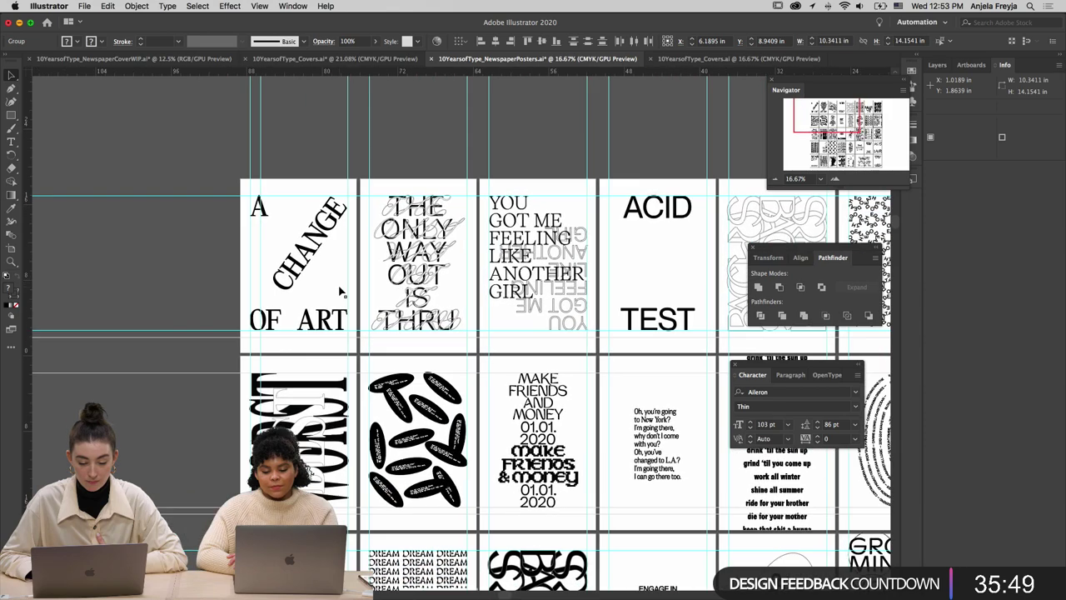
scroll(353, 171, "down", 5)
scroll(353, 170, "left", 2)
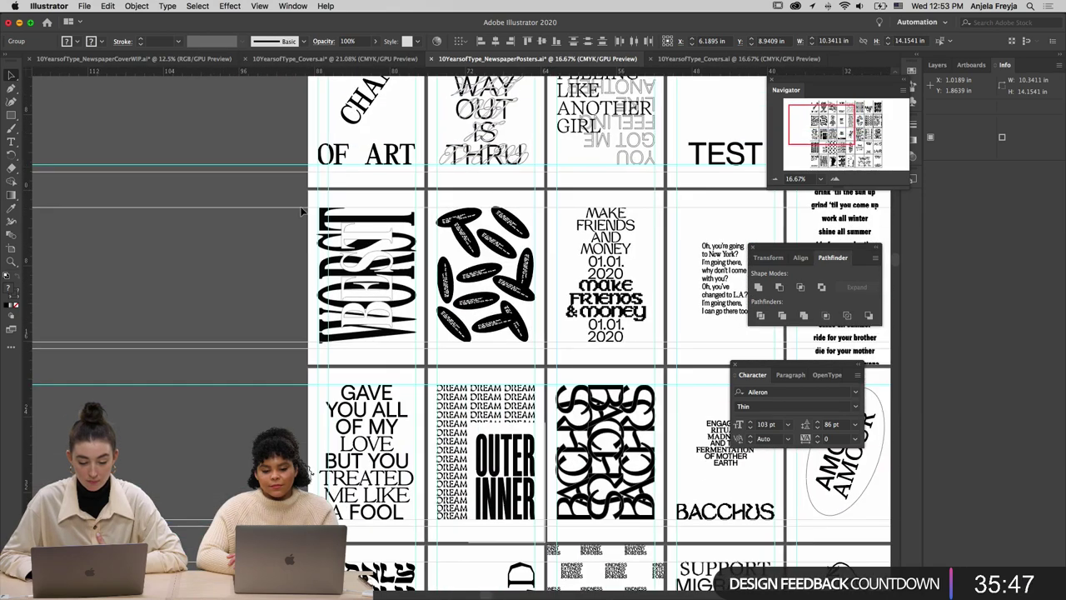
left_click(439, 360)
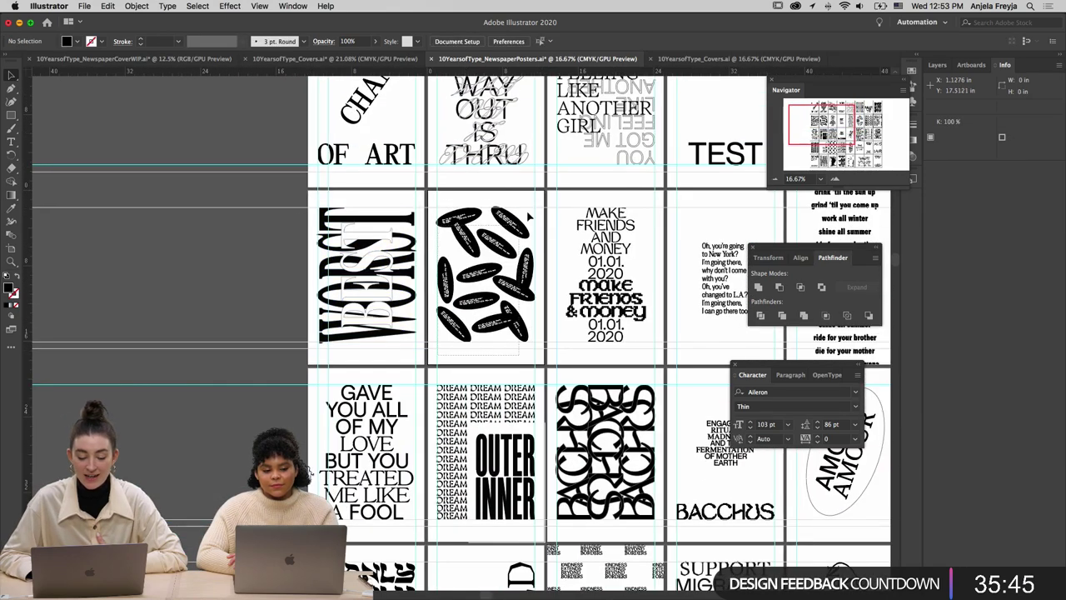
left_click(528, 217)
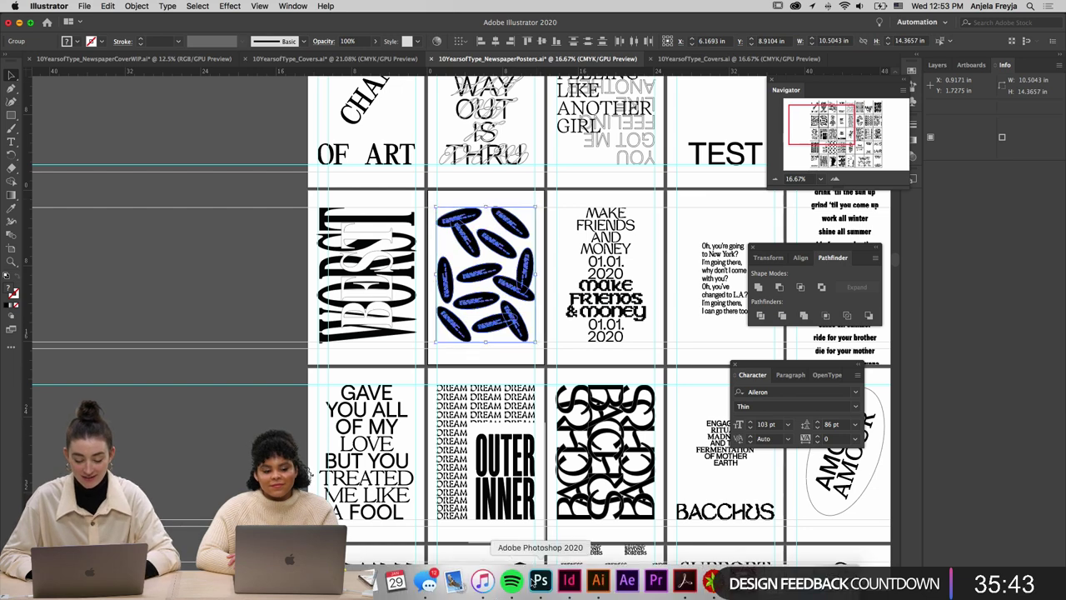
left_click(569, 593)
Paste the black-ovals poster onto page 33, dismiss the many-items warning, and scale it down two steps
scroll(603, 389, "down", 1)
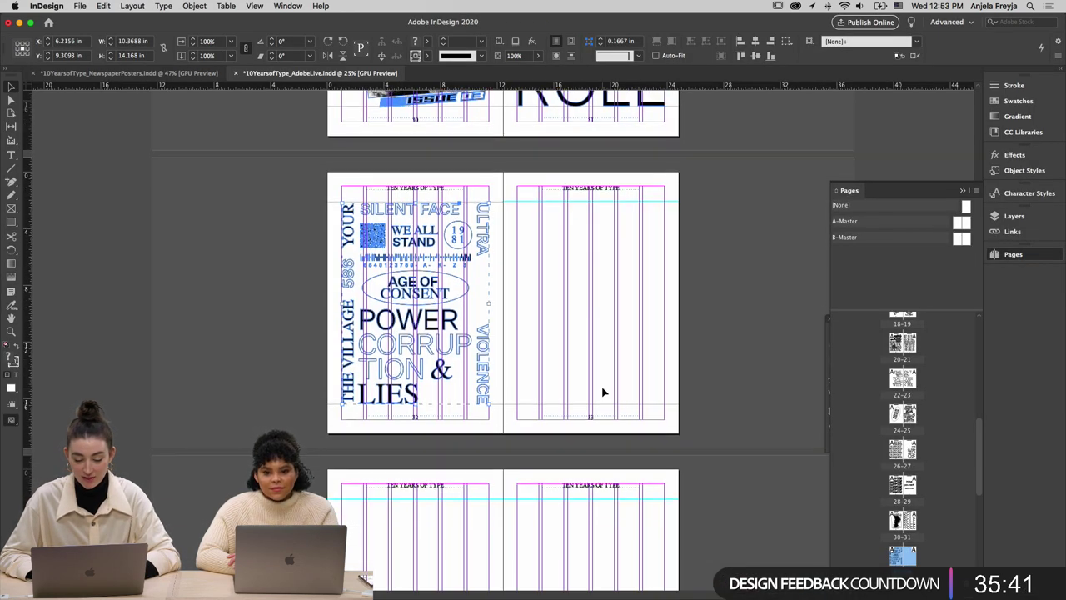
key("super+v")
left_click(646, 327)
left_click_drag(555, 393, 648, 399)
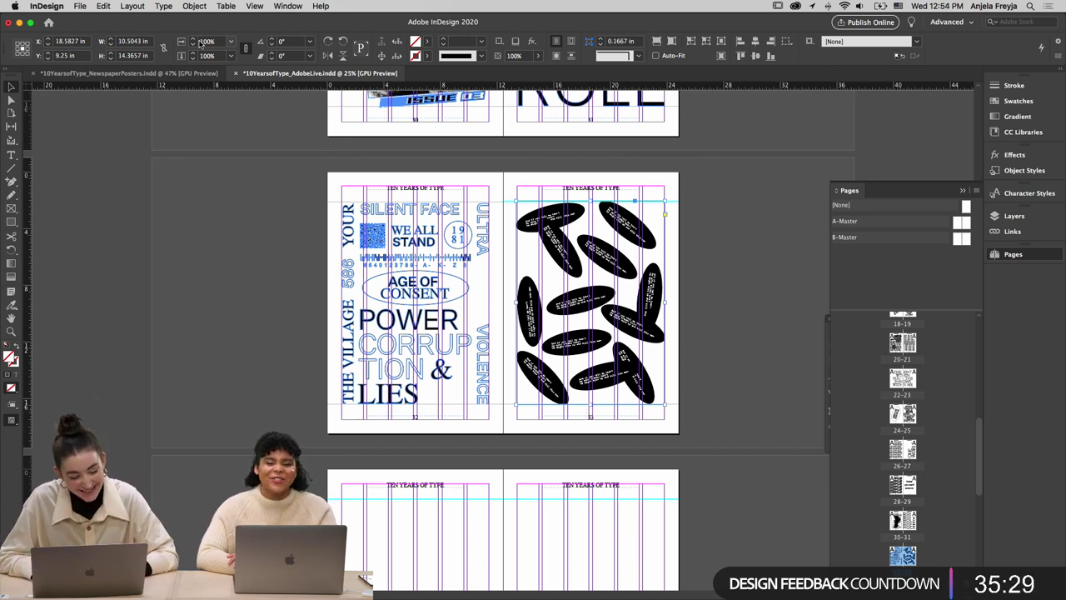
left_click(194, 48)
left_click(194, 49)
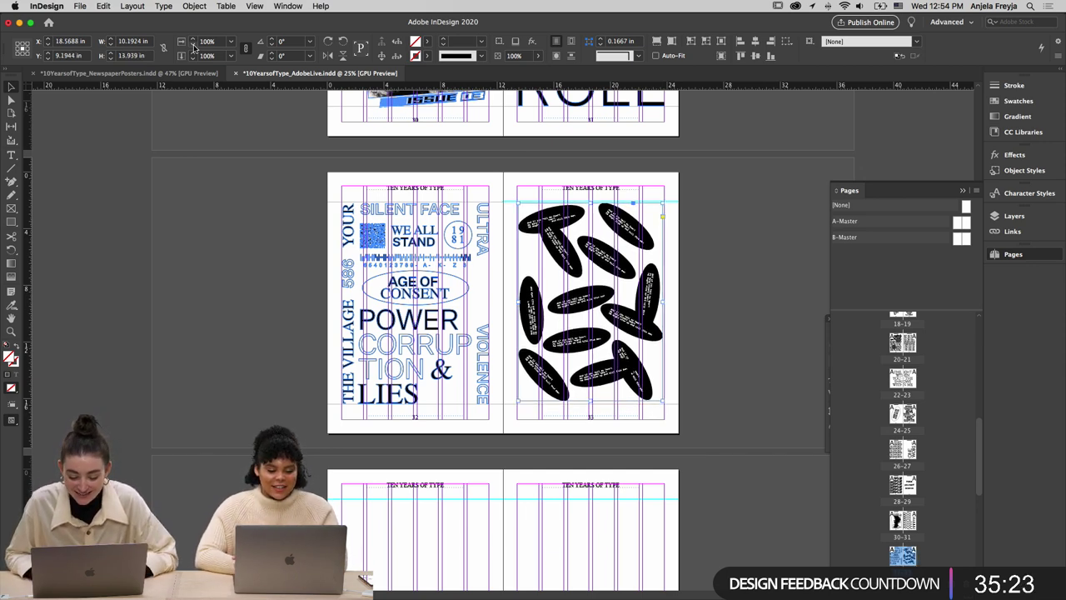
left_click(254, 308)
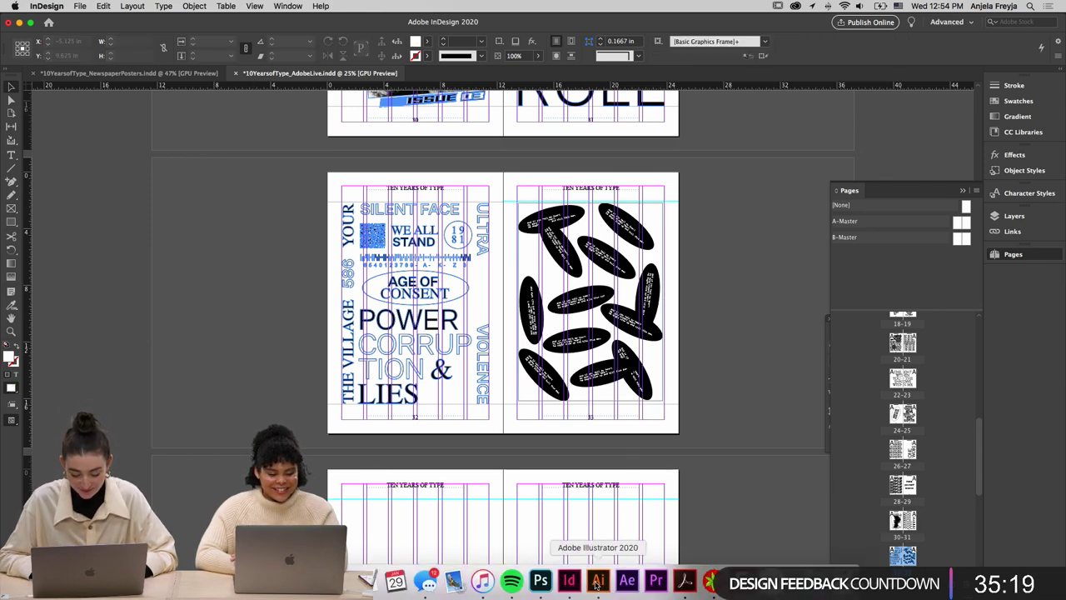
Select the Paris poster on Illustrator's artboards, then bring up blank InDesign spread 34–35
left_click(601, 578)
scroll(657, 442, "down", 10)
scroll(658, 442, "right", 4)
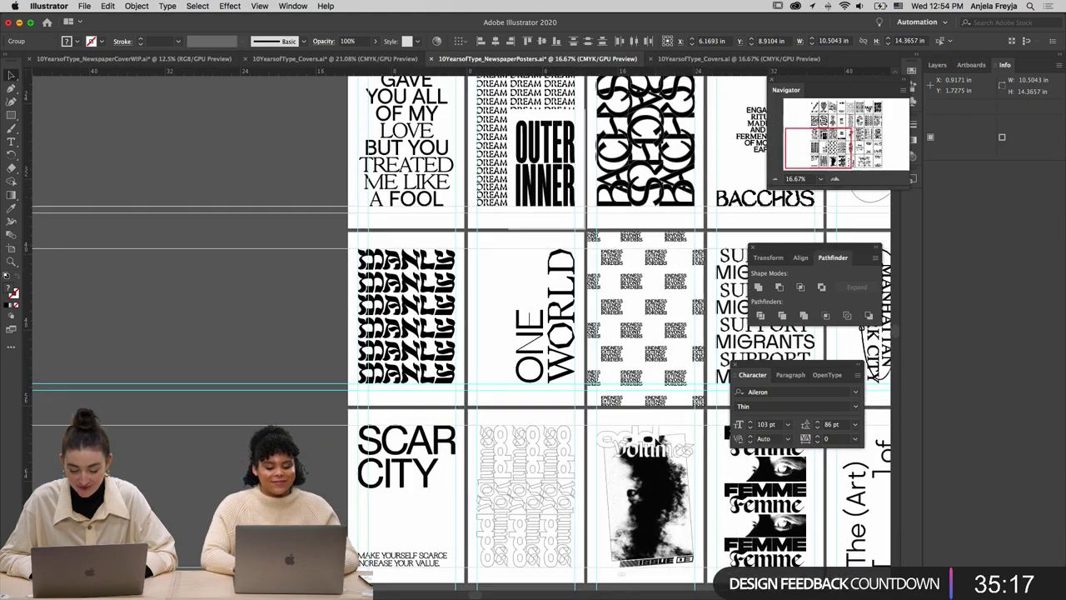
scroll(657, 442, "right", 5)
scroll(657, 442, "down", 1)
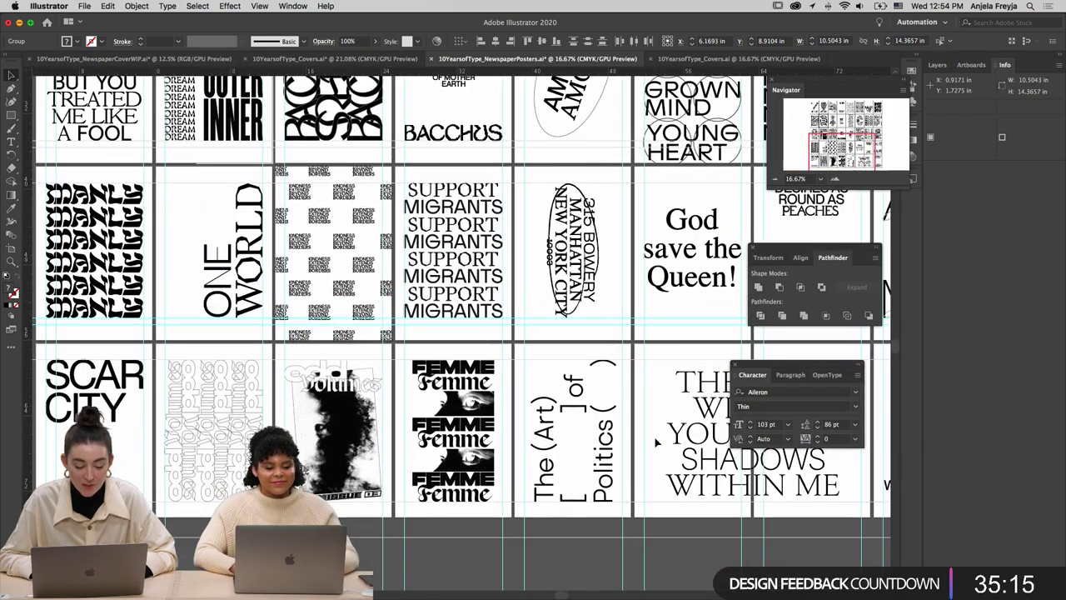
scroll(658, 442, "right", 3)
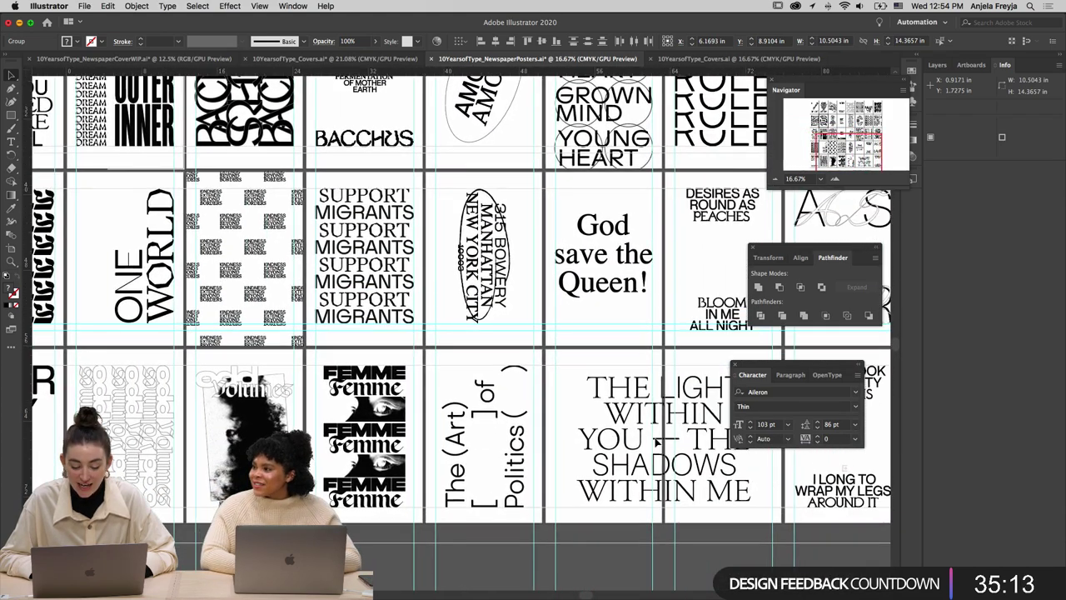
scroll(518, 543, "right", 8)
scroll(518, 543, "down", 2)
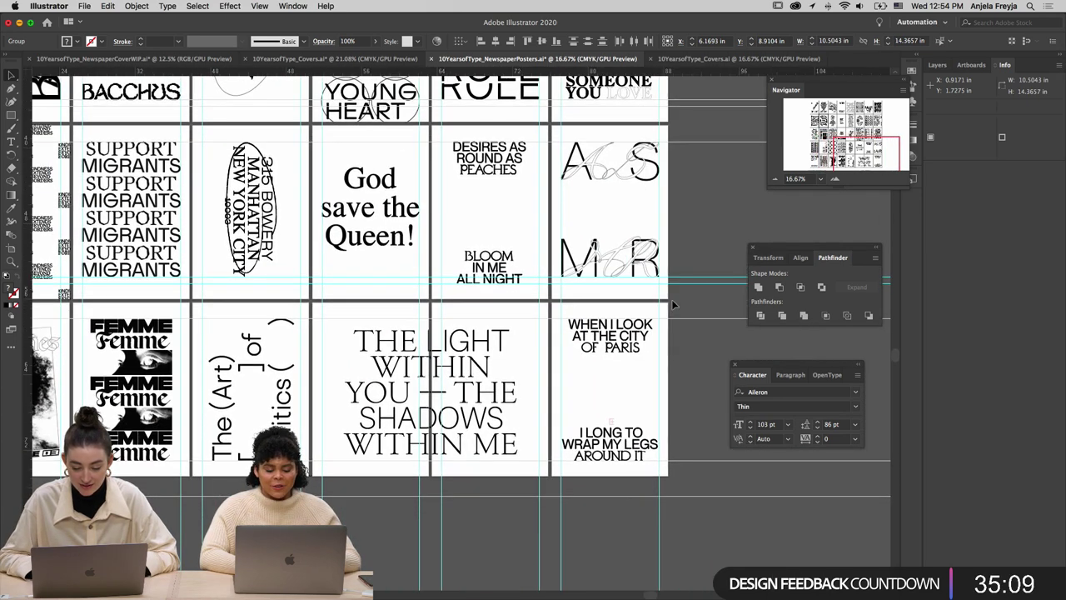
left_click(633, 391)
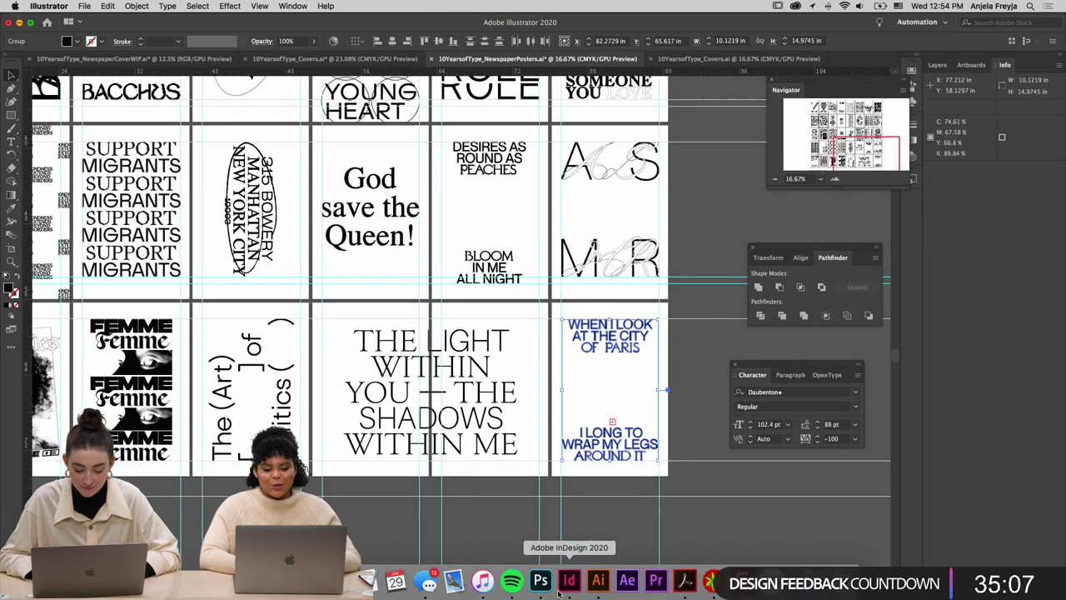
left_click(563, 585)
scroll(601, 342, "down", 5)
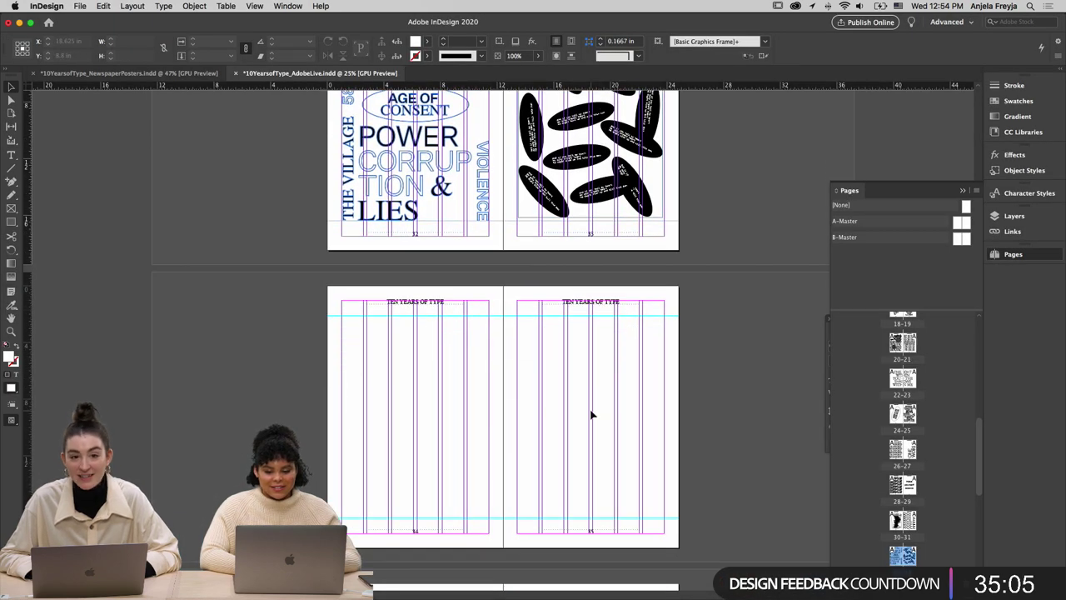
Paste the Paris poster lettering and move it onto page 34
key("super+v")
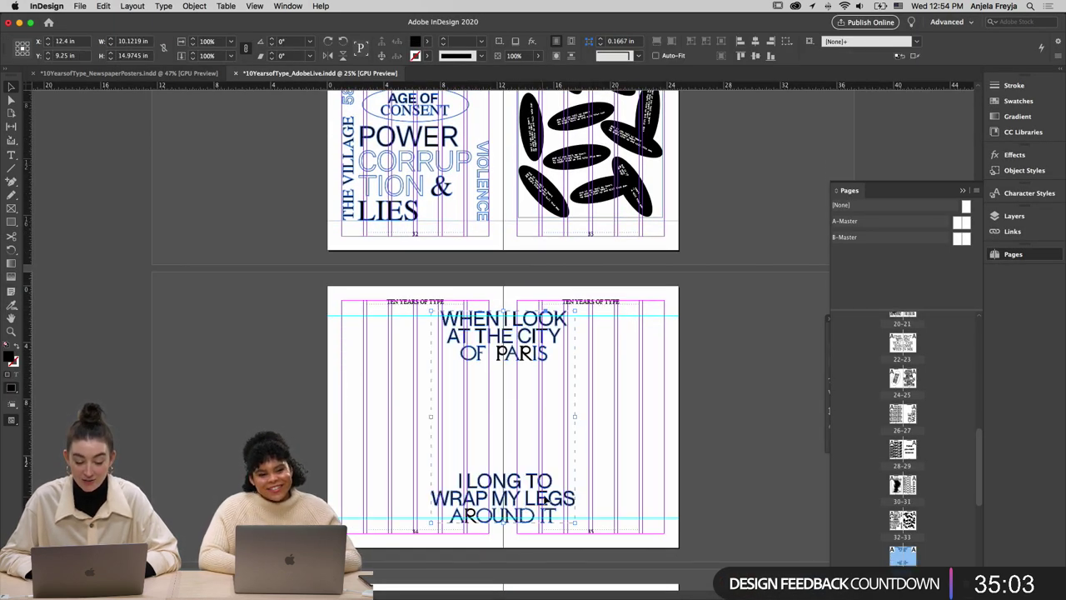
left_click_drag(544, 500, 414, 518)
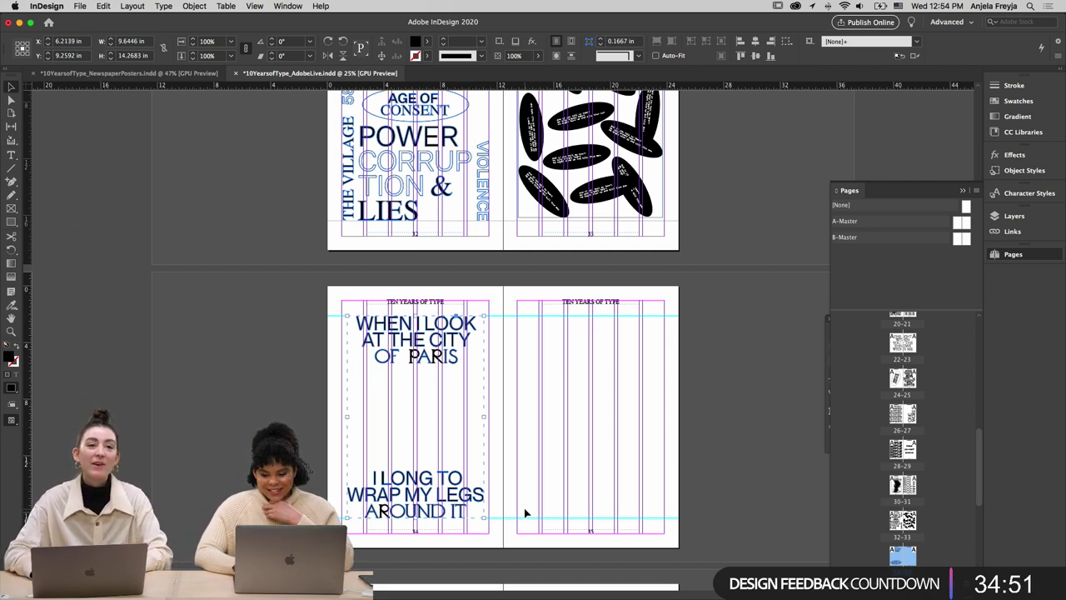
left_click(548, 495)
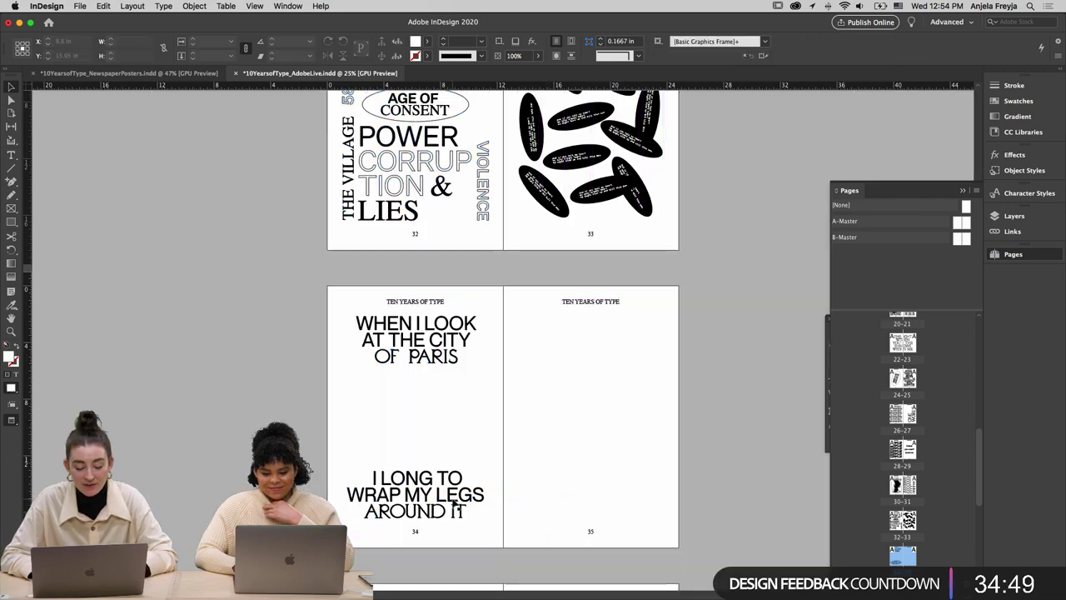
Preview the spread without guides and scroll through the spreads
key("w")
key("w")
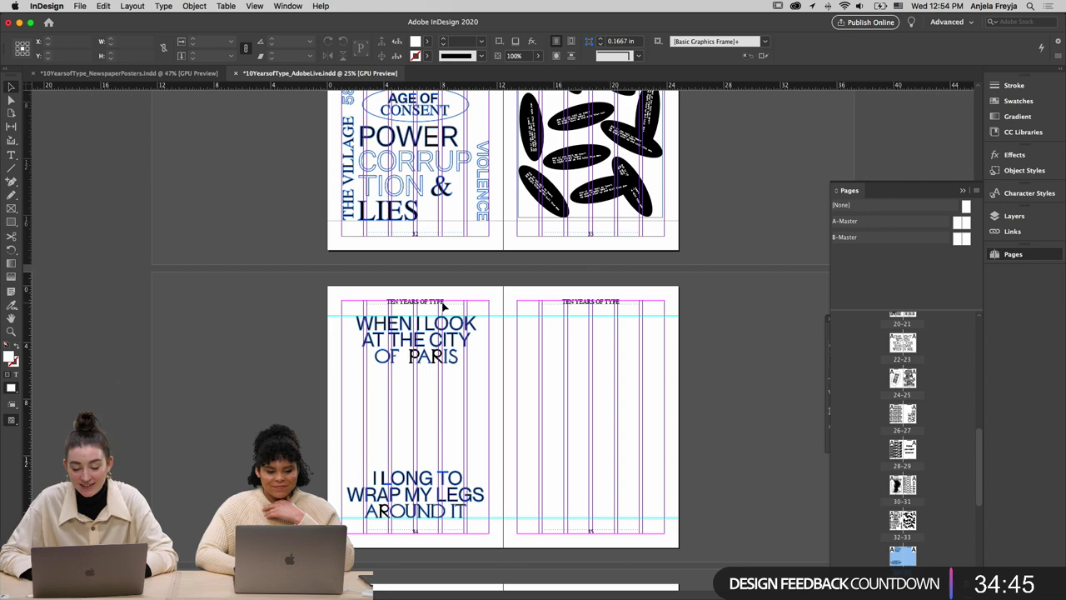
scroll(494, 406, "down", 3)
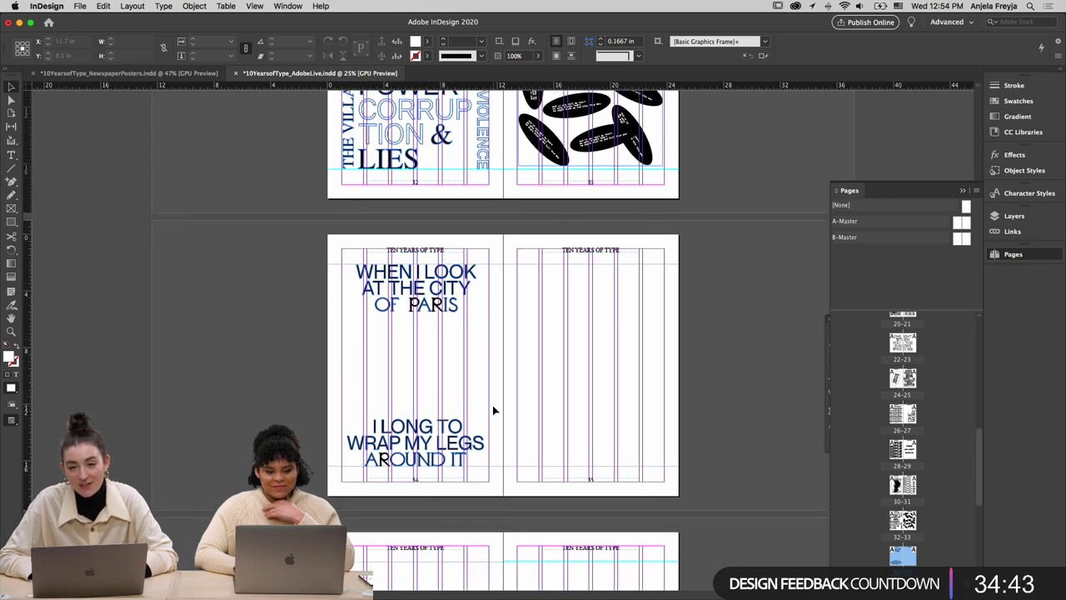
scroll(517, 338, "down", 5)
scroll(517, 338, "up", 10)
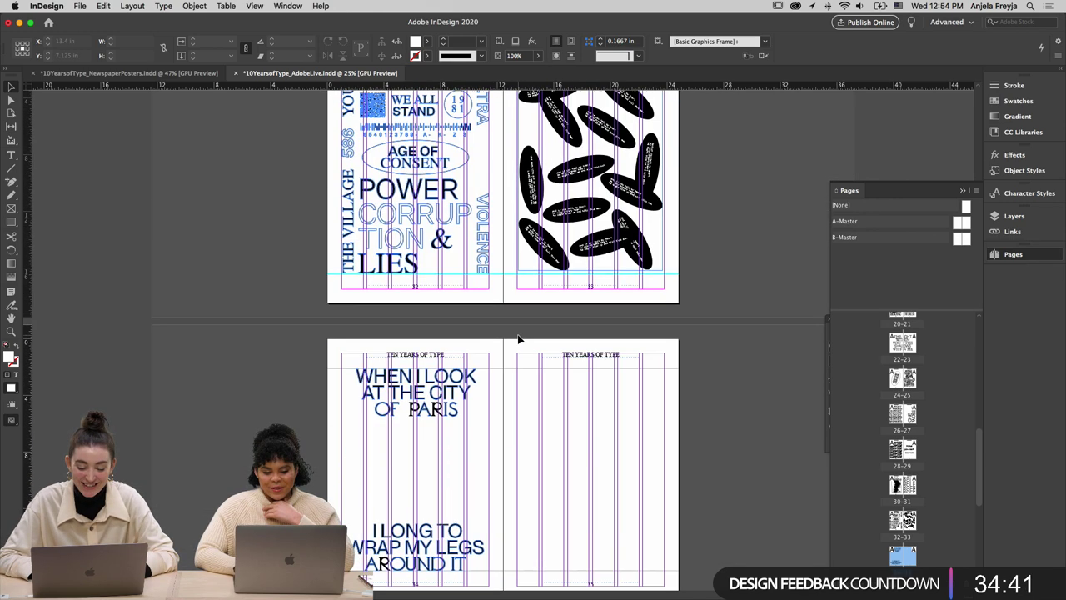
scroll(517, 338, "down", 5)
Select the ENGAGE IN RITUAL MADNESS / BACCHUS poster group in Illustrator, then return to InDesign
mouse_move(483, 587)
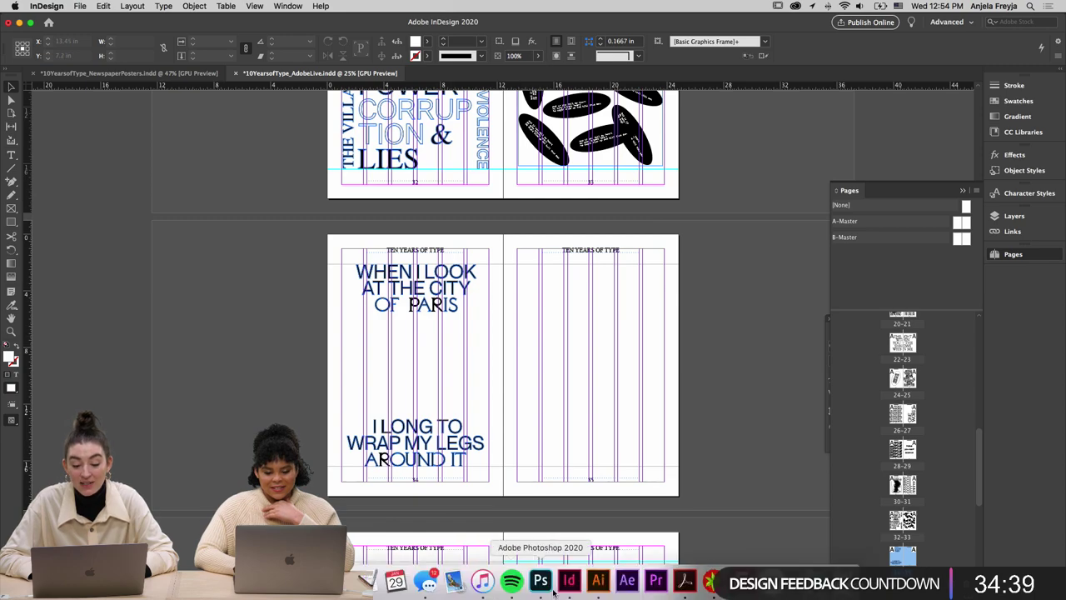
left_click(600, 587)
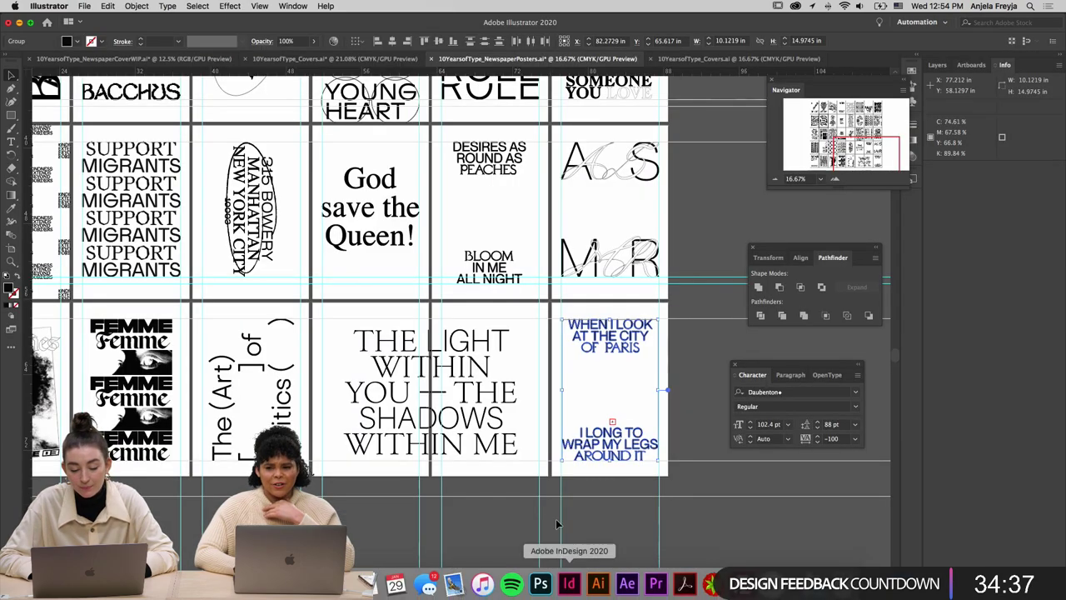
scroll(509, 492, "left", 5)
scroll(509, 493, "left", 6)
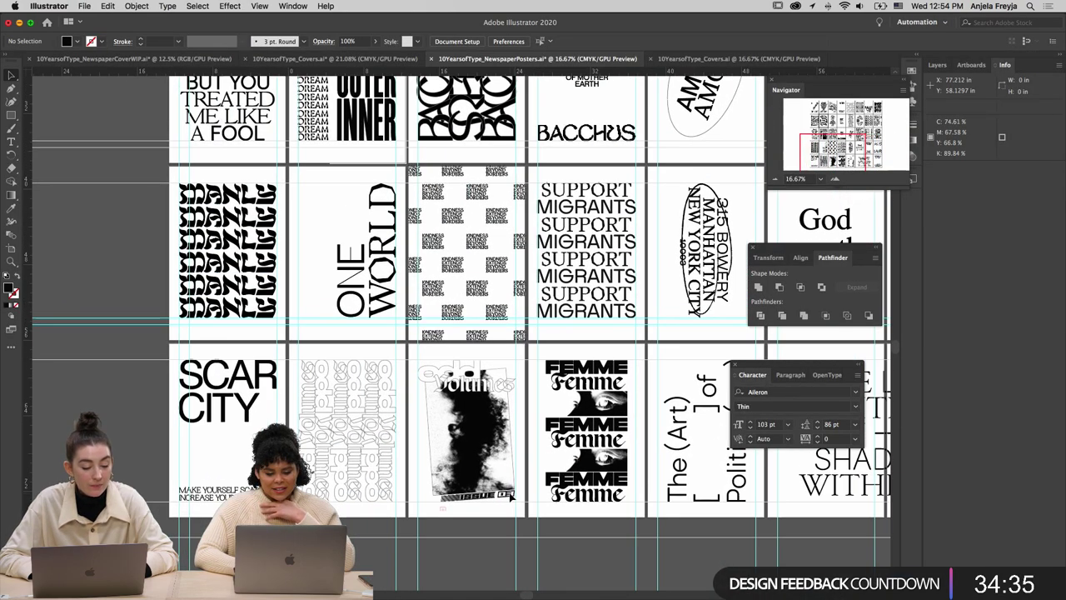
scroll(511, 495, "up", 5)
scroll(513, 498, "up", 2)
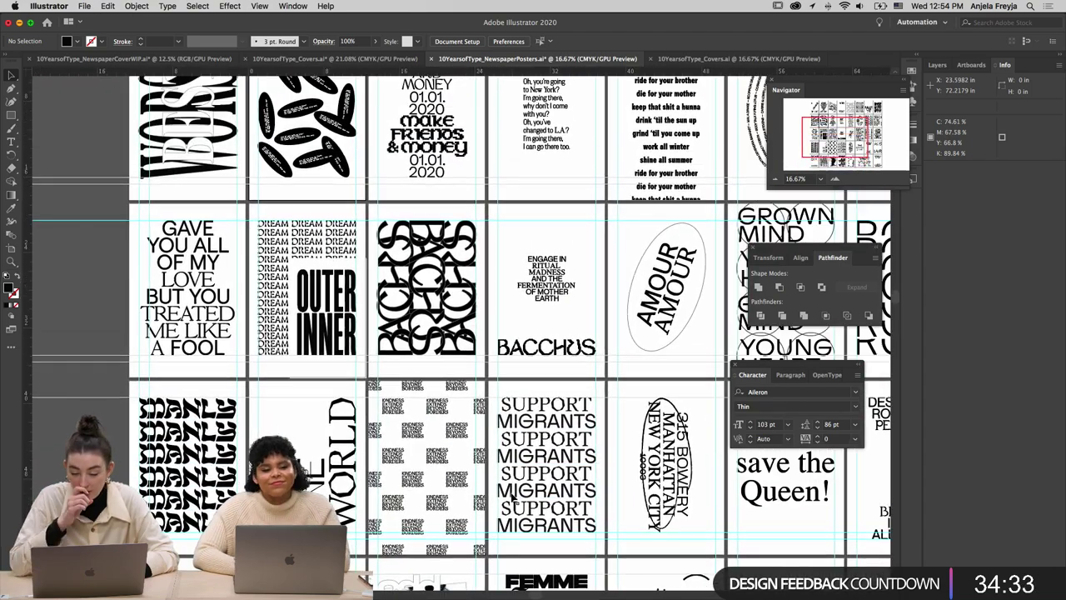
left_click(515, 266)
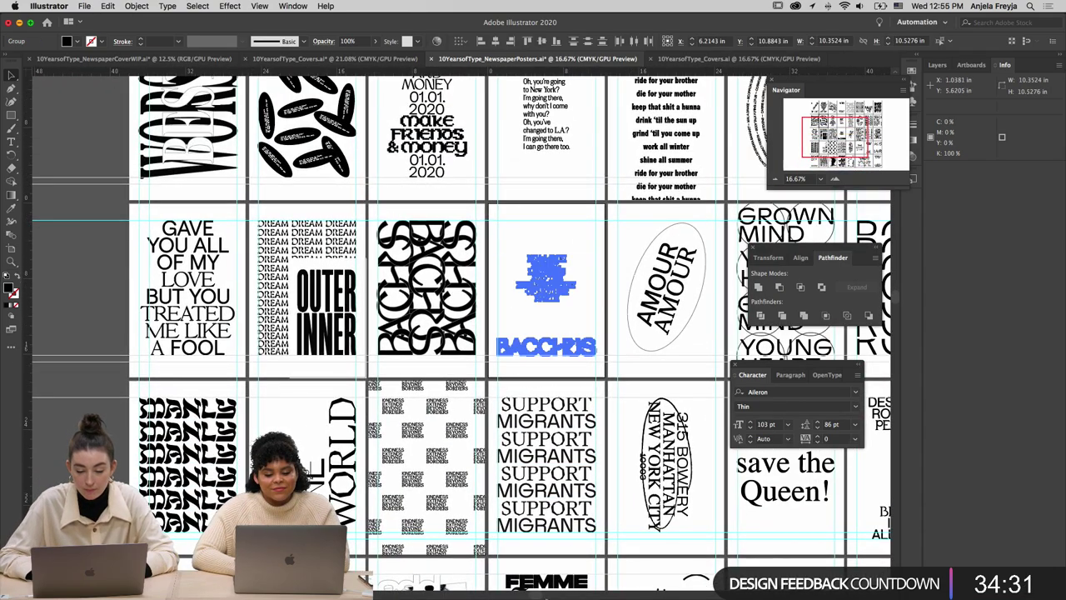
left_click(572, 583)
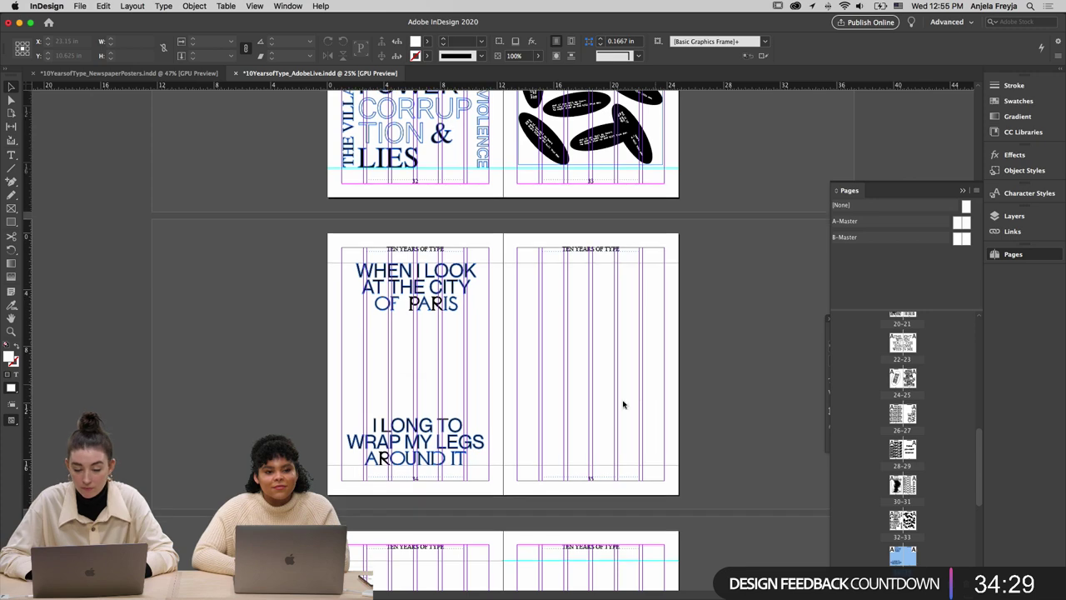
Paste the BACCHUS artwork, dismiss the EPS warning, and move it onto page 35
key("super+v")
left_click(655, 328)
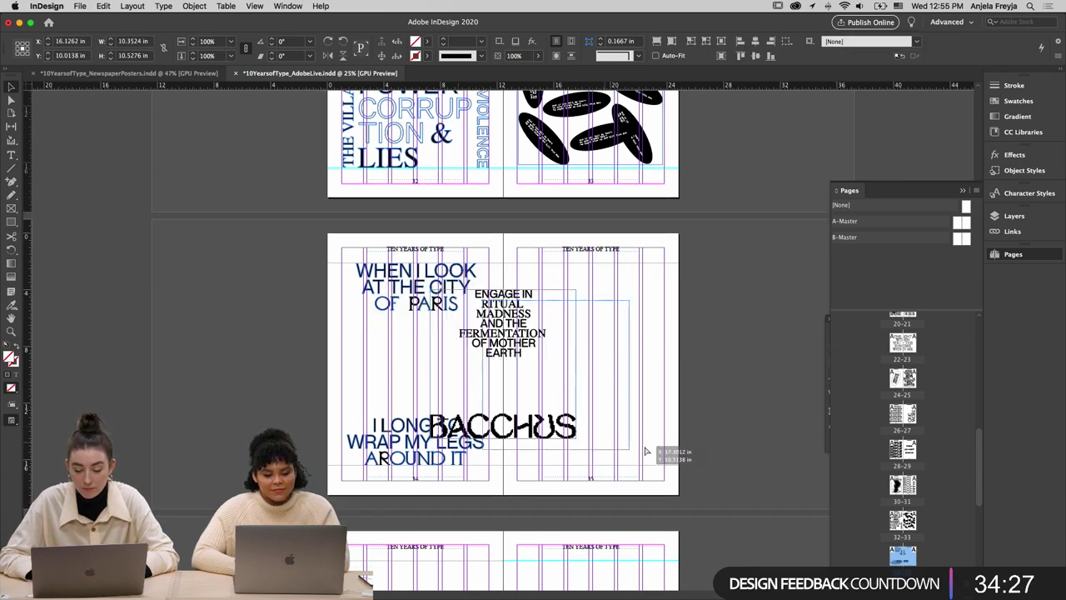
left_click_drag(660, 459, 661, 459)
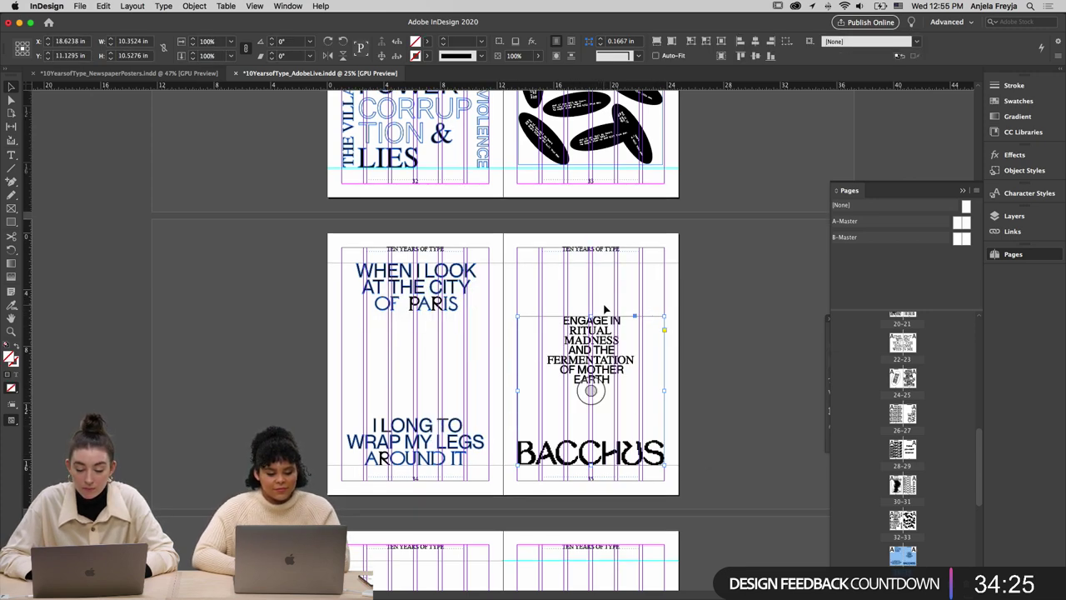
Preview the finished spread, then return to spread 6–7 and select the EGO DEATH pattern
key("w")
scroll(612, 296, "up", 10)
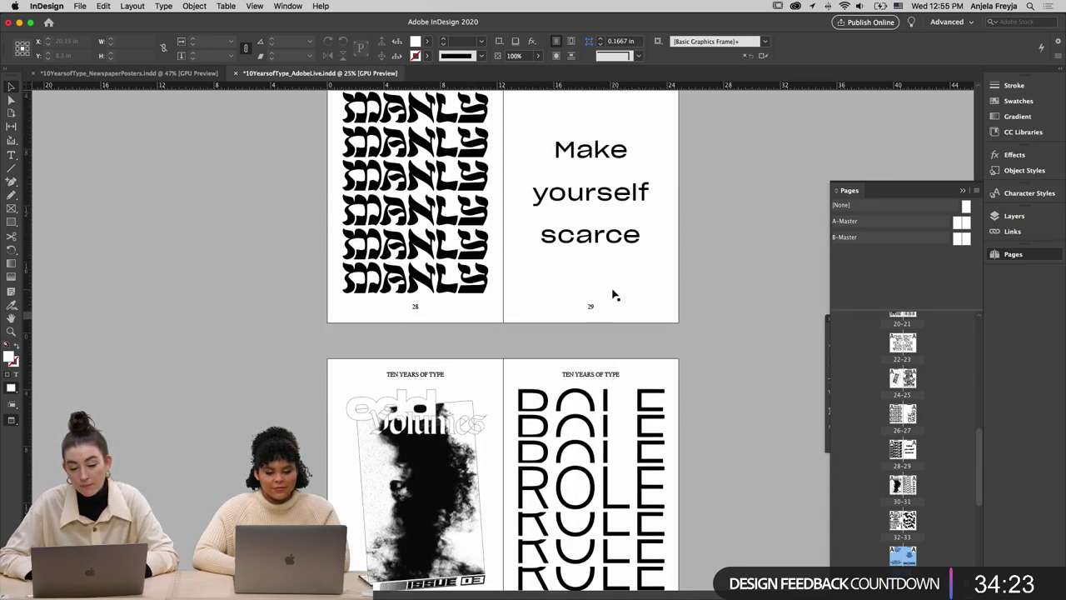
scroll(613, 295, "up", 15)
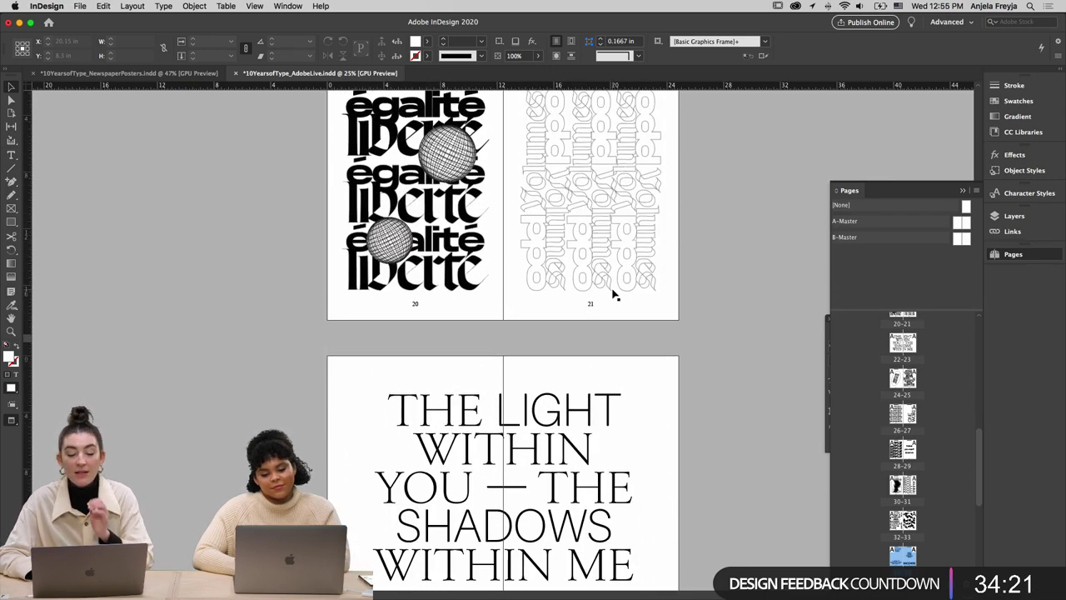
scroll(614, 295, "up", 4)
scroll(614, 295, "up", 14)
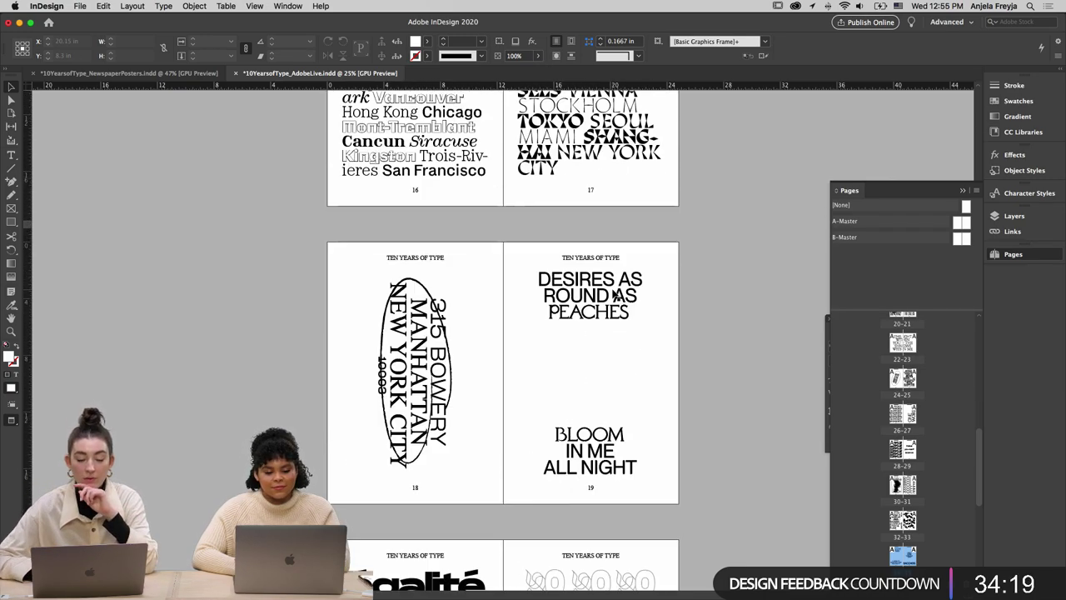
scroll(614, 295, "up", 20)
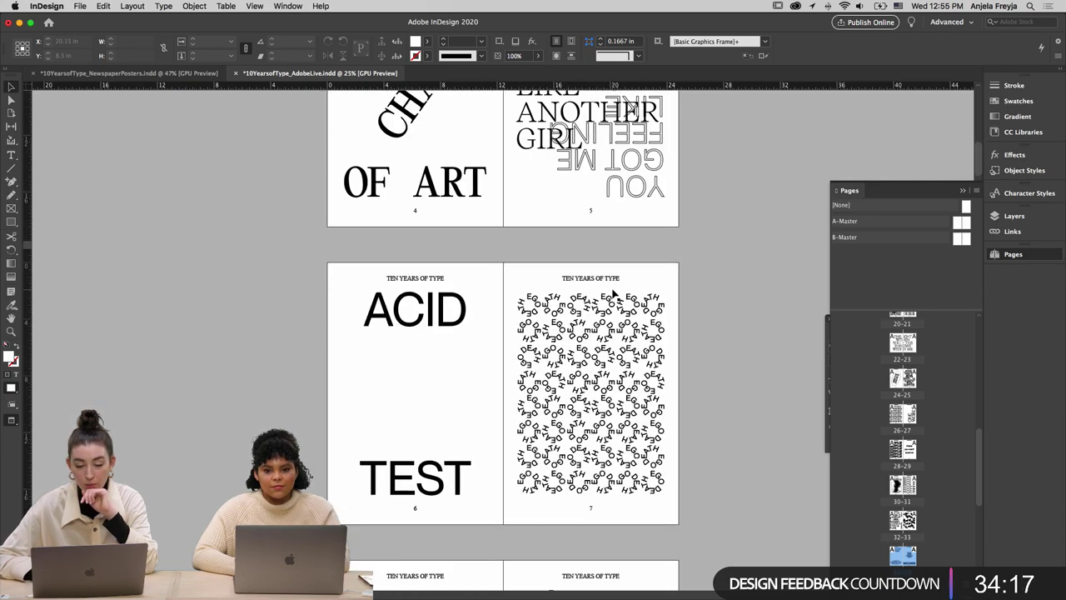
scroll(614, 295, "down", 20)
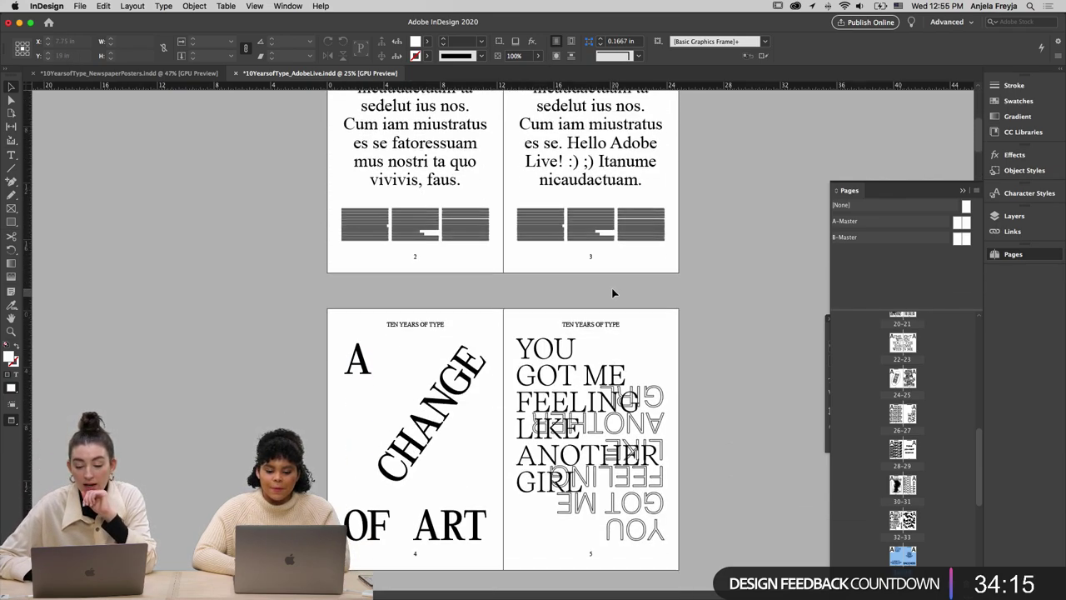
scroll(614, 293, "up", 3)
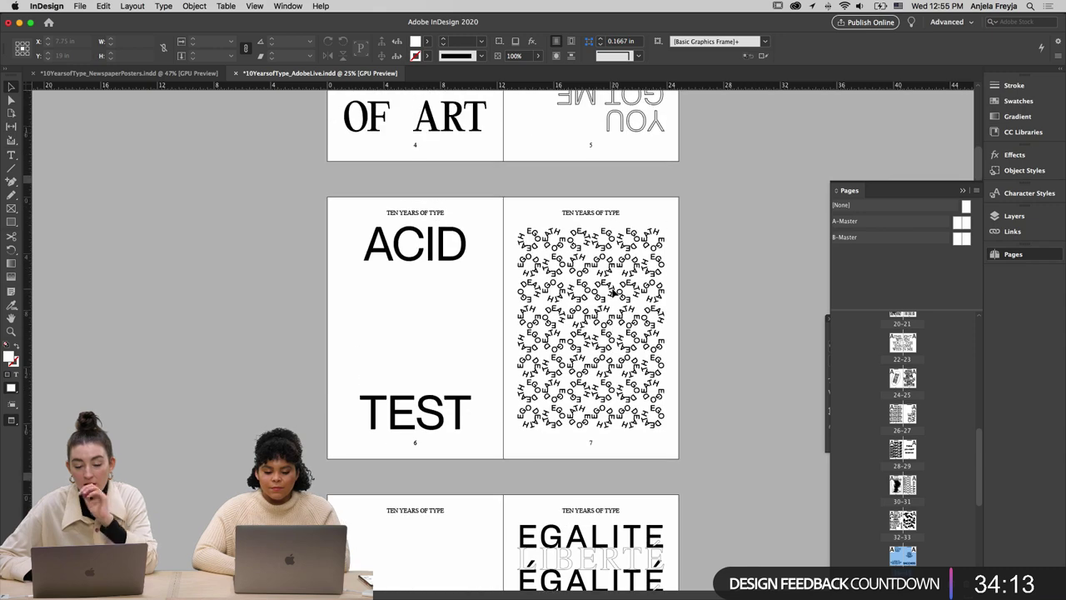
left_click(614, 293)
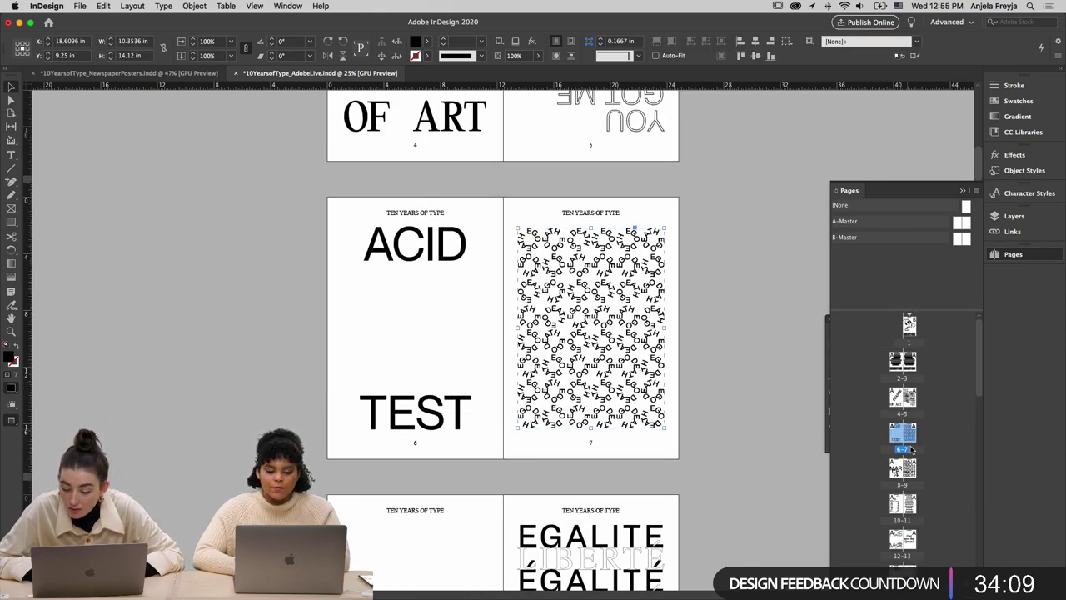
Move the ACID TEST spread 6–7 to follow pages 2–3 in the Pages panel
left_click_drag(912, 450, 906, 450)
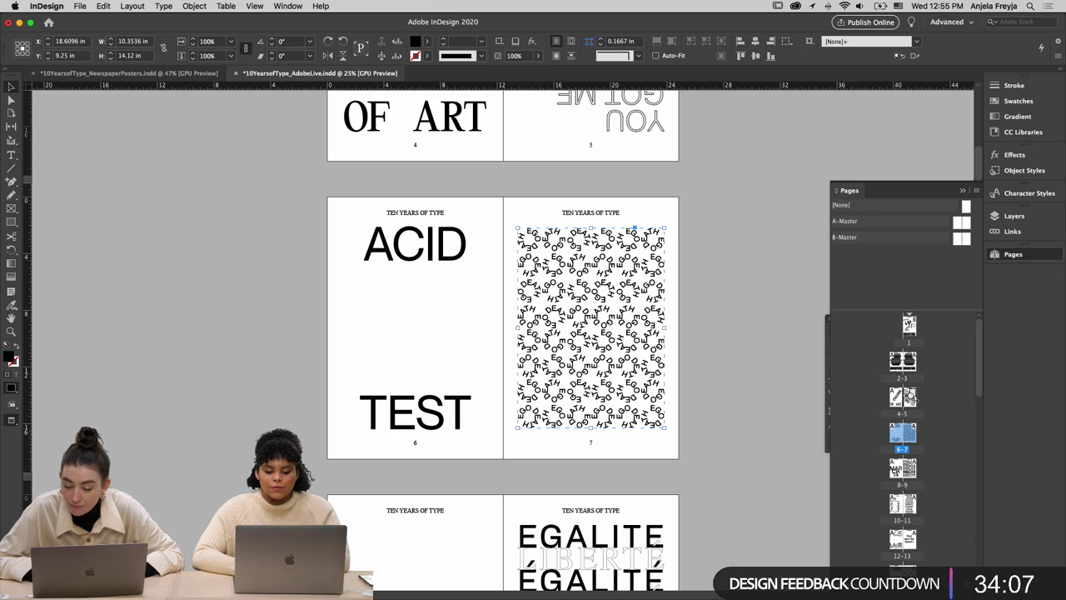
left_click_drag(918, 372, 916, 377)
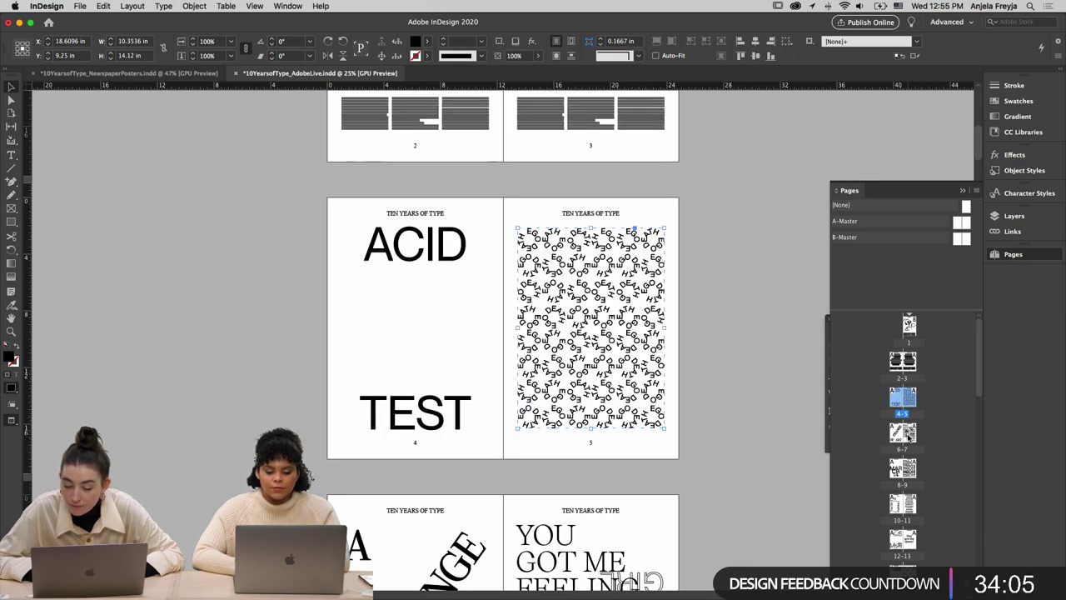
double_click(904, 434)
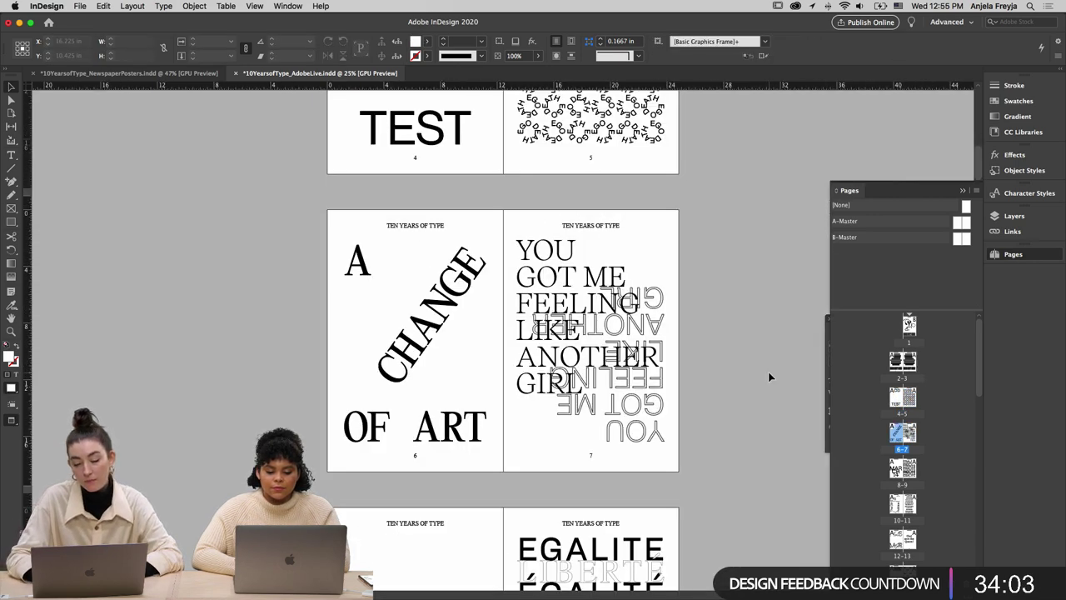
Zoom out to review the reordered spreads, then select and drag spread 26–27
key("super+minus")
scroll(502, 365, "down", 10)
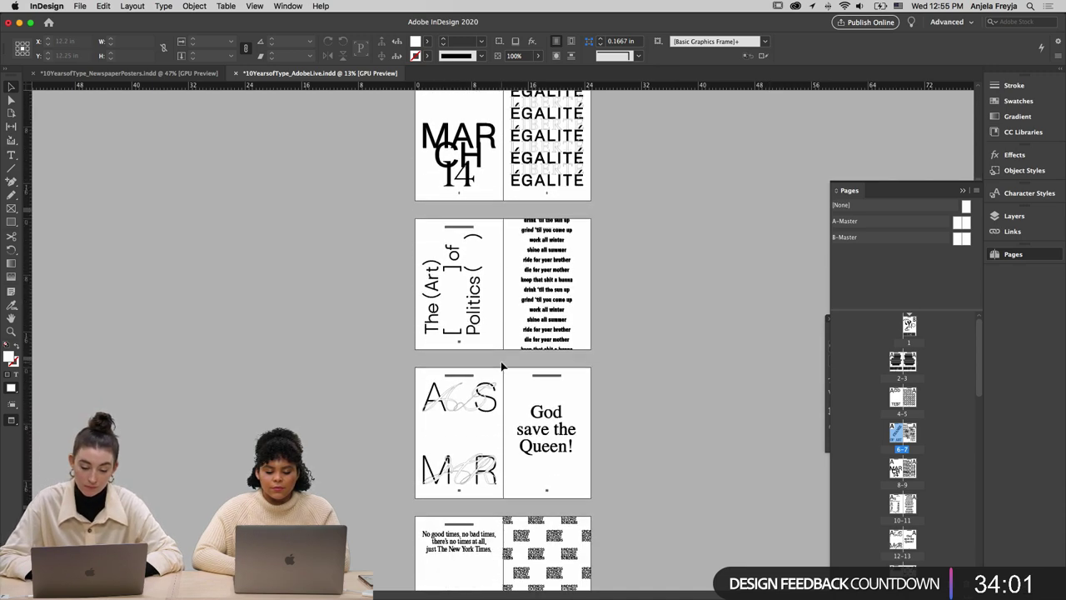
scroll(503, 365, "down", 15)
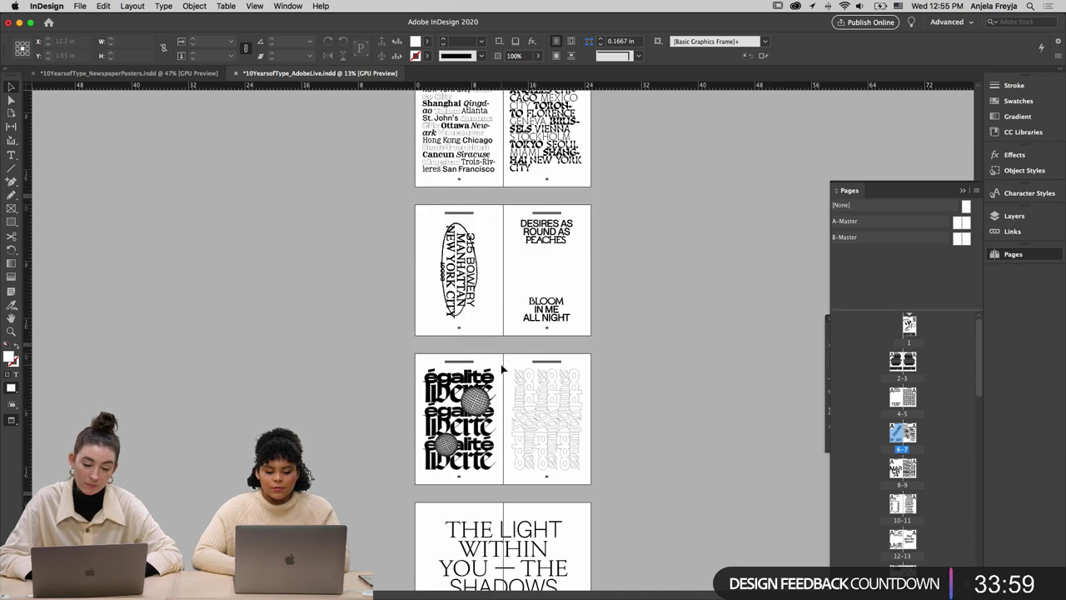
scroll(502, 366, "down", 2)
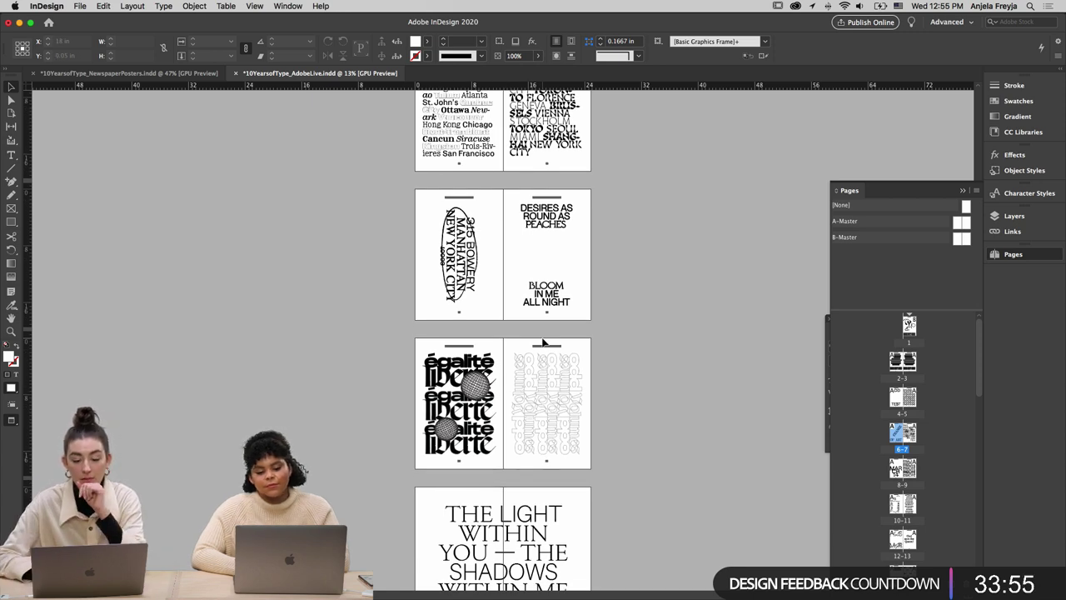
scroll(895, 471, "down", 6)
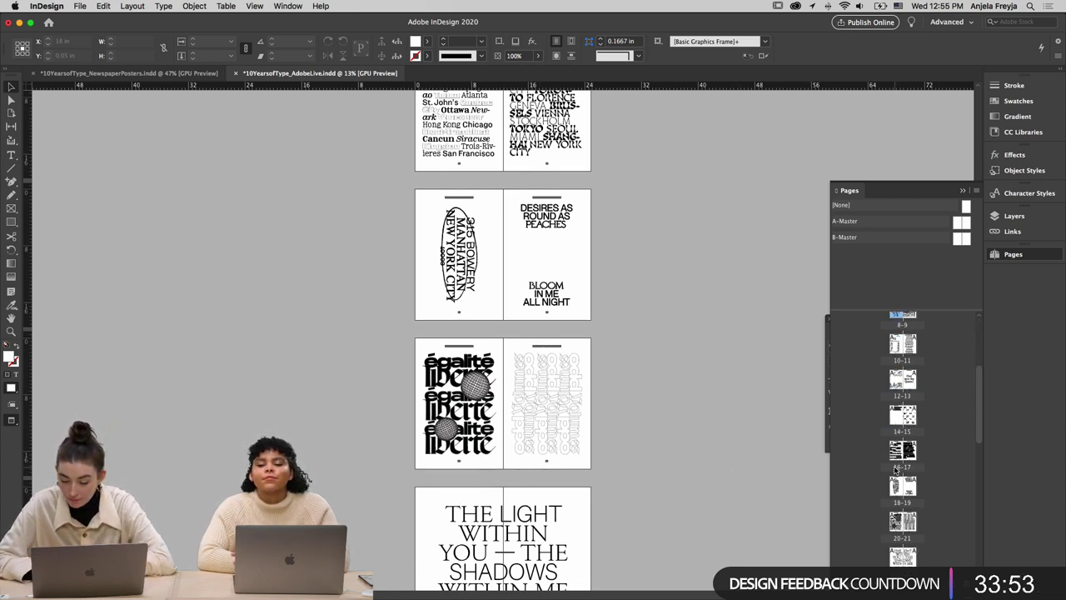
scroll(929, 426, "down", 4)
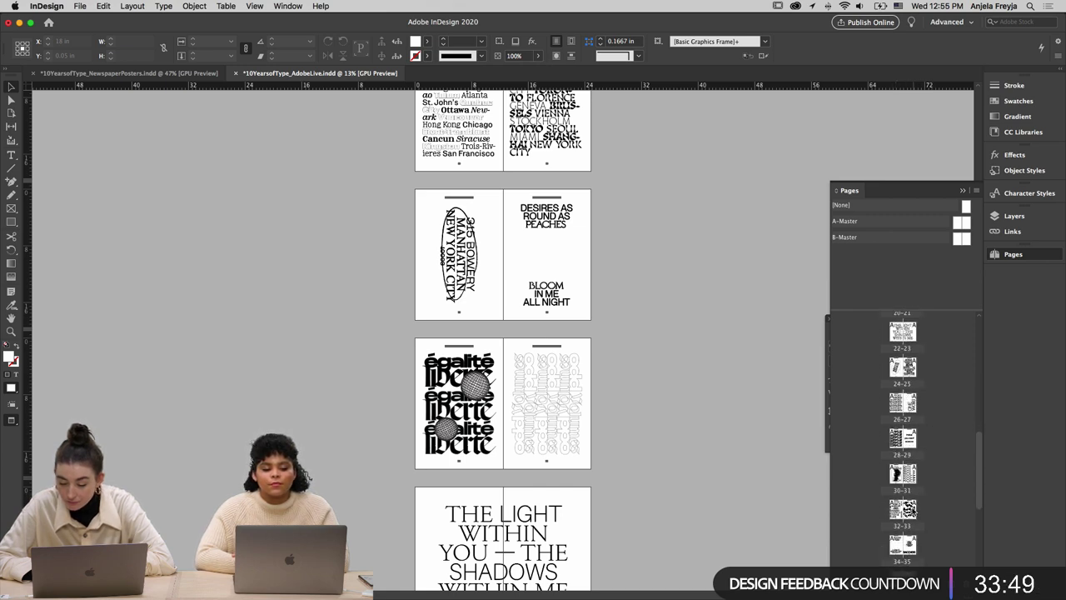
scroll(883, 366, "up", 3)
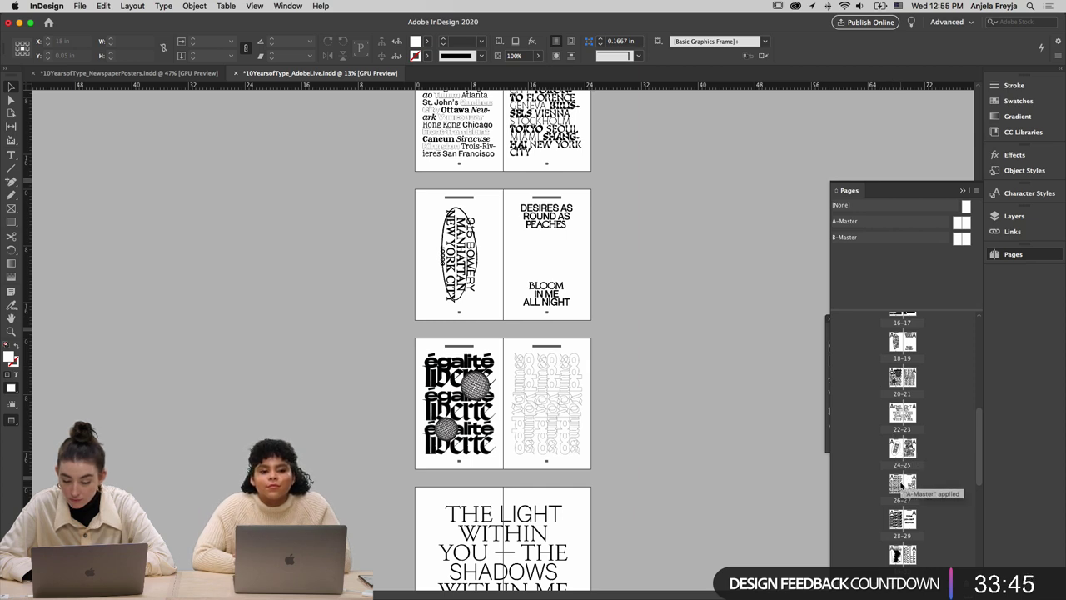
left_click(897, 488)
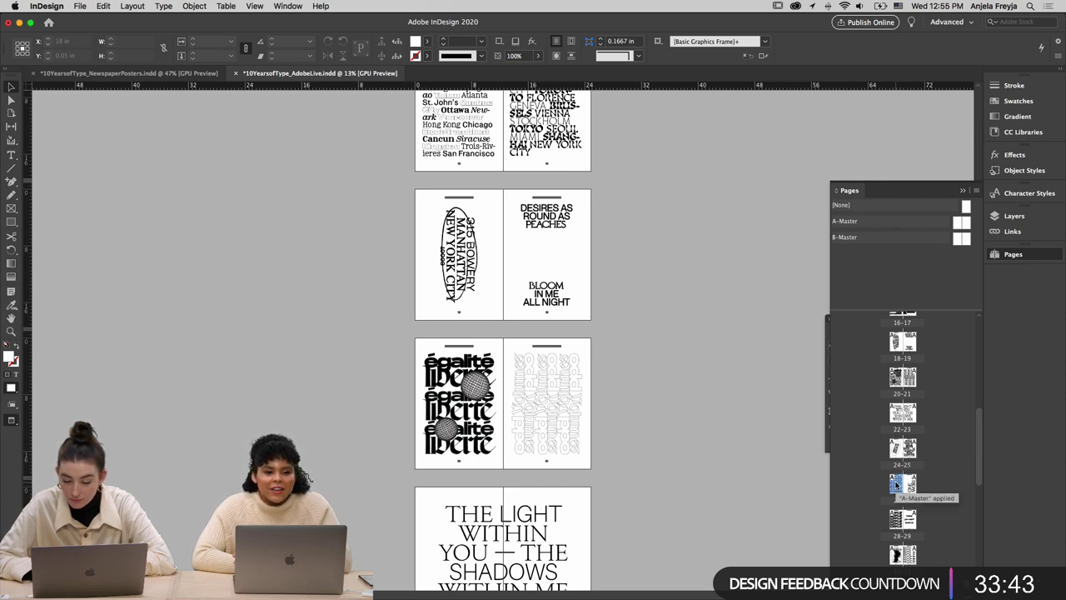
left_click_drag(896, 484, 906, 454)
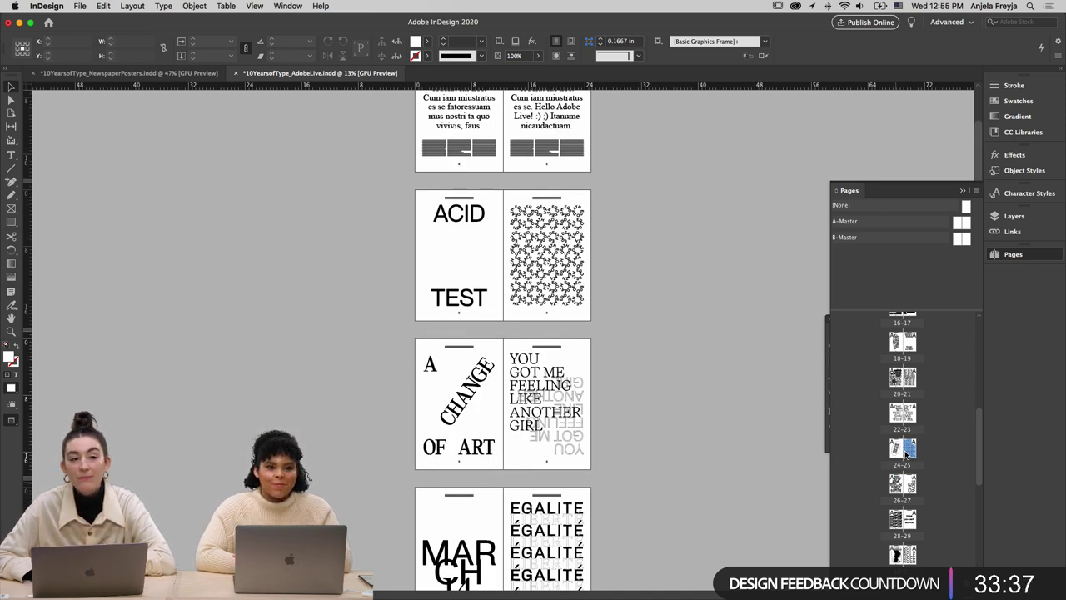
scroll(601, 450, "down", 15)
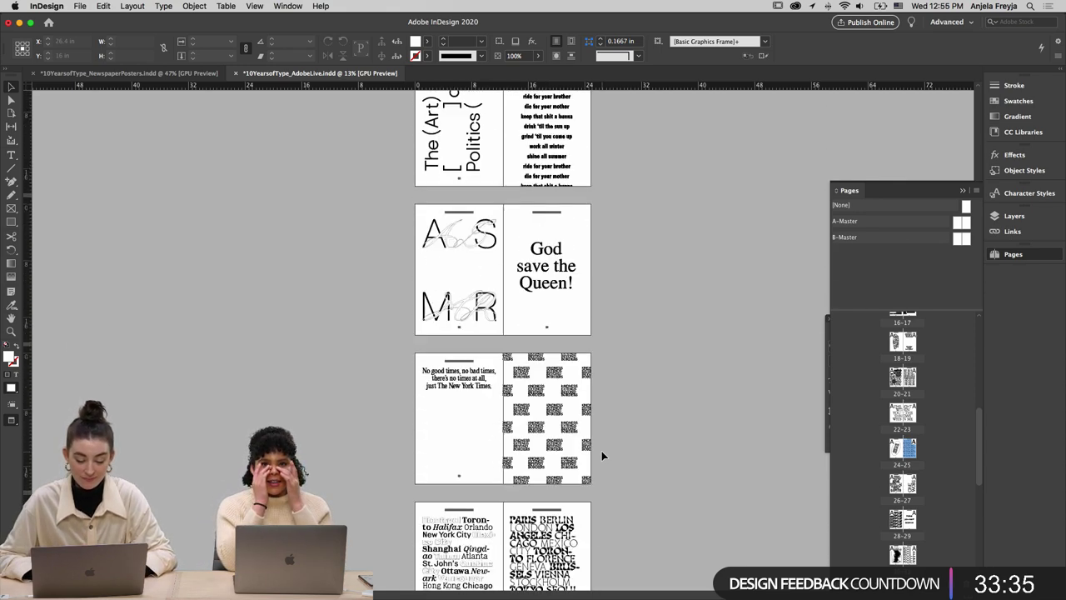
scroll(601, 451, "down", 3)
left_click(553, 210)
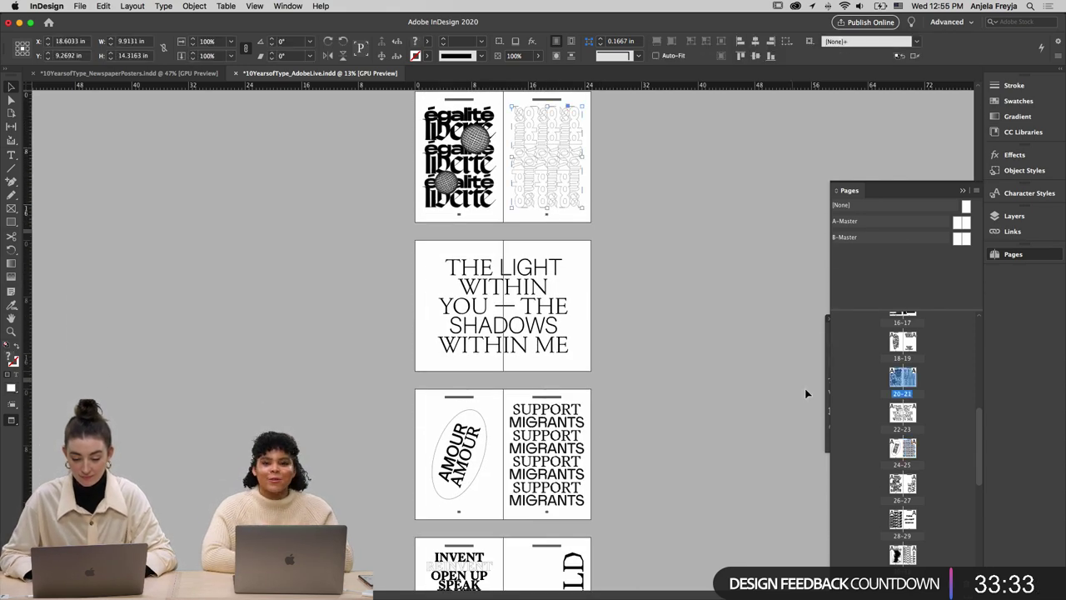
left_click(930, 369)
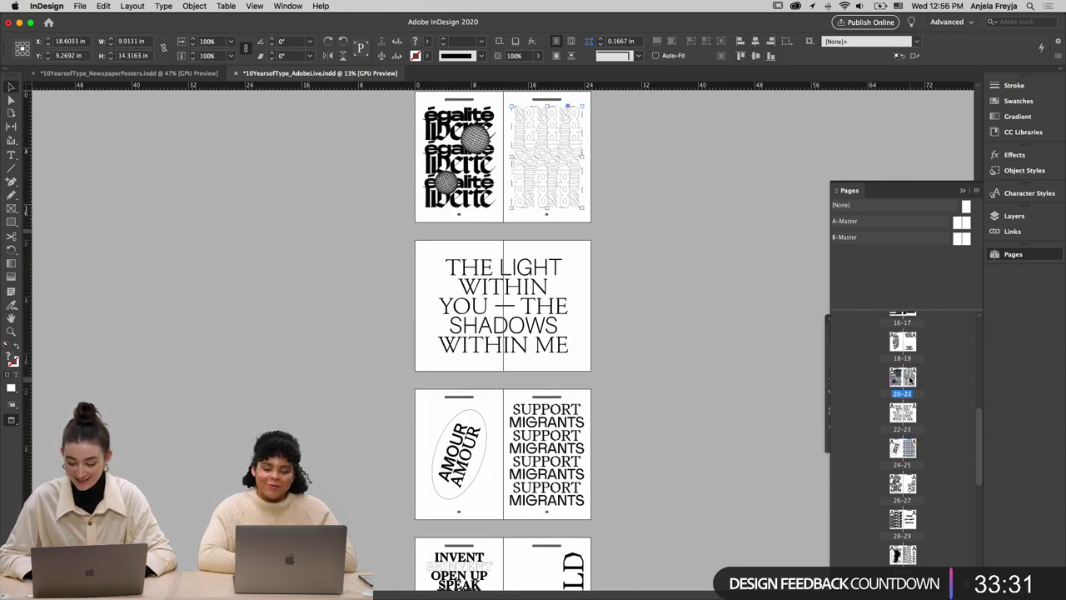
left_click_drag(911, 379, 908, 451)
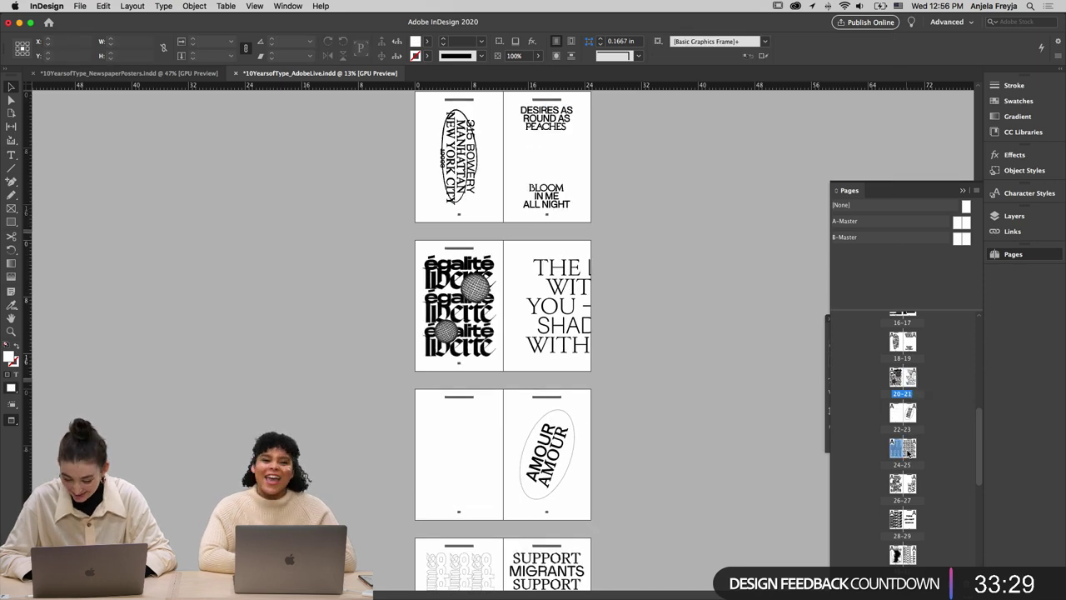
scroll(638, 461, "down", 5)
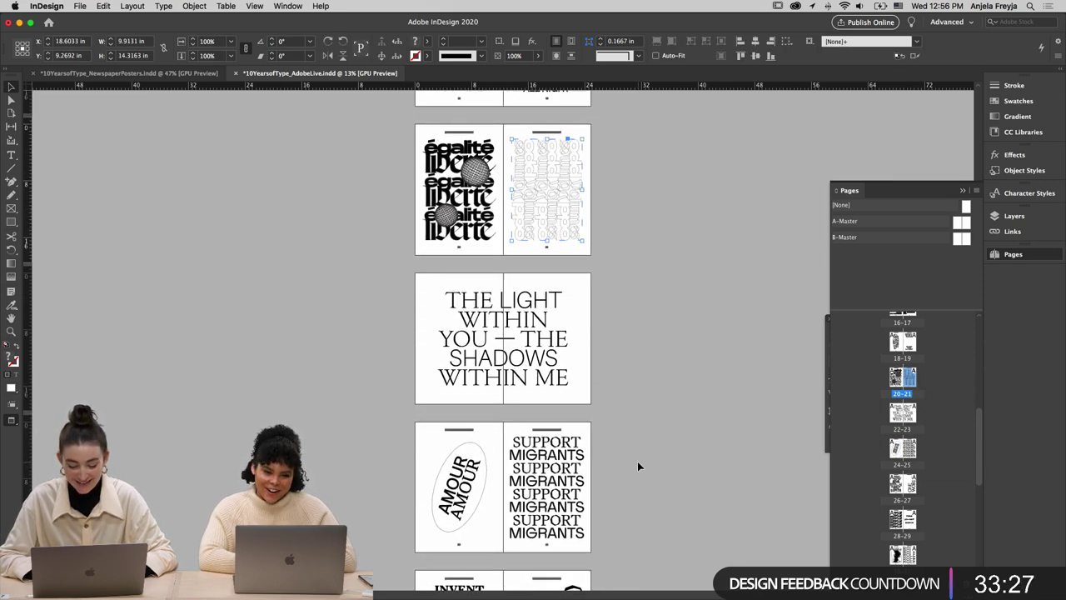
scroll(638, 464, "down", 1)
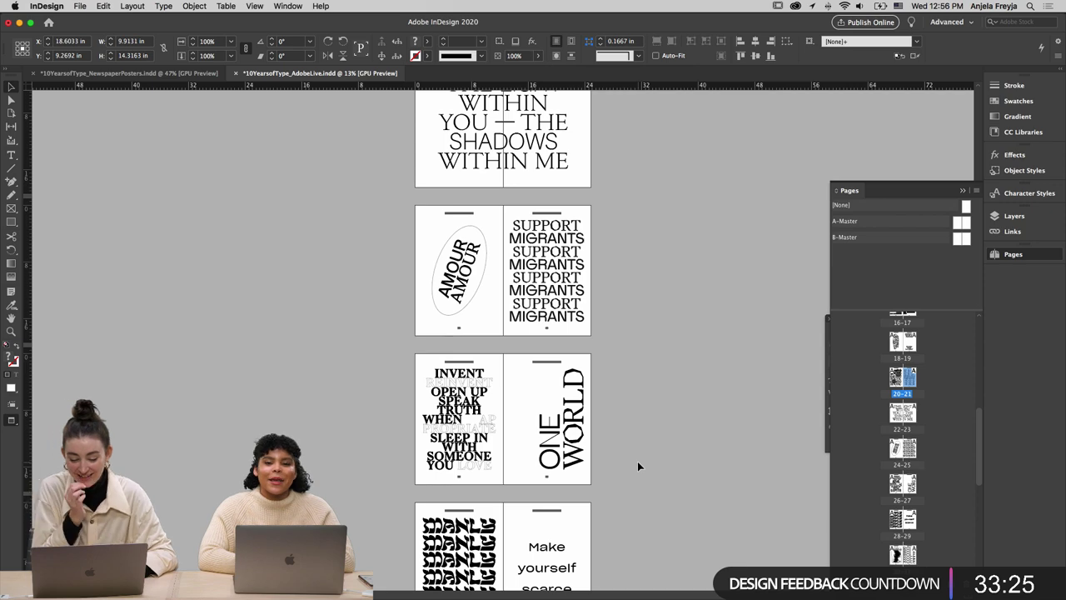
scroll(638, 465, "down", 12)
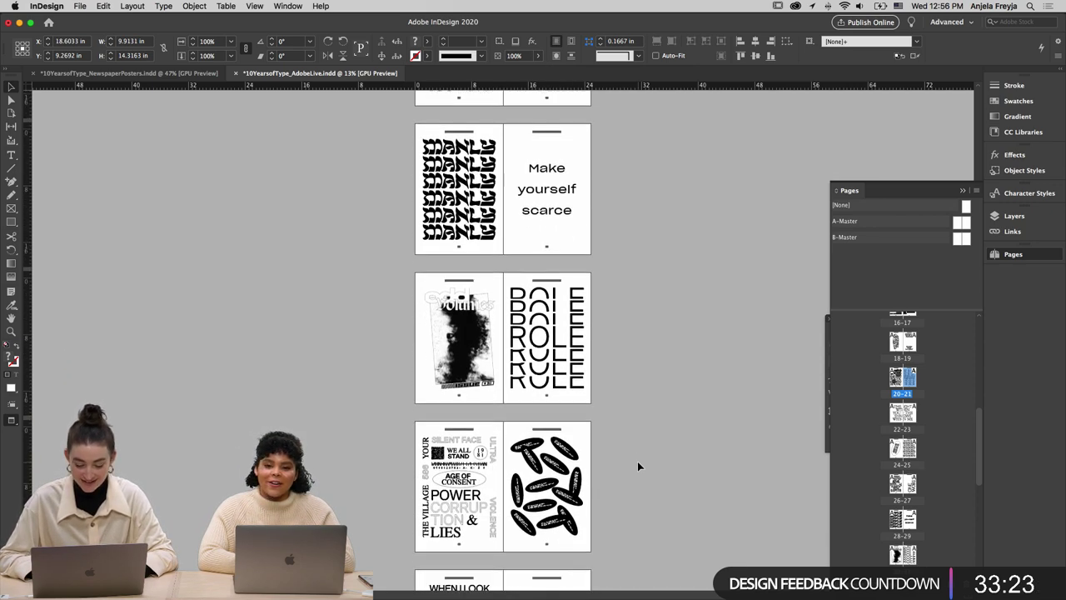
scroll(637, 460, "down", 17)
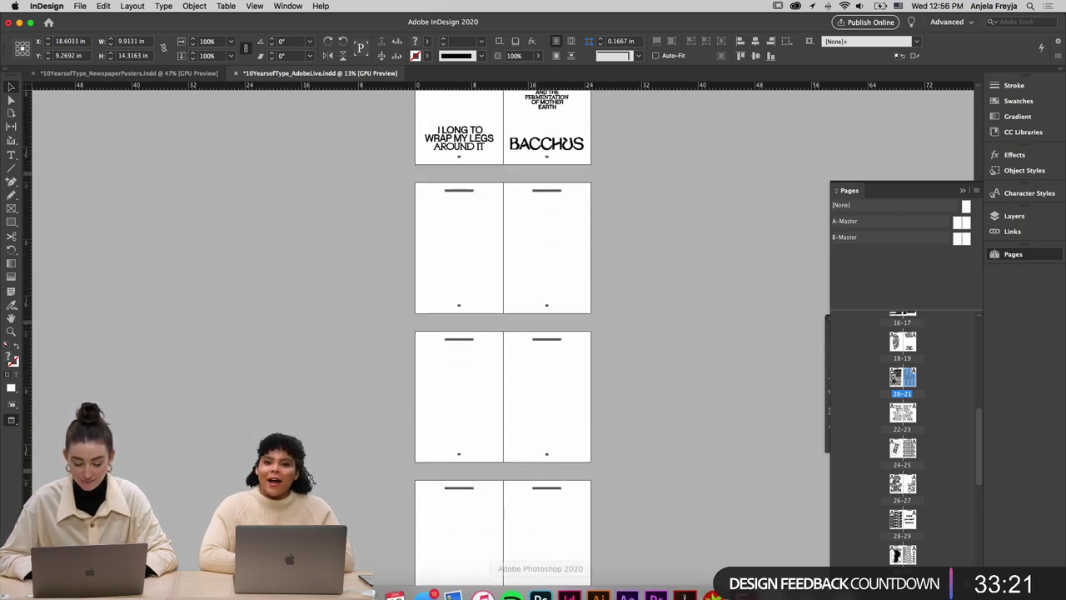
Paste a copy of the DREAM / OUTER INNER poster on empty canvas left of the grid and group it
left_click(599, 595)
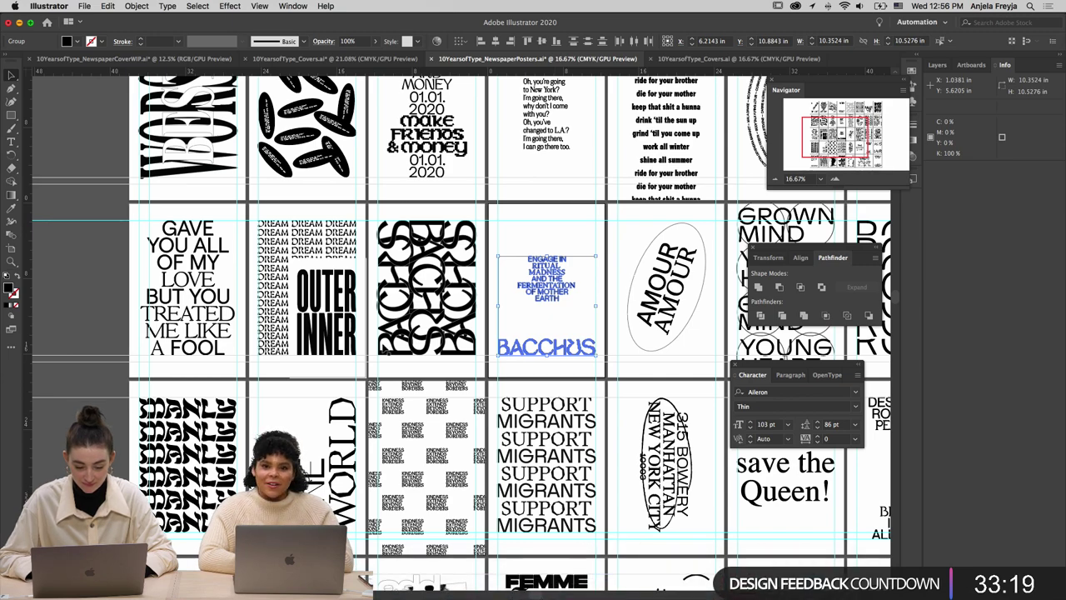
scroll(310, 379, "left", 3)
left_click_drag(306, 381, 389, 370)
scroll(392, 412, "left", 15)
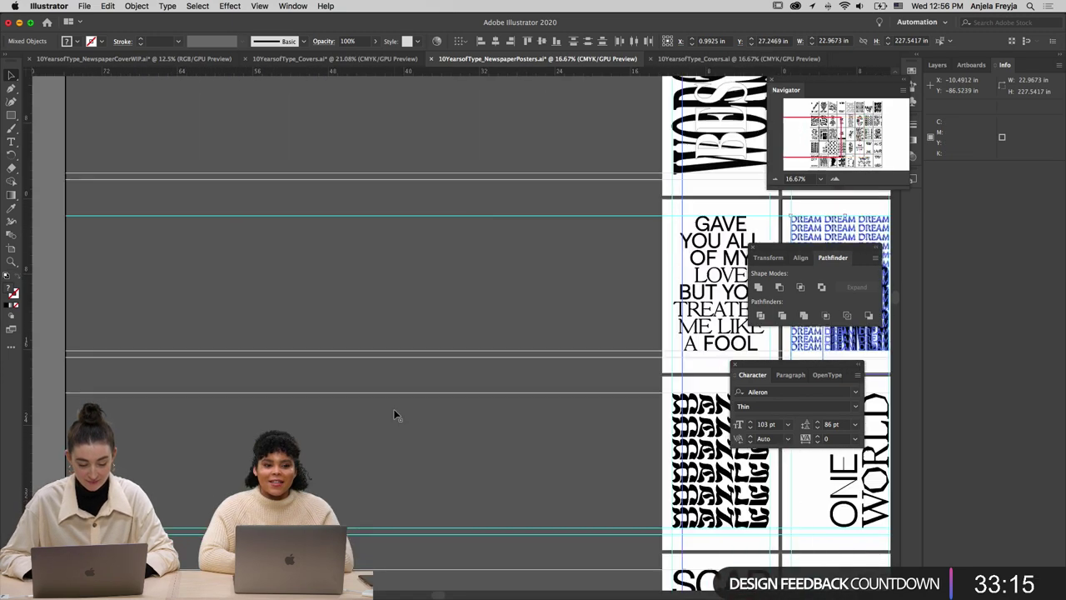
key("super+v")
left_click_drag(535, 198, 510, 398)
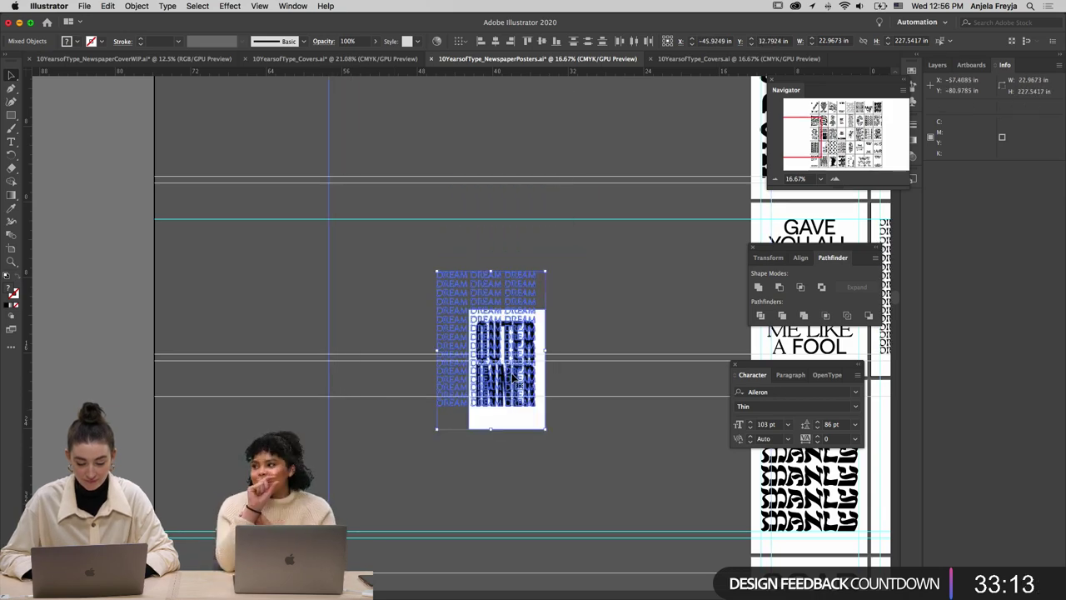
scroll(589, 171, "right", 7)
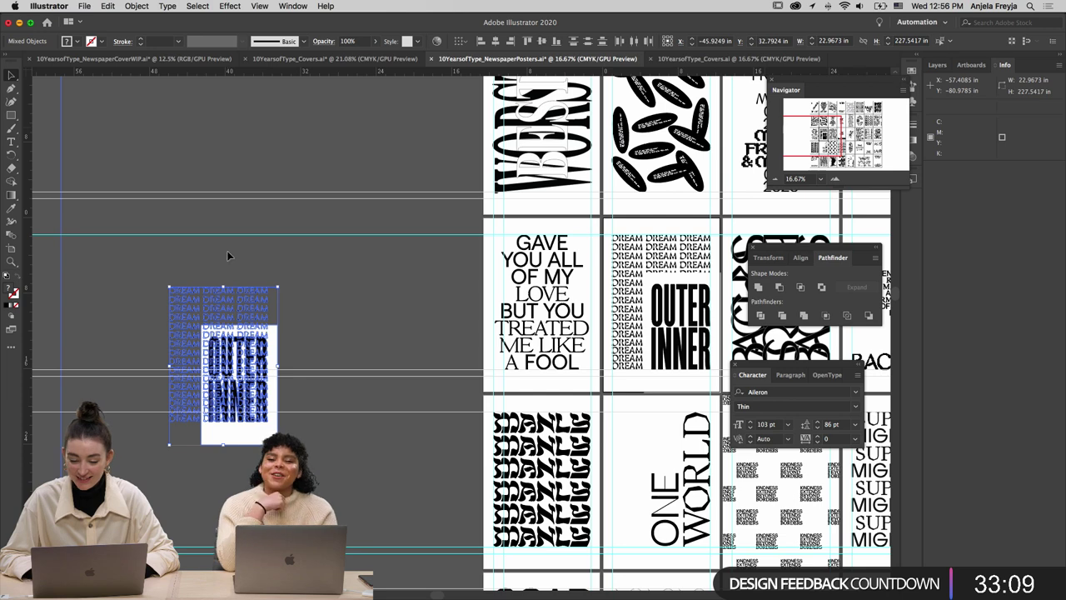
key("super+g")
Isolate the group, toggle the DREAM text block's visibility, and test moving its contents
double_click(244, 434)
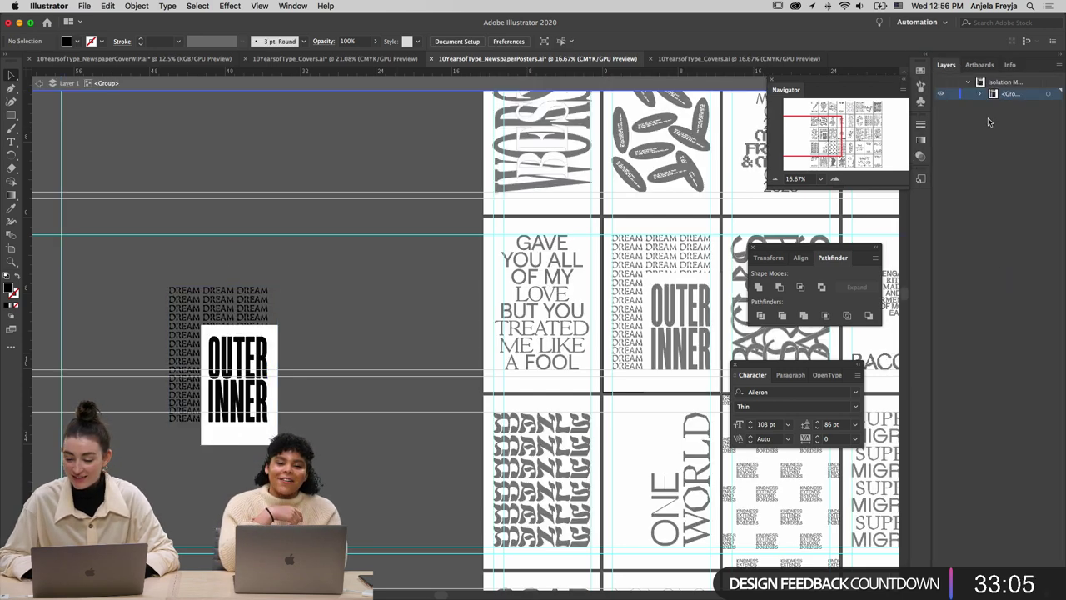
left_click(941, 130)
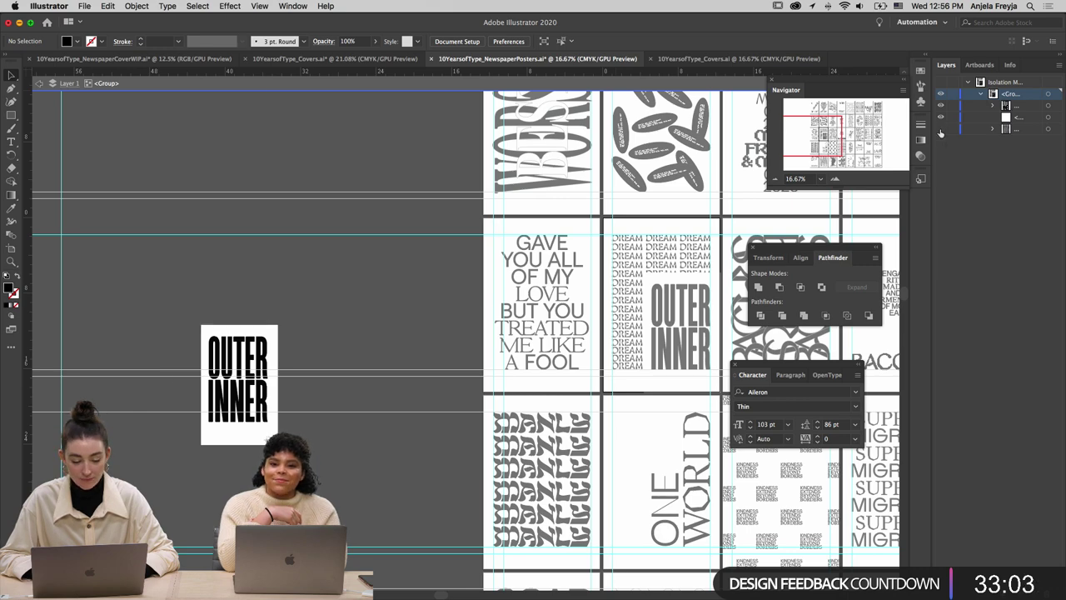
left_click(942, 130)
key("super+a")
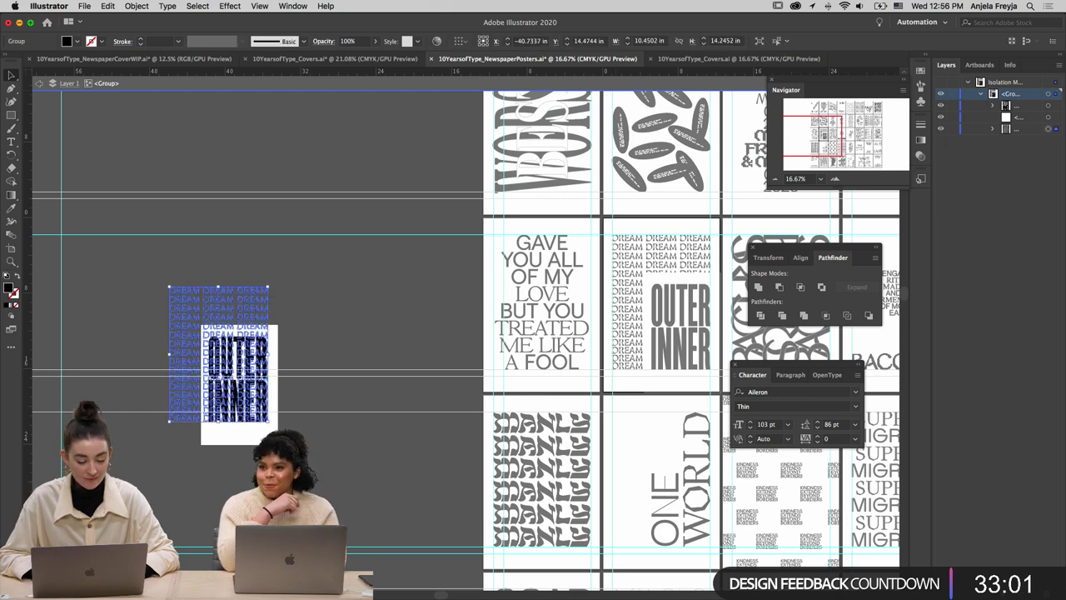
key("super+shift+a")
key("super+a")
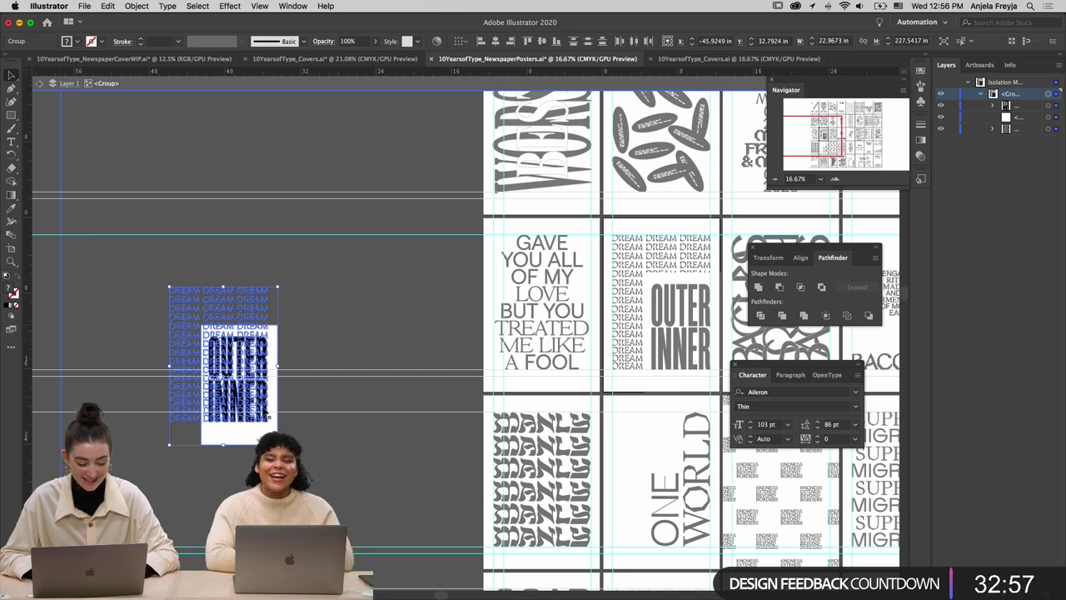
left_click_drag(266, 414, 449, 417)
key("super+z")
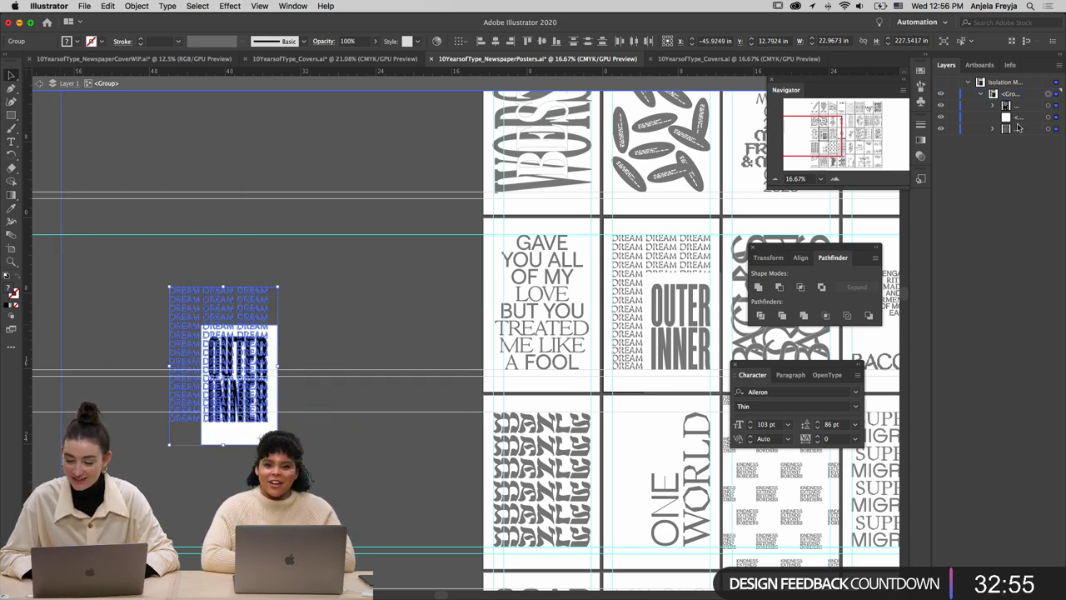
Expand the group's layers, select the OUTER INNER box, then exit isolation mode
left_click(993, 129)
left_click(938, 127)
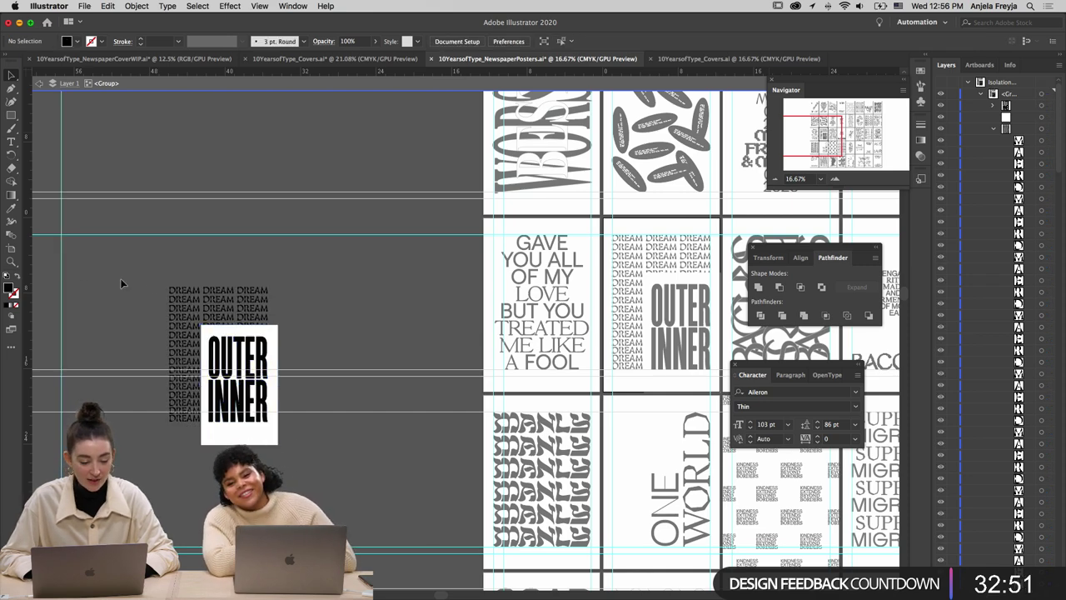
left_click_drag(124, 283, 385, 577)
scroll(109, 290, "down", 4)
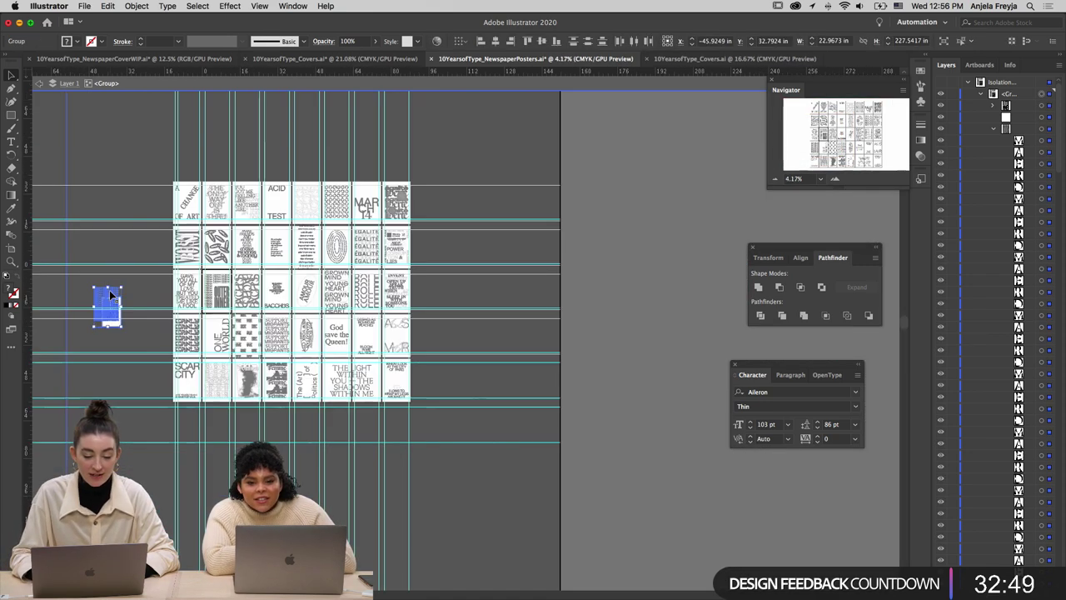
scroll(109, 290, "left", 5)
scroll(109, 289, "up", 4)
scroll(109, 290, "down", 8)
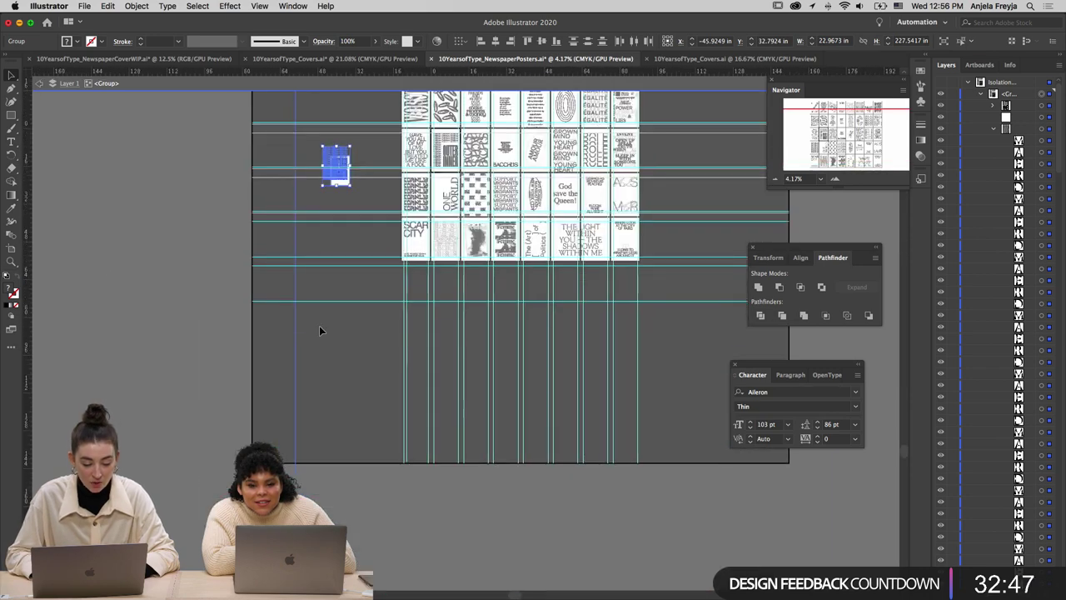
scroll(319, 331, "up", 4)
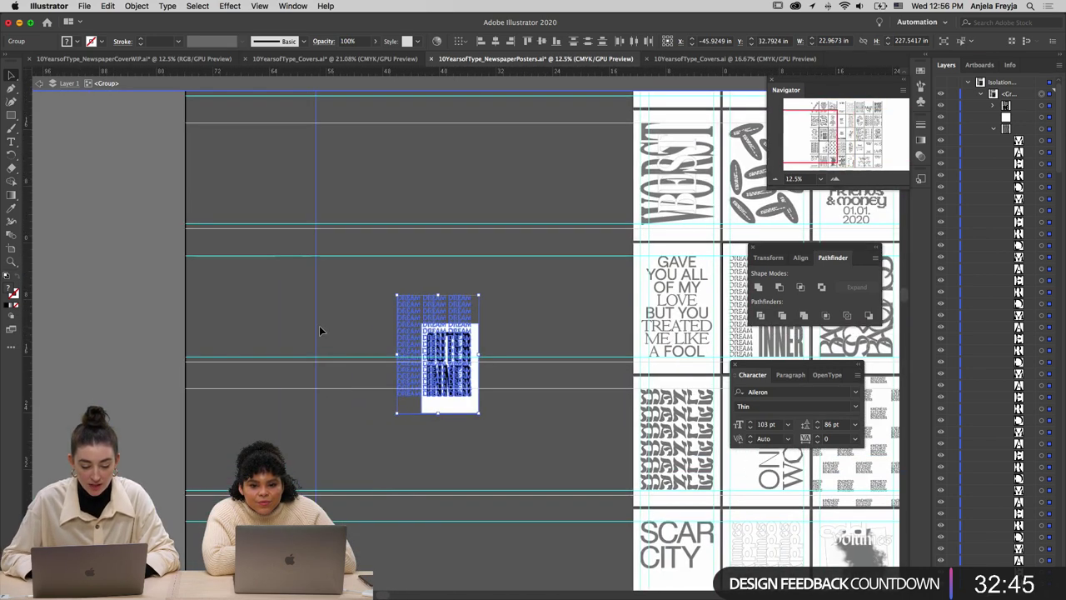
scroll(320, 331, "up", 3)
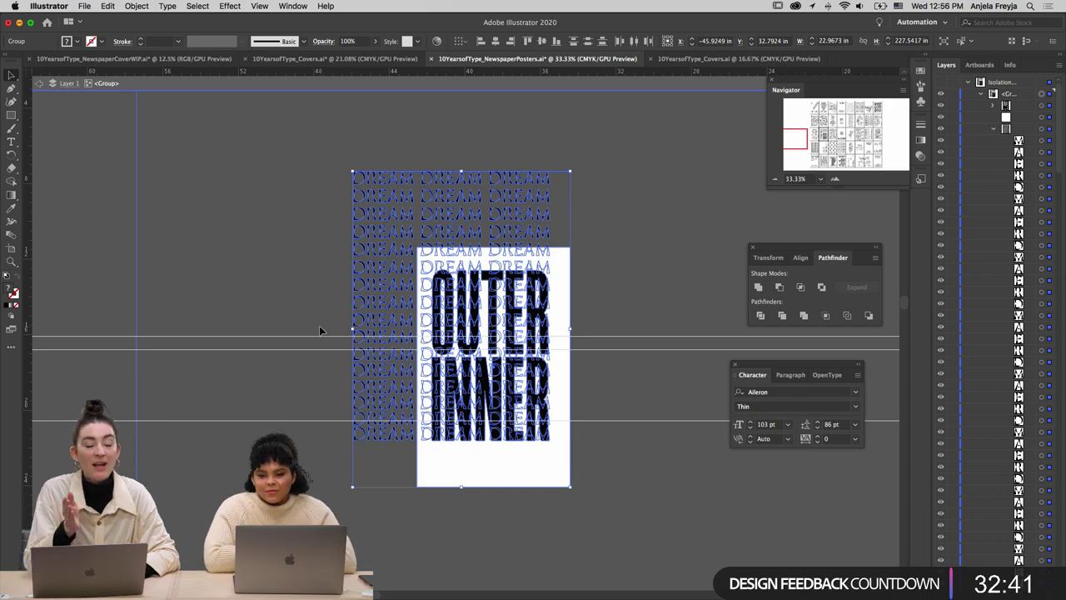
scroll(244, 289, "up", 2)
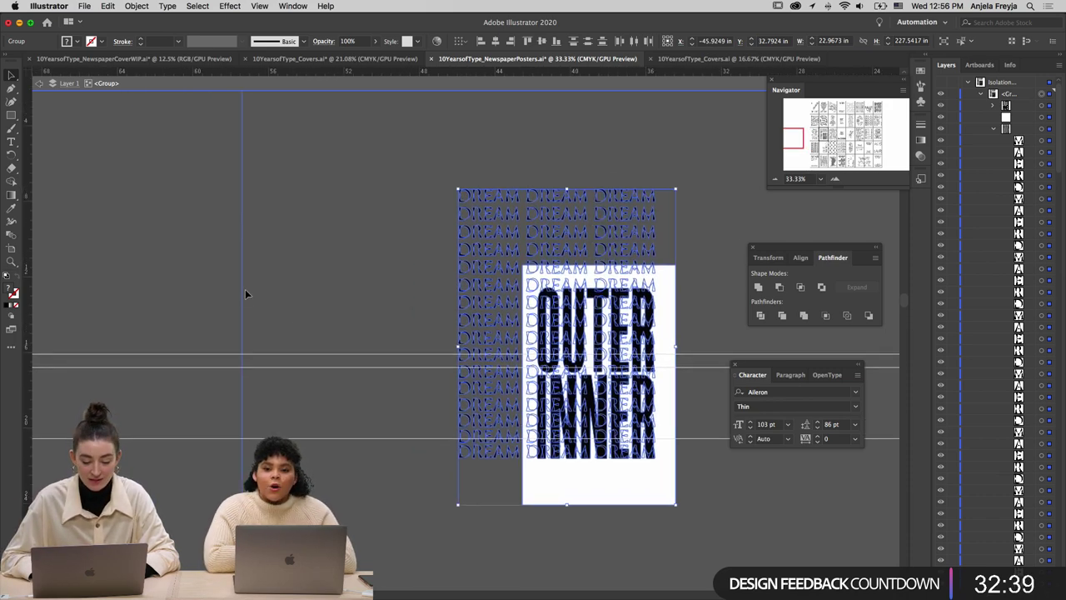
scroll(245, 293, "left", 5)
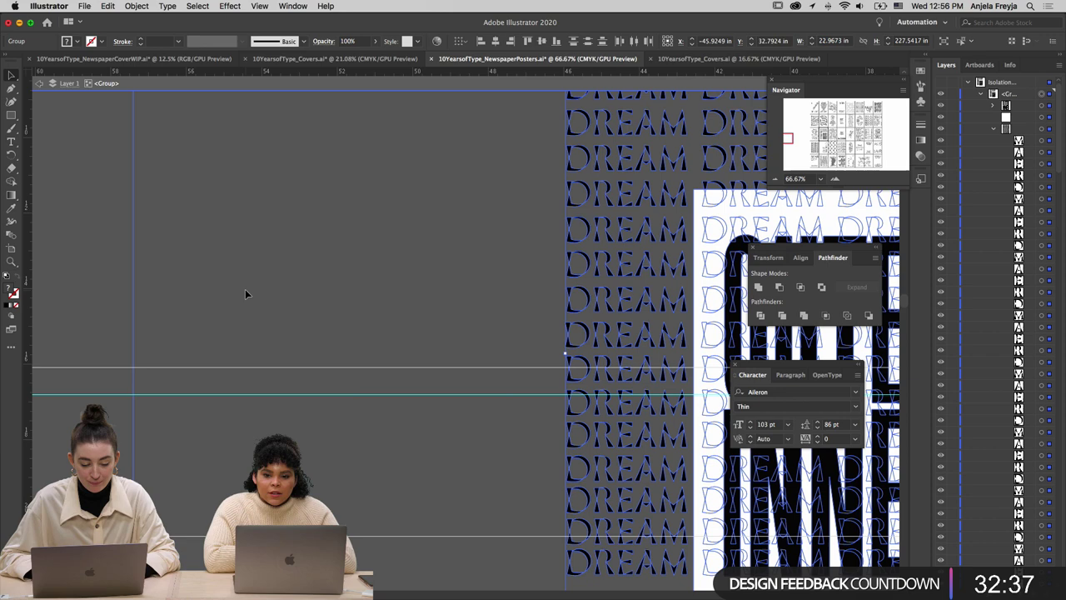
double_click(133, 314)
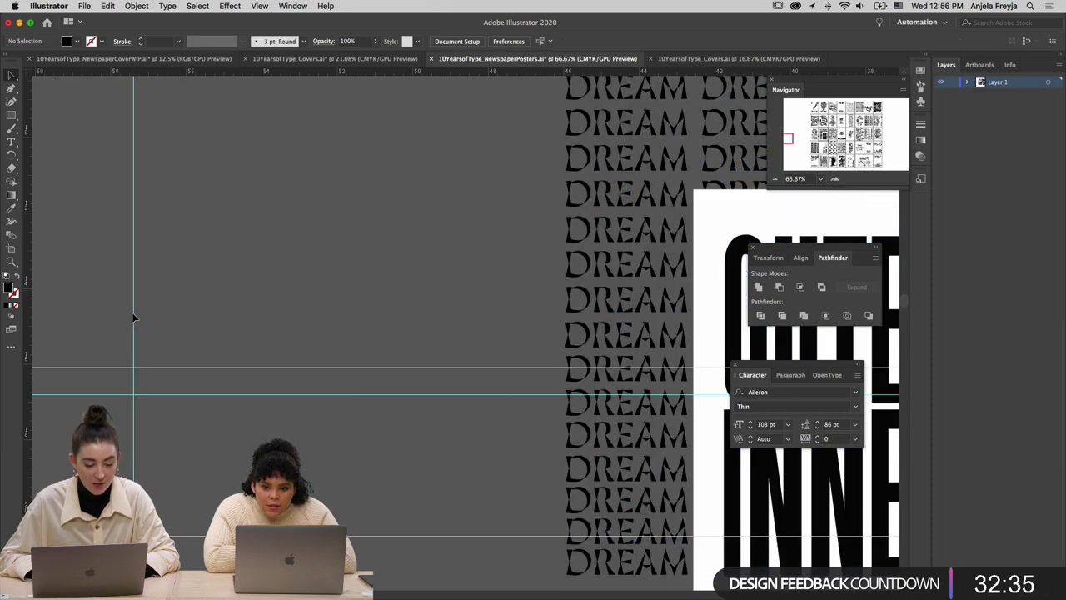
Select the oval spiral text poster on the artboard grid
scroll(136, 310, "down", 4)
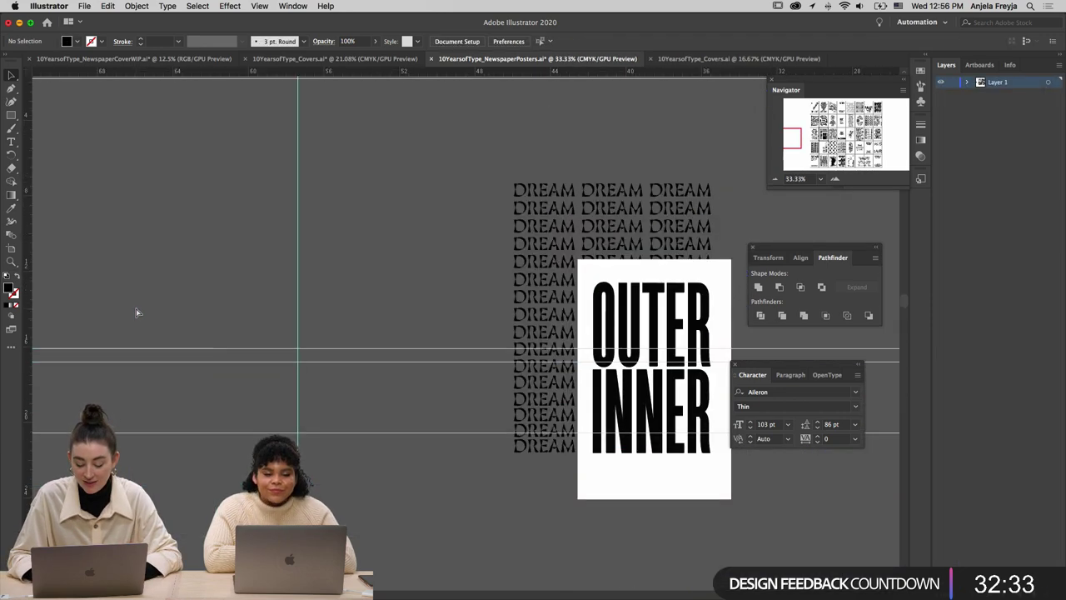
scroll(114, 289, "right", 10)
scroll(114, 289, "up", 4)
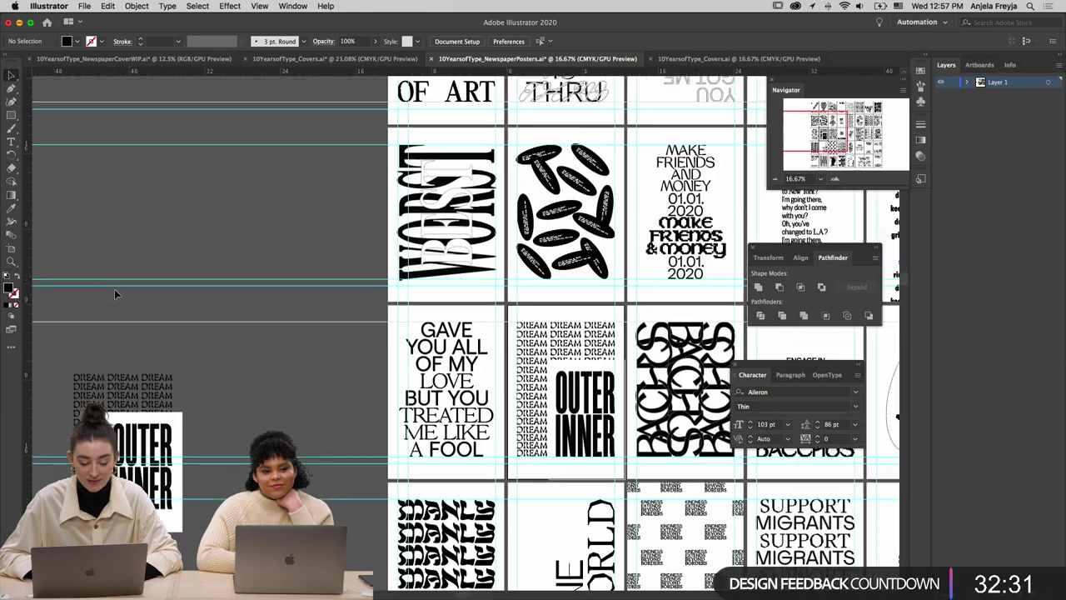
scroll(475, 282, "right", 10)
scroll(475, 281, "up", 4)
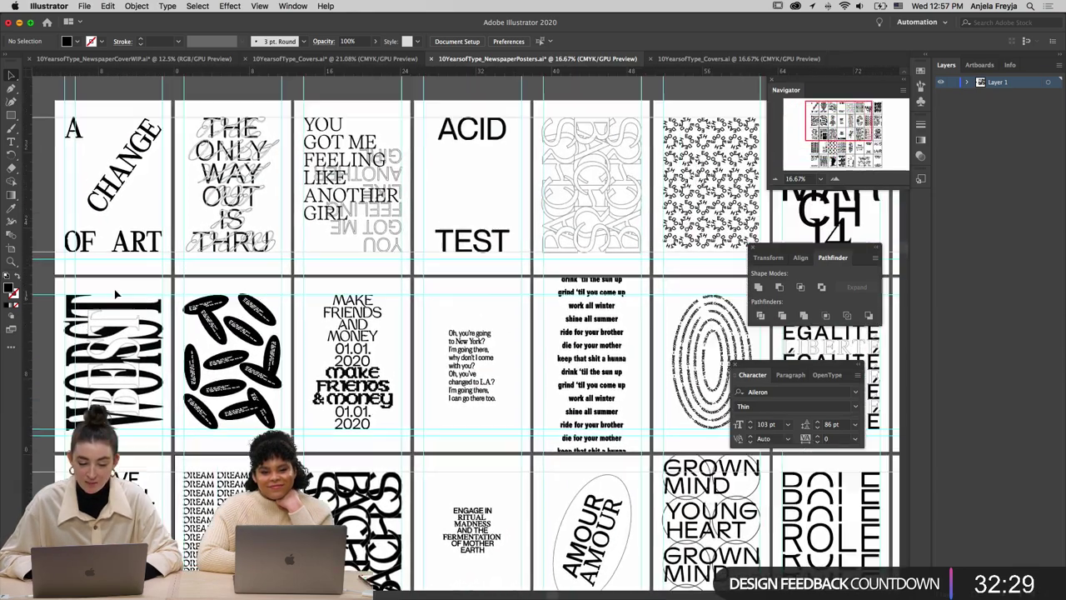
scroll(475, 282, "down", 4)
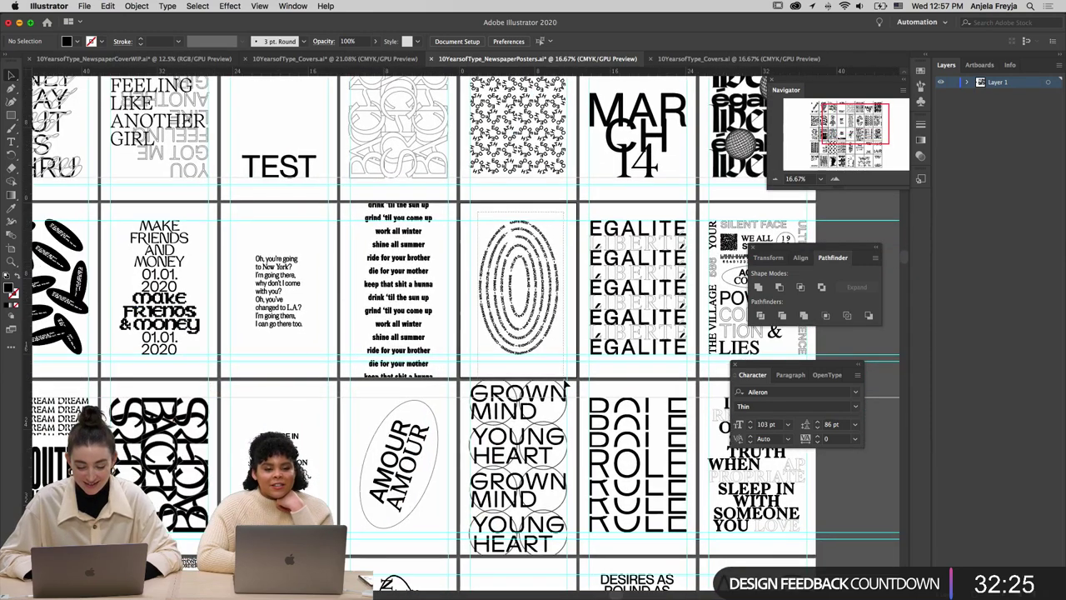
left_click(480, 221)
Paste the oval spiral poster into the zoomed-in InDesign spread, dismiss the warning, and position it on page 36
left_click(568, 586)
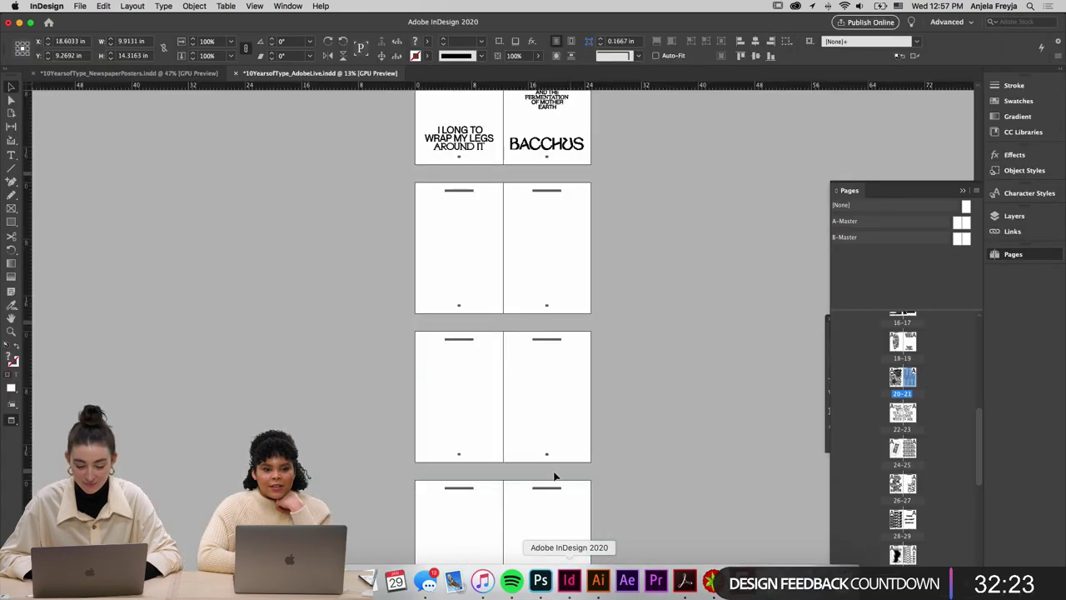
key("super+equal")
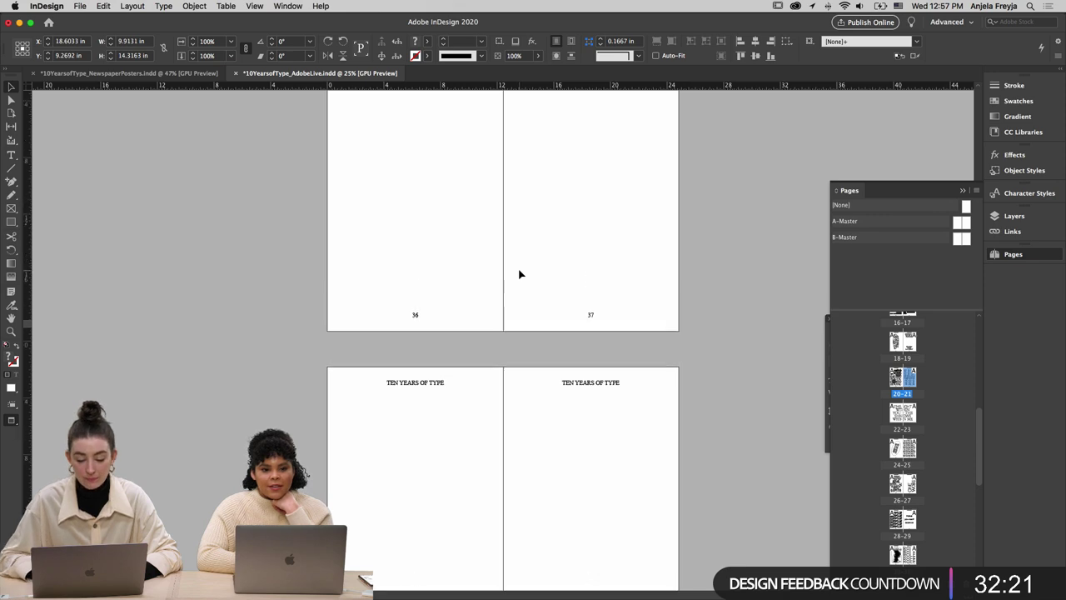
scroll(519, 271, "up", 3)
key("super+v")
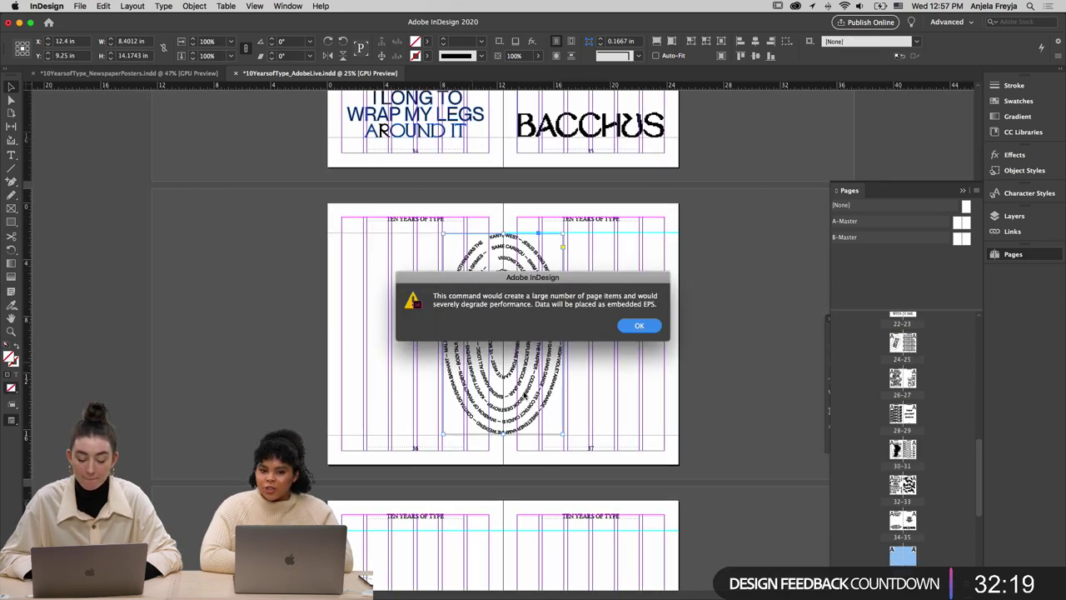
left_click(637, 326)
left_click_drag(523, 335, 439, 336)
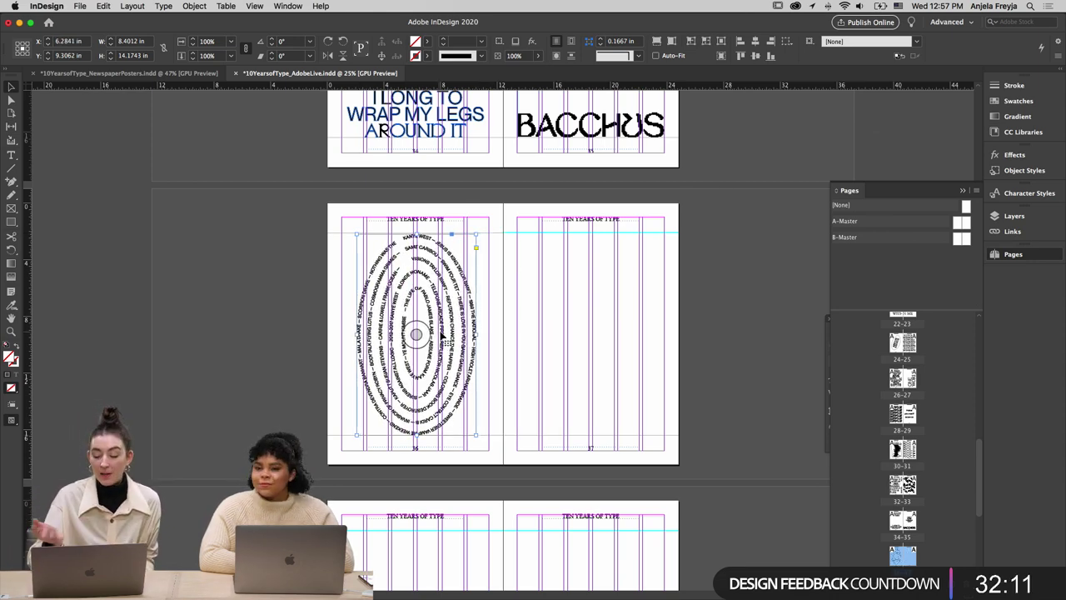
left_click_drag(439, 335, 439, 336)
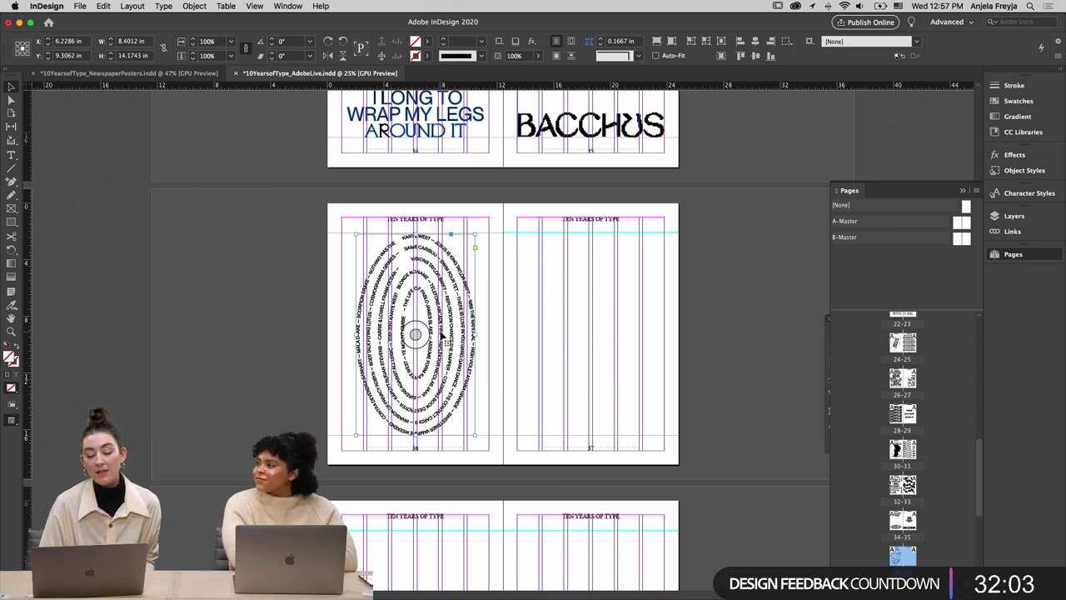
scroll(507, 287, "up", 5)
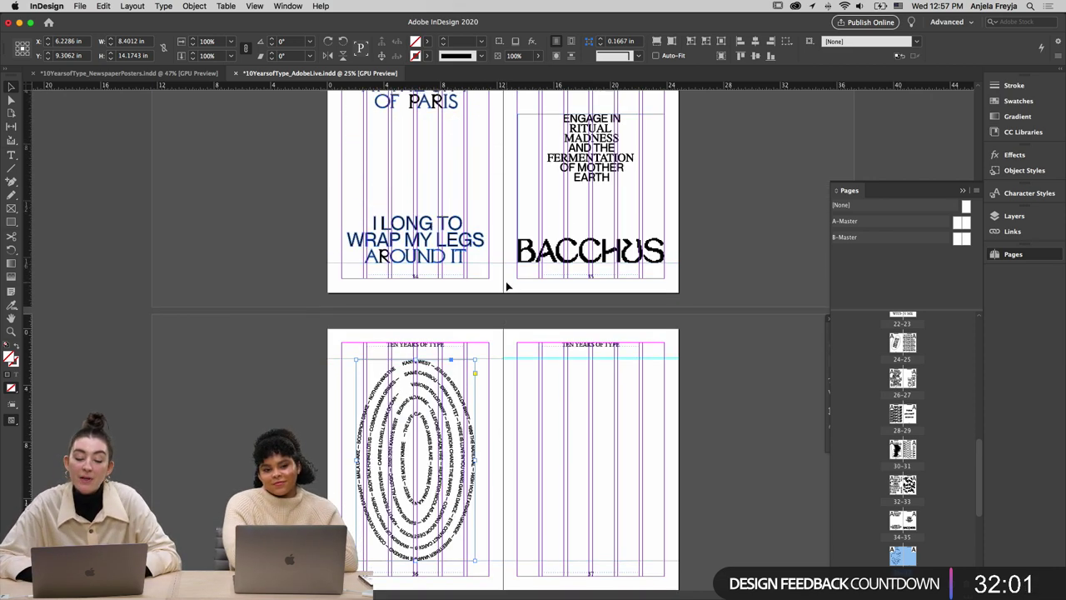
scroll(504, 280, "up", 4)
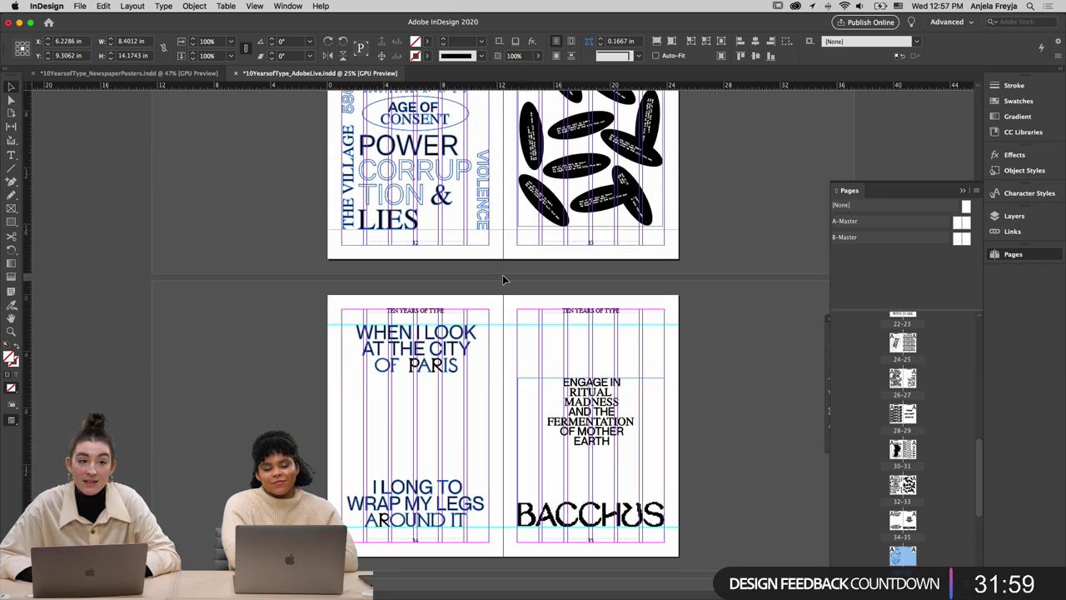
scroll(503, 279, "up", 12)
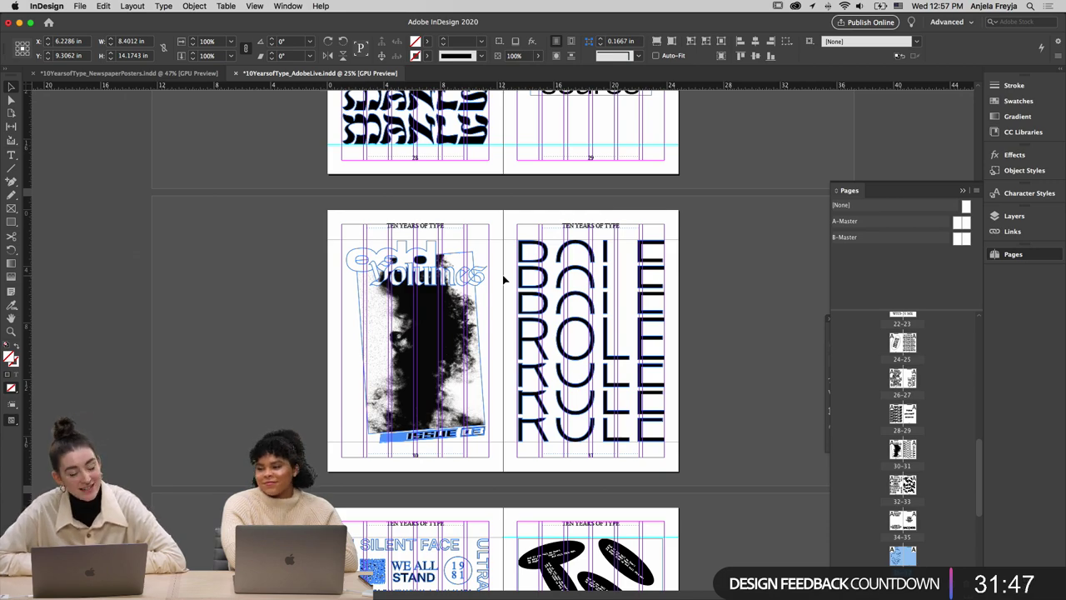
scroll(503, 280, "up", 10)
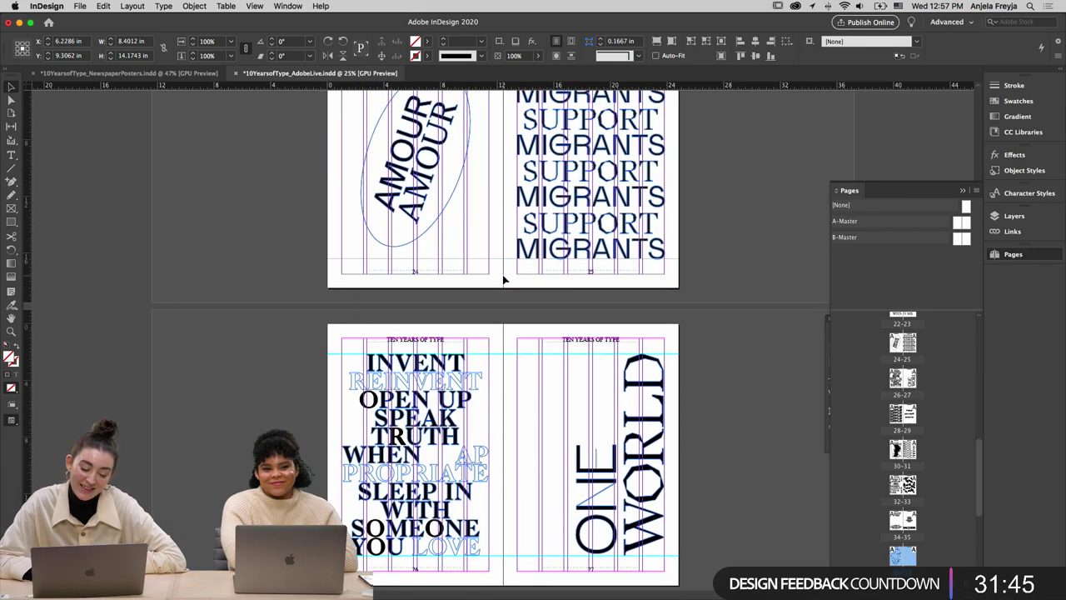
scroll(503, 280, "up", 20)
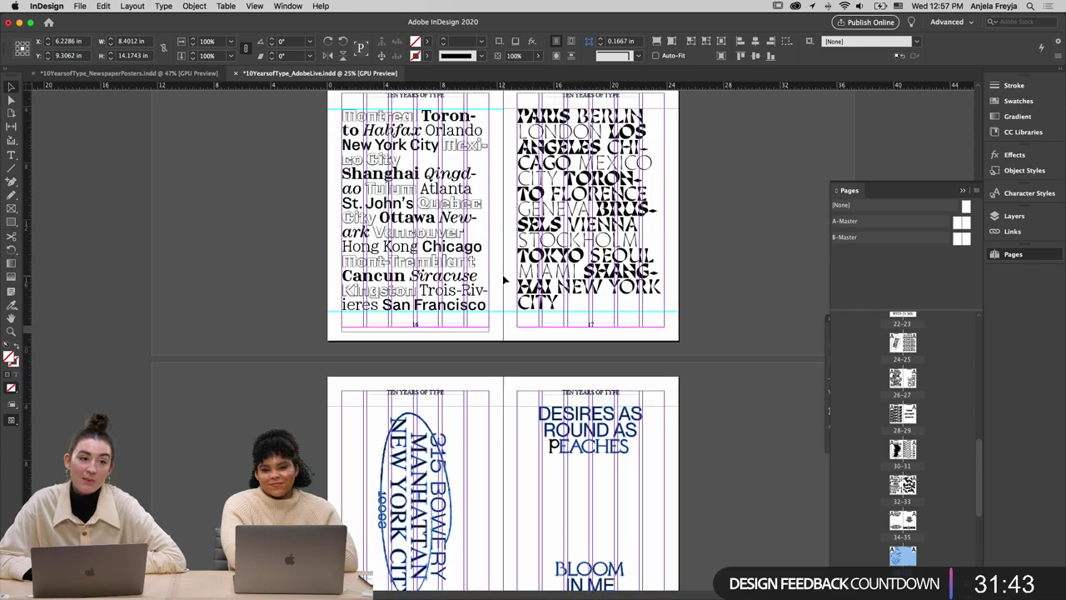
scroll(504, 280, "up", 2)
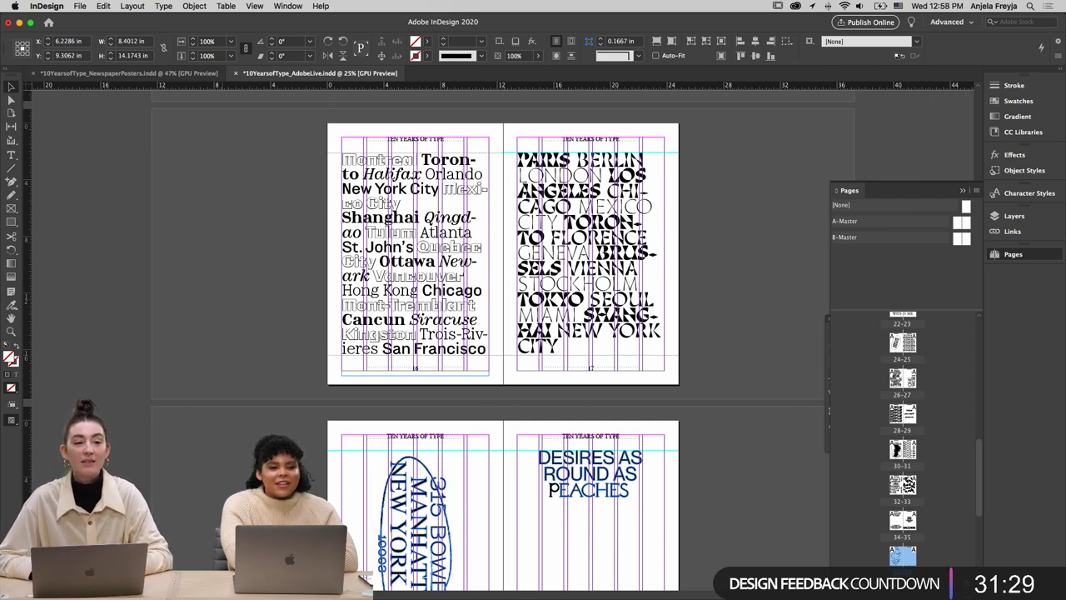
scroll(129, 399, "down", 10)
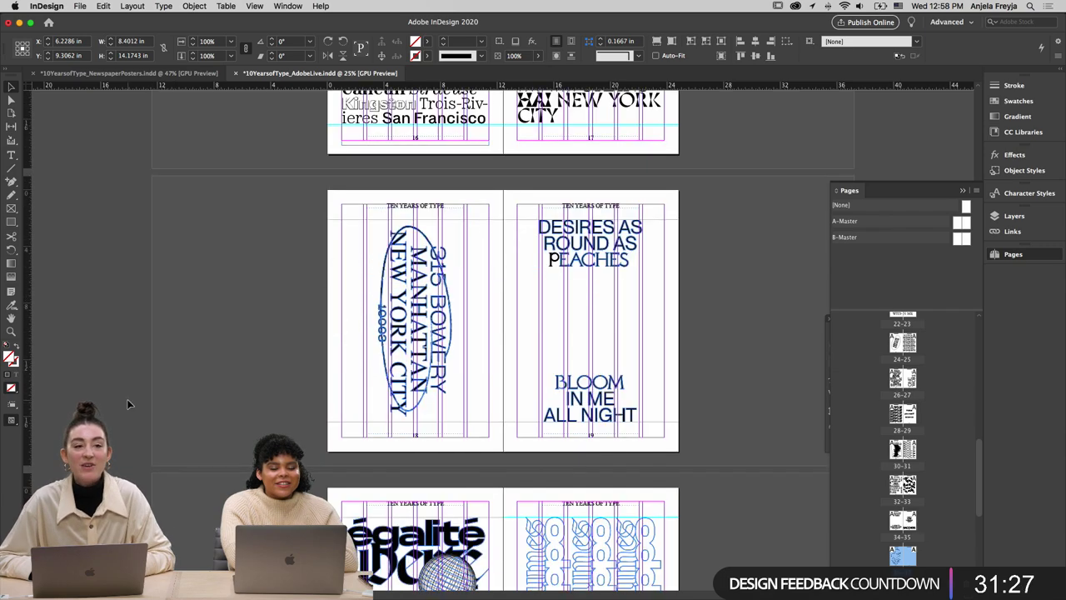
scroll(127, 404, "down", 15)
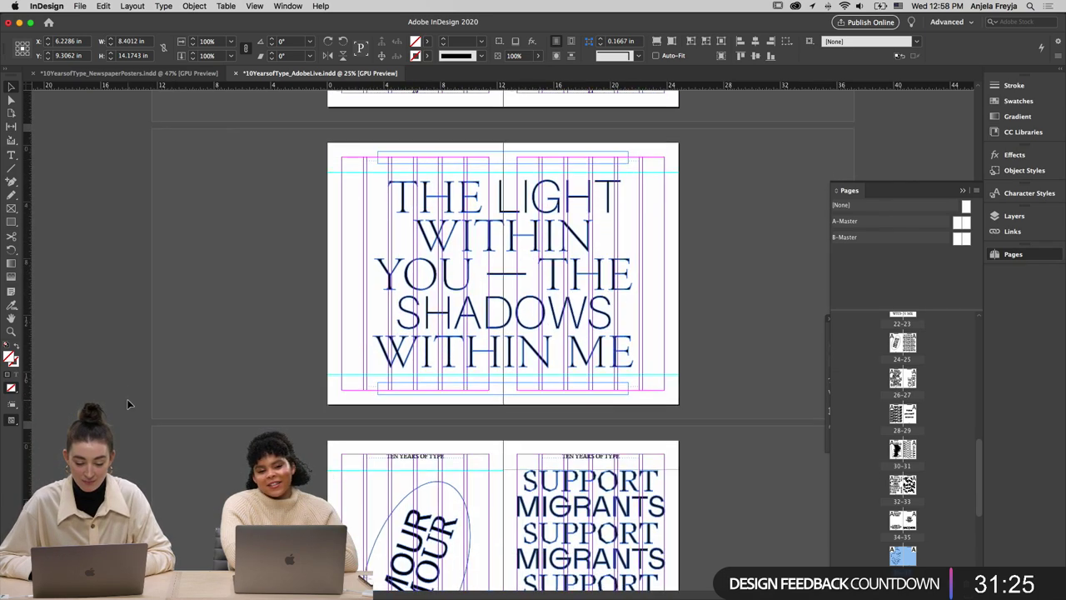
scroll(128, 404, "down", 15)
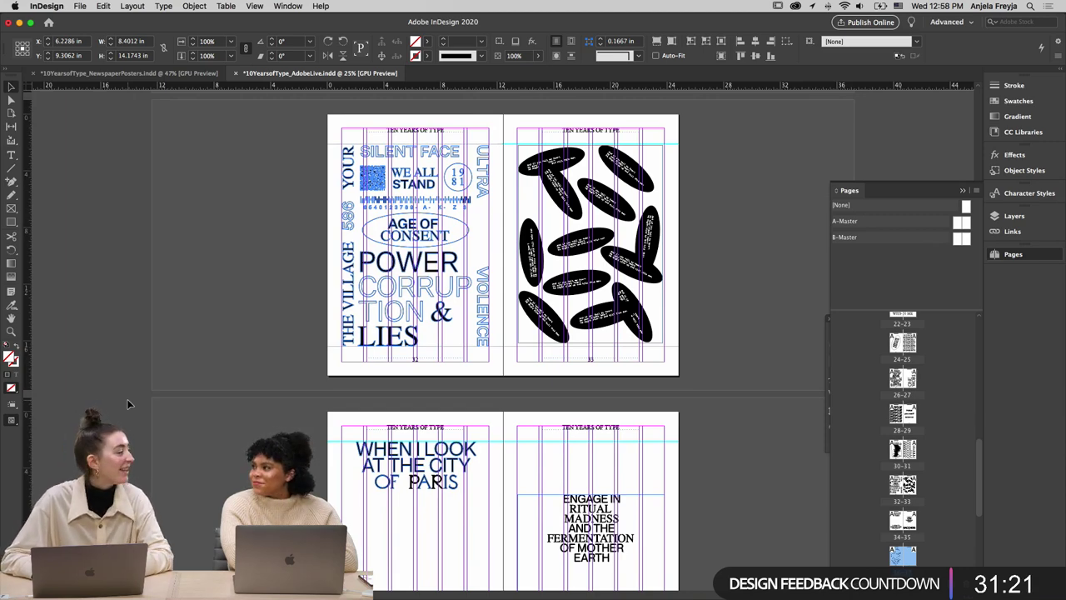
scroll(127, 404, "down", 10)
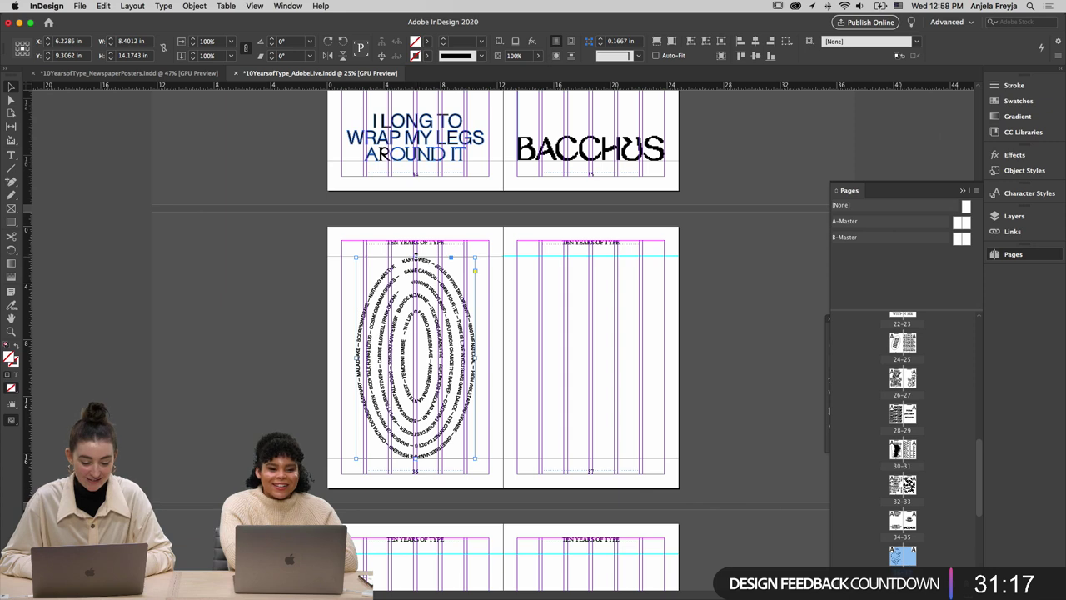
Drag the oval poster frame's top edge down to shrink it, deselect, and switch to Illustrator
left_click_drag(416, 255, 421, 287)
left_click(533, 328)
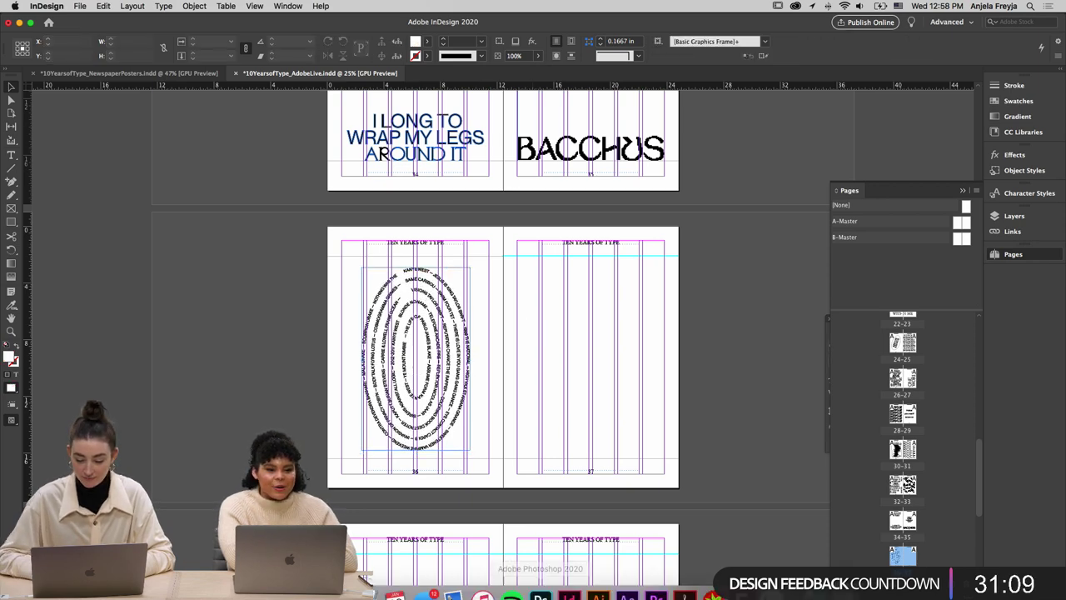
left_click(598, 581)
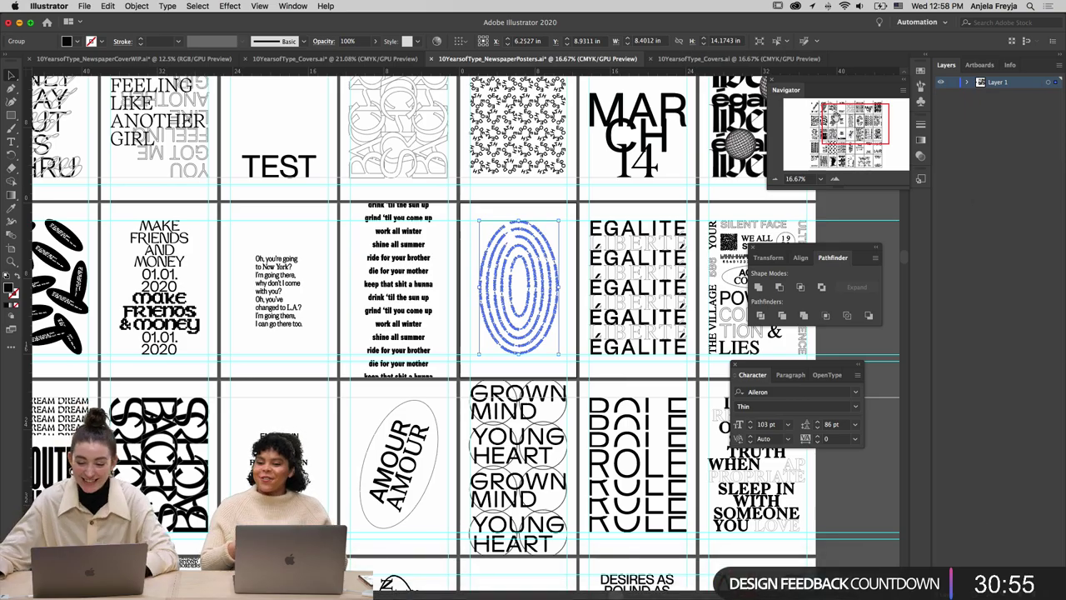
Pan across the NewspaperPosters artboards and select the WORST poster artwork
mouse_move(836, 117)
left_mouse_down()
mouse_move(845, 123)
mouse_move(815, 140)
mouse_move(852, 150)
mouse_move(820, 123)
left_mouse_up()
scroll(749, 147, "down", 3)
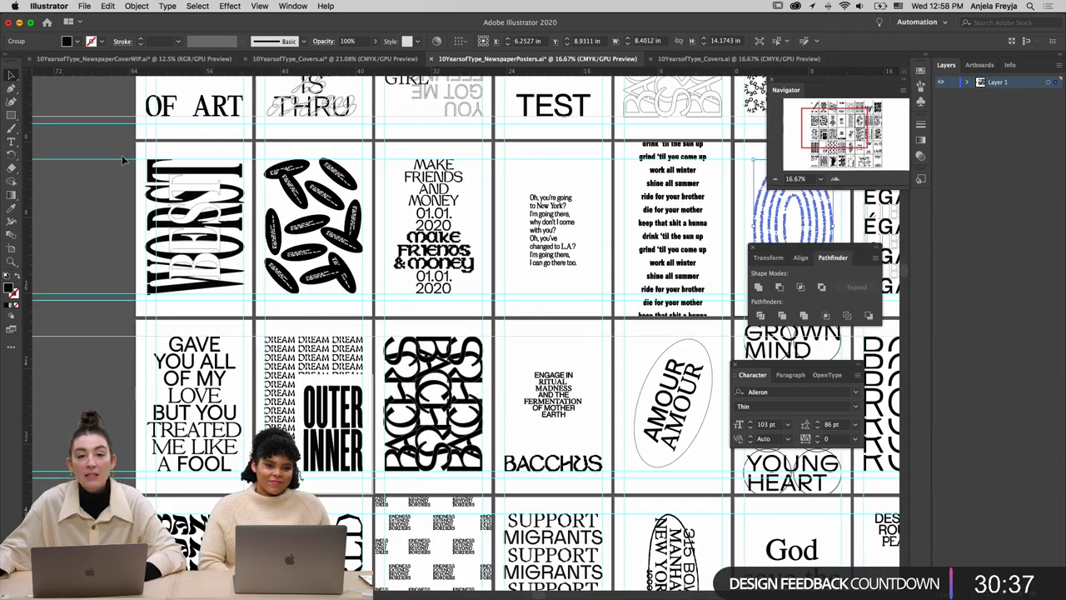
left_click(229, 275)
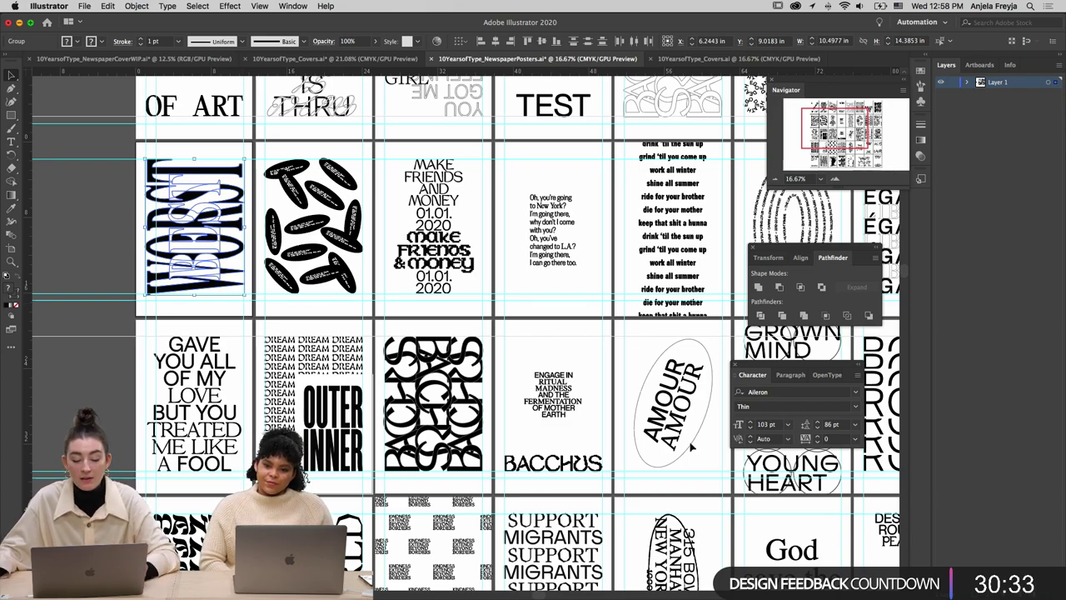
scroll(537, 594, "right", 6)
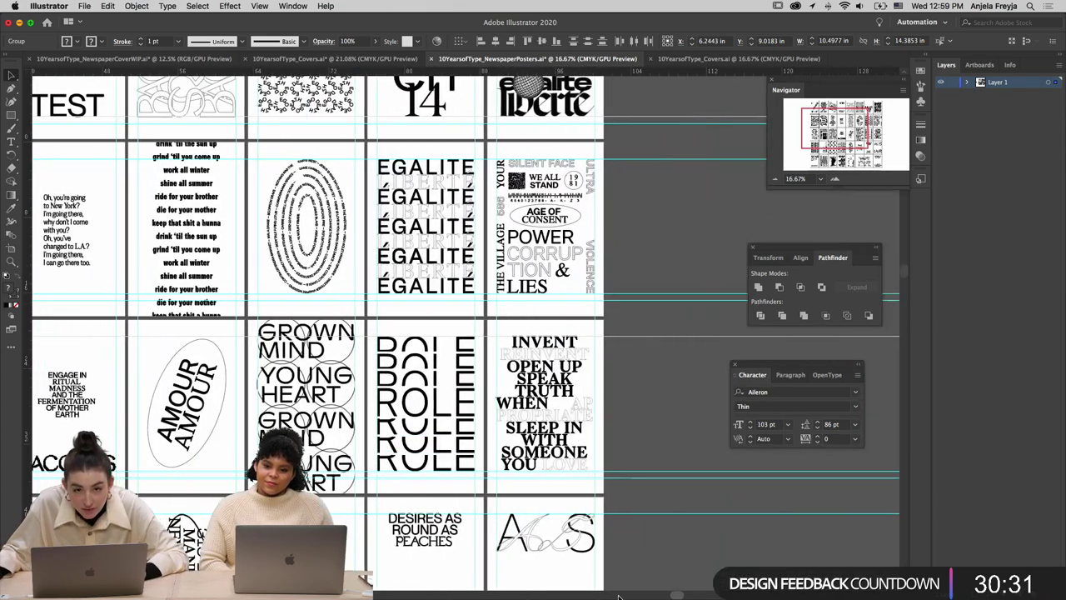
scroll(500, 593, "left", 8)
scroll(500, 593, "right", 1)
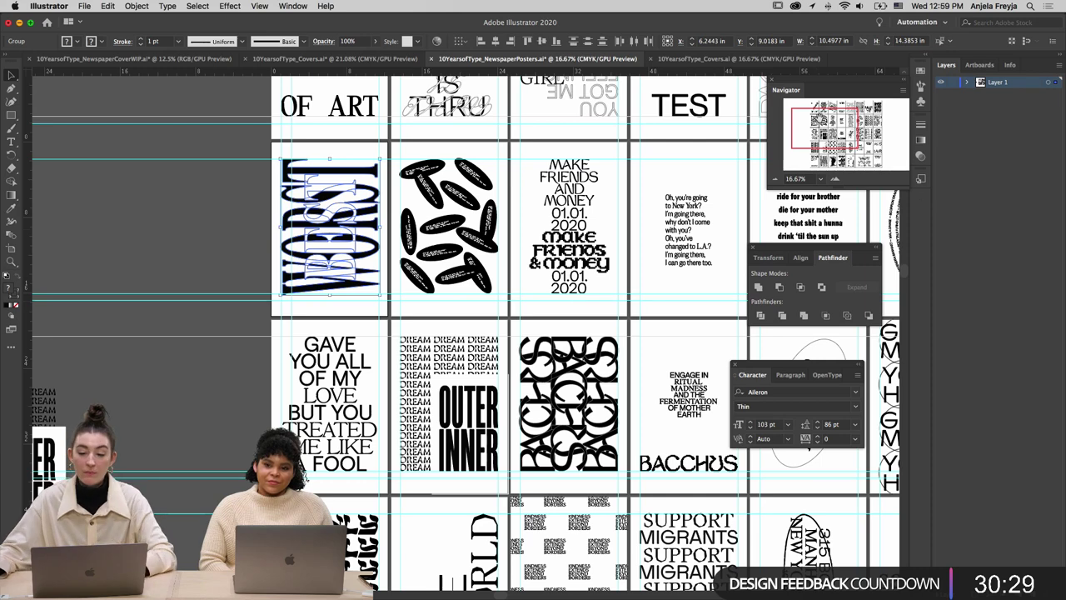
Paste the WORST poster into InDesign and position it on page 37
left_click(569, 583)
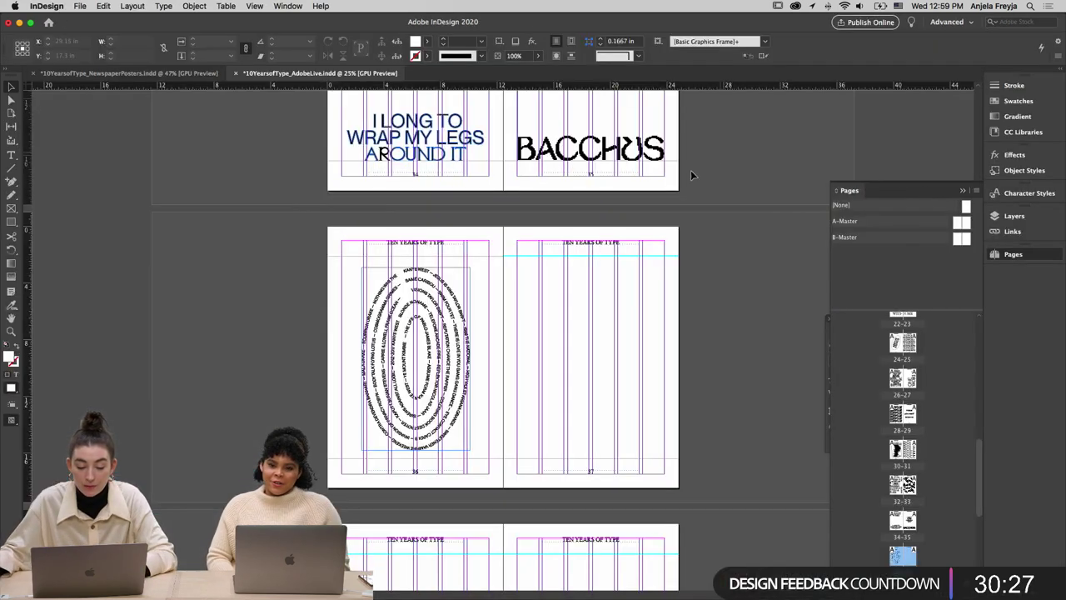
key("cmd+v")
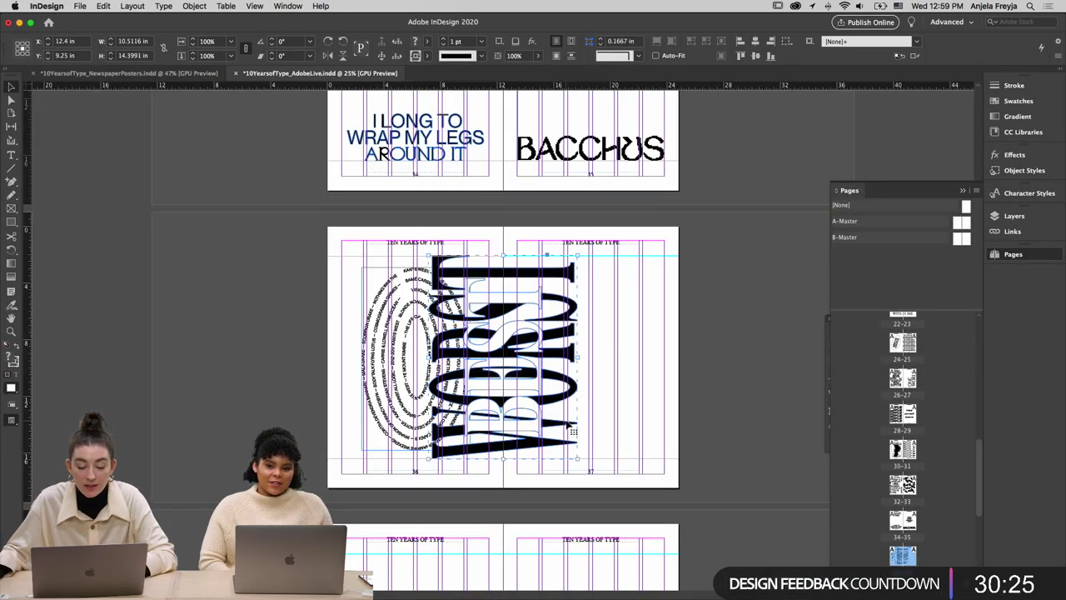
left_click_drag(571, 429, 659, 430)
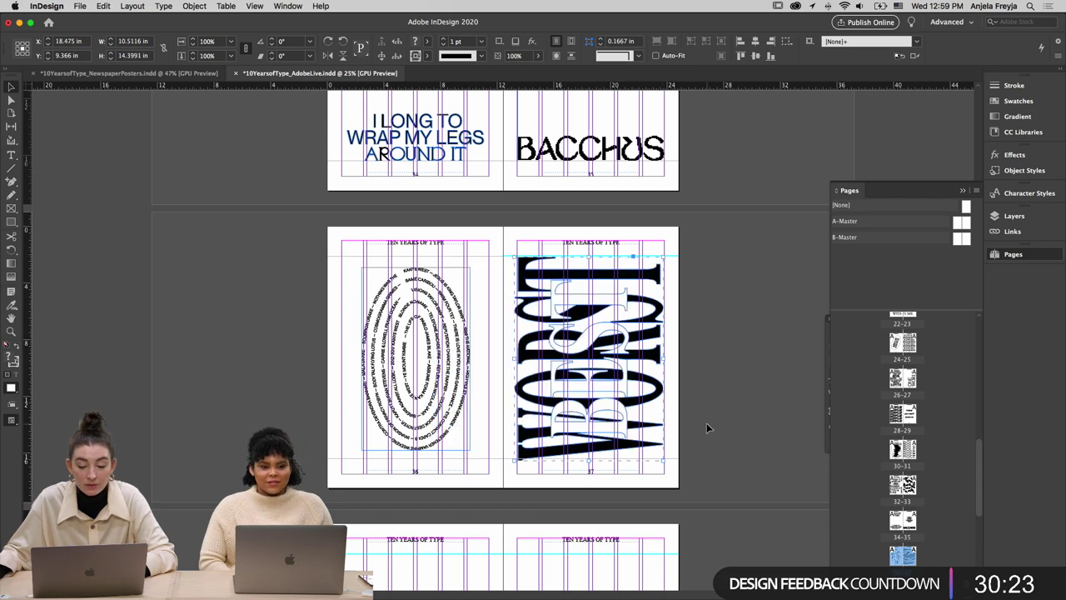
left_click_drag(514, 356, 515, 356)
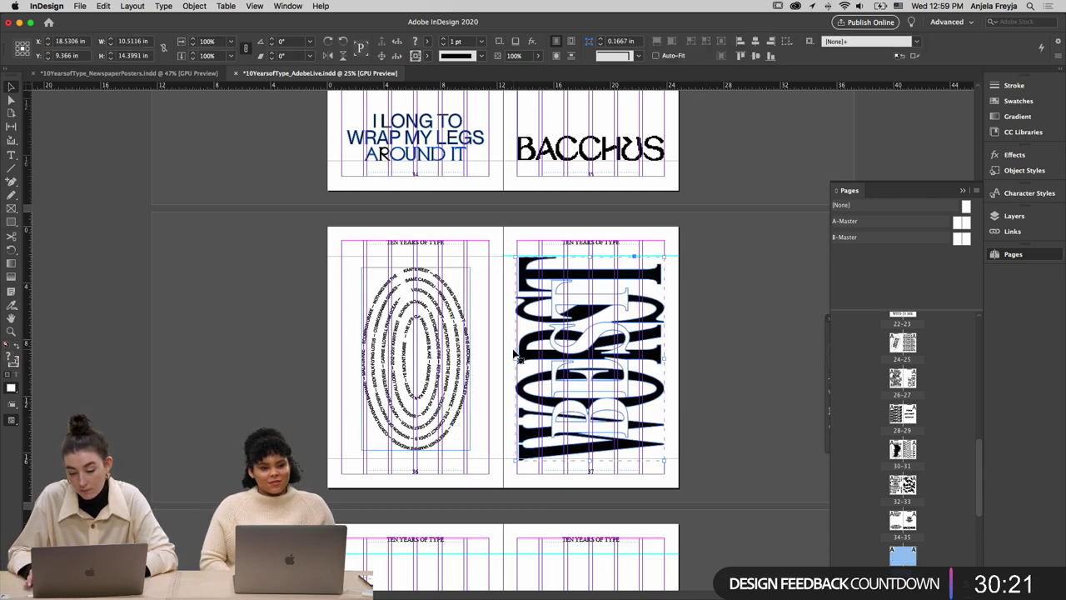
Find the 'Oh, you're going to New York?' text on page 4 of the newspaper posters document, then return to the book
left_click(109, 73)
double_click(845, 395)
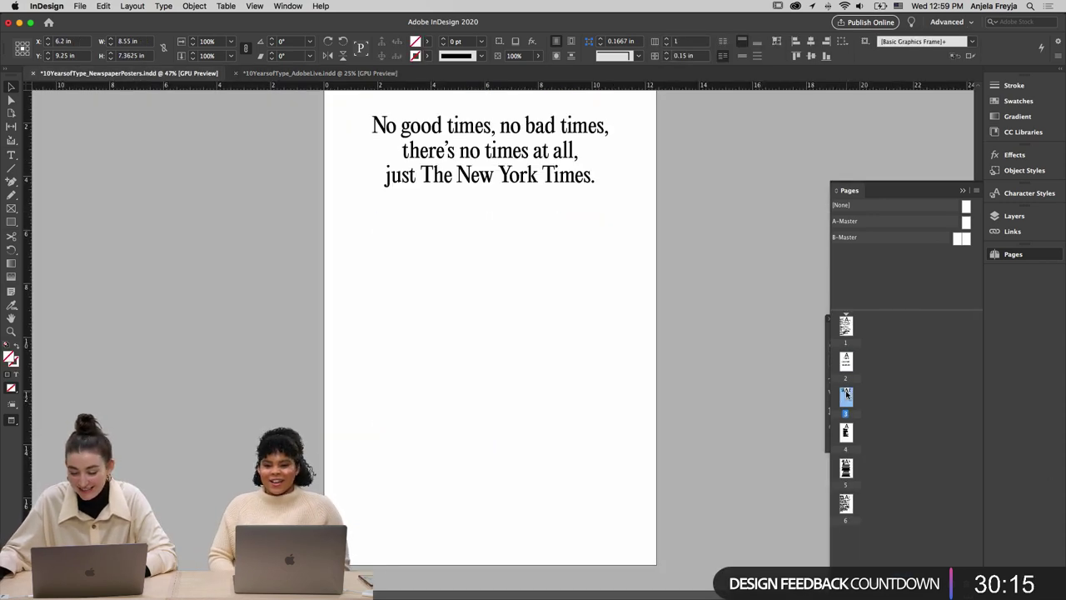
double_click(846, 431)
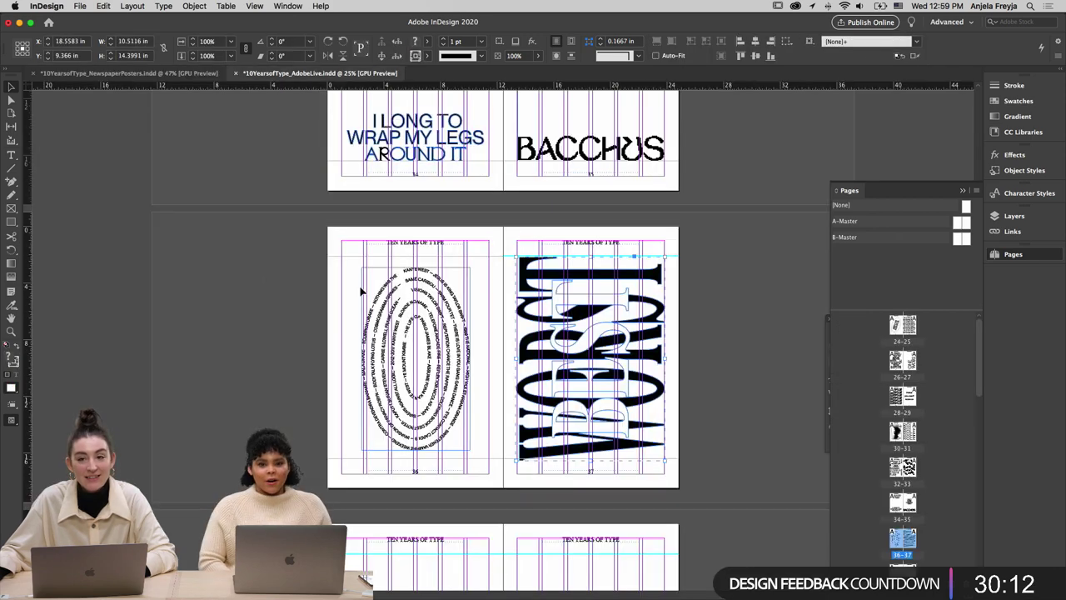
left_click(324, 75)
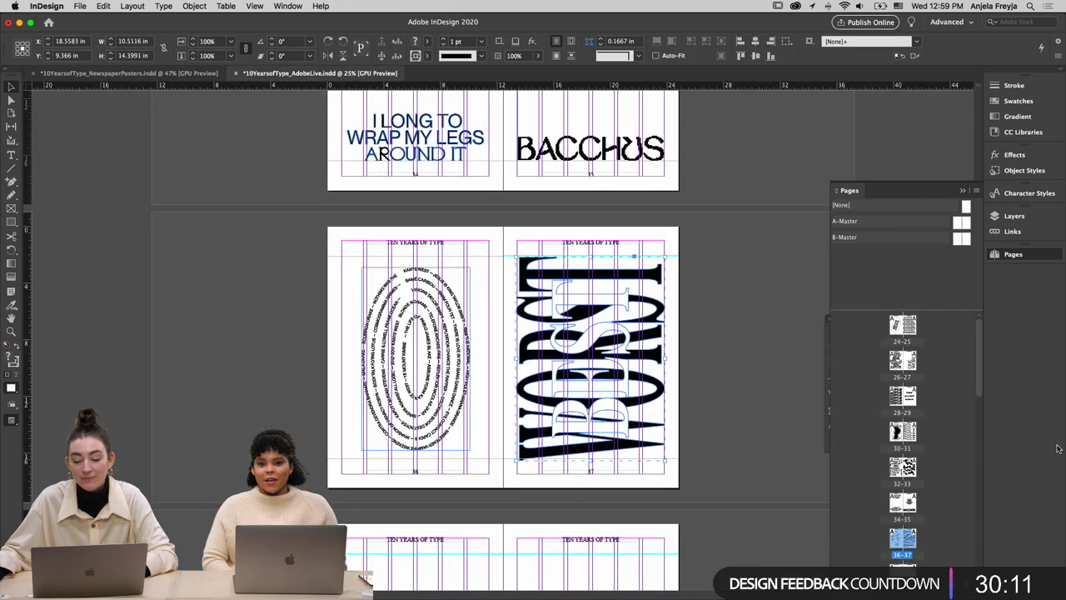
left_click_drag(980, 354, 993, 545)
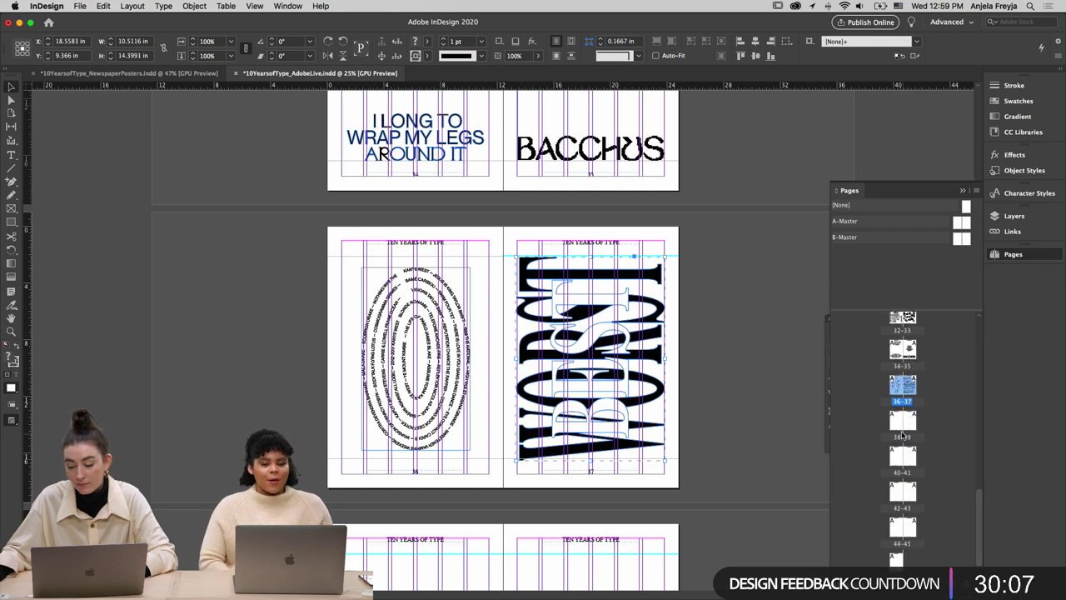
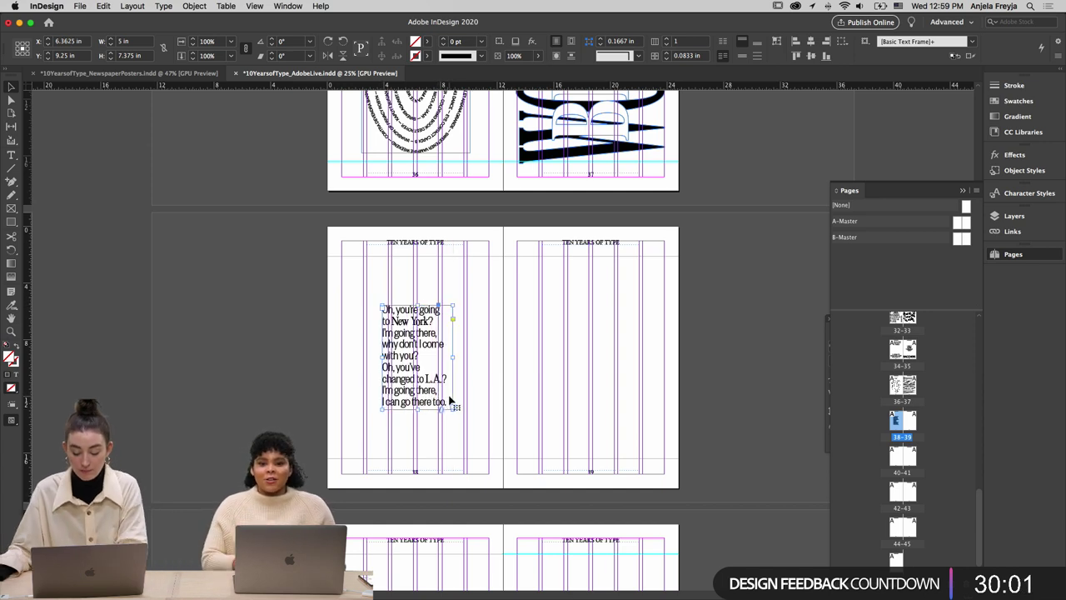
Nudge the New York quote frame slightly left on page 38 and check it in preview
key("Left")
key("Left")
key("Left")
key("Left")
key("Left")
key("Left")
key("Left")
key("Left")
key("Left")
key("Left")
key("Left")
key("Left")
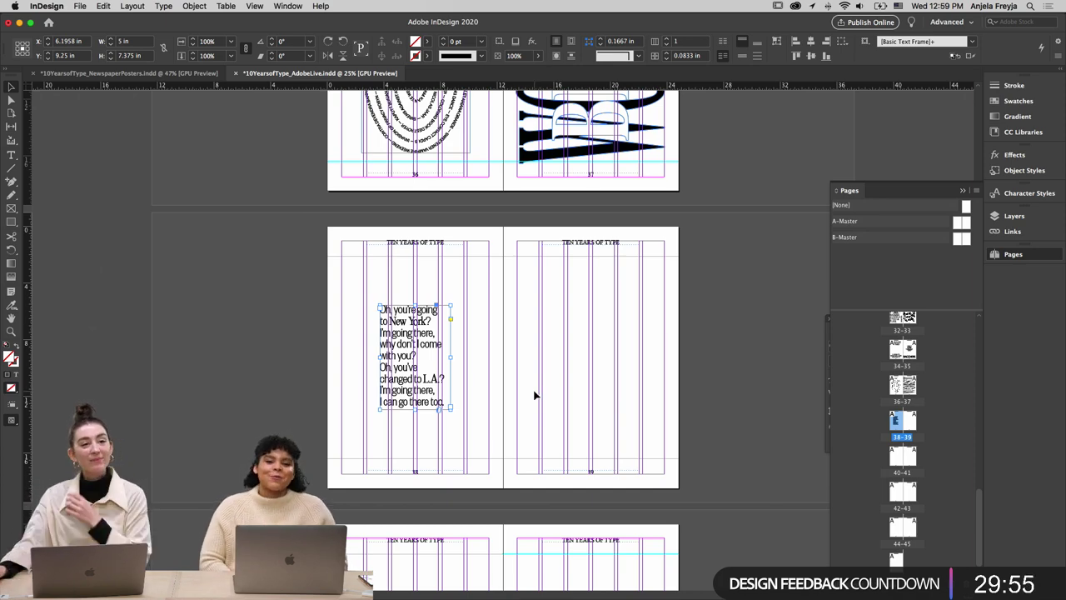
key("w")
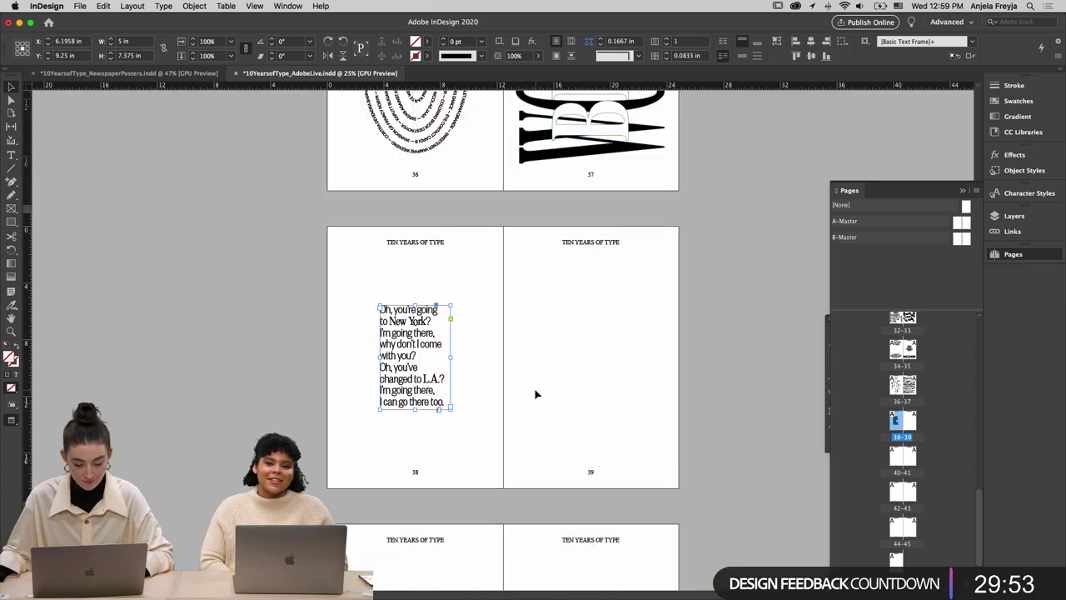
left_click(537, 394)
key("w")
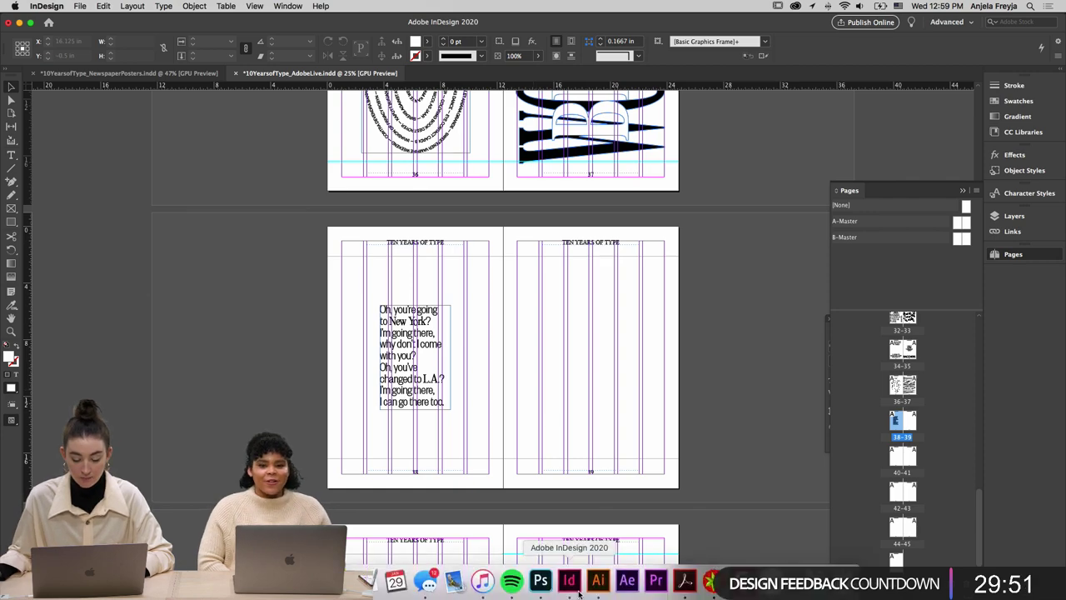
Review the posters in the newspaper posters document, ending on the New York Times quote poster
left_click(596, 585)
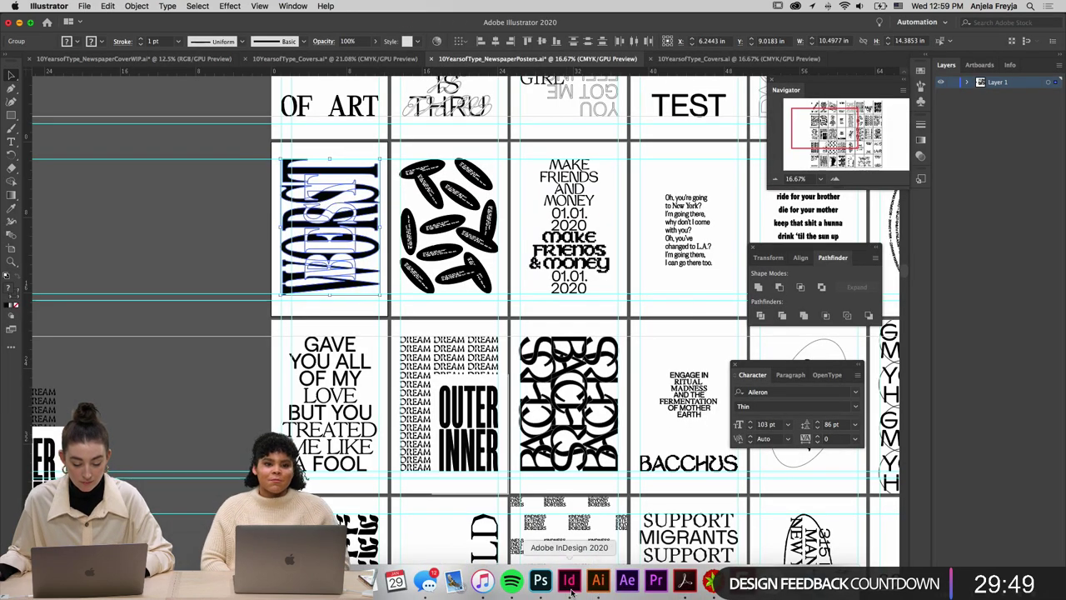
left_click(569, 584)
left_click(78, 73)
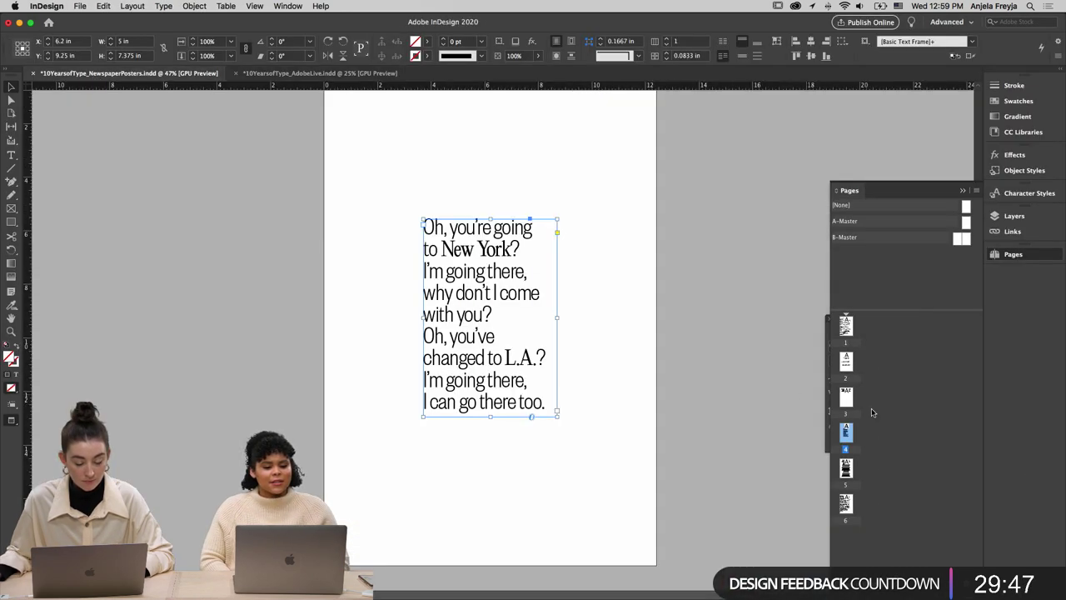
key("shift+Page_Down")
key("shift+Page_Down")
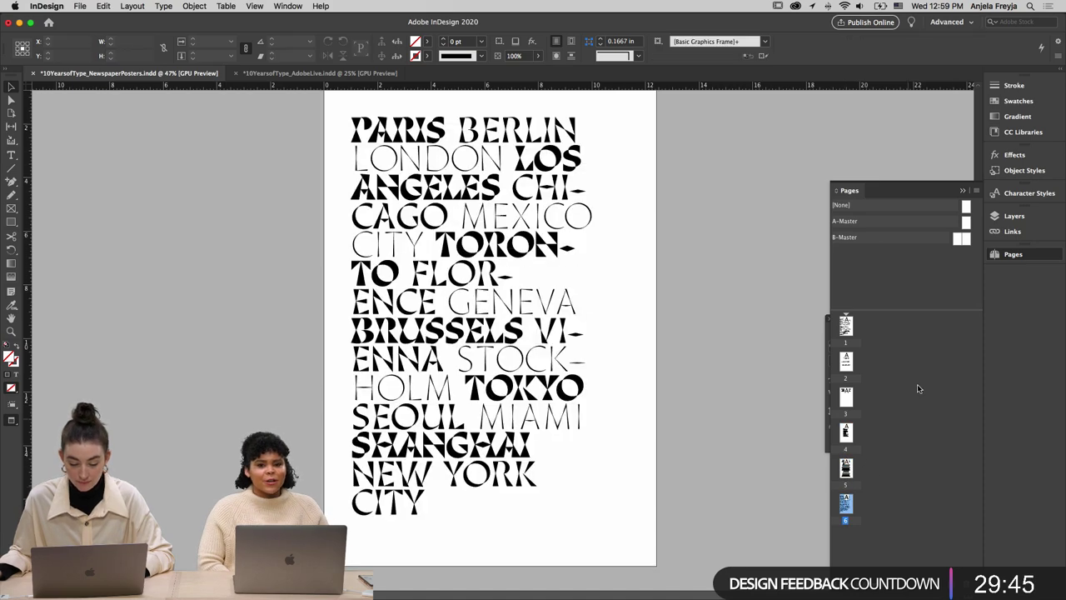
double_click(845, 358)
double_click(847, 325)
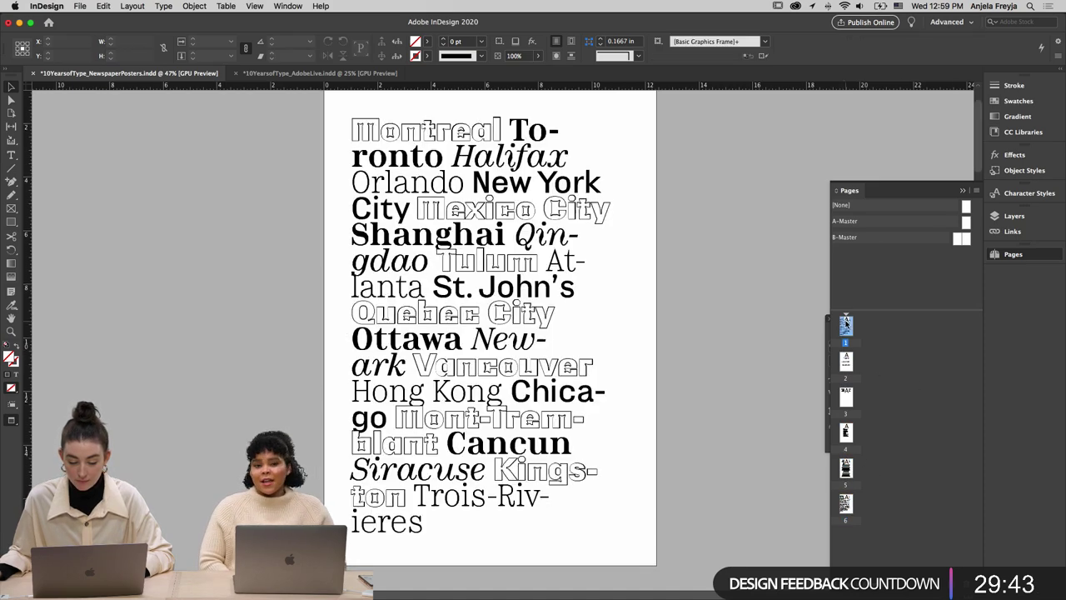
double_click(847, 396)
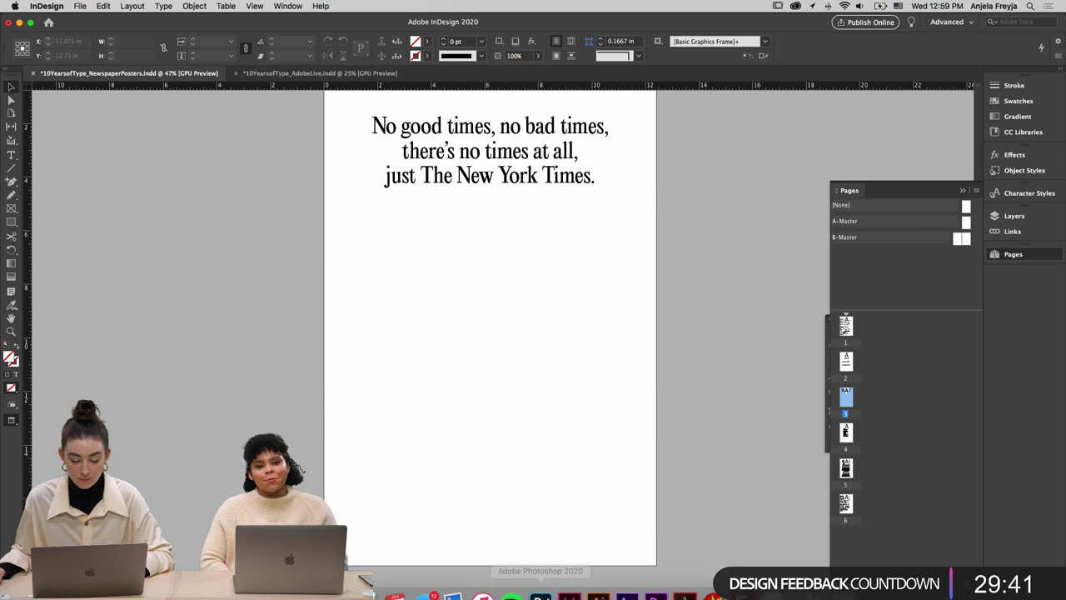
Copy the MAKE FRIENDS poster artwork from Illustrator and paste it into the book document
left_click(598, 582)
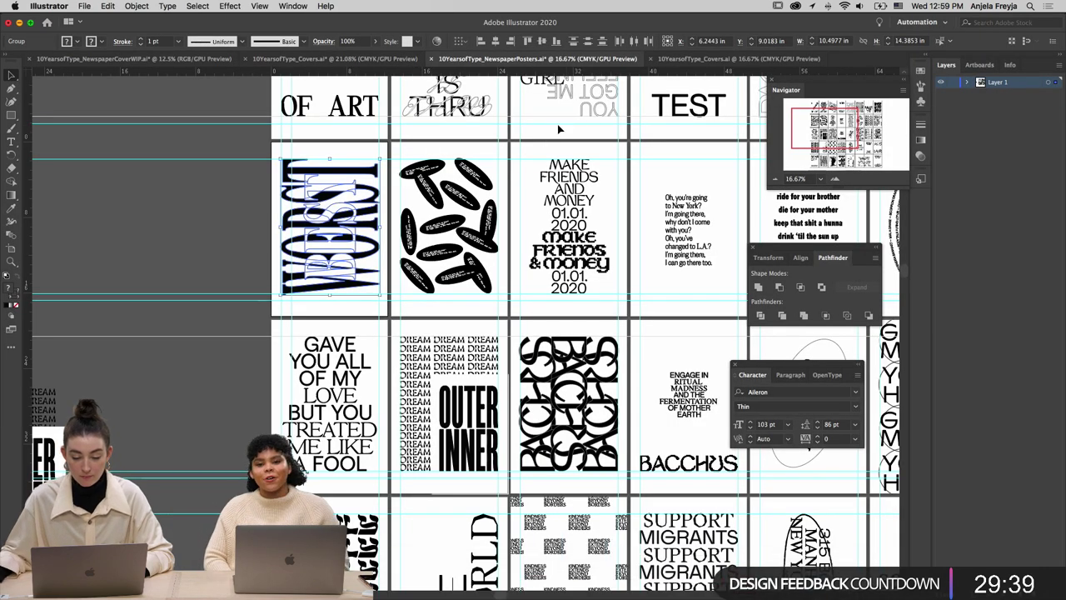
left_click(537, 158)
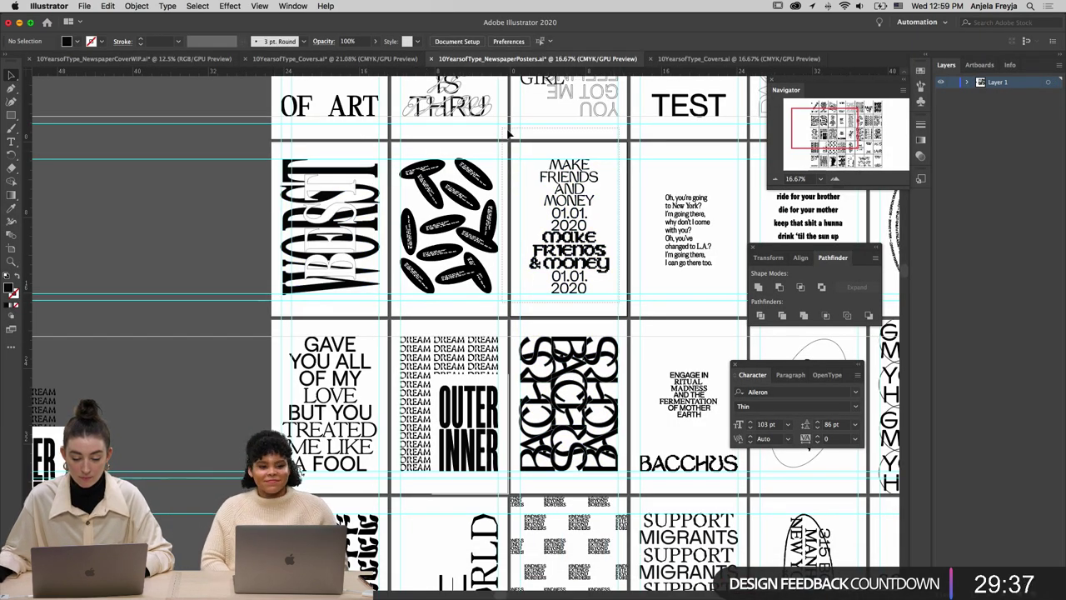
left_click(601, 283)
left_click(577, 585)
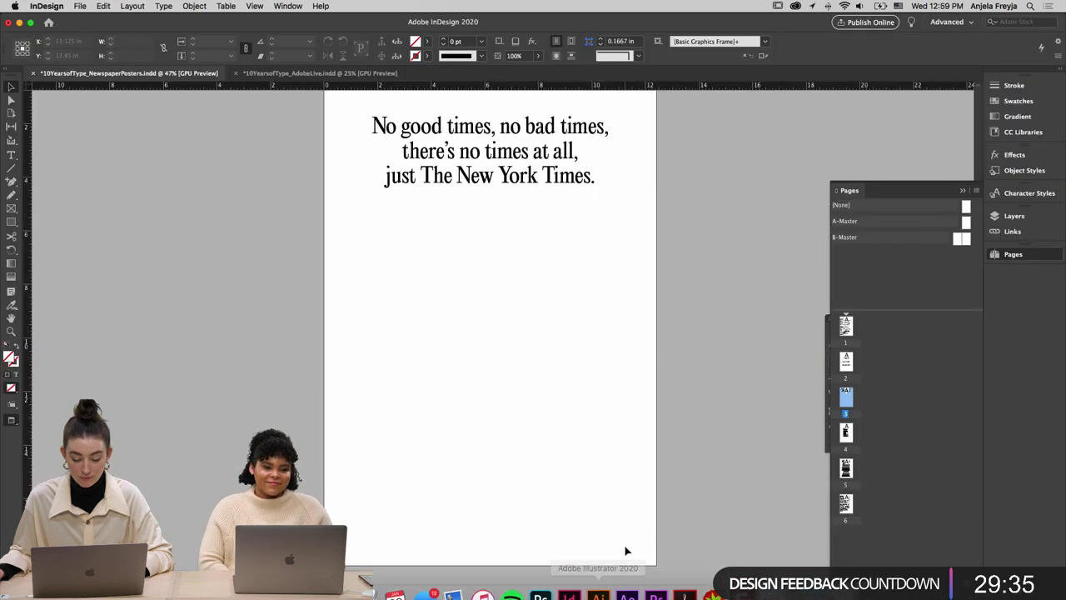
left_click(333, 73)
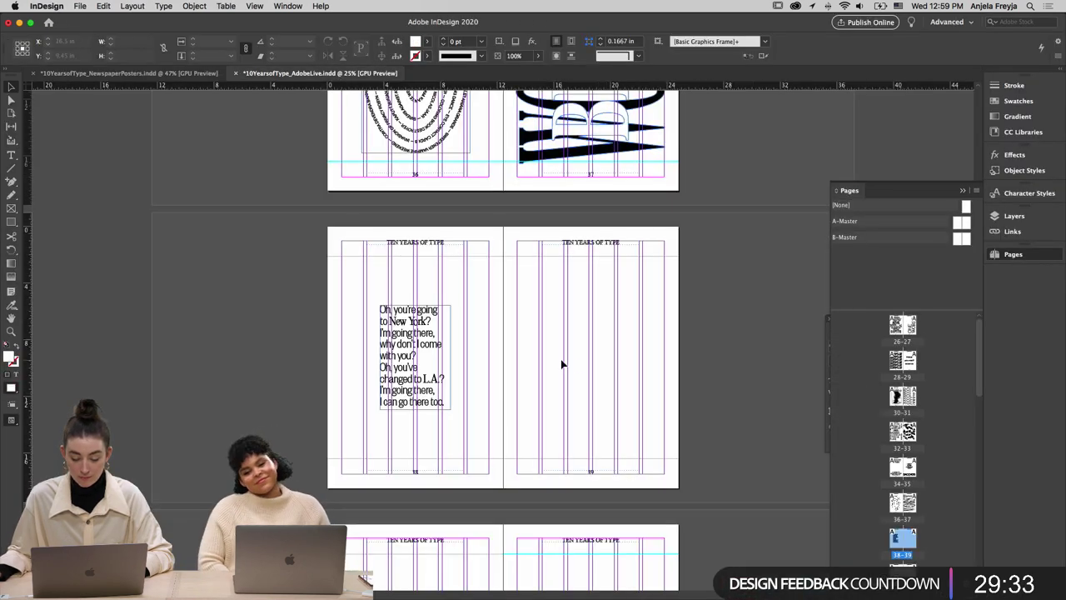
key("super+v")
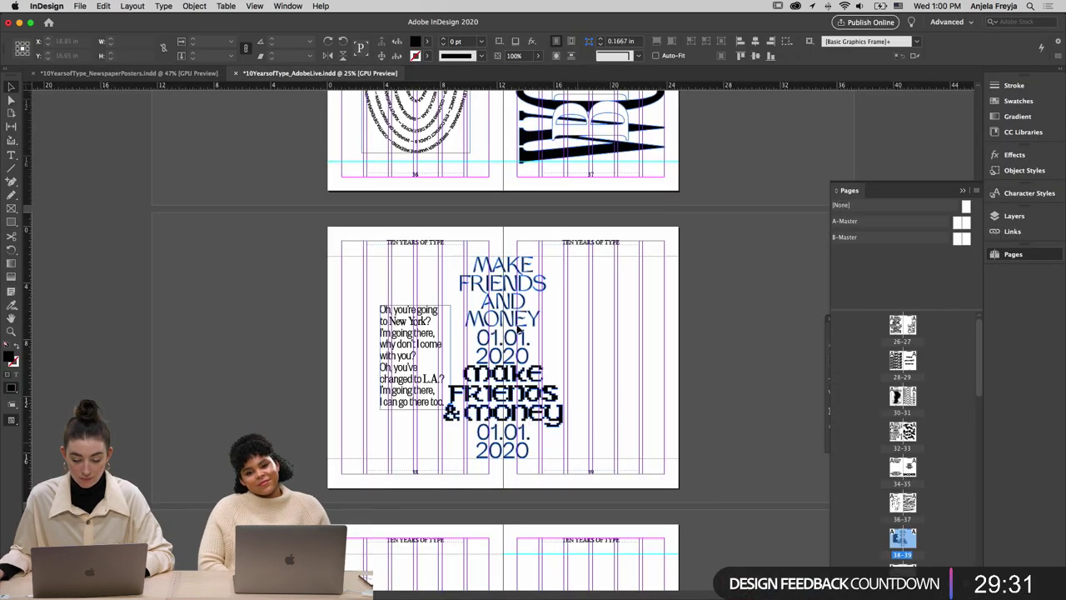
Move the MAKE FRIENDS AND MONEY poster onto page 39, nudge it right, and preview the spread
left_click_drag(537, 323, 622, 328)
key("Right")
key("Right")
key("Right")
key("Right")
key("Right")
key("Right")
key("Right")
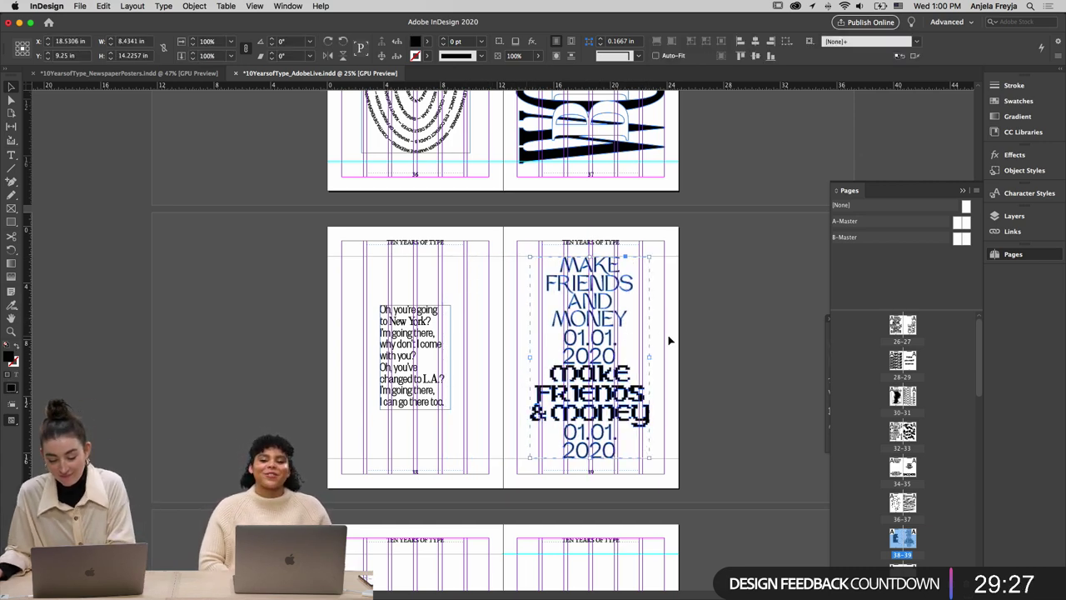
left_click(674, 339)
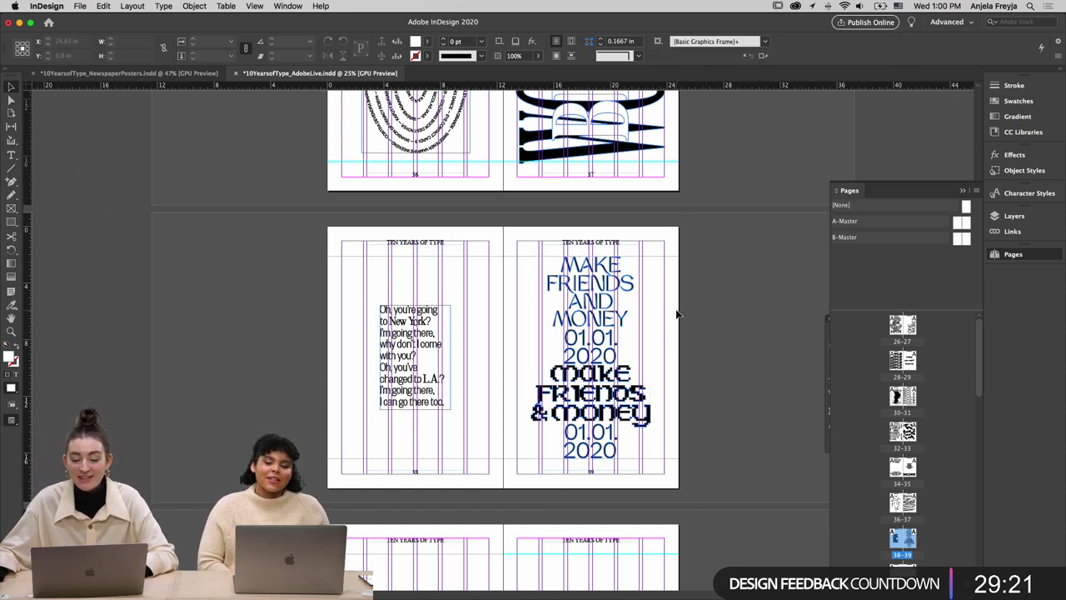
scroll(696, 317, "down", 1)
key("ctrl+Up")
left_click(959, 421)
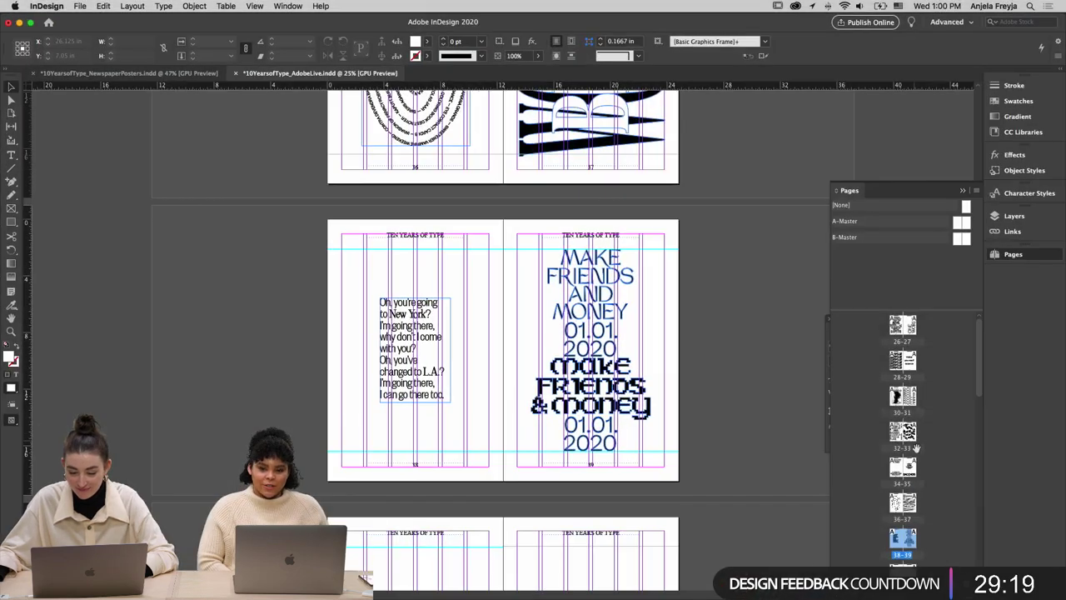
scroll(978, 354, "down", 5)
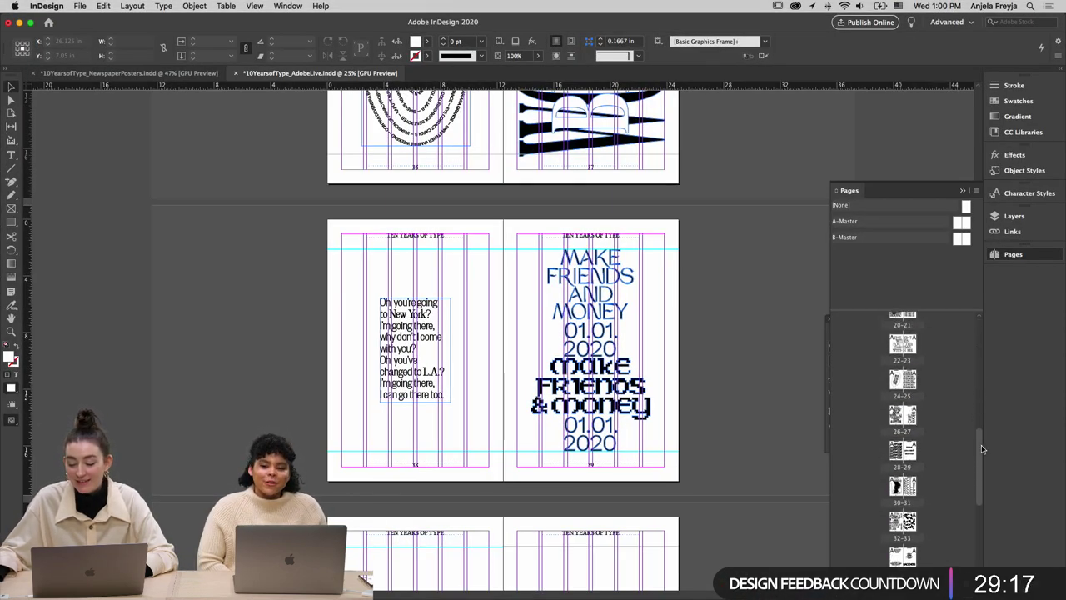
key("w")
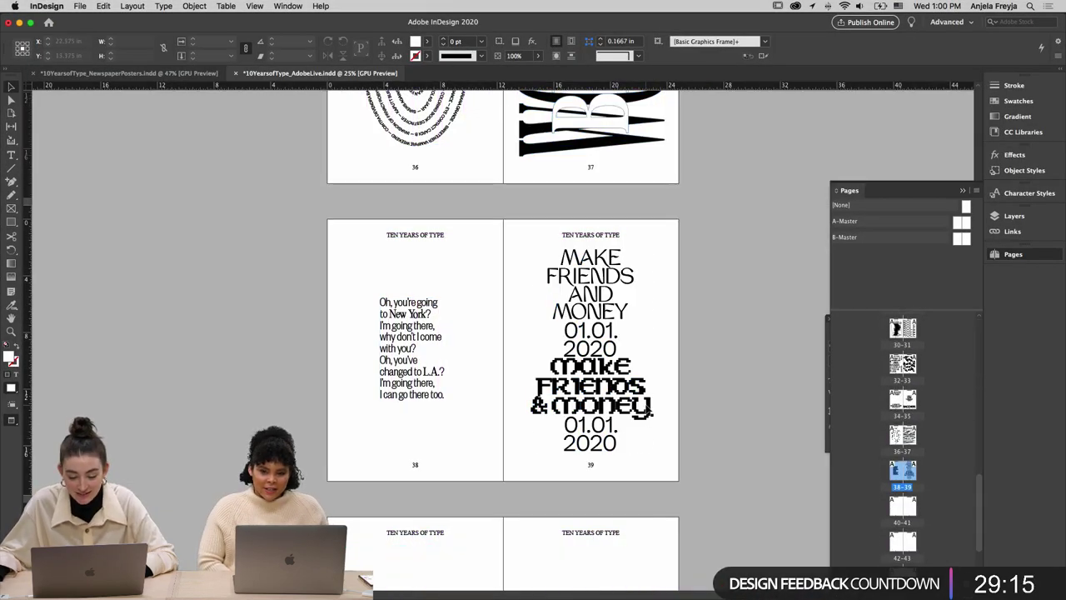
left_click(651, 410)
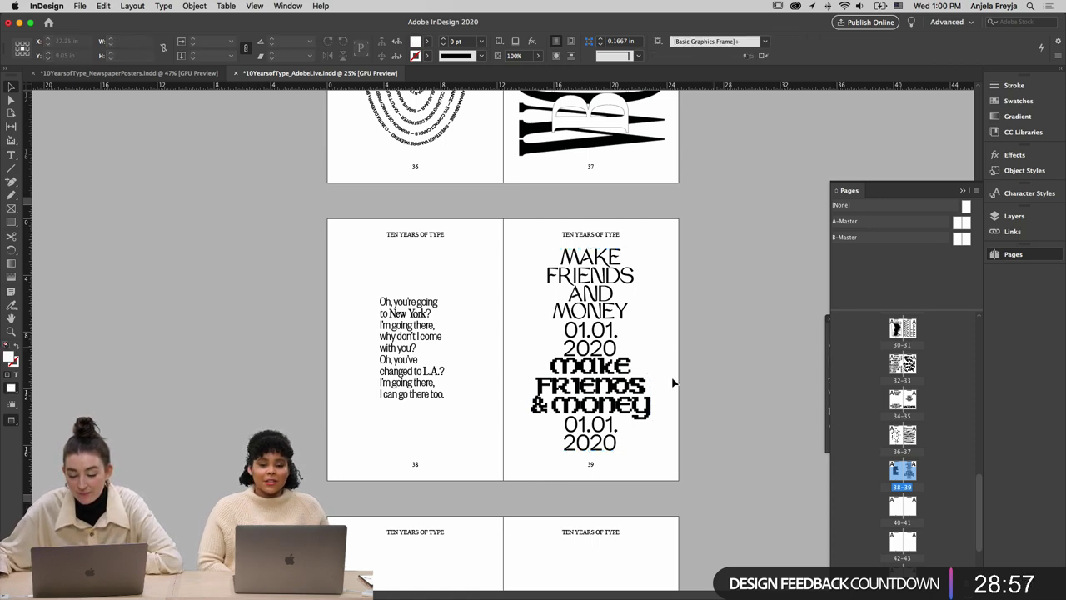
Deselect the MAKE FRIENDS text frame on spread 38–39 by clicking the pasteboard
left_click(709, 396)
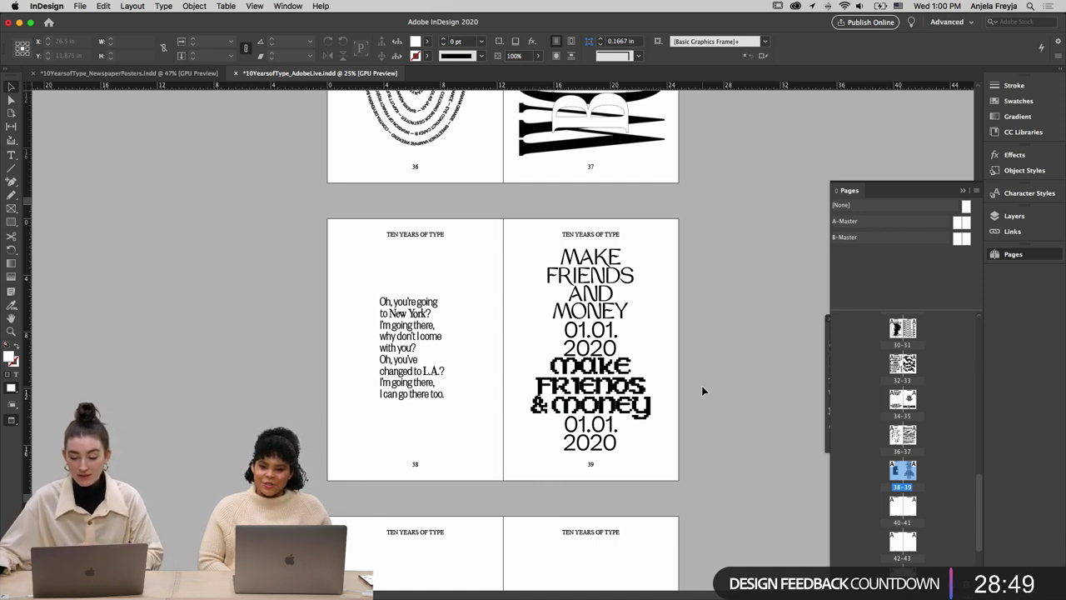
Go to spread 40–41 and select the SCAR CITY poster in Illustrator's poster grid
double_click(903, 506)
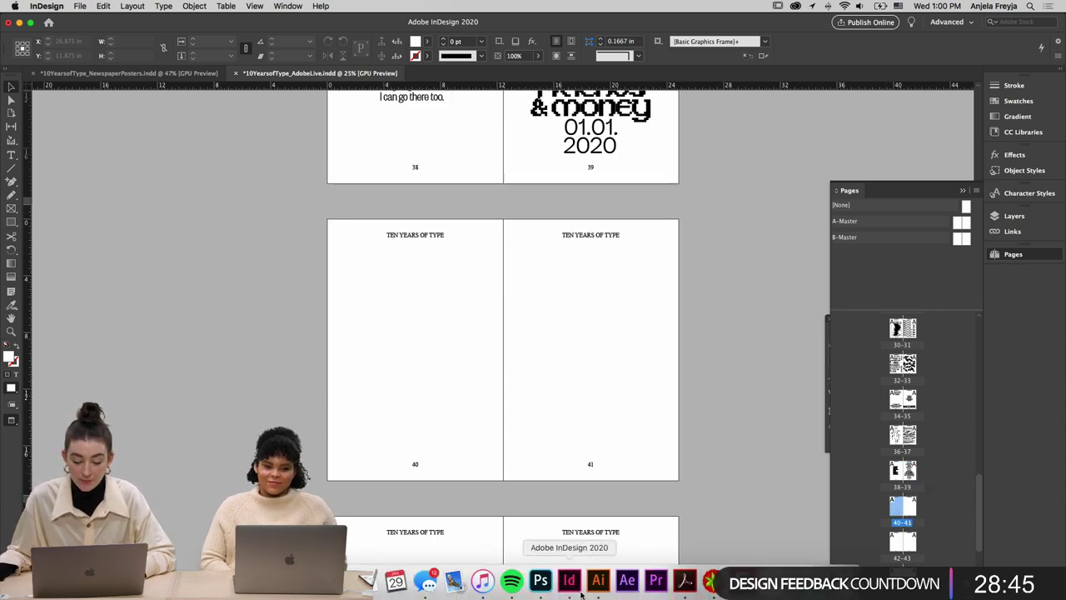
left_click(597, 593)
scroll(644, 368, "down", 5)
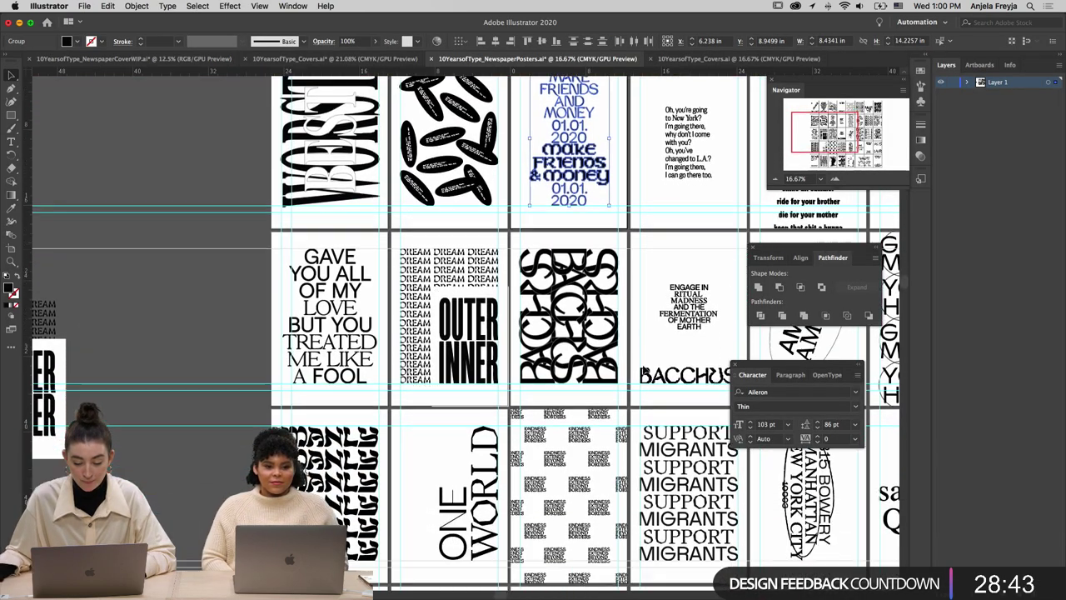
scroll(643, 368, "down", 2)
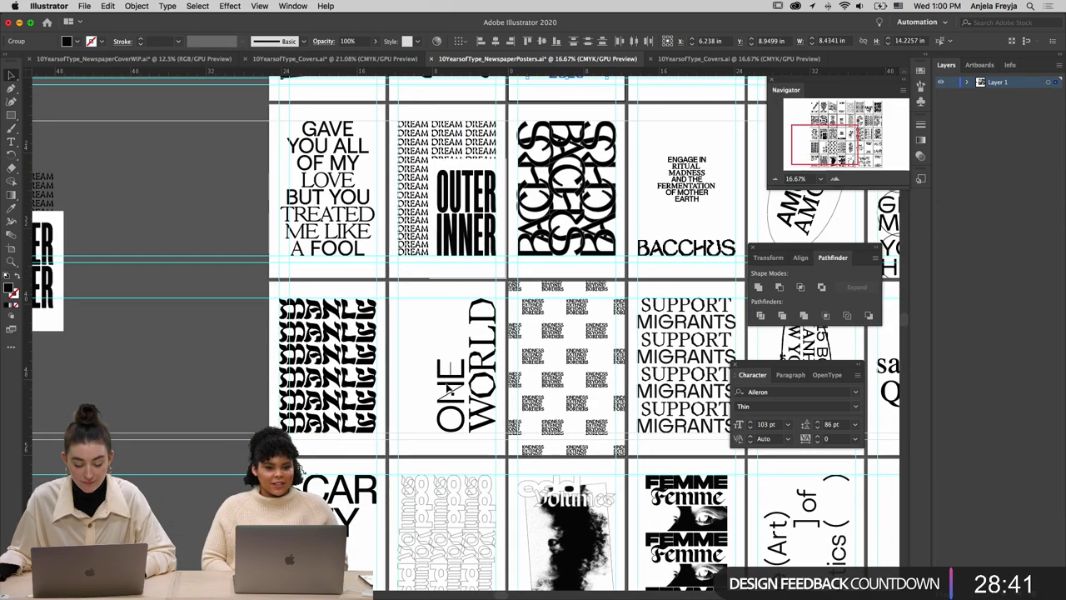
scroll(212, 354, "down", 3)
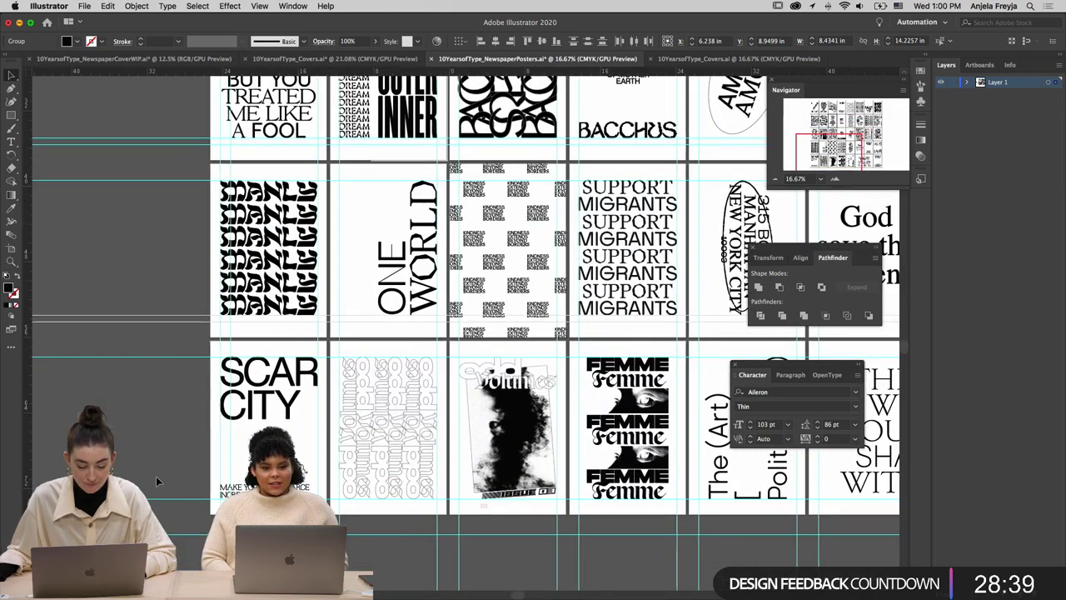
left_click(216, 358)
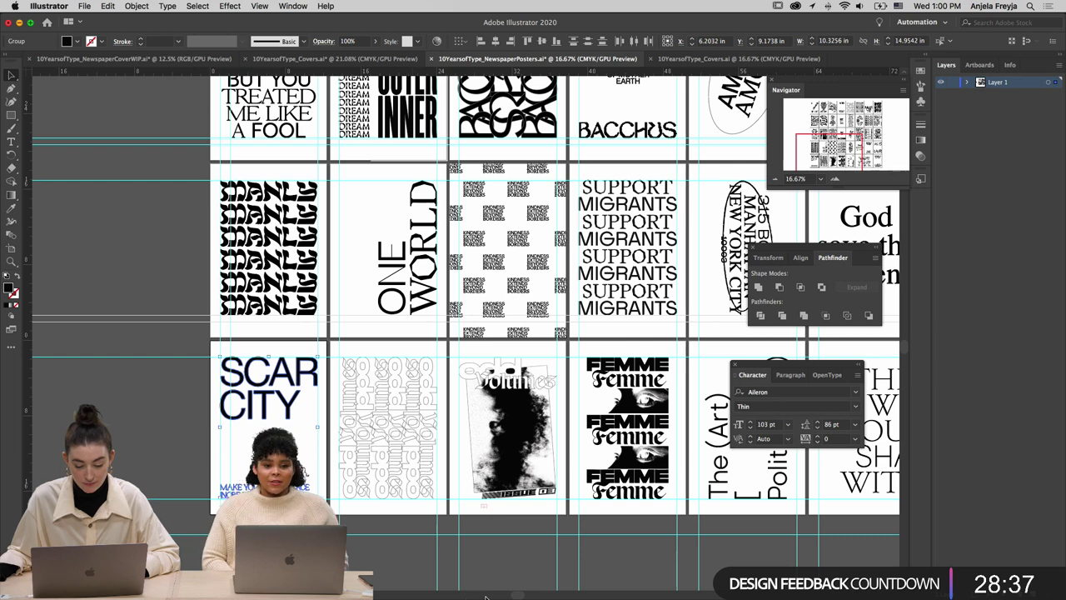
Paste the SCAR CITY poster into the book and position it on left page 40
left_click(542, 582)
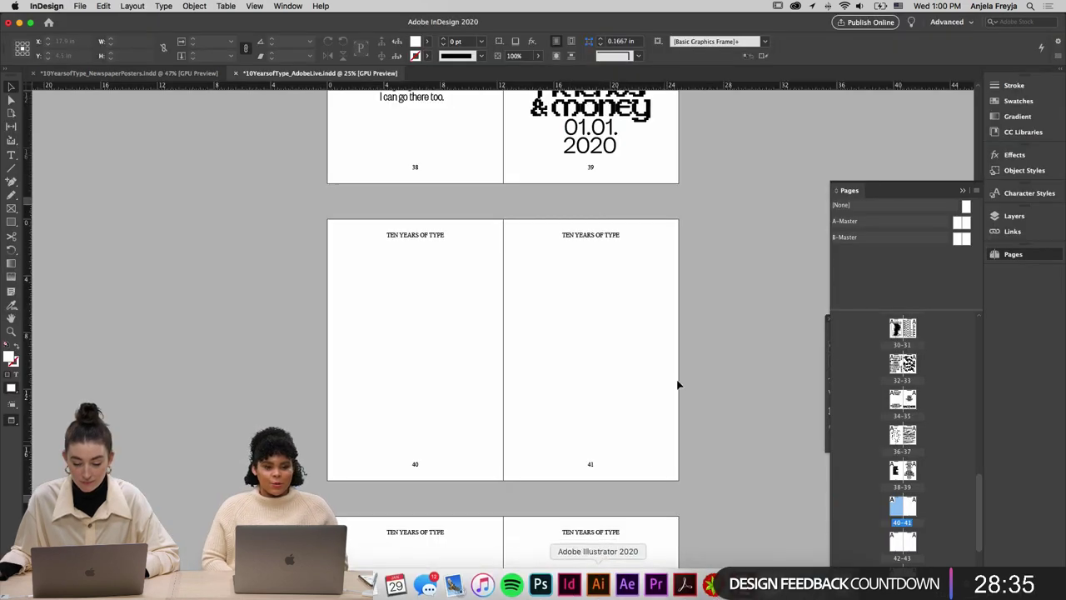
key("cmd+v")
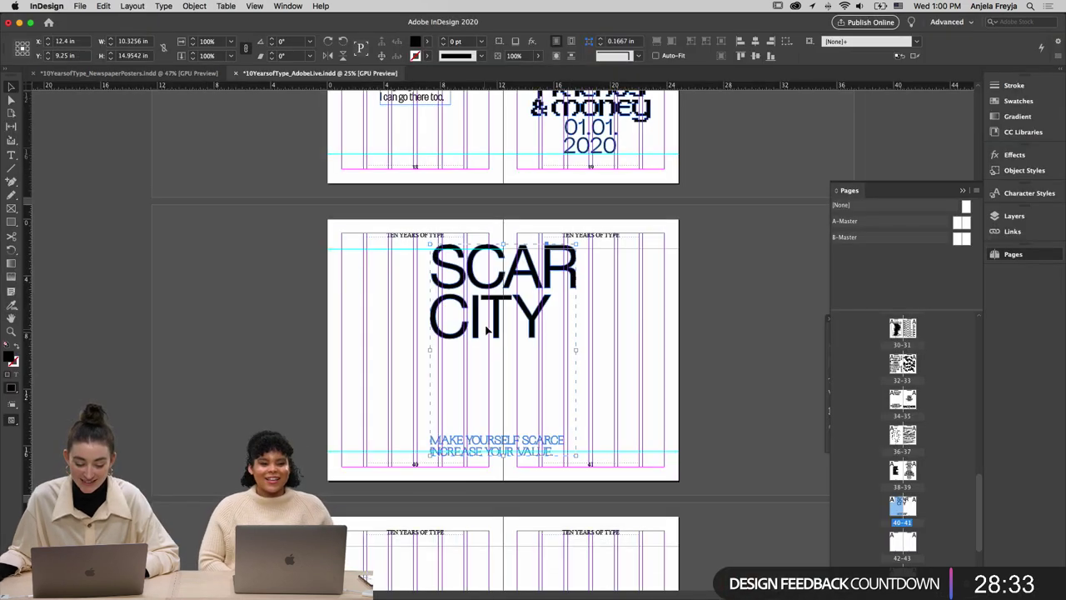
left_click_drag(455, 341, 367, 346)
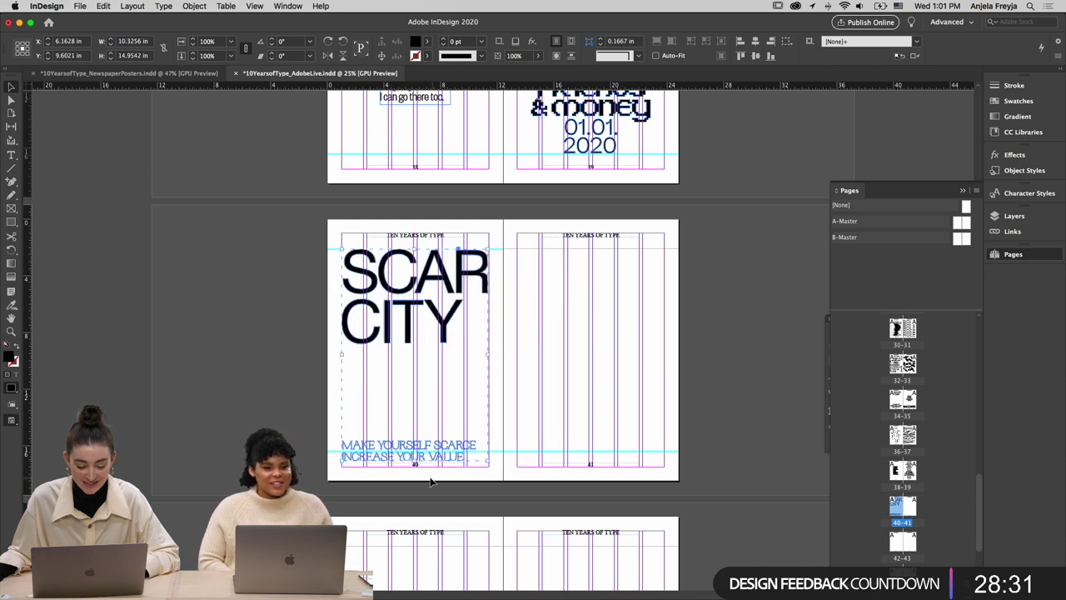
left_click(602, 402)
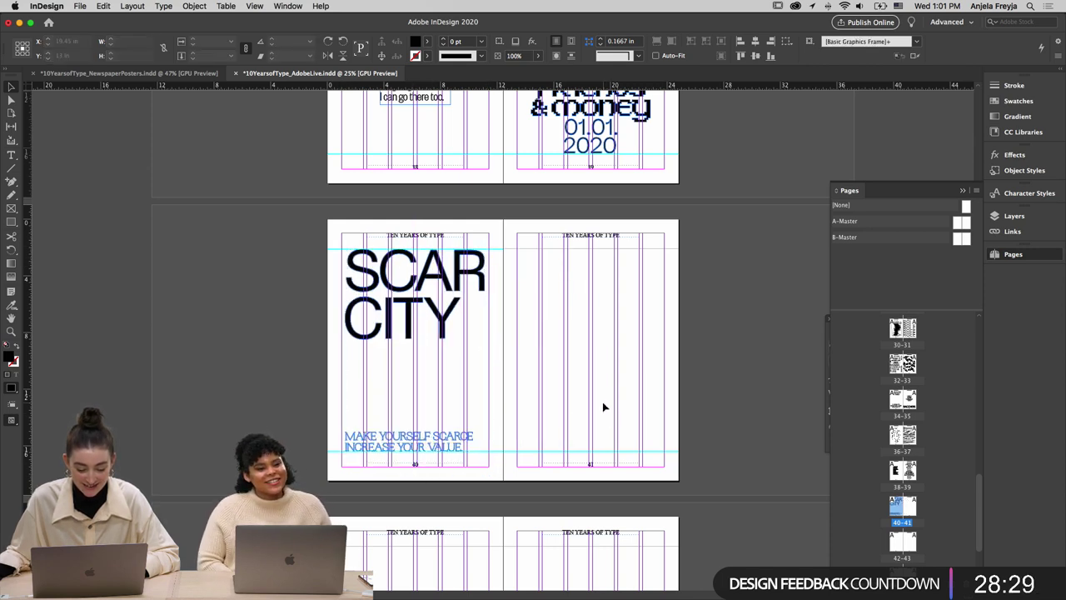
left_click_drag(462, 288, 458, 287)
left_click(598, 581)
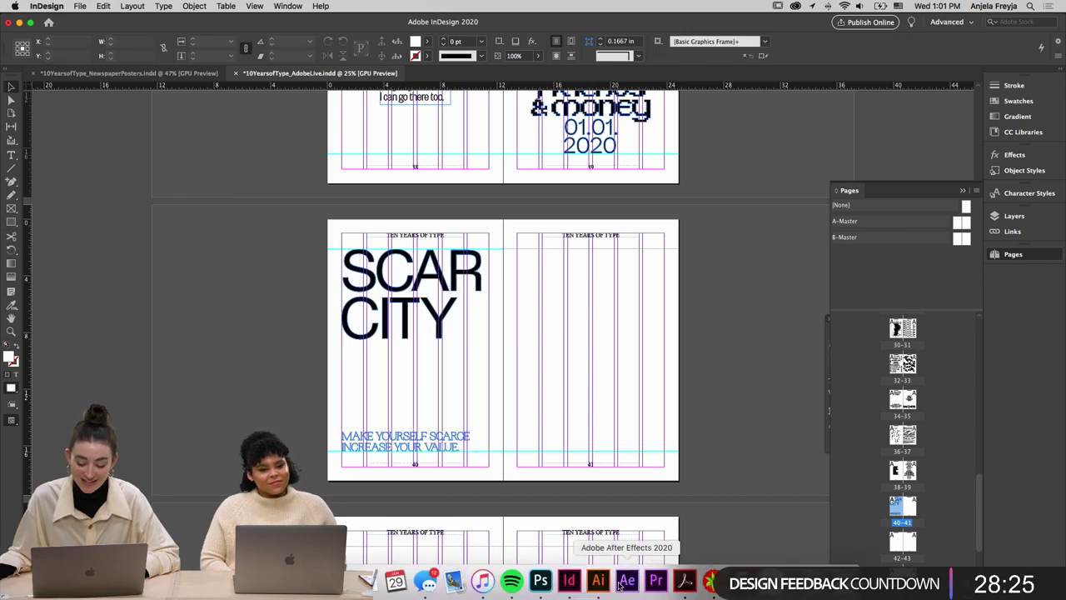
left_click(588, 554)
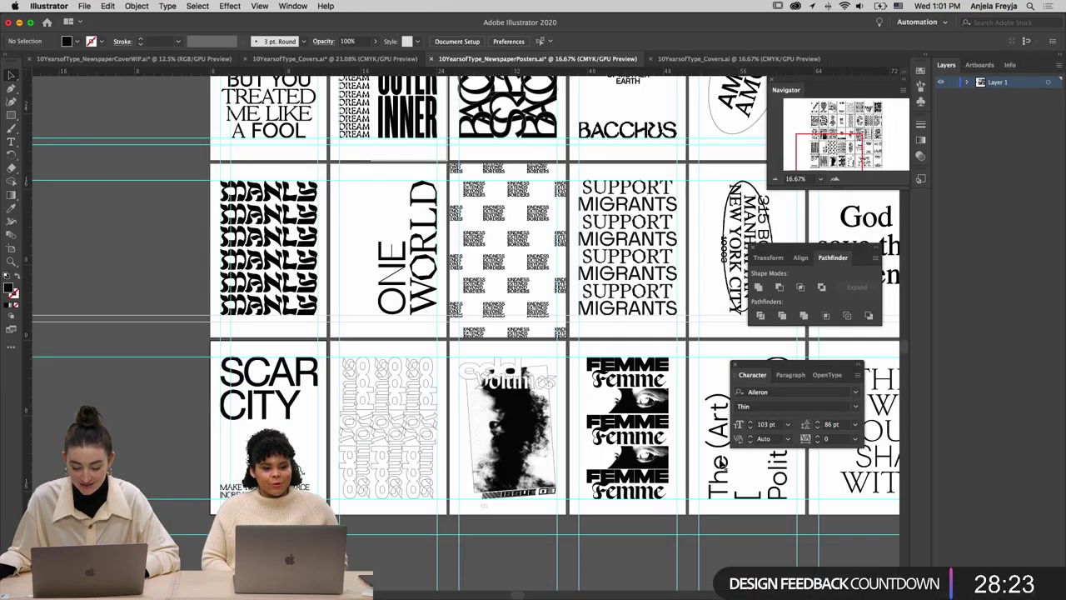
Paste the FEMME poster onto page 41, nudge it right, and shrink it slightly to fit
left_click(641, 491)
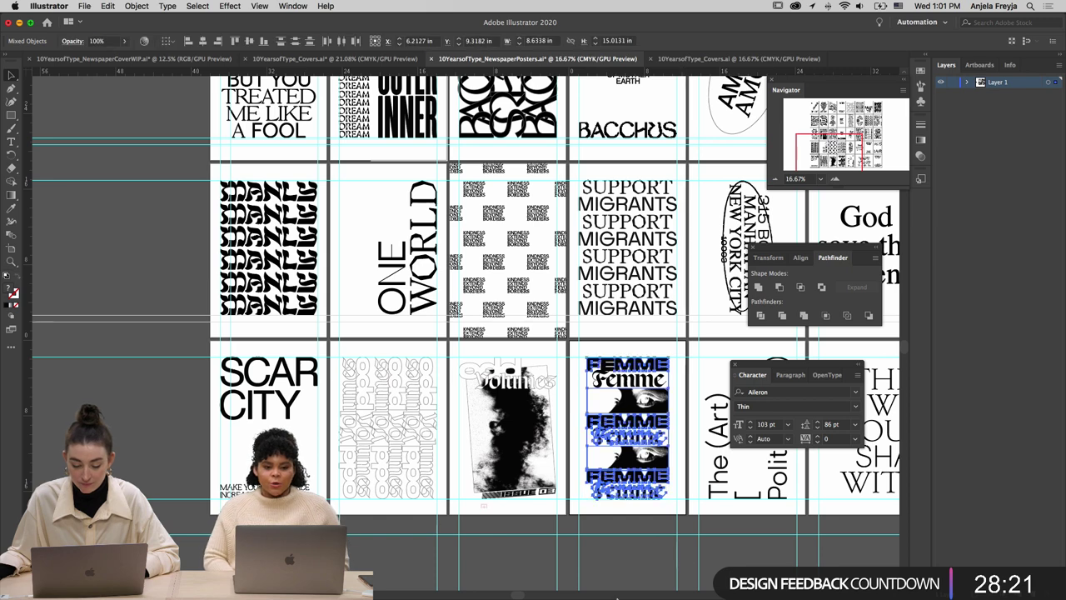
left_click(569, 581)
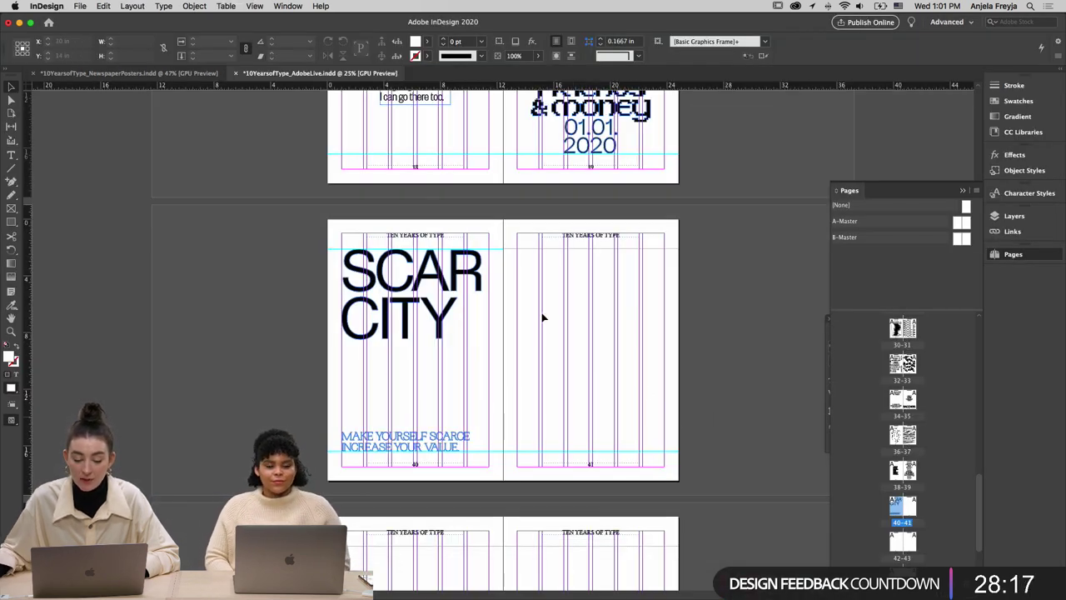
key("super+v")
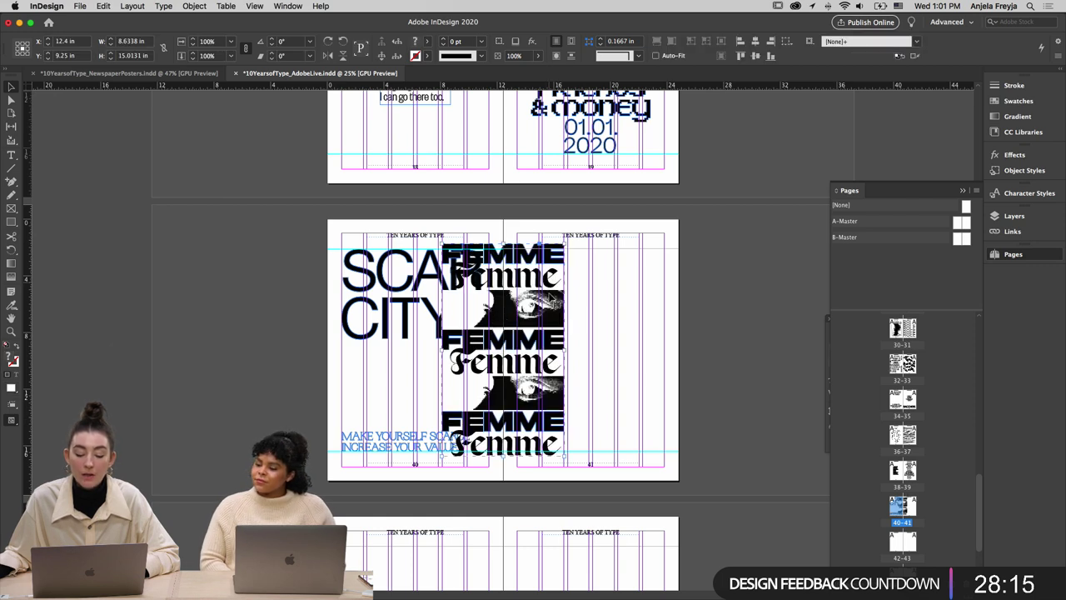
left_click_drag(557, 298, 647, 306)
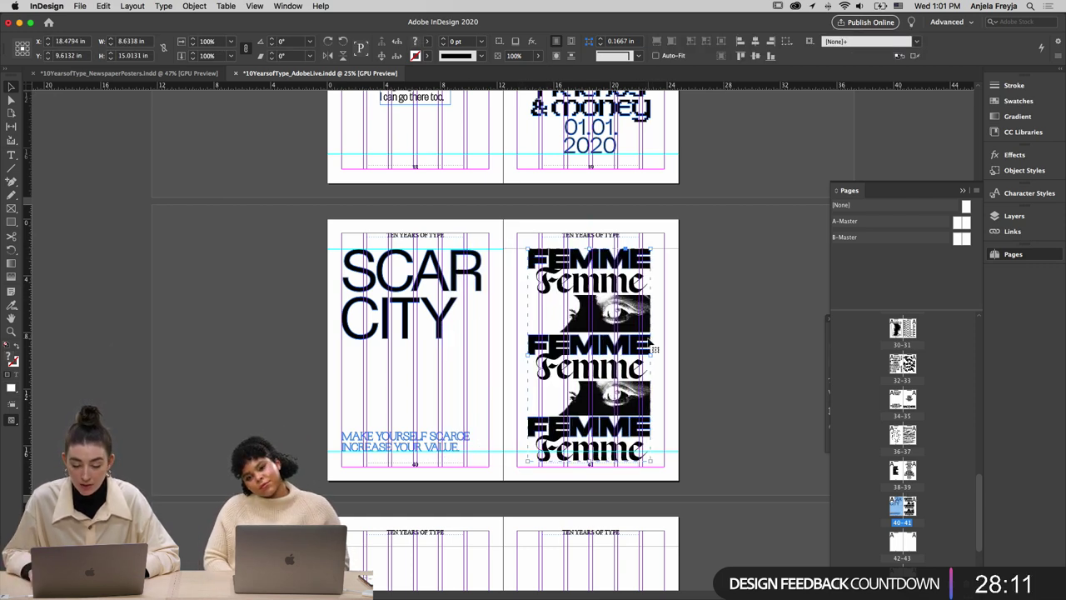
key("Right")
key("Right")
key("Right")
key("Right")
key("Right")
key("Right")
key("Right")
key("Right")
key("Right")
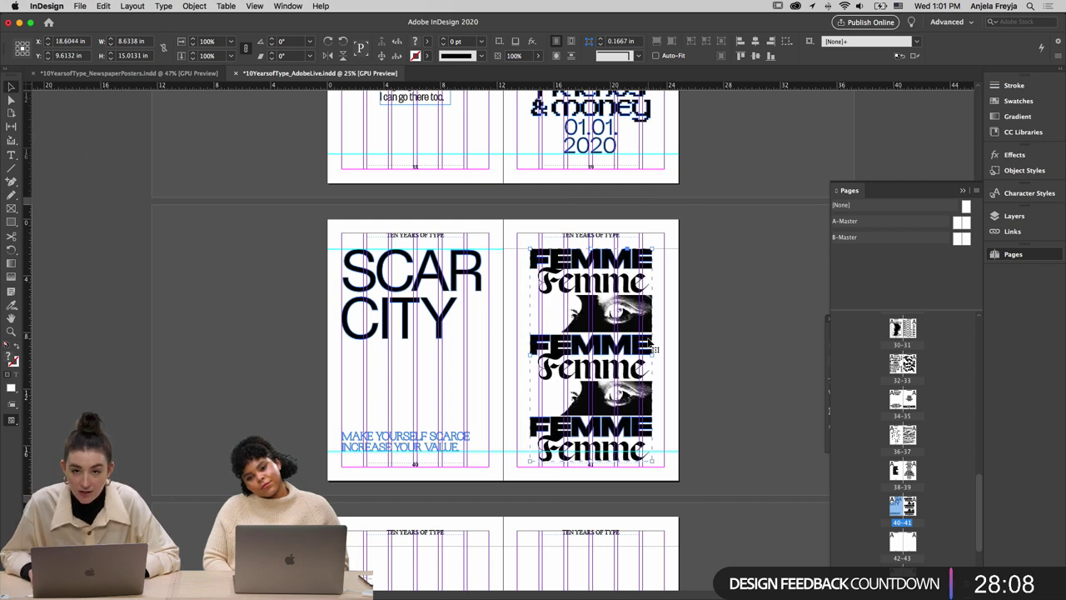
left_click(592, 459)
left_click_drag(592, 459, 591, 445)
left_click(687, 448)
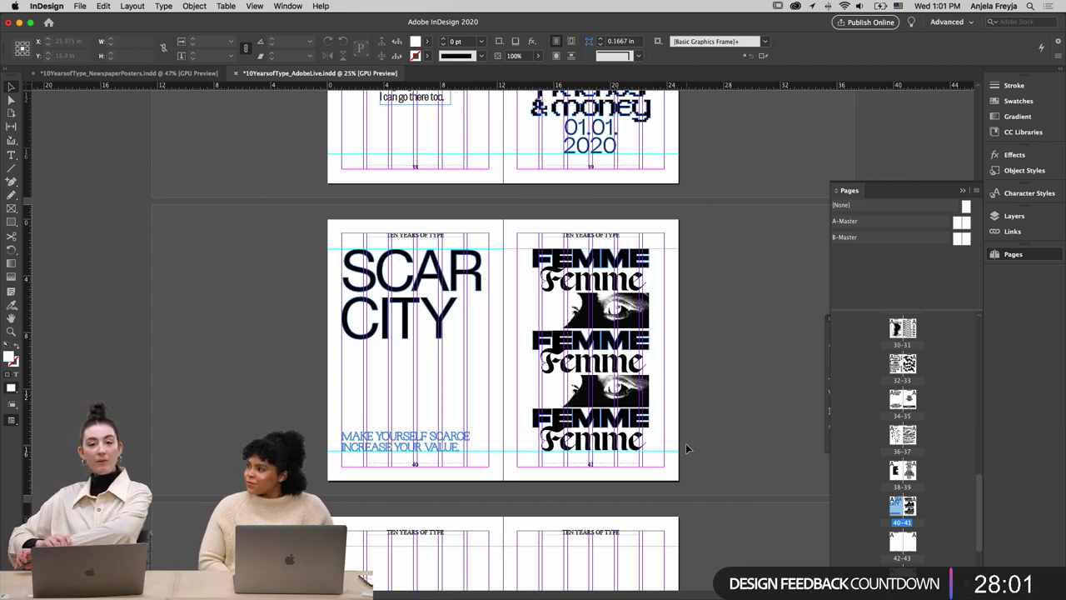
Search Finder for 'tshirt' and preview the TSHIRT3_FRONT.jpg mockup
mouse_move(692, 596)
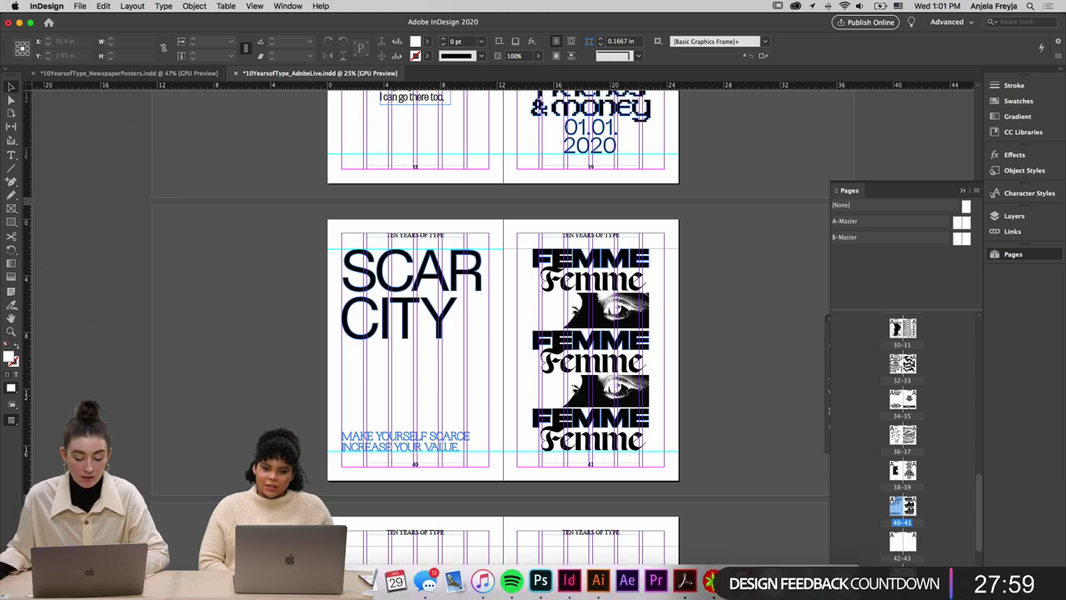
left_click(338, 581)
left_click(612, 78)
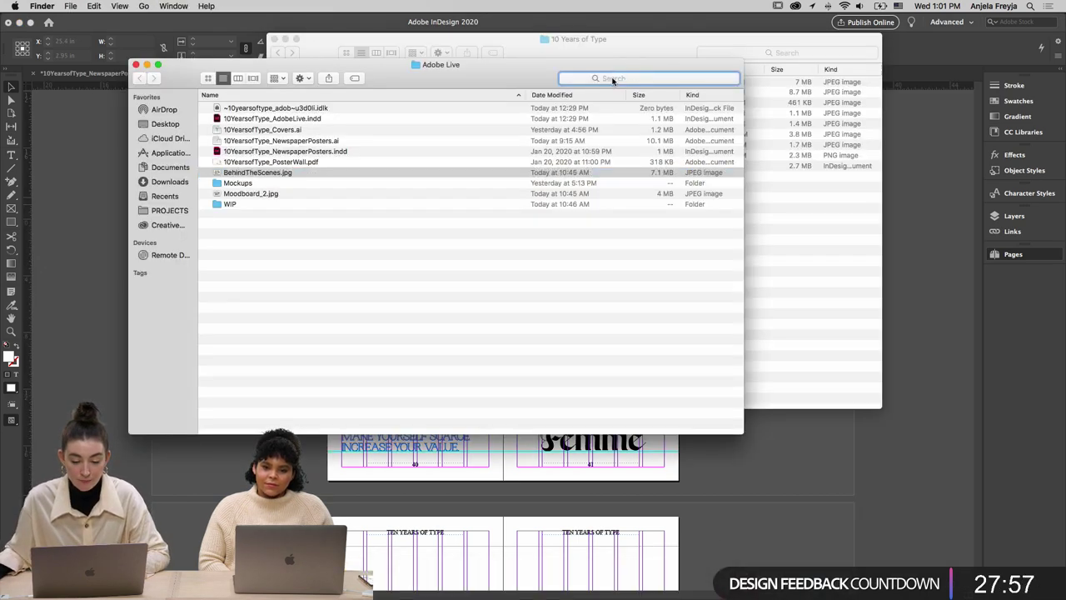
type("tshirt")
key("Return")
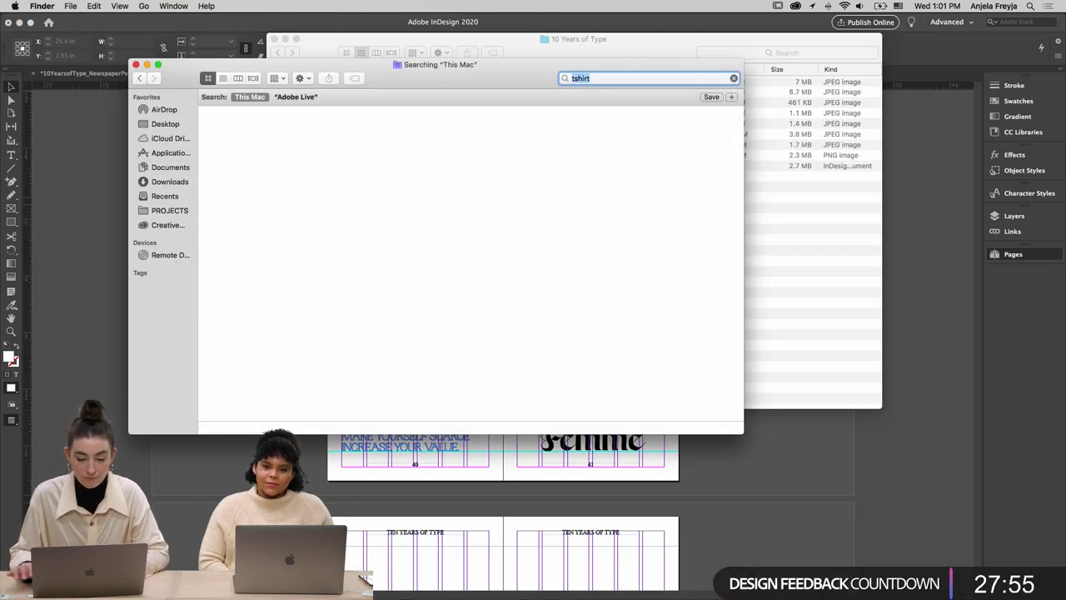
scroll(447, 274, "down", 15)
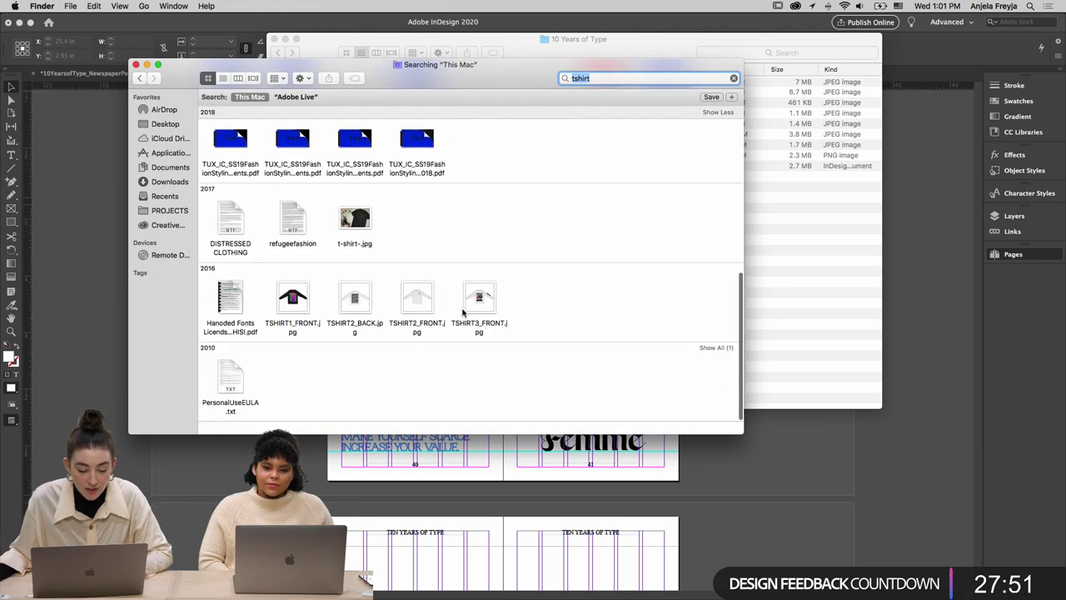
left_click(478, 298)
key("space")
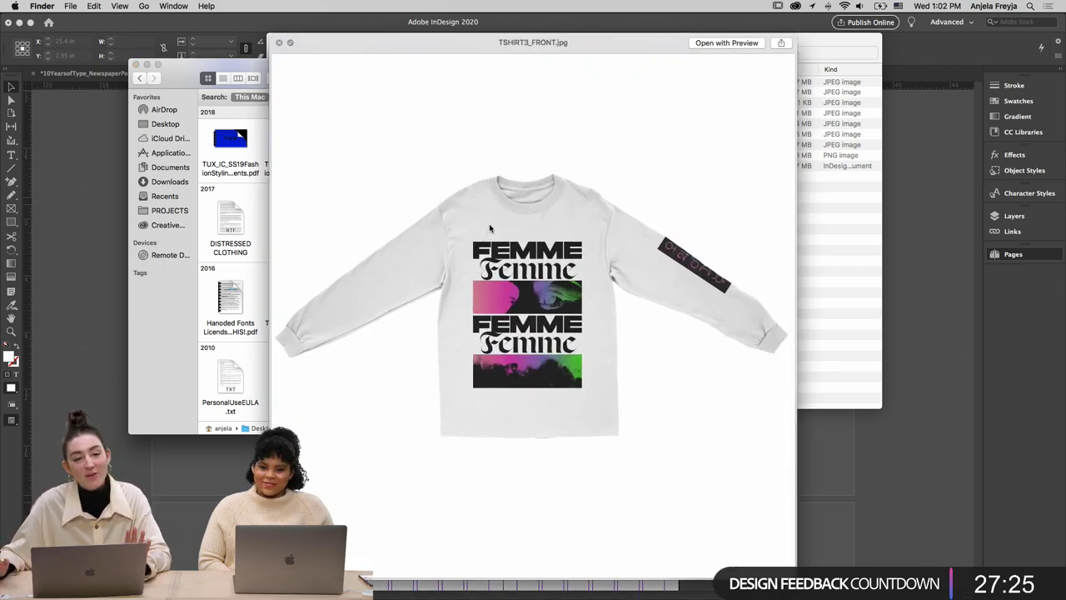
Preview the TSHIRT2_BACK.jpg mockup, glance at Illustrator, then return to the preview
key("space")
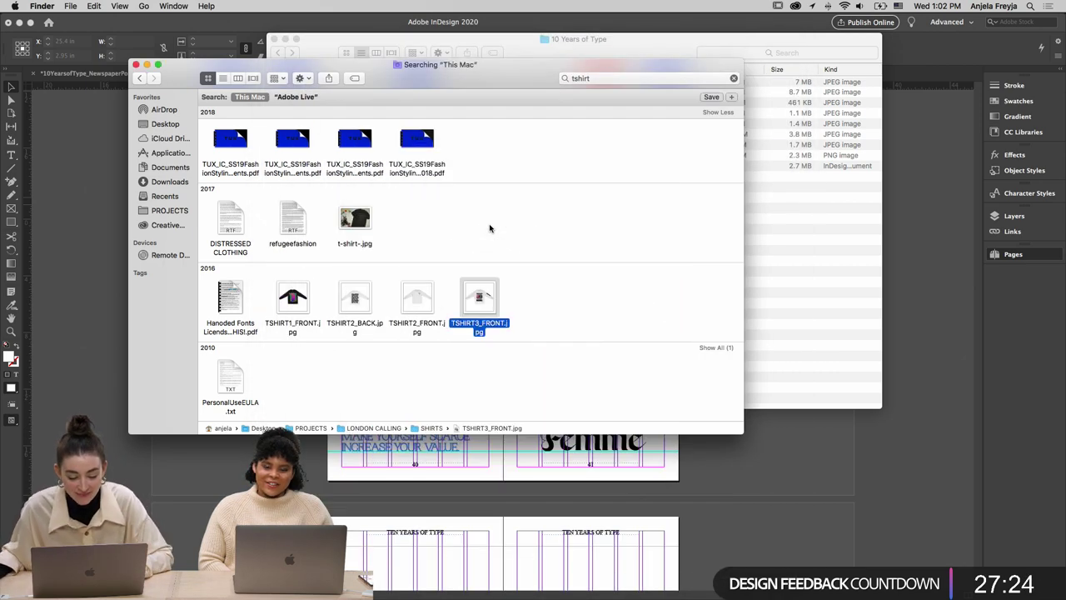
left_click(354, 304)
key("space")
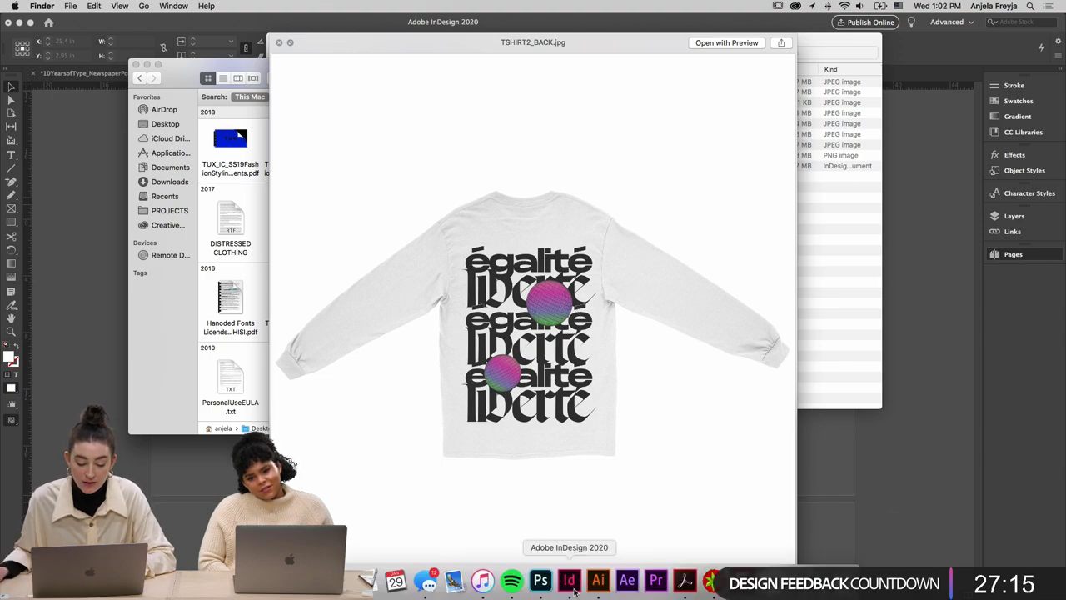
left_click(546, 585)
scroll(551, 367, "up", 3)
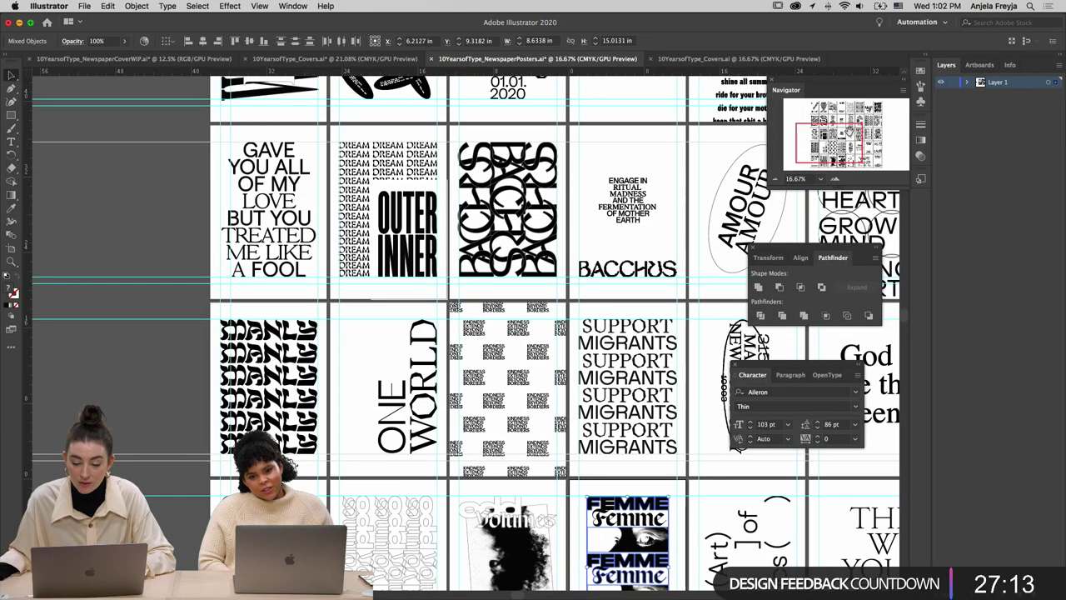
scroll(551, 366, "right", 10)
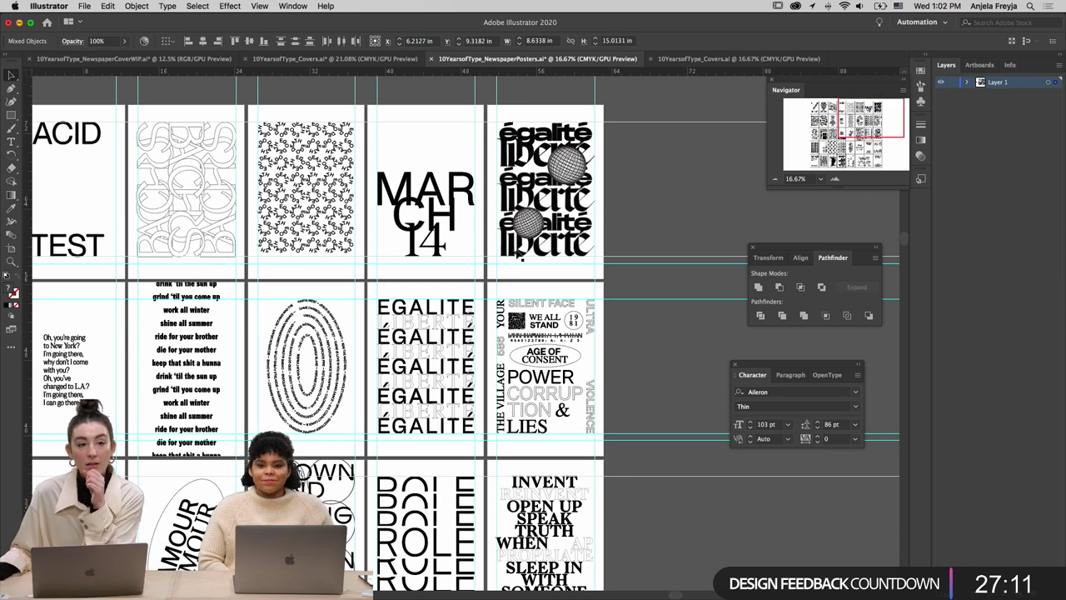
mouse_move(366, 578)
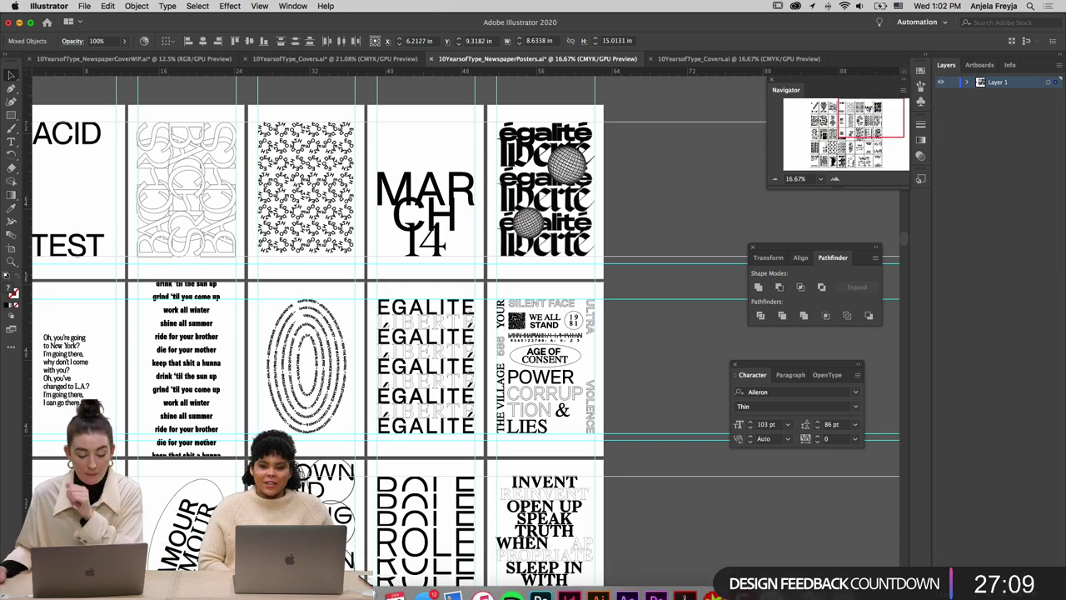
left_click(366, 579)
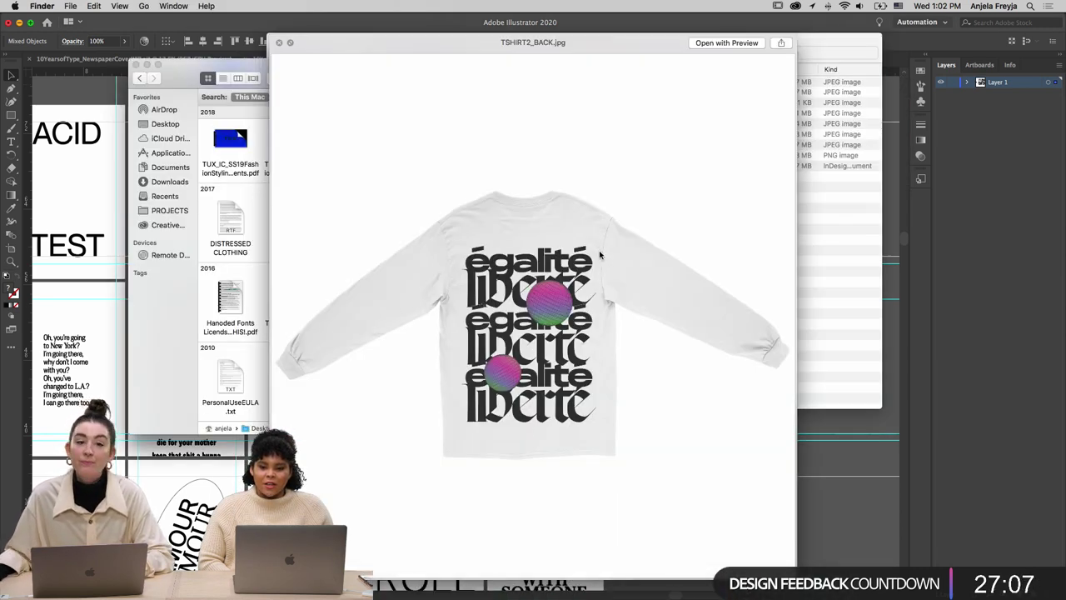
Preview TSHIRT1_FRONT.jpg in Quick Look, then return to Illustrator's poster grid
key("space")
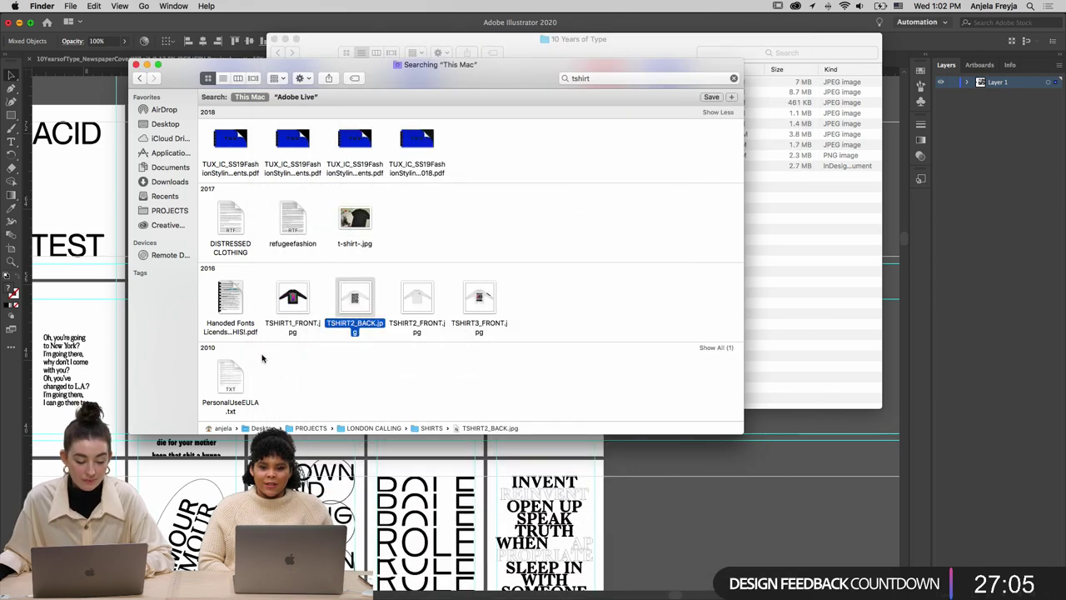
left_click(293, 298)
key("space")
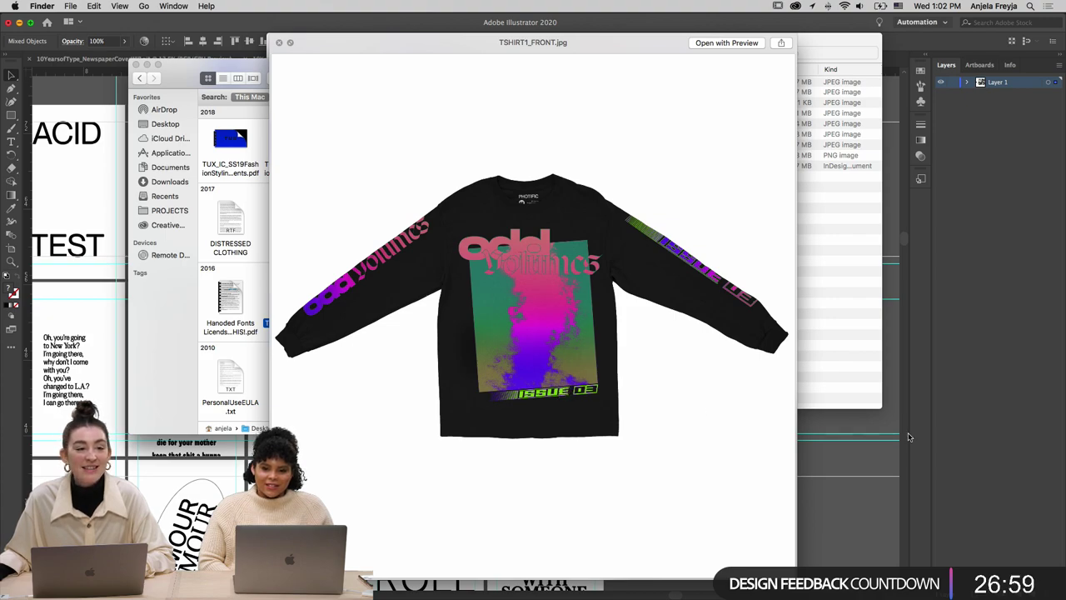
left_click(844, 473)
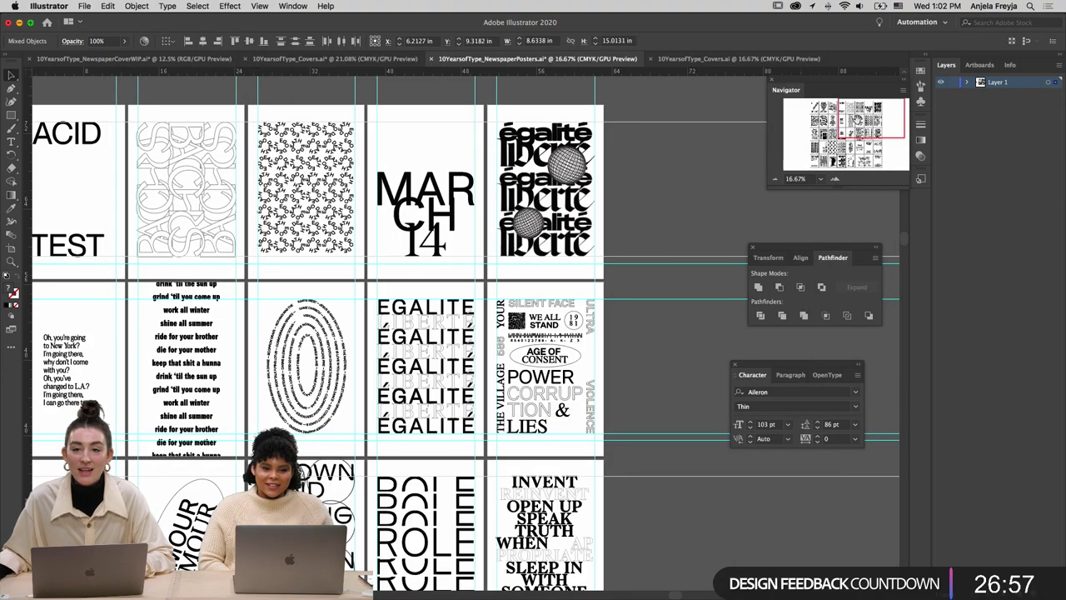
Pan the poster grid down and right, then select the GROWN MIND YOUNG HEART poster
left_click_drag(859, 118, 841, 157)
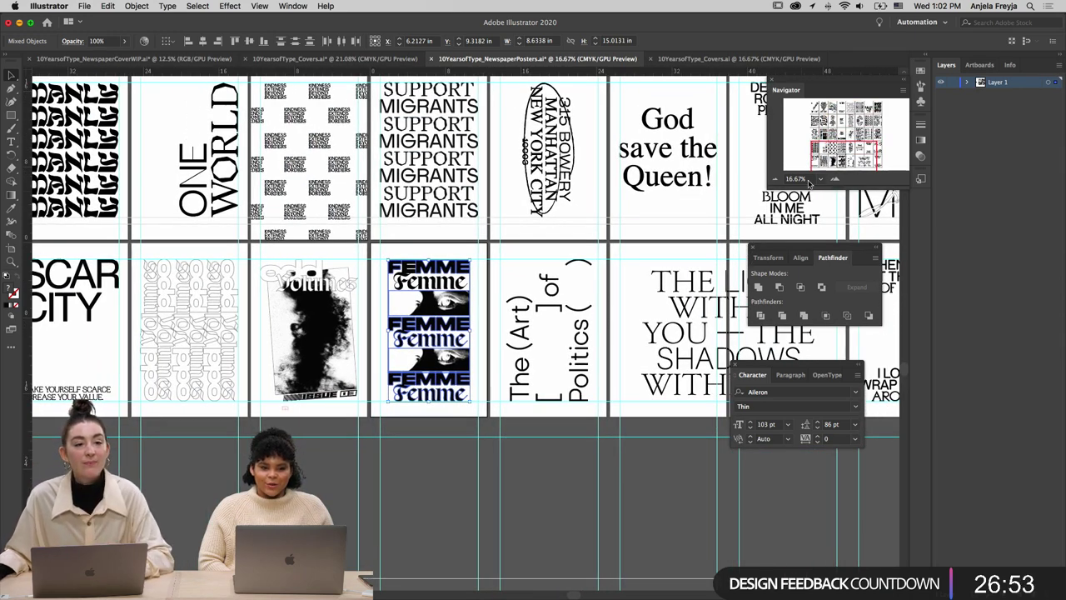
scroll(466, 333, "up", 5)
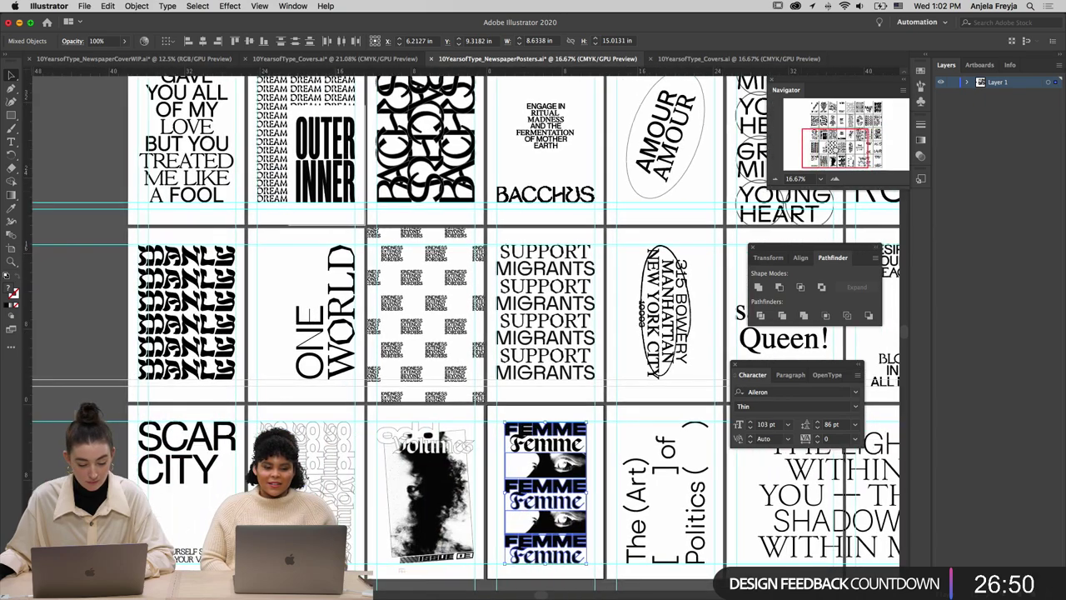
left_click_drag(831, 149, 860, 148)
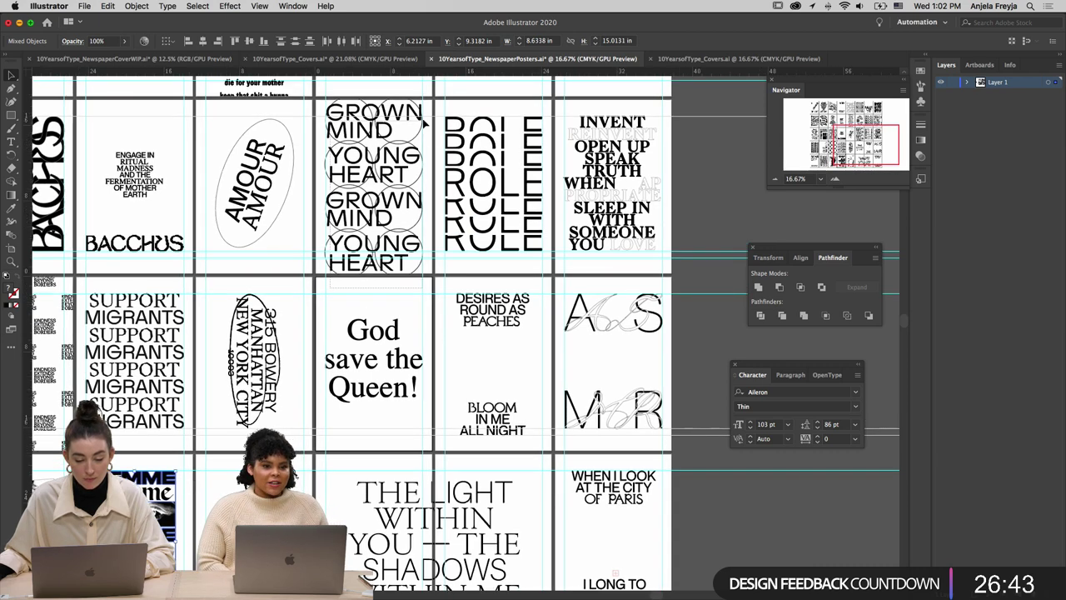
left_click(429, 148)
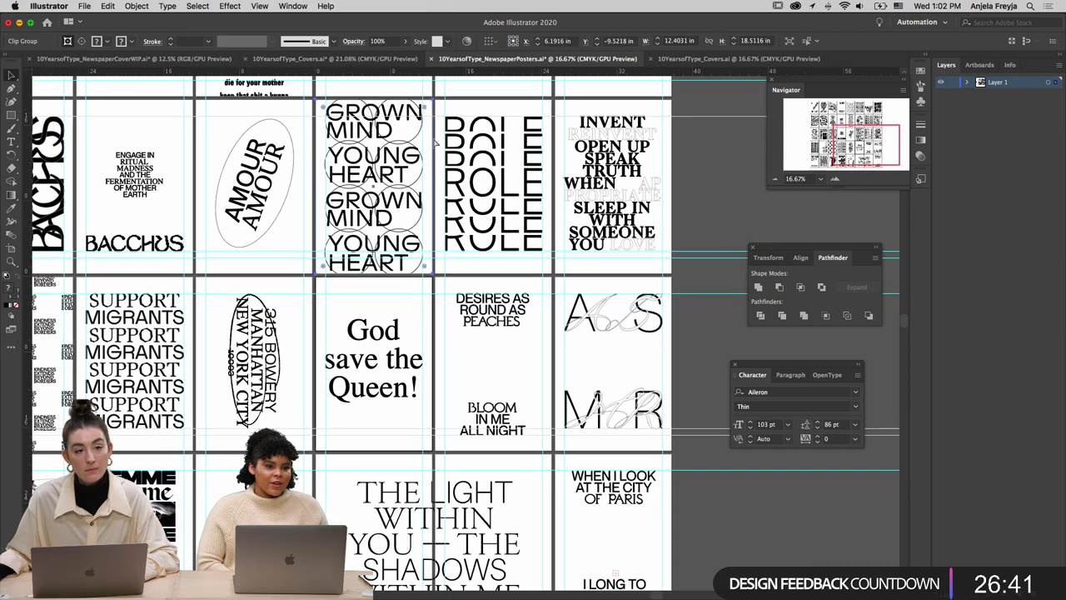
Paste the GROWN MIND poster onto page 42, align it to the left edge, and stretch it to the page bottom
left_click(504, 579)
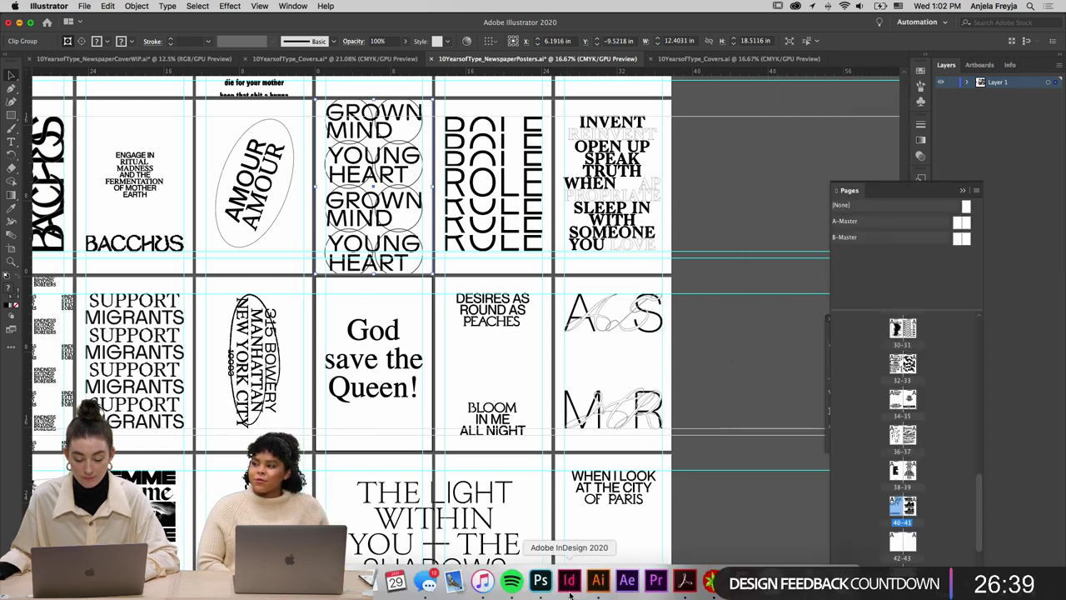
double_click(898, 543)
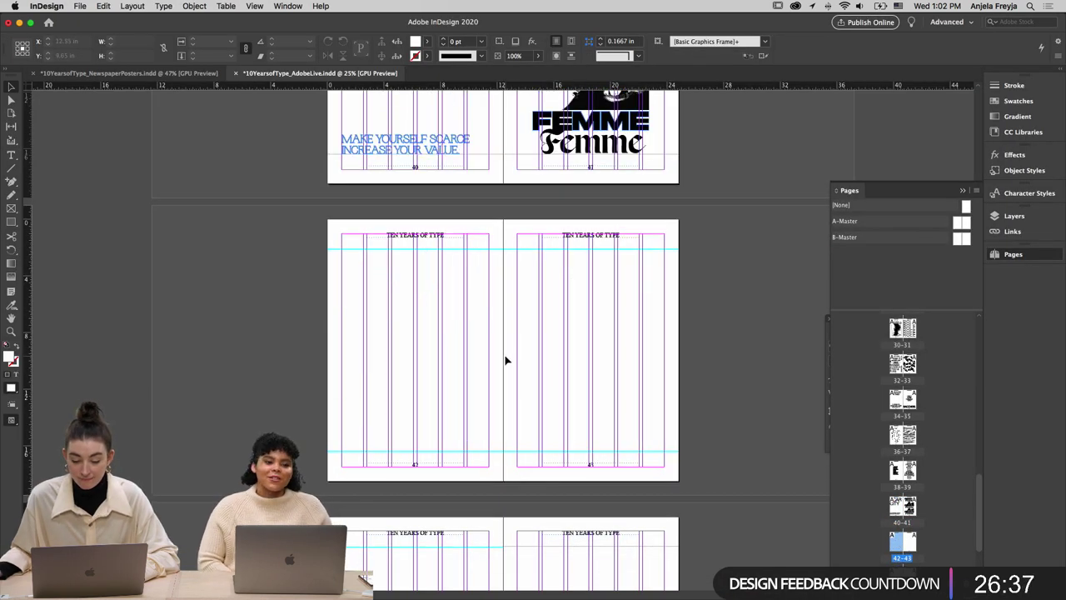
key("cmd+v")
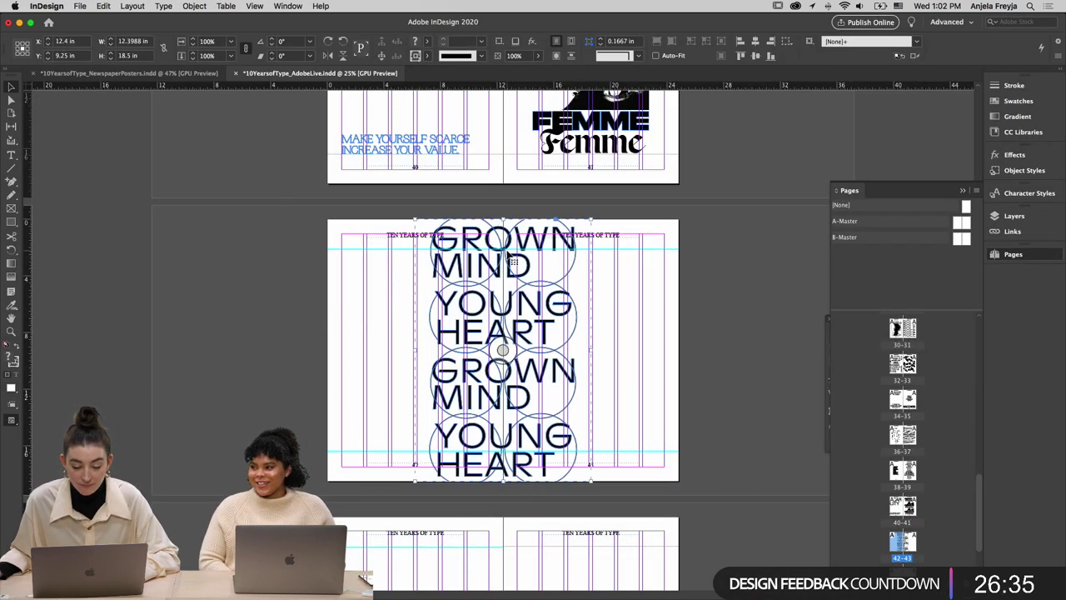
left_click_drag(509, 255, 343, 255)
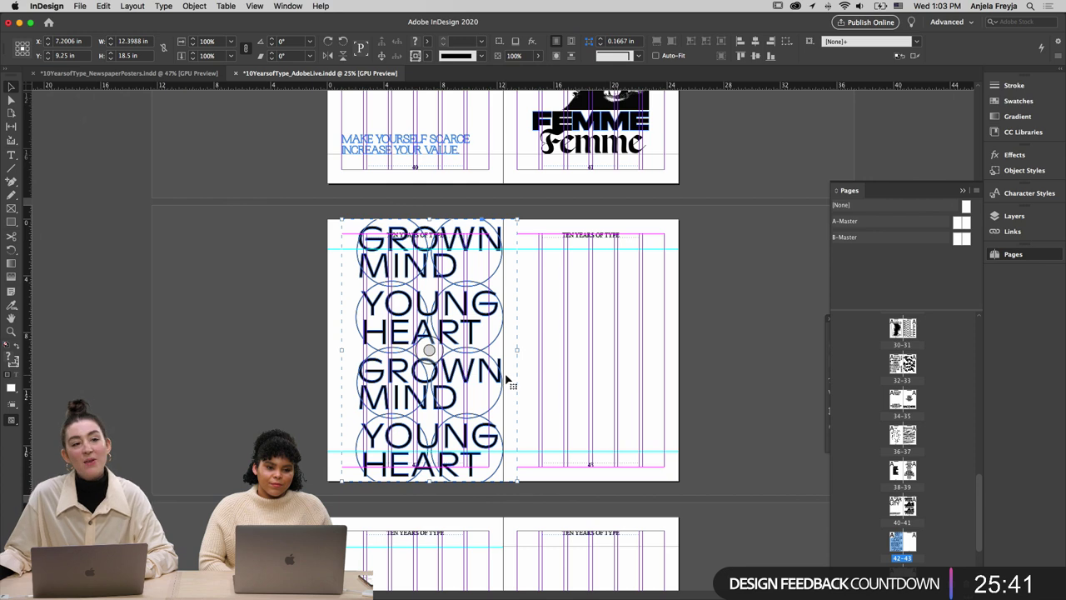
left_click_drag(494, 380, 481, 377)
left_click_drag(417, 482, 399, 455)
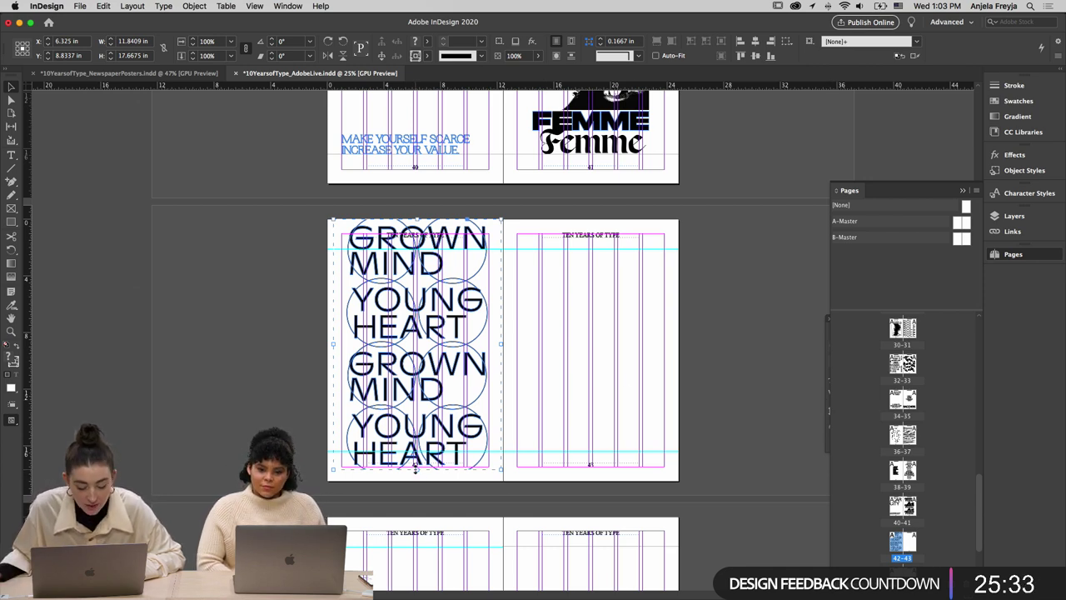
left_click_drag(415, 469, 416, 477)
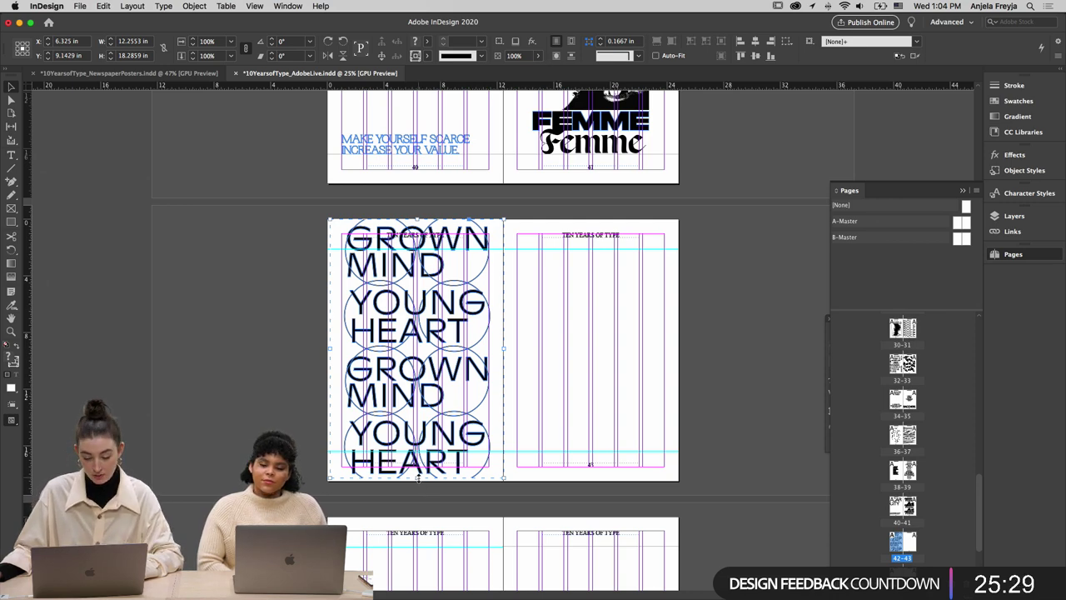
left_click_drag(418, 478, 418, 481)
Preview spread 42–43 without guides and zoom in on the poster
key("w")
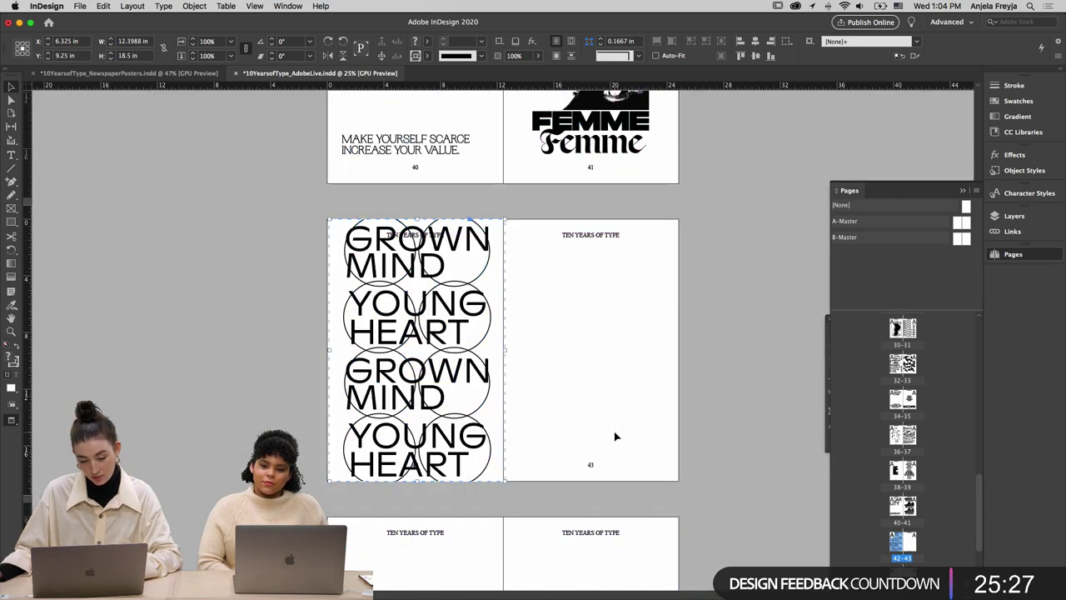
left_click(616, 436)
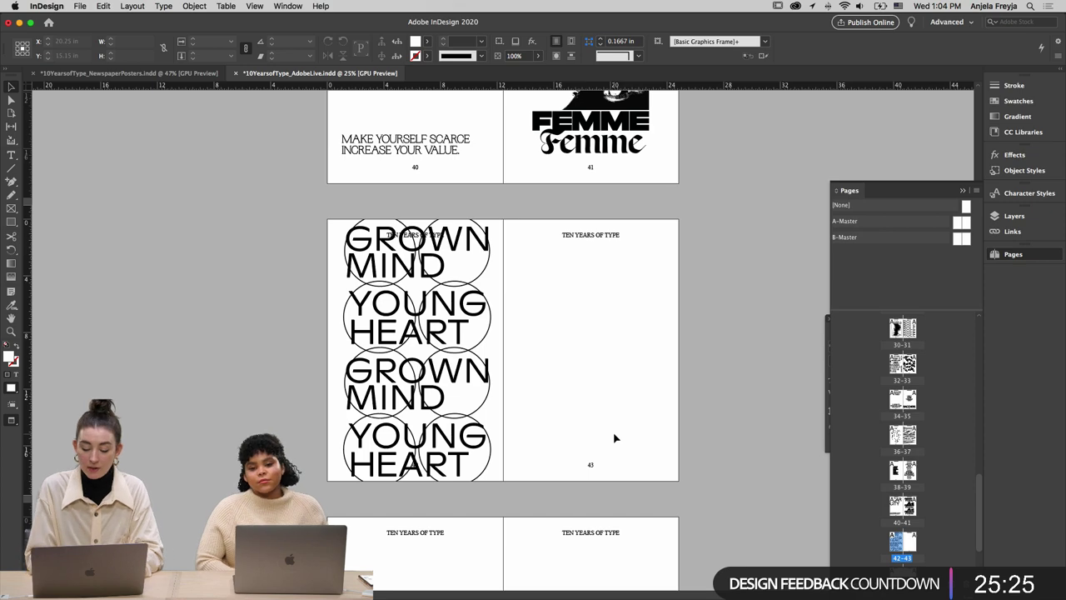
key("super+equal")
key("super+equal")
scroll(745, 252, "down", 10)
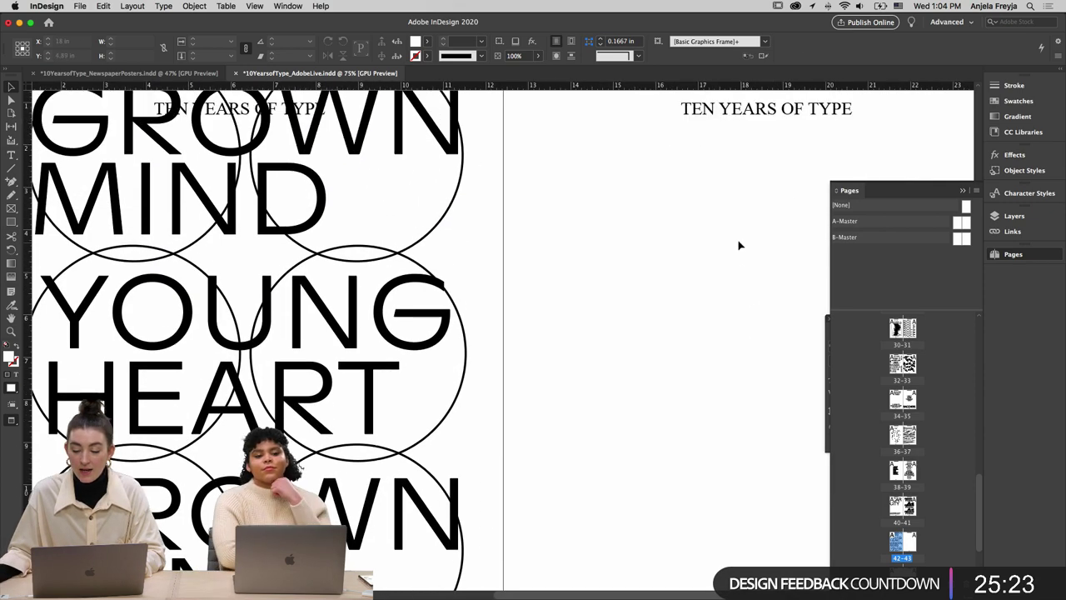
left_click_drag(739, 594, 669, 593)
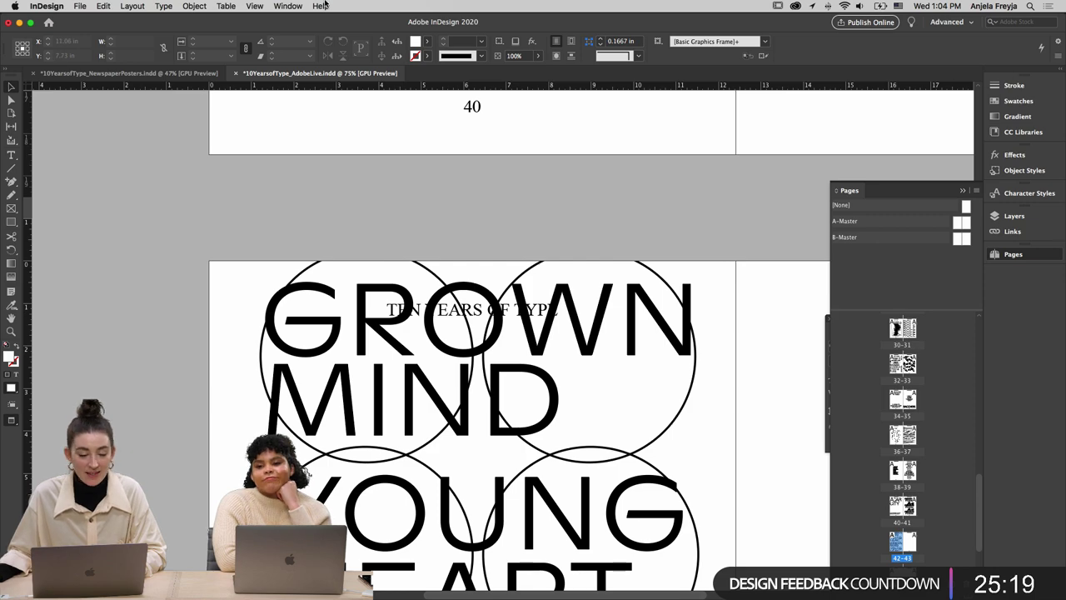
left_click(276, 4)
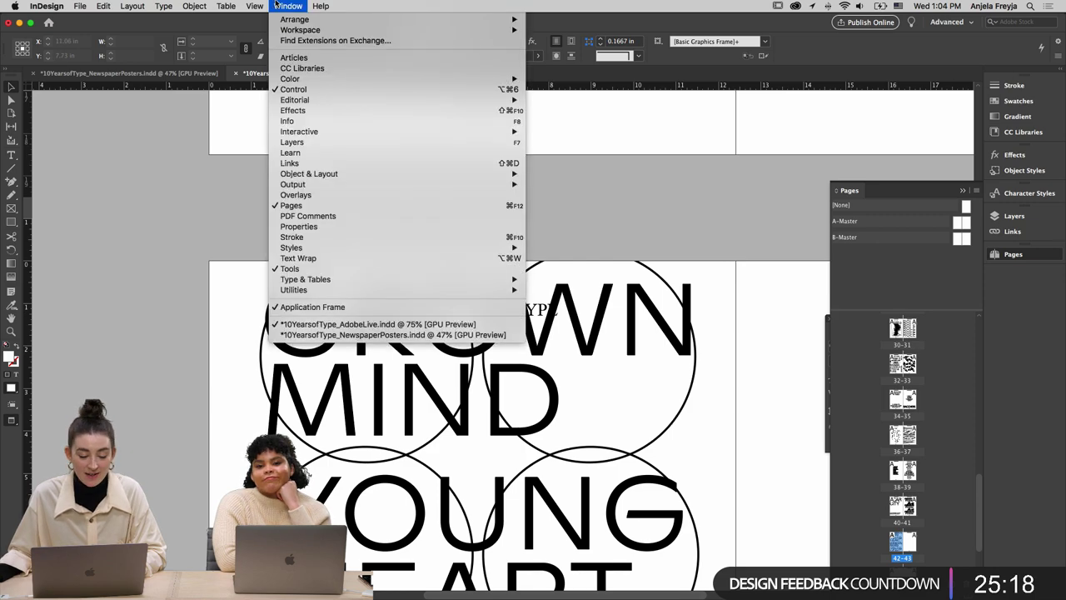
left_click(347, 305)
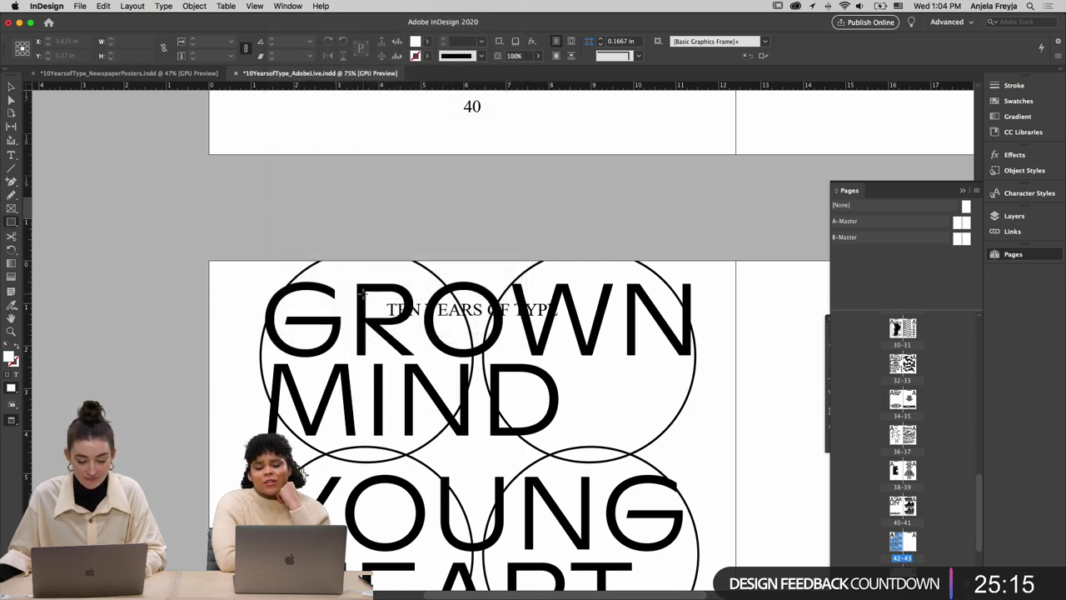
Send the TEN YEARS OF TYPE header frame to the back, behind the poster
left_click_drag(618, 308, 542, 306)
right_click(540, 306)
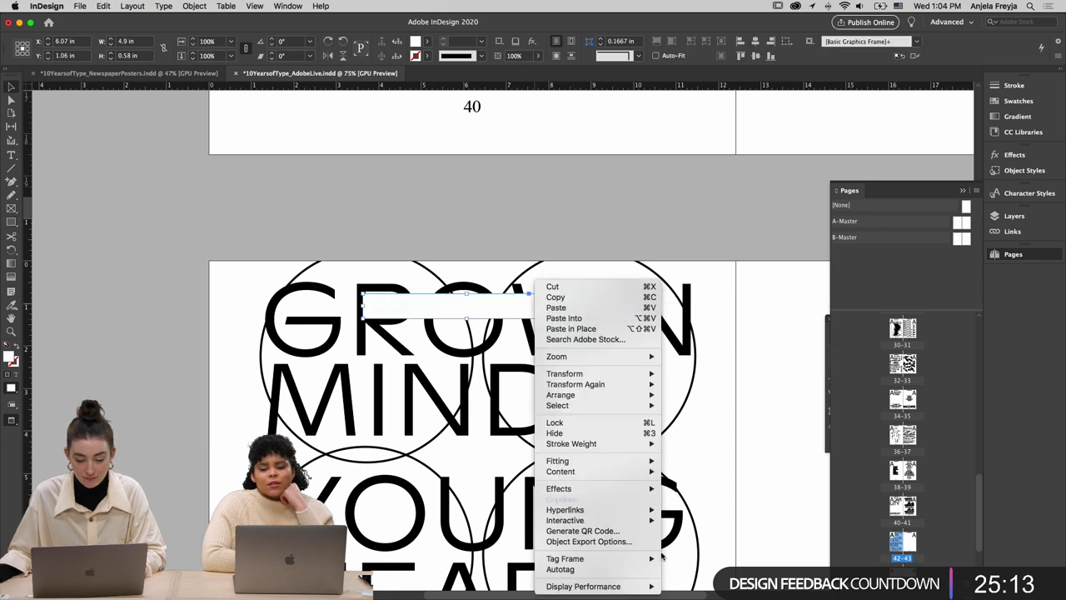
mouse_move(621, 378)
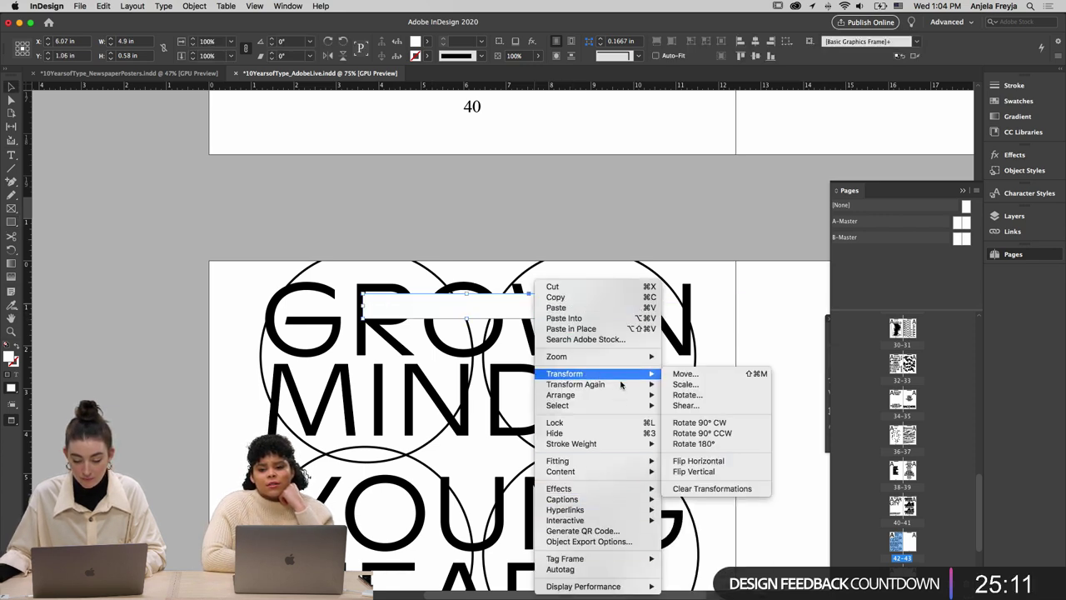
left_click(727, 406)
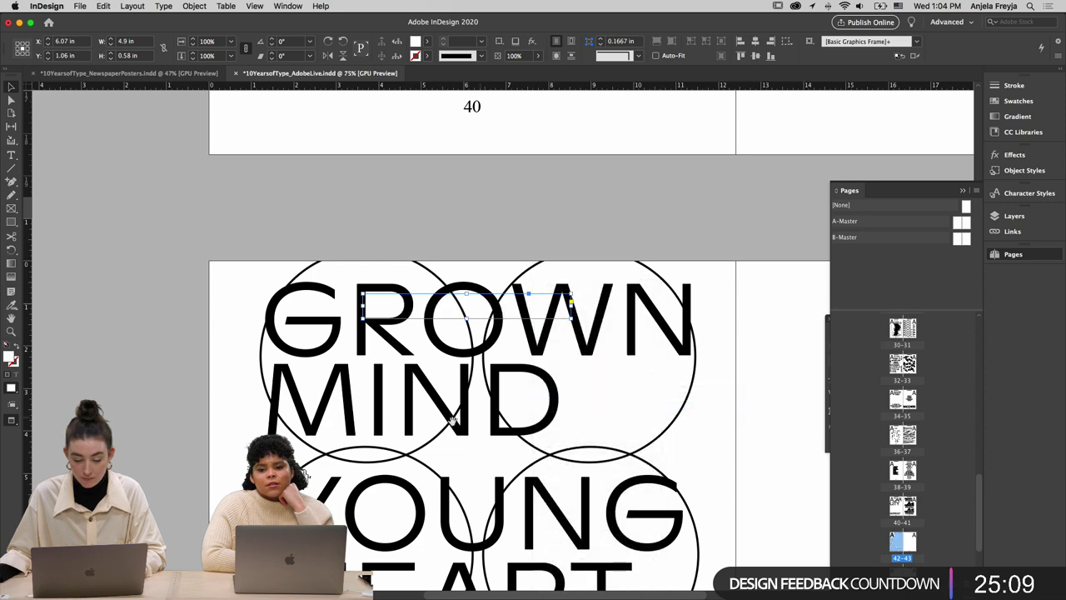
scroll(452, 419, "down", 10)
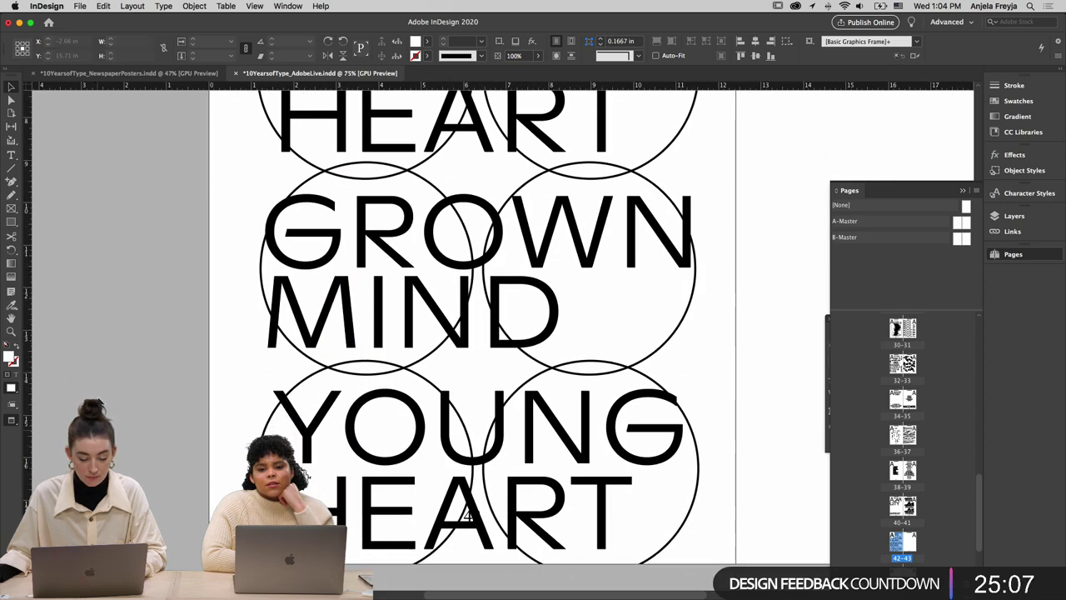
Draw a small rectangle frame near the lower HEART, send it to back, and switch to Chrome
left_click(11, 223)
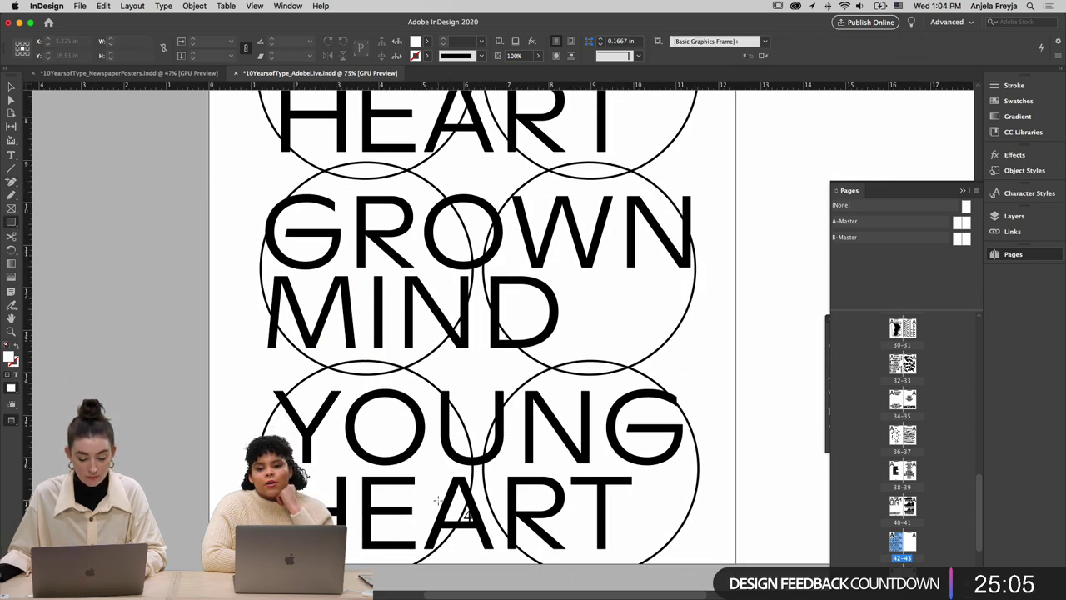
mouse_move(438, 491)
left_mouse_down()
mouse_move(500, 521)
mouse_move(468, 530)
left_mouse_up()
right_click(481, 525)
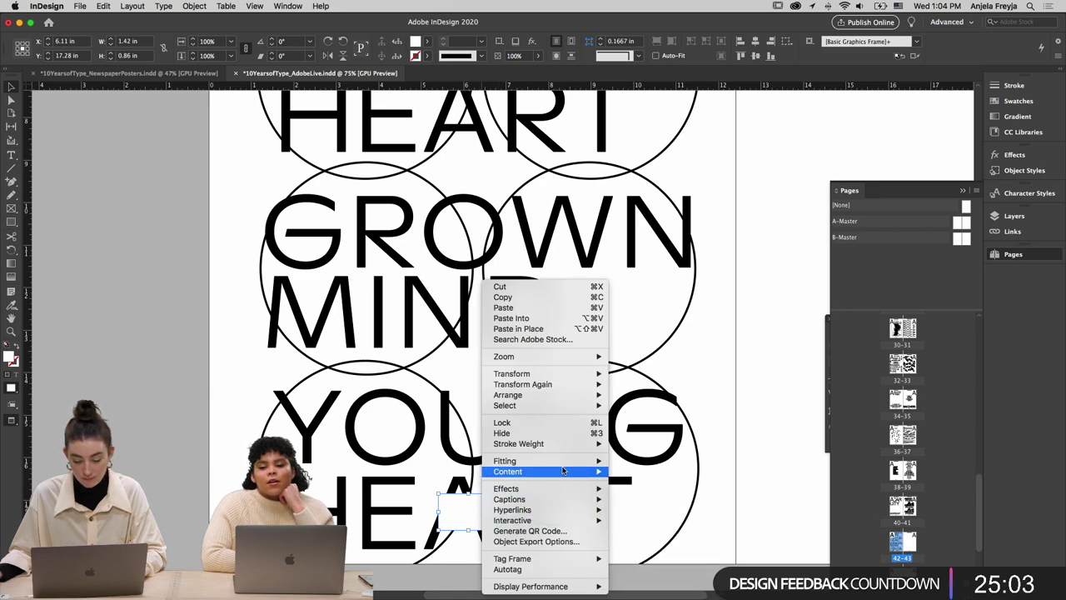
mouse_move(583, 395)
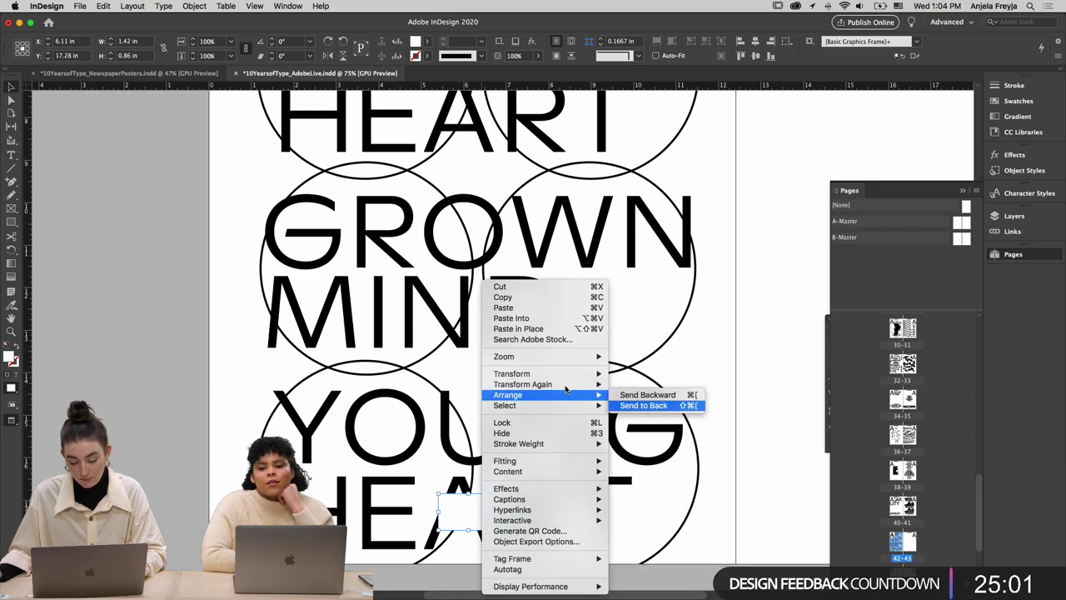
left_click(643, 405)
left_click(501, 495)
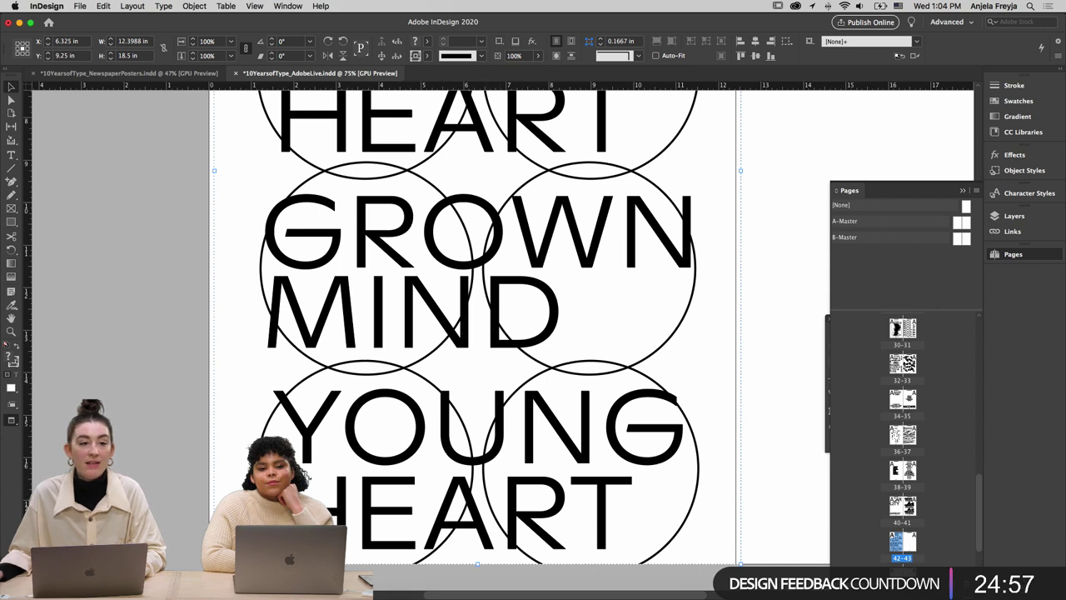
mouse_move(400, 591)
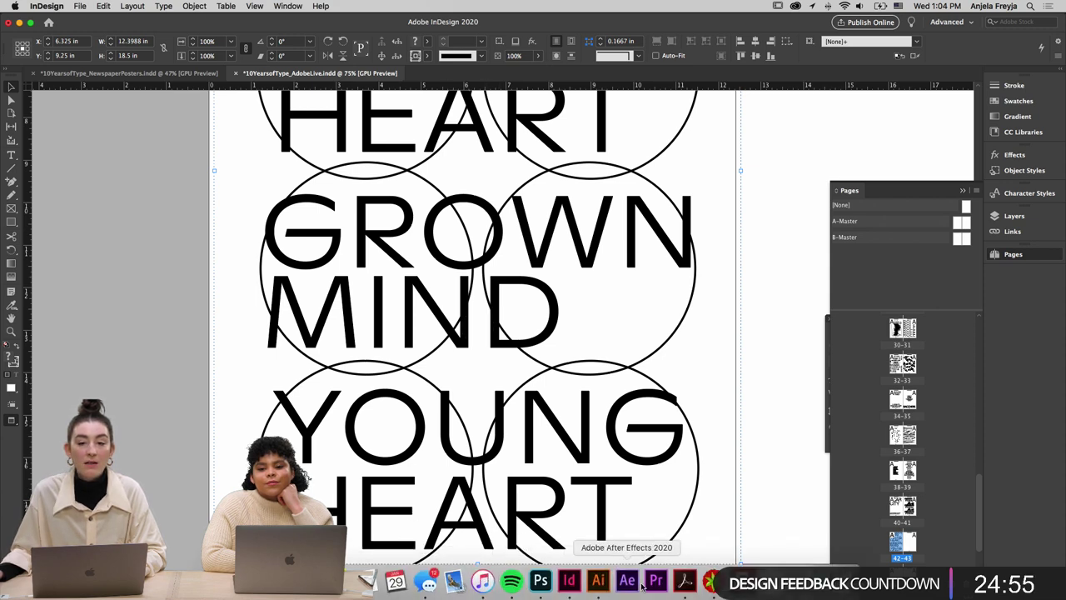
left_click(713, 580)
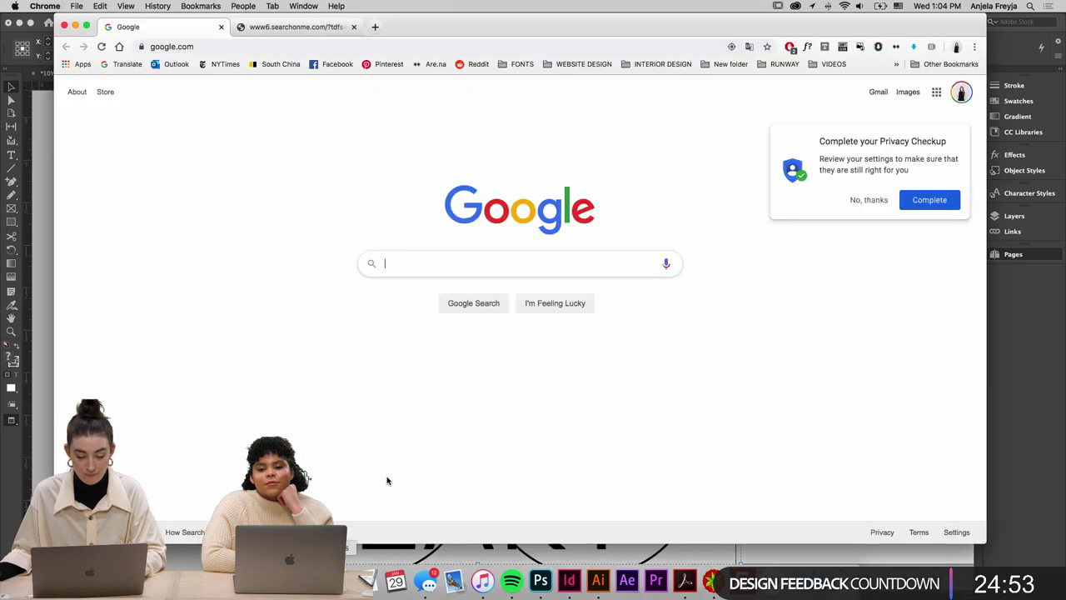
Go to behance.net and open the Invent — Reinvent poster project from your profile
left_click(293, 43)
type("behance")
key("Return")
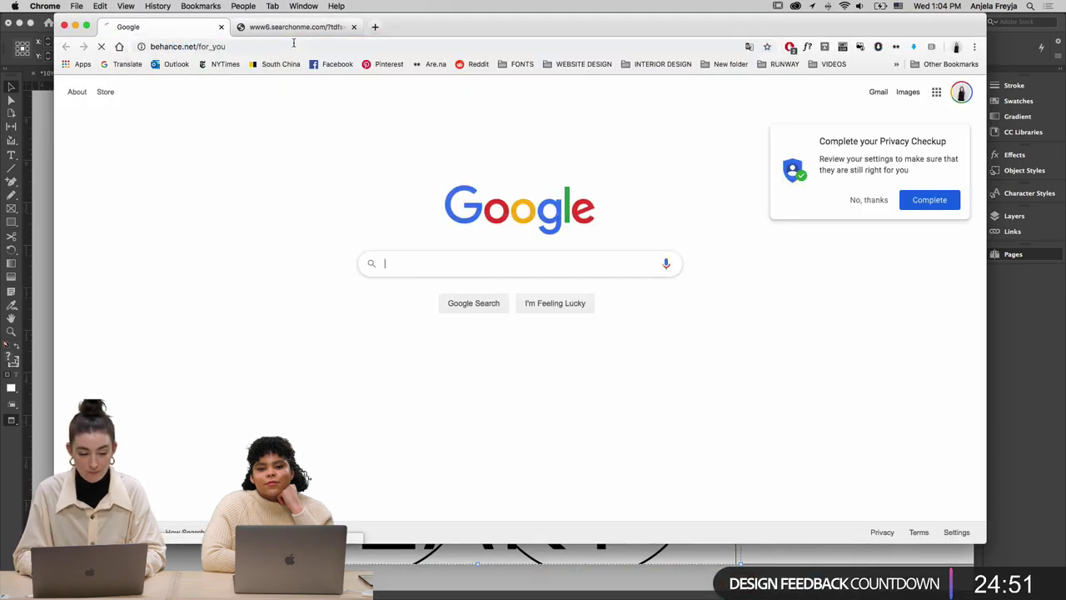
left_click(353, 27)
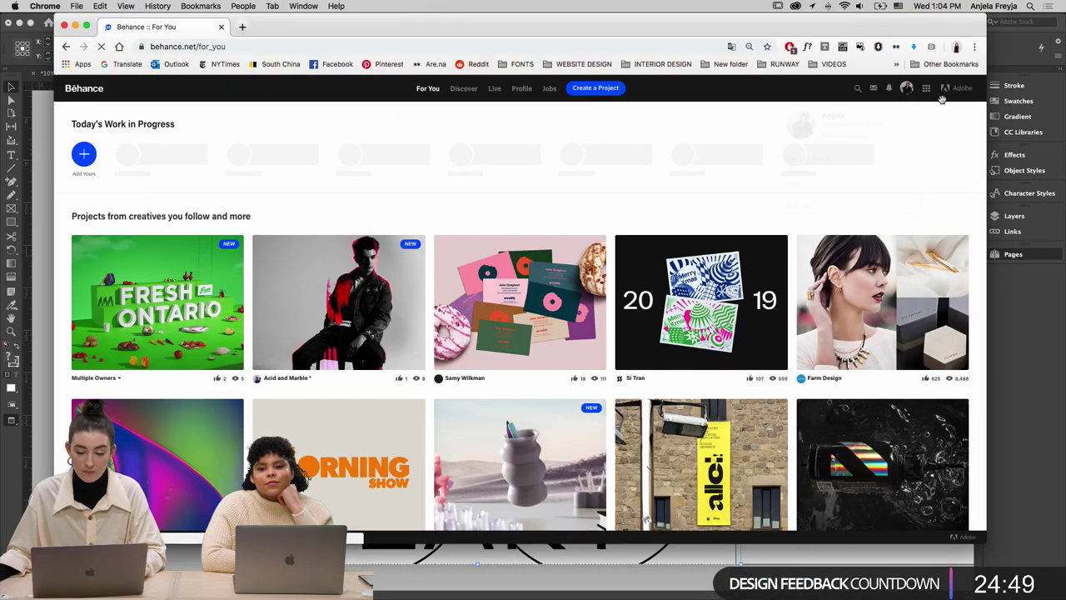
mouse_move(906, 92)
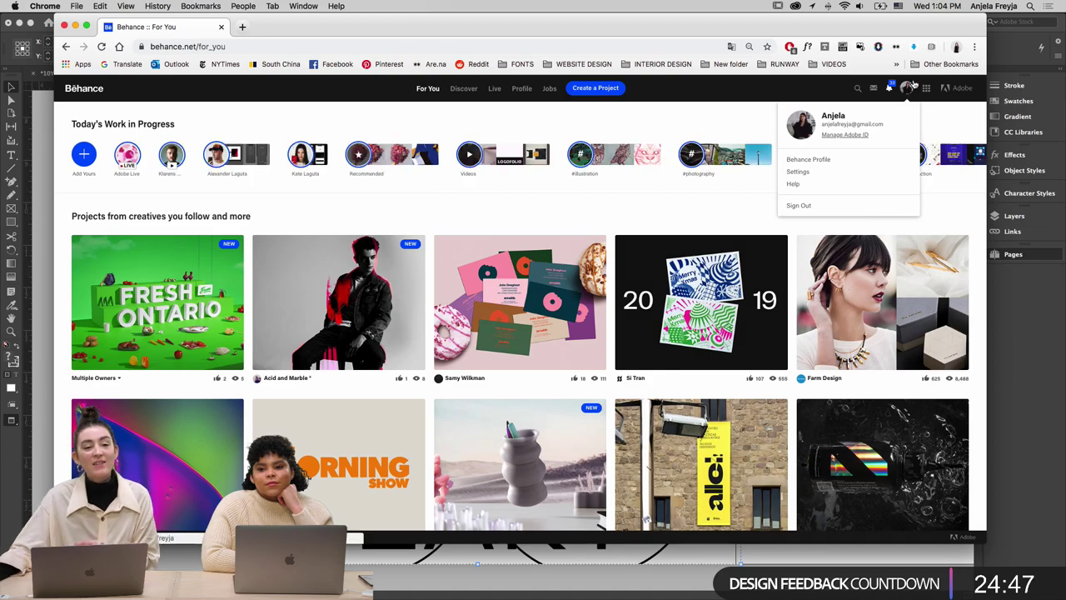
left_click(908, 86)
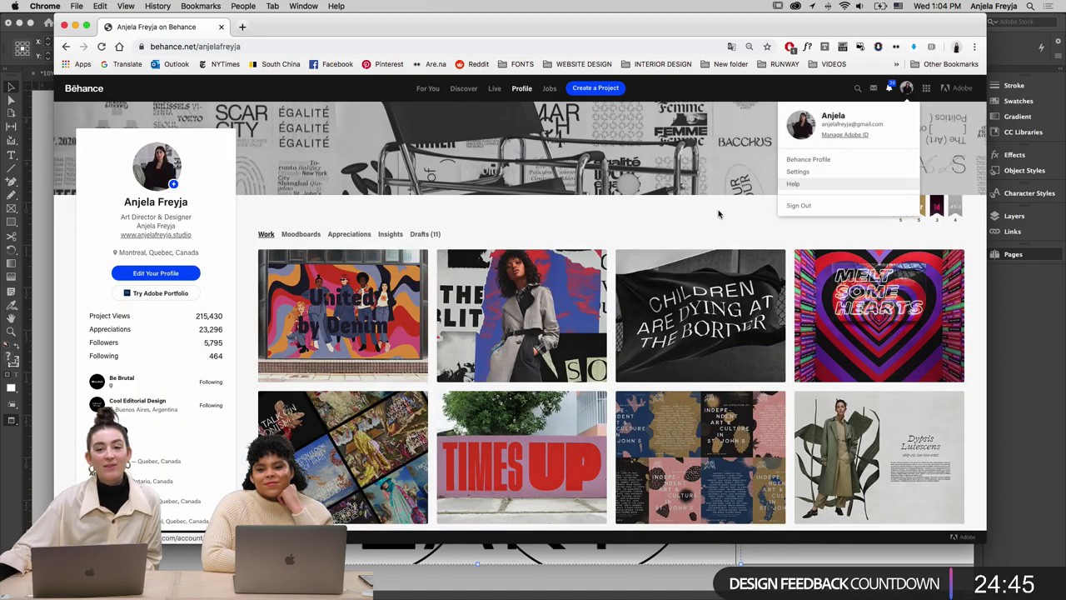
scroll(598, 337, "down", 5)
left_click(521, 442)
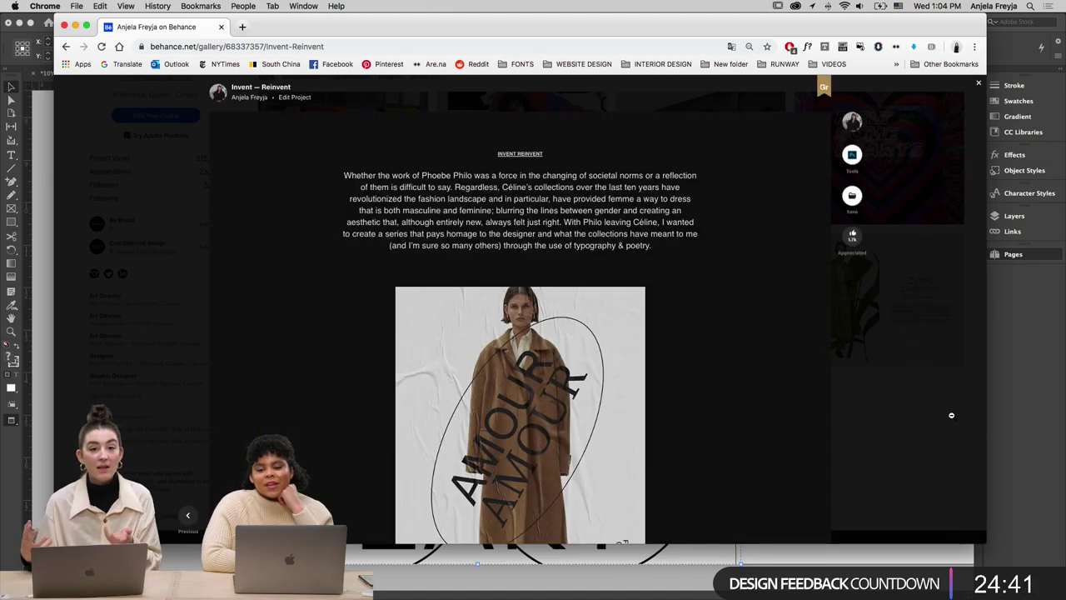
Scroll through the Invent — Reinvent poster series, including GROWN MIND and FEMME
scroll(844, 298, "down", 1)
scroll(845, 298, "down", 6)
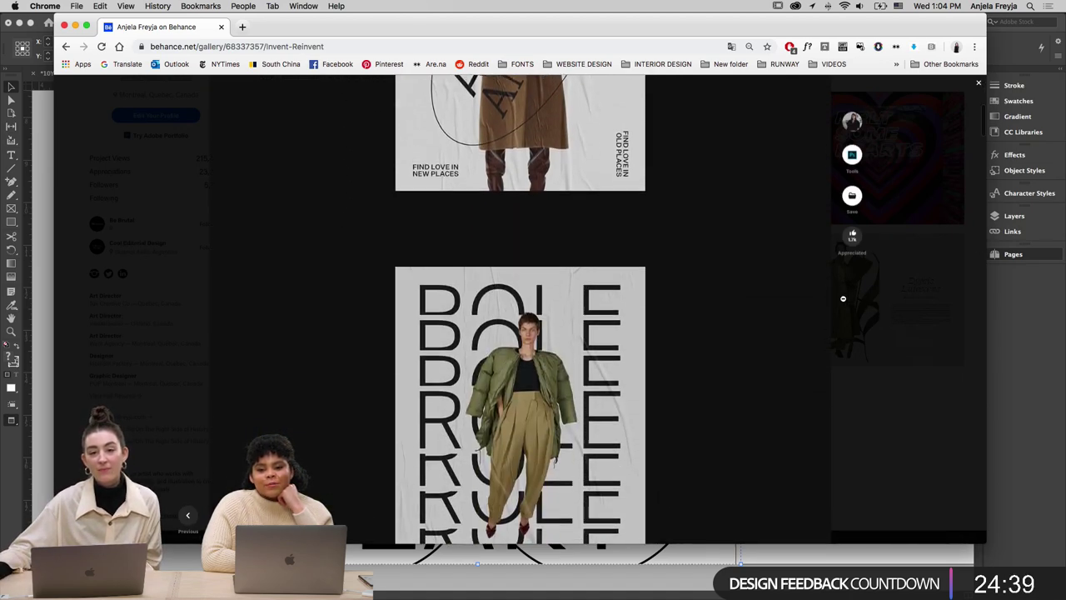
scroll(843, 299, "down", 2)
mouse_move(566, 278)
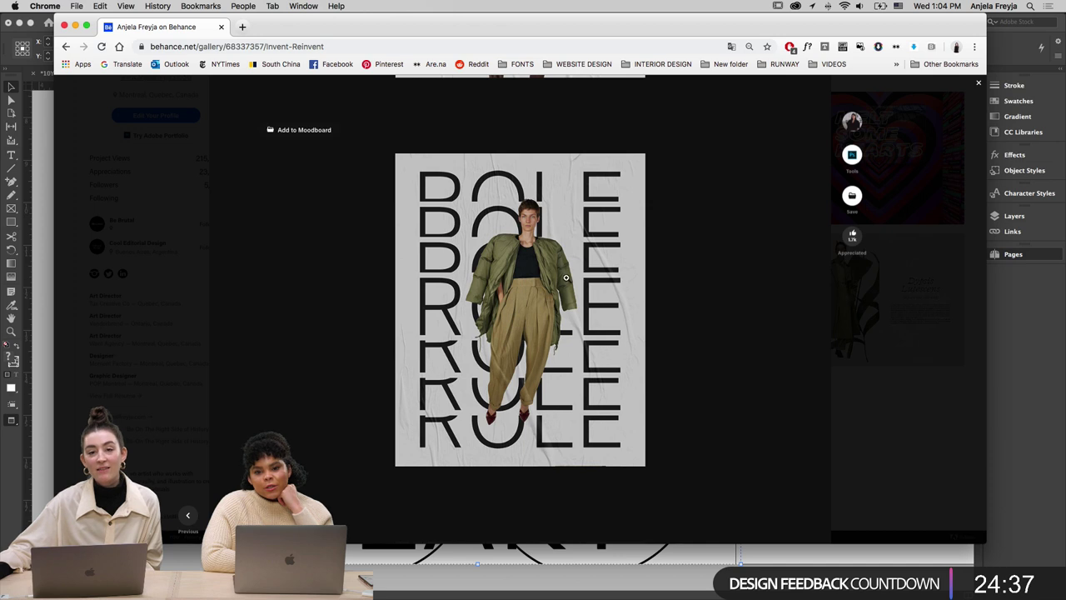
scroll(565, 278, "down", 5)
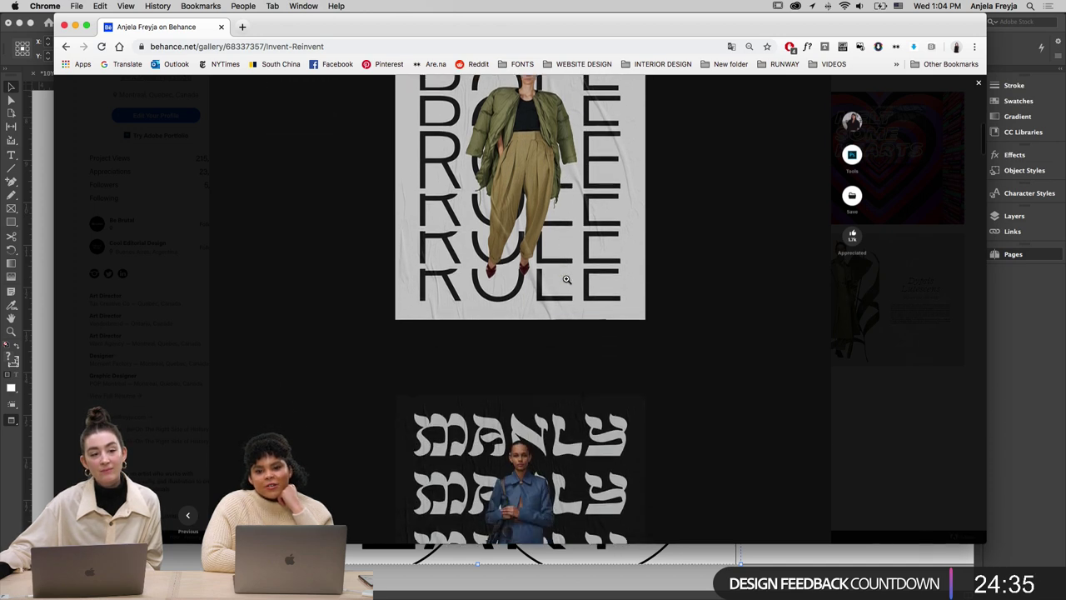
scroll(565, 278, "down", 3)
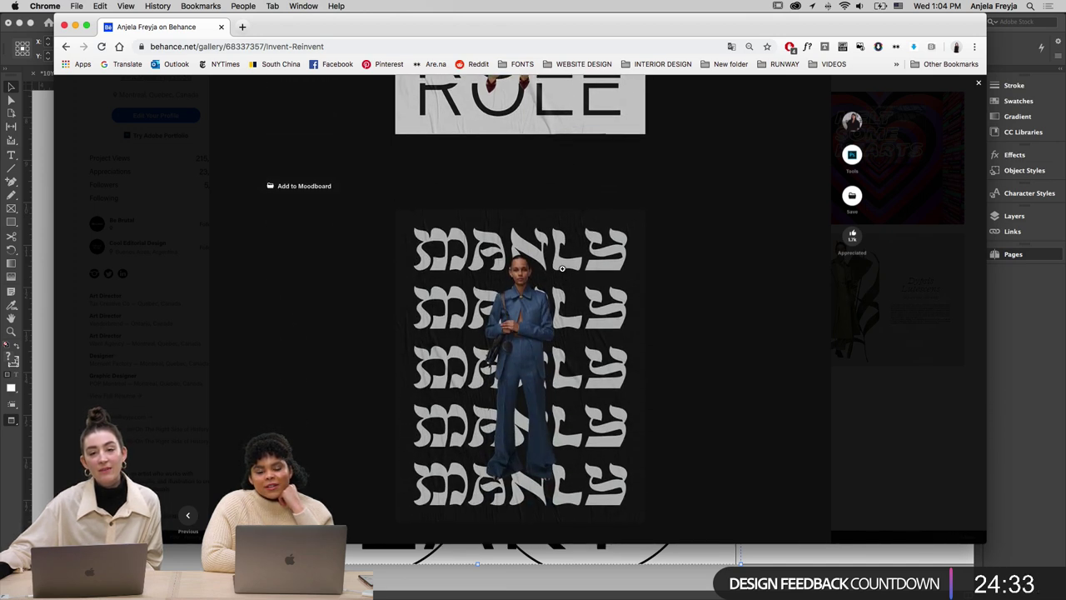
scroll(597, 270, "down", 15)
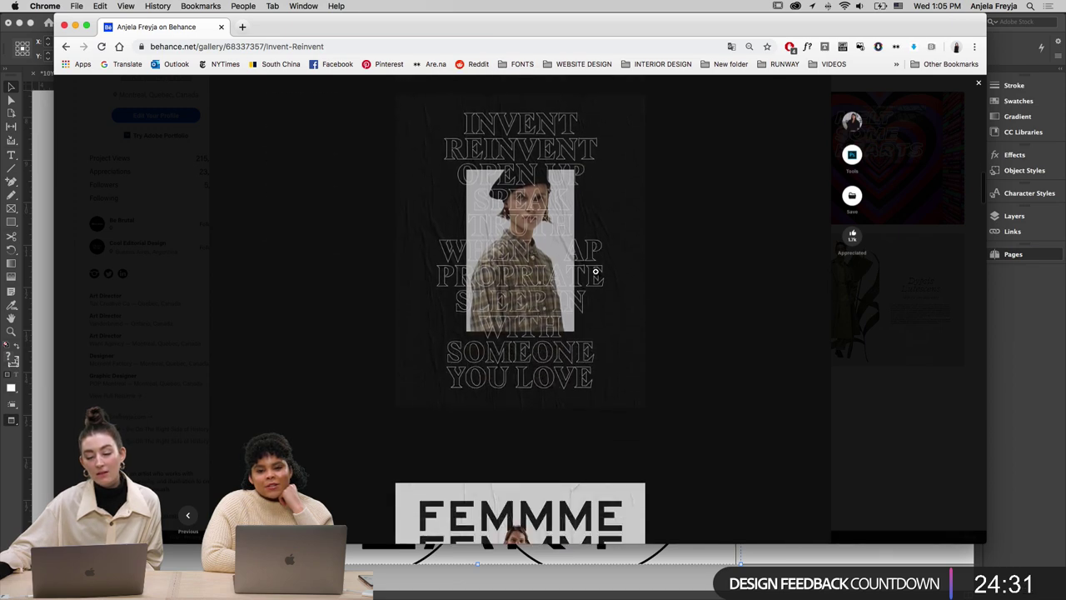
scroll(595, 272, "down", 6)
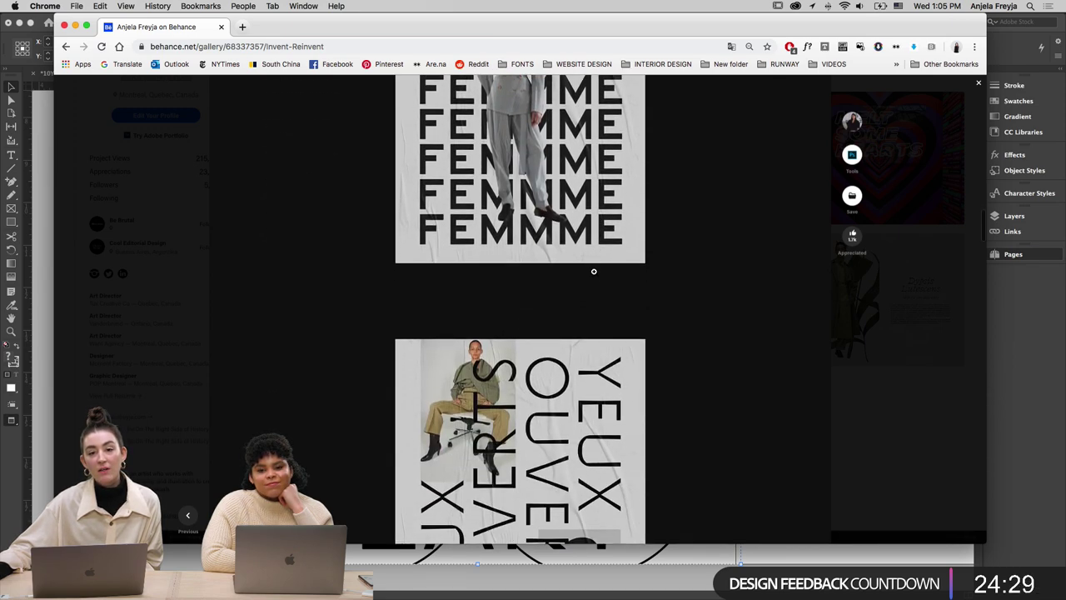
scroll(594, 271, "down", 20)
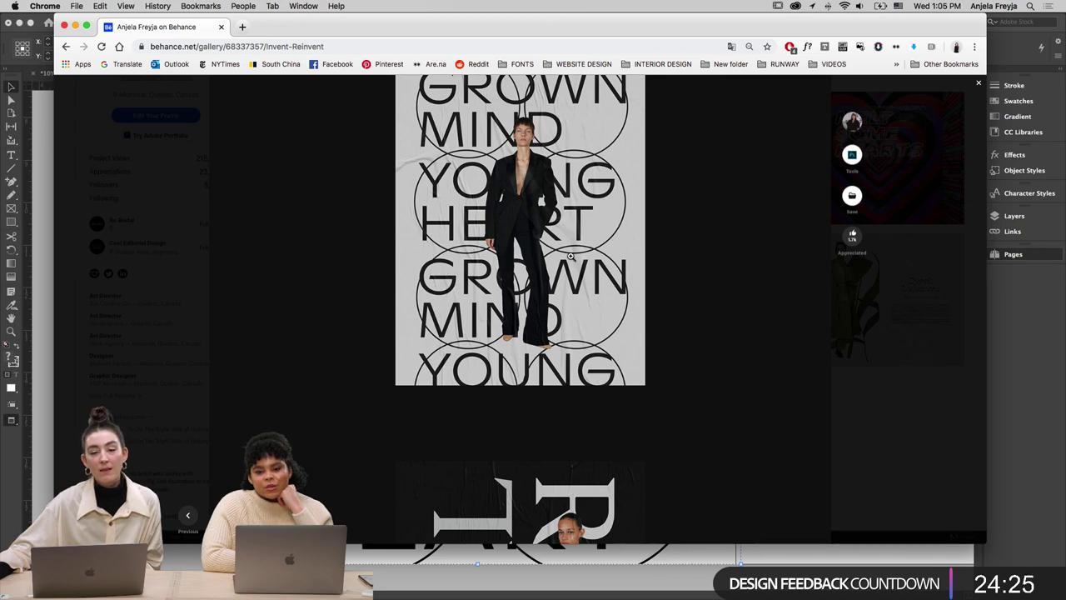
scroll(570, 256, "down", 12)
scroll(576, 256, "down", 15)
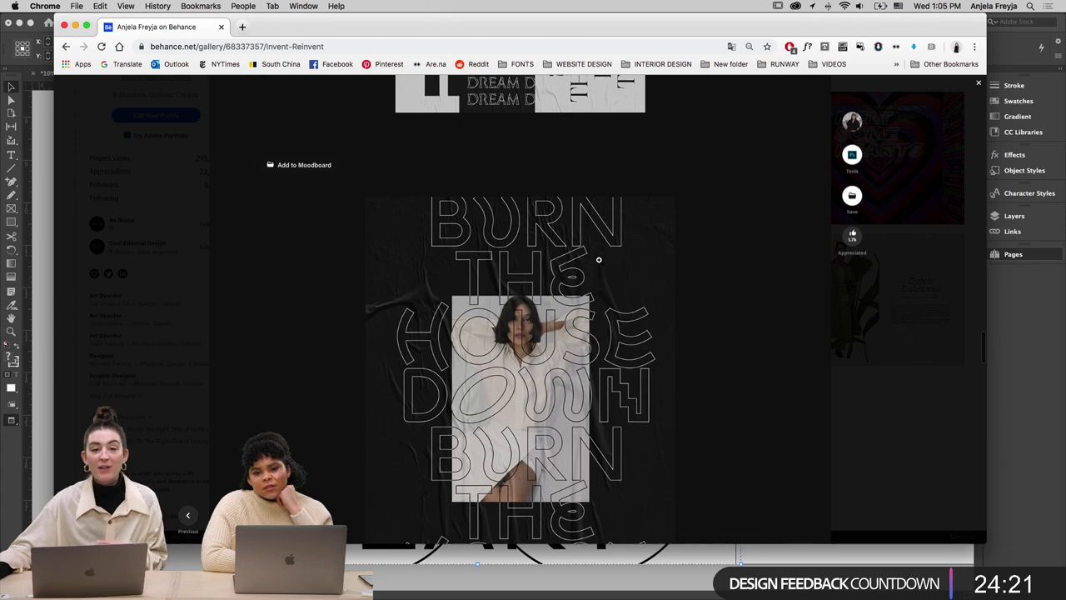
scroll(575, 256, "down", 10)
scroll(587, 263, "down", 15)
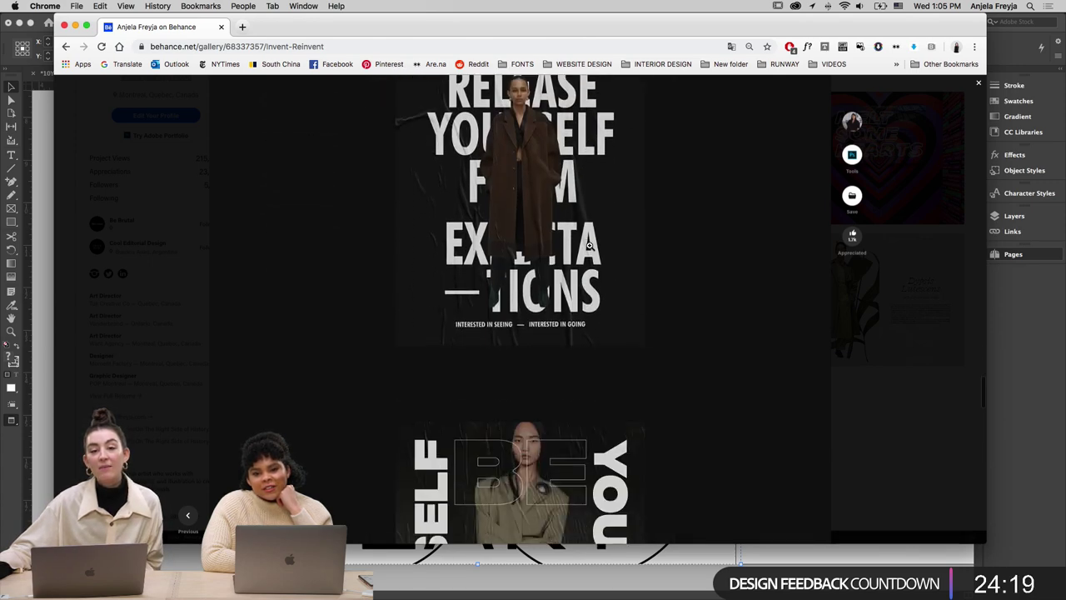
scroll(588, 246, "up", 5)
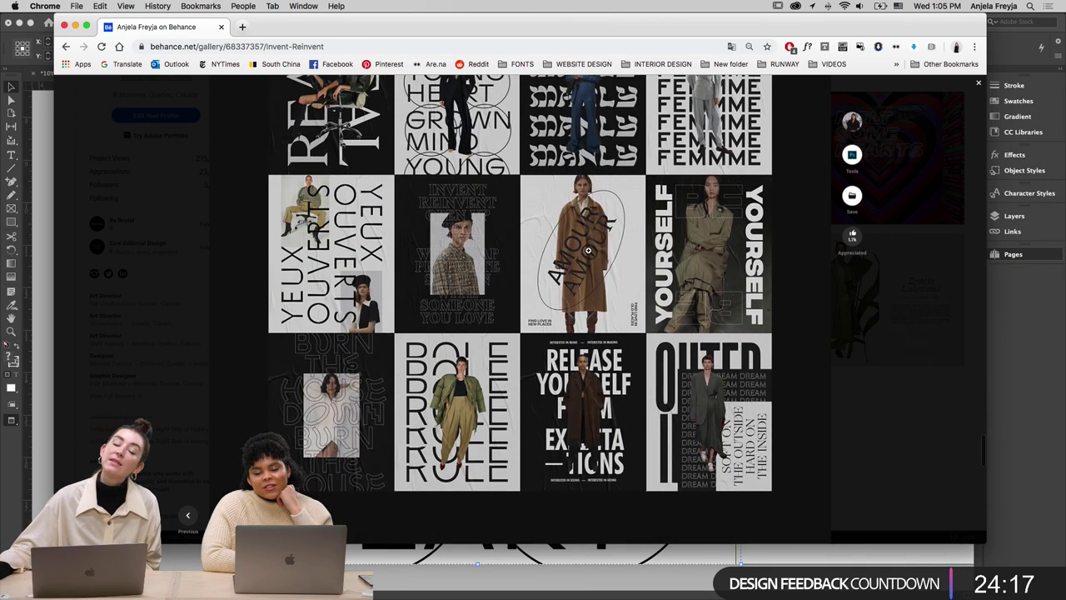
scroll(587, 251, "down", 5)
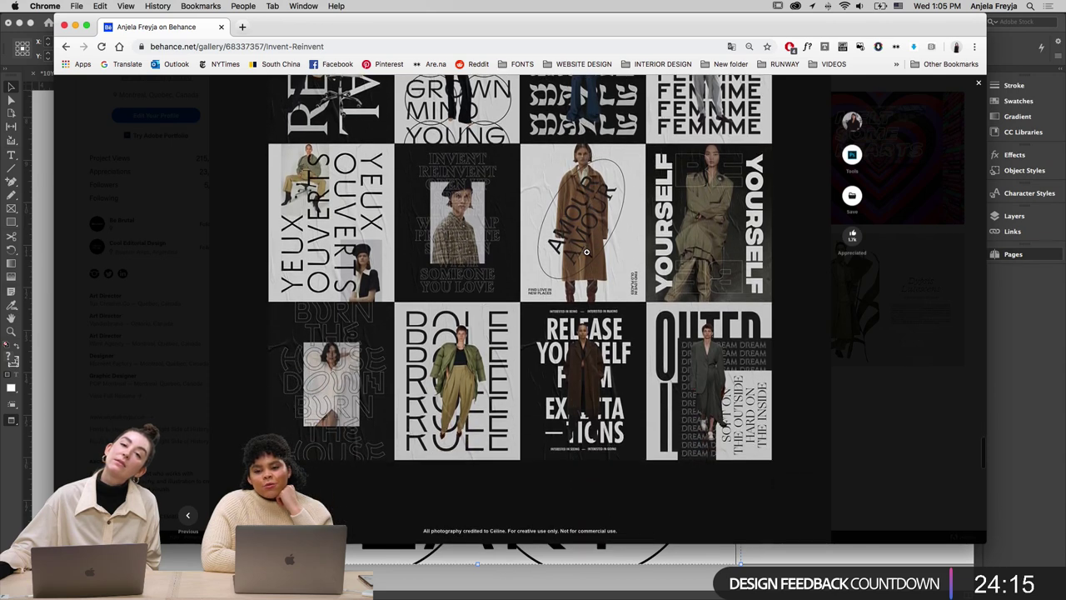
scroll(577, 252, "up", 3)
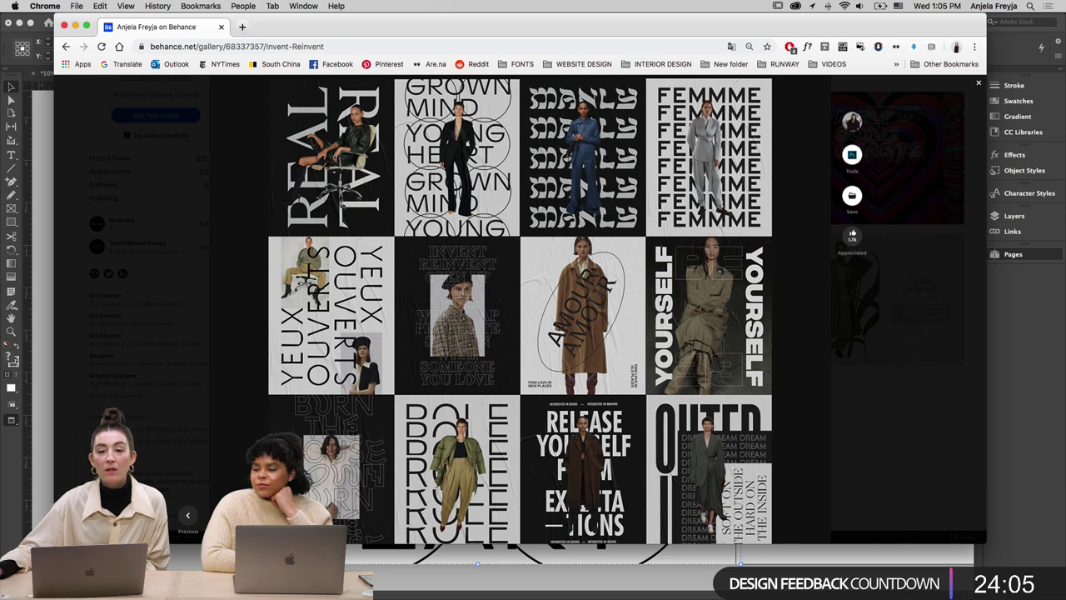
Back in InDesign, deselect the poster and zoom out from 75% to 25% on spread 42–43
key("super+Tab")
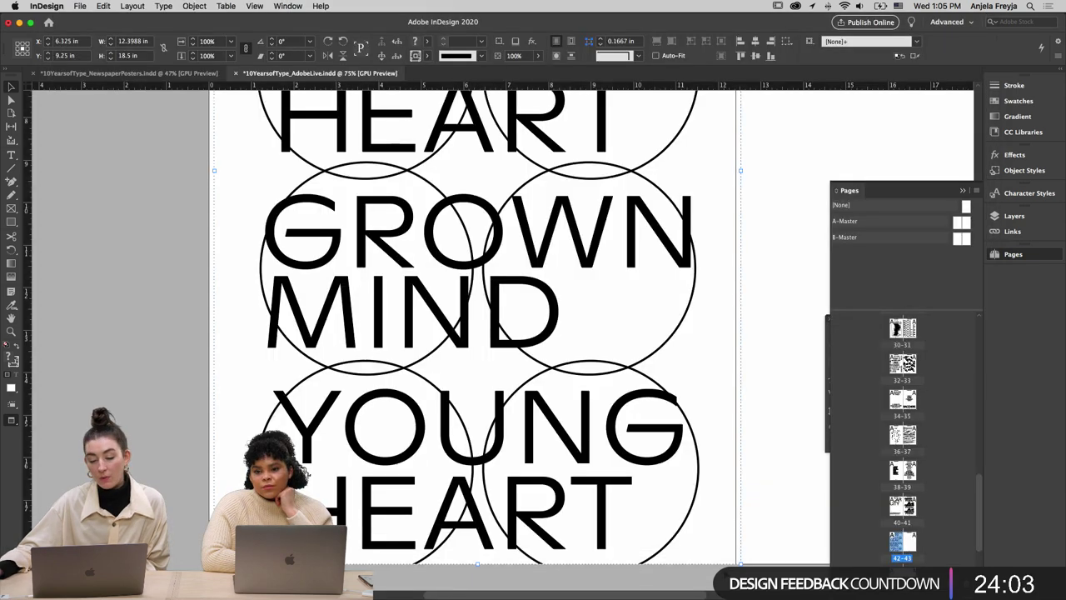
left_click(800, 566)
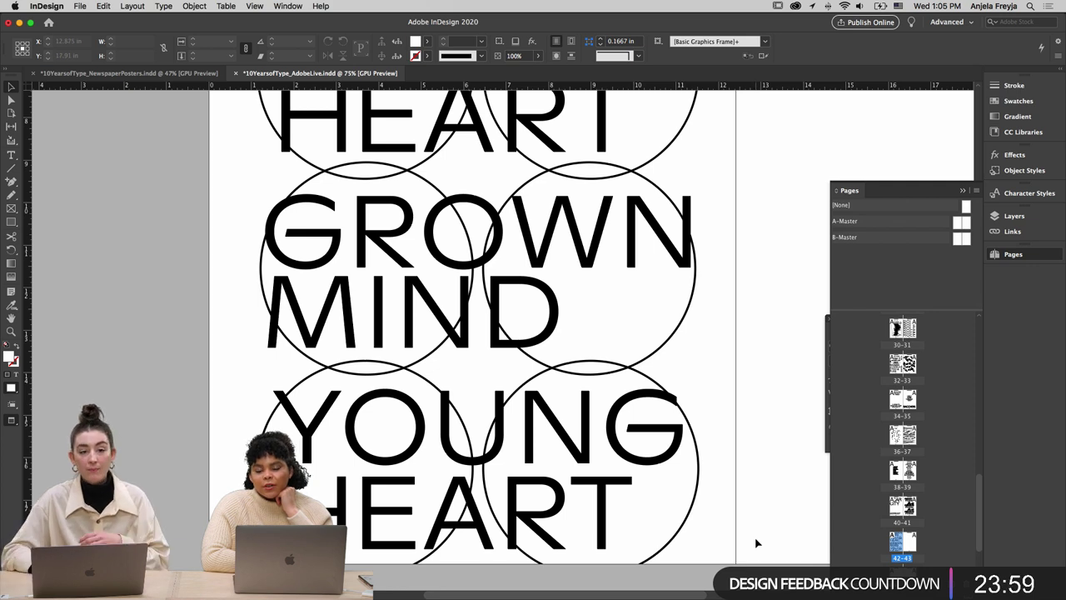
key("super+minus")
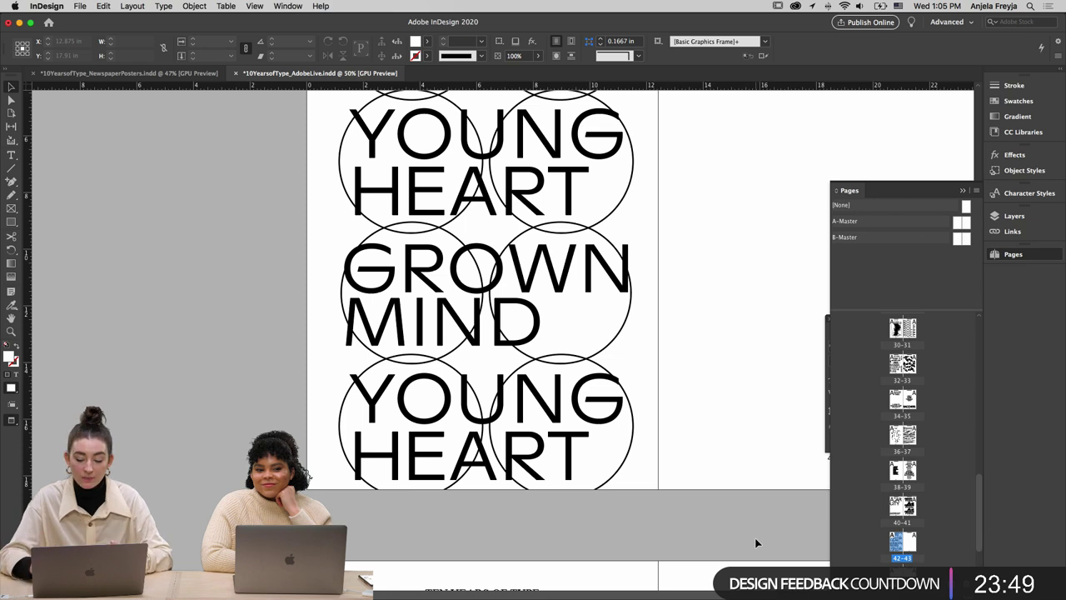
key("super+minus")
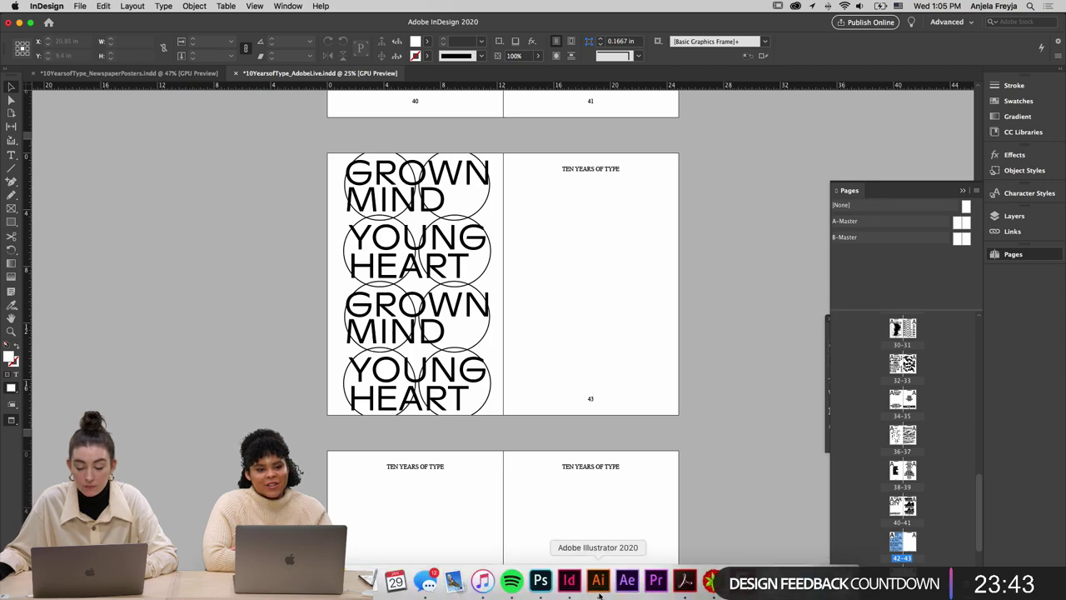
In the Illustrator posters file, pan to and select the GAVE YOU ALL OF MY LOVE poster for copying
left_click(599, 581)
scroll(467, 333, "up", 10)
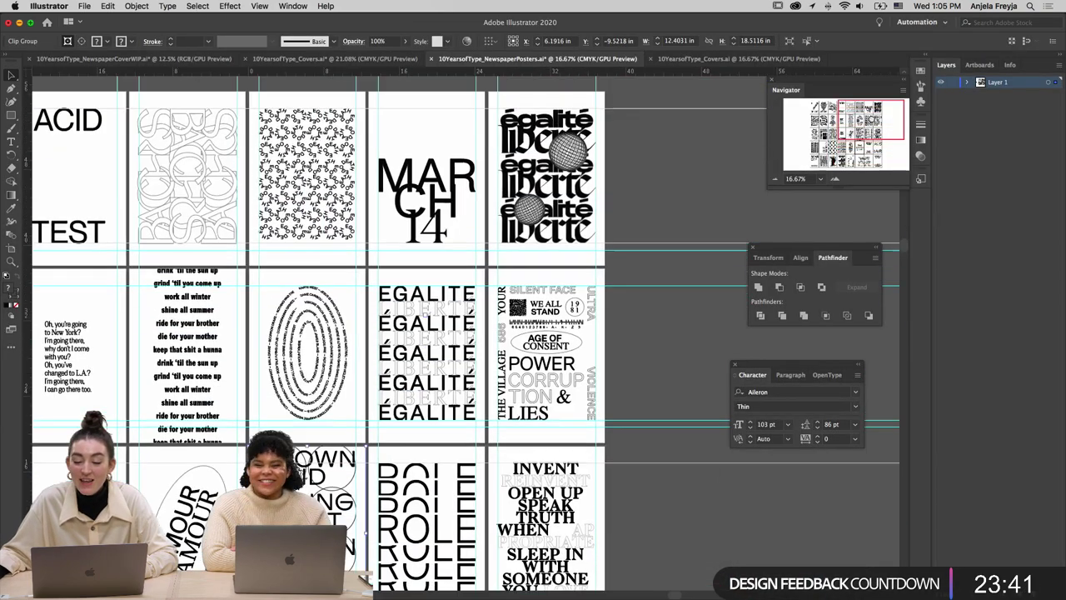
scroll(466, 333, "left", 3)
scroll(467, 333, "down", 2)
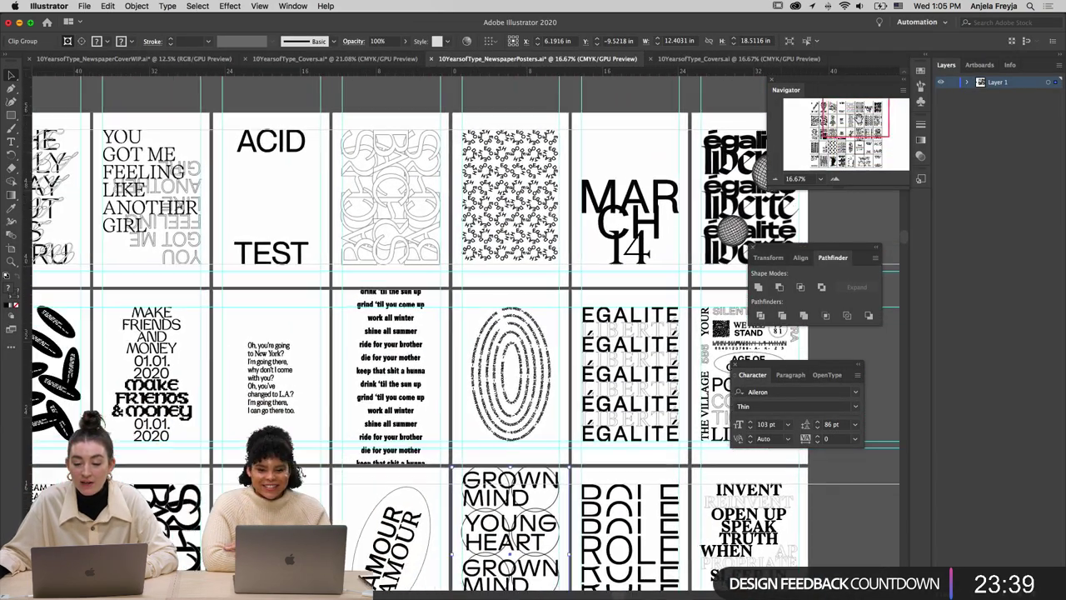
scroll(466, 334, "right", 3)
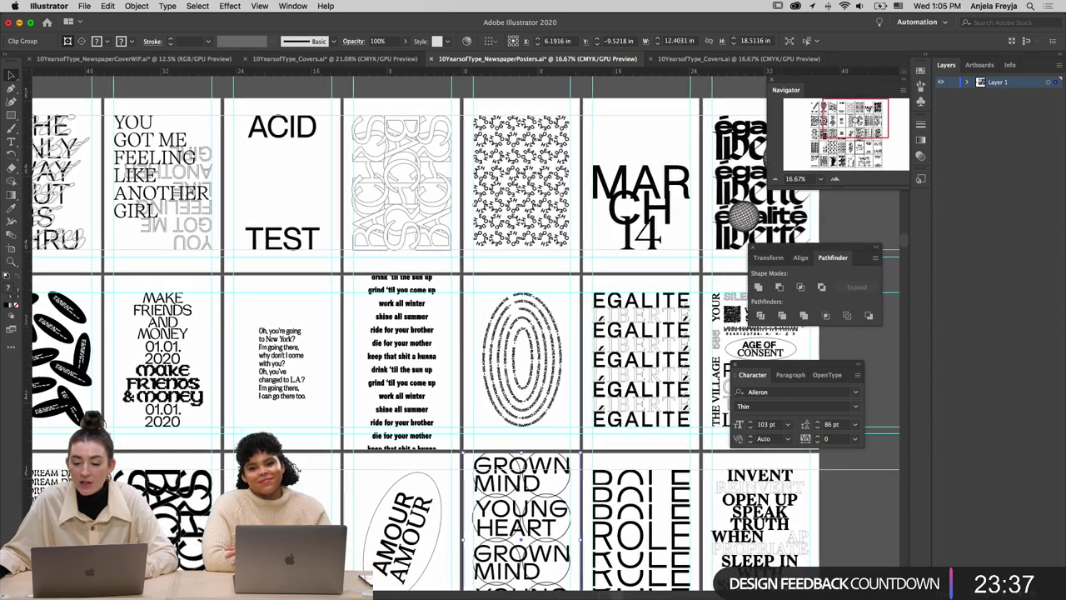
scroll(466, 334, "up", 2)
scroll(466, 333, "left", 7)
scroll(467, 333, "down", 1)
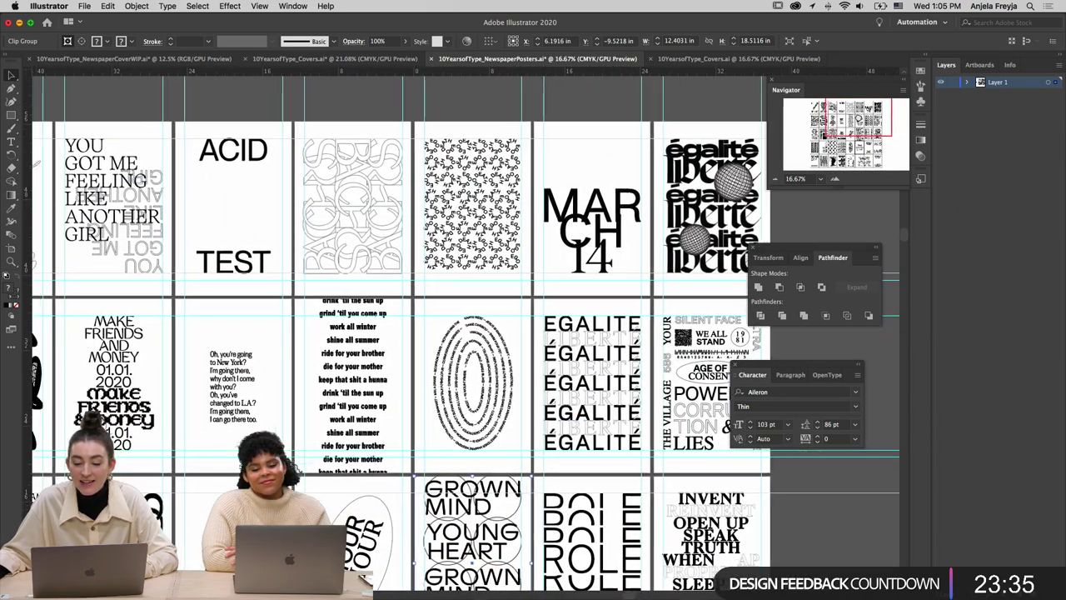
scroll(467, 333, "left", 5)
scroll(466, 333, "down", 2)
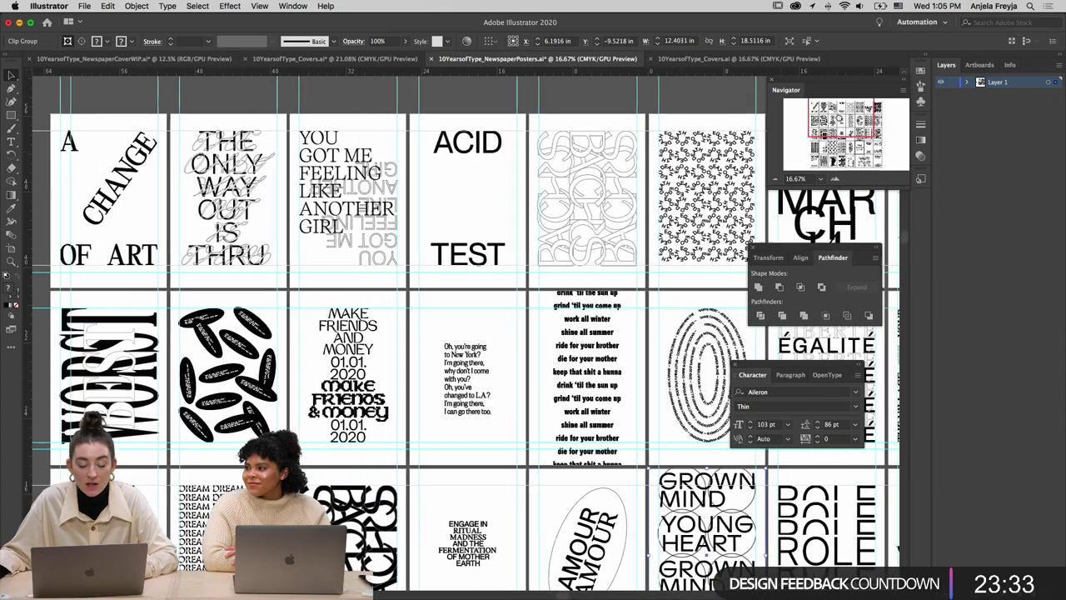
scroll(457, 313, "down", 2)
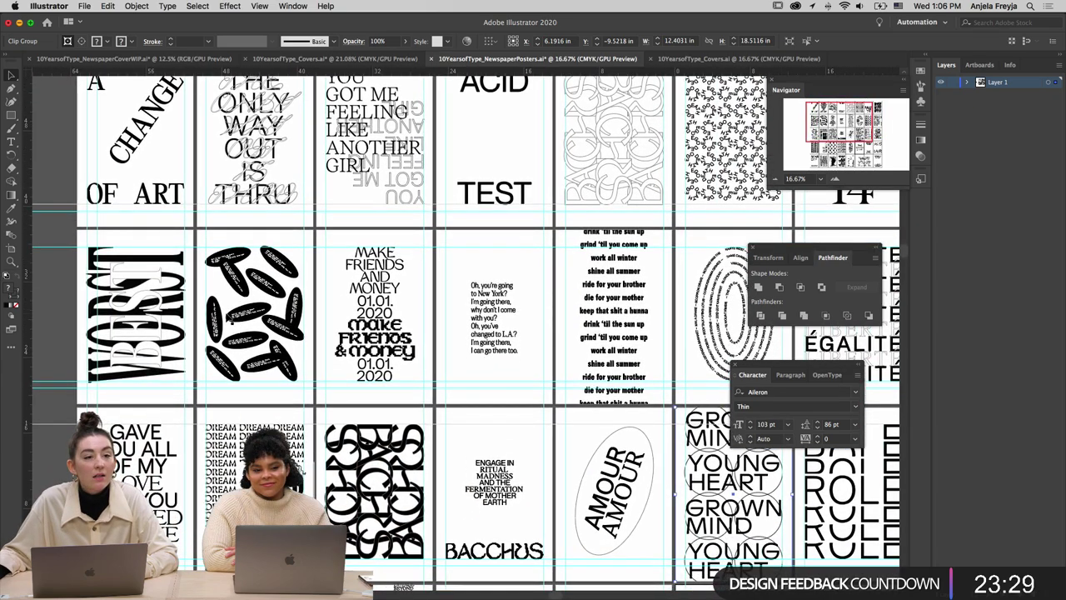
scroll(466, 333, "left", 3)
scroll(467, 333, "down", 1)
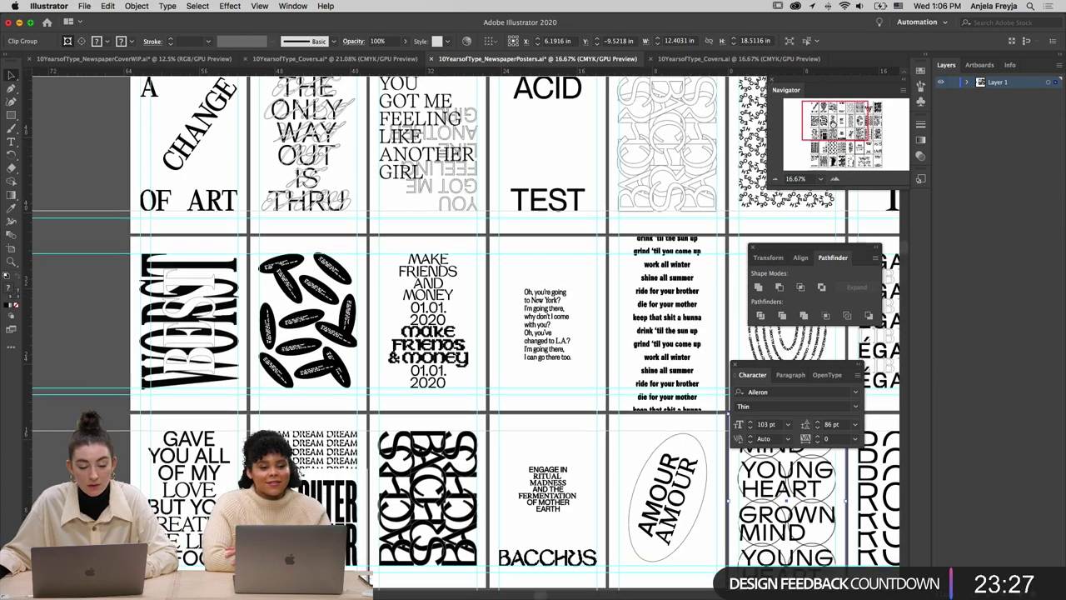
left_click(225, 416)
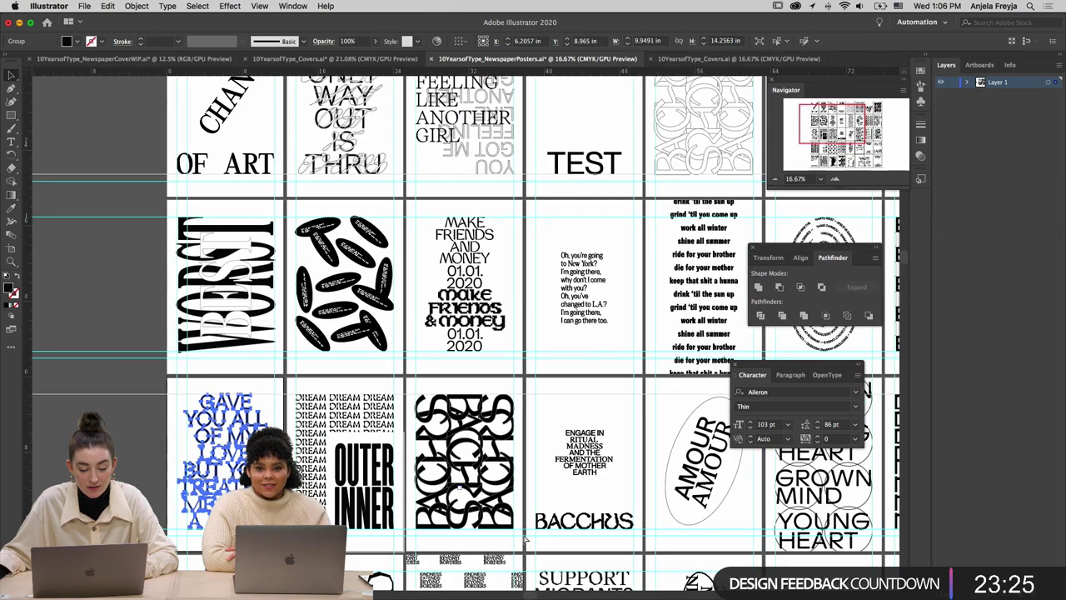
Paste the GAVE YOU ALL OF MY LOVE poster onto page 43, scaled and nudged within the margins
left_click(580, 586)
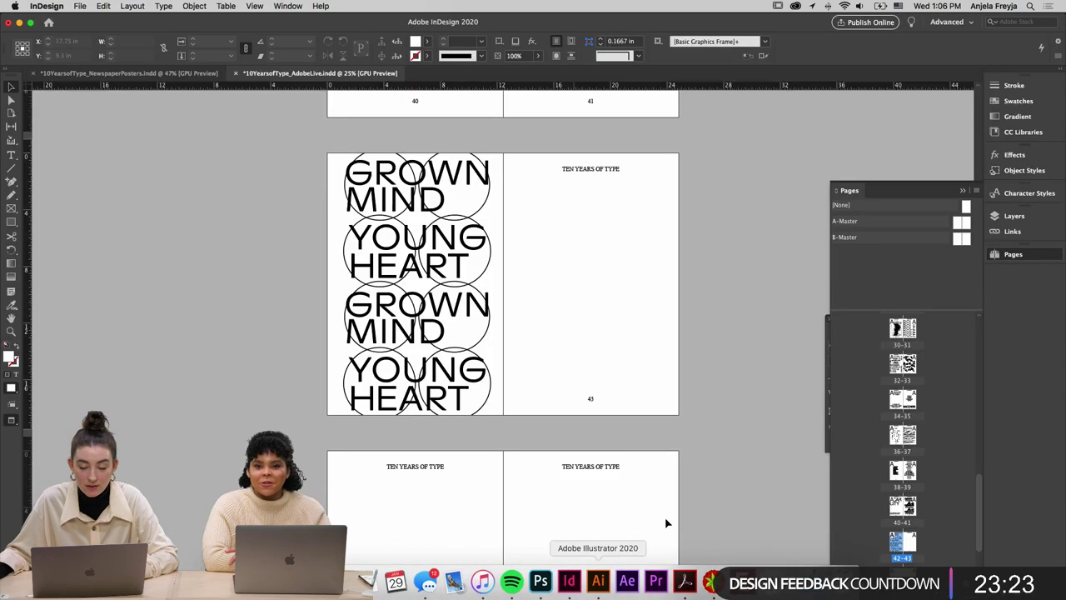
key("super+v")
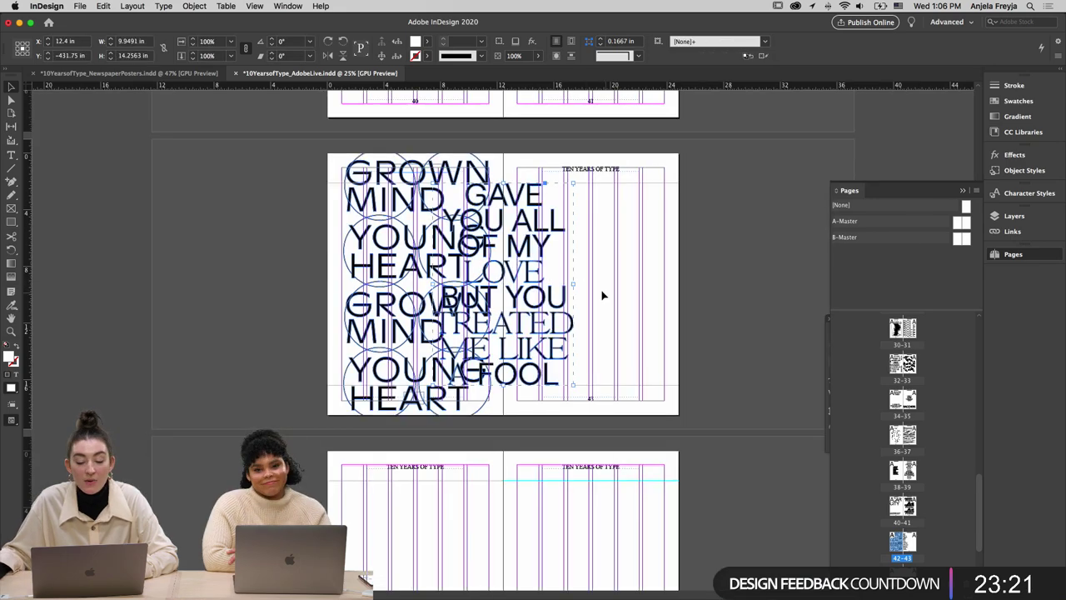
left_click_drag(604, 292, 639, 230)
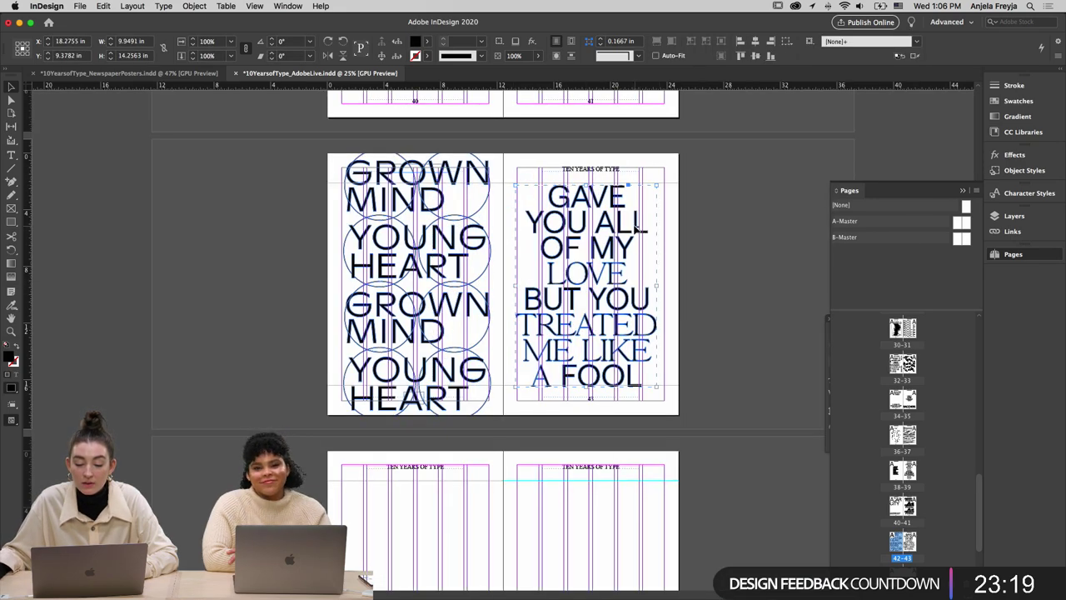
left_click_drag(586, 387, 586, 386)
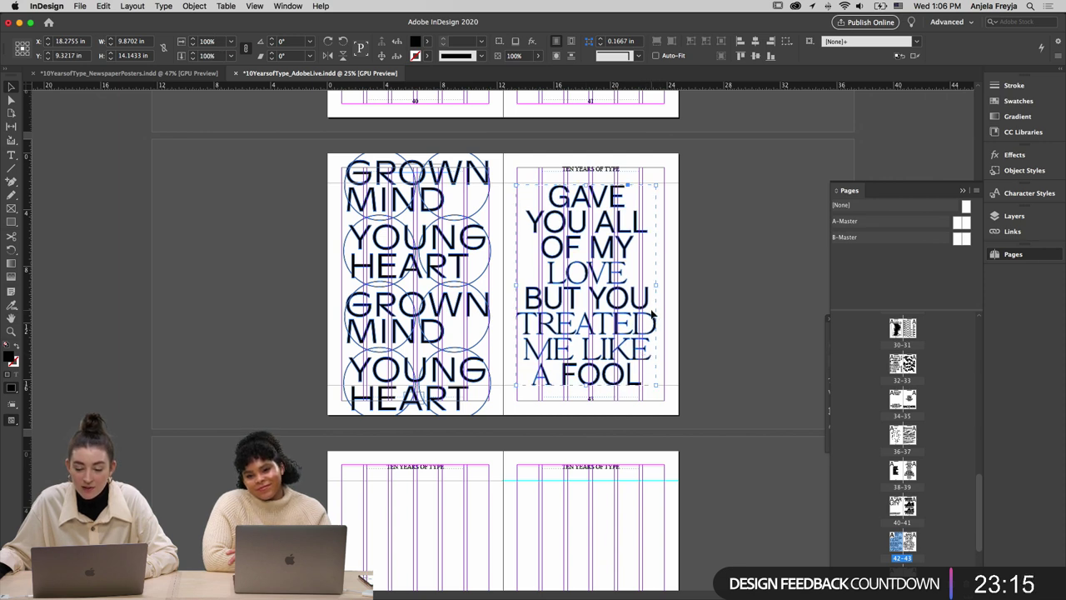
mouse_move(650, 309)
left_mouse_down()
mouse_move(680, 303)
mouse_move(667, 308)
left_mouse_up()
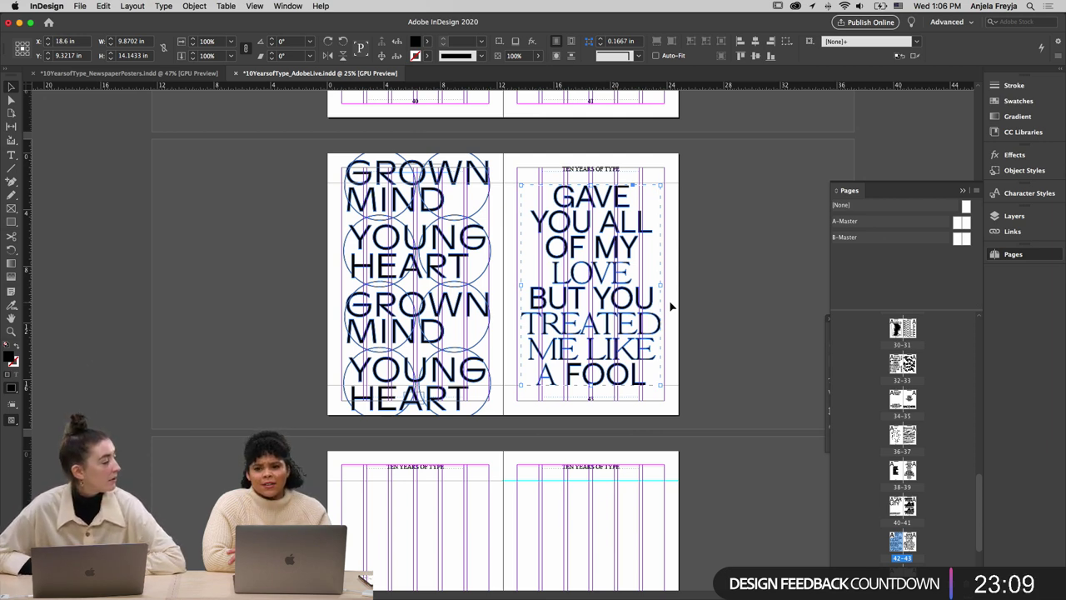
key("Left")
key("Left")
key("Left")
key("Left")
key("Left")
key("Left")
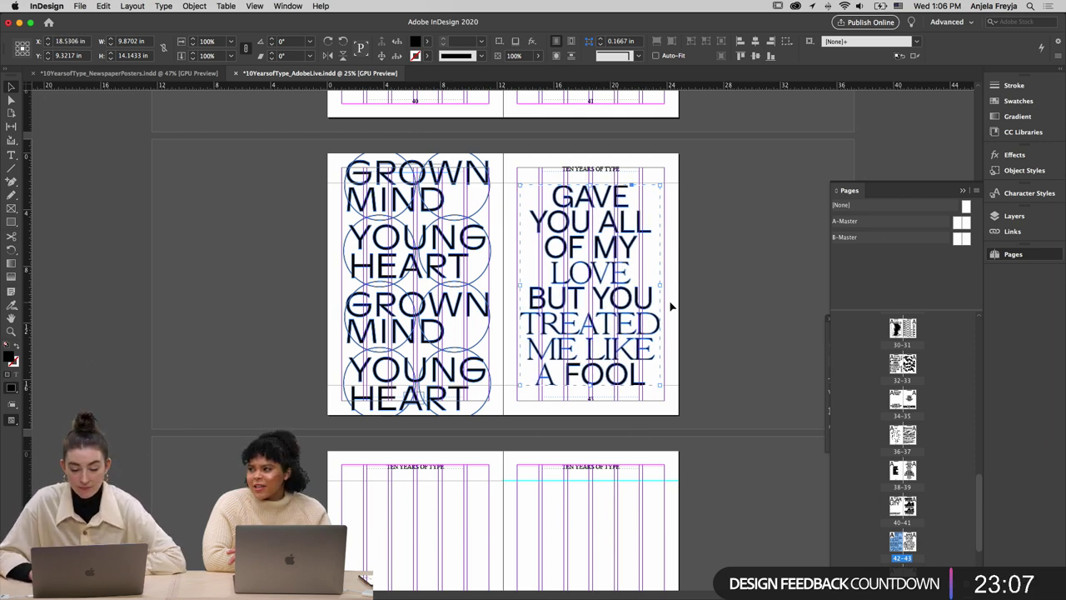
key("Up")
key("Up")
key("Up")
key("Up")
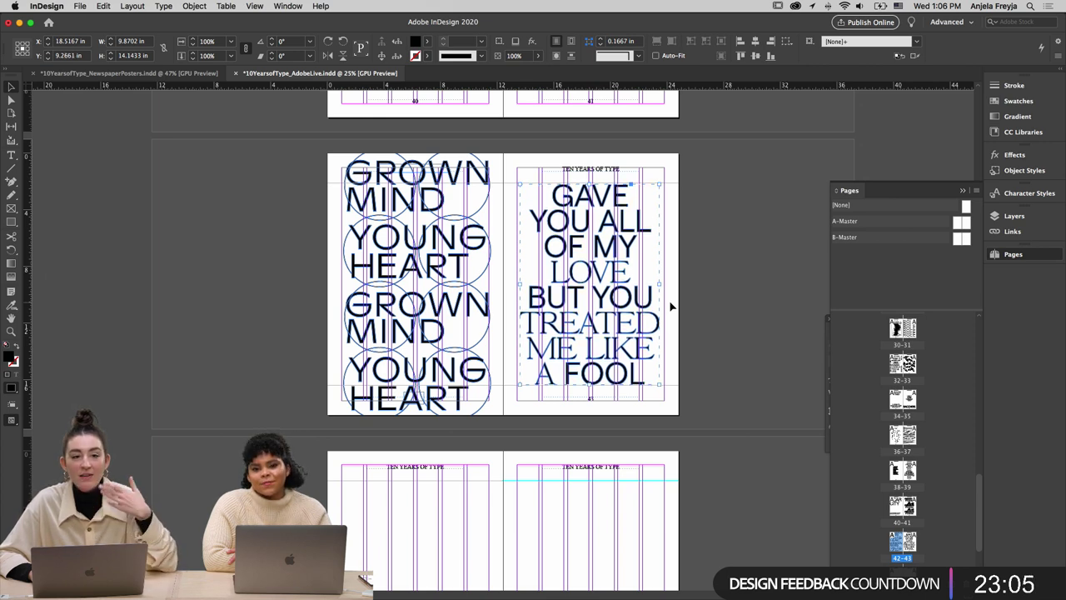
left_click(750, 380)
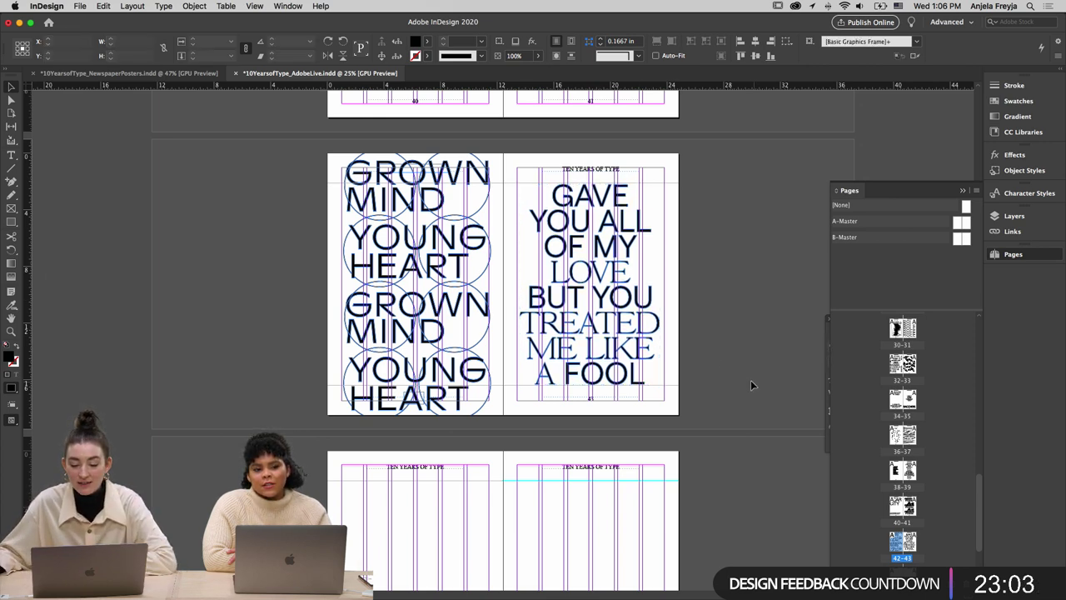
scroll(503, 333, "down", 5)
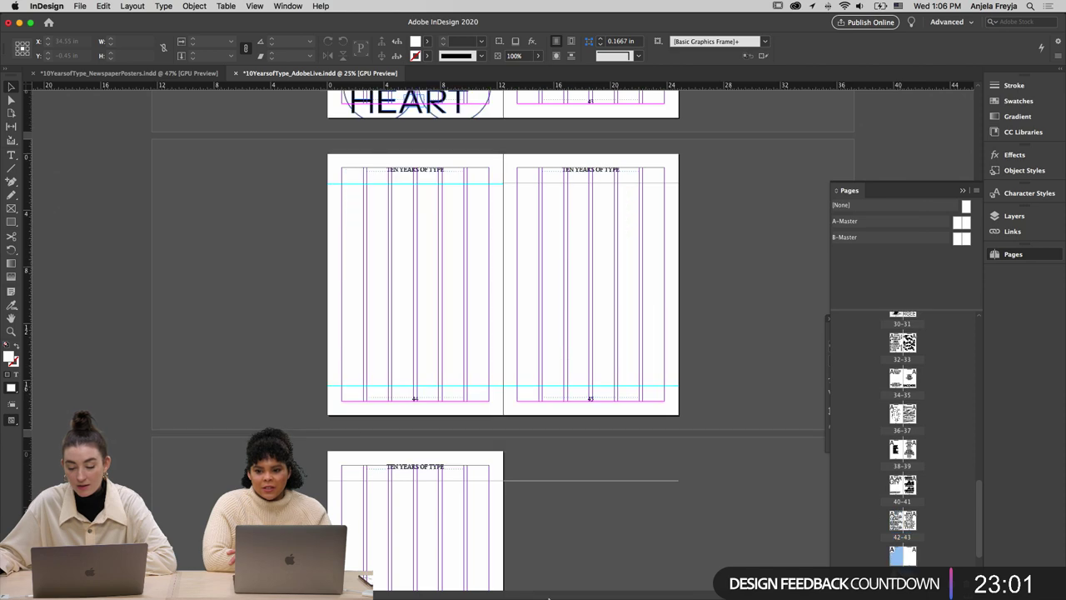
Scroll the Illustrator canvas down and right to THE LIGHT WITHIN YOU and PARIS posters
left_click(606, 591)
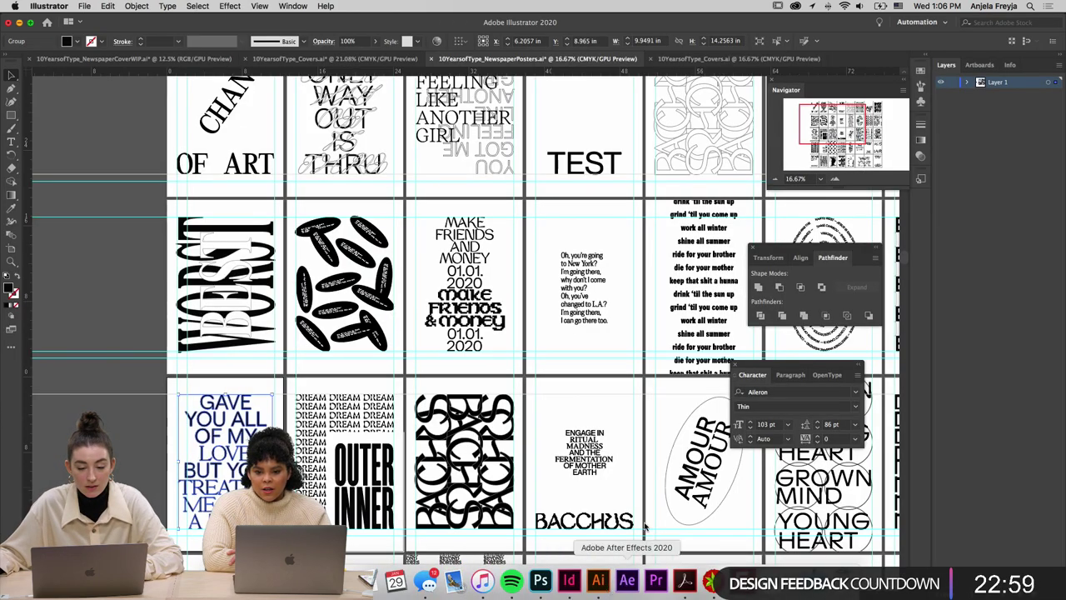
scroll(629, 277, "up", 3)
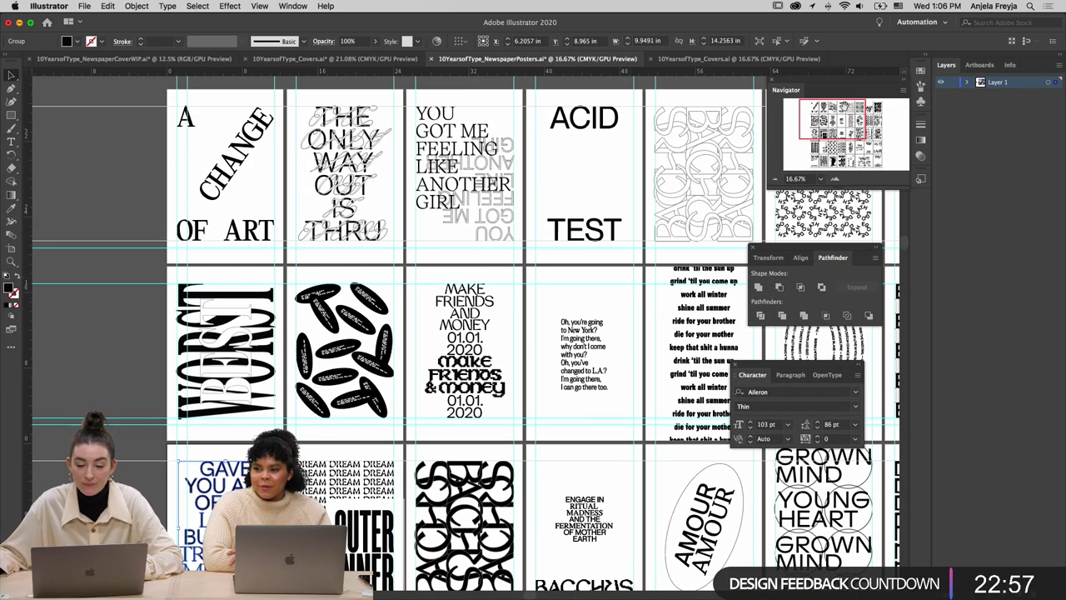
scroll(467, 333, "down", 5)
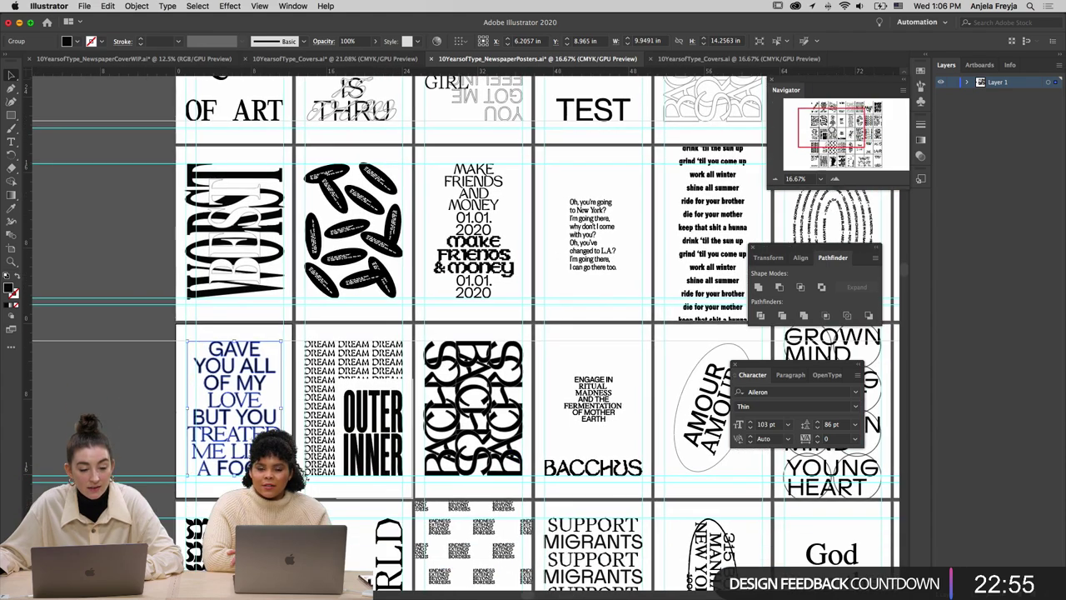
scroll(467, 333, "down", 6)
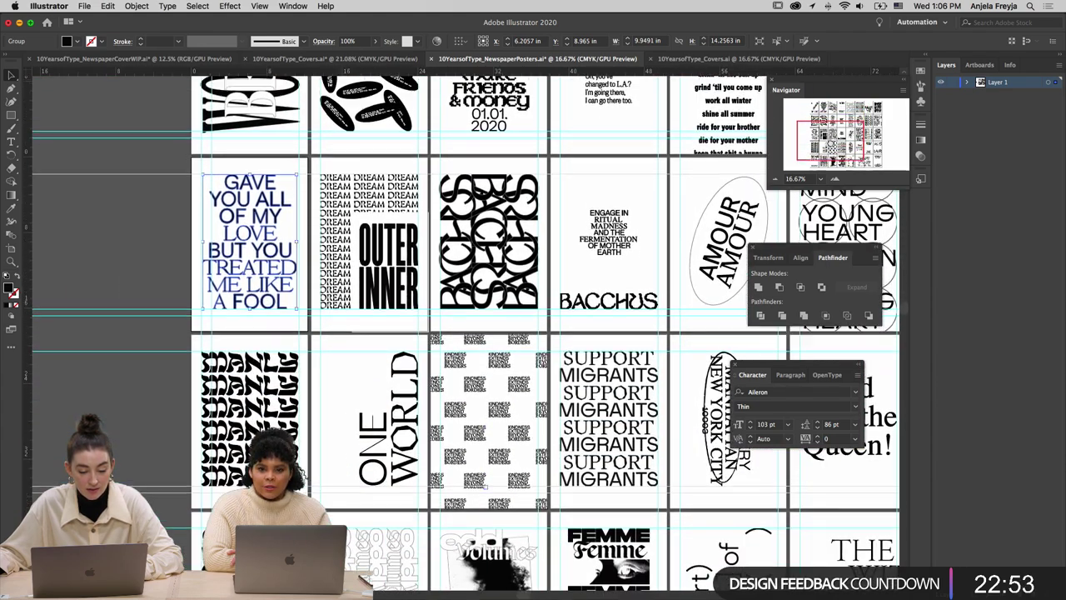
scroll(467, 333, "down", 5)
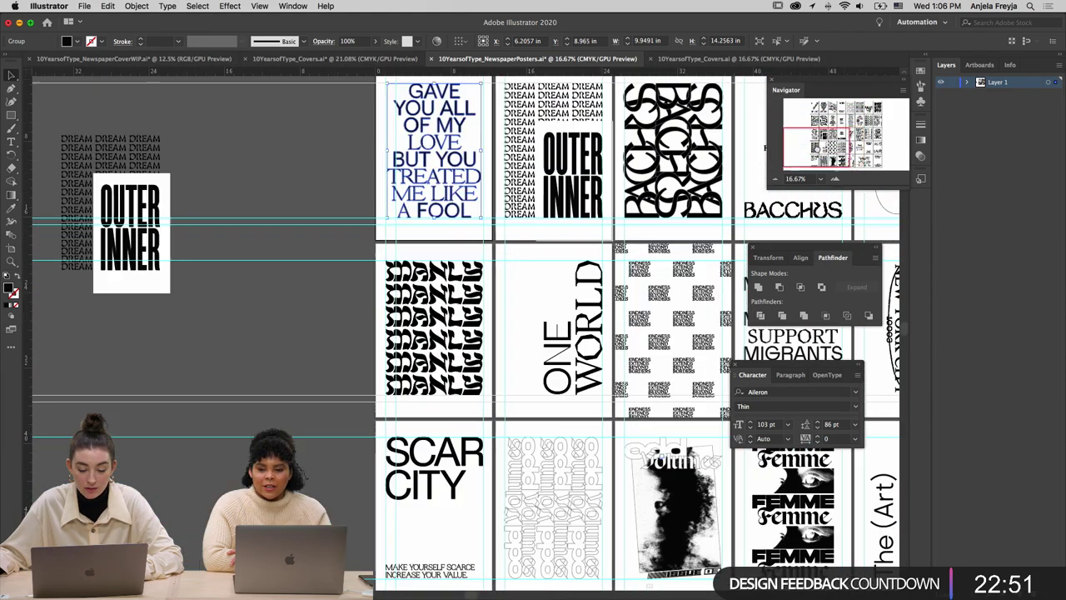
scroll(486, 98, "right", 4)
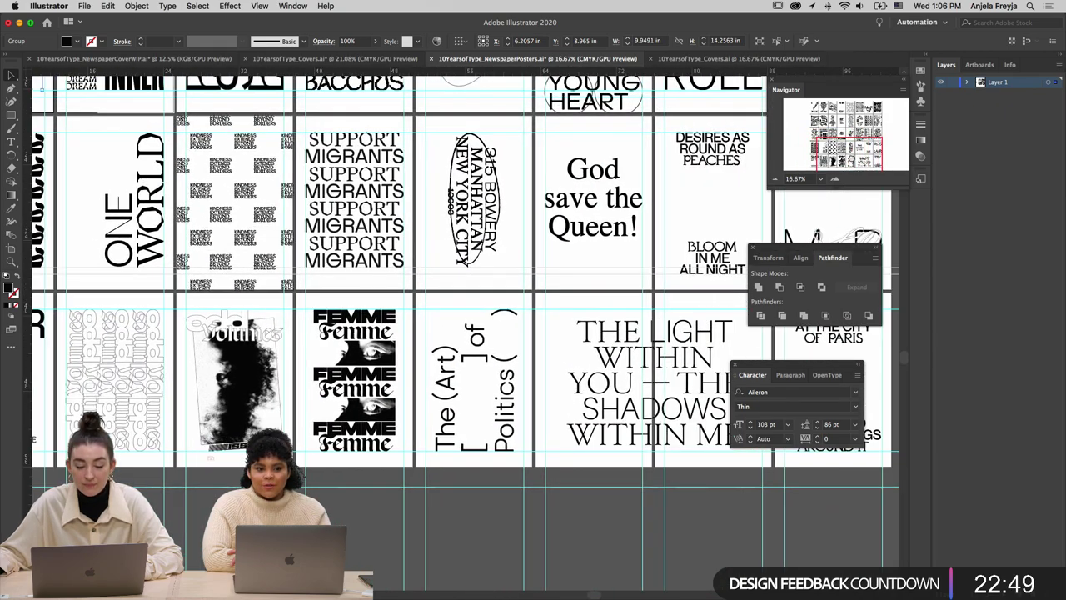
scroll(486, 97, "right", 2)
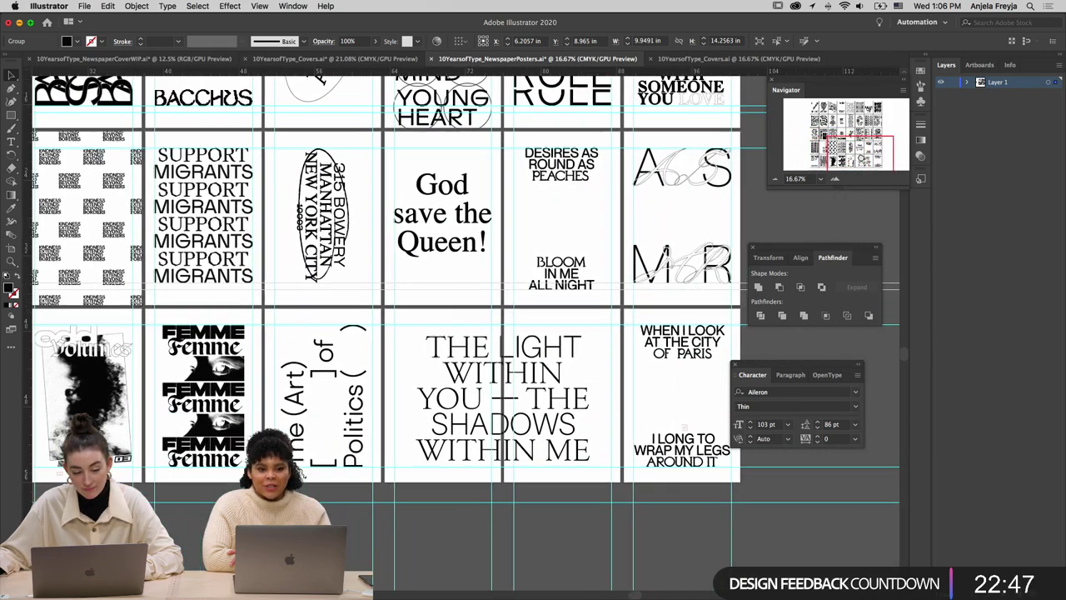
scroll(303, 474, "right", 2)
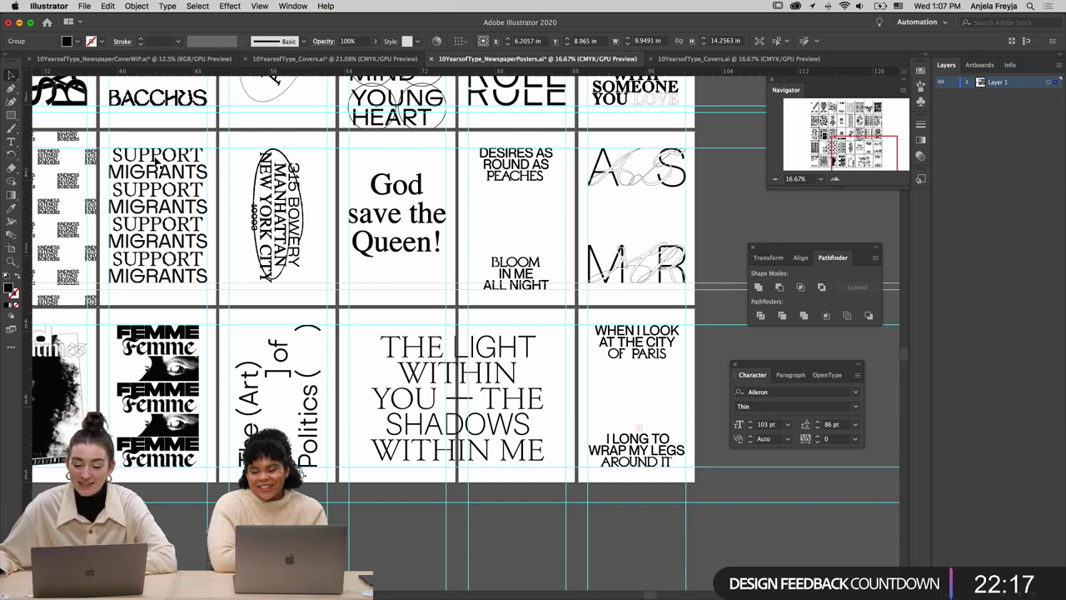
Drag the Navigator view box up to show A CHANGE OF ART and ACID TEST
left_click_drag(877, 149, 819, 116)
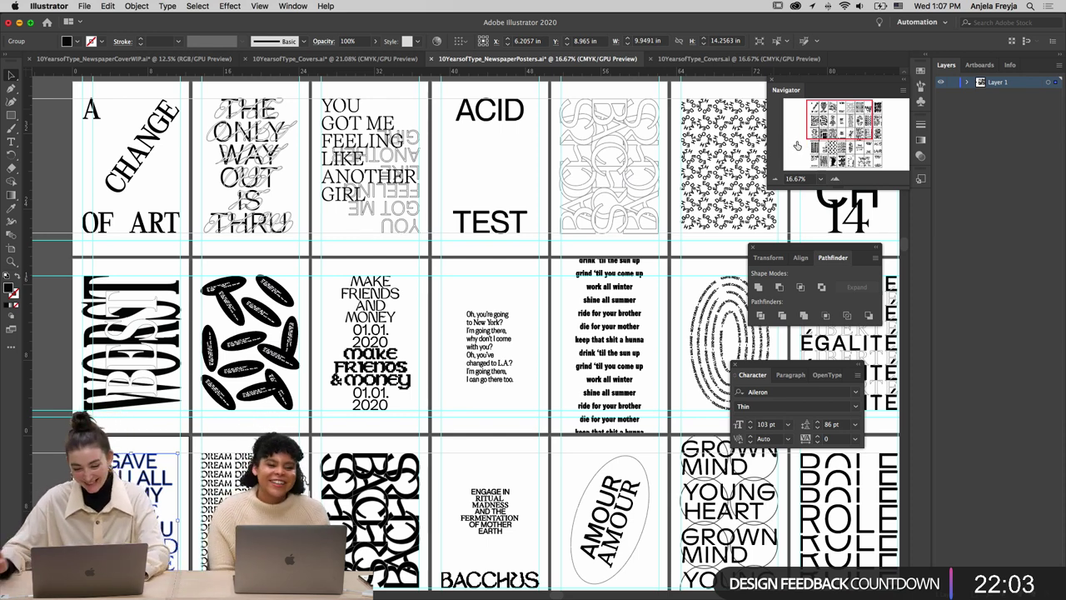
Select the black-lettered poster beside BACCHUS, then return to InDesign's spread 44–45
mouse_move(823, 131)
left_mouse_down()
mouse_move(804, 134)
mouse_move(820, 139)
left_mouse_up()
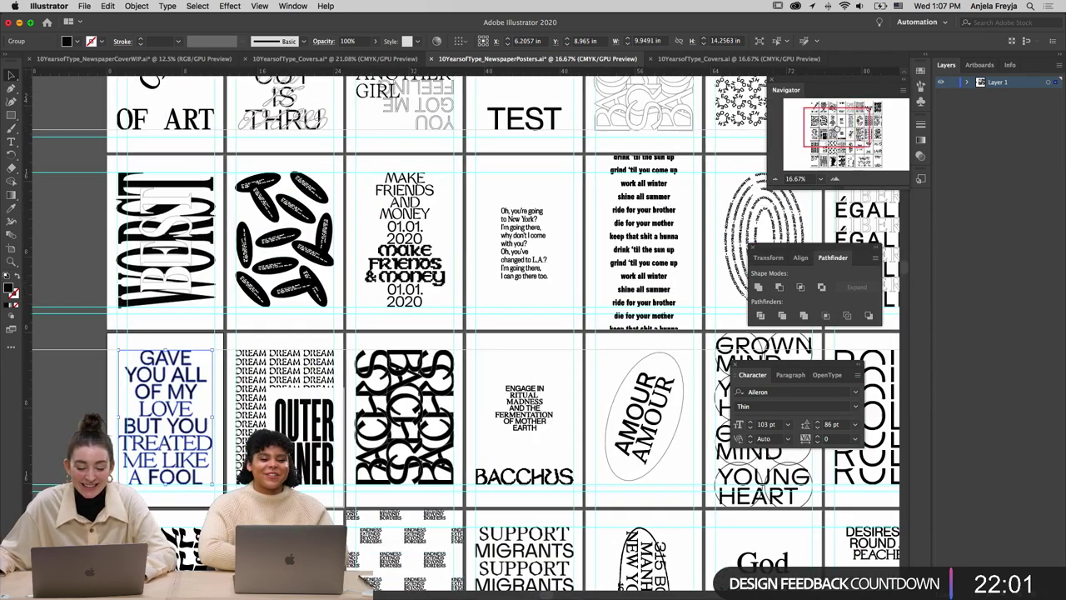
scroll(484, 483, "down", 5)
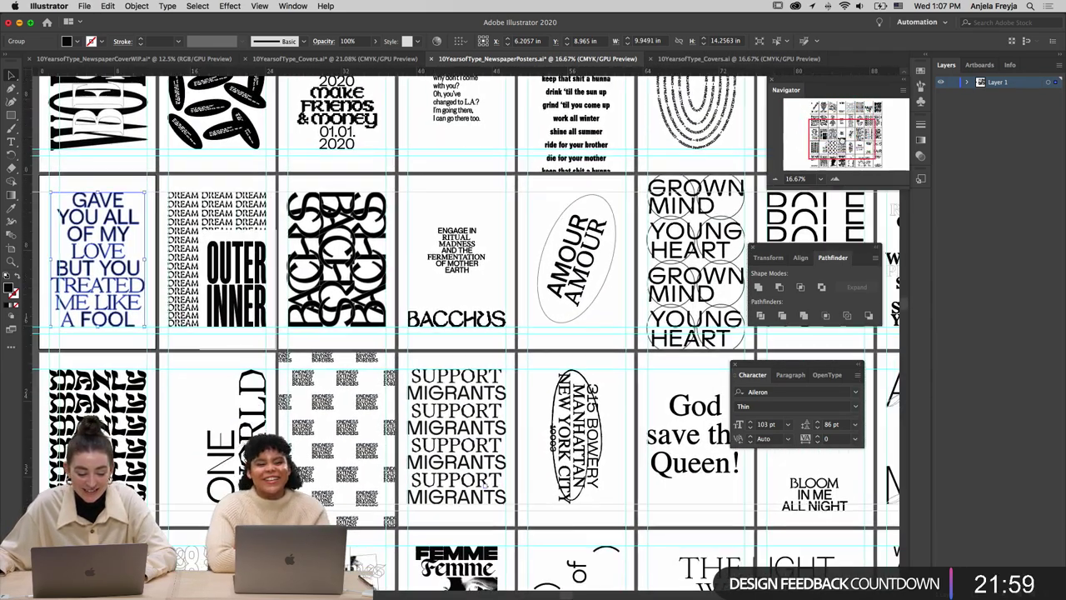
scroll(485, 483, "down", 2)
left_click(397, 293)
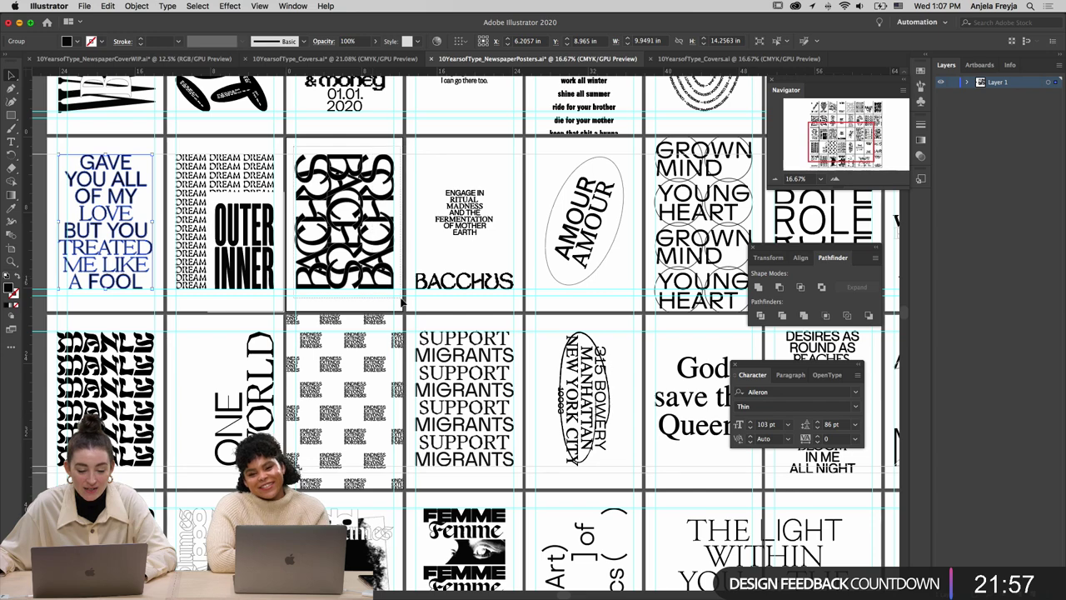
scroll(466, 417, "up", 2)
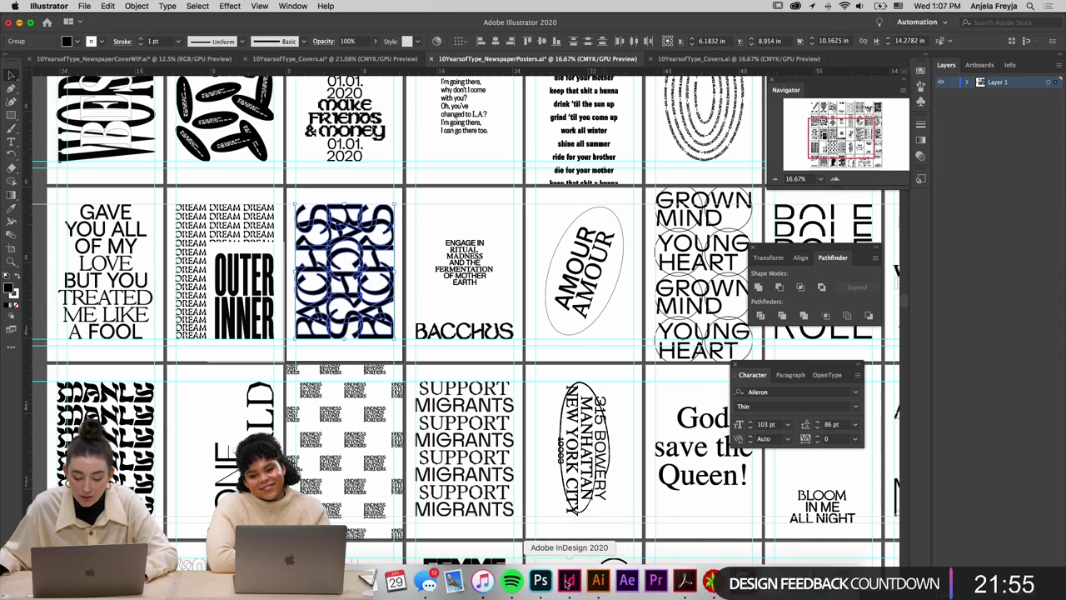
left_click(568, 582)
left_click_drag(981, 512, 1000, 317)
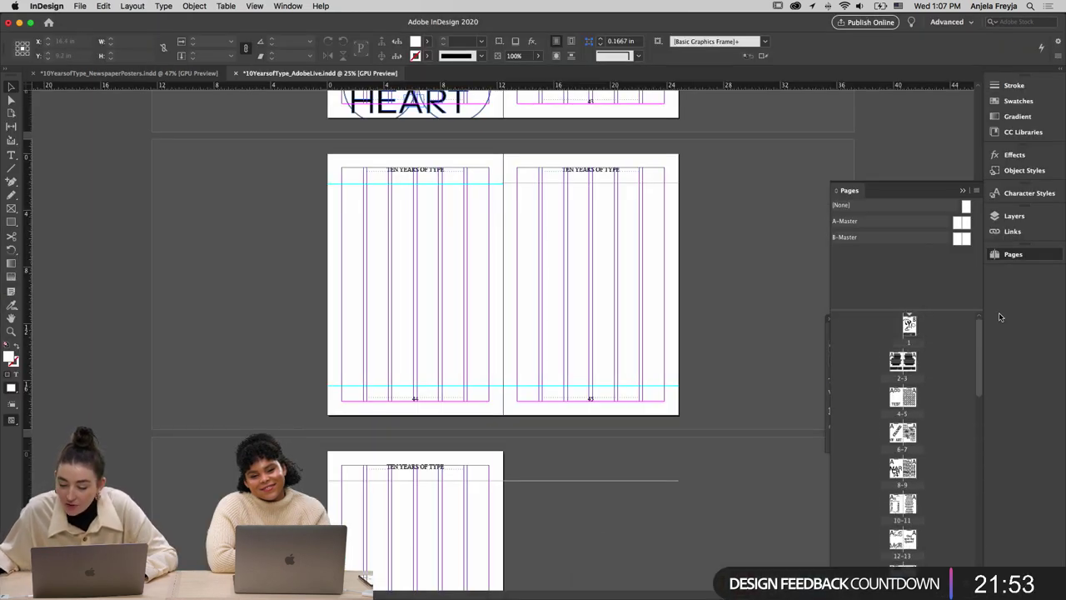
Jump to spread 4–5 in Preview mode and collapse the Pages panel
left_click(900, 398)
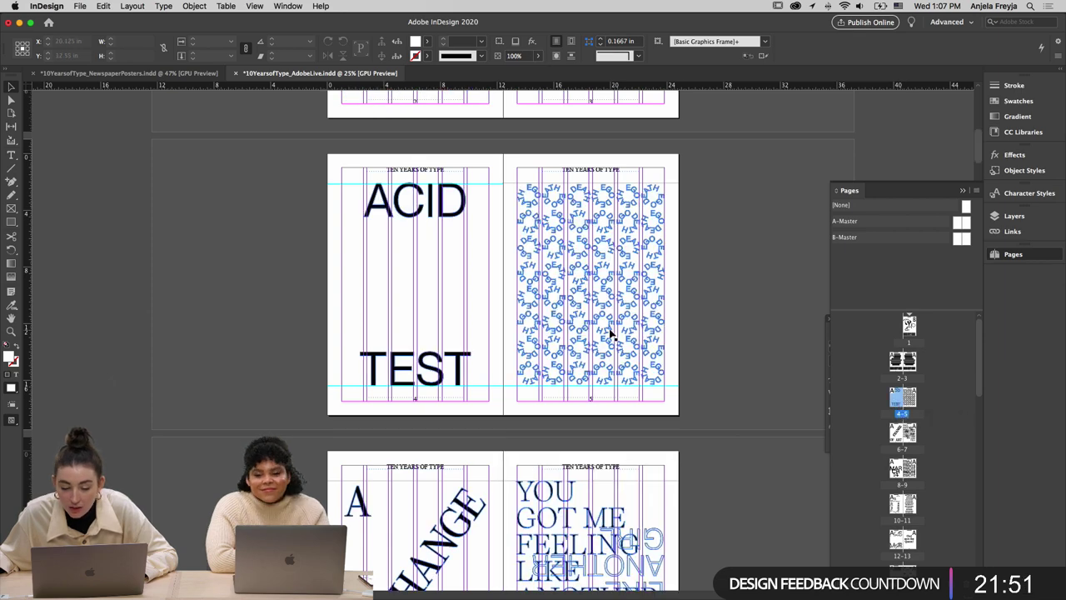
key("w")
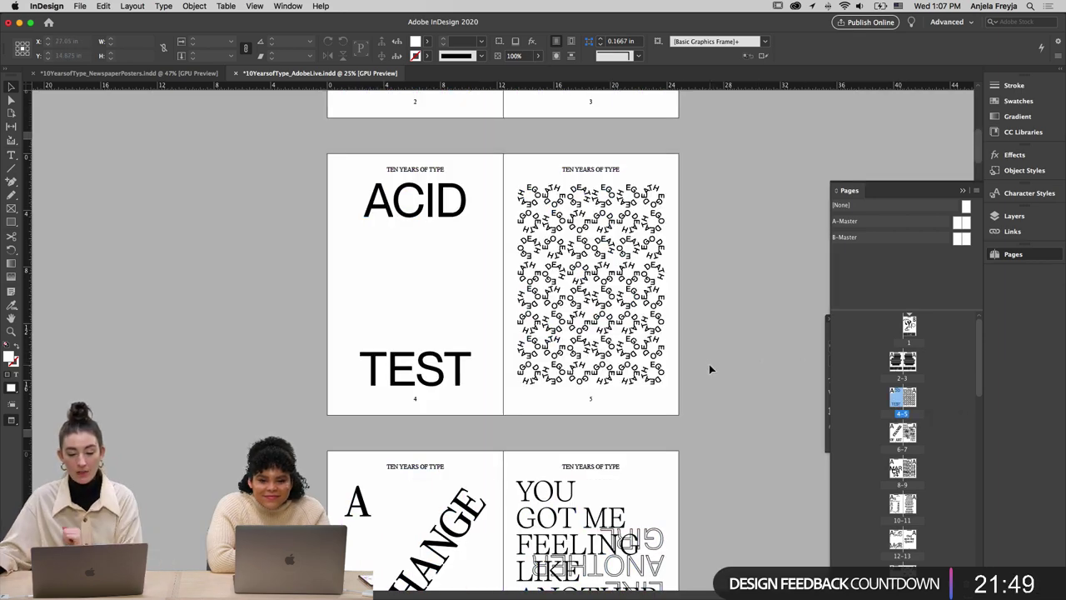
scroll(709, 363, "down", 8)
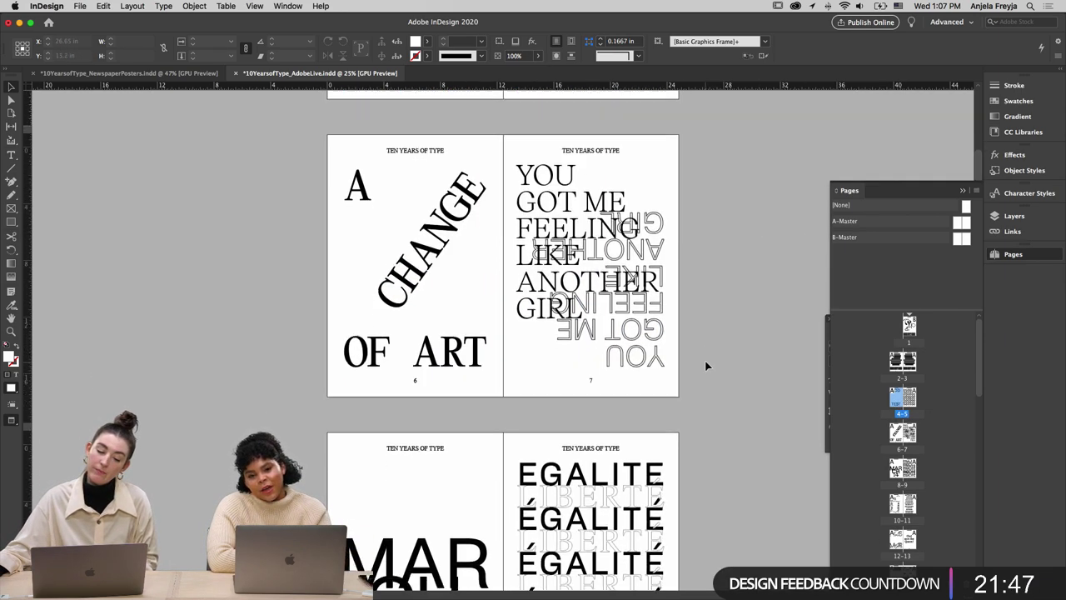
scroll(705, 365, "down", 5)
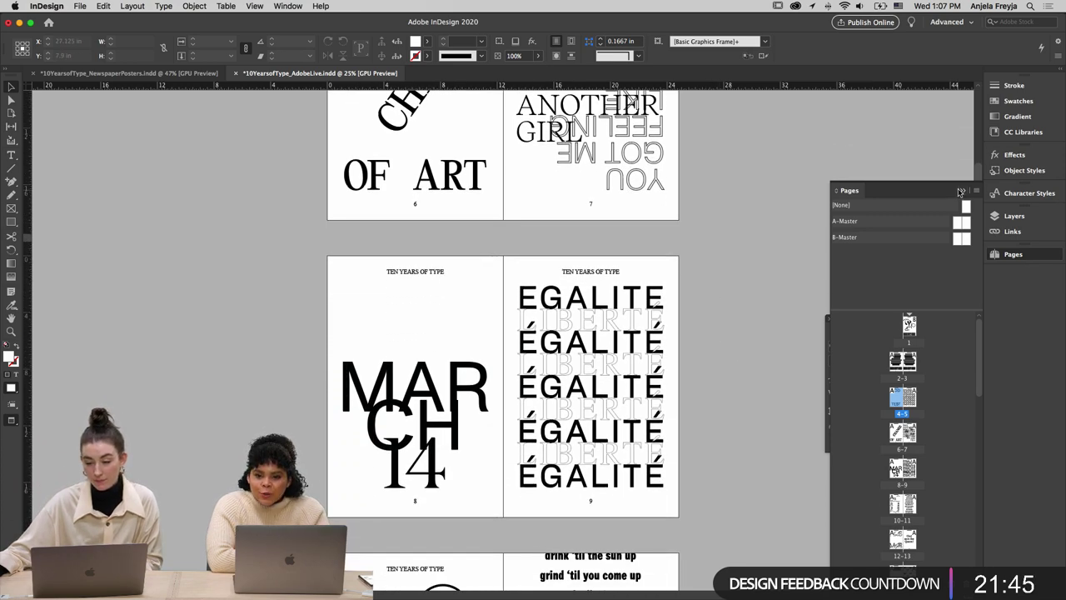
left_click(960, 192)
Try the Rectangle Frame tool on the spread, then cancel the frame size dialog without a frame
key("f")
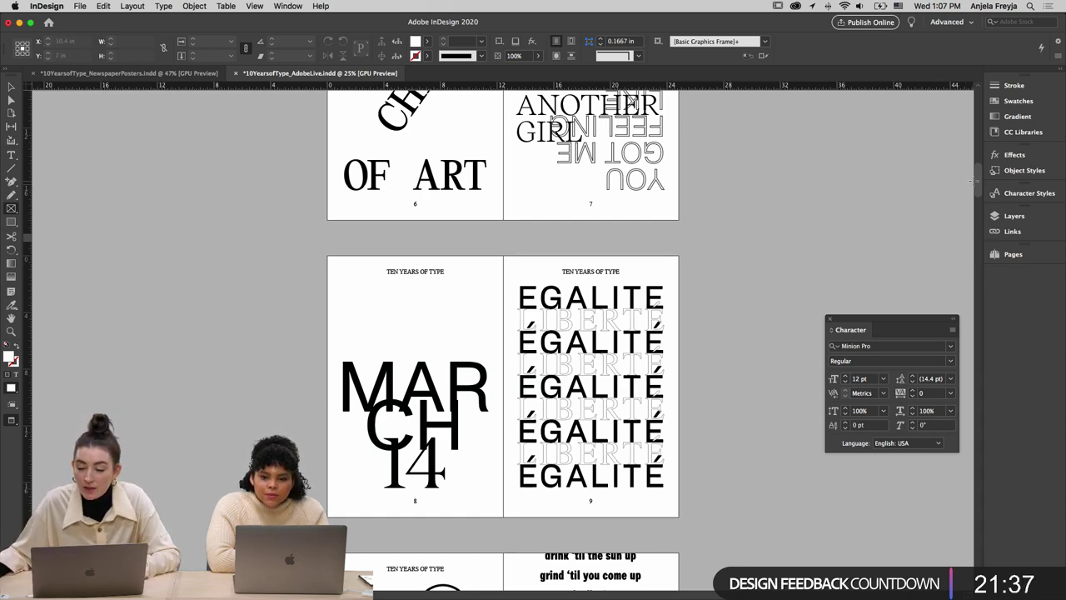
left_click_drag(979, 184, 974, 374)
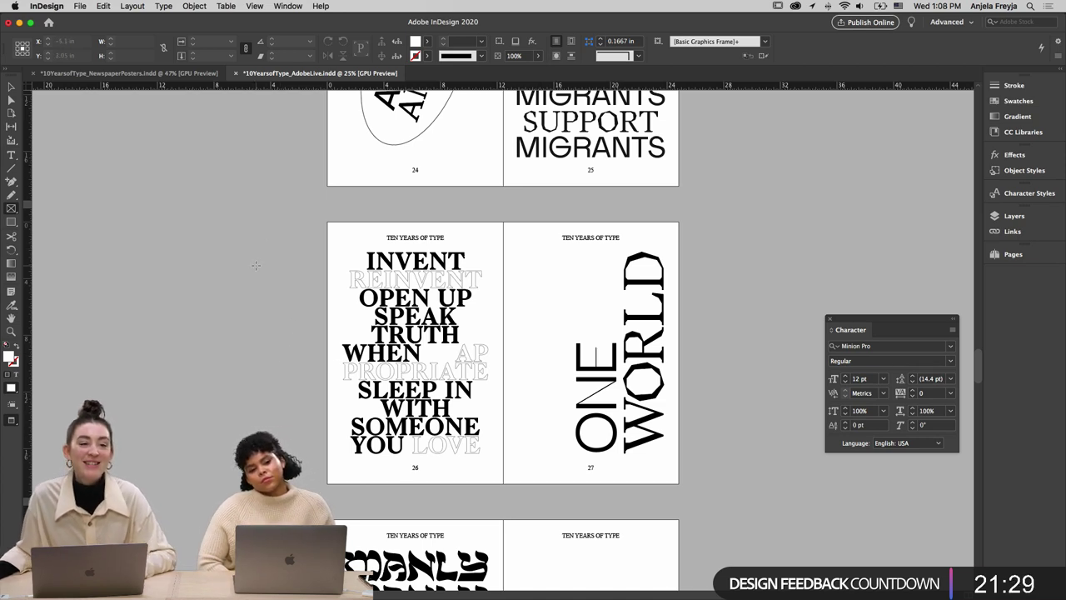
left_click(12, 86)
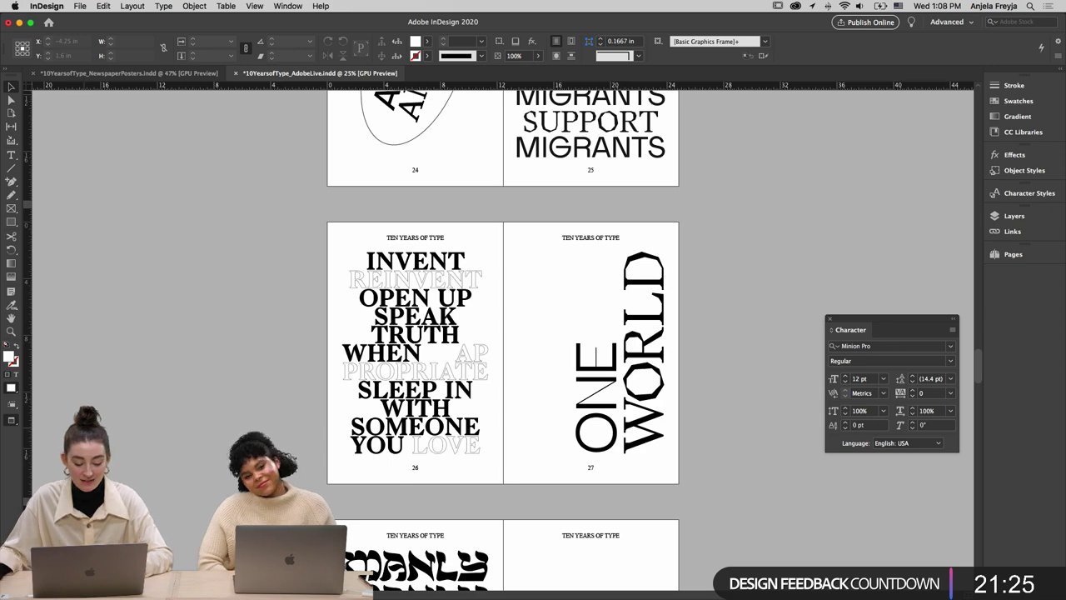
key("f")
key("w")
key("w")
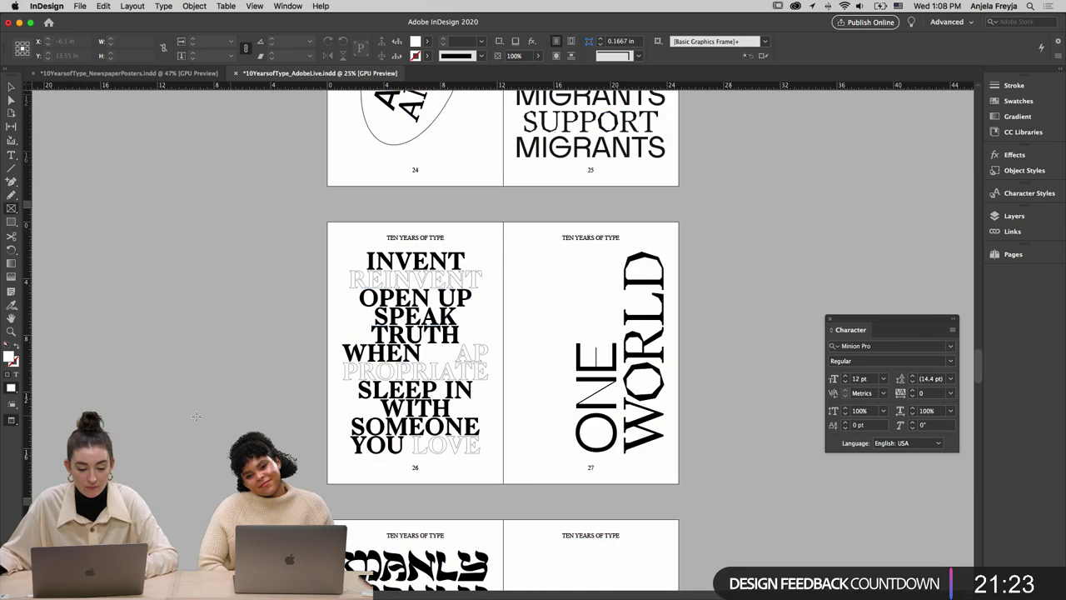
left_click(187, 419)
key("Escape")
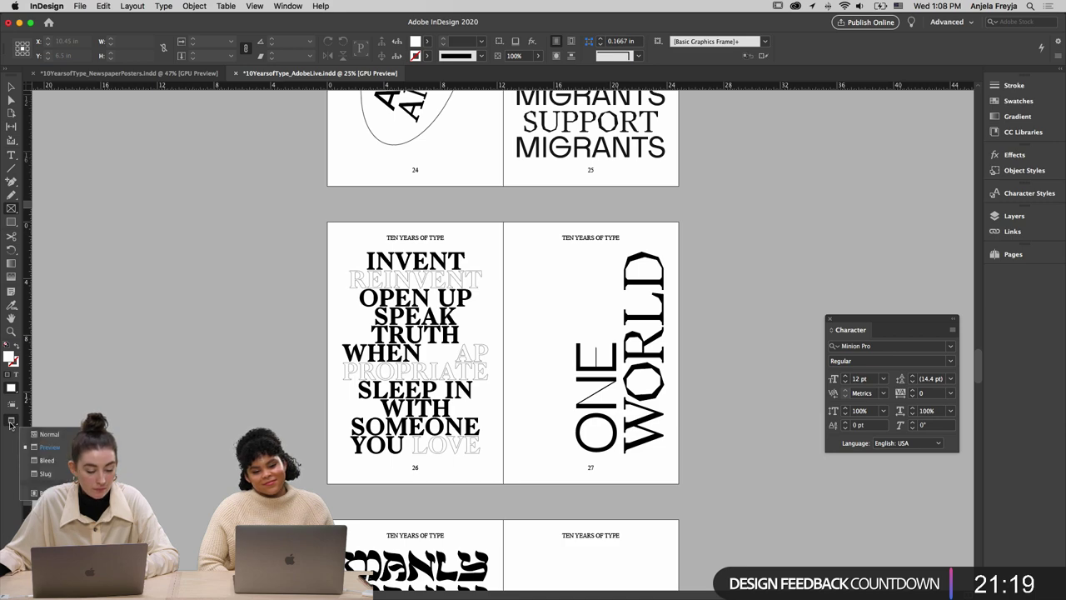
Show the book in Presentation mode, back to the cover, then advance to the text spread ending on page 3
left_click(11, 423)
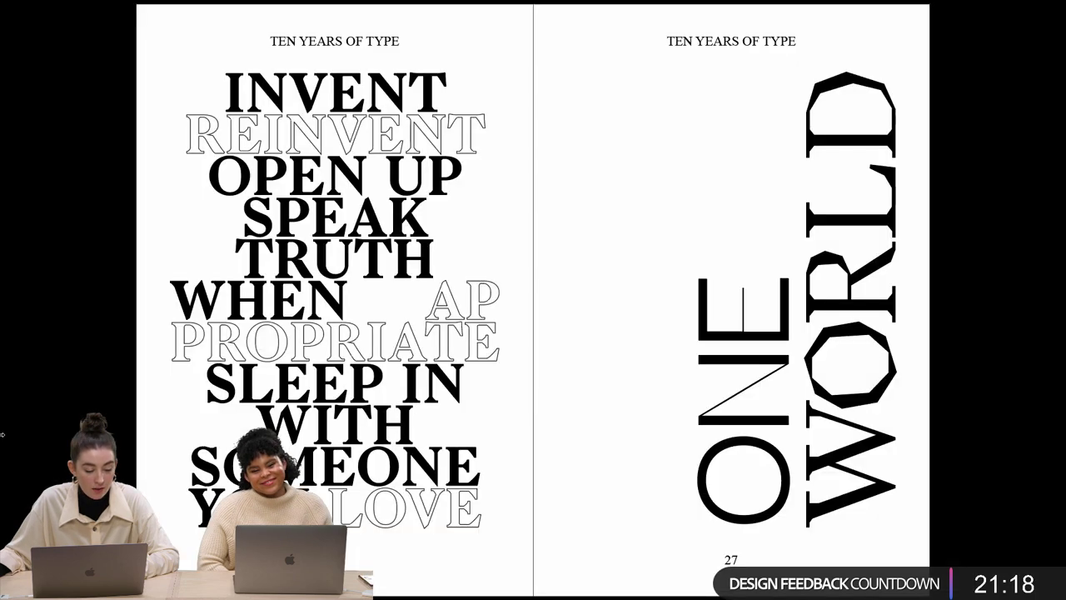
left_click(838, 320)
key("Left")
key("Left")
key("Left")
key("Left")
key("Left")
key("Left")
key("Left")
key("Left")
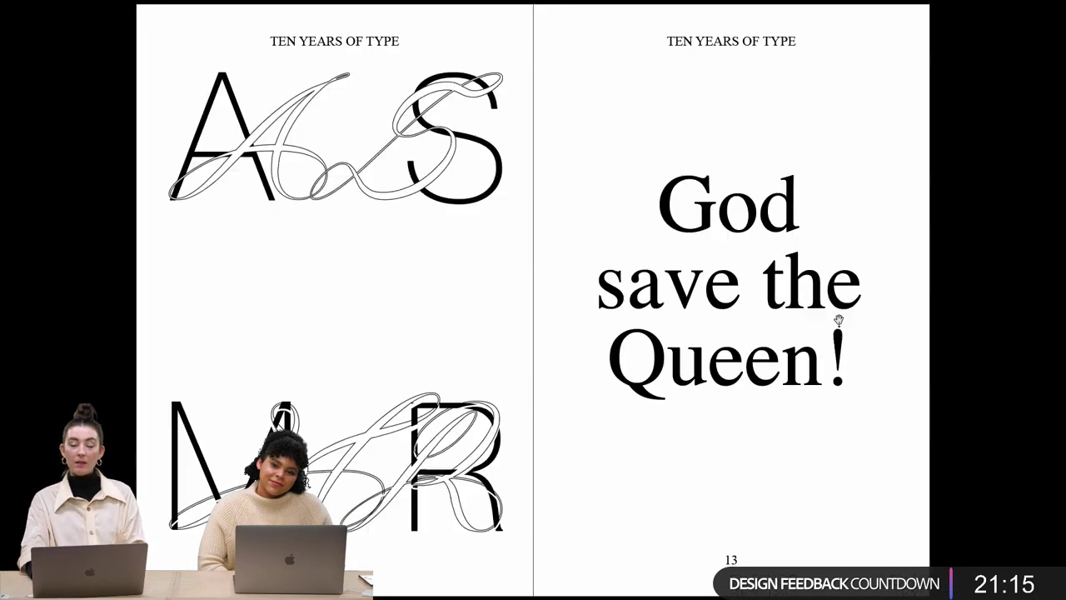
key("Left")
key("Left")
key("Left")
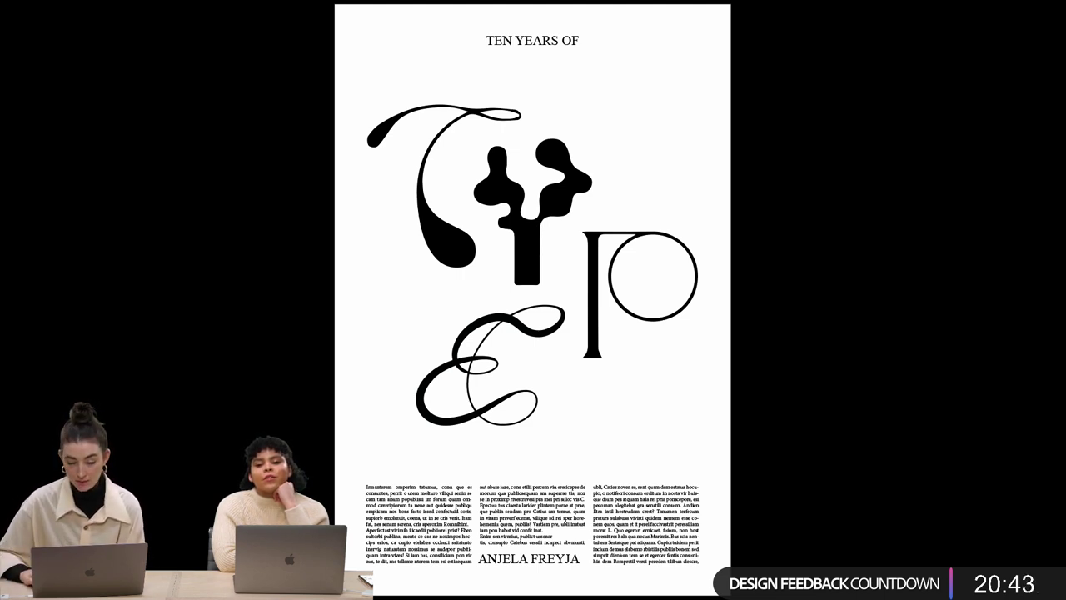
key("Page_Down")
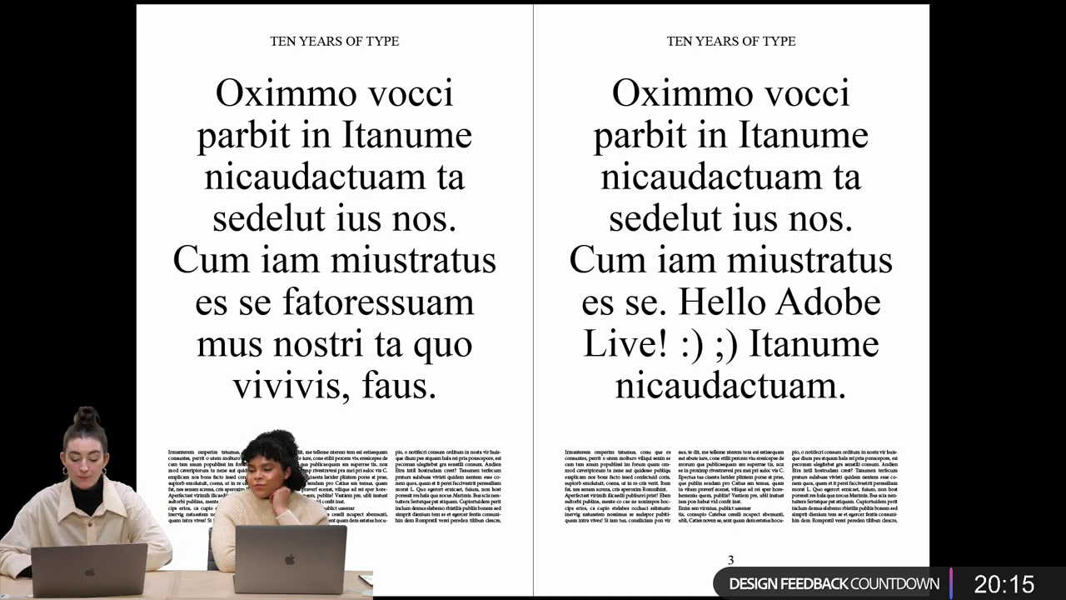
Page through ACID TEST, A CHANGE OF ART and later spreads to the égalité / liberté spread 20–21
key("Right")
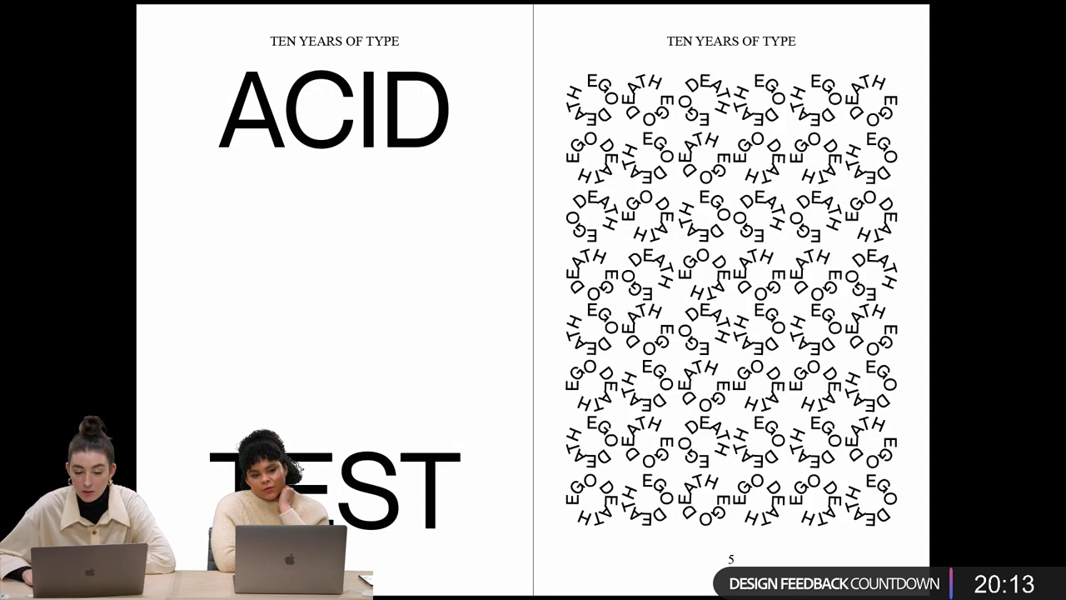
key("Right")
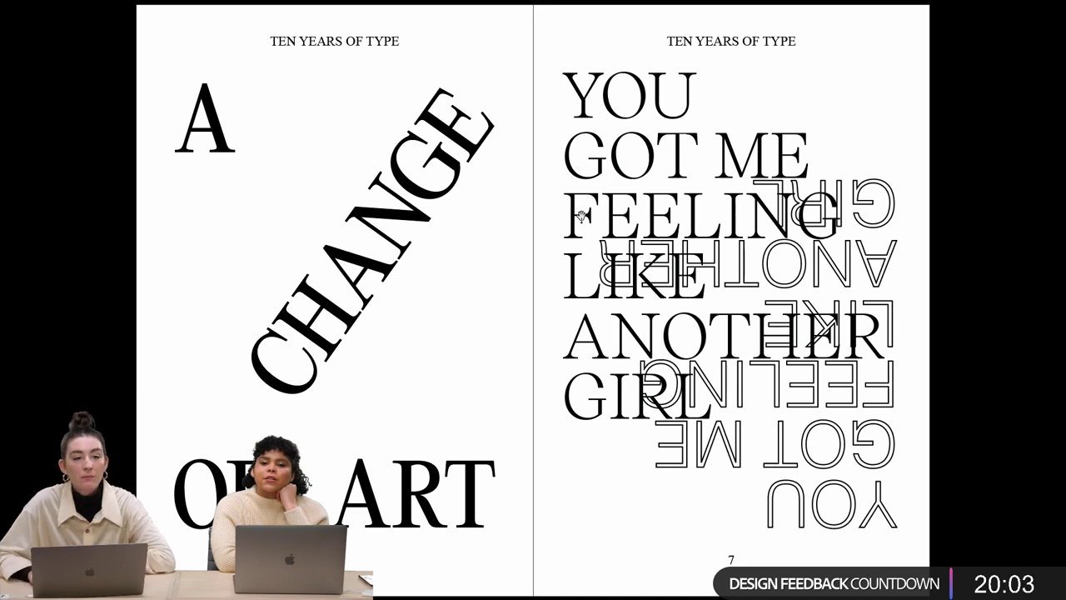
key("Right")
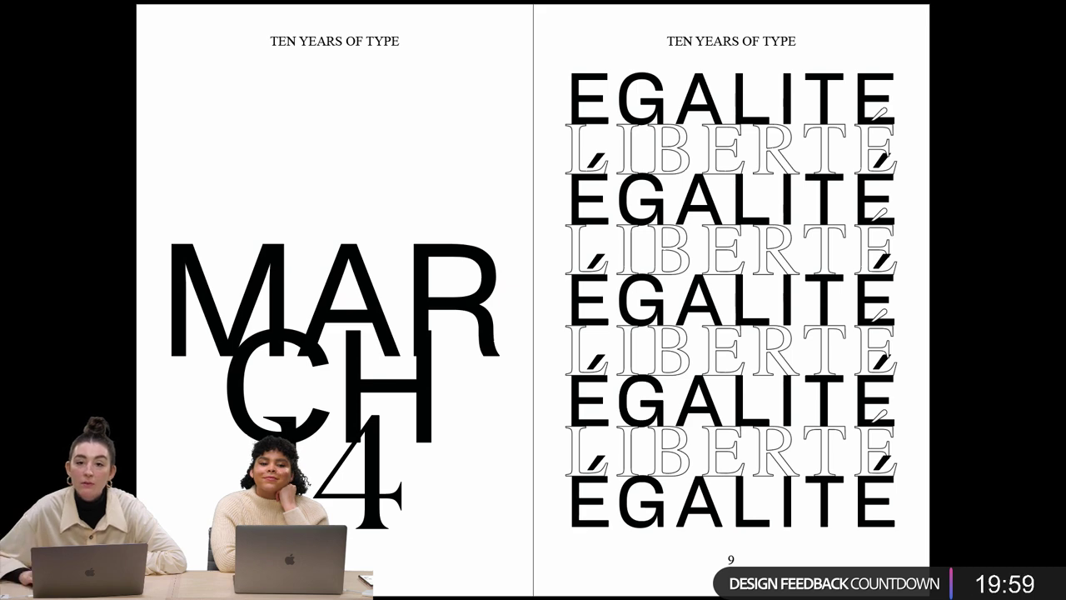
key("Right")
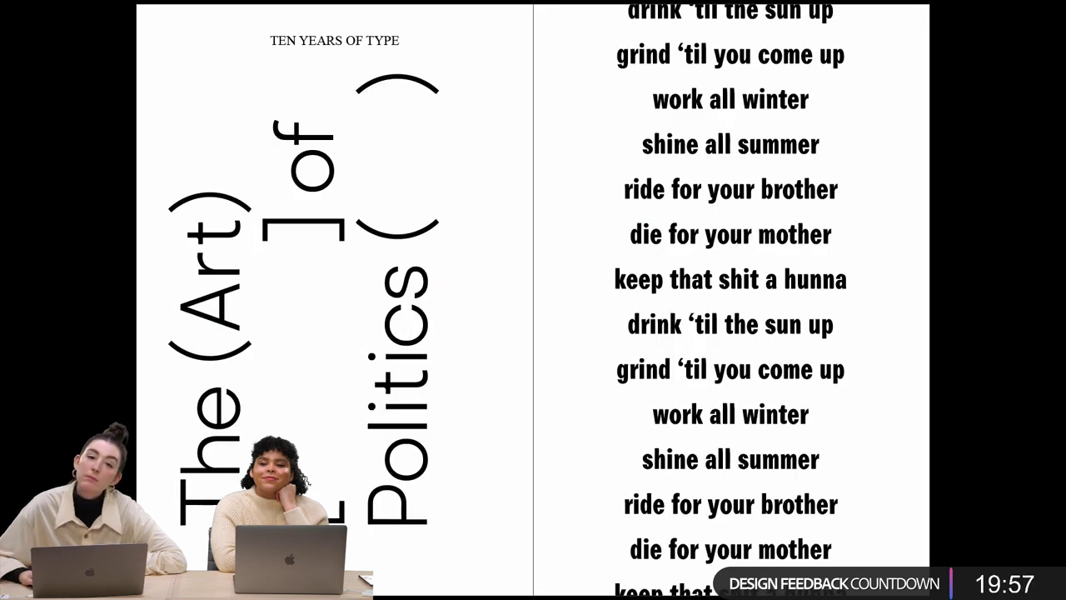
key("Right")
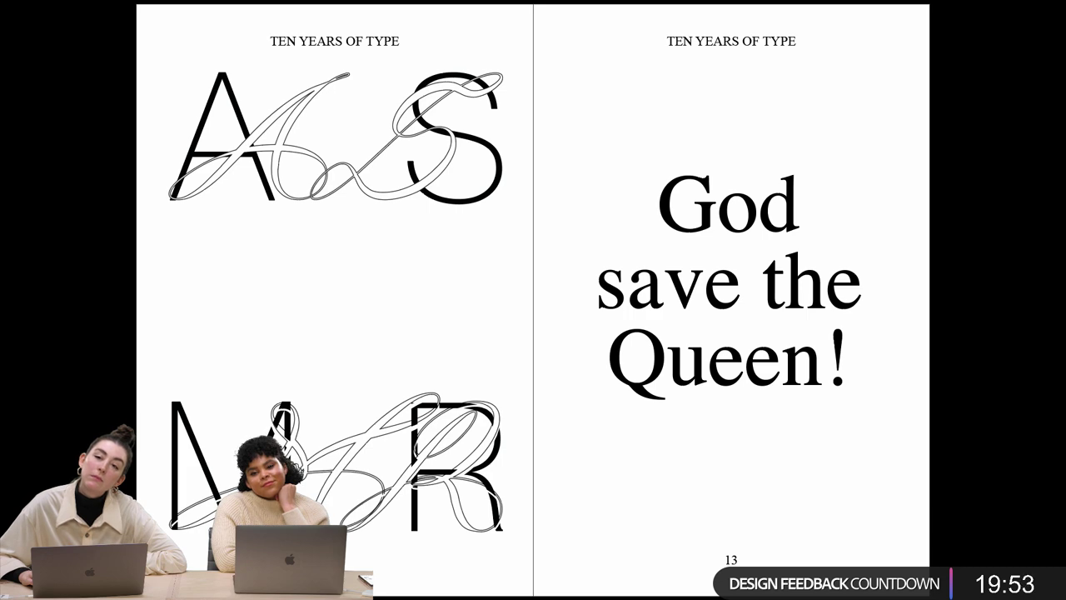
key("Right")
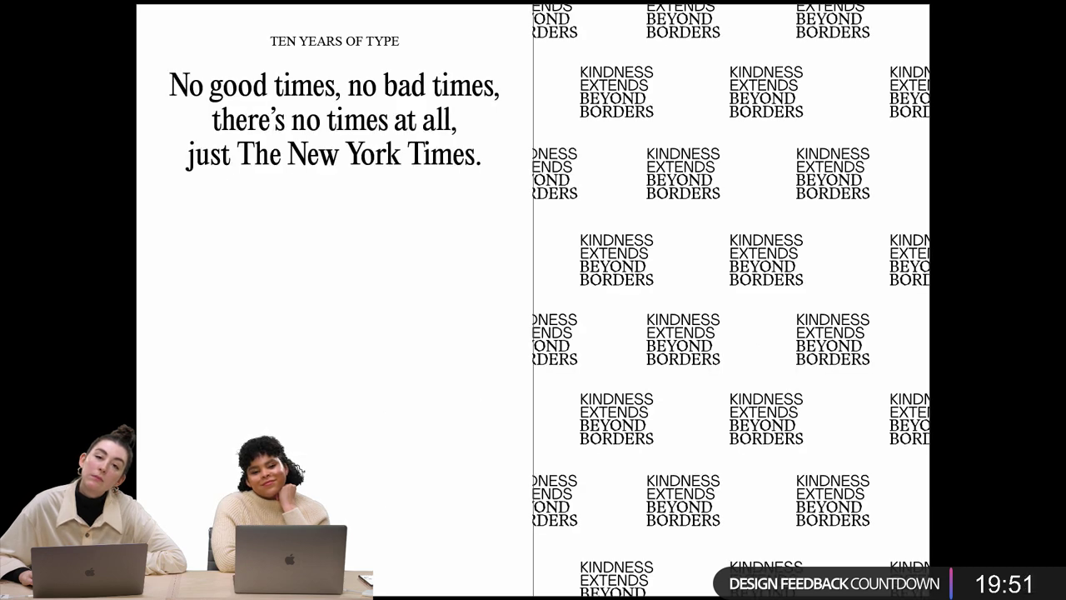
key("Right")
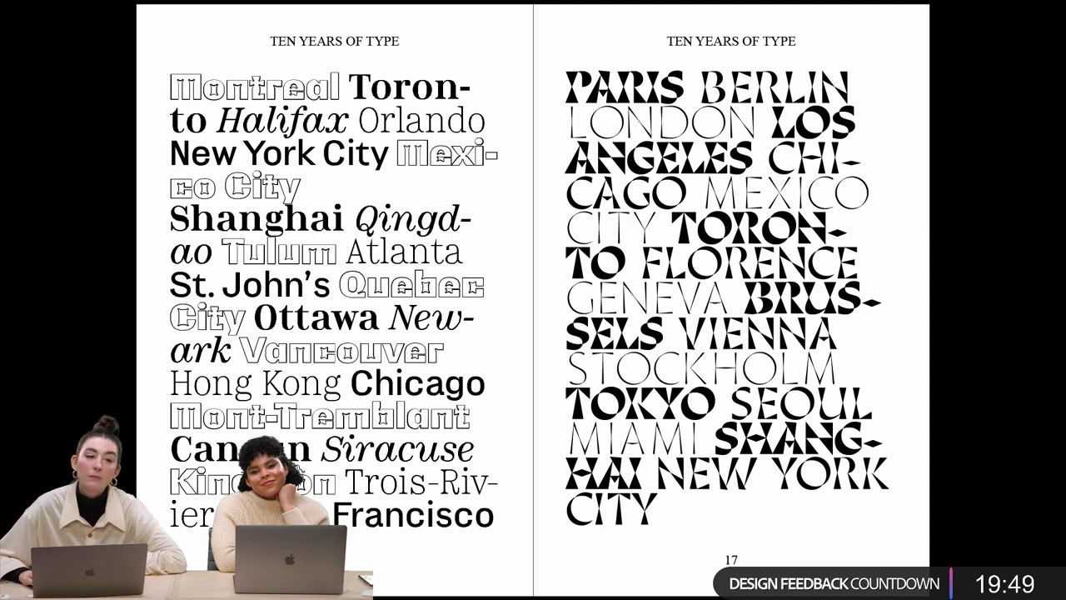
key("Right")
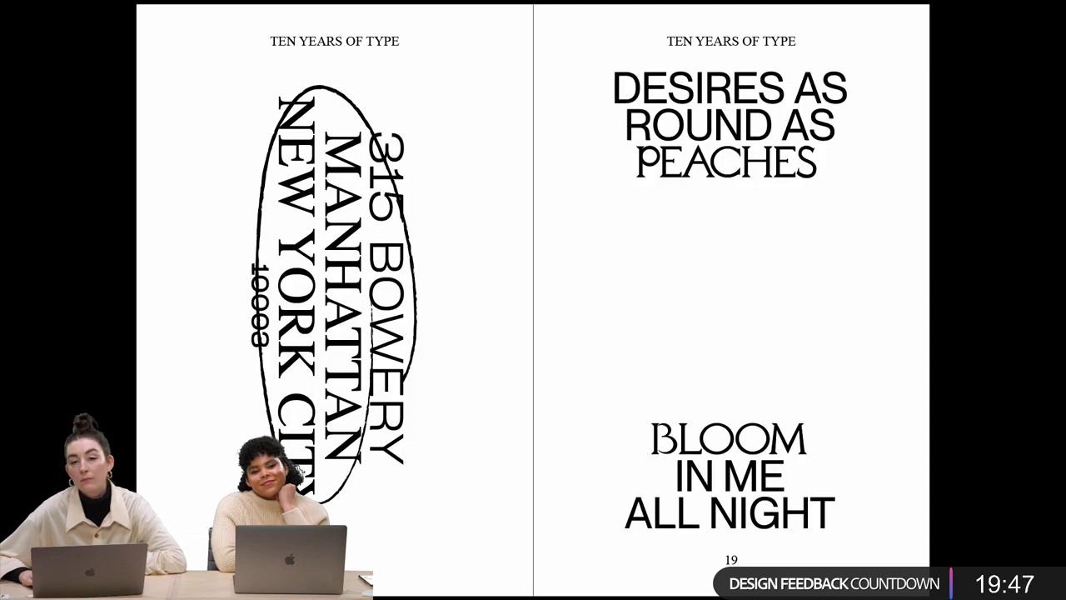
key("Right")
key("Left")
key("Left")
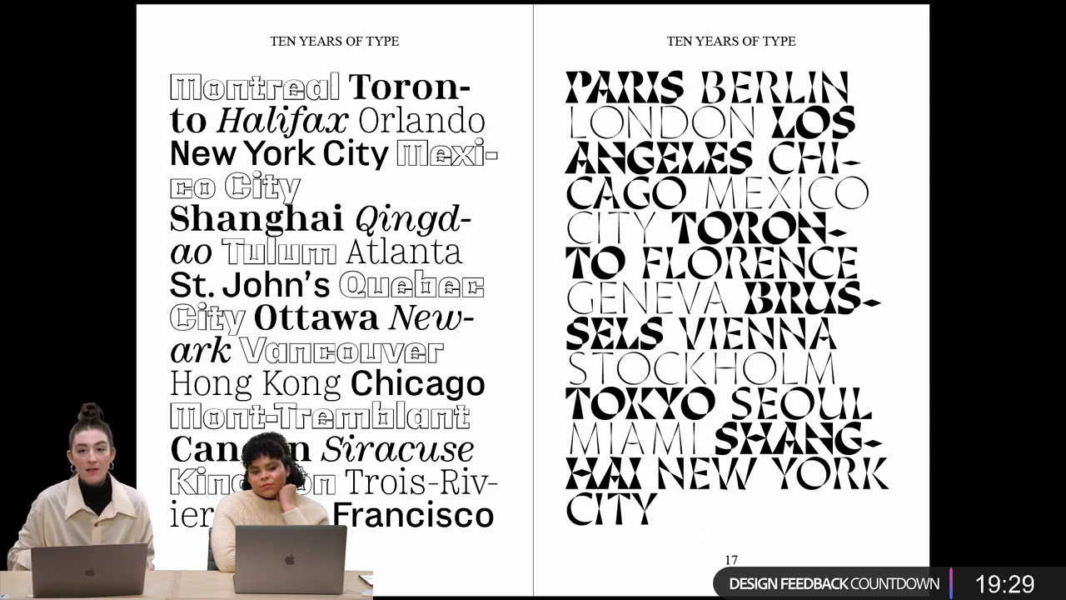
key("Right")
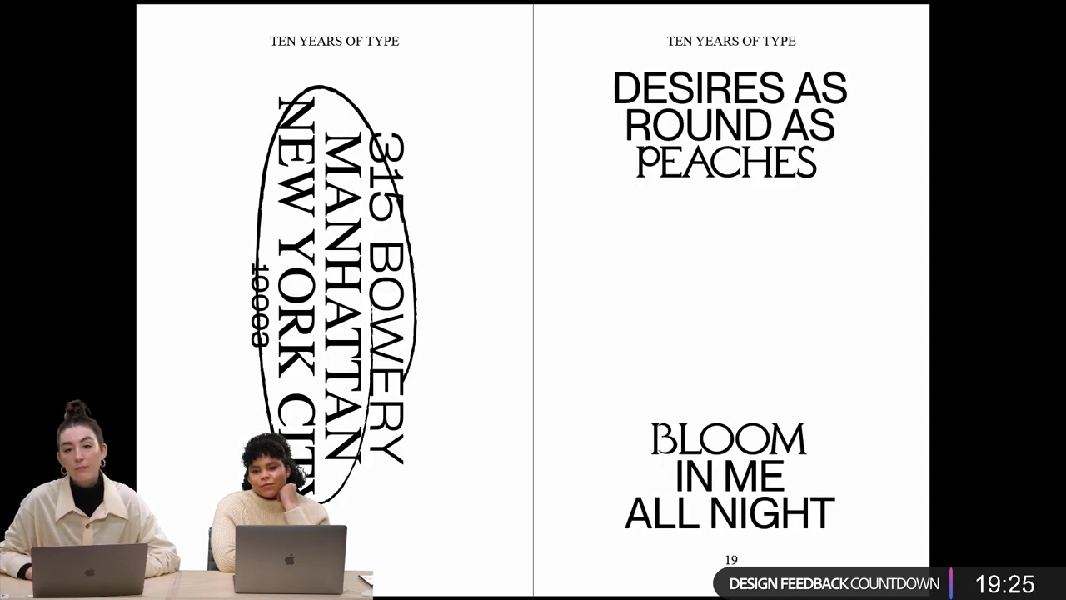
key("Right")
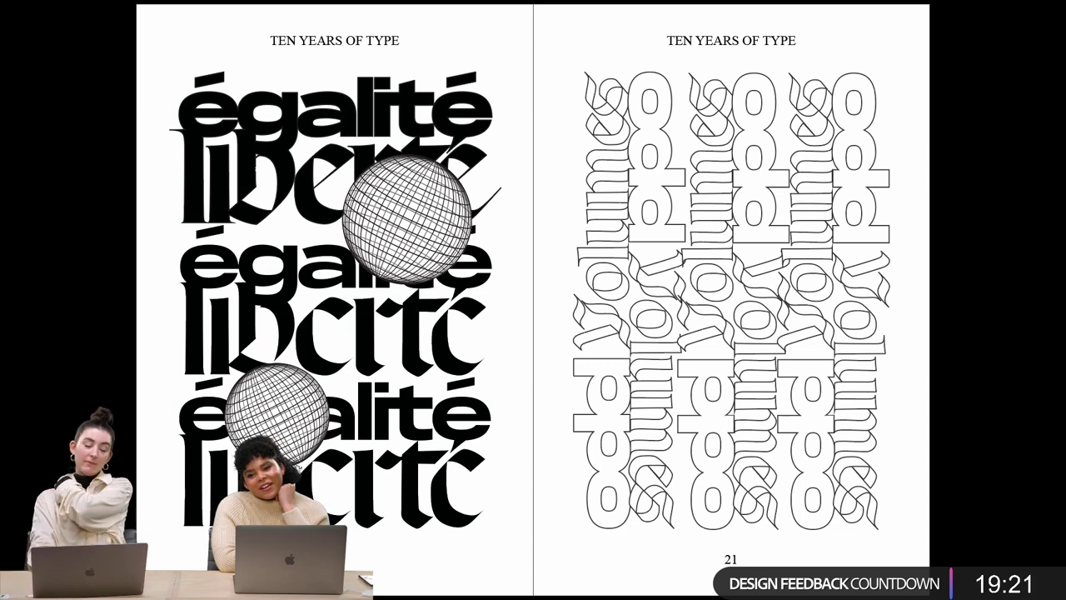
Advance the presentation to THE LIGHT WITHIN YOU — THE SHADOWS WITHIN ME spread
key("Right")
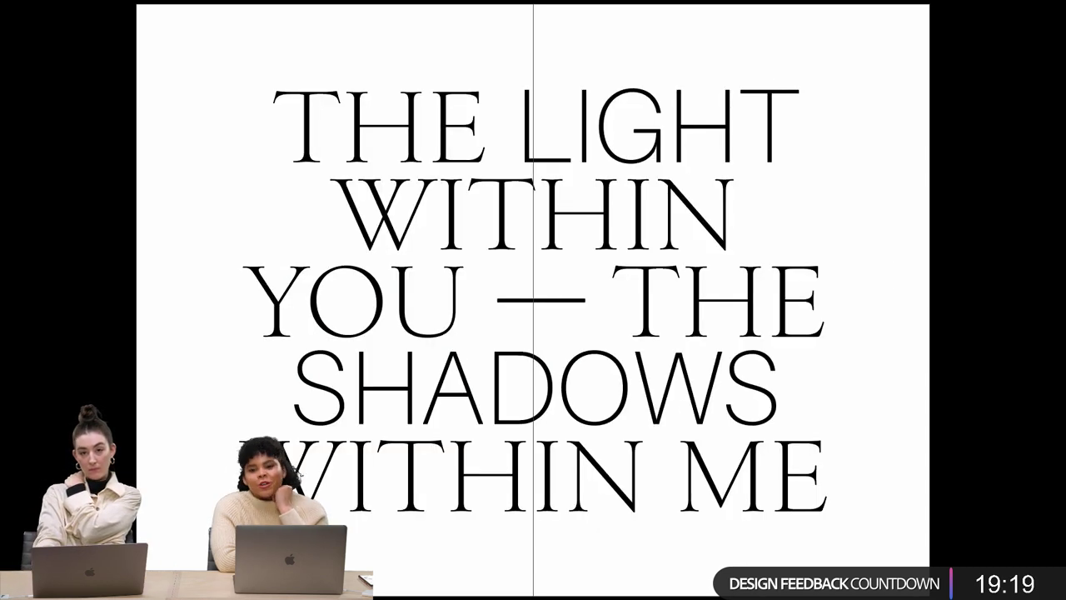
key("Left")
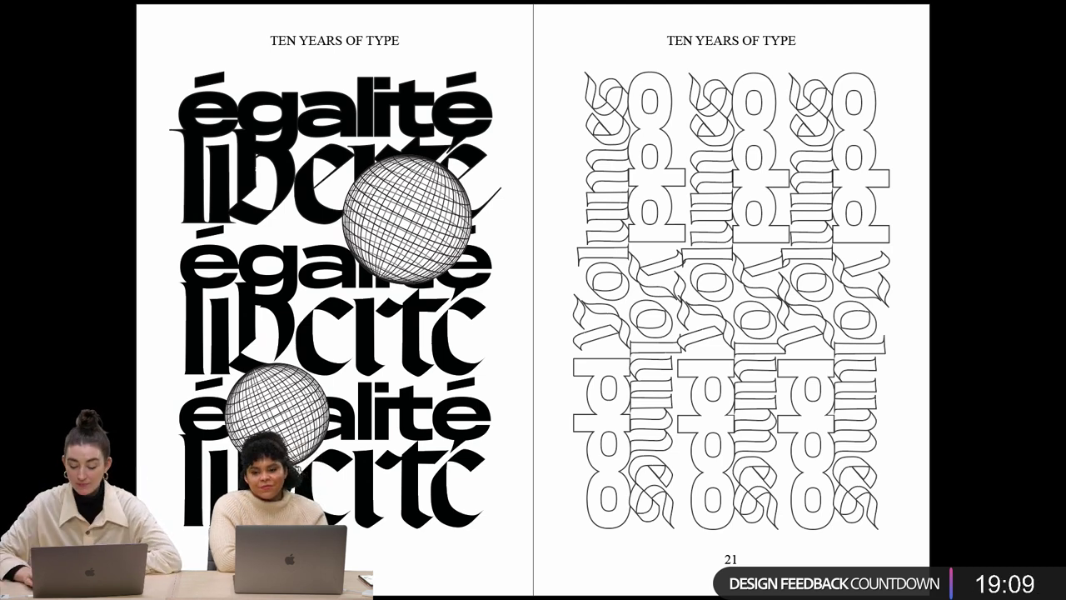
key("Right")
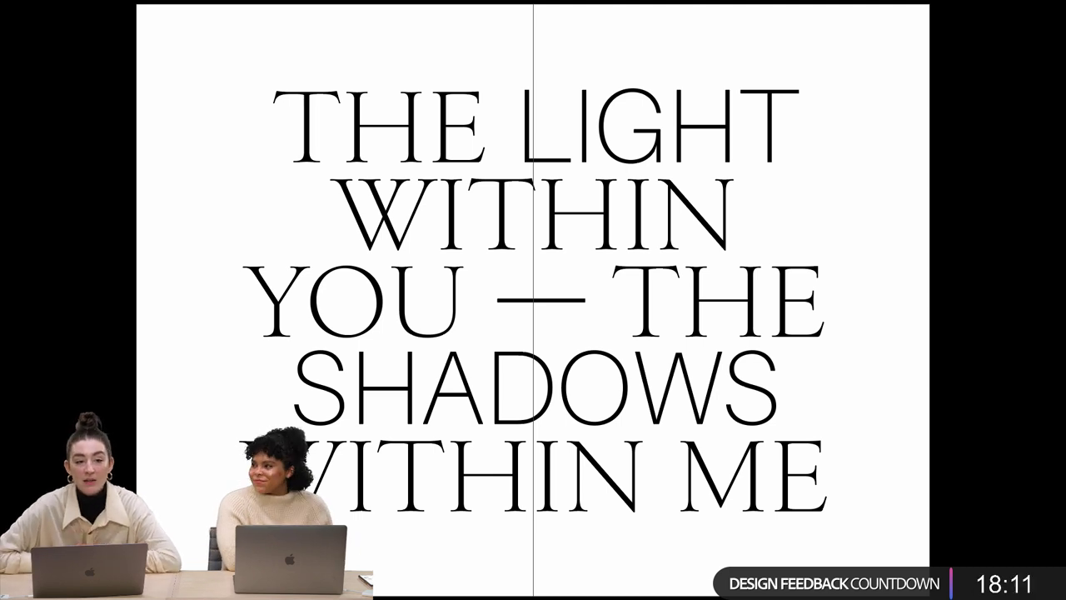
Page back and forth between the AMOUR, SUPPORT MIGRANTS and ONE WORLD spreads, then move on
key("Right")
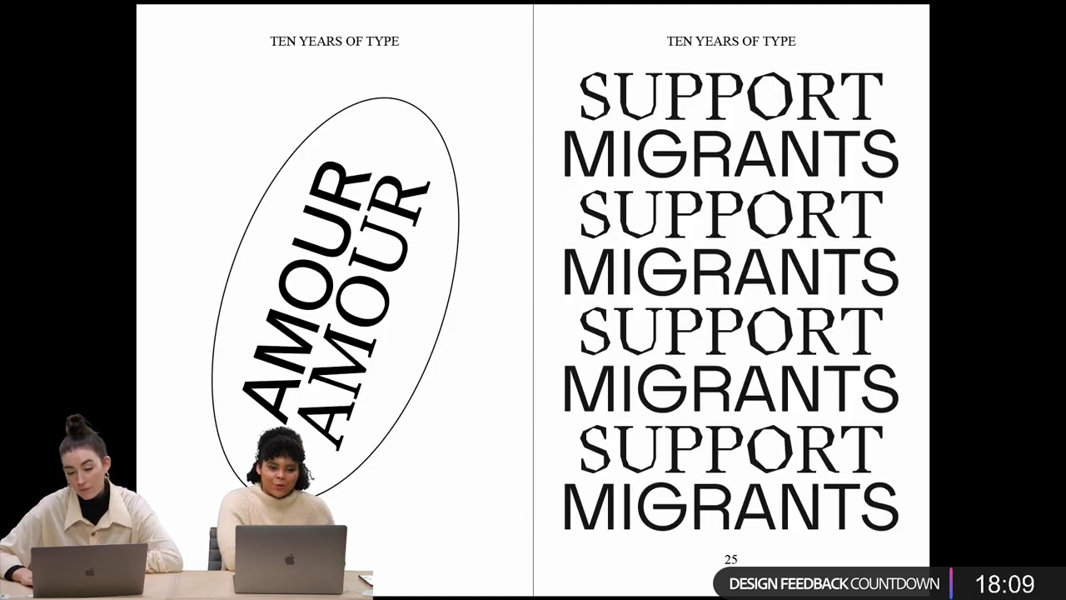
key("Right")
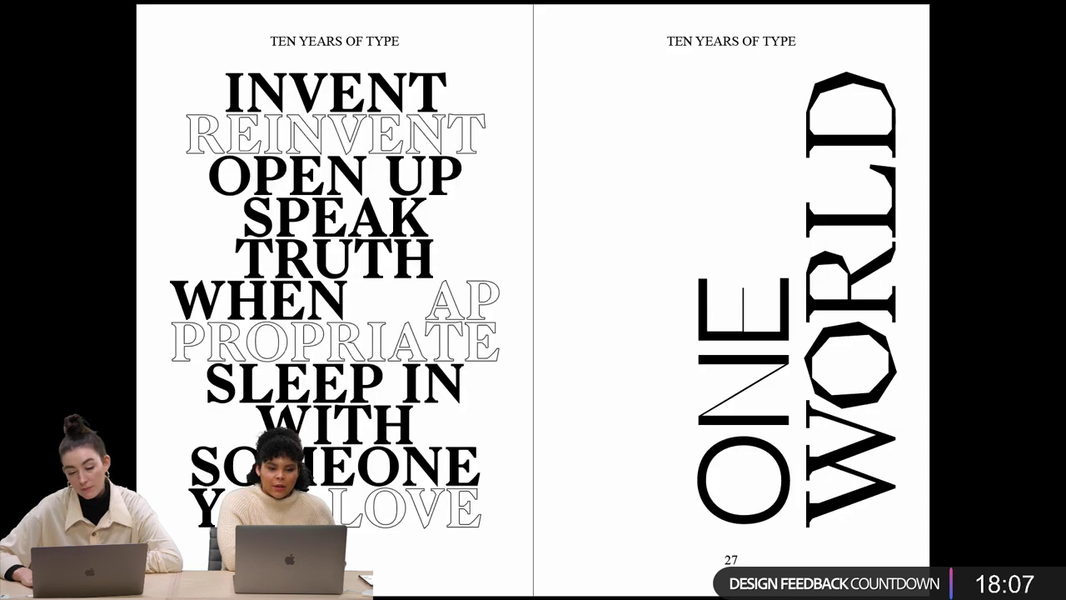
key("Left")
key("Right")
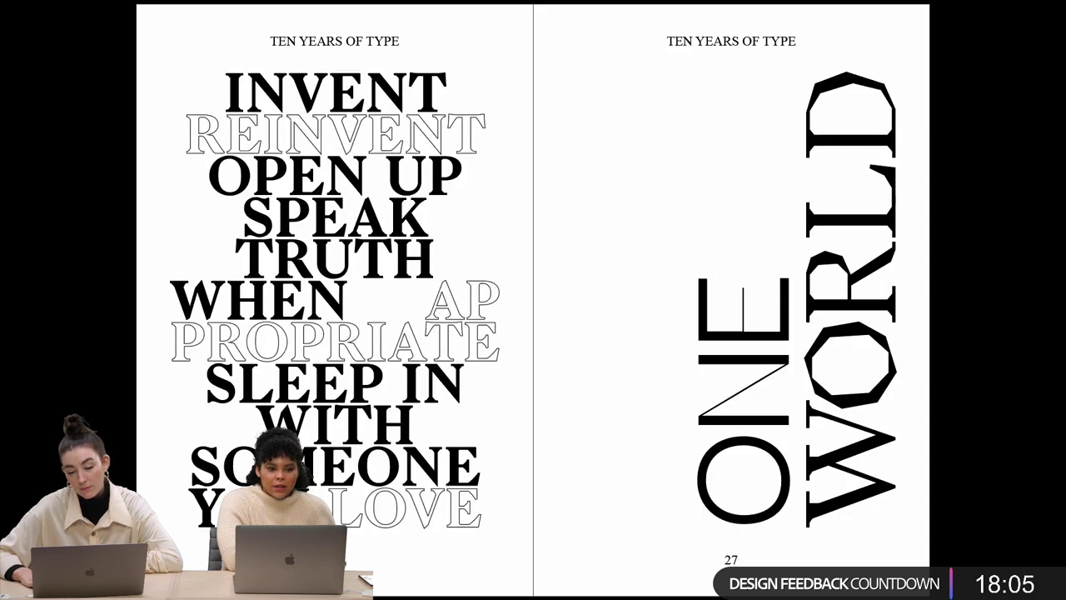
key("Left")
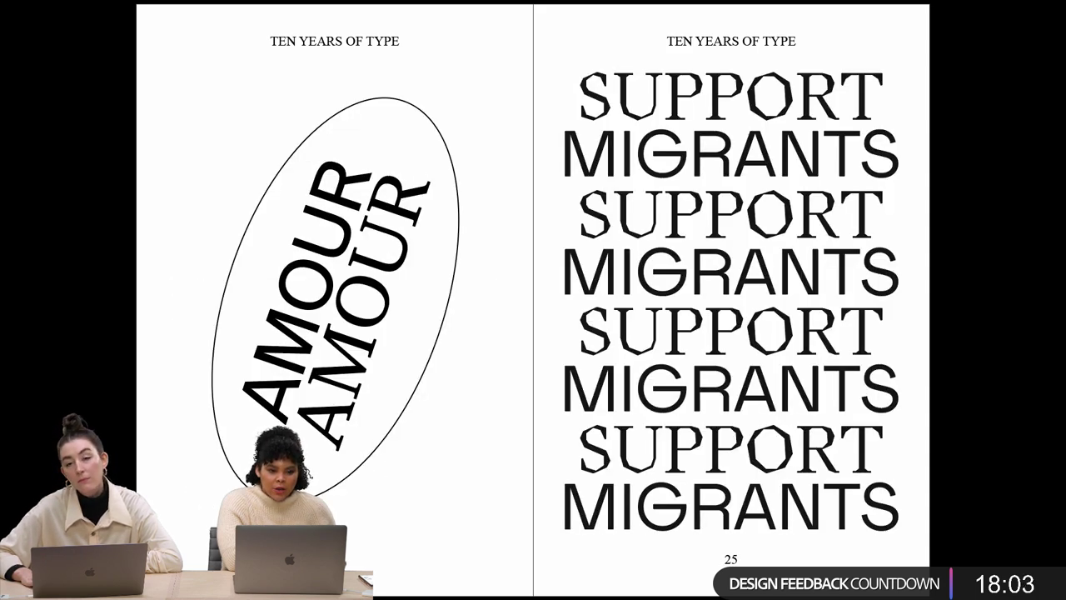
key("Right")
key("Right")
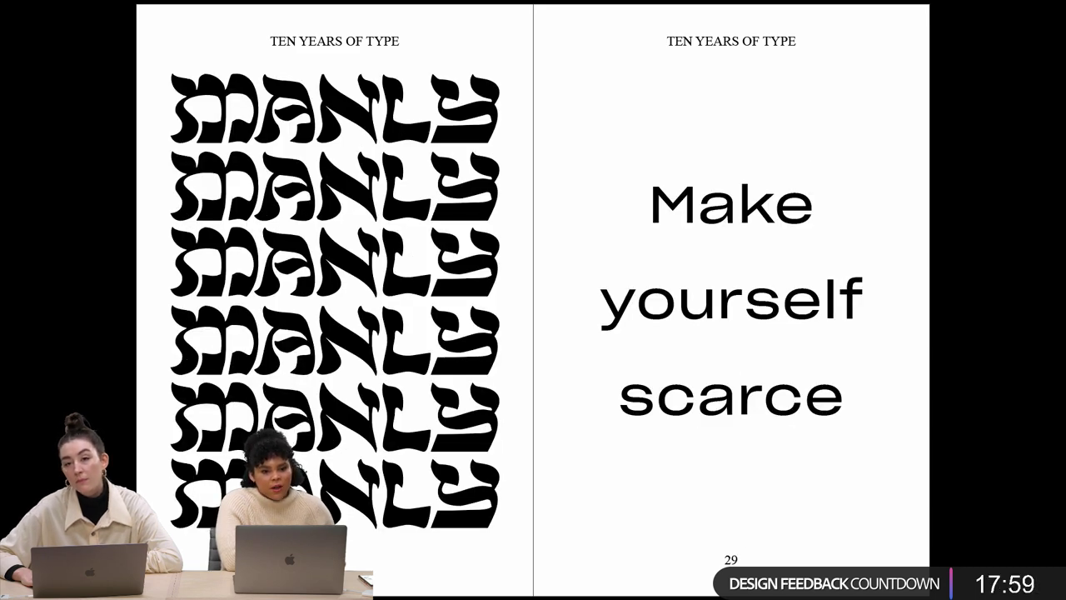
key("Right")
key("Right")
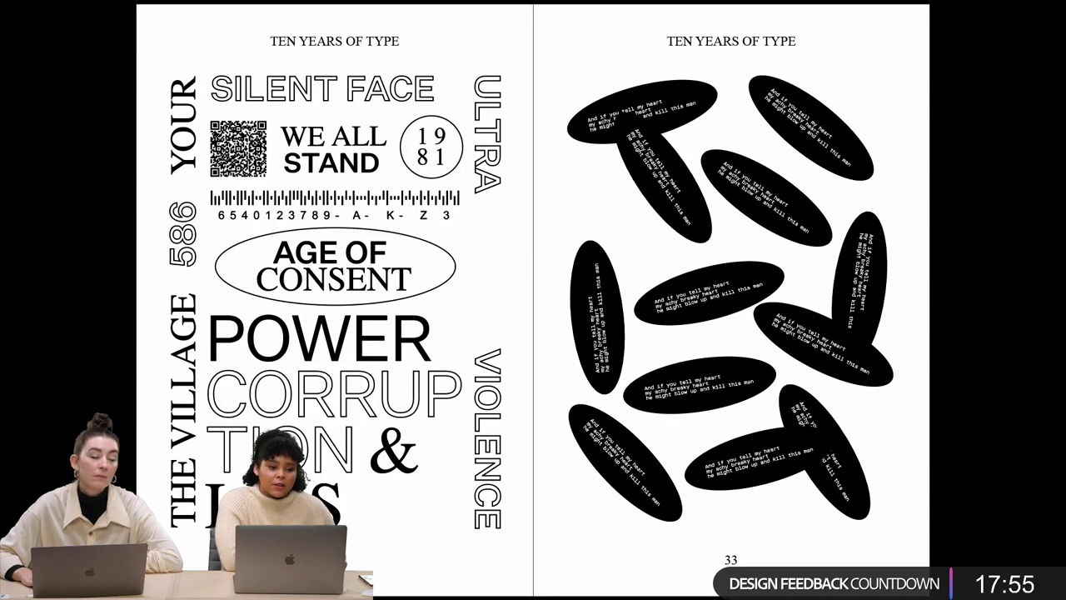
Advance past the BACCHUS, WORST/BEST and GROWN MIND spreads to spread 44–45, then exit Presentation mode
key("Right")
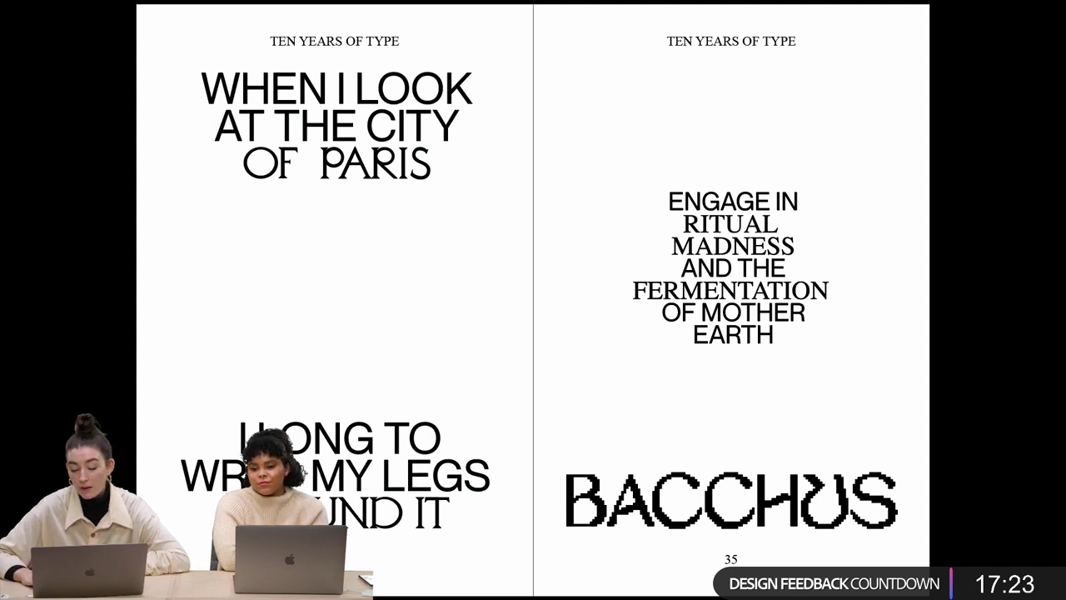
key("Right")
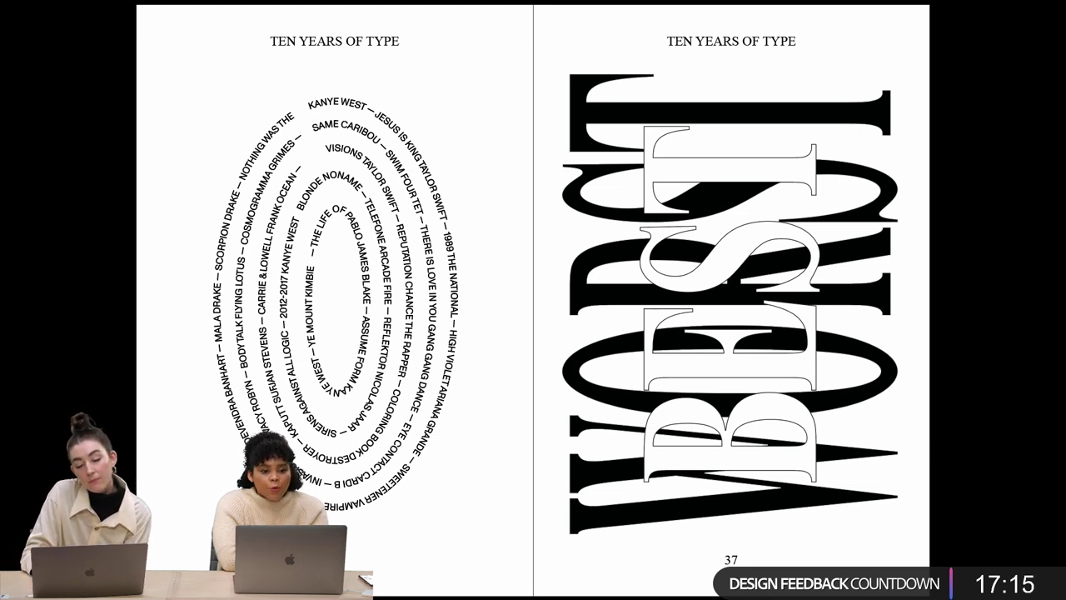
key("Right")
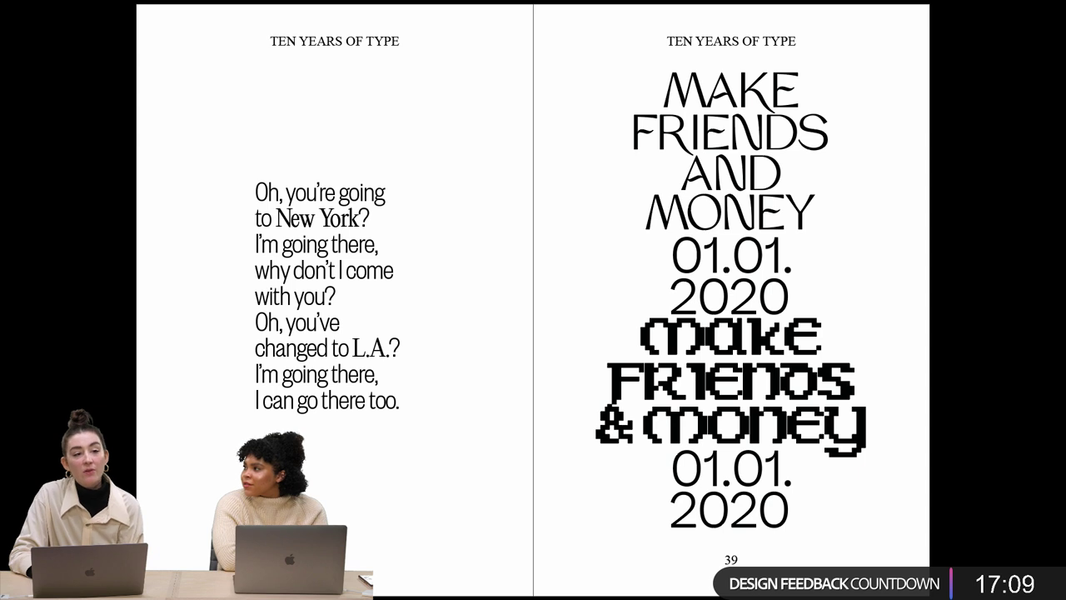
key("Right")
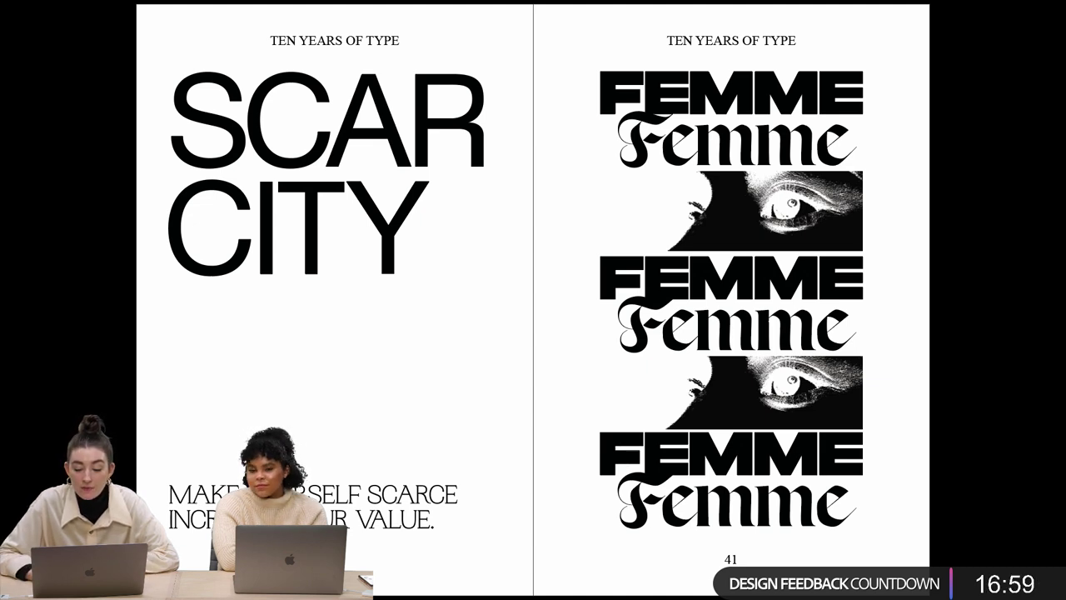
key("Right")
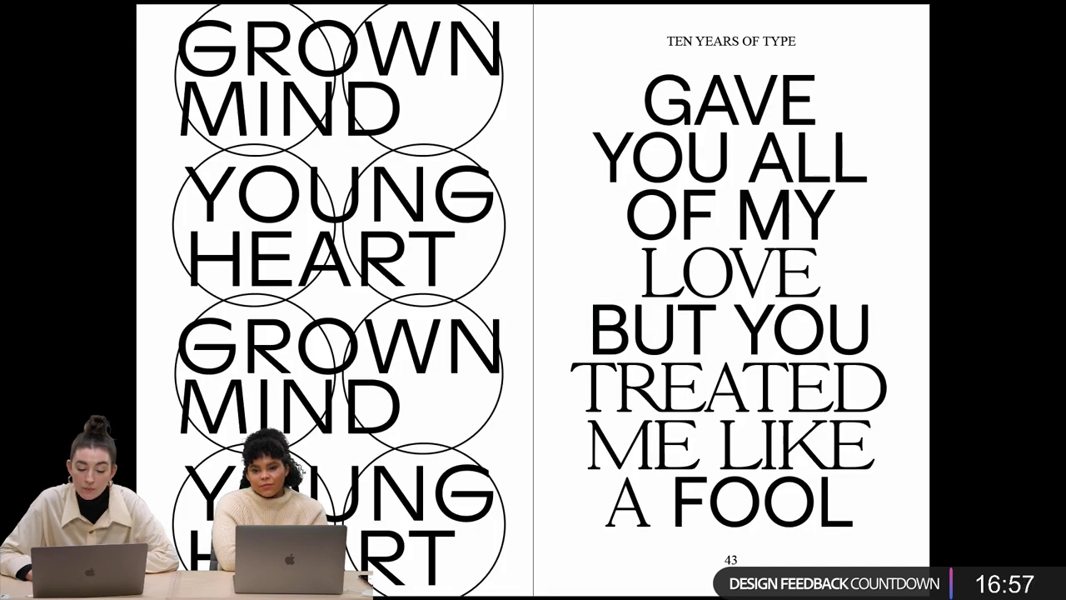
key("Right")
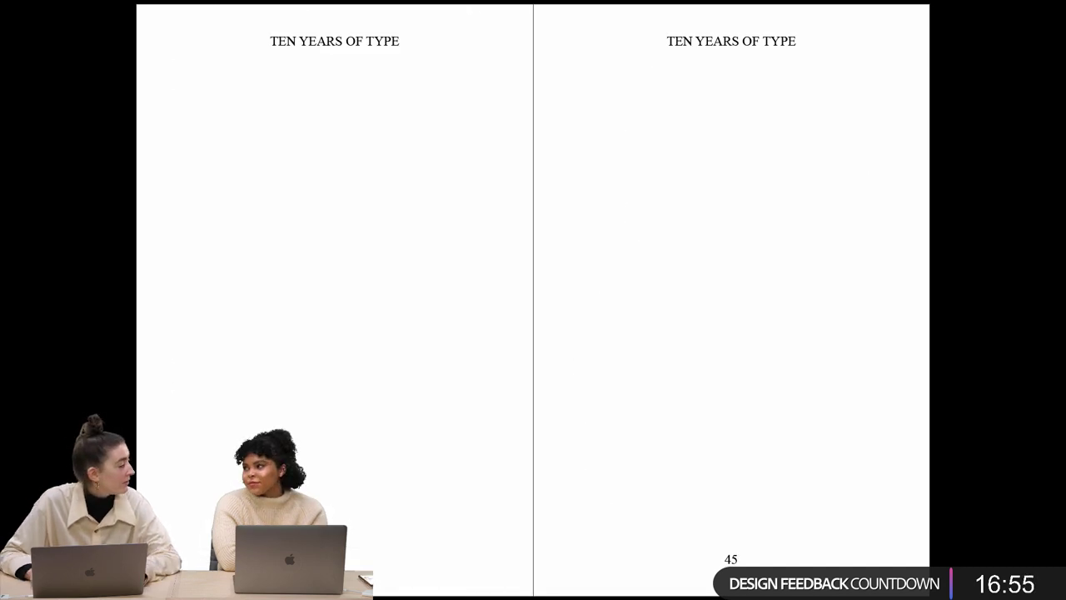
key("Escape")
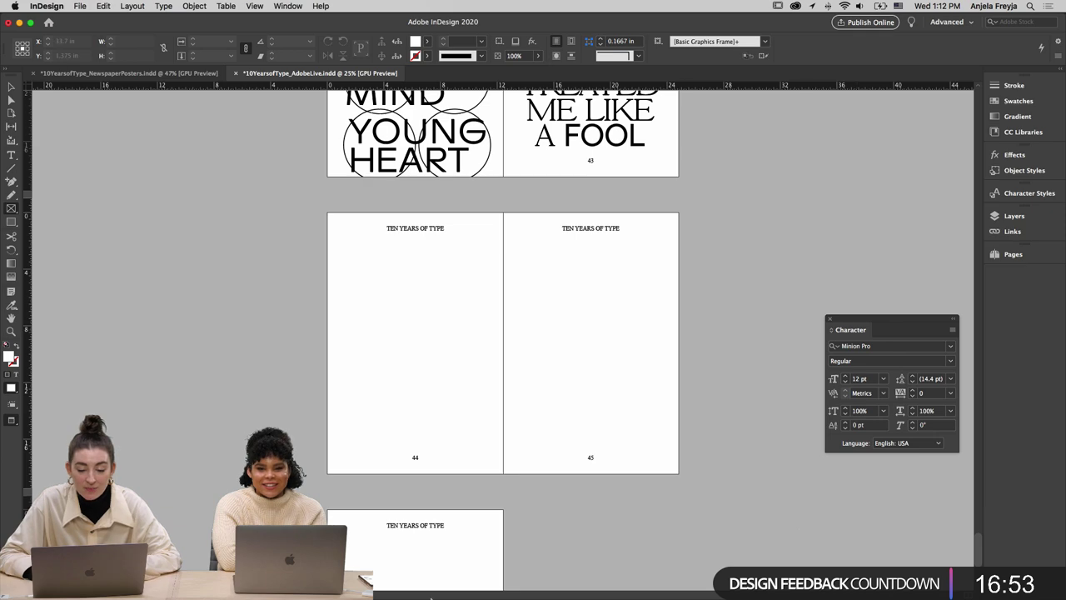
left_click(433, 579)
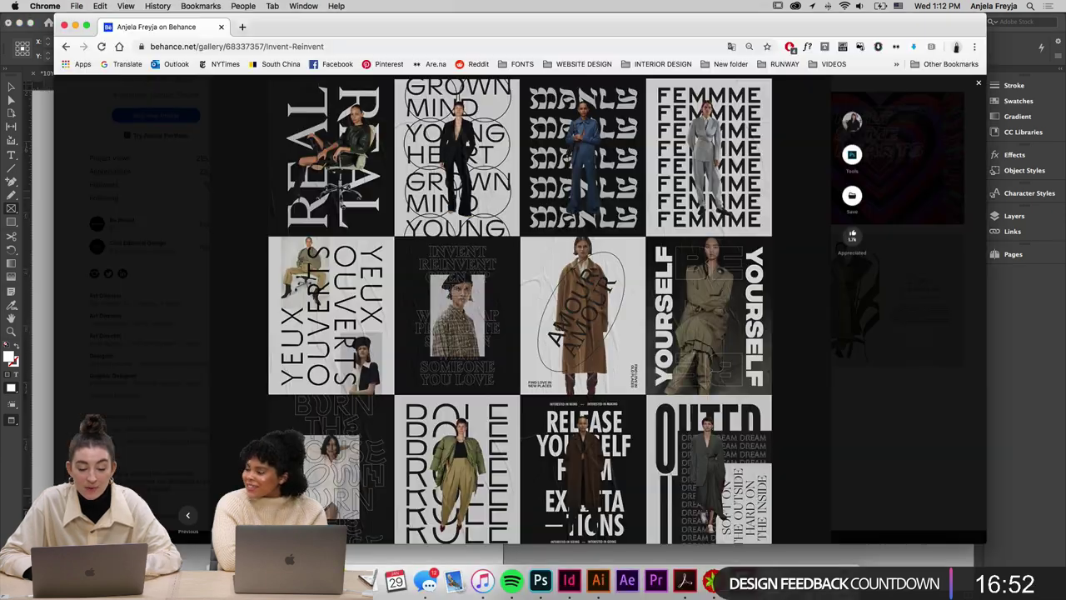
left_click(909, 151)
left_click(314, 437)
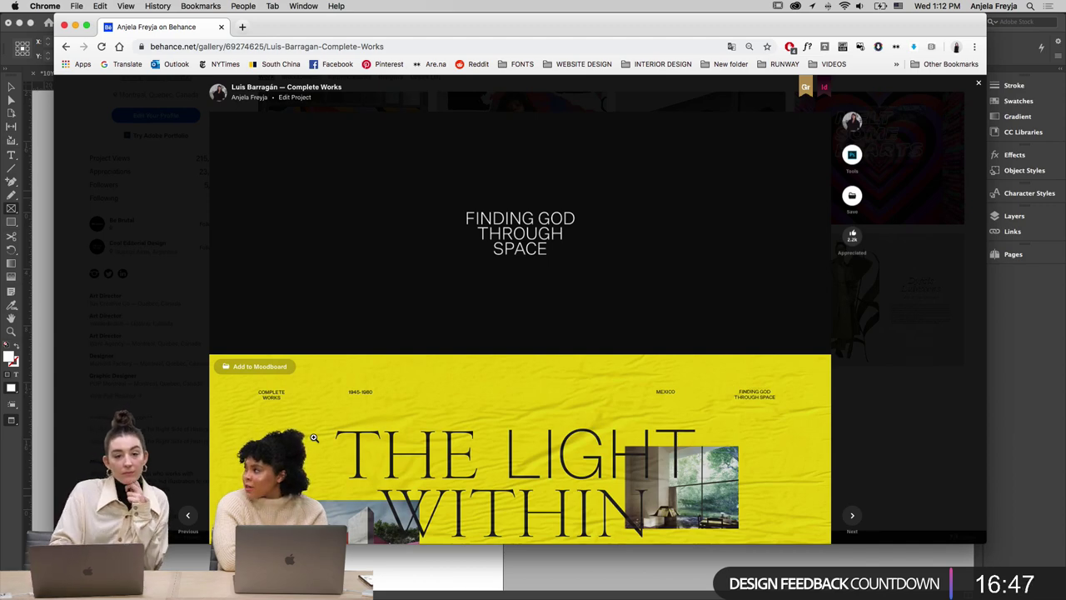
scroll(313, 437, "down", 5)
scroll(397, 459, "up", 5)
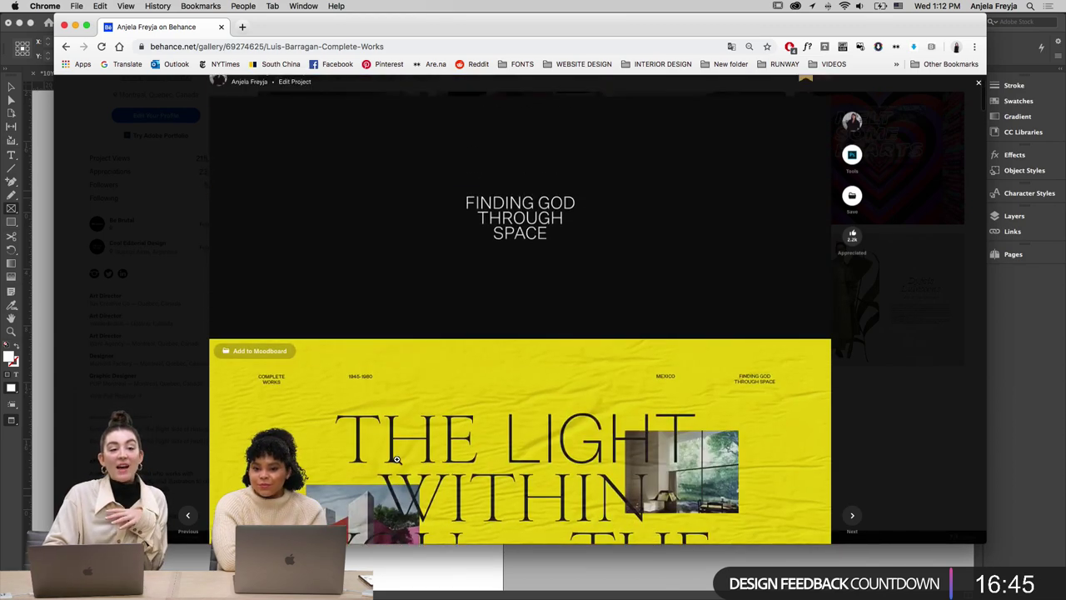
scroll(396, 458, "up", 2)
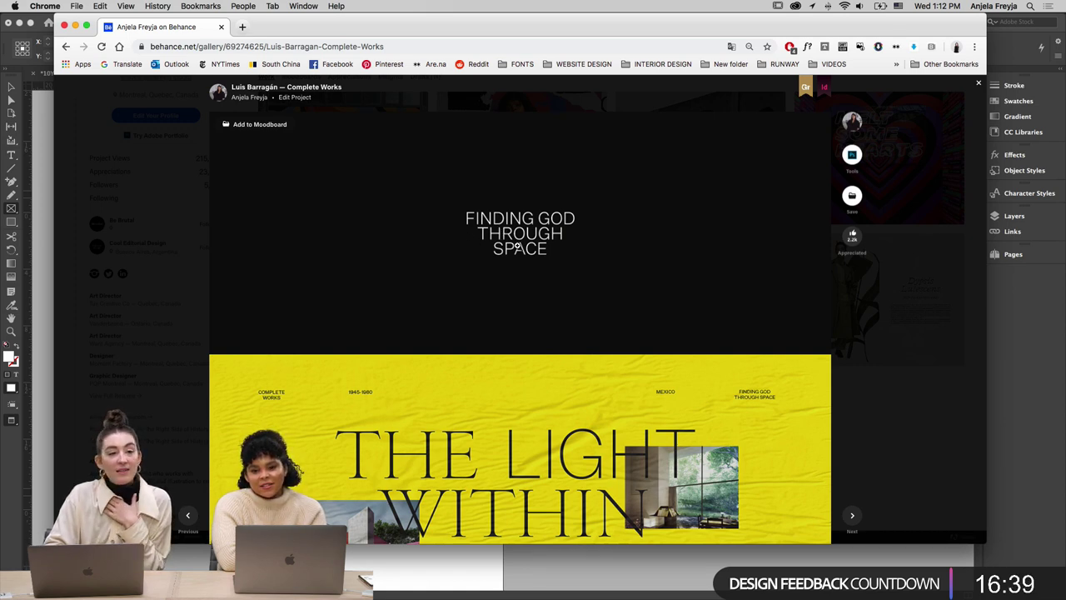
scroll(517, 247, "down", 2)
scroll(518, 245, "down", 10)
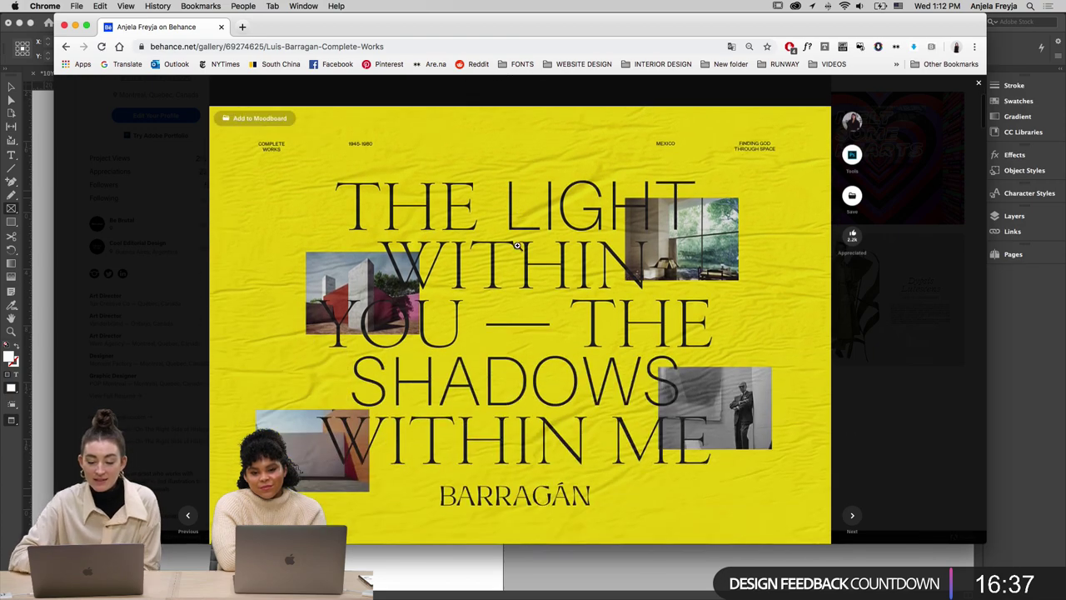
scroll(517, 245, "down", 15)
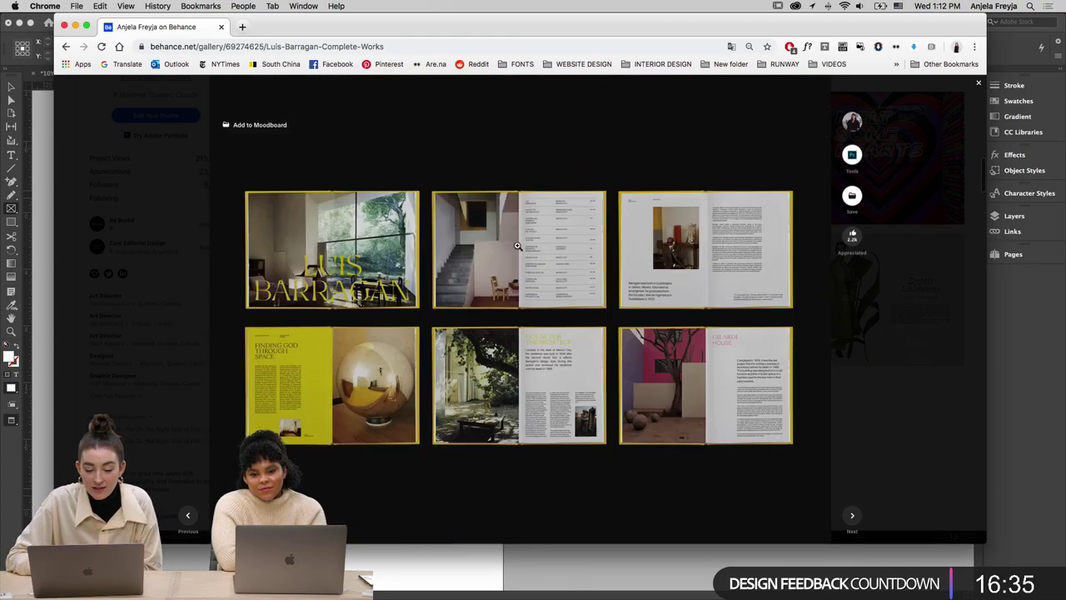
scroll(517, 246, "down", 2)
scroll(517, 246, "up", 2)
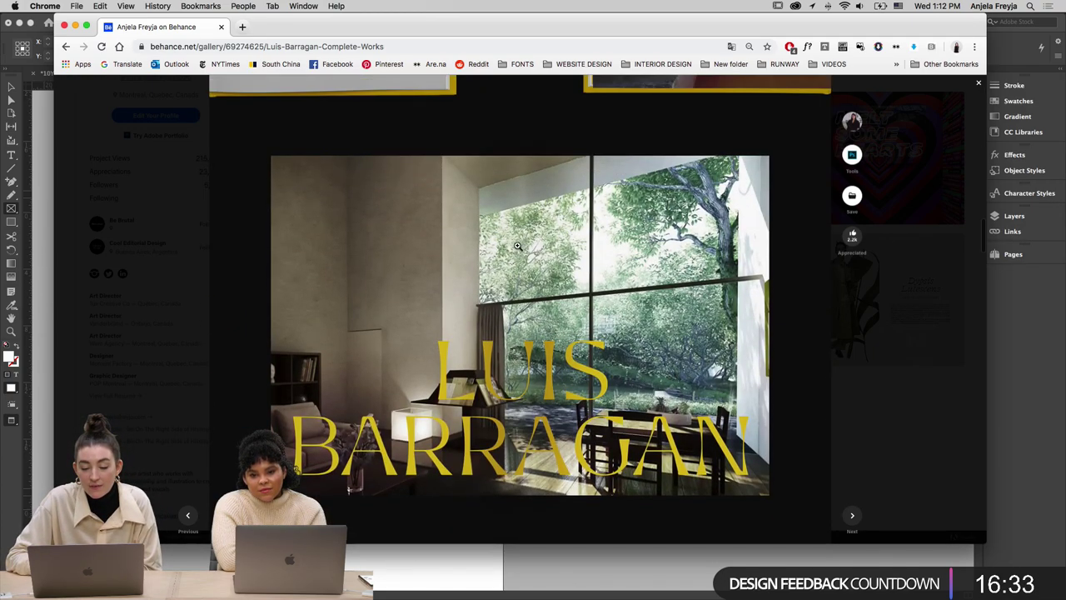
scroll(517, 245, "down", 5)
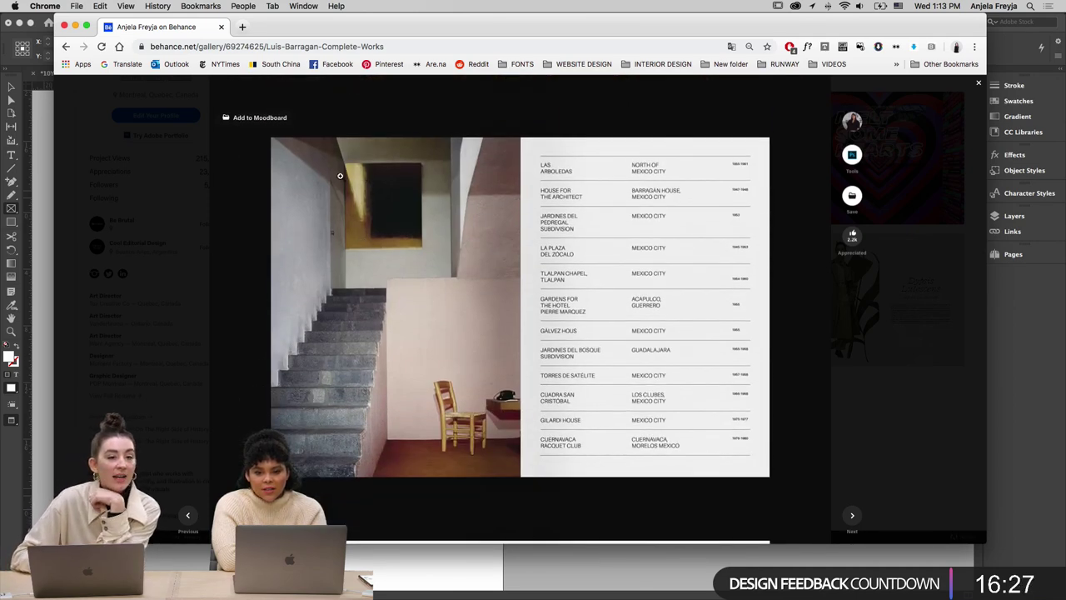
scroll(338, 169, "down", 5)
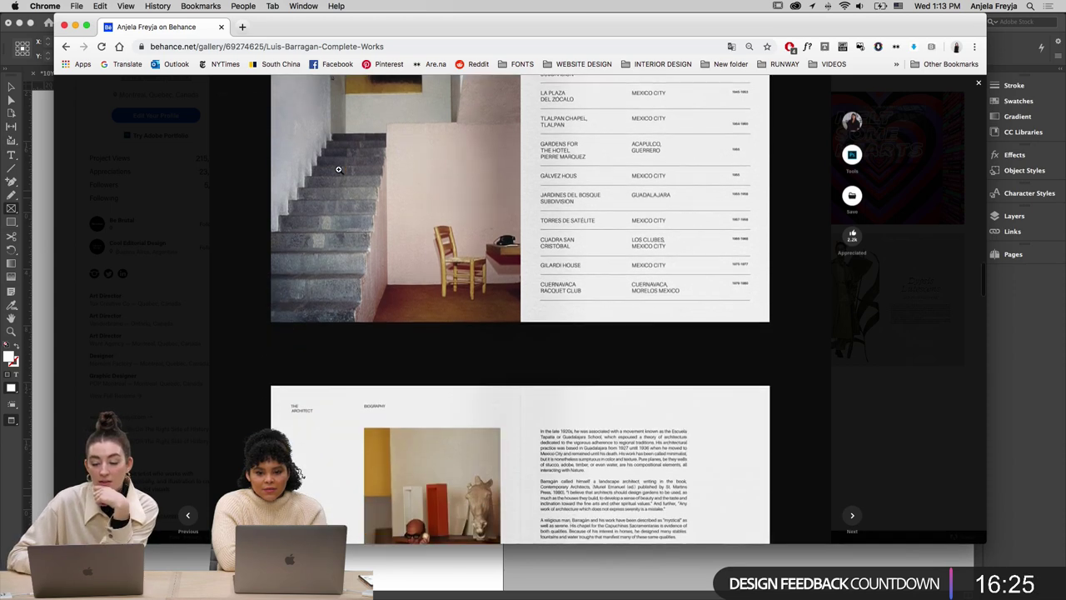
scroll(339, 170, "down", 5)
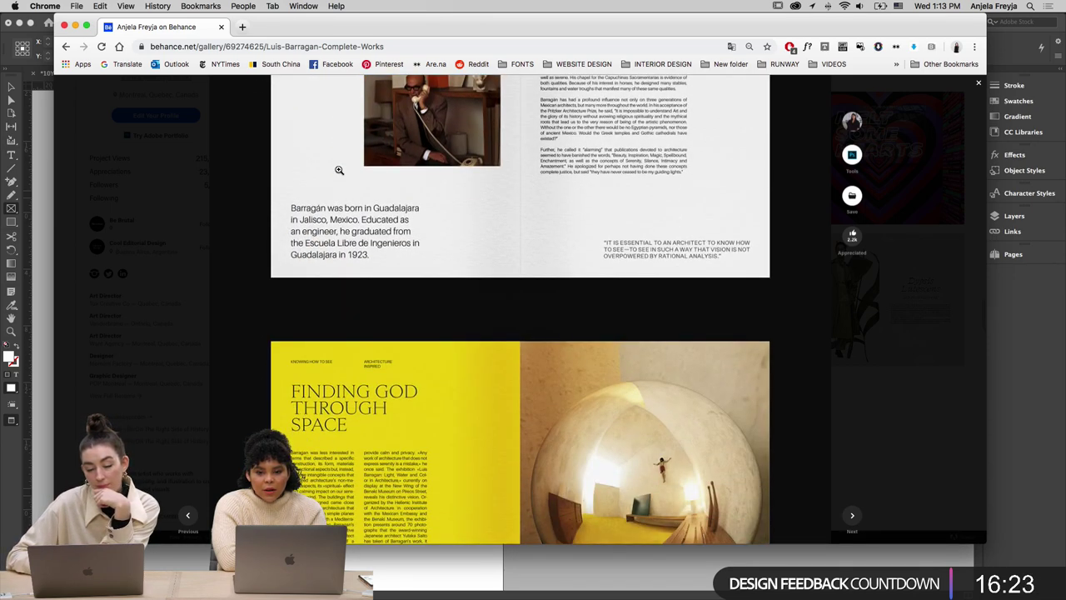
scroll(339, 170, "down", 5)
scroll(339, 170, "up", 1)
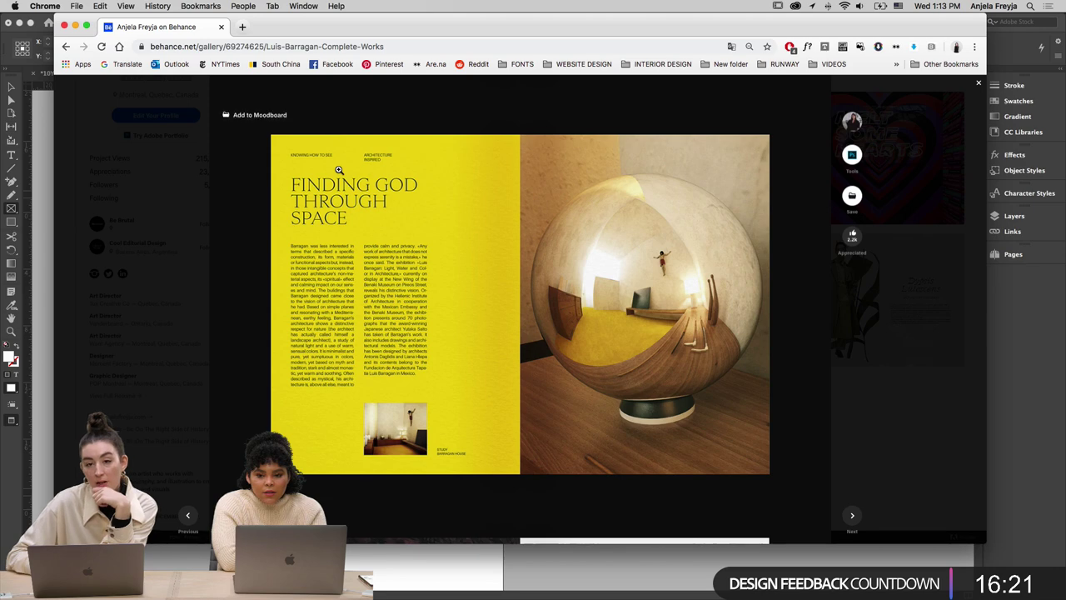
scroll(338, 170, "down", 2)
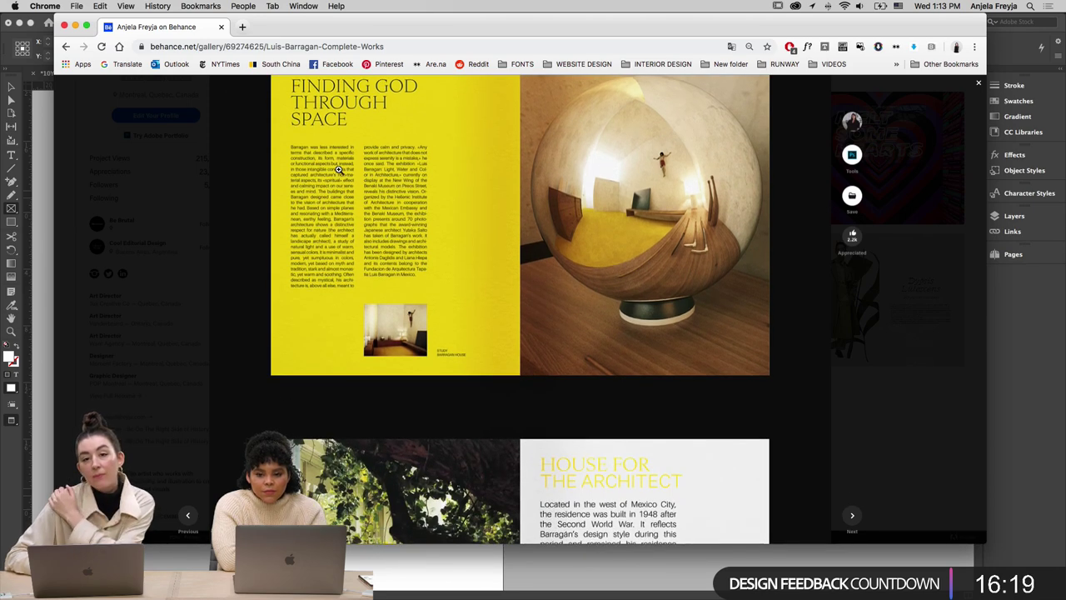
scroll(338, 169, "down", 1)
scroll(338, 169, "up", 2)
scroll(339, 170, "up", 2)
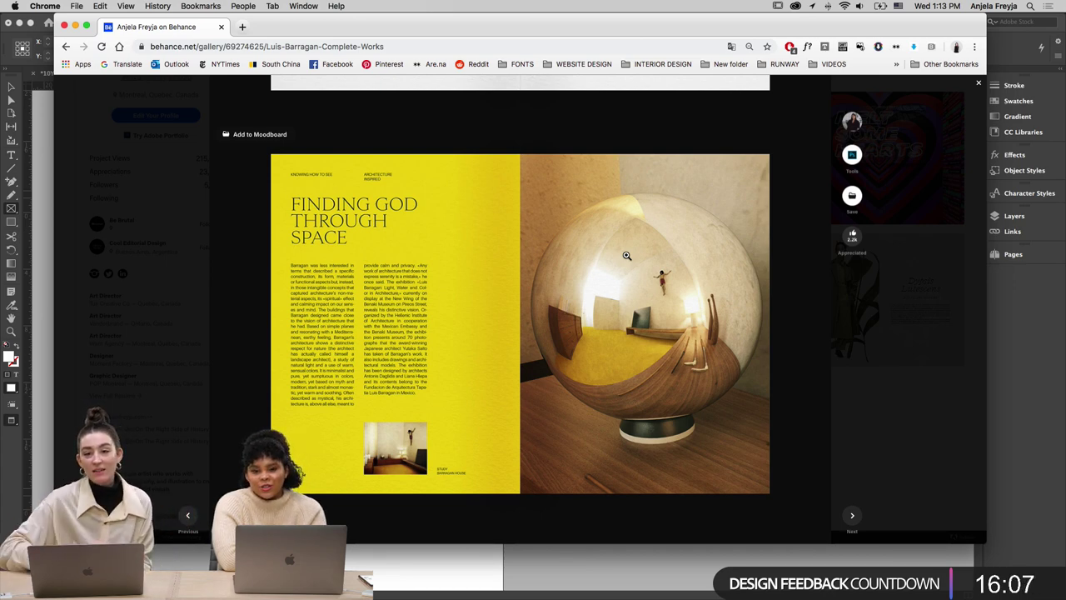
scroll(627, 256, "down", 3)
scroll(658, 245, "up", 2)
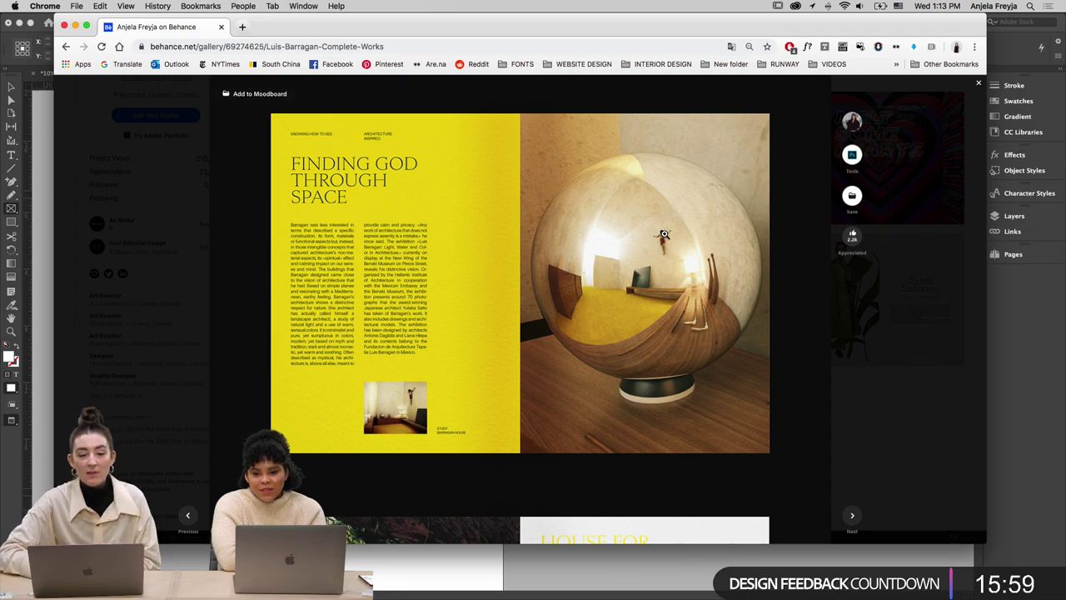
scroll(664, 234, "down", 15)
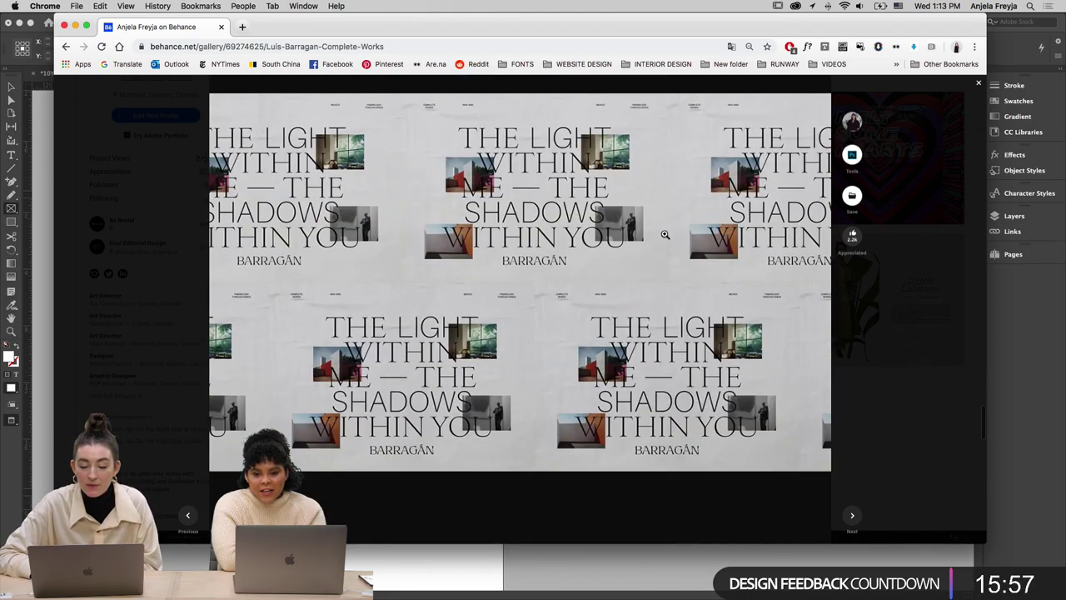
scroll(664, 234, "down", 5)
scroll(664, 234, "up", 10)
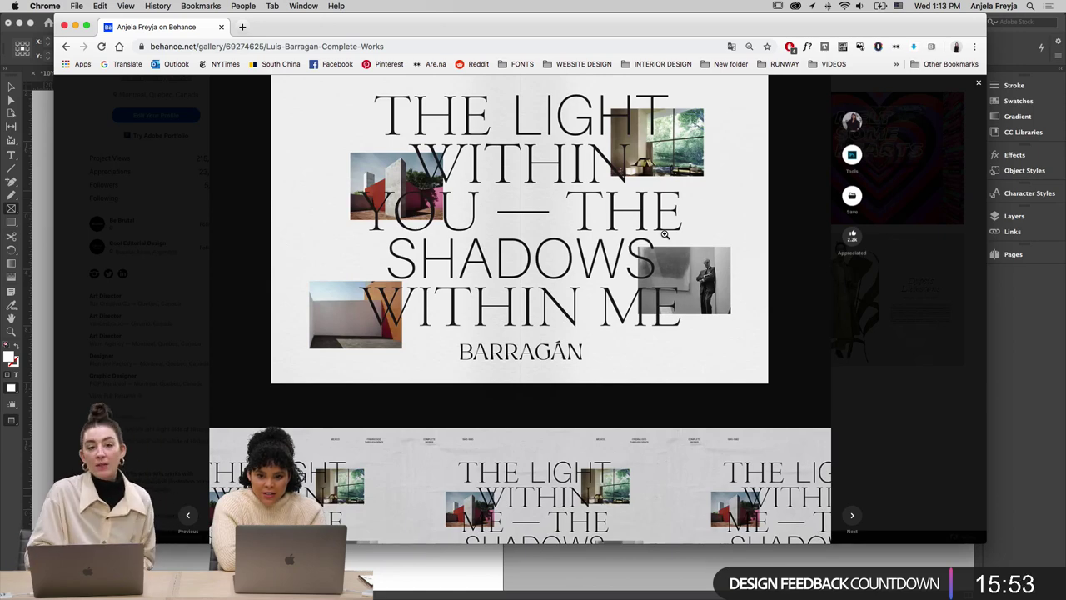
scroll(664, 234, "up", 3)
scroll(663, 235, "up", 9)
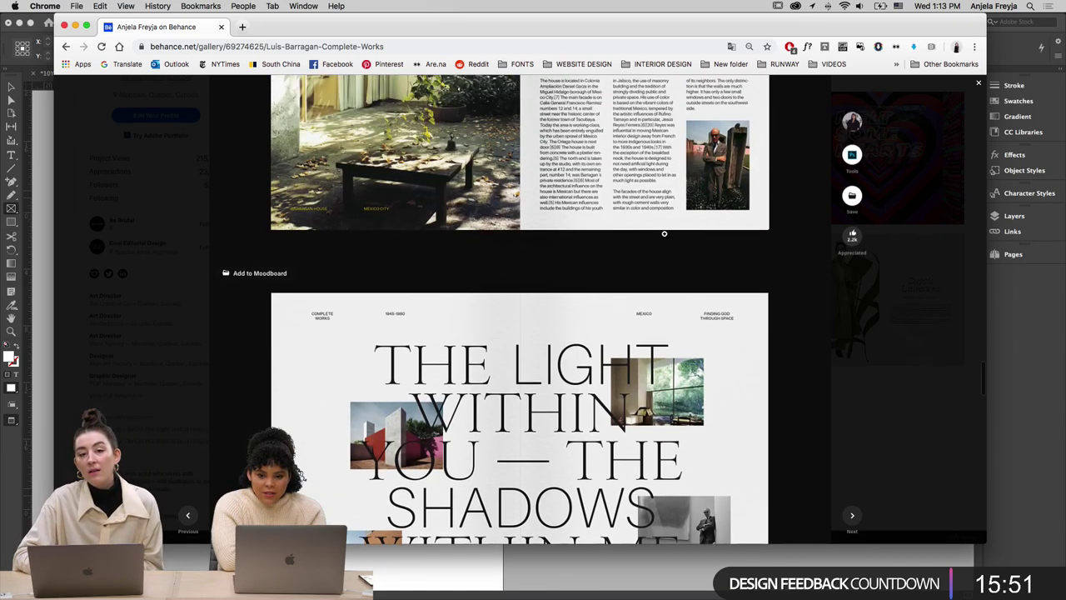
scroll(665, 231, "up", 3)
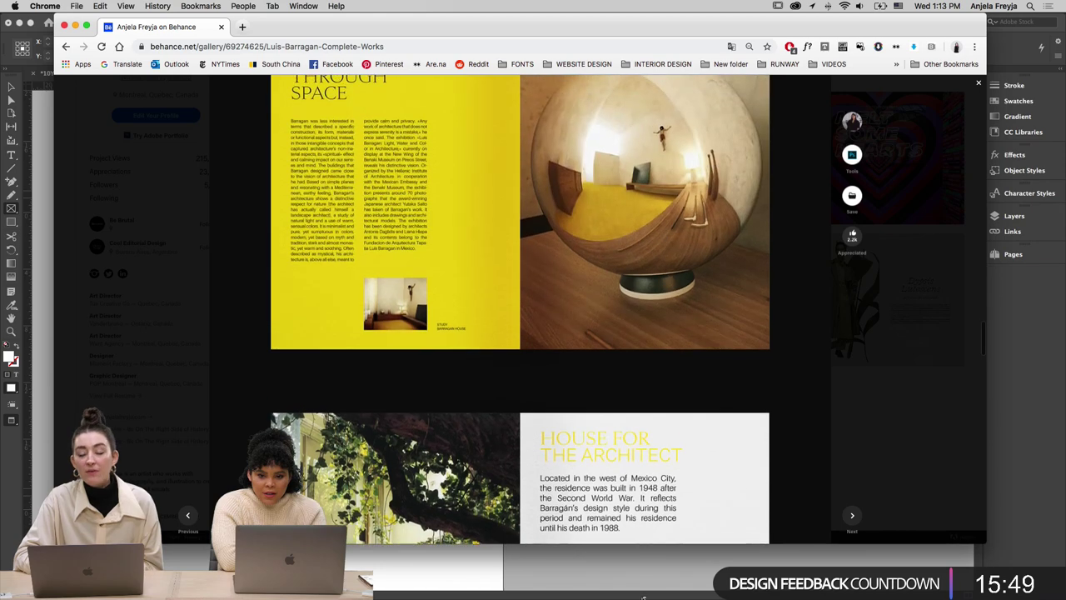
mouse_move(627, 590)
left_click(568, 587)
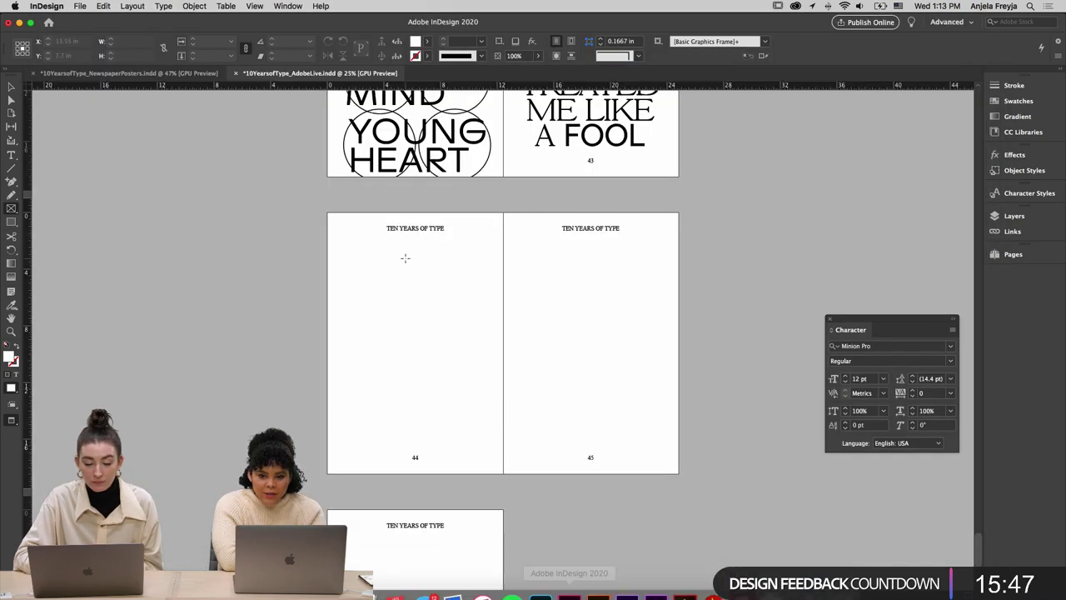
scroll(405, 254, "down", 3)
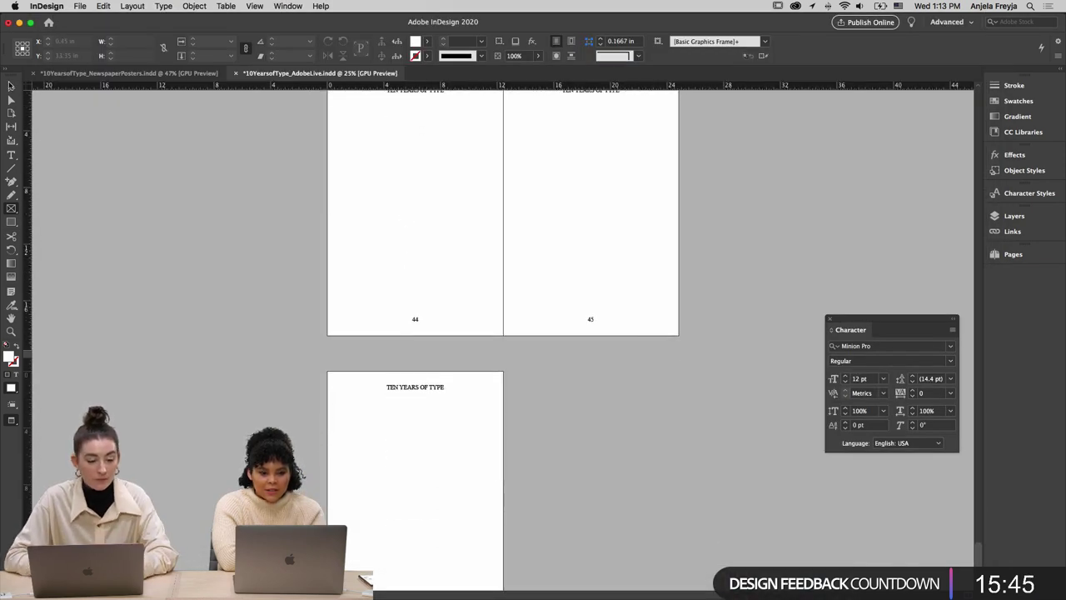
scroll(127, 213, "up", 5)
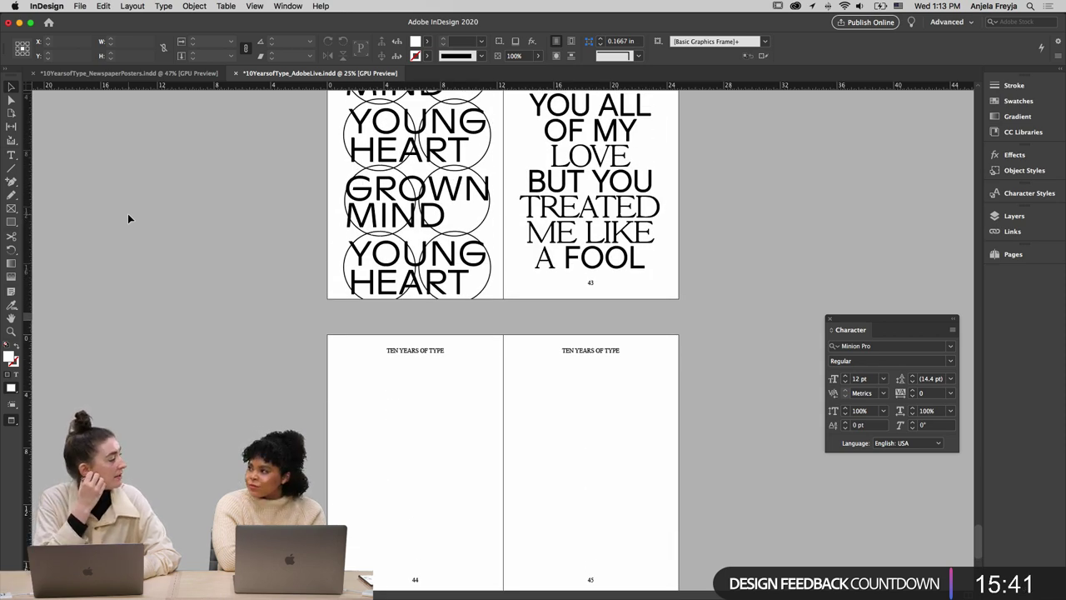
scroll(128, 213, "up", 20)
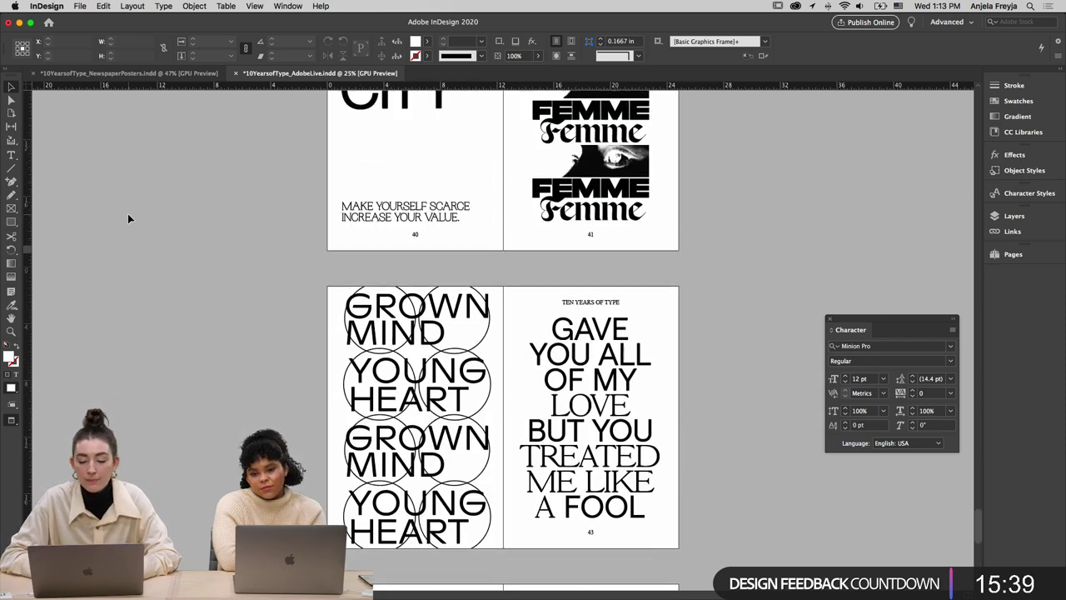
Bring the Illustrator posters file forward and pan the grid to the DREAM / OUTER INNER poster
scroll(129, 203, "up", 15)
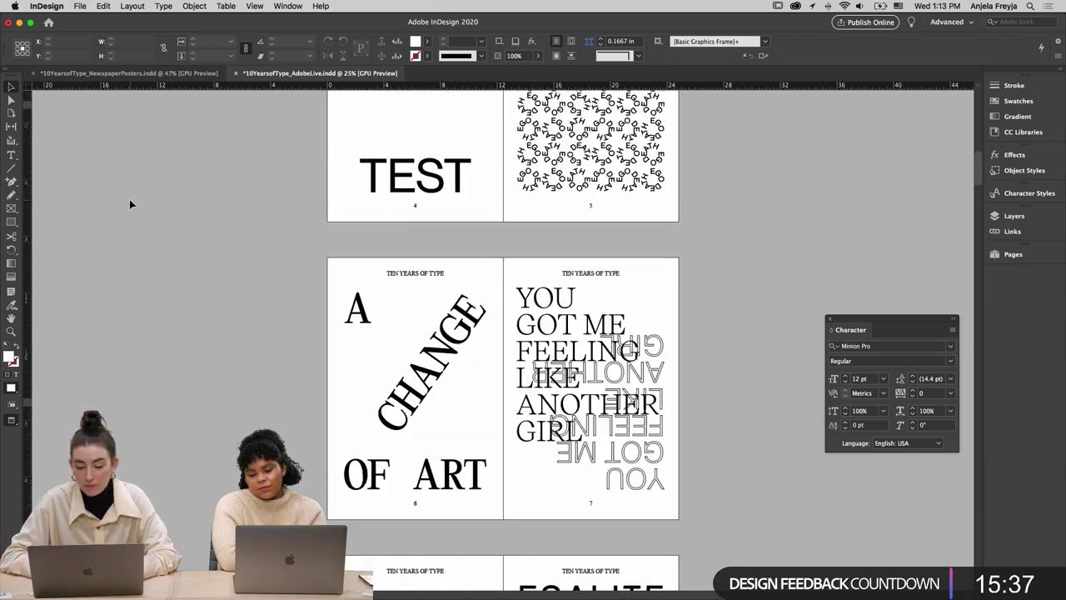
left_click(593, 590)
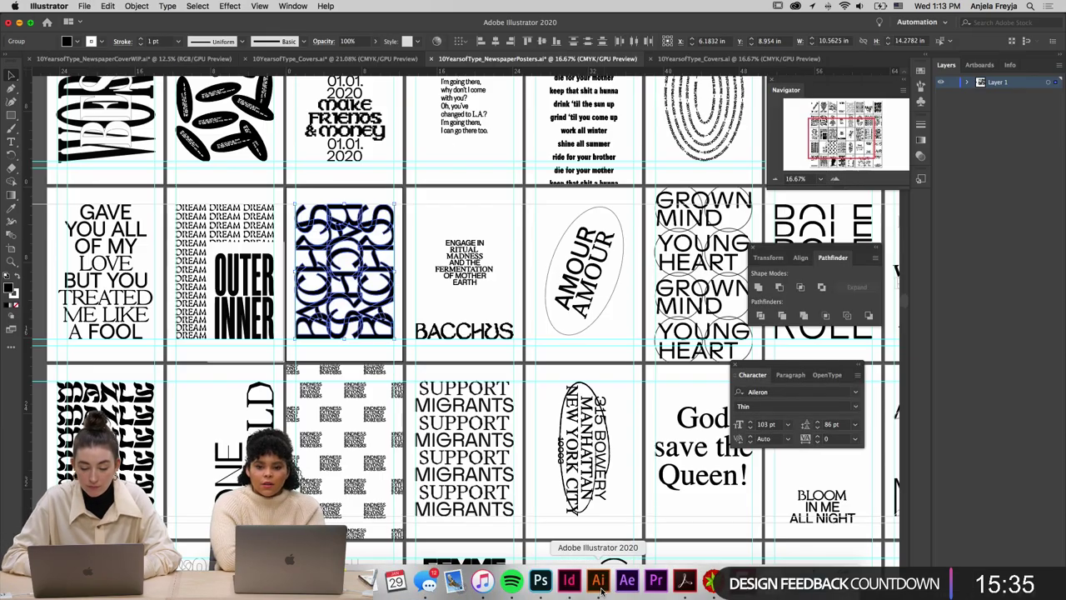
scroll(550, 318, "down", 10)
scroll(550, 318, "right", 10)
scroll(550, 318, "down", 5)
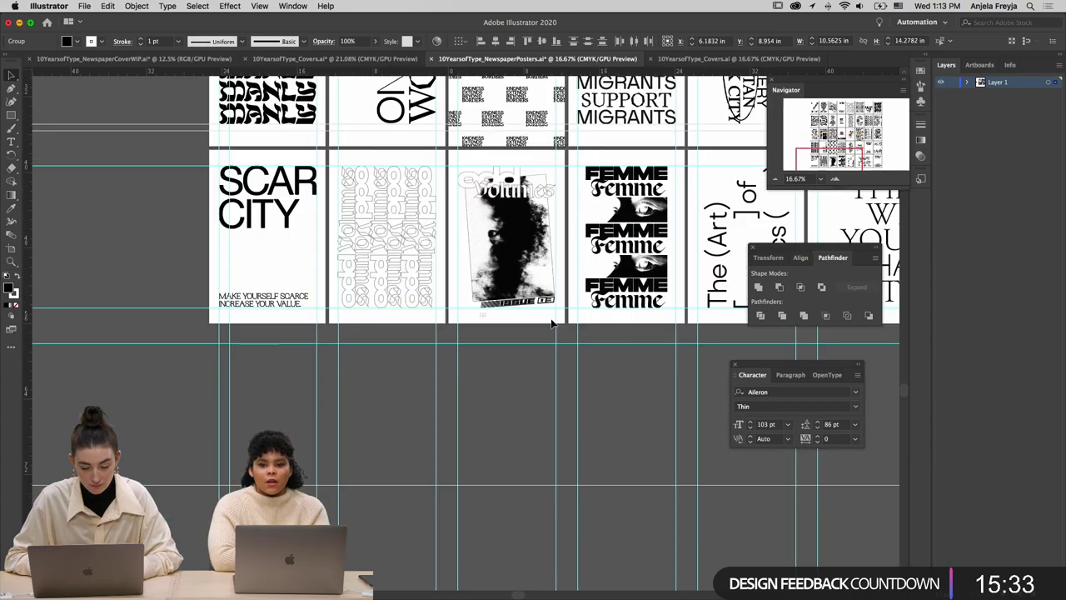
scroll(552, 322, "up", 10)
scroll(552, 322, "right", 3)
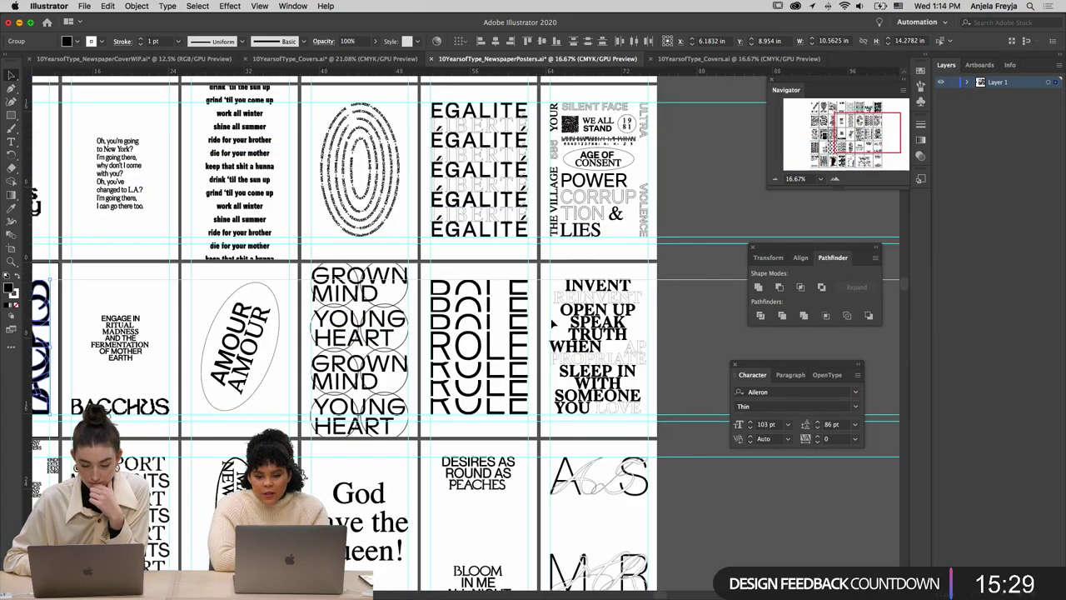
scroll(552, 322, "up", 5)
scroll(552, 322, "right", 1)
scroll(551, 318, "left", 6)
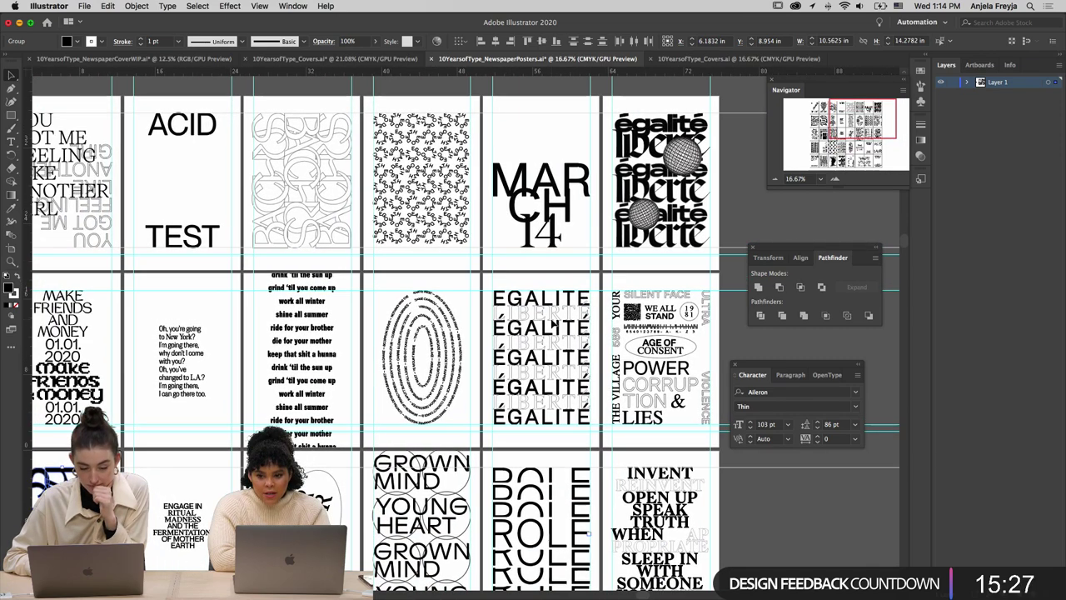
scroll(551, 318, "down", 1)
scroll(553, 321, "down", 1)
scroll(552, 321, "left", 1)
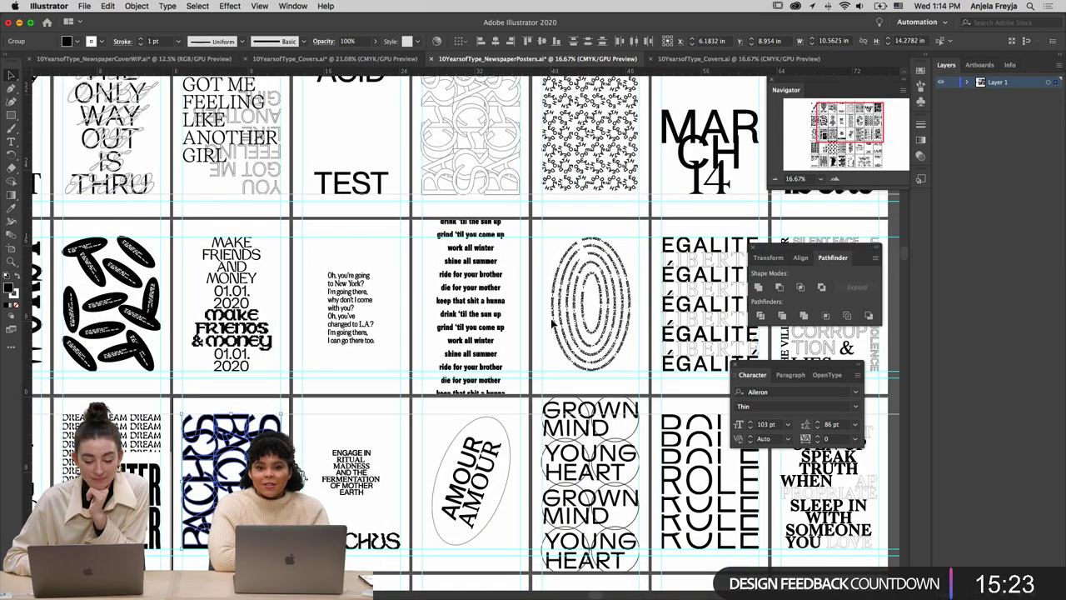
scroll(552, 324, "left", 4)
scroll(552, 324, "down", 1)
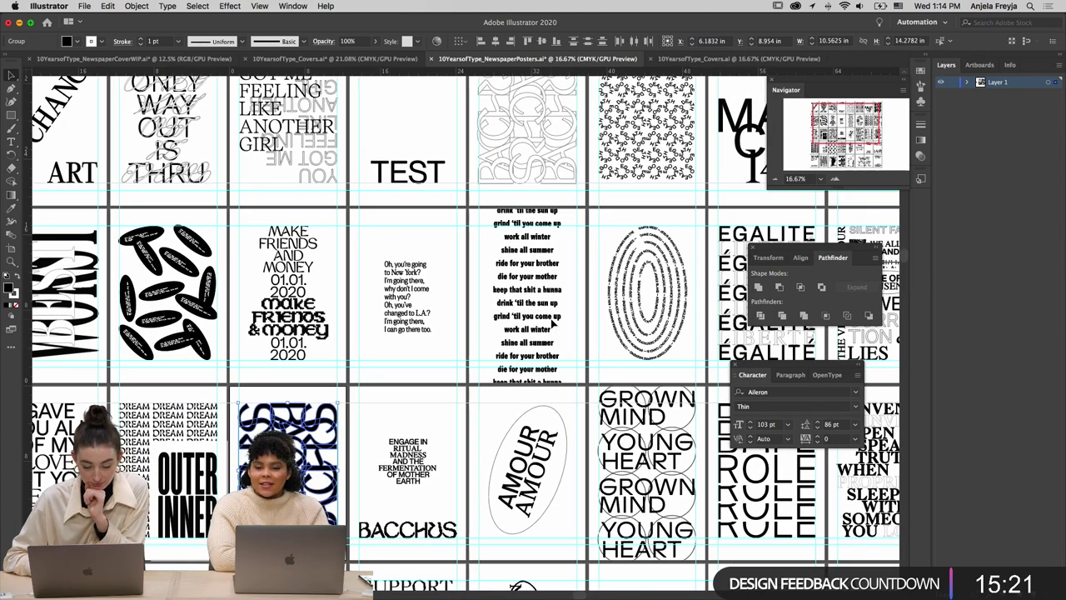
scroll(552, 323, "left", 12)
scroll(552, 323, "up", 1)
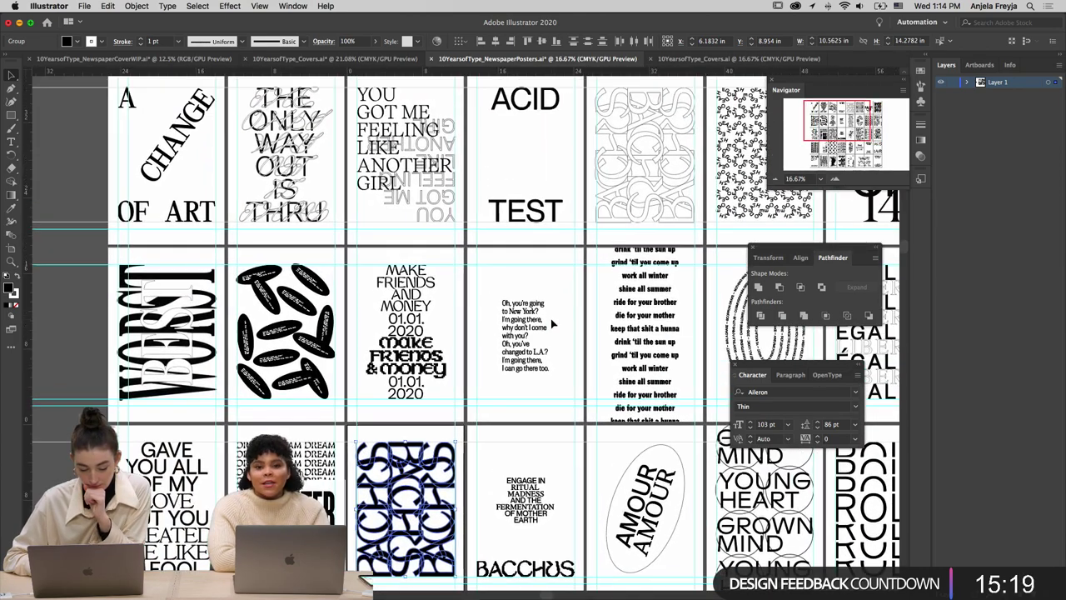
scroll(553, 323, "down", 5)
scroll(553, 323, "left", 12)
scroll(552, 323, "down", 2)
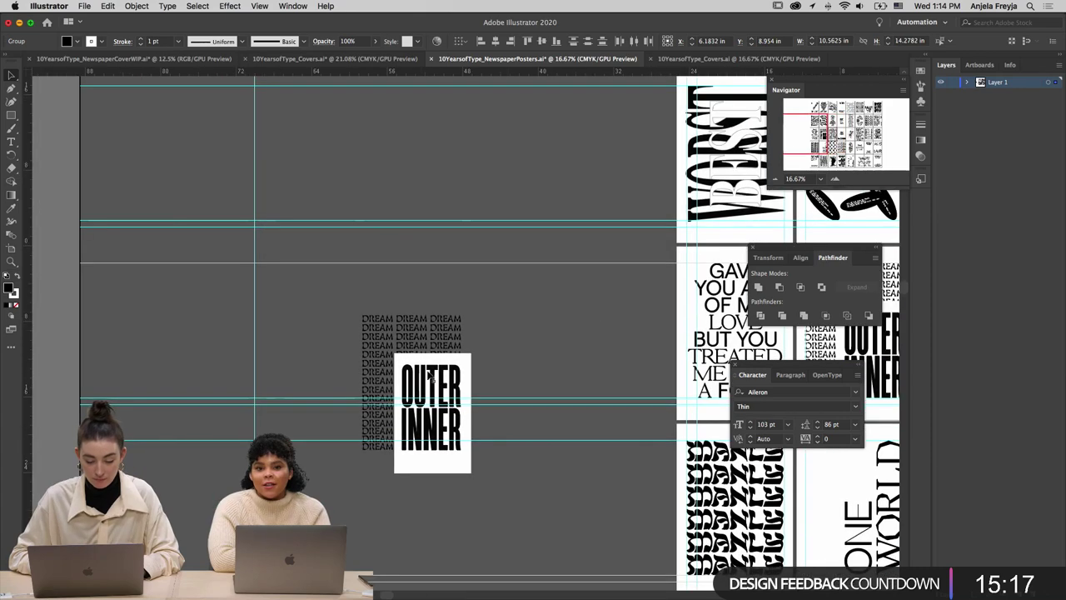
Select the DREAM / OUTER INNER poster, enter its group in isolation mode, then exit again
left_click(410, 390)
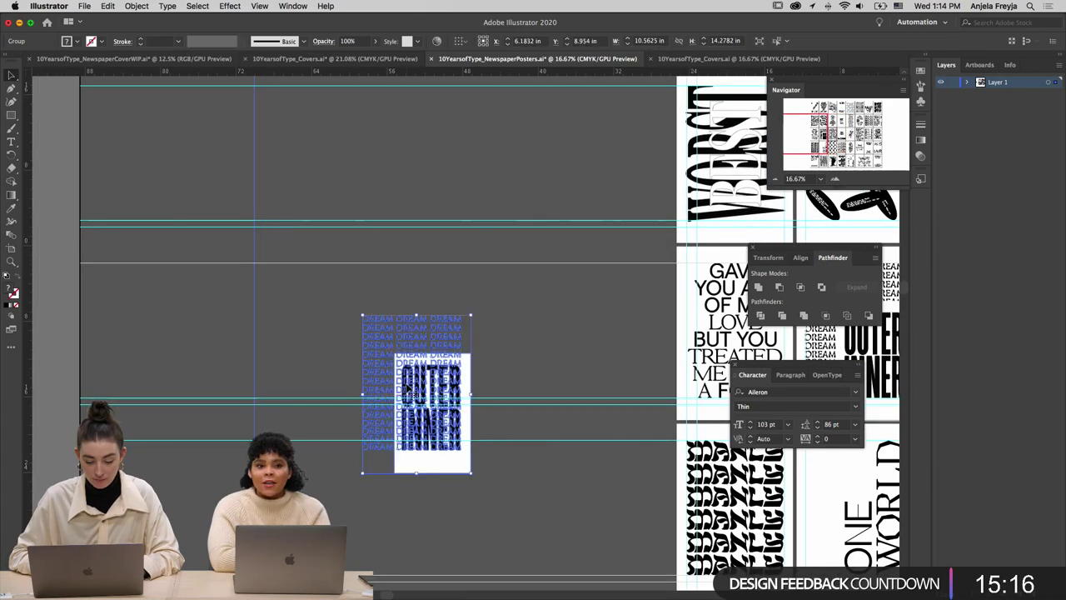
double_click(372, 441)
key("super+shift+a")
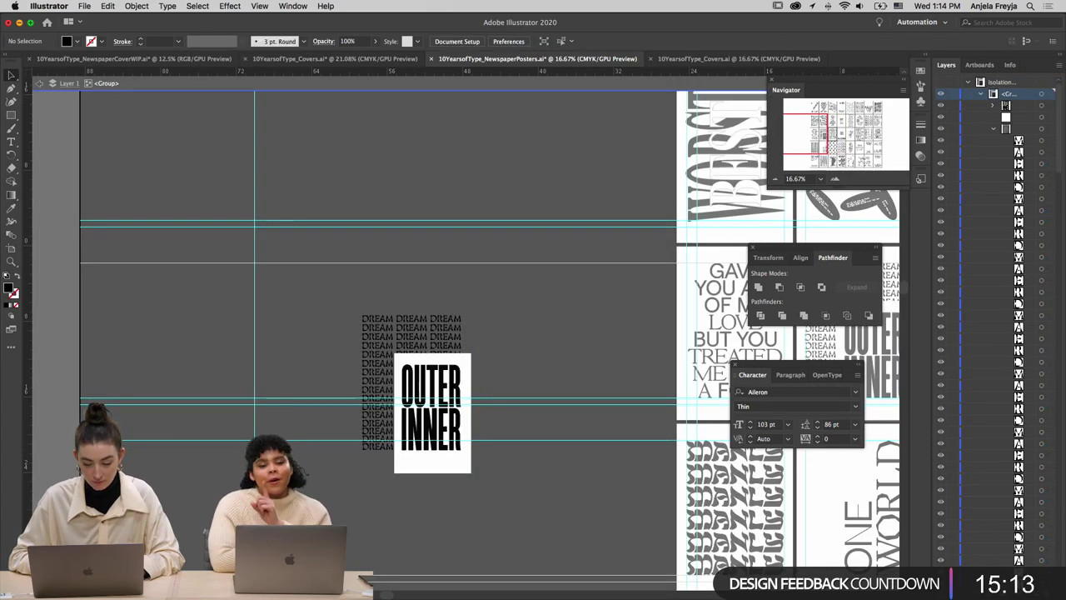
scroll(1020, 147, "down", 1)
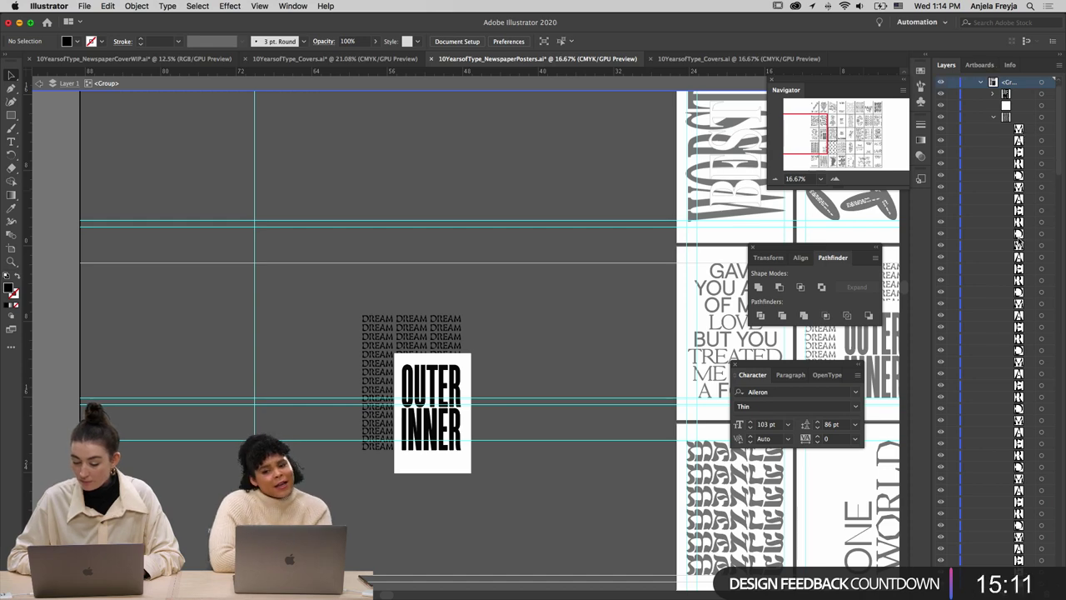
left_click(38, 83)
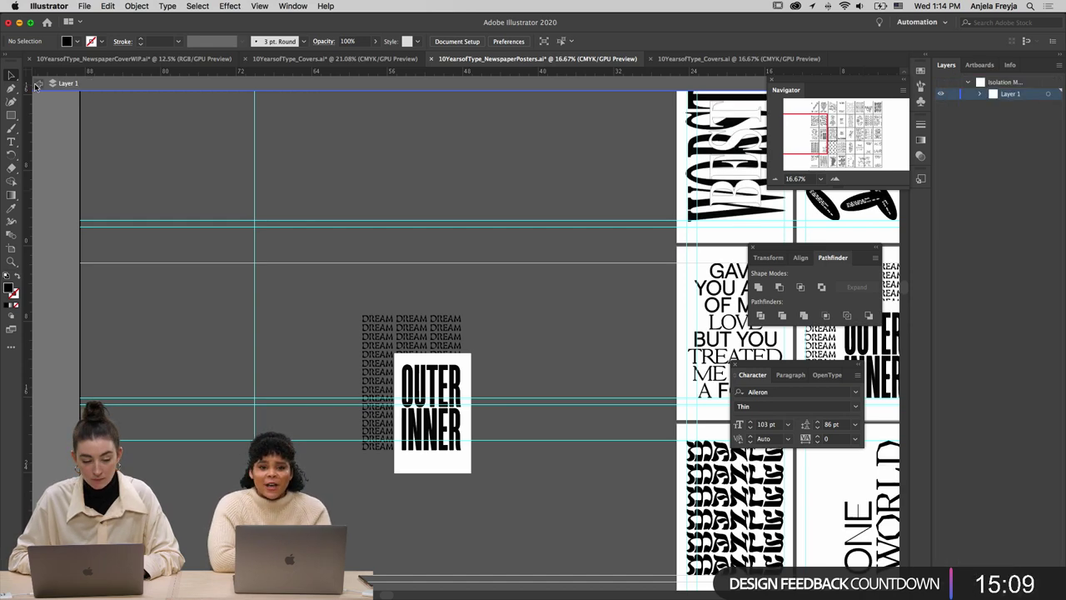
Ungroup the poster artwork and select the repeated DREAM text block on its own
right_click(420, 370)
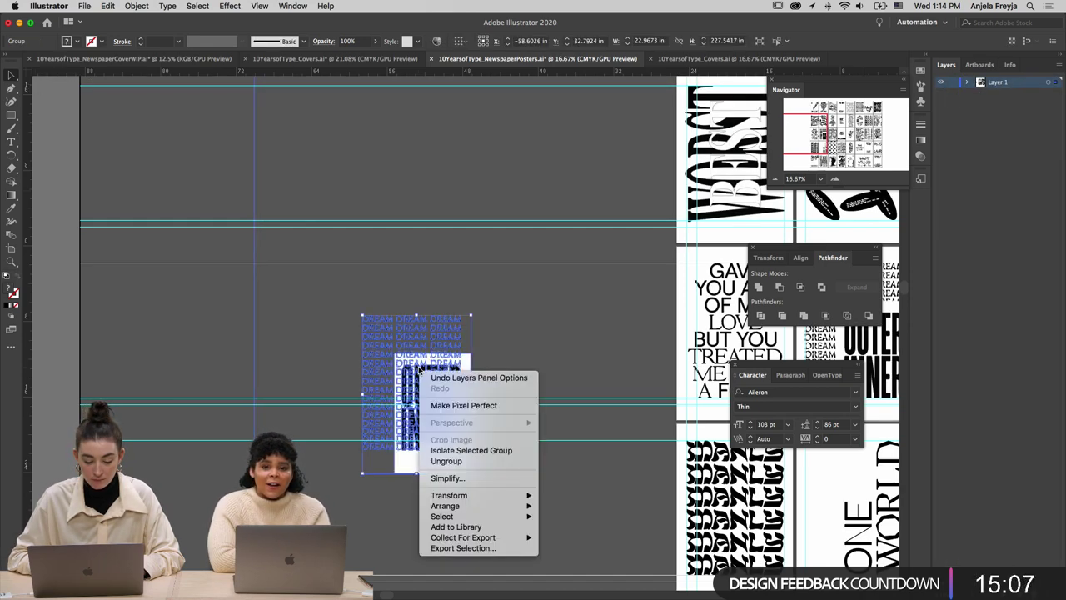
left_click(449, 459)
left_click(535, 396)
left_click(430, 331)
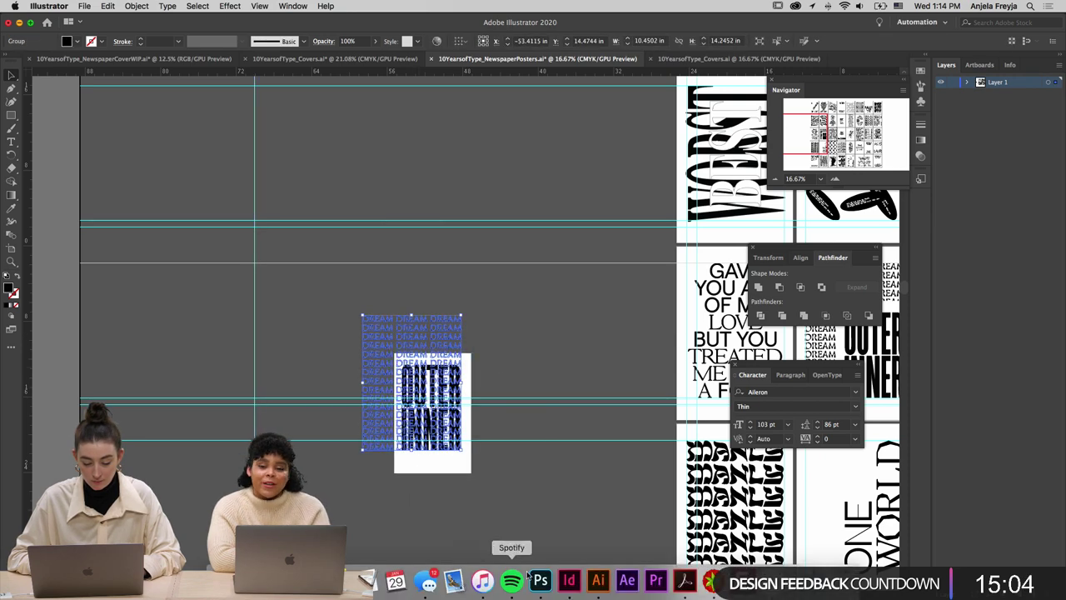
left_click(569, 581)
Paste the DREAM text into spread 44–45 and move it onto left page 44
scroll(652, 306, "down", 20)
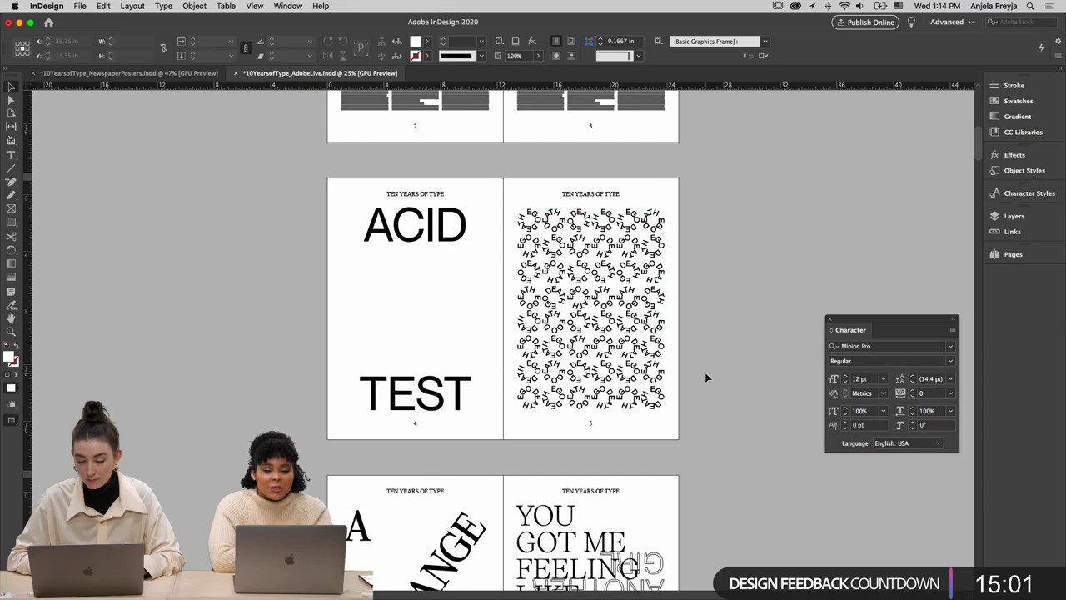
scroll(705, 351, "down", 20)
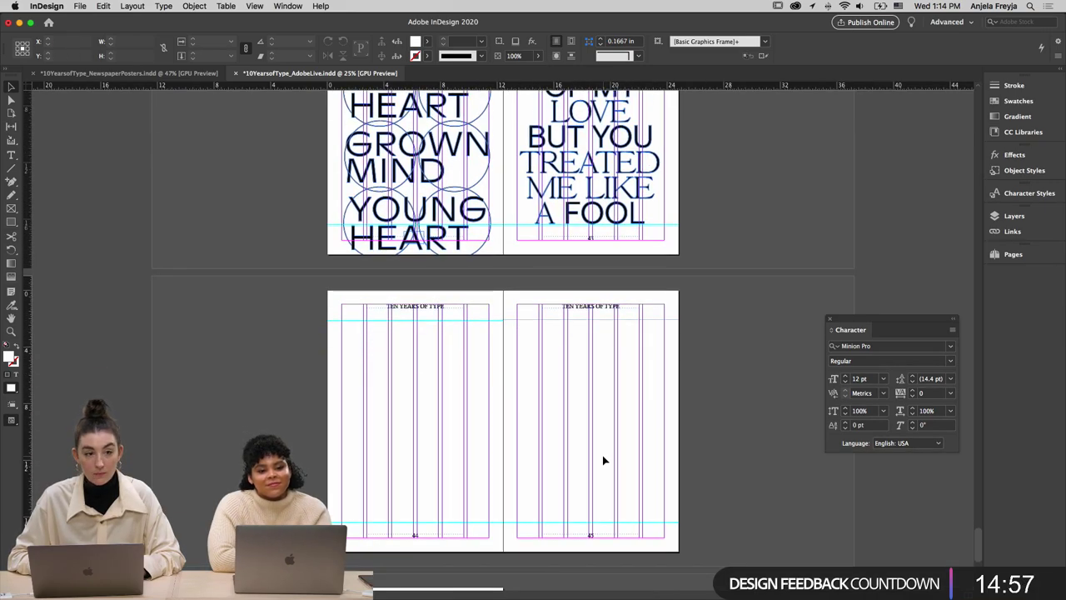
key("cmd+v")
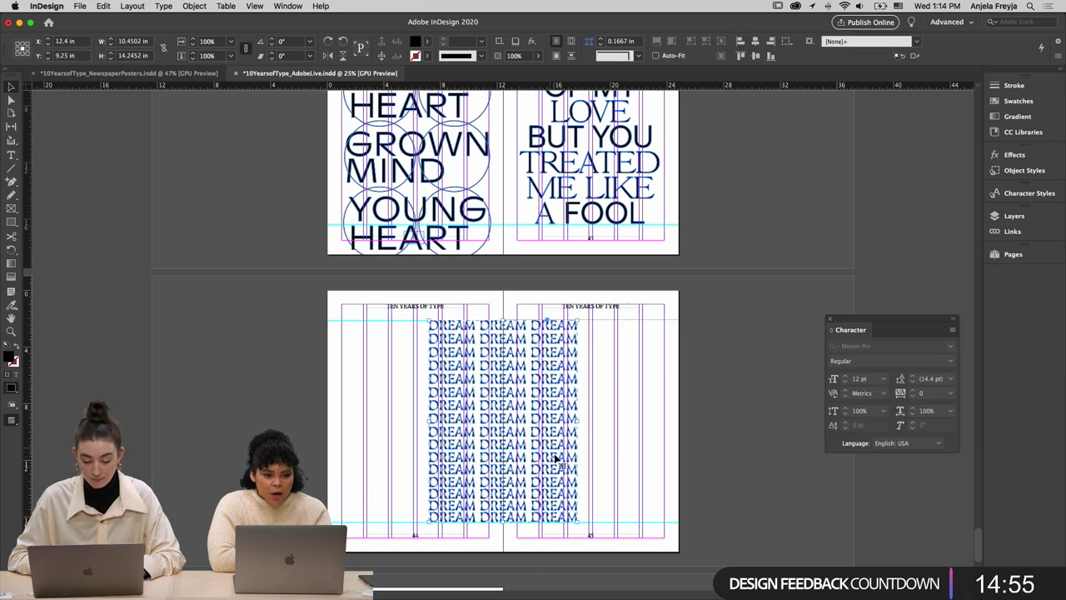
left_click_drag(551, 475, 466, 475)
left_click(561, 485)
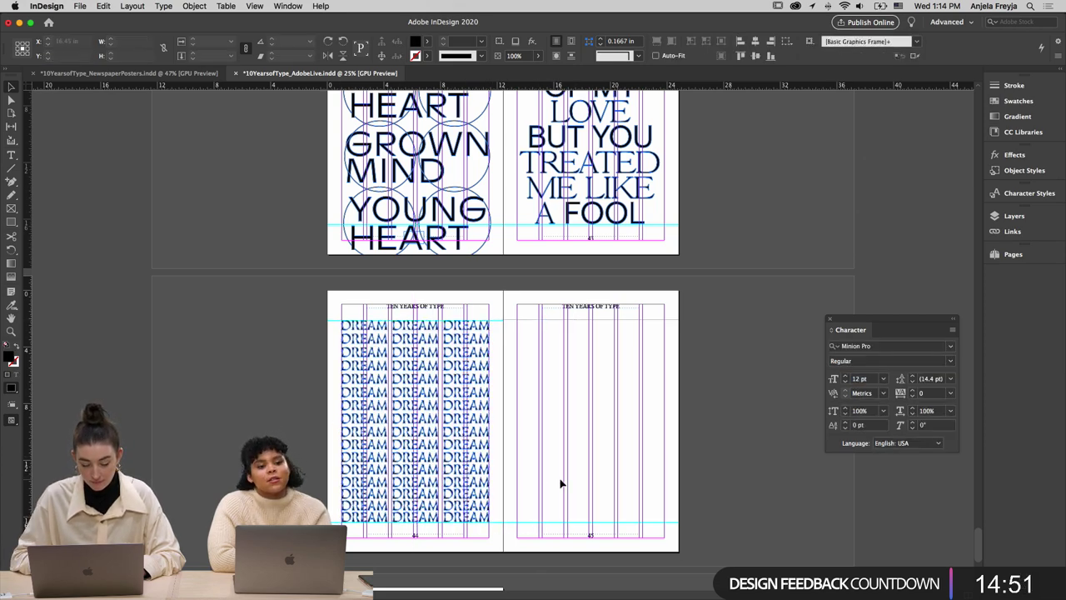
Ungroup the OUTER INNER artwork in Illustrator and zoom in on its lettering
left_click(598, 580)
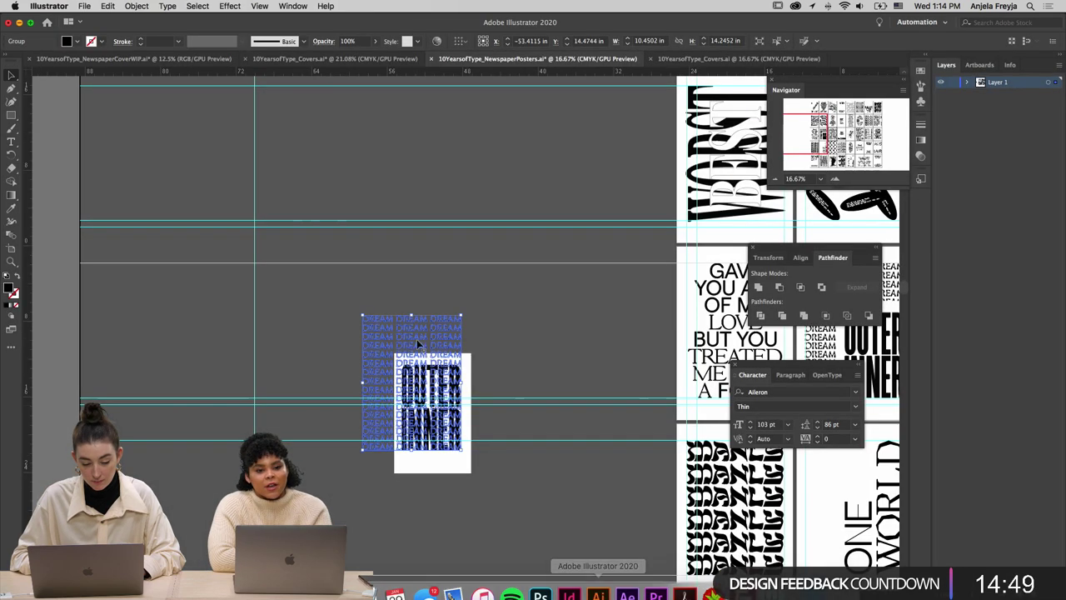
left_click(472, 474)
left_click(461, 449)
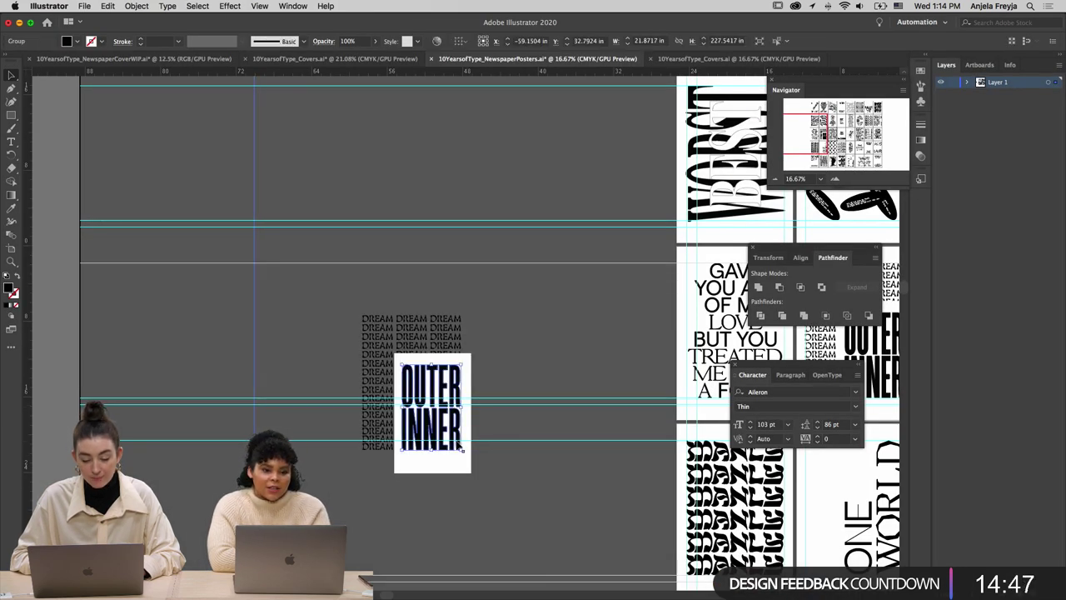
right_click(457, 444)
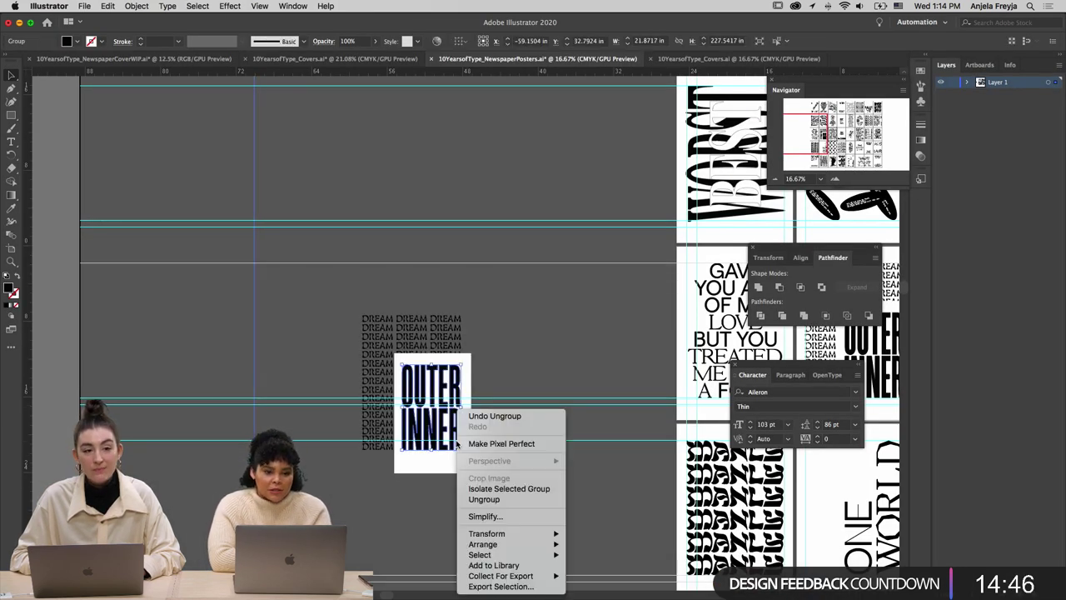
left_click(490, 499)
left_click(495, 525)
left_click(458, 435)
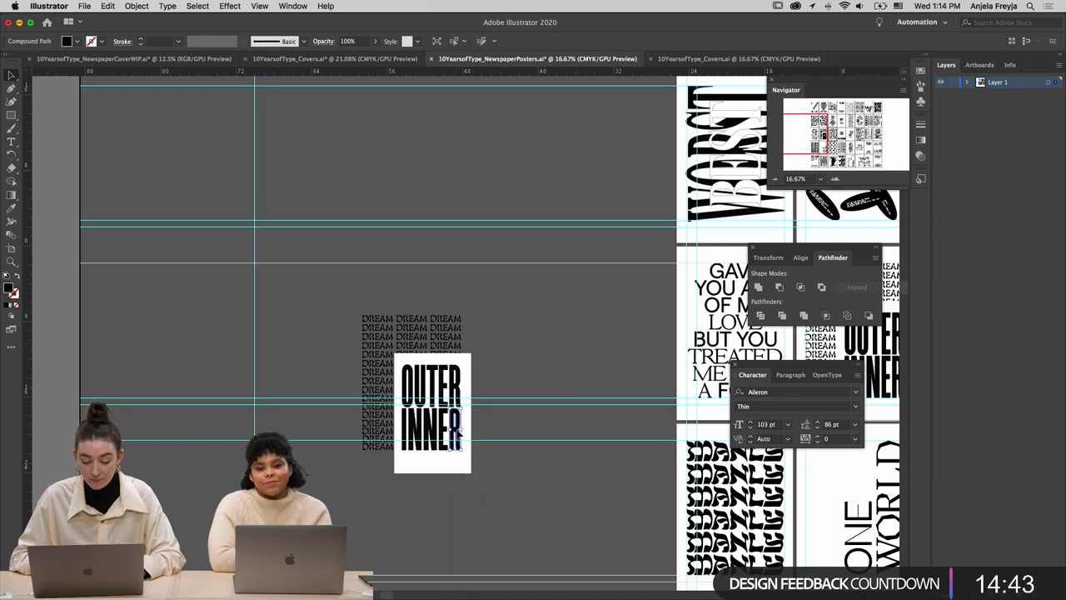
key("super+equal")
key("super+equal")
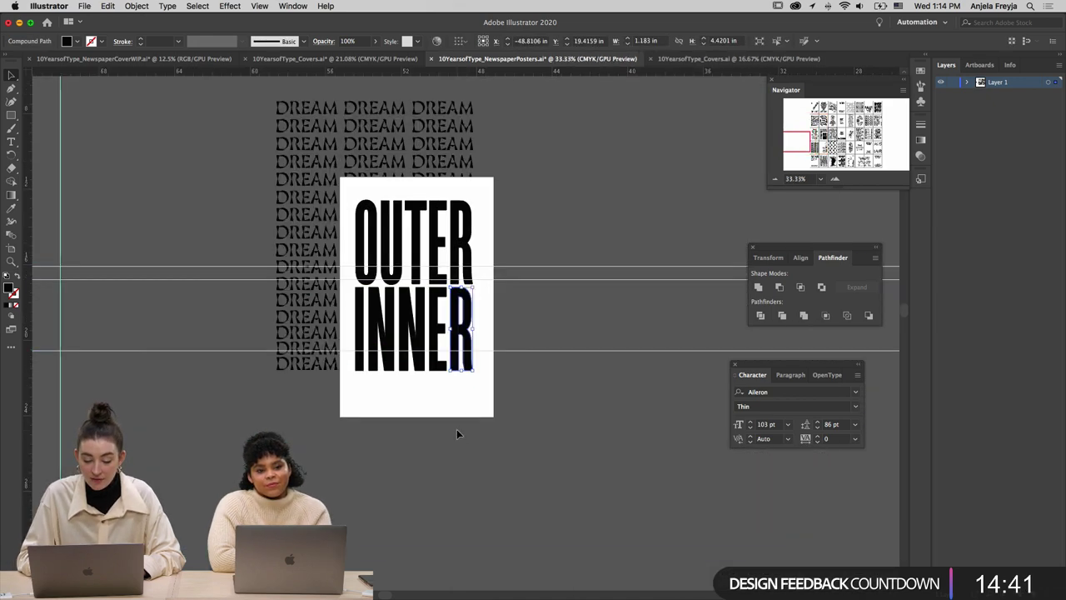
left_click(558, 391)
key("super+equal")
key("super+equal")
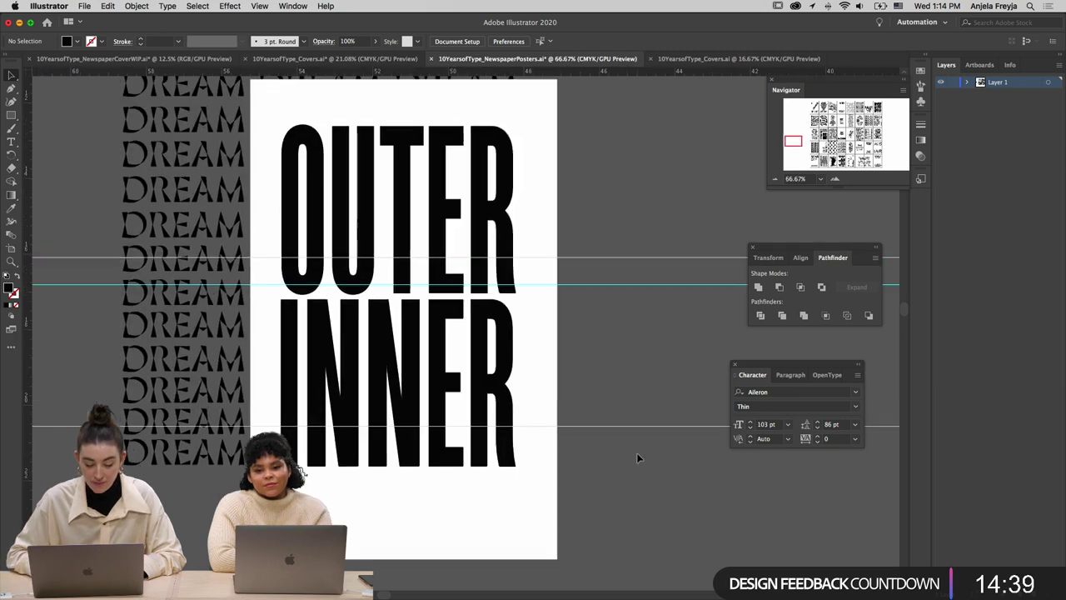
Select the OUTER and INNER letters without the white background and group them
left_click(523, 364)
left_click(497, 326)
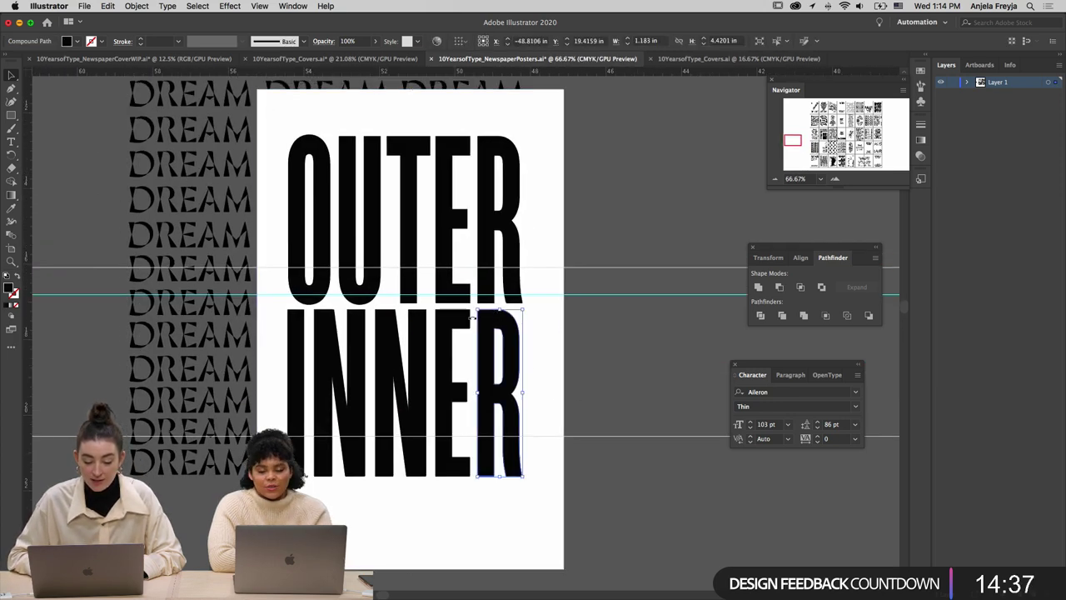
left_click(462, 323, "shift")
left_click(420, 331, "shift")
left_click(364, 329, "shift")
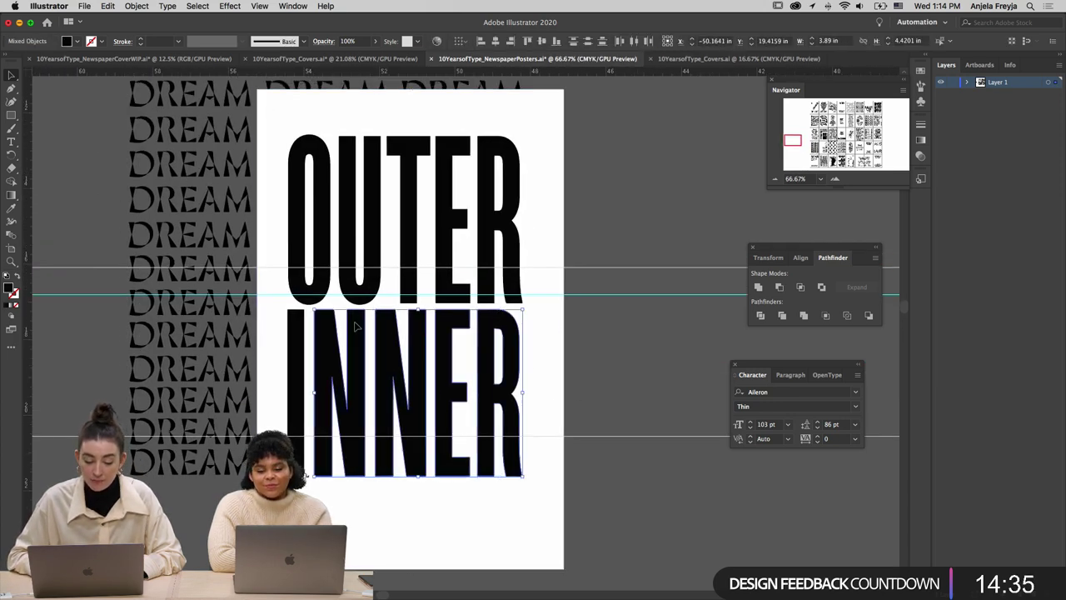
left_click(301, 298, "shift")
left_click(342, 240, "shift")
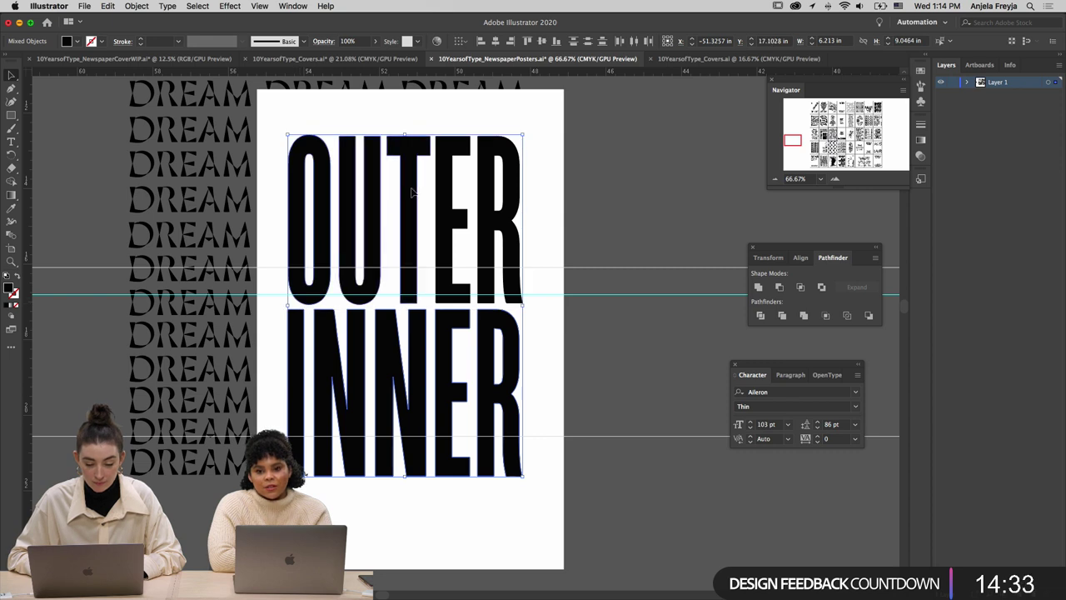
left_click(450, 159, "shift")
left_click(503, 149, "shift")
key("super+g")
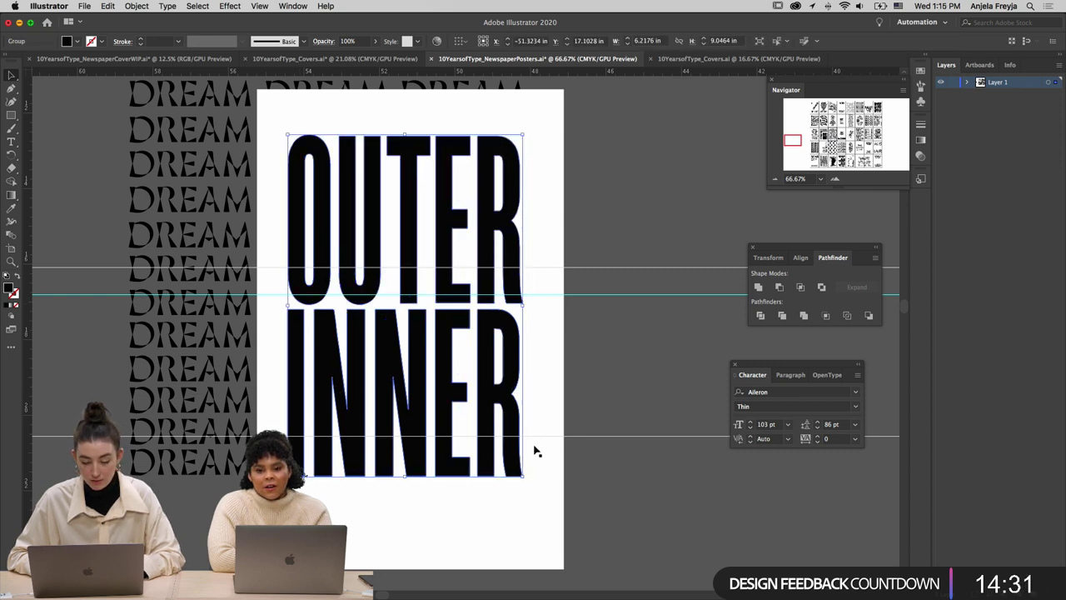
left_click(569, 580)
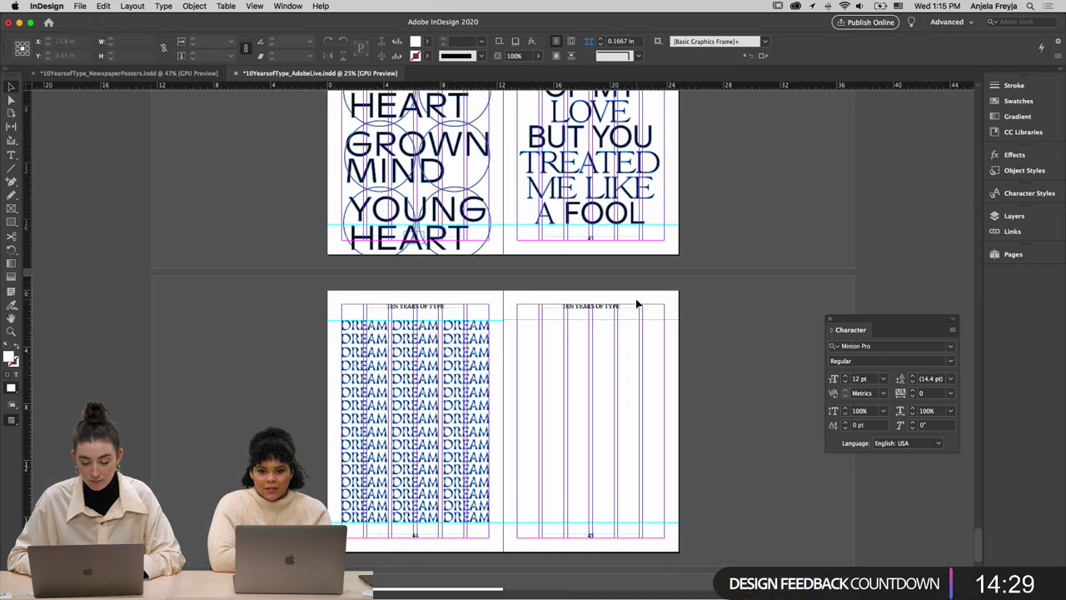
Paste the OUTER INNER lettering into spread 44–45 on the right page
scroll(636, 302, "down", 3)
key("super+v")
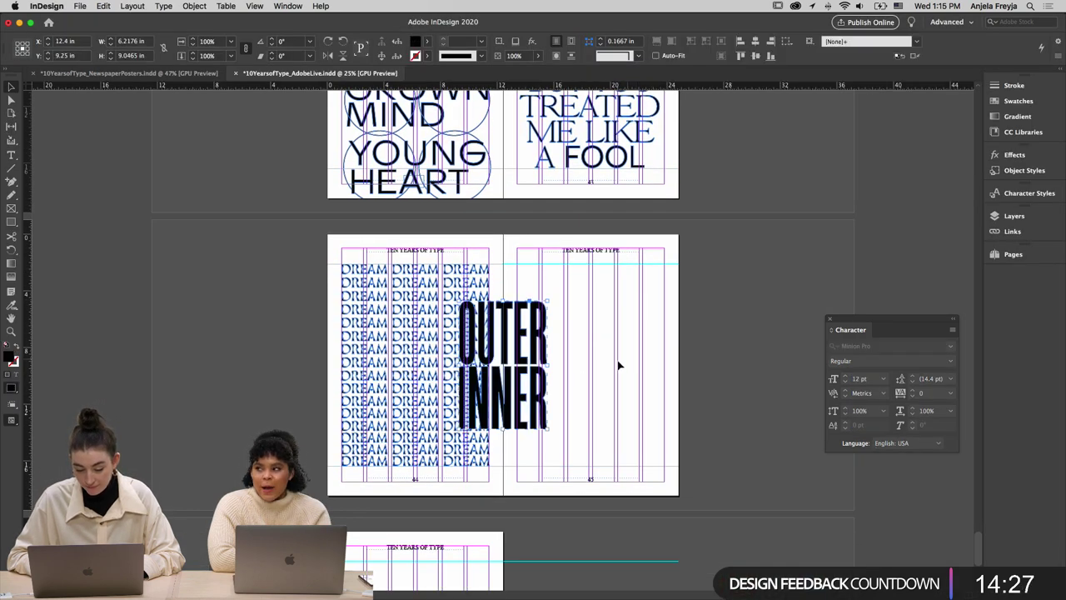
left_click_drag(538, 396, 597, 433)
Draw a white rectangle over the lower-right DREAM words and move OUTER INNER onto it
key("super+=")
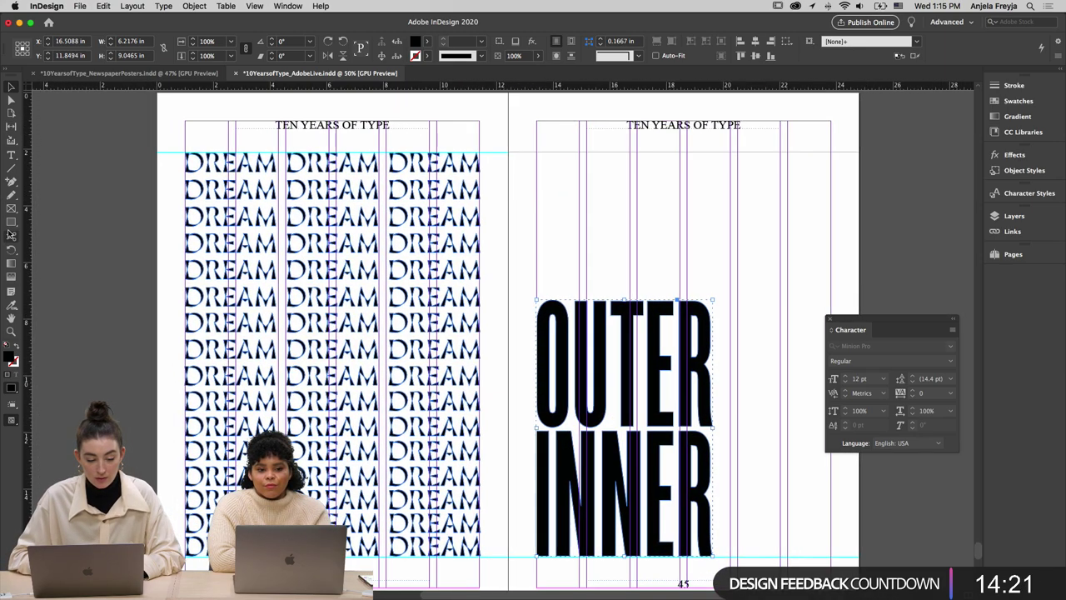
left_click(12, 217)
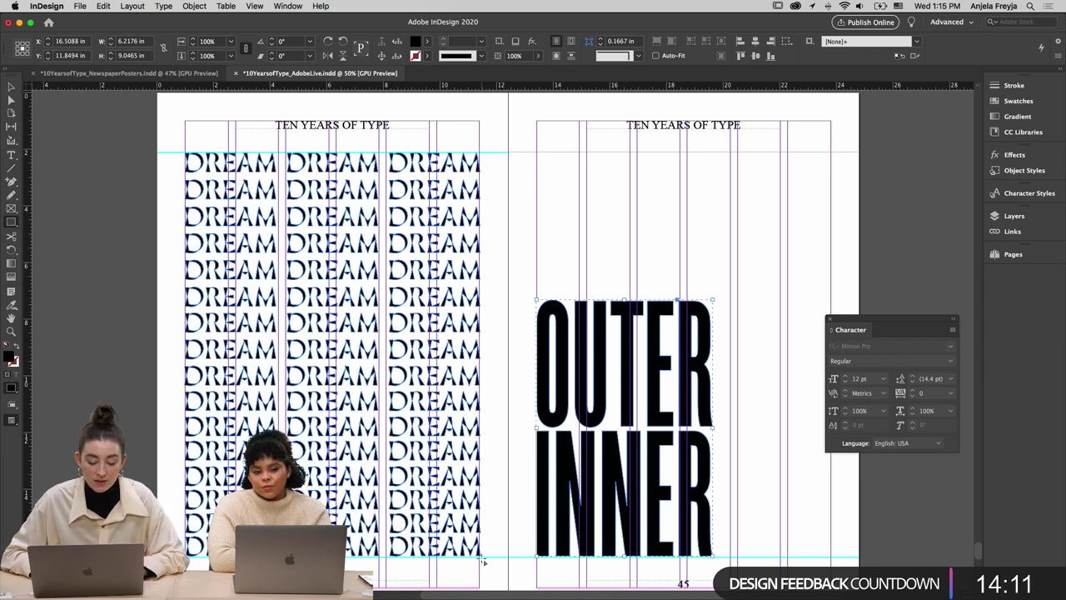
key("m")
left_click_drag(482, 556, 273, 281)
key("v")
left_click(538, 234)
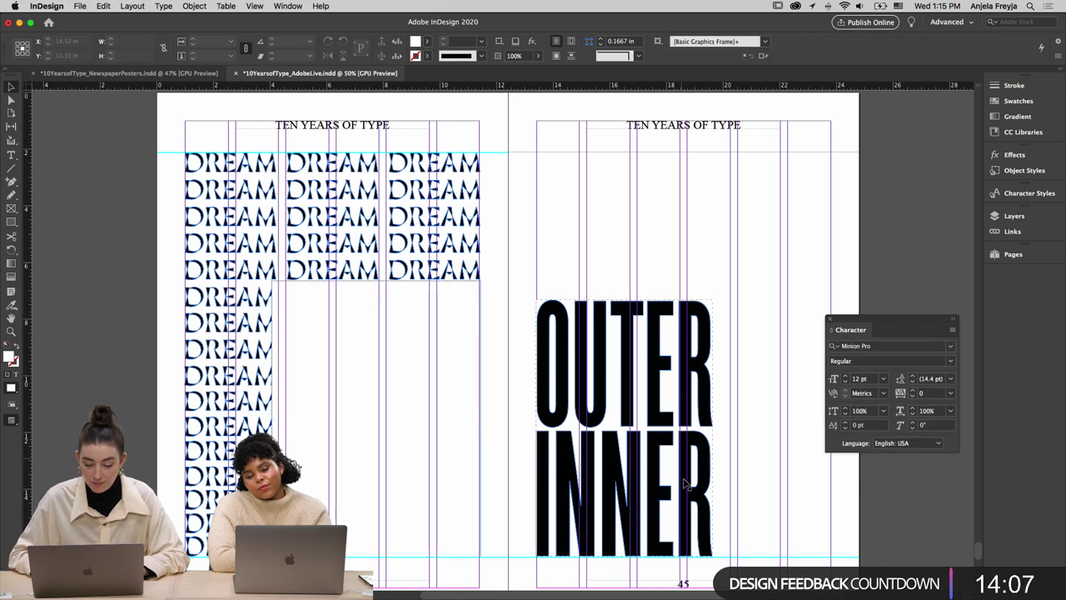
left_click_drag(712, 490, 483, 490)
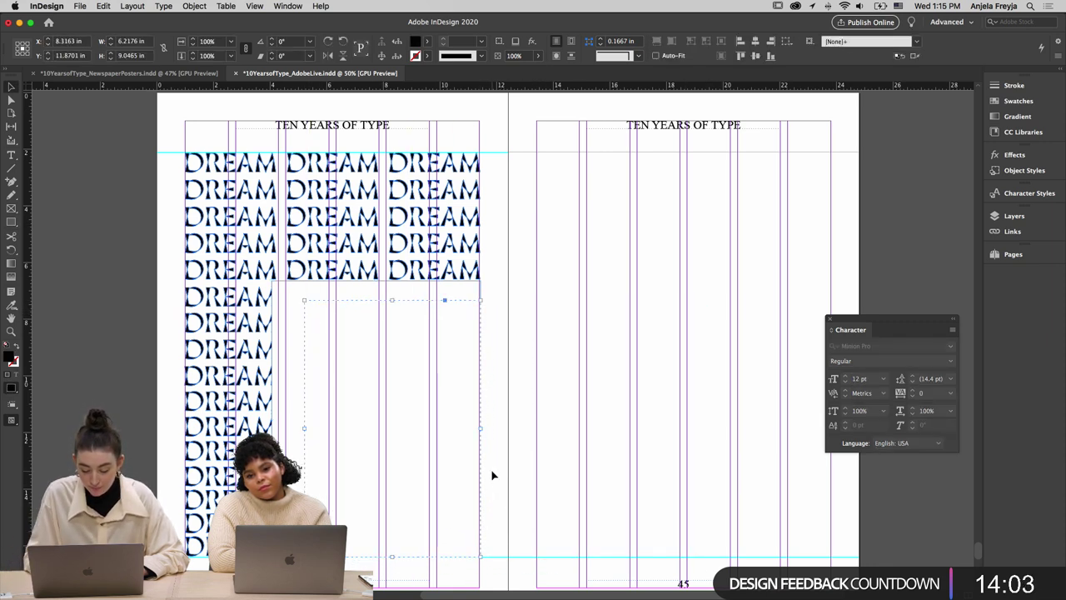
In Preview mode, stretch the separate white block upward, then delete it
key("w")
left_click(575, 454)
left_click(344, 289)
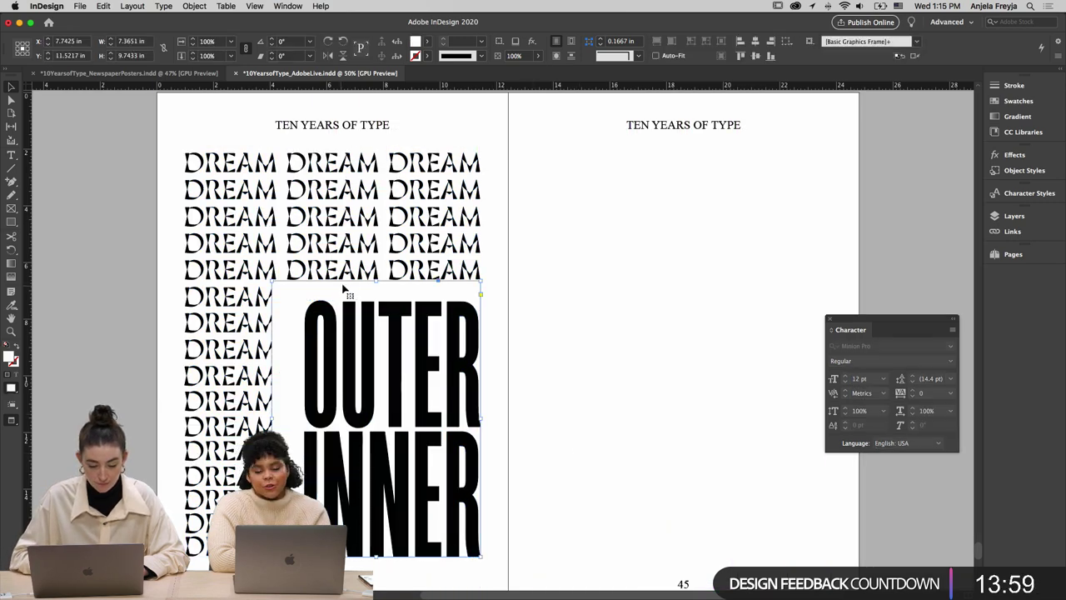
left_click_drag(377, 283, 382, 271)
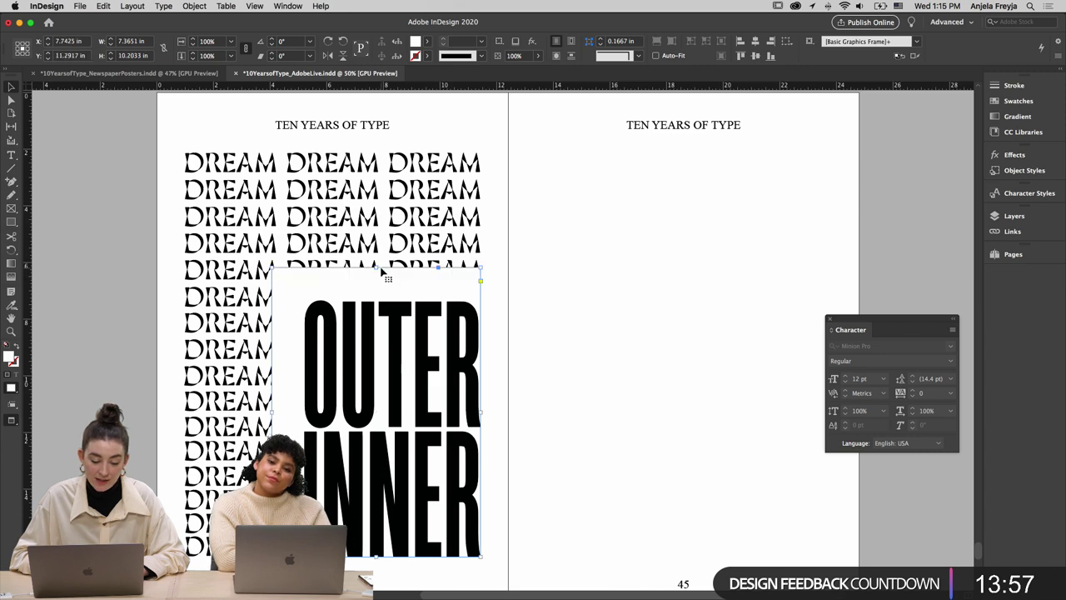
left_click(573, 489)
scroll(572, 489, "down", 3)
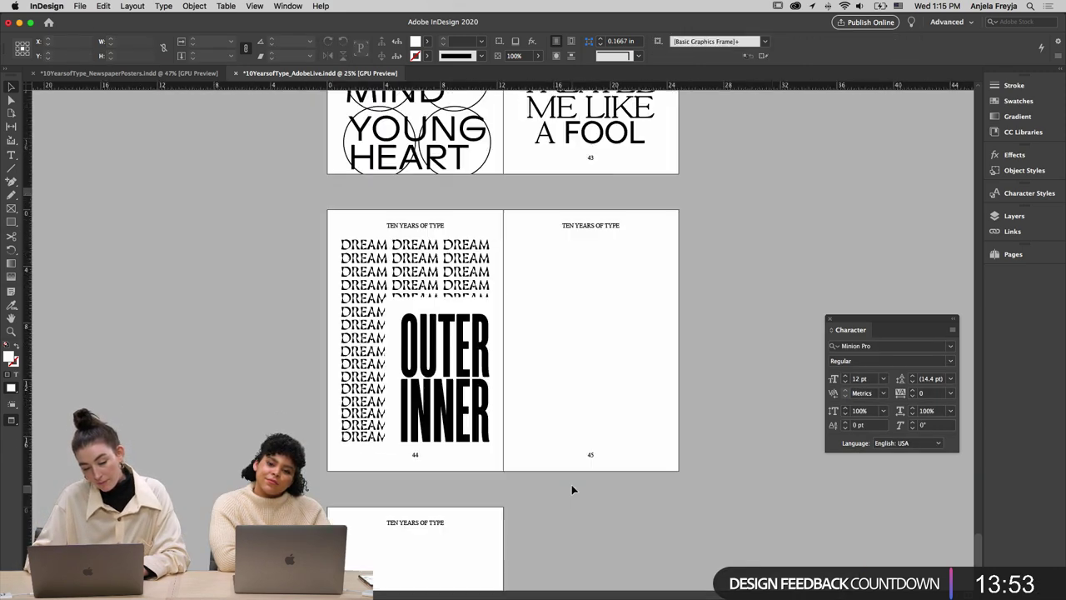
left_click(419, 305)
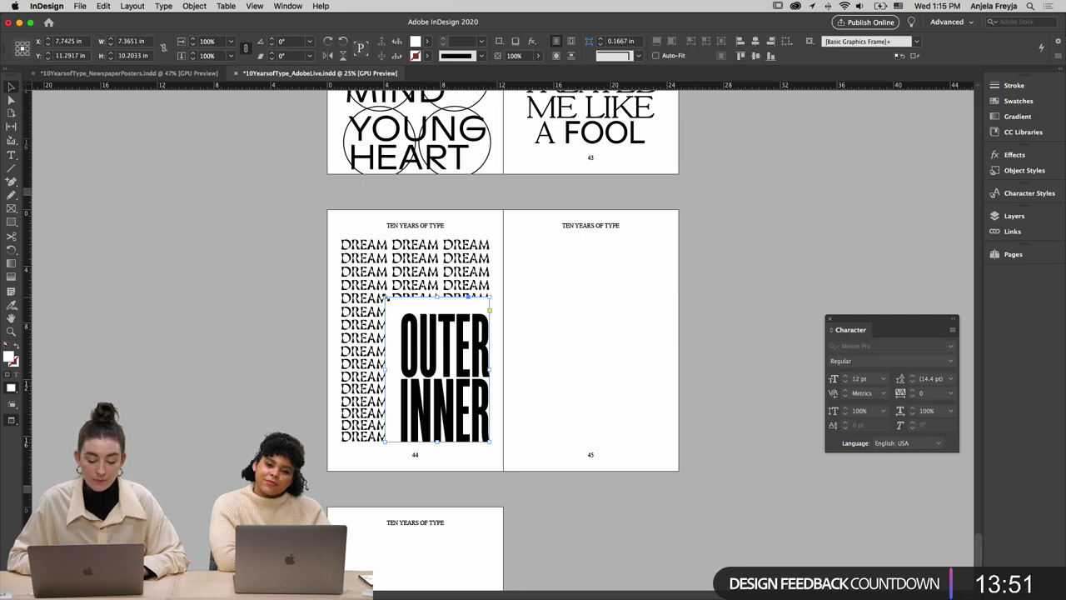
key("Delete")
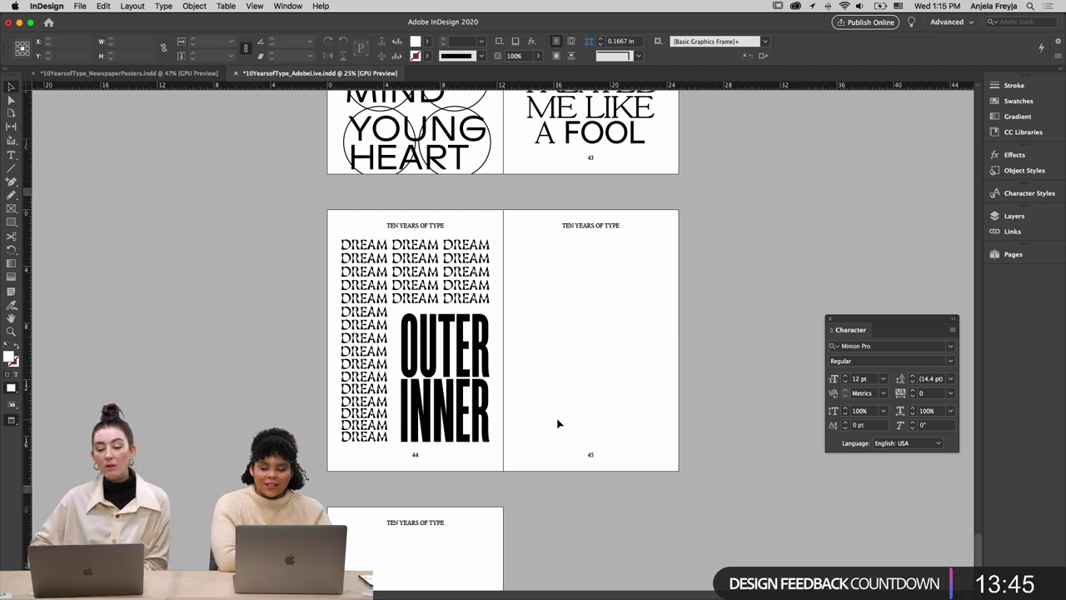
Adjust the OUTER INNER frame's top edge so its white fill leaves the fifth DREAM row visible
left_click(471, 306)
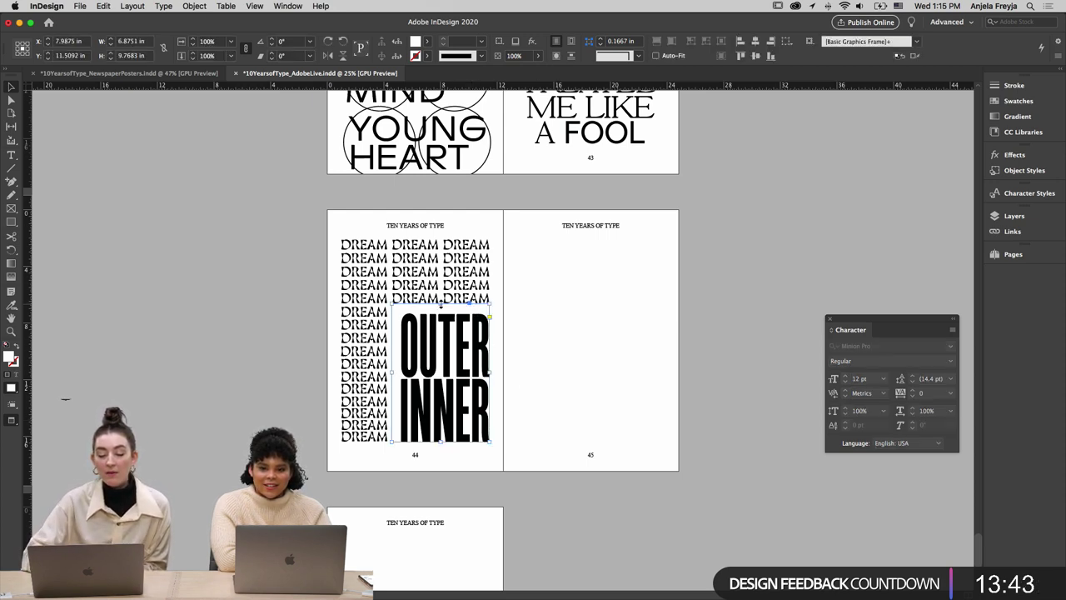
left_click_drag(437, 302, 439, 296)
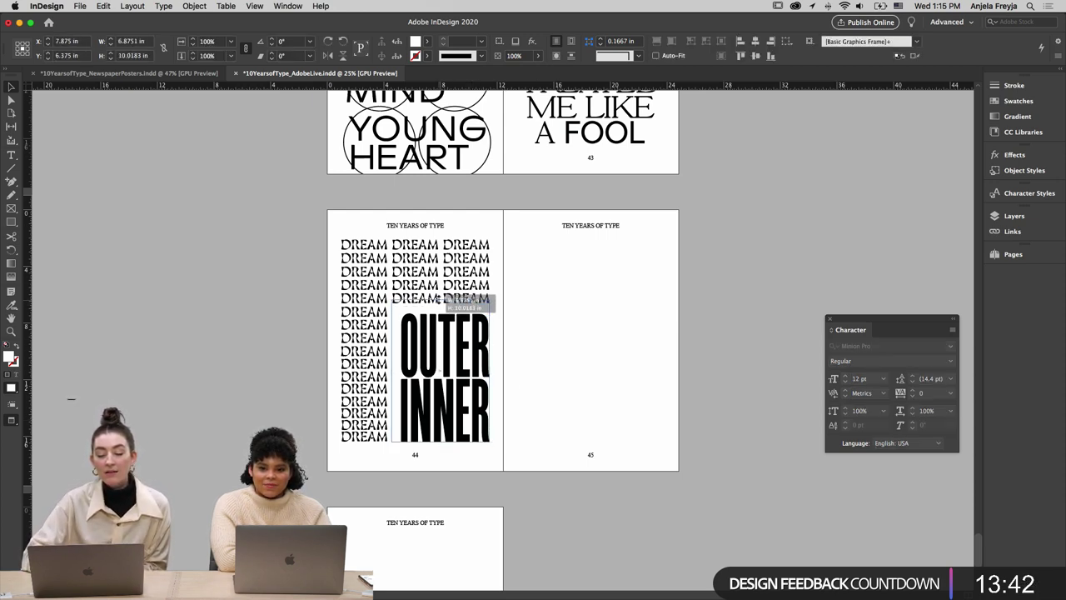
left_click(560, 342)
key("super+equal")
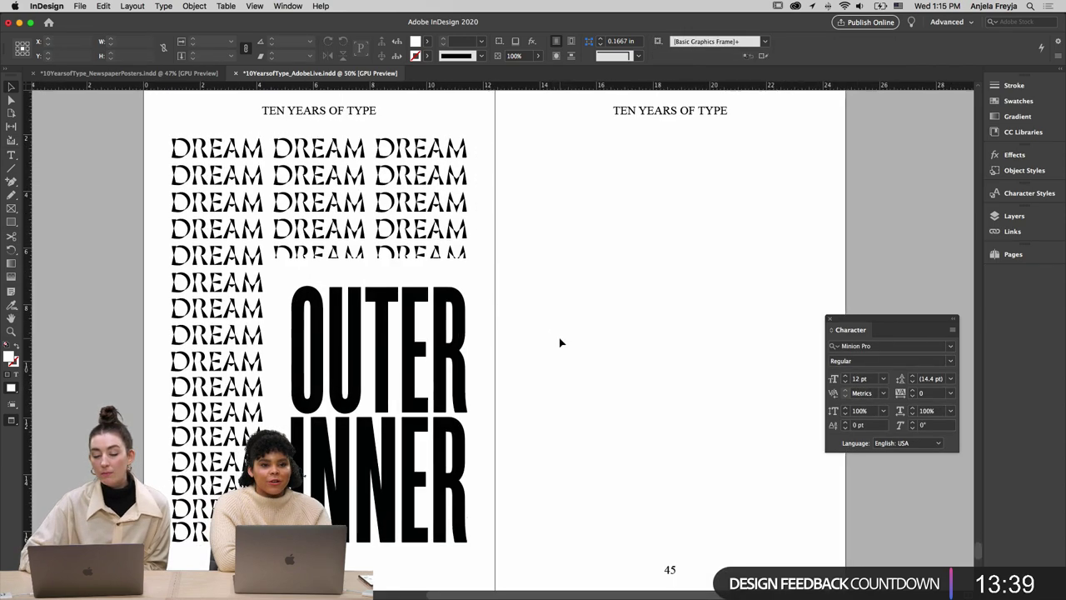
left_click(347, 260)
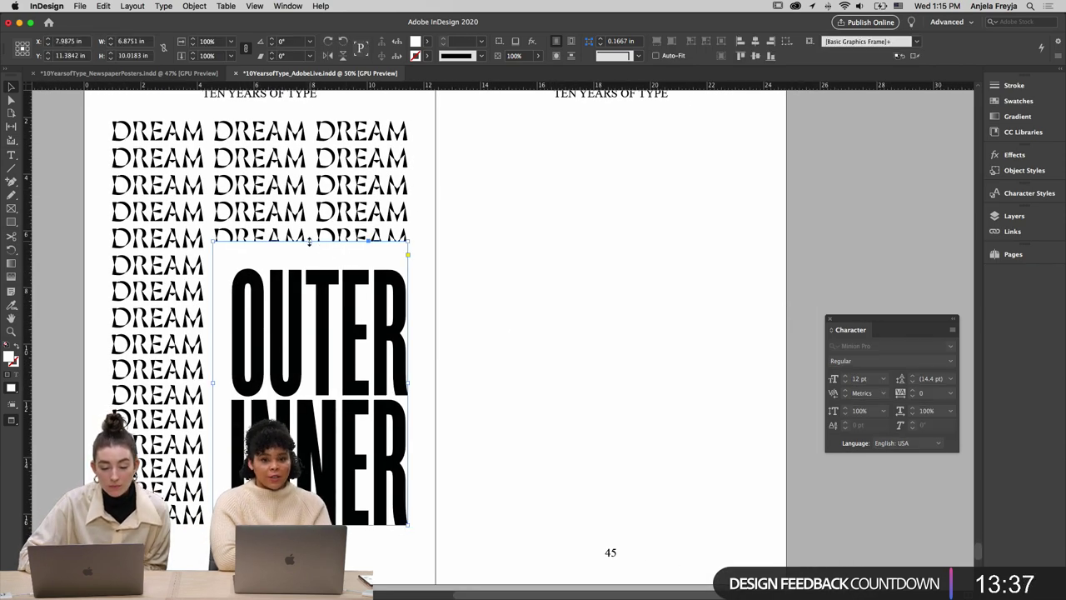
left_click_drag(309, 241, 310, 247)
left_click(502, 272)
key("super+minus")
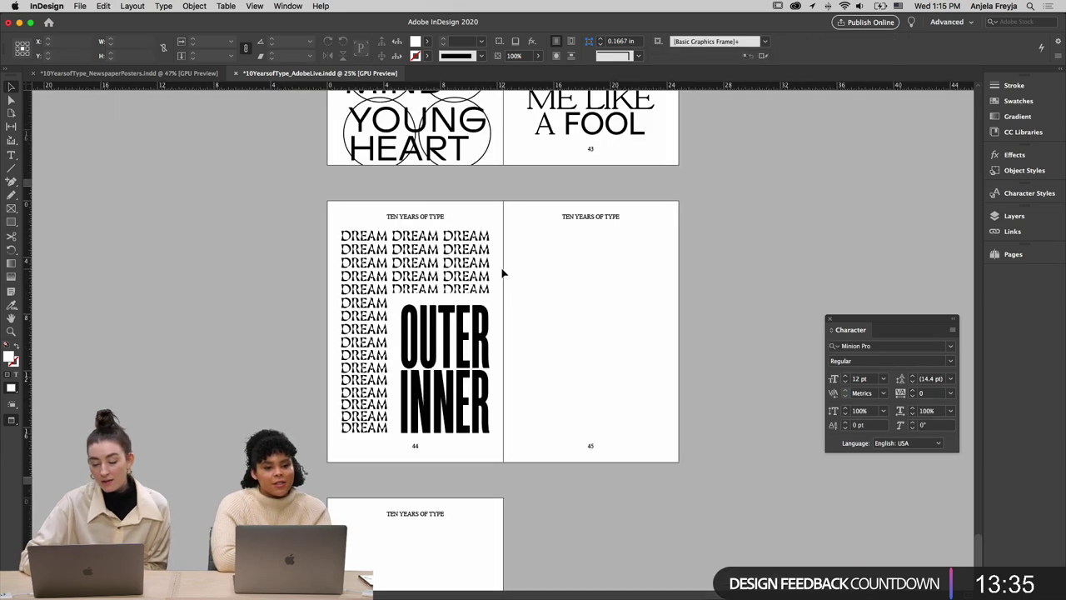
left_click(476, 300)
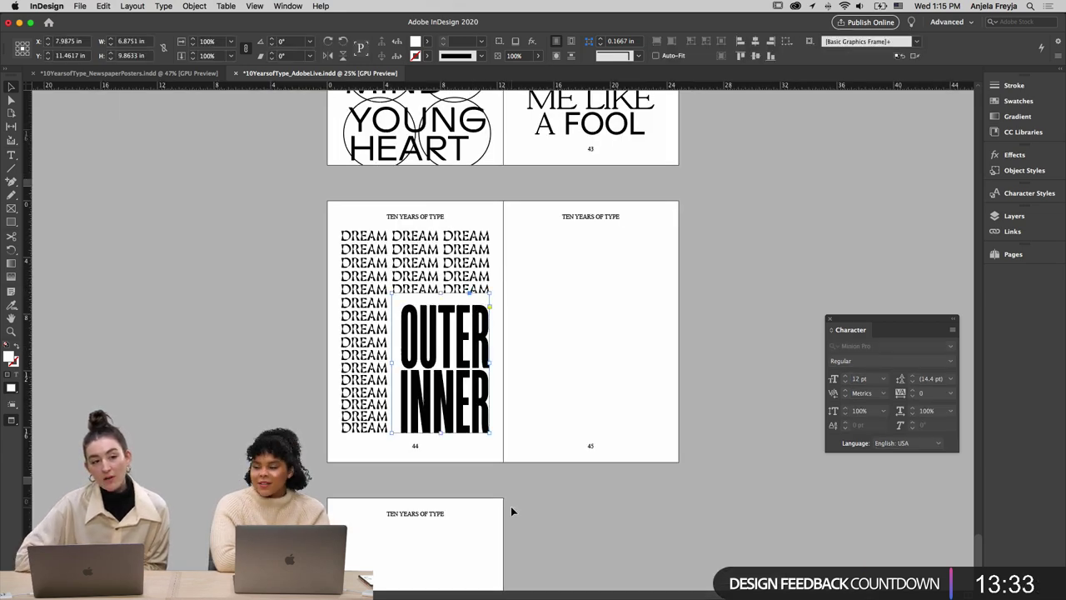
mouse_move(512, 596)
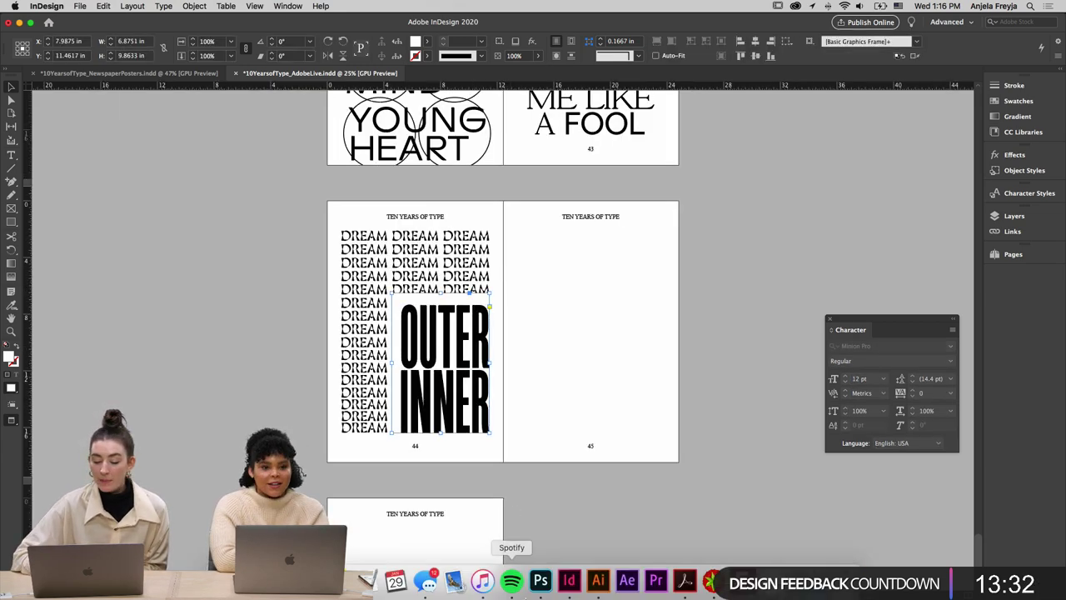
Bring the Illustrator posters file forward, zoom out and deselect the OUTER INNER group
left_click(597, 583)
scroll(607, 400, "up", 5)
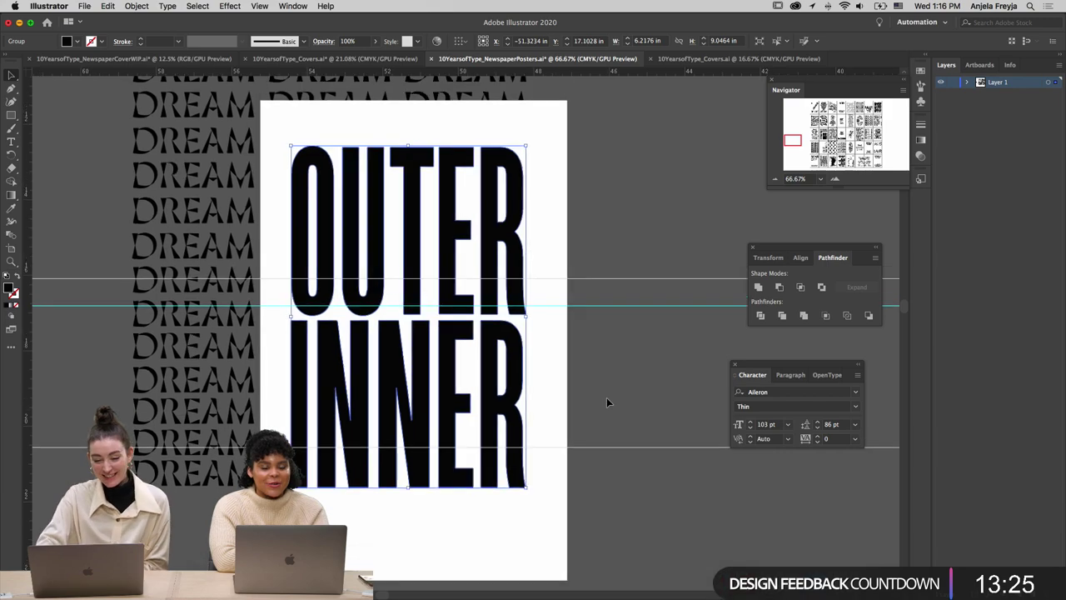
key("super+minus")
key("super+minus")
key("super+minus")
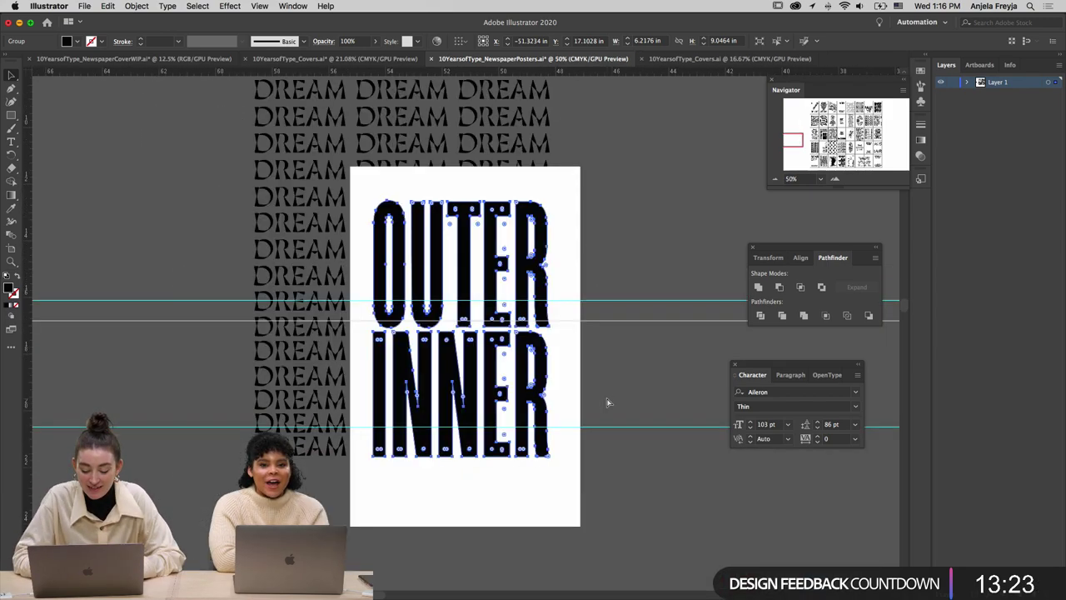
left_click(606, 401)
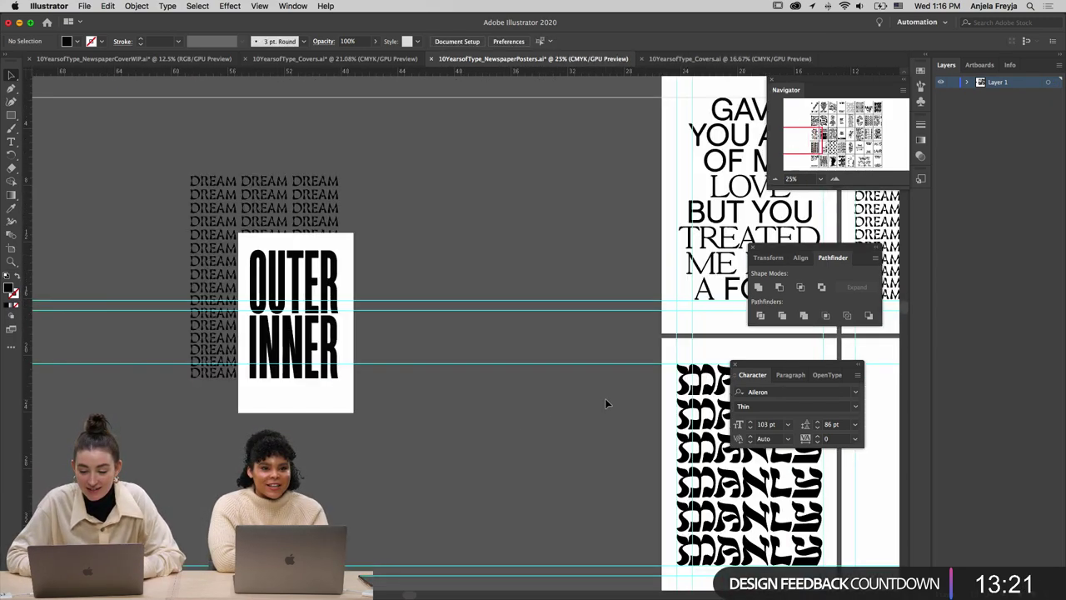
Pan across the poster grid and select the circular ring-of-lyrics poster group
scroll(606, 401, "right", 2)
scroll(606, 401, "down", 1)
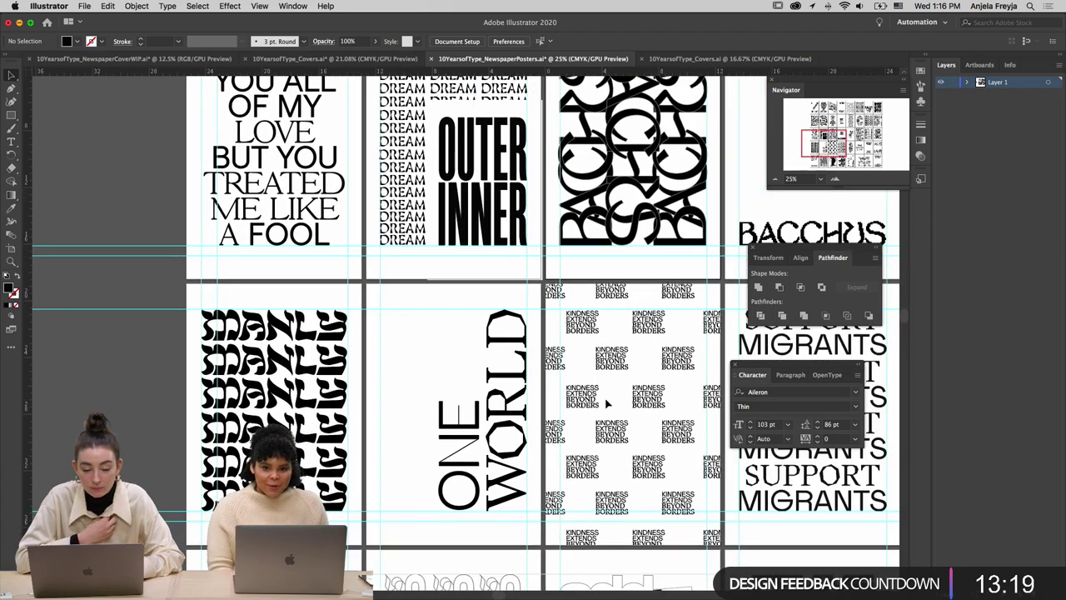
scroll(606, 404, "down", 10)
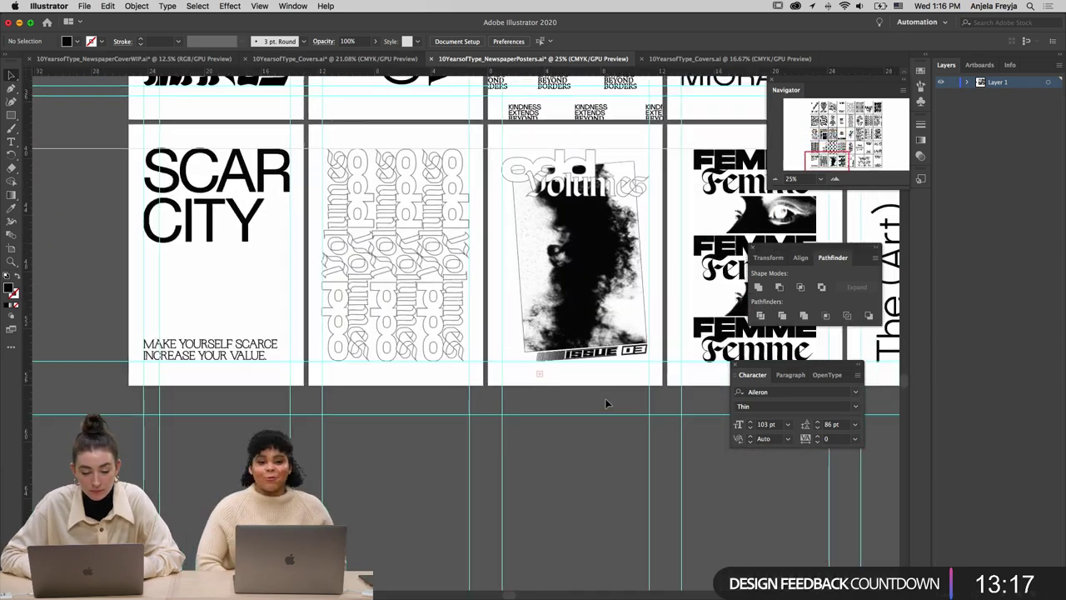
scroll(606, 403, "up", 3)
scroll(605, 403, "right", 4)
scroll(605, 398, "up", 10)
scroll(605, 398, "right", 5)
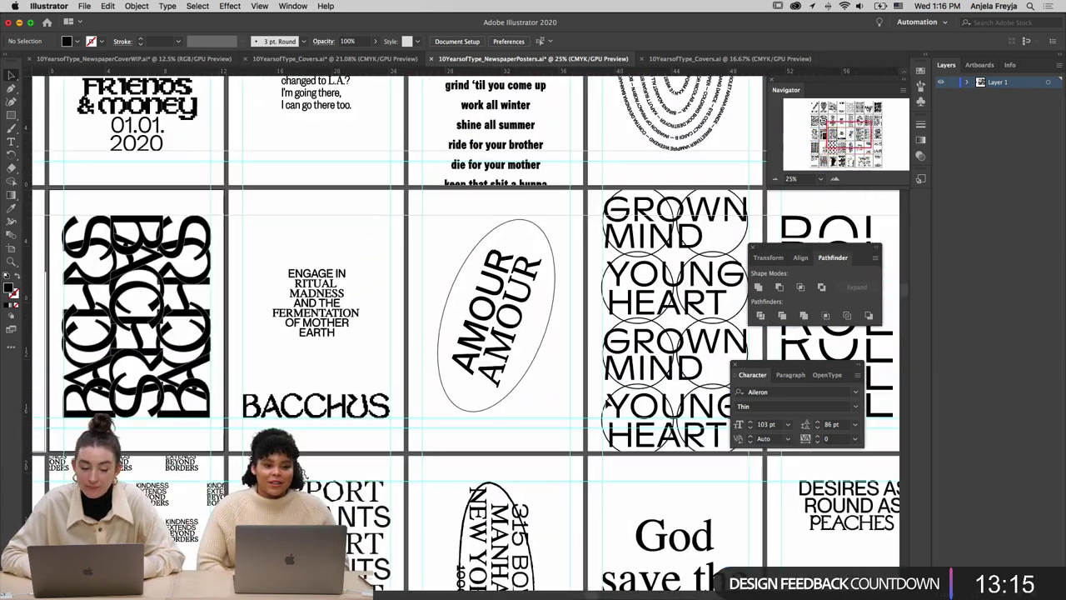
scroll(608, 403, "up", 12)
scroll(608, 403, "right", 4)
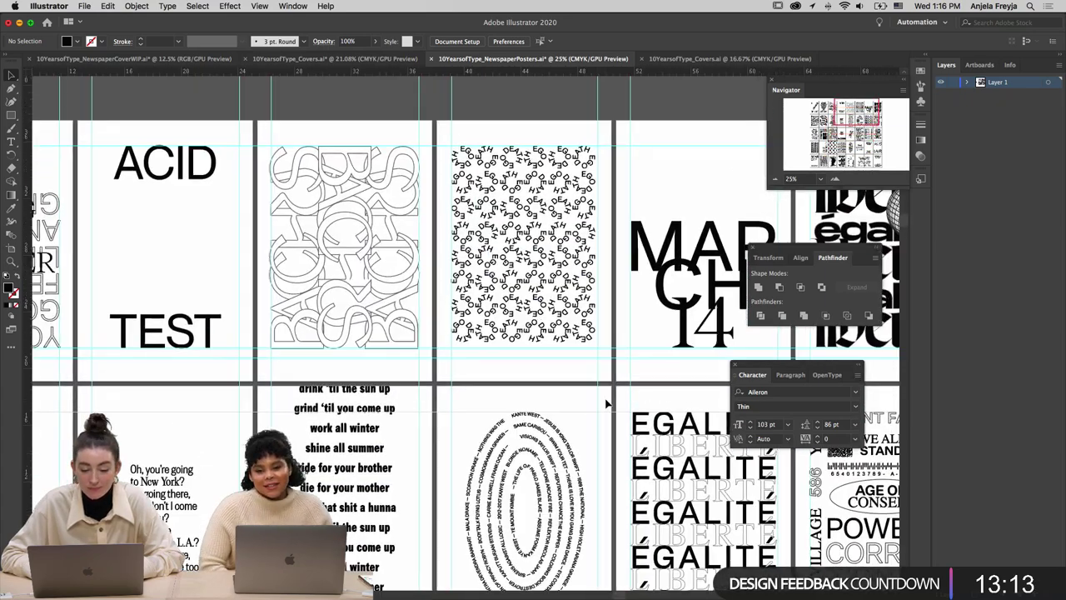
scroll(608, 403, "down", 8)
scroll(608, 403, "right", 5)
scroll(704, 143, "up", 3)
scroll(704, 144, "left", 7)
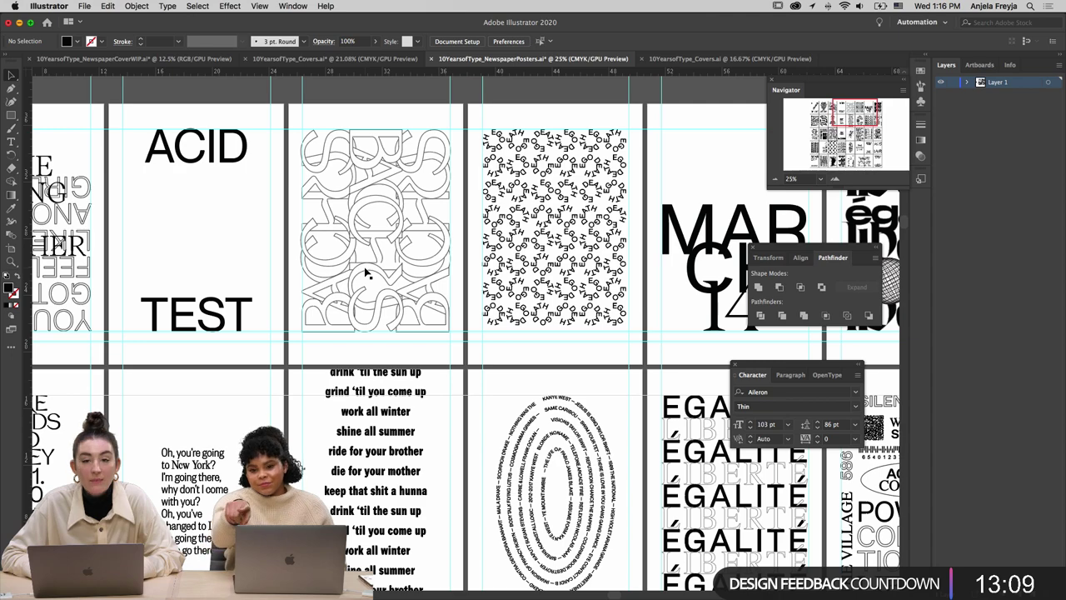
scroll(367, 272, "down", 8)
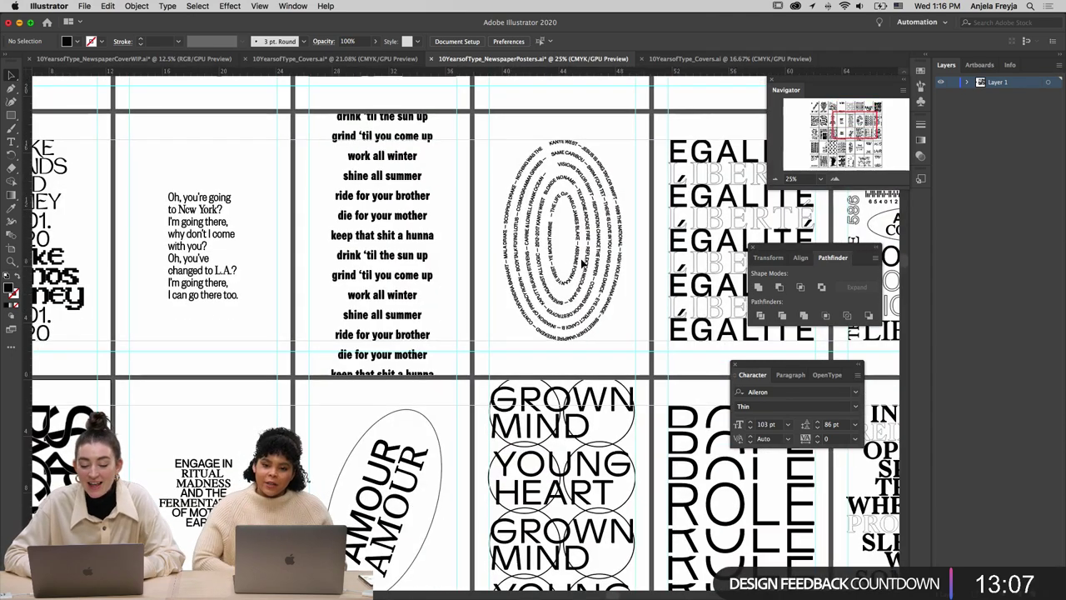
left_click(582, 264)
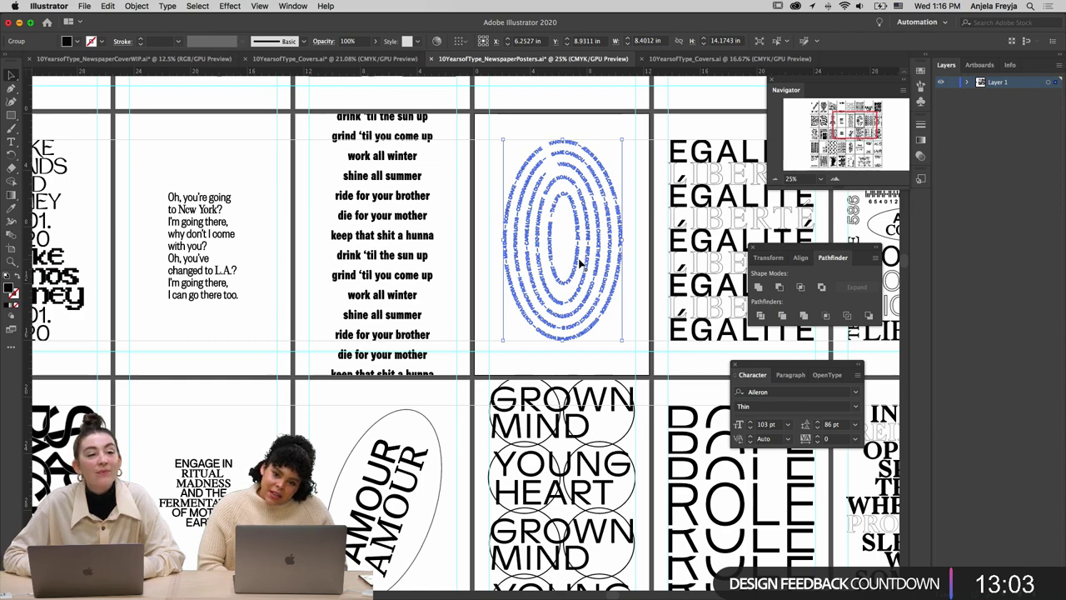
Zoom in on the circular text poster, deselect it and zoom back out slightly
key("ctrl+=")
key("ctrl+=")
key("ctrl+=")
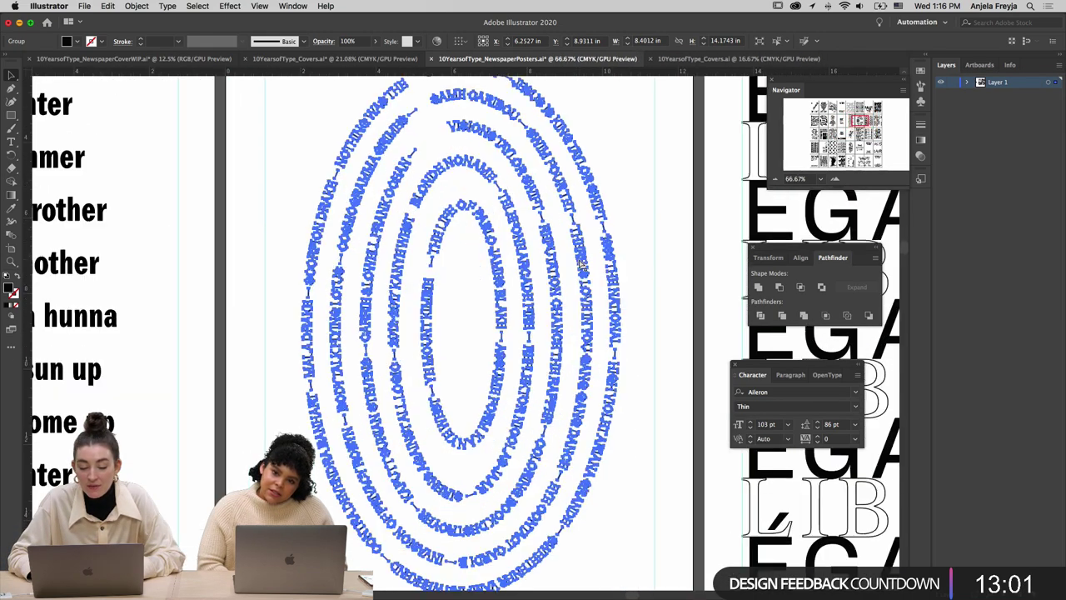
left_click(658, 284)
key("ctrl+minus")
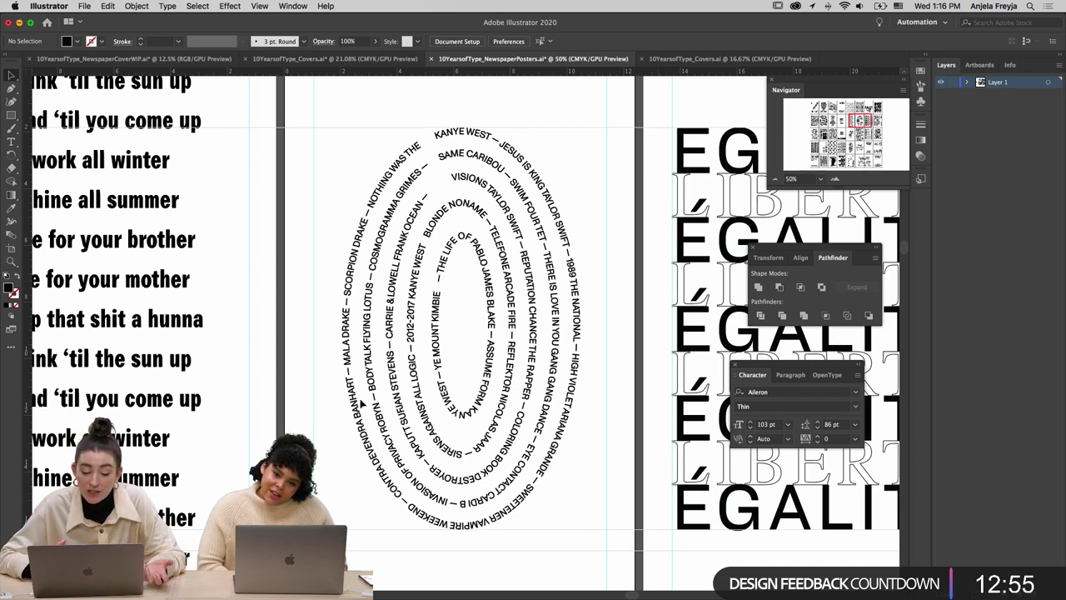
Zoom out and pan until the whole grid, A CHANGE OF ART to THE LIGHT WITHIN YOU, shows
scroll(360, 403, "down", 10)
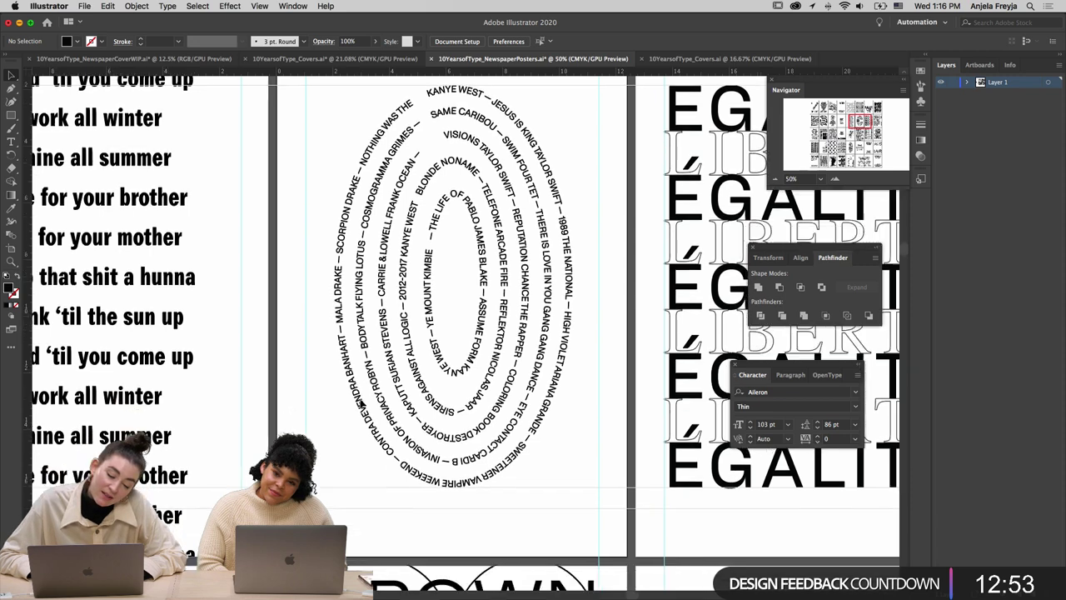
scroll(360, 403, "up", 2)
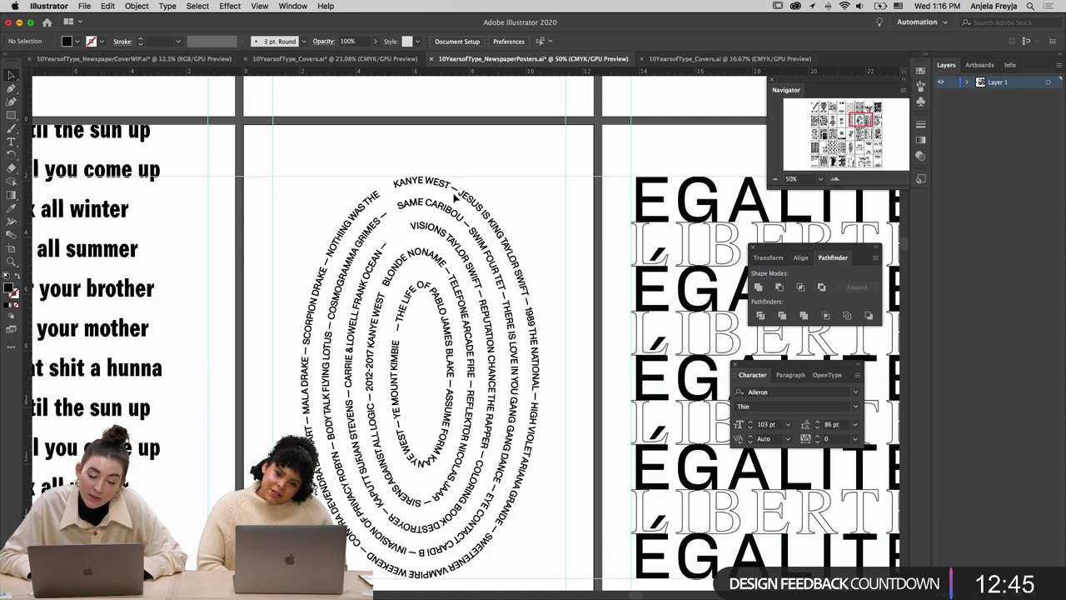
scroll(518, 499, "down", 6)
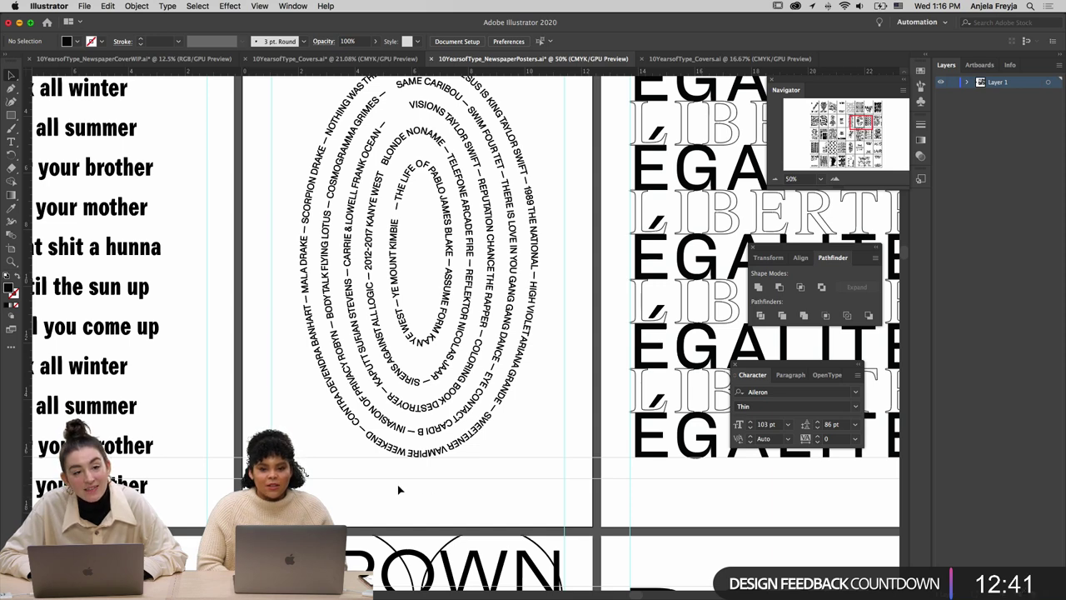
scroll(399, 490, "down", 3)
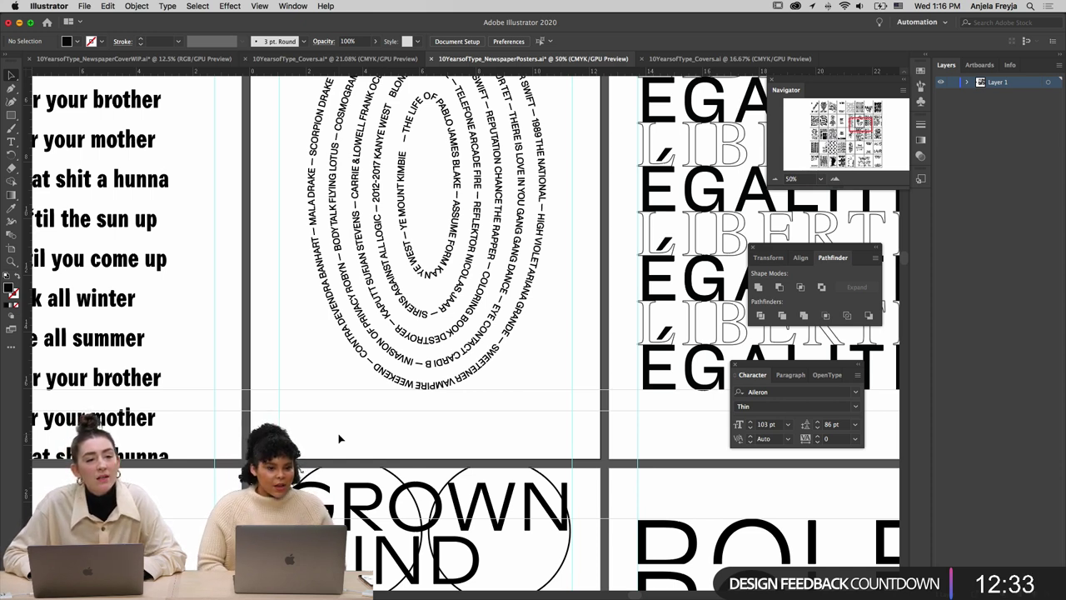
scroll(339, 438, "down", 4)
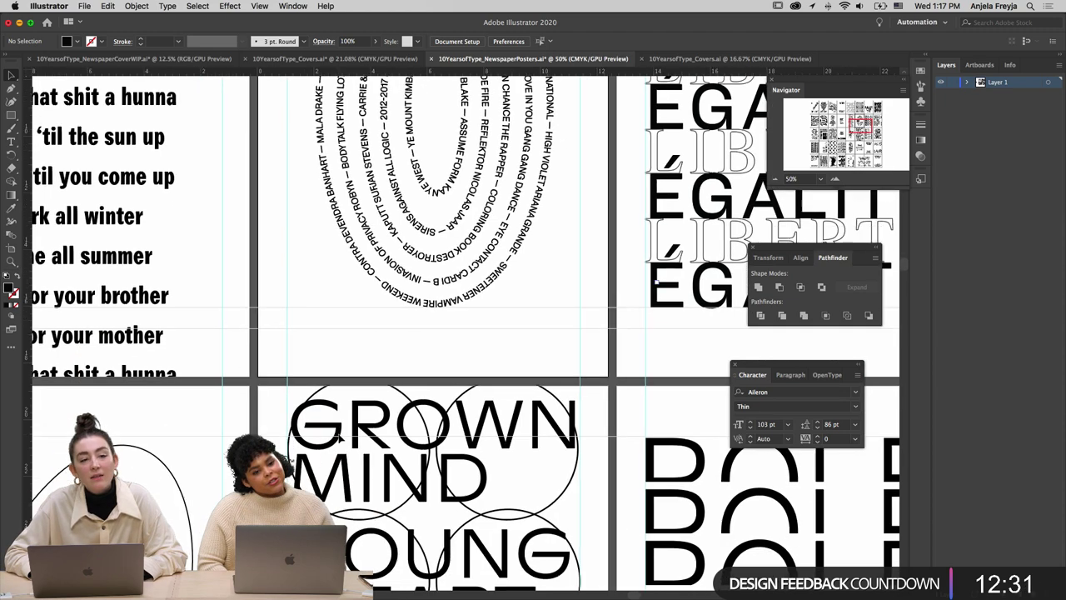
scroll(339, 437, "down", 6)
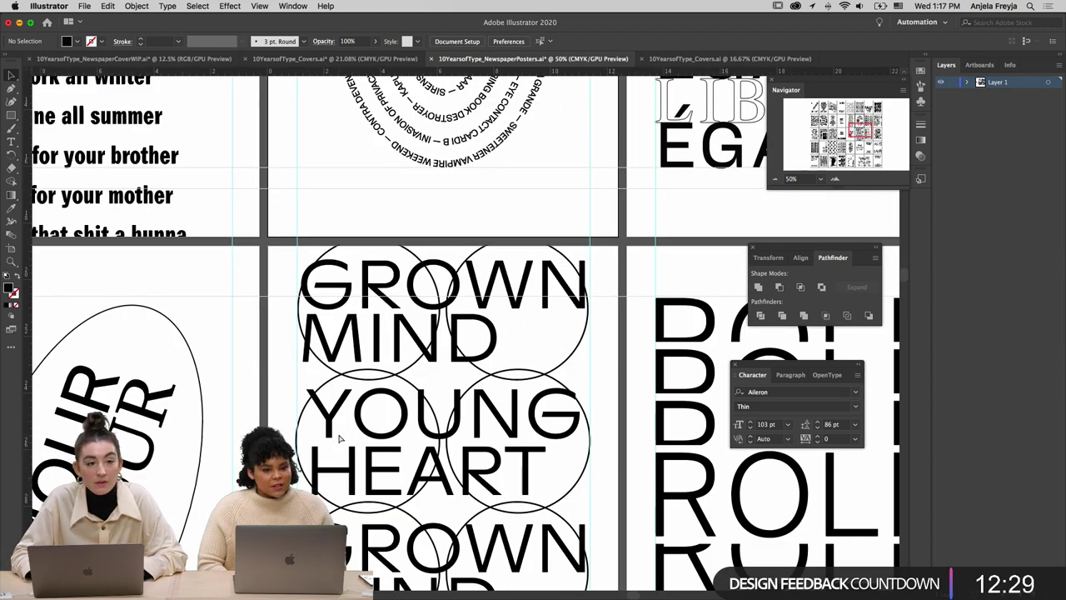
key("super+minus")
key("super+minus")
key("super+minus")
key("super+minus")
key("super+minus")
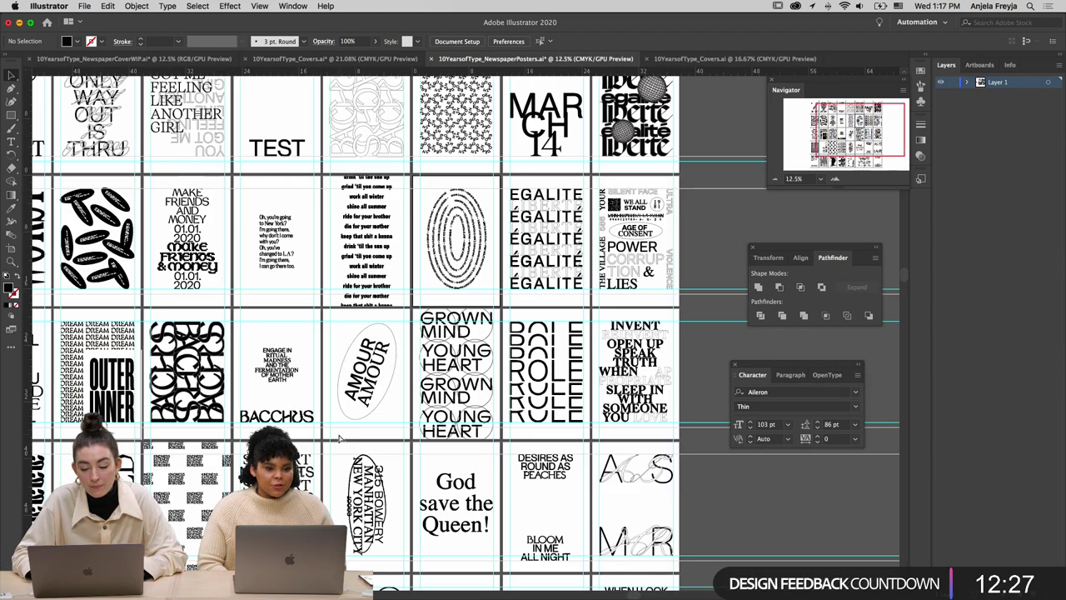
scroll(337, 439, "left", 3)
scroll(336, 439, "down", 1)
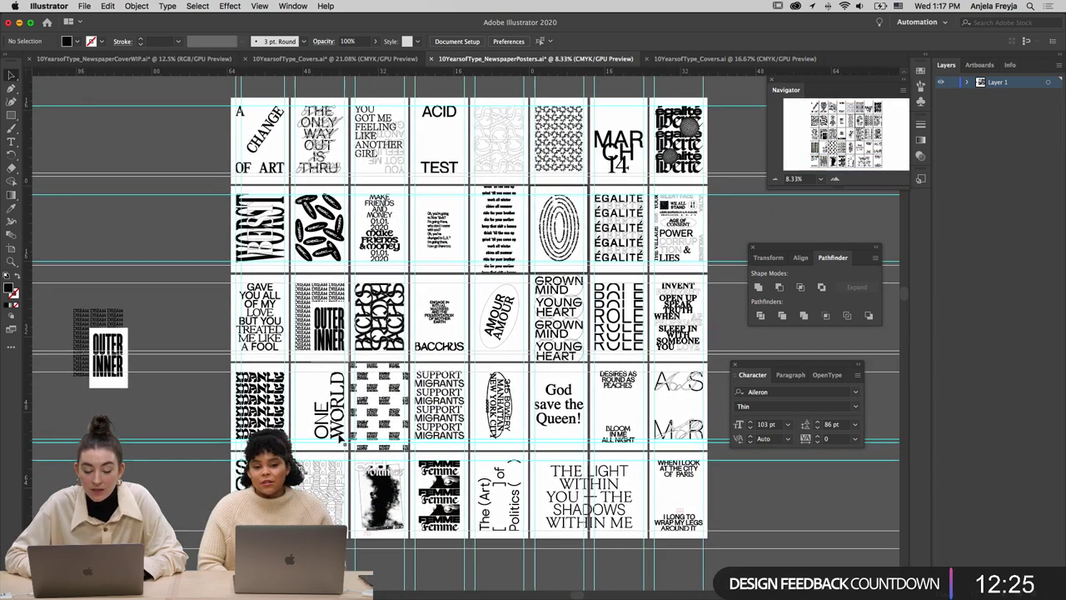
scroll(338, 436, "up", 3)
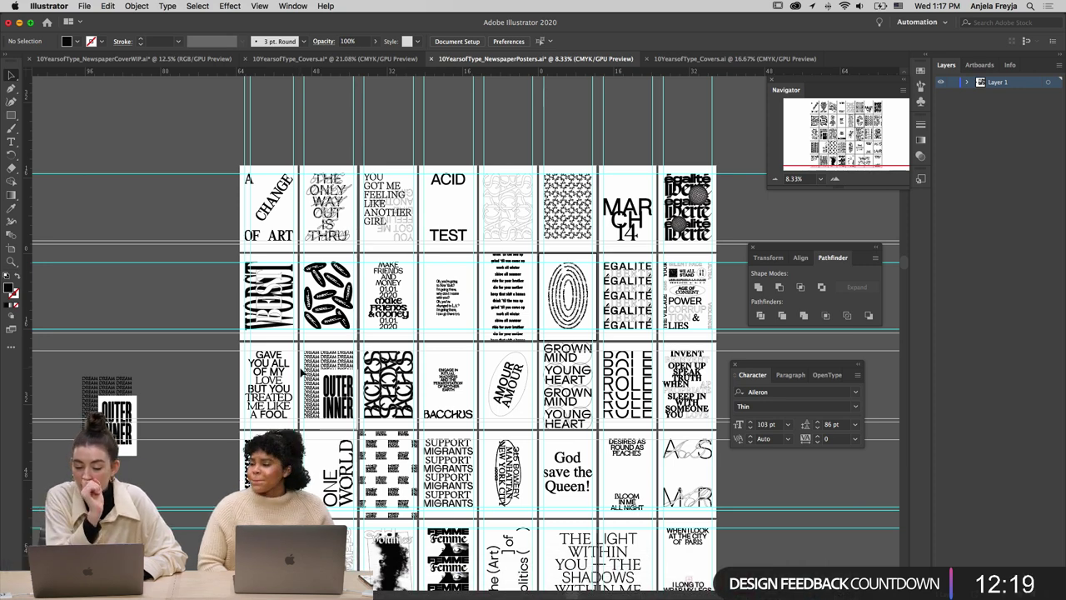
Bring InDesign forward and scroll to the DREAM/OUTER INNER spread on pages 44–45
left_click(570, 583)
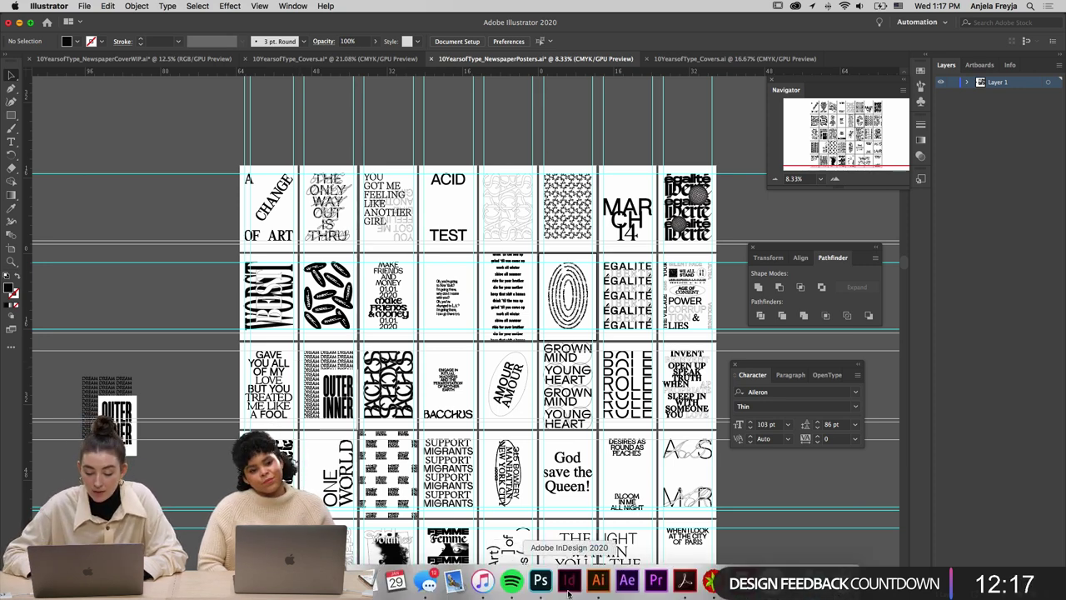
scroll(442, 169, "up", 5)
scroll(443, 171, "up", 8)
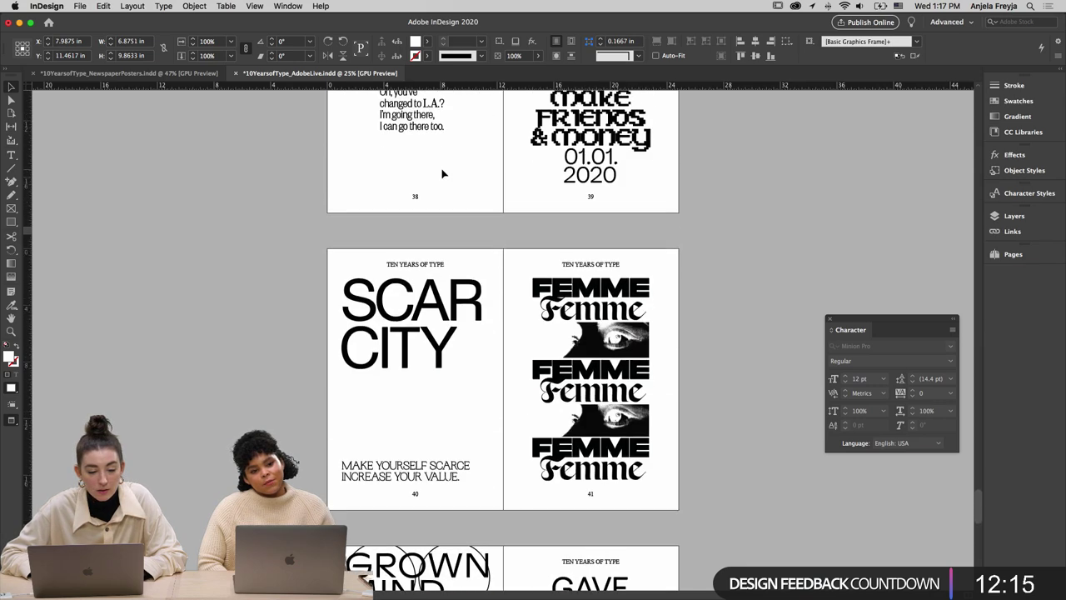
scroll(269, 348, "down", 8)
scroll(270, 348, "down", 10)
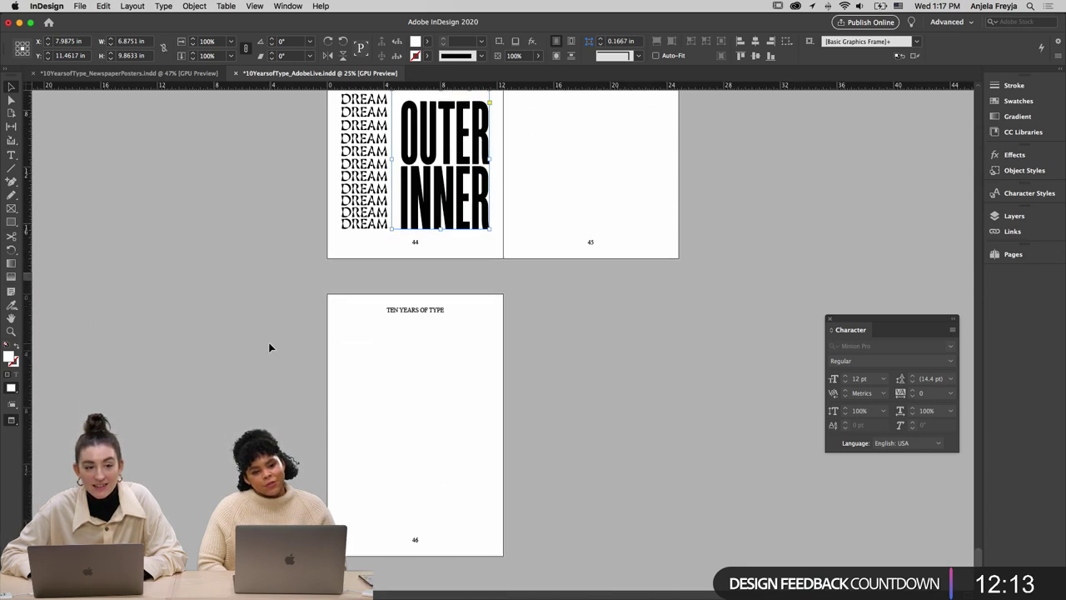
scroll(269, 348, "up", 2)
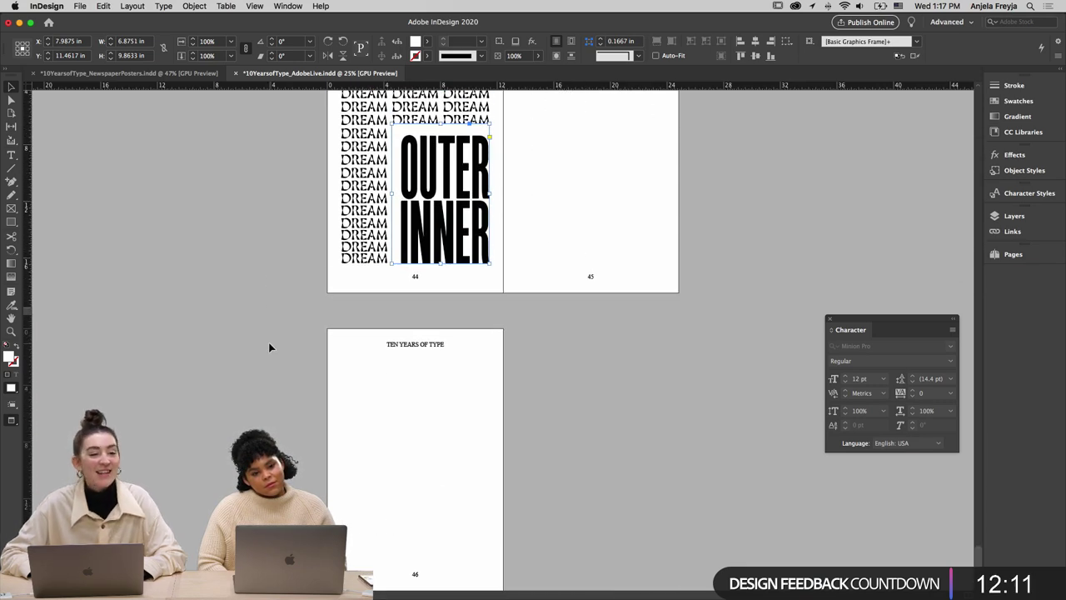
scroll(269, 348, "up", 15)
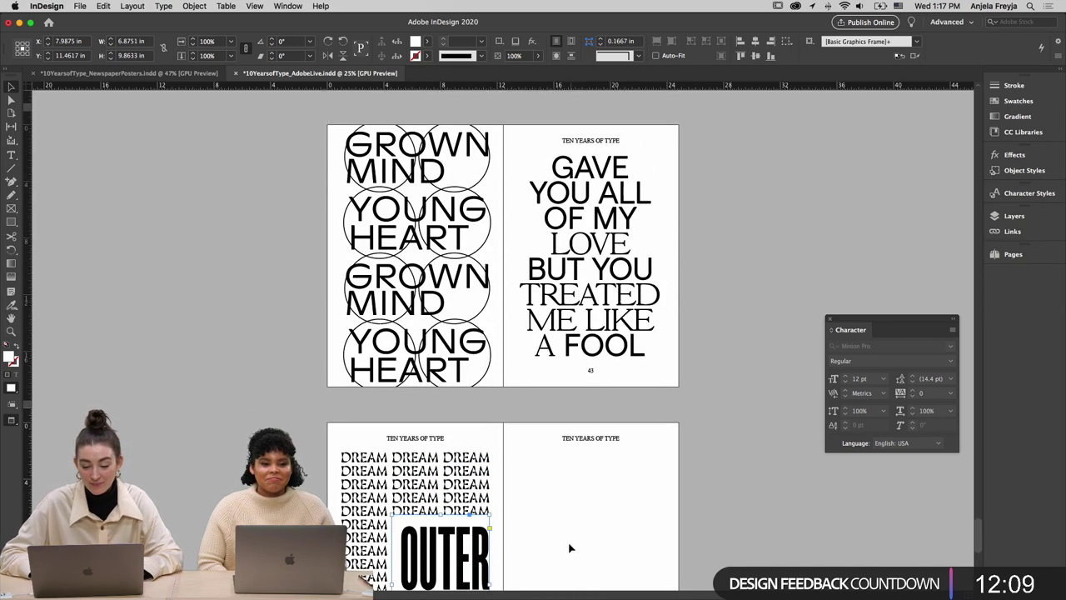
left_click(581, 507)
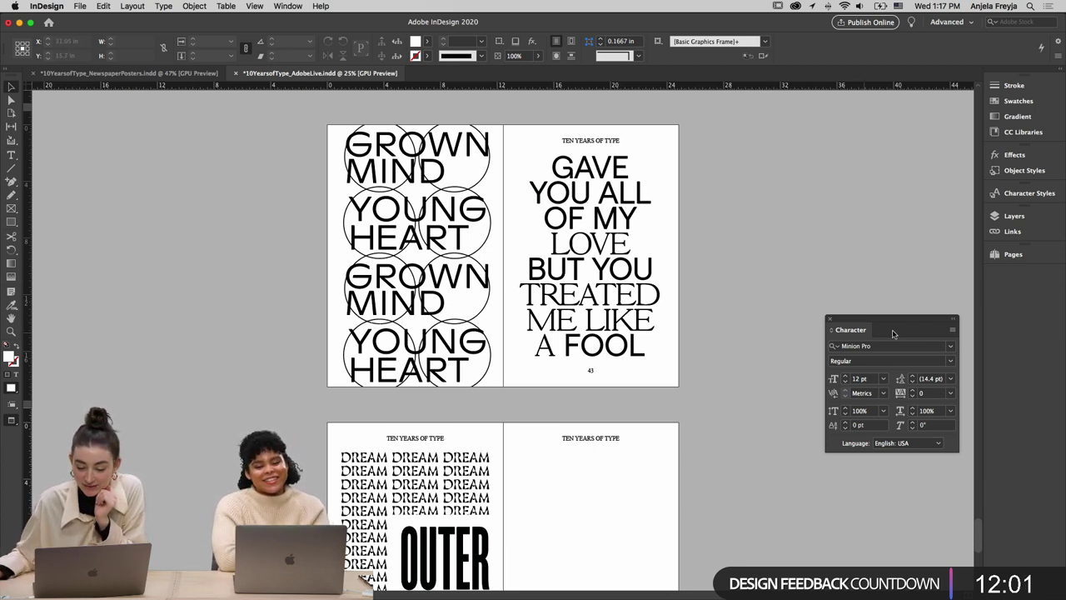
left_click_drag(893, 333, 874, 277)
scroll(543, 423, "down", 5)
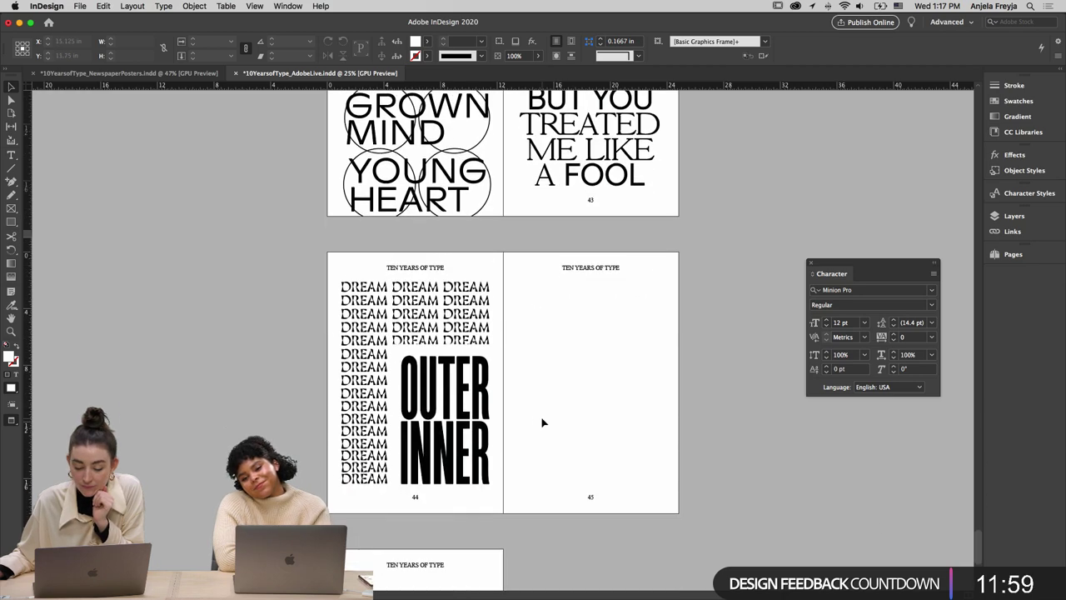
Check the spread with guides and frame edges shown, then in preview, and zoom in
key("w")
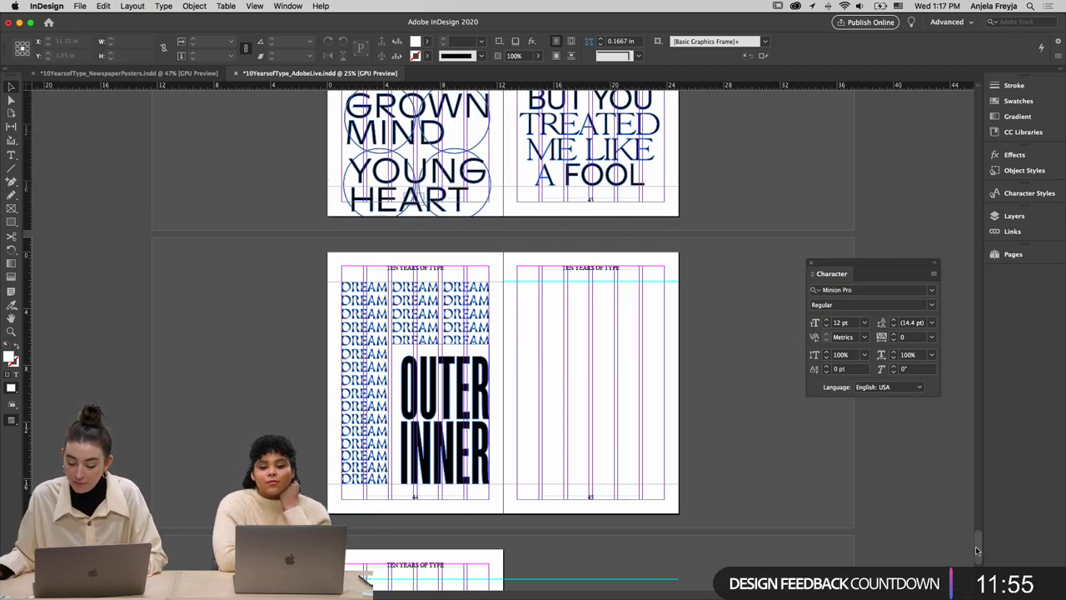
left_click_drag(977, 550, 970, 173)
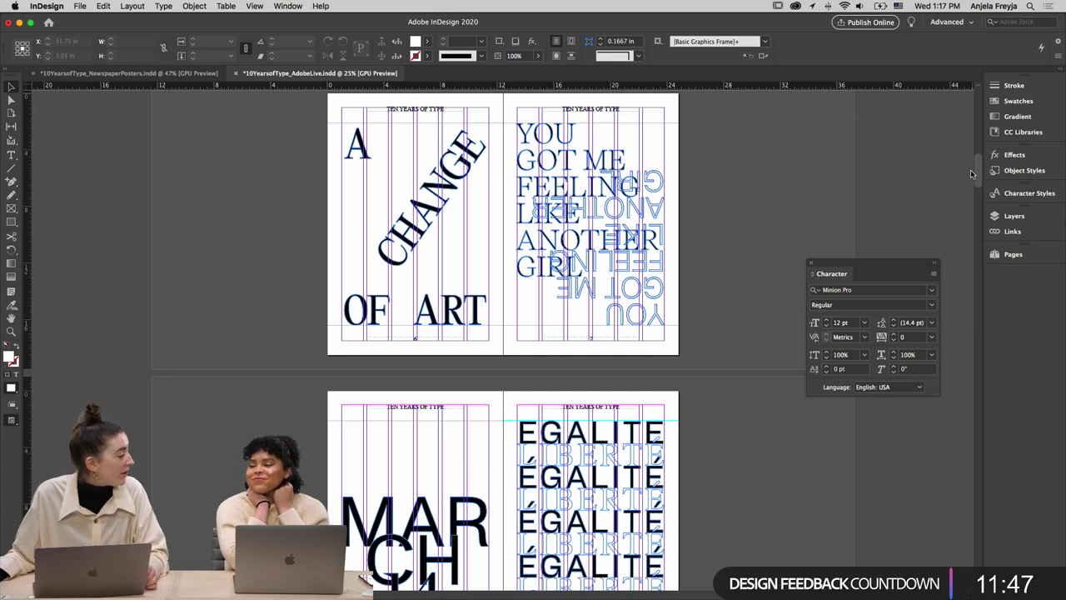
left_click_drag(971, 173, 966, 575)
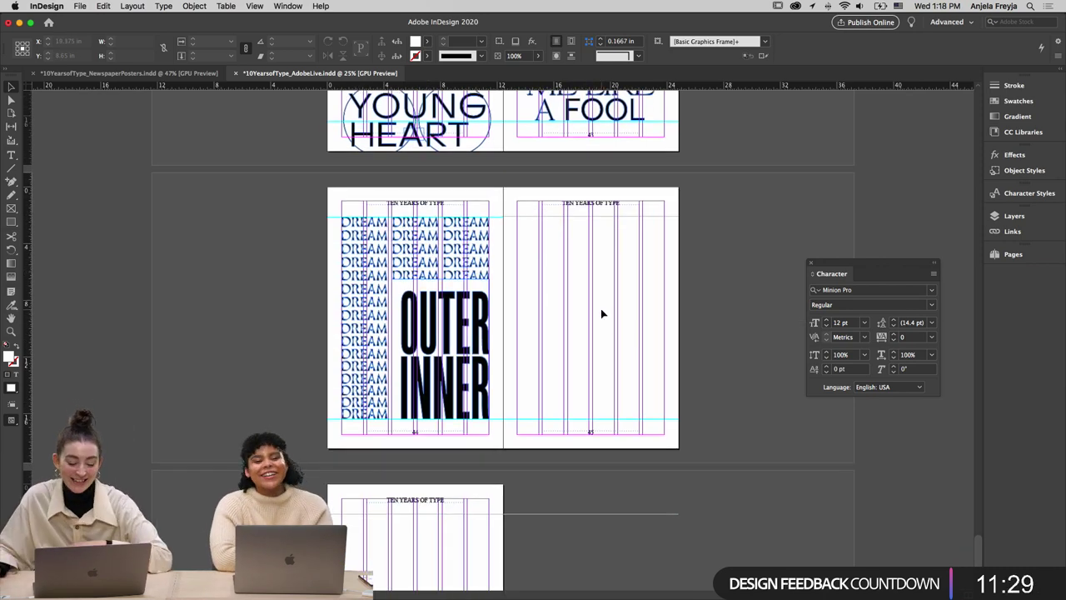
key("w")
scroll(615, 295, "up", 5)
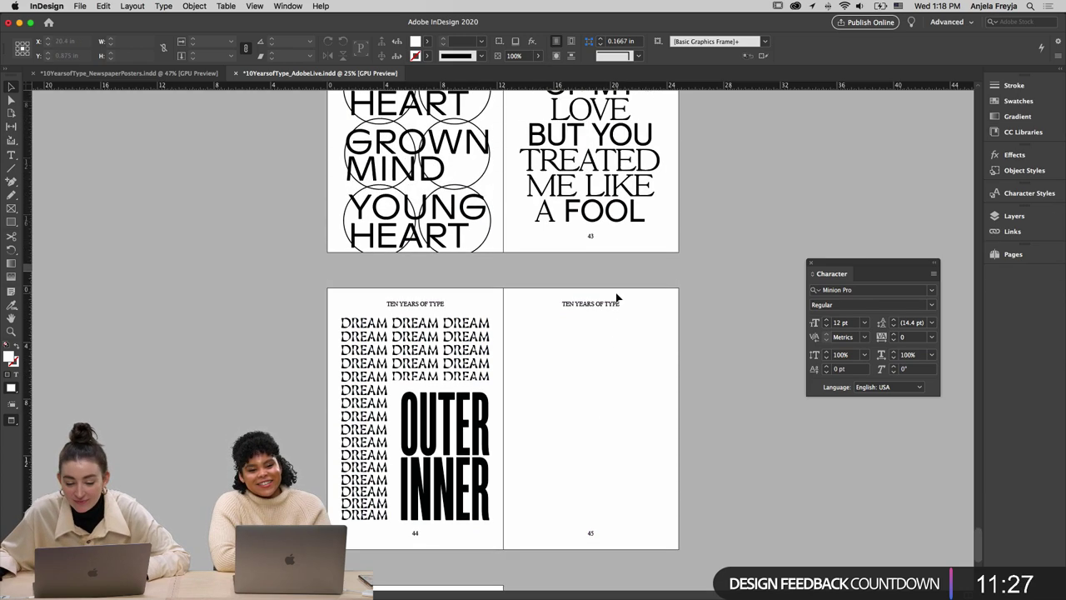
scroll(617, 296, "up", 6)
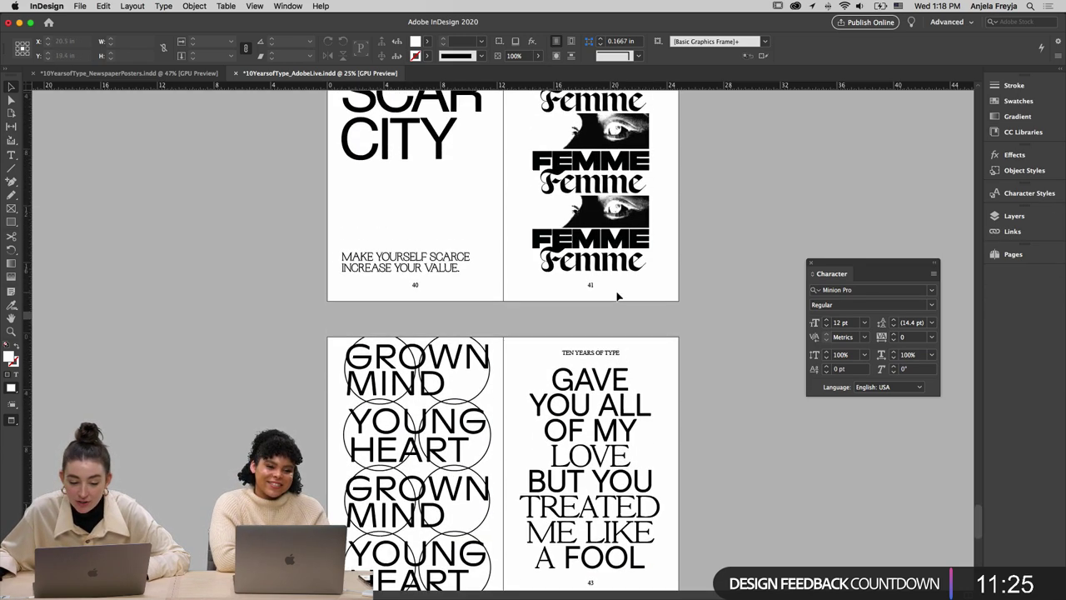
scroll(972, 524, "down", 10)
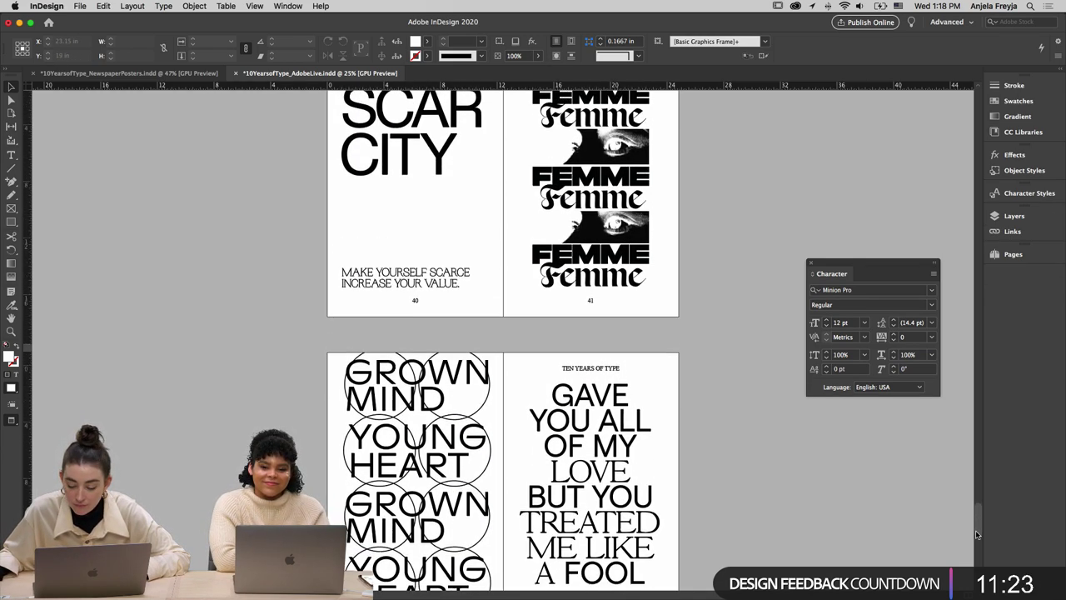
key("super+equal")
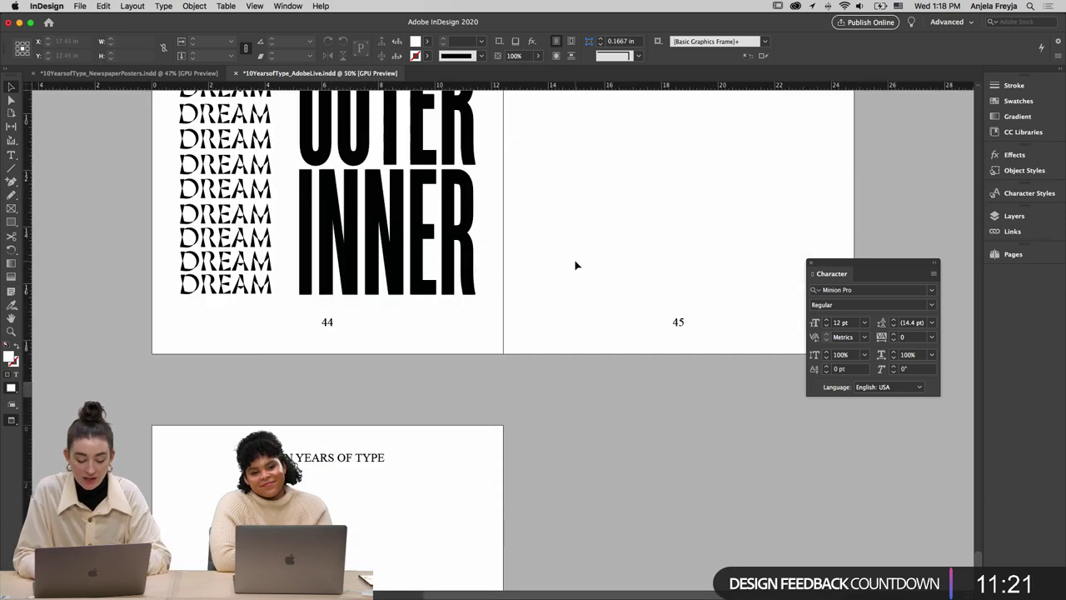
scroll(980, 547, "down", 10)
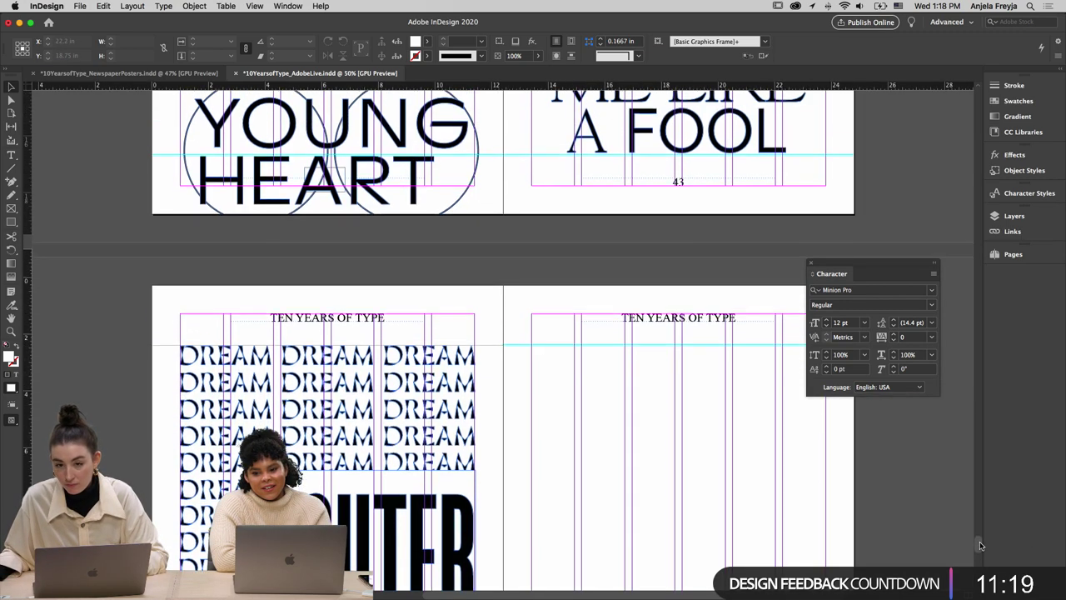
scroll(980, 547, "down", 3)
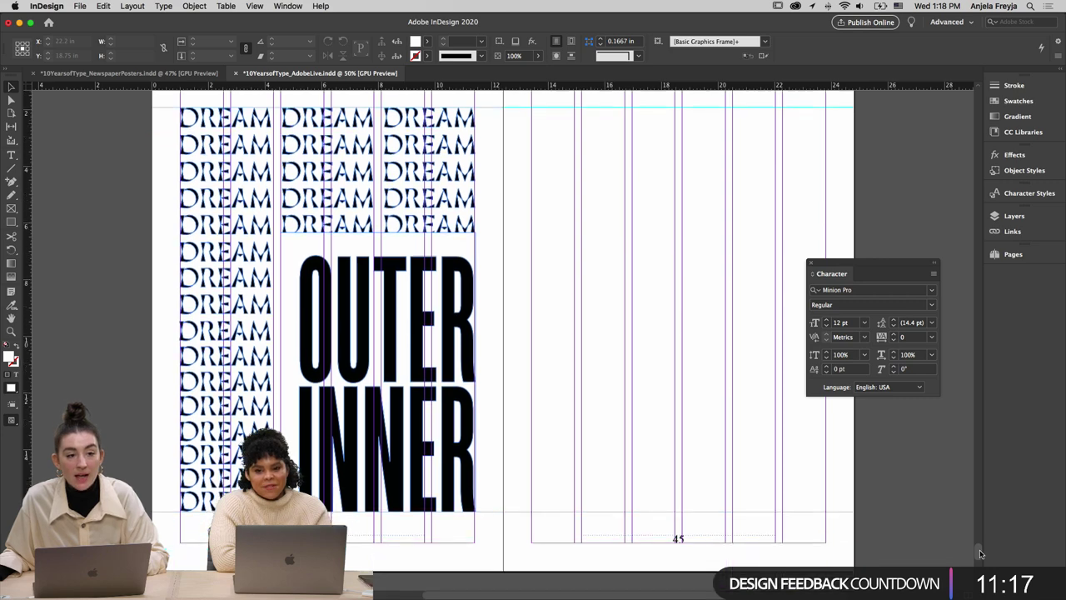
Add a centred text frame on page 45 reading 'There is a crack in everything, that's how the light gets in.'
key("t")
mouse_move(531, 106)
left_mouse_down()
mouse_move(765, 473)
mouse_move(825, 514)
left_mouse_up()
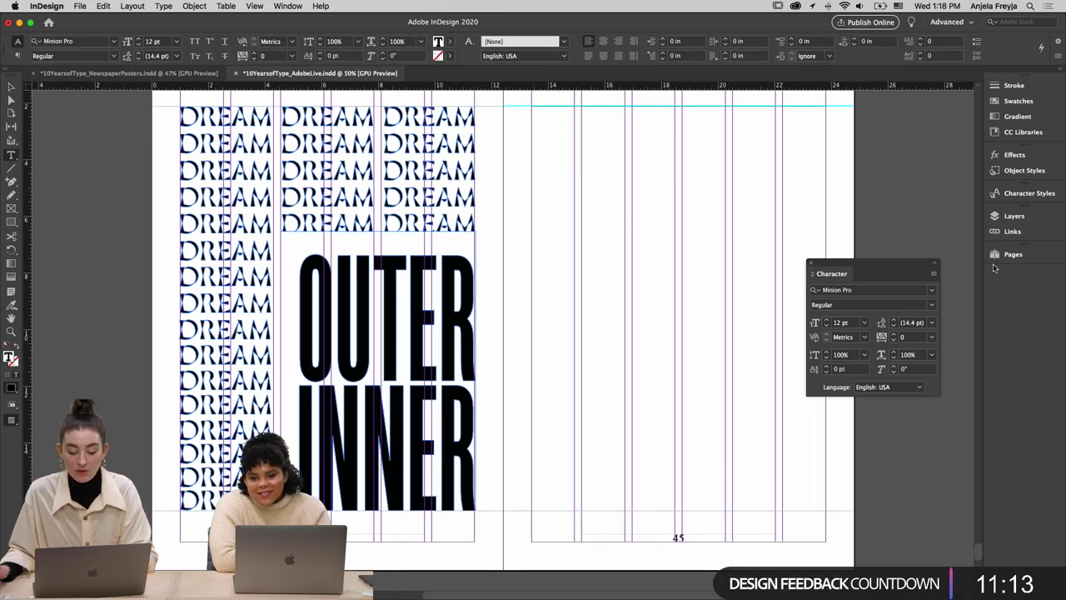
type("There")
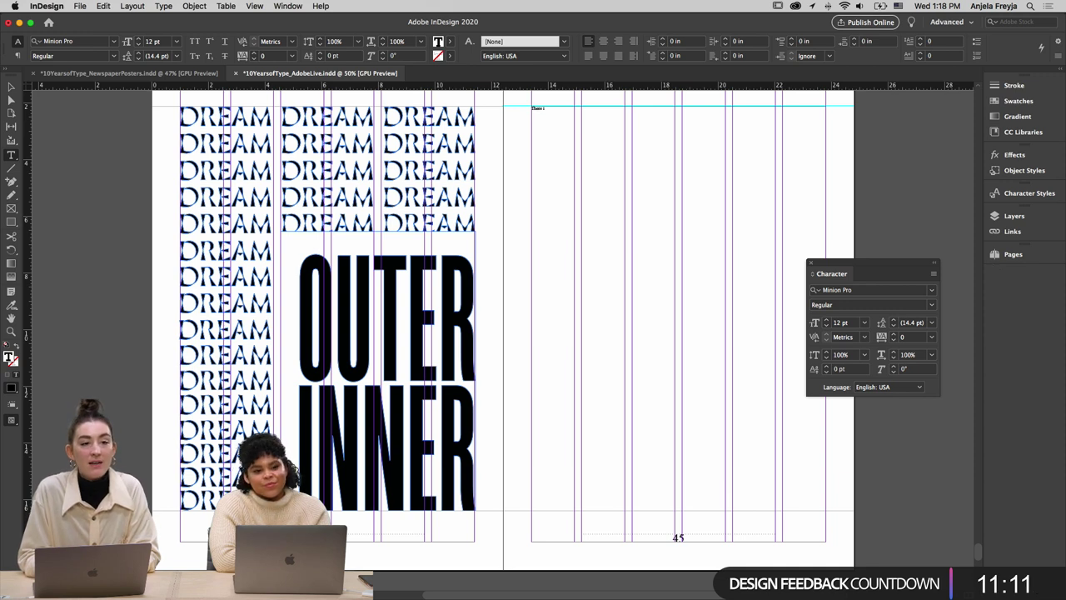
type(" is a crack in everyth")
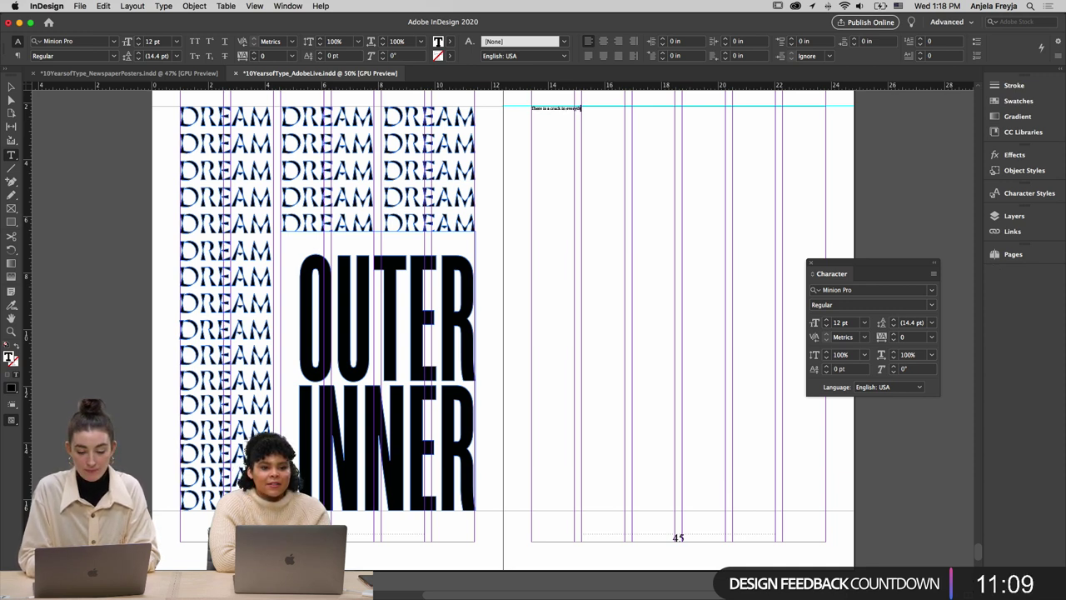
type("ing, that's how the light gets in.")
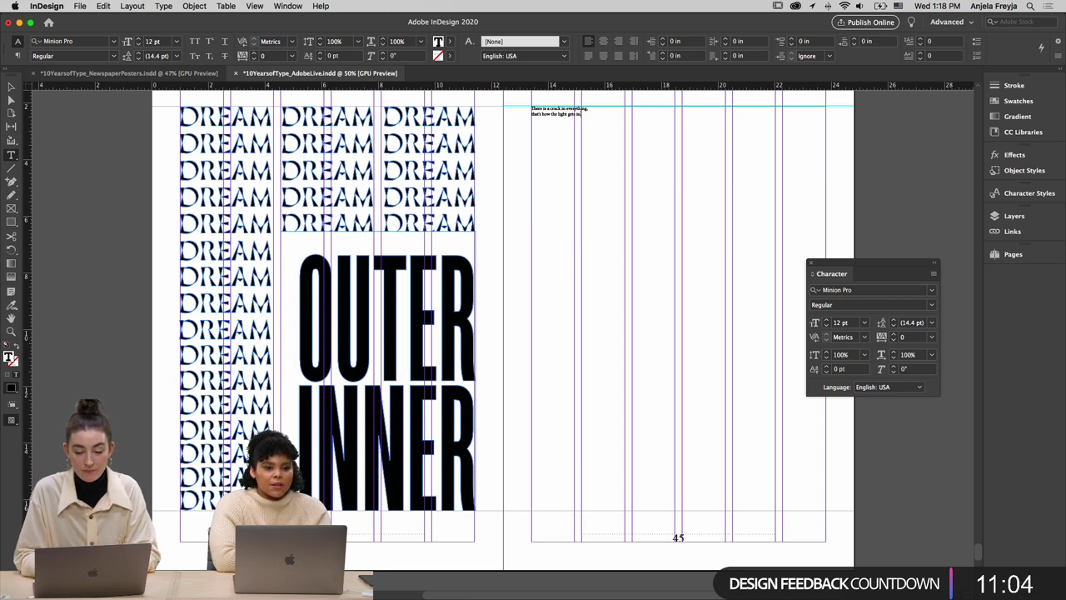
key("super+a")
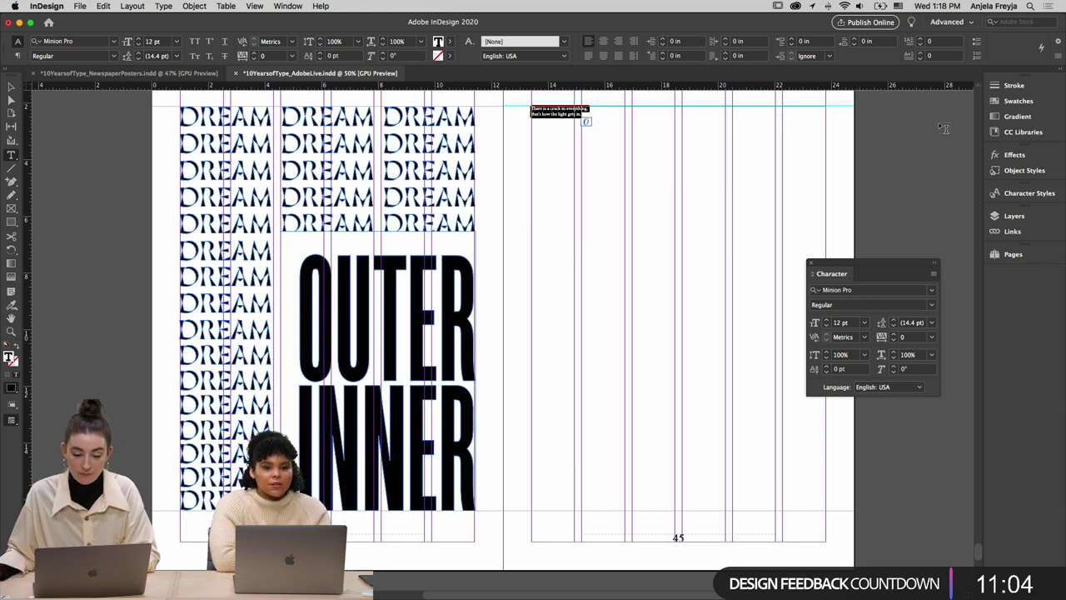
left_click(604, 41)
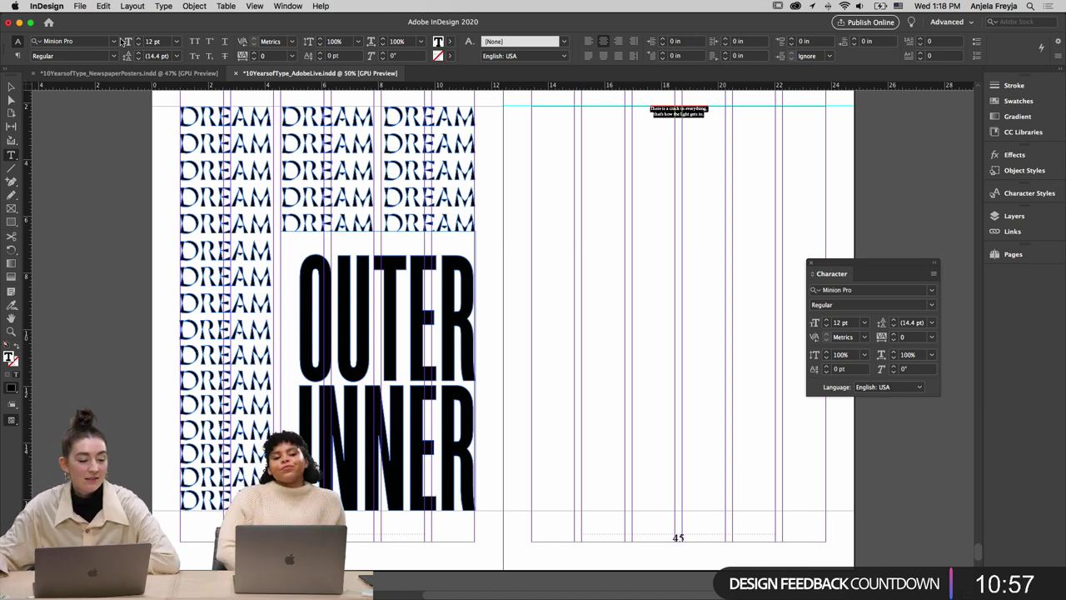
left_click(113, 41)
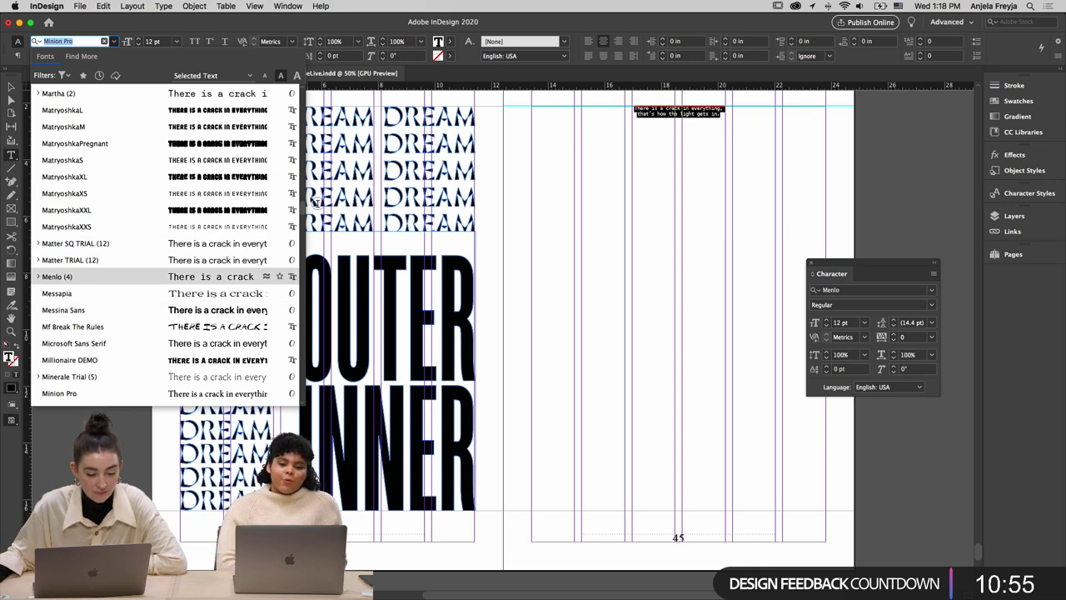
Scroll the font list to preview typefaces on the quote, such as Capital Semi Bold and Adieu
scroll(292, 164, "up", 4)
scroll(292, 164, "up", 15)
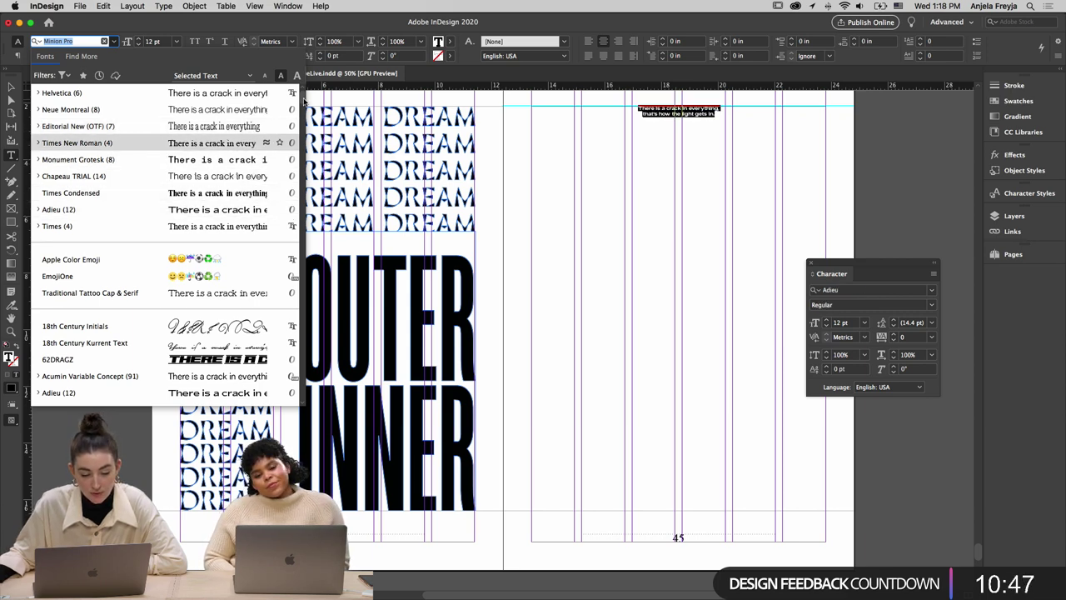
scroll(300, 108, "down", 6)
scroll(301, 109, "down", 10)
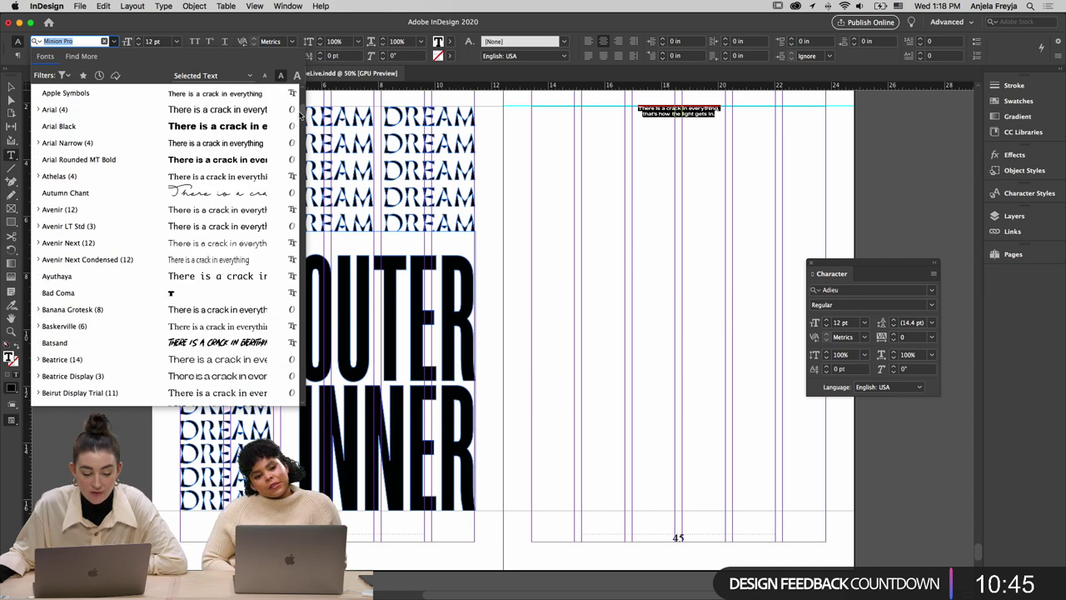
scroll(300, 121, "down", 4)
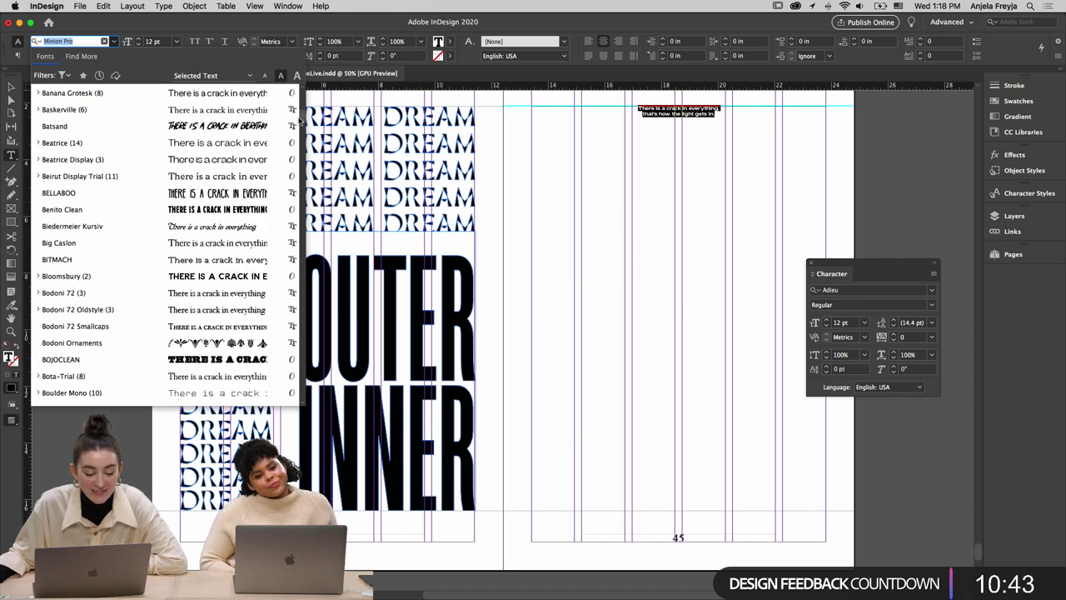
scroll(300, 125, "down", 12)
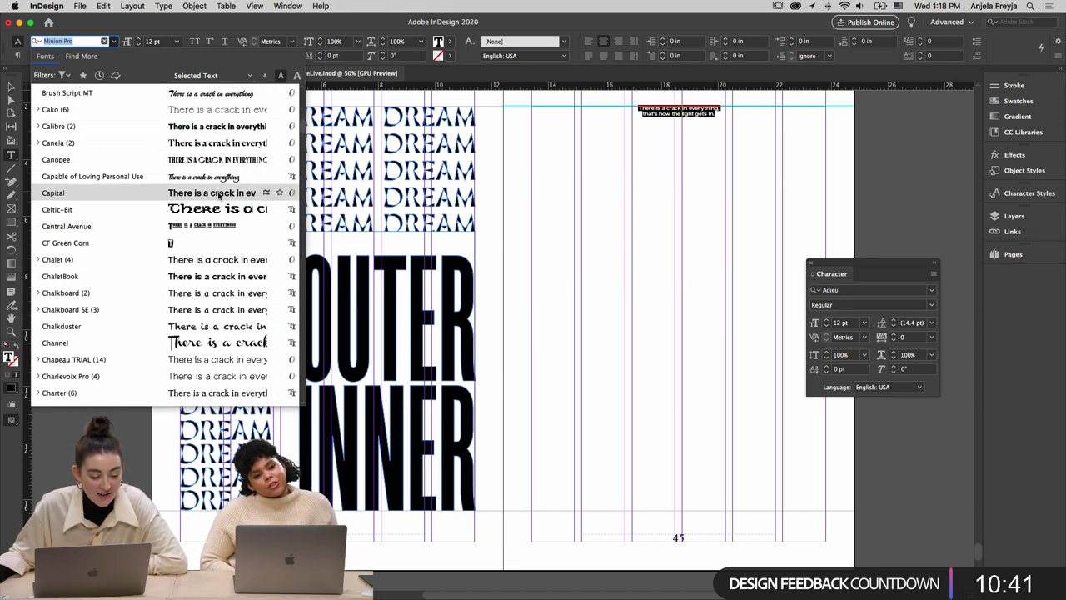
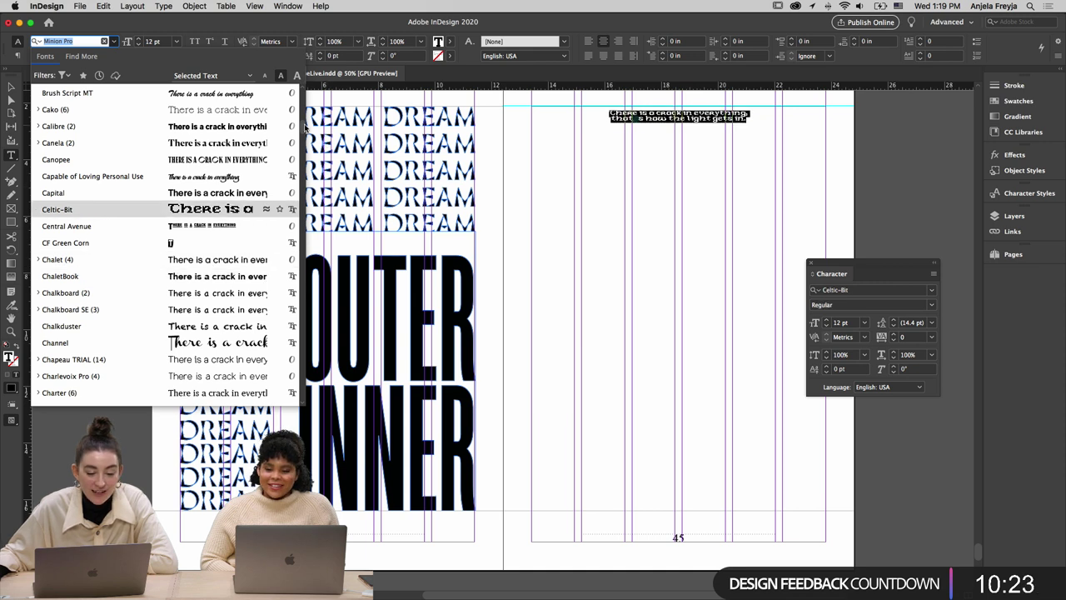
Scroll through the installed fonts, previewing each on the quote and settling on GothicPixels
scroll(303, 129, "down", 5)
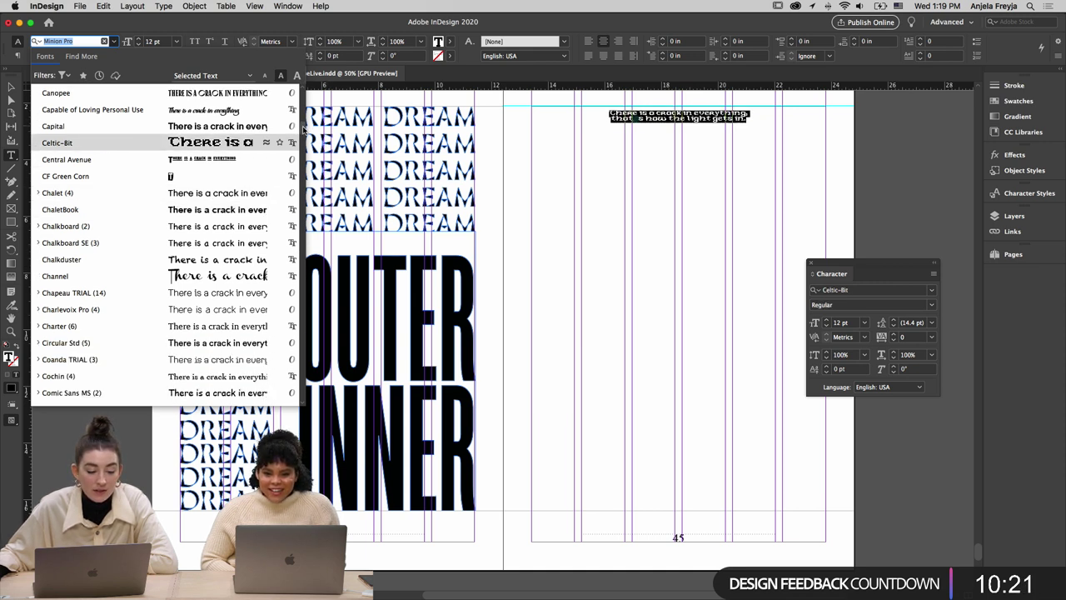
scroll(304, 132, "down", 10)
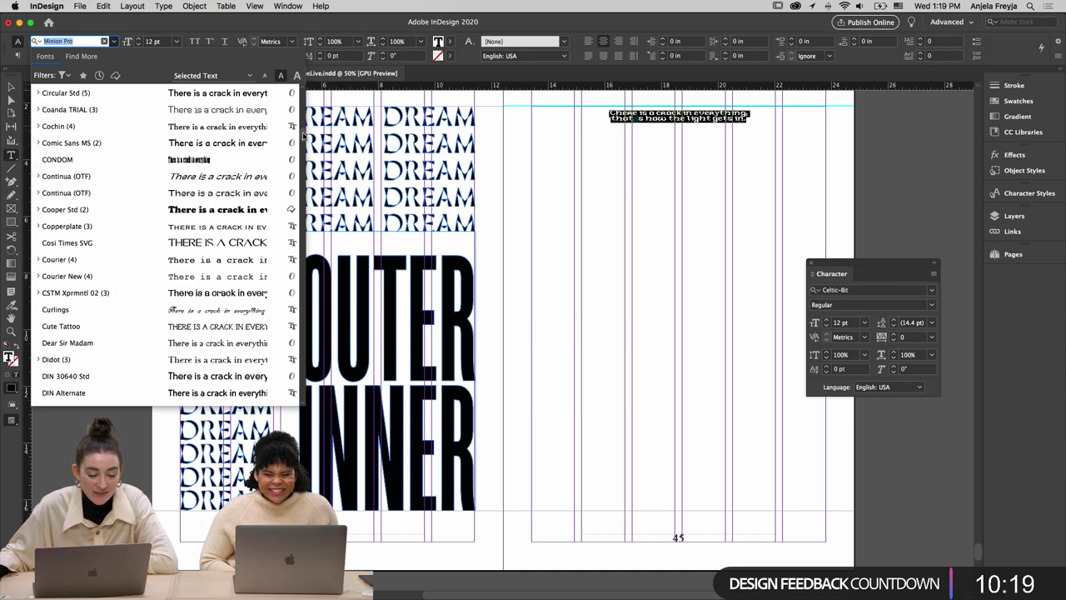
scroll(304, 135, "down", 6)
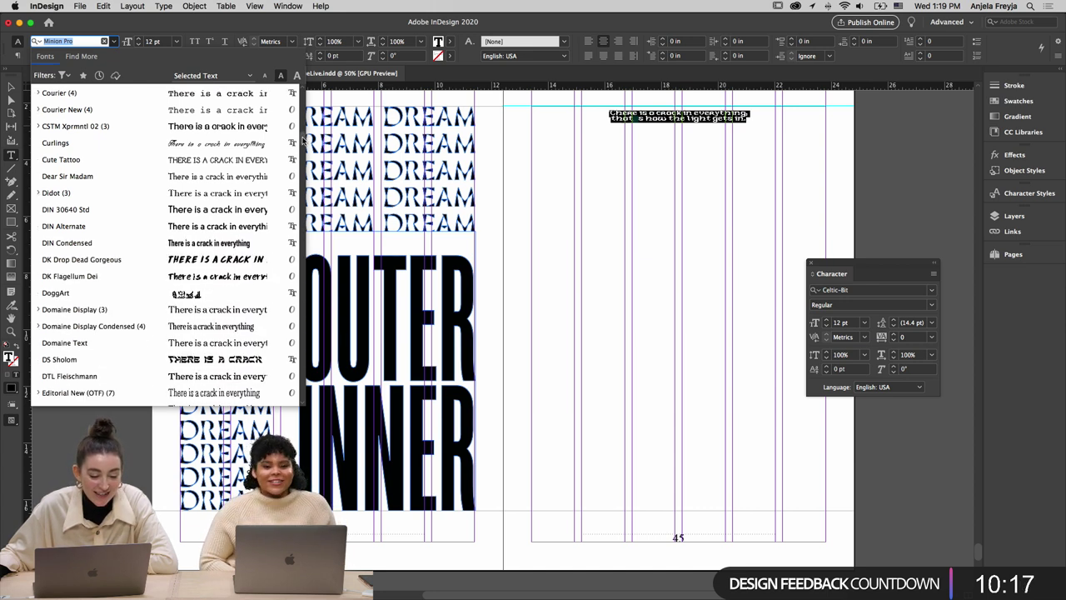
scroll(303, 141, "down", 5)
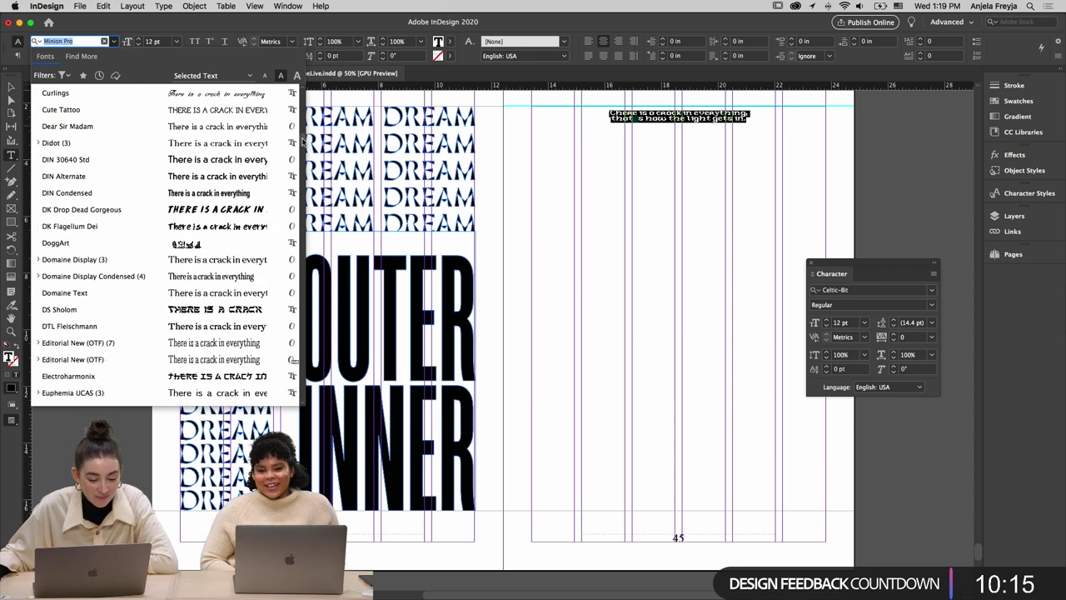
scroll(303, 143, "down", 15)
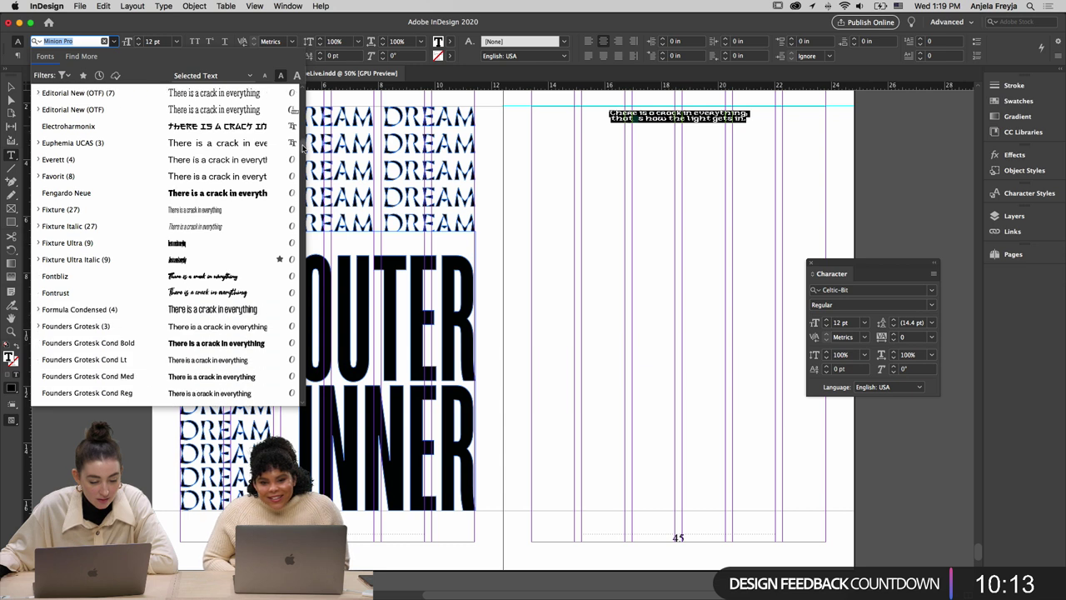
scroll(304, 154, "down", 6)
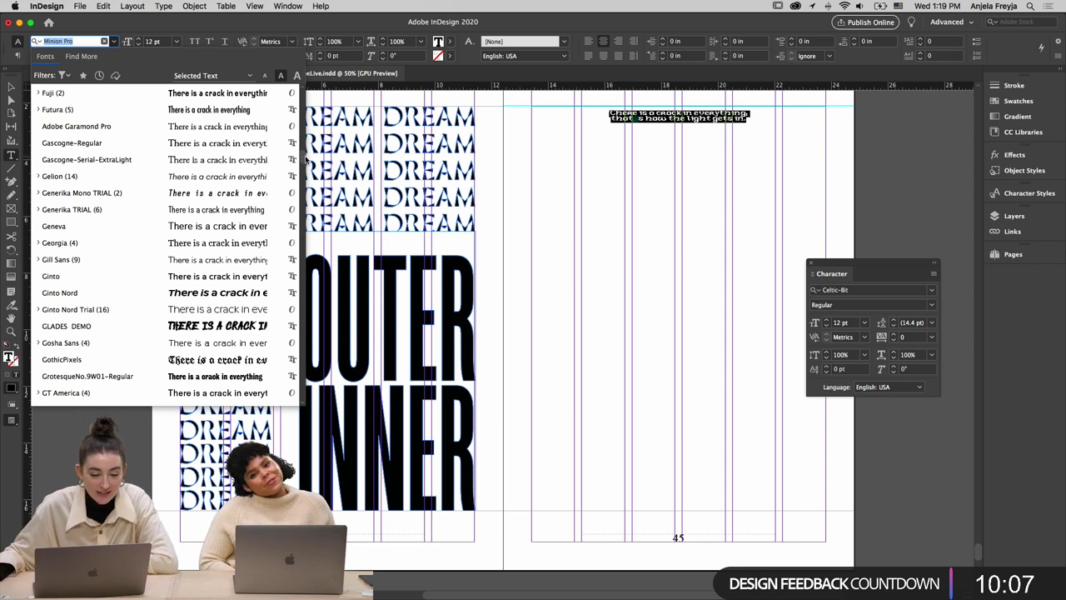
scroll(303, 161, "down", 5)
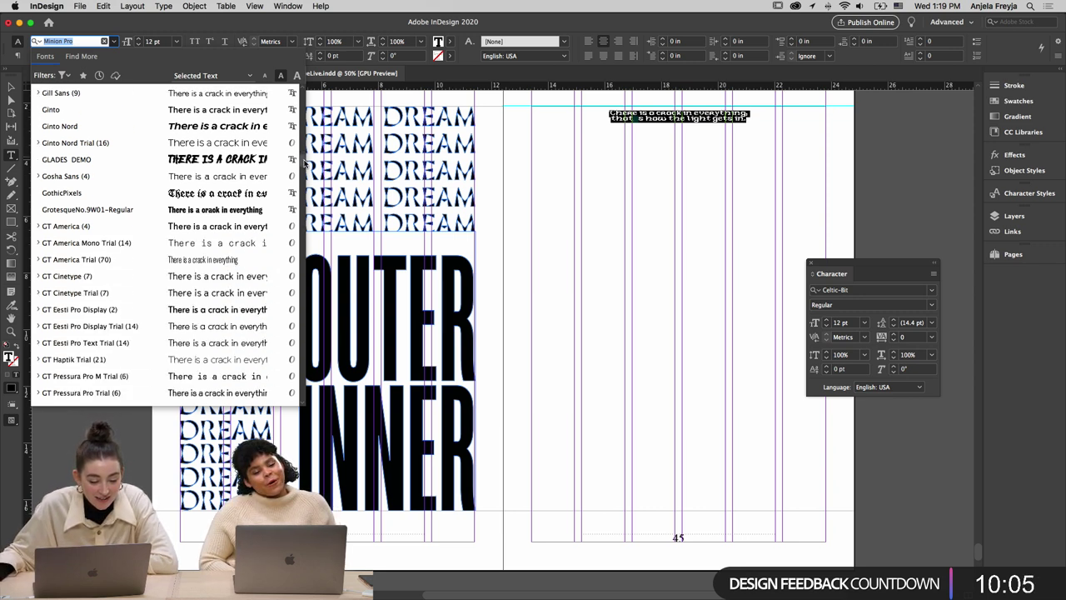
scroll(303, 164, "down", 1)
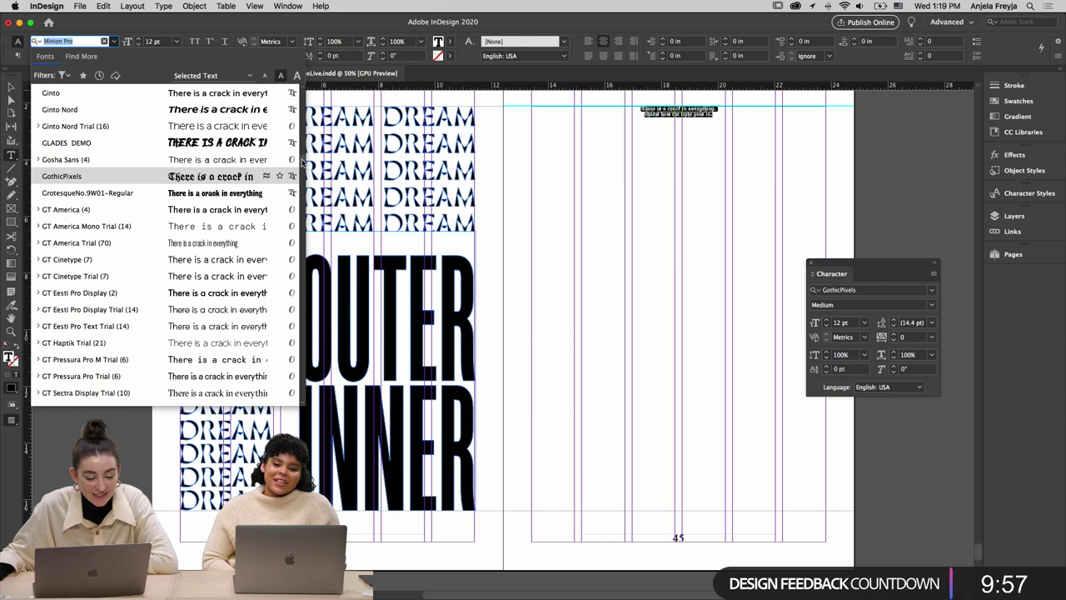
scroll(303, 164, "down", 3)
scroll(301, 165, "down", 2)
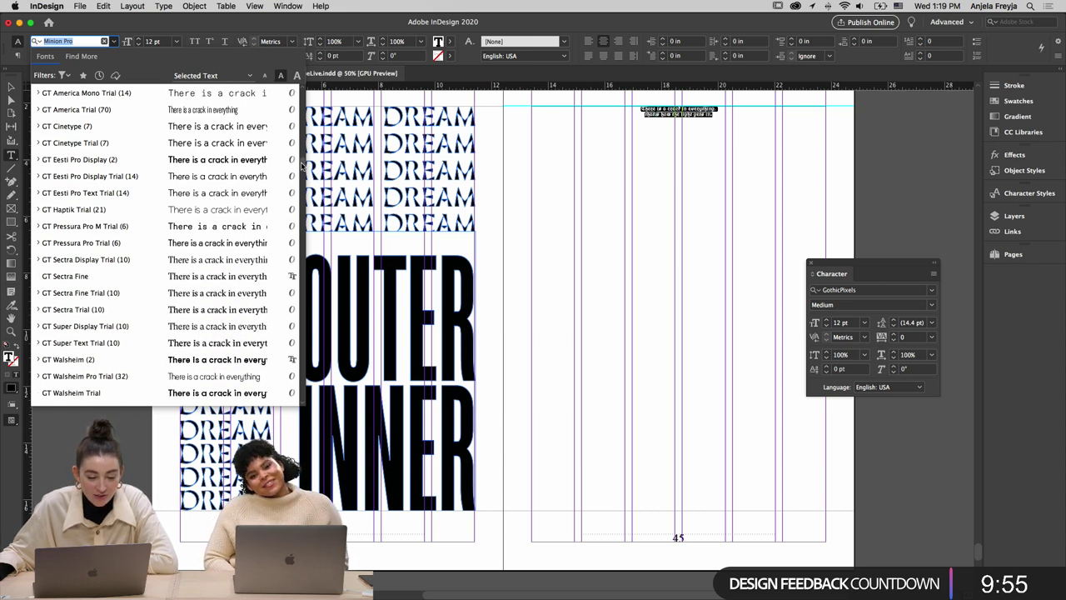
scroll(304, 168, "down", 10)
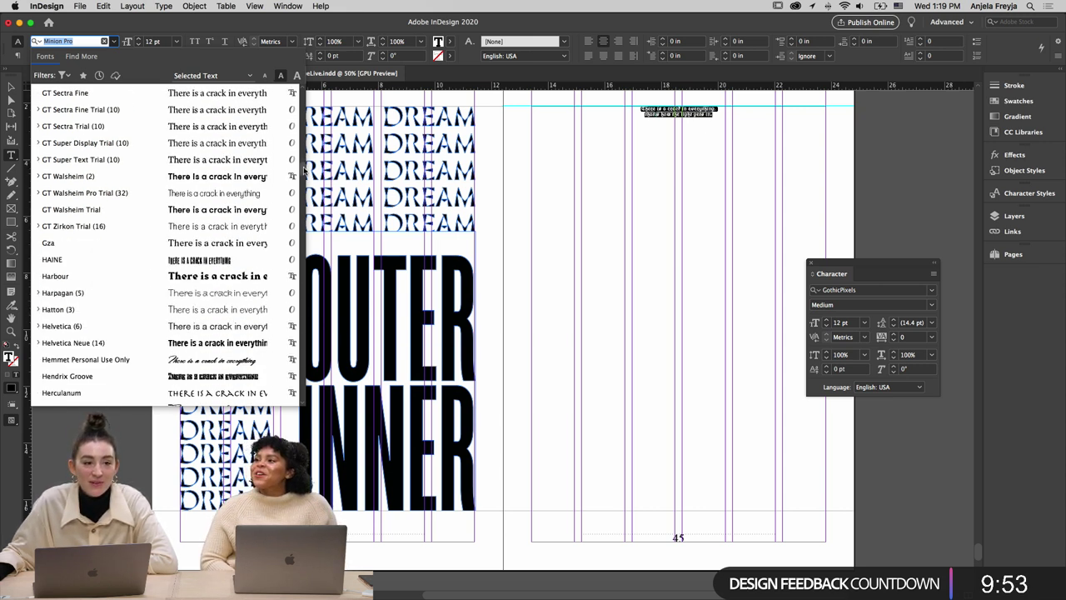
scroll(303, 175, "down", 15)
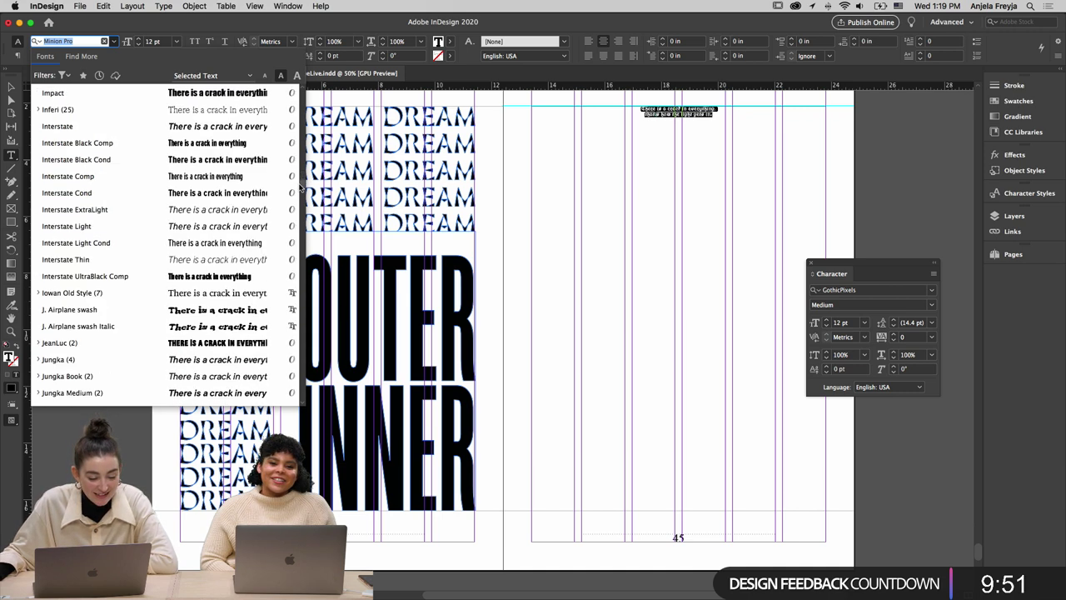
scroll(298, 195, "down", 6)
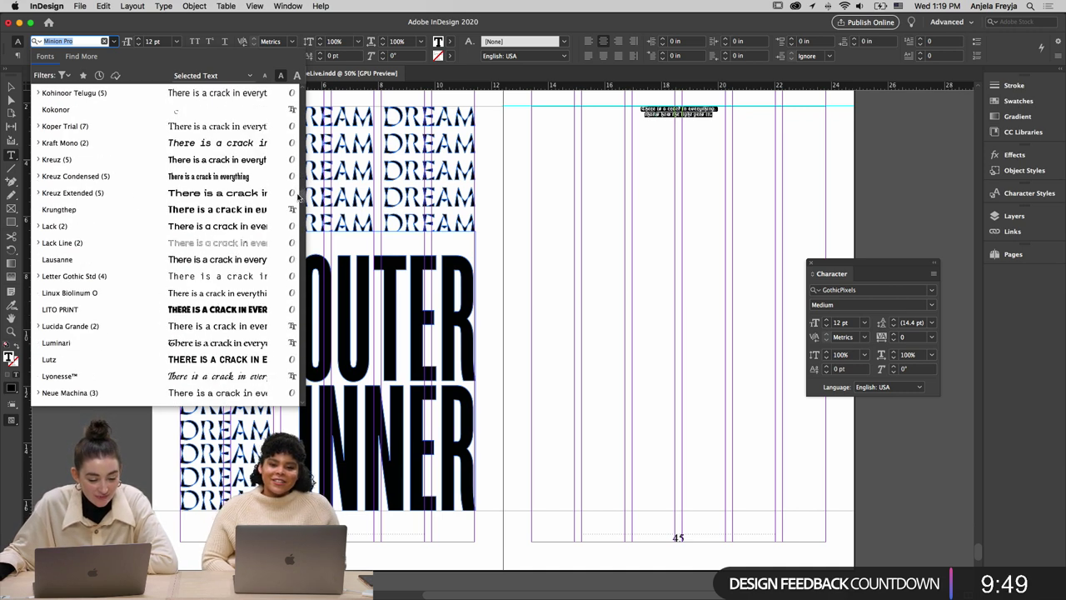
scroll(298, 200, "down", 6)
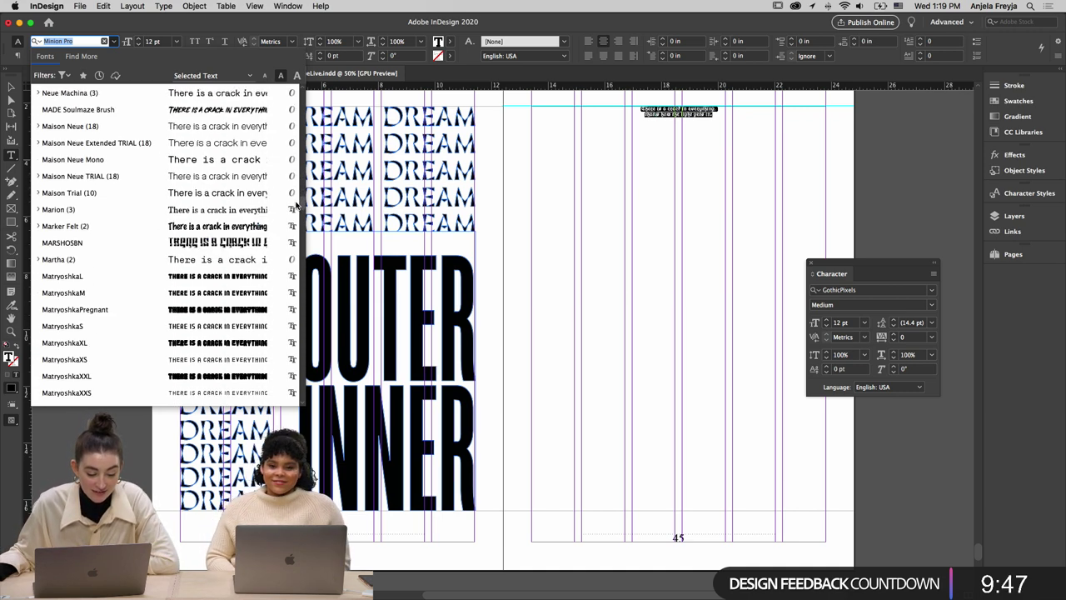
scroll(296, 205, "down", 4)
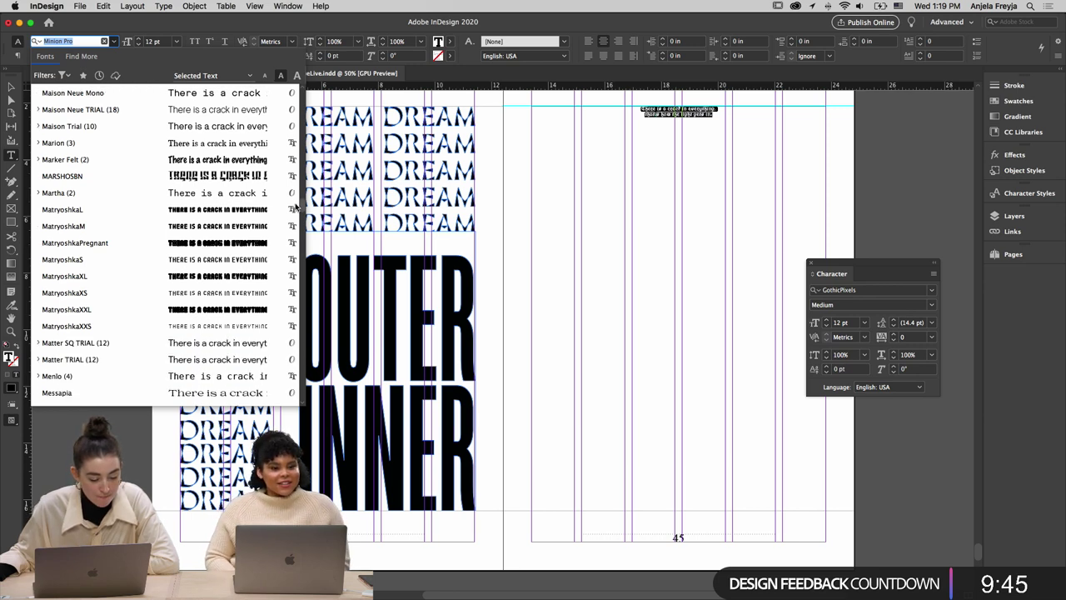
scroll(296, 206, "up", 15)
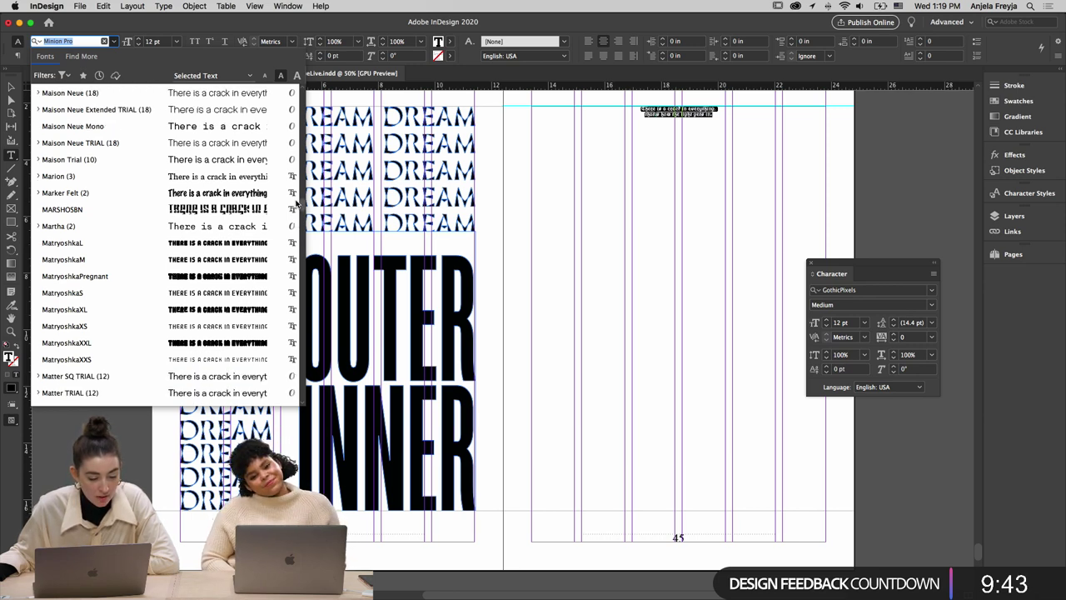
scroll(298, 187, "up", 20)
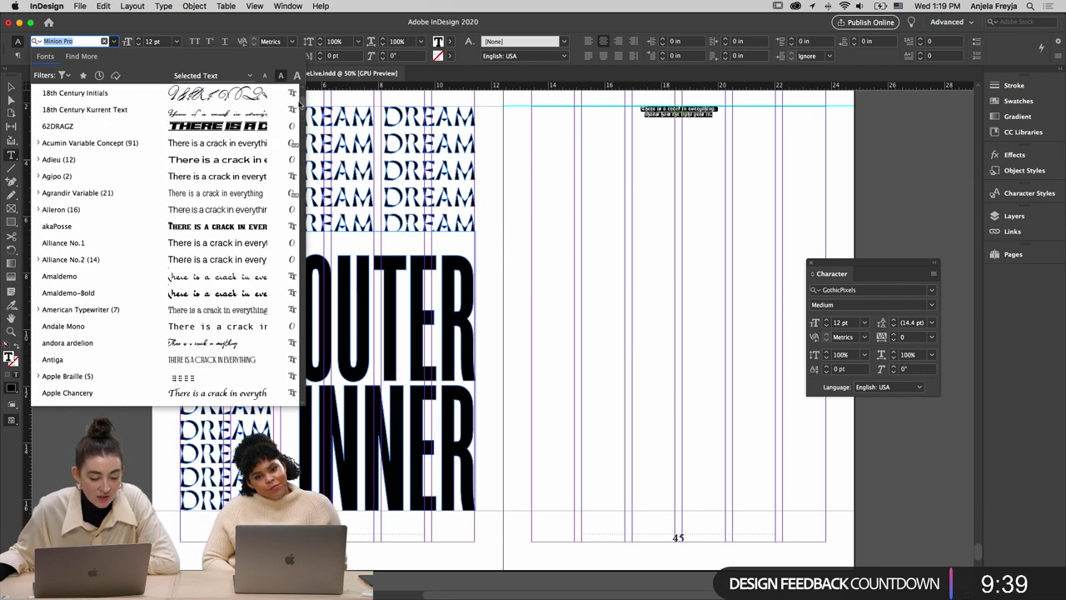
Set the quote in GT Sectra Fine at 72 pt
type("sectra")
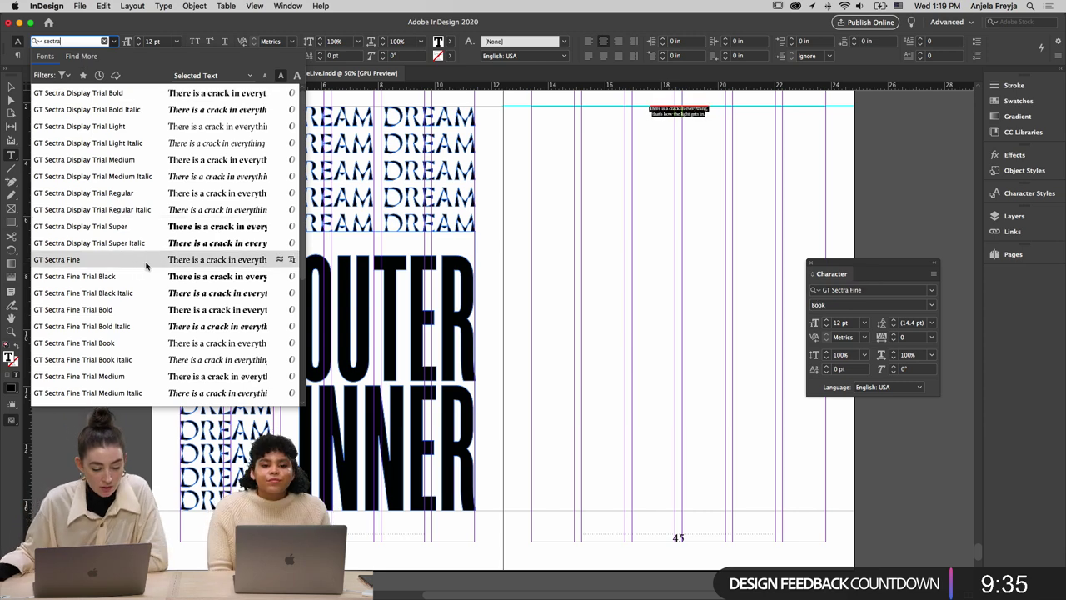
key("Return")
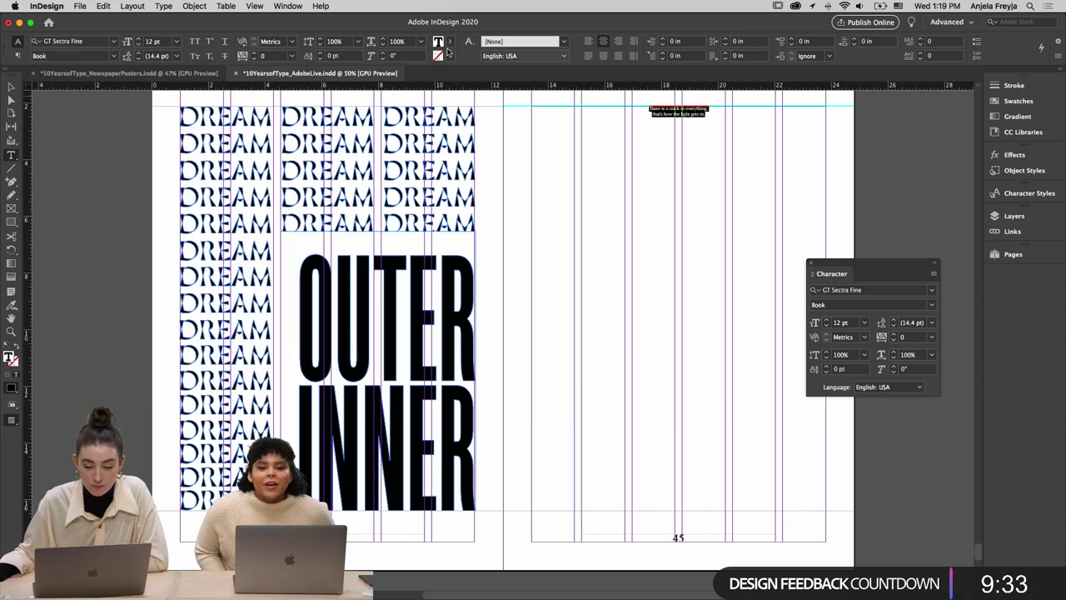
left_click(176, 41)
left_click(163, 219)
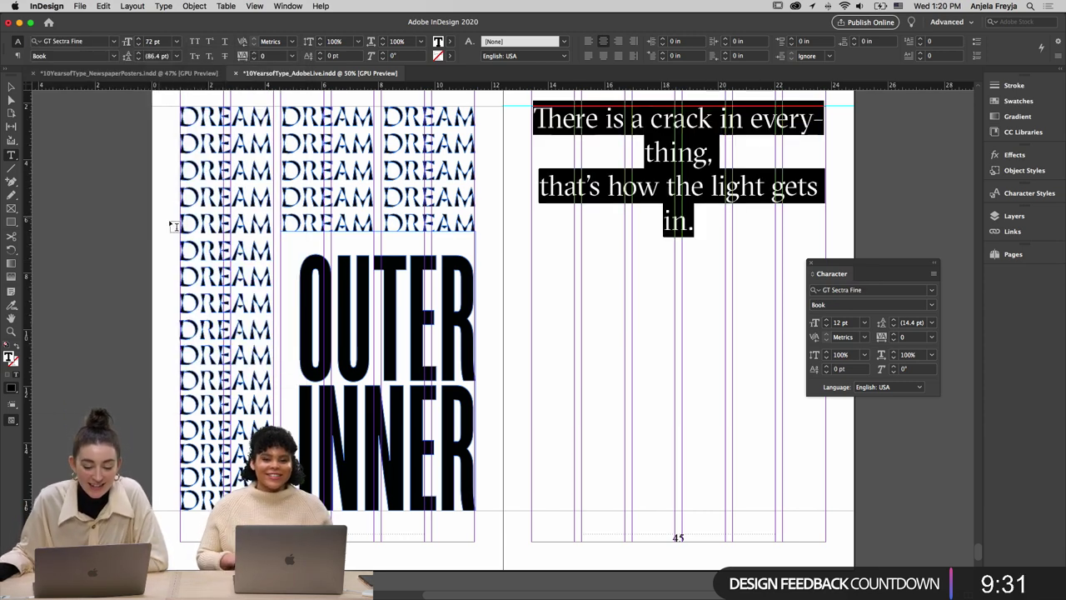
Break the quote into two two-line phrases, with an empty line after 'everything,'
left_click(706, 245)
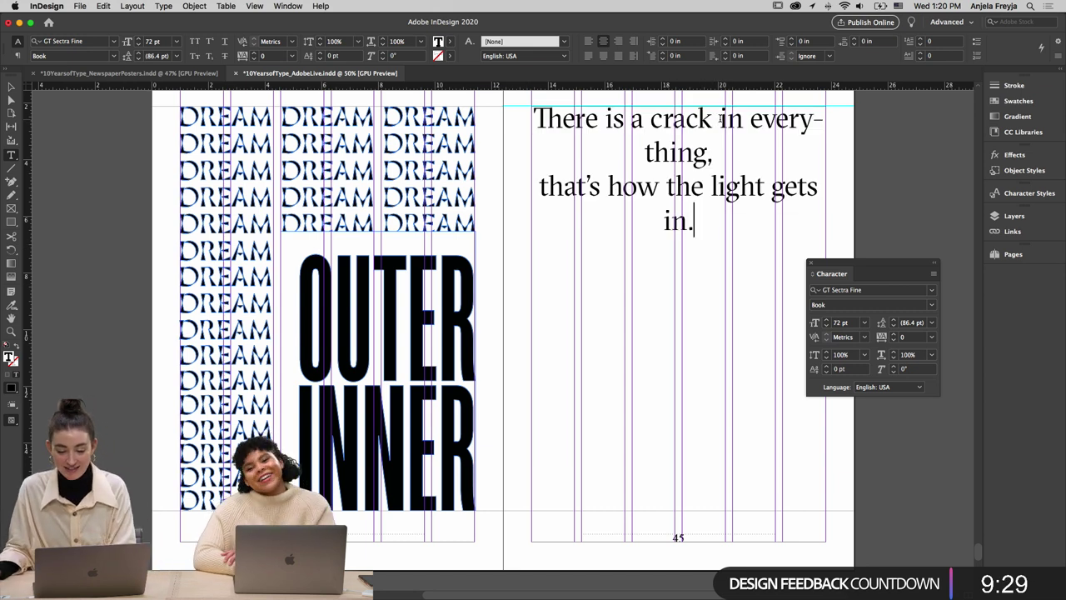
left_click(722, 118)
key("shift+Return")
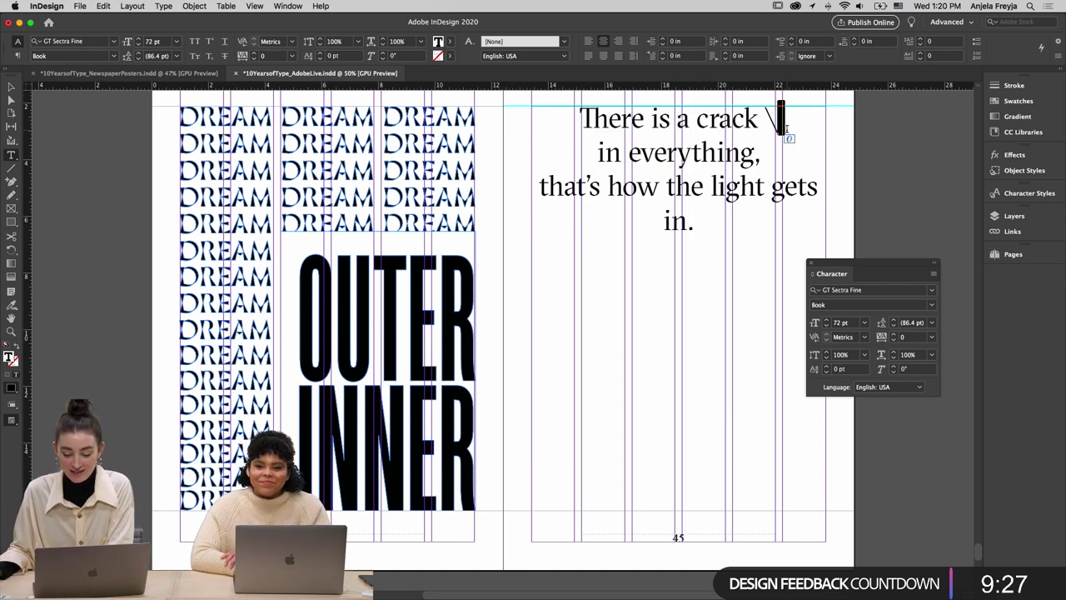
key("BackSpace")
key("shift+Return")
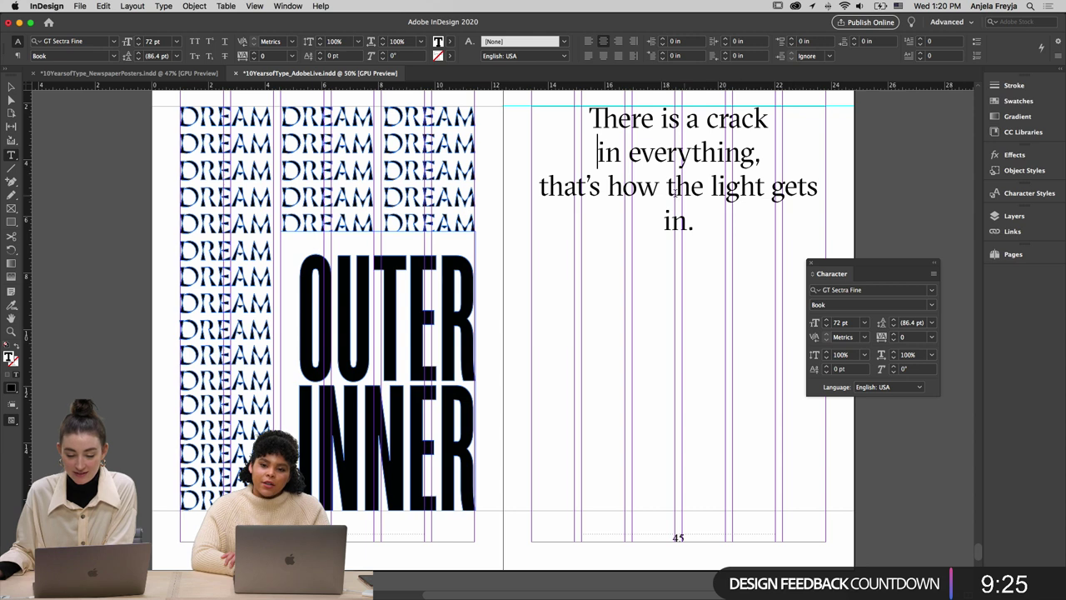
left_click(711, 188)
key("shift+Return")
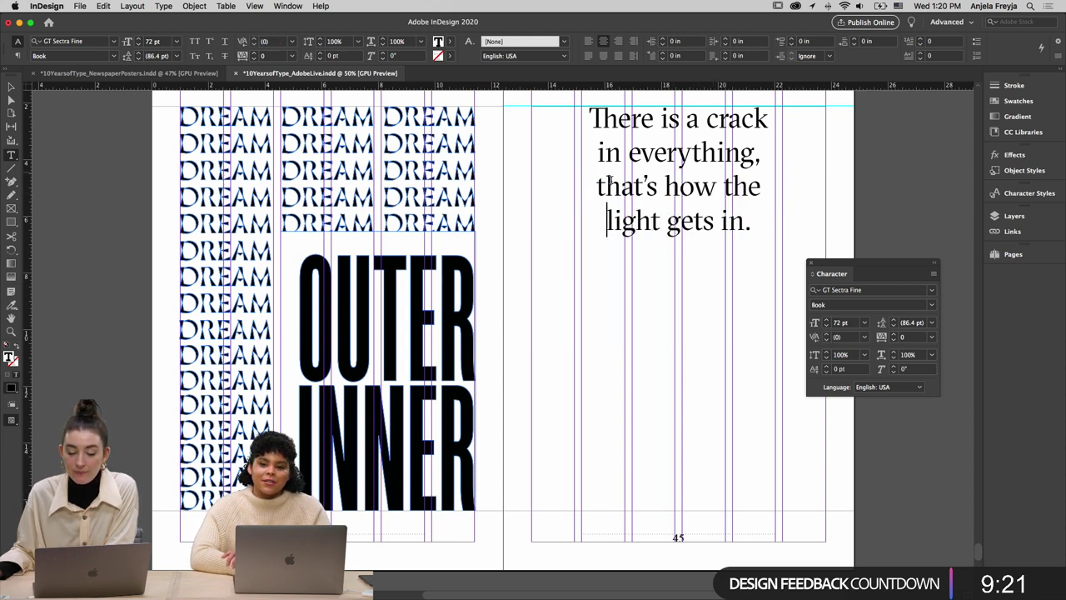
left_click(604, 184)
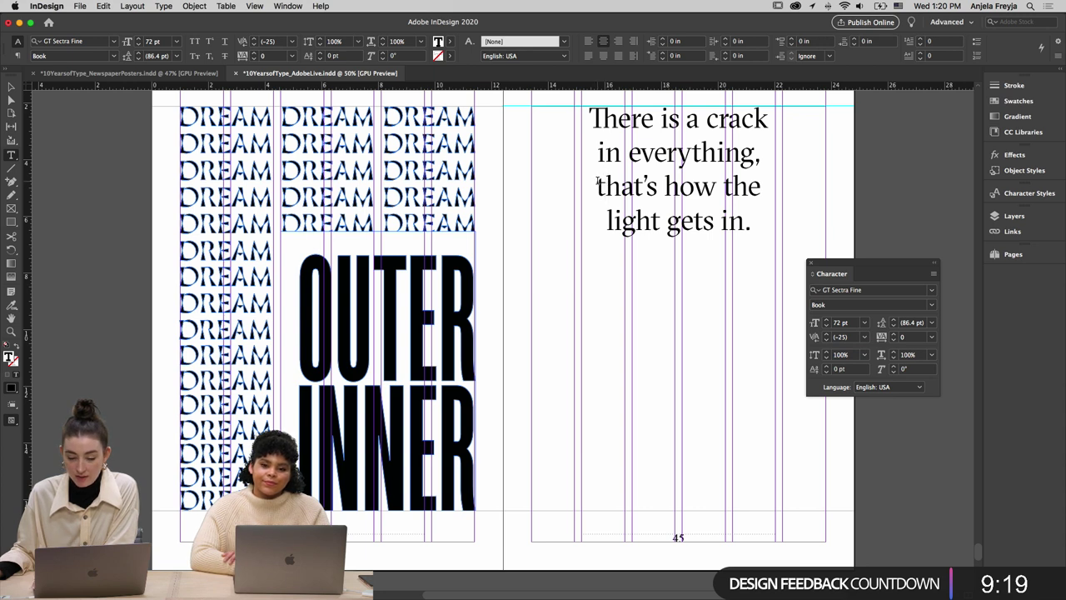
left_click(761, 153)
key("Return")
key("Return")
key("Return")
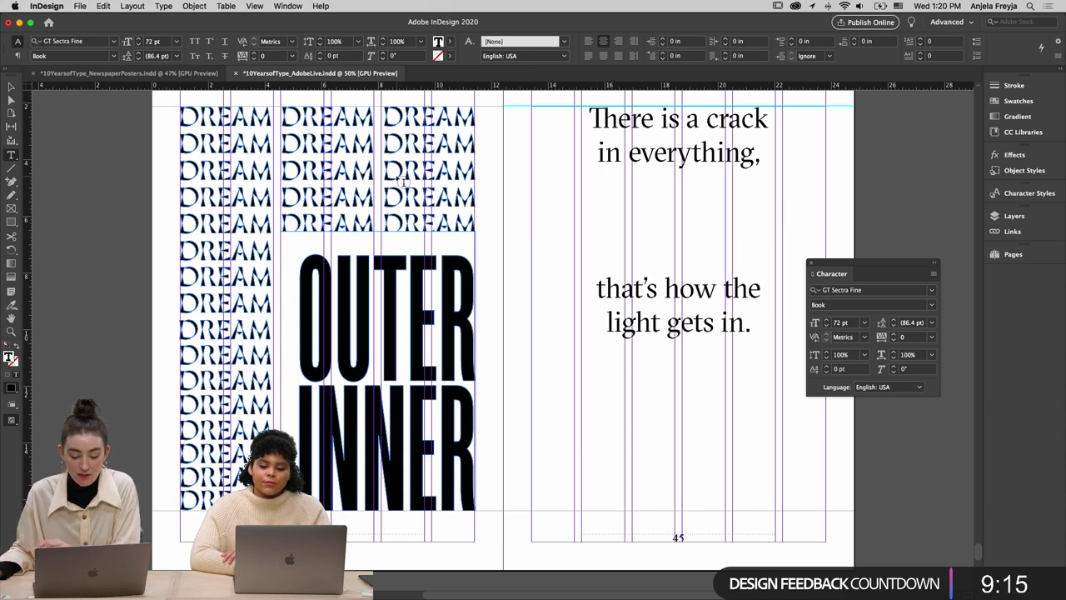
Convert the whole quote to All Caps
key("super+a")
key("super+shift+k")
left_click(756, 129)
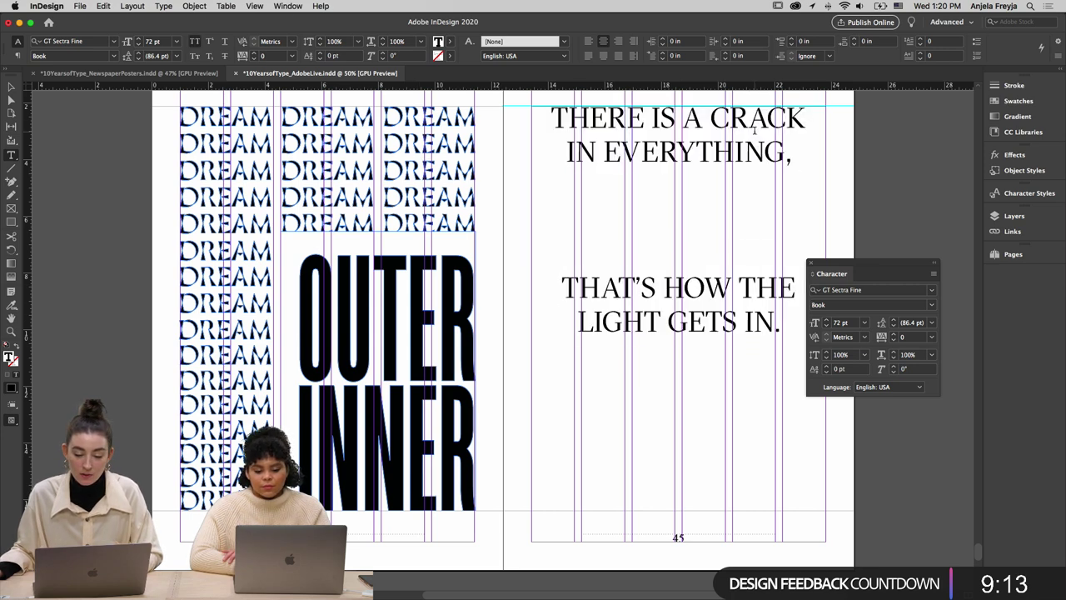
key("super+a")
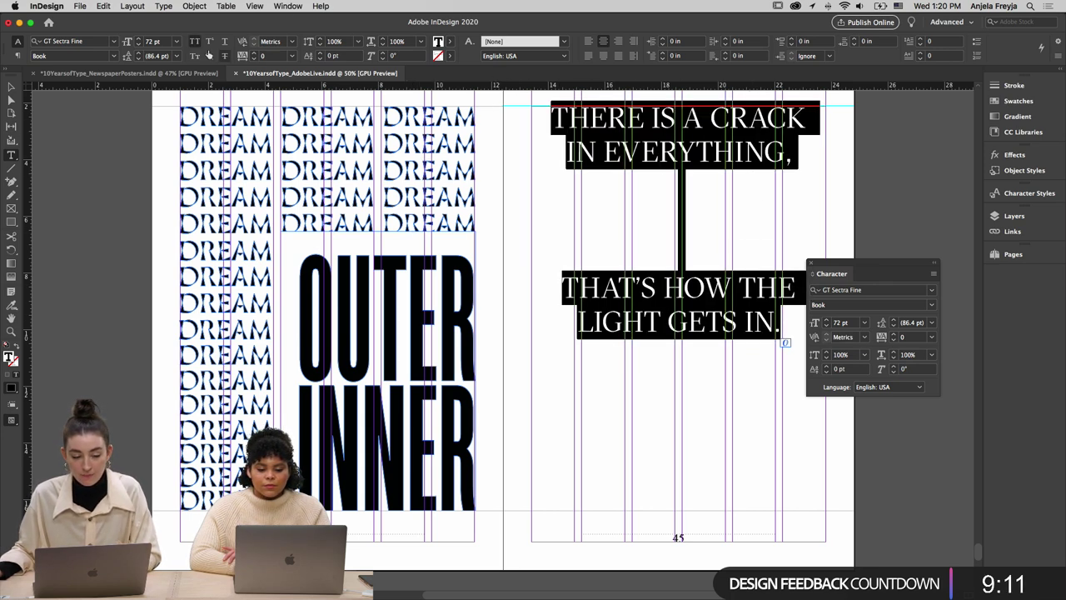
left_click(15, 45)
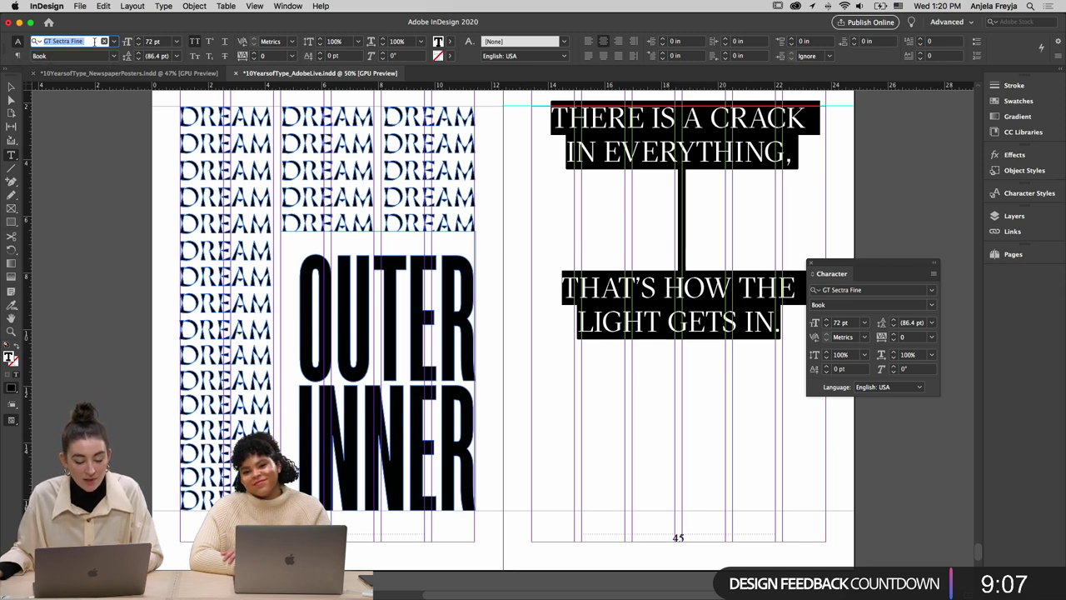
Switch the quote to Times New Roman Regular and step its size up to 84 pt
type("times new")
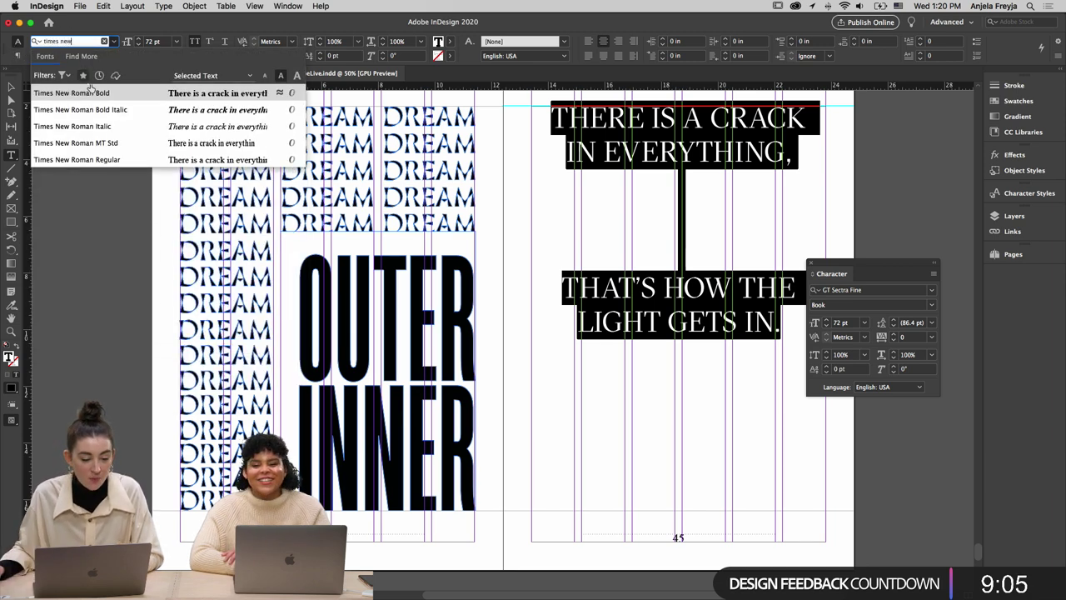
left_click(101, 158)
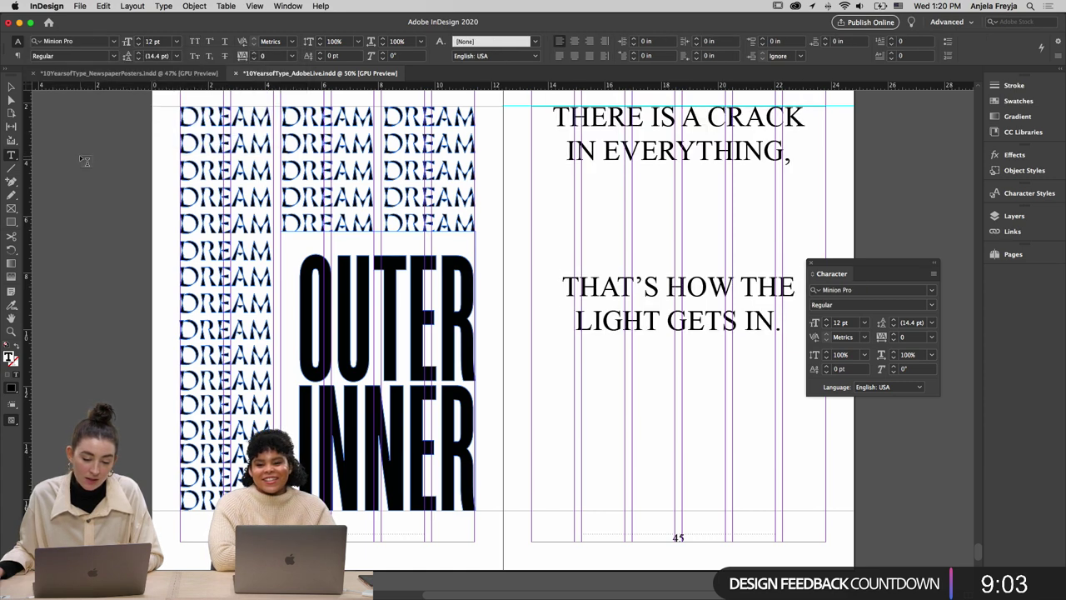
left_click(137, 41)
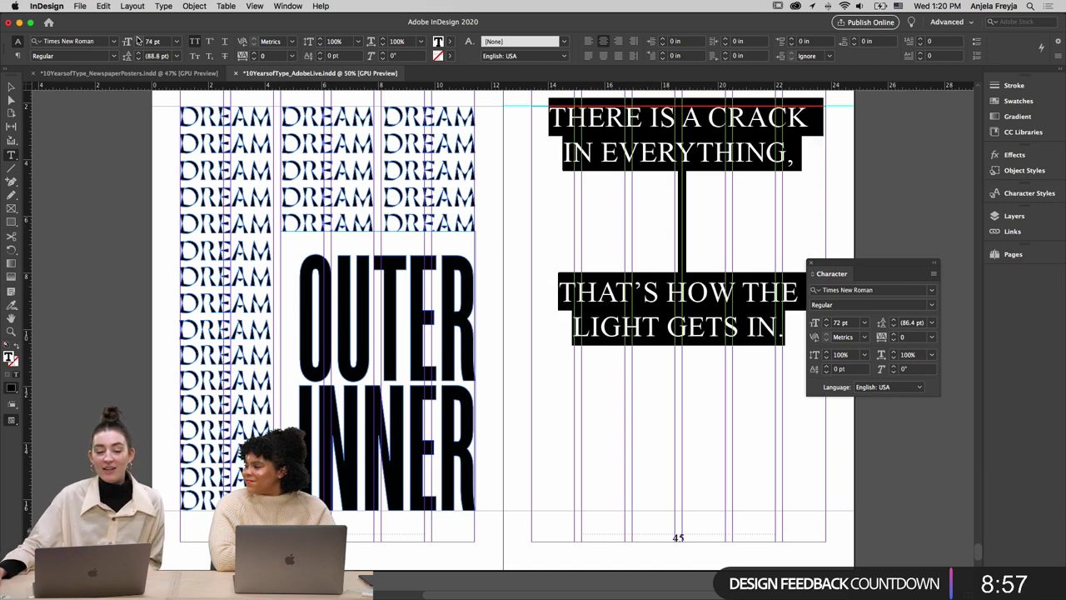
left_click(138, 40)
left_click(138, 41)
left_click(138, 41)
left_click(137, 40)
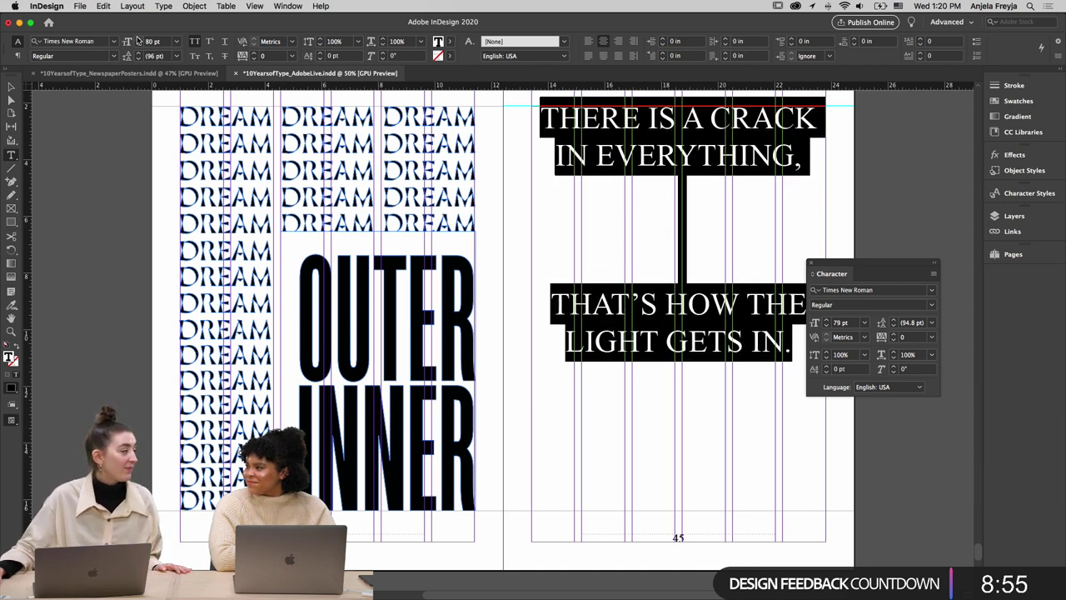
left_click(137, 40)
left_click(138, 41)
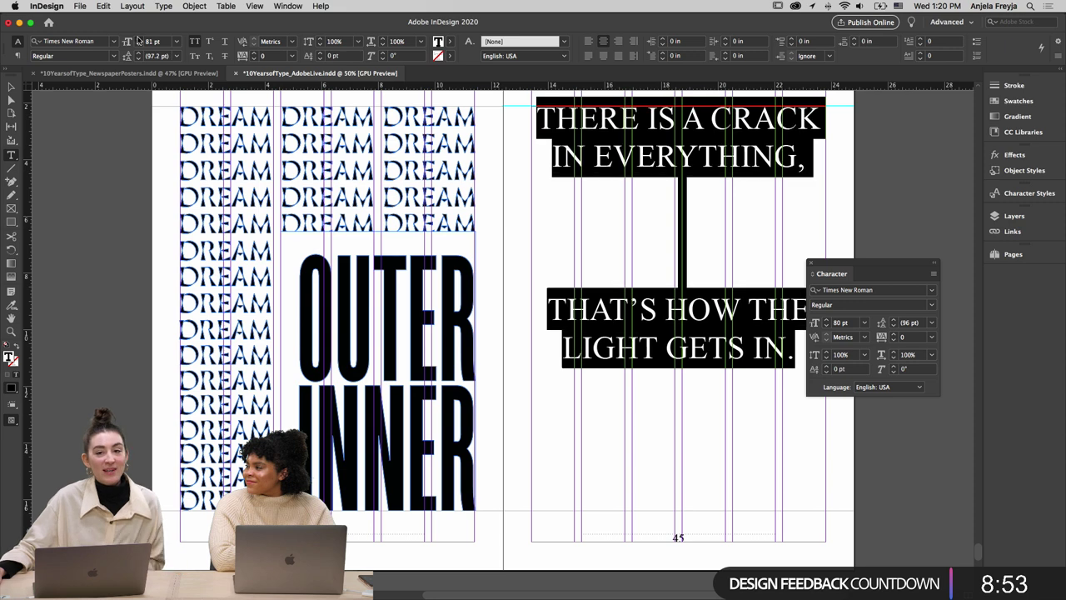
left_click(138, 41)
left_click(138, 41)
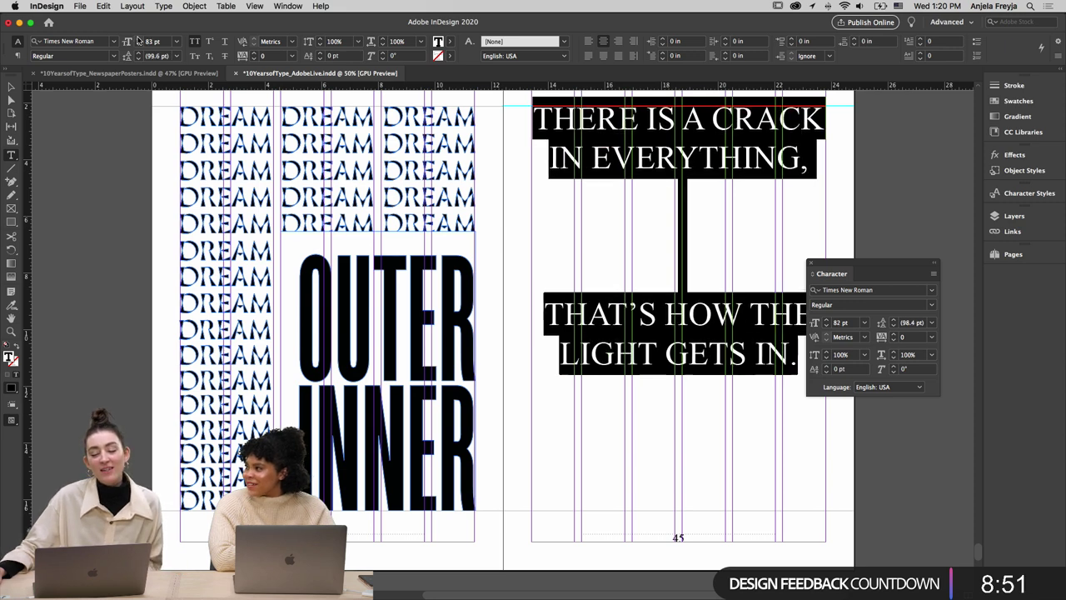
left_click(138, 41)
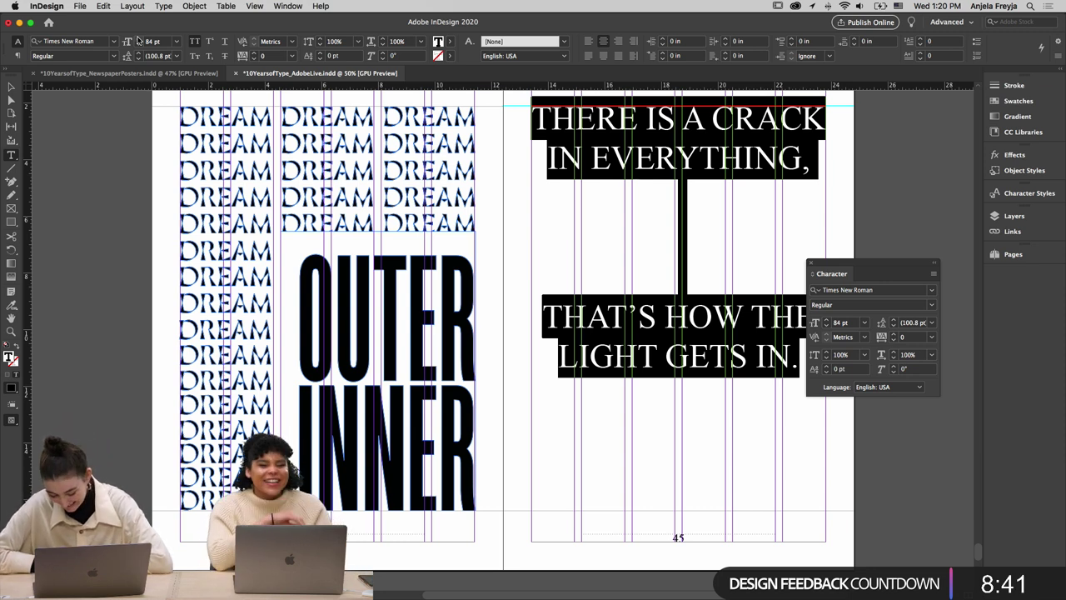
Tighten the quote's leading down to 86 pt
left_click(139, 59)
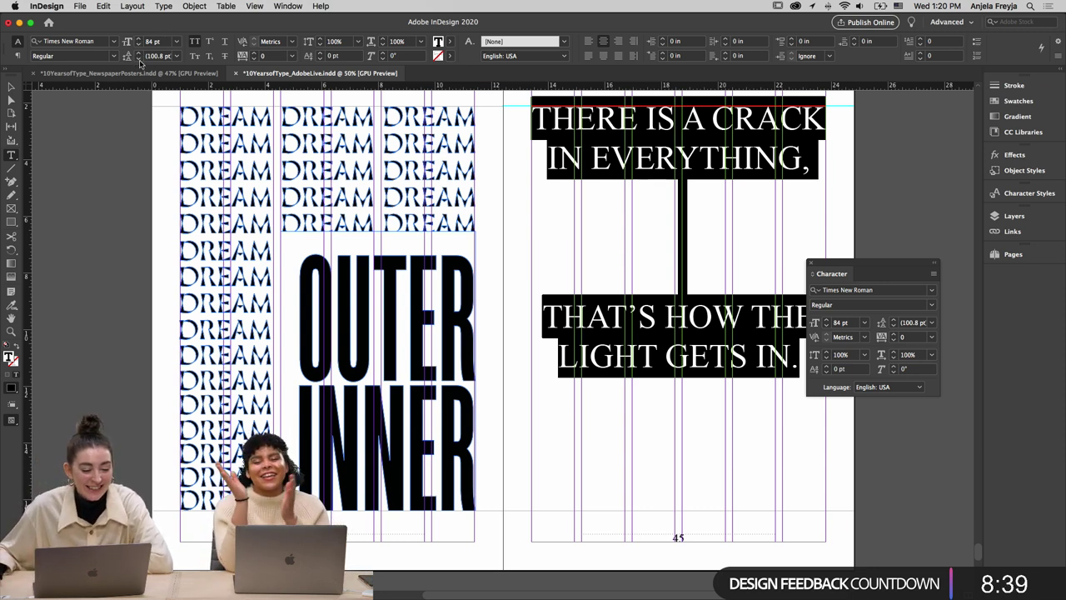
left_click(138, 59)
left_click(138, 59)
left_click(138, 59)
left_click(139, 60)
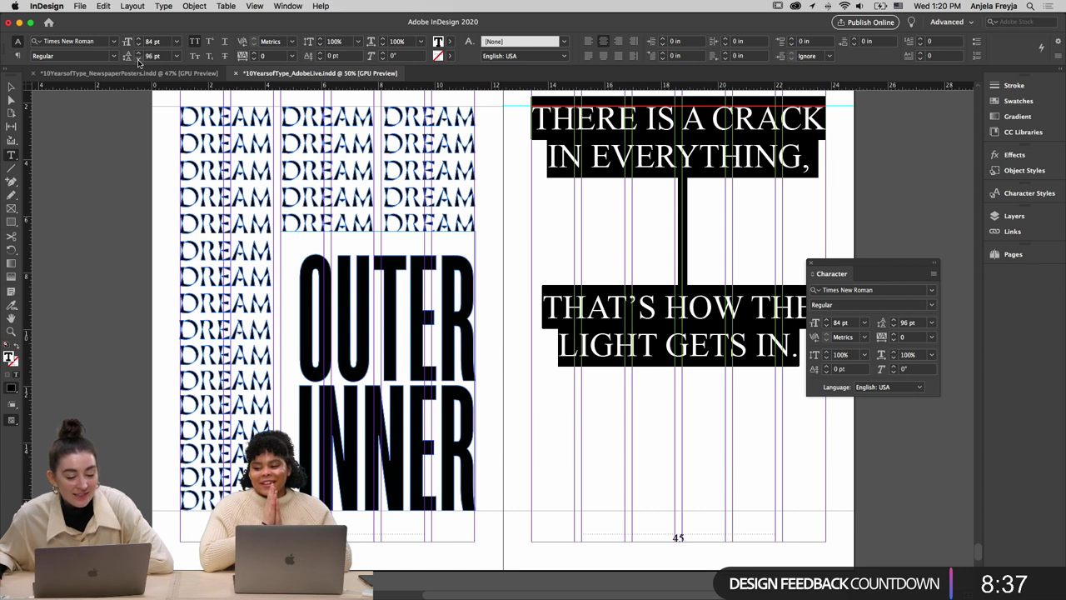
left_click(139, 59)
left_click(139, 59)
left_click(138, 59)
left_click(138, 59)
left_click(138, 59)
left_click(139, 59)
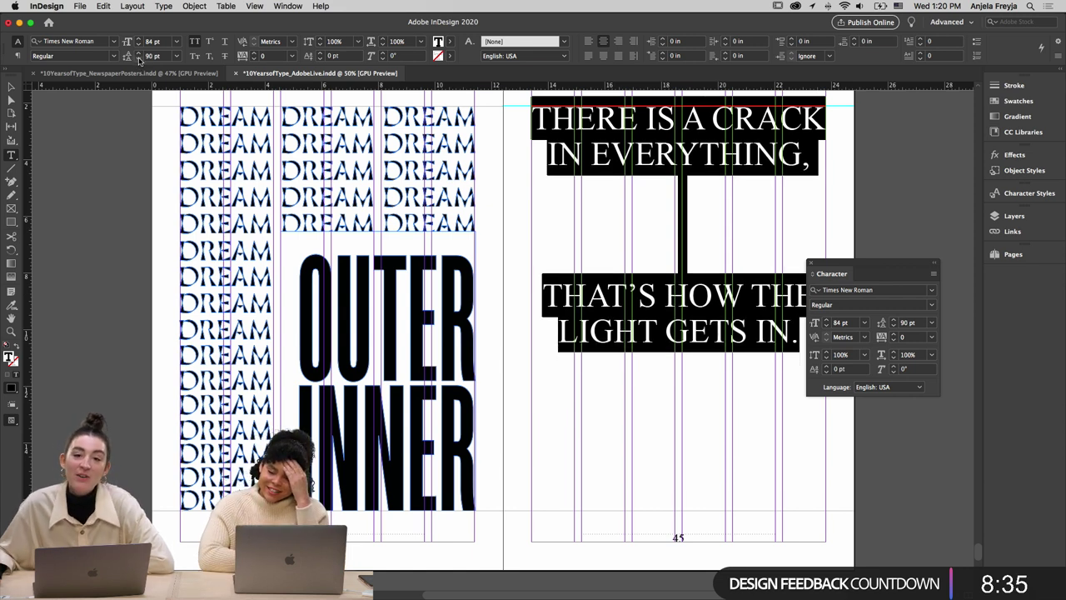
left_click(138, 59)
left_click(138, 59)
left_click(138, 59)
left_click(139, 59)
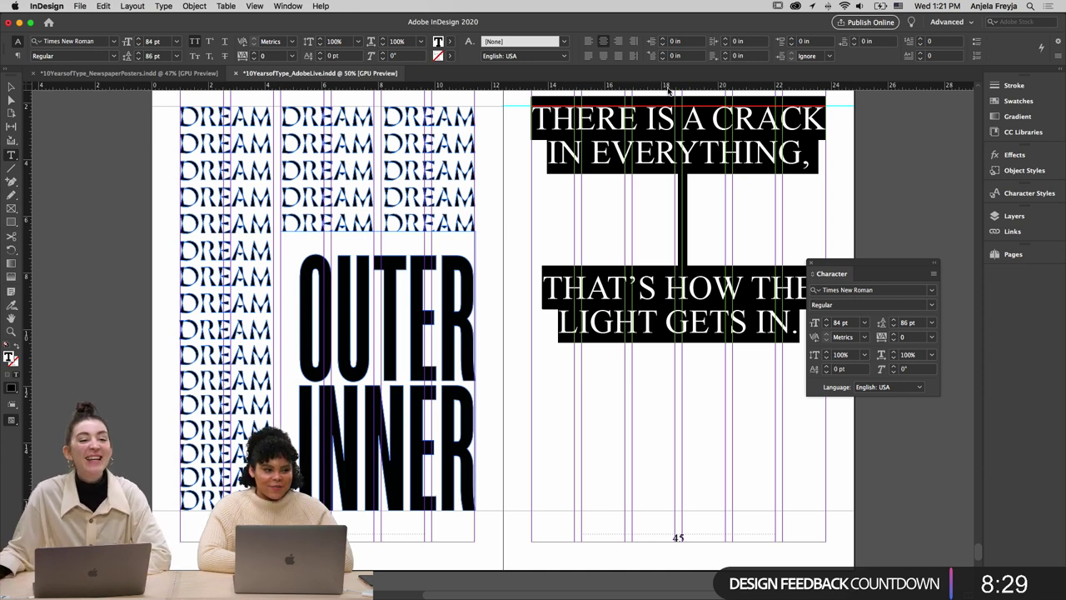
Break the line before A CRACK and delete the comma after EVERYTHING
left_click(682, 121)
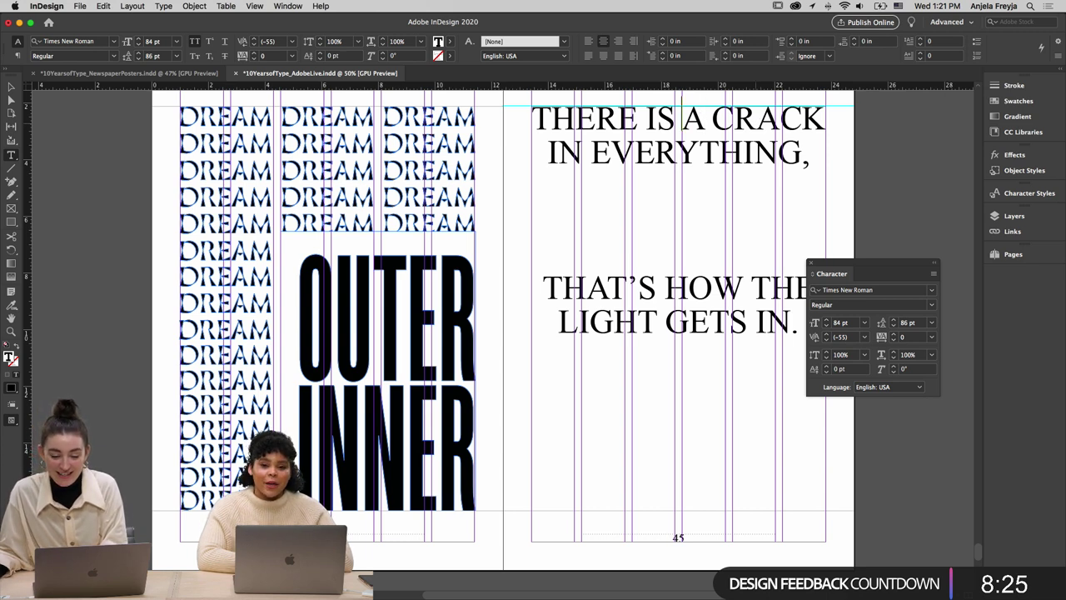
key("Return")
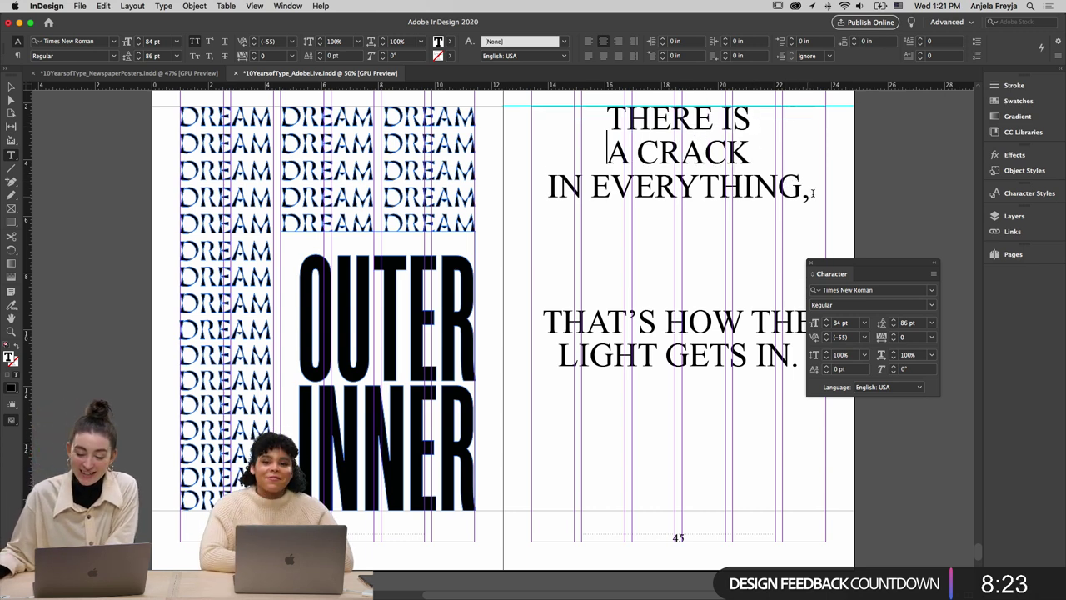
left_click(813, 193)
key("BackSpace")
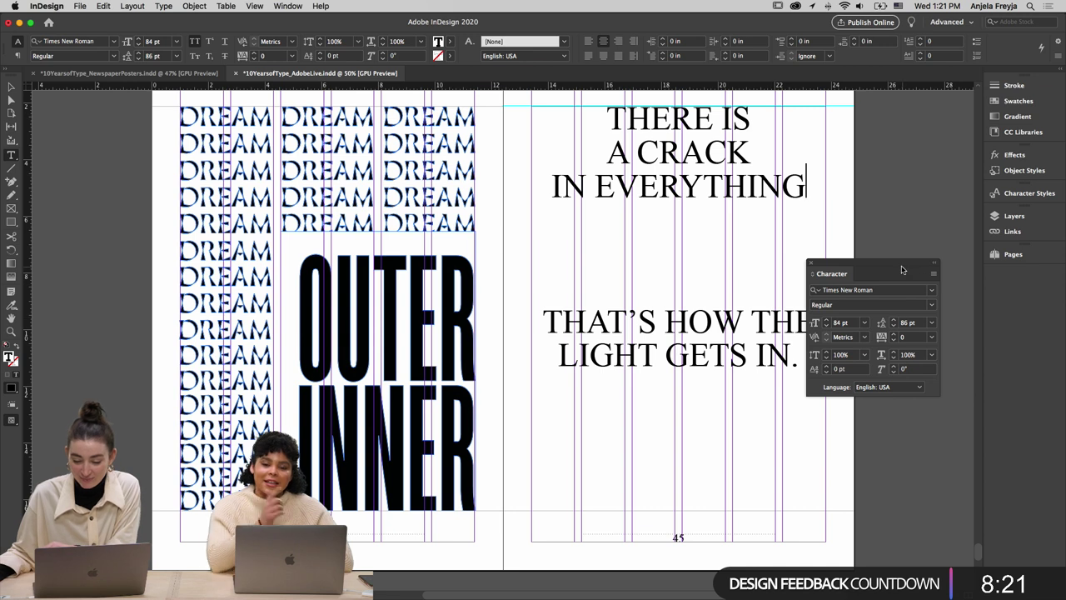
left_click_drag(901, 269, 954, 148)
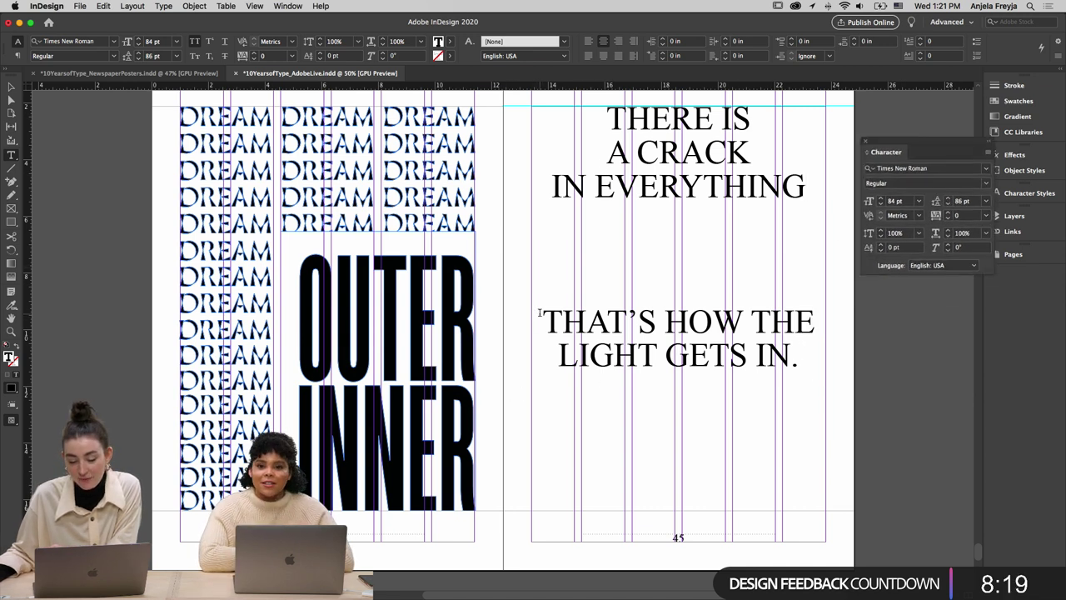
left_click_drag(539, 314, 900, 342)
Set the THAT'S HOW THE LIGHT GETS IN. lines in Roobert Light
left_click(99, 42)
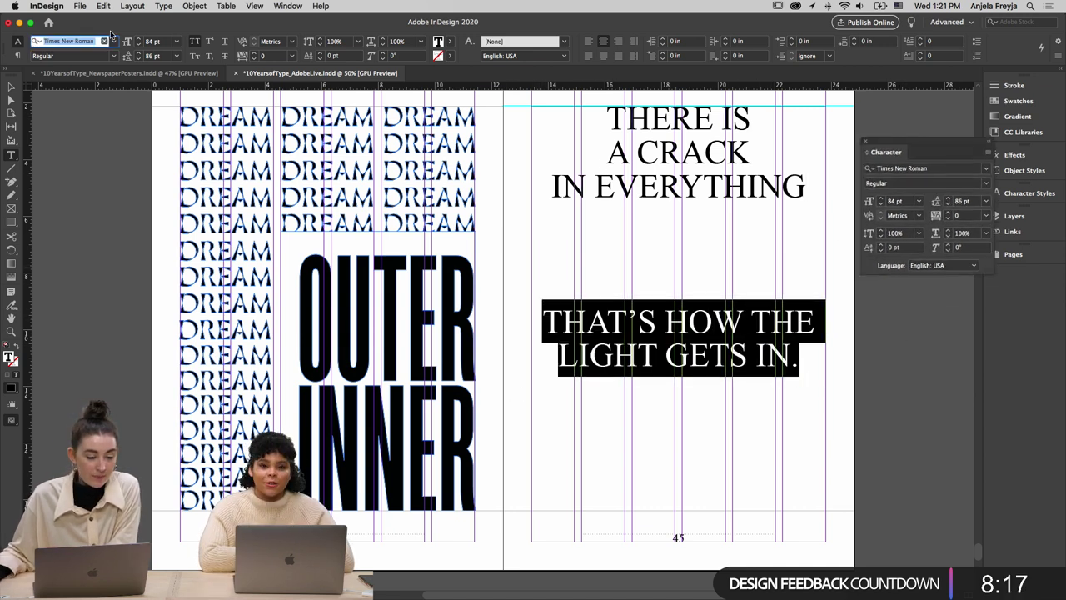
type("roobert")
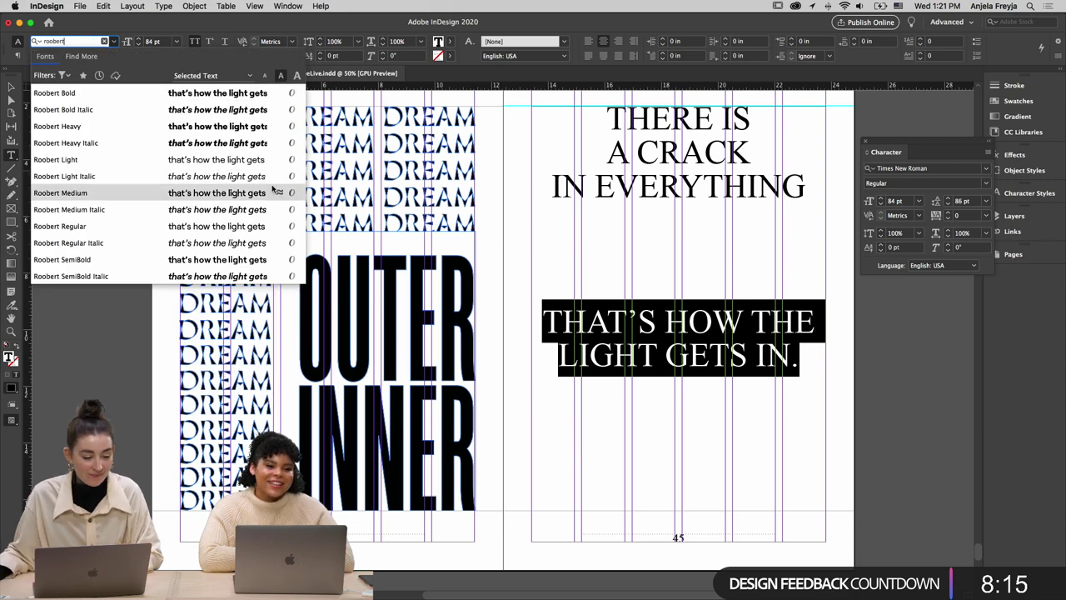
left_click(223, 166)
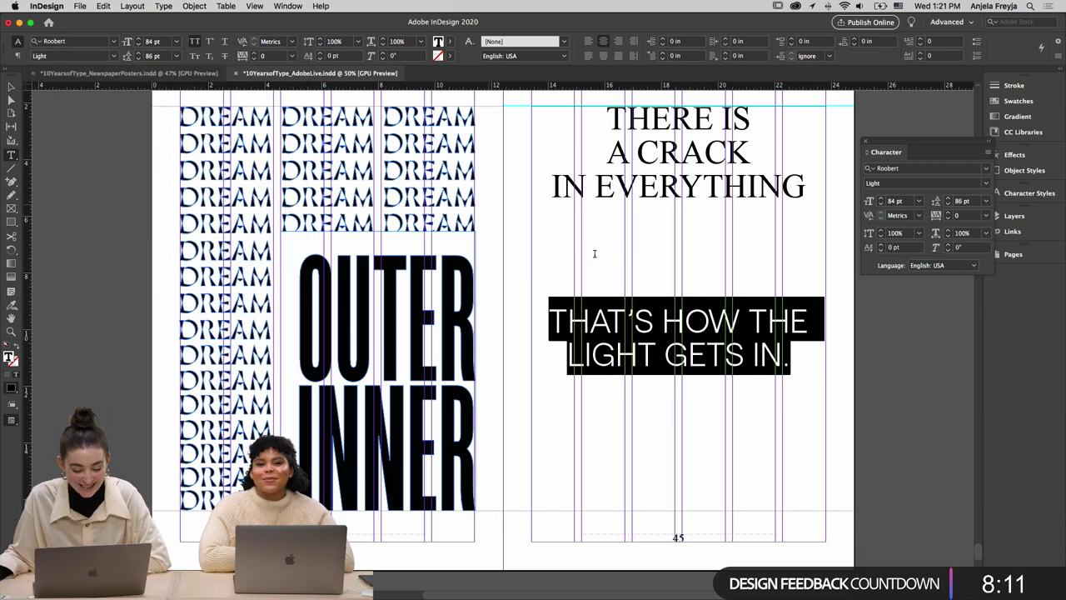
left_click(608, 317)
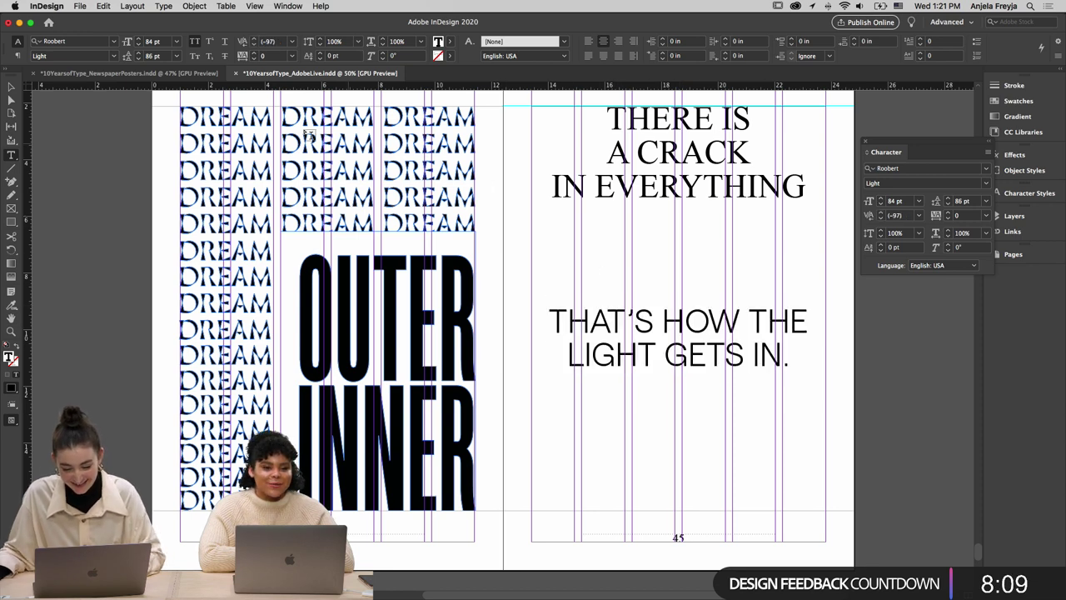
Enlarge the whole quote by six size steps toward 94 pt
left_click_drag(607, 107, 791, 367)
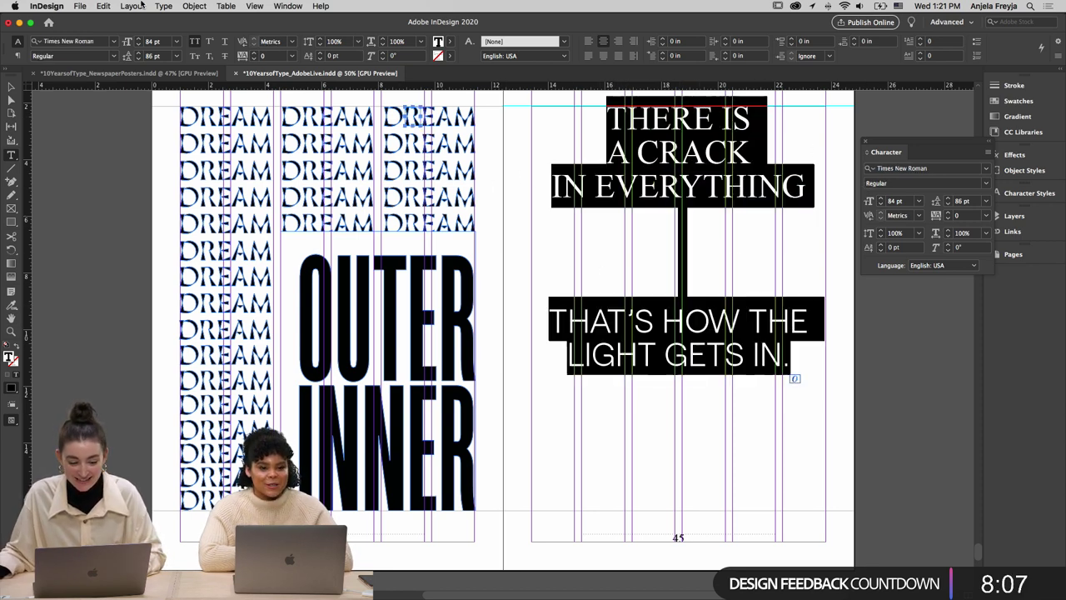
left_click(138, 39)
left_click(138, 39)
left_click(138, 39)
left_click(138, 39)
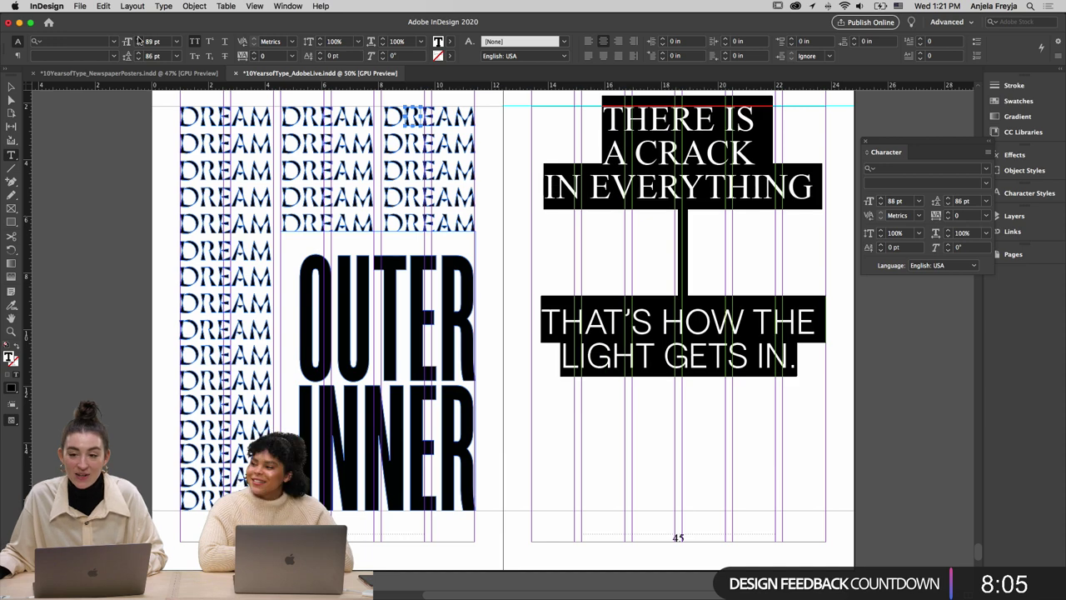
left_click(139, 39)
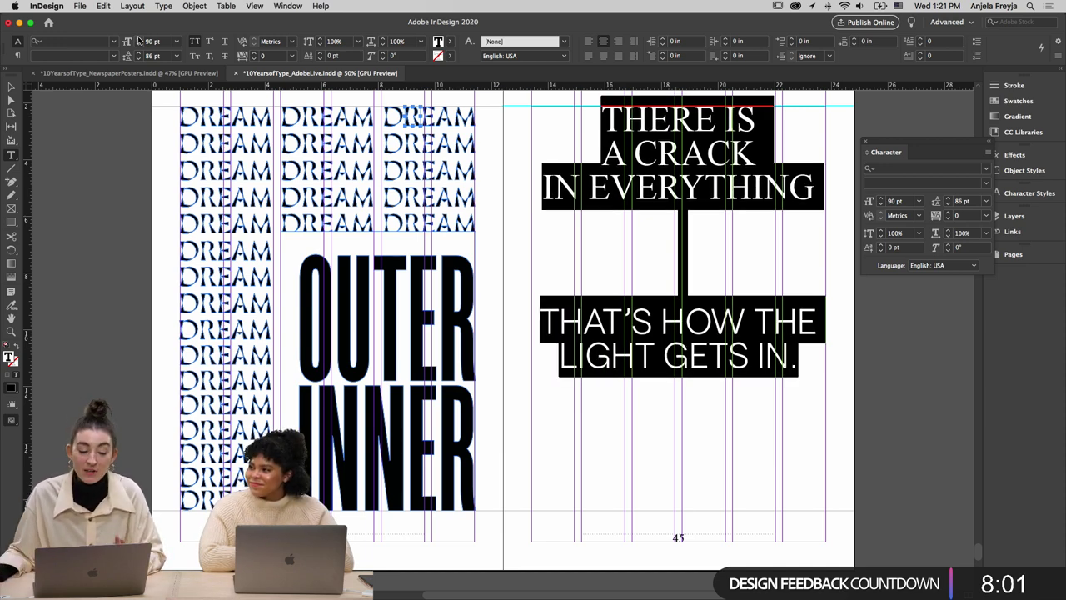
left_click(138, 39)
left_click(138, 40)
left_click(138, 39)
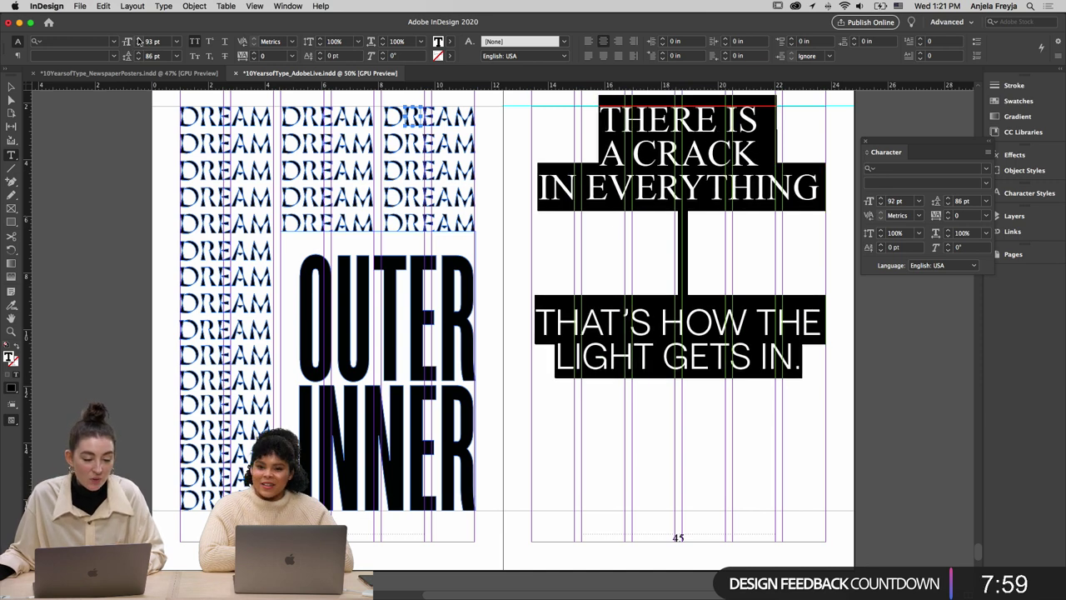
left_click(139, 39)
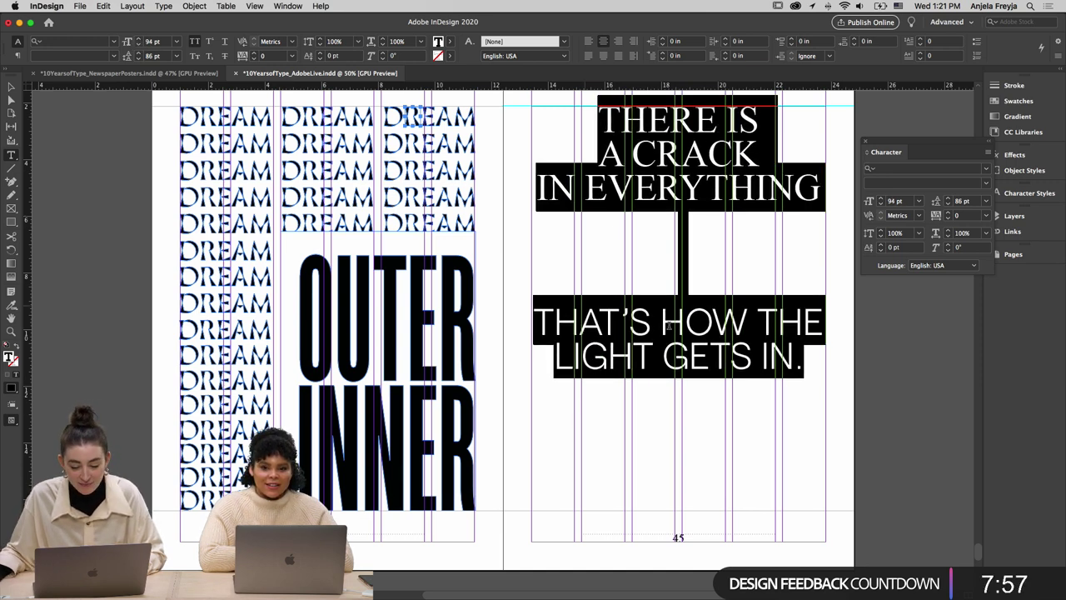
left_click(748, 322)
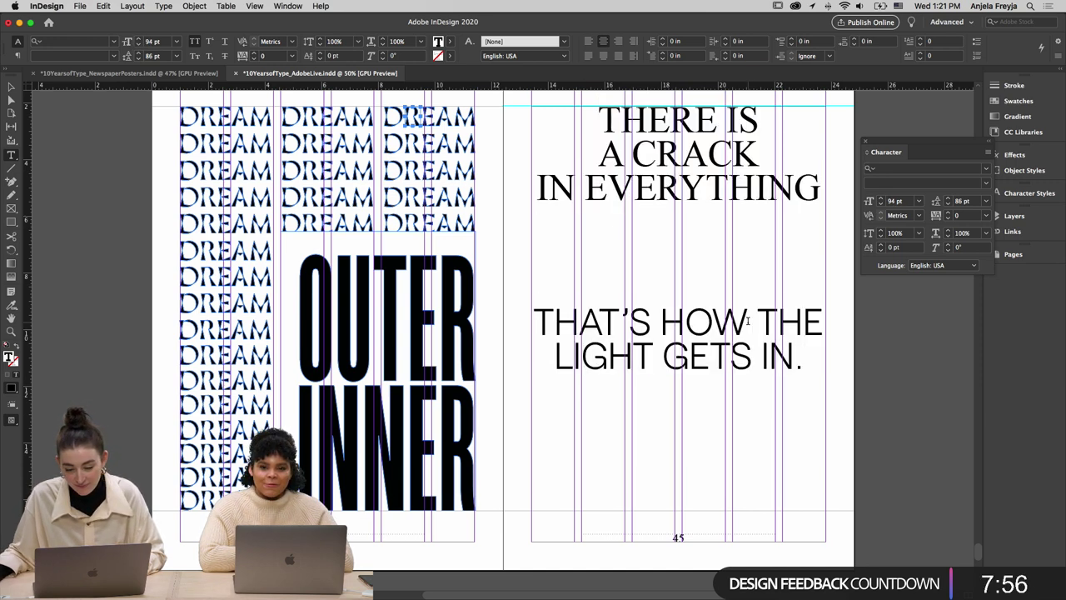
Restack the headline as A CRACK IN / EVERYTHING and add empty lines before THAT'S
left_click(539, 179)
key("BackSpace")
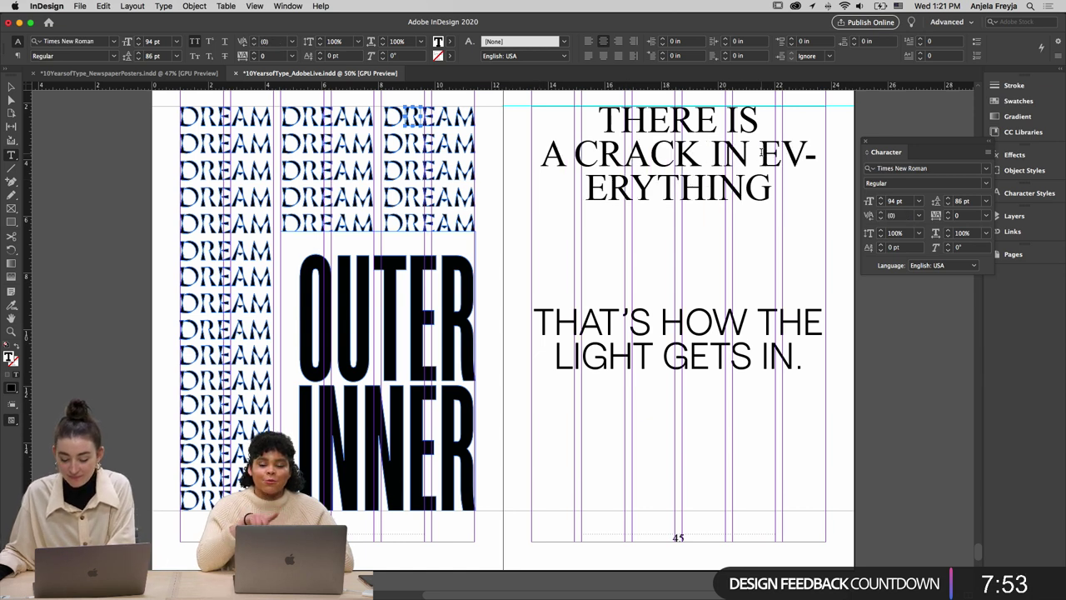
left_click(761, 152)
key("Return")
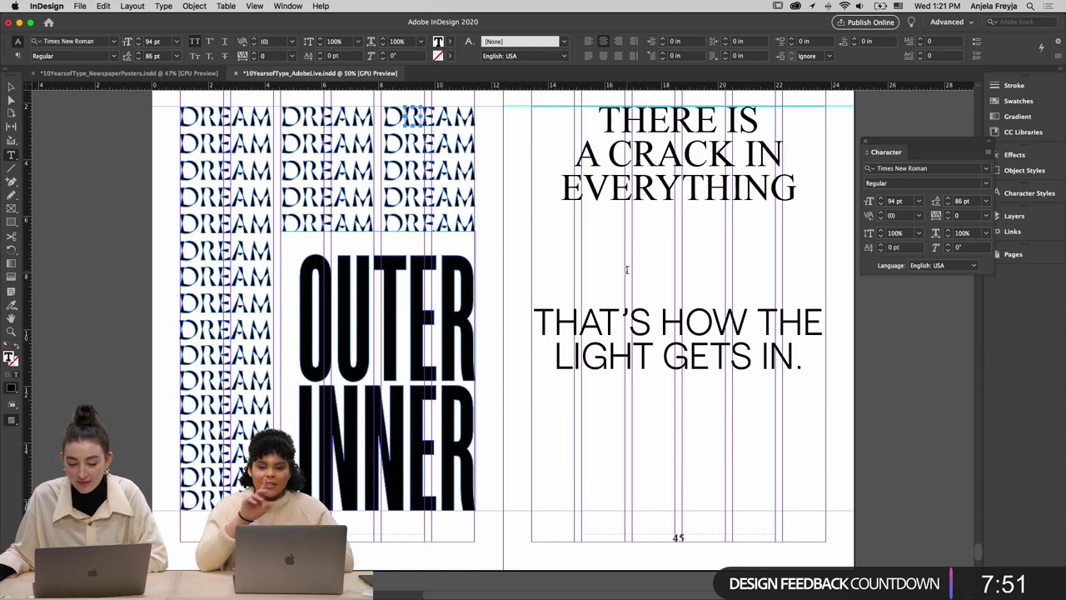
left_click(544, 325)
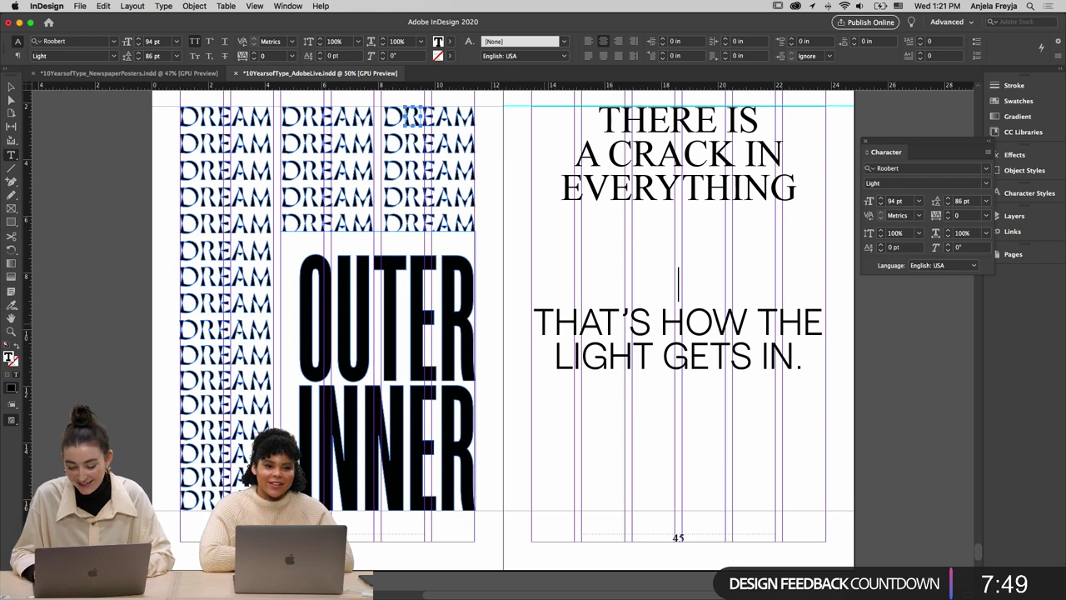
key("Return")
key("Return")
key("Return")
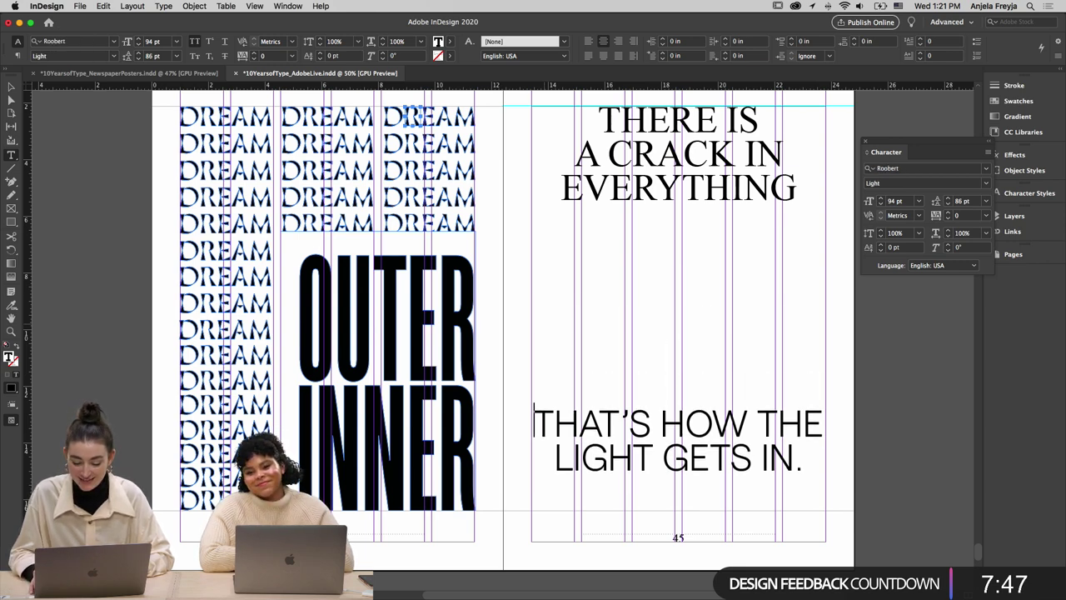
key("Return")
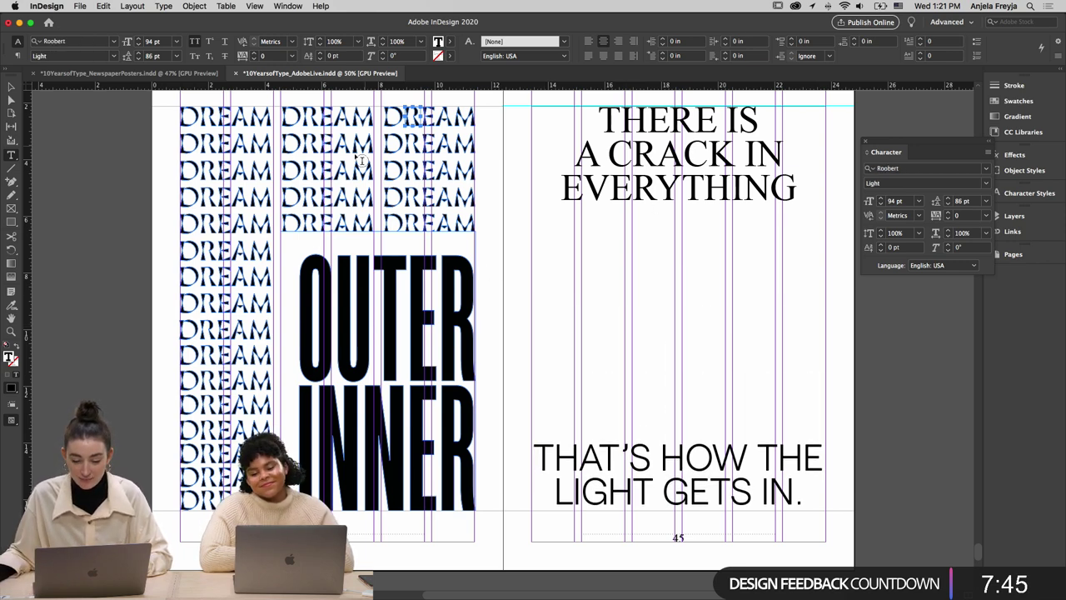
key("super+a")
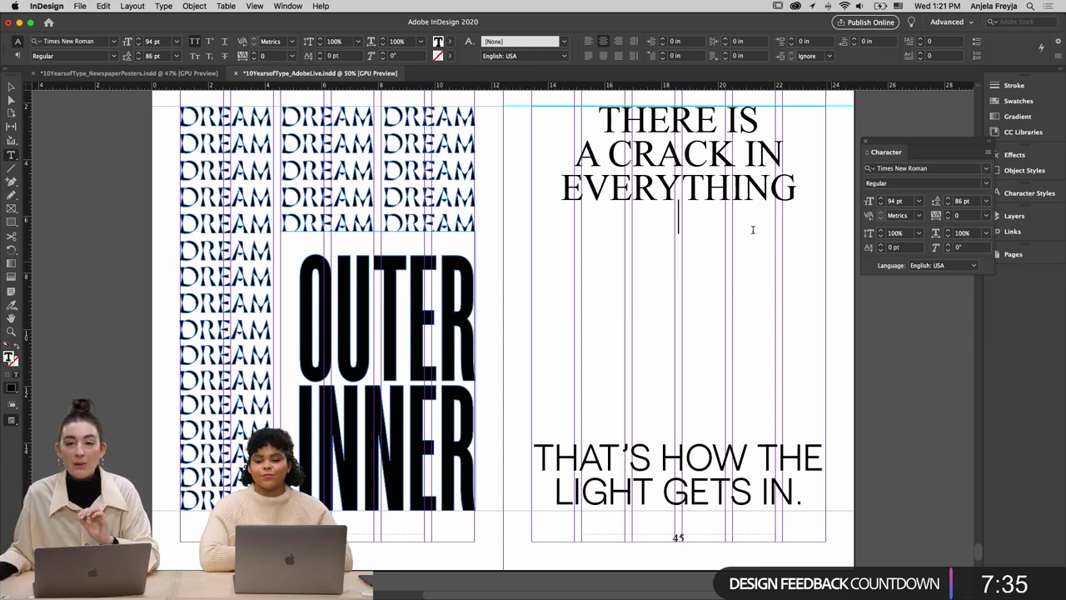
Raise THERE IS A CRACK IN EVERYTHING to 97 pt
left_click_drag(554, 133, 796, 188)
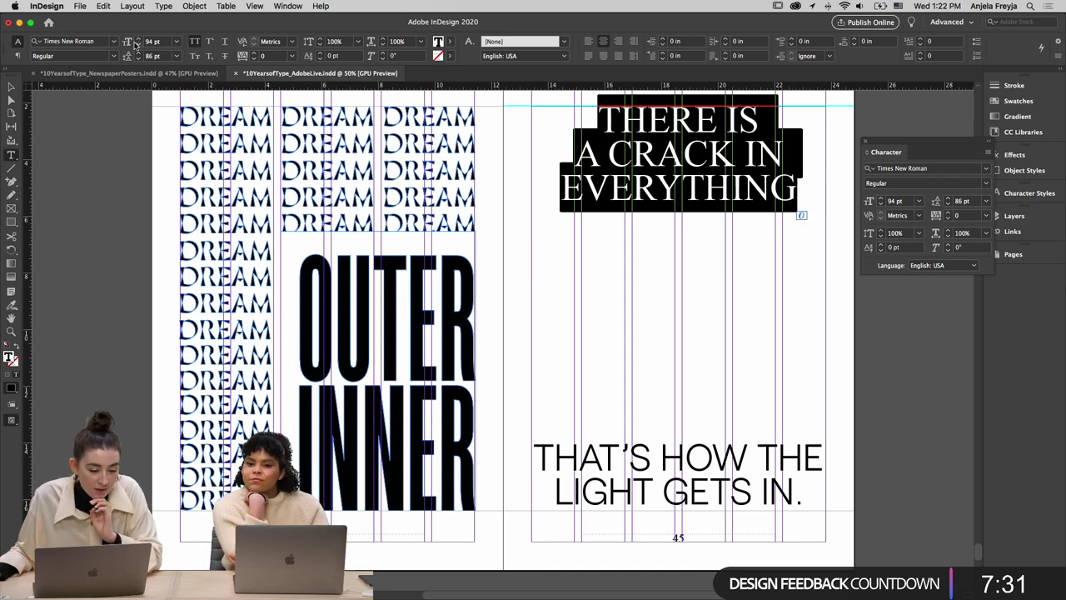
left_click(139, 39)
left_click(139, 39)
left_click(138, 39)
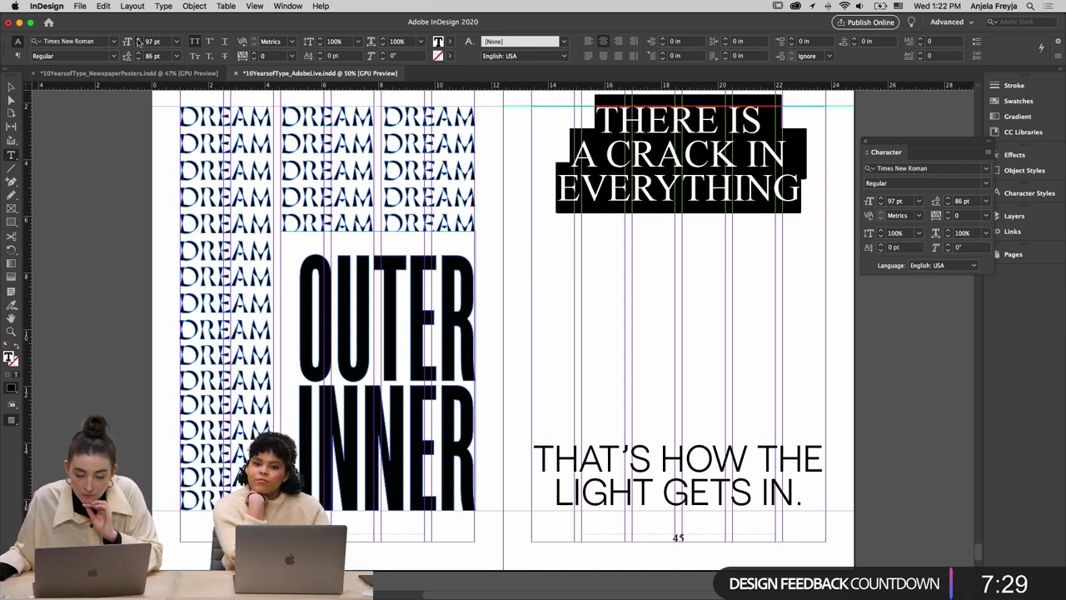
left_click(10, 86)
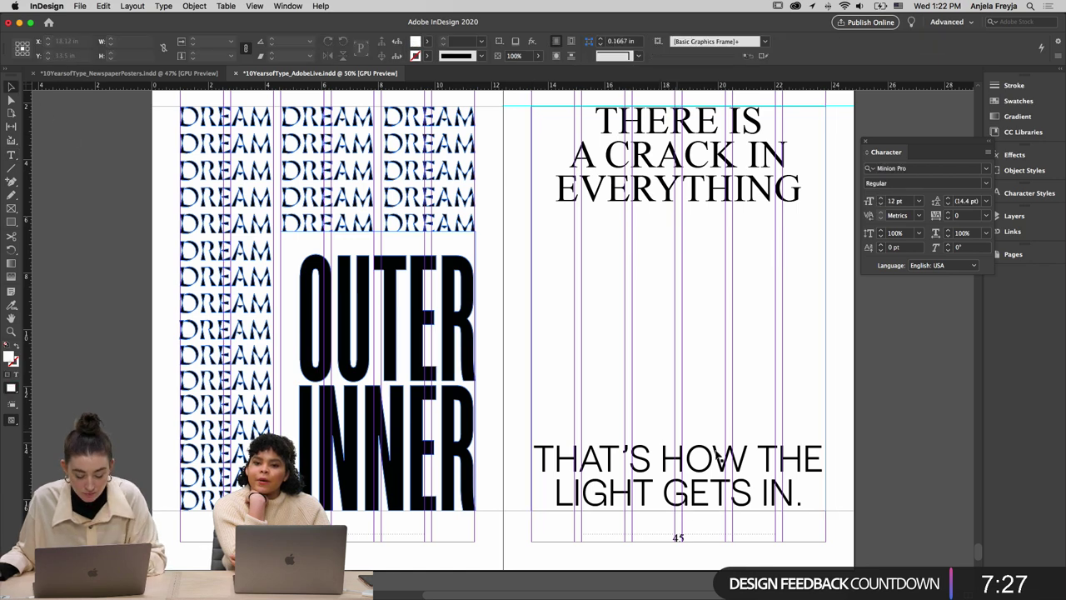
Switch to Preview mode to hide guides and frame edges
key("w")
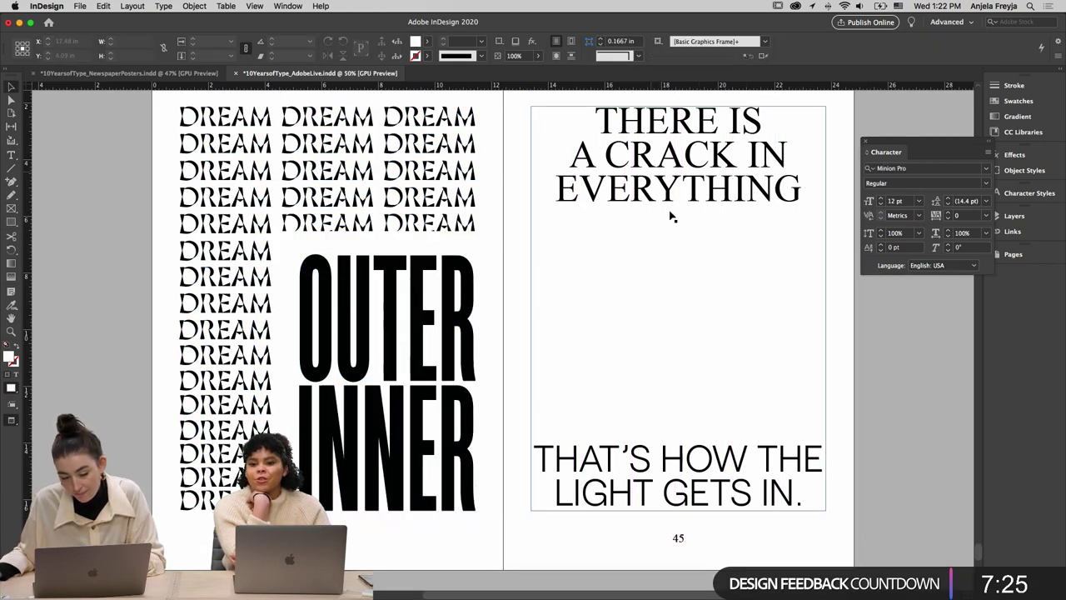
scroll(671, 217, "down", 3)
scroll(678, 225, "up", 4)
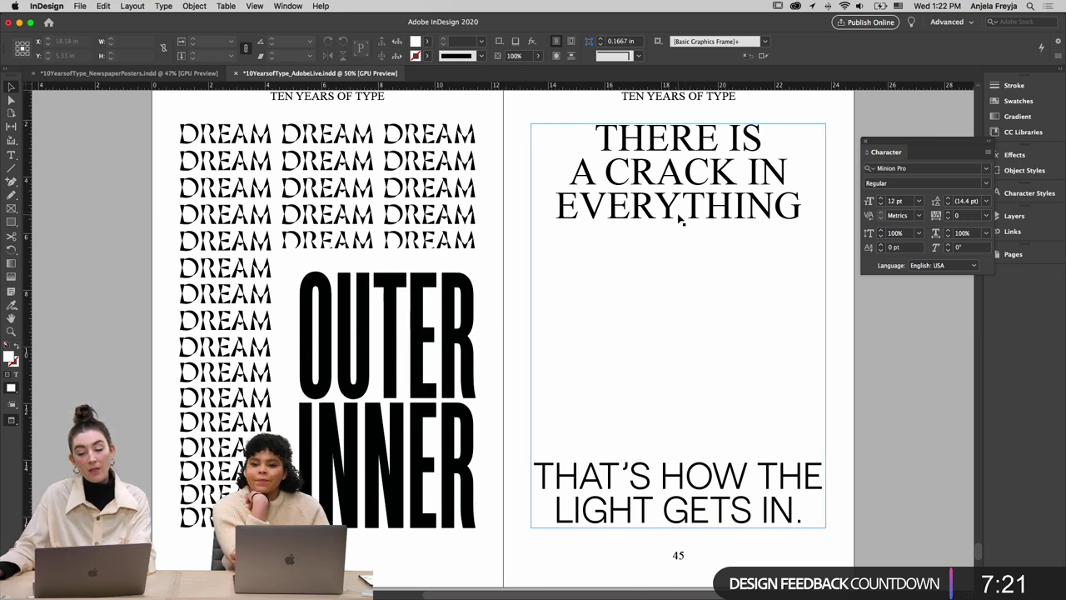
scroll(681, 218, "down", 1)
Tighten the spacing after the R in CRACK to -25 tracking
key("t")
left_click_drag(631, 155, 657, 157)
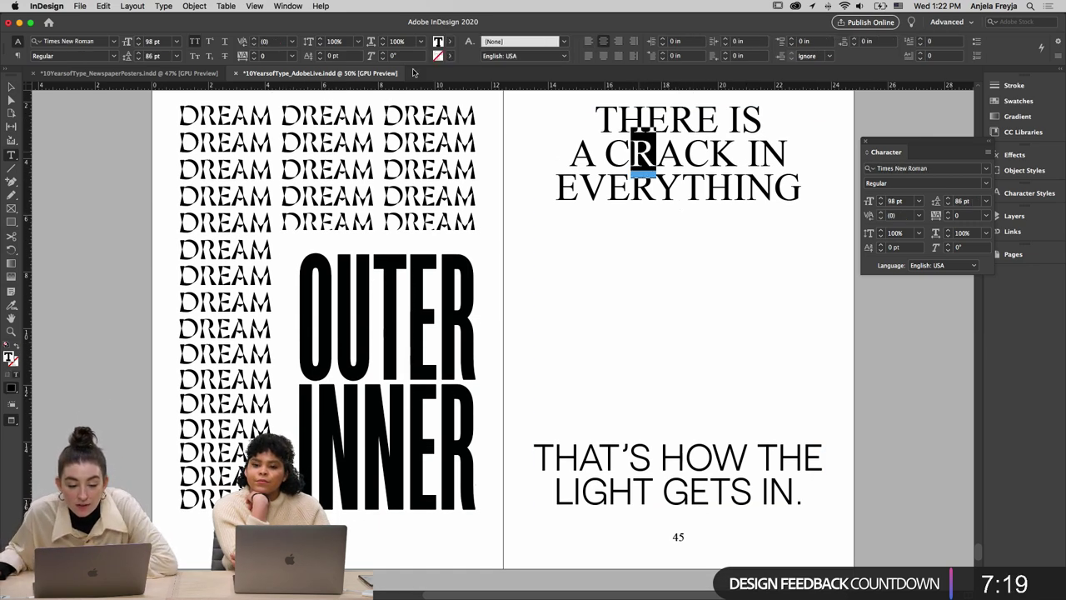
left_click(291, 56)
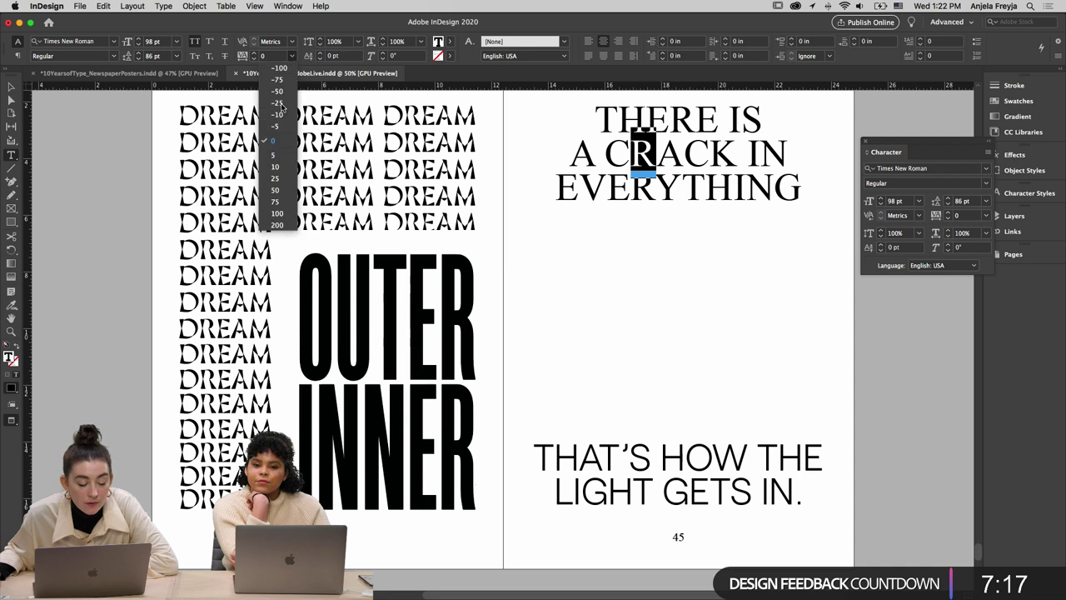
left_click(290, 111)
left_click(742, 156)
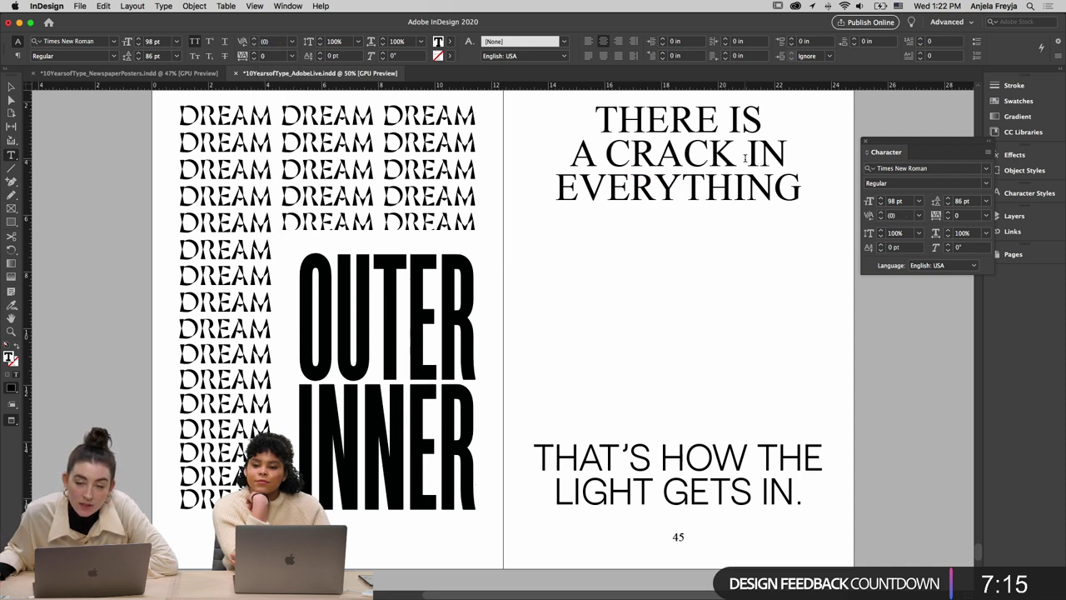
scroll(642, 166, "up", 1)
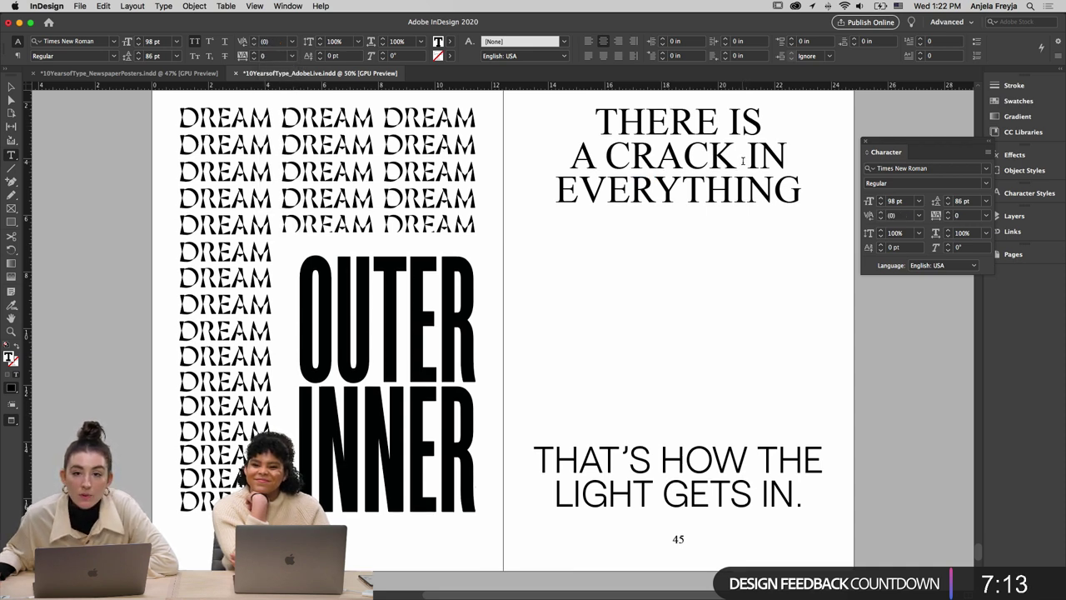
left_click_drag(658, 162, 683, 163)
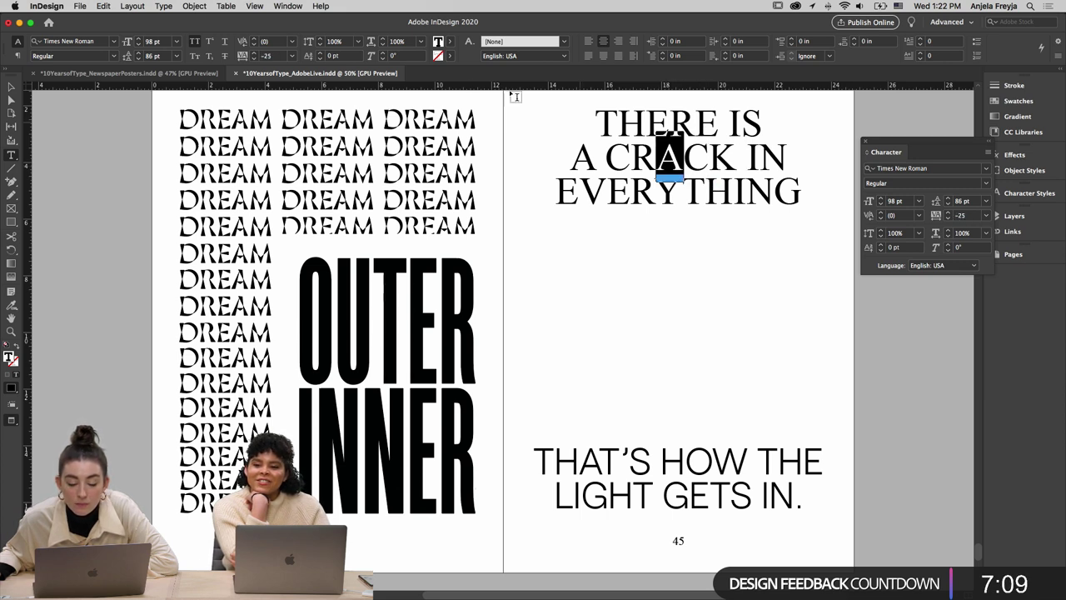
left_click(291, 56)
key("Escape")
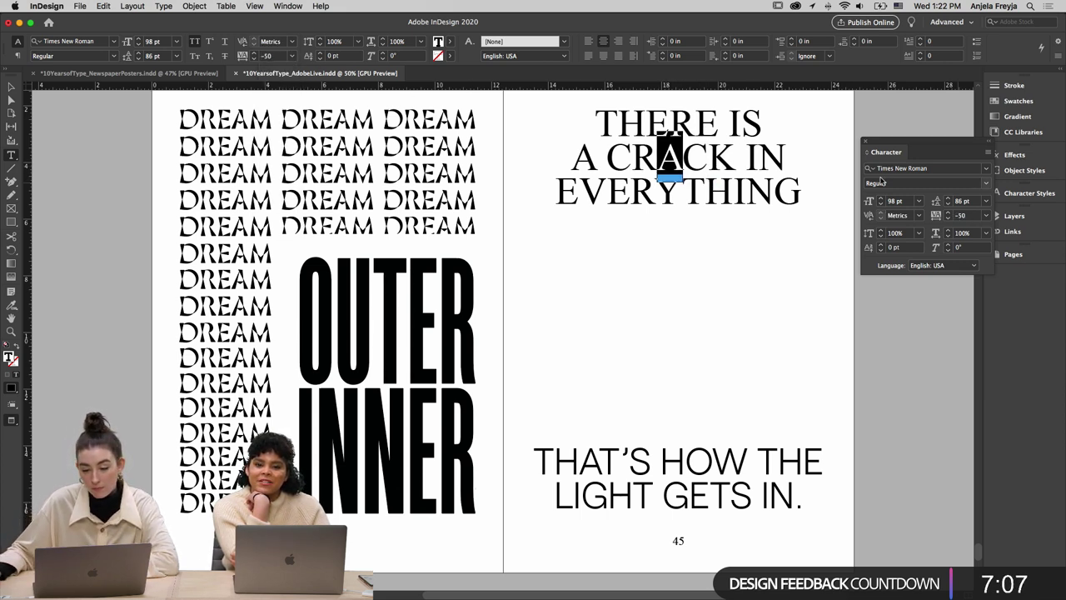
left_click(746, 155)
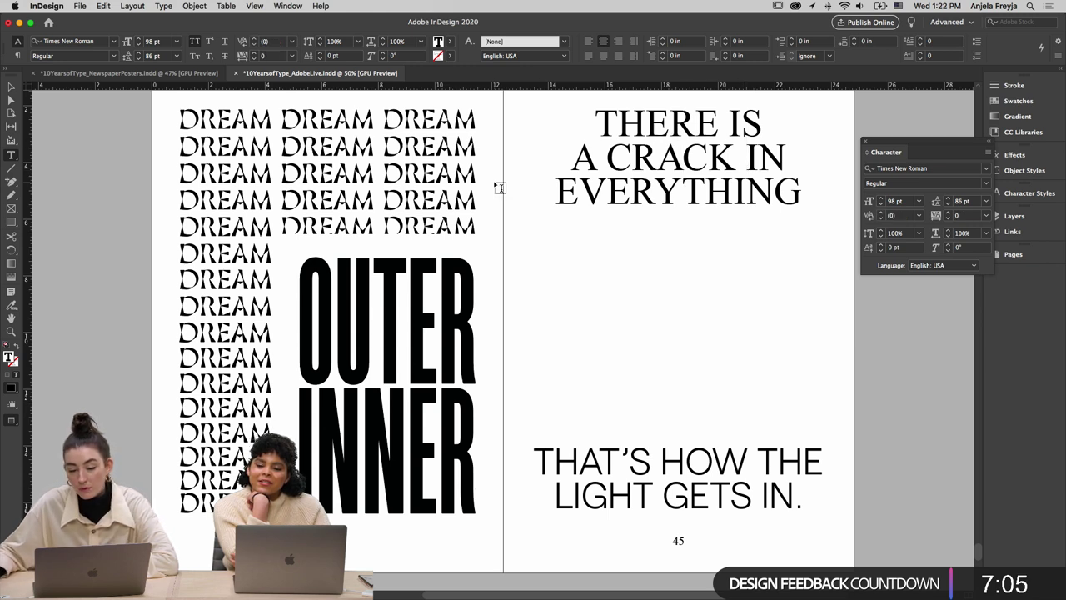
Tighten the spacing after the E in EVERYTHING to -50
left_click_drag(556, 192, 575, 190)
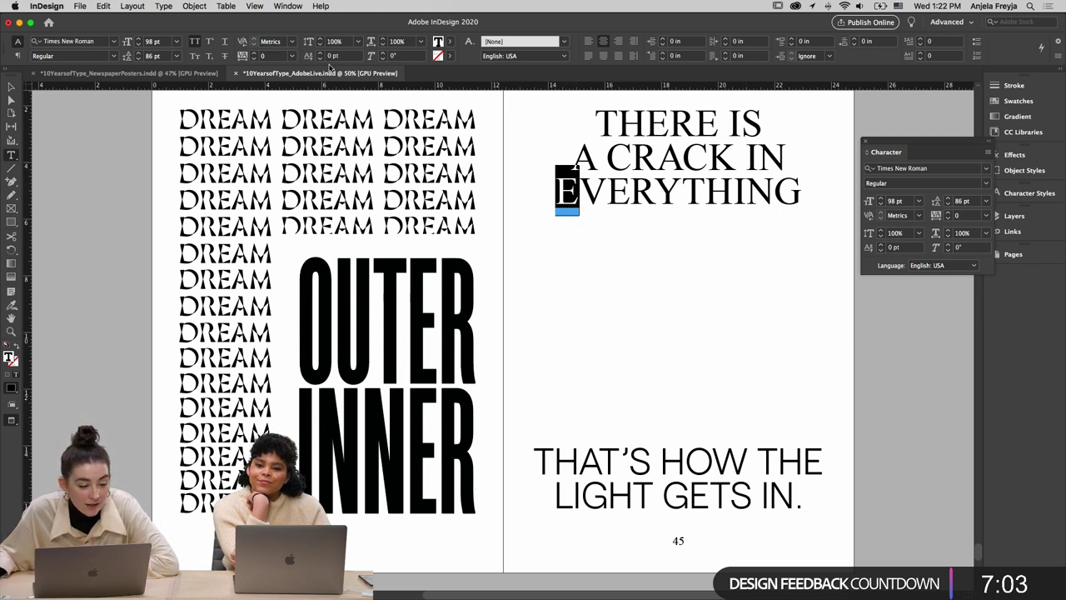
left_click(291, 56)
left_click(284, 91)
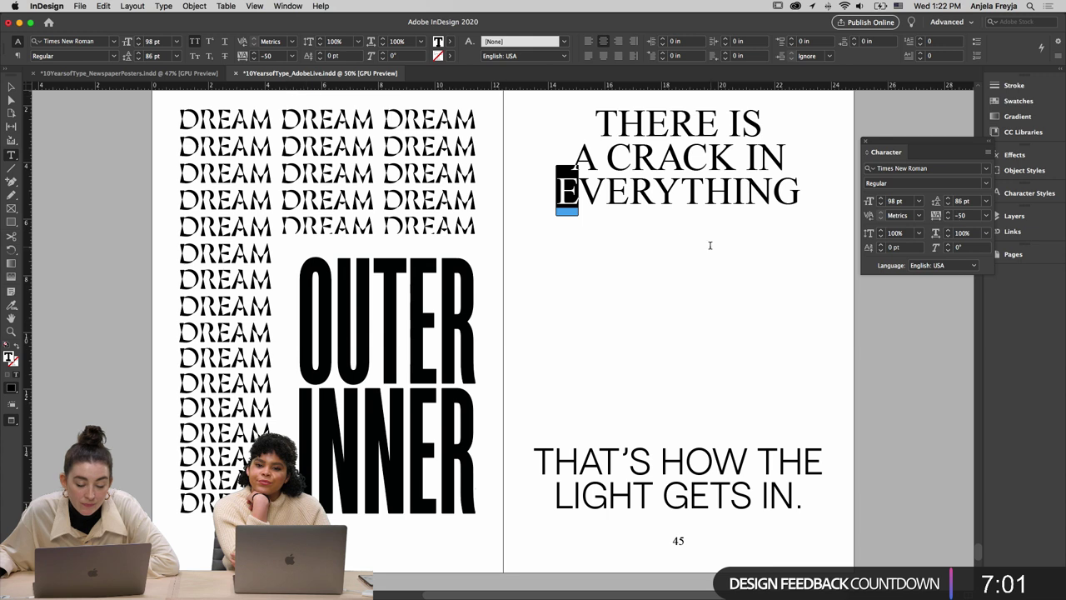
key("Right")
key("shift+Right")
left_click(291, 56)
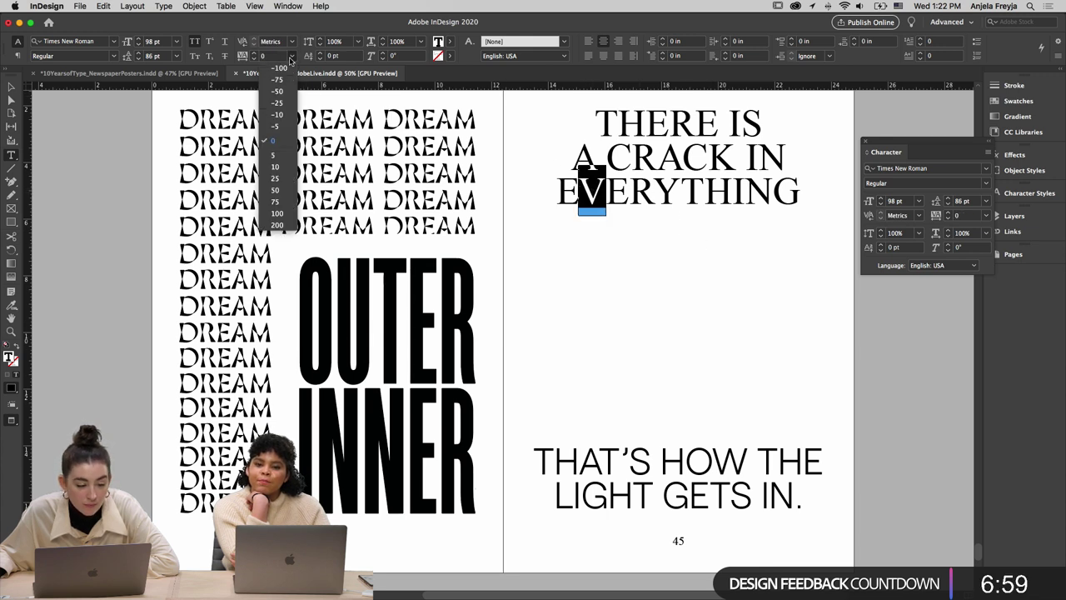
left_click(287, 117)
key("Right")
key("Right")
key("Right")
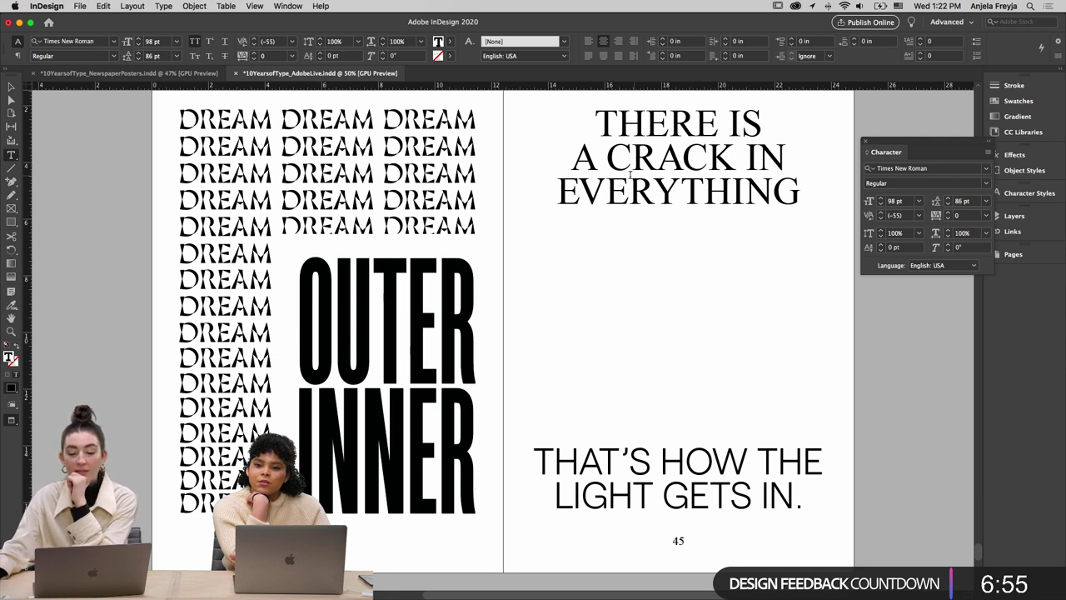
Set the V in EVERYTHING to -25 tracking and leave the Y at 0
left_click_drag(605, 184, 581, 186)
left_click(291, 56)
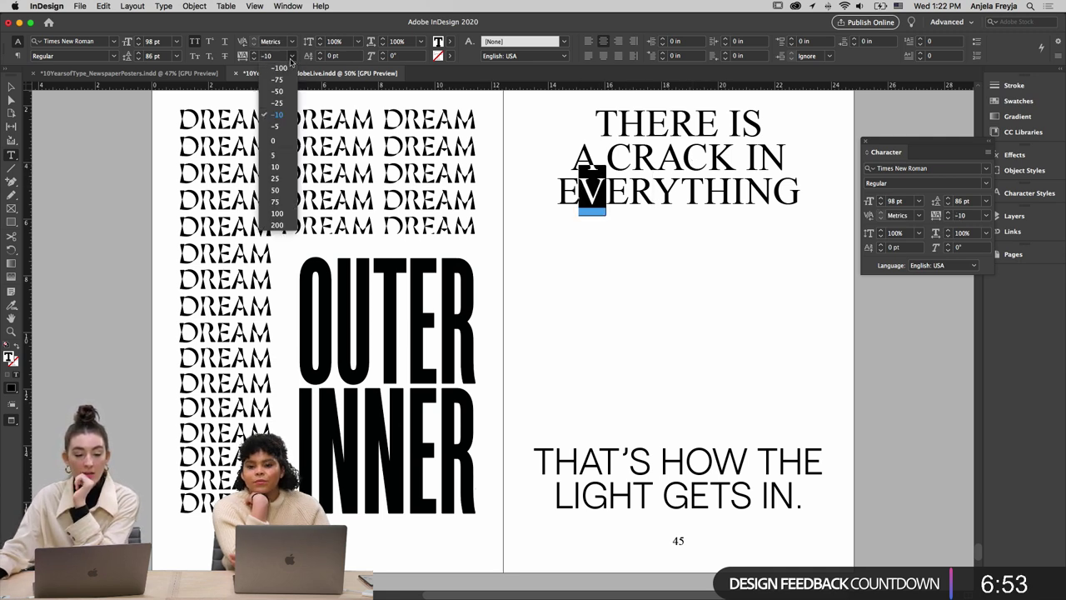
left_click(285, 102)
left_click(290, 56)
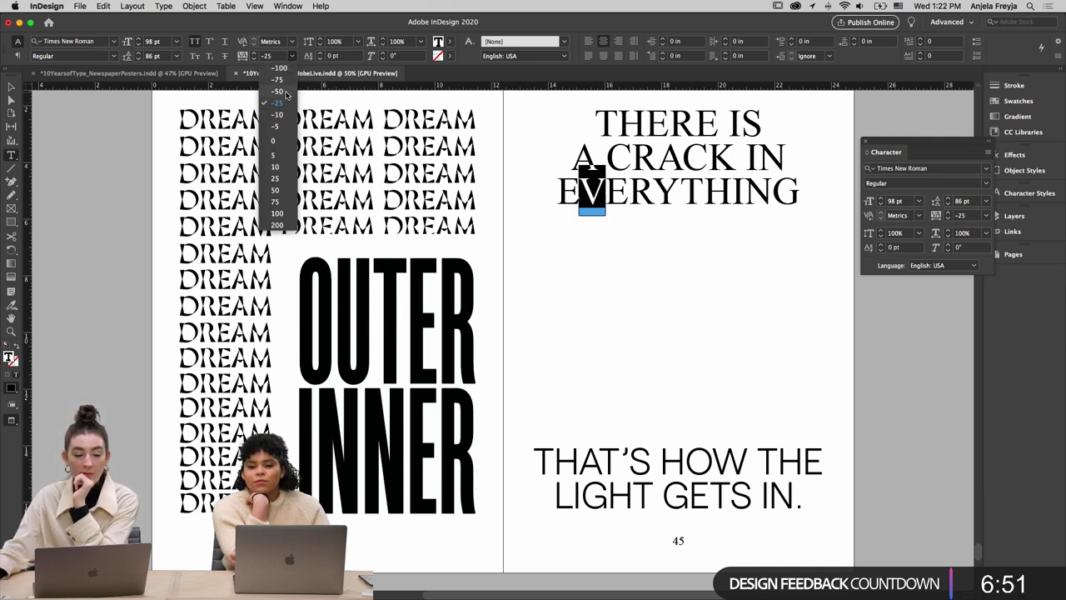
left_click(750, 192)
left_click(656, 156)
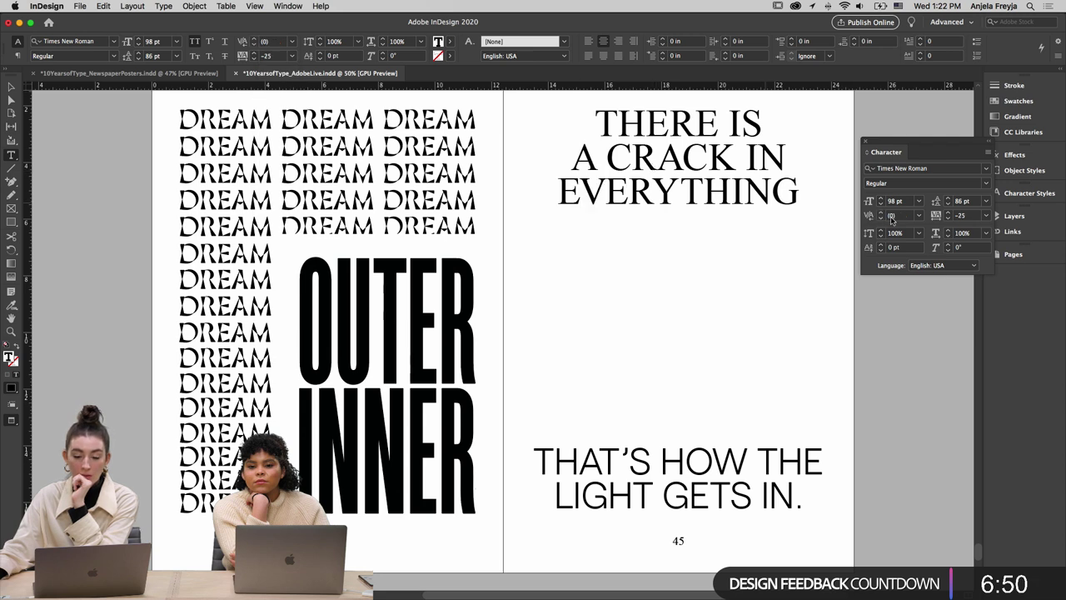
left_click(654, 187)
key("shift+Right")
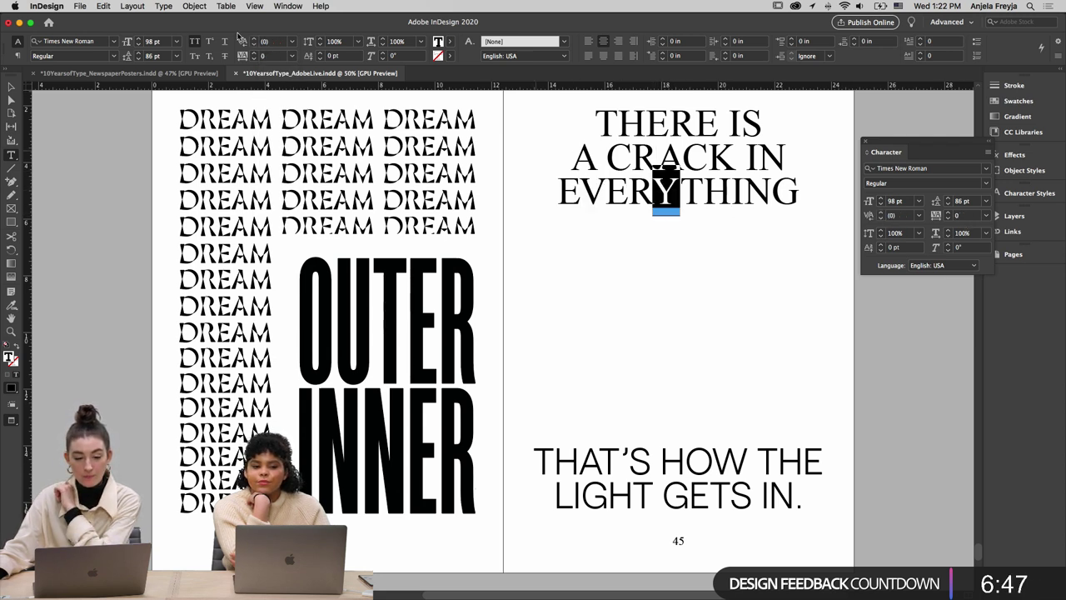
left_click(291, 56)
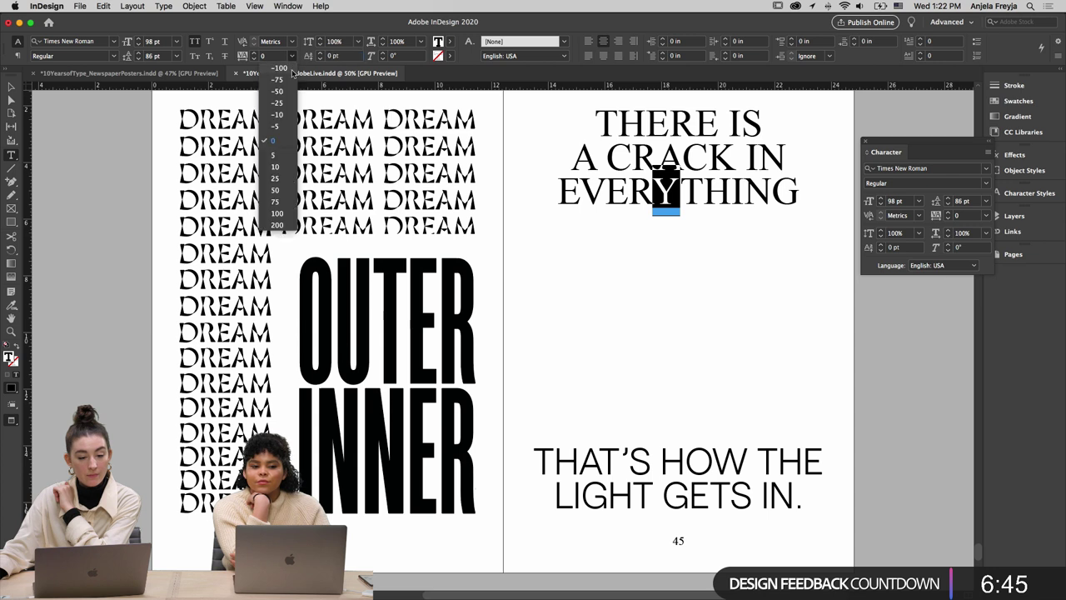
key("Escape")
left_click(702, 190)
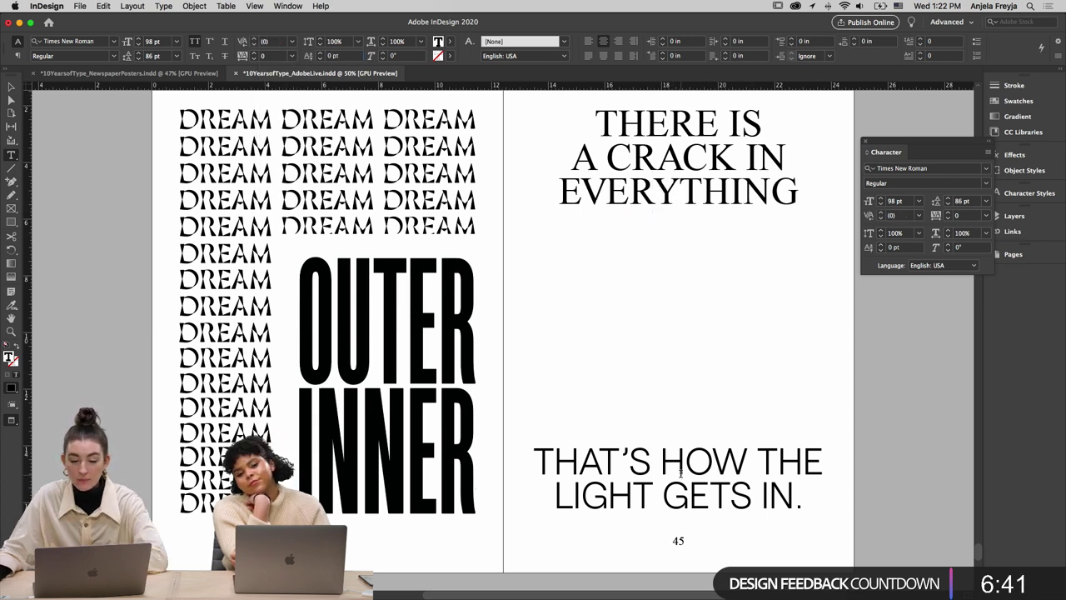
left_click_drag(534, 457, 809, 517)
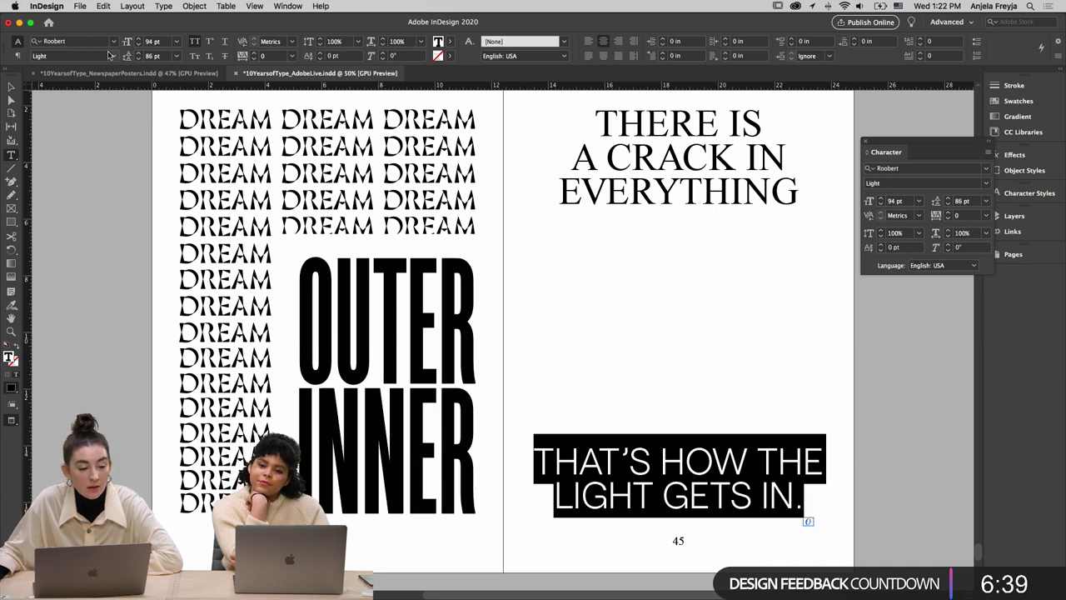
Make the bottom headline Roobert SemiBold and reduce it to 92 pt
left_click(114, 56)
left_click(81, 138)
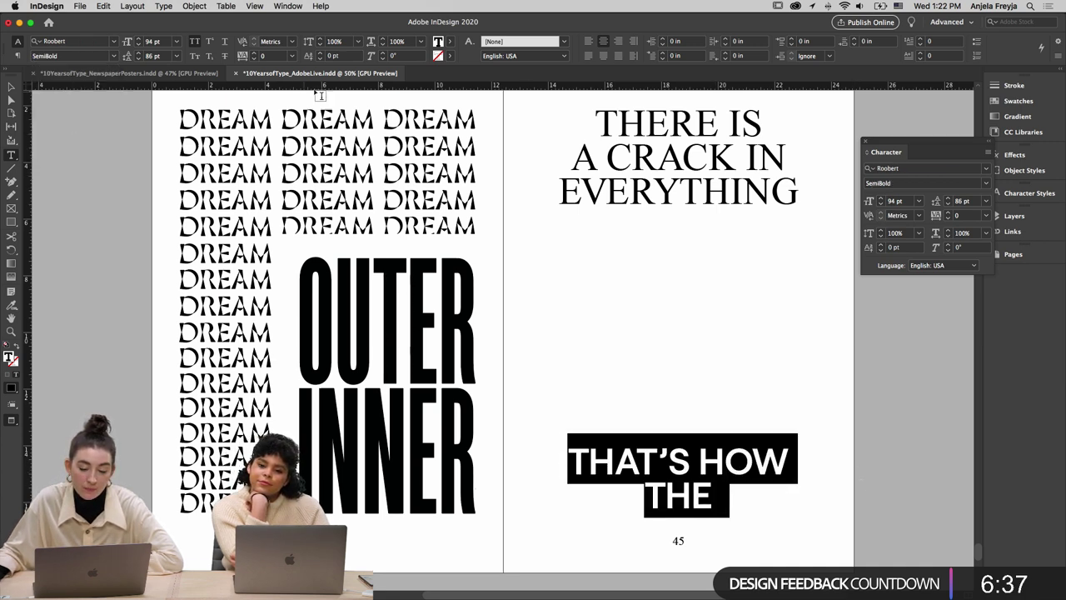
left_click(138, 45)
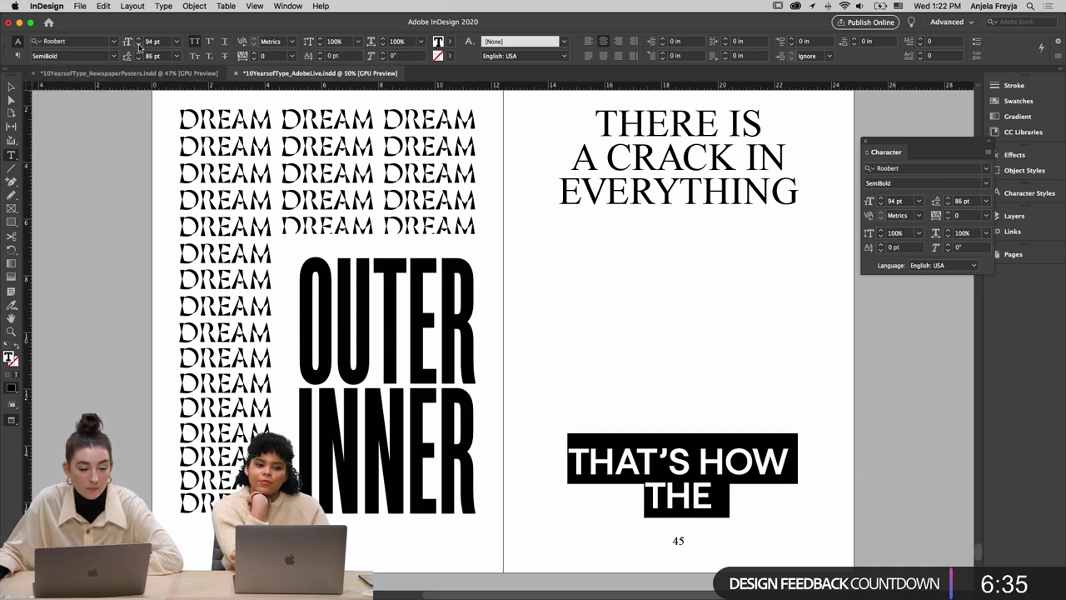
left_click(139, 45)
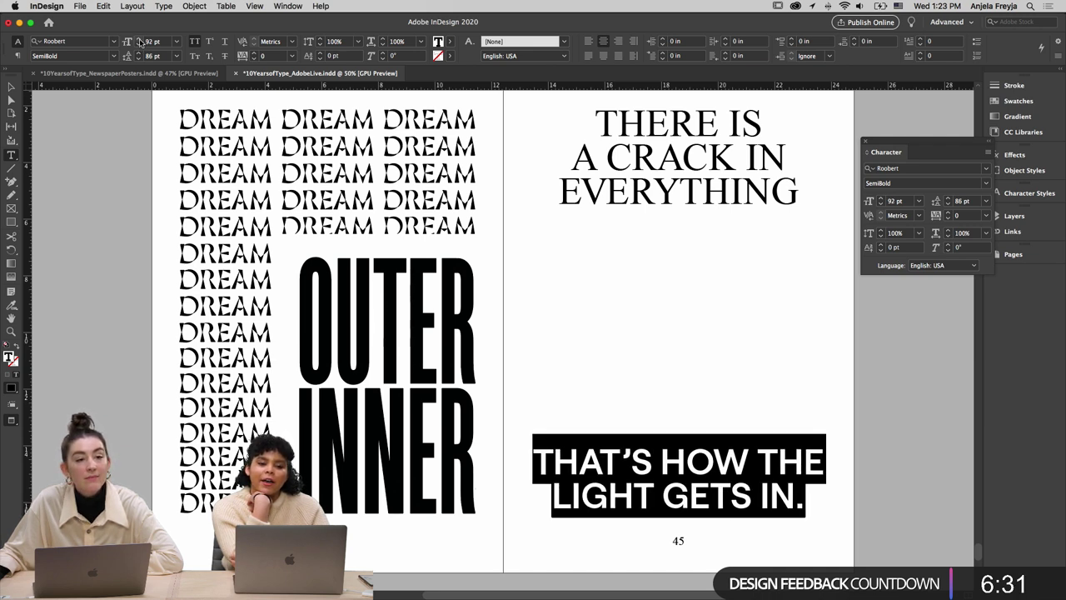
key("Escape")
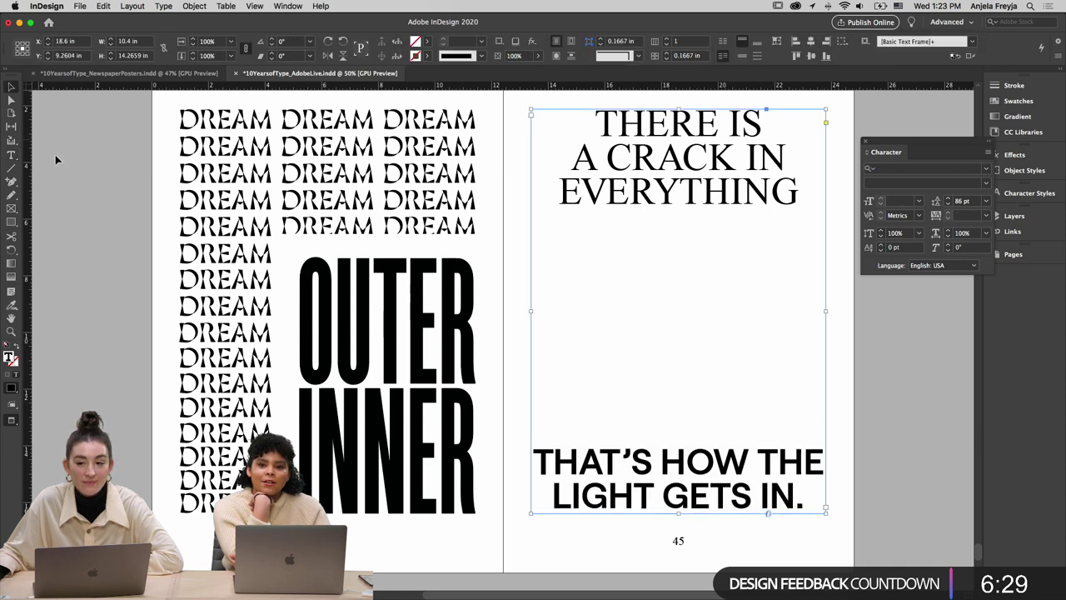
left_click(56, 159)
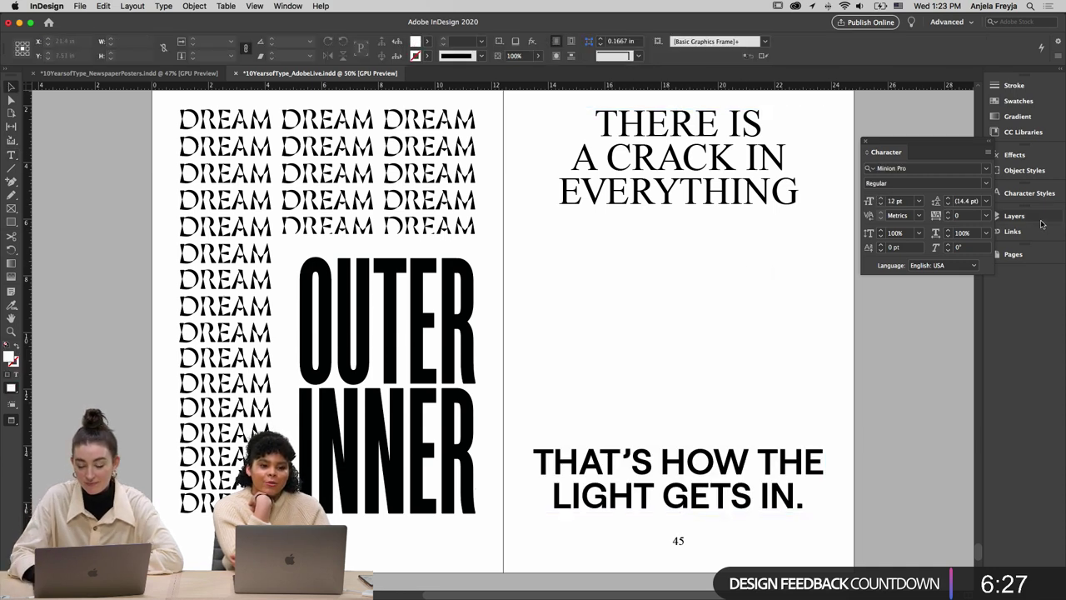
Switch both bottom headline lines to Roobert Medium after trying Regular
key("super+minus")
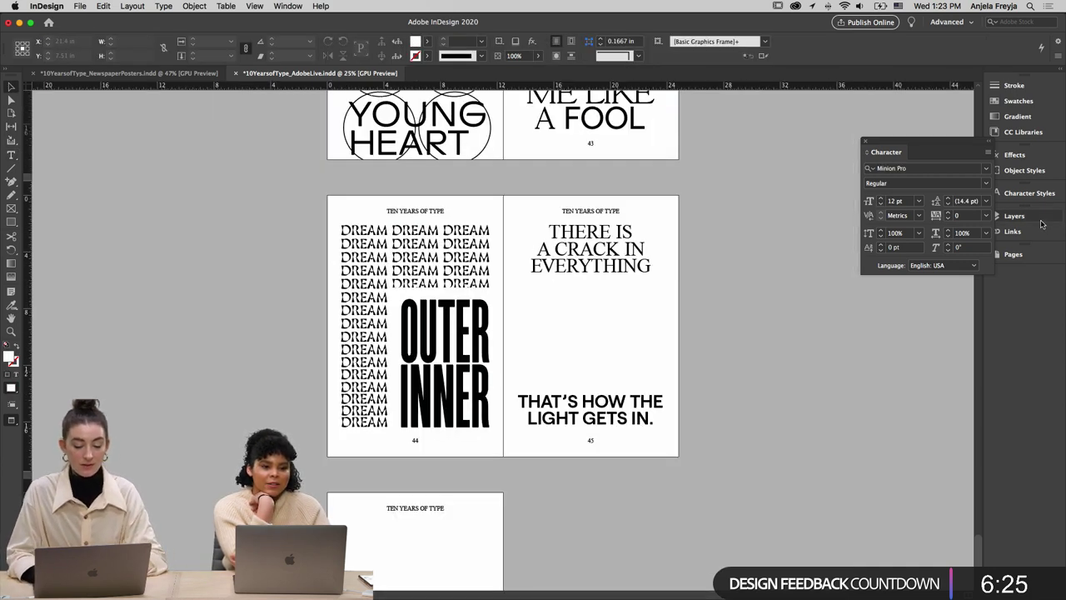
key("super+equal")
double_click(564, 491)
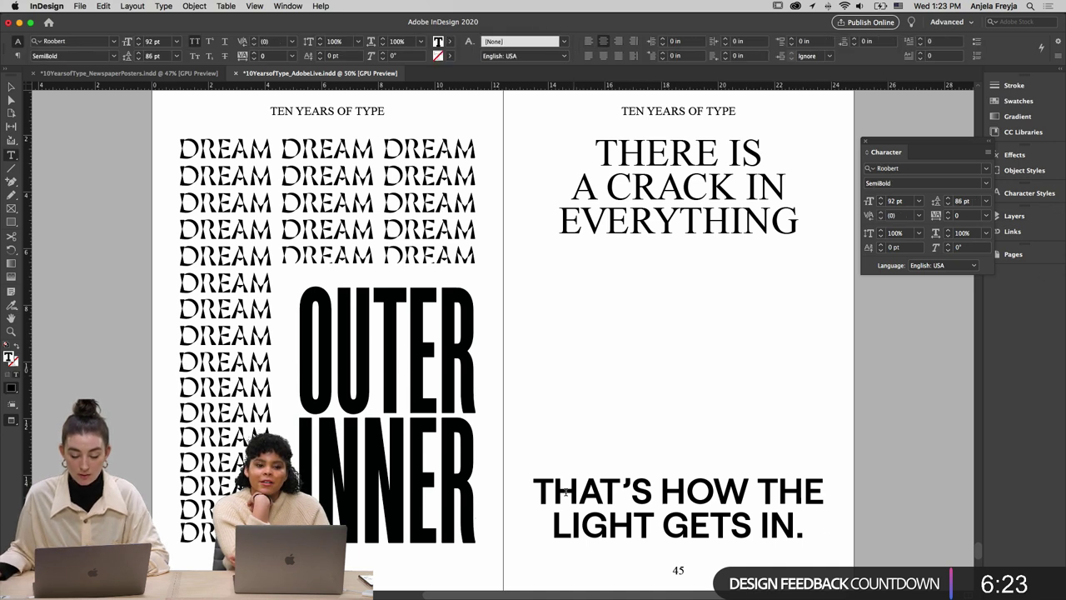
left_click_drag(536, 490, 809, 550)
left_click(114, 56)
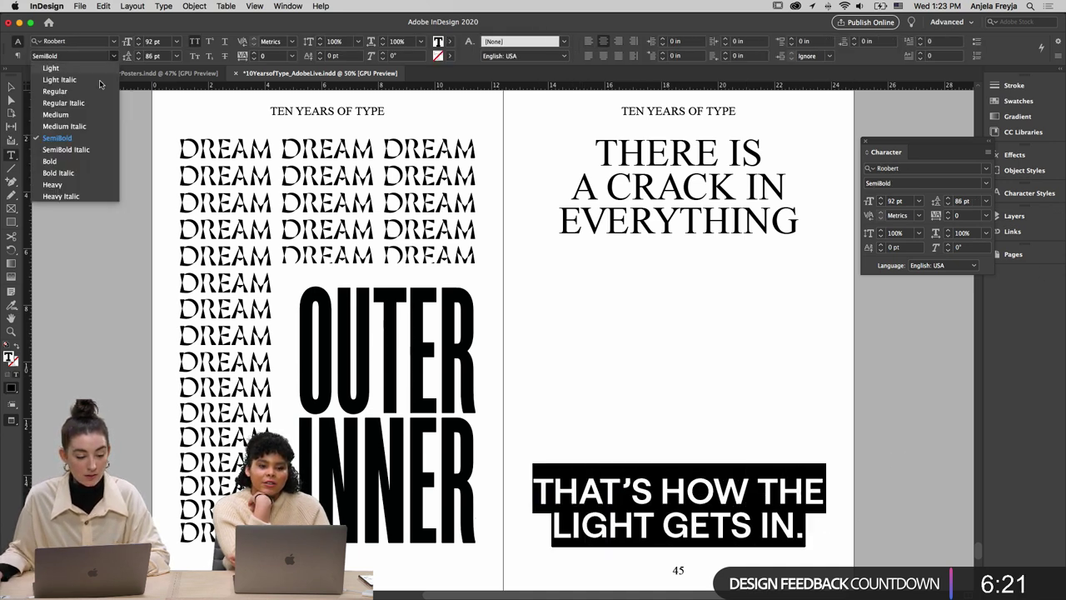
left_click(86, 92)
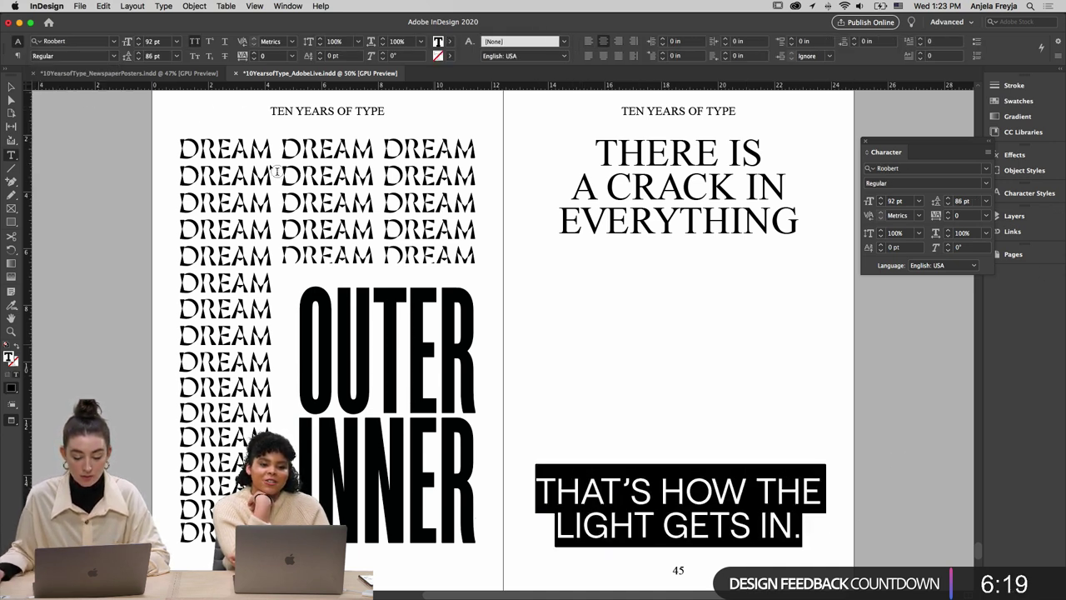
left_click(114, 55)
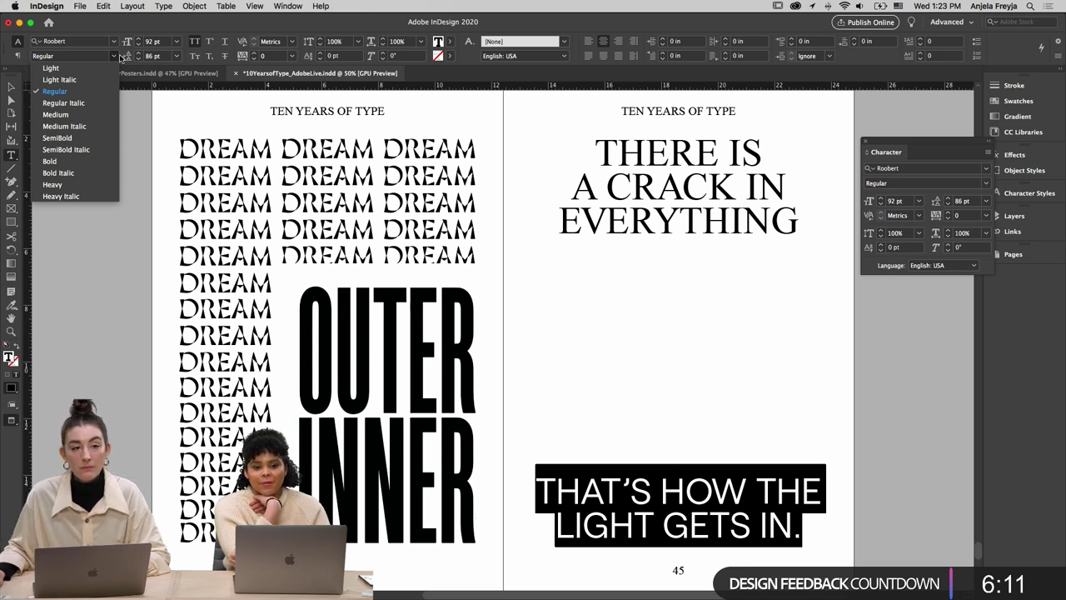
left_click(71, 114)
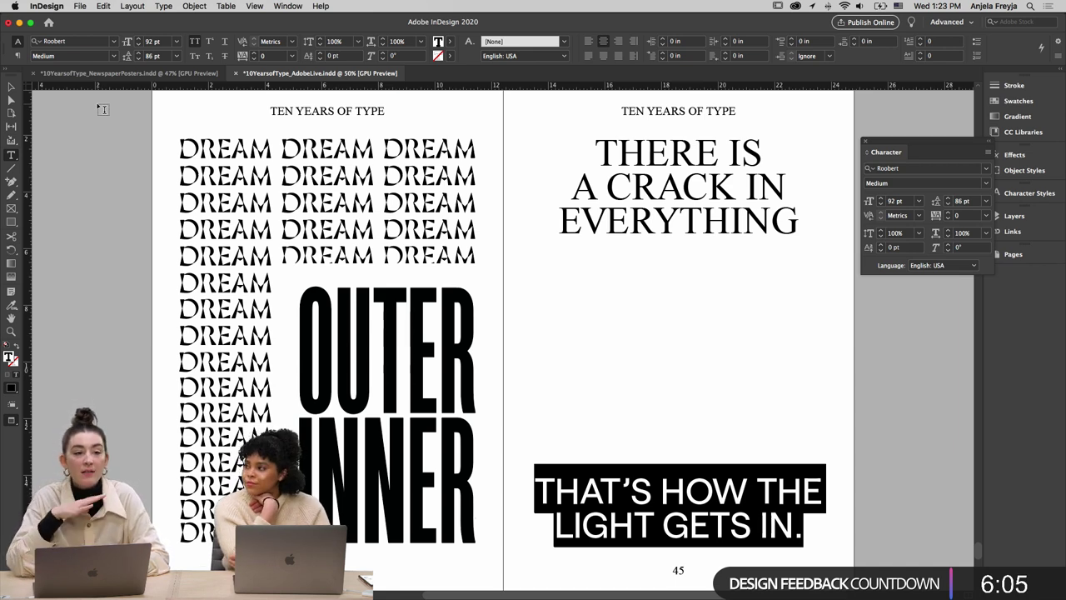
left_click(12, 87)
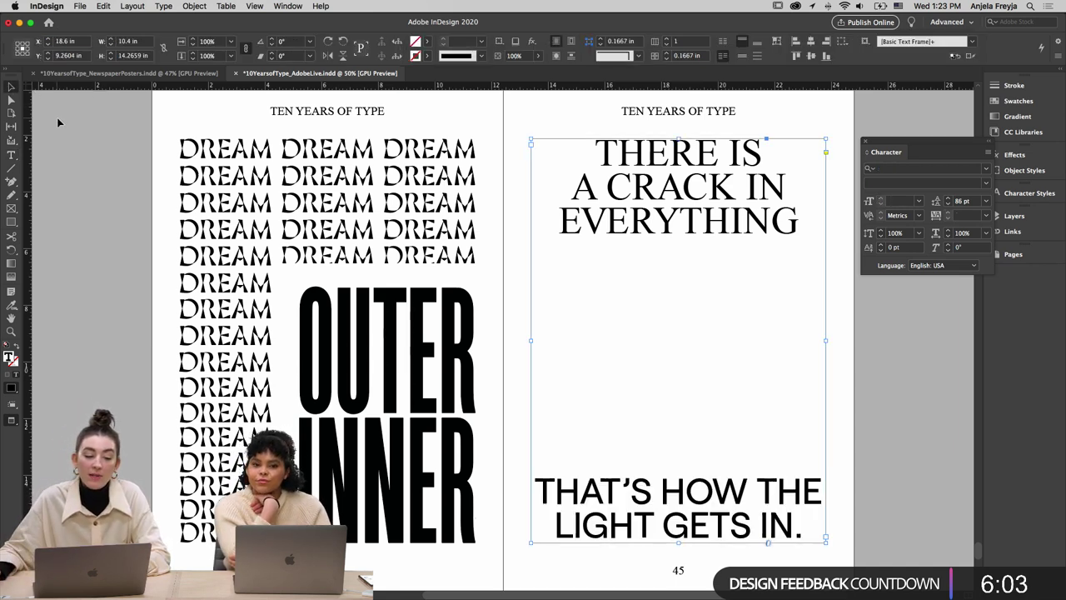
left_click(56, 121)
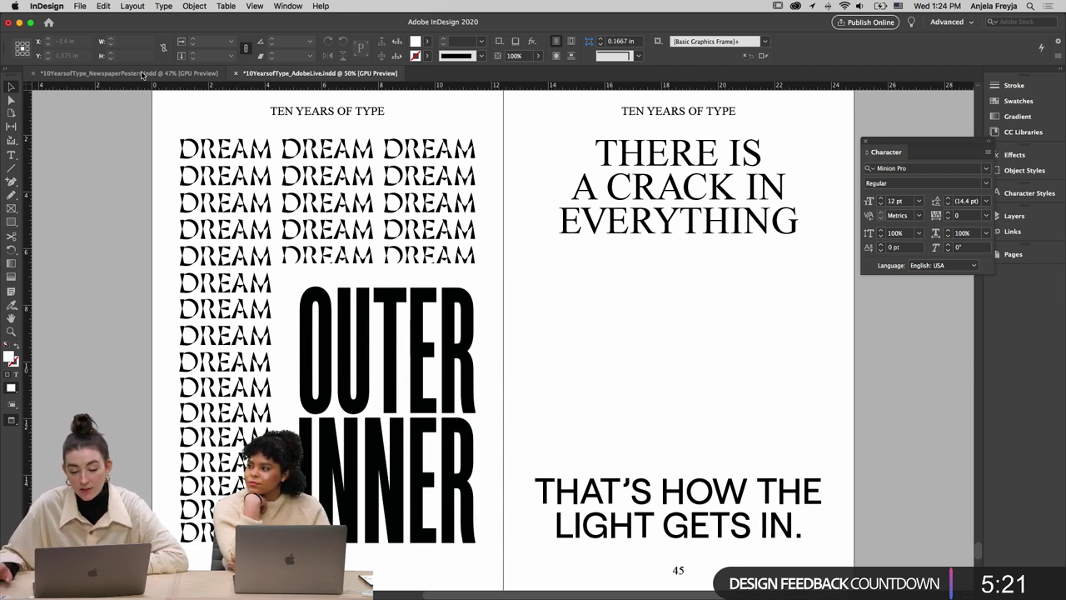
Change the 'THAT'S HOW THE LIGHT GETS IN.' lines from Roobert to Monument Grotesk Medium, keeping 92 pt
double_click(555, 511)
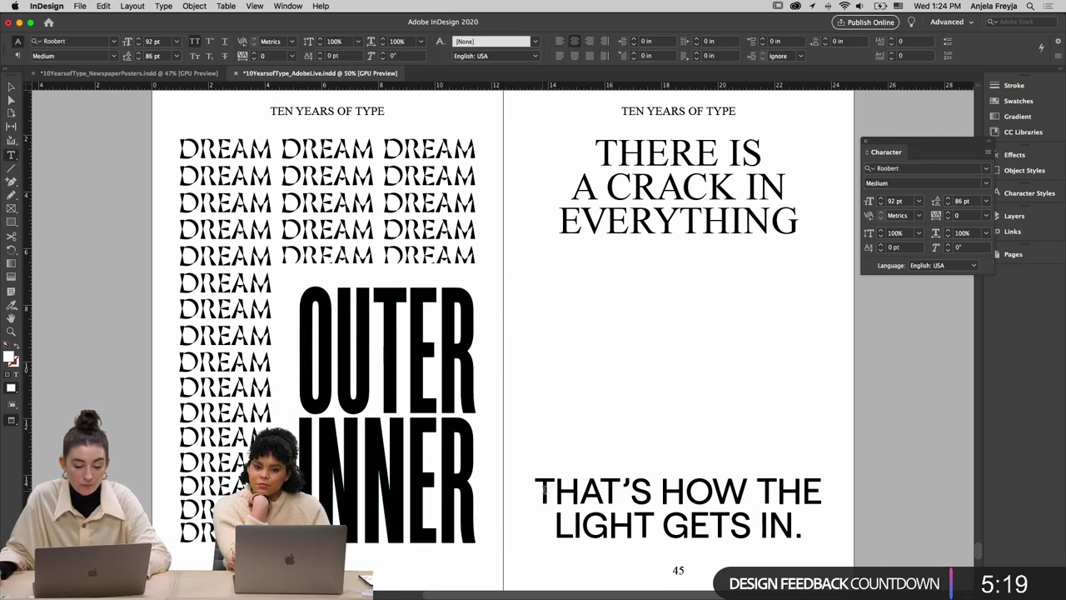
key("super+a")
key("super+6")
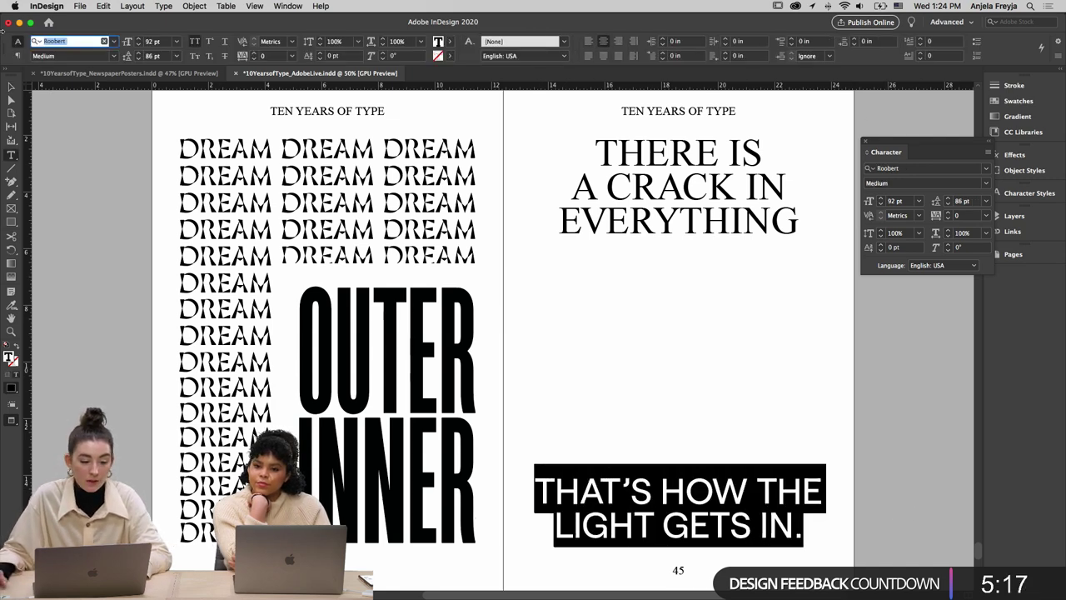
type("monum")
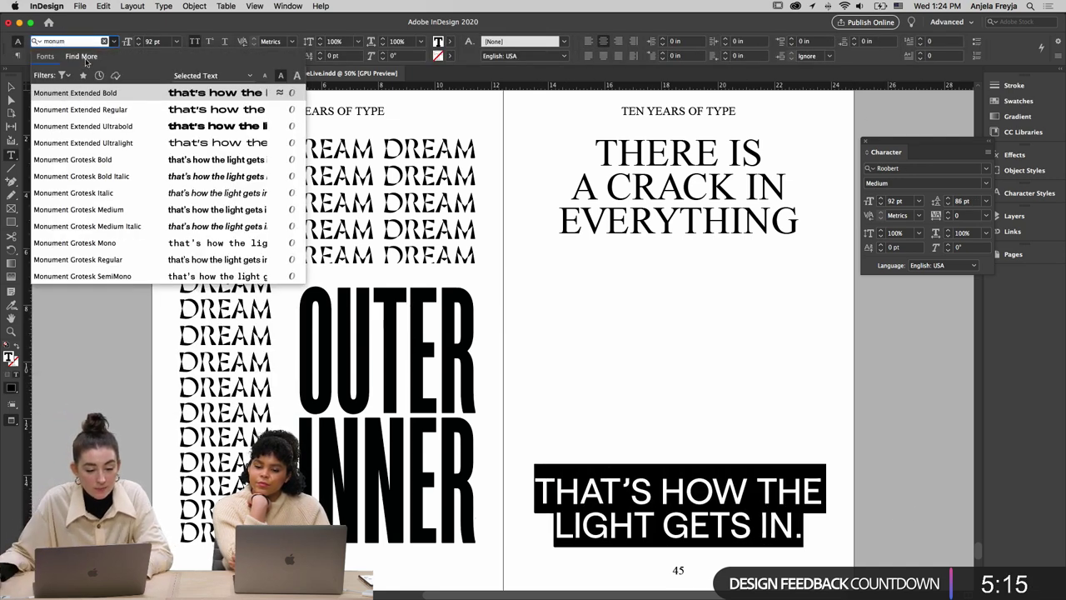
left_click(154, 210)
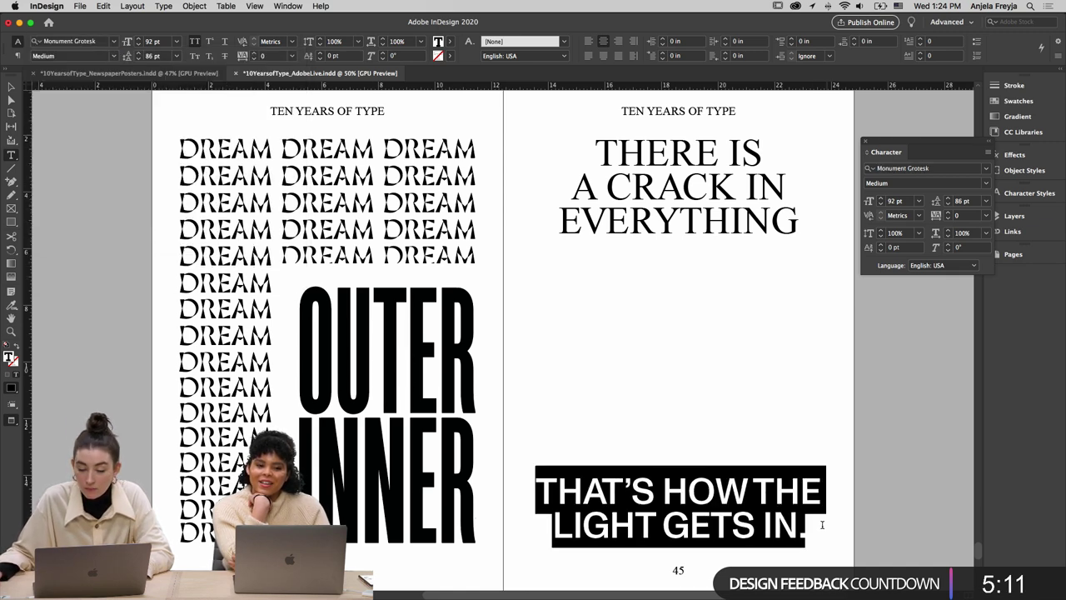
left_click(772, 497)
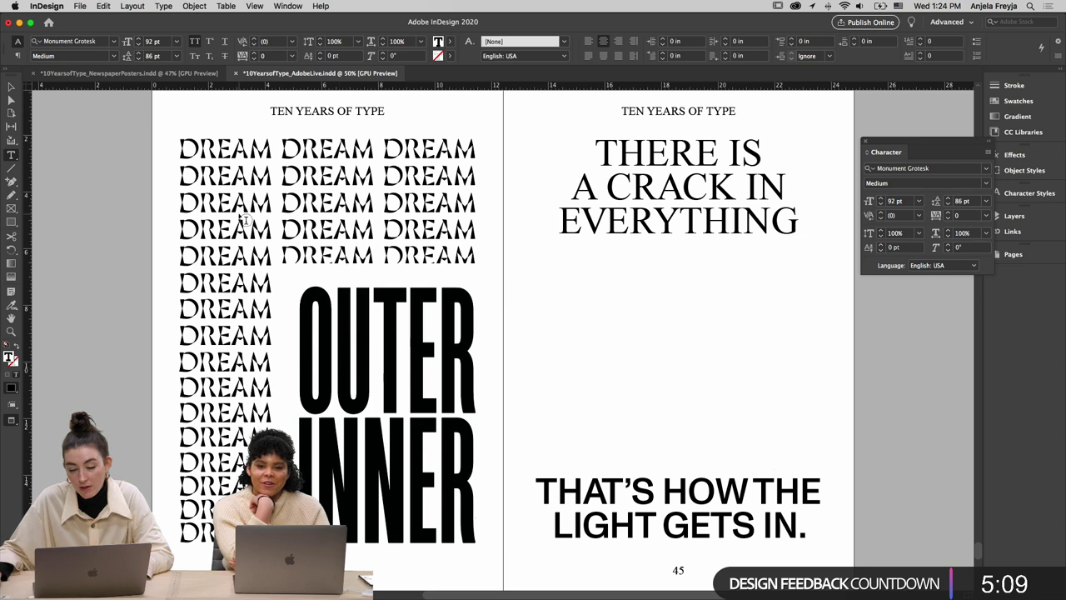
left_click(11, 86)
left_click(59, 124)
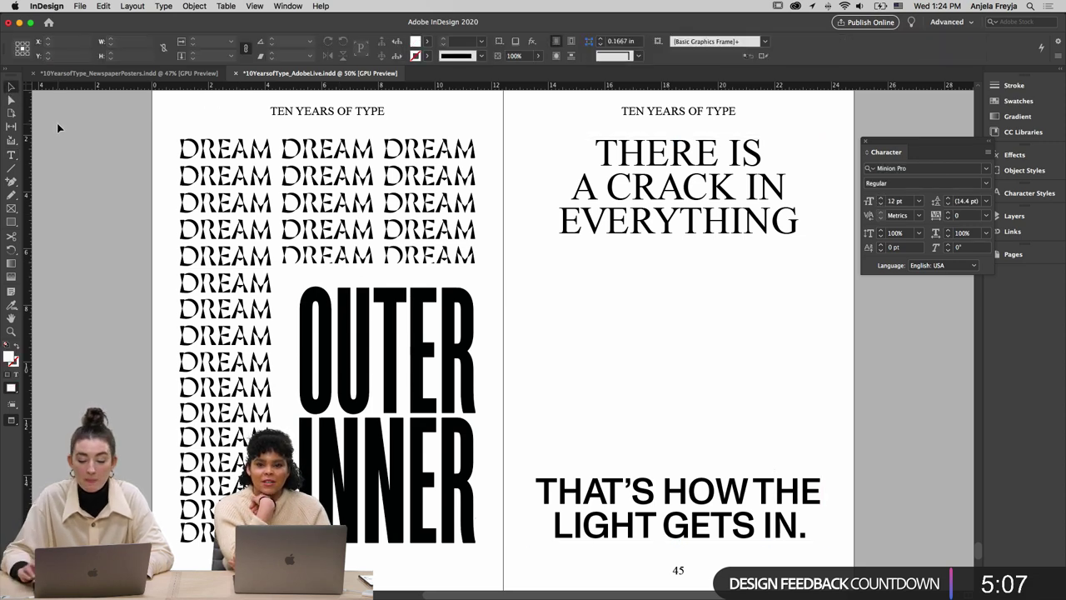
key("super+minus")
key("super+equal")
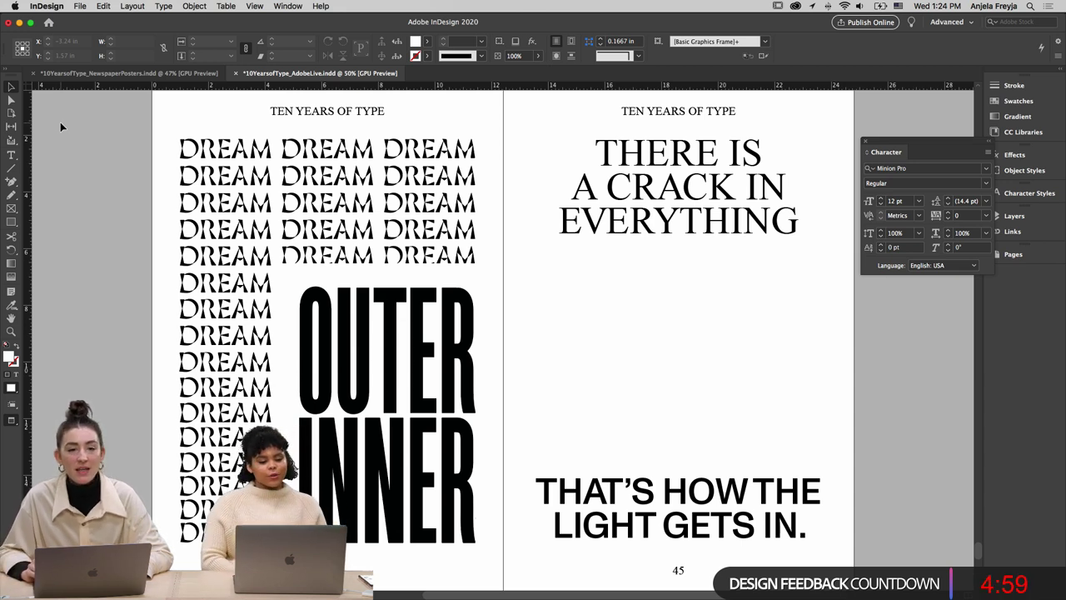
Zoom out and scroll down to empty page 46 with its TEN YEARS OF TYPE header
left_click_drag(556, 593, 628, 593)
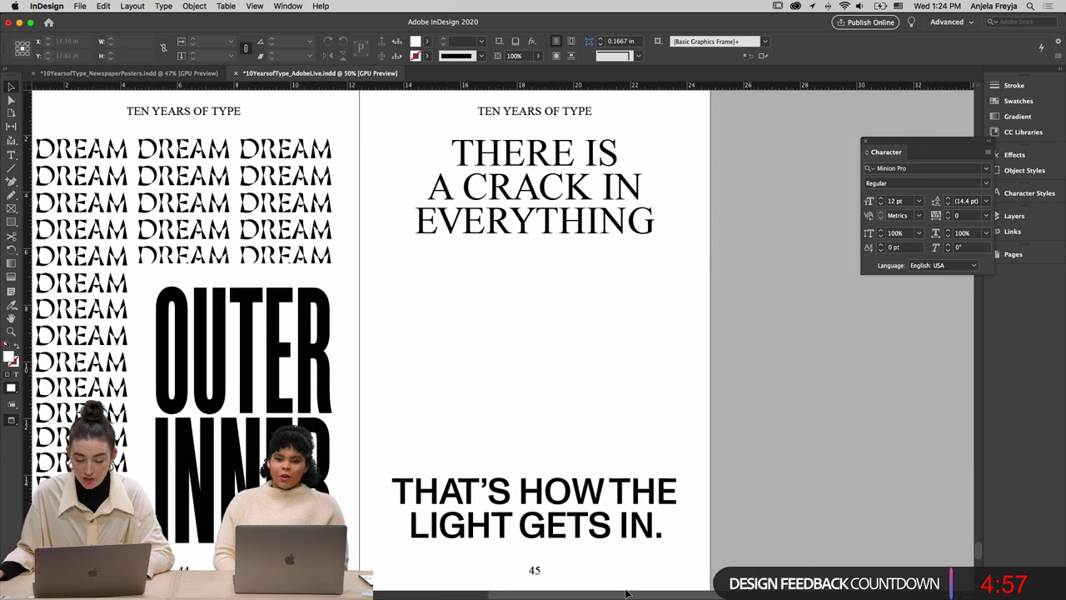
key("super+minus")
key("super+minus")
key("super+equal")
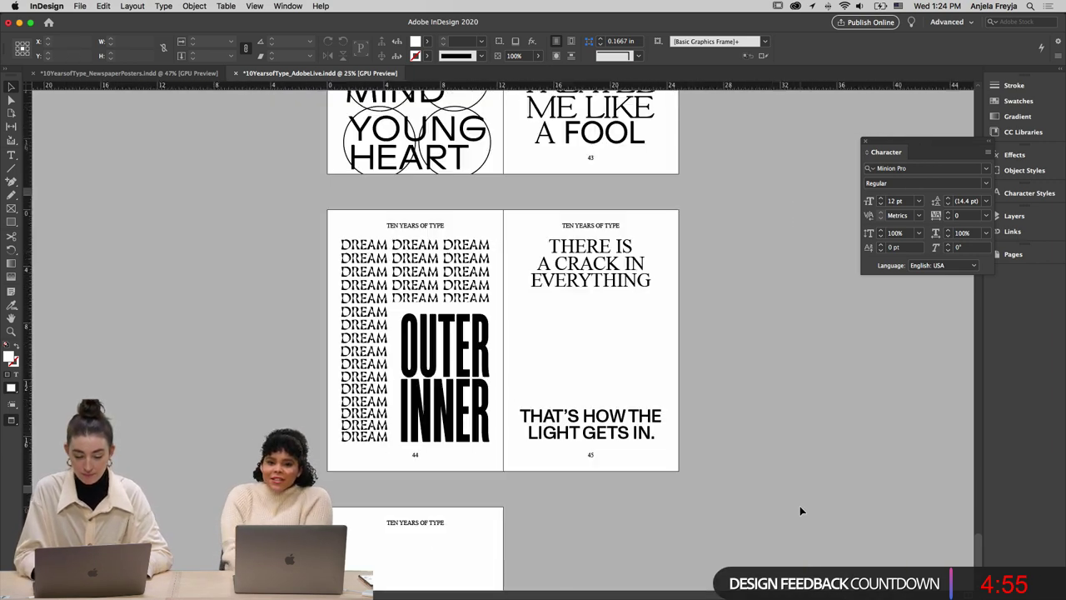
scroll(768, 506, "down", 5)
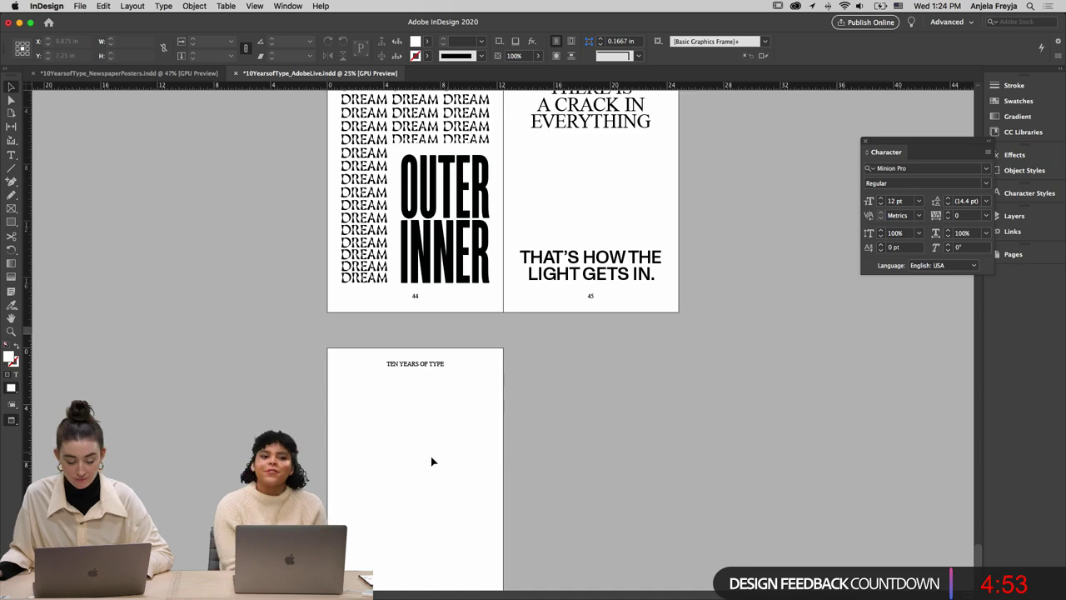
scroll(432, 461, "down", 2)
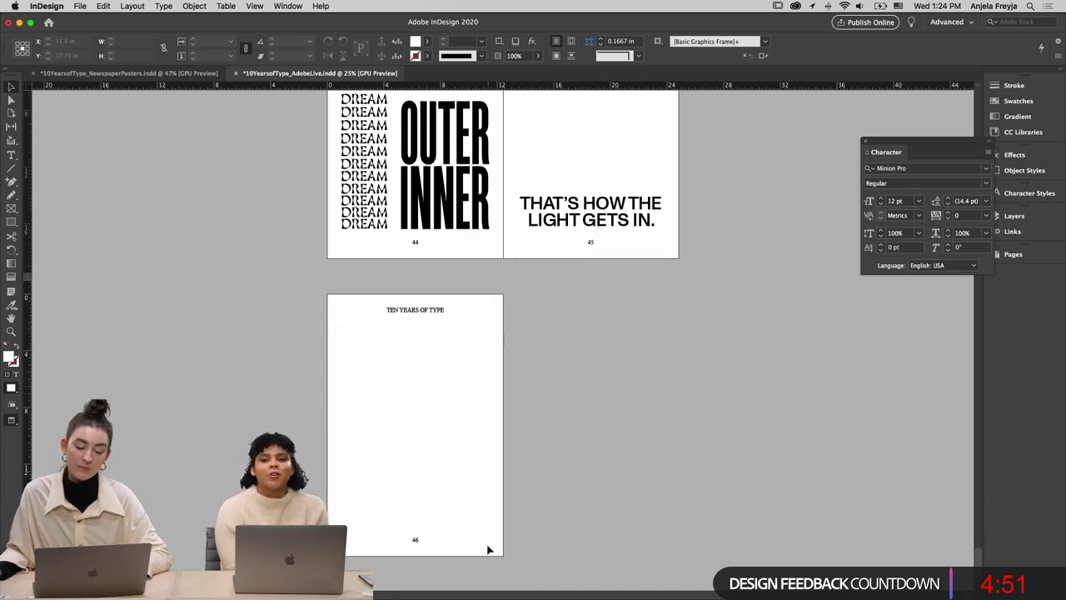
mouse_move(980, 557)
left_mouse_down()
mouse_move(940, 92)
mouse_move(976, 550)
mouse_move(971, 100)
mouse_move(972, 560)
left_mouse_up()
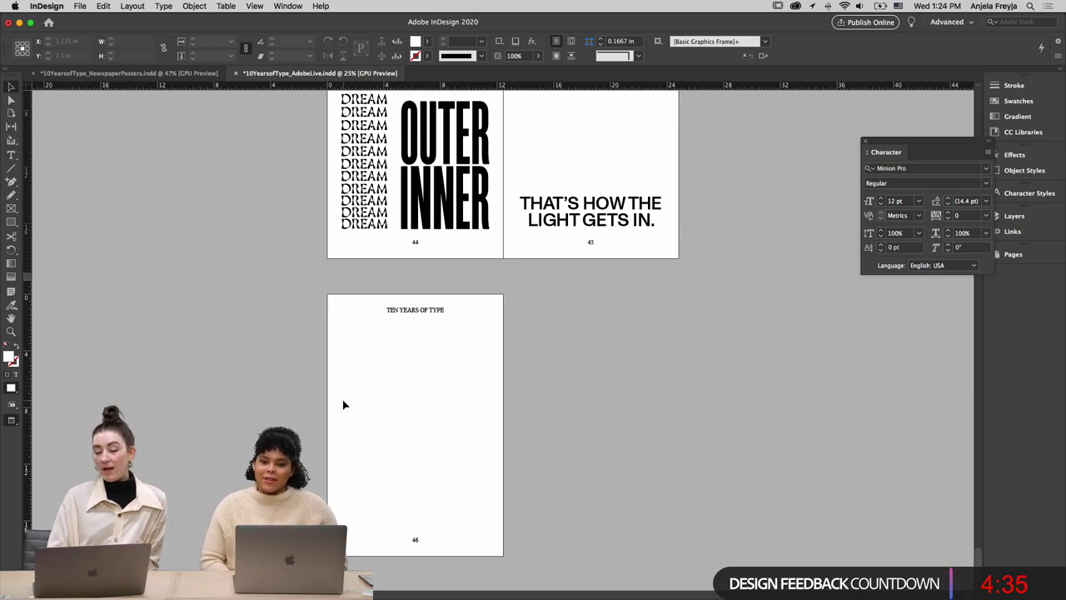
mouse_move(368, 583)
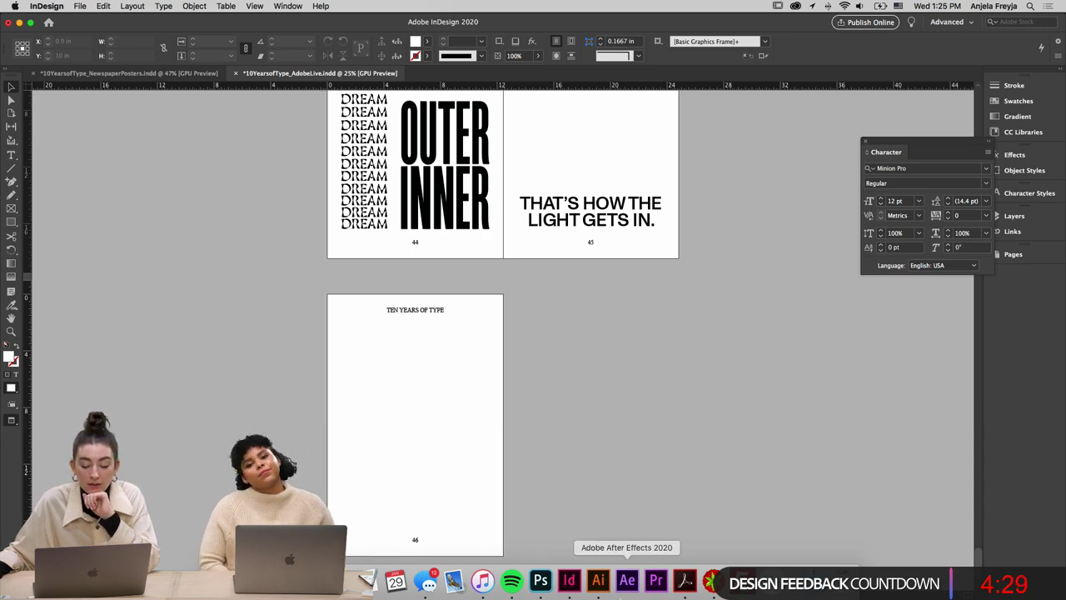
Switch to Illustrator and show 10YearsofType_Covers.ai with its three TYPE cover artboards, nothing selected
left_click(598, 580)
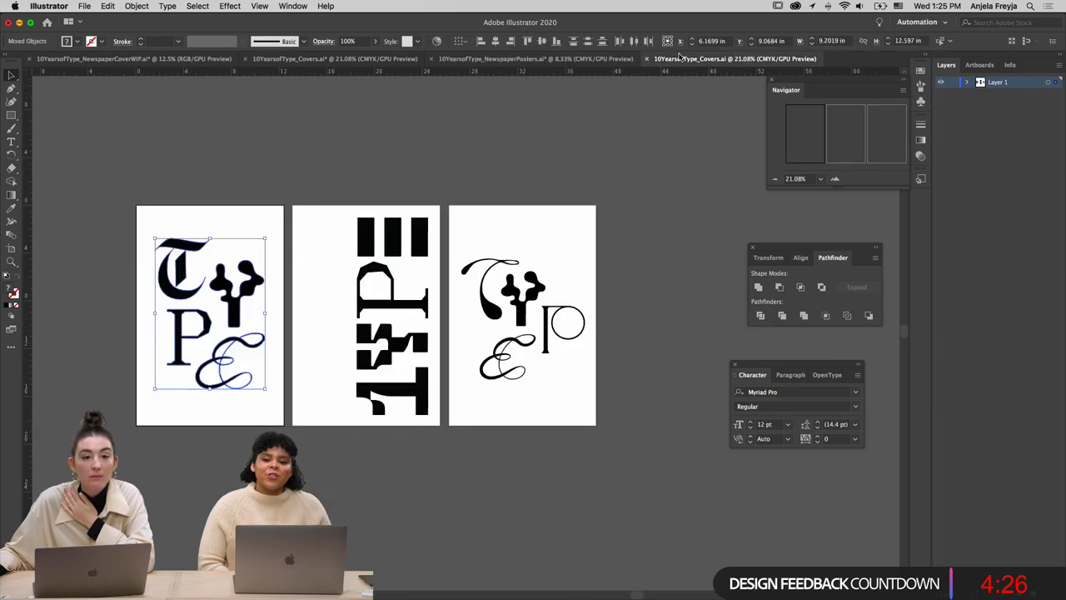
left_click(680, 58)
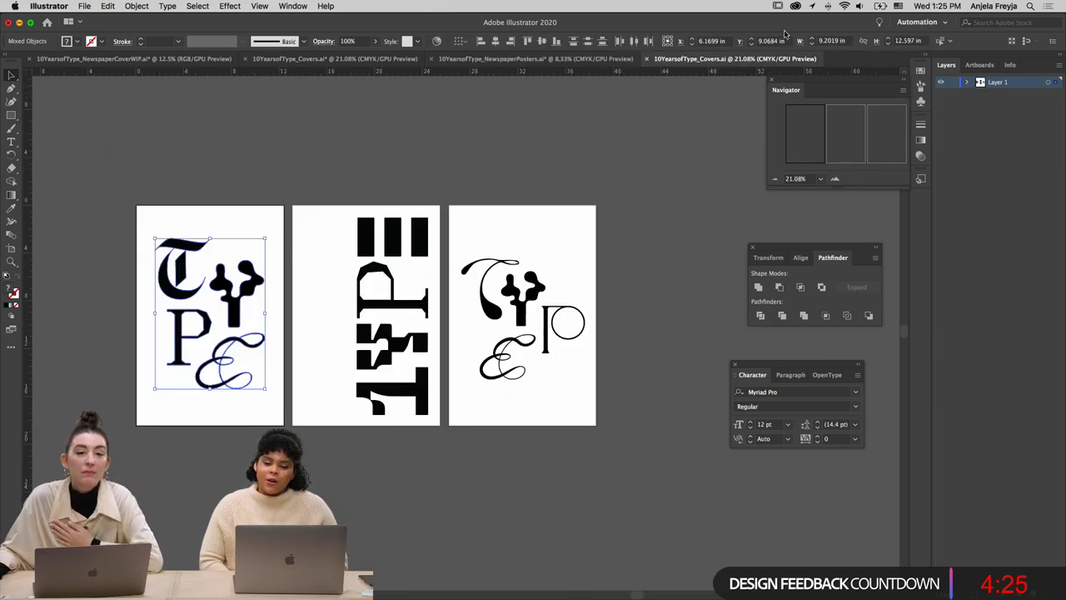
left_click(603, 124)
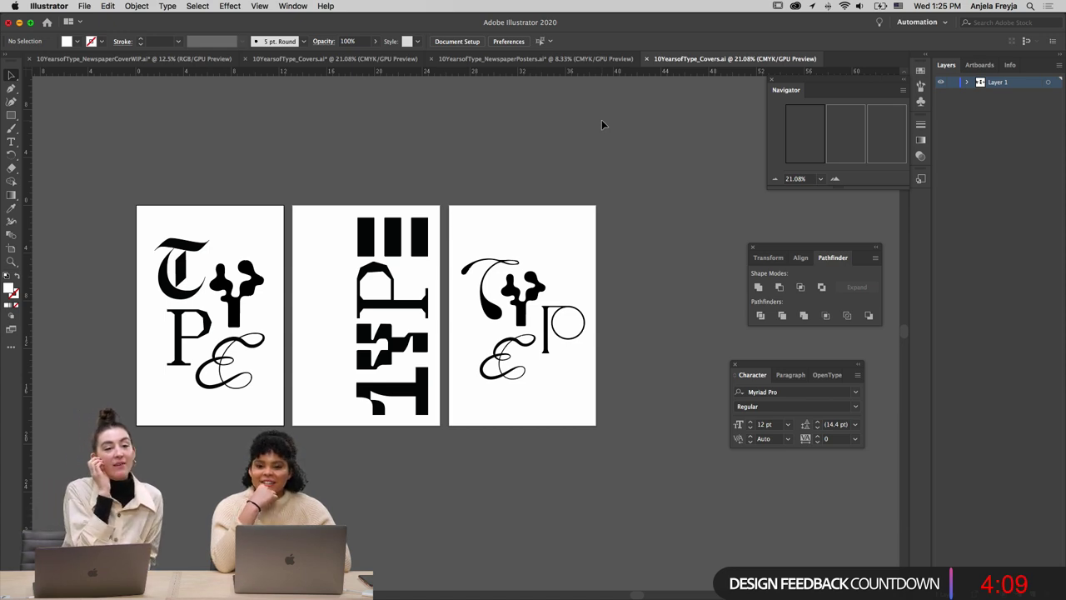
mouse_move(454, 597)
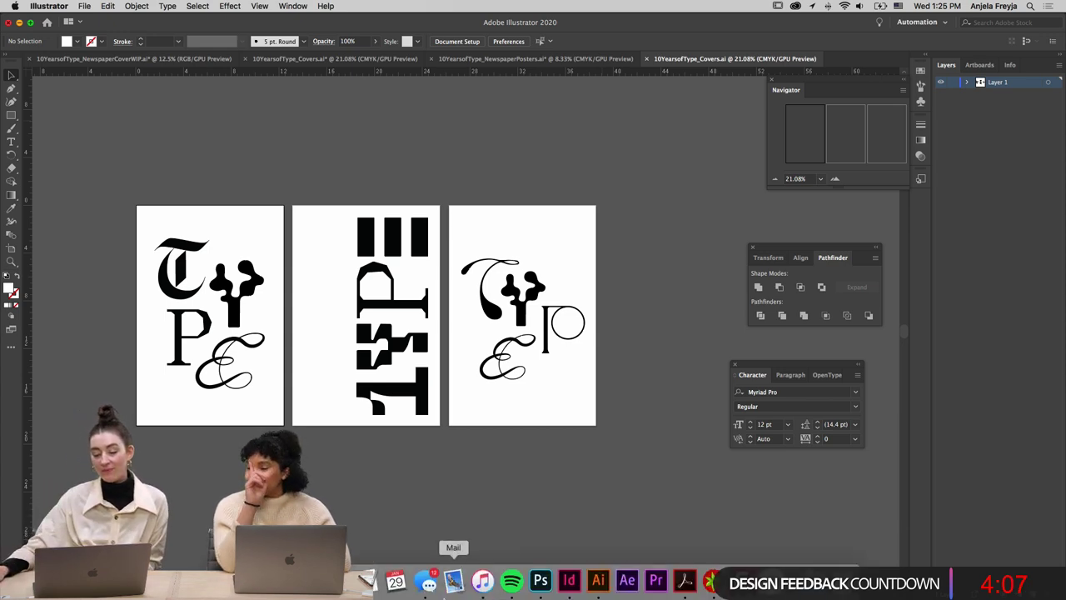
Back in InDesign, review the TYPE cover page with the Character panel moved aside, then return to Illustrator
left_click(573, 585)
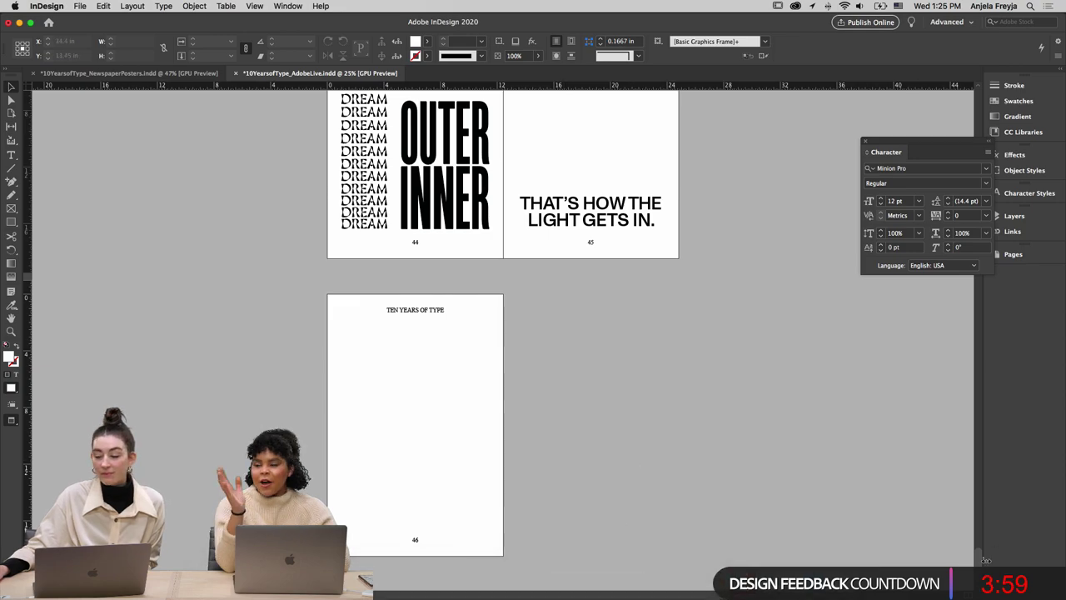
left_click_drag(984, 559, 958, 86)
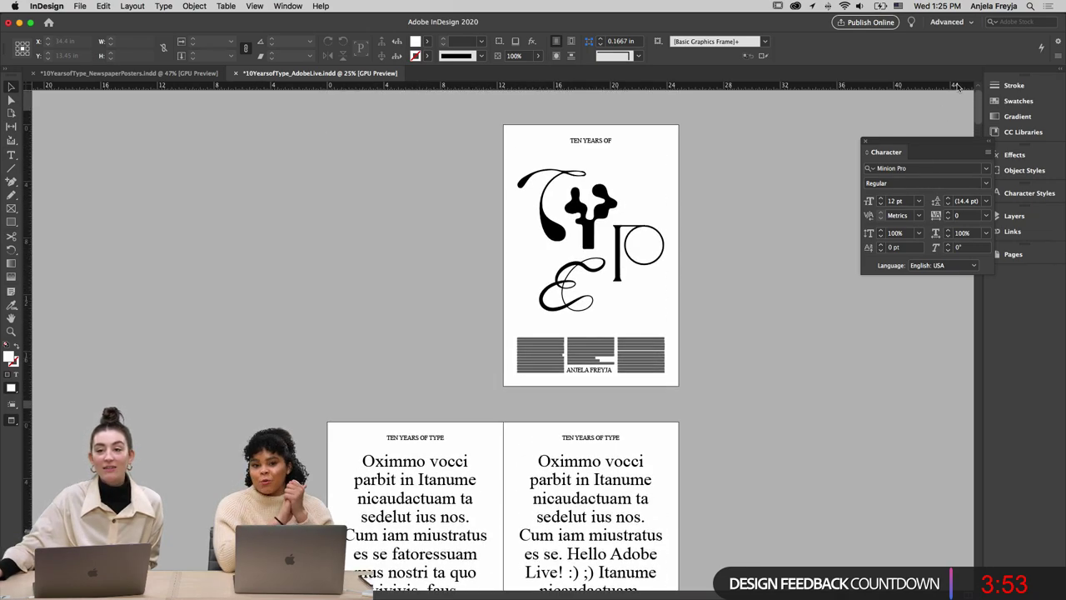
left_click_drag(920, 143, 794, 99)
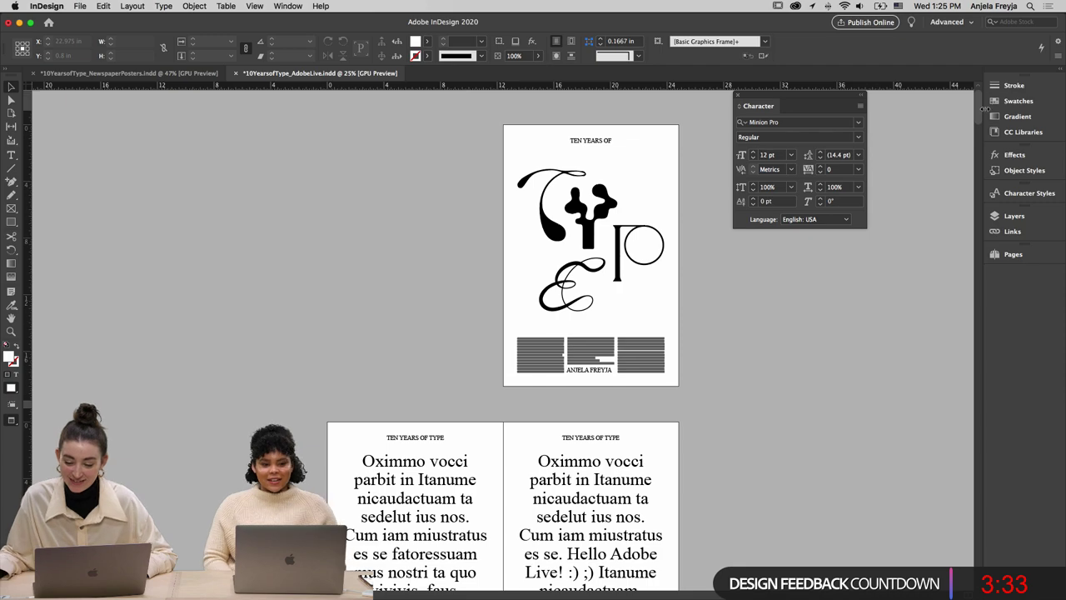
left_click_drag(981, 109, 979, 299)
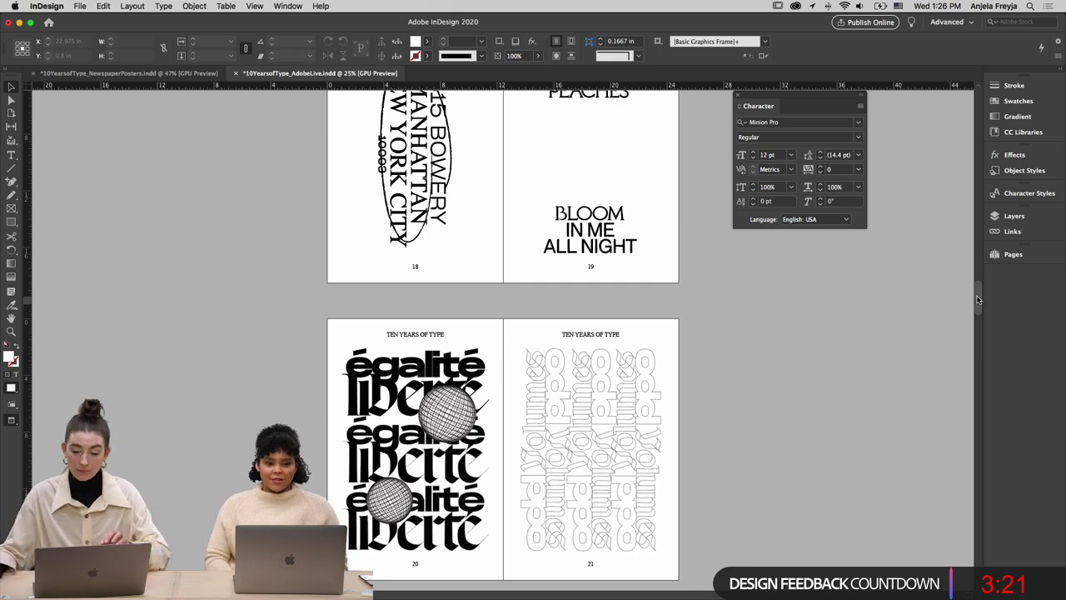
left_click_drag(978, 298, 979, 542)
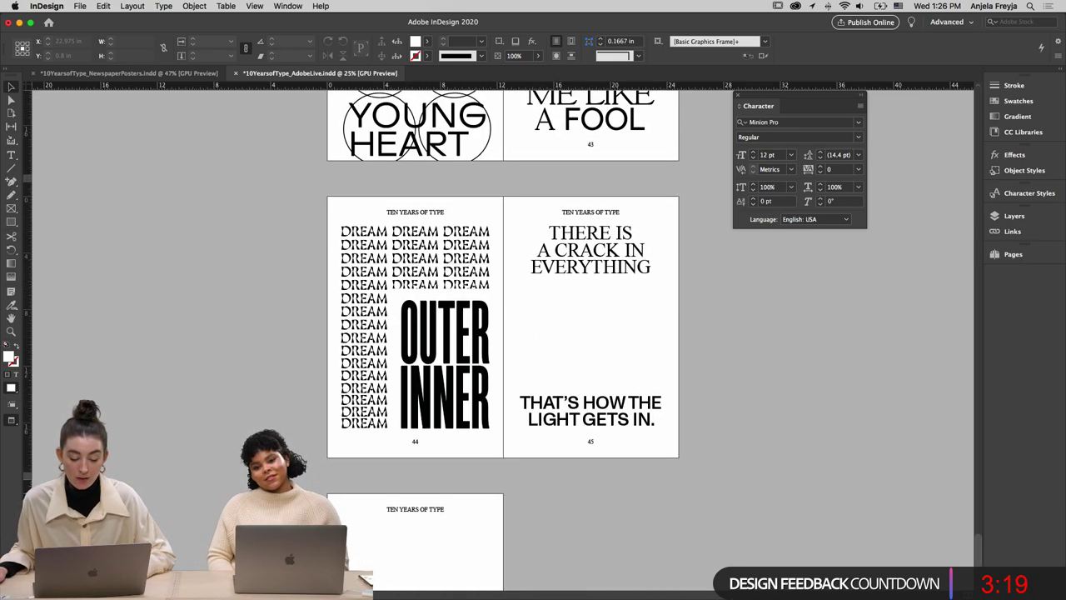
left_click(602, 578)
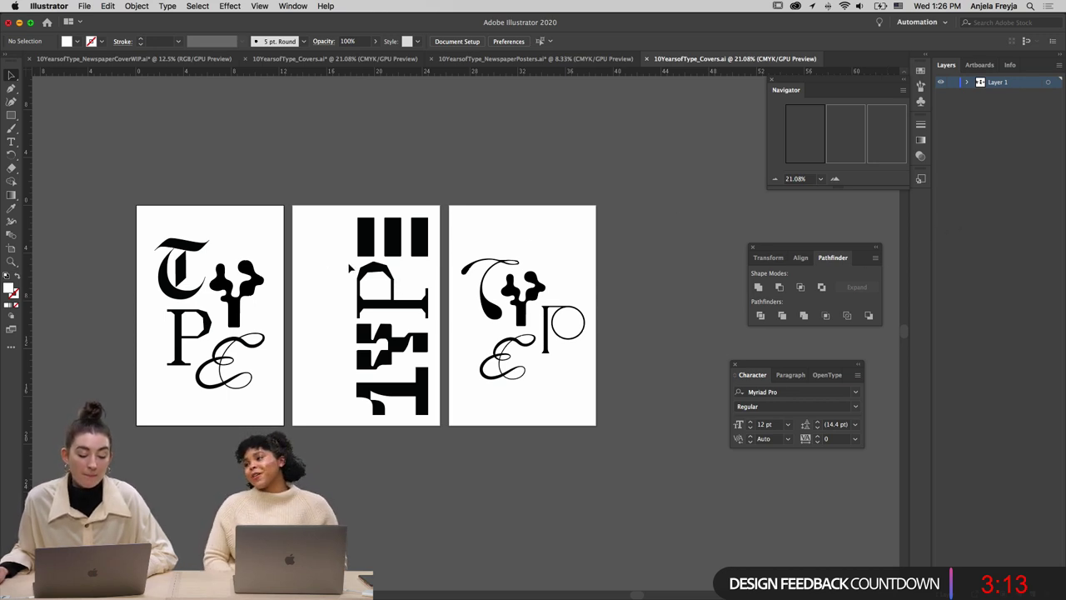
left_click_drag(304, 219, 436, 444)
left_click(454, 443)
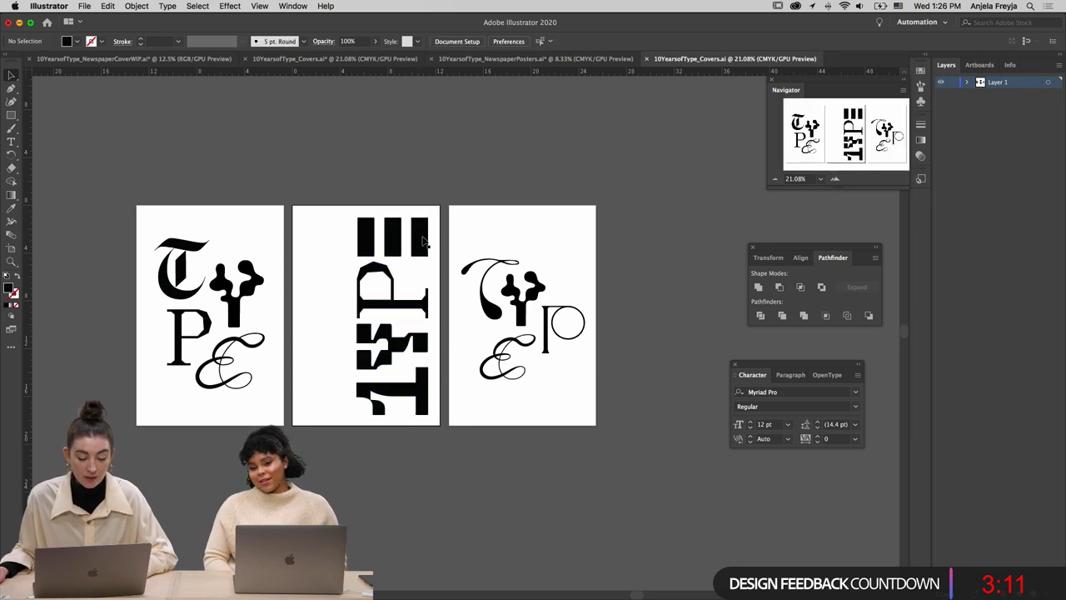
left_click_drag(423, 241, 319, 453)
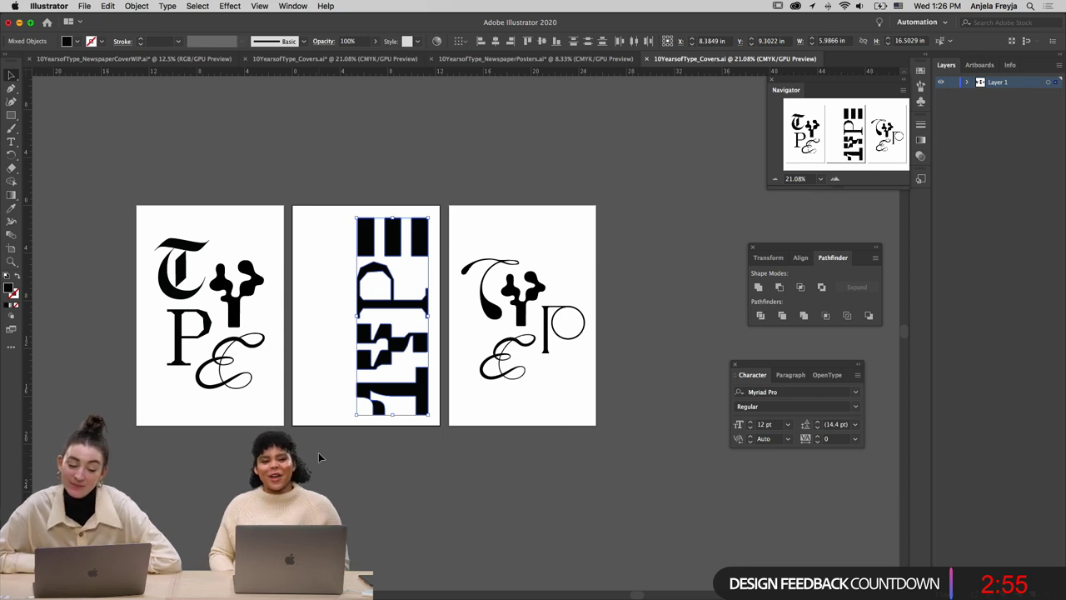
left_click(313, 475)
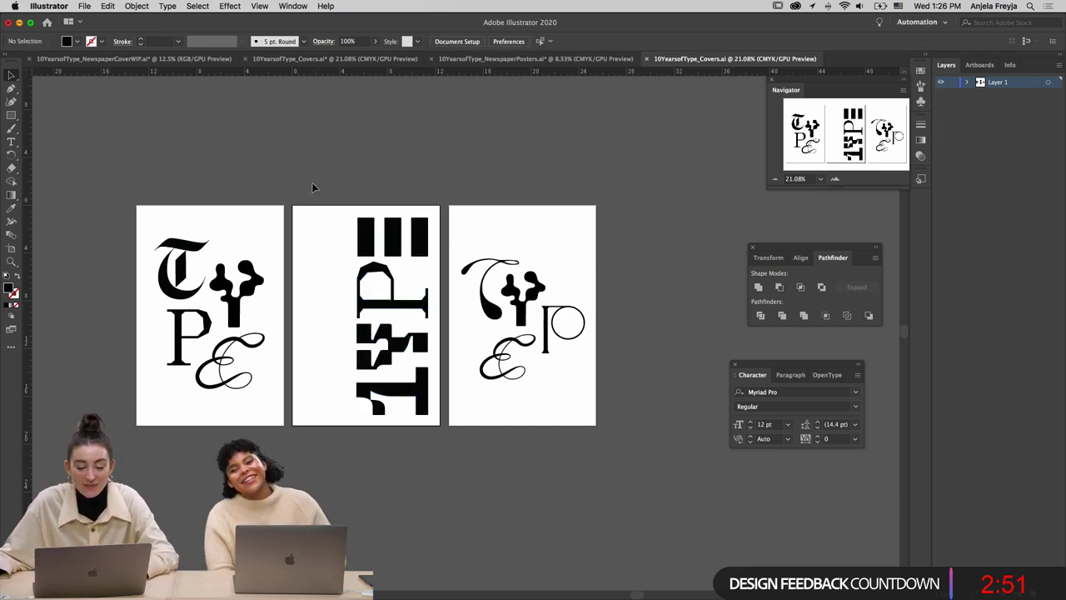
key("super+z")
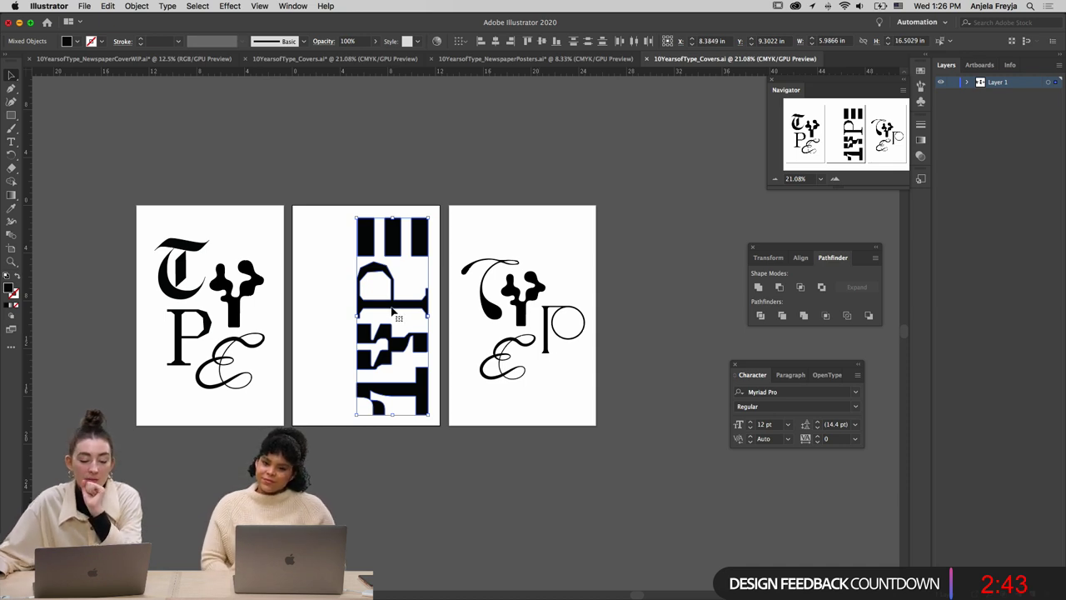
left_click_drag(356, 315, 298, 314)
left_click(498, 178)
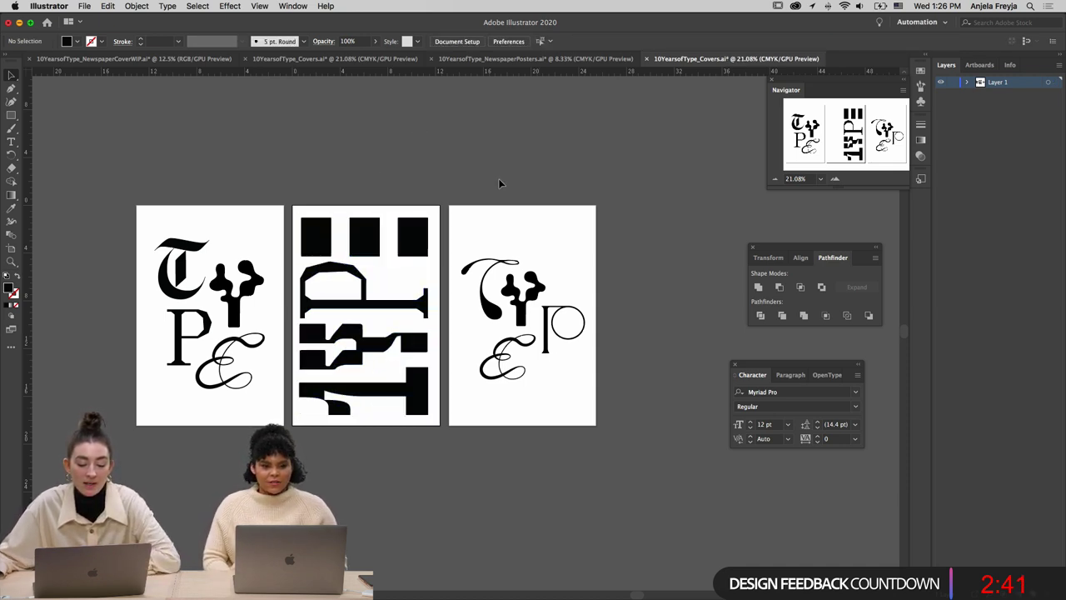
key("super+z")
left_click(313, 259)
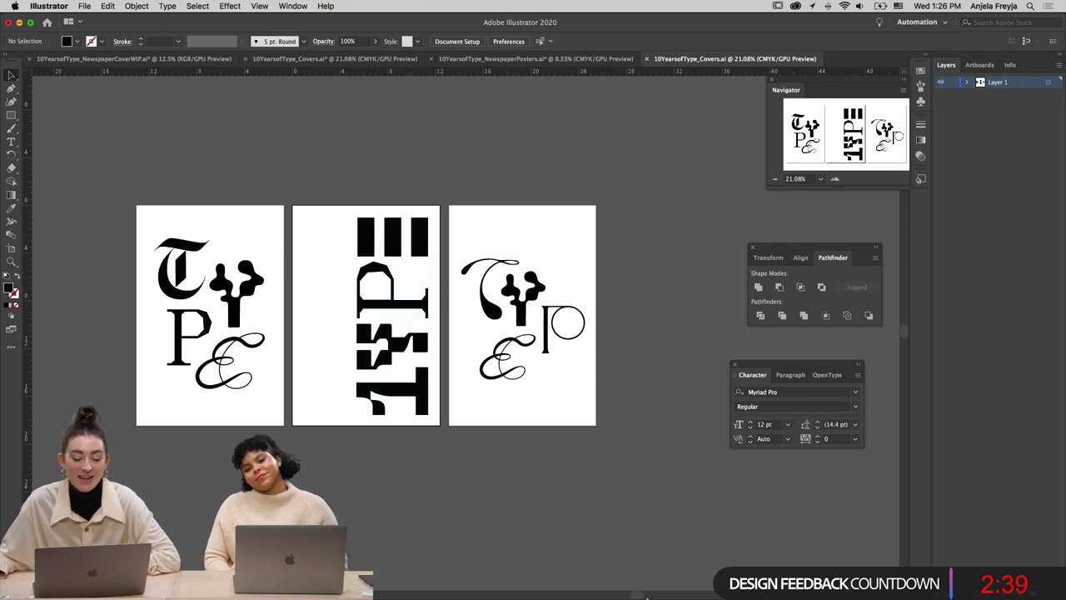
mouse_move(572, 595)
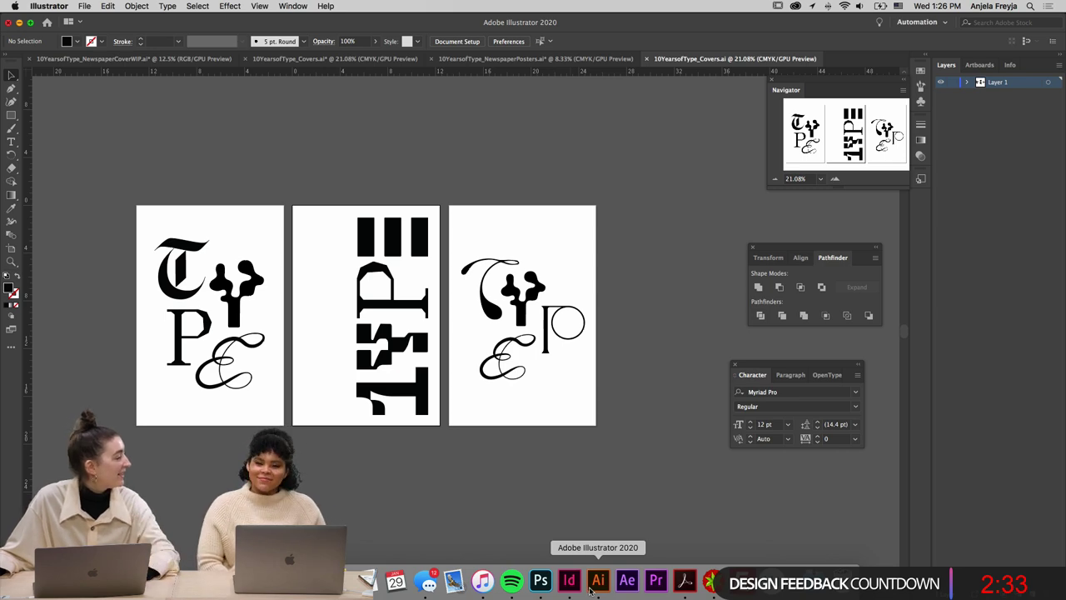
Switch to InDesign and scroll up to cover page 1 with the swash TYPE letterforms at 50%
left_click(569, 582)
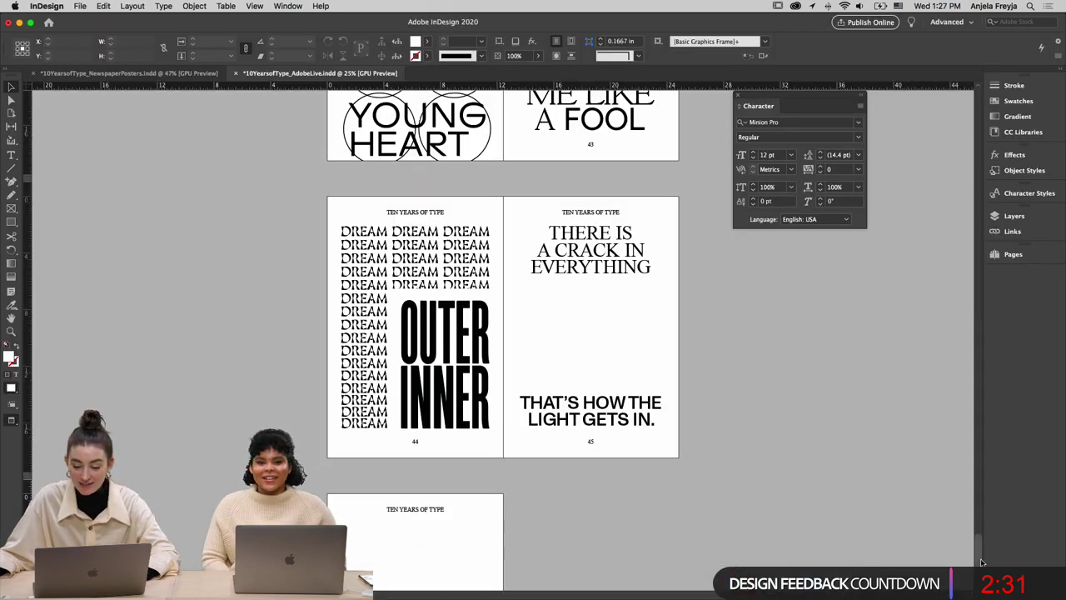
scroll(981, 563, "down", 5)
scroll(653, 203, "up", 20)
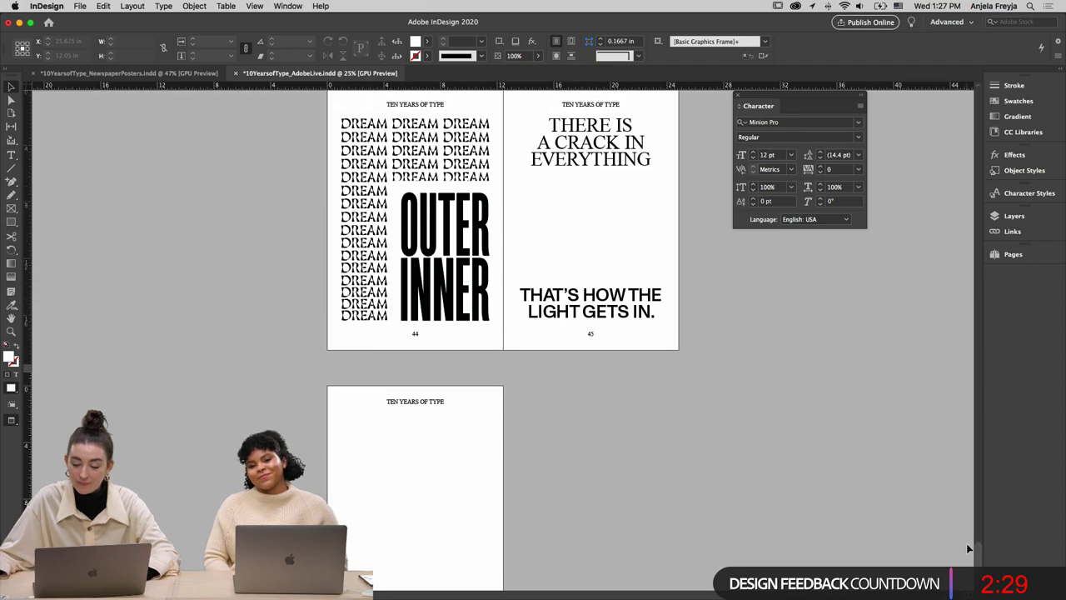
scroll(982, 203, "up", 12)
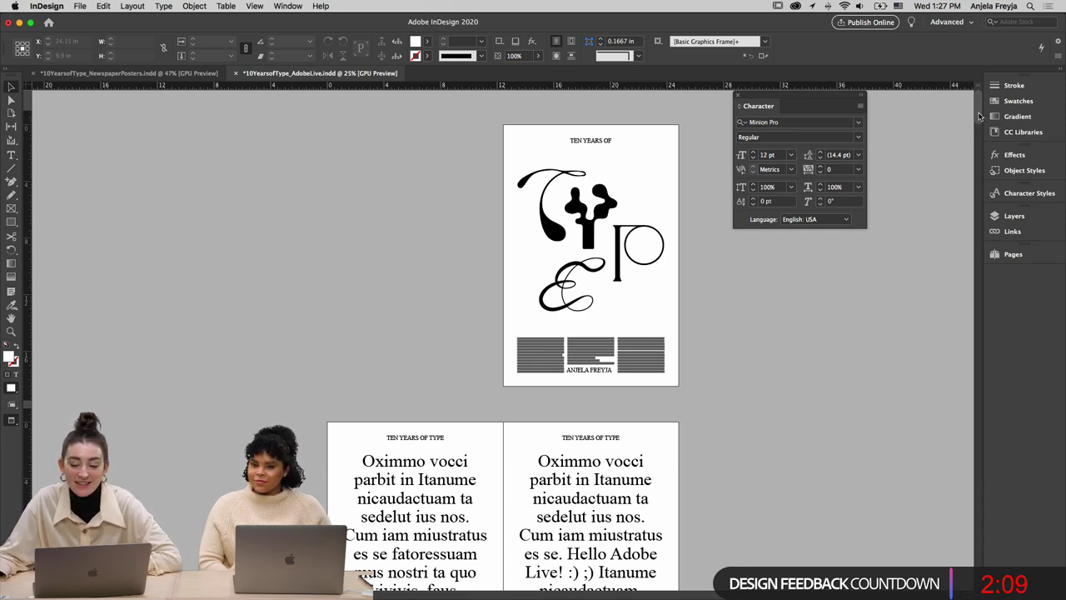
left_click_drag(980, 117, 980, 134)
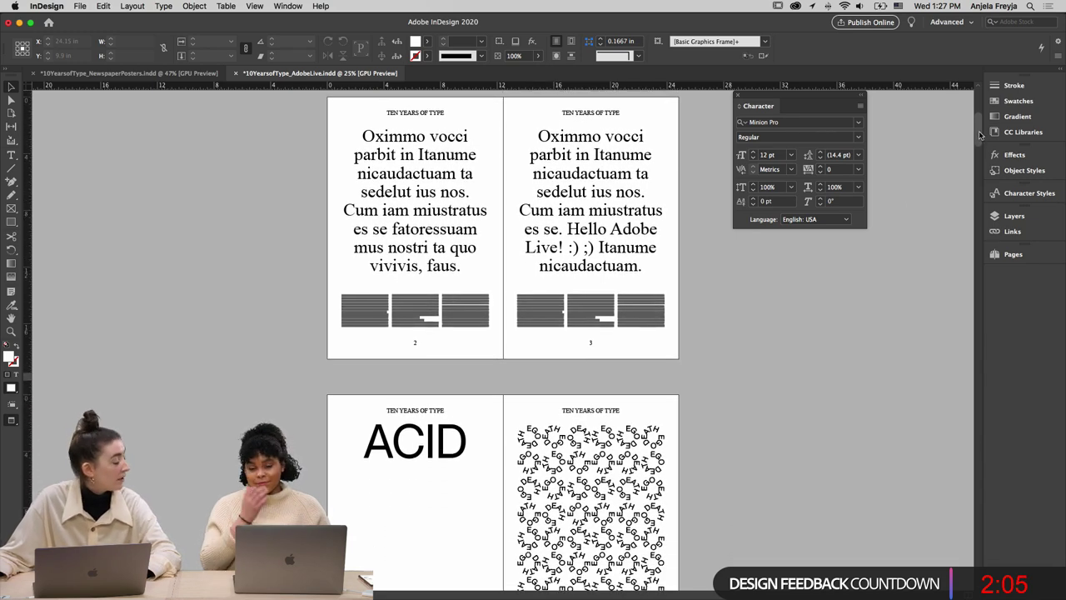
key("super+equal")
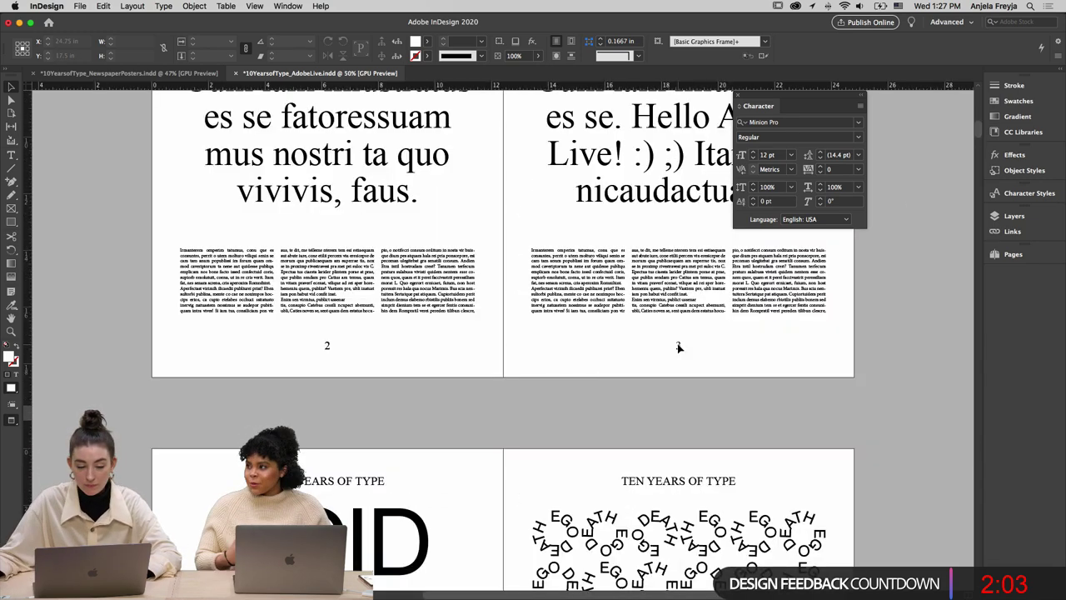
scroll(679, 347, "up", 5)
Go to cover page 1 at 75% zoom and check it with guides shown and hidden
left_click_drag(978, 116, 979, 99)
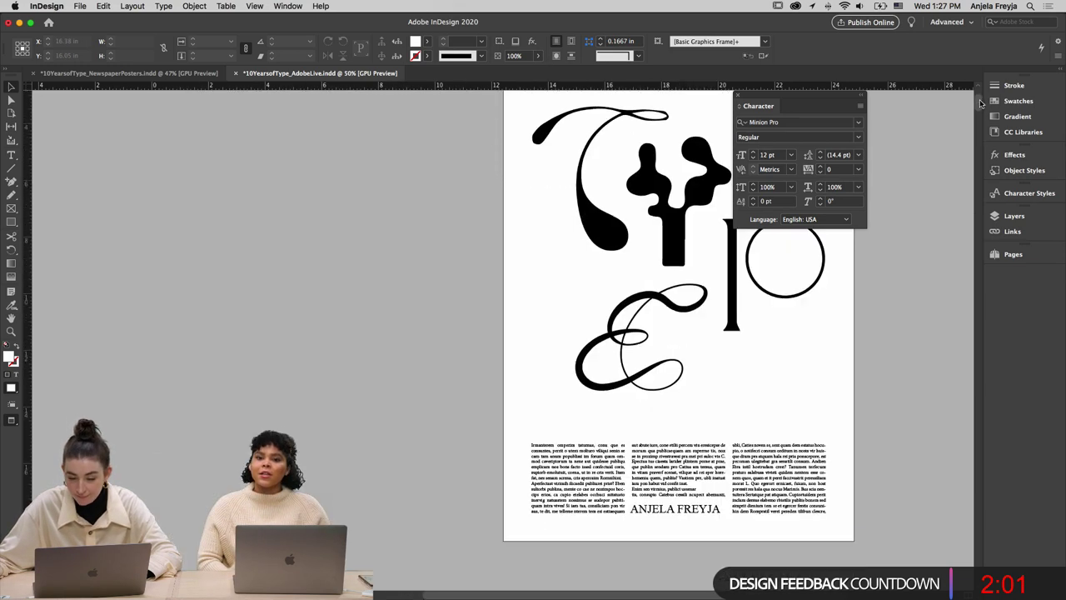
left_click(1011, 254)
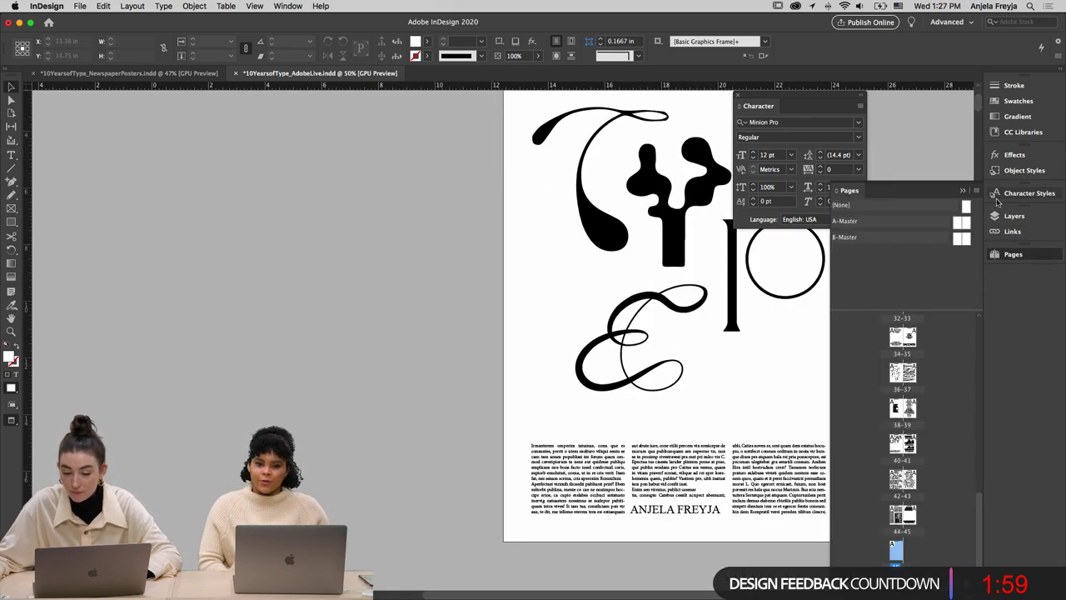
left_click_drag(978, 511, 979, 287)
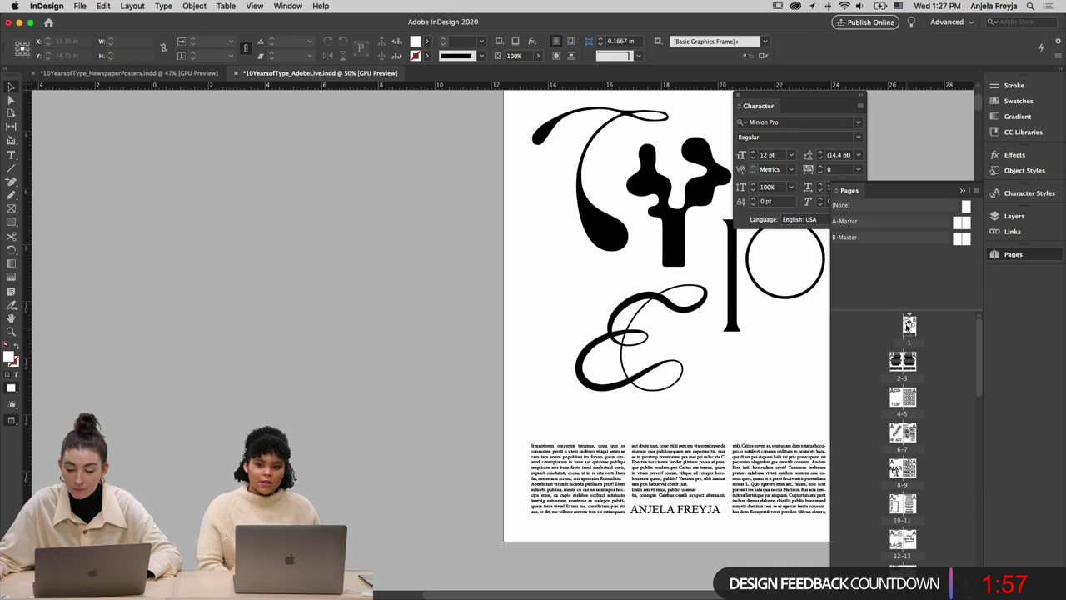
double_click(909, 325)
key("super+equal")
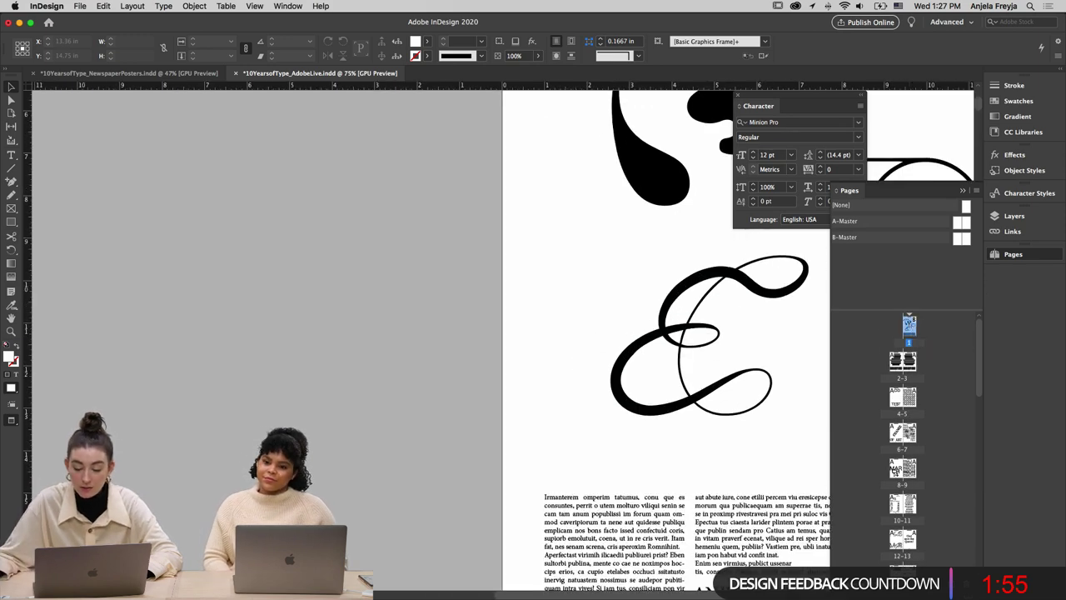
scroll(714, 442, "right", 5)
scroll(714, 442, "down", 5)
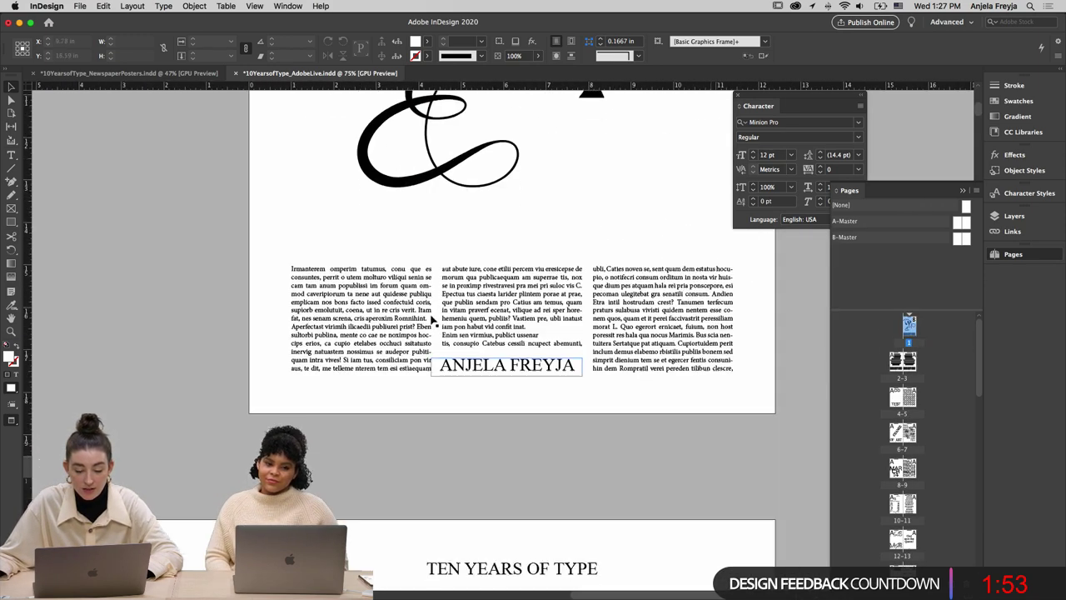
left_click(12, 420)
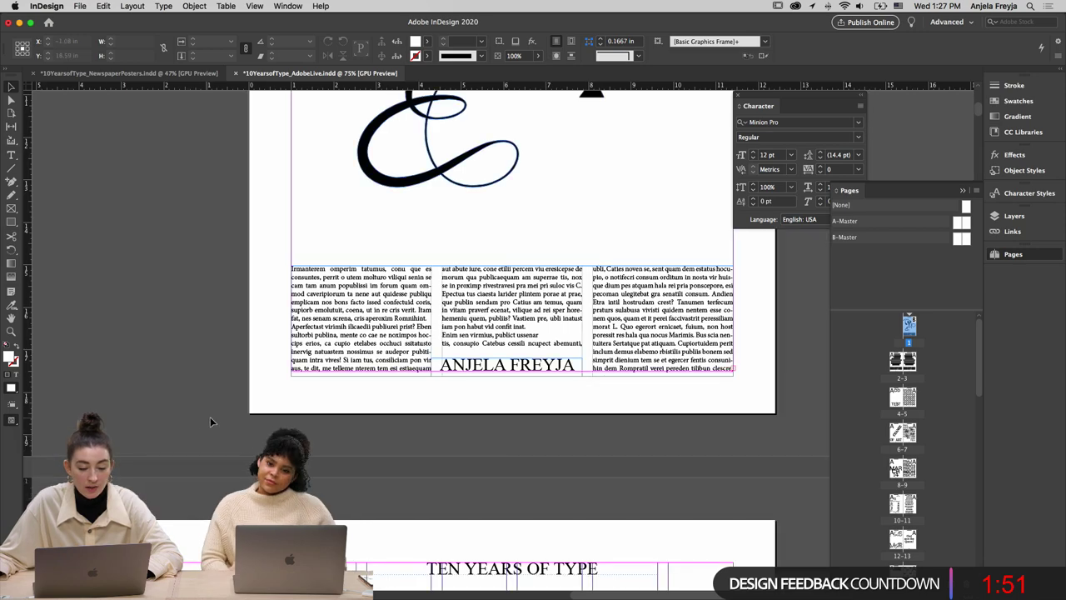
key("w")
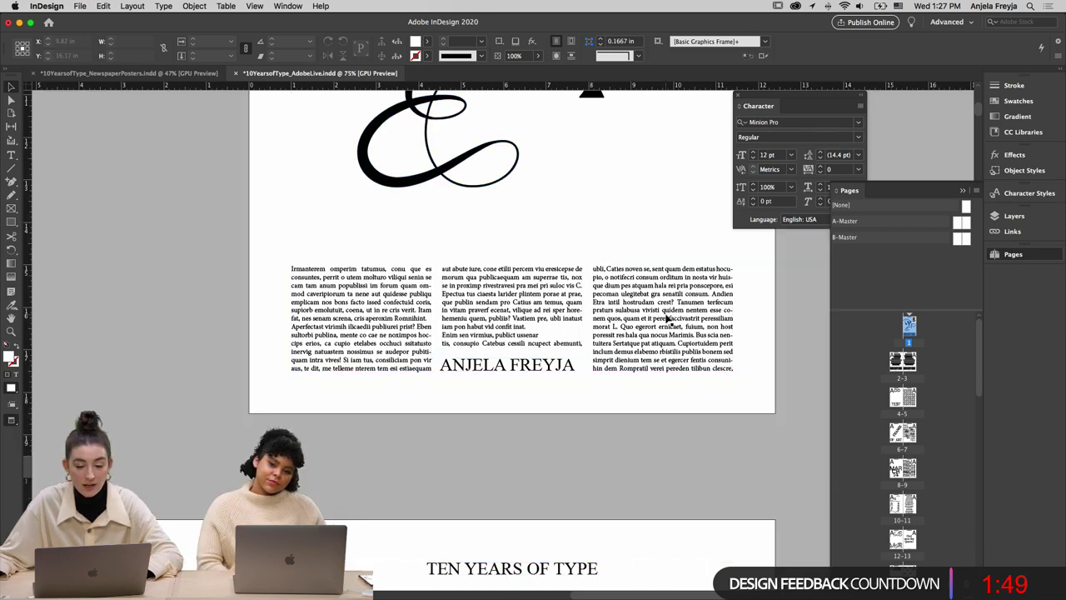
key("w")
key("w")
key("w")
key("w")
key("w")
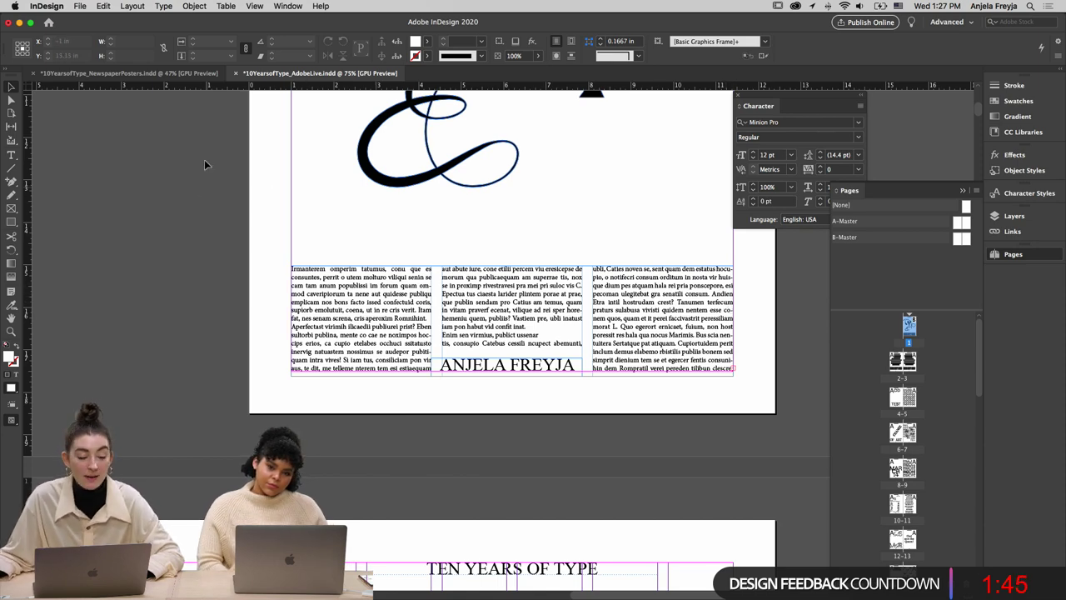
Set page 1's column gutter to 0.25 in, then open the A-Master spread
left_click(132, 5)
left_click(154, 28)
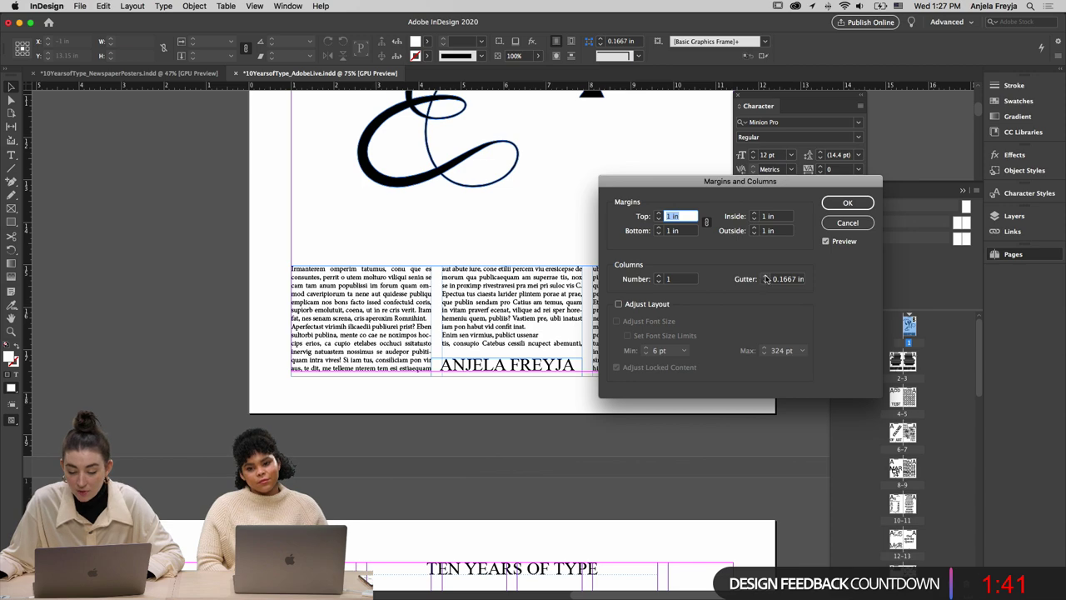
left_click(766, 276)
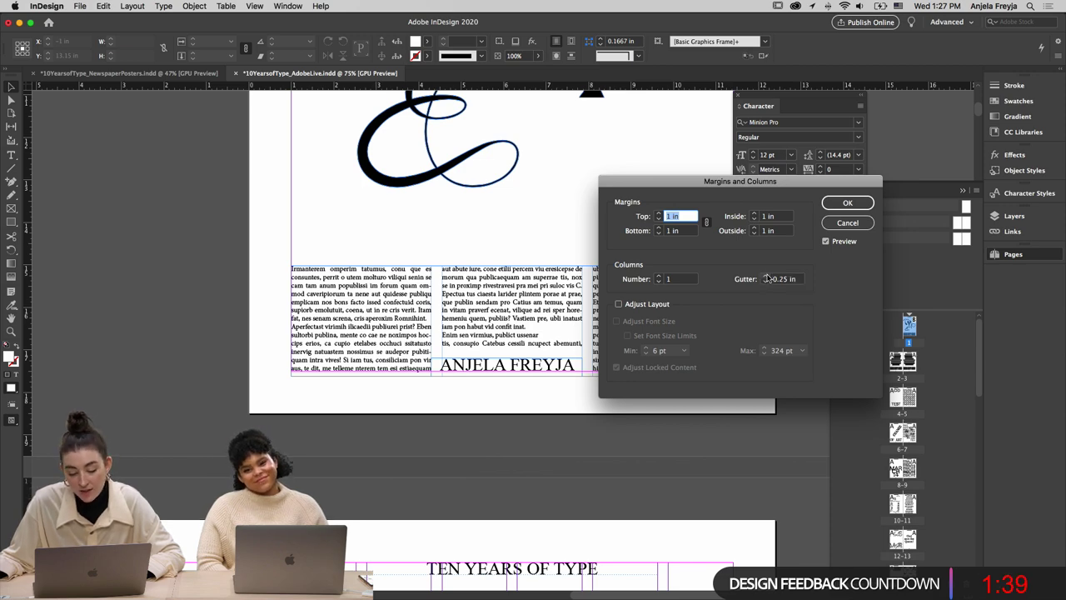
left_click(847, 202)
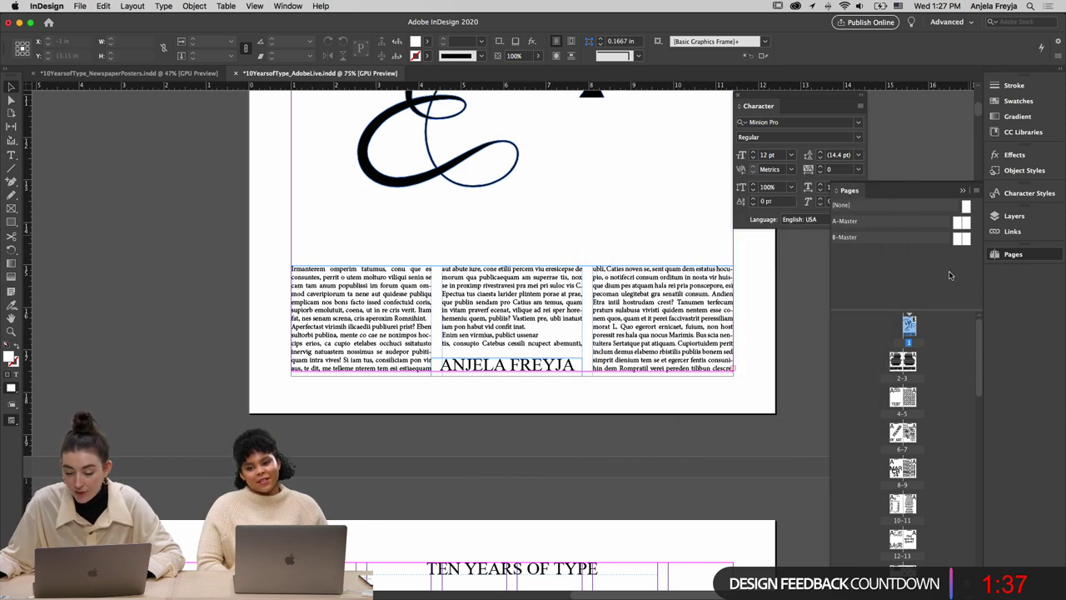
key("super+0")
double_click(964, 221)
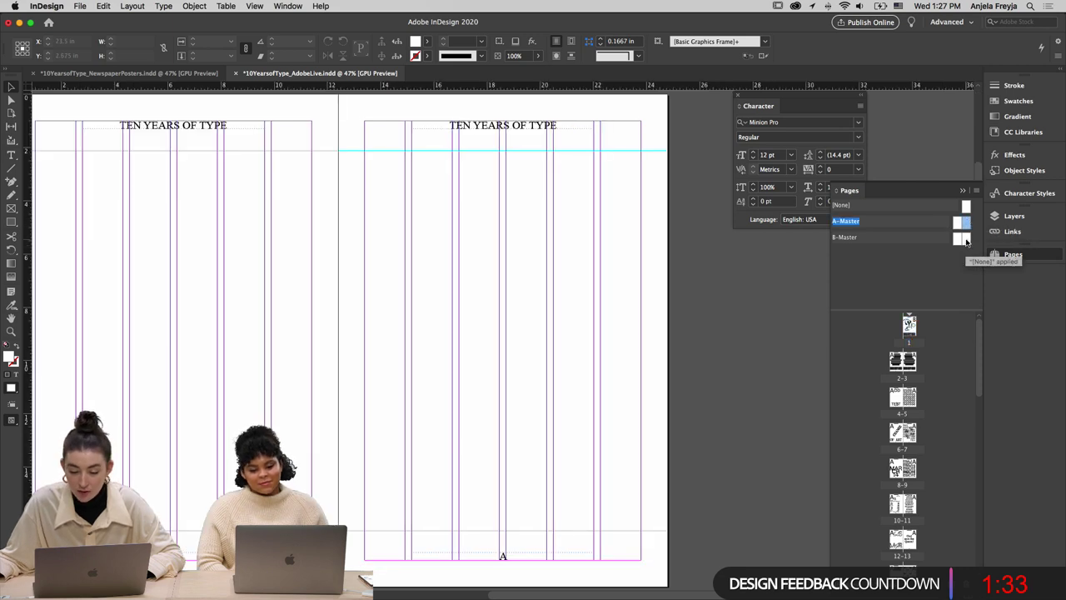
Apply the blank B-Master to cover page 1 and compare its grid with A-Master
double_click(965, 239)
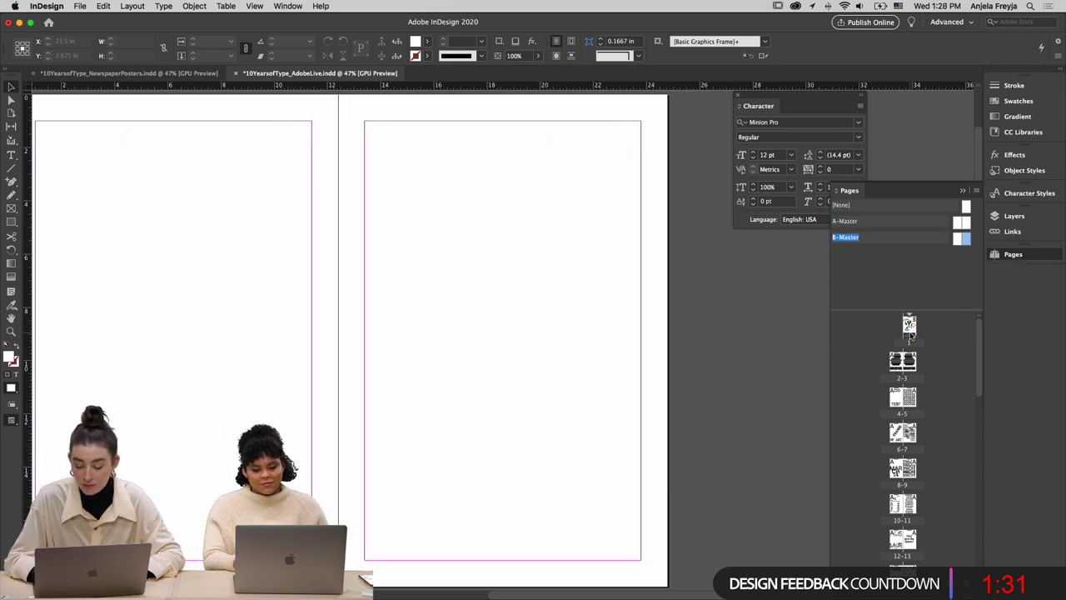
key("super+minus")
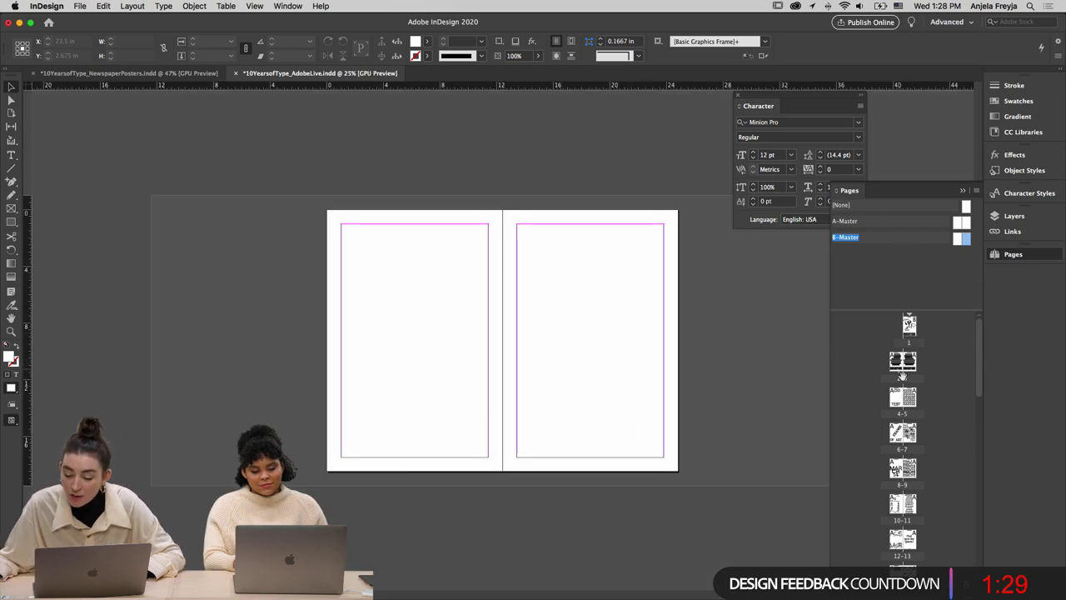
left_click_drag(902, 375, 913, 325)
double_click(963, 222)
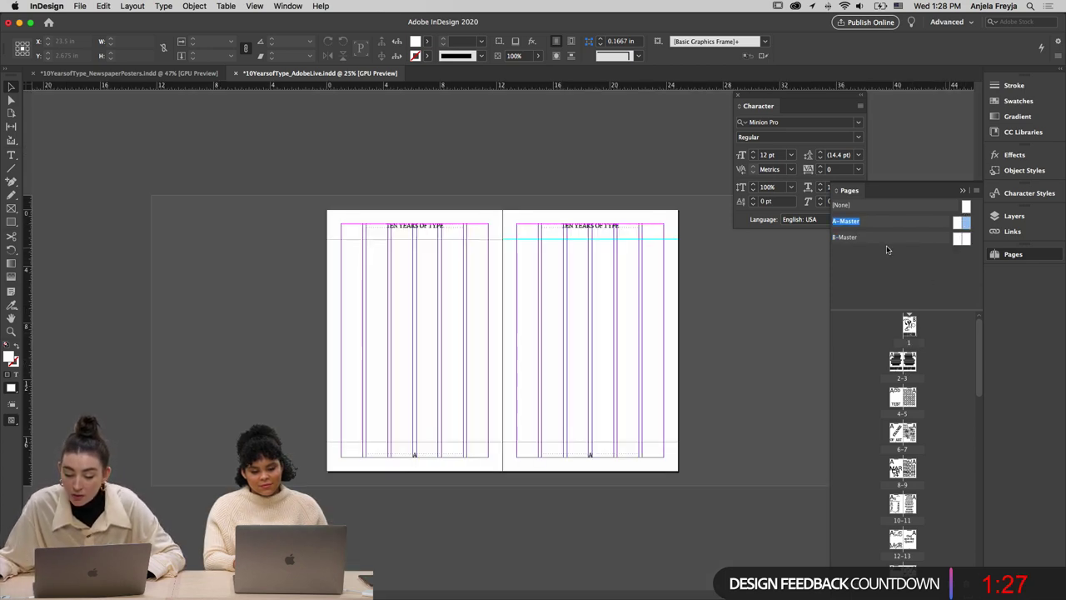
double_click(962, 237)
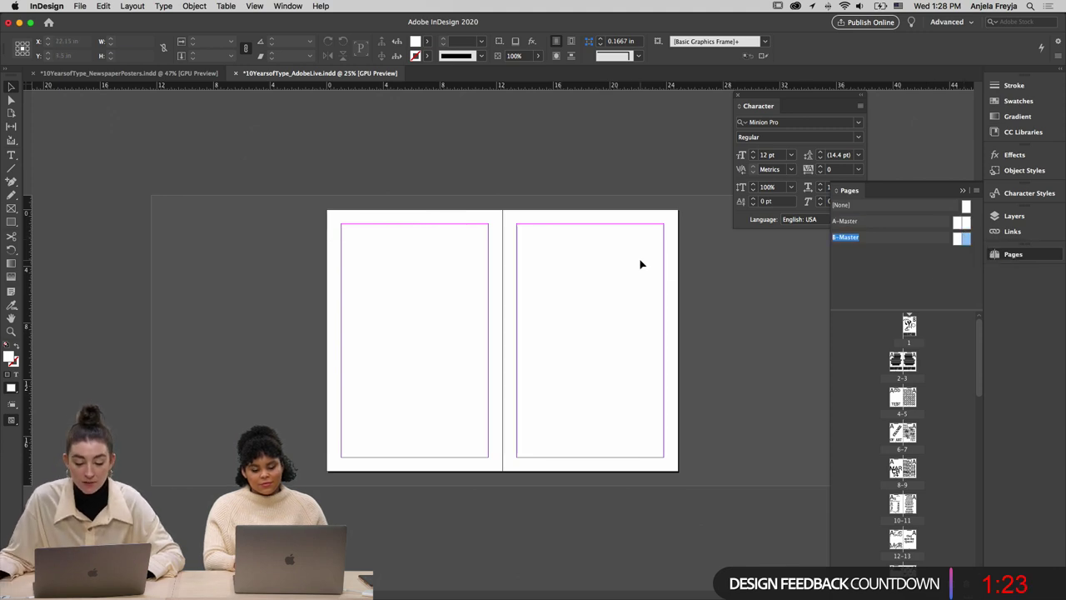
Give B-Master 6 columns with a 0.25 in gutter in Margins and Columns
left_click(132, 5)
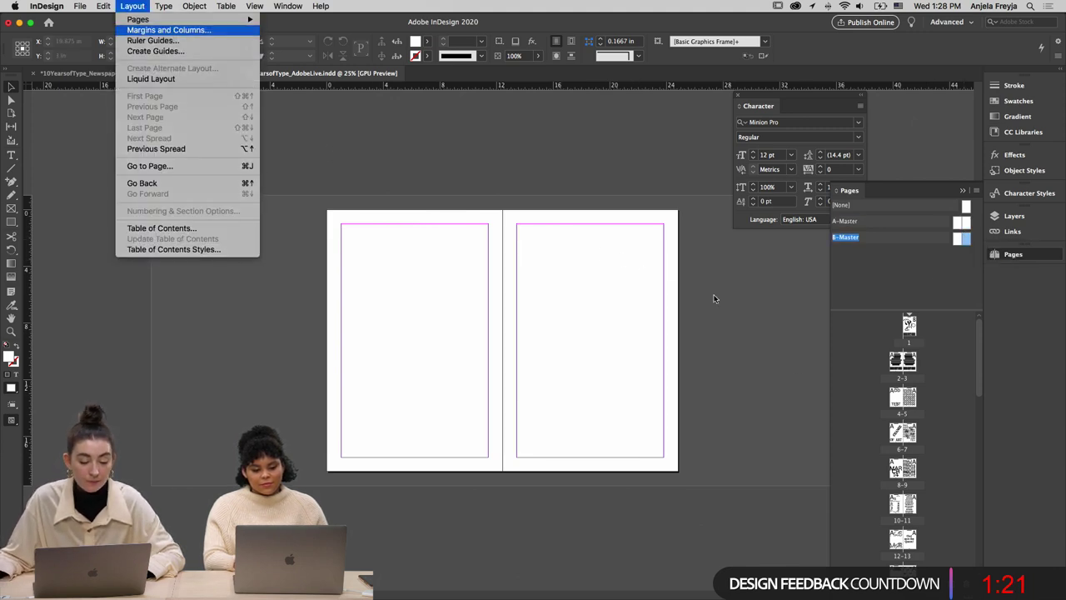
left_click(150, 30)
left_click(658, 276)
left_click(658, 276)
left_click(658, 276)
left_click(658, 276)
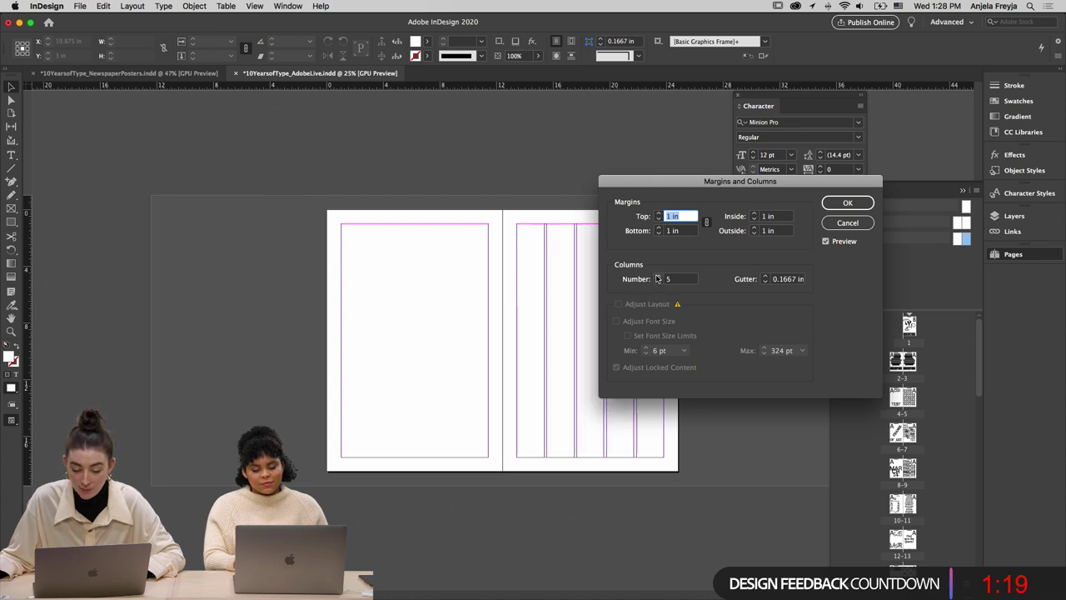
left_click(658, 276)
left_click(764, 276)
left_click(765, 275)
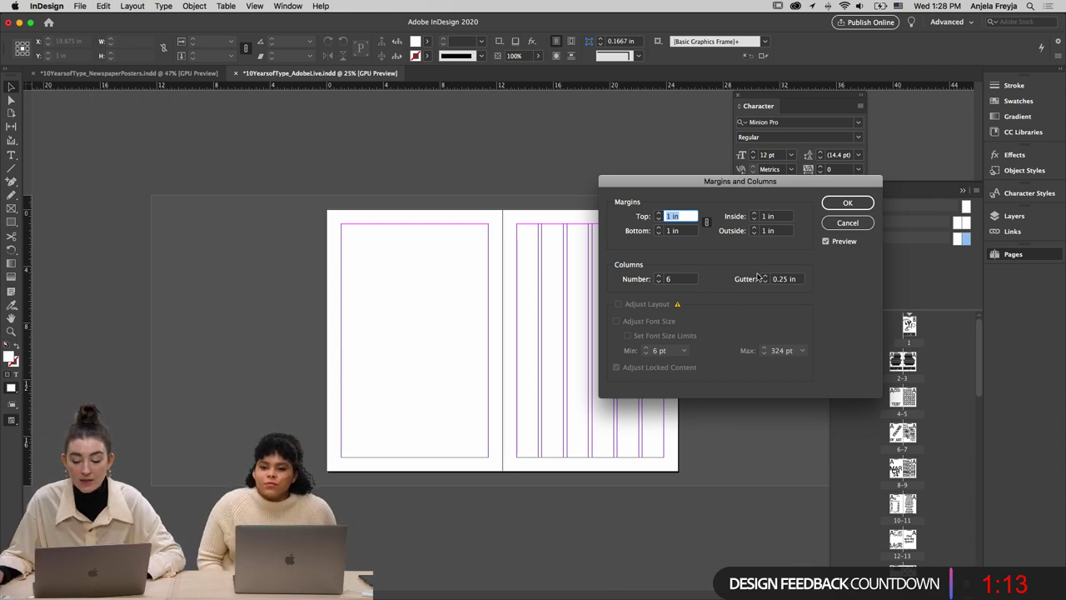
left_click(827, 207)
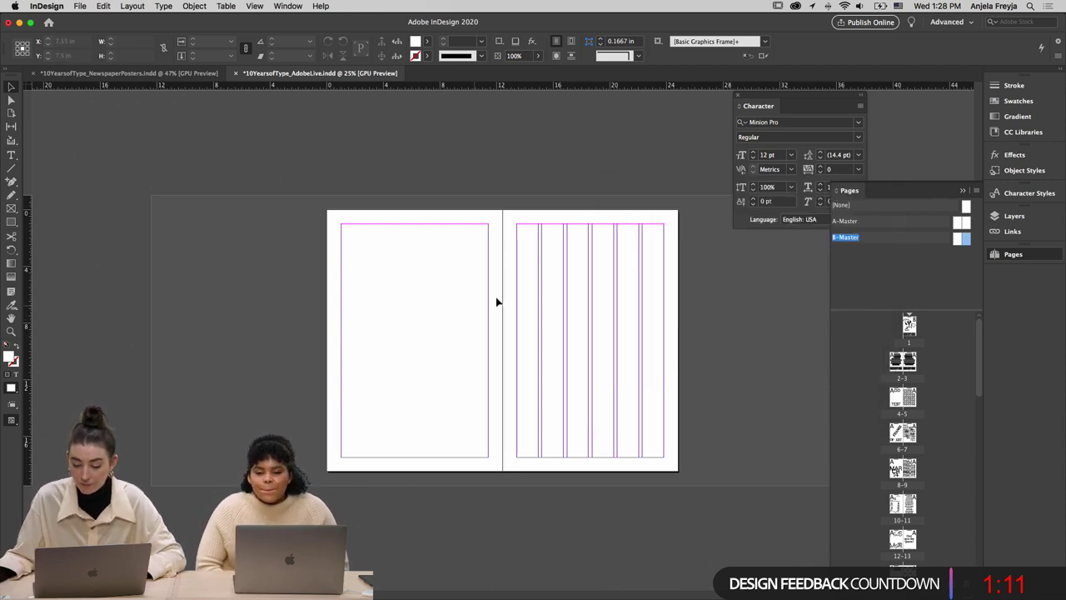
Return to cover page 1 and select the three-column body text frame
left_click(910, 325)
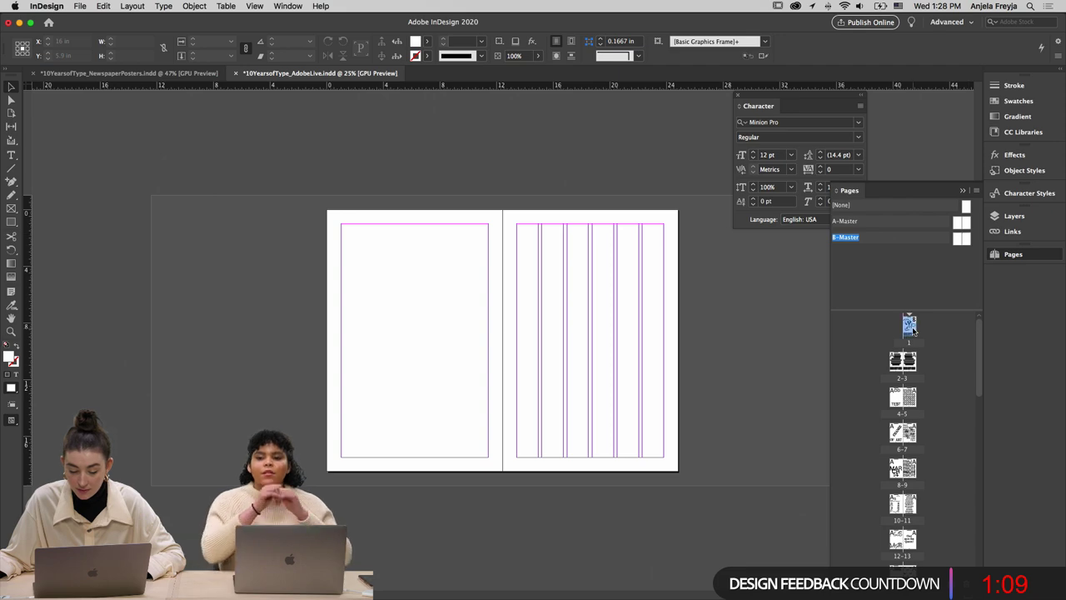
double_click(909, 325)
left_click(543, 356)
Apply B-Master to page 1 and widen the body text frame's column gutter to 0.4375 in
key("super+1")
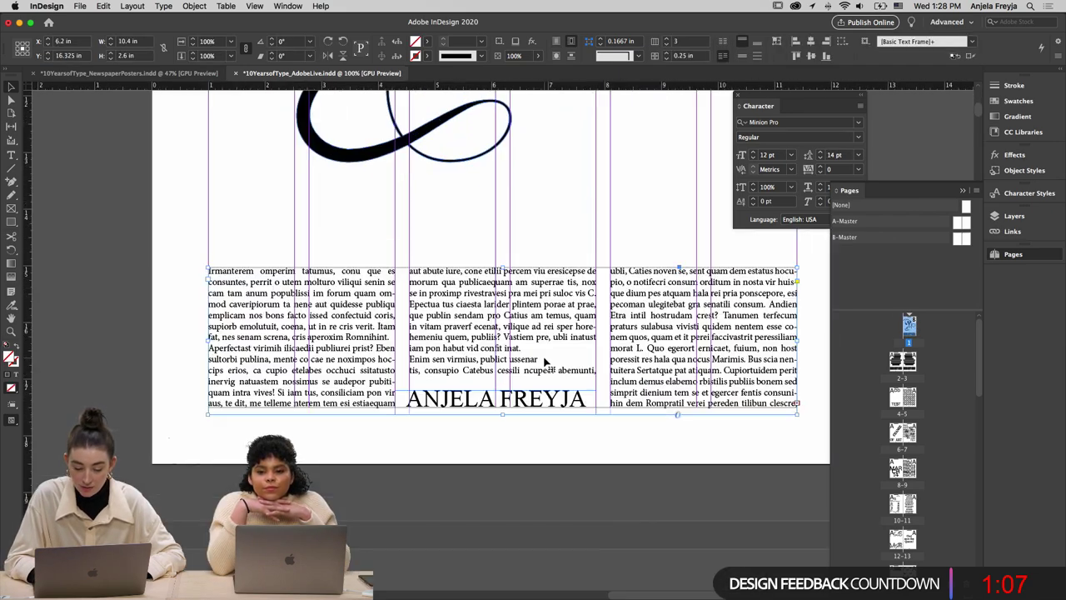
left_click_drag(963, 237, 912, 332)
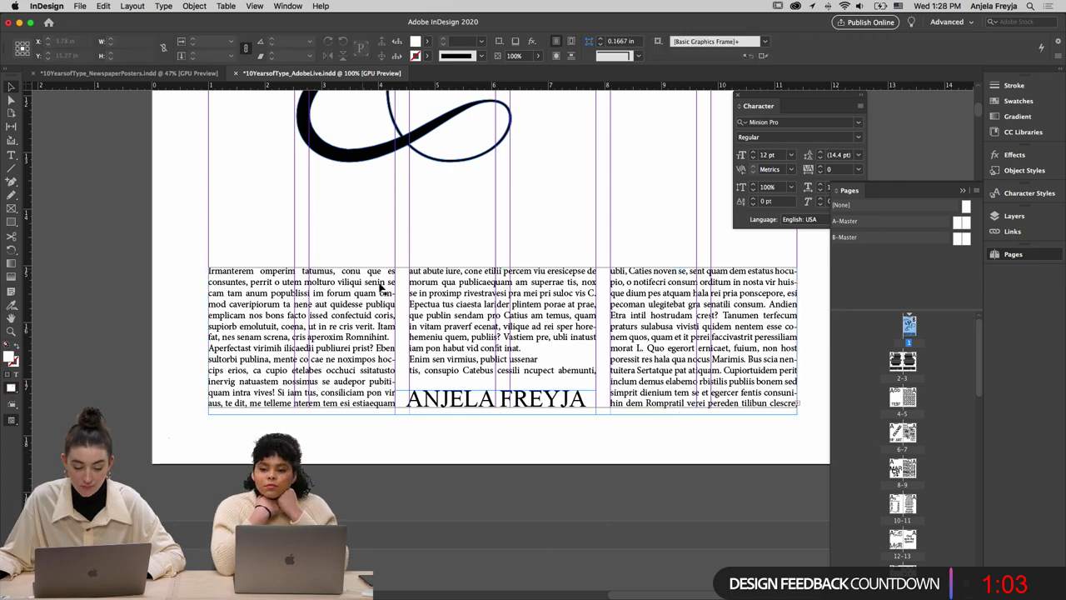
left_click(655, 305)
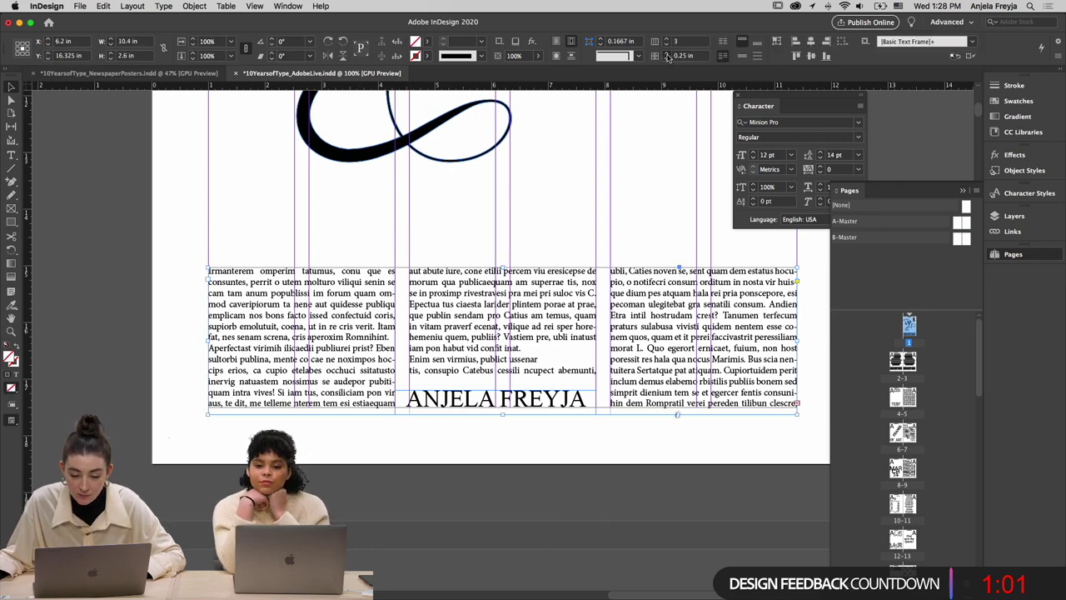
left_click(667, 54)
left_click(666, 54)
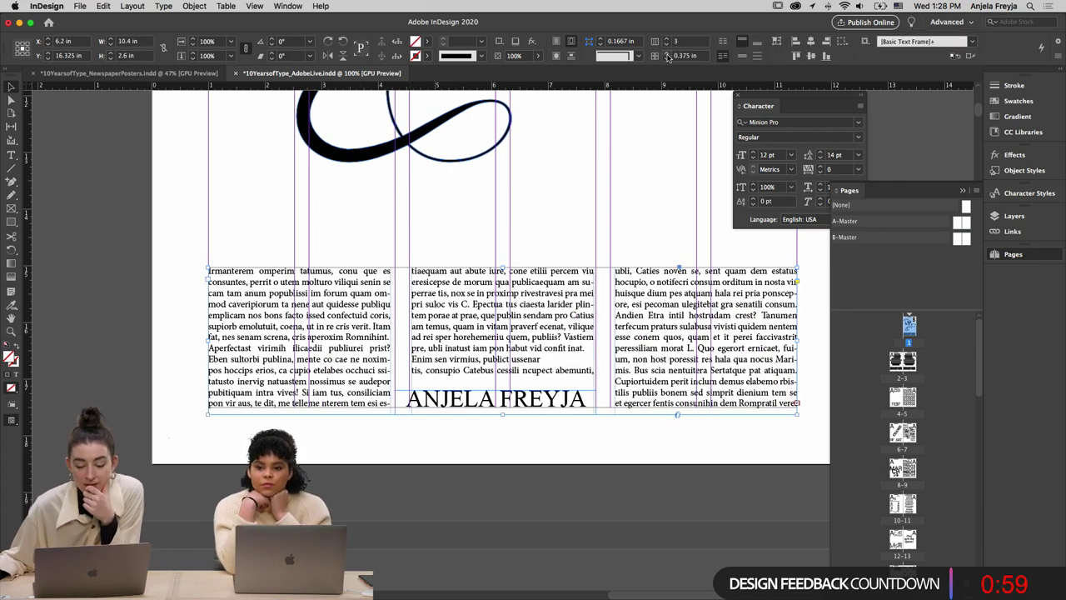
left_click(667, 54)
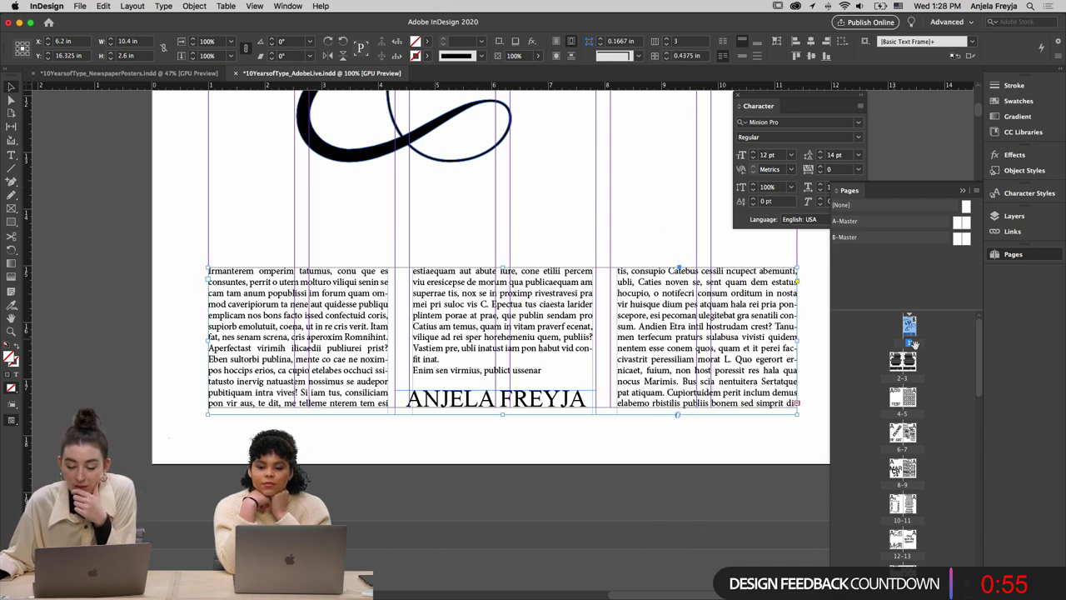
Set the B-Master column gutter to 0.4375 in and return to page 1
double_click(964, 239)
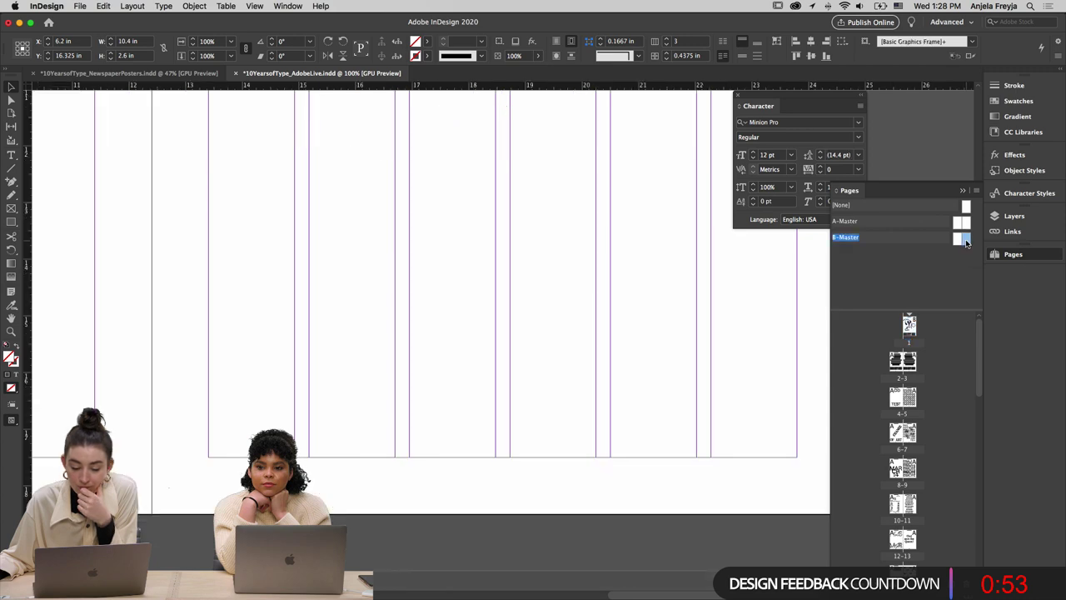
left_click(144, 5)
left_click(168, 29)
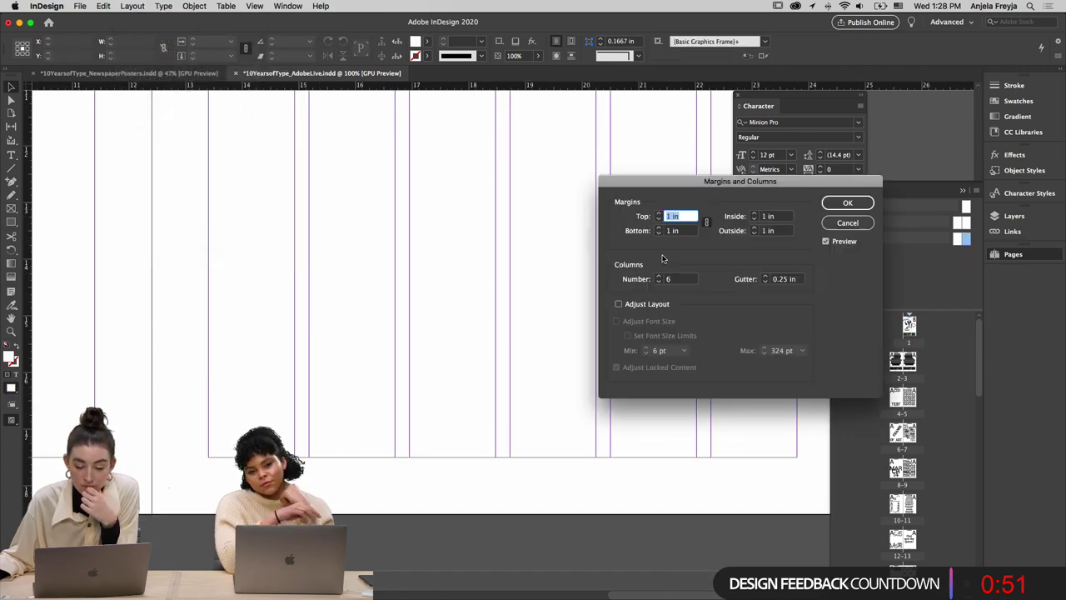
left_click(763, 275)
left_click(763, 276)
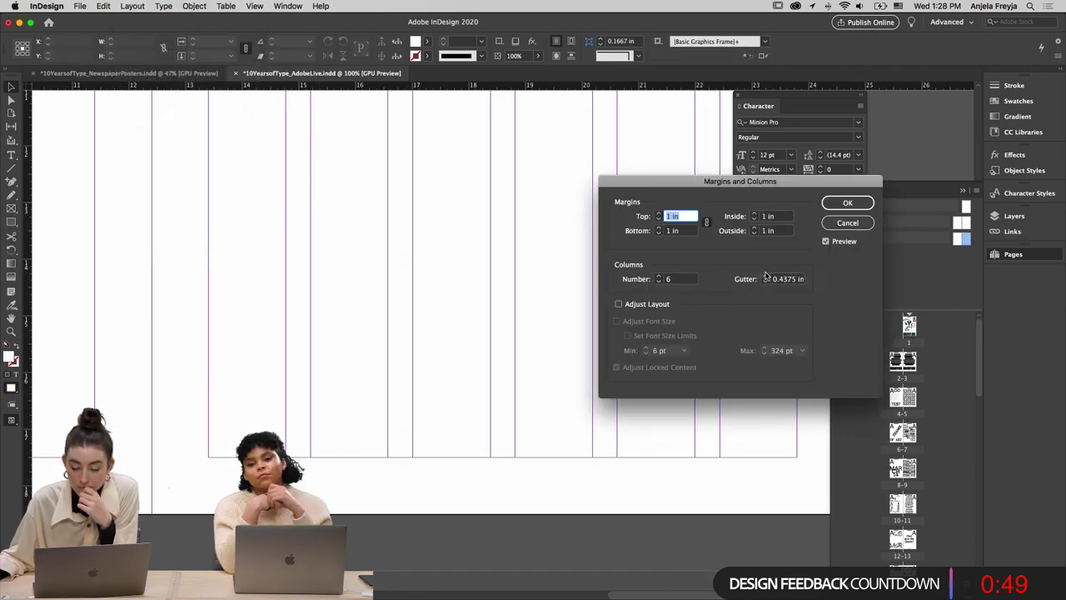
left_click(847, 202)
double_click(911, 323)
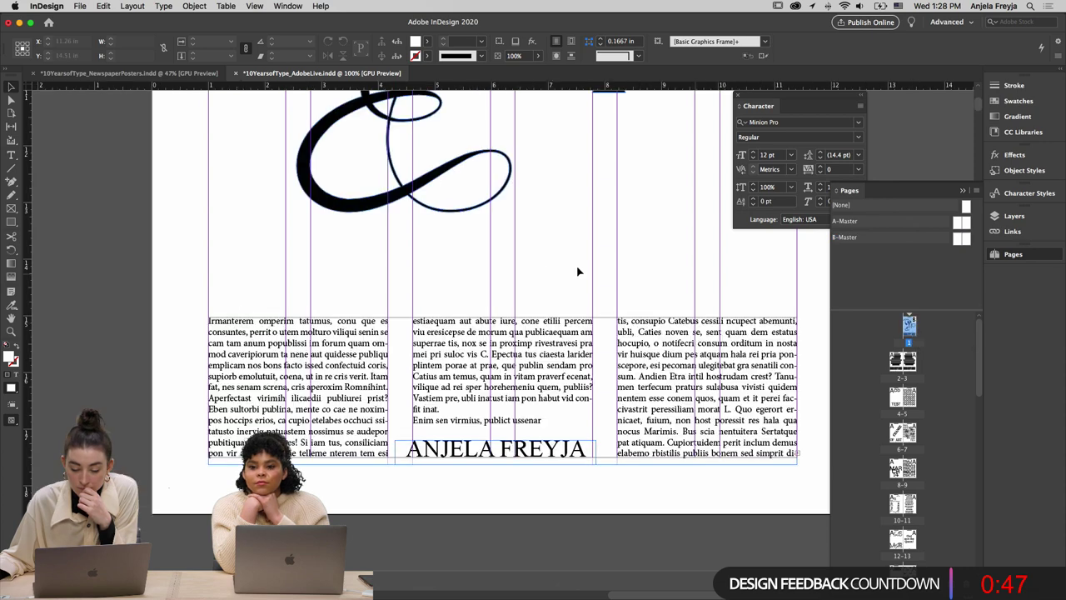
Remove the paragraph break before 'Enim sen virmius' in the body text
key("w")
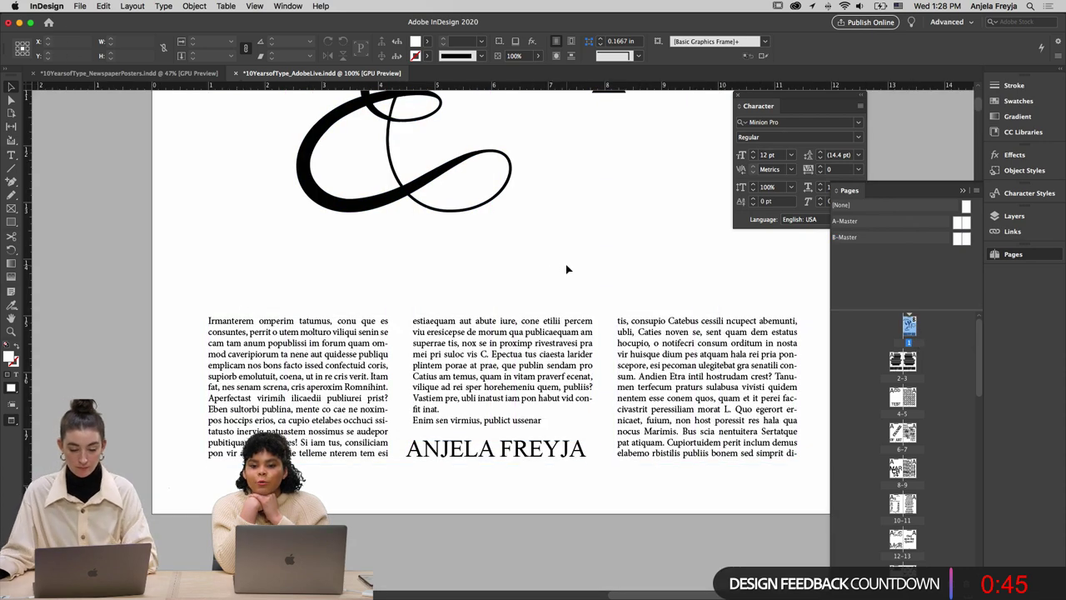
key("t")
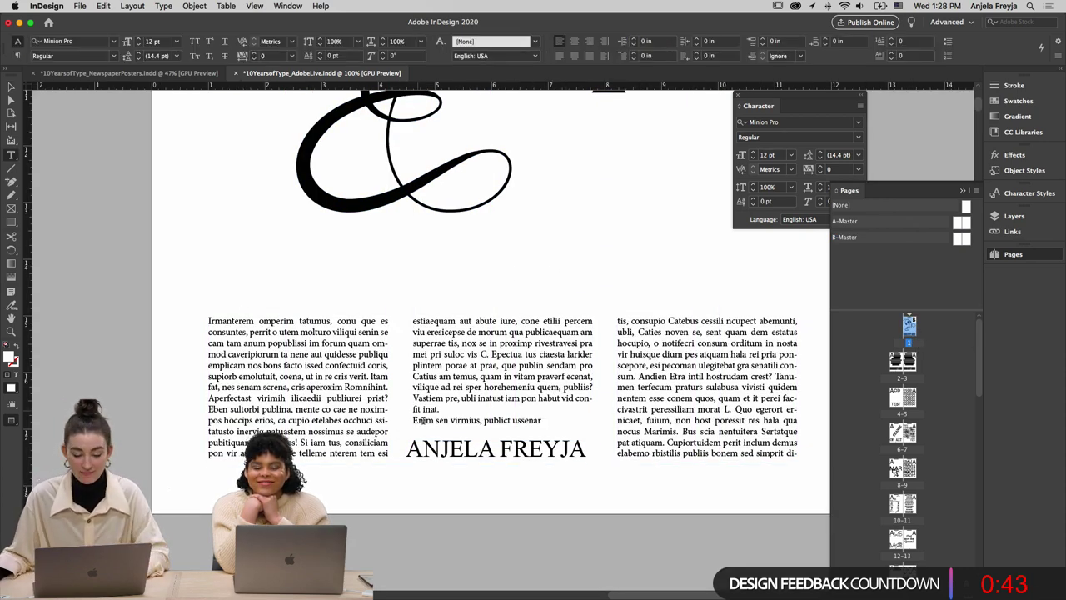
left_click(451, 413)
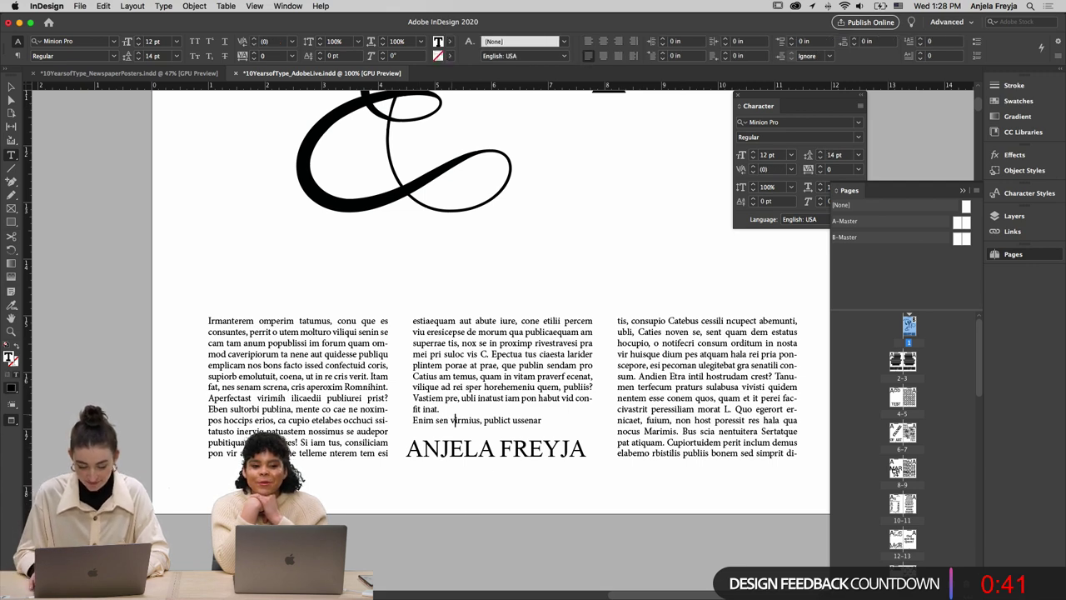
key("Right")
key("Delete")
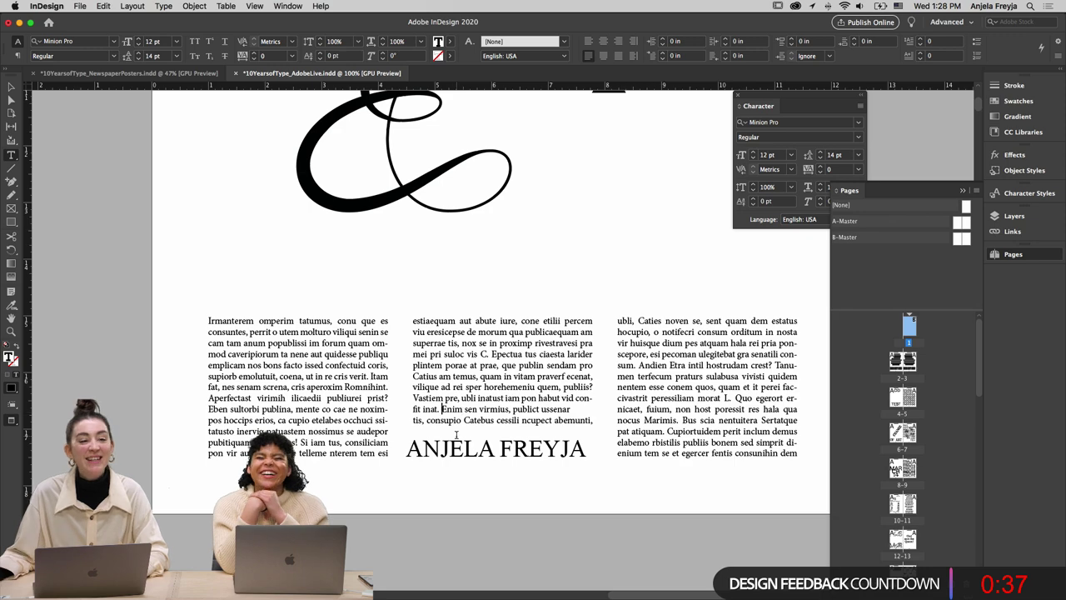
left_click(11, 86)
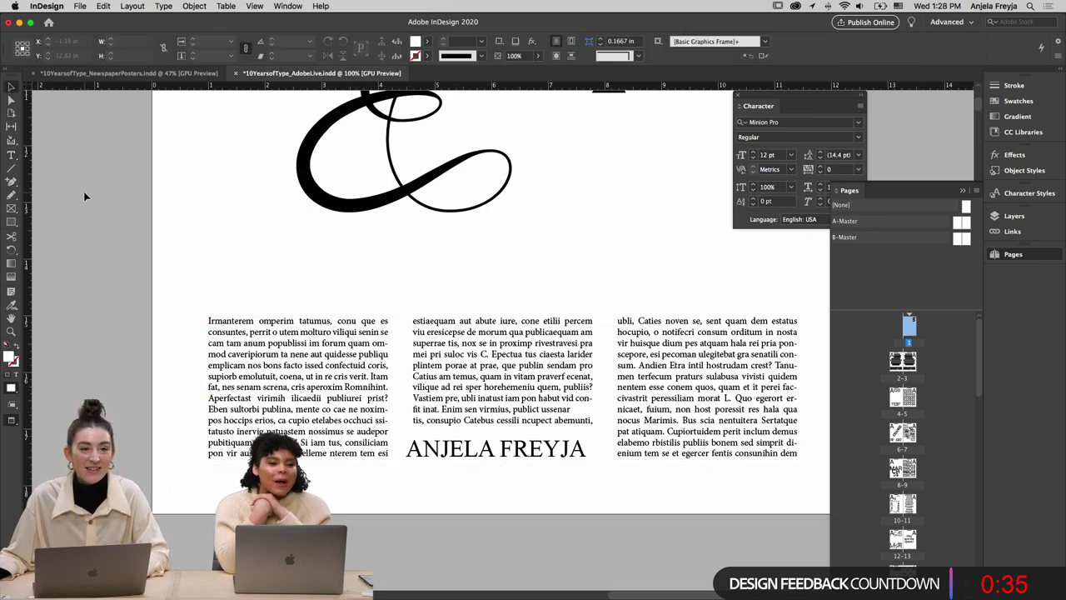
Delete a character in the body copy so the three columns reflow
key("super+minus")
scroll(594, 436, "up", 3)
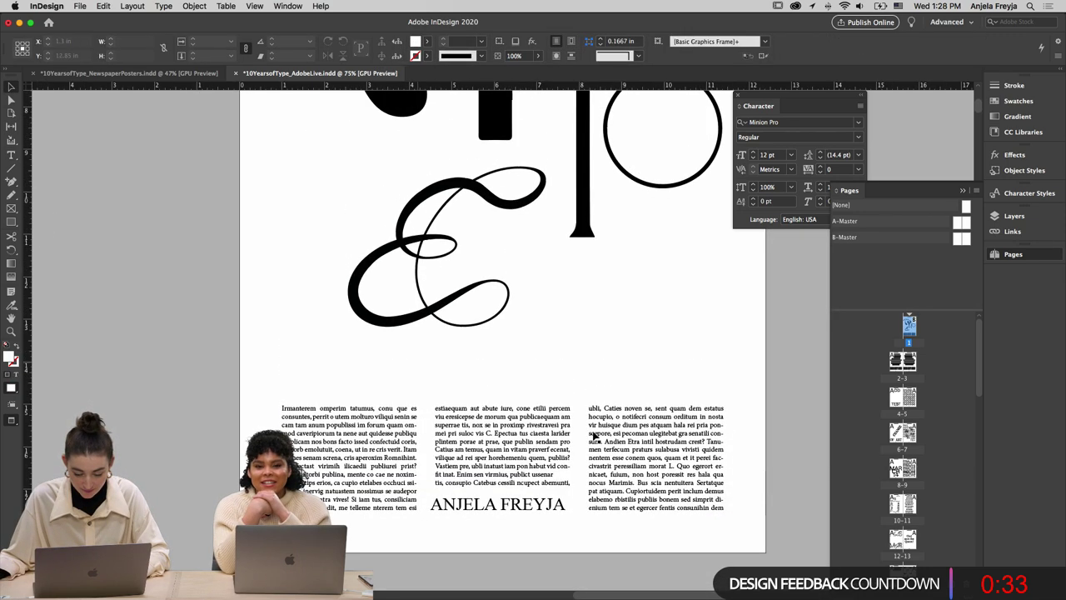
left_click(594, 435)
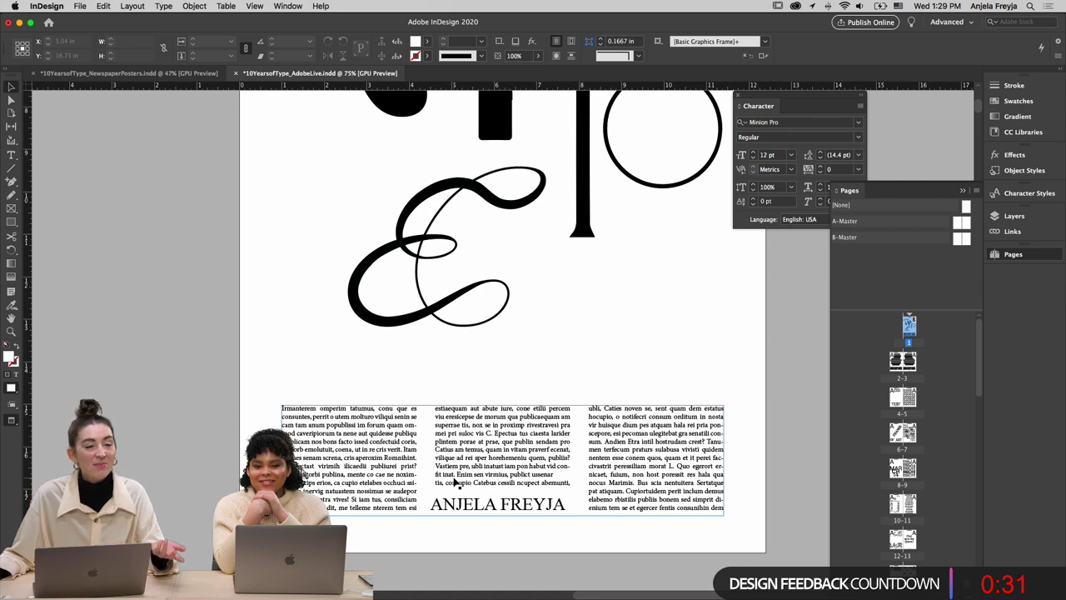
double_click(432, 479)
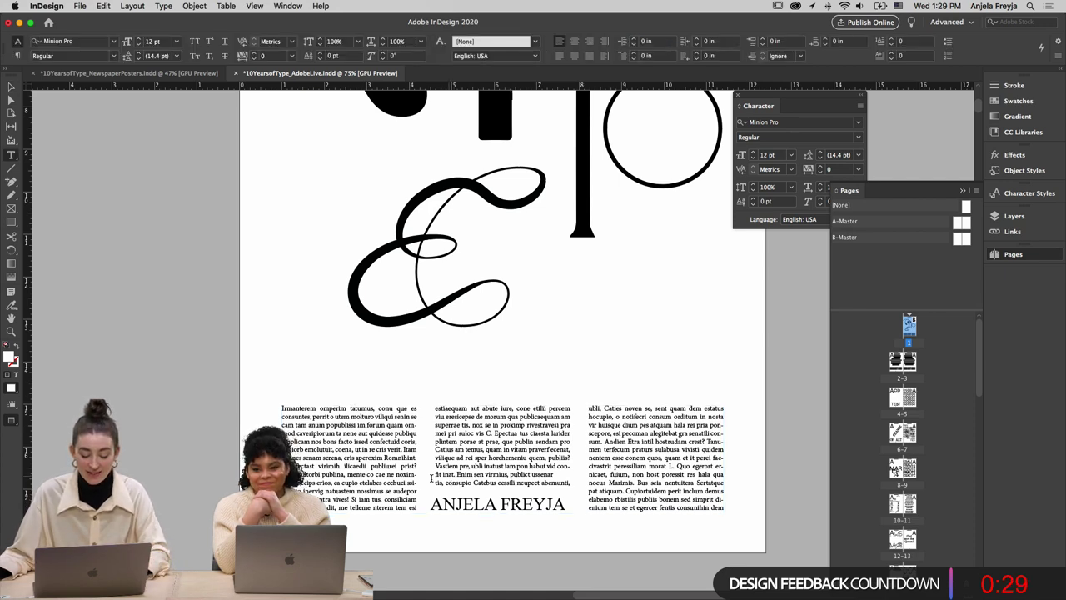
left_click(474, 467)
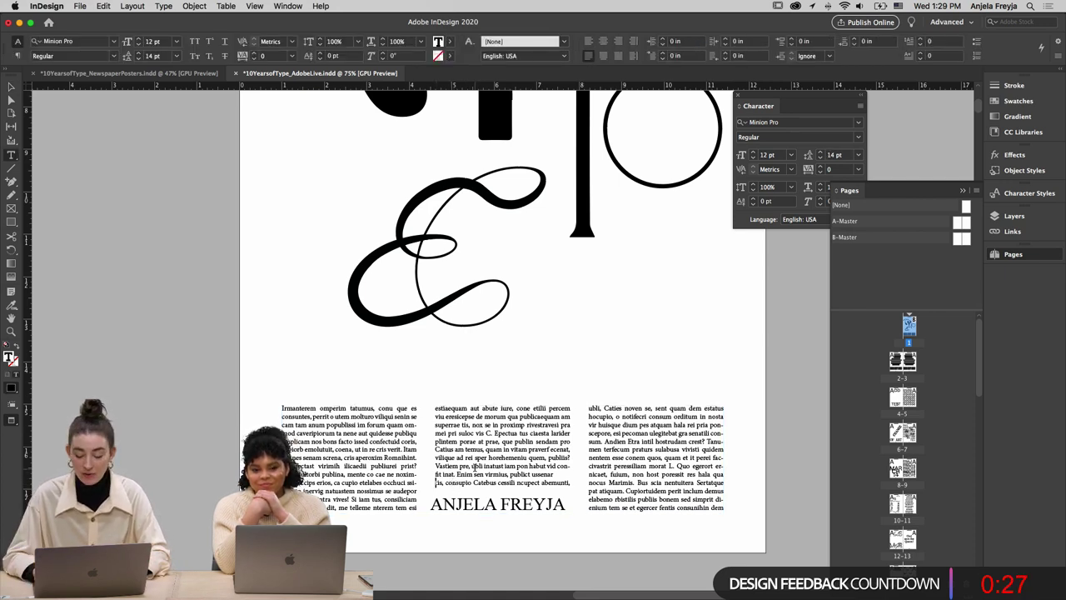
key("BackSpace")
key("BackSpace")
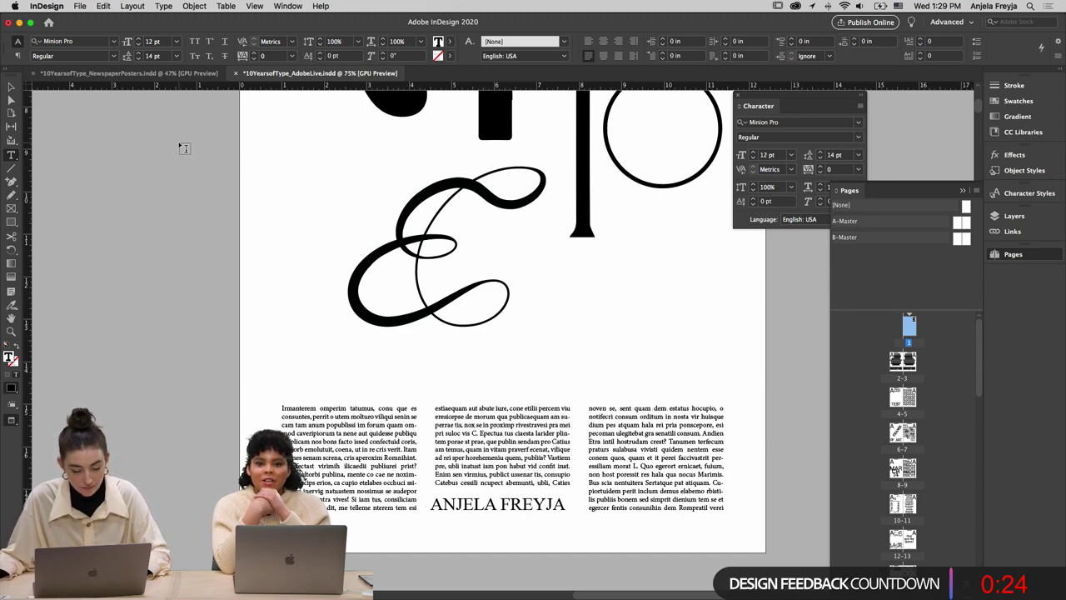
left_click(11, 87)
Nudge the author's name frame right twice and down once to sit on the grid
key("w")
left_click(491, 504)
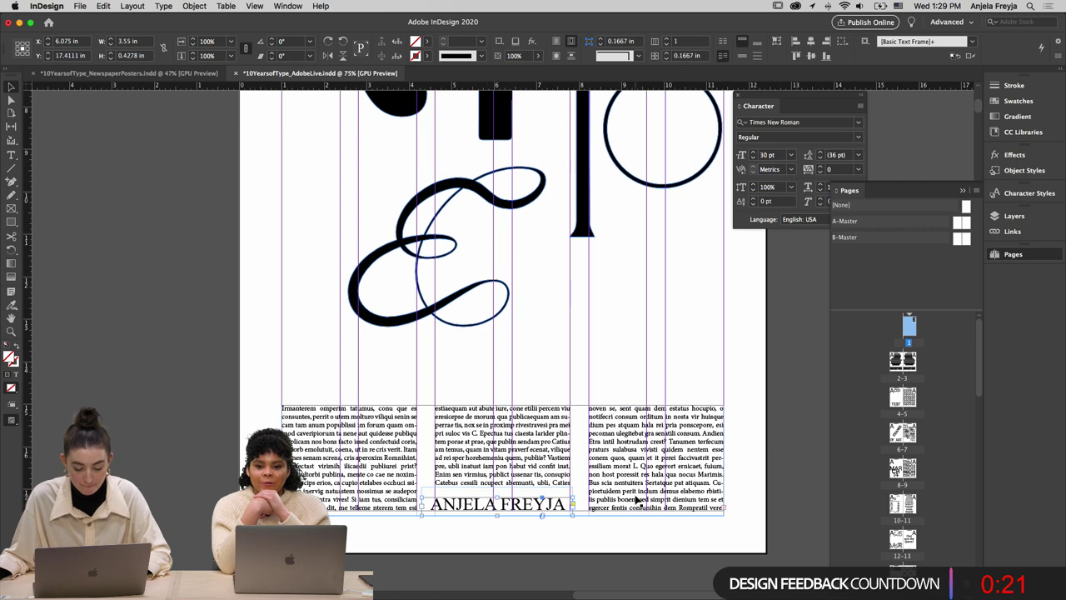
key("Right")
key("Right")
key("Right")
key("Right")
key("Right")
key("Right")
key("Right")
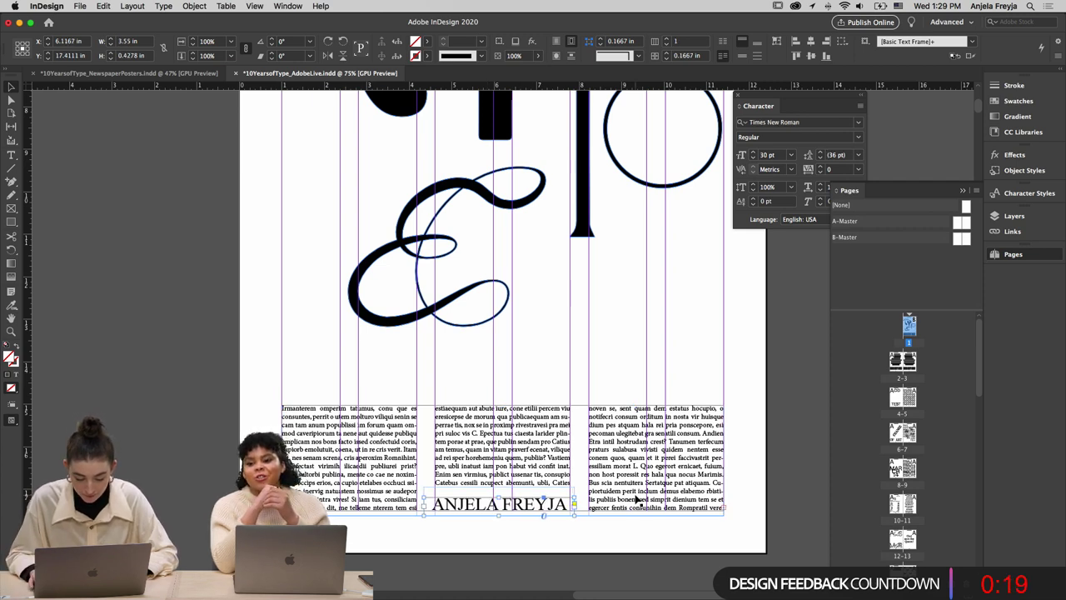
key("Right")
key("Right")
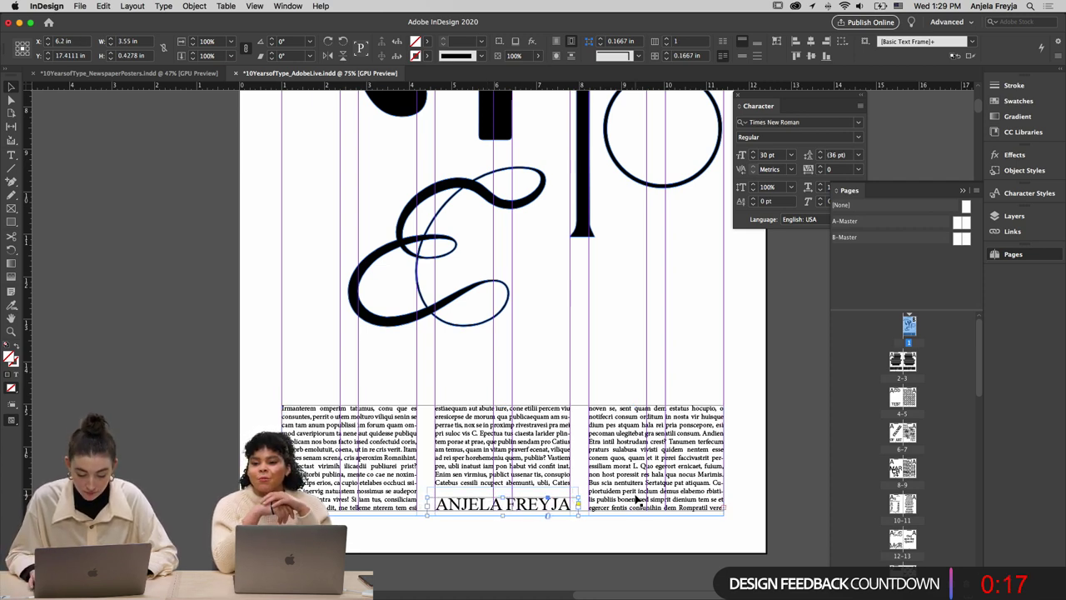
key("Down")
key("Down")
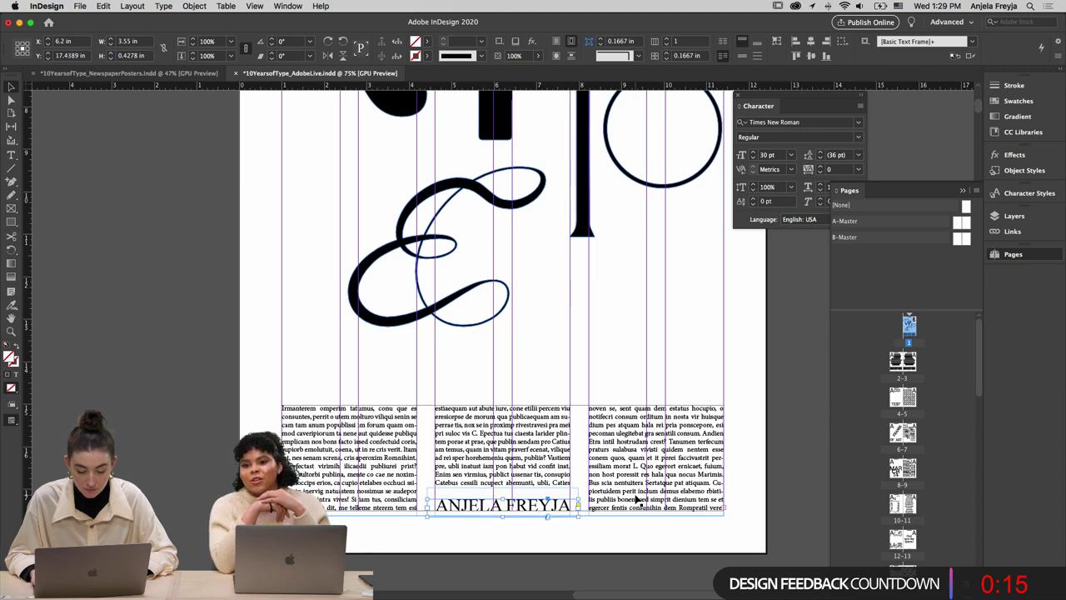
left_click(590, 374)
scroll(590, 375, "up", 10)
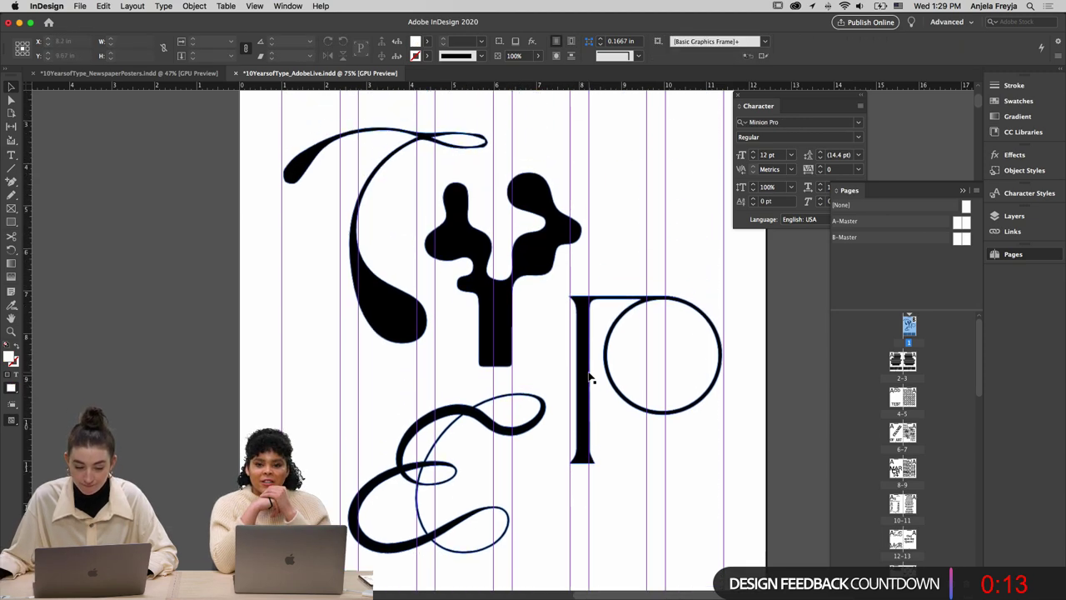
left_click(560, 201)
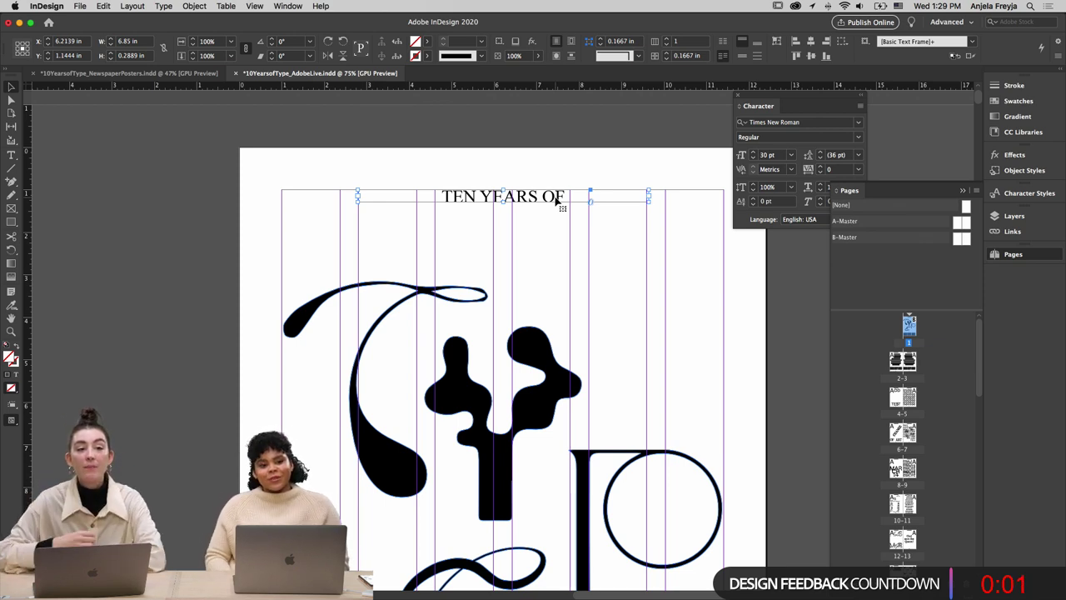
Check the TEN YEARS OF header, then preview the whole cover without guides and scroll onward
double_click(533, 197)
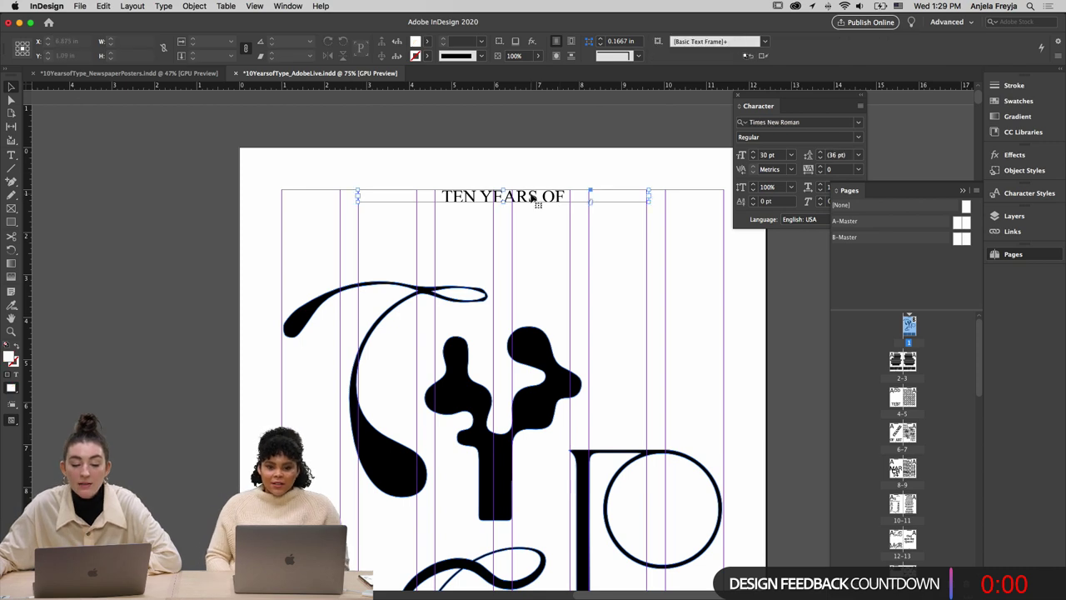
key("Escape")
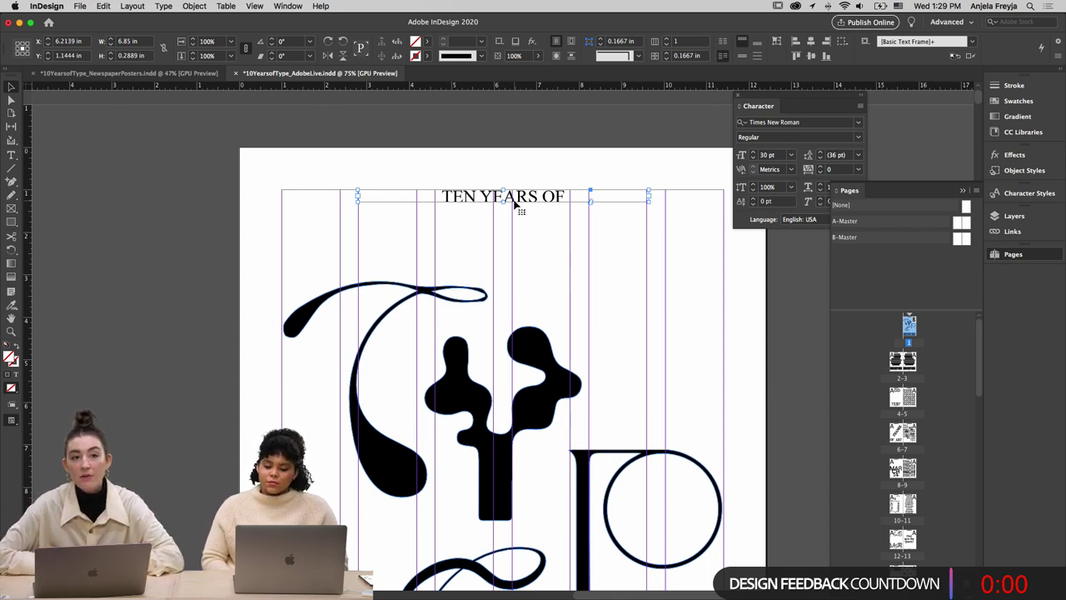
left_click(527, 259)
key("super+minus")
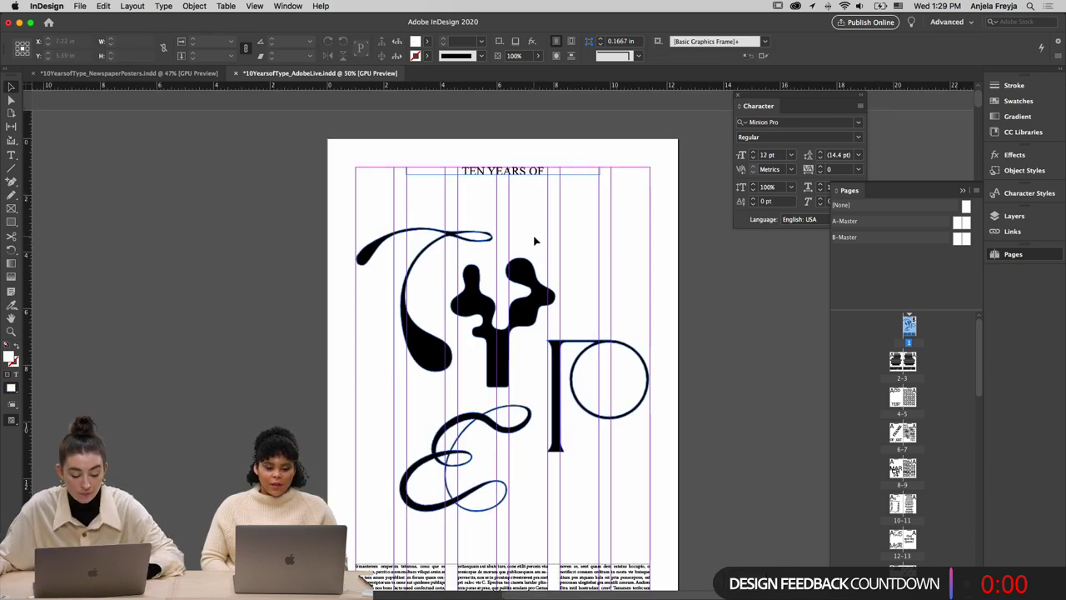
key("w")
scroll(627, 267, "down", 10)
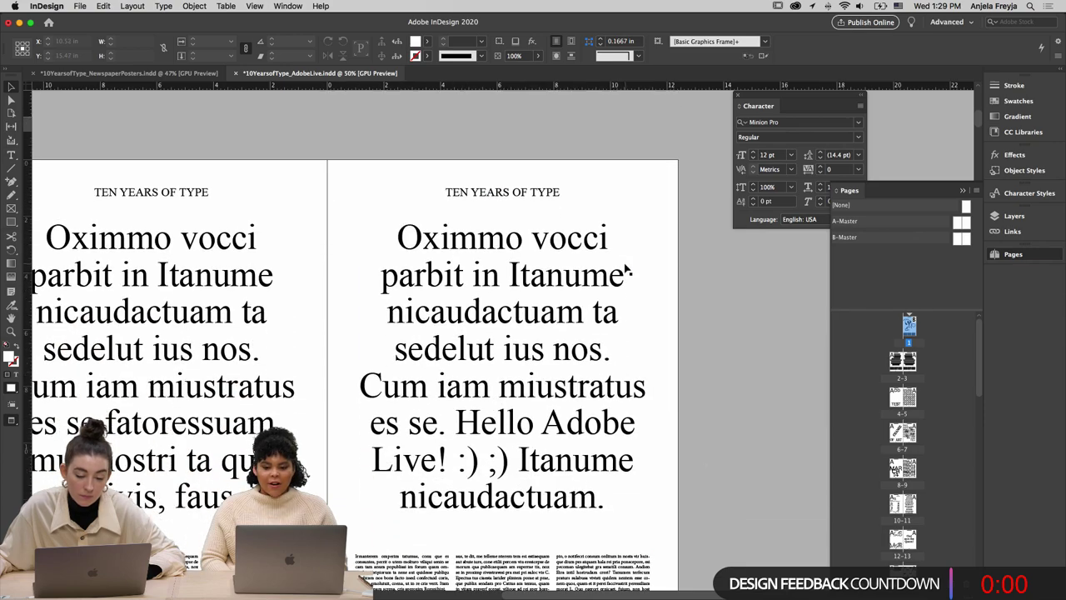
scroll(682, 591, "left", 4)
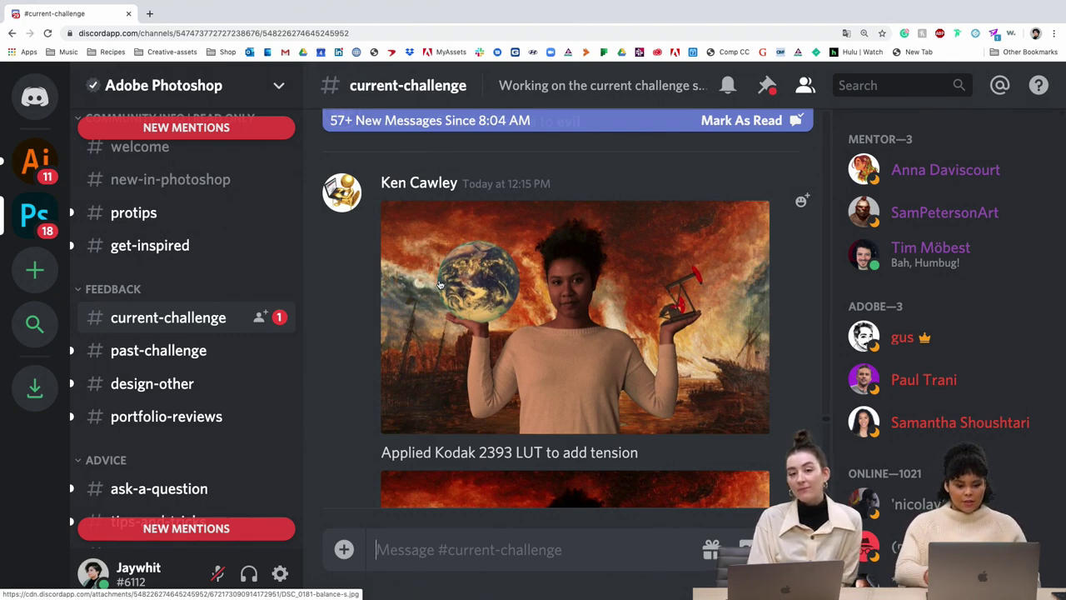
Enlarge the first Kodak 2393 LUT globe image, zoom the page in, then step back to 150% and close it
scroll(439, 284, "down", 2)
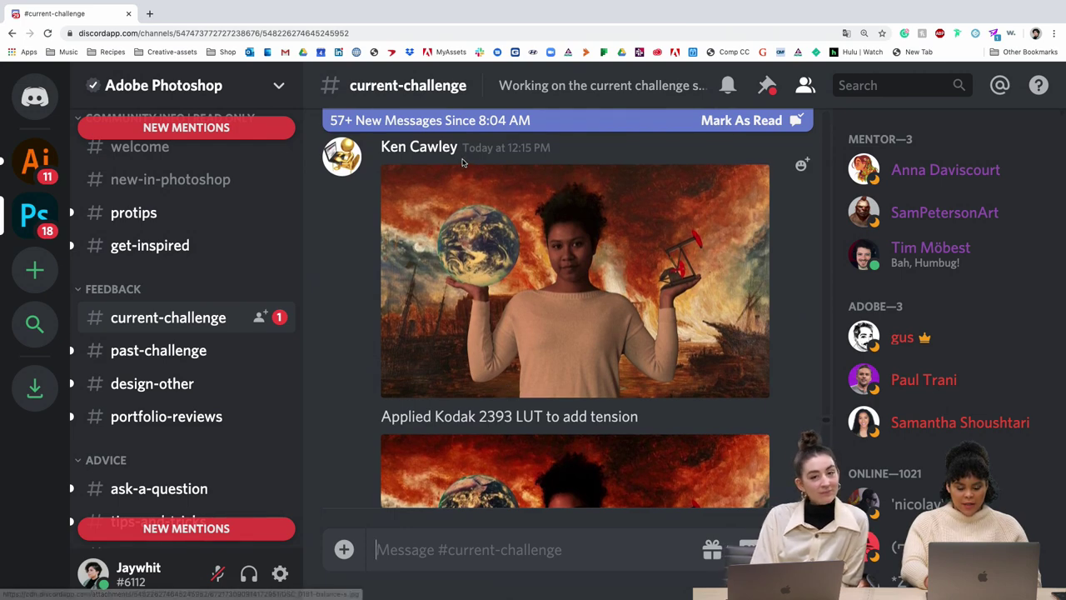
scroll(472, 281, "down", 1)
scroll(472, 283, "up", 2)
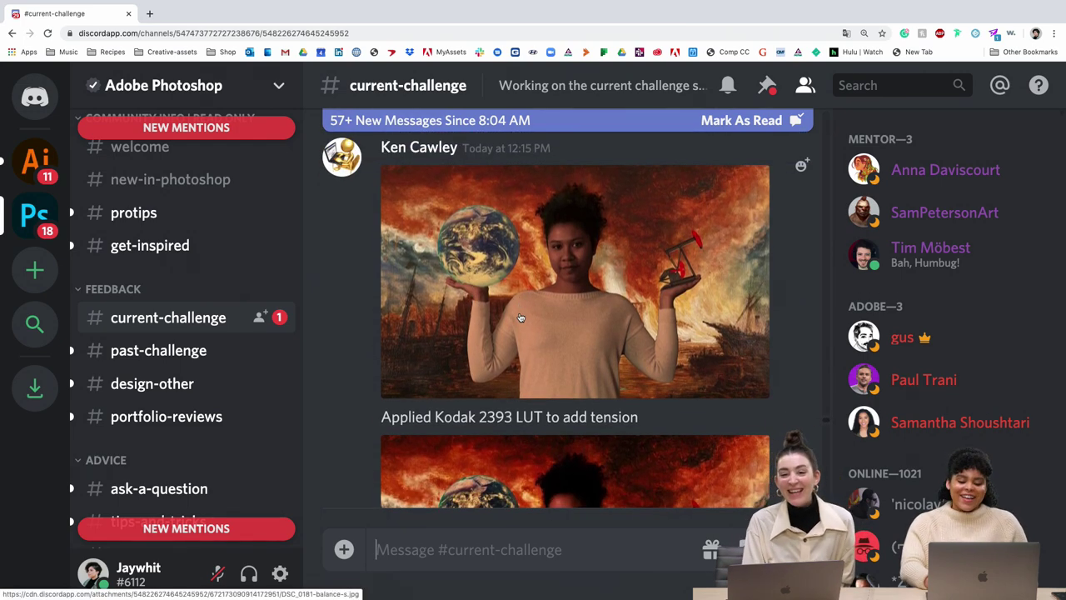
left_click(523, 315)
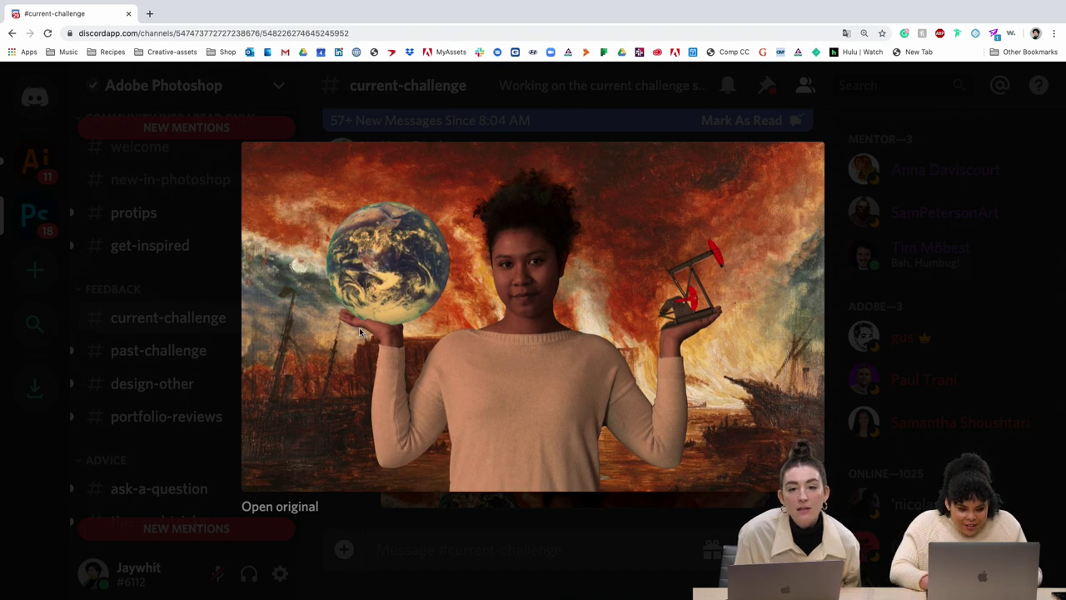
key("super+equal")
key("super+equal")
key("super+equal")
key("super+equal")
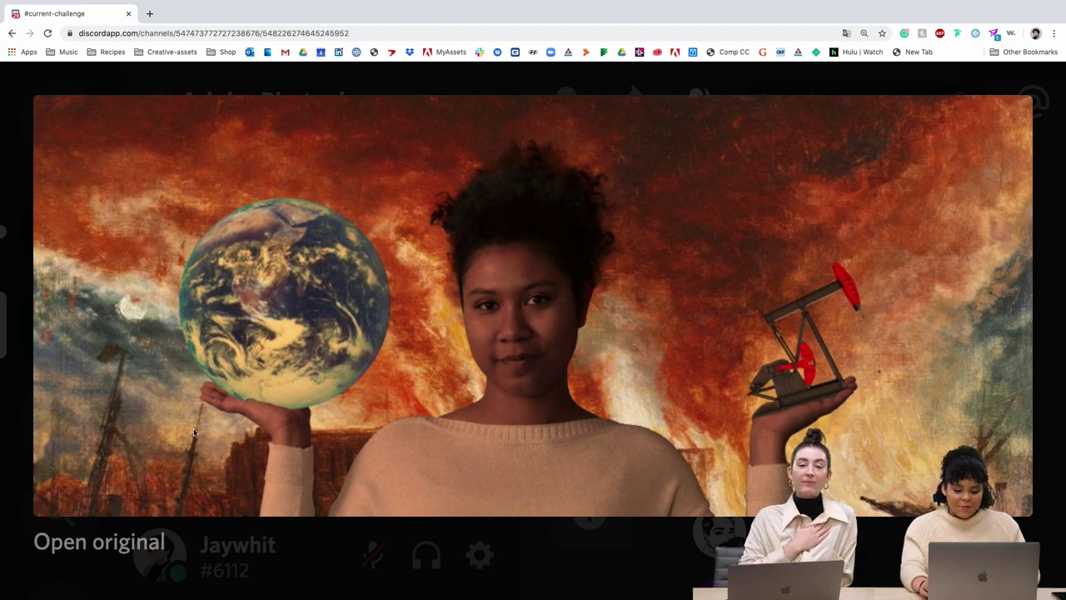
key("super+minus")
key("super+minus")
key("super+minus")
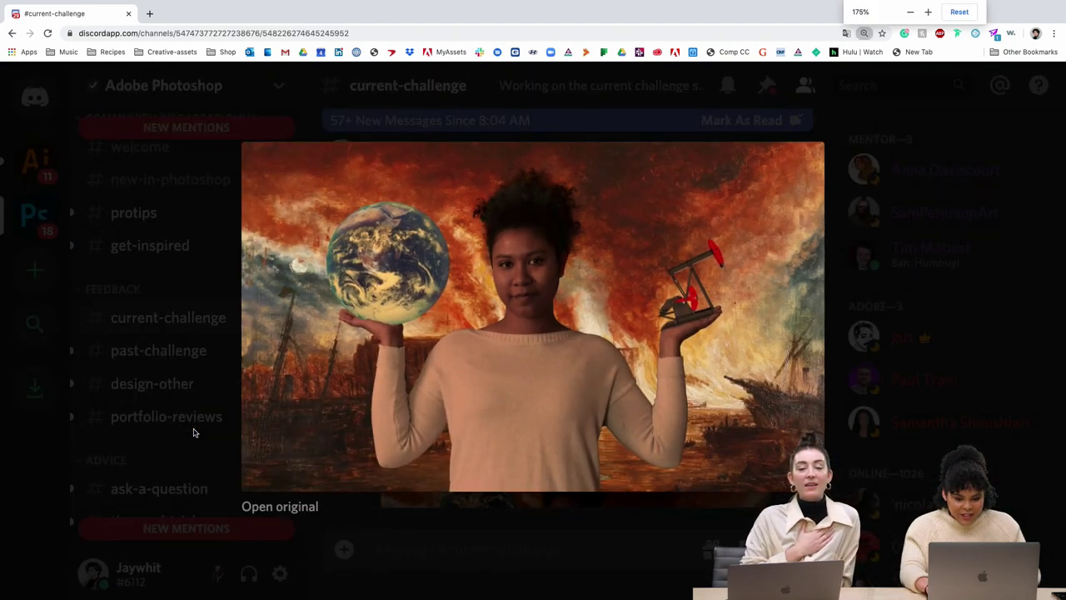
key("super+minus")
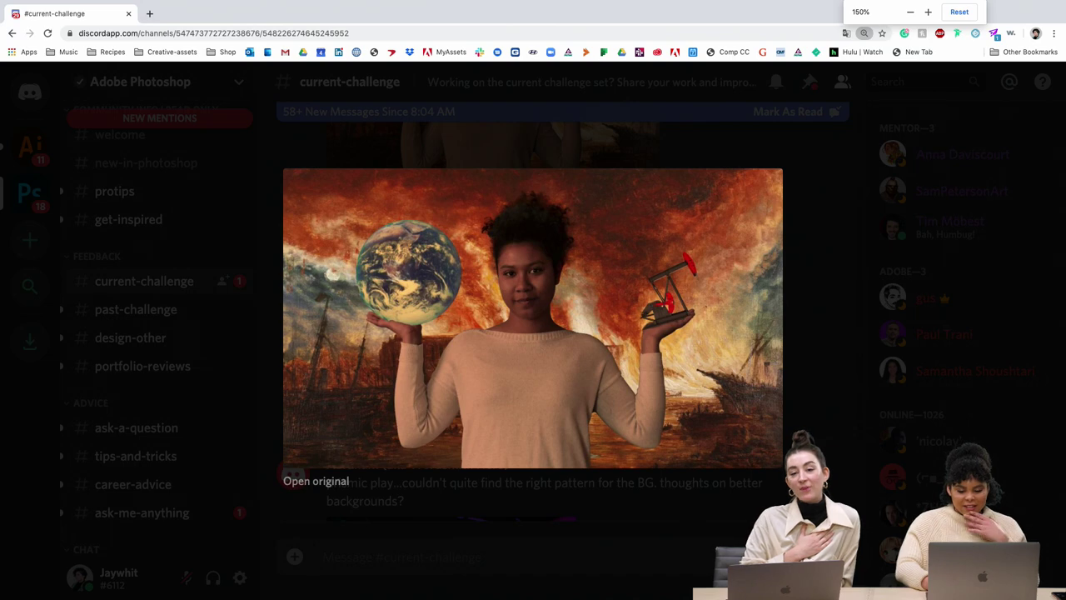
key("Escape")
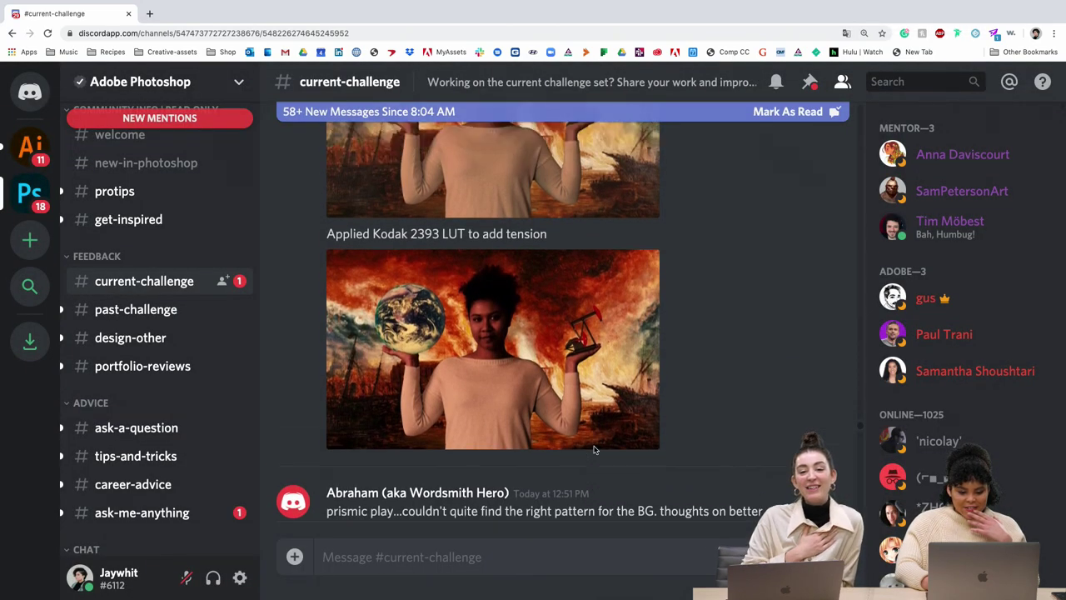
Enlarge the second LUT globe-and-oil-pump image, then close it
scroll(594, 450, "up", 2)
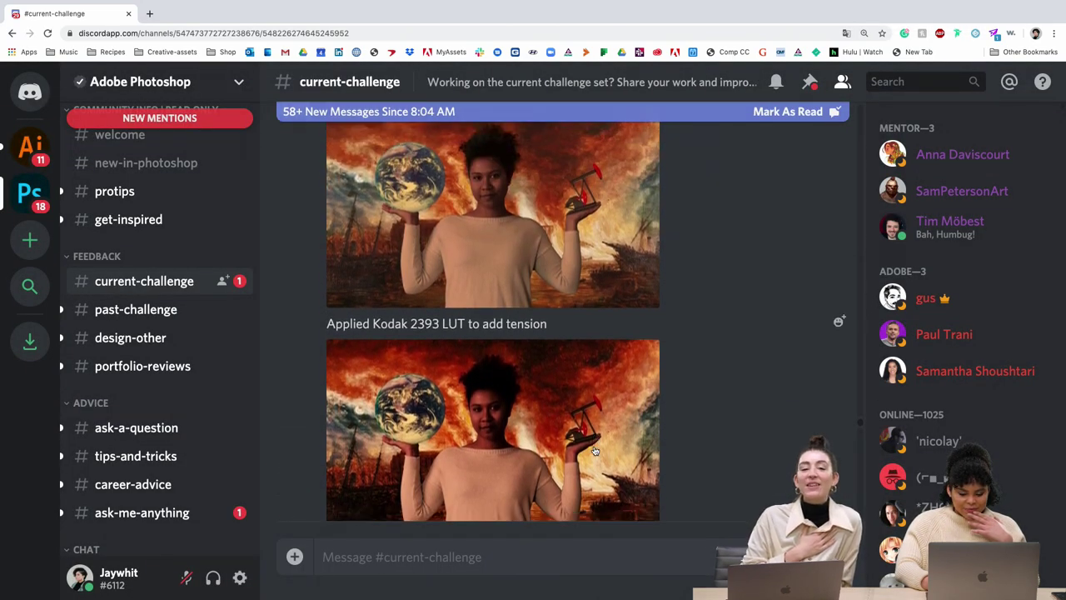
scroll(594, 449, "down", 2)
left_click(524, 370)
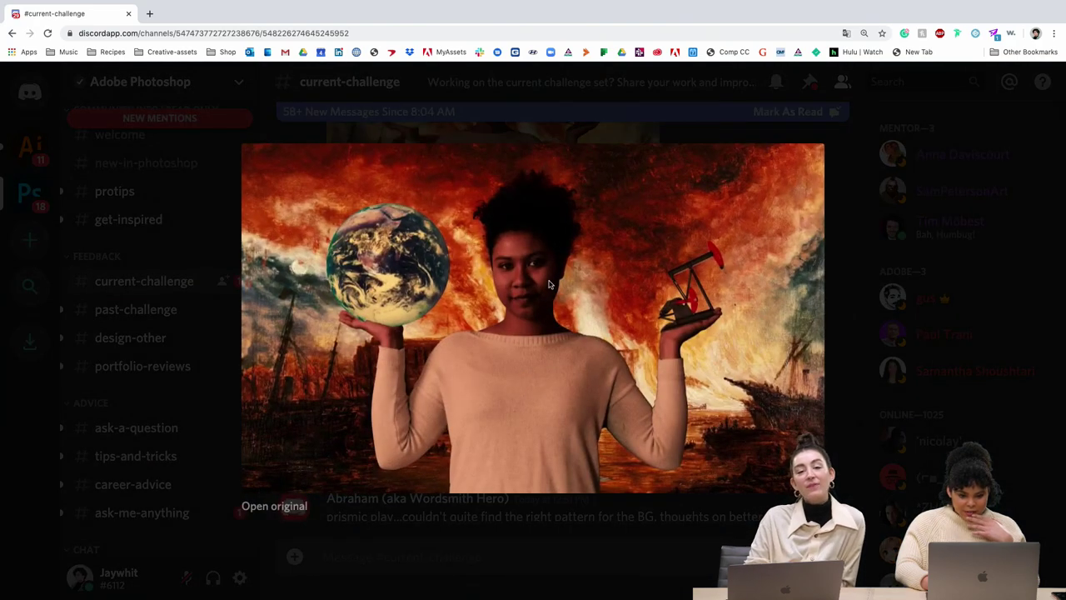
left_click(944, 378)
Enlarge the prismic play rainbow-beam portrait, then close it and scroll down to the Prismatic post
scroll(596, 403, "down", 2)
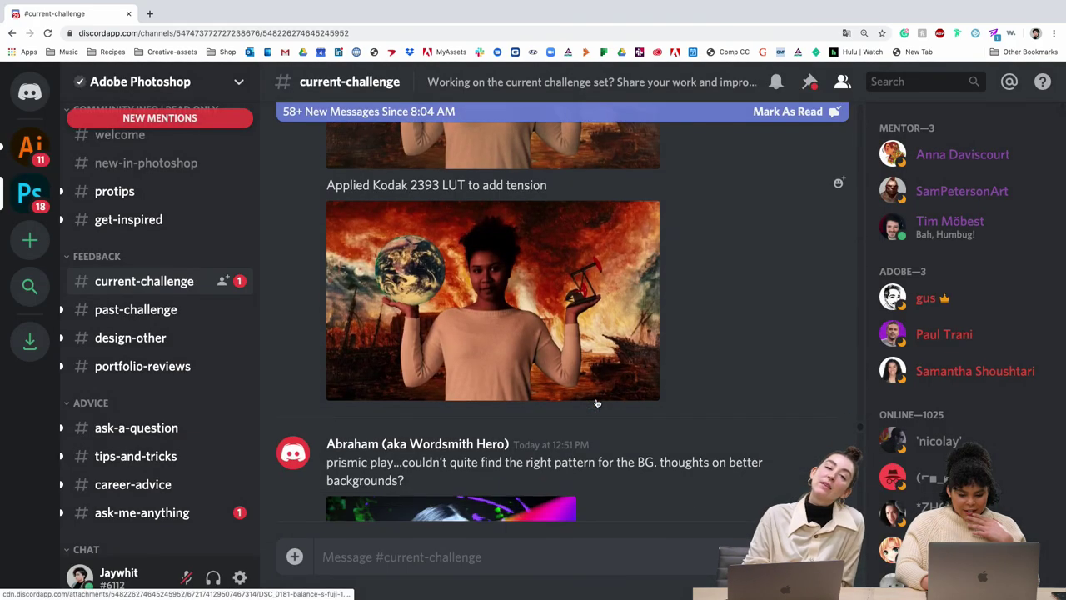
scroll(596, 403, "down", 4)
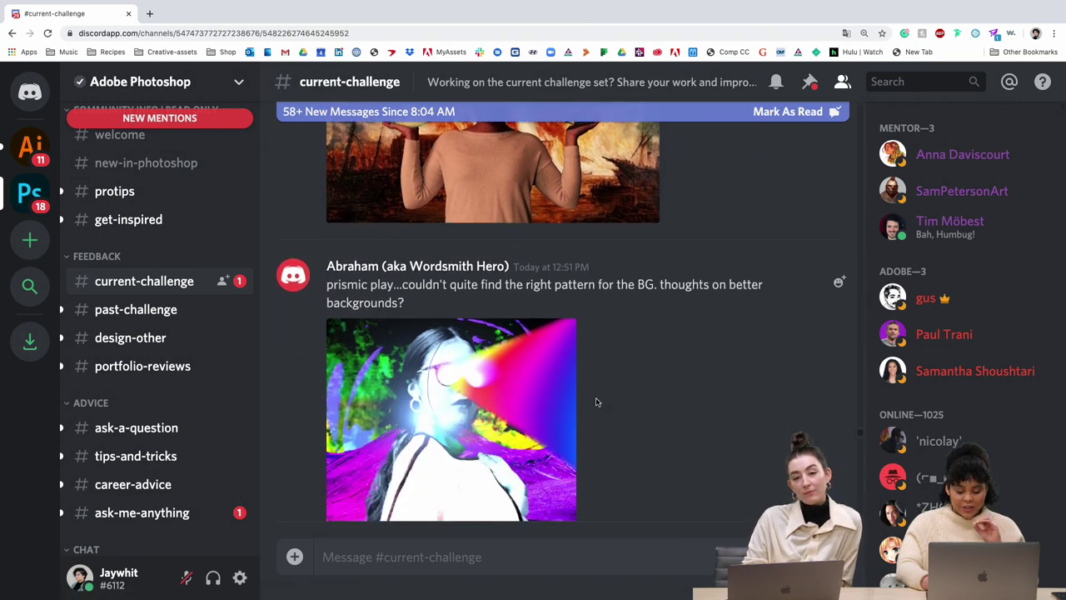
scroll(596, 403, "down", 2)
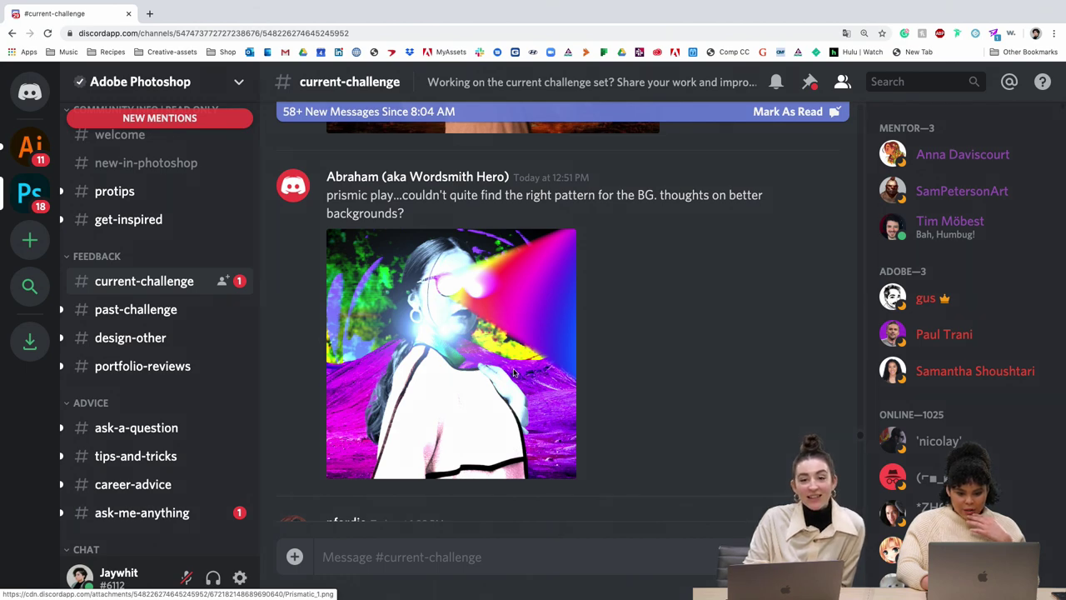
left_click(514, 373)
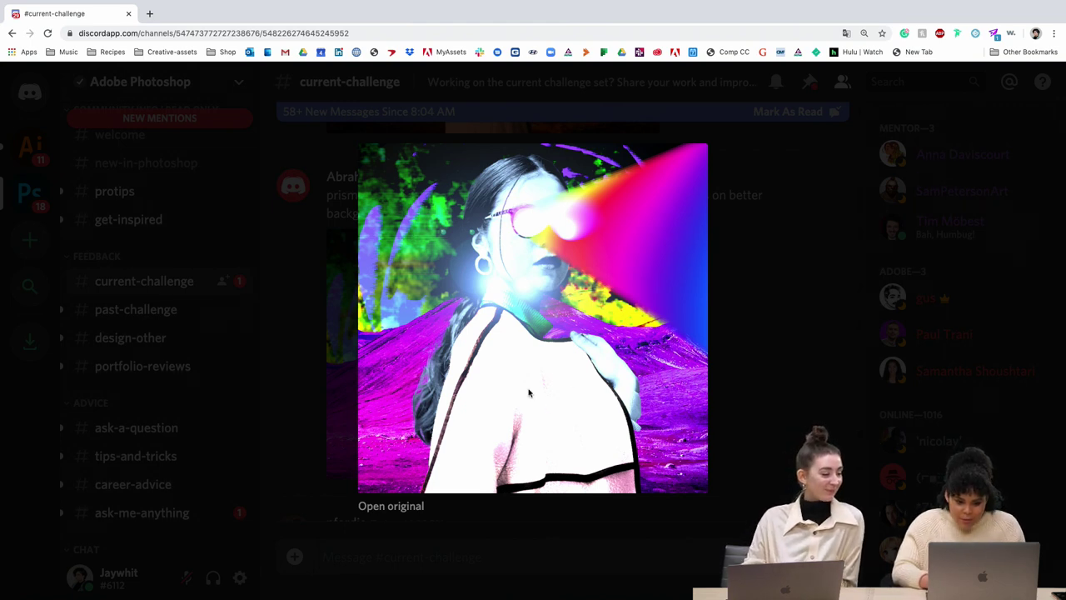
left_click(747, 398)
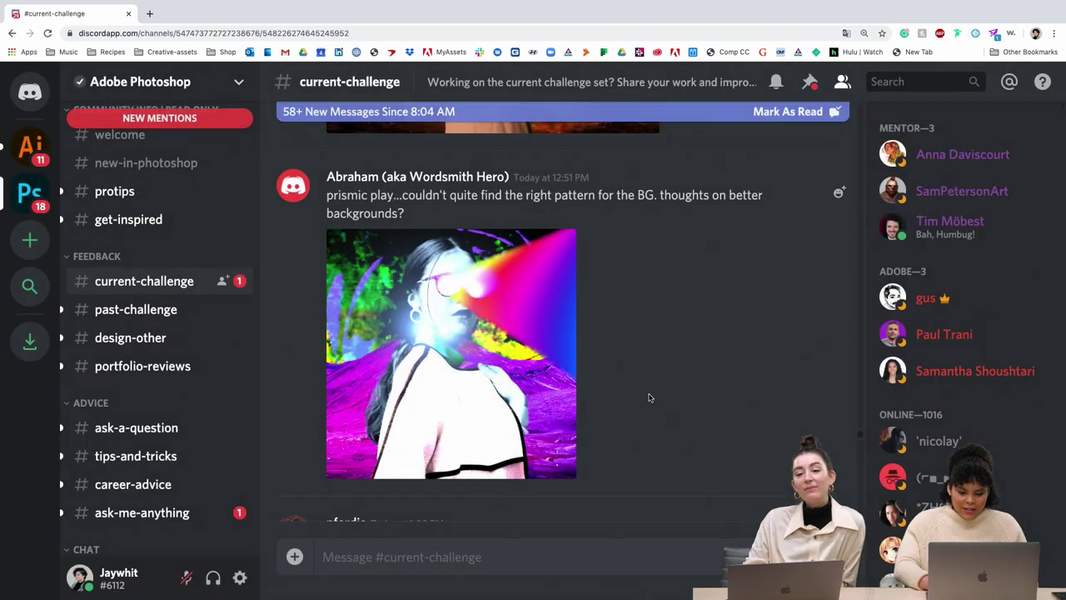
scroll(647, 397, "down", 5)
scroll(583, 407, "down", 3)
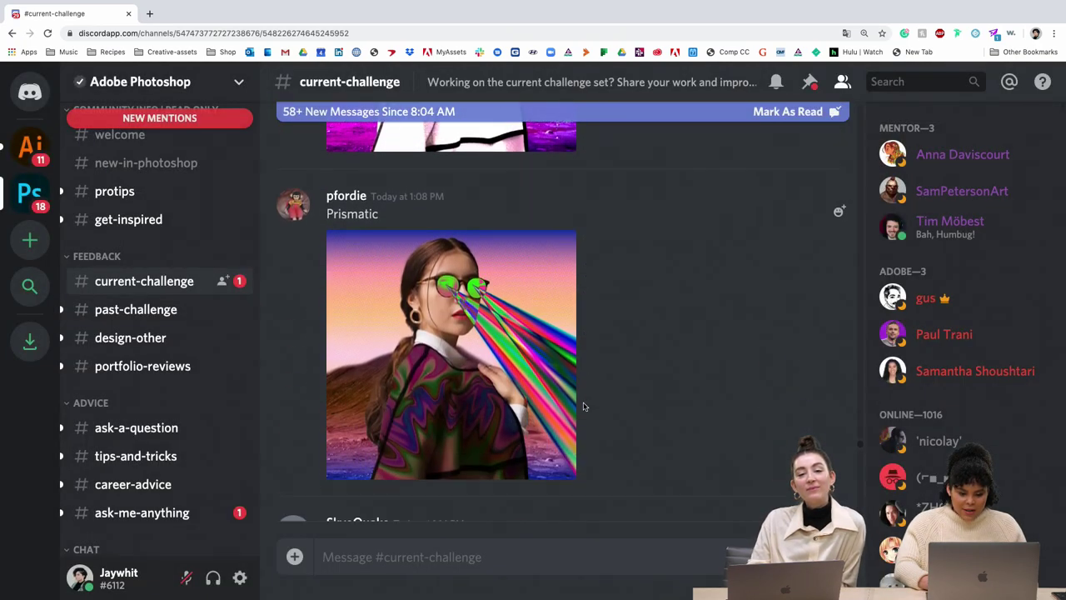
Enlarge the Prismatic laser-glasses portrait, zoom the page to 250% and back to 200%, then close it
left_click(419, 375)
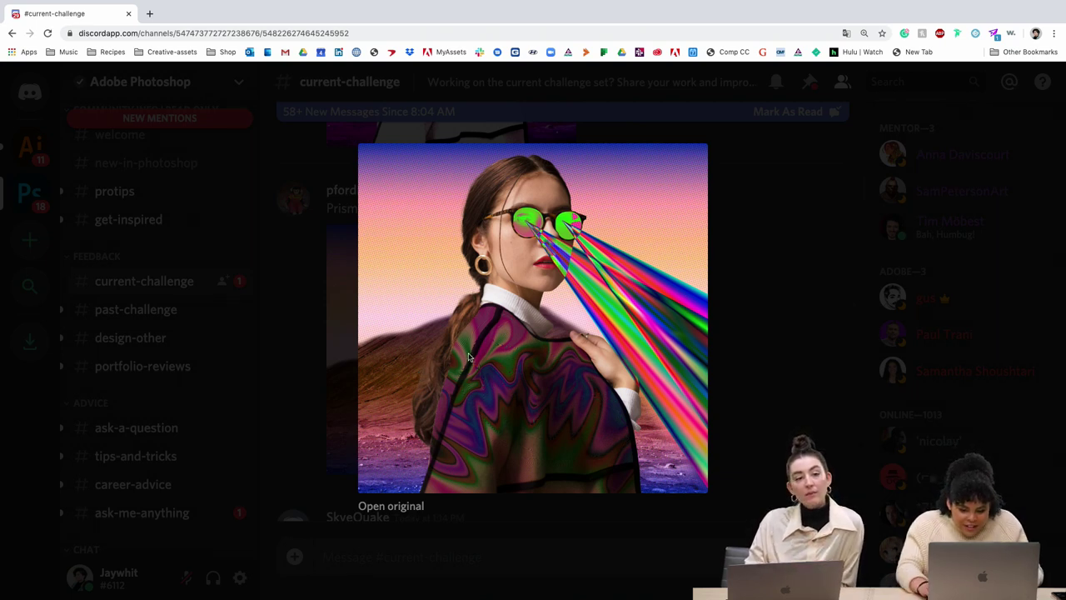
key("super+equal")
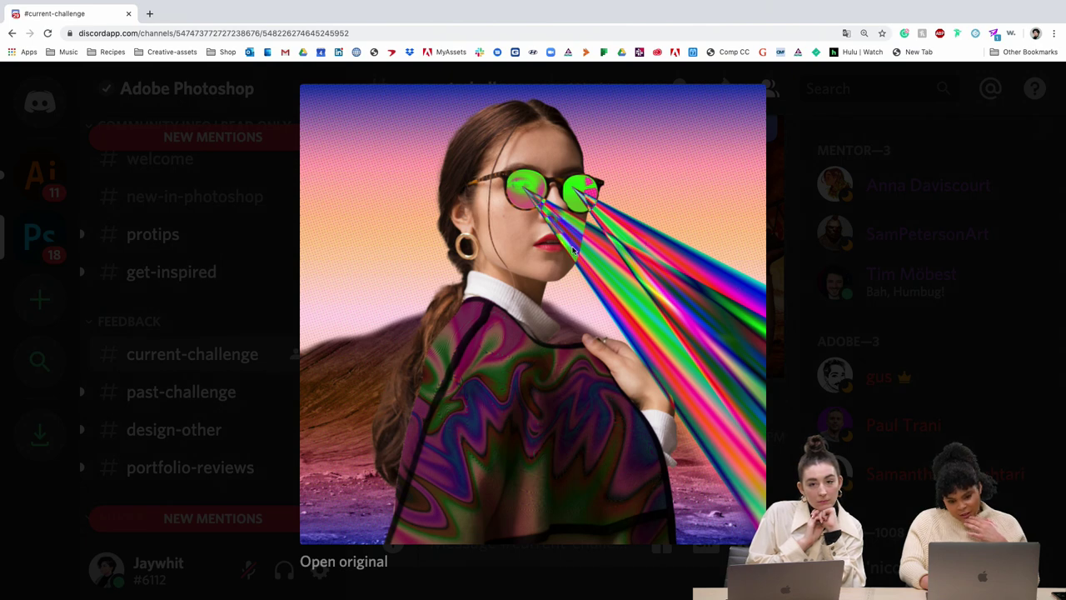
key("super+equal")
key("super+equal")
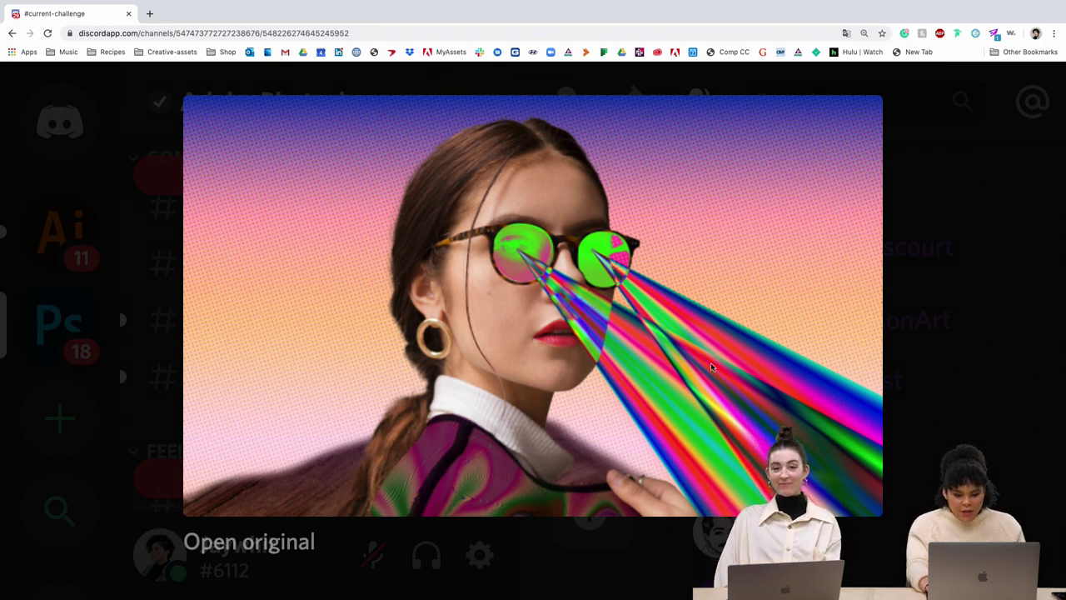
key("super+plus")
key("super+minus")
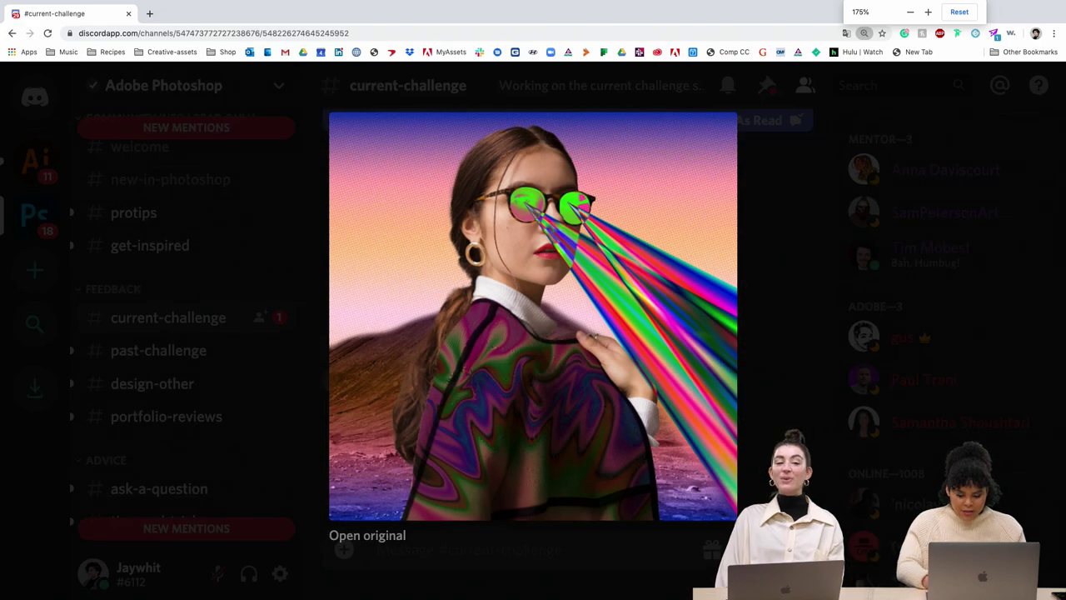
key("Escape")
scroll(557, 427, "down", 5)
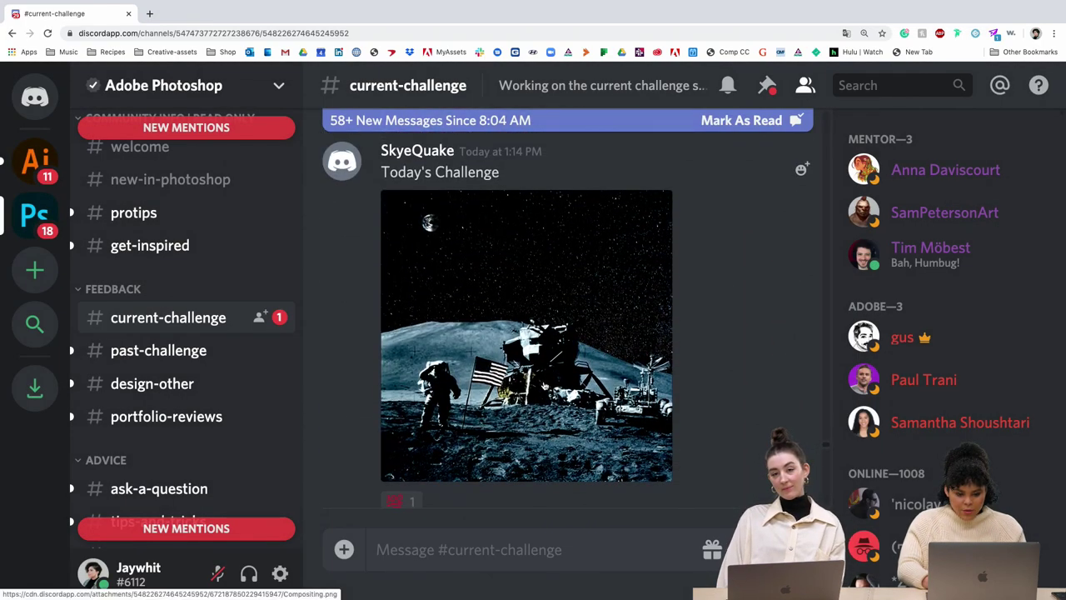
Enlarge the moon-landing image at 250% page zoom, then close it and return to 175%
left_click(543, 384)
key("super+equal")
key("super+equal")
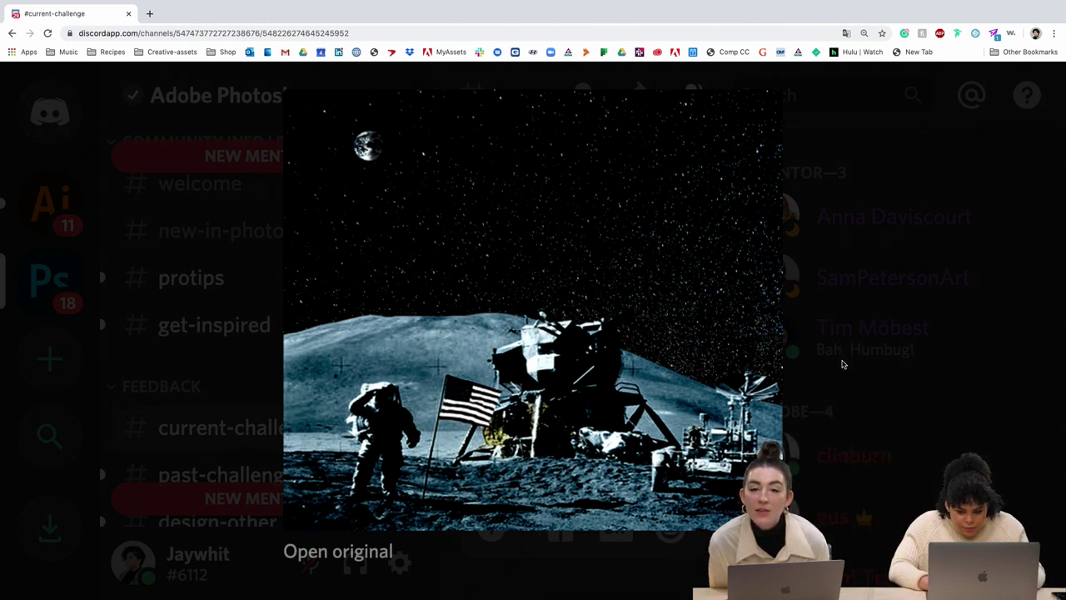
left_click(842, 364)
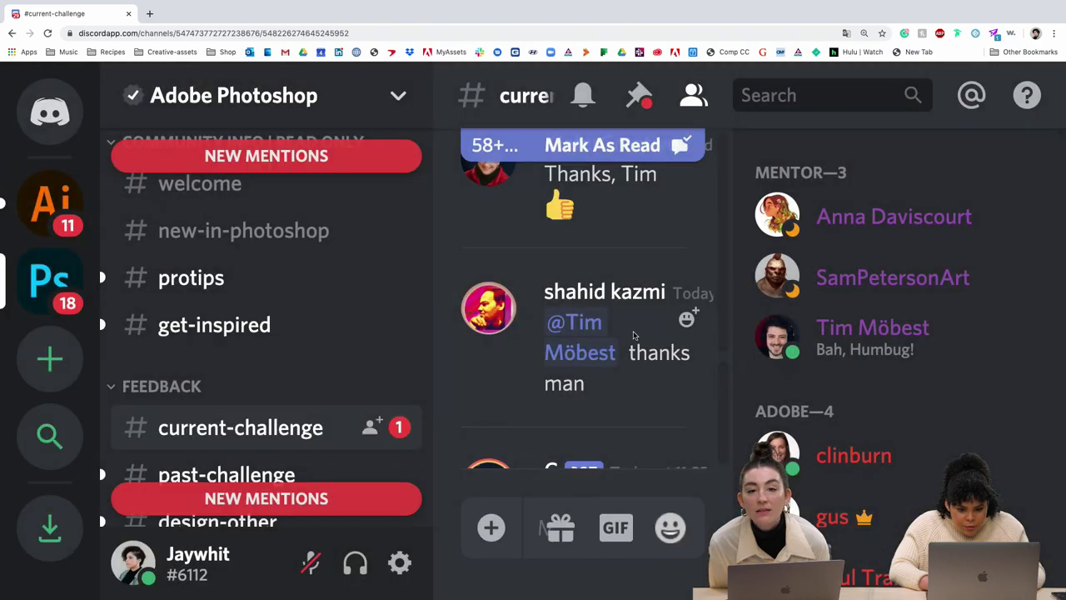
type("-")
key("super+minus")
key("super+minus")
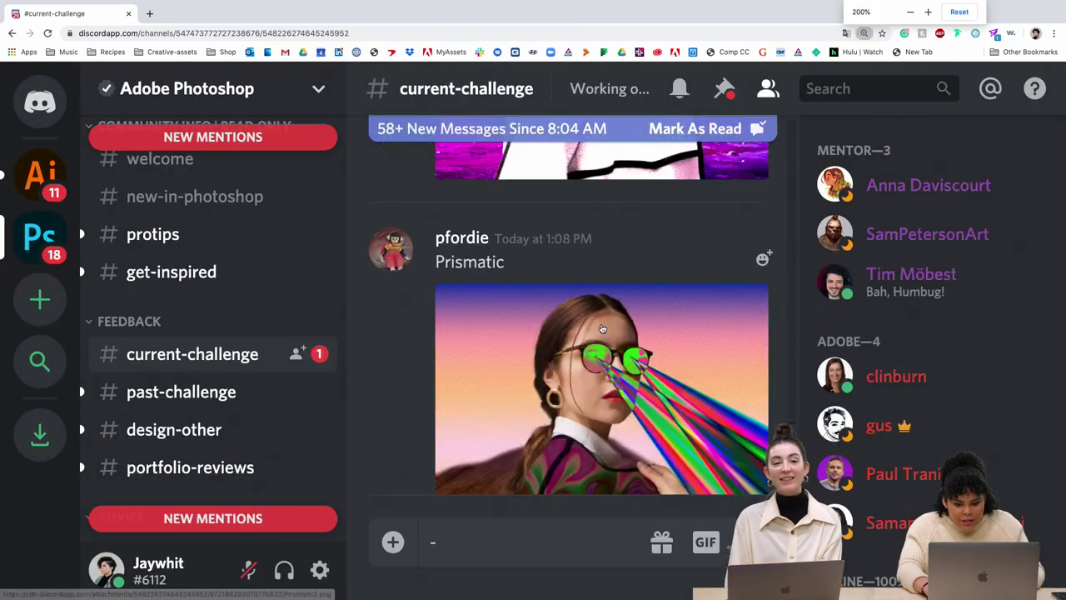
Reopen the moon-landing image enlarged
scroll(601, 329, "down", 3)
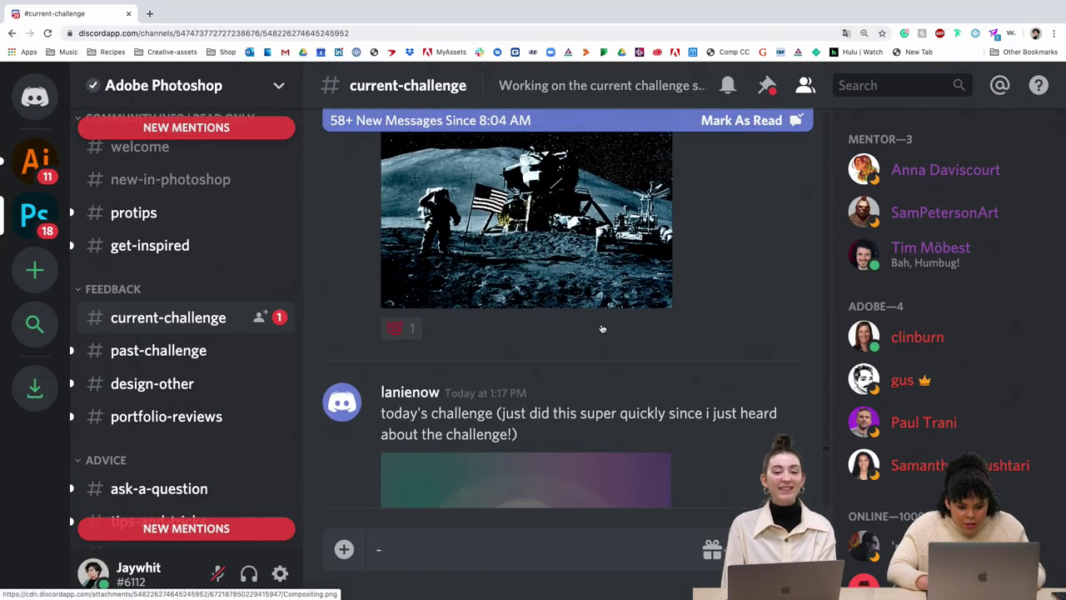
scroll(602, 329, "up", 3)
left_click(575, 311)
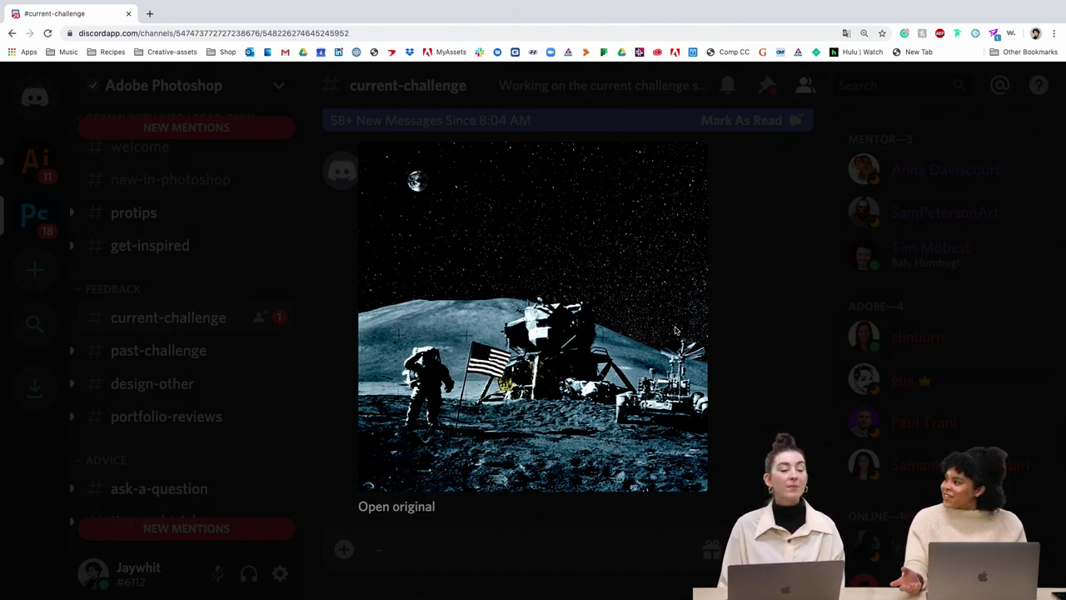
left_click(764, 360)
scroll(613, 357, "down", 2)
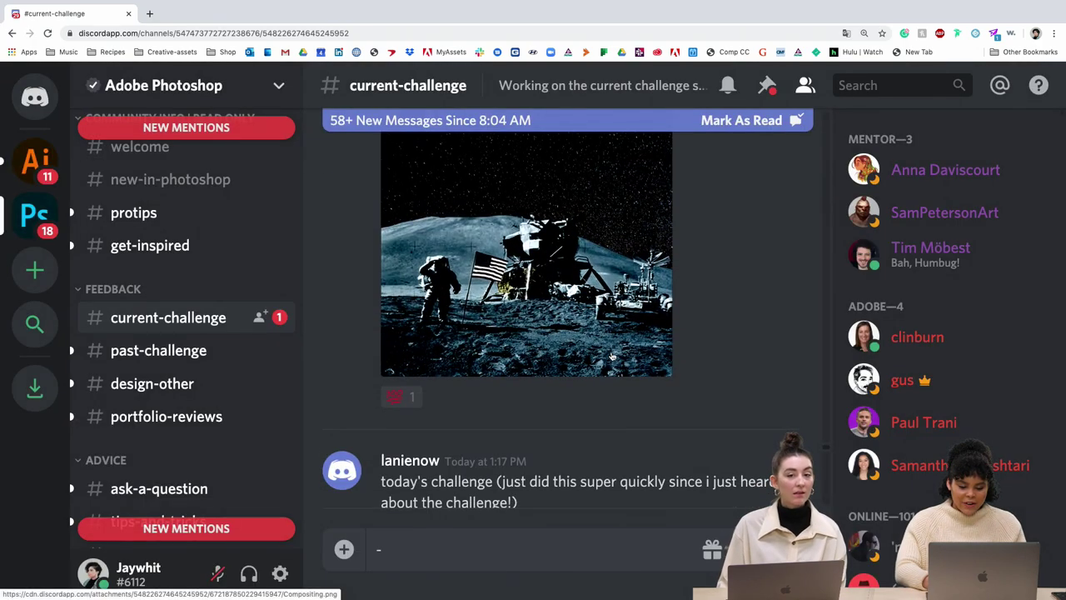
scroll(610, 356, "up", 4)
scroll(612, 355, "down", 4)
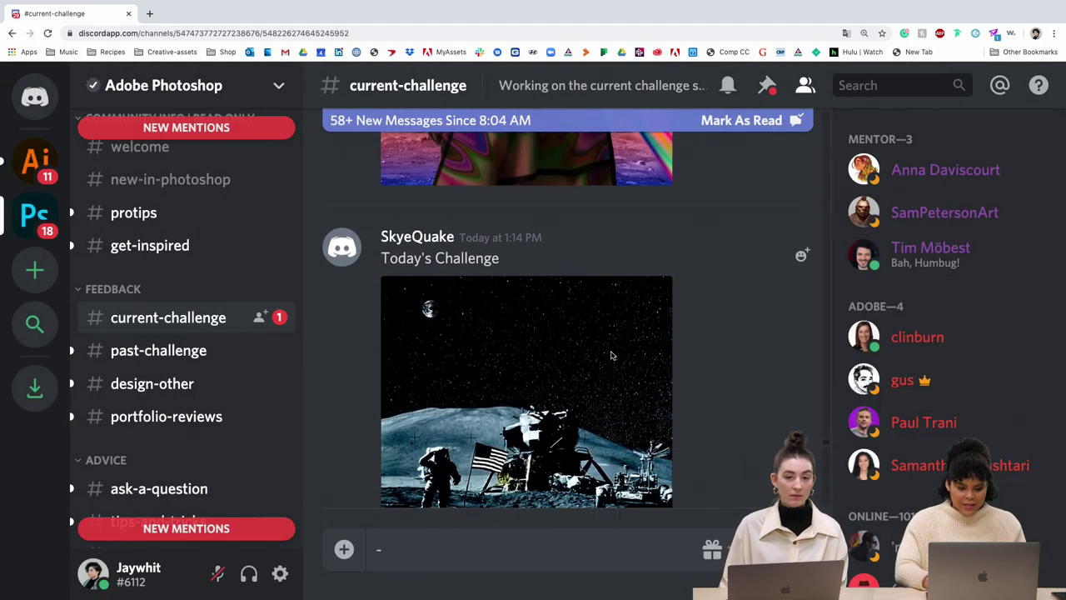
scroll(611, 357, "down", 2)
scroll(611, 356, "up", 4)
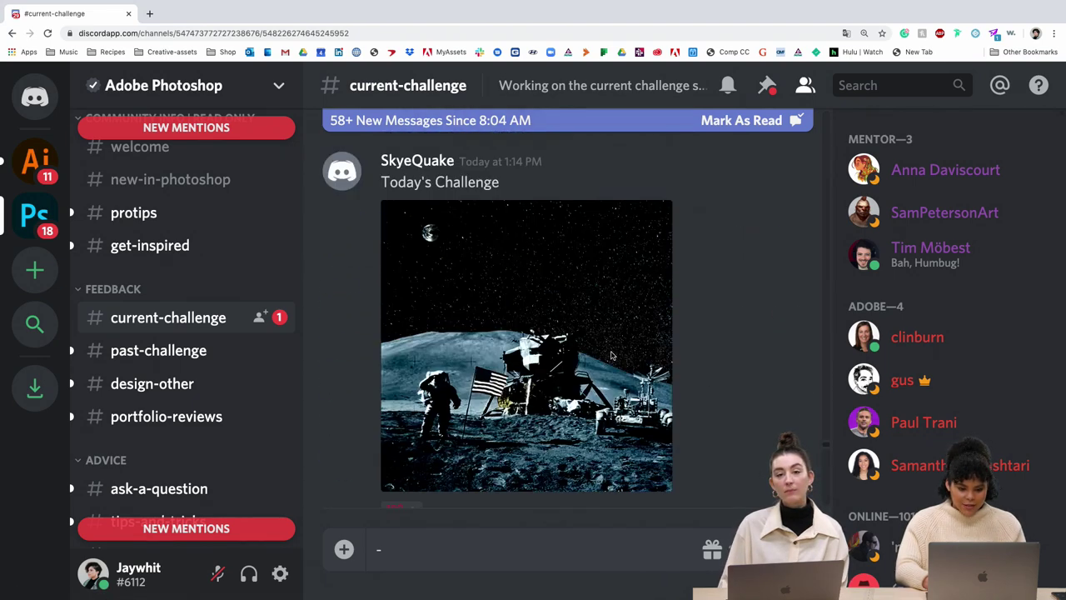
scroll(612, 356, "down", 4)
scroll(612, 356, "down", 1)
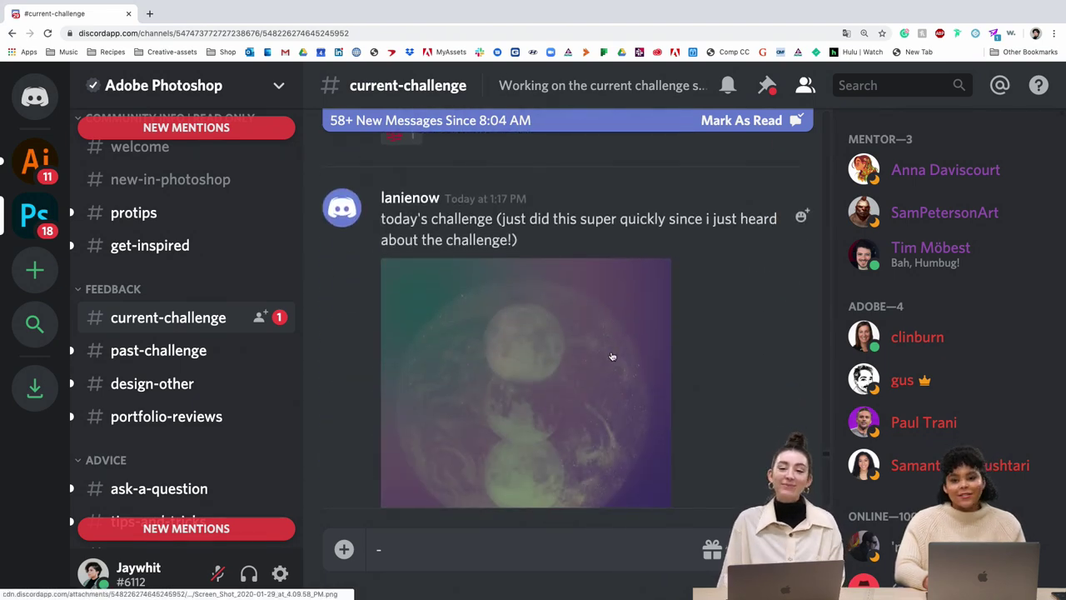
scroll(611, 356, "down", 1)
scroll(612, 356, "down", 1)
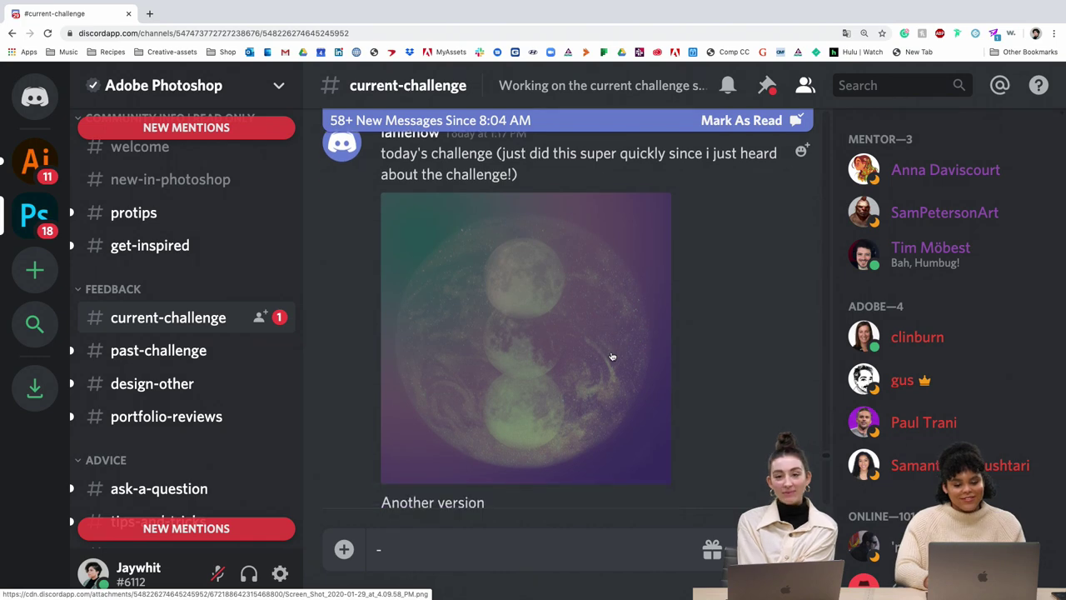
left_click(568, 337)
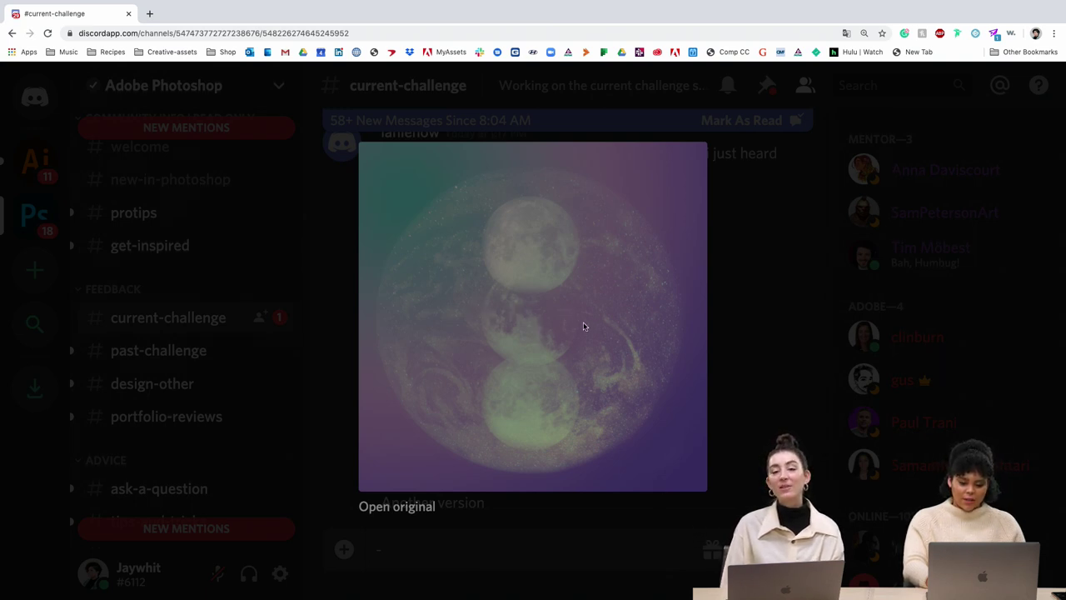
left_click(744, 296)
scroll(613, 395, "down", 5)
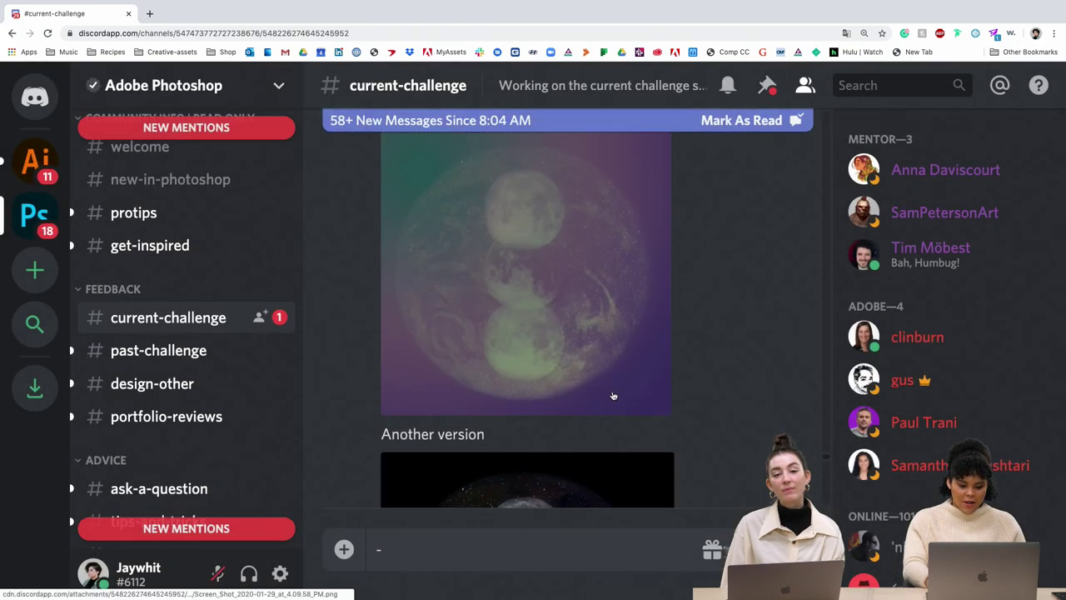
left_click(569, 357)
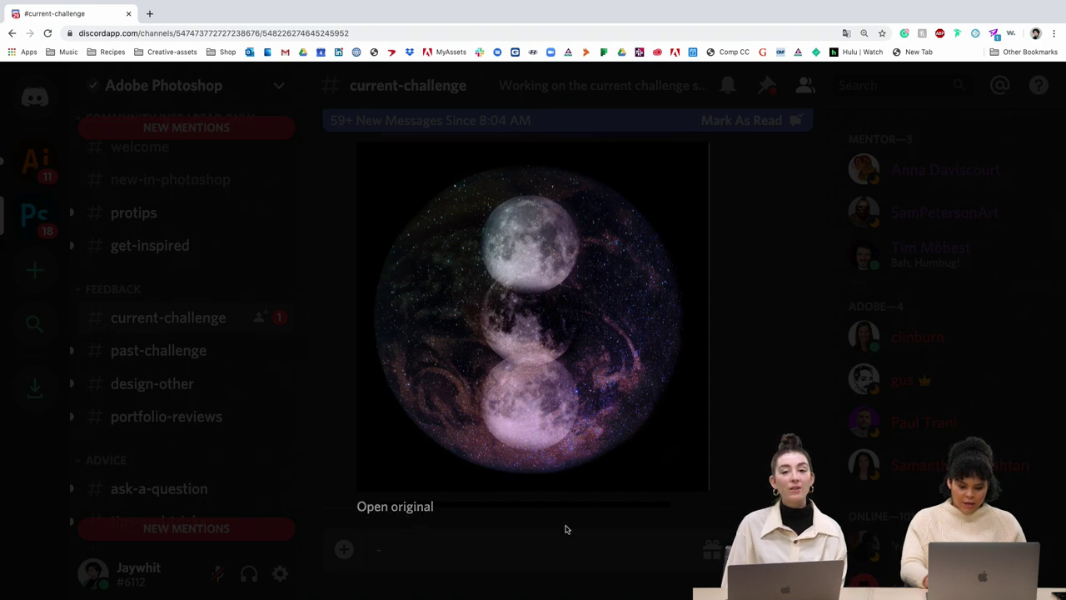
left_click(494, 538)
scroll(542, 476, "down", 4)
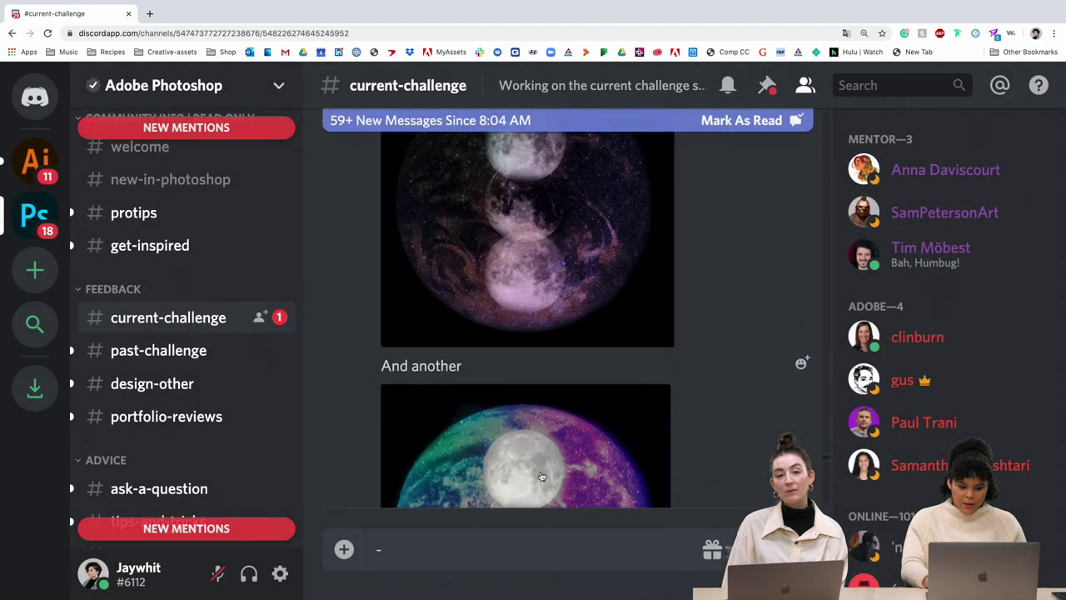
scroll(541, 477, "down", 1)
scroll(537, 454, "up", 1)
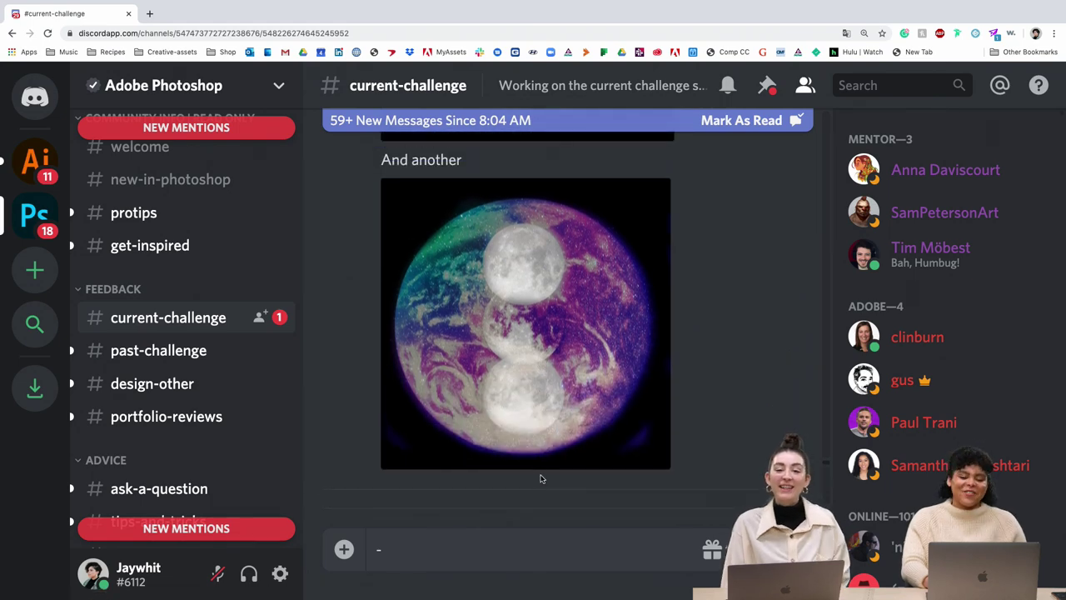
left_click(543, 354)
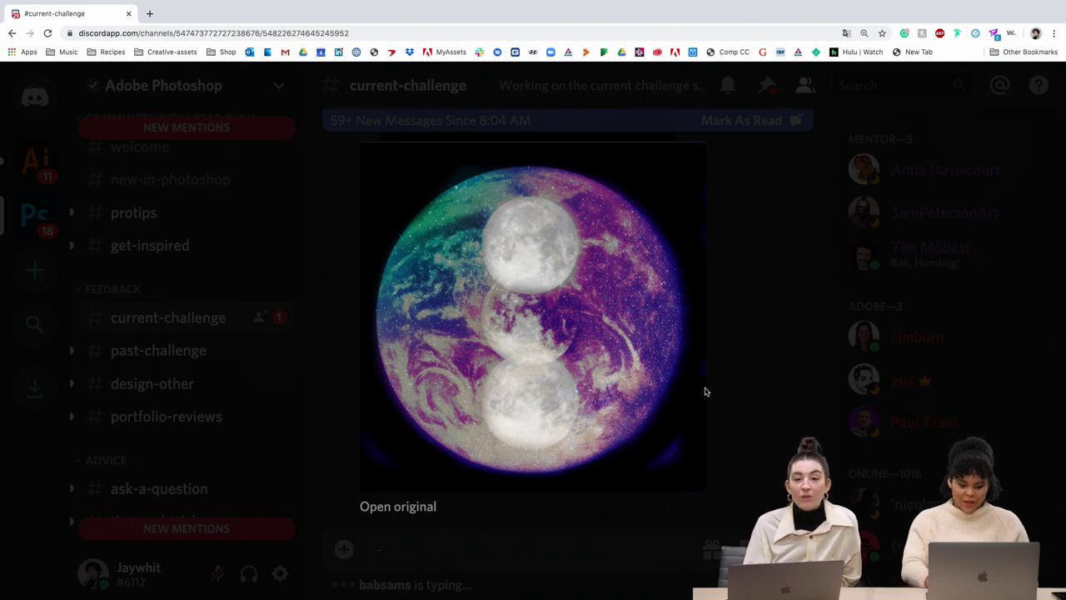
Close the open image and enlarge the cheetah-leaping-across-Earth image further down
left_click(773, 419)
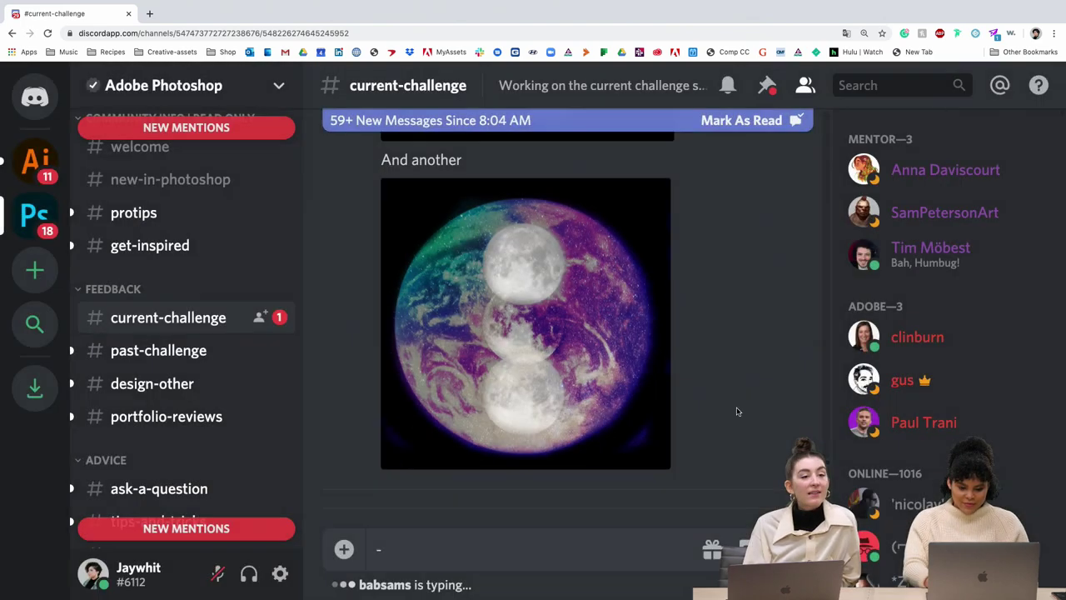
scroll(666, 400, "down", 2)
scroll(607, 396, "down", 5)
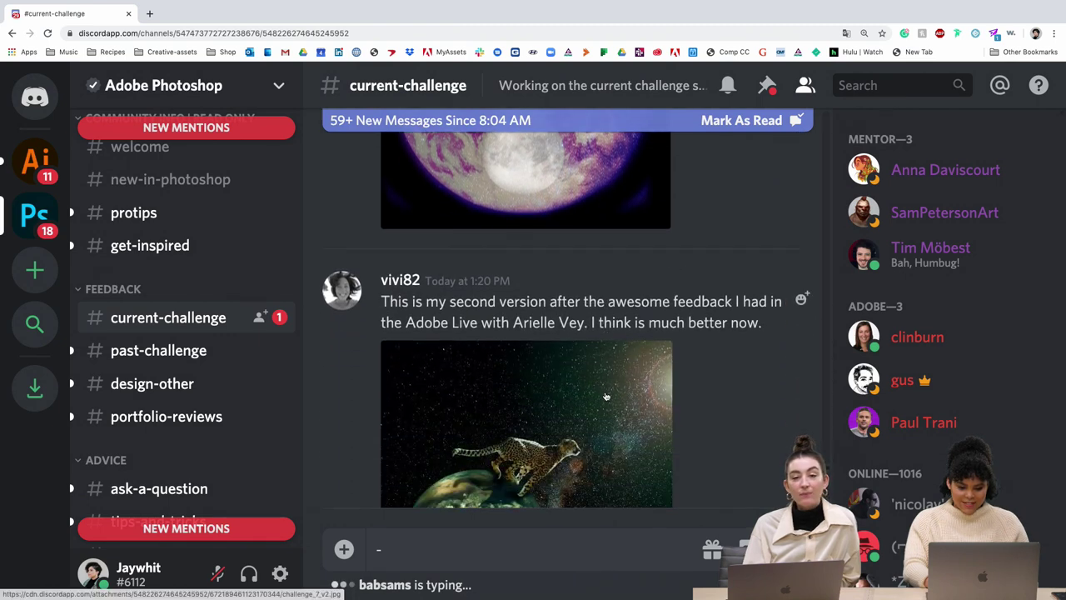
scroll(606, 396, "down", 1)
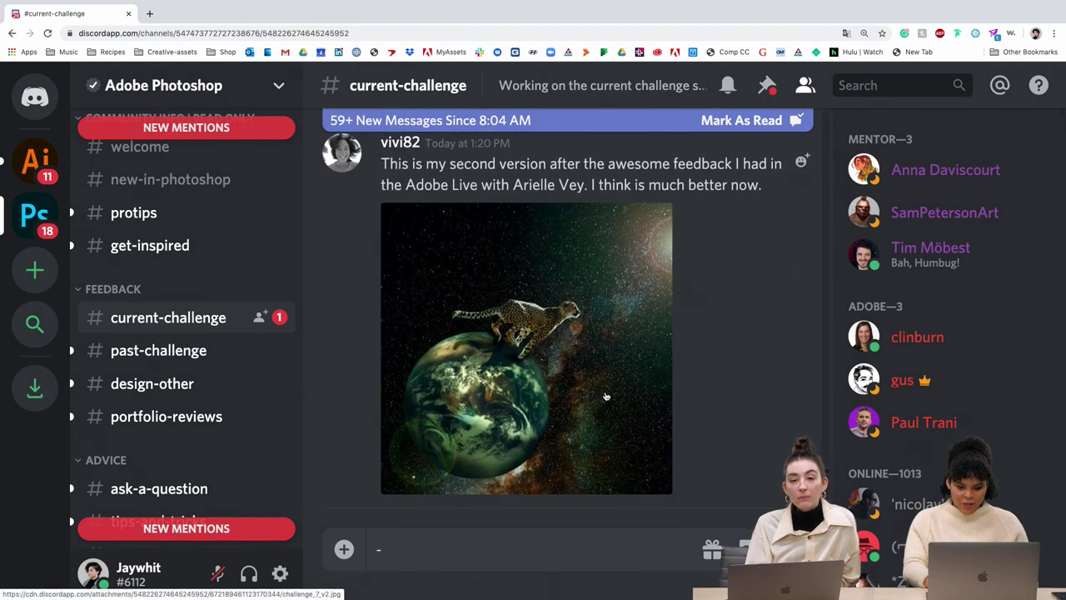
scroll(502, 253, "down", 1)
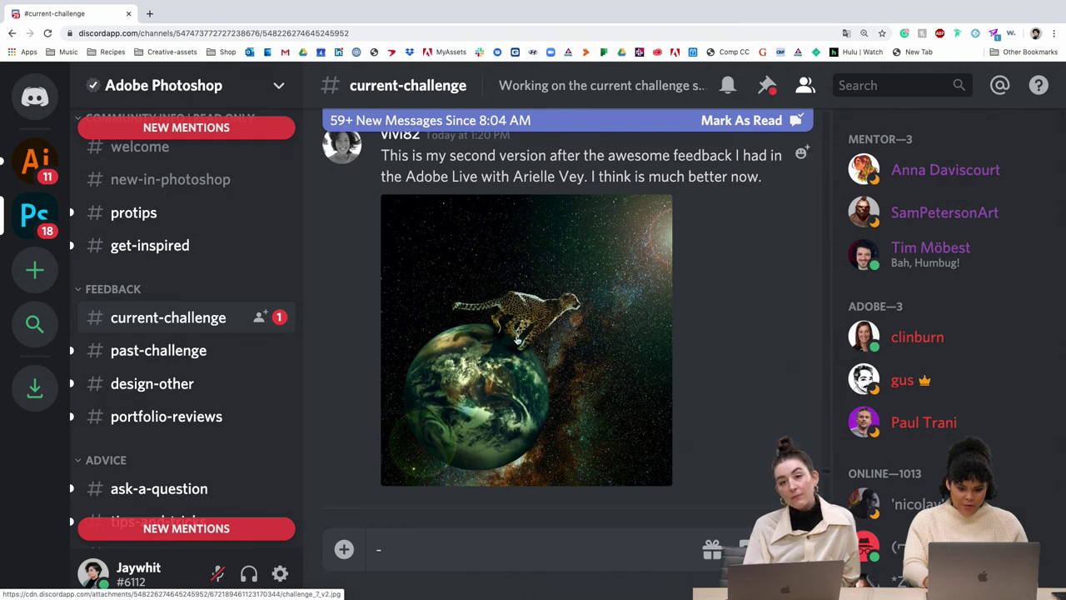
scroll(518, 341, "down", 2)
left_click(534, 310)
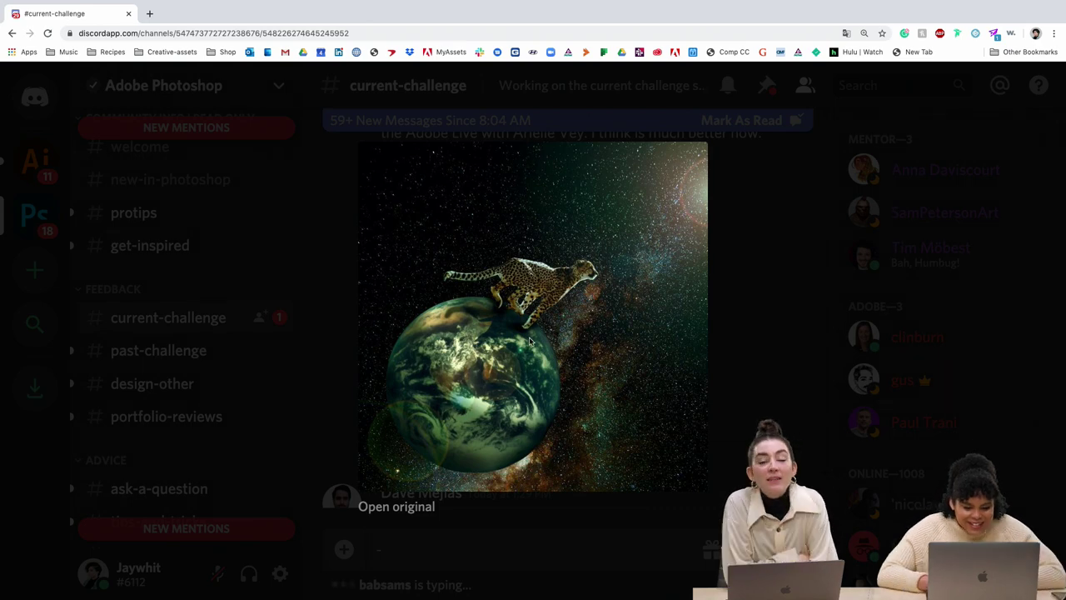
Zoom the page in on the cheetah image, then back to normal size
key("super+equal")
key("super+equal")
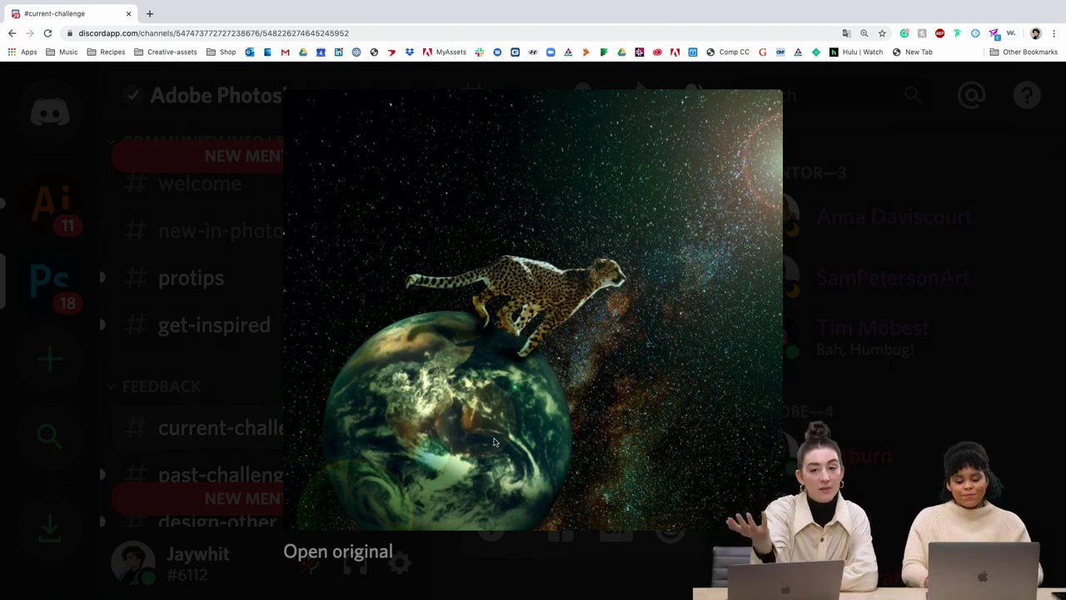
key("super+minus")
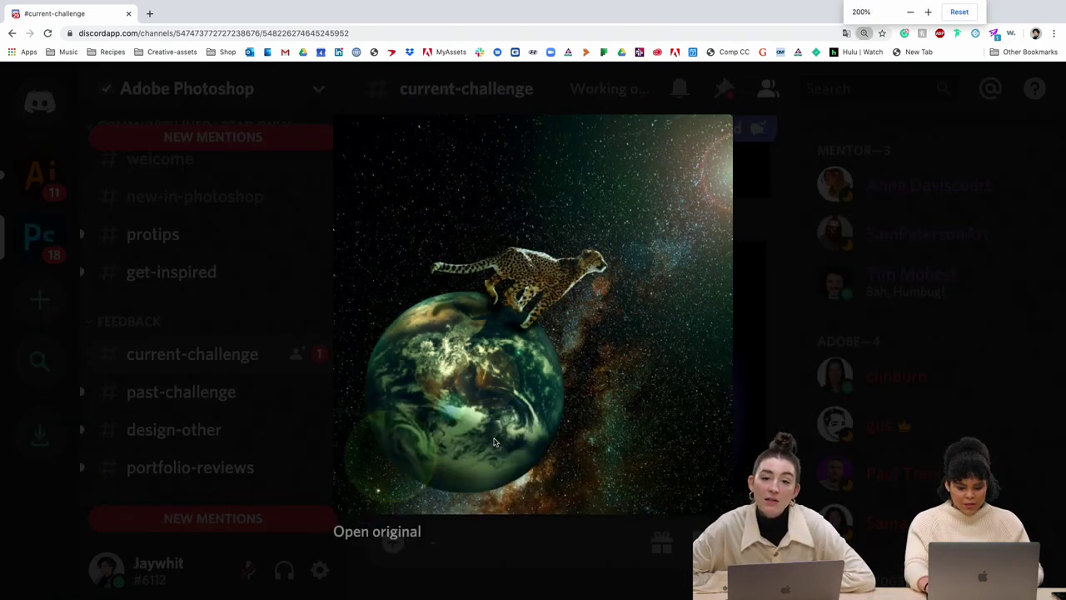
key("super+minus")
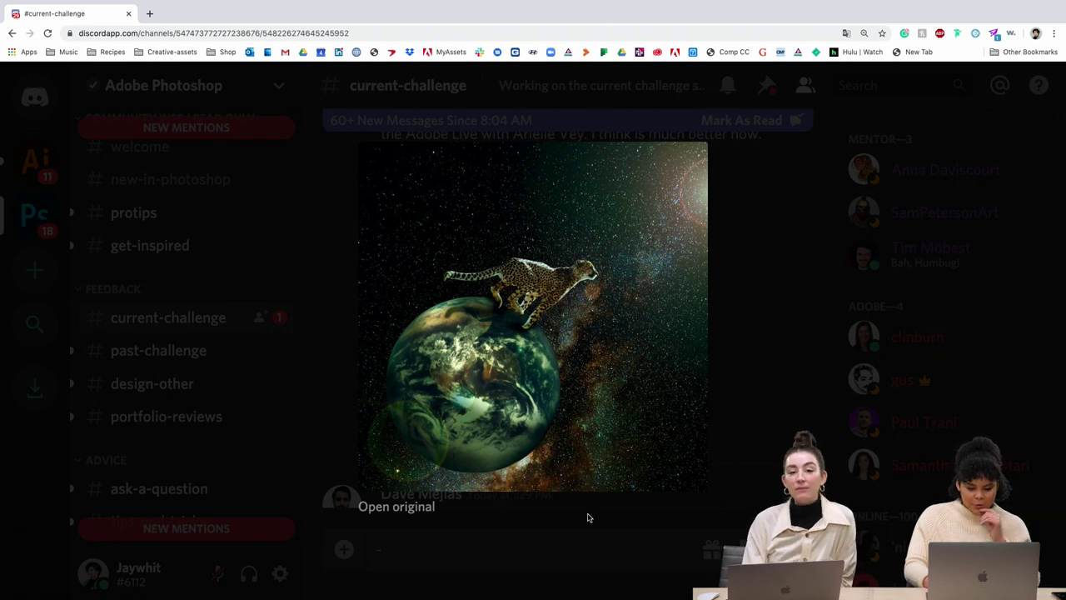
Close the cheetah image and enlarge the man-holding-raw-steak image further down
left_click(753, 407)
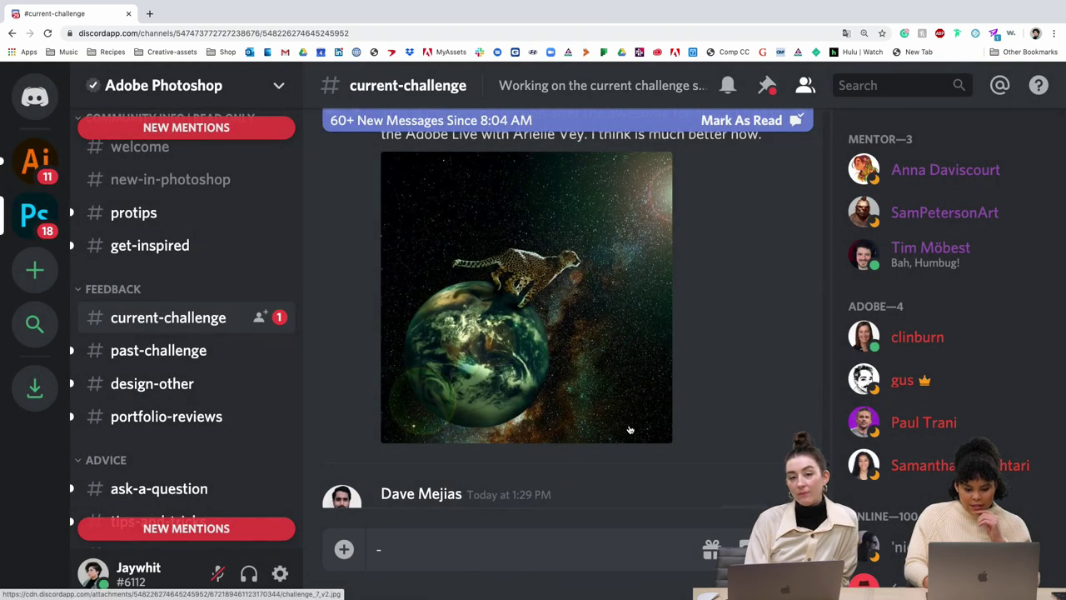
scroll(631, 429, "down", 2)
scroll(630, 430, "down", 1)
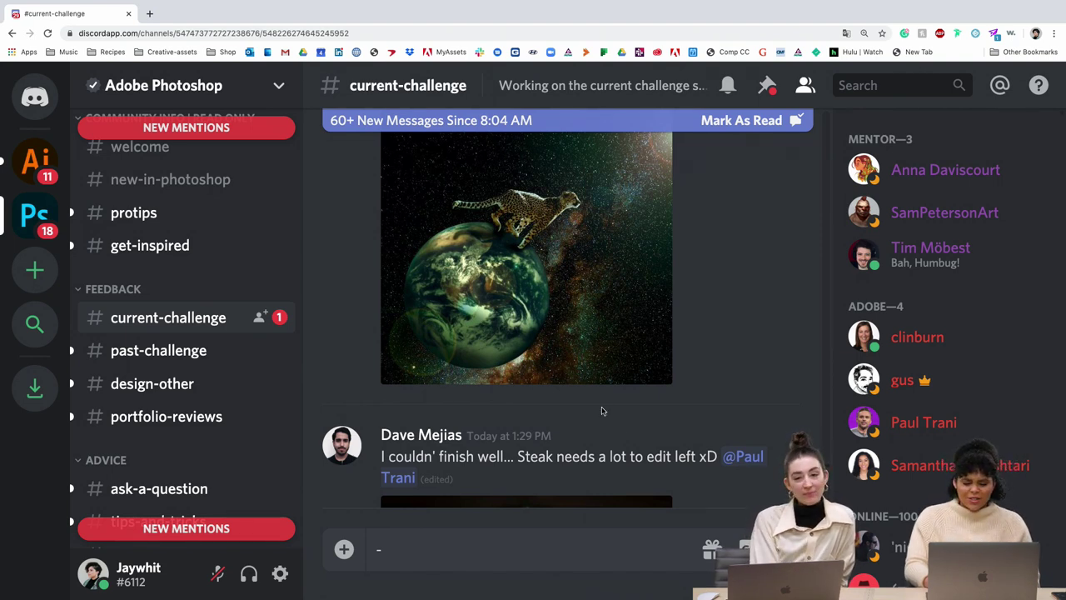
scroll(603, 410, "down", 5)
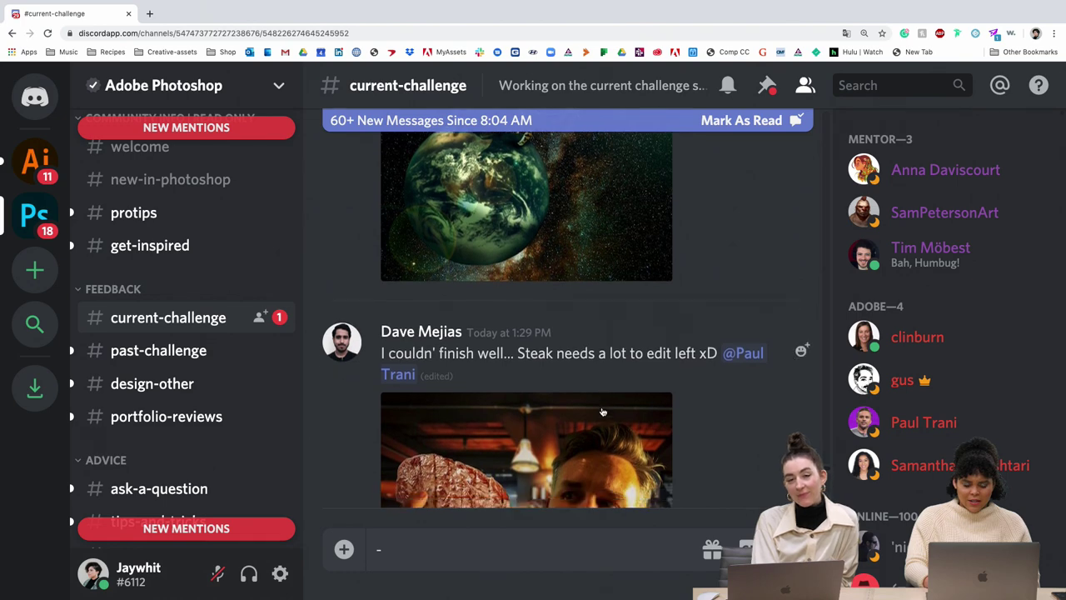
scroll(603, 411, "down", 8)
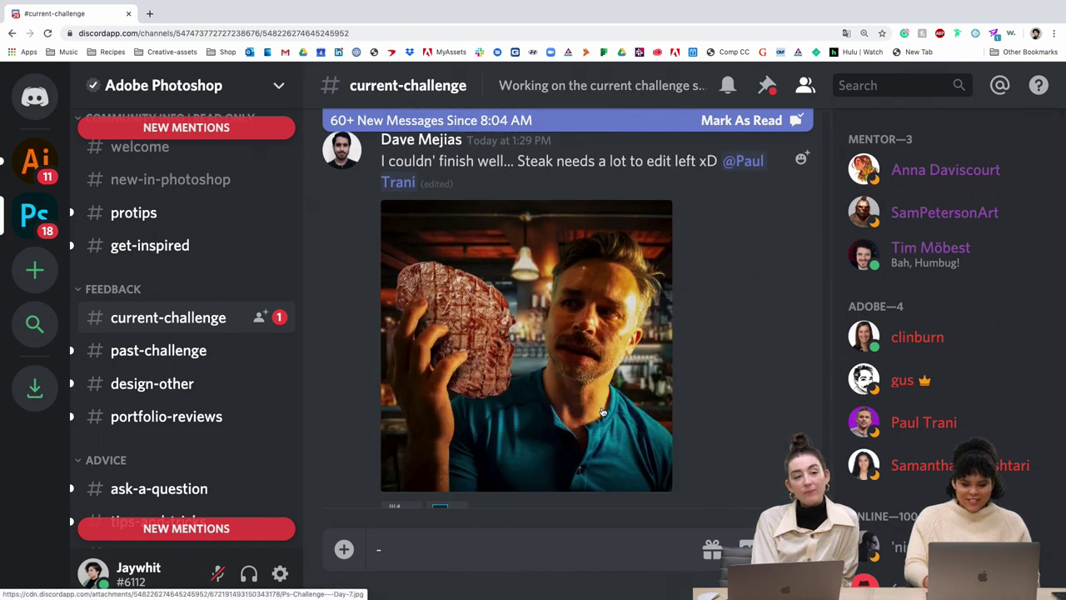
scroll(603, 411, "down", 1)
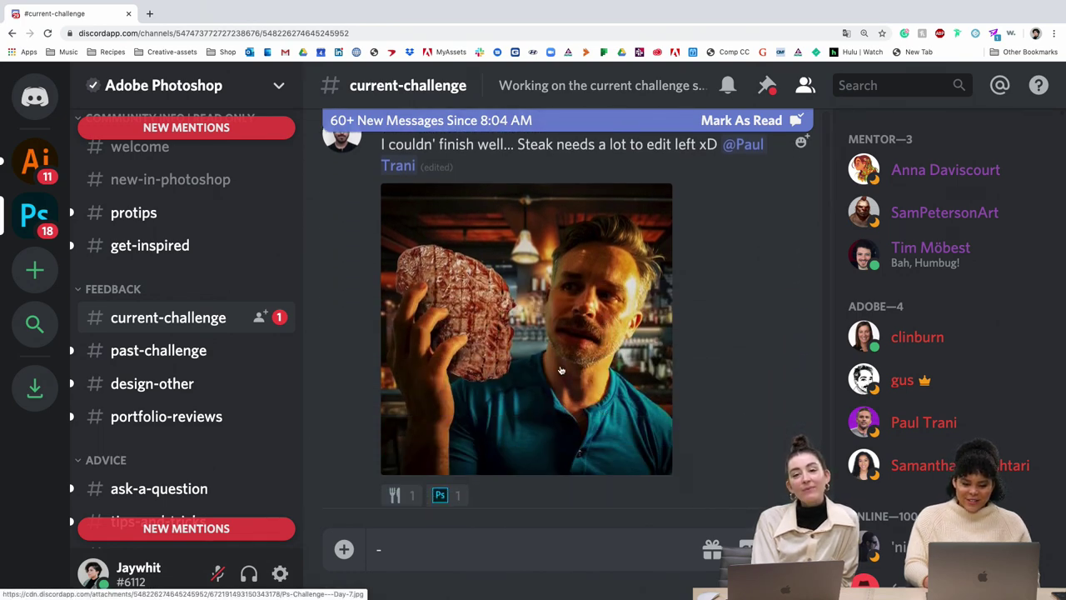
left_click(558, 368)
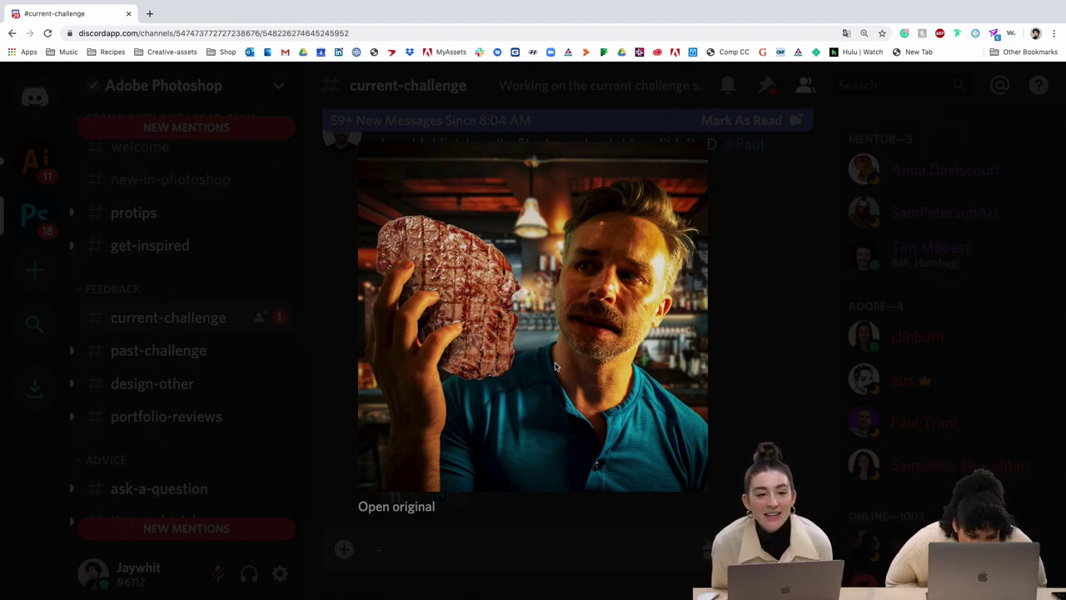
Close the steak image and reopen it enlarged
left_click(749, 395)
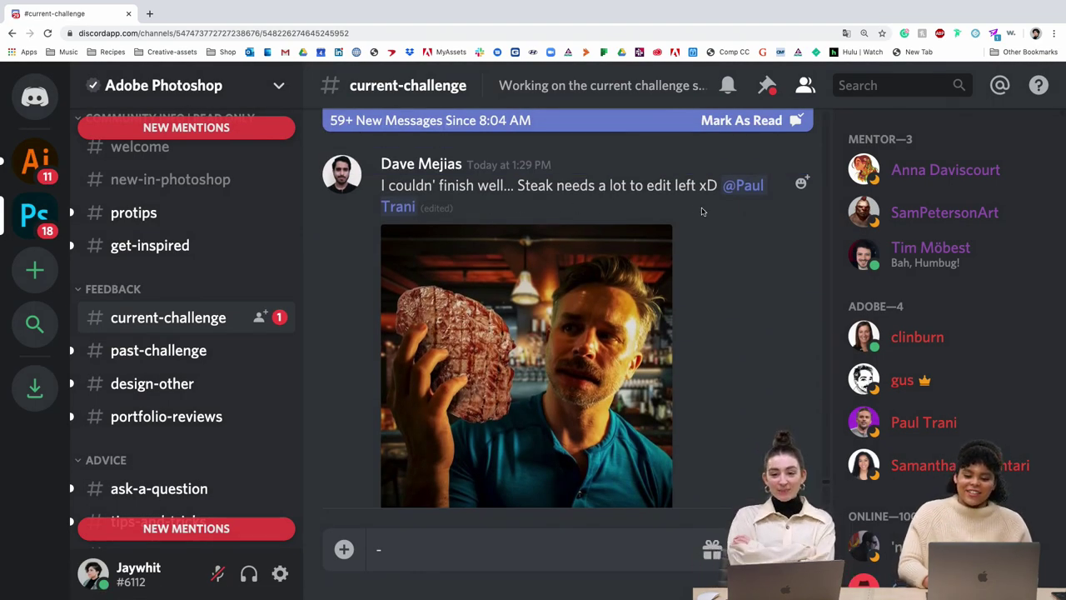
scroll(642, 298, "down", 1)
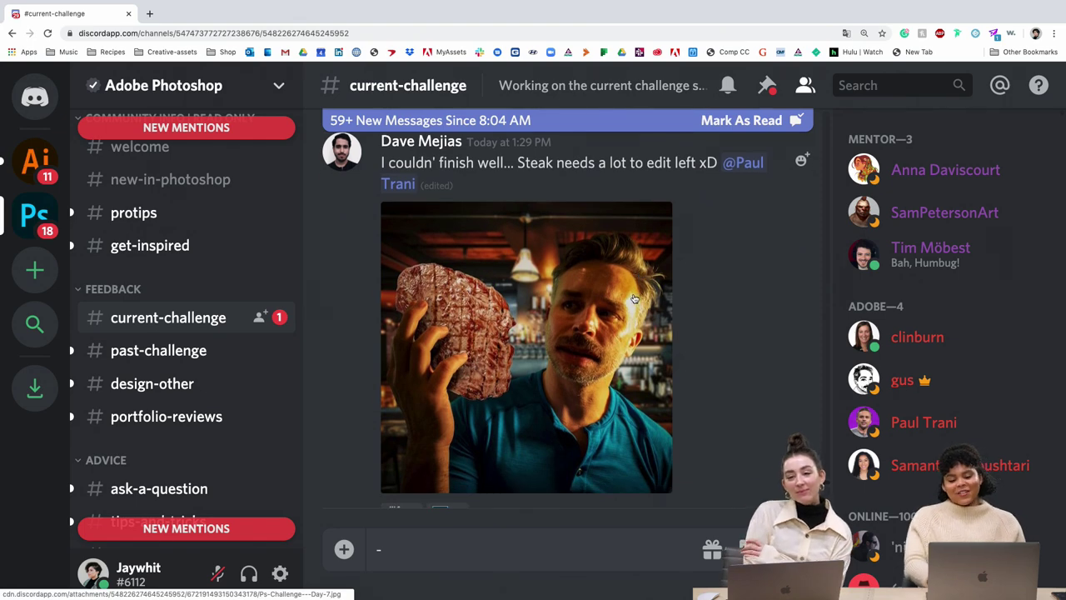
left_click(633, 294)
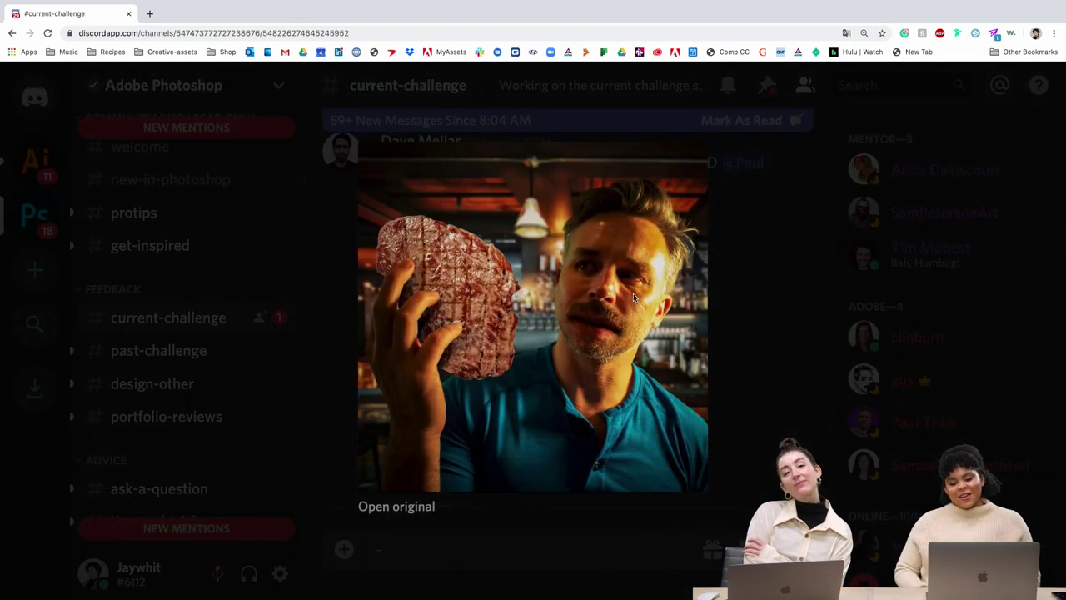
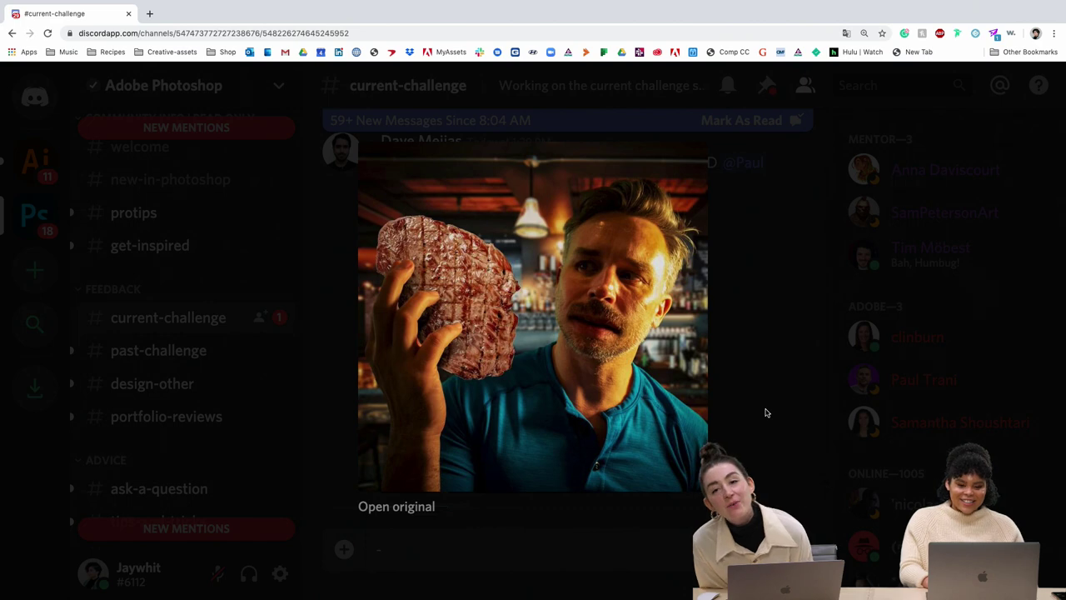
Close the enlarged steak photo and scroll down to the boat-and-geese composite post
left_click(766, 413)
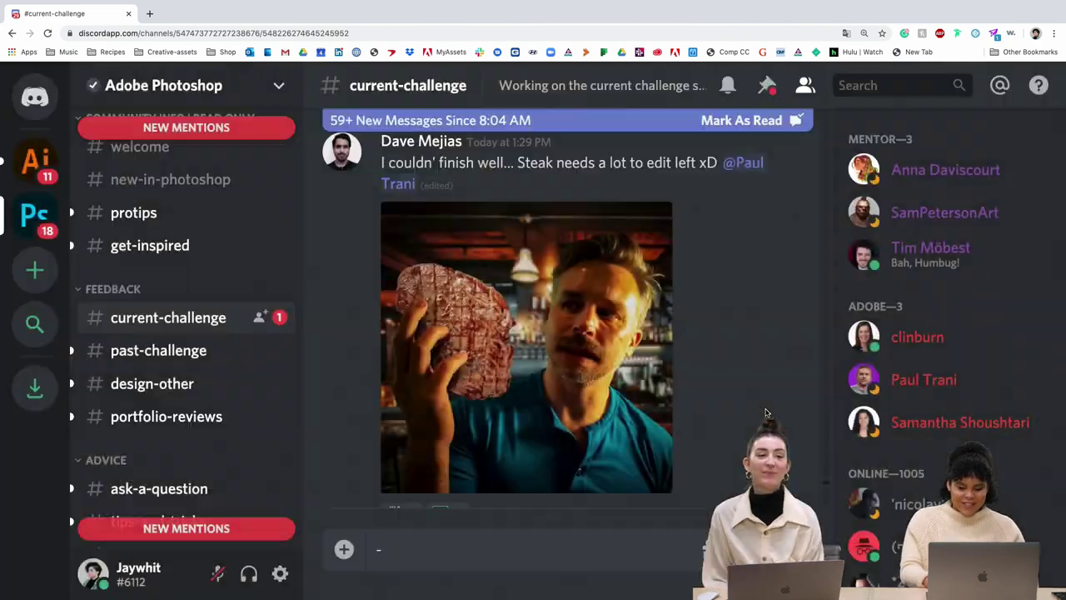
scroll(742, 405, "down", 3)
scroll(742, 406, "down", 5)
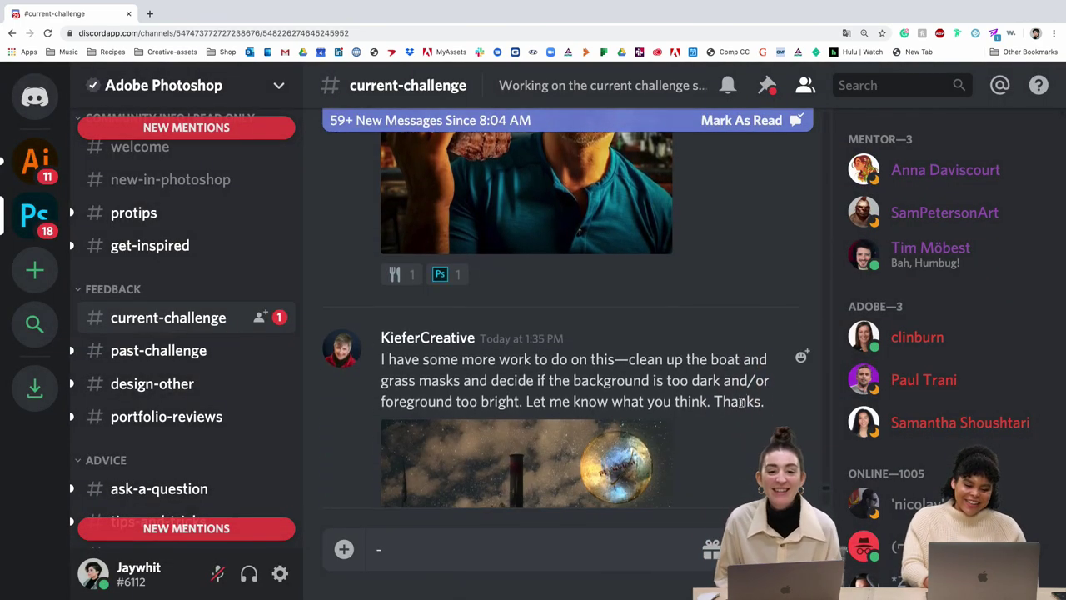
scroll(736, 398, "down", 1)
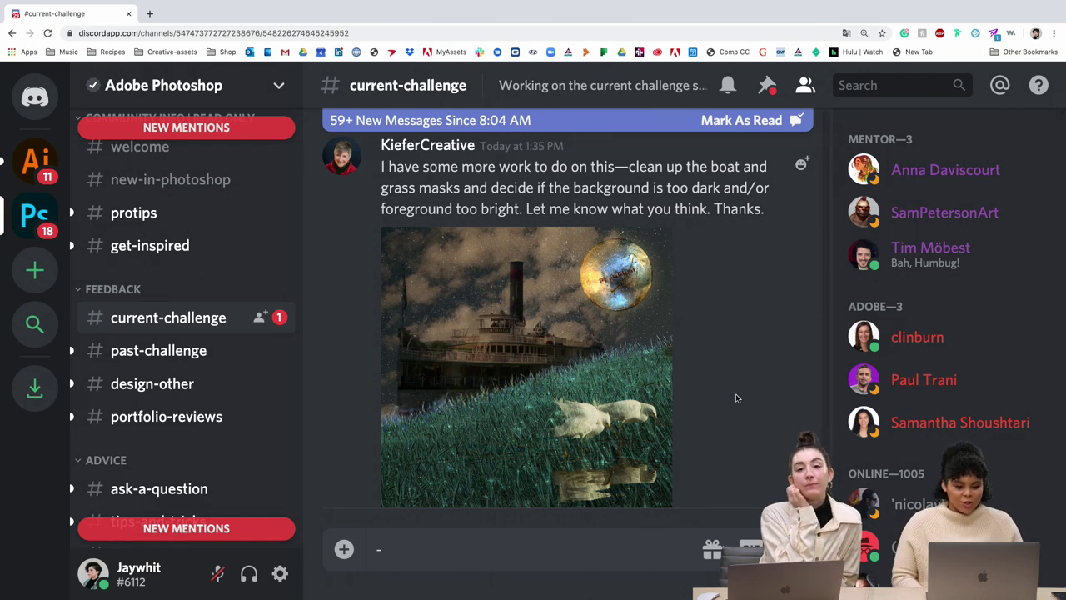
Enlarge the steamboat-and-geese night composite, then zoom the page in and back out to study its details
left_click(578, 420)
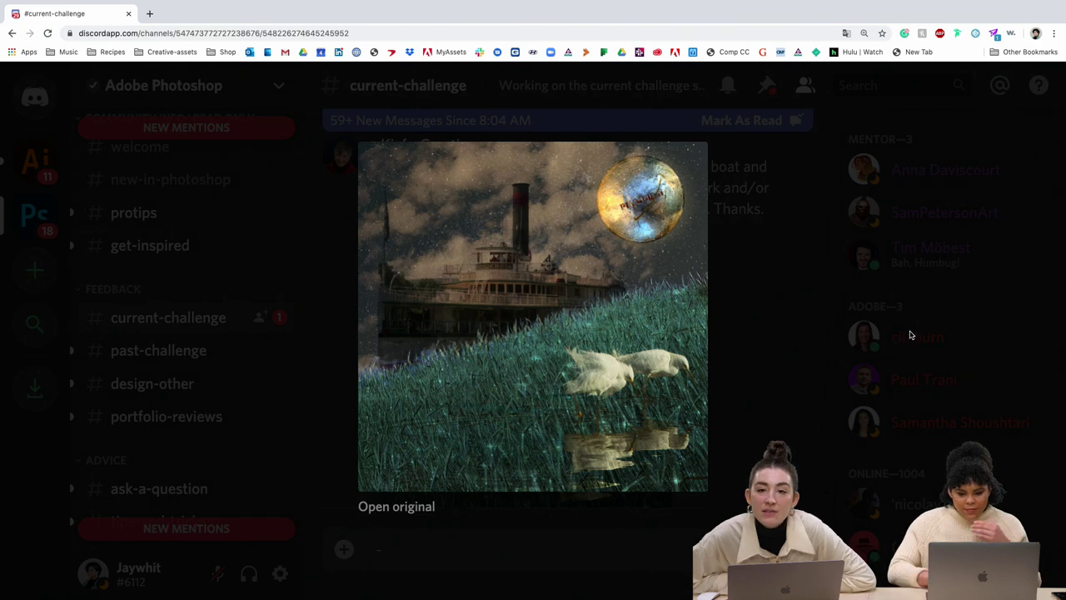
key("super+equal")
key("super+equal")
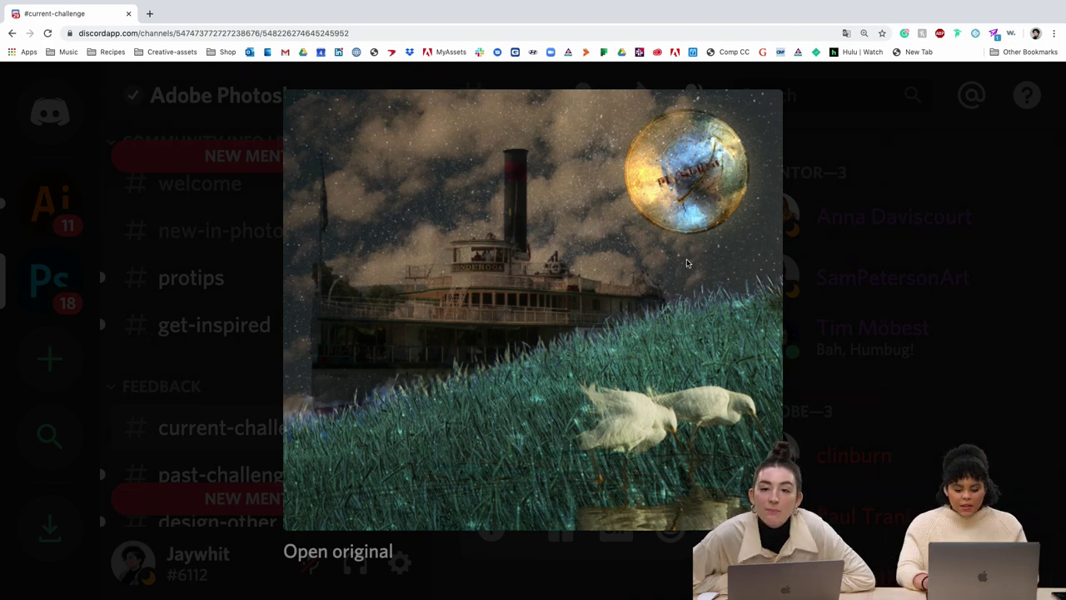
key("super+minus")
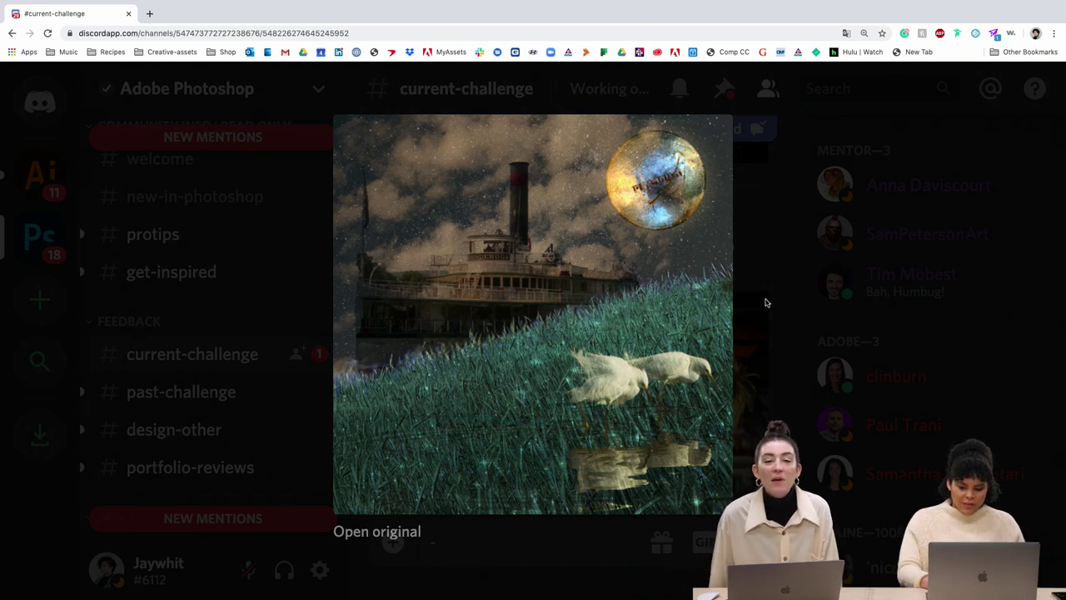
Close the boat composite and enlarge the Day 7 astronaut-in-space compositing image
left_click(779, 361)
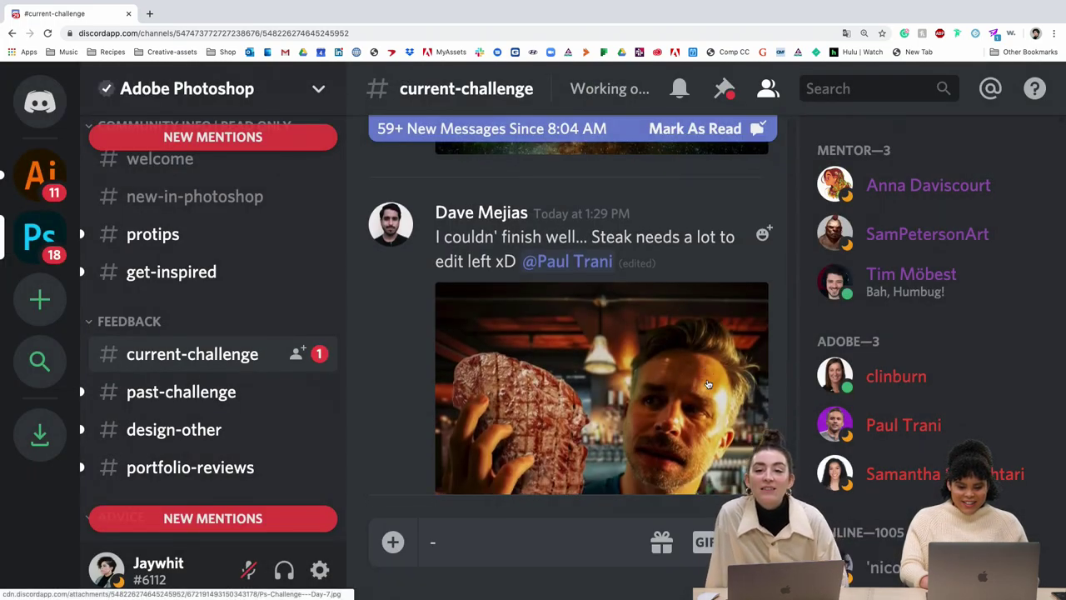
scroll(708, 384, "down", 5)
scroll(708, 384, "down", 10)
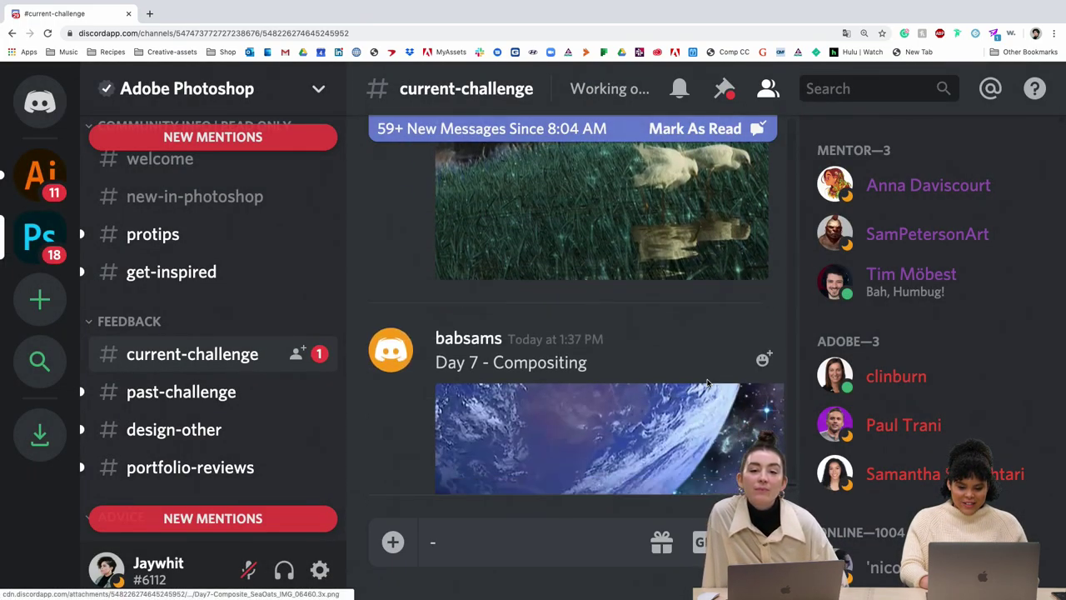
scroll(708, 384, "down", 4)
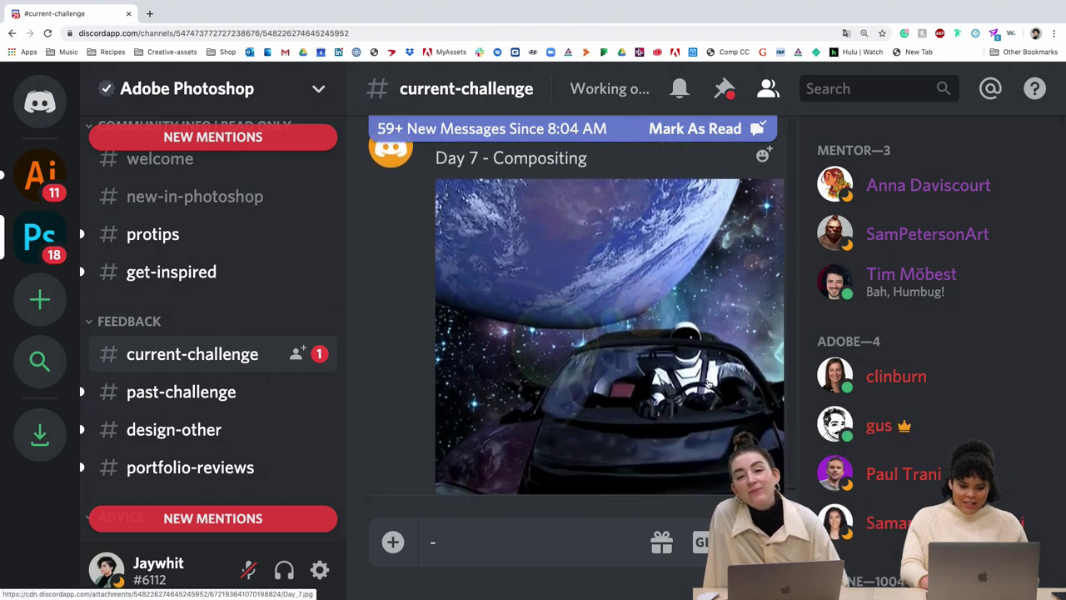
left_click(678, 360)
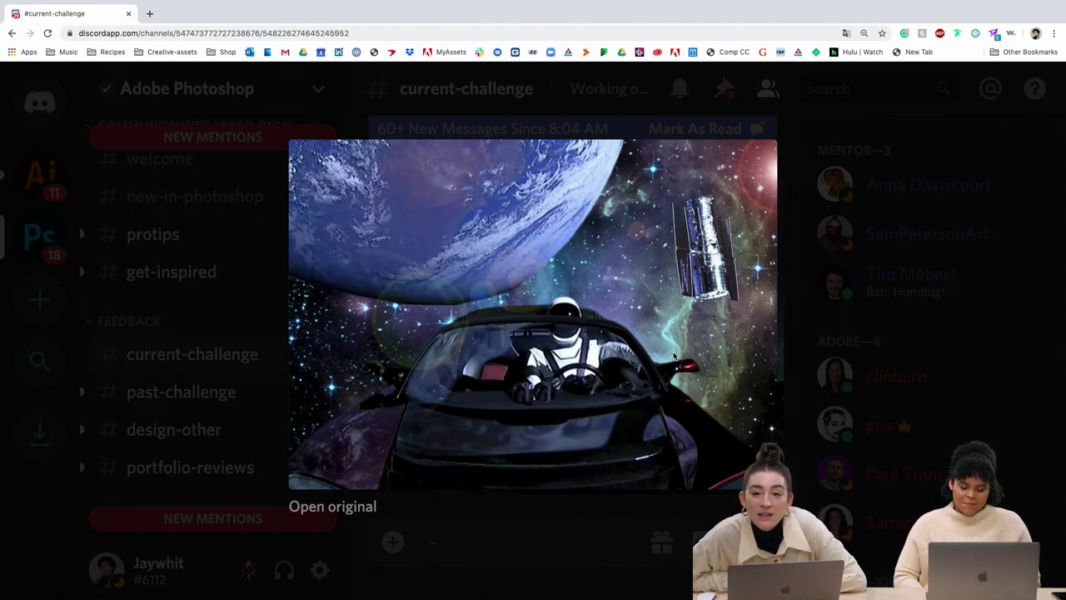
Close the astronaut image and scroll down to the 'Day 6 adjusted' rainbow-beam portrait post
left_click(794, 337)
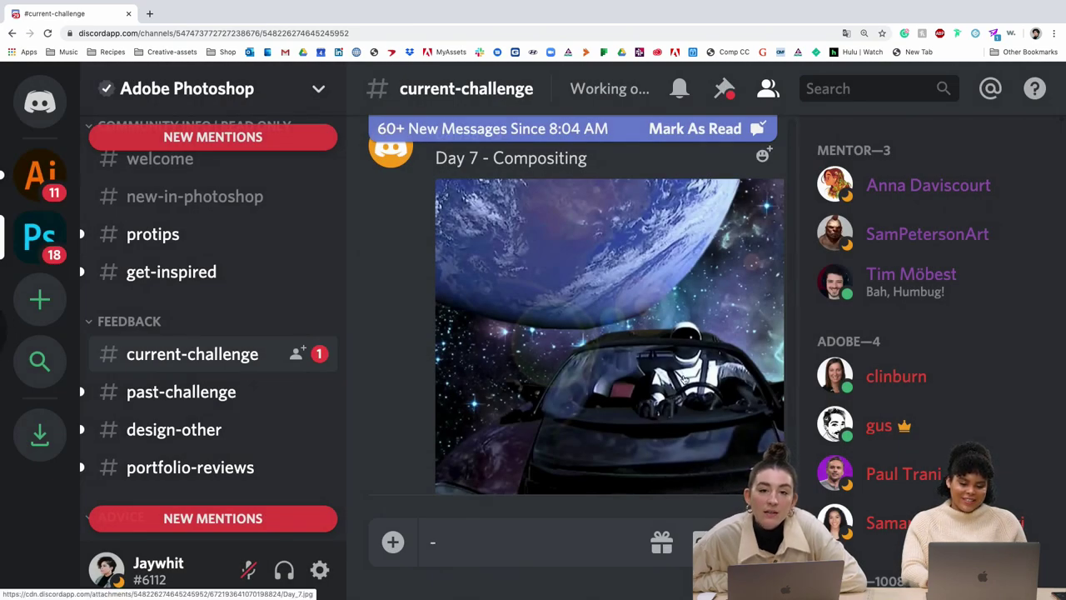
scroll(683, 379, "down", 4)
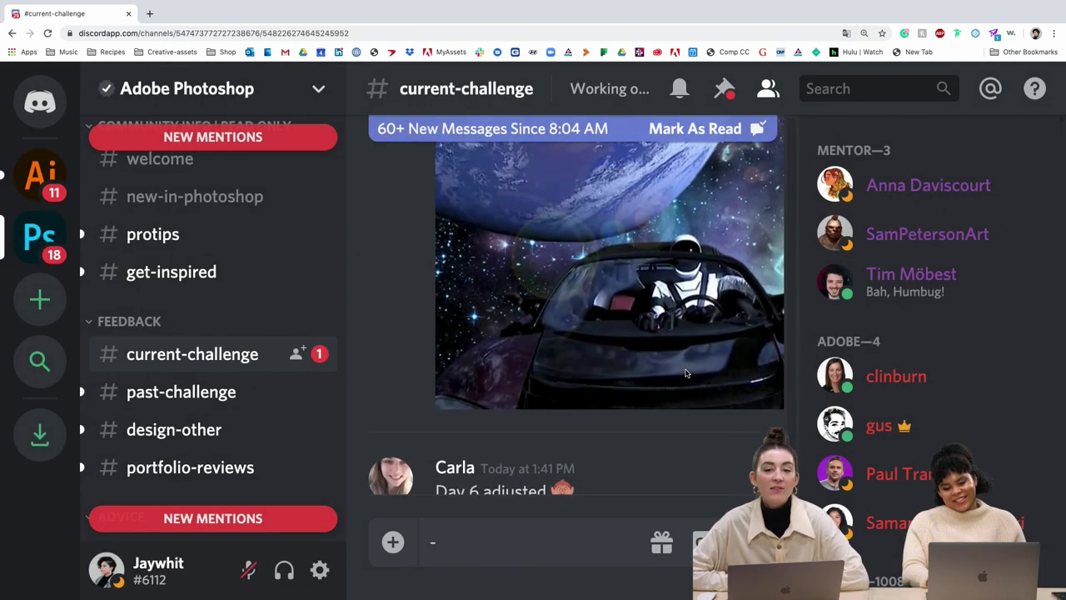
scroll(685, 373, "down", 1)
scroll(686, 374, "down", 5)
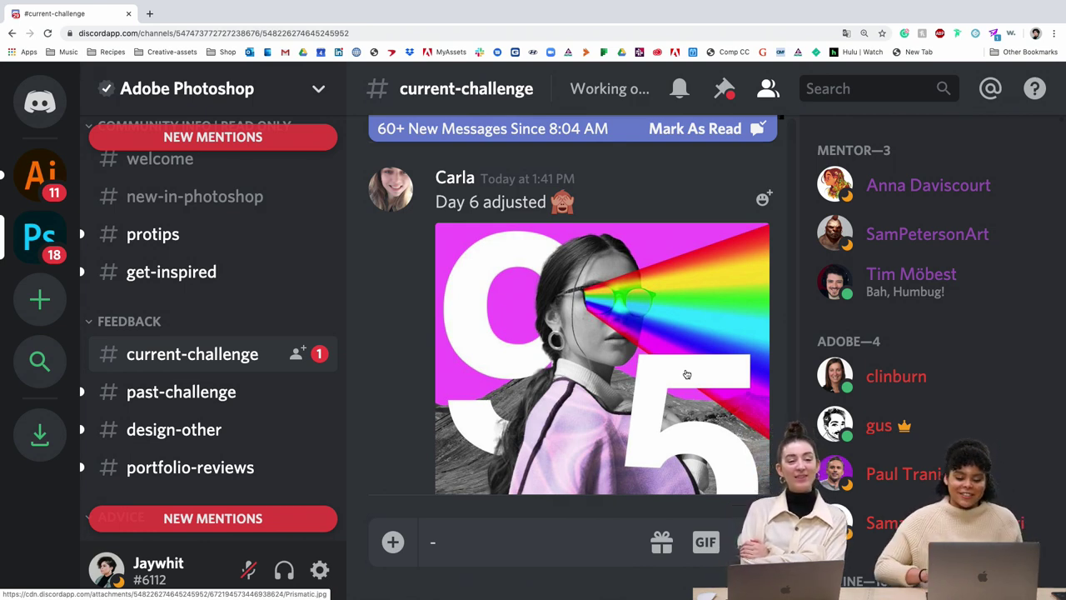
scroll(686, 374, "down", 2)
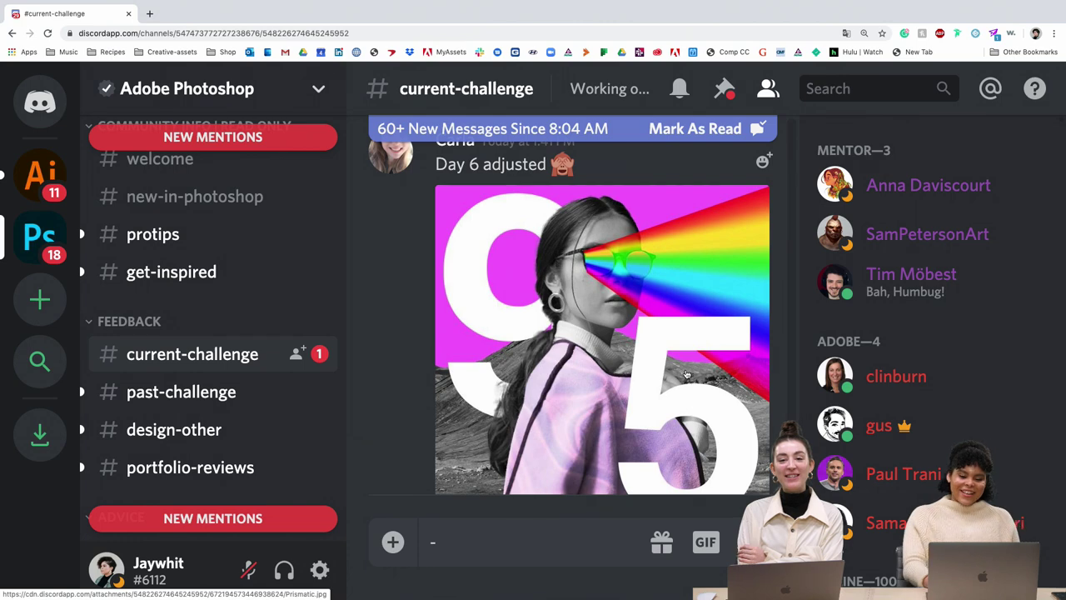
scroll(686, 374, "down", 2)
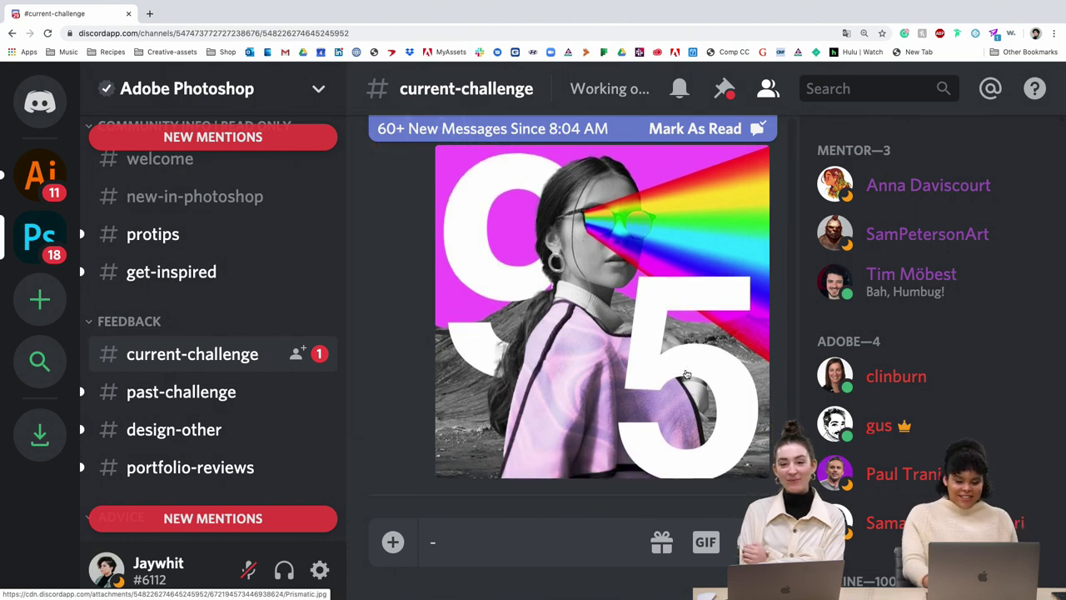
View the Day 6 rainbow portrait enlarged, close it, and scroll back up to the Prismatic post
left_click(664, 299)
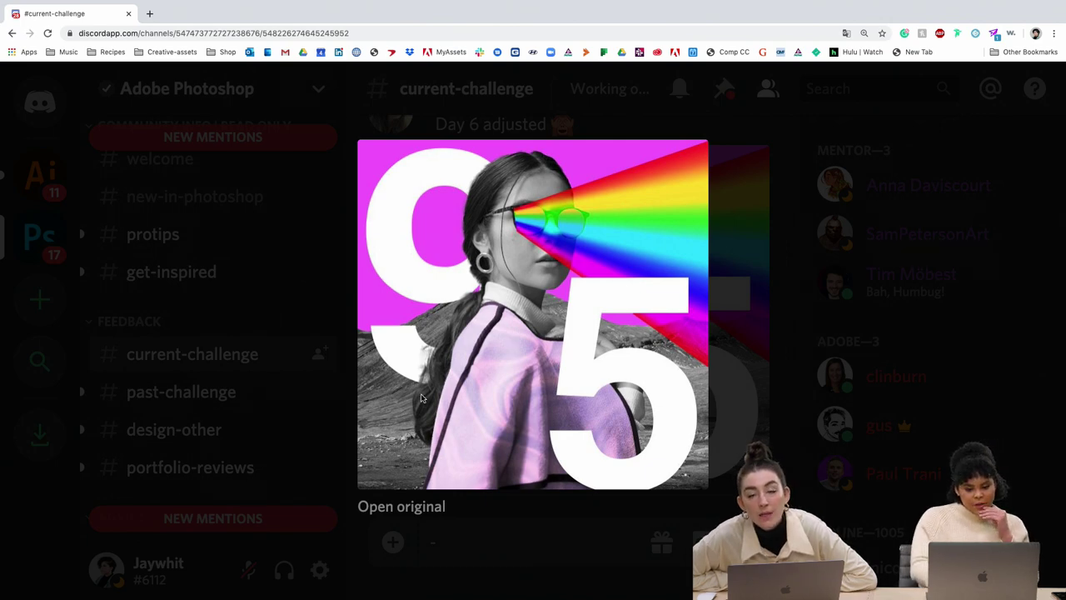
key("Escape")
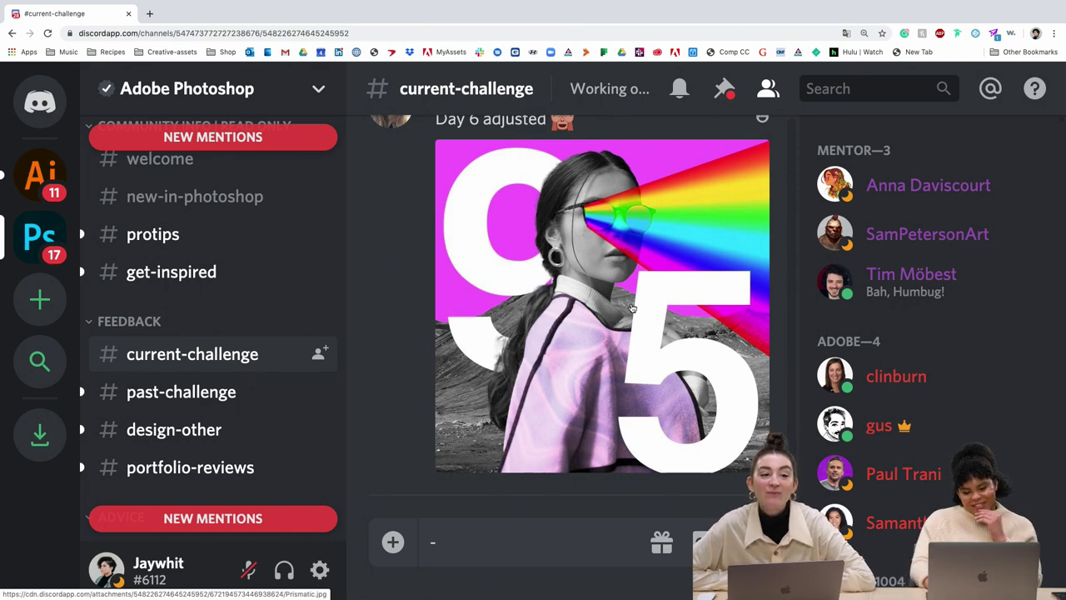
scroll(631, 308, "down", 1)
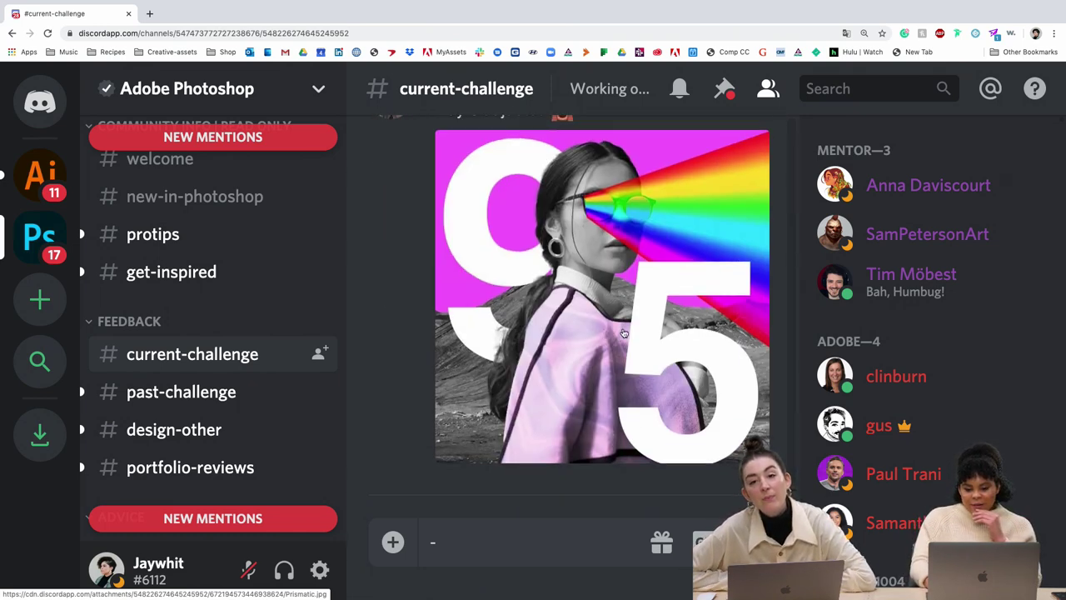
scroll(600, 391, "up", 3)
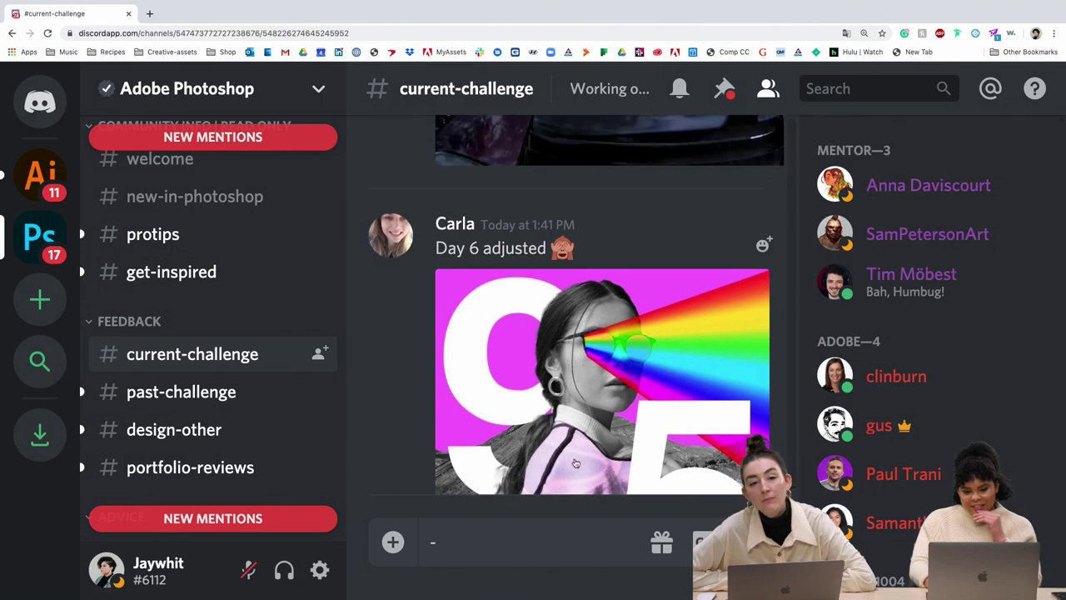
scroll(566, 447, "down", 3)
scroll(566, 447, "up", 7)
scroll(566, 447, "down", 7)
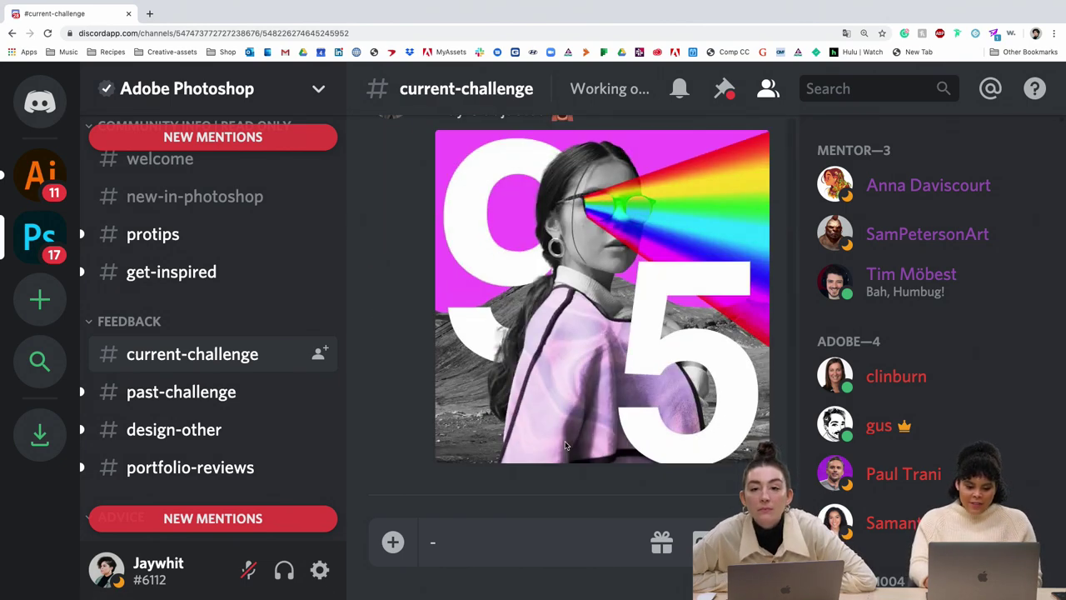
scroll(566, 447, "up", 1)
scroll(566, 448, "down", 1)
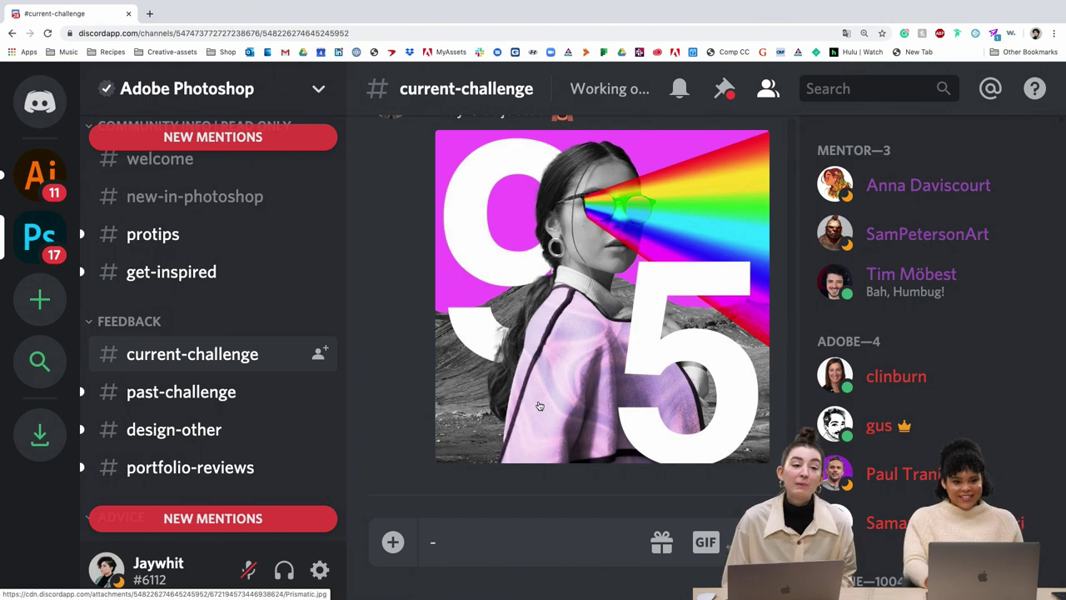
scroll(539, 406, "up", 6)
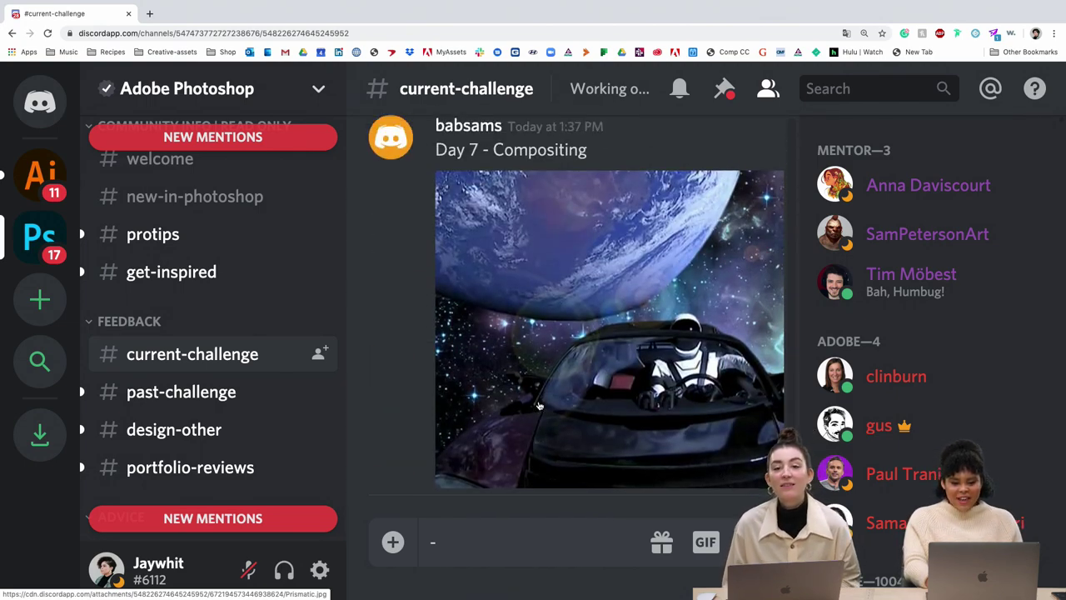
scroll(539, 405, "up", 15)
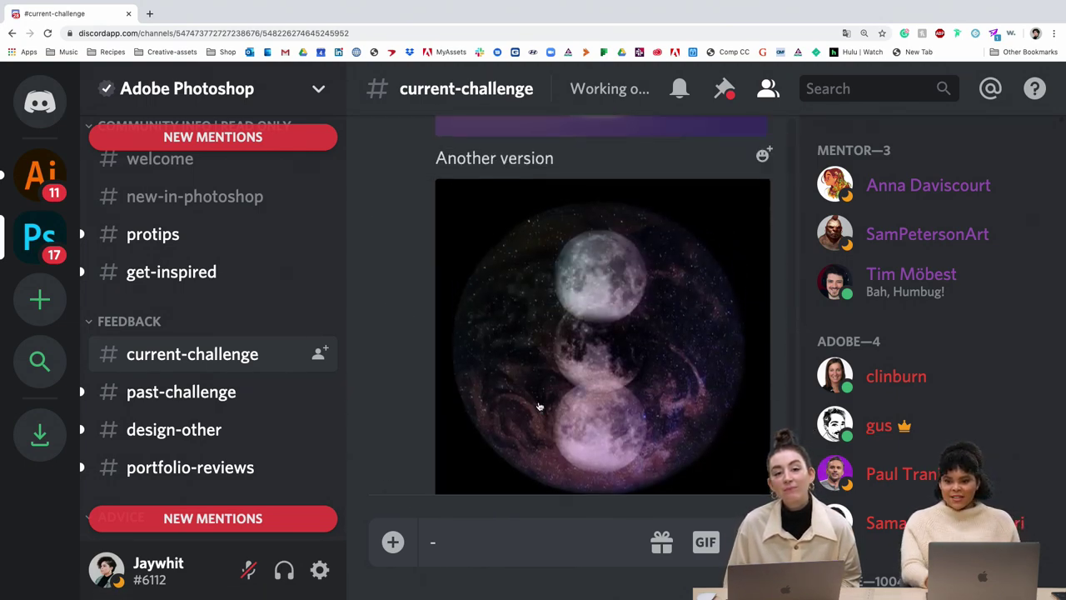
scroll(539, 406, "up", 15)
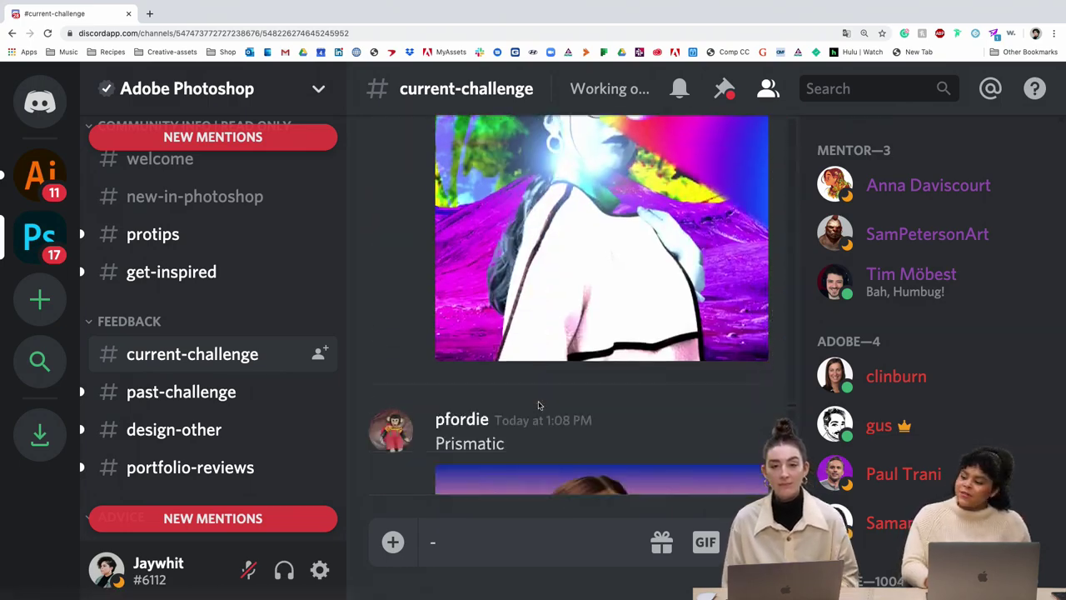
scroll(539, 406, "down", 3)
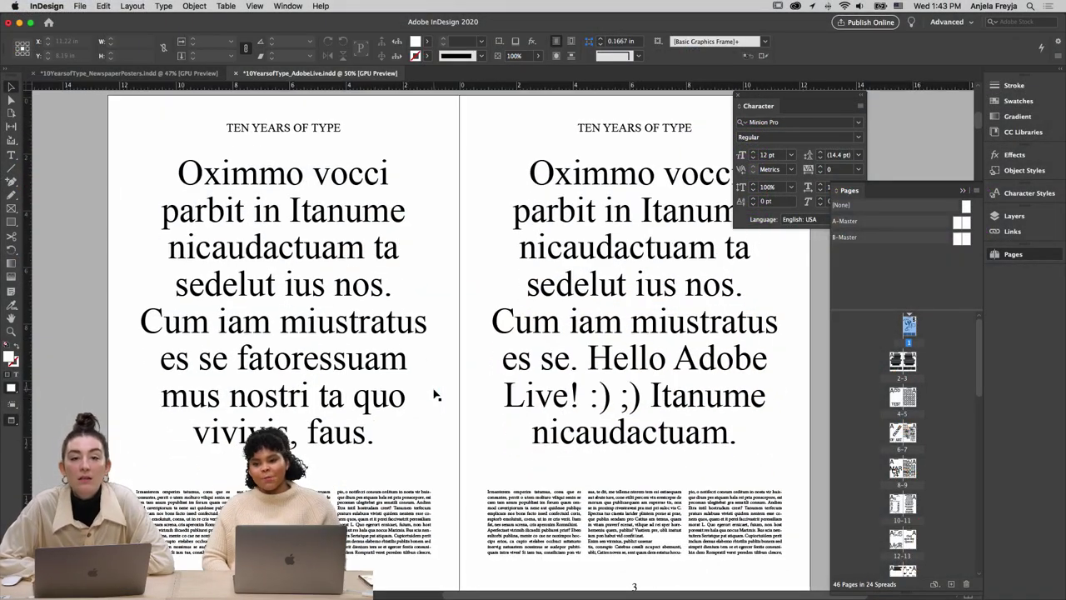
Scroll through the document down to the pages 30–31 spread with the 'Volumes' poster and 'ROLE' lettering
scroll(437, 392, "down", 15)
scroll(443, 305, "down", 20)
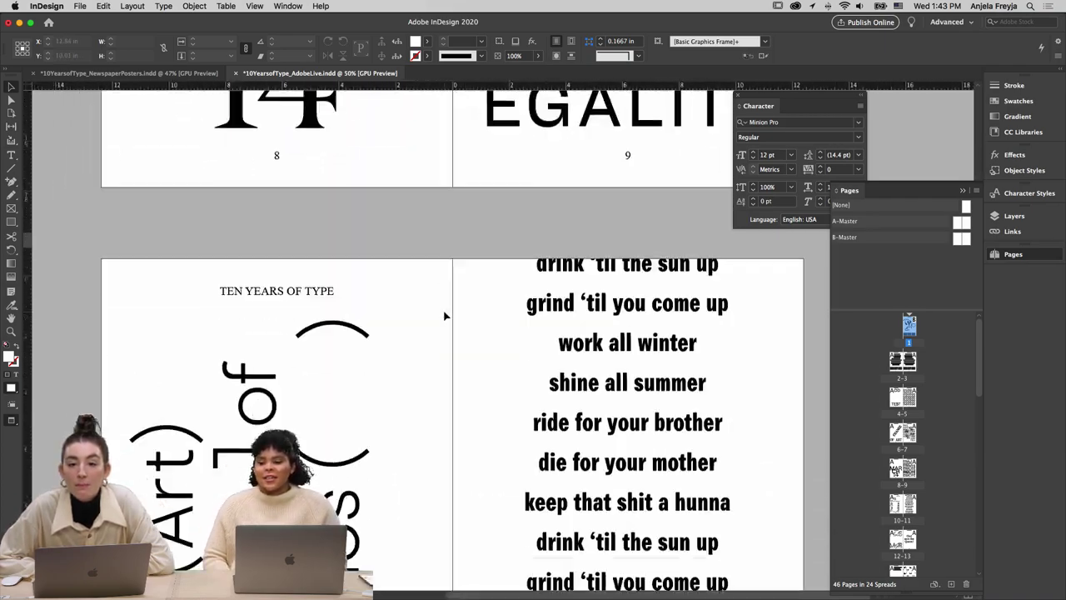
scroll(444, 307, "down", 20)
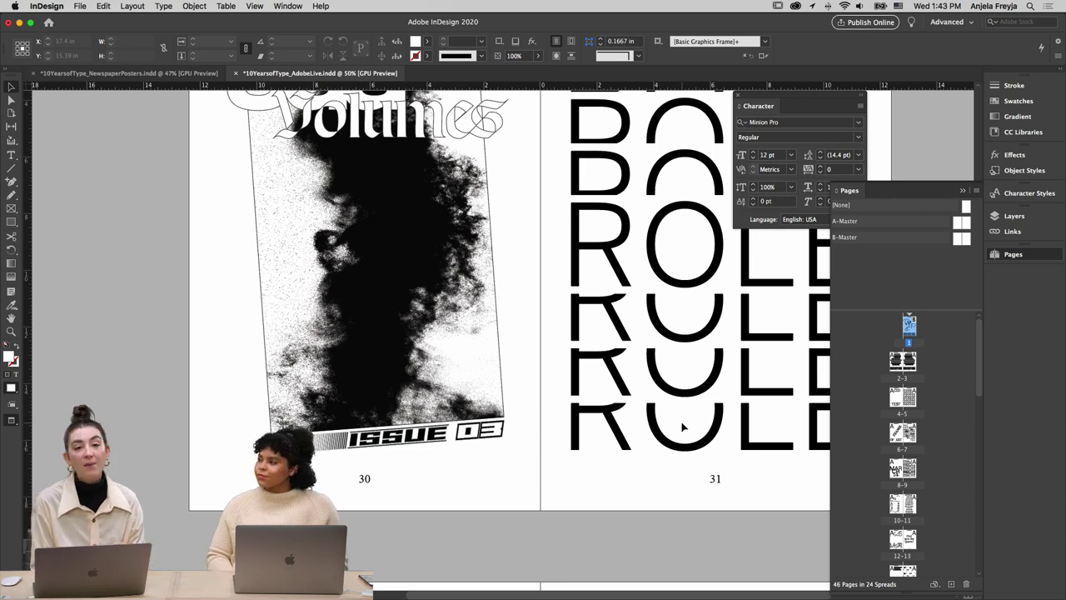
Go to back page 46, apply the A-Master to it, and inspect the A-Master spread
scroll(966, 466, "down", 10)
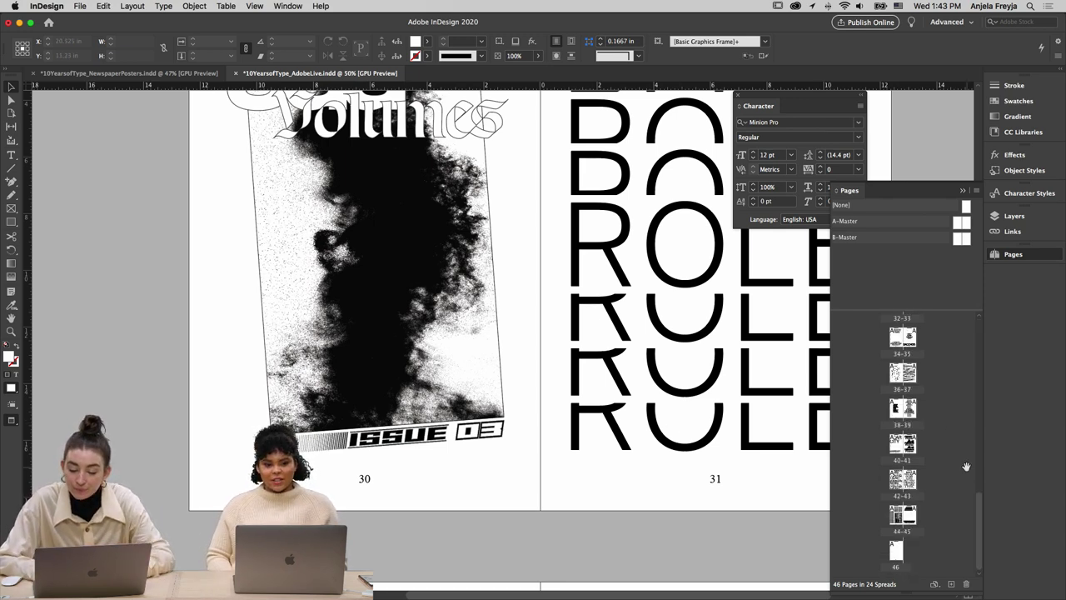
double_click(896, 552)
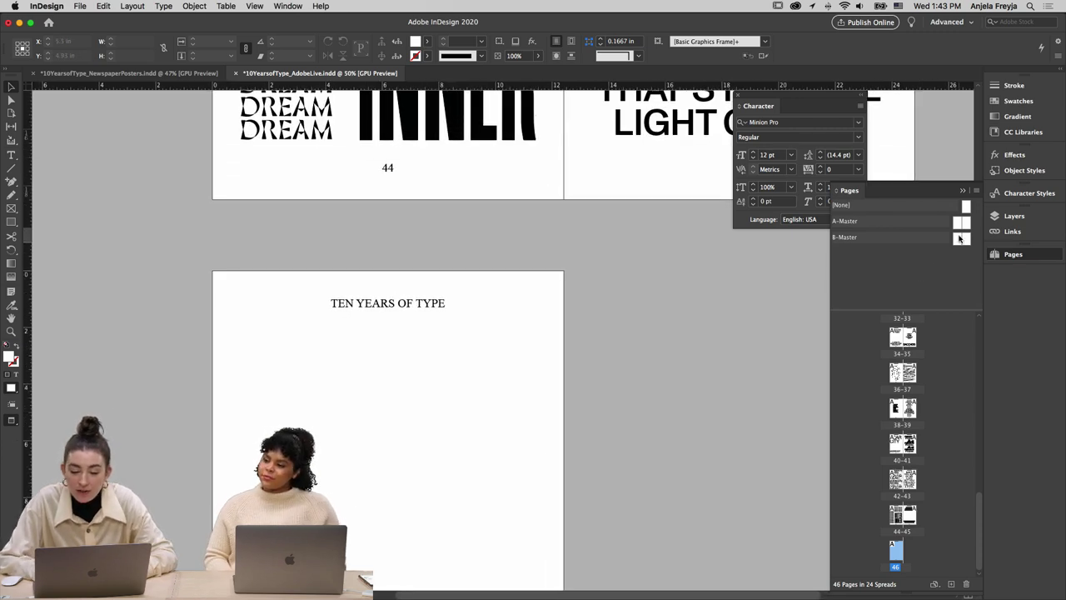
scroll(683, 381, "down", 5)
left_click_drag(966, 221, 899, 546)
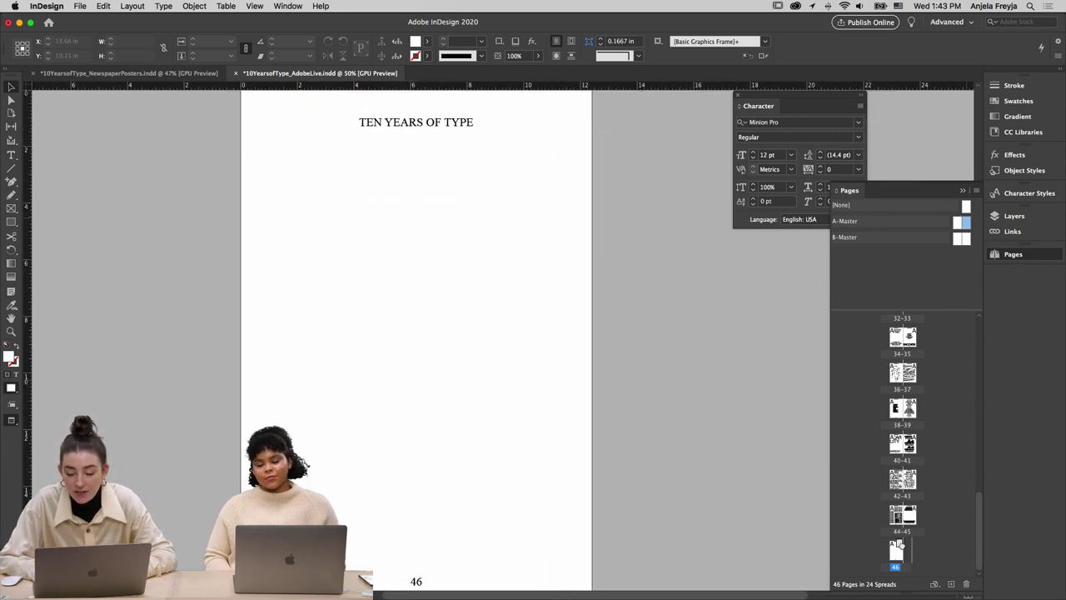
double_click(964, 223)
double_click(962, 224)
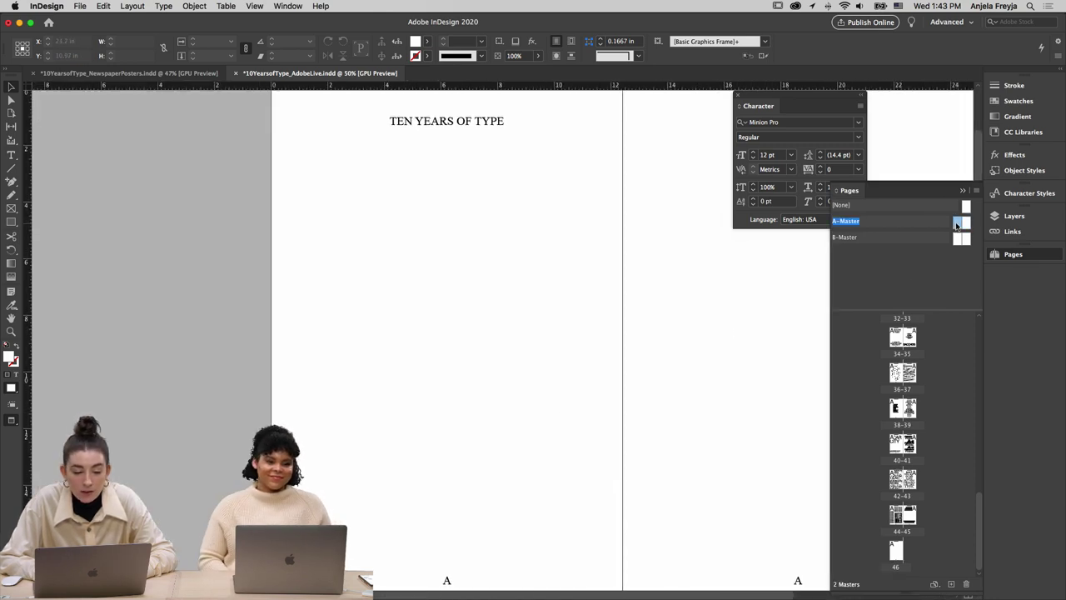
scroll(725, 331, "down", 2)
double_click(900, 553)
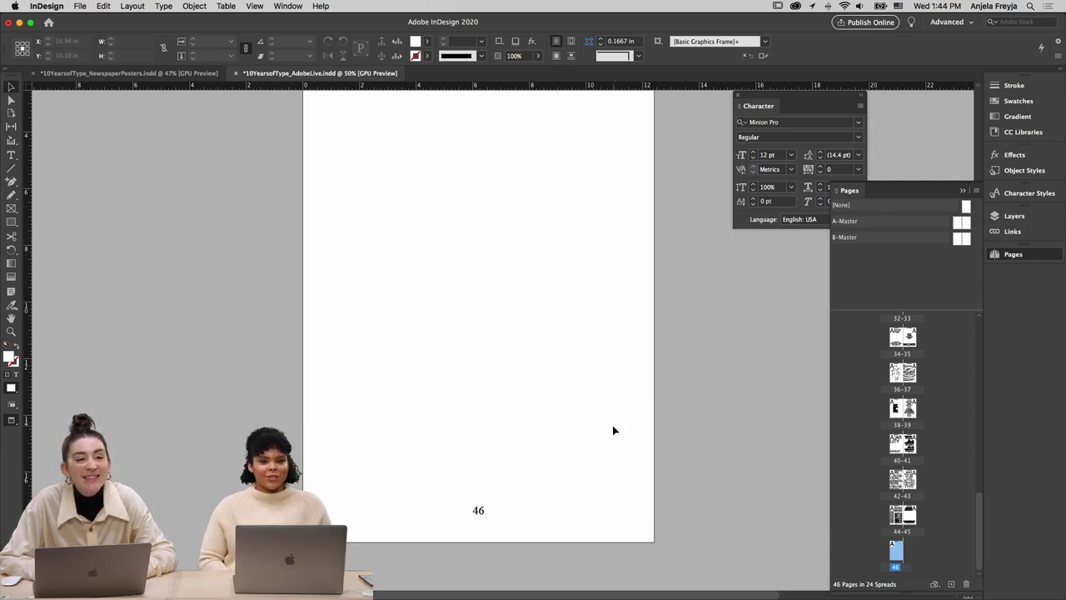
Apply the B-Master to page 46 and show its six-column guides in Normal mode
scroll(613, 430, "left", 1)
double_click(962, 223)
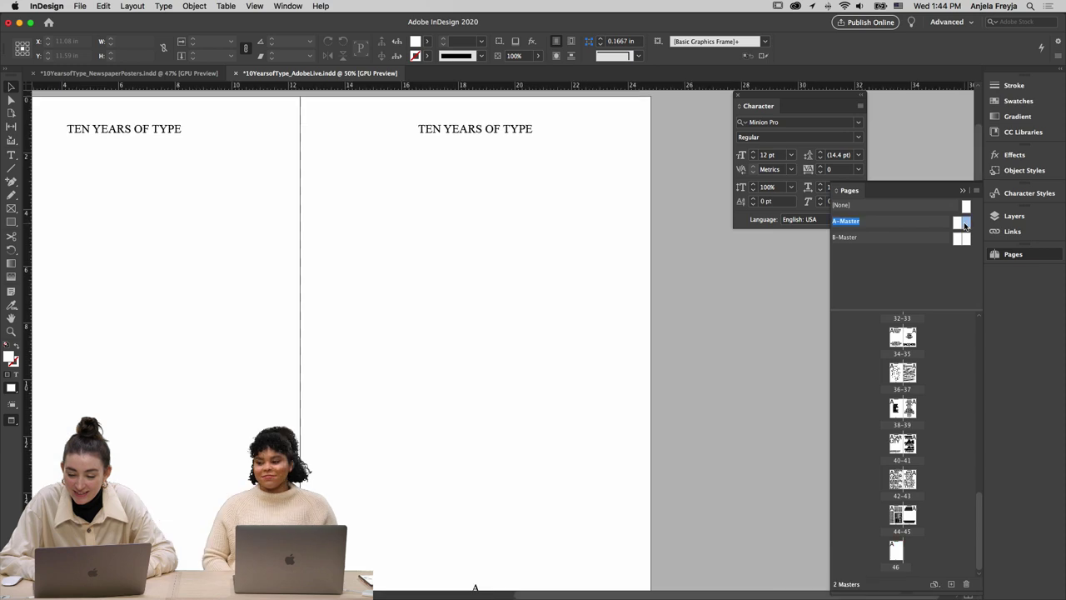
double_click(963, 239)
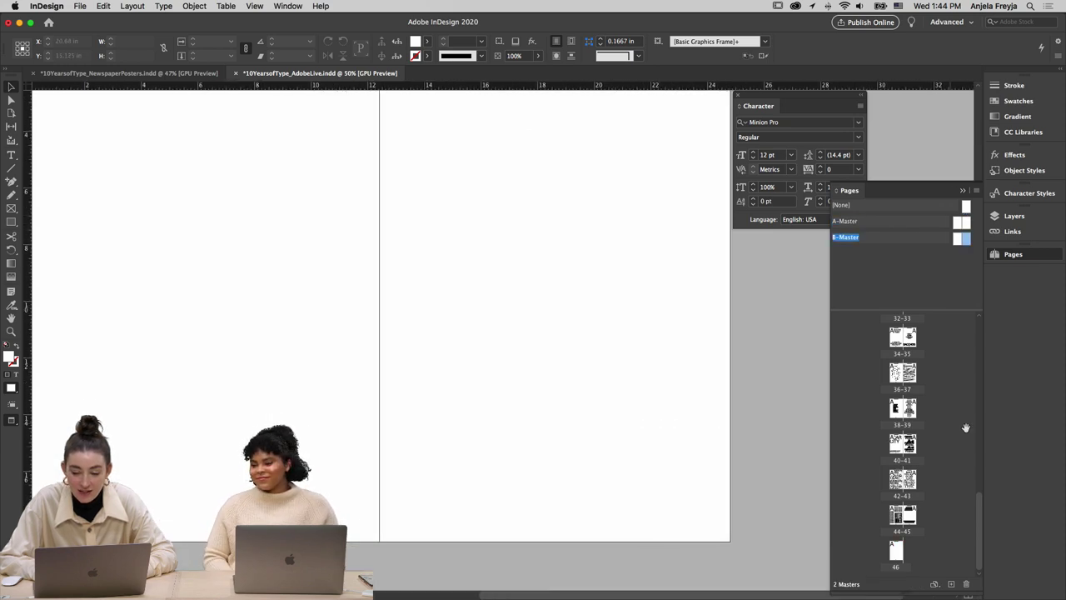
scroll(584, 457, "left", 5)
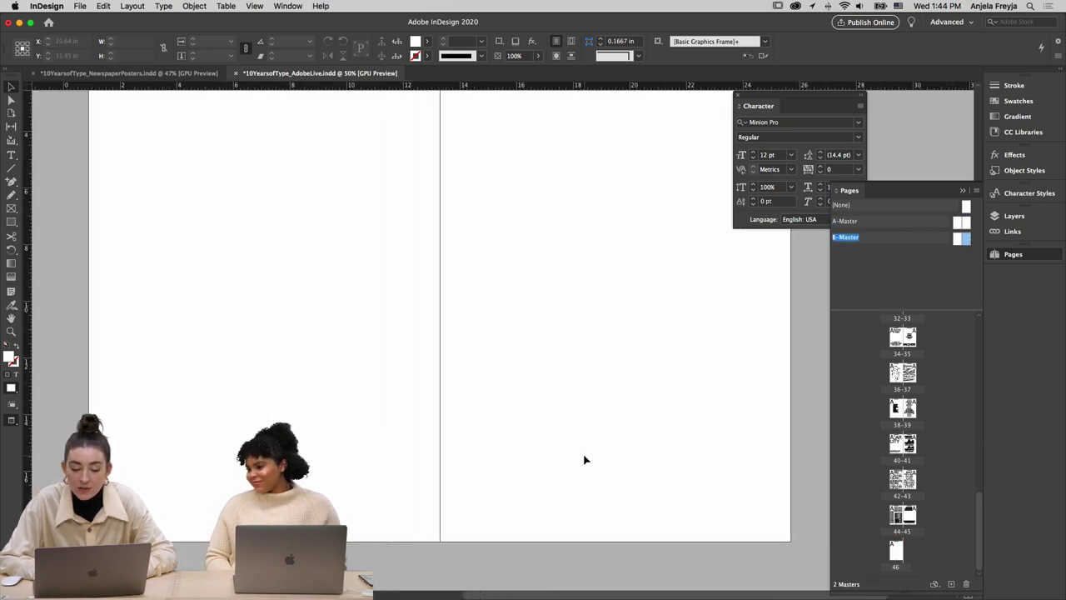
left_click_drag(856, 547, 899, 554)
scroll(601, 391, "up", 2)
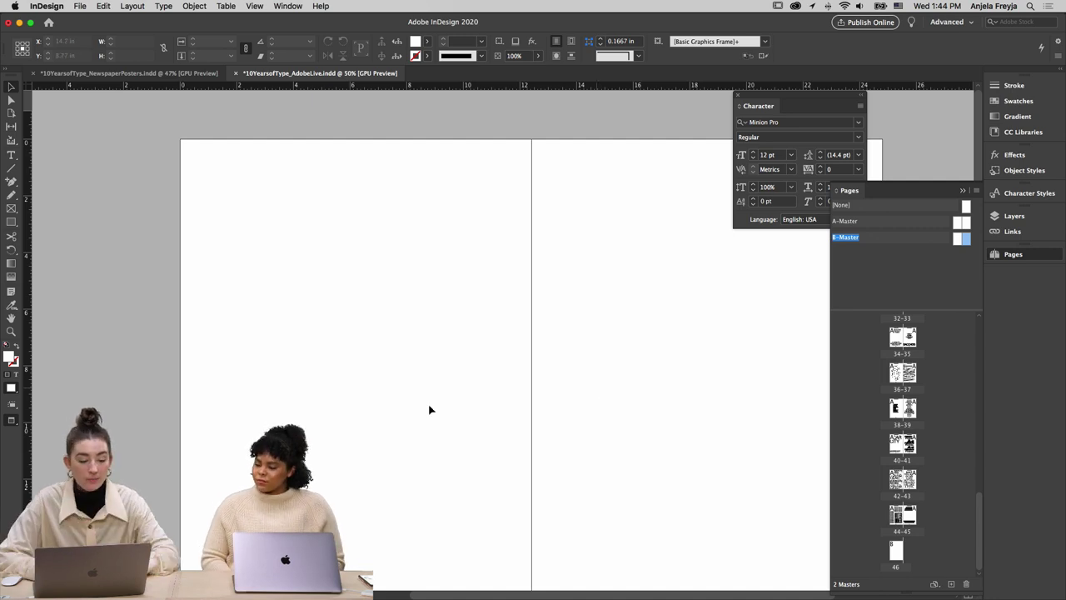
key("w")
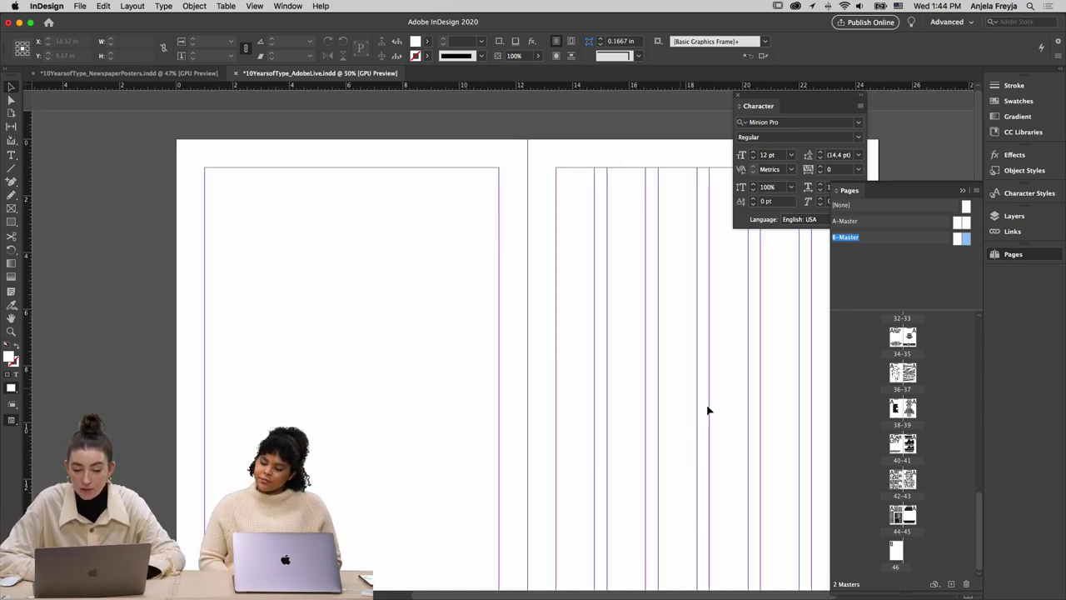
scroll(707, 409, "left", 1)
scroll(707, 410, "down", 5)
scroll(708, 410, "left", 2)
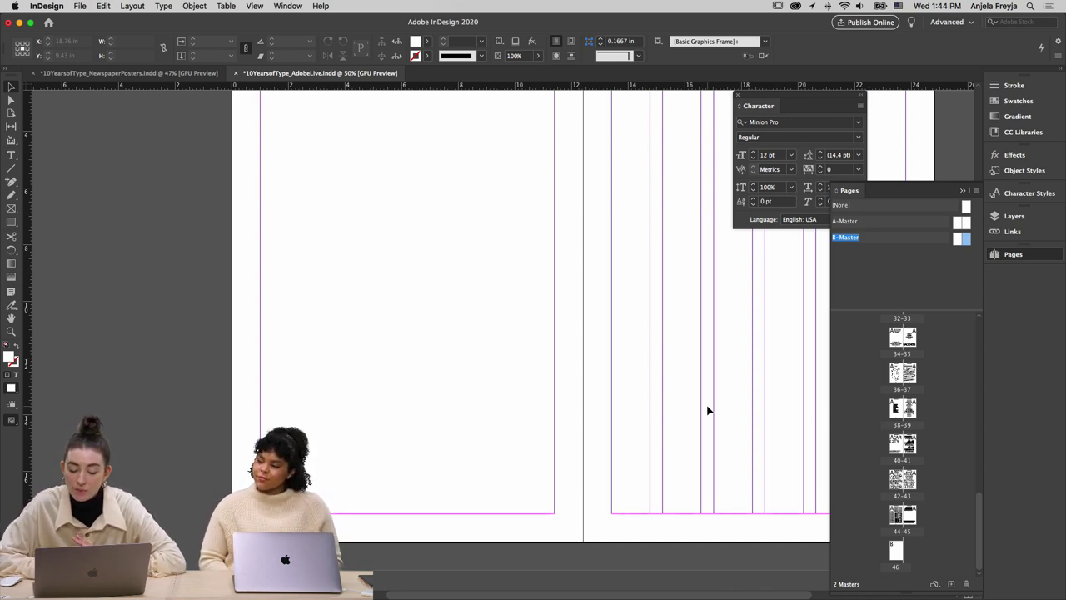
scroll(911, 426, "up", 10)
Jump to the pages 2–3 spread, scroll through the following spreads, and switch to Preview mode
double_click(897, 361)
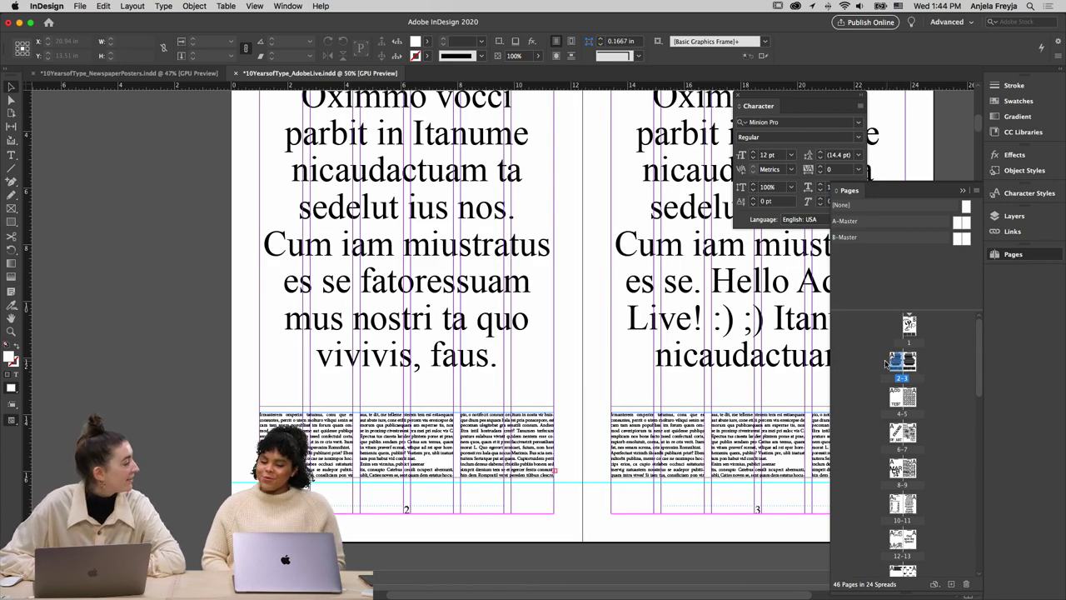
scroll(447, 261, "up", 5)
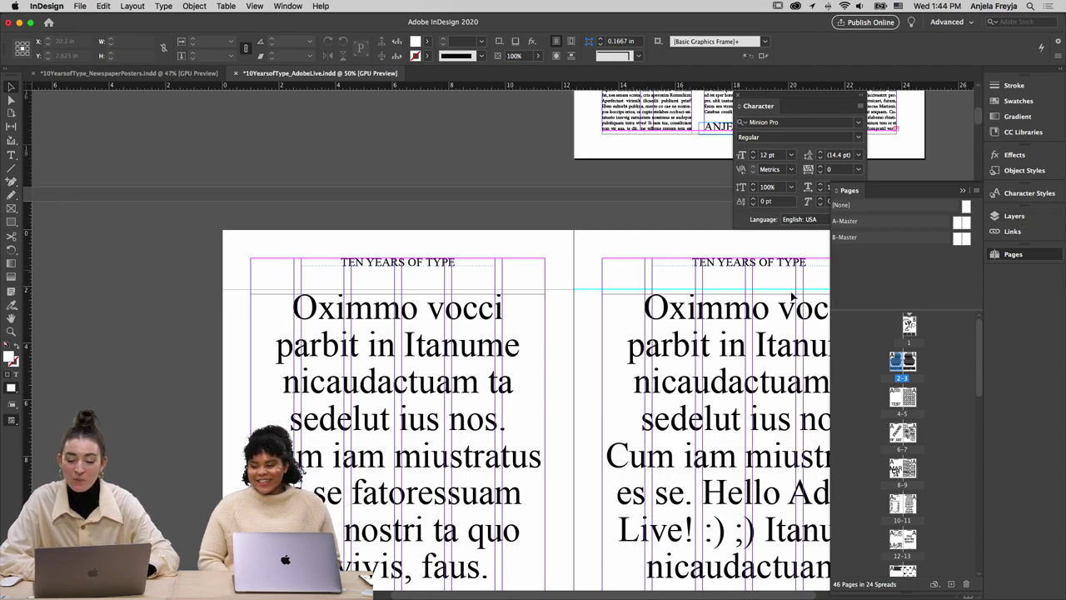
scroll(792, 297, "down", 10)
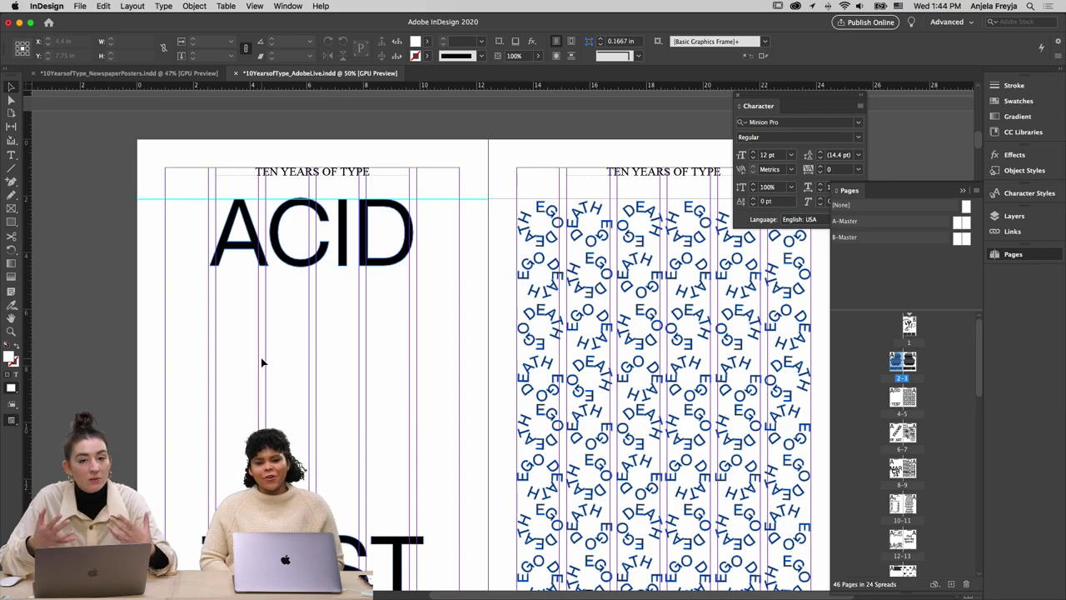
scroll(290, 177, "down", 20)
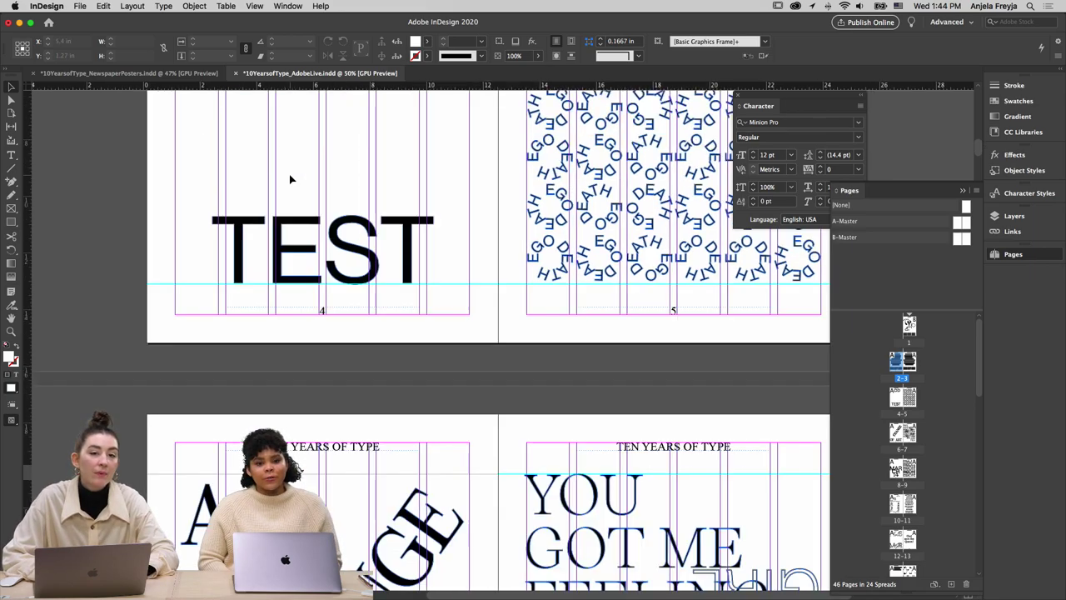
scroll(291, 178, "down", 12)
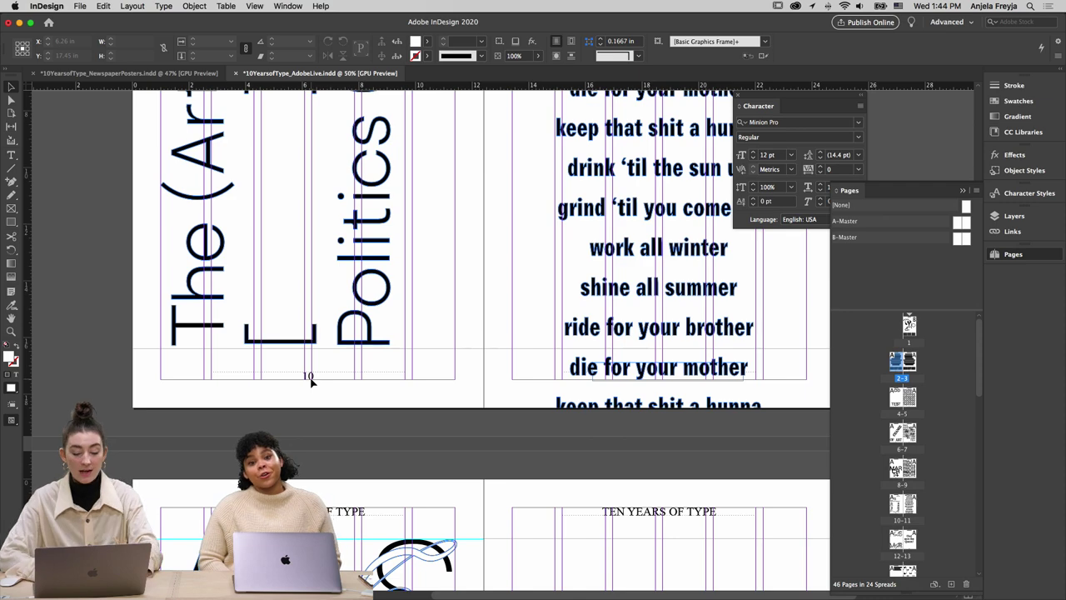
key("w")
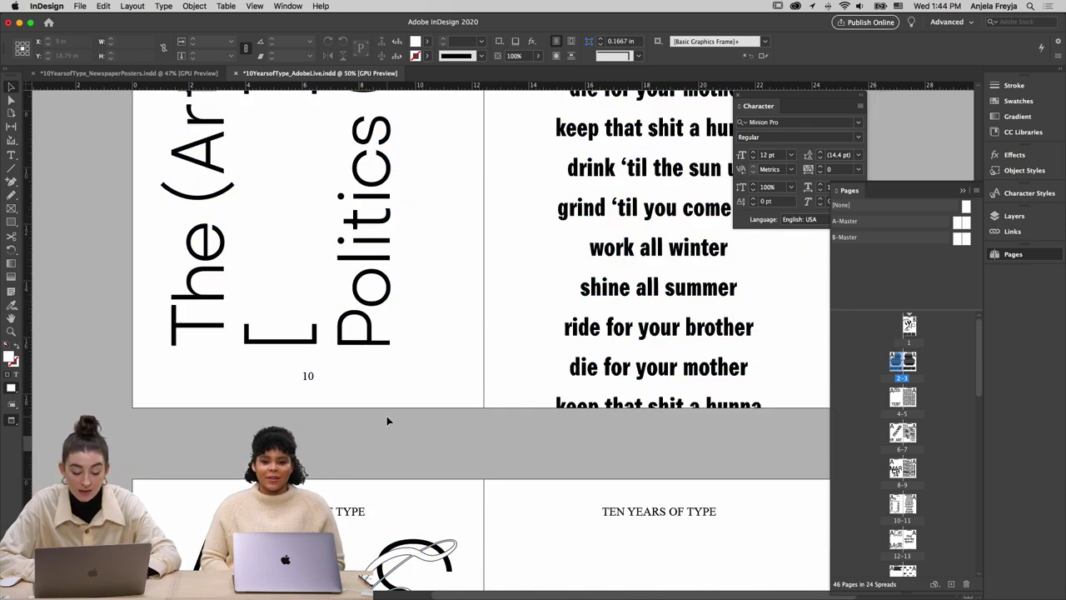
scroll(386, 421, "up", 3)
left_click(12, 420)
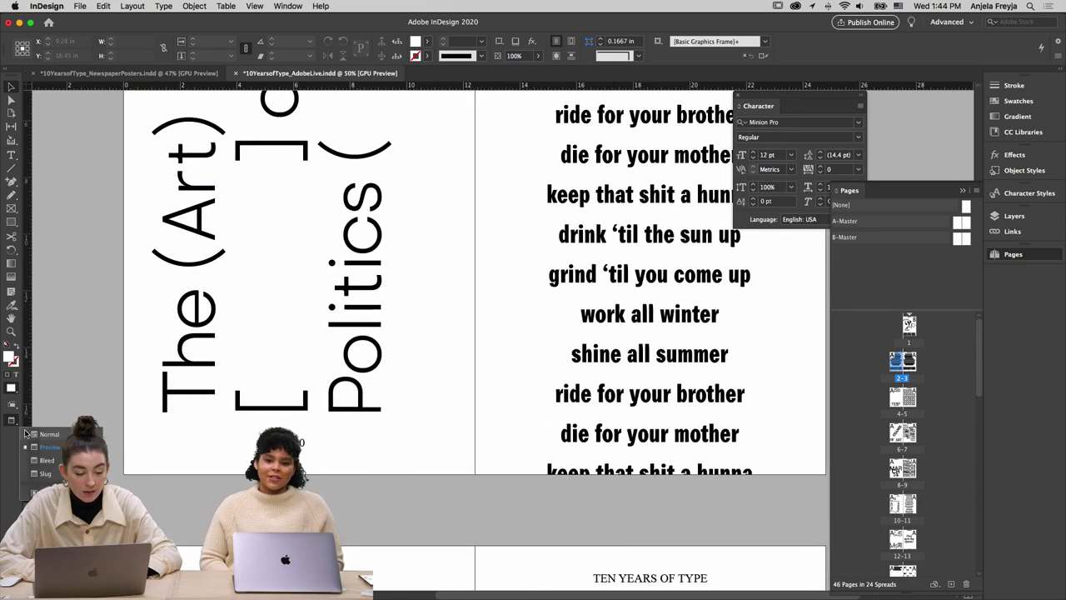
Present the spreads in Presentation mode, advance two spreads, exit, and reopen the A-Master spread
left_click(46, 486)
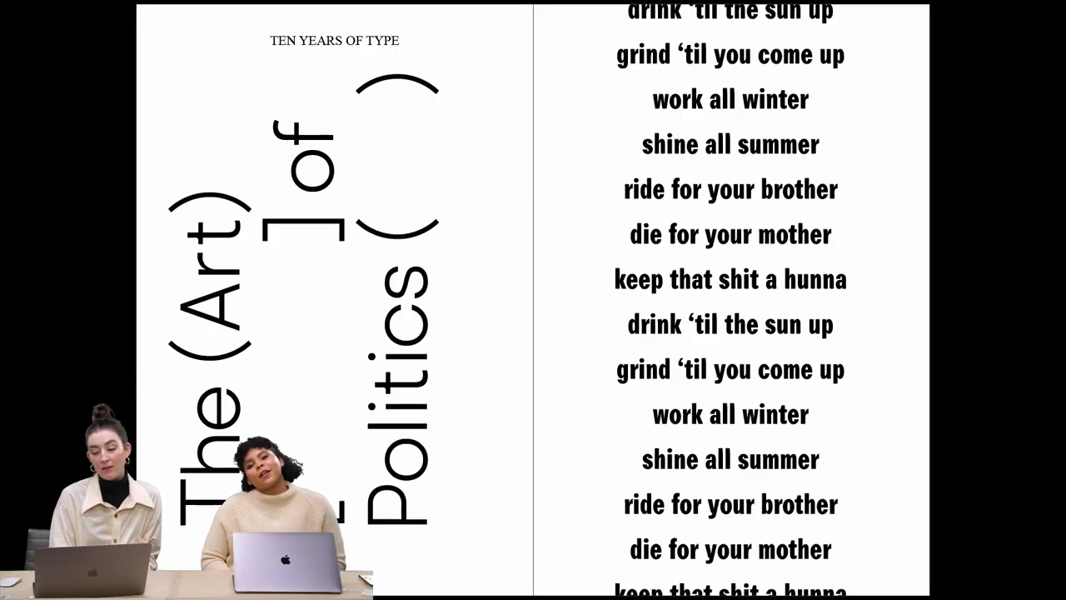
key("Right")
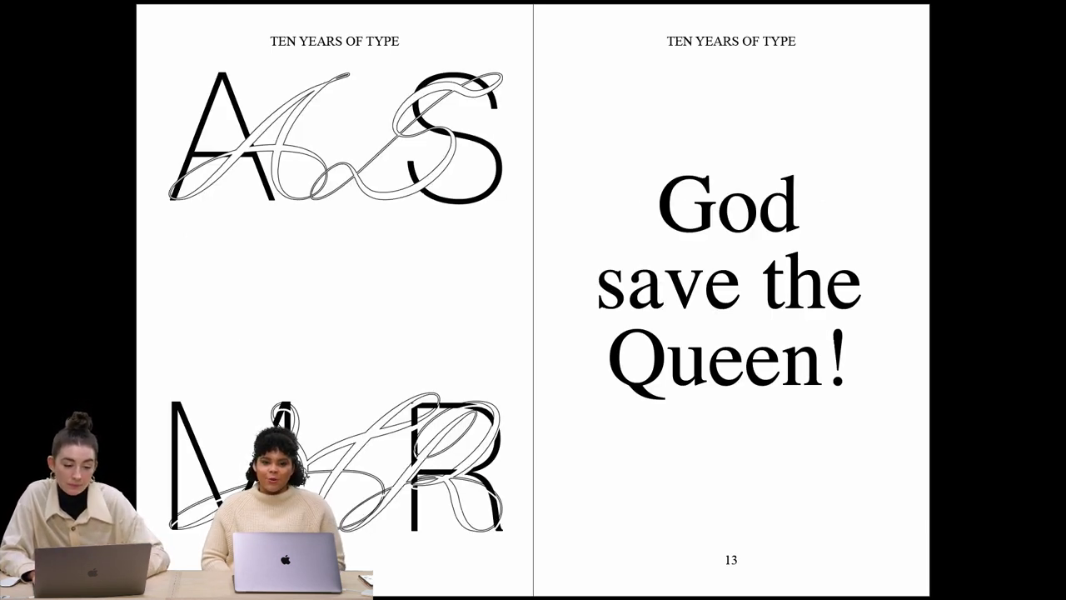
key("Right")
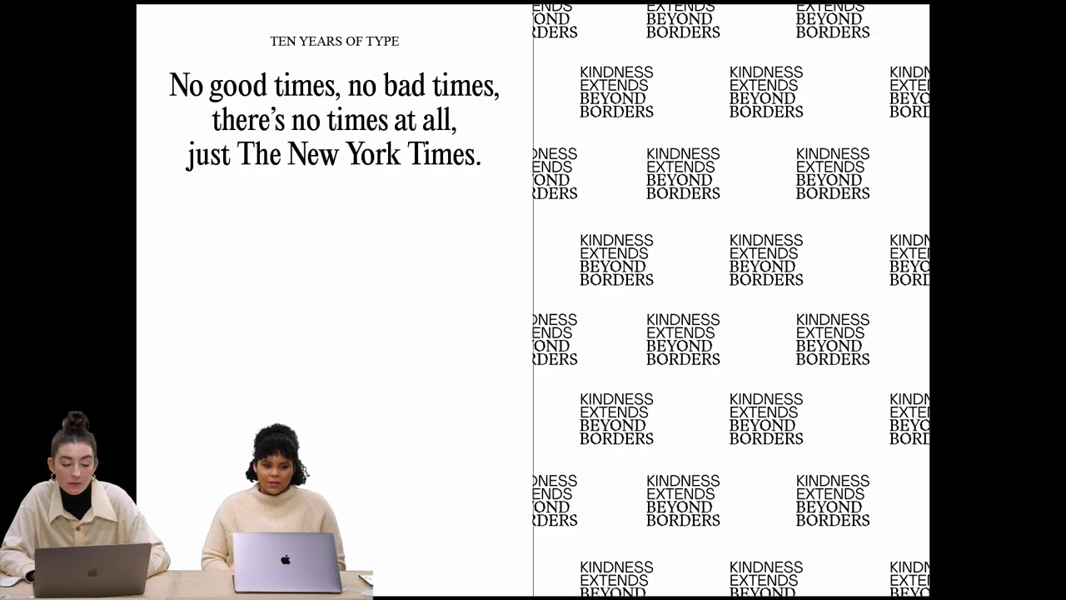
key("Escape")
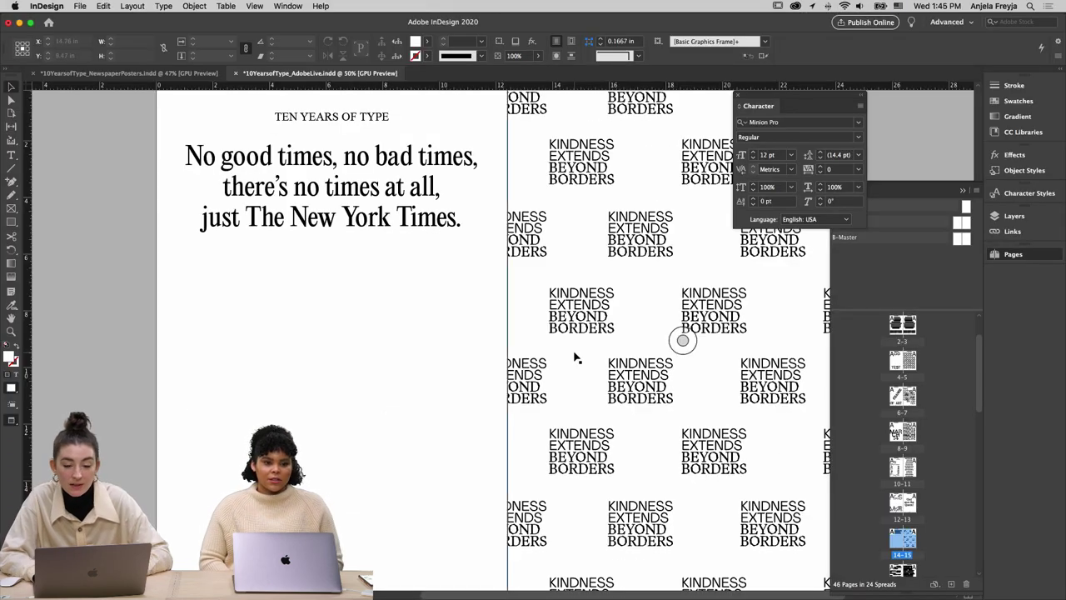
double_click(969, 224)
scroll(672, 398, "left", 3)
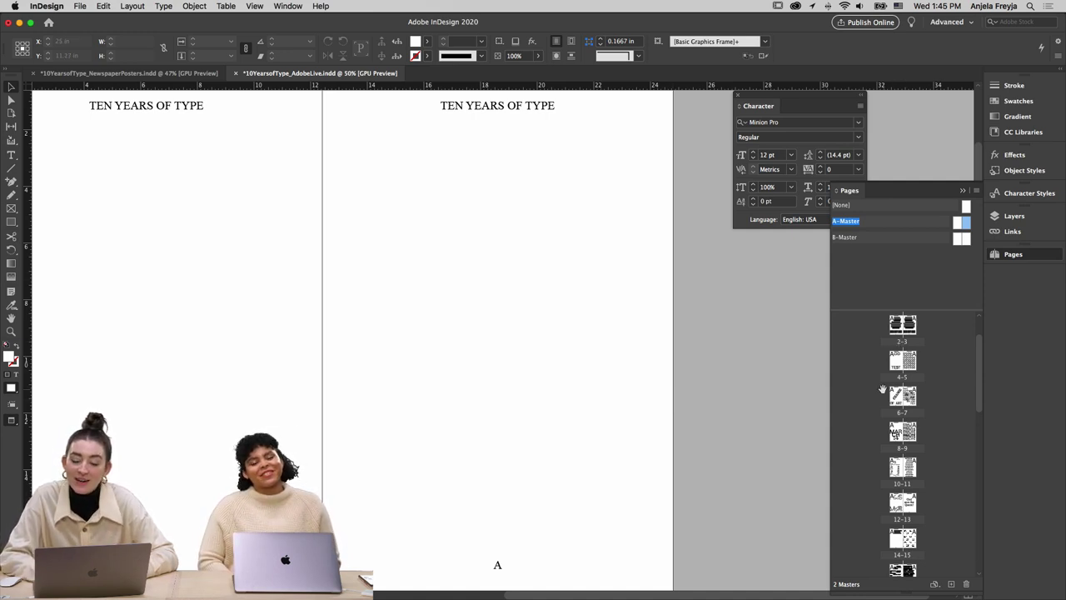
Set the left-page 'TEN YEARS OF TYPE' header on the A-Master to 15 pt
double_click(963, 222)
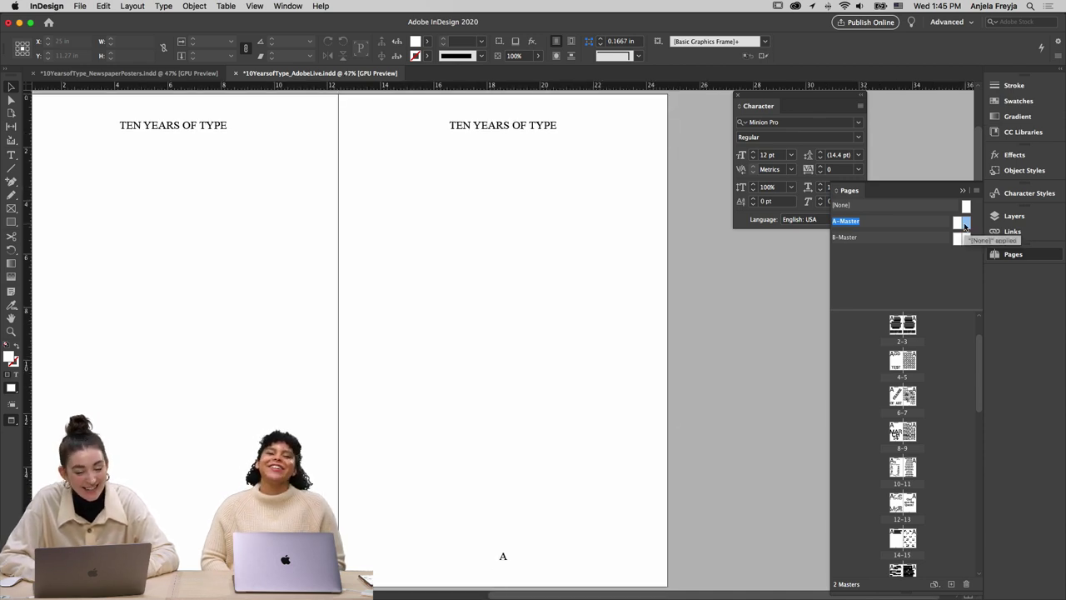
key("t")
scroll(633, 374, "up", 2)
scroll(633, 374, "left", 3)
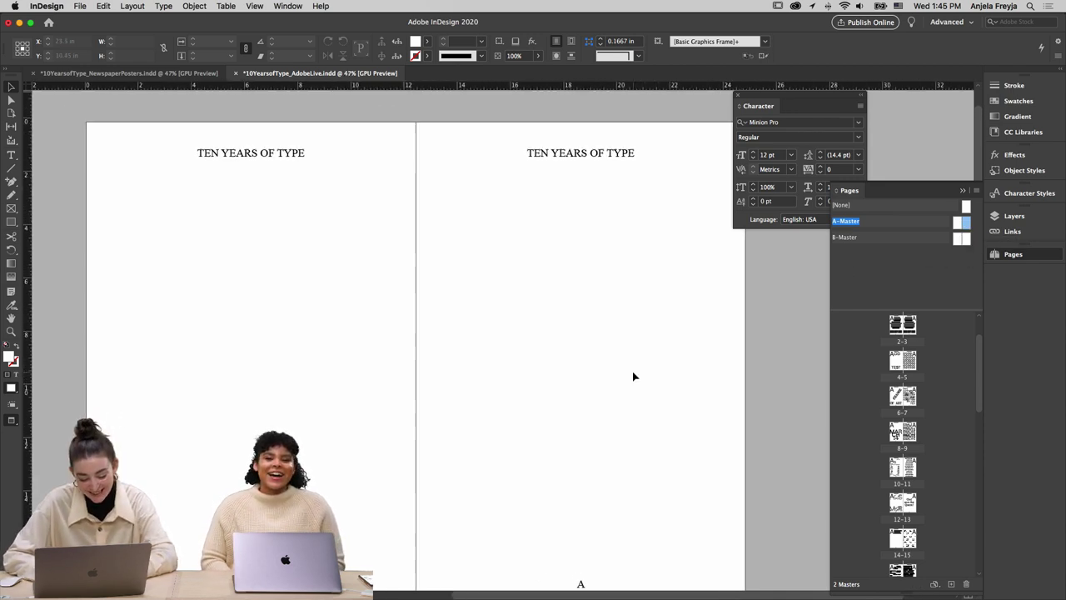
left_click_drag(220, 164, 335, 169)
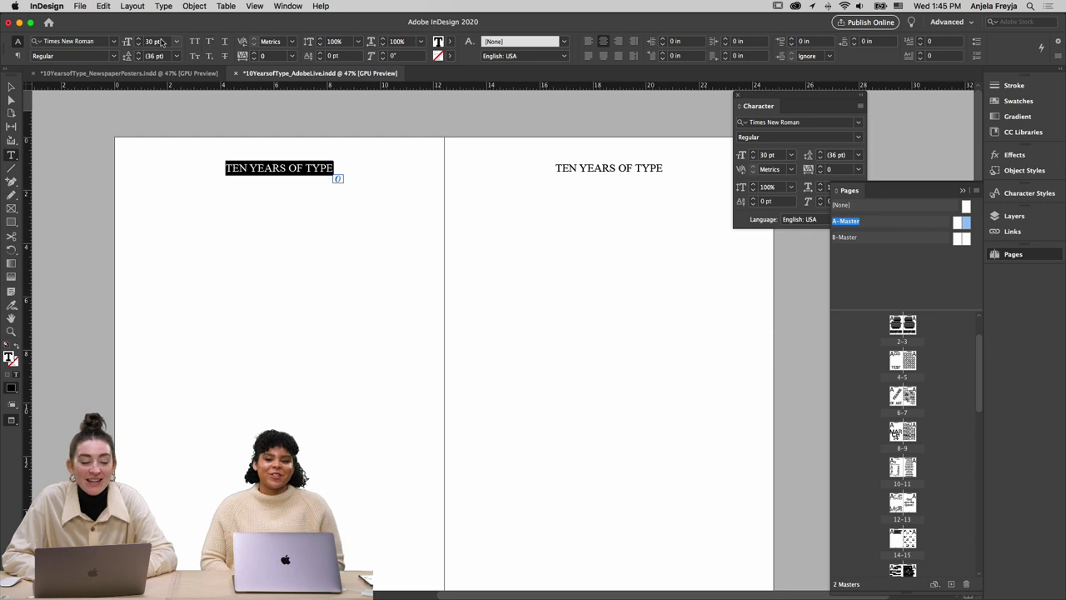
type("15")
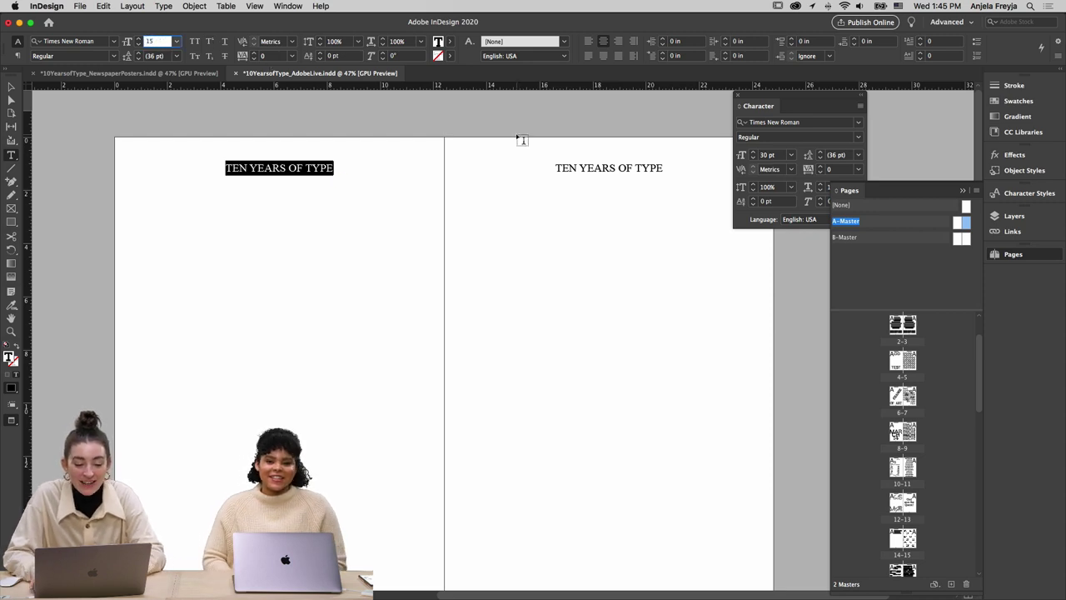
key("Return")
Set the right-page 'TEN YEARS OF TYPE' header to 15 pt and deselect the frame
left_click_drag(610, 167, 677, 169)
left_click(633, 167)
key("super+a")
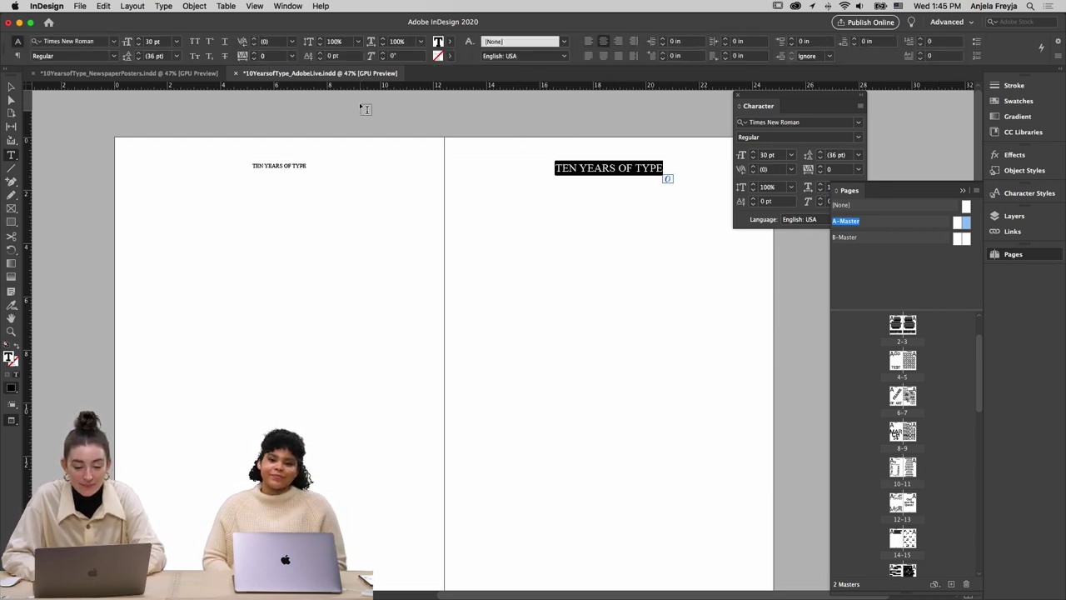
left_click(153, 41)
type("15")
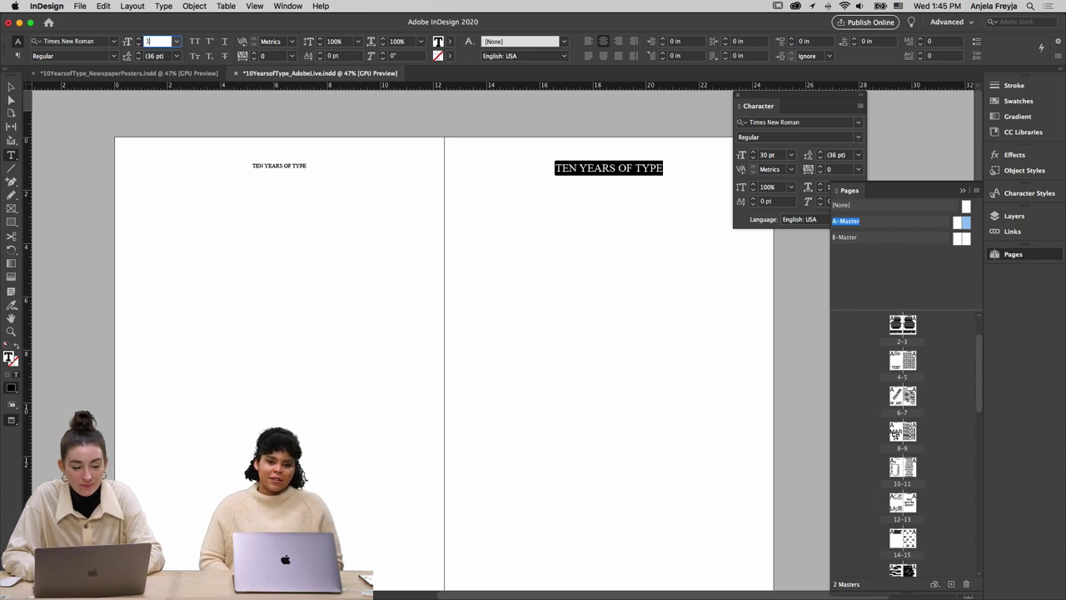
key("Return")
key("Escape")
left_click(76, 311)
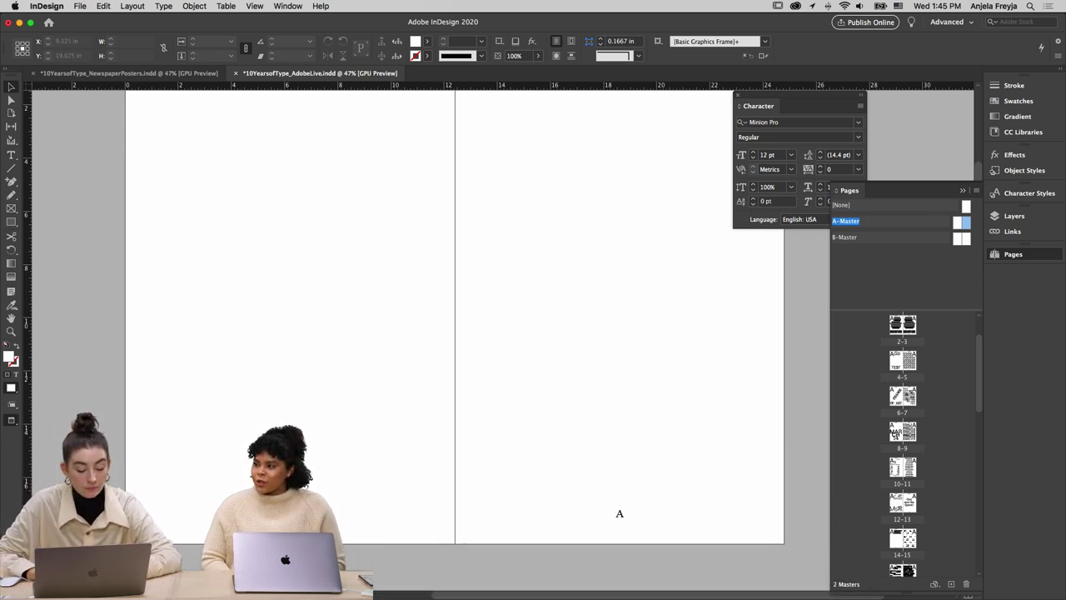
left_click(368, 578)
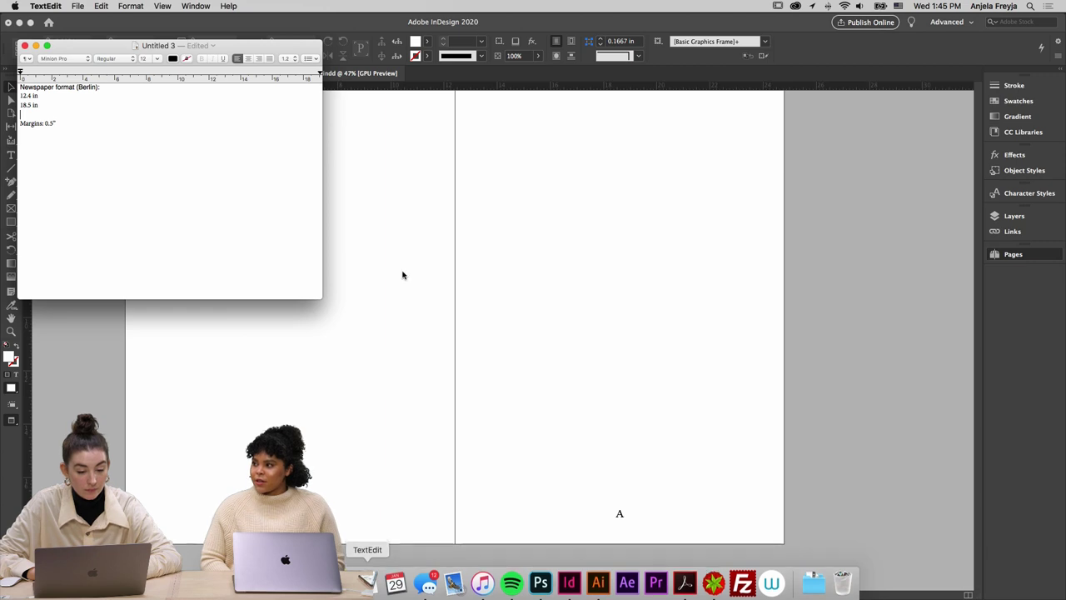
triple_click(50, 105)
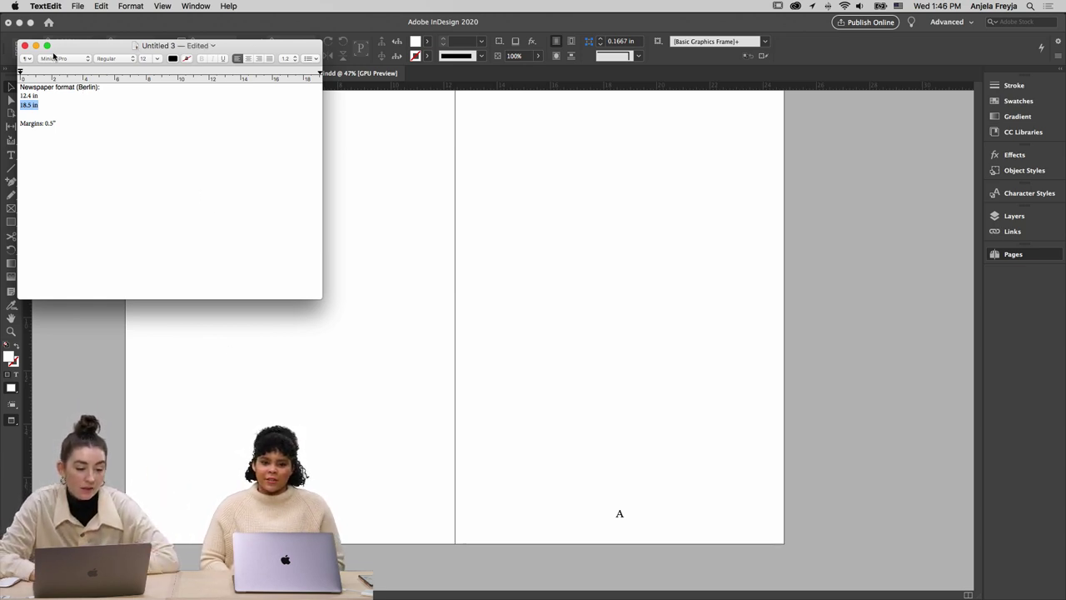
left_click_drag(53, 55, 95, 95)
left_click(37, 117)
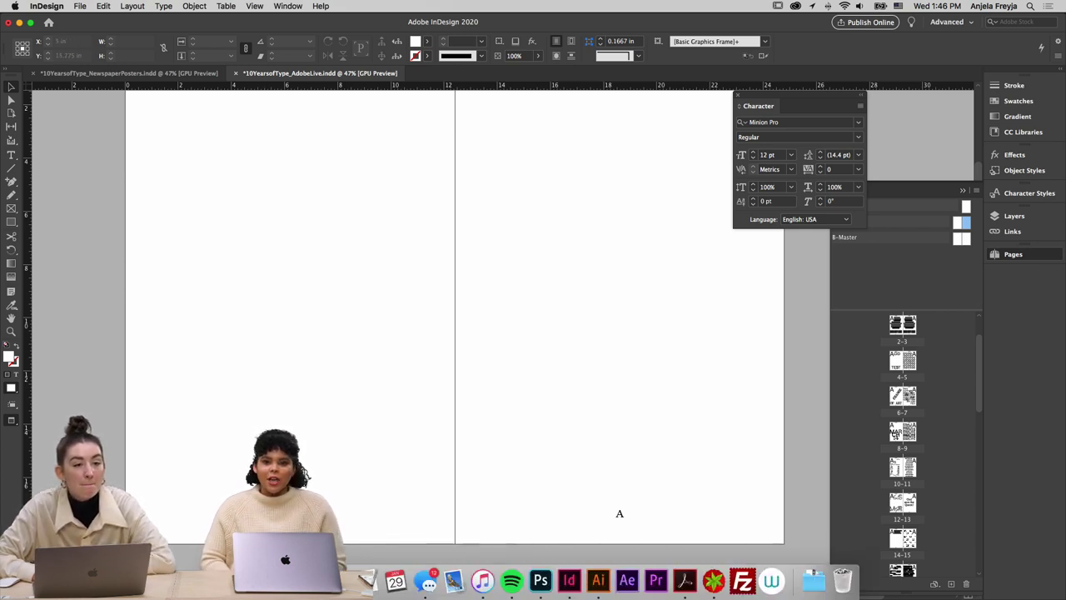
Shrink the A page-number marker on the A-Master's right page from 30 pt to 15 pt
scroll(273, 406, "right", 2)
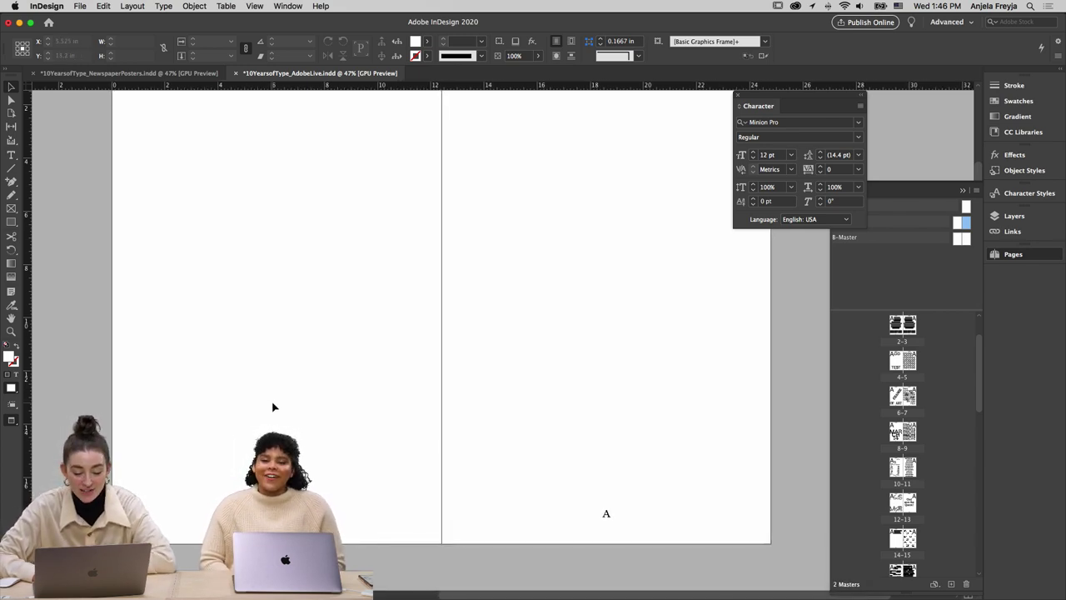
double_click(608, 517)
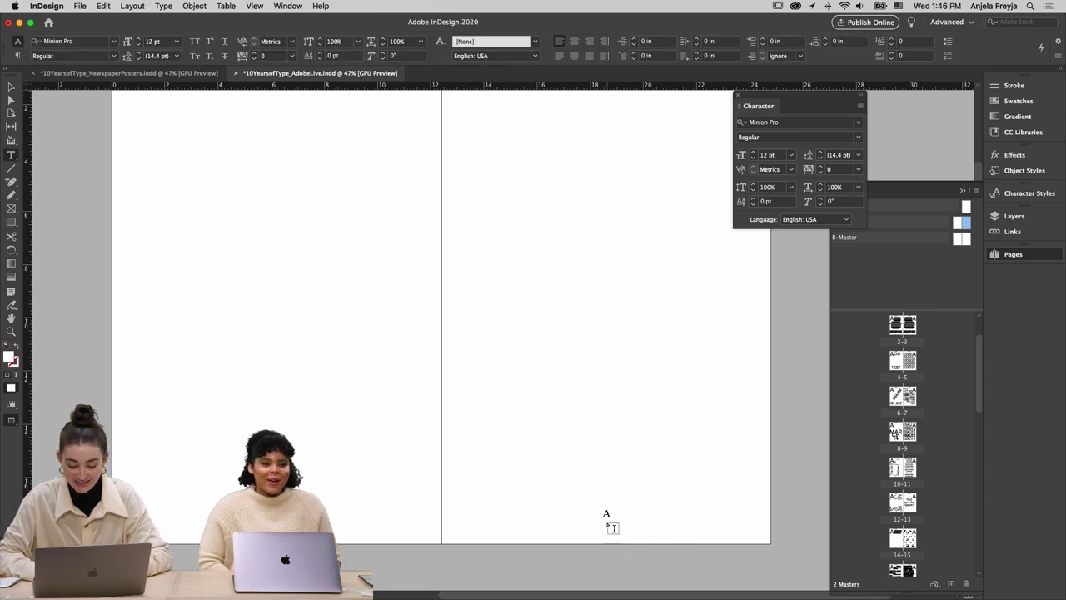
left_click_drag(613, 523, 603, 509)
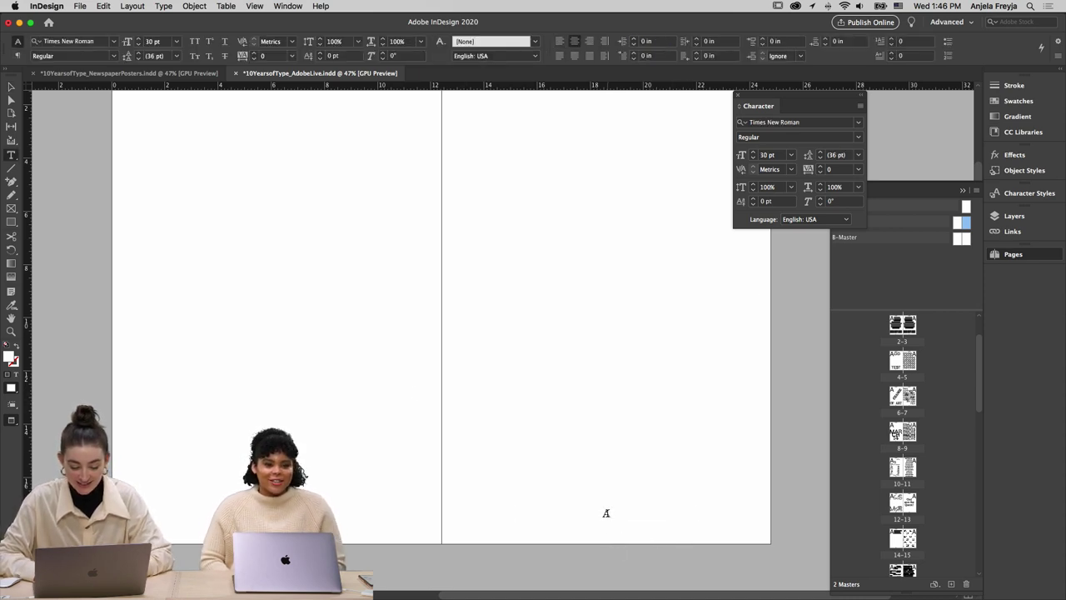
left_click(163, 42)
type("15")
key("Return")
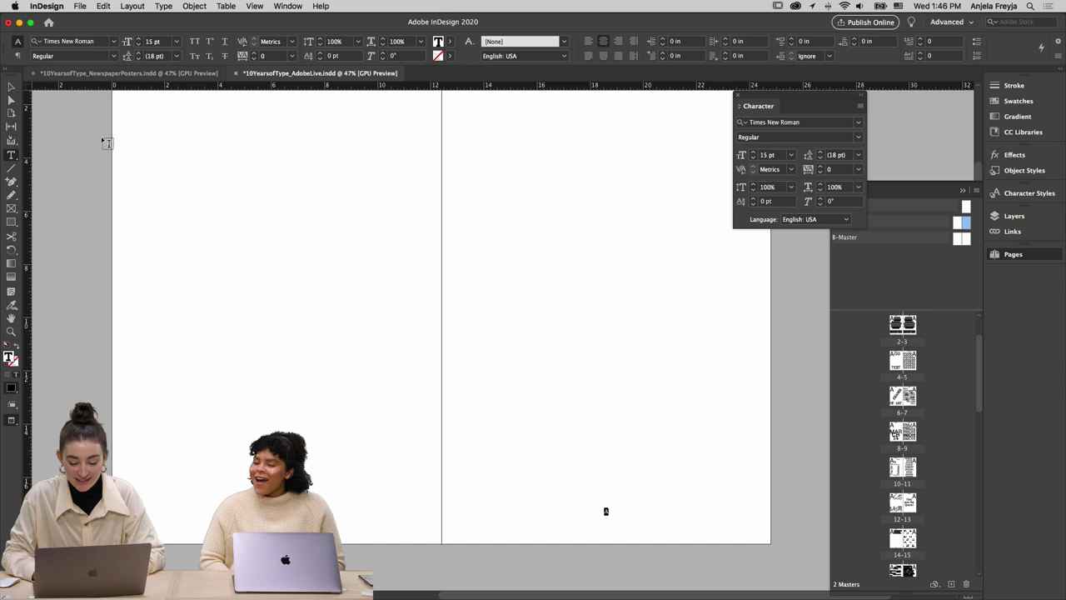
key("super+shift+a")
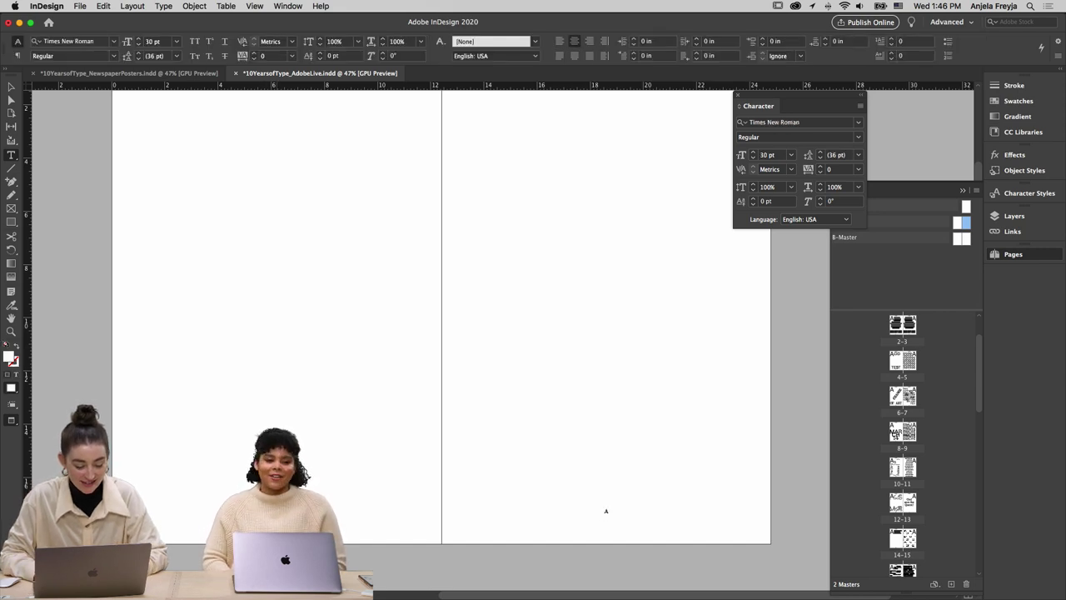
left_click(164, 41)
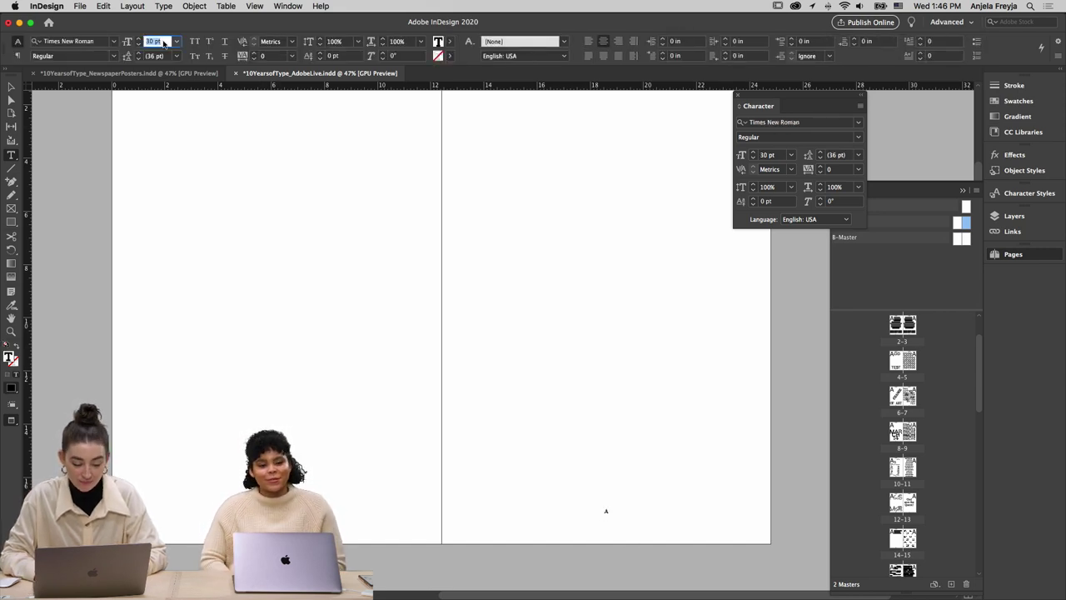
key("Return")
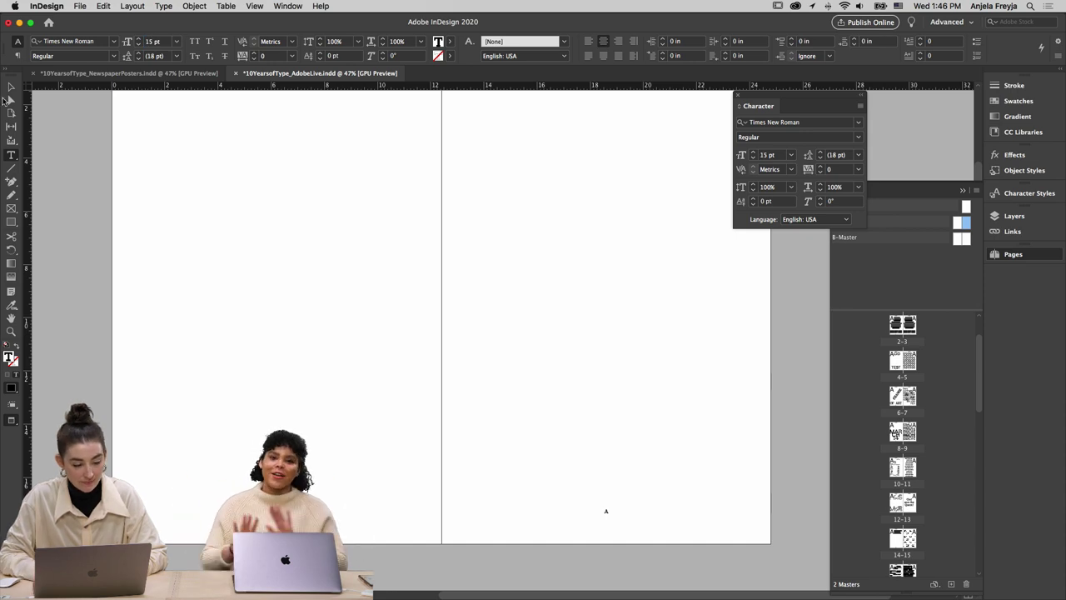
left_click(10, 86)
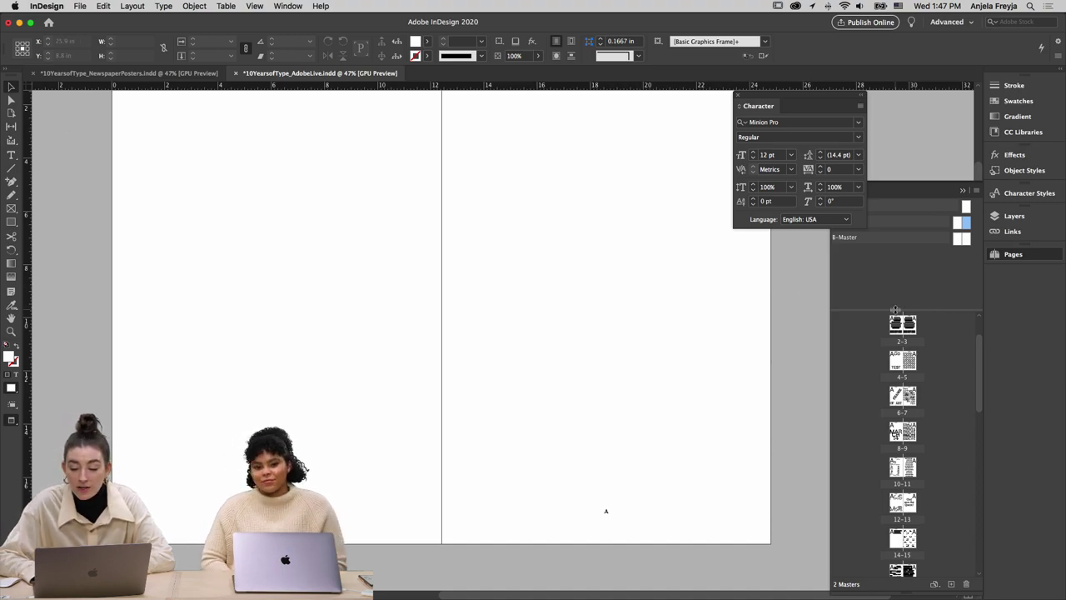
Scroll up and down through the document's spreads to review them
scroll(486, 424, "down", 5)
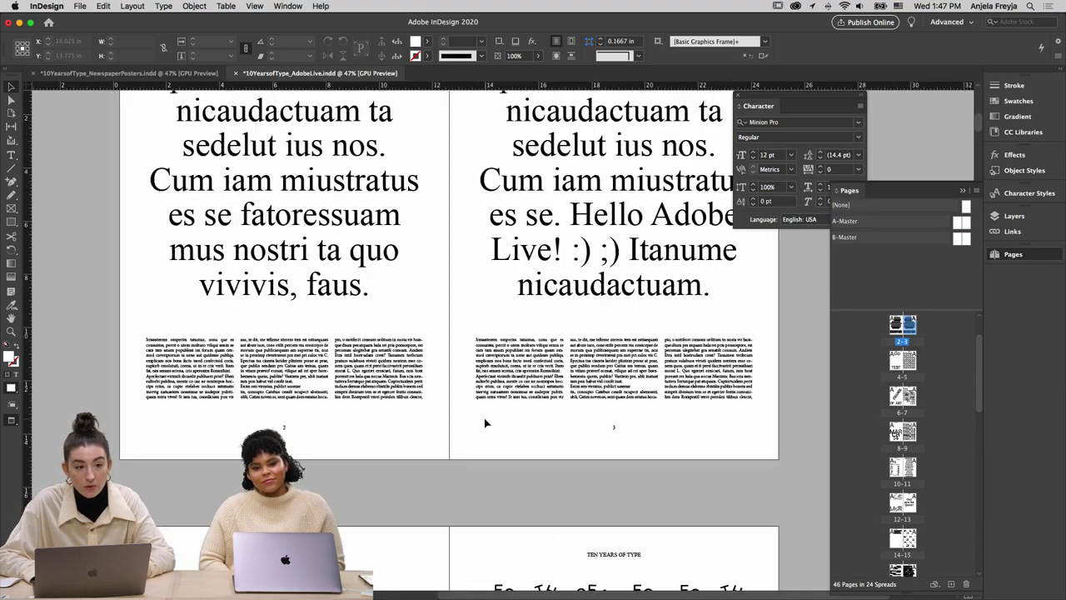
scroll(485, 423, "up", 2)
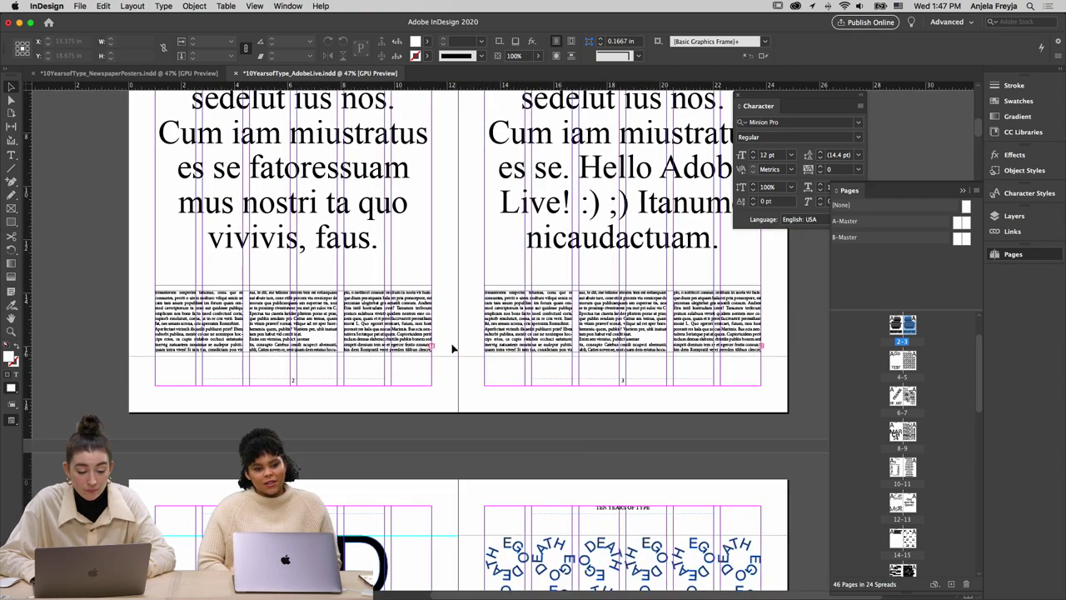
scroll(452, 350, "up", 1)
scroll(452, 350, "up", 6)
scroll(452, 350, "down", 1)
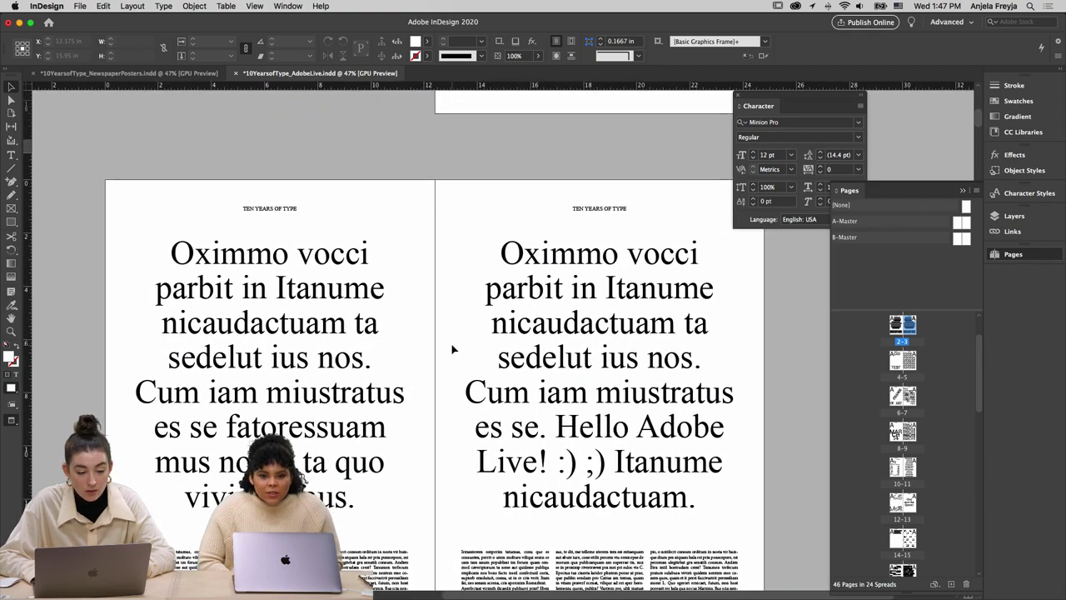
scroll(374, 369, "down", 20)
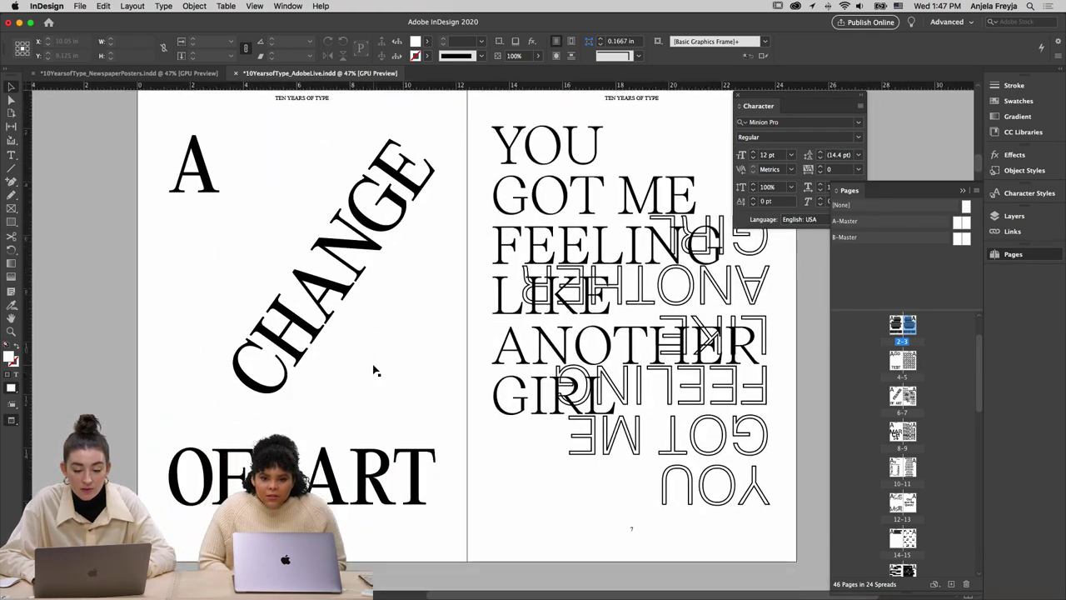
scroll(374, 369, "down", 15)
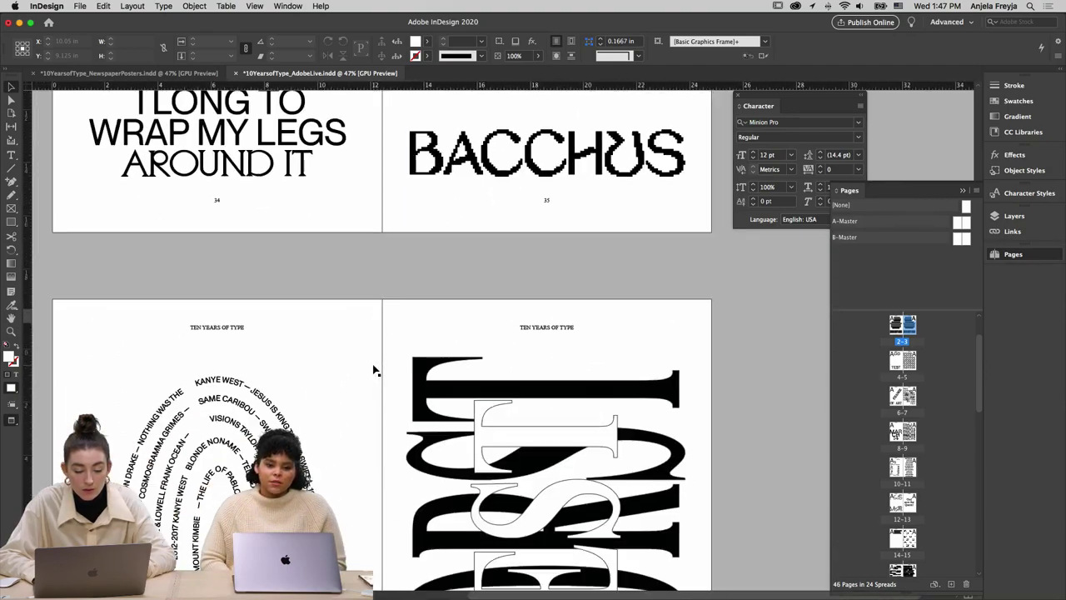
scroll(374, 369, "down", 15)
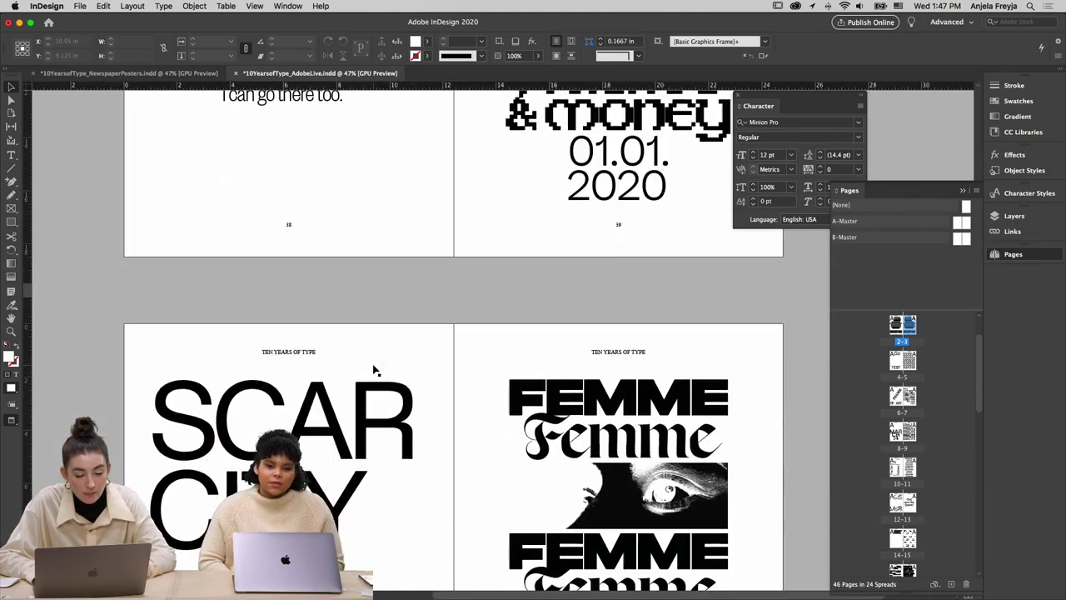
scroll(374, 369, "down", 15)
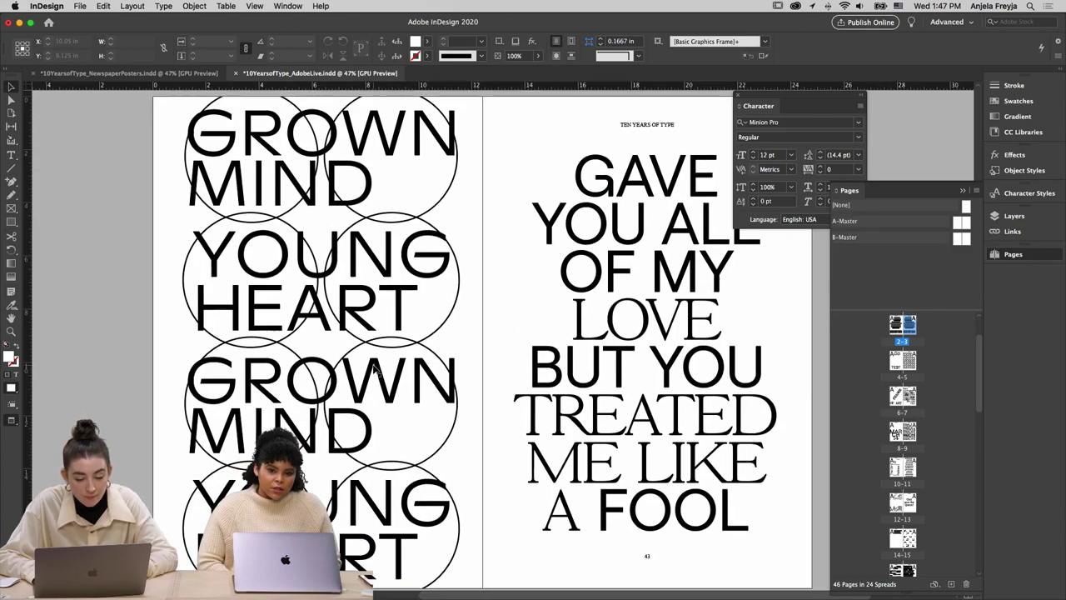
scroll(374, 369, "up", 15)
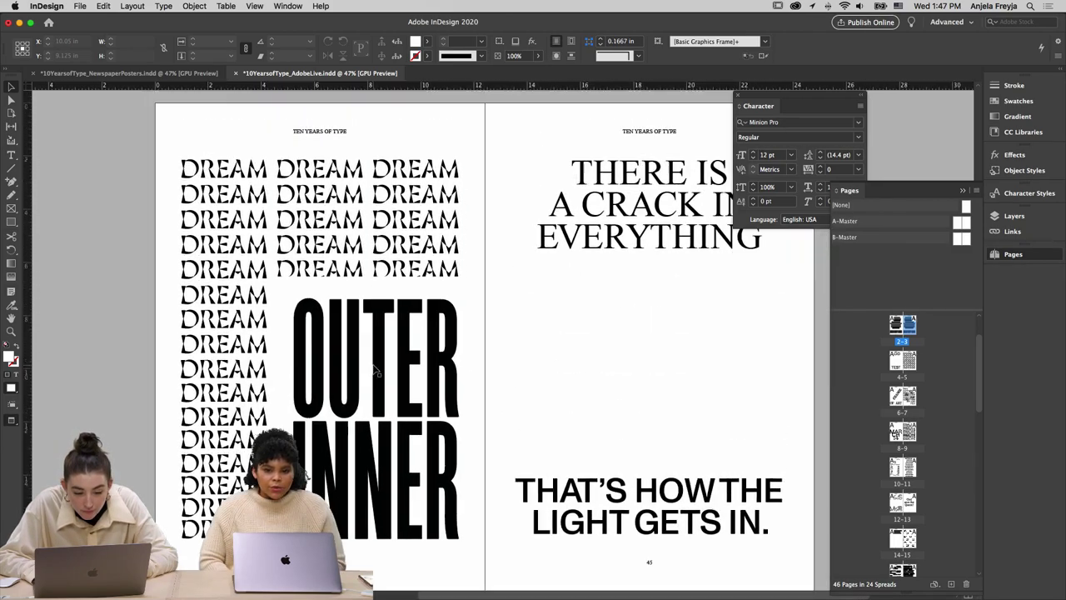
scroll(374, 369, "up", 5)
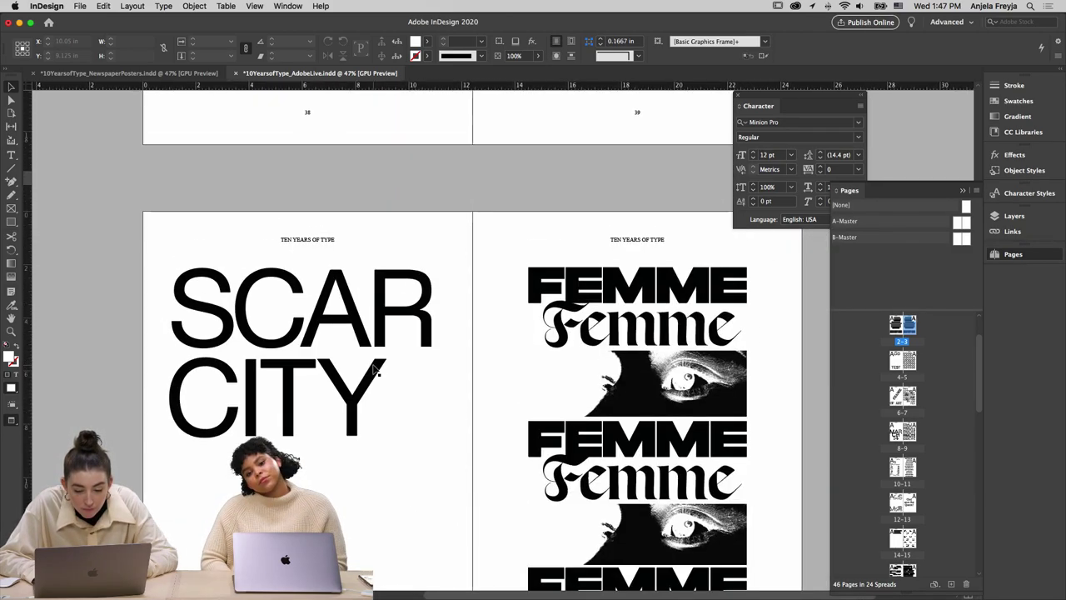
scroll(374, 369, "down", 6)
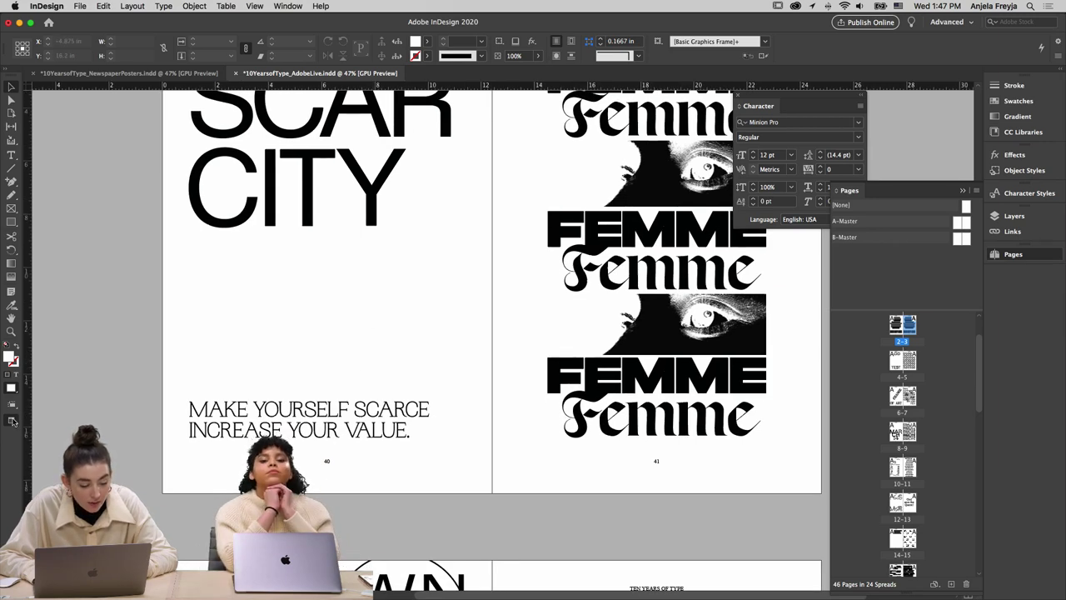
Preview the spreads in Presentation mode, then return to cover page 1
left_click_drag(12, 422, 50, 486)
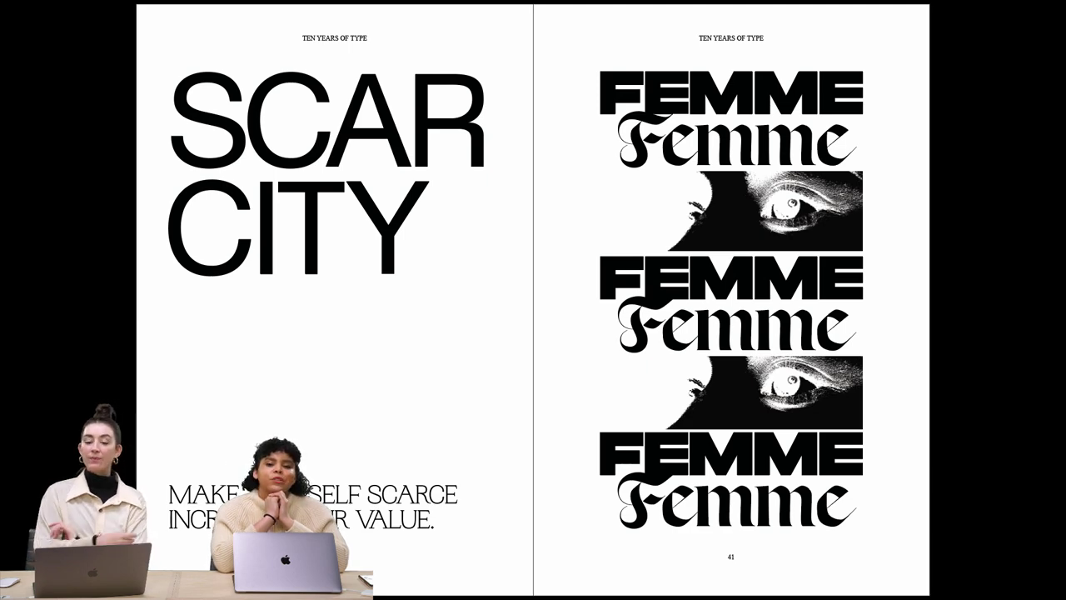
key("Escape")
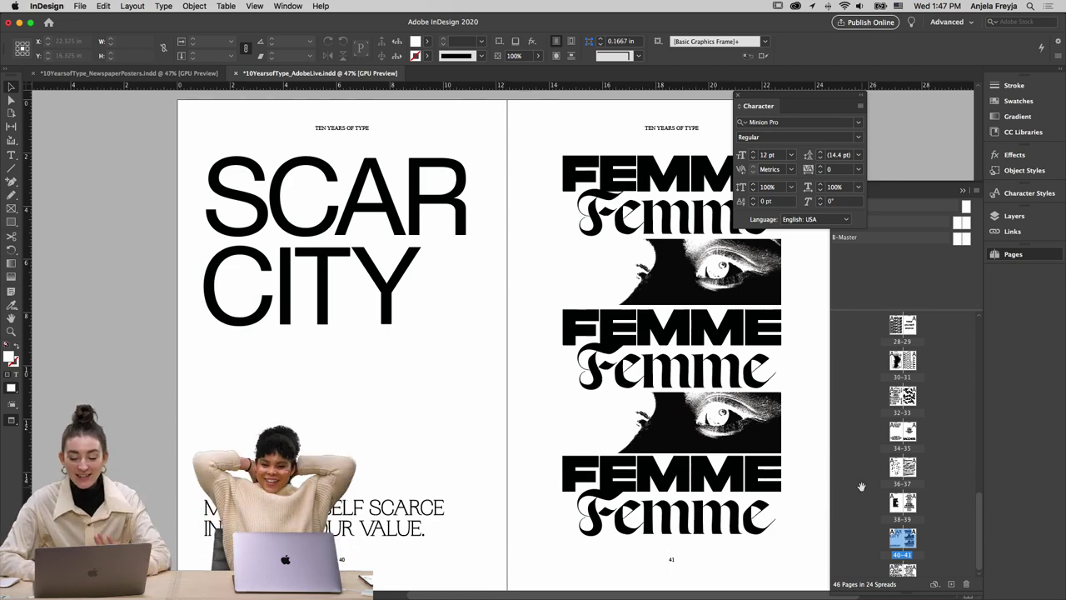
scroll(908, 374, "up", 10)
double_click(909, 325)
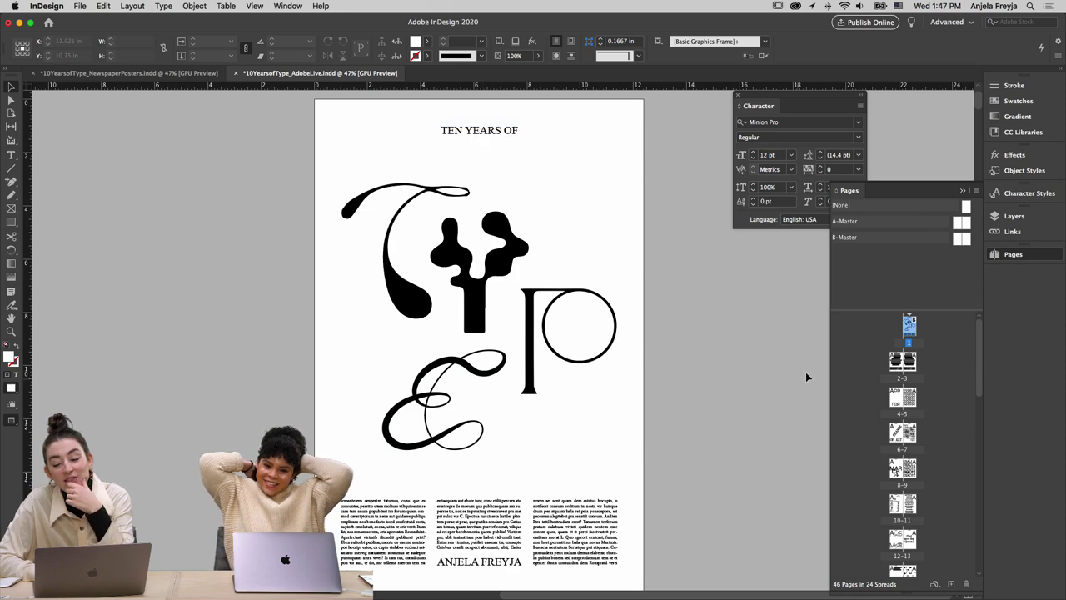
After checking the ACID TEST spread, set the cover's TEN YEARS OF header to 15 pt
double_click(896, 400)
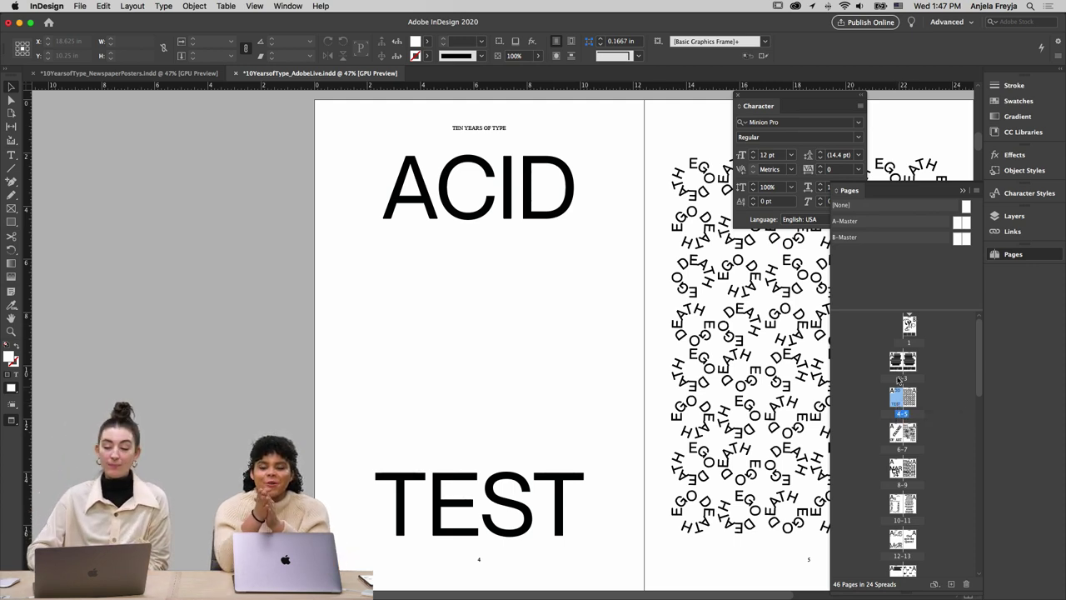
double_click(909, 324)
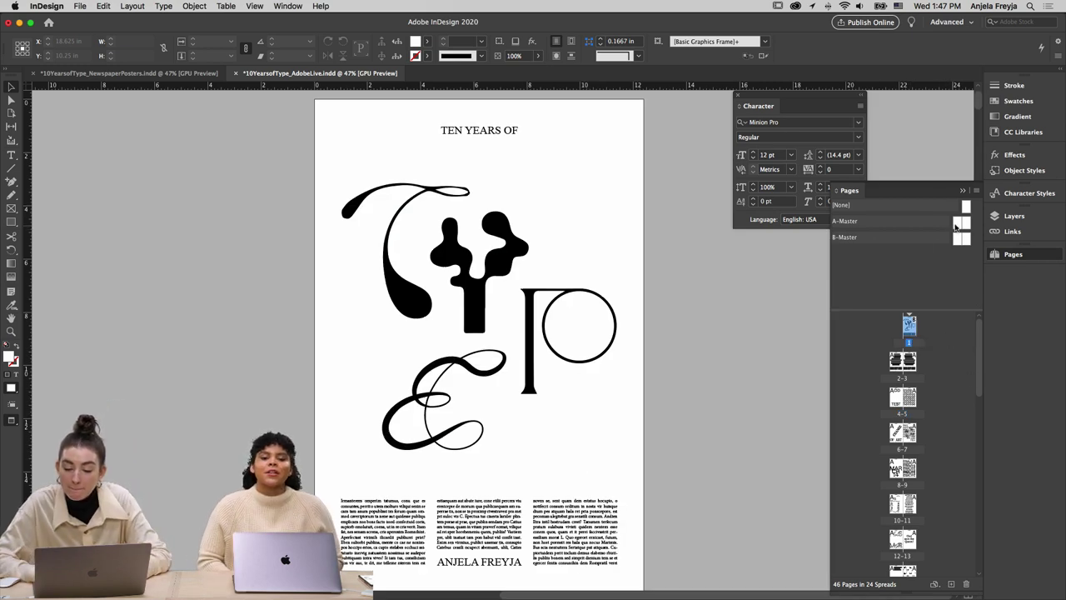
key("t")
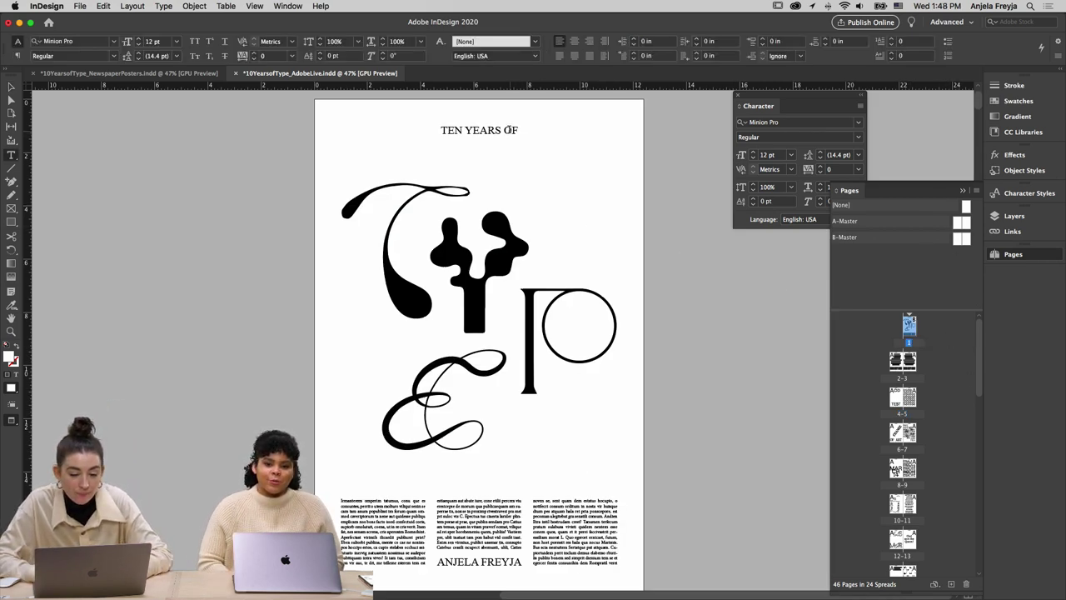
triple_click(508, 131)
left_click(150, 41)
type("15")
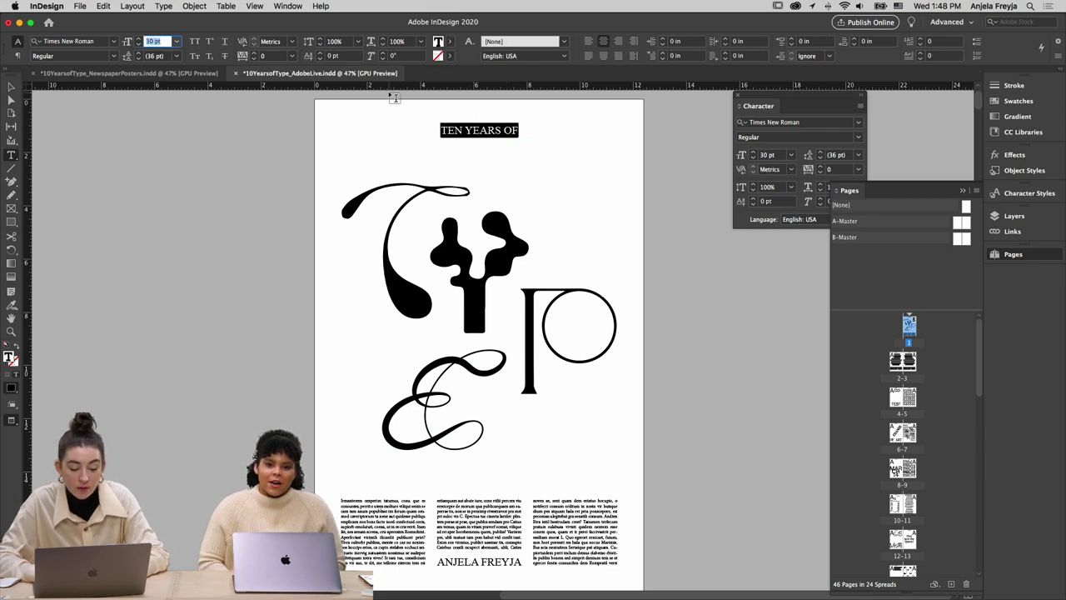
key("Return")
Preview the cover, nudge the Type artwork slightly up, then go to spread 2–3
left_click(10, 87)
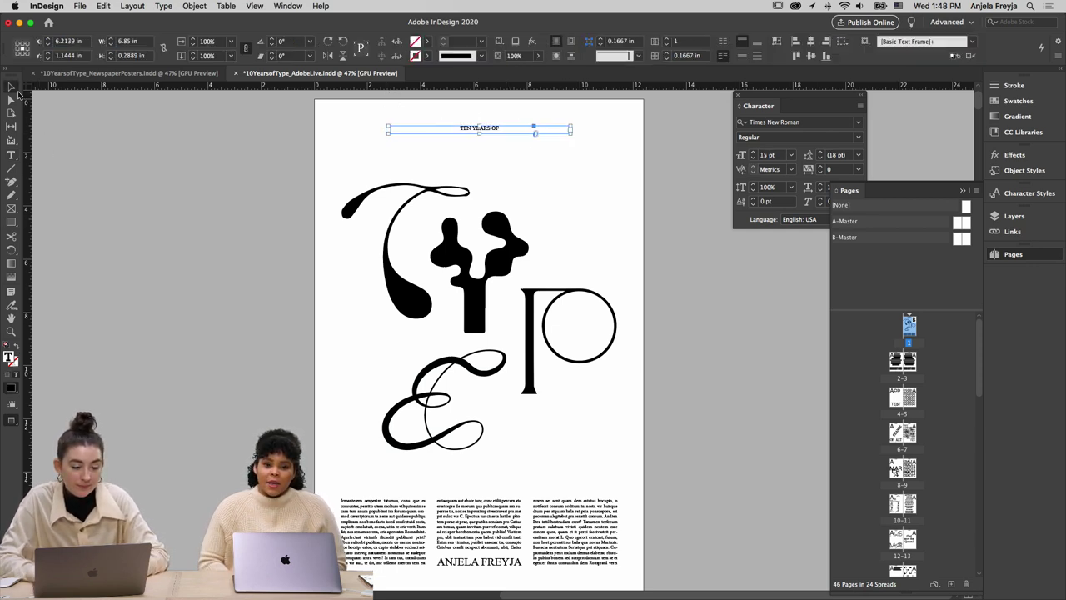
left_click(86, 159)
key("super+a")
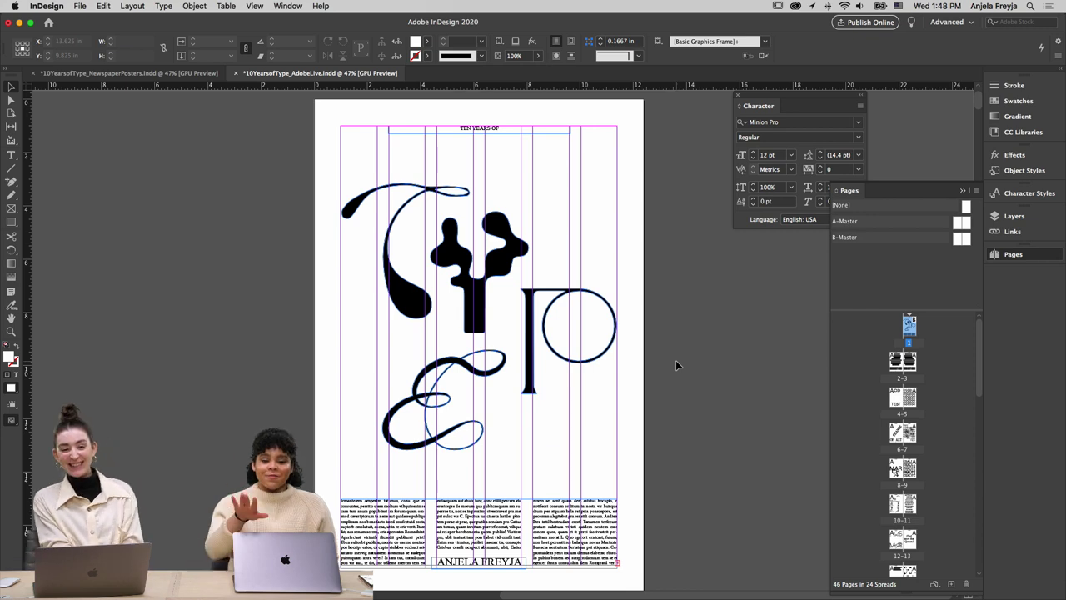
key("w")
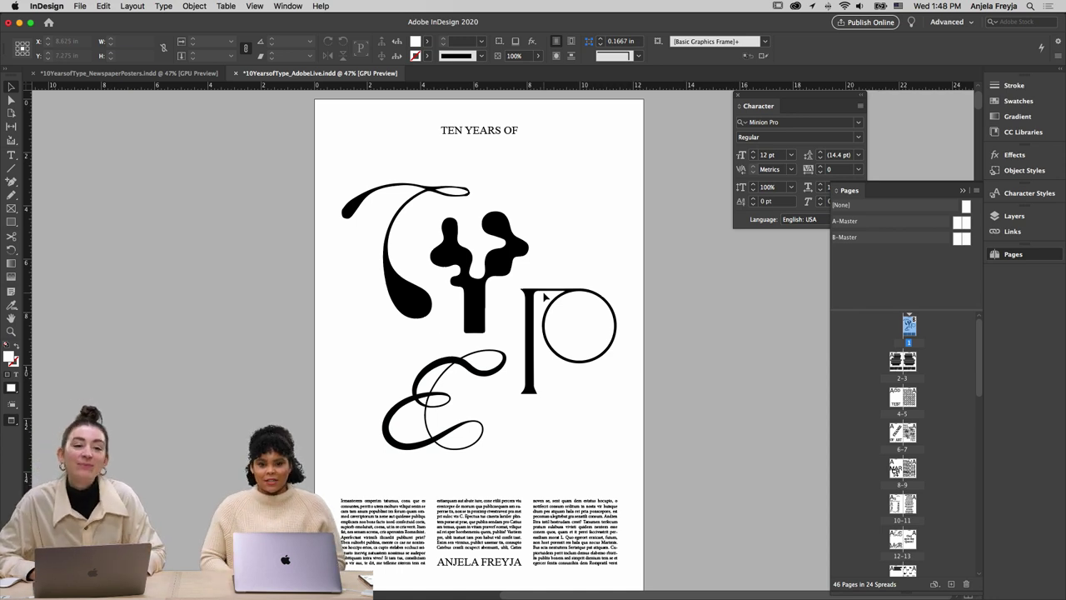
left_click(535, 312)
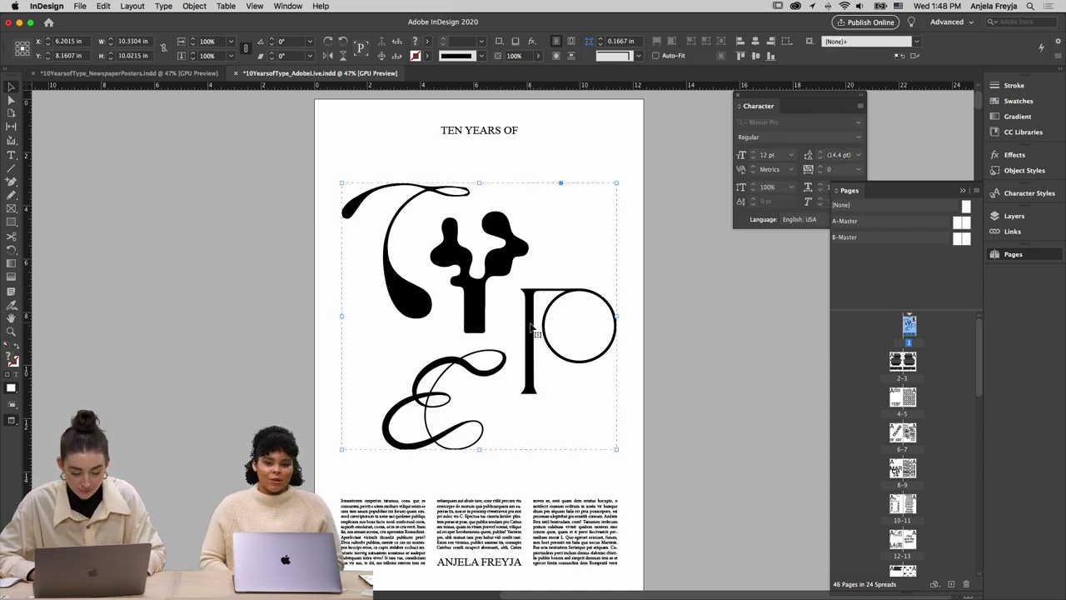
mouse_move(534, 327)
left_mouse_down()
mouse_move(533, 314)
mouse_move(535, 326)
left_mouse_up()
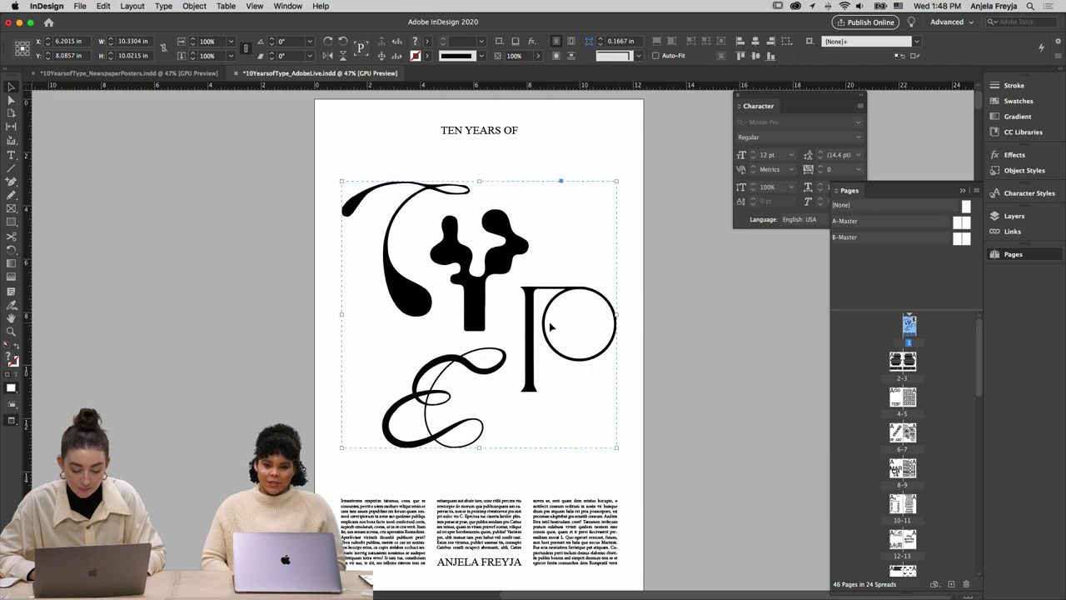
left_click(708, 350)
double_click(908, 361)
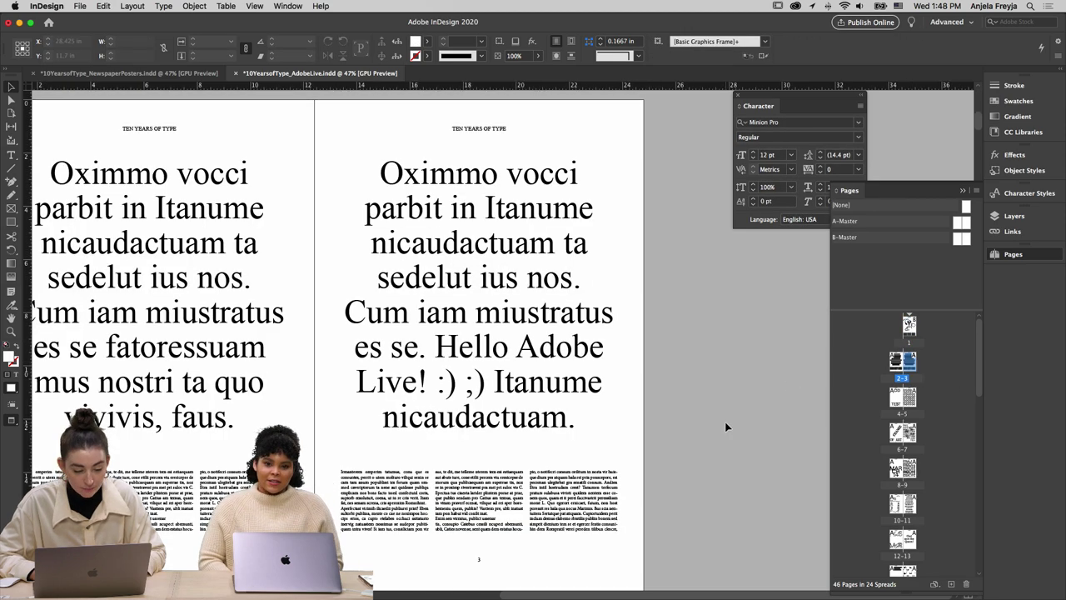
On the A-Master, set the right-page TEN YEARS OF TYPE header to 30 pt
scroll(725, 421, "left", 2)
double_click(906, 468)
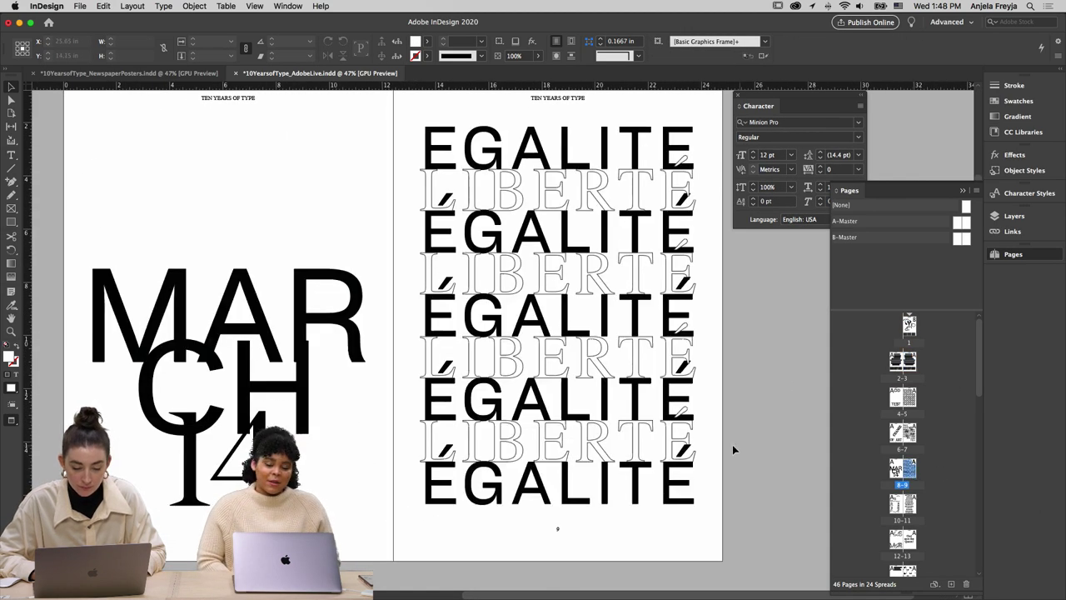
scroll(732, 444, "up", 2)
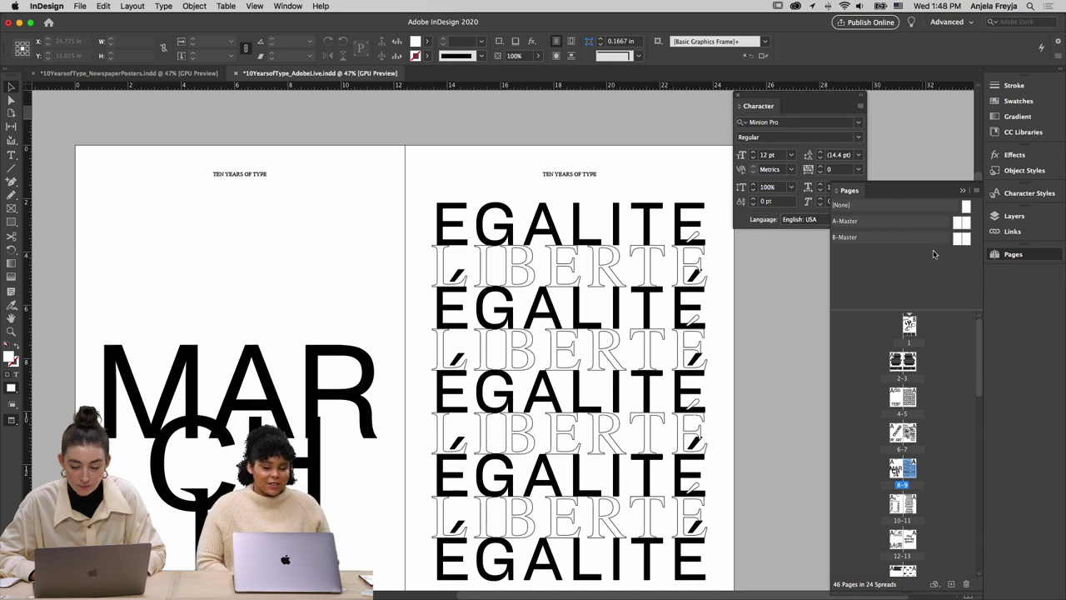
double_click(959, 224)
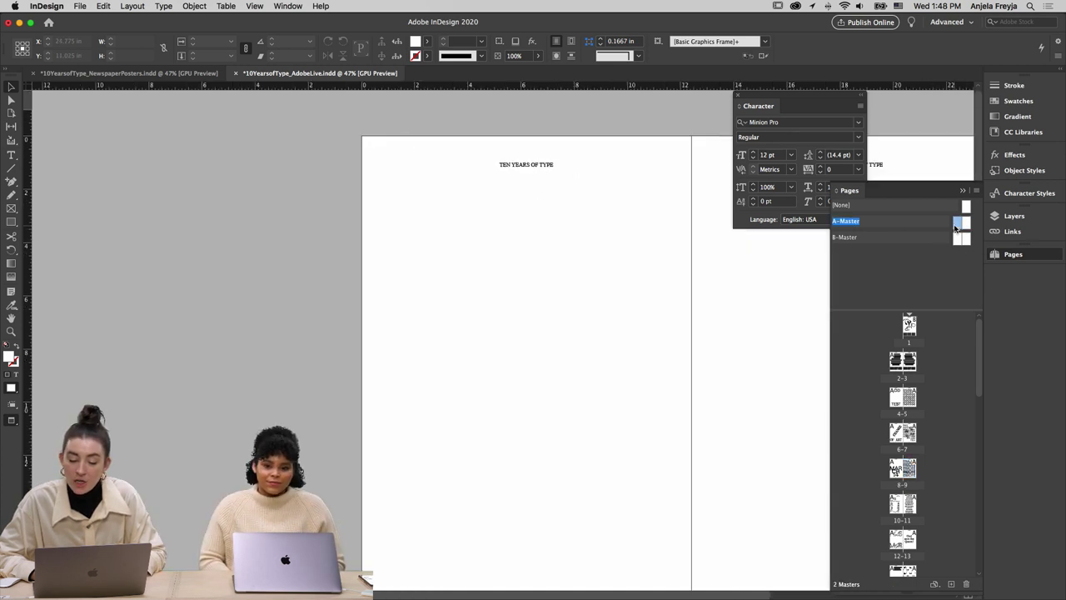
scroll(684, 309, "right", 2)
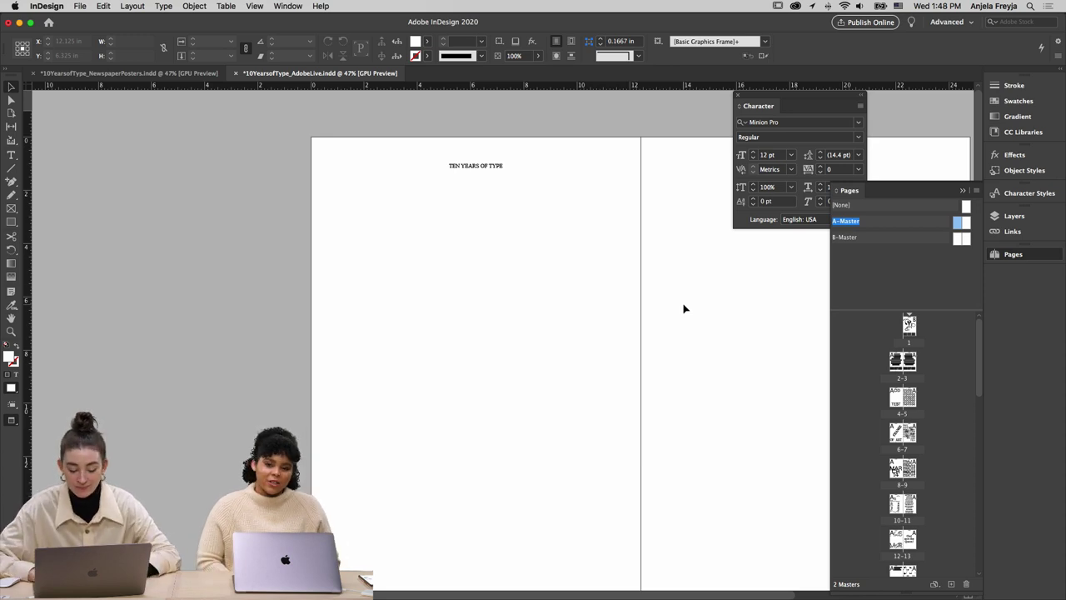
key("super+shift+Page_Up")
double_click(964, 223)
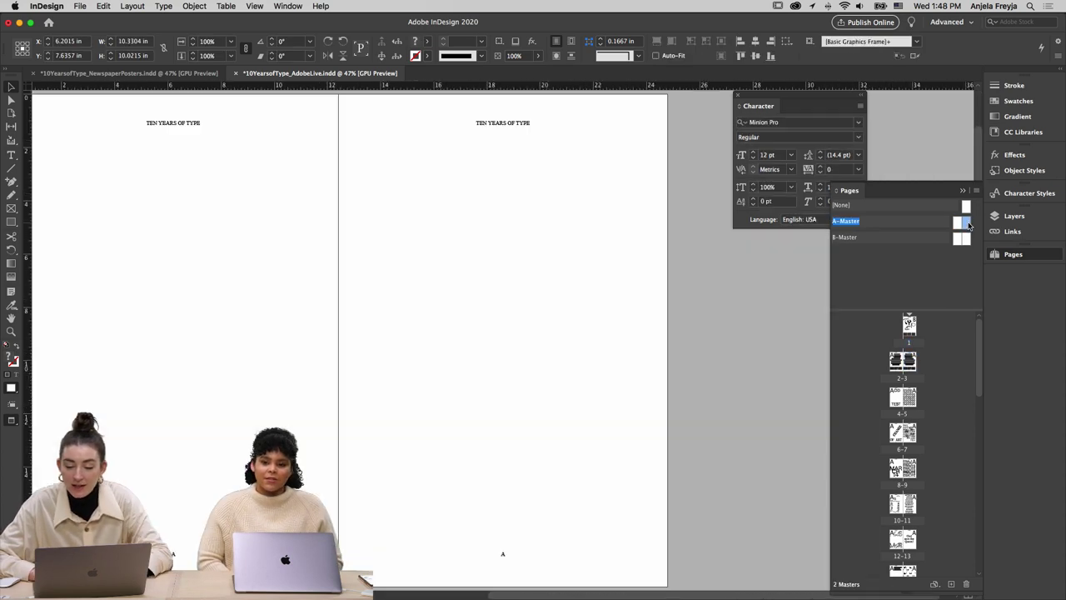
double_click(482, 119)
key("super+a")
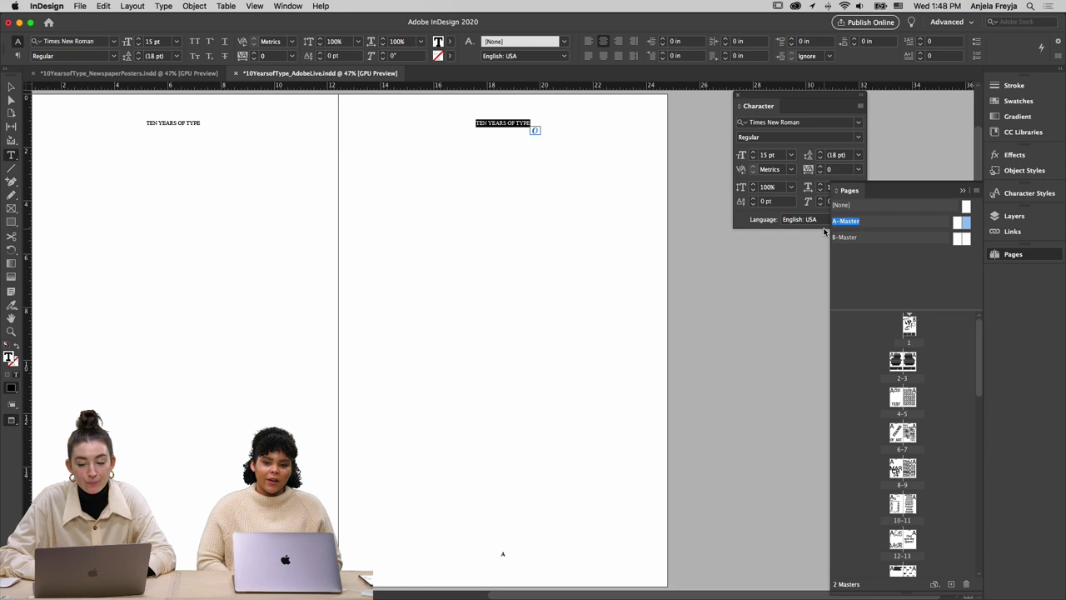
left_click(770, 156)
key("Return")
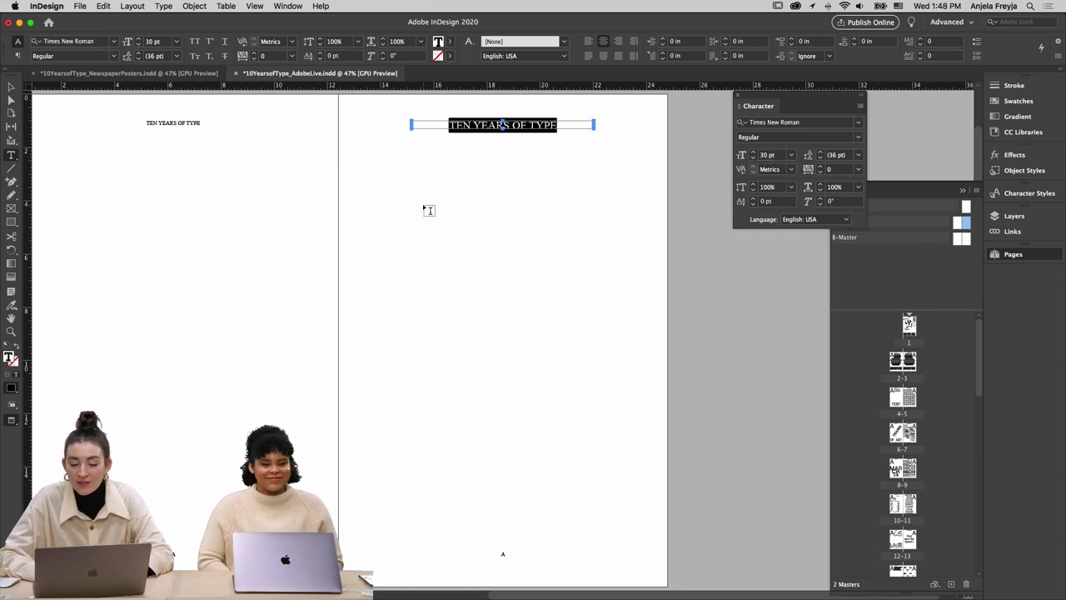
Set the left-page header to 30 pt to match the right page
left_click(191, 123)
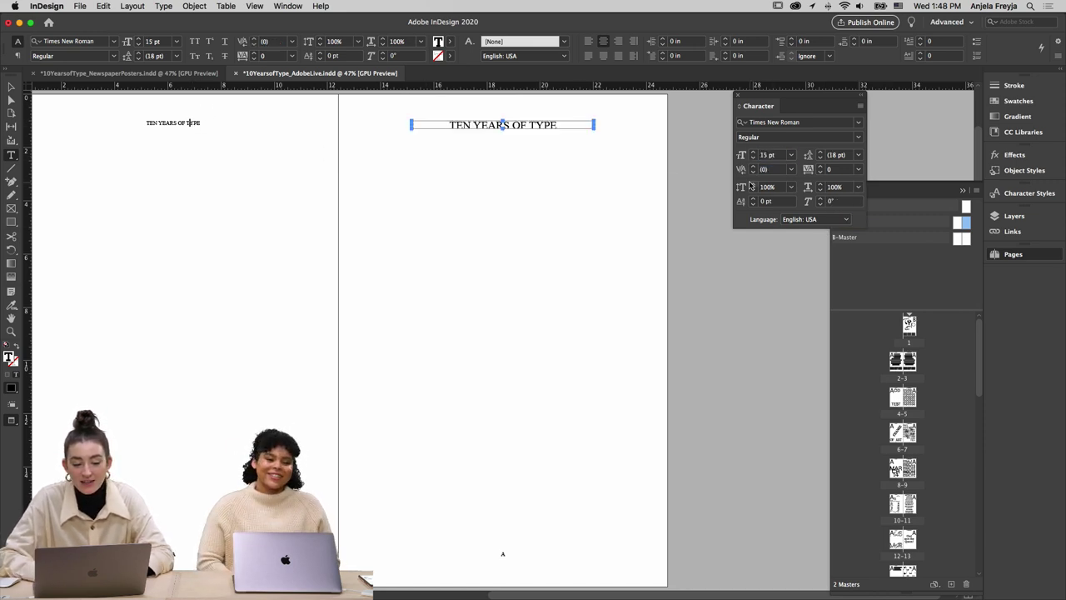
key("super+a")
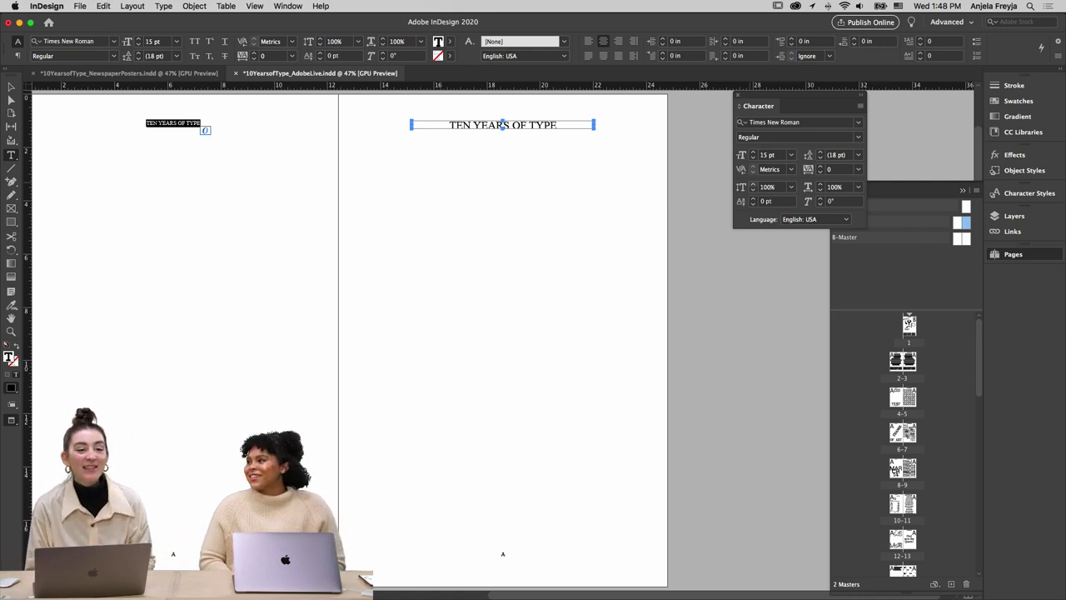
key("super+shift+period")
left_click(10, 88)
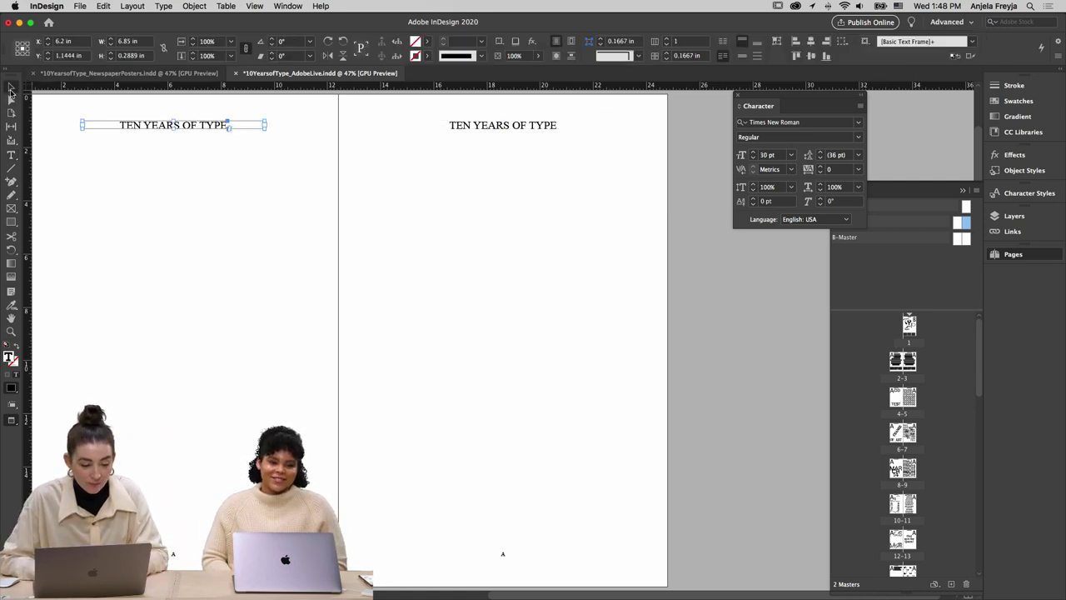
left_click(107, 112)
key("super+equal")
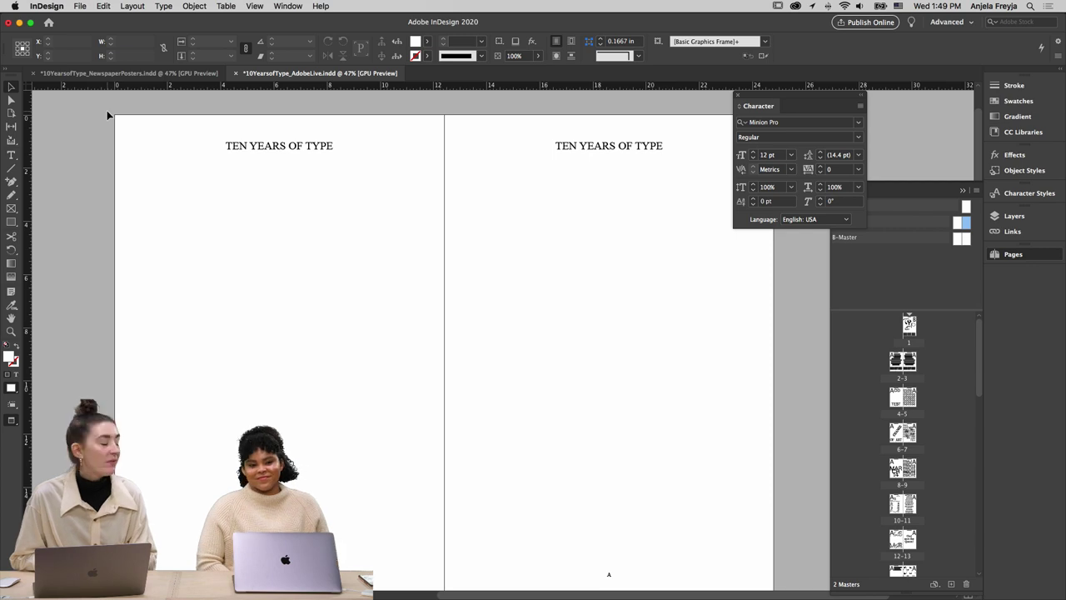
Paste the copied middle-column text at the end of page 1's third column
key("super+z")
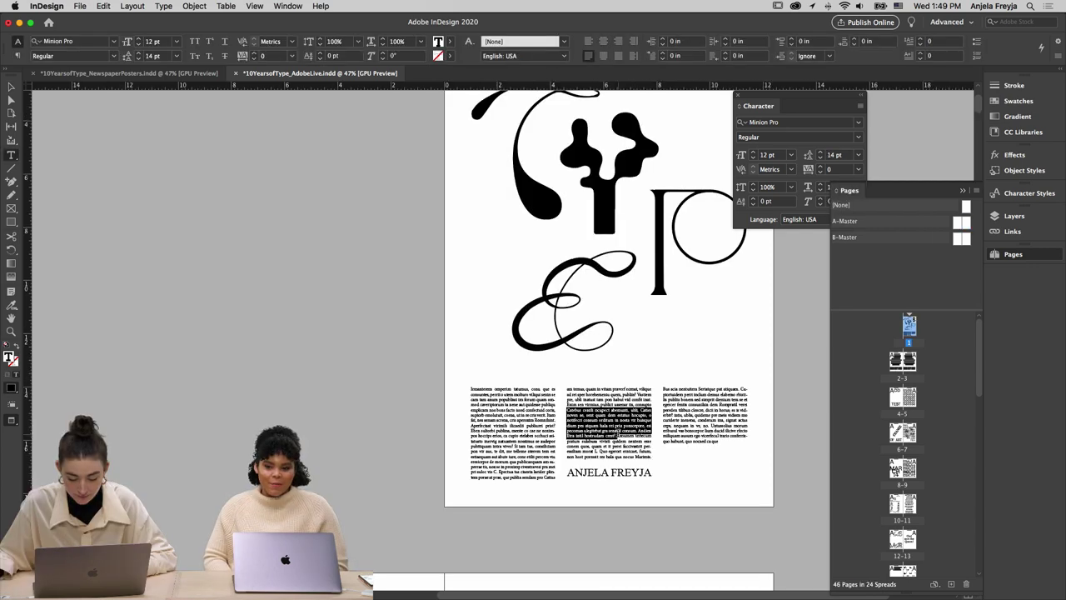
left_click(726, 442)
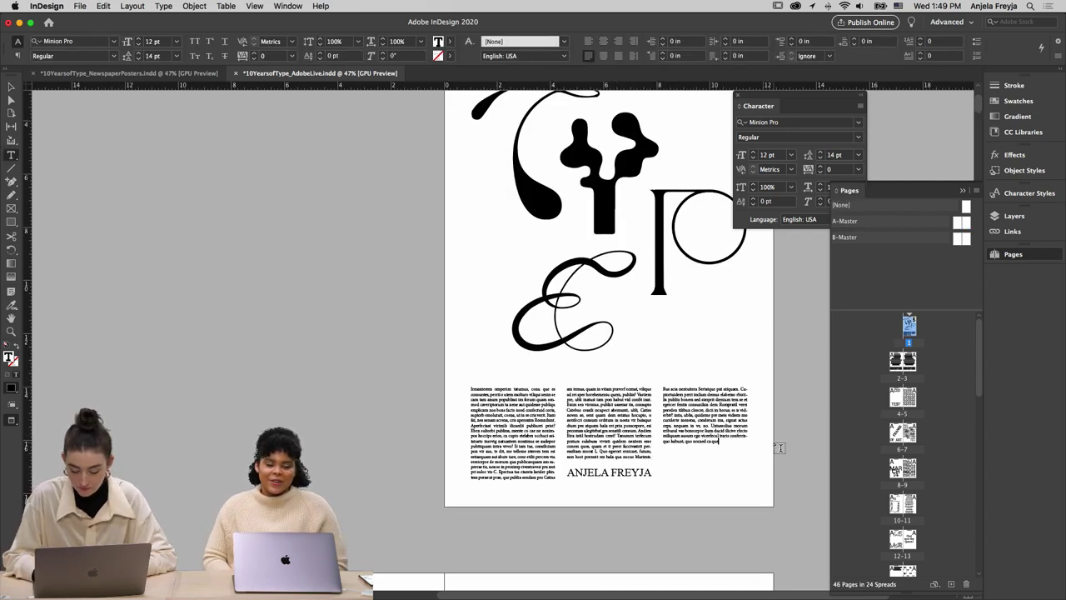
key("super+v")
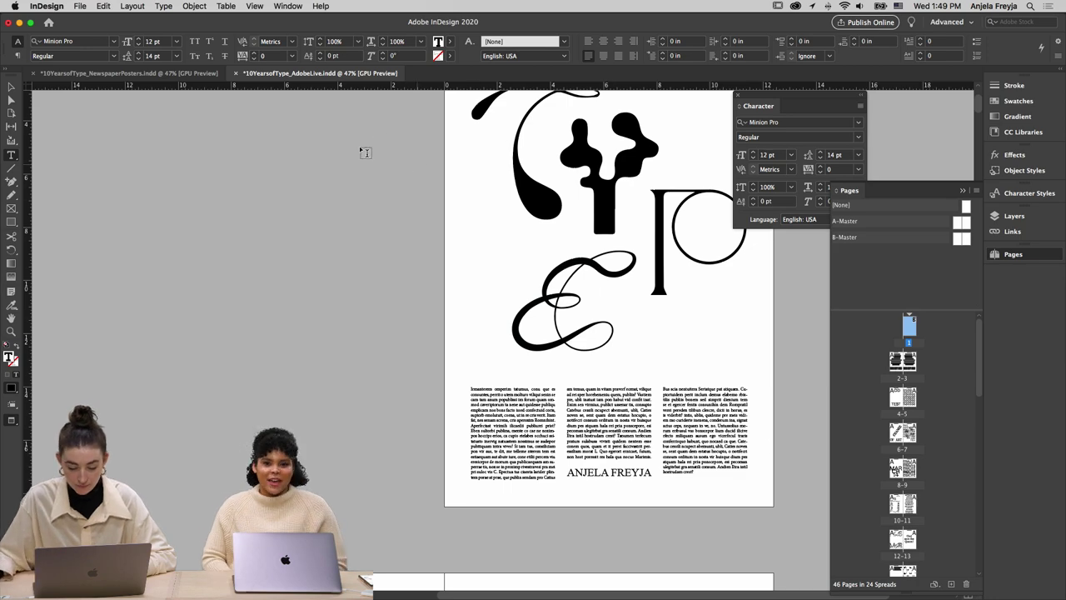
left_click(11, 86)
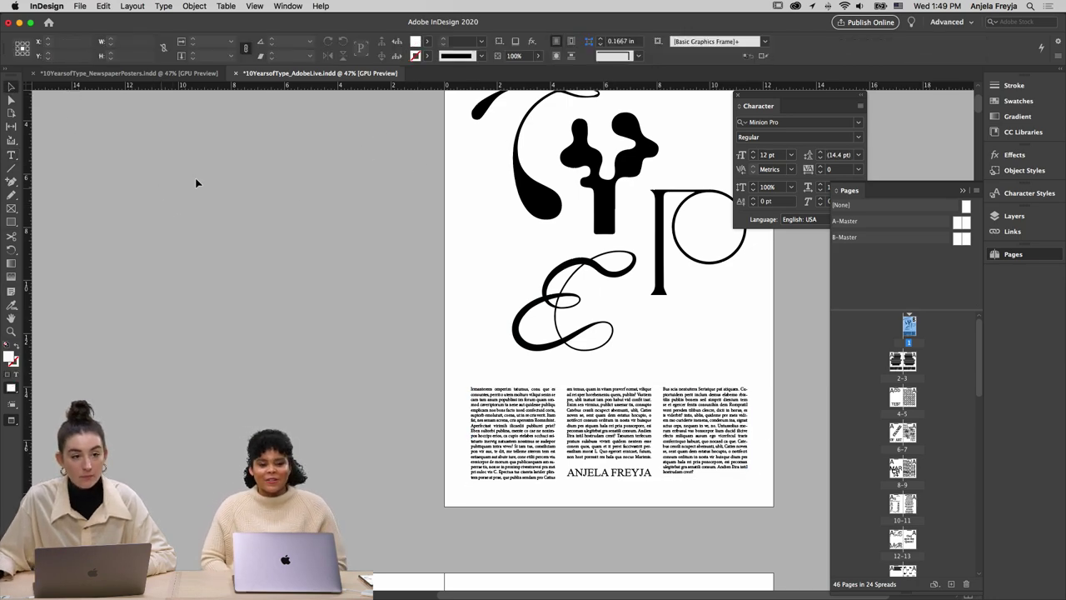
scroll(276, 210, "up", 3)
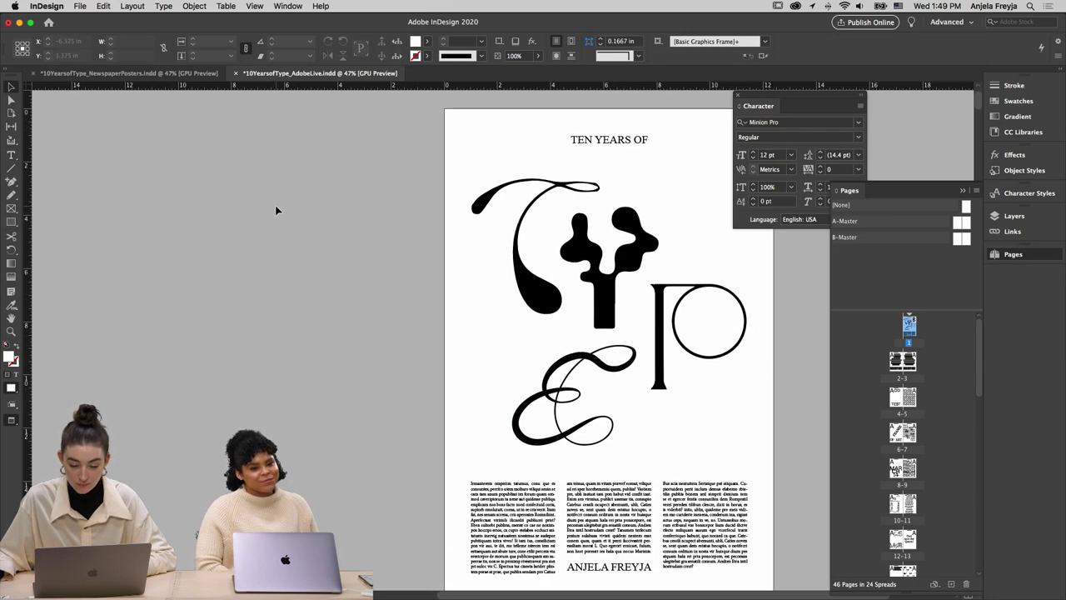
scroll(276, 206, "down", 2)
scroll(276, 208, "down", 8)
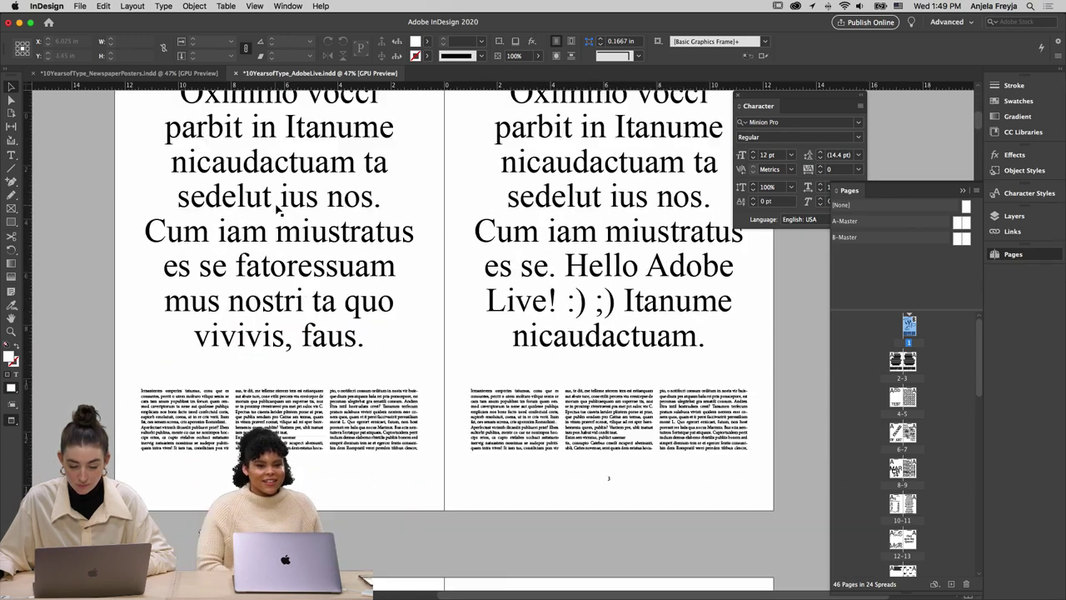
scroll(275, 209, "up", 8)
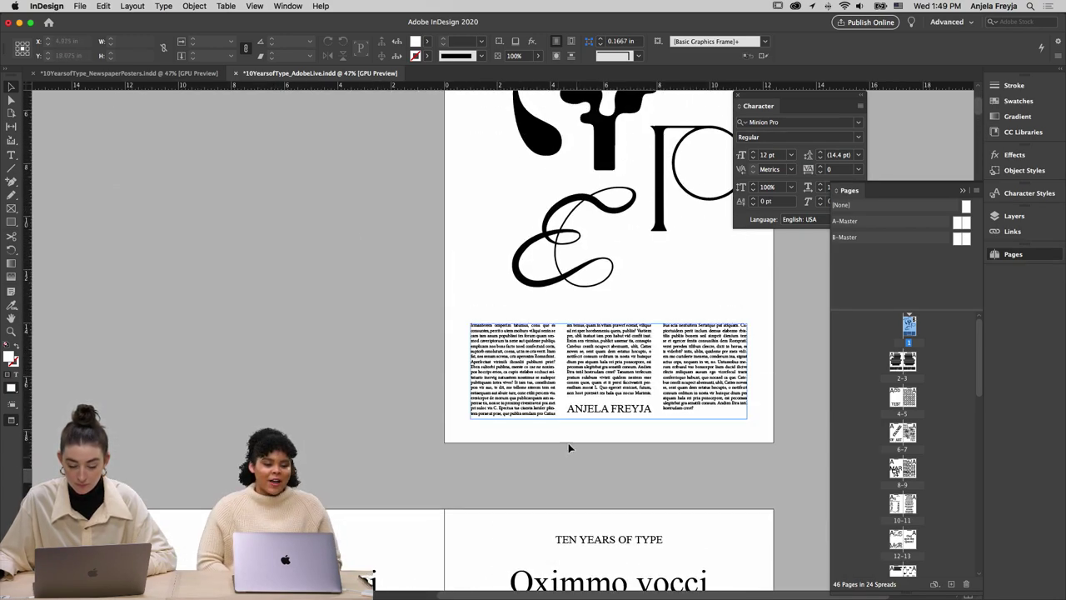
key("w")
left_click(630, 412)
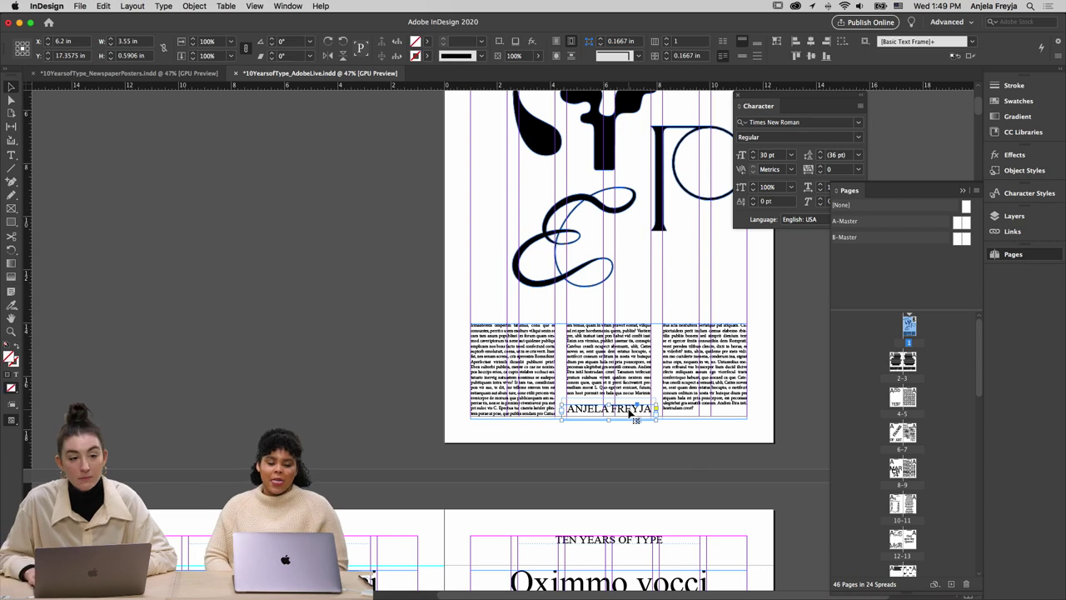
left_click_drag(630, 411, 630, 414)
scroll(442, 333, "down", 5)
left_click(414, 244)
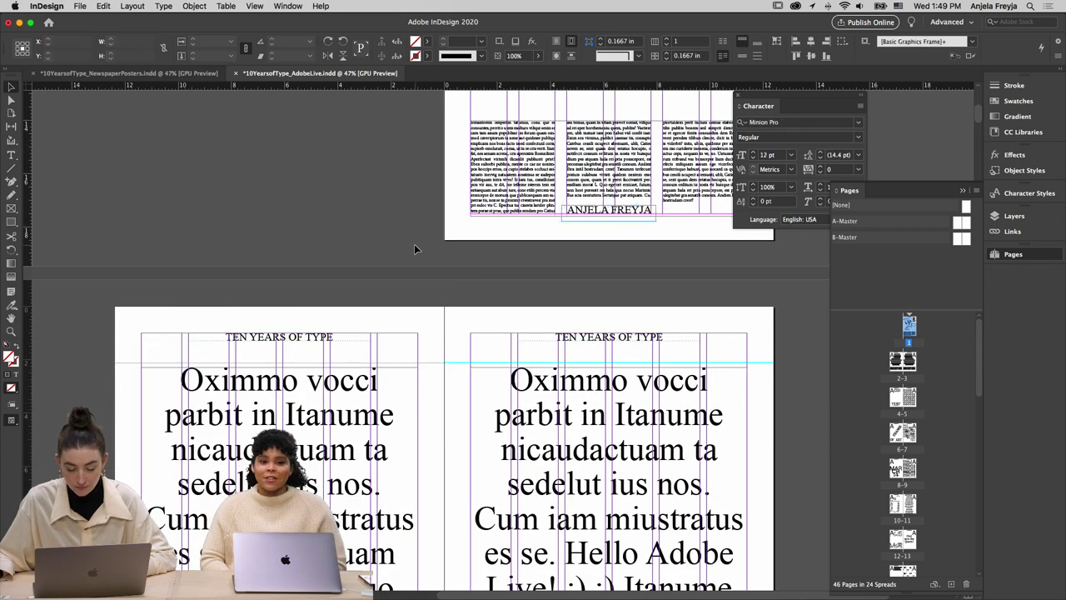
key("w")
scroll(411, 244, "up", 4)
scroll(411, 245, "up", 4)
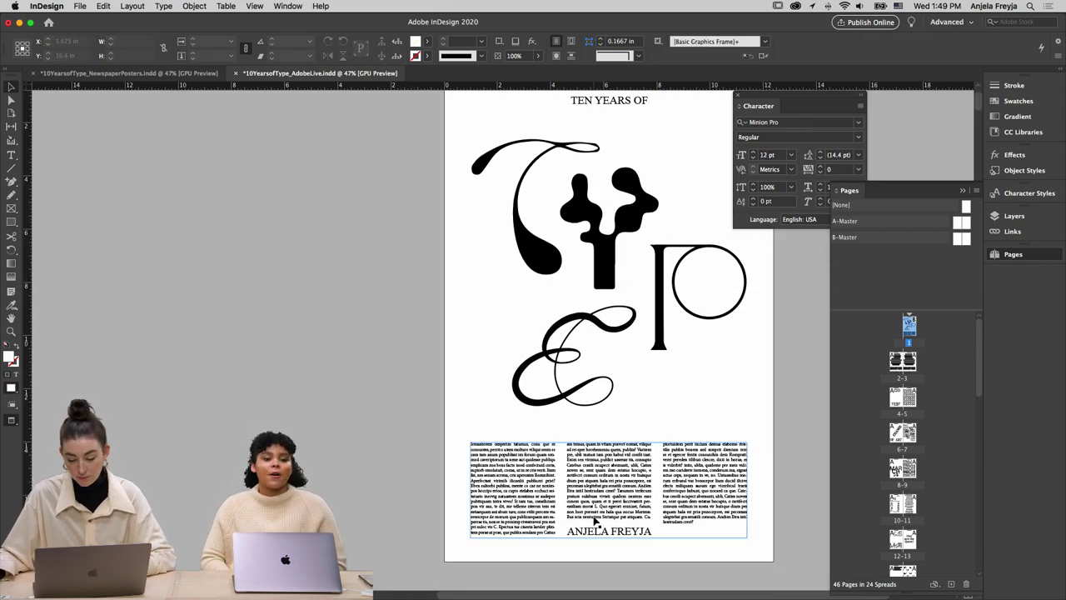
left_click(596, 531)
Paste the ANJELA FREYJA byline onto page 46 and drag it down to Y 14.4547 in
scroll(915, 455, "down", 10)
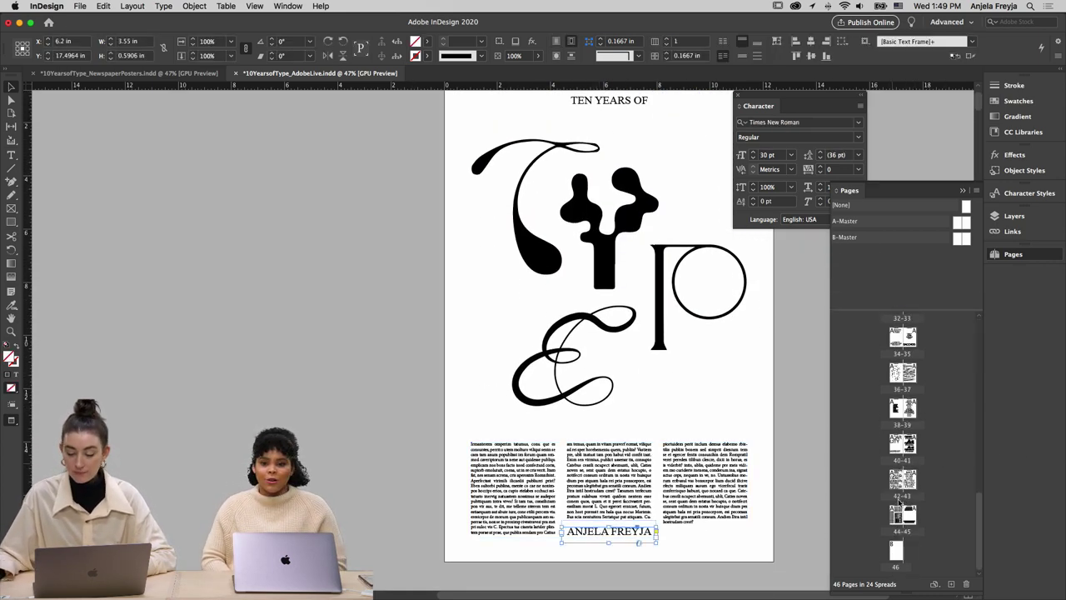
double_click(896, 551)
key("w")
key("super+v")
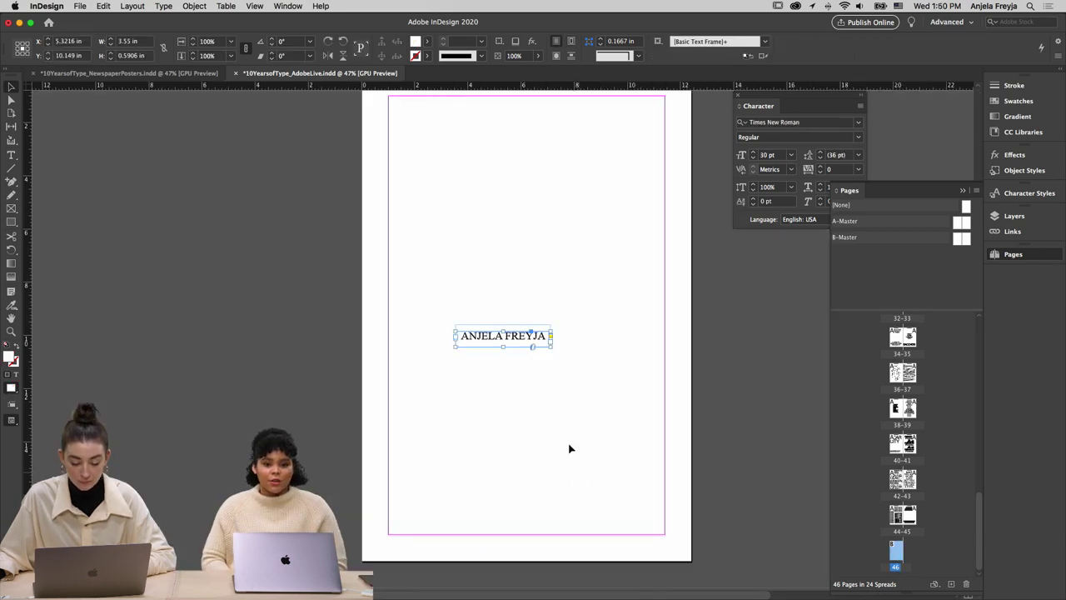
left_click_drag(521, 336, 544, 451)
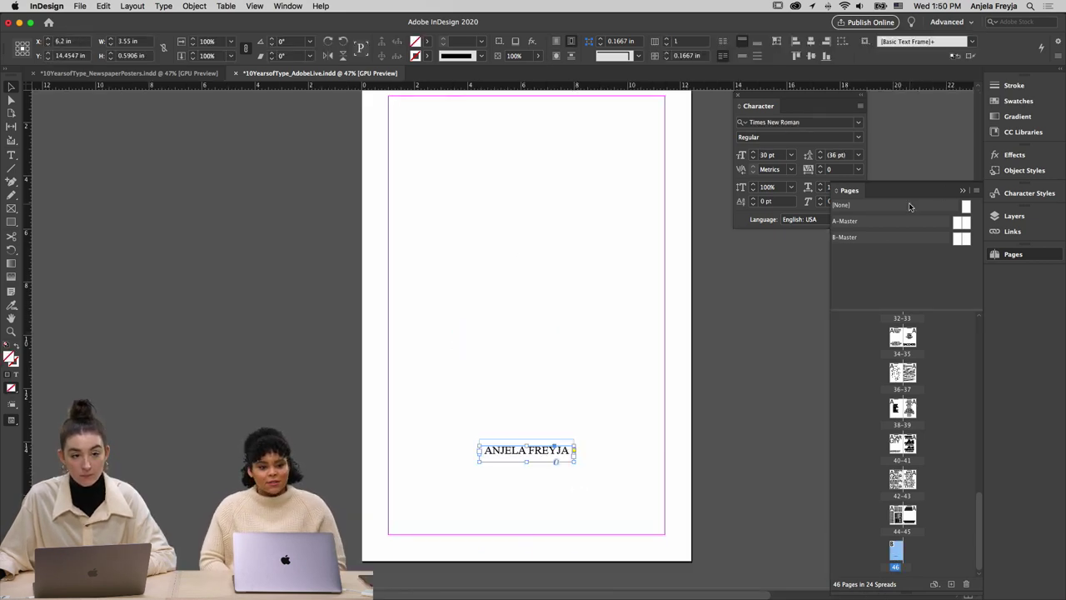
left_click(962, 239)
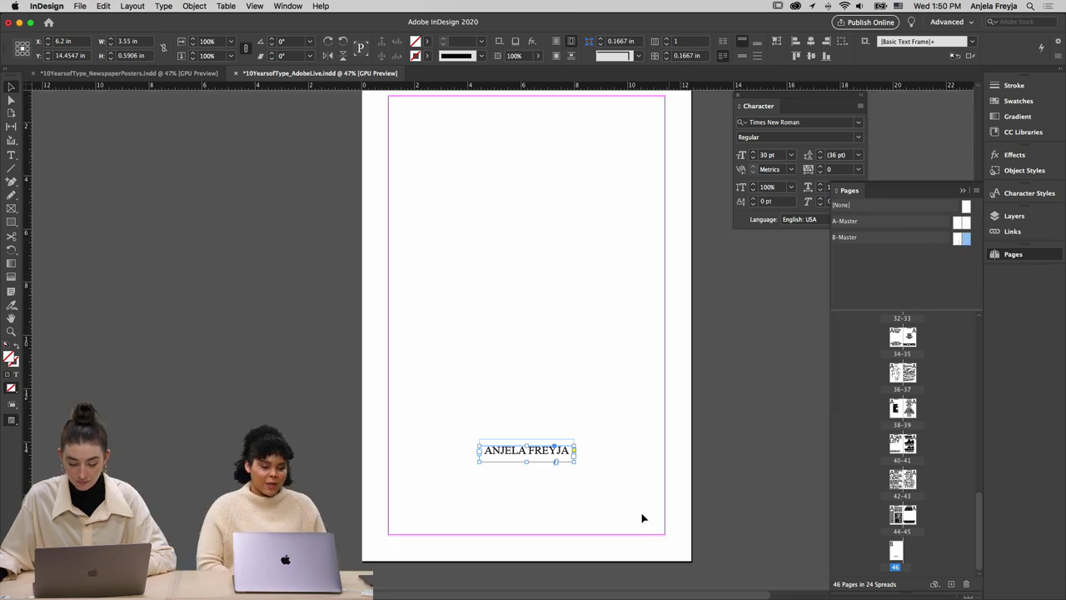
left_click(643, 517)
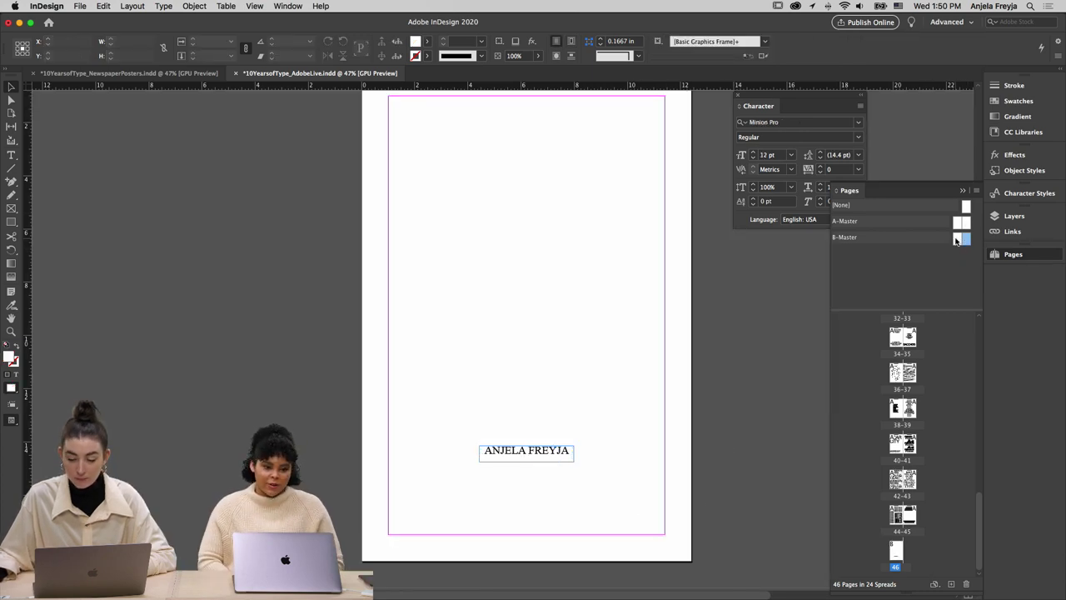
Open the B-Master spread for editing in normal view
key("w")
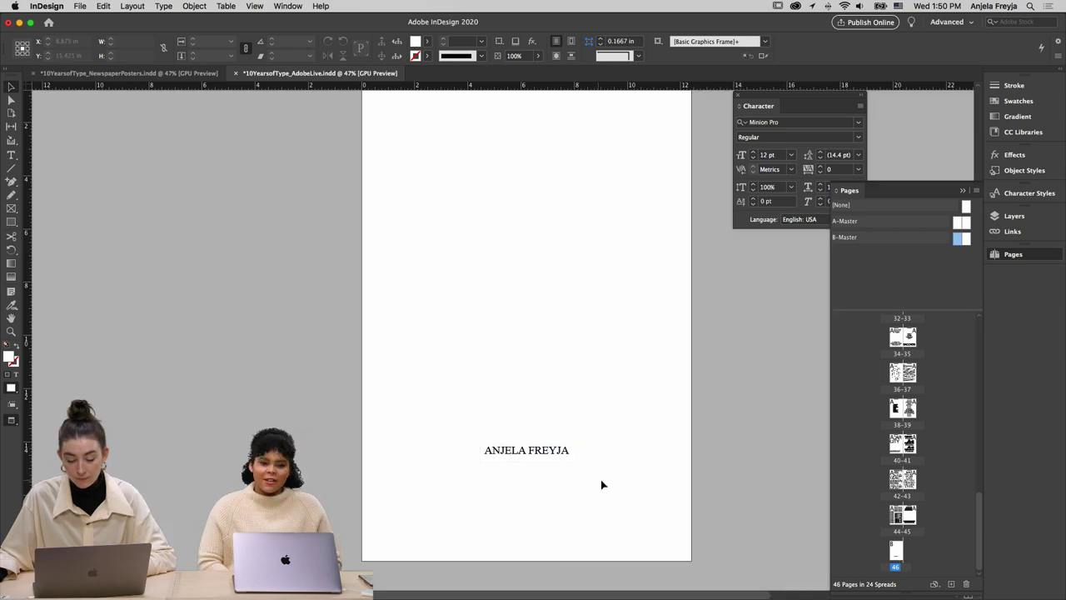
double_click(963, 238)
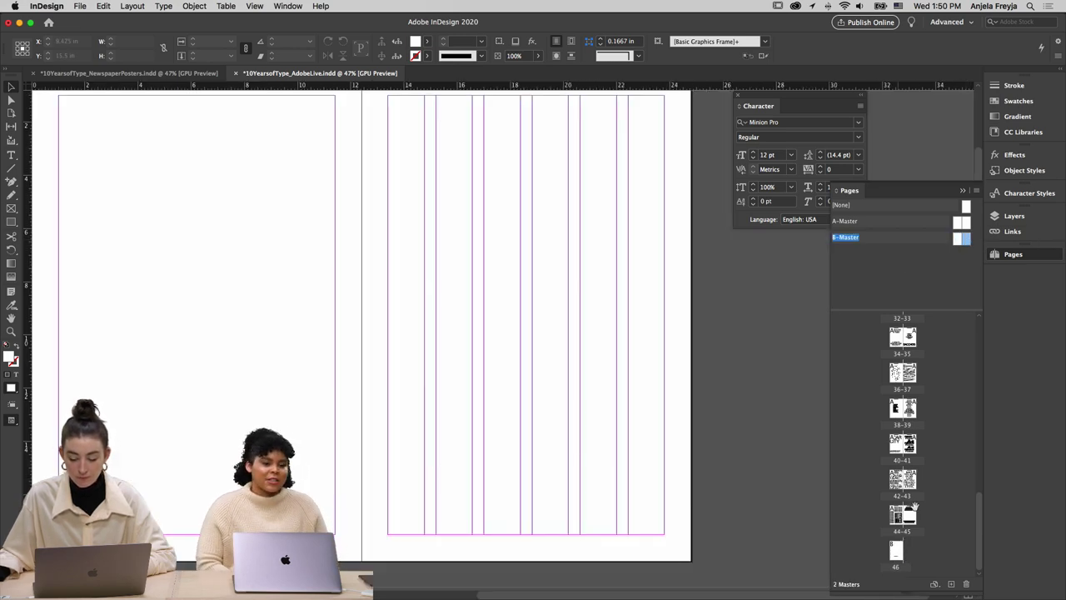
double_click(958, 239)
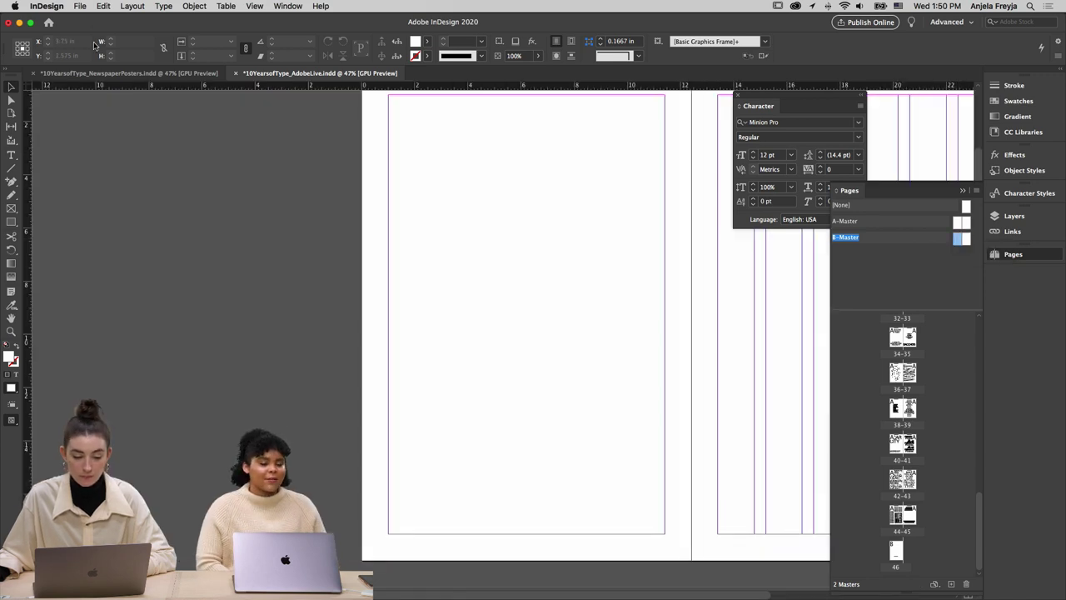
Set B-Master's Margins and Columns to 6 columns with a 0.375 in gutter, then return to page 46
left_click(163, 6)
left_click(132, 6)
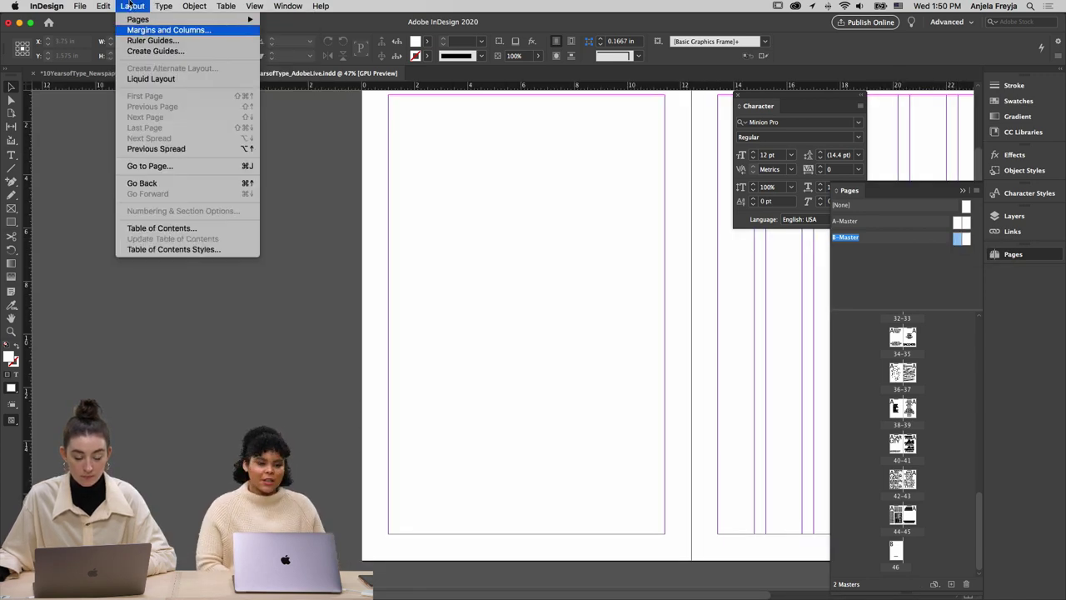
left_click(168, 29)
left_click(659, 276)
left_click(659, 275)
left_click(659, 276)
left_click(659, 276)
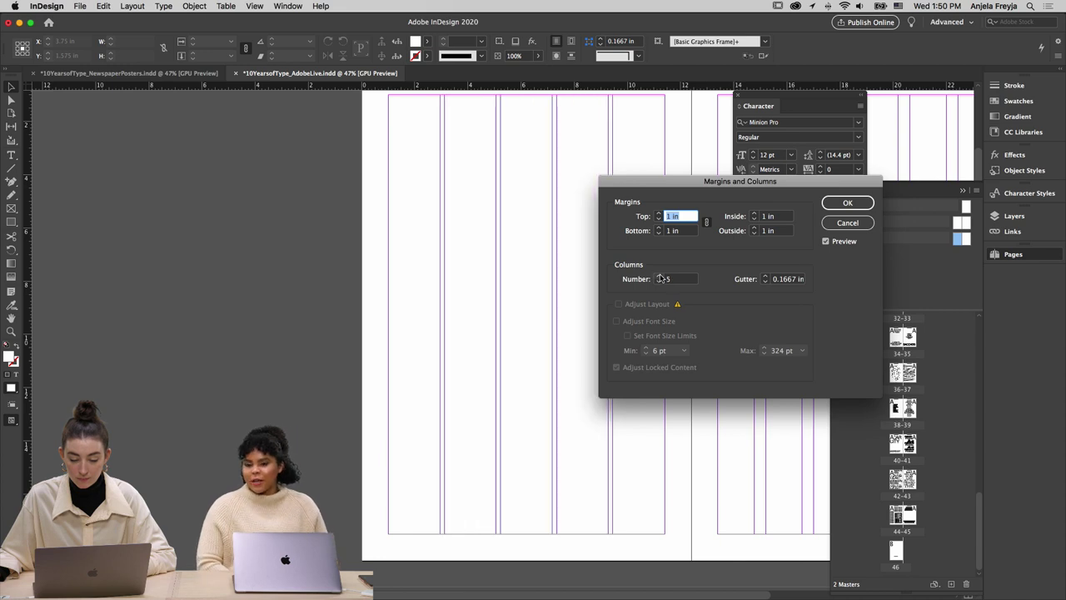
left_click(659, 276)
left_click(764, 276)
left_click(765, 276)
left_click(765, 276)
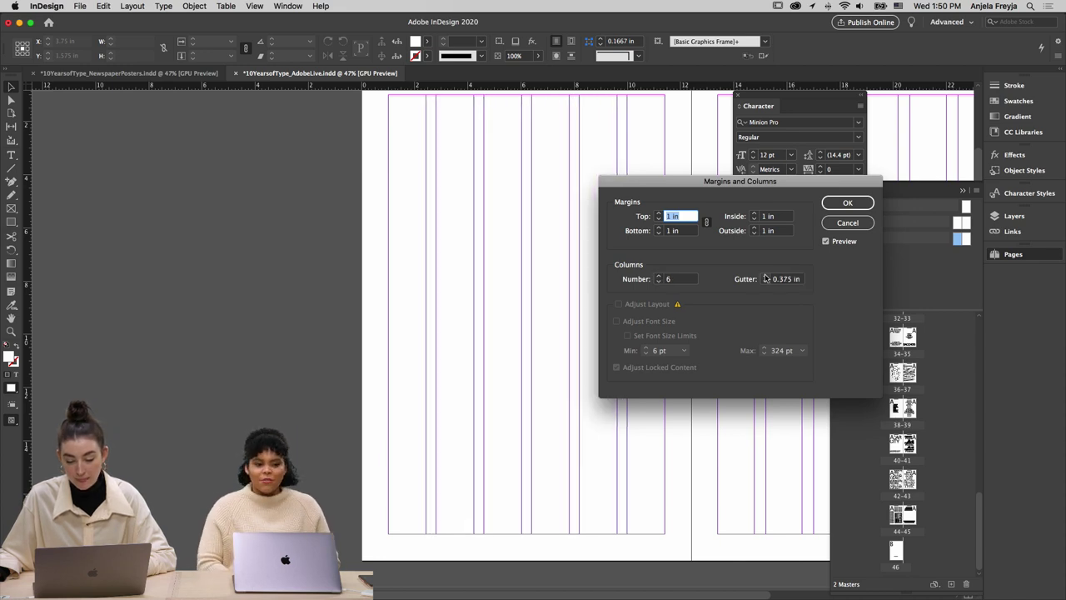
left_click(764, 276)
left_click(764, 276)
left_click(848, 204)
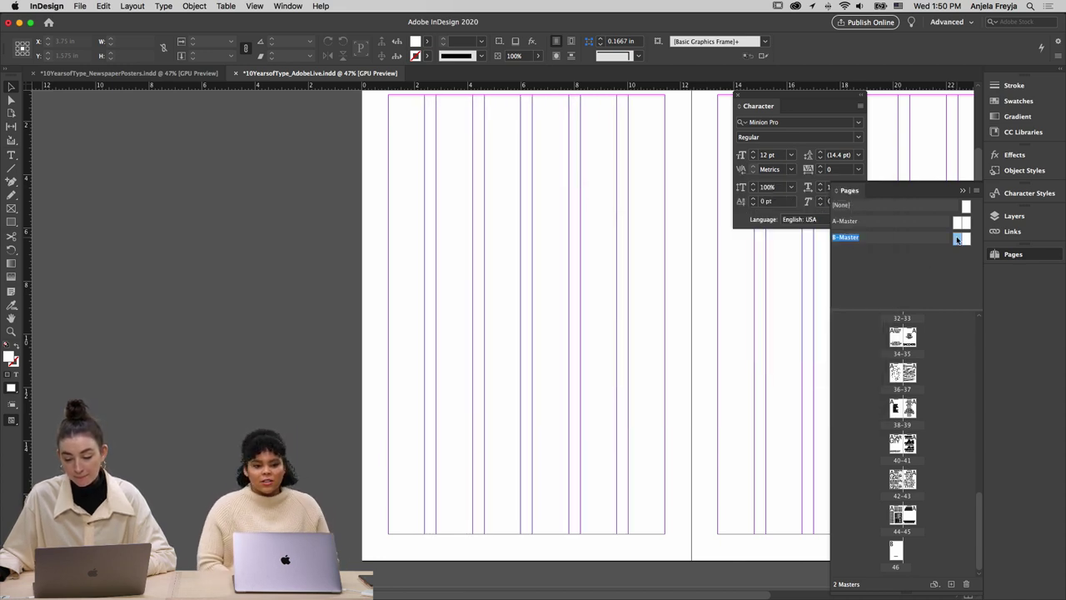
double_click(958, 239)
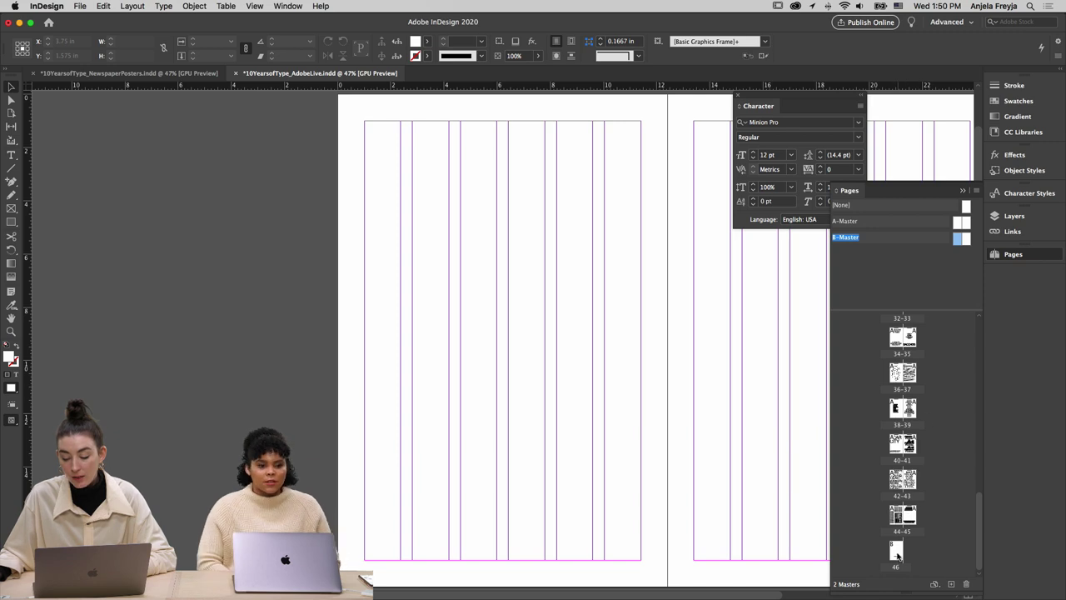
double_click(897, 553)
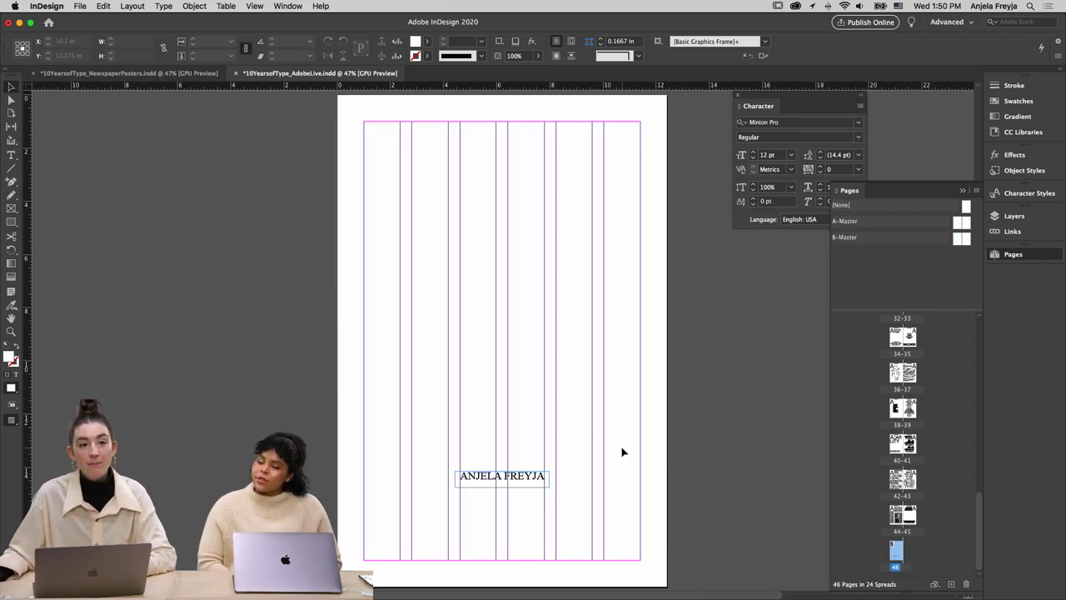
Retype the name line at the foot of page 46 as 'LIFE IS EXCITING'
scroll(588, 454, "down", 2)
left_click_drag(520, 433, 520, 513)
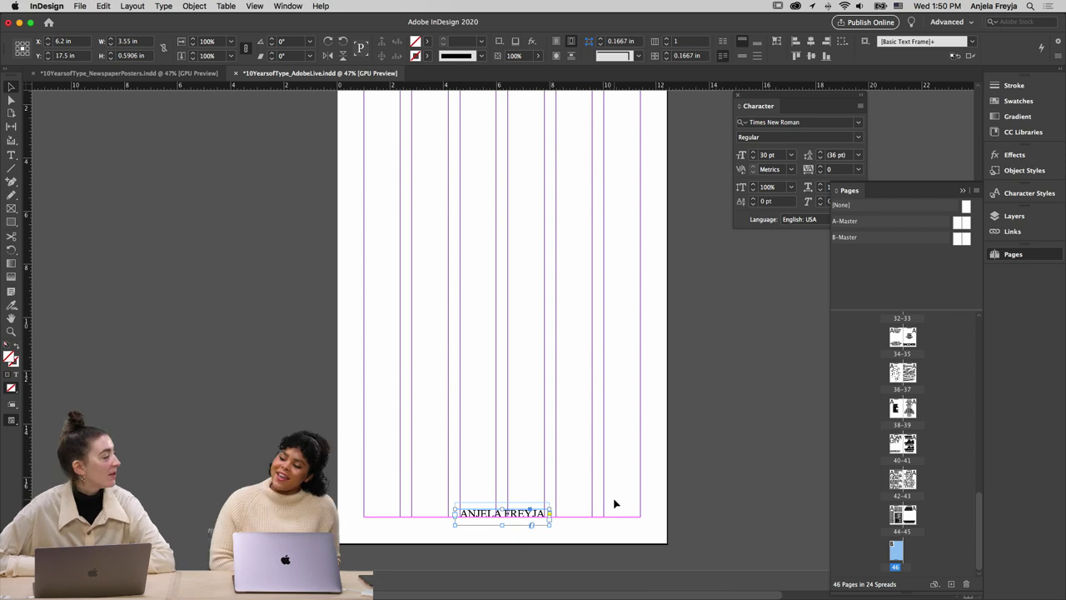
key("t")
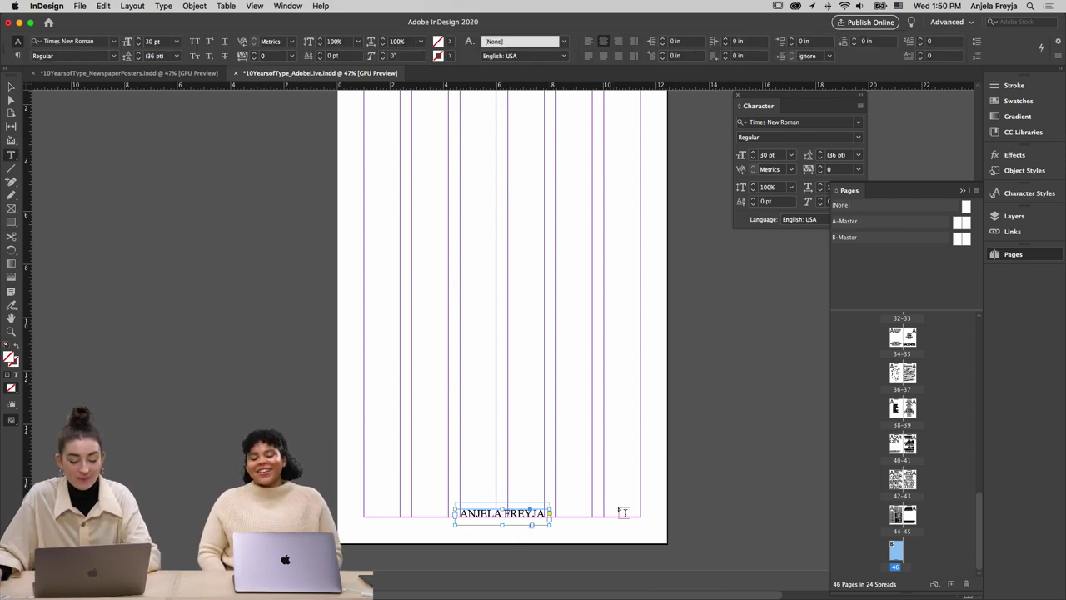
triple_click(495, 509)
type("Life")
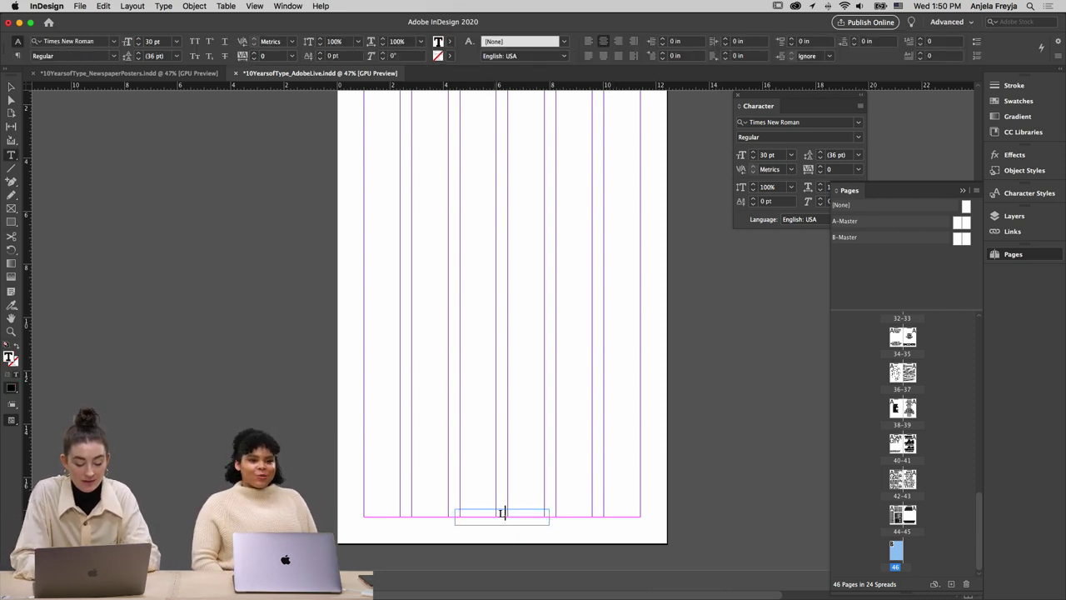
triple_click(517, 523)
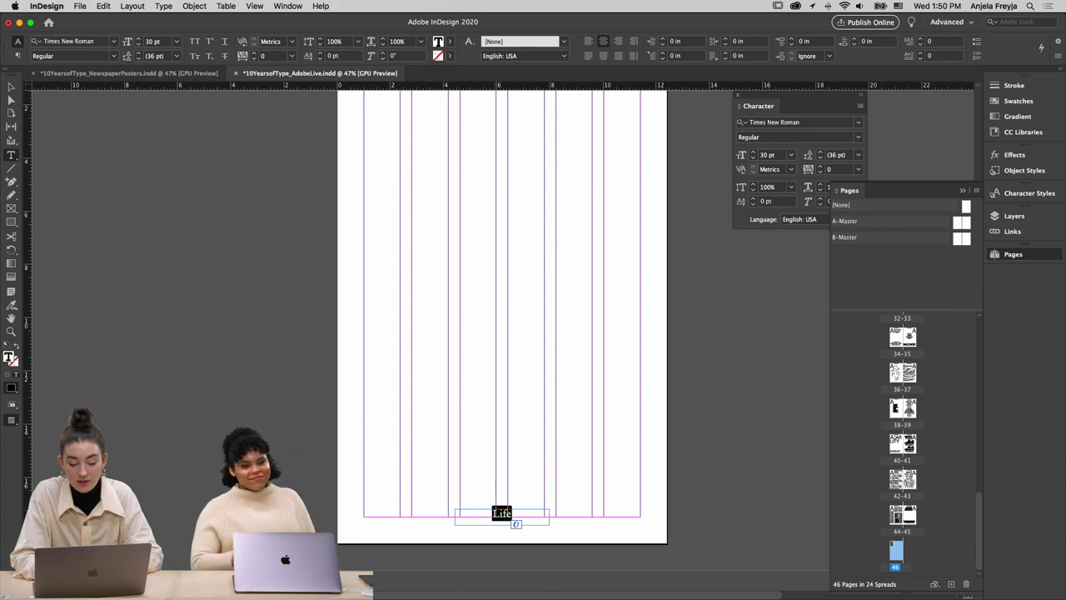
type("Life is")
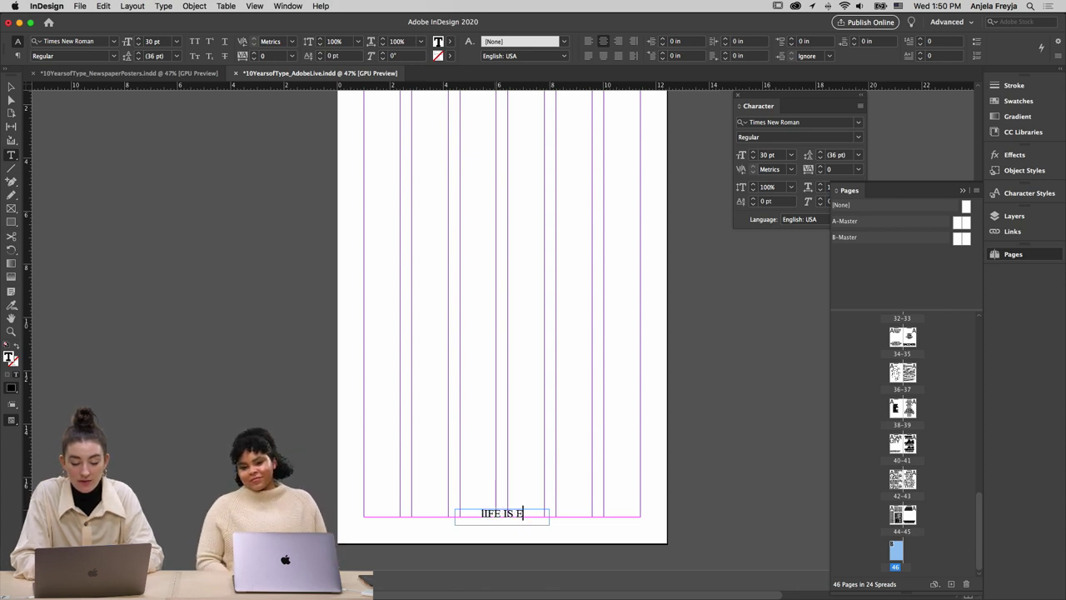
type("Life is exiting")
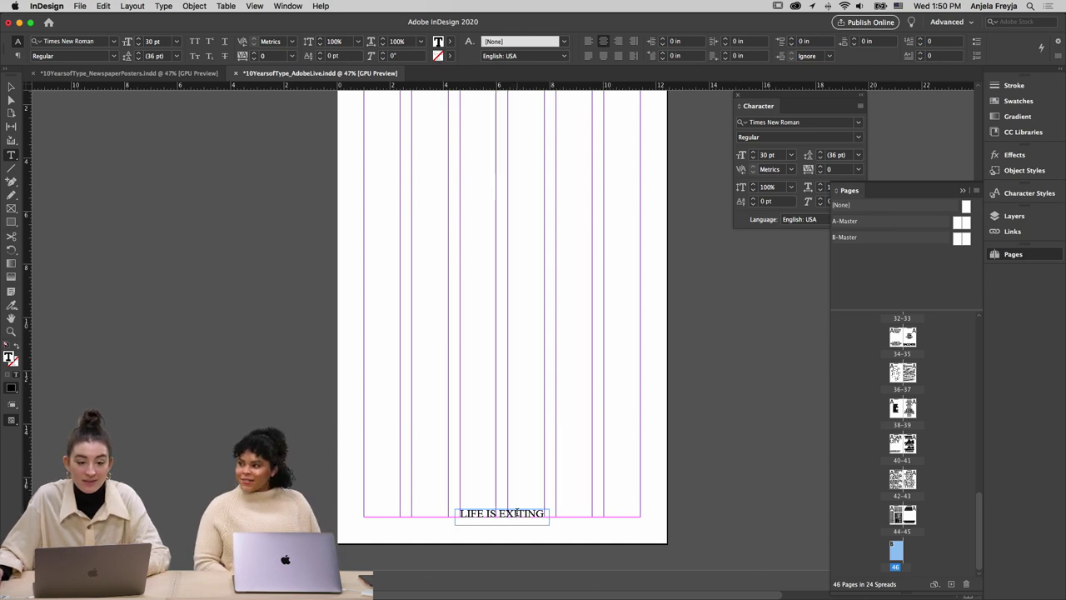
left_click(517, 514)
type("c")
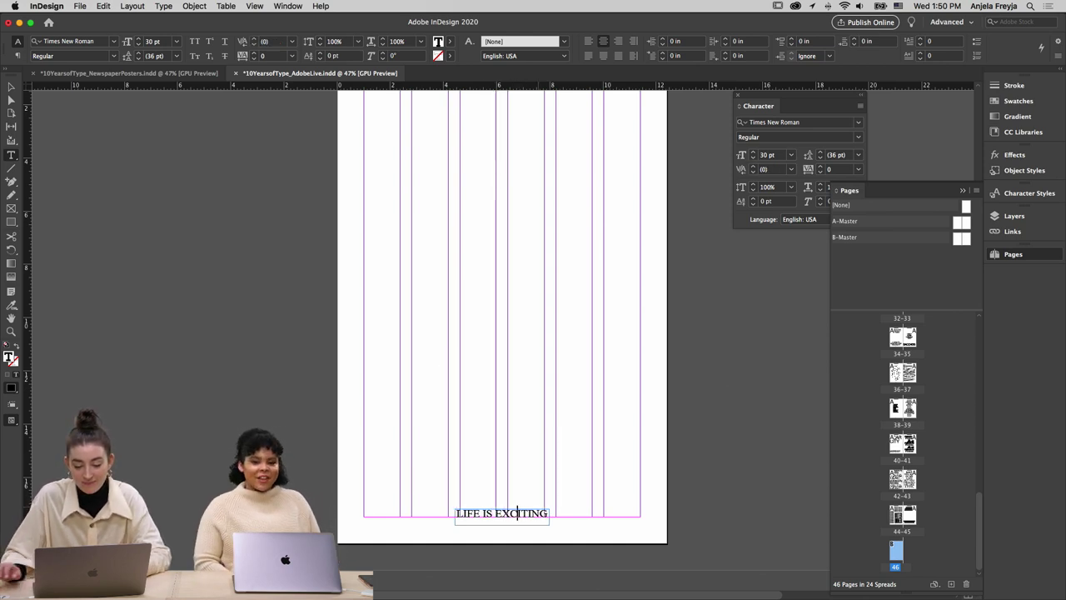
Set the LIFE IS EXCITING text to 12 pt and nudge its frame slightly lower
key("super+a")
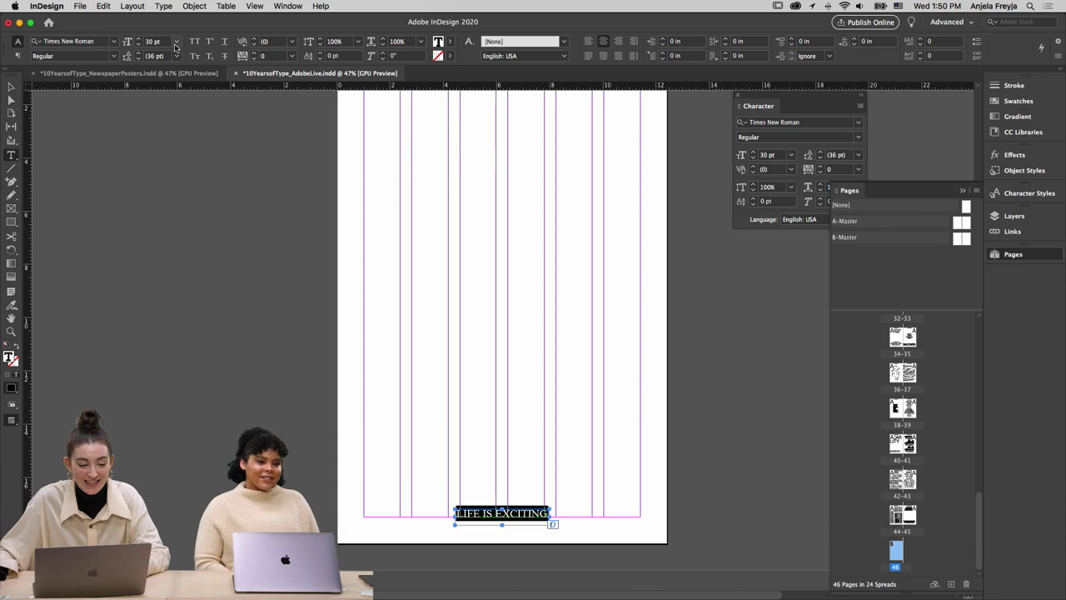
left_click(176, 41)
left_click(177, 135)
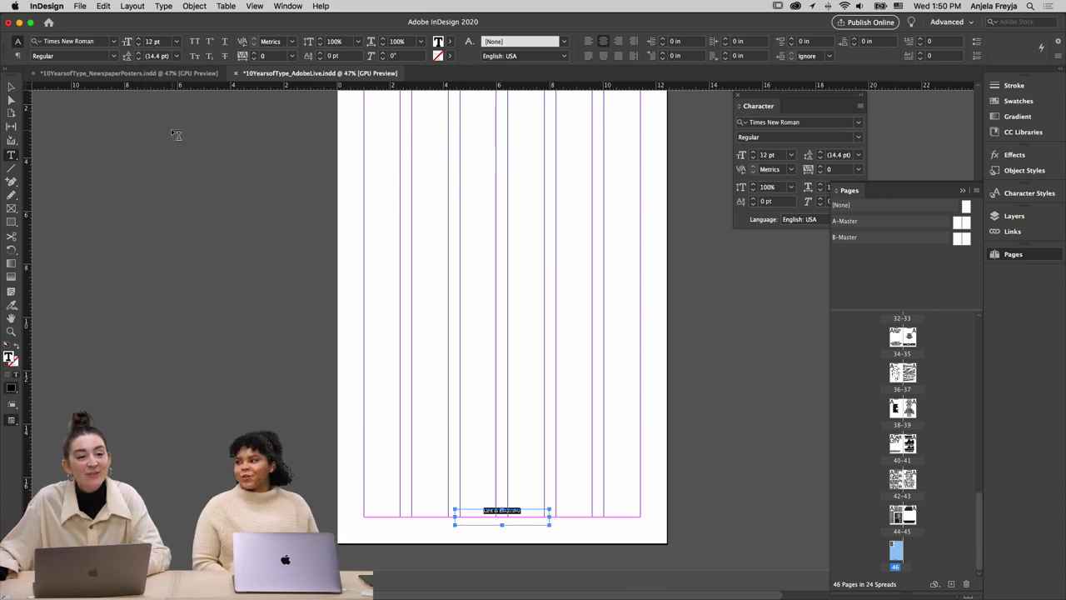
key("Escape")
left_click(516, 574)
left_click(522, 518)
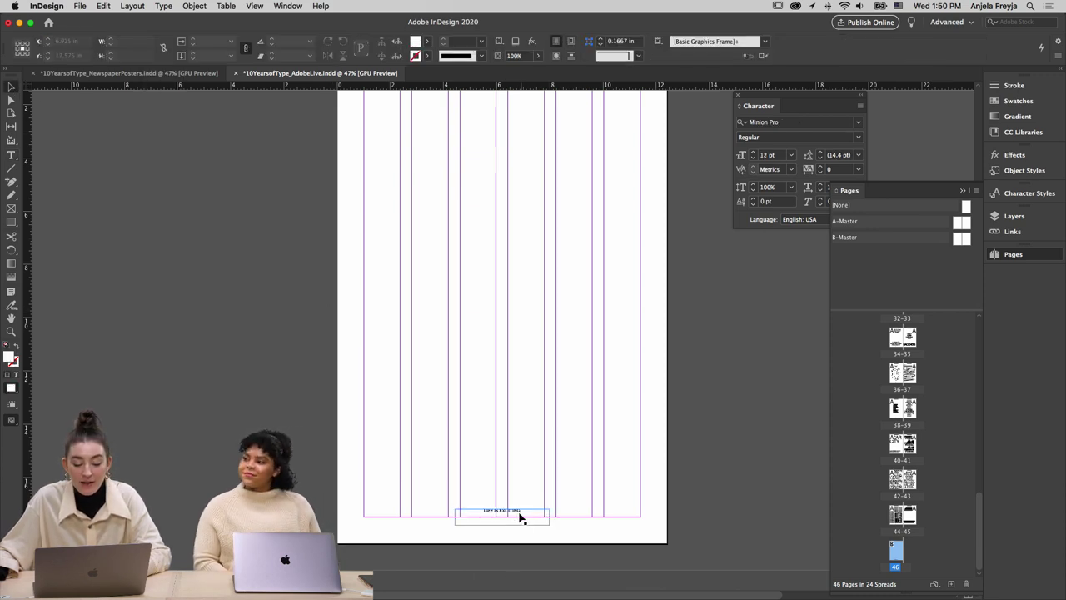
left_click_drag(518, 516, 526, 518)
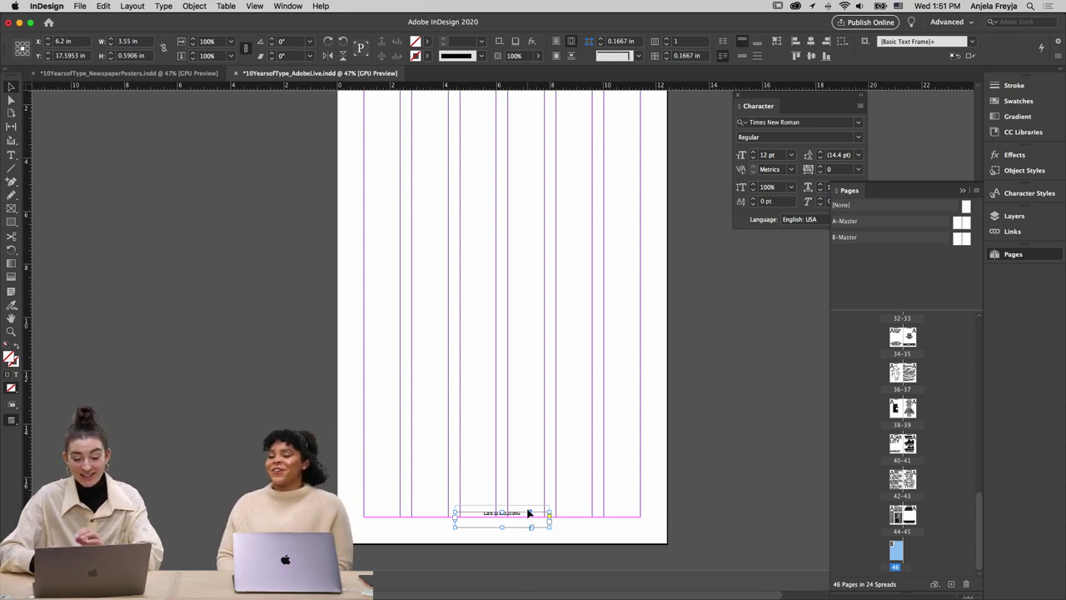
key("Down")
key("Down")
key("Down")
key("Down")
key("Down")
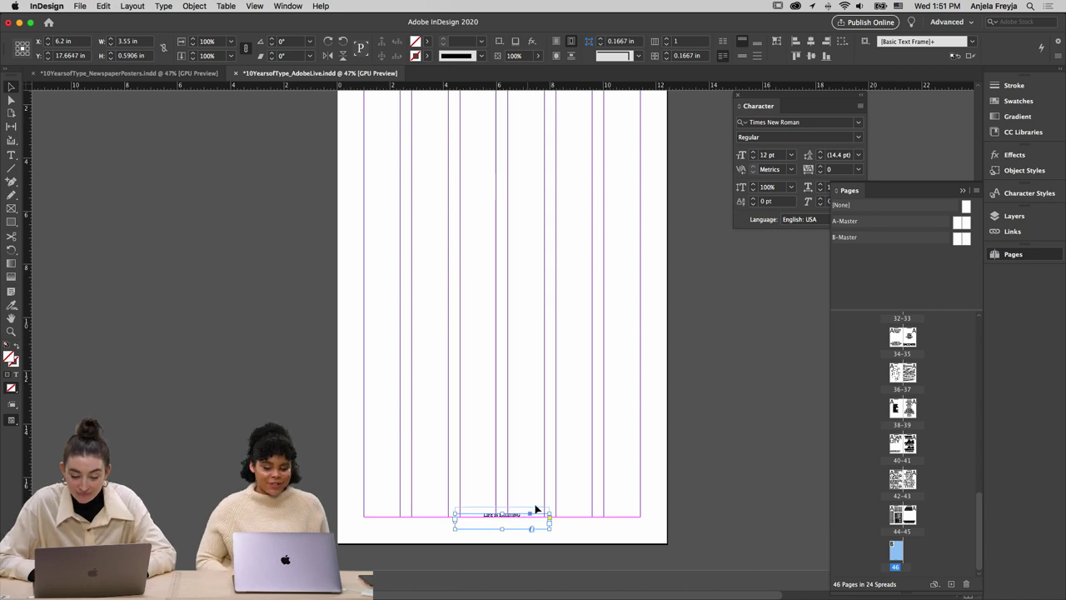
Switch to Preview mode, pan around, then zoom out on page 46 beside spread 44–45
key("w")
left_click(563, 496)
scroll(562, 494, "up", 2)
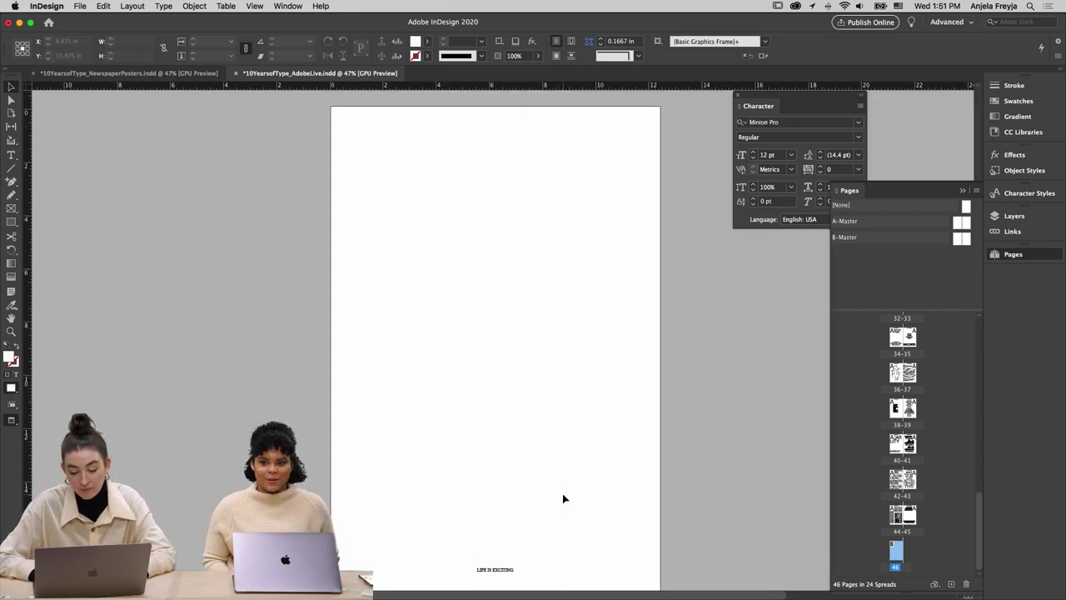
scroll(563, 498, "down", 2)
scroll(563, 498, "up", 3)
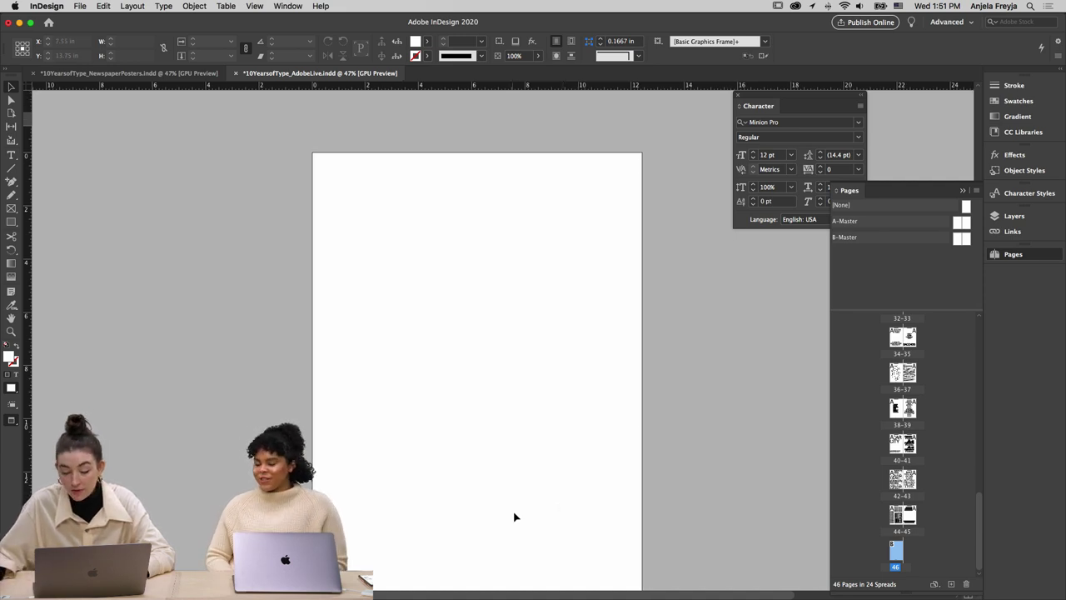
scroll(515, 517, "down", 3)
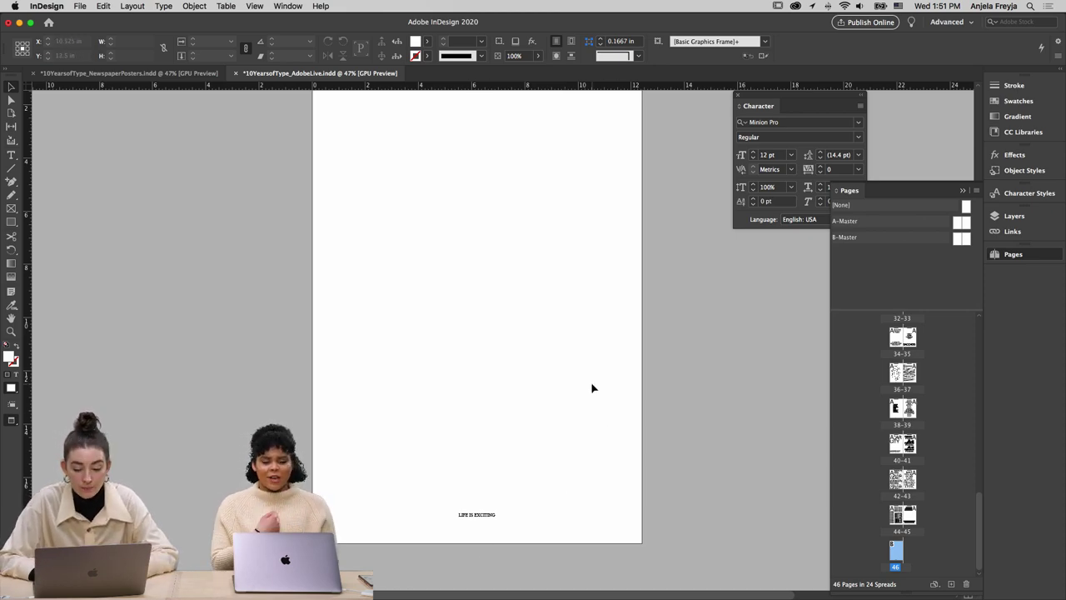
scroll(592, 385, "left", 2)
scroll(646, 381, "up", 15)
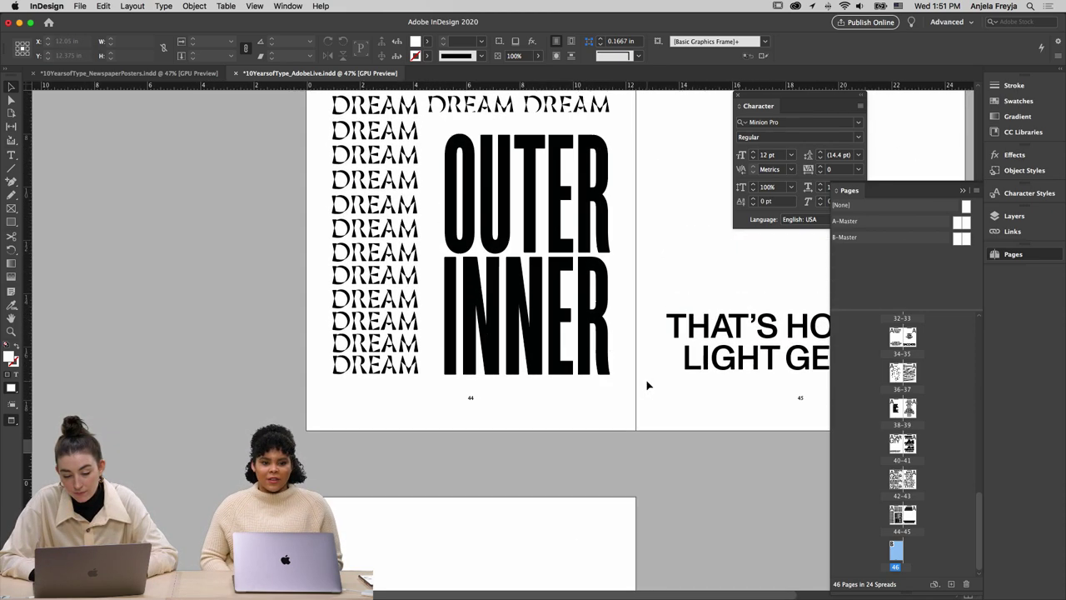
scroll(647, 385, "up", 20)
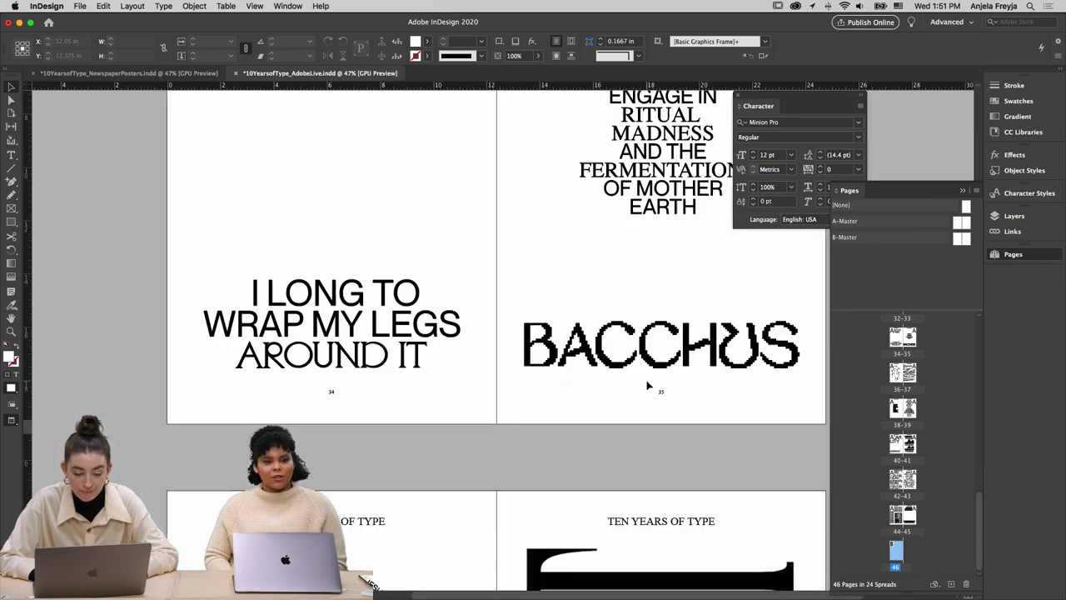
key("shift+super+Page_Down")
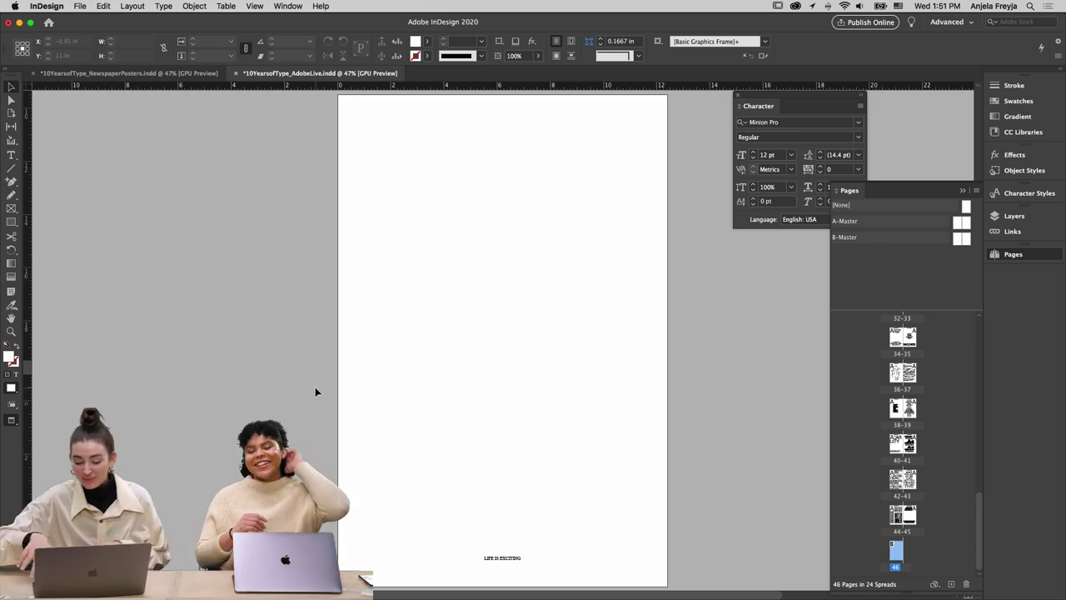
key("super+minus")
key("super+minus")
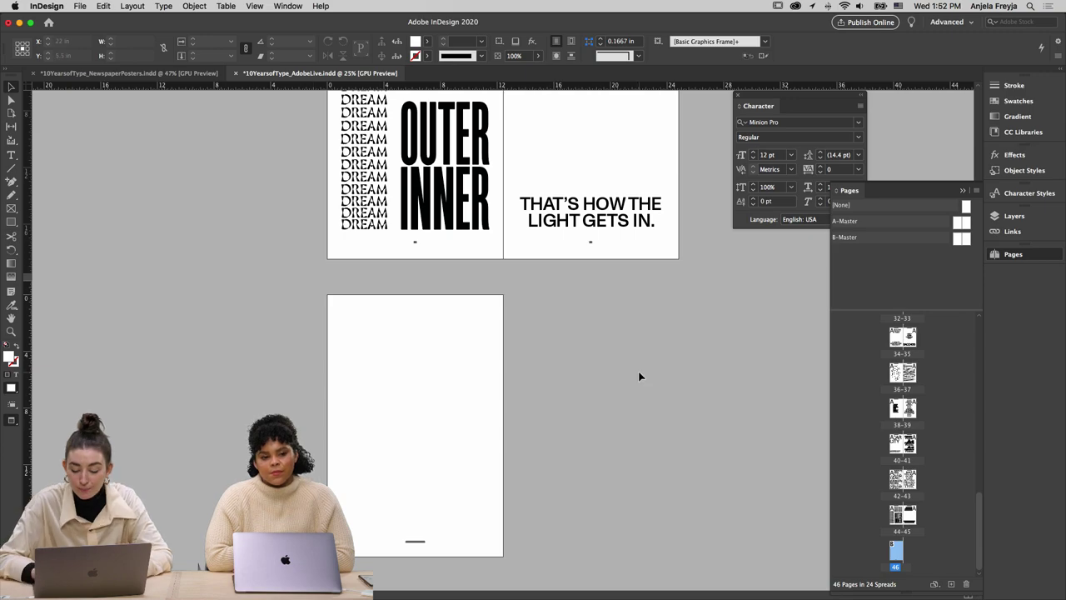
Zoom to 50%, scroll up through the spreads, and jump to cover page 1
key("super+equal")
scroll(640, 376, "up", 15)
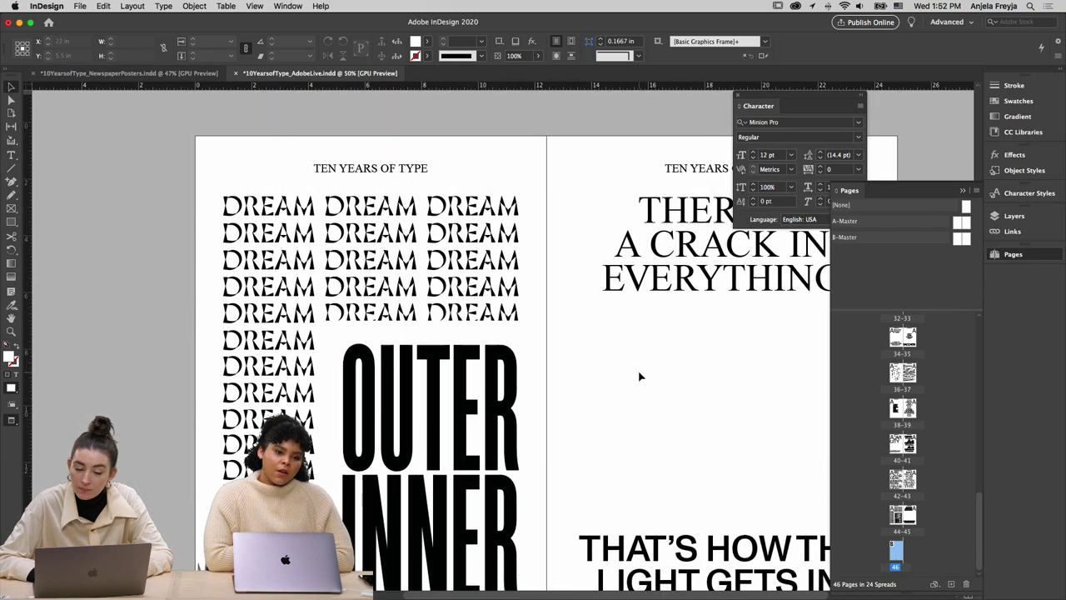
scroll(641, 377, "up", 10)
scroll(642, 377, "down", 5)
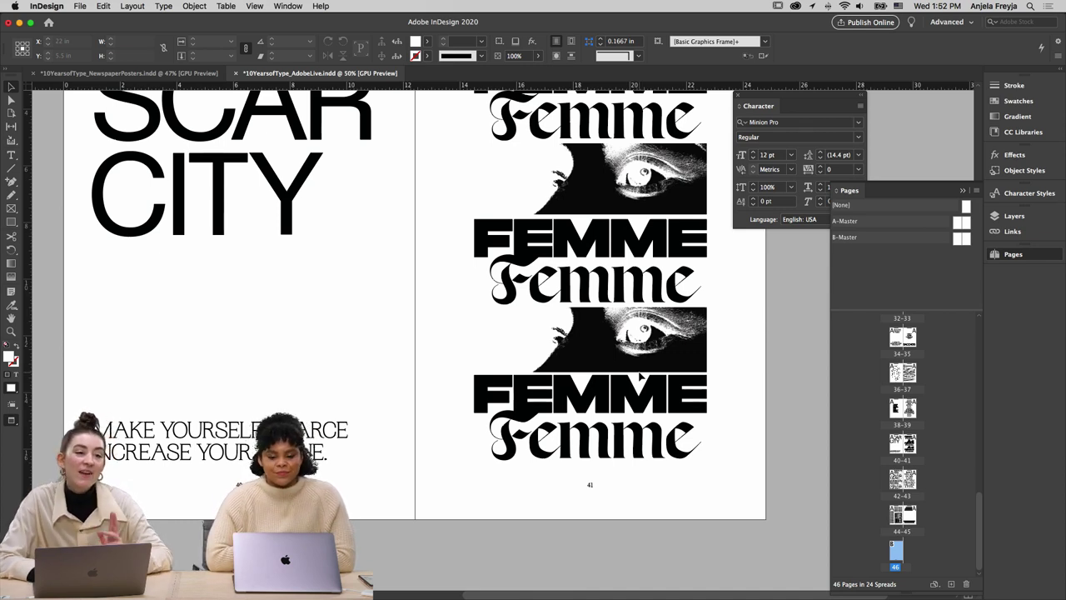
scroll(639, 377, "up", 15)
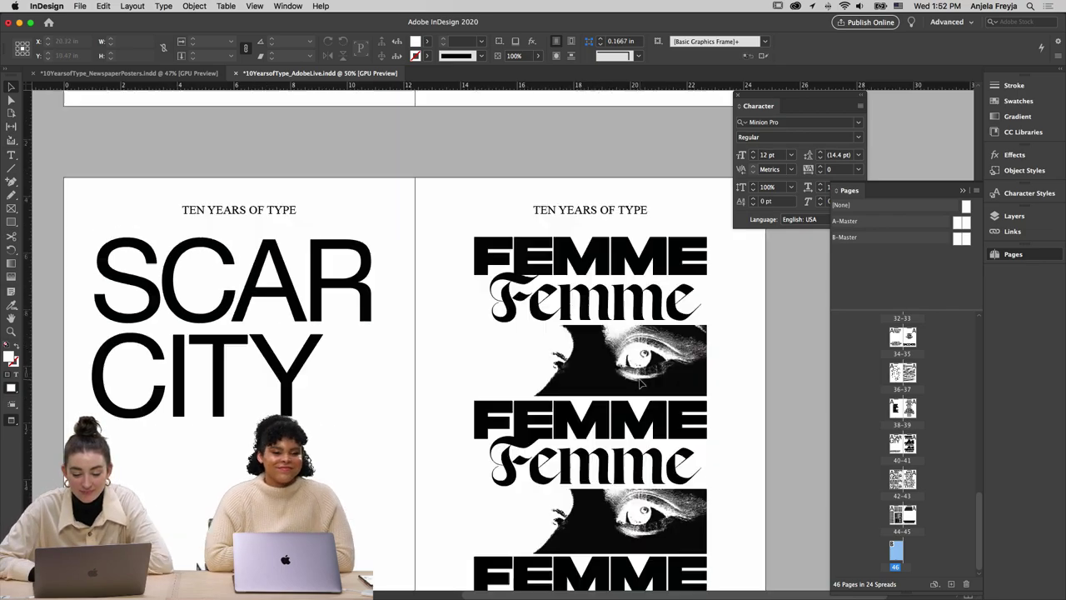
scroll(640, 383, "up", 20)
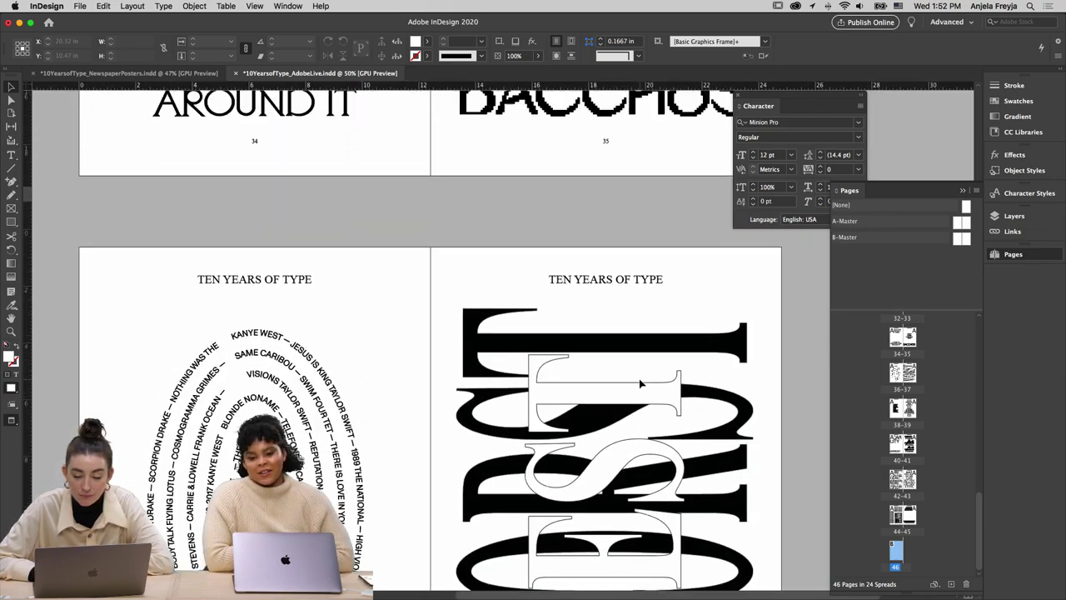
scroll(640, 384, "up", 20)
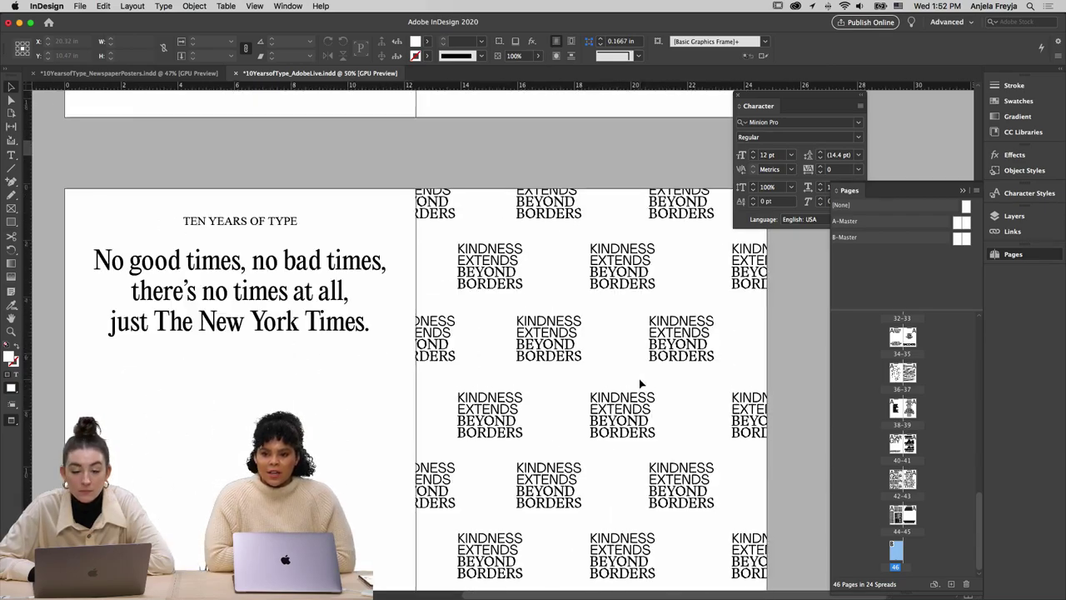
scroll(641, 382, "up", 20)
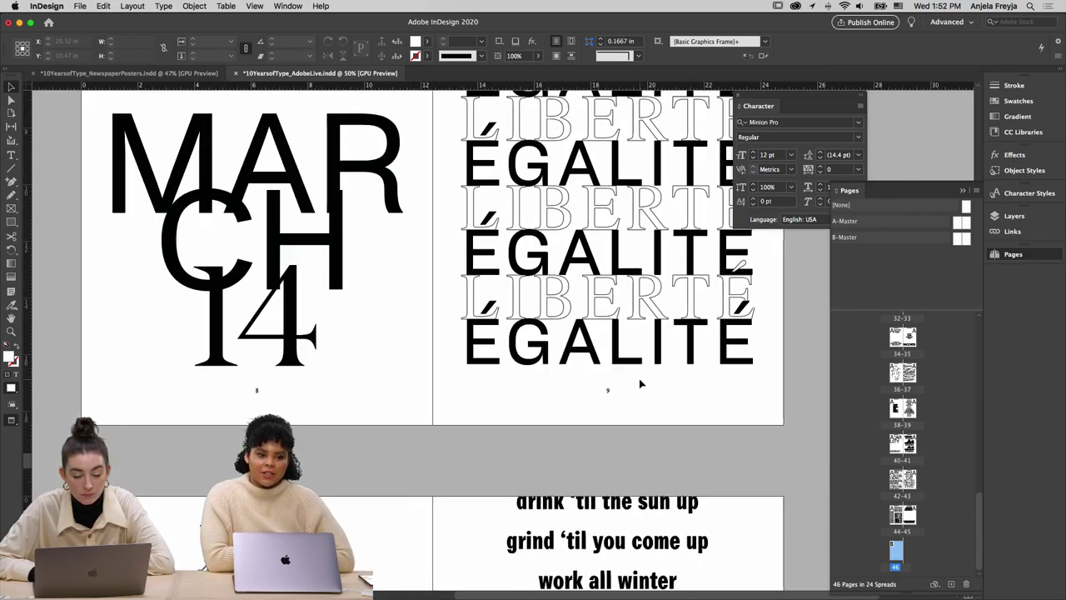
scroll(642, 383, "up", 20)
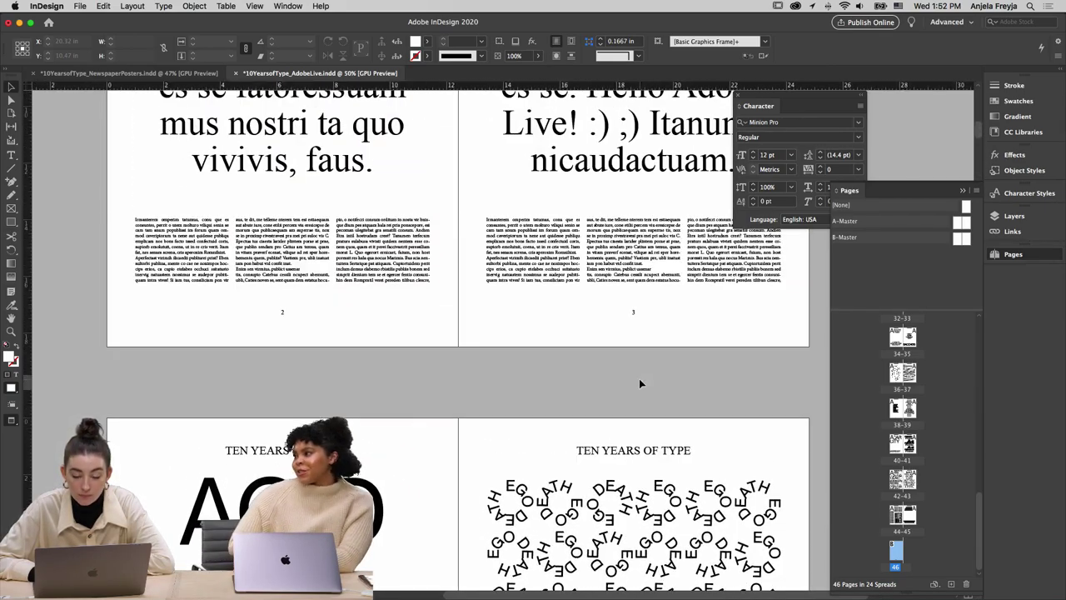
scroll(631, 302, "up", 10)
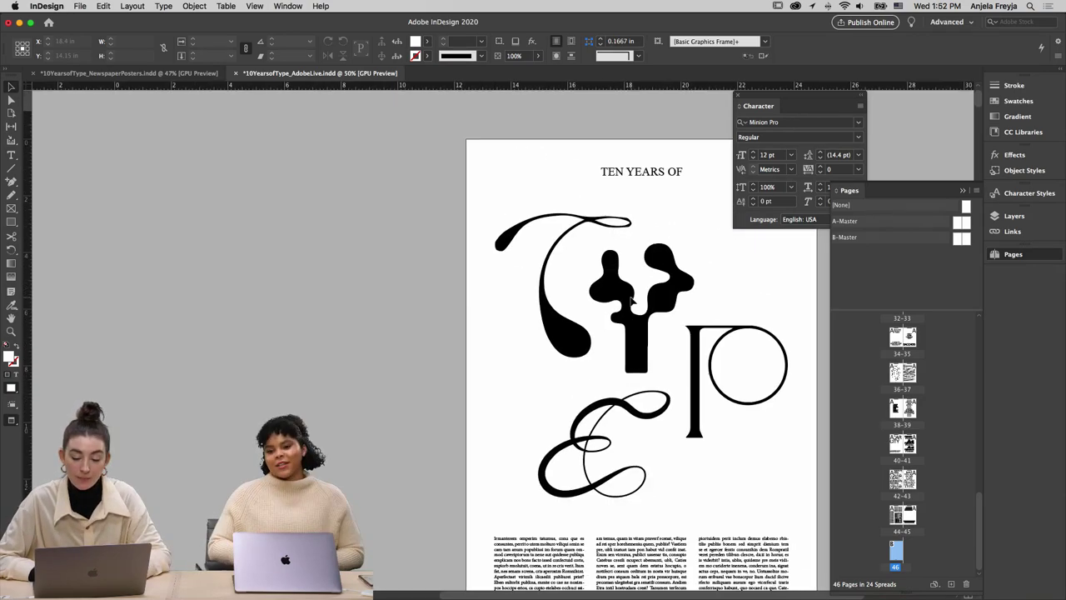
scroll(631, 302, "down", 4)
scroll(631, 302, "up", 3)
scroll(632, 302, "up", 3)
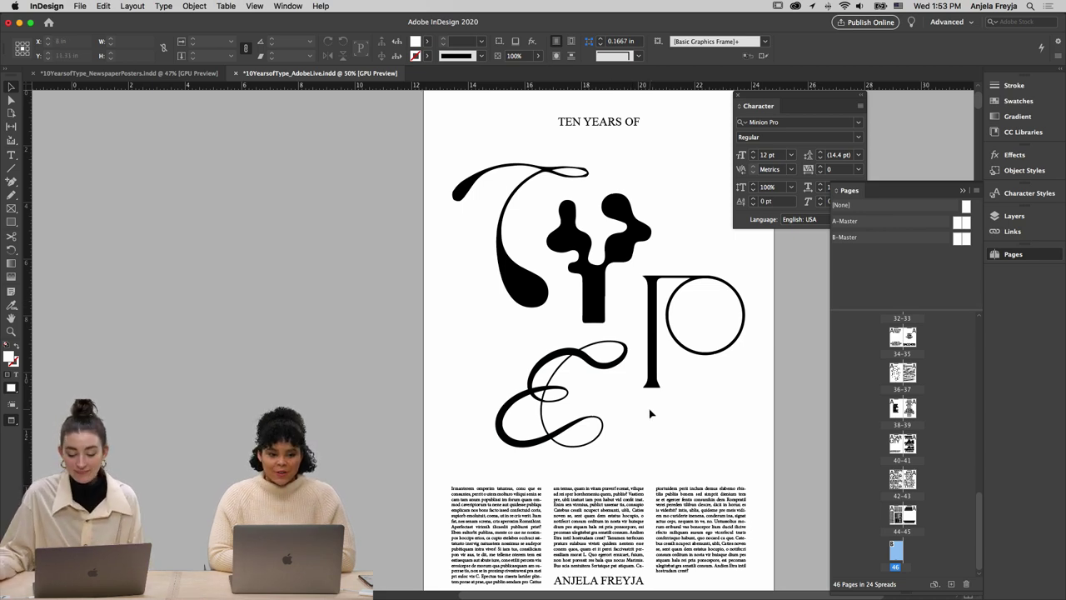
key("shift+super+Page_Up")
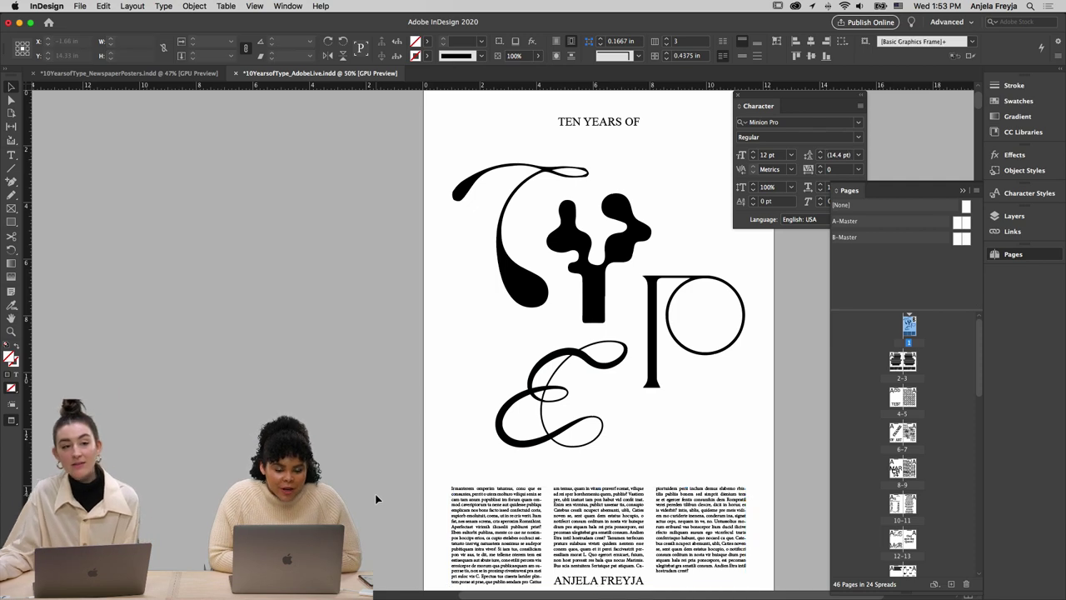